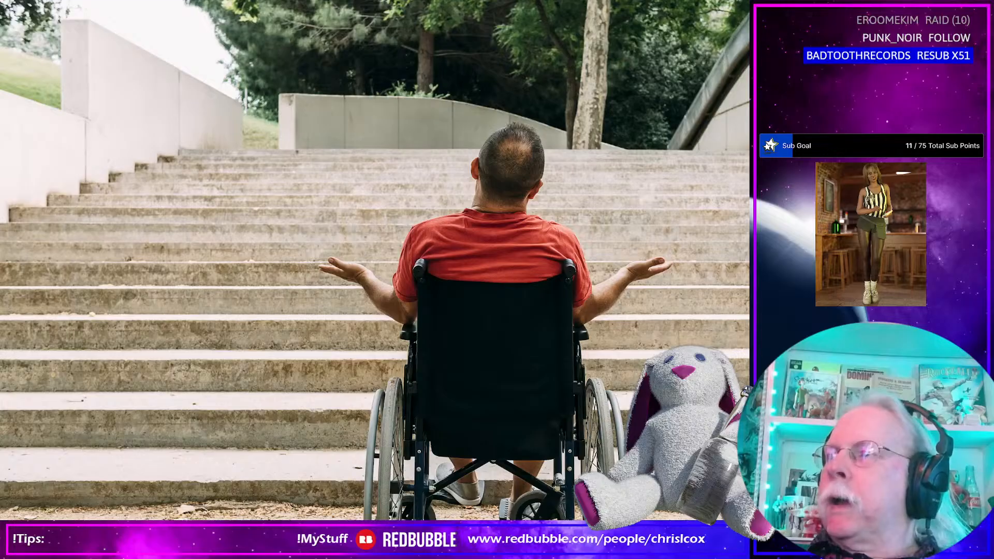
Switch to Daz Studio and load the Genesis 8 Female figure into the startup scene.
{"action": "key", "text": "alt+Tab"}
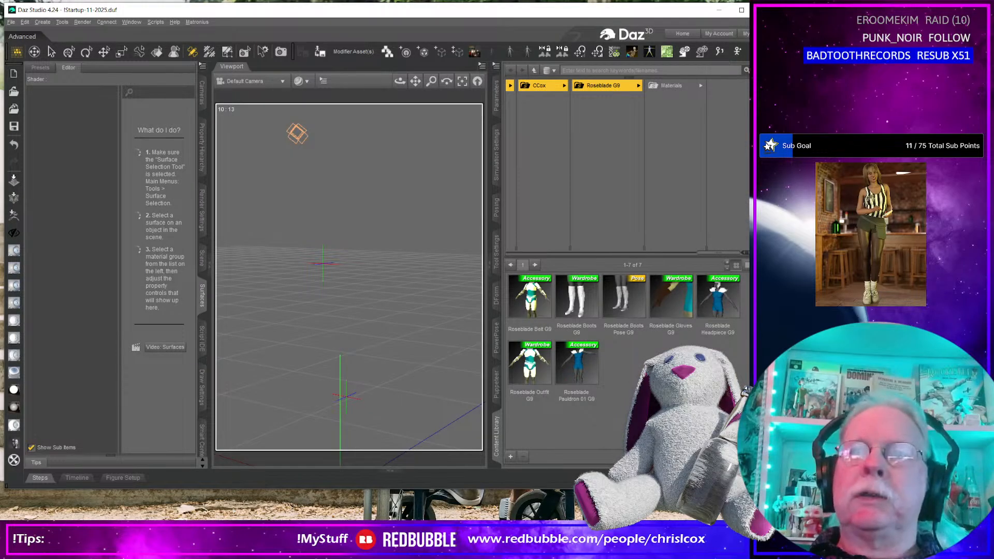
{"action": "mouse_move", "coordinate": [777, 489]}
{"action": "left_mouse_down"}
{"action": "mouse_move", "coordinate": [785, 505]}
{"action": "mouse_move", "coordinate": [782, 495]}
{"action": "left_mouse_up"}
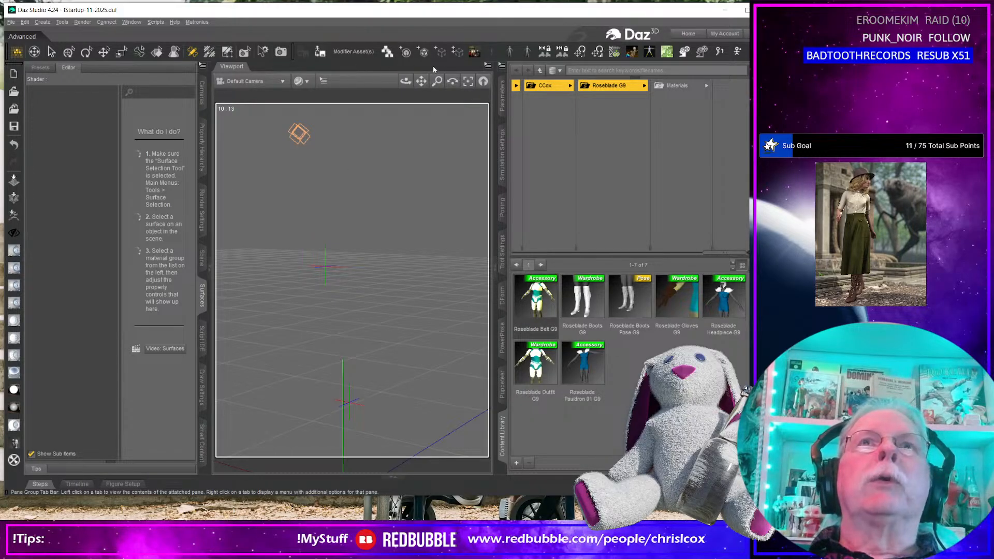
{"action": "left_click", "coordinate": [474, 51]}
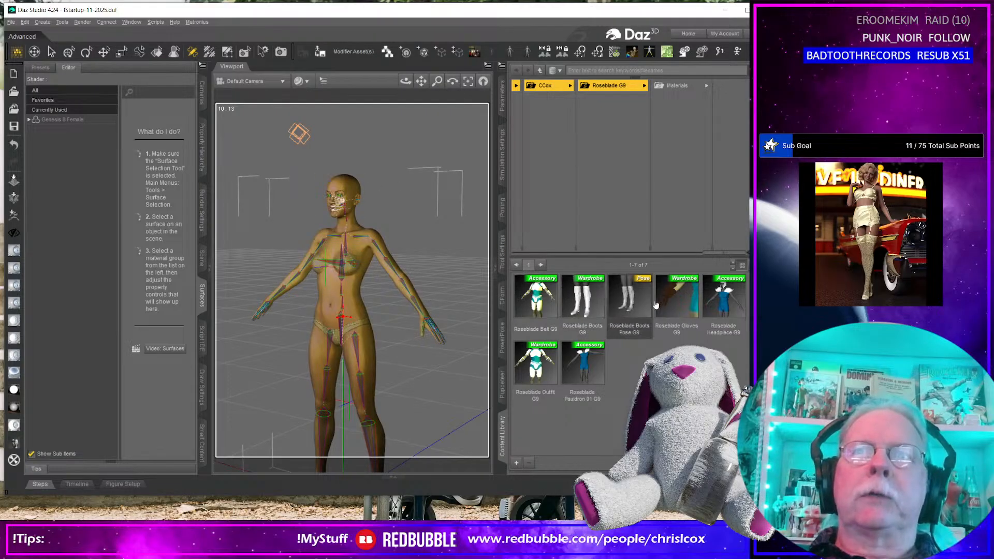
{"action": "left_click", "coordinate": [672, 305]}
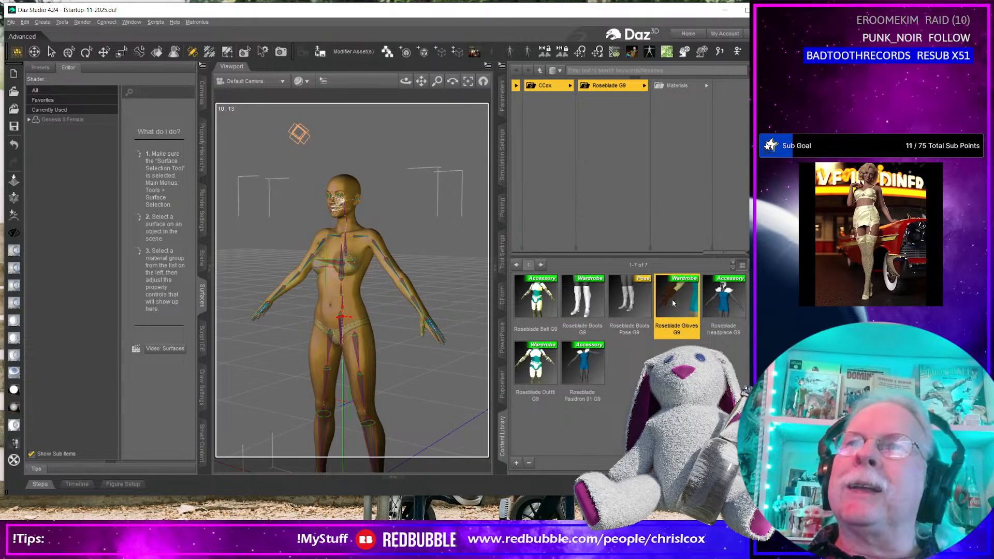
{"action": "right_click", "coordinate": [672, 306]}
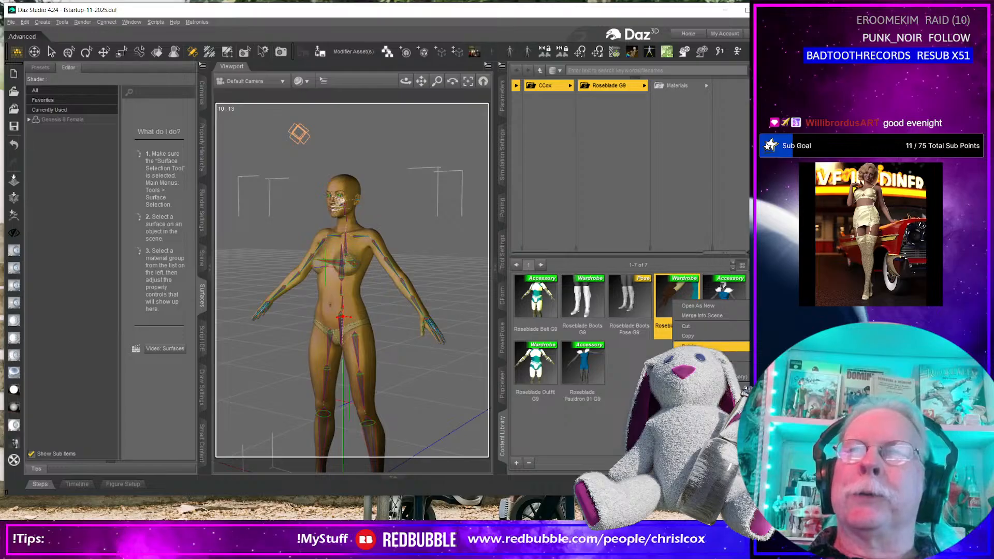
{"action": "left_click", "coordinate": [693, 346]}
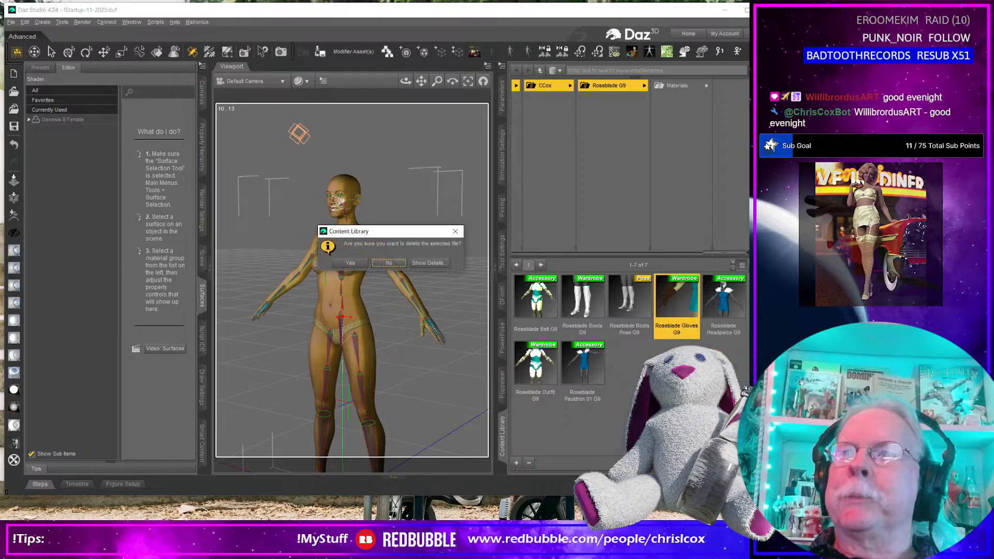
{"action": "left_click", "coordinate": [389, 264]}
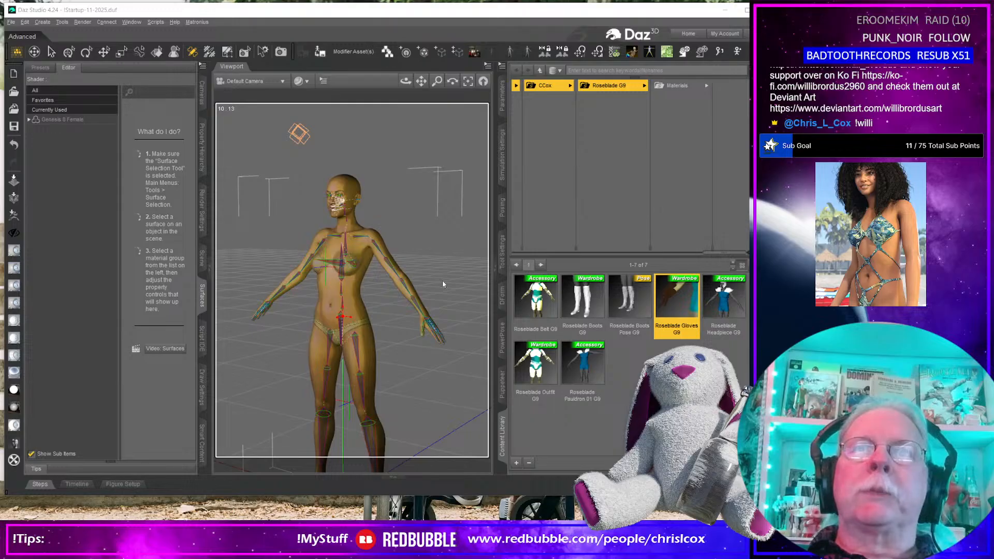
Select the Genesis 9 figure and fit the Roseblade Belt G9 and Roseblade Boots G9 to it.
{"action": "middle_click_drag", "start_coordinate": [438, 330], "coordinate": [442, 281]}
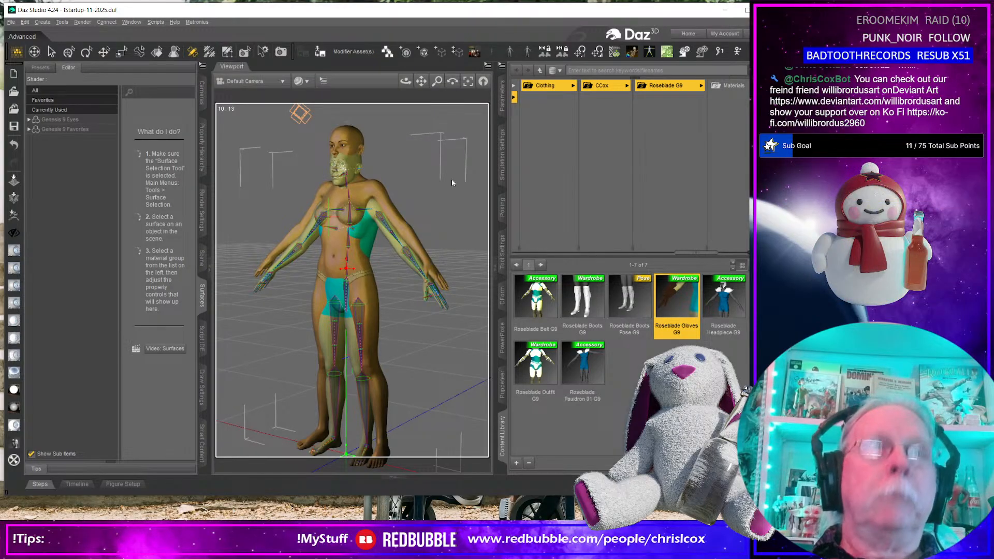
{"action": "key", "text": "alt+shift+u"}
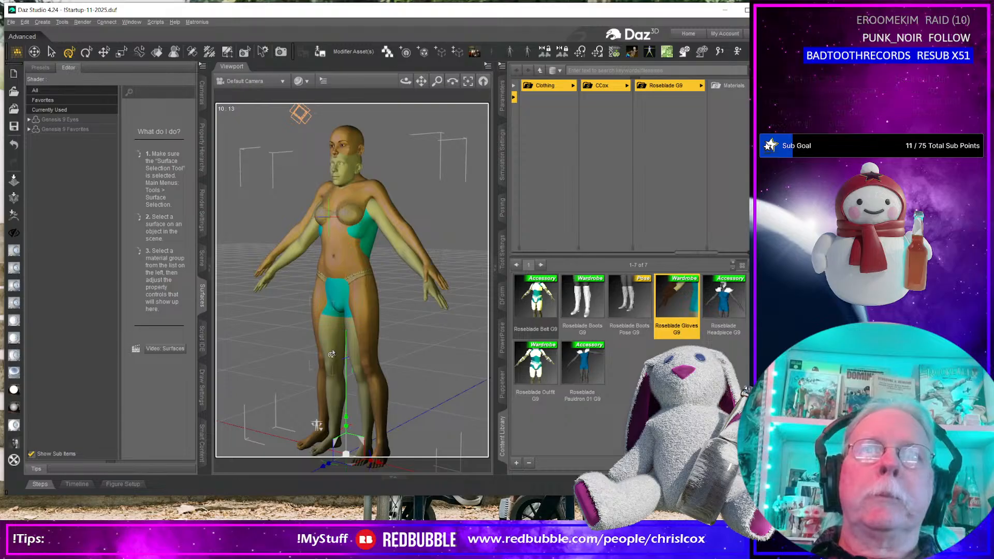
{"action": "left_click", "coordinate": [347, 317]}
{"action": "double_click", "coordinate": [535, 297]}
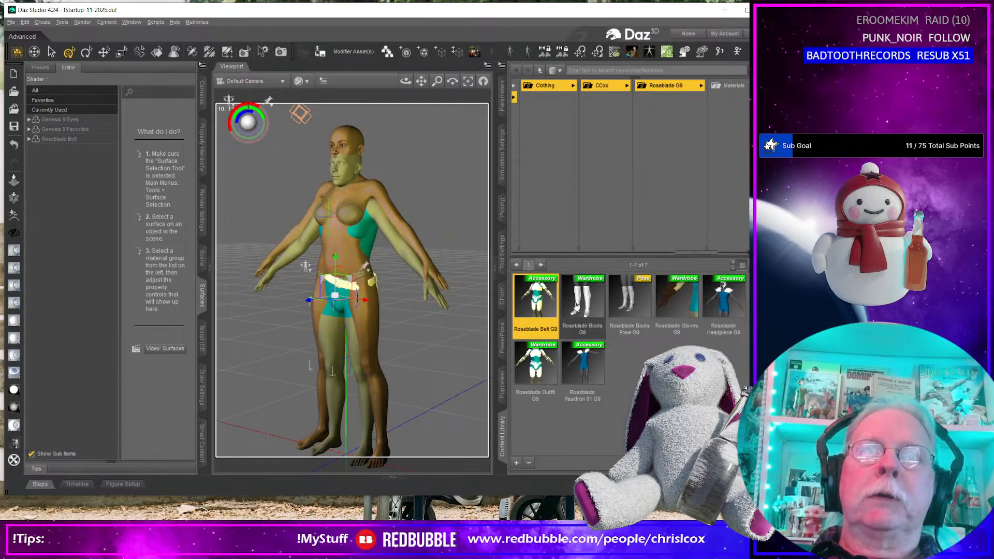
{"action": "double_click", "coordinate": [576, 305]}
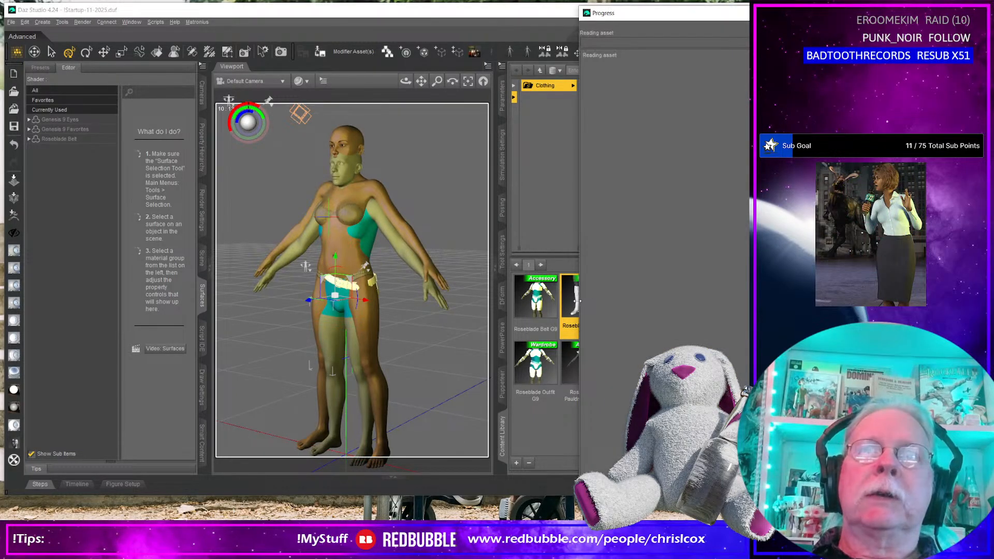
Hide the Genesis 8 Female figure and apply the Roseblade Boots Pose G9 to the Genesis 9 figure.
{"action": "left_click", "coordinate": [202, 260]}
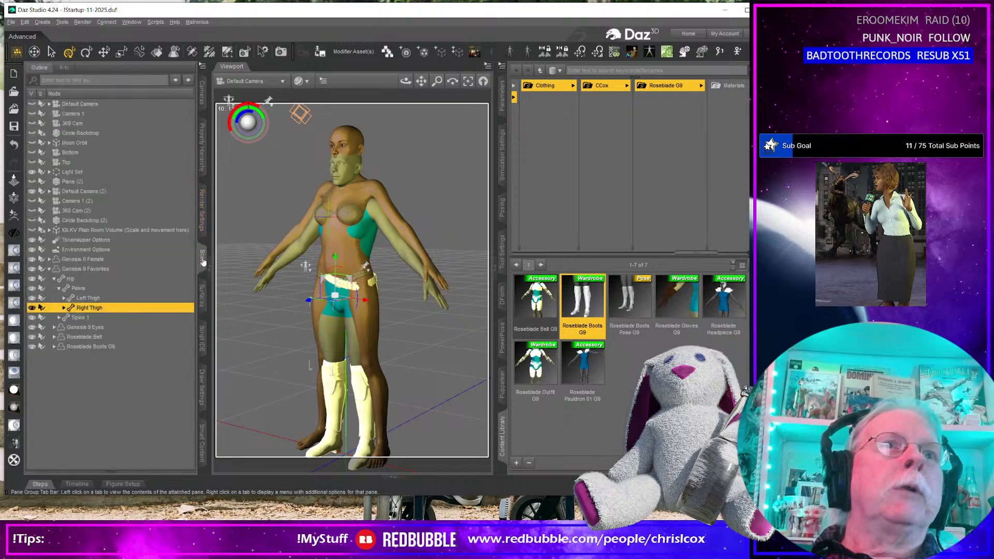
{"action": "left_click", "coordinate": [31, 260]}
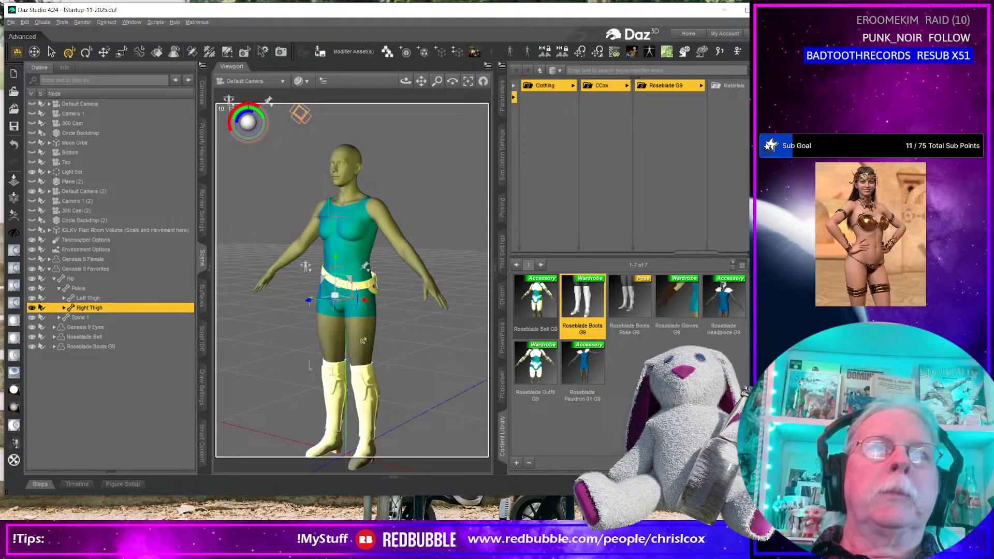
{"action": "scroll", "coordinate": [391, 359], "scroll_direction": "up", "scroll_amount": 5}
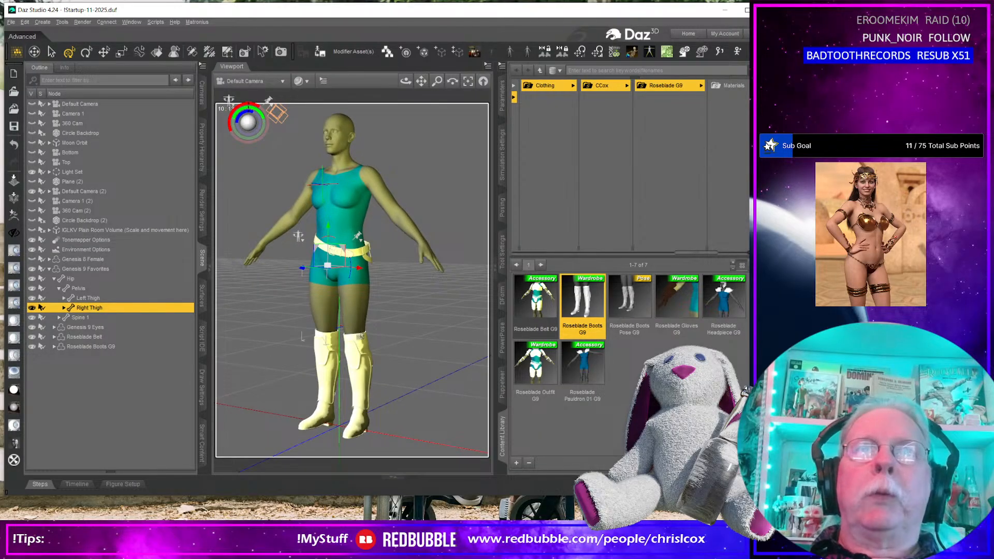
{"action": "double_click", "coordinate": [626, 298]}
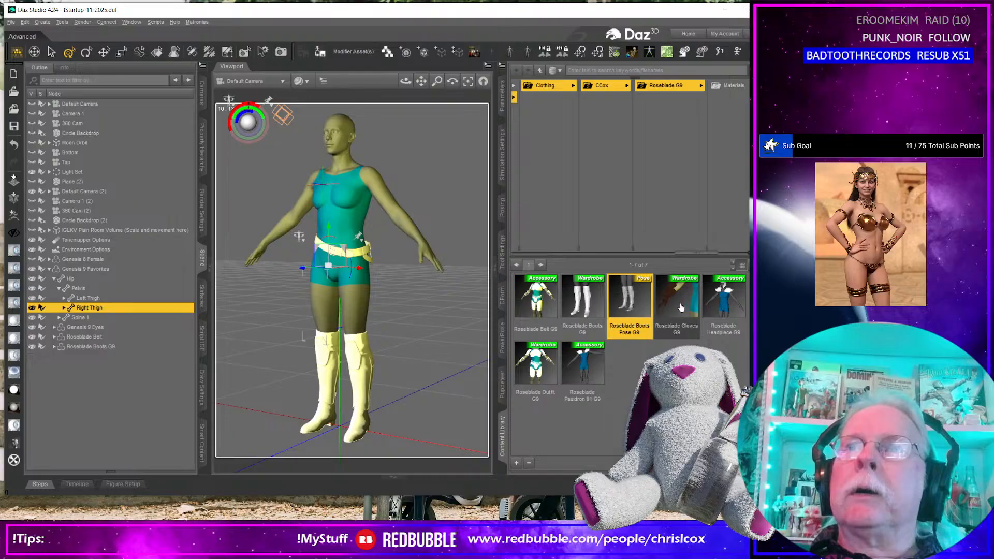
Delete the Roseblade Gloves G9 file from the Roseblade G9 folder.
{"action": "left_click", "coordinate": [678, 306]}
{"action": "right_click", "coordinate": [675, 303]}
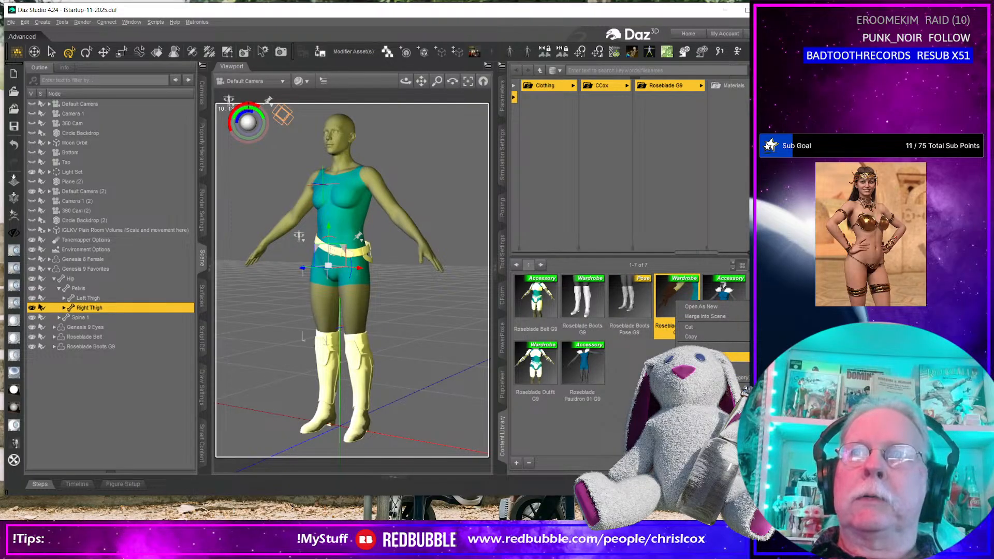
{"action": "left_click", "coordinate": [725, 356]}
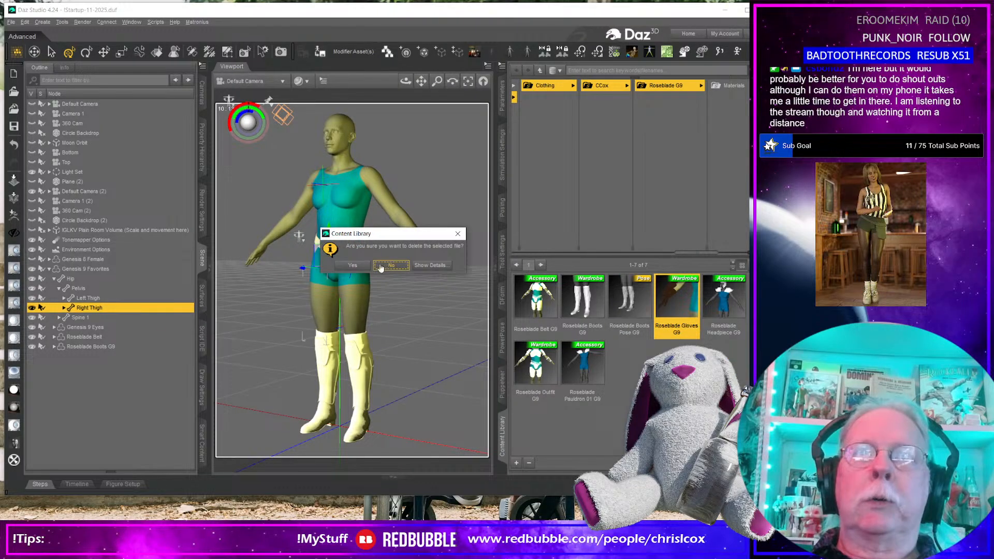
{"action": "left_click", "coordinate": [353, 265]}
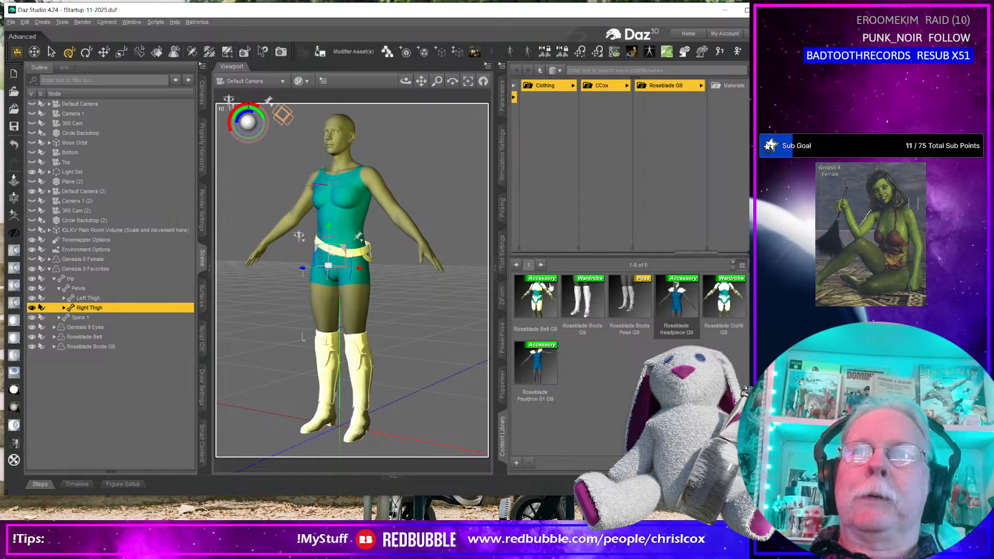
Dress the Genesis 9 figure in the Roseblade Headpiece G9, Roseblade Outfit G9 and Roseblade Pauldron 01 G9.
{"action": "left_click", "coordinate": [344, 144]}
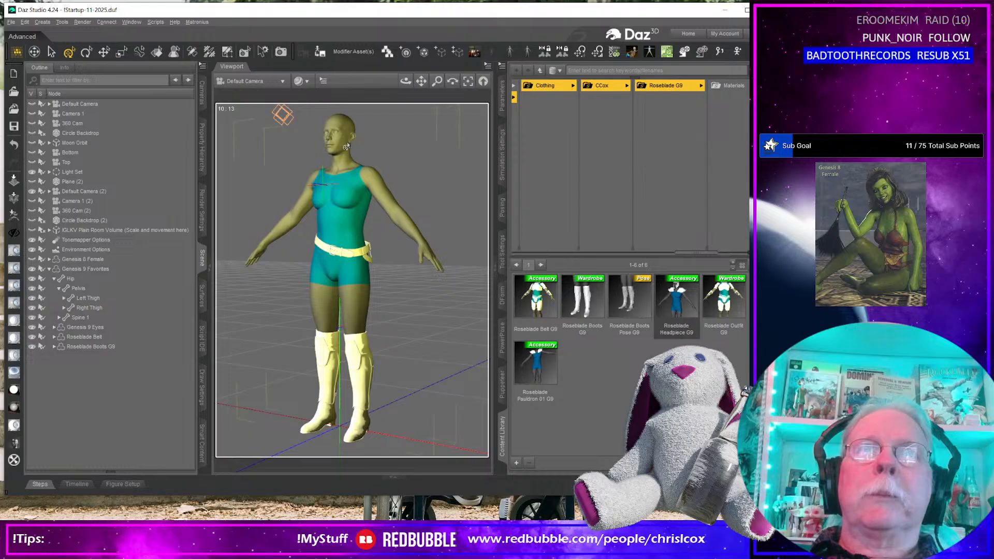
{"action": "double_click", "coordinate": [676, 305]}
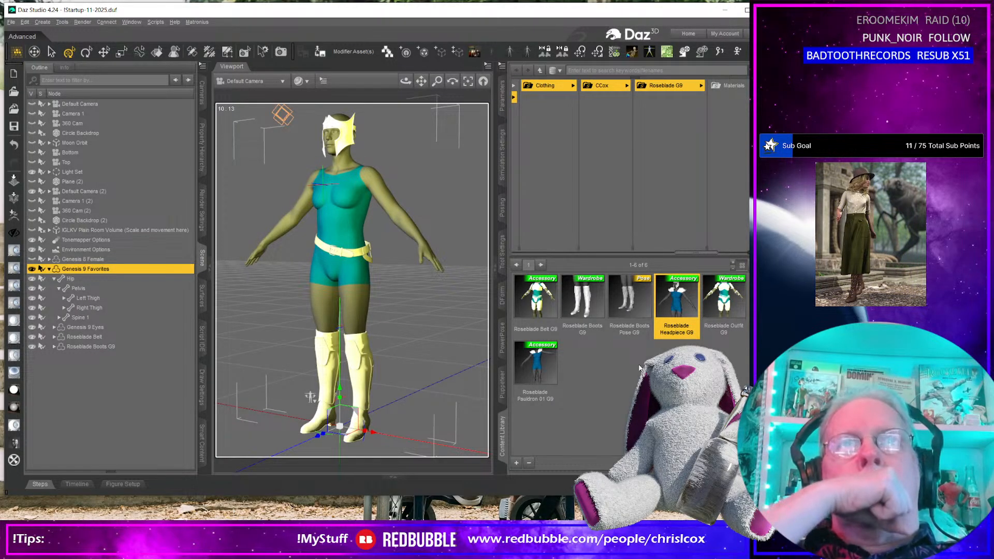
{"action": "double_click", "coordinate": [721, 310]}
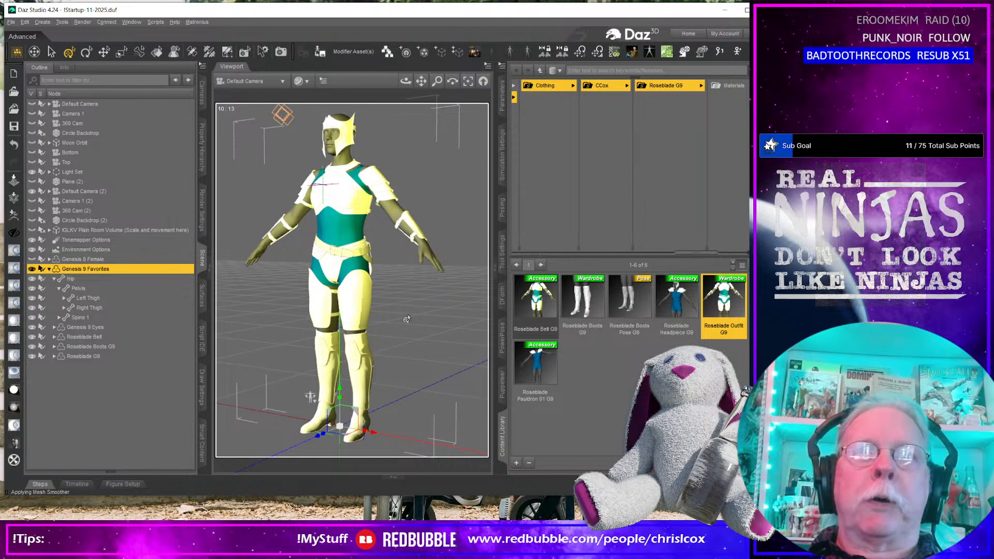
{"action": "left_click", "coordinate": [350, 229]}
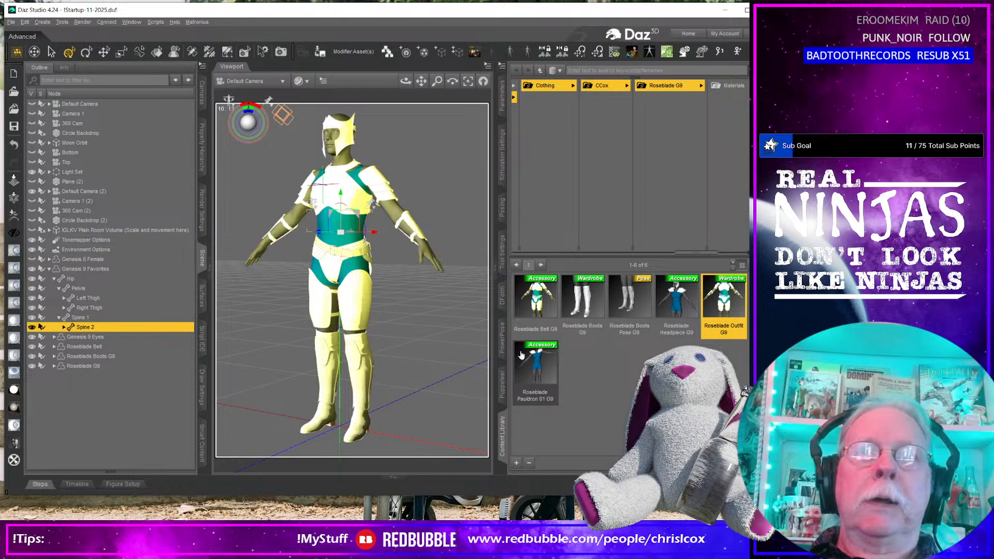
{"action": "double_click", "coordinate": [540, 366]}
Examine the fit of the Roseblade armour on the figure, close up around the belt and thighs and at full length.
{"action": "middle_click_drag", "start_coordinate": [433, 368], "coordinate": [412, 356]}
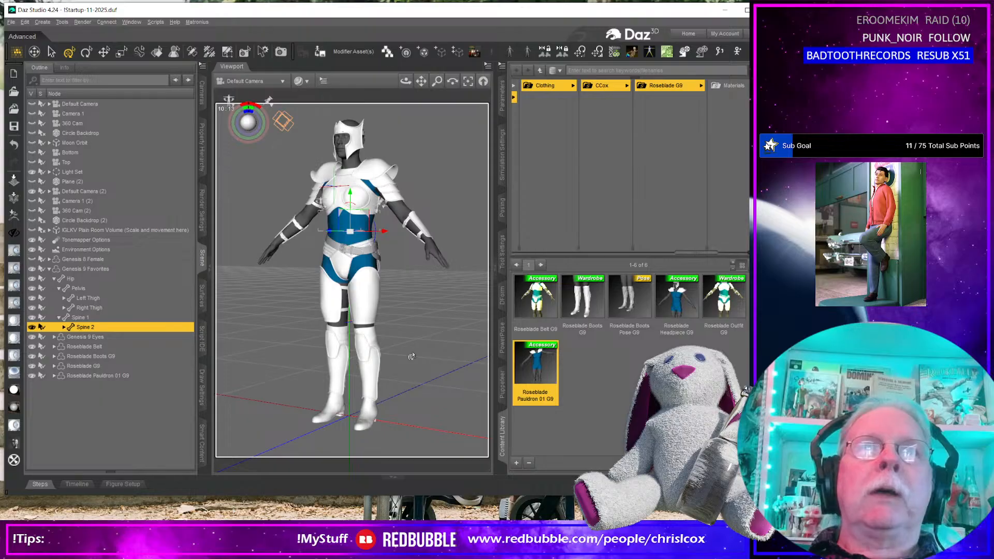
{"action": "scroll", "coordinate": [411, 356], "scroll_direction": "up", "scroll_amount": 10}
{"action": "middle_click_drag", "start_coordinate": [418, 345], "coordinate": [464, 207]}
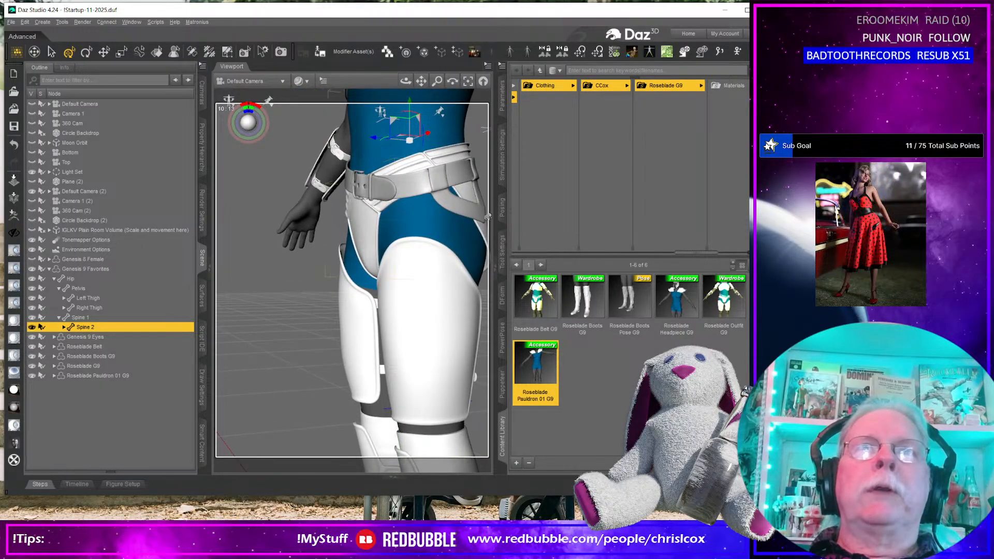
{"action": "scroll", "coordinate": [416, 294], "scroll_direction": "down", "scroll_amount": 3}
{"action": "scroll", "coordinate": [416, 295], "scroll_direction": "up", "scroll_amount": 3}
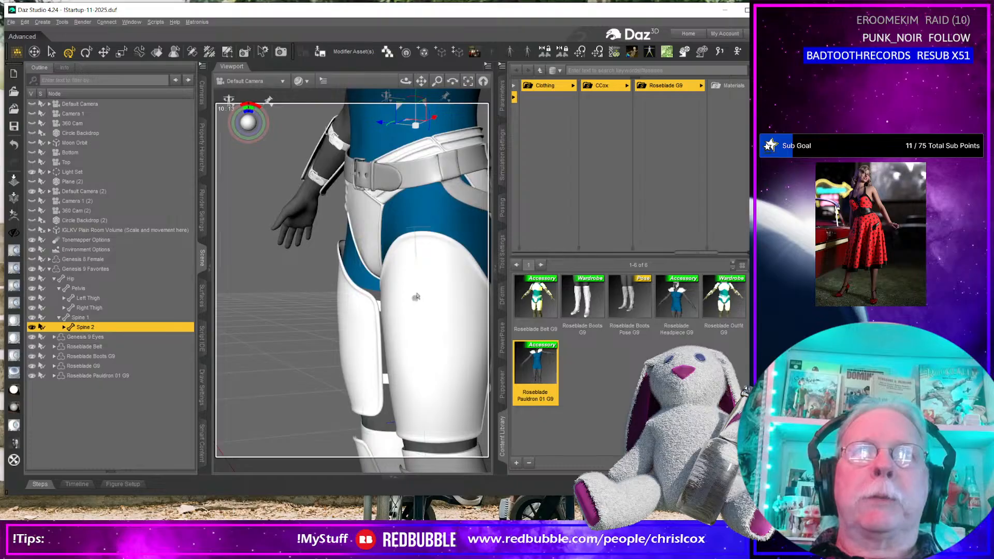
{"action": "scroll", "coordinate": [415, 297], "scroll_direction": "down", "scroll_amount": 6}
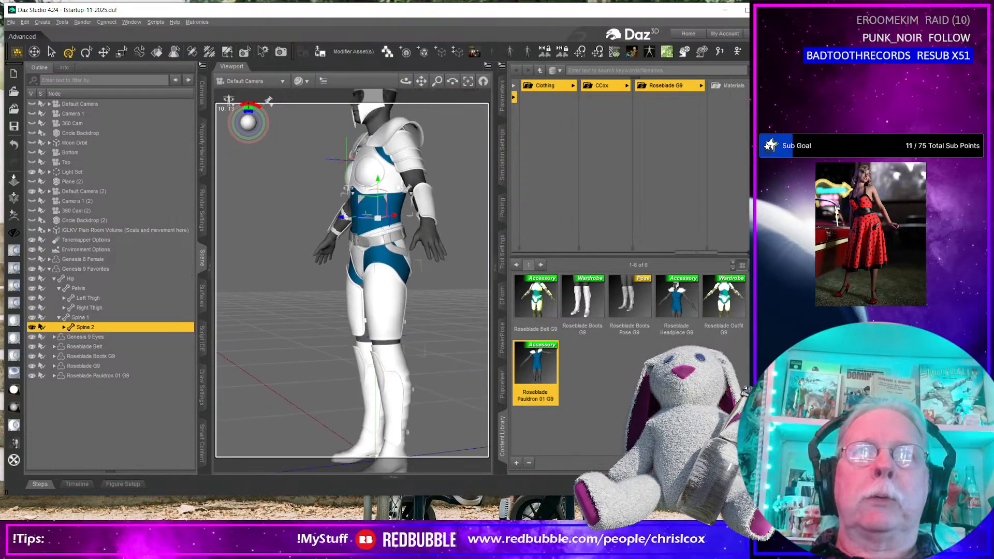
{"action": "middle_click_drag", "start_coordinate": [415, 296], "coordinate": [441, 290]}
{"action": "scroll", "coordinate": [383, 323], "scroll_direction": "down", "scroll_amount": 4}
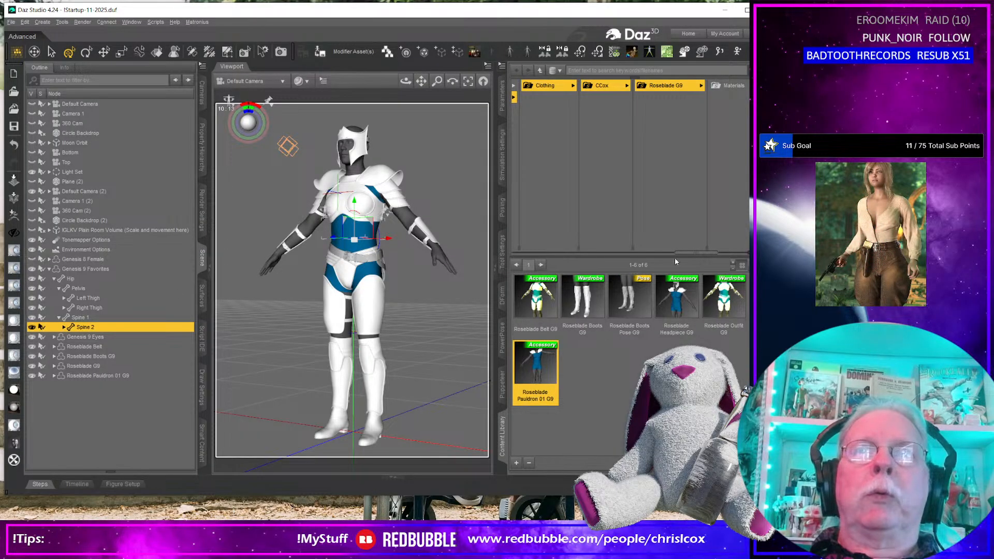
Load the Roseblade Sword from the Roseblade G8 Female folder in the Genesis 8 Female clothing.
{"action": "left_click", "coordinate": [514, 87]}
{"action": "left_click", "coordinate": [552, 86]}
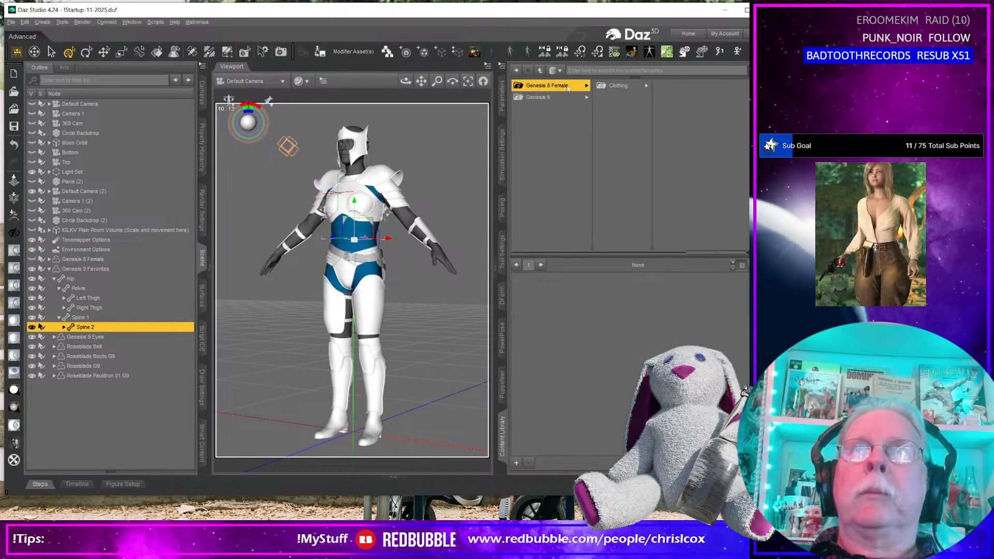
{"action": "left_click", "coordinate": [618, 86]}
{"action": "left_click", "coordinate": [672, 86]}
{"action": "left_click", "coordinate": [709, 87]}
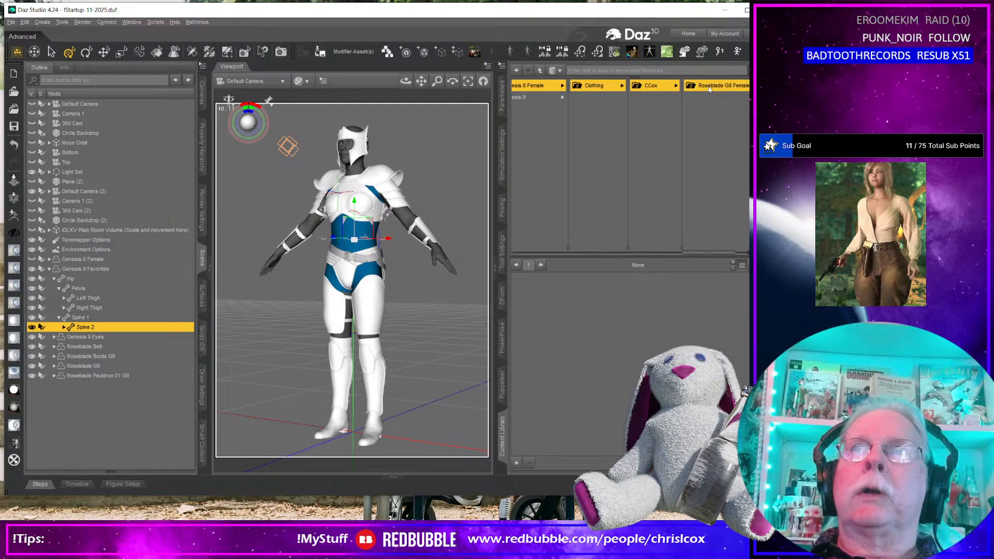
{"action": "double_click", "coordinate": [677, 368]}
Clear the selection and add the Roseblade Scabbard from the Roseblade G8 Female folder to the scene.
{"action": "middle_click_drag", "start_coordinate": [440, 390], "coordinate": [449, 339]}
{"action": "right_click_drag", "start_coordinate": [449, 339], "coordinate": [429, 395]}
{"action": "left_click", "coordinate": [395, 399]}
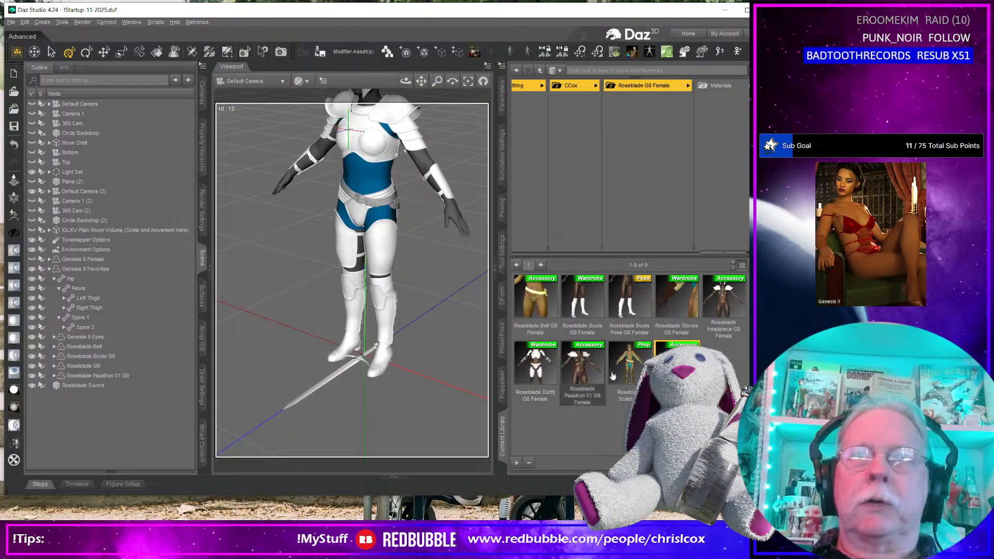
{"action": "double_click", "coordinate": [629, 368]}
{"action": "right_click_drag", "start_coordinate": [455, 409], "coordinate": [399, 378]}
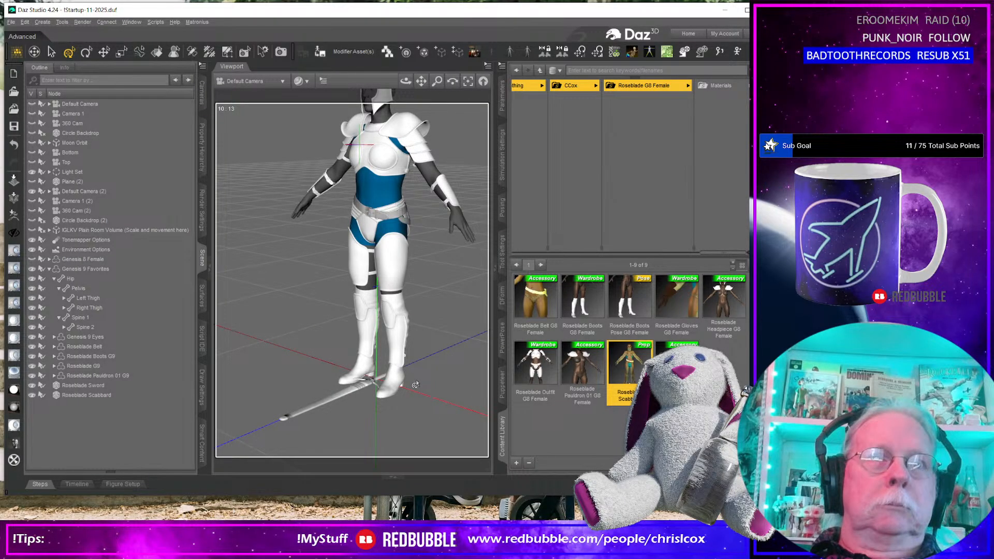
Open the Wildfang Outfit G8 Female folder in the Genesis 8 Female clothing, enlarging the folder list.
{"action": "left_click", "coordinate": [461, 226]}
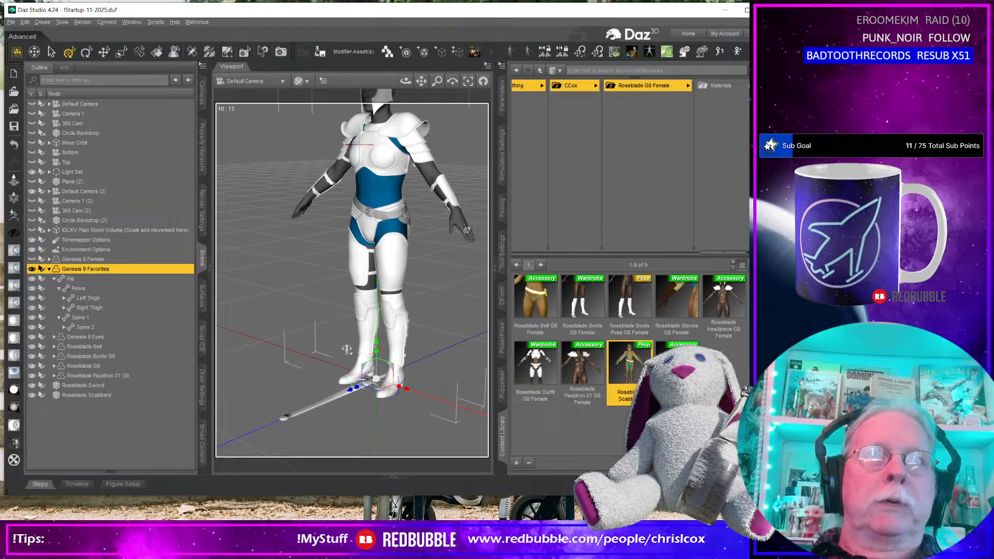
{"action": "left_click_drag", "start_coordinate": [733, 255], "coordinate": [651, 255]}
{"action": "left_click", "coordinate": [617, 131]}
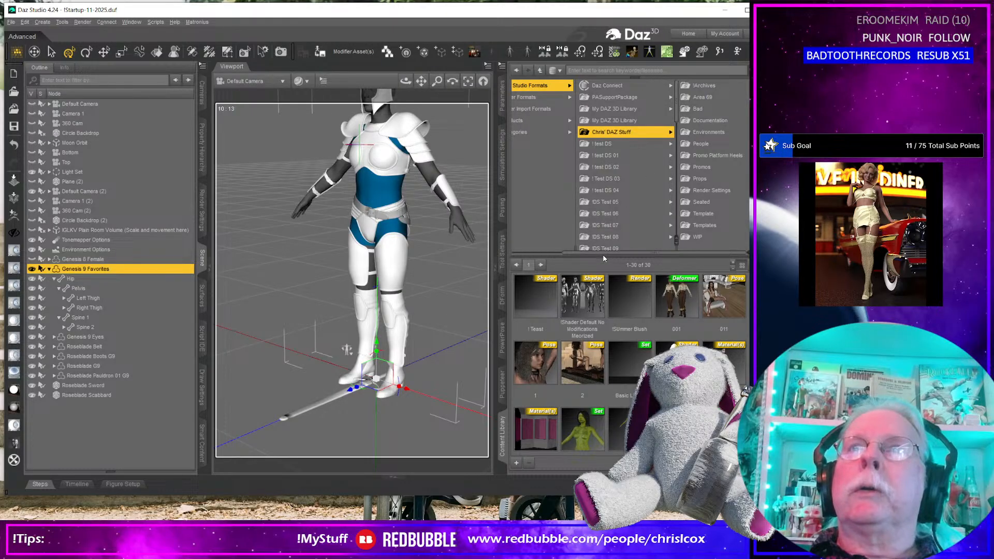
{"action": "left_click_drag", "start_coordinate": [604, 256], "coordinate": [597, 366]}
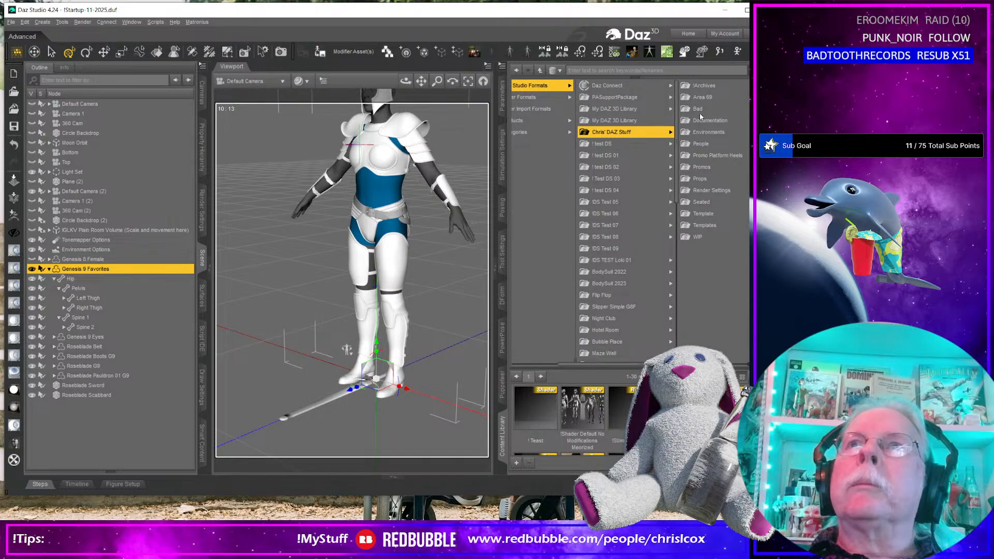
{"action": "left_click", "coordinate": [699, 143]}
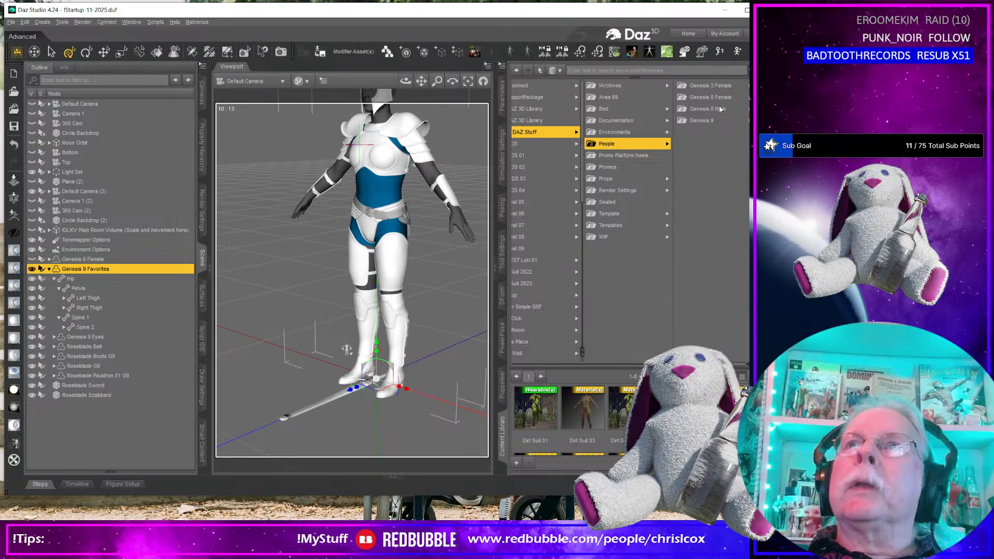
{"action": "left_click", "coordinate": [717, 98]}
{"action": "left_click", "coordinate": [721, 97]}
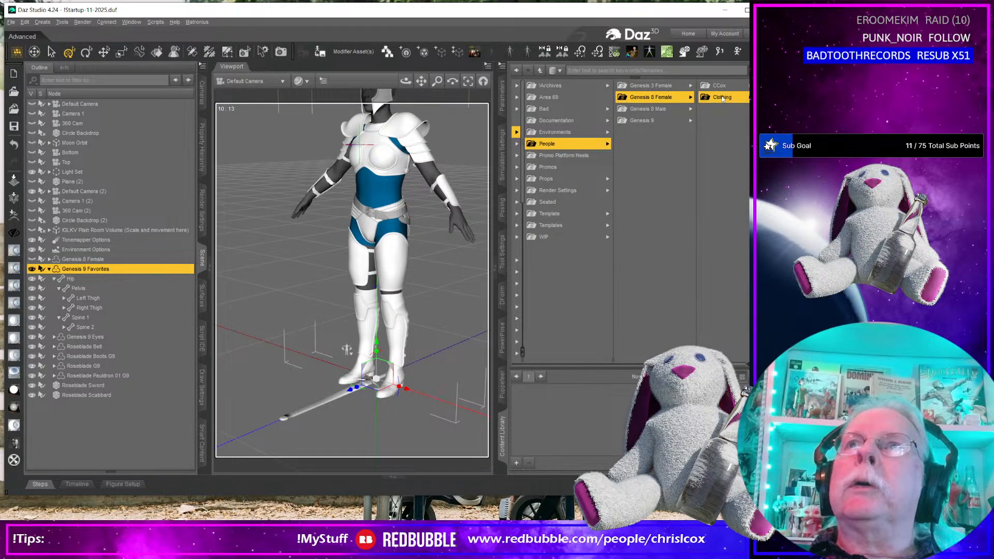
{"action": "left_click", "coordinate": [723, 87]}
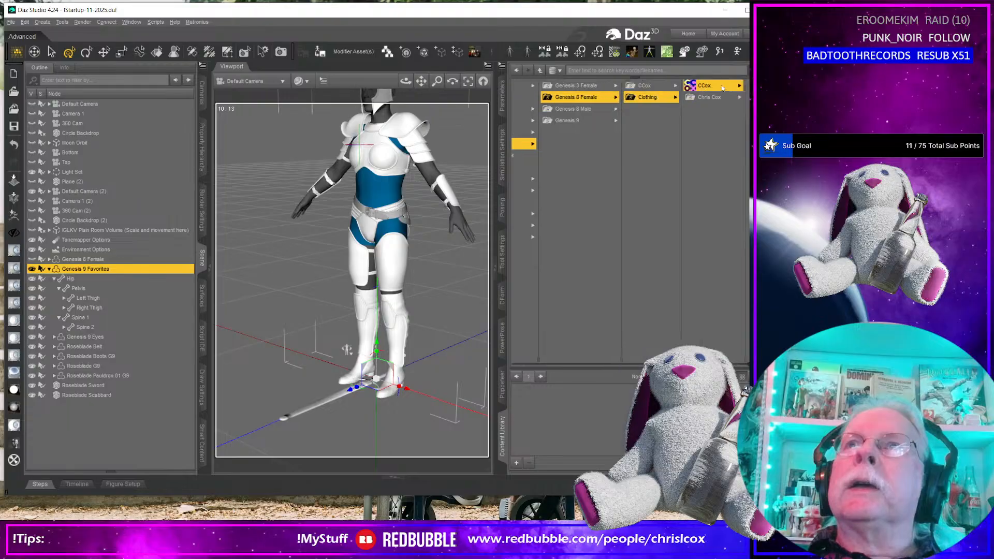
{"action": "scroll", "coordinate": [701, 213], "scroll_direction": "down", "scroll_amount": 2}
{"action": "scroll", "coordinate": [697, 224], "scroll_direction": "down", "scroll_amount": 5}
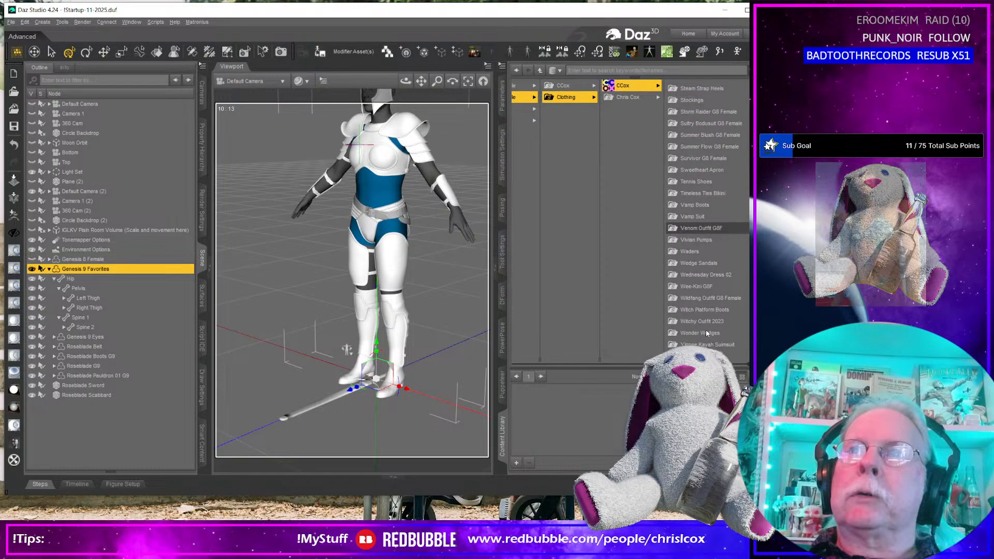
{"action": "left_click", "coordinate": [700, 298]}
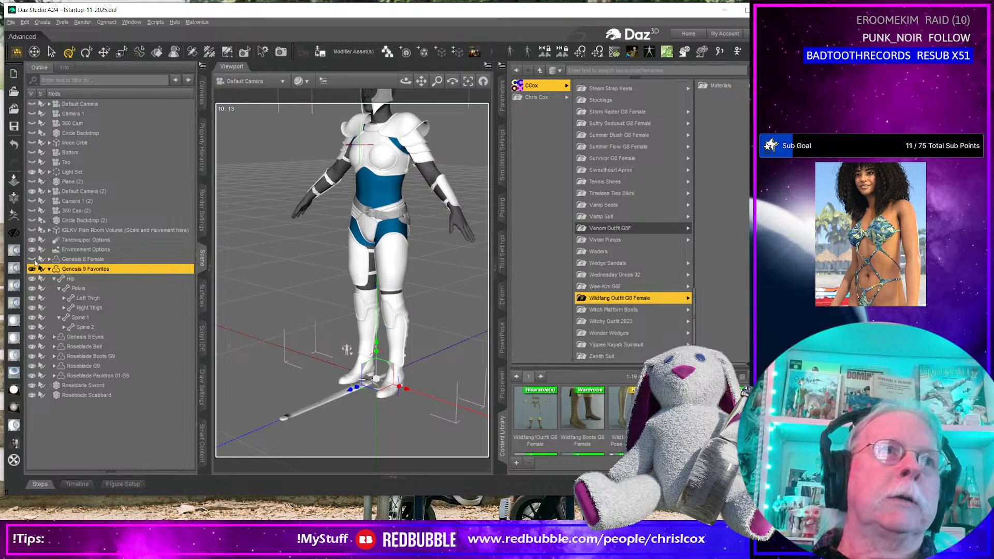
Unhide the Genesis 8 Female figure and load the Wildfang swords into her left and right hands.
{"action": "left_click", "coordinate": [33, 259]}
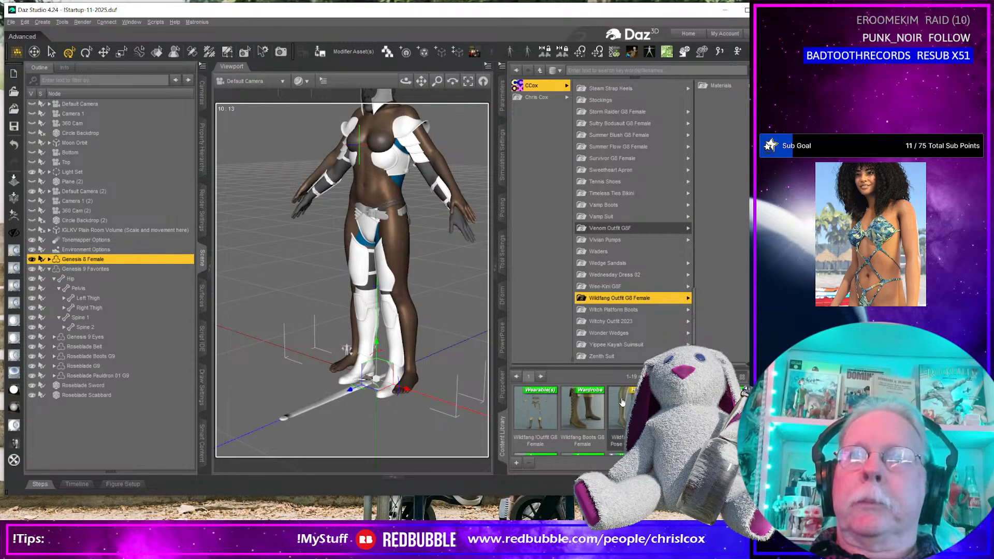
{"action": "scroll", "coordinate": [592, 387], "scroll_direction": "down", "scroll_amount": 2}
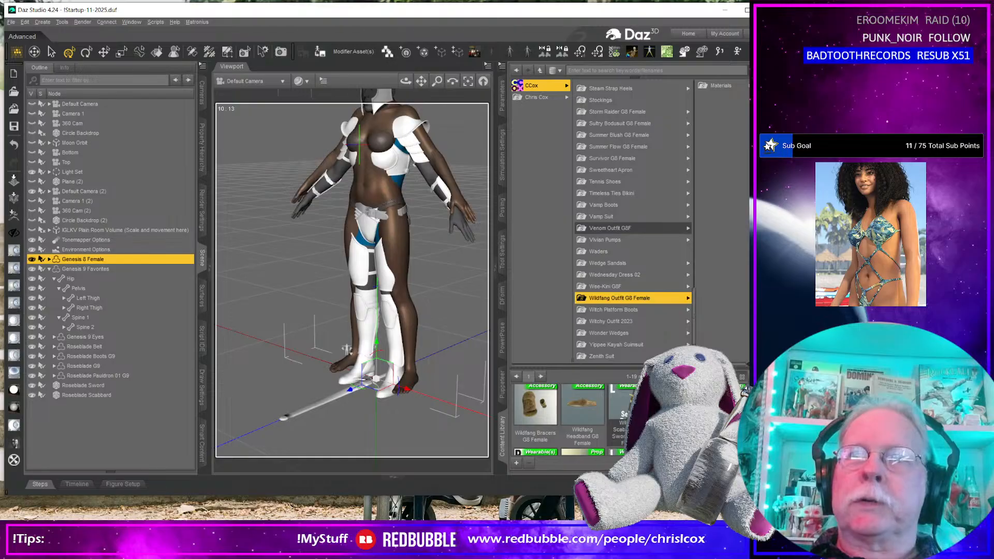
{"action": "scroll", "coordinate": [582, 414], "scroll_direction": "down", "scroll_amount": 1}
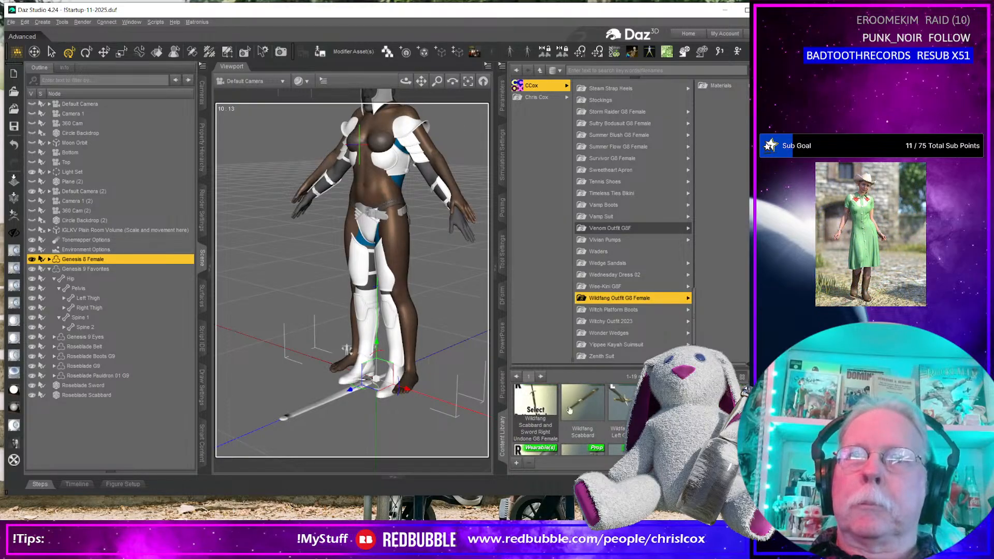
{"action": "double_click", "coordinate": [621, 409]}
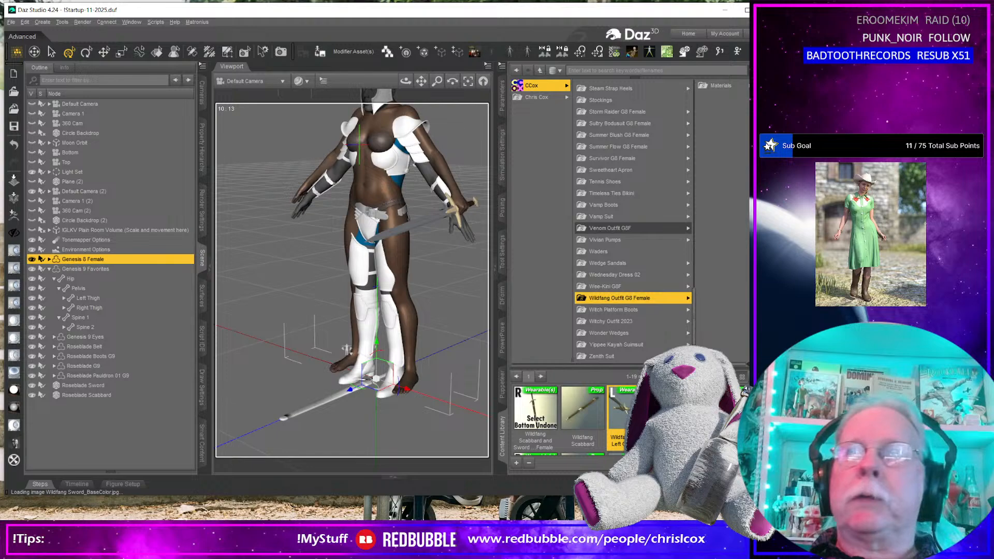
{"action": "double_click", "coordinate": [674, 411]}
{"action": "mouse_move", "coordinate": [406, 81]}
{"action": "left_mouse_down"}
{"action": "mouse_move", "coordinate": [462, 82]}
{"action": "mouse_move", "coordinate": [406, 82]}
{"action": "left_mouse_up"}
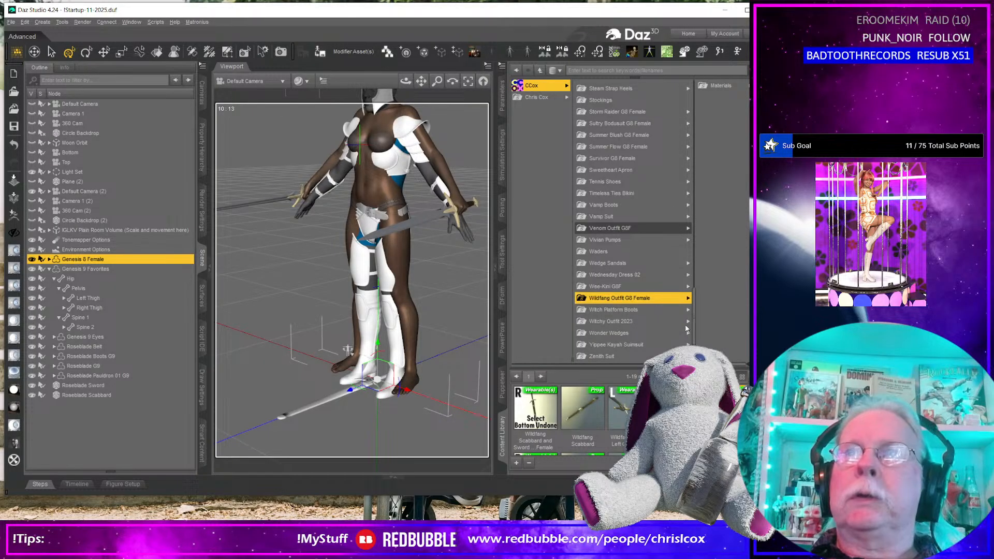
Open the Wildfang Outfit G9 folder in the Genesis 9 clothing.
{"action": "left_click_drag", "start_coordinate": [698, 364], "coordinate": [648, 364]}
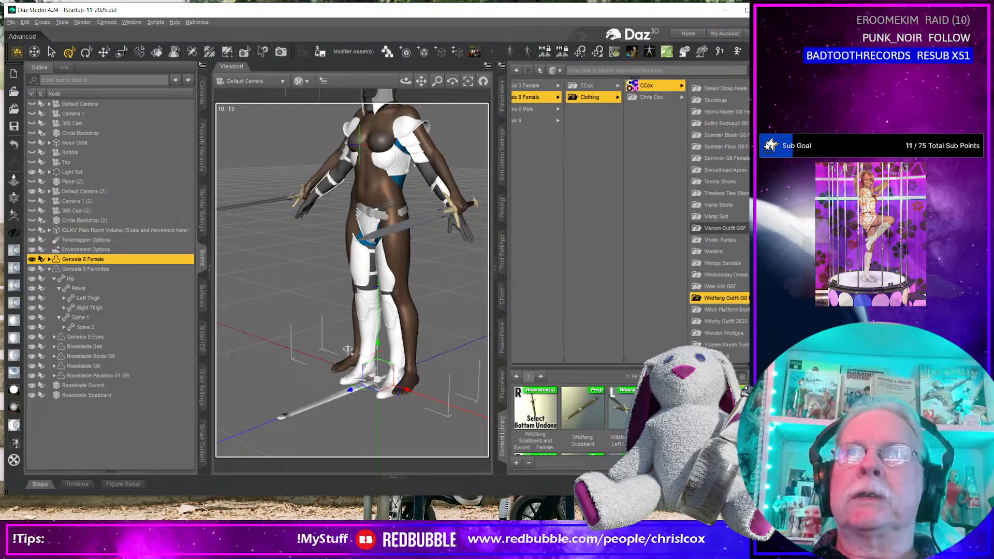
{"action": "left_click", "coordinate": [532, 121]}
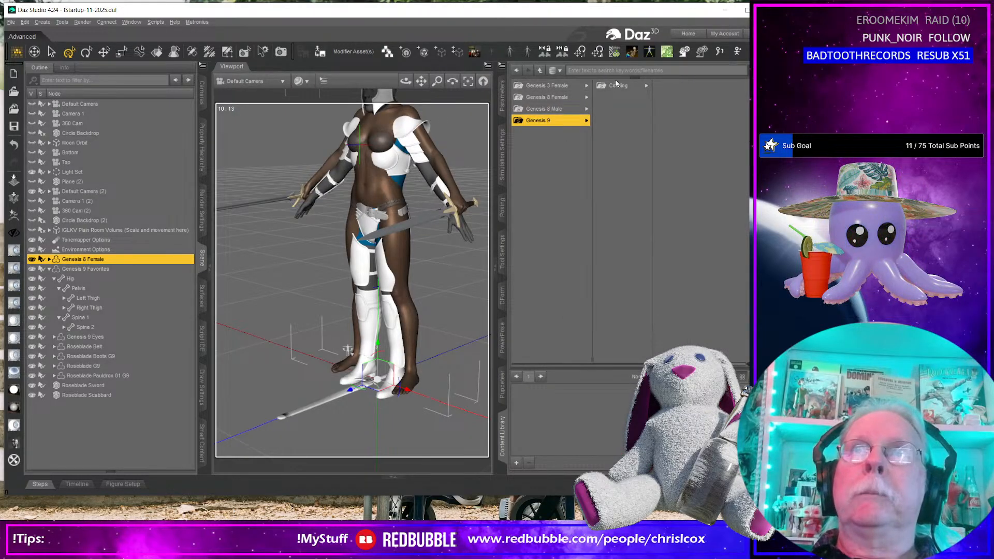
{"action": "left_click", "coordinate": [620, 85]}
{"action": "left_click", "coordinate": [674, 86]}
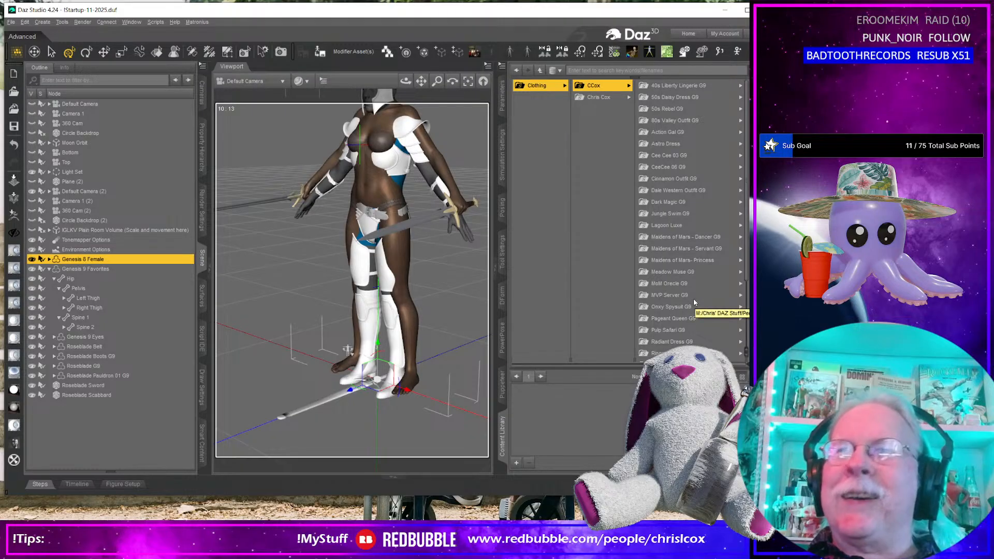
{"action": "scroll", "coordinate": [694, 299], "scroll_direction": "down", "scroll_amount": 3}
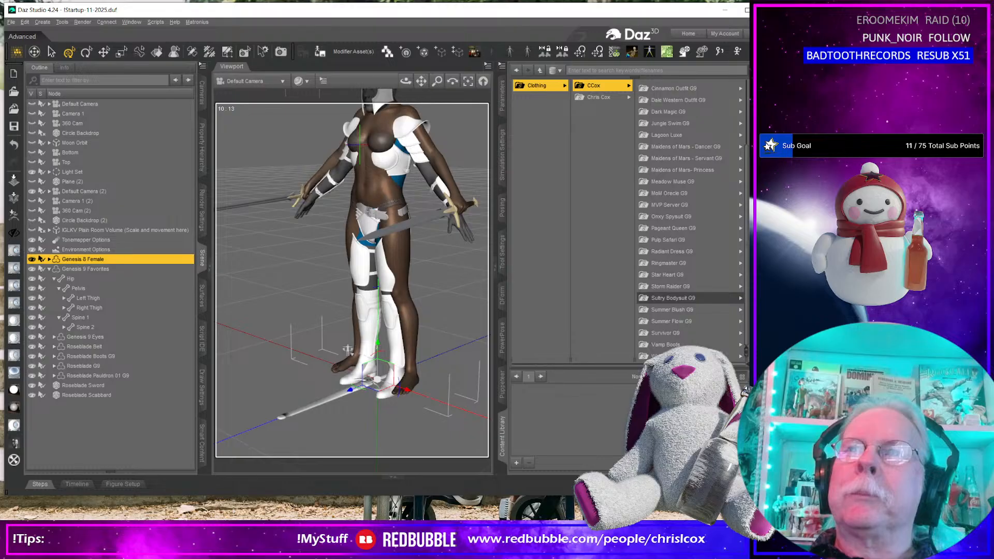
{"action": "left_click", "coordinate": [673, 356]}
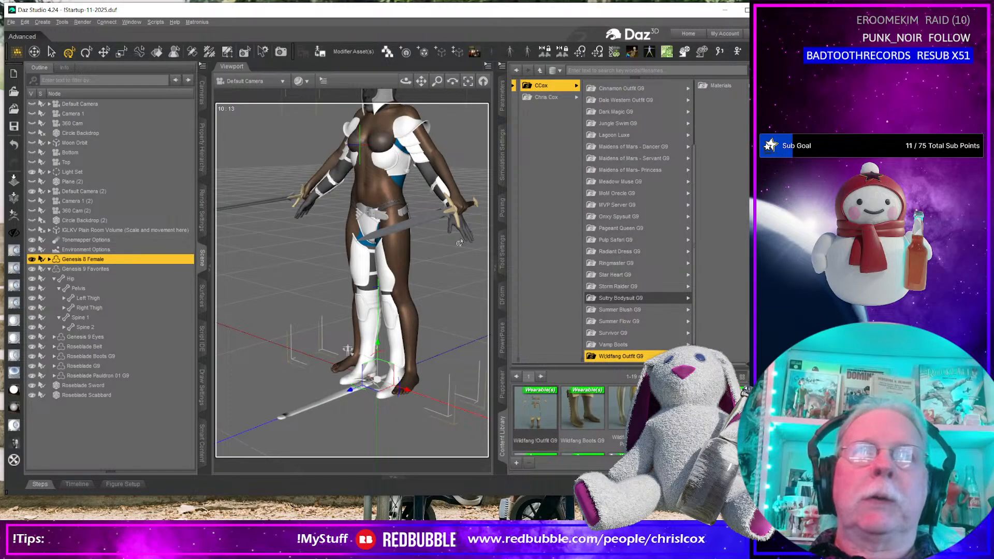
Load the left and right Wildfang swords onto the Genesis 9 Favorites figure.
{"action": "left_click", "coordinate": [125, 269]}
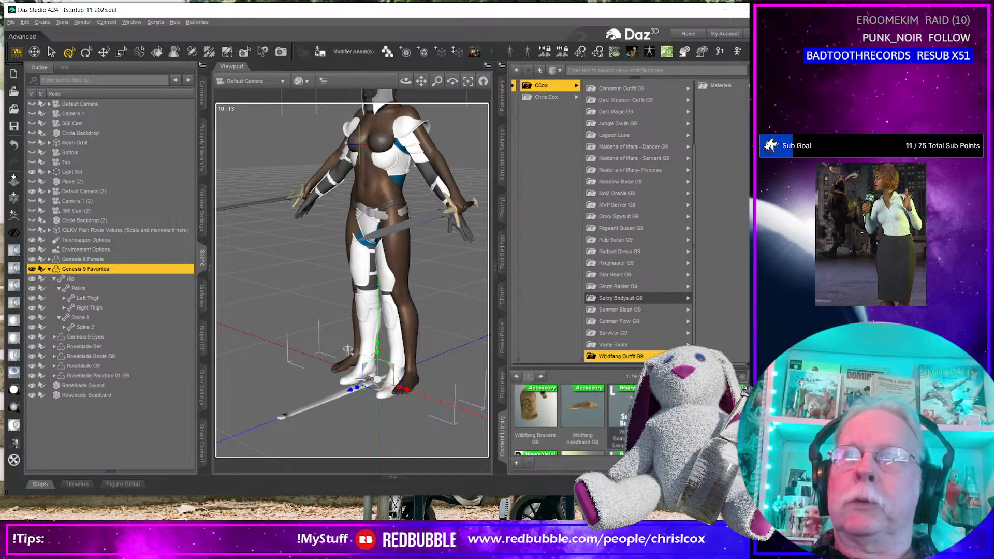
{"action": "double_click", "coordinate": [623, 409]}
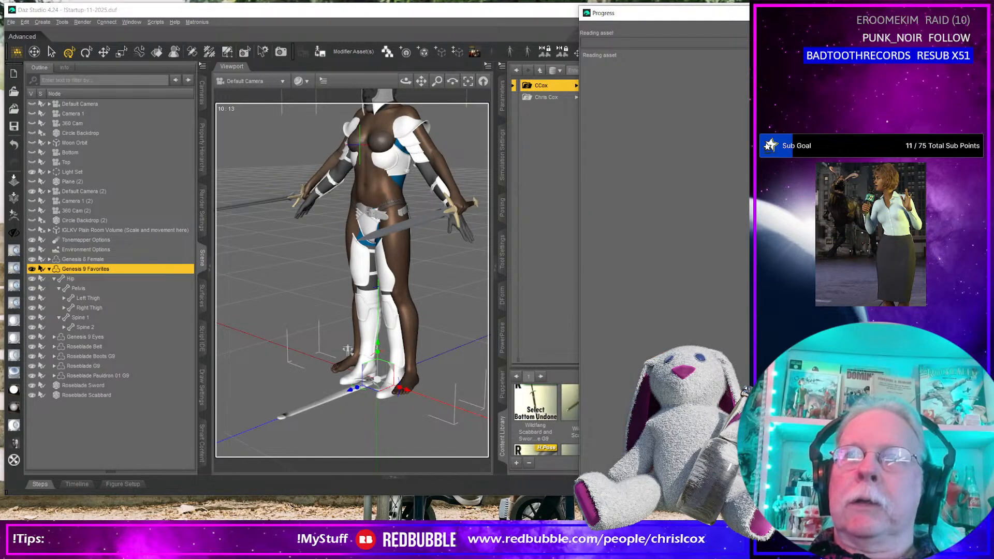
{"action": "double_click", "coordinate": [676, 406]}
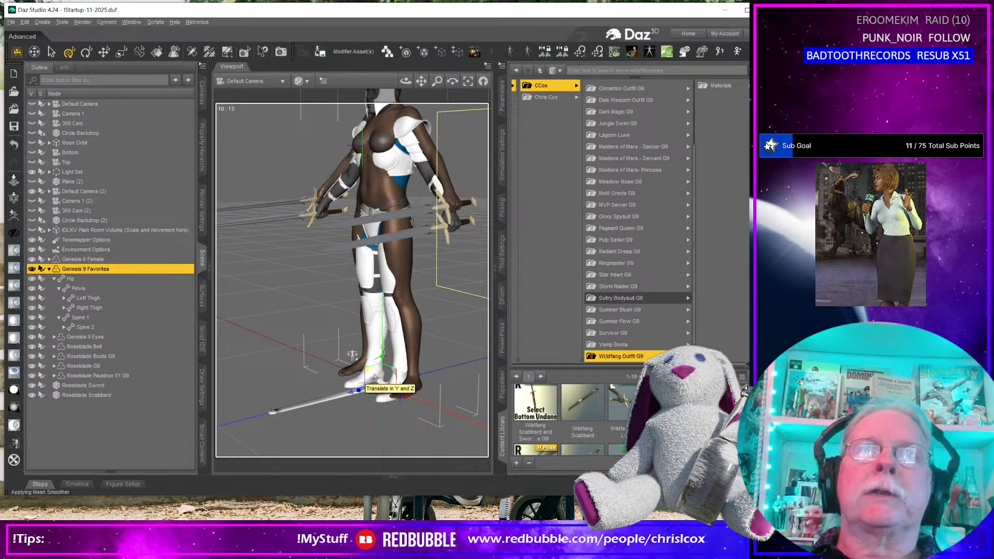
Return to the Roseblade G8 Female clothing folder in the Roseblade library.
{"action": "left_click_drag", "start_coordinate": [734, 365], "coordinate": [581, 365]}
{"action": "scroll", "coordinate": [559, 291], "scroll_direction": "down", "scroll_amount": 8}
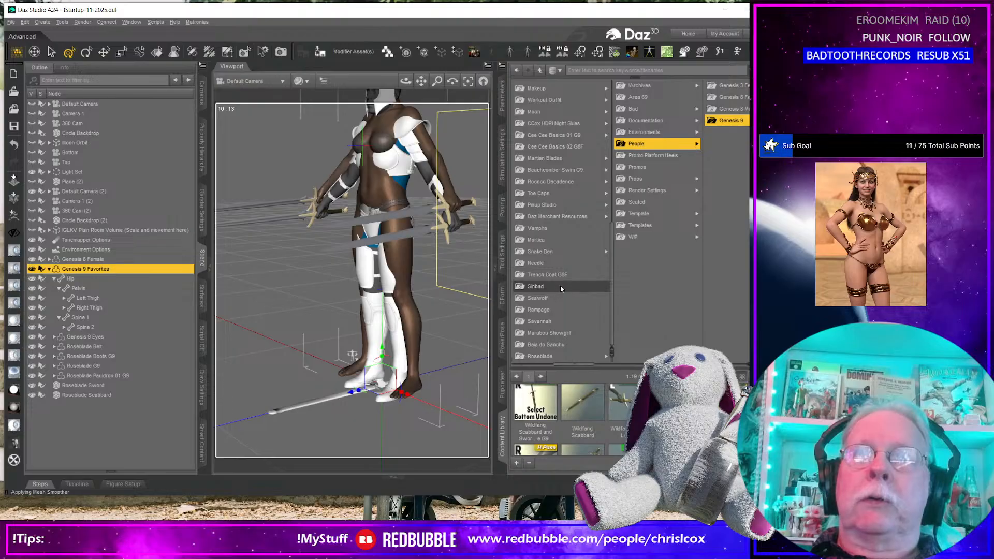
{"action": "left_click", "coordinate": [550, 357]}
{"action": "left_click", "coordinate": [635, 88]}
{"action": "left_click", "coordinate": [696, 86]}
{"action": "left_click", "coordinate": [716, 87]}
{"action": "left_click", "coordinate": [715, 88]}
{"action": "left_click", "coordinate": [715, 88]}
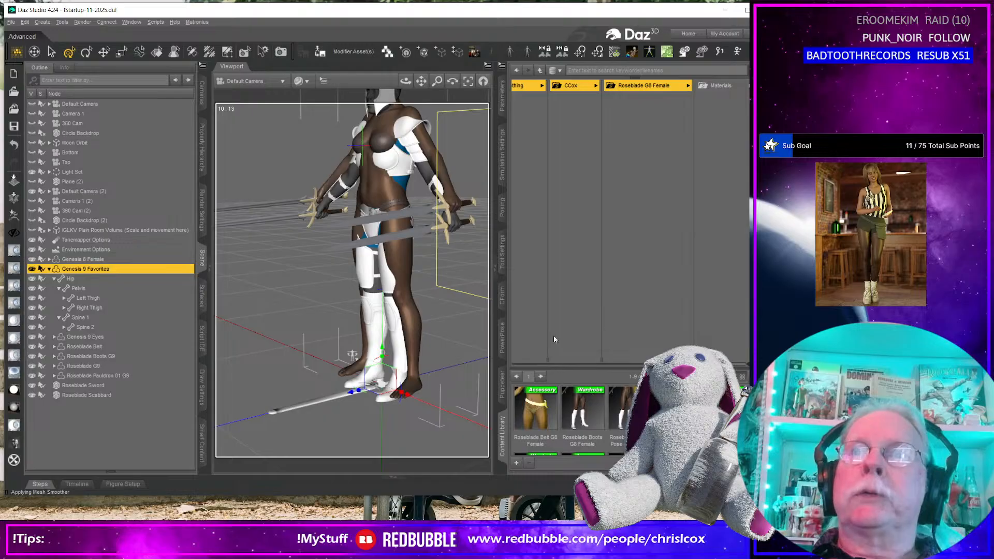
Reveal the right-hand Wildfang sword in the Genesis 8 Female hierarchy and add four more copies of the Roseblade Sword to the scene.
{"action": "middle_click_drag", "start_coordinate": [389, 364], "coordinate": [393, 365]}
{"action": "right_click_drag", "start_coordinate": [376, 308], "coordinate": [378, 342]}
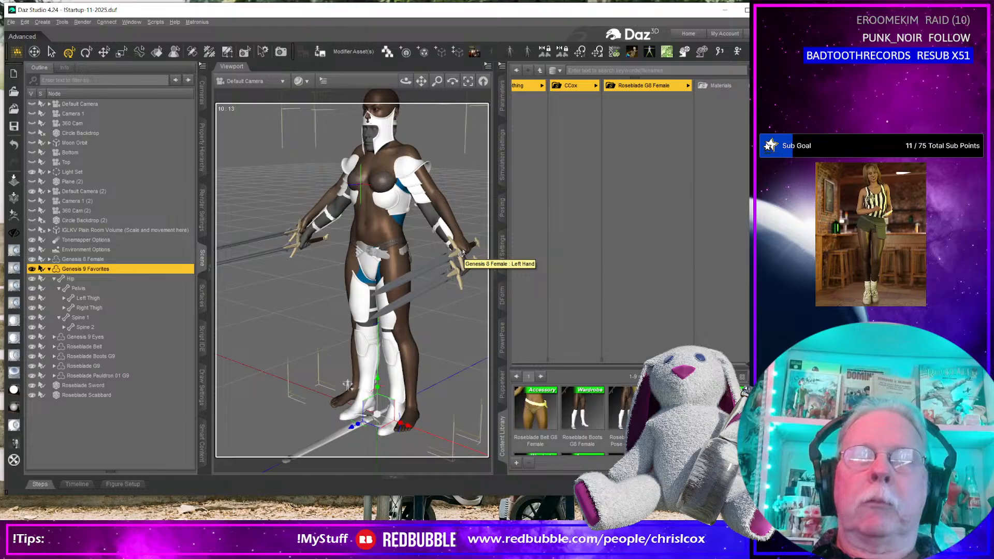
{"action": "left_click", "coordinate": [276, 239]}
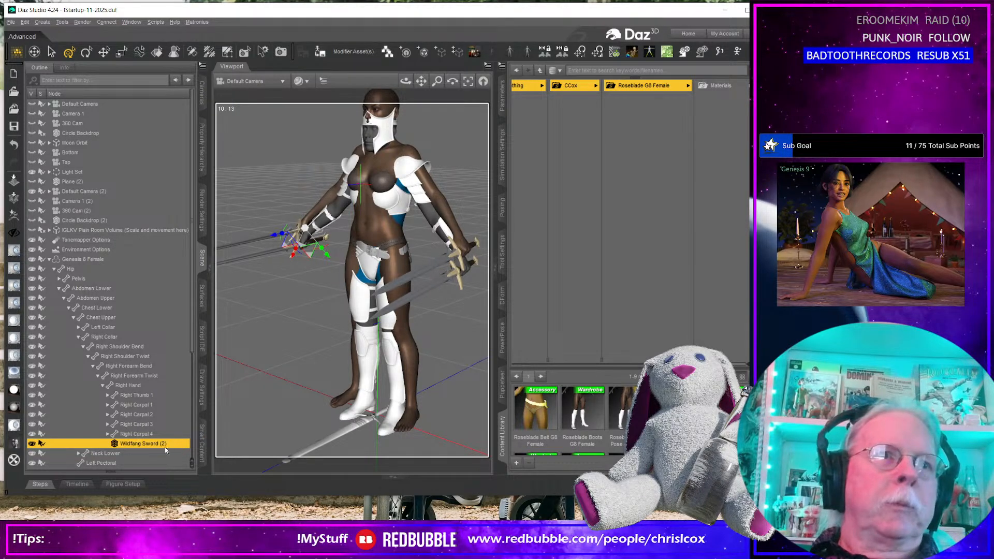
{"action": "scroll", "coordinate": [171, 406], "scroll_direction": "down", "scroll_amount": 5}
{"action": "left_click", "coordinate": [382, 417]}
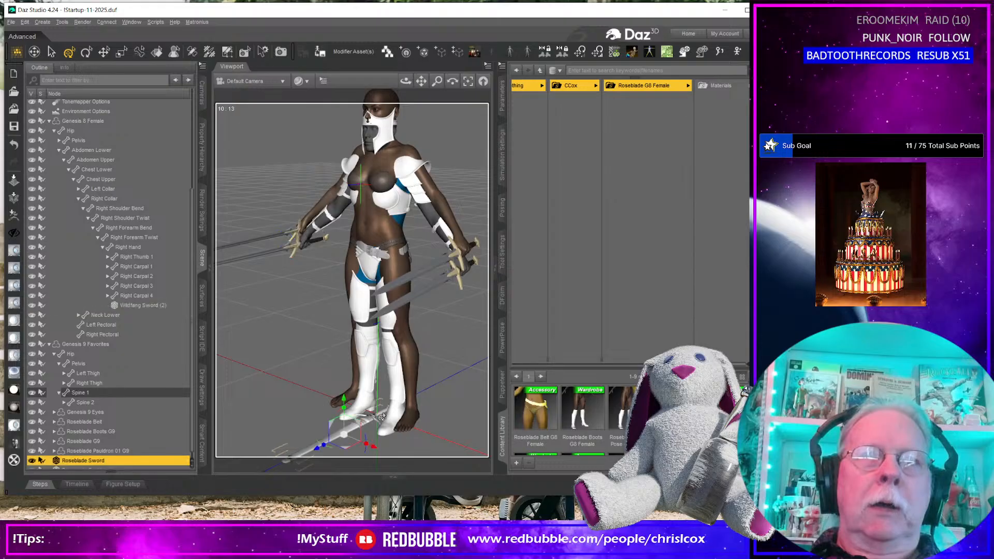
{"action": "scroll", "coordinate": [112, 451], "scroll_direction": "down", "scroll_amount": 1}
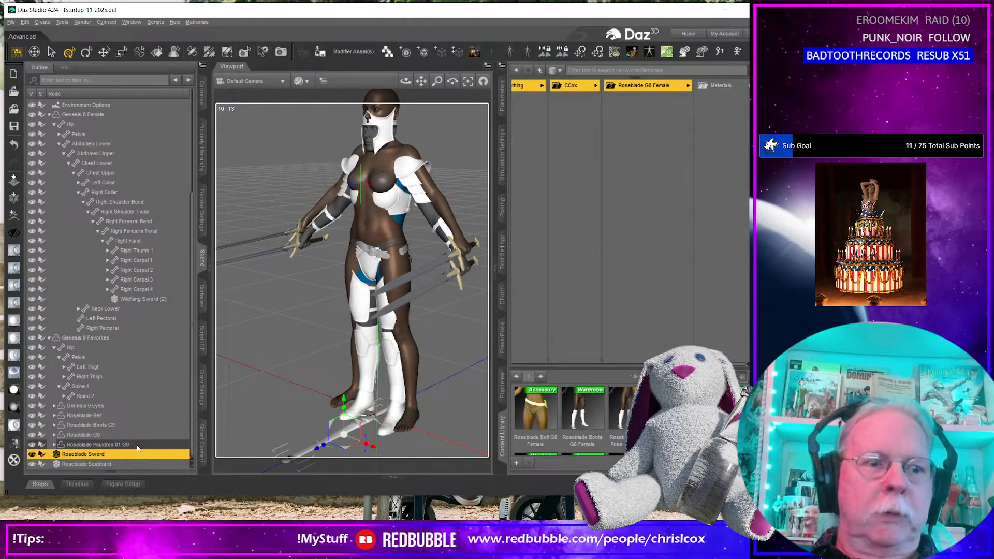
{"action": "scroll", "coordinate": [138, 447], "scroll_direction": "up", "scroll_amount": 1}
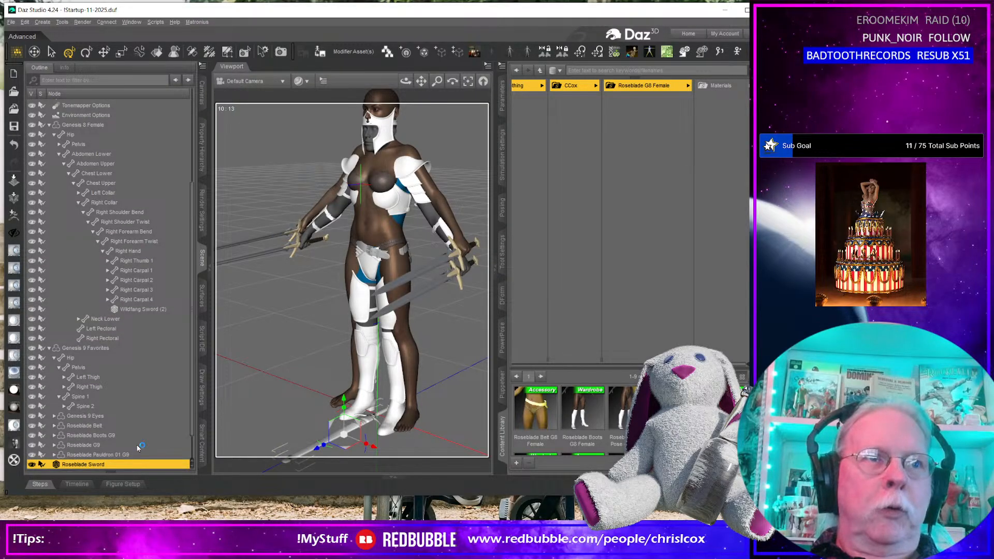
{"action": "scroll", "coordinate": [136, 445], "scroll_direction": "down", "scroll_amount": 5}
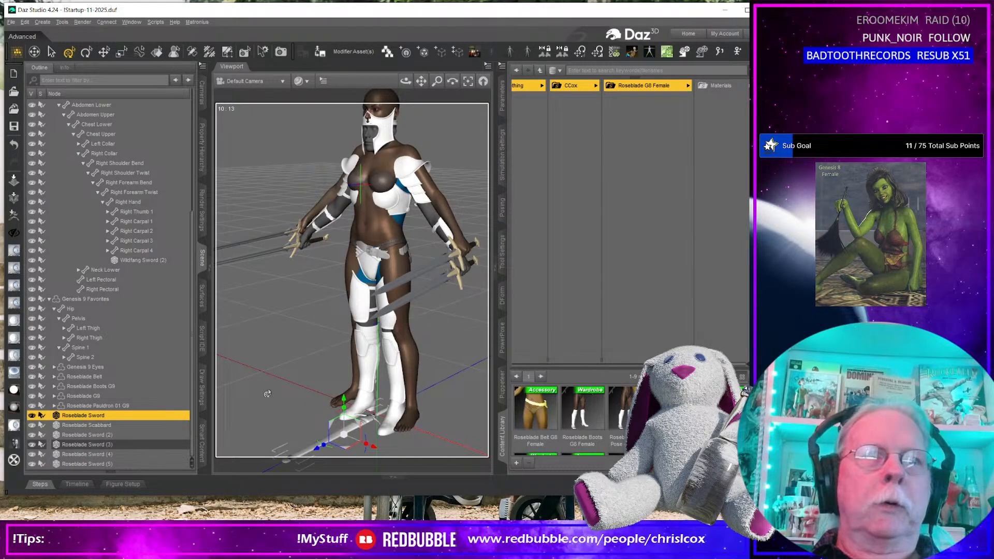
Parent Roseblade Sword (2) to the Genesis 8 Female's right hand and Roseblade Sword (3) to her left hand.
{"action": "left_click", "coordinate": [110, 435]}
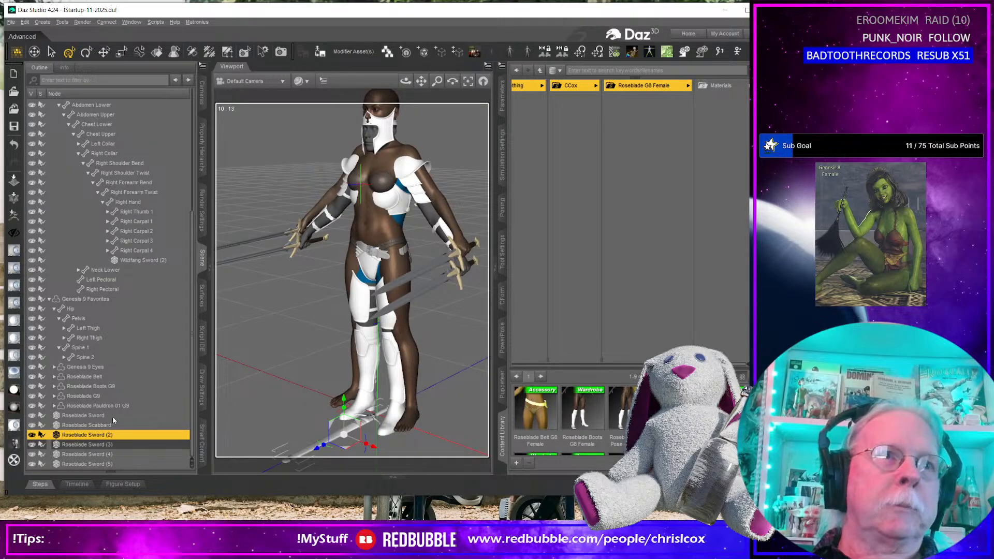
{"action": "left_click_drag", "start_coordinate": [107, 436], "coordinate": [124, 201]}
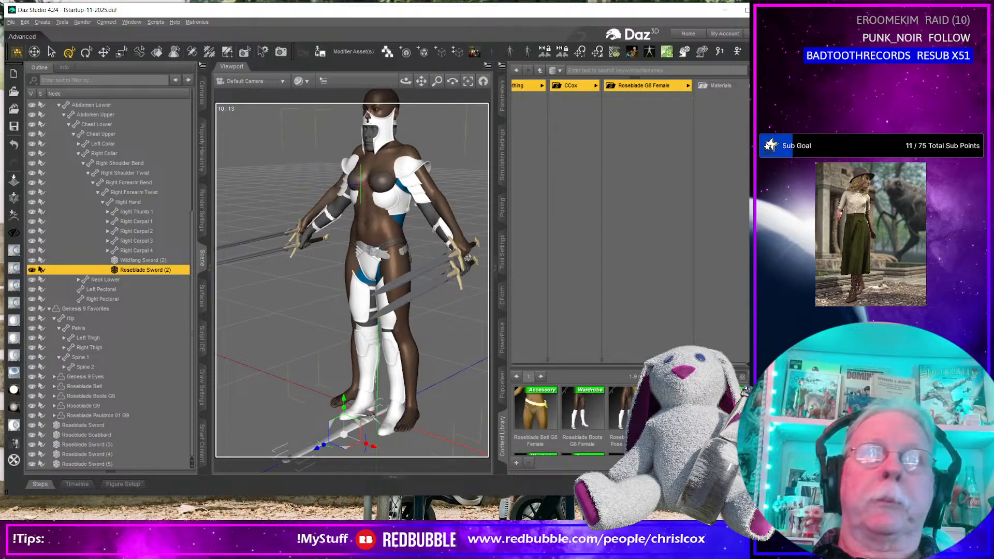
{"action": "left_click", "coordinate": [465, 247]}
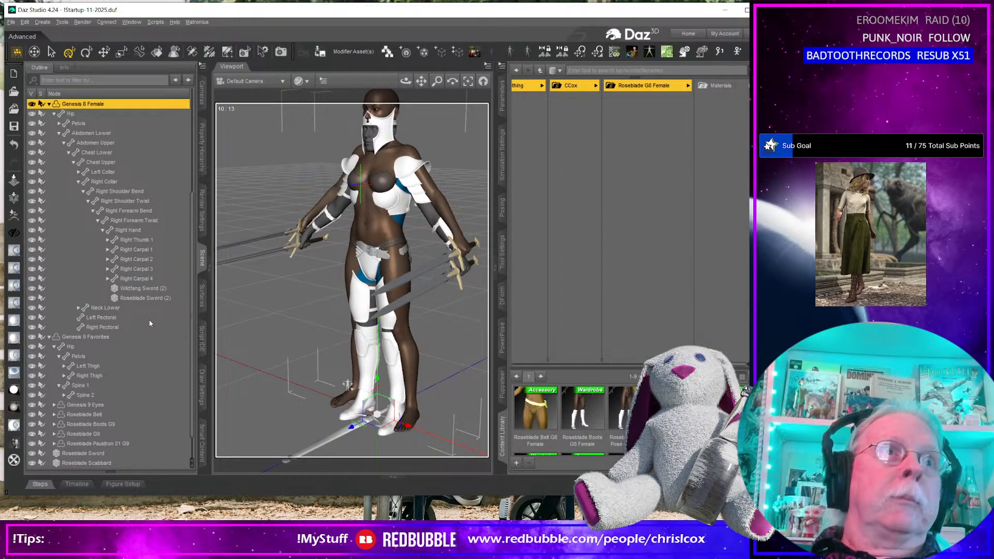
{"action": "scroll", "coordinate": [150, 323], "scroll_direction": "down", "scroll_amount": 1}
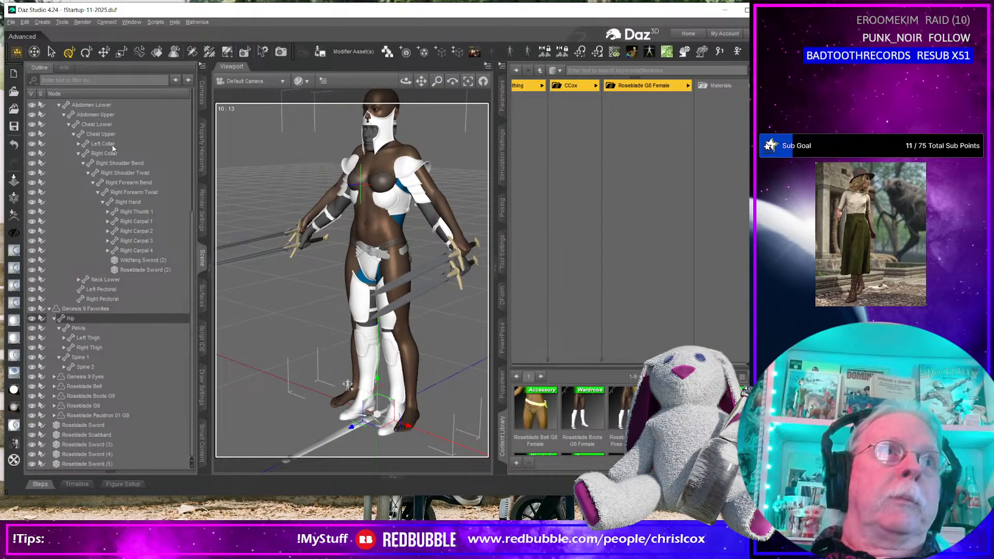
{"action": "left_click", "coordinate": [460, 249]}
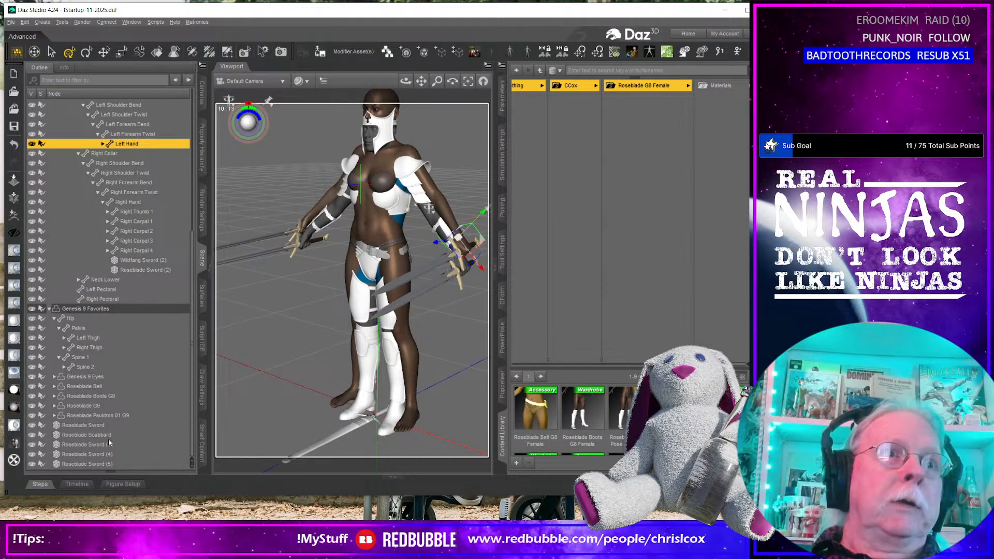
{"action": "left_click_drag", "start_coordinate": [103, 446], "coordinate": [130, 144]}
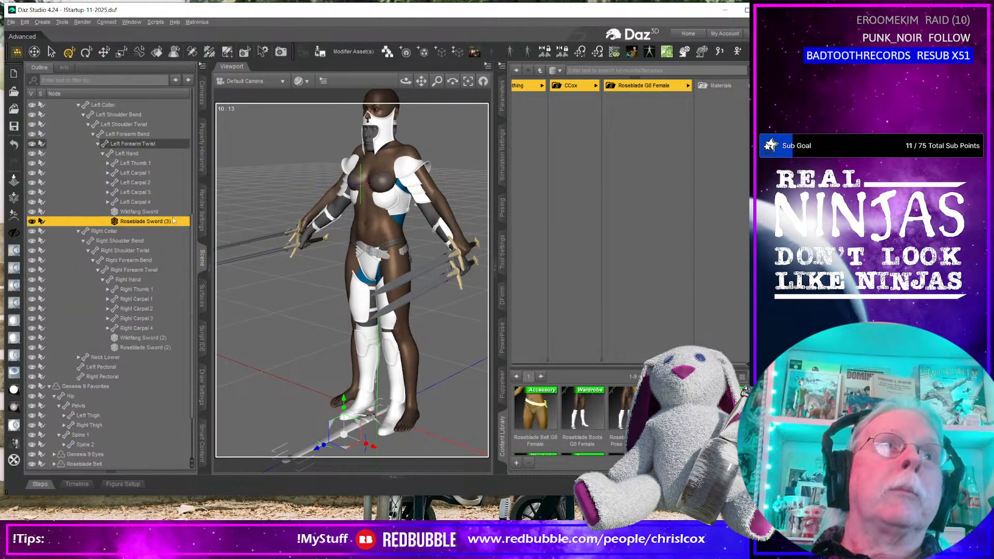
Copy the left-hand Wildfang Sword's placement onto Roseblade Sword (3).
{"action": "left_click", "coordinate": [428, 272]}
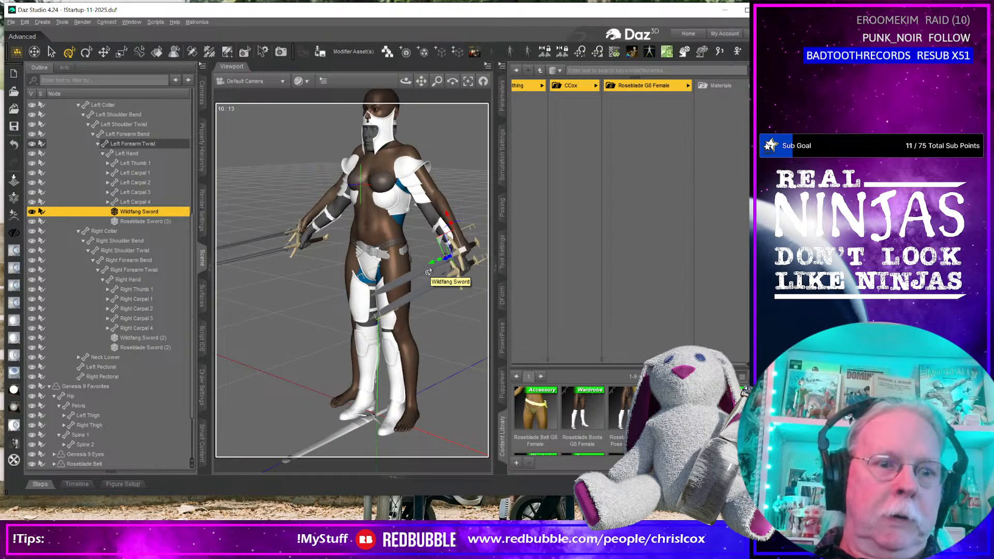
{"action": "left_click", "coordinate": [162, 221]}
{"action": "key", "text": "ctrl+v"}
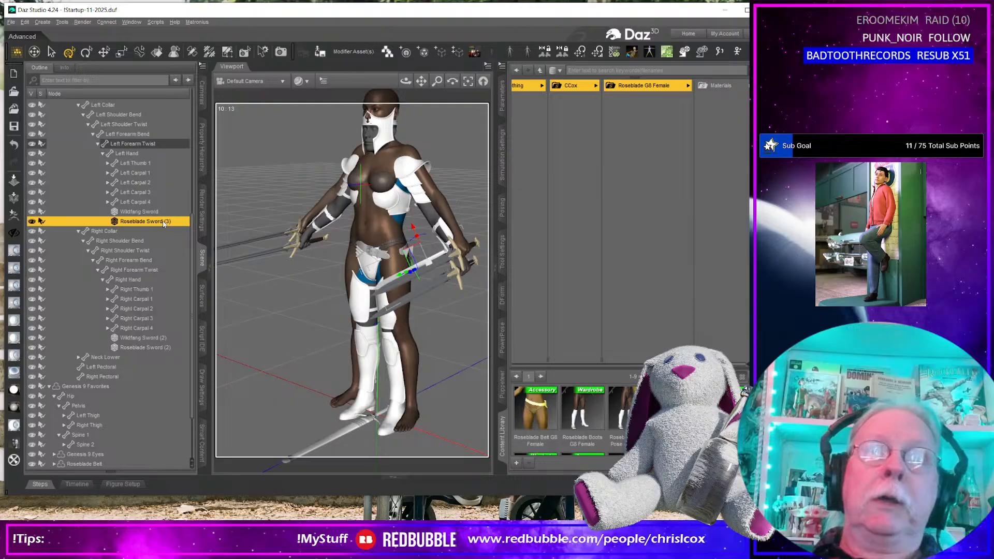
Compare the pivot positions of the Wildfang Sword and Roseblade Sword (3) at the Genesis 8 Female's left hand.
{"action": "left_click_drag", "start_coordinate": [406, 81], "coordinate": [354, 85]}
{"action": "scroll", "coordinate": [453, 259], "scroll_direction": "up", "scroll_amount": 4}
{"action": "mouse_move", "coordinate": [453, 259]}
{"action": "left_mouse_down", "text": "ctrl+alt"}
{"action": "mouse_move", "coordinate": [501, 275]}
{"action": "mouse_move", "coordinate": [446, 260]}
{"action": "left_mouse_up", "text": "ctrl+alt"}
{"action": "right_click_drag", "start_coordinate": [447, 260], "coordinate": [374, 265], "text": "ctrl+alt"}
{"action": "left_click_drag", "start_coordinate": [373, 265], "coordinate": [422, 239], "text": "ctrl+alt"}
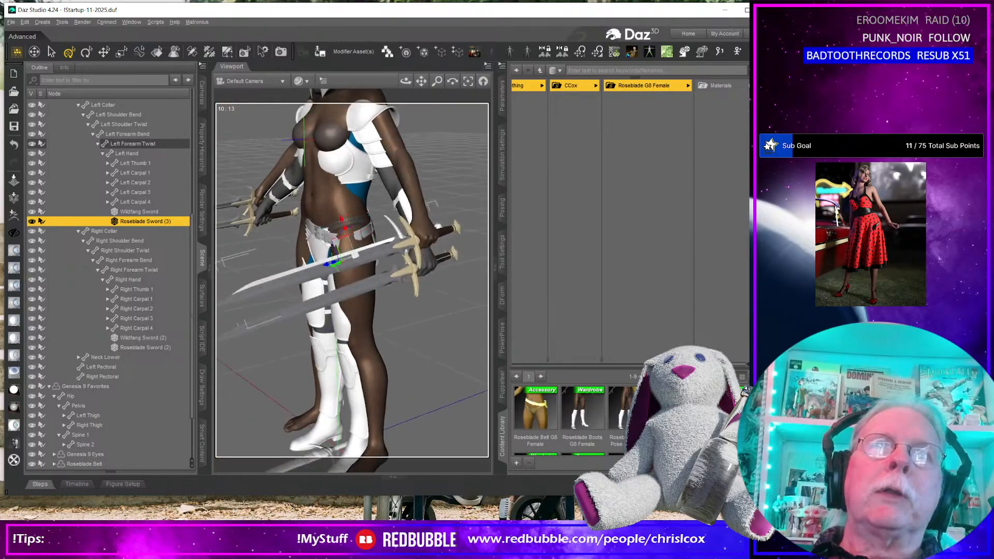
{"action": "left_click", "coordinate": [402, 248]}
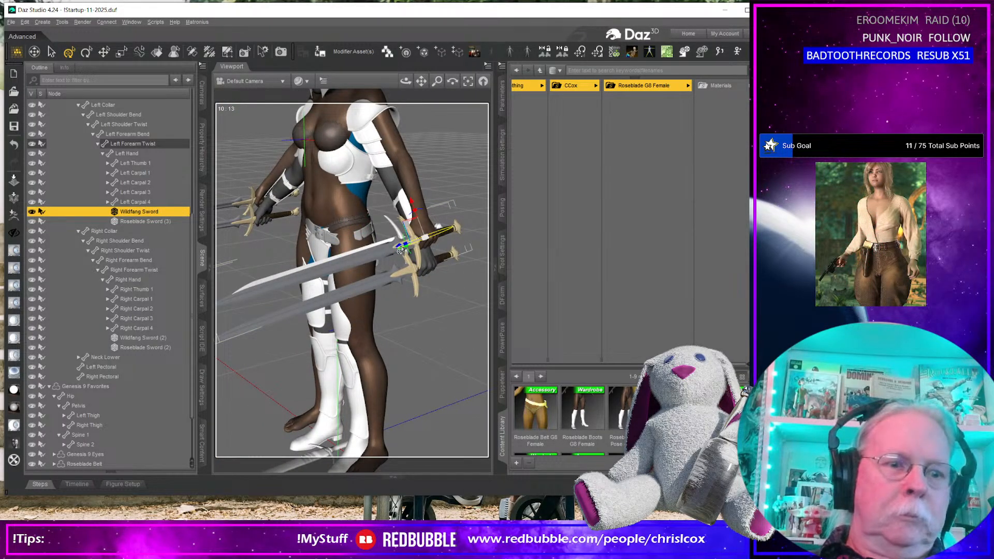
{"action": "left_click", "coordinate": [158, 223]}
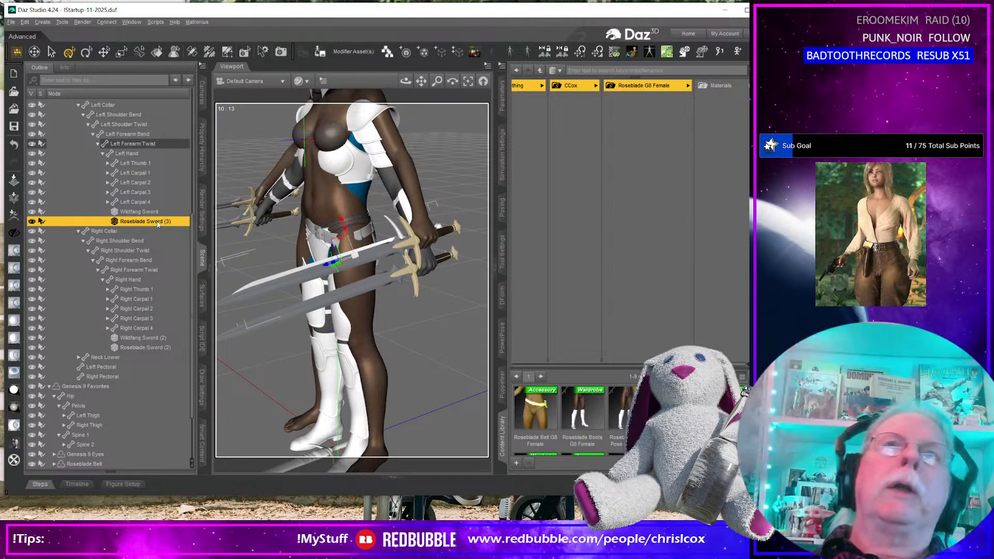
{"action": "left_click", "coordinate": [394, 241]}
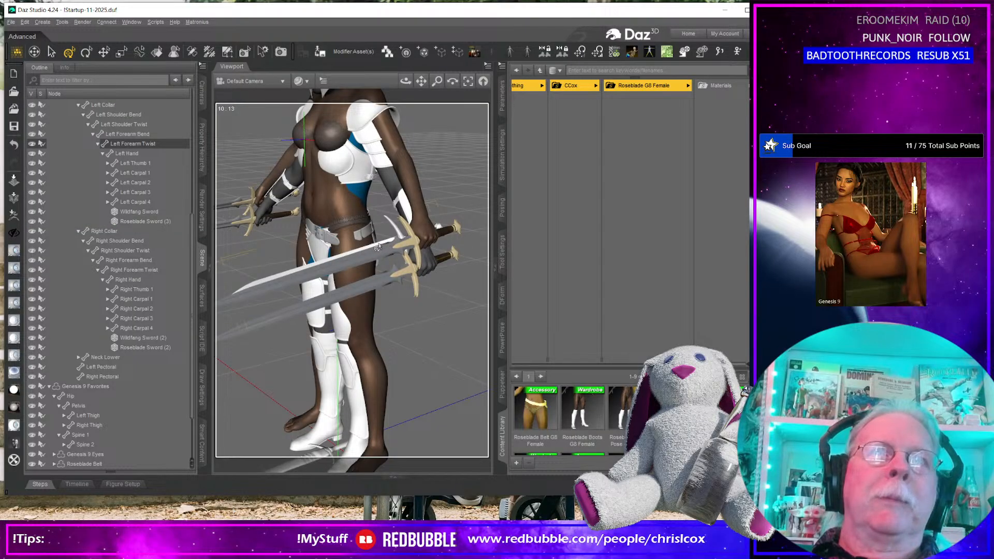
Delete the Roseblade Sword copies (3), (4) and (5) from the scene.
{"action": "left_click", "coordinate": [377, 247]}
{"action": "key", "text": "Delete"}
{"action": "middle_click_drag", "start_coordinate": [361, 412], "coordinate": [362, 412]}
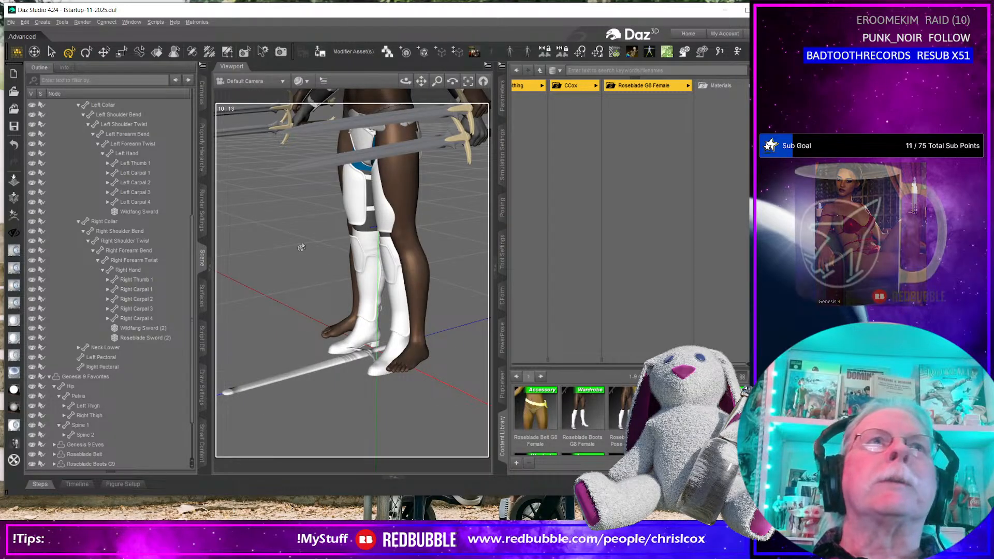
{"action": "left_click", "coordinate": [376, 353]}
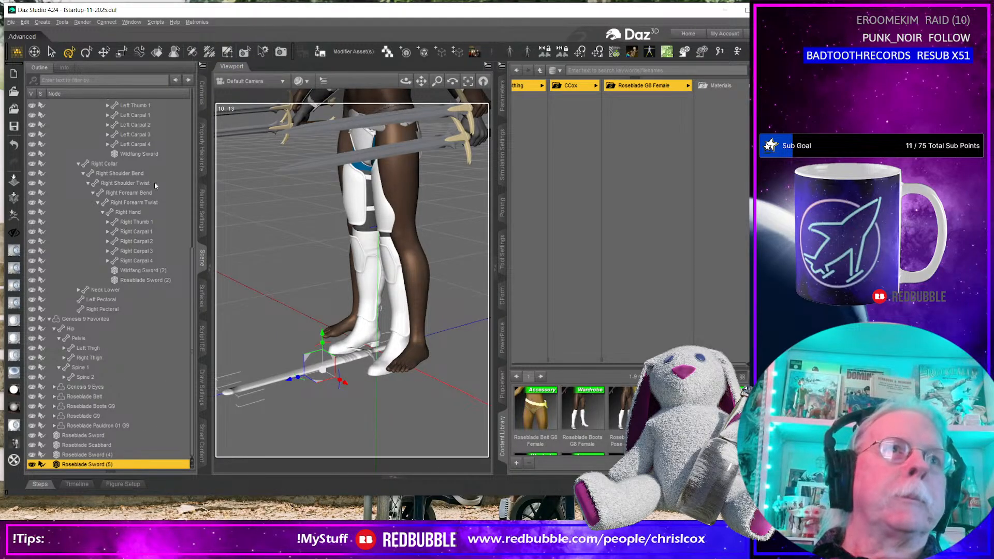
{"action": "scroll", "coordinate": [159, 157], "scroll_direction": "up", "scroll_amount": 5}
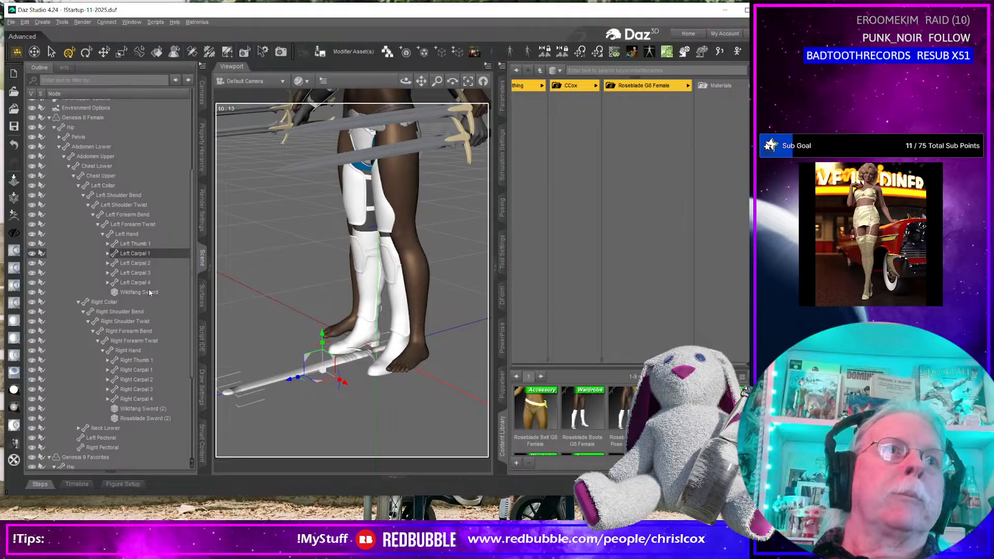
{"action": "left_click", "coordinate": [157, 419]}
{"action": "scroll", "coordinate": [153, 433], "scroll_direction": "down", "scroll_amount": 5}
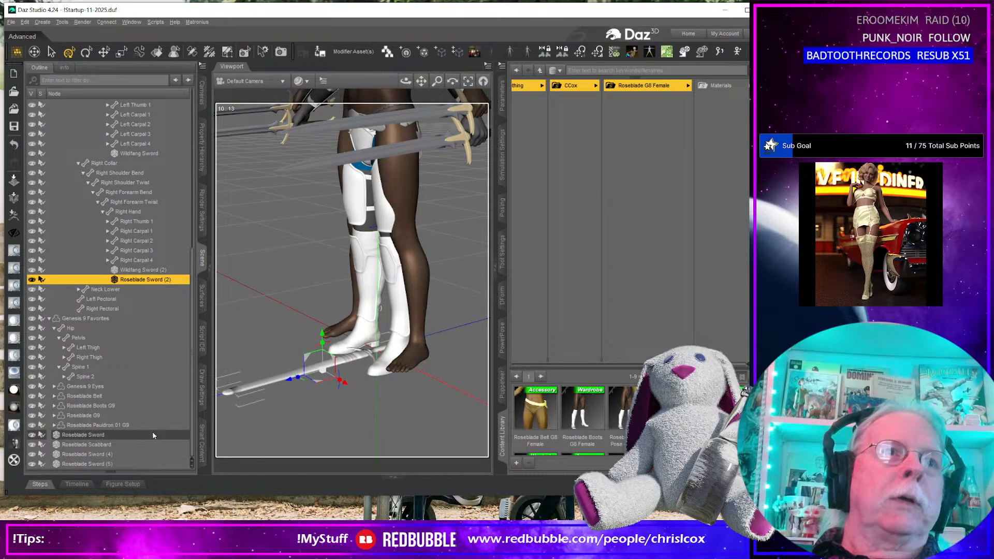
{"action": "left_click", "coordinate": [103, 445]}
{"action": "left_click", "coordinate": [104, 454]}
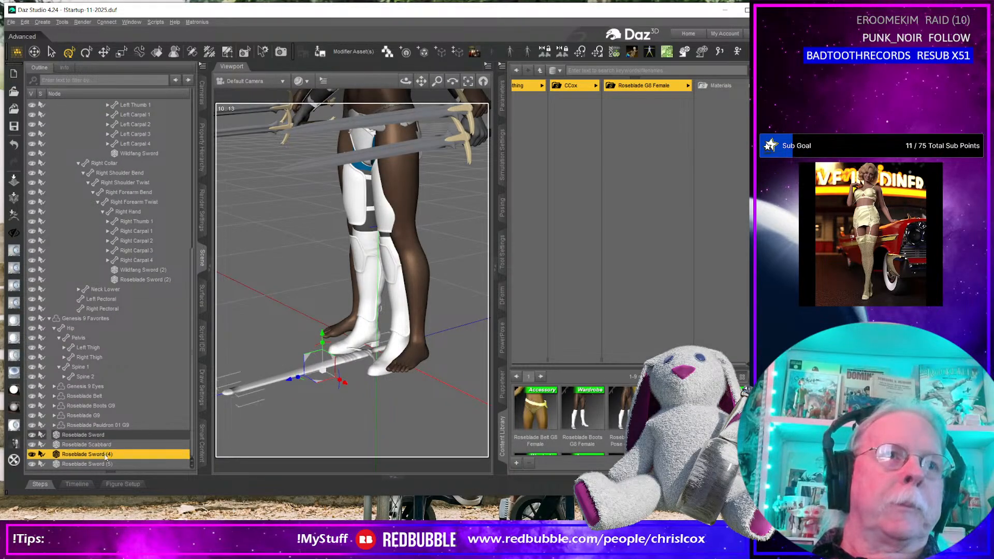
{"action": "left_click", "coordinate": [107, 464], "text": "ctrl"}
{"action": "key", "text": "Delete"}
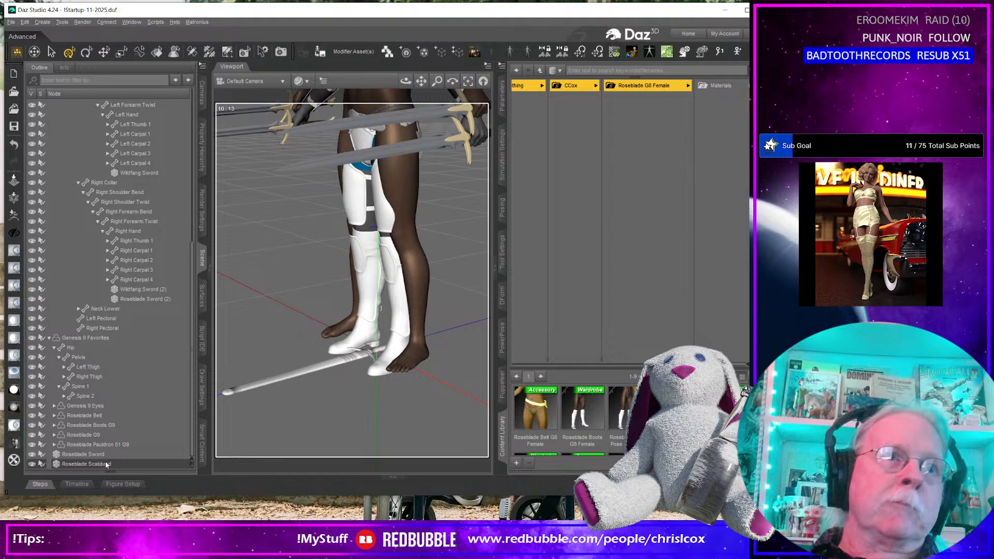
Activate the Joint Editor for the original Roseblade Sword and show its tool settings.
{"action": "left_click", "coordinate": [86, 454]}
{"action": "scroll", "coordinate": [385, 390], "scroll_direction": "up", "scroll_amount": 1}
{"action": "scroll", "coordinate": [385, 391], "scroll_direction": "up", "scroll_amount": 8}
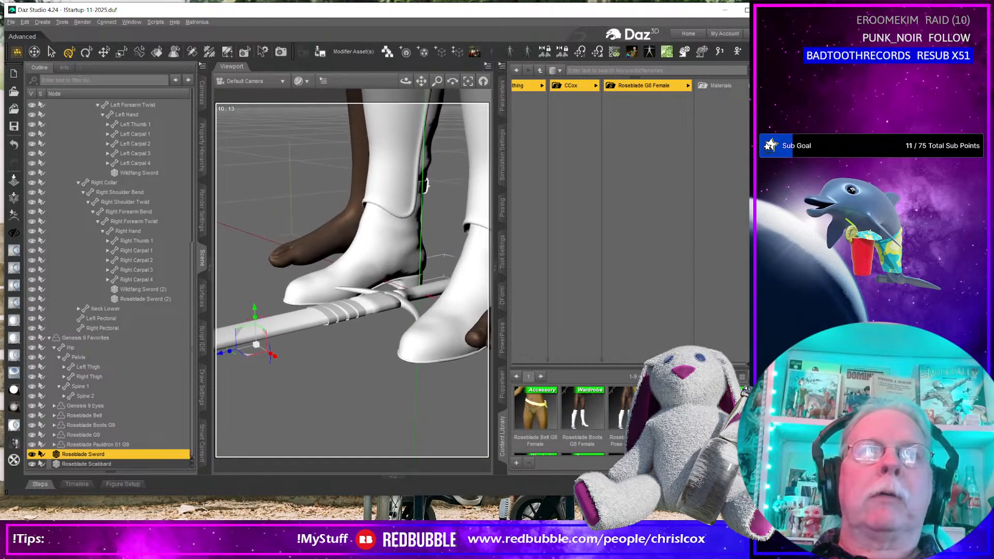
{"action": "scroll", "coordinate": [384, 390], "scroll_direction": "up", "scroll_amount": 2}
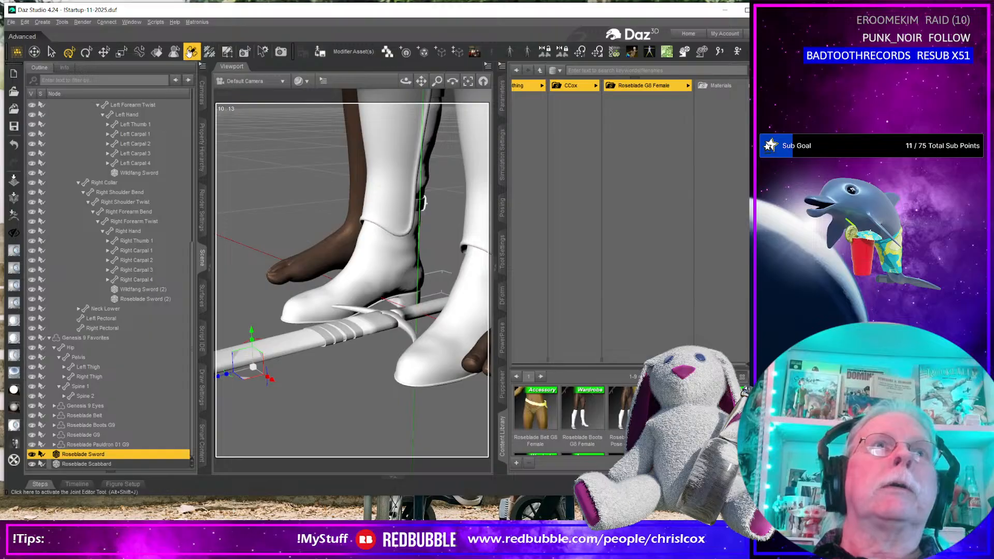
{"action": "left_click", "coordinate": [191, 51]}
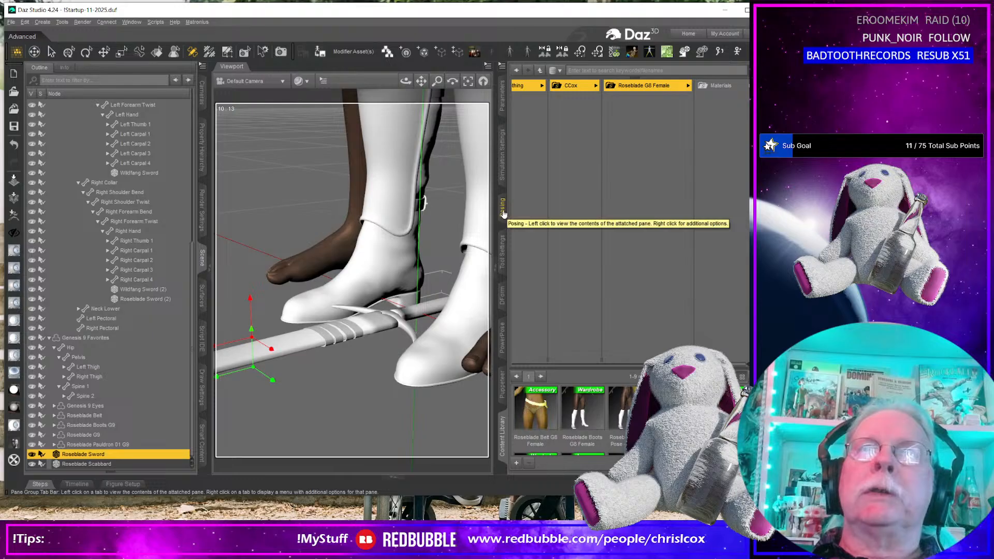
{"action": "left_click", "coordinate": [505, 252]}
Set the Roseblade Sword's origin X, Y and Z positions and its end point Y position to 0.
{"action": "left_click", "coordinate": [745, 123]}
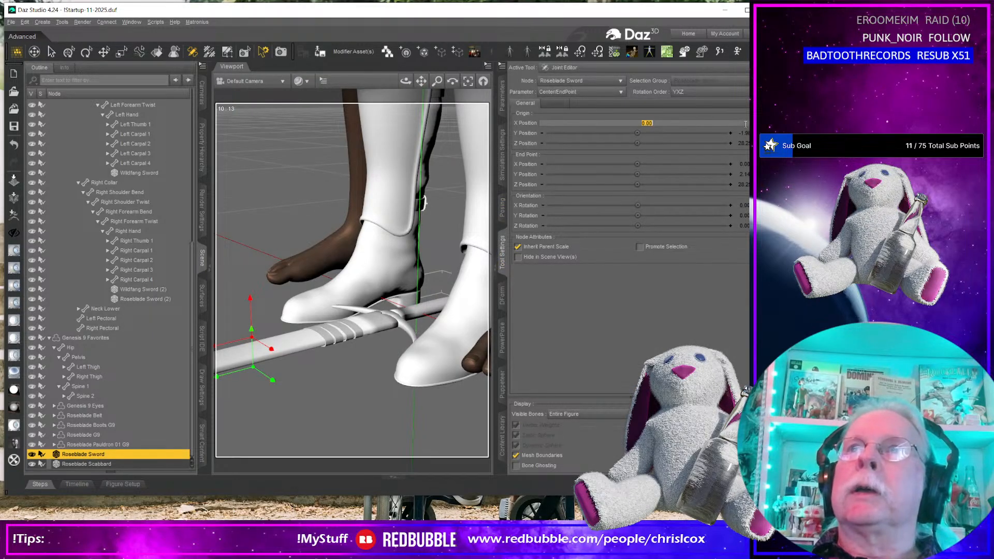
{"action": "type", "text": "0"}
{"action": "key", "text": "Return"}
{"action": "left_click", "coordinate": [742, 134]}
{"action": "type", "text": "0"}
{"action": "key", "text": "Return"}
{"action": "left_click", "coordinate": [744, 145]}
{"action": "type", "text": "0"}
{"action": "key", "text": "Return"}
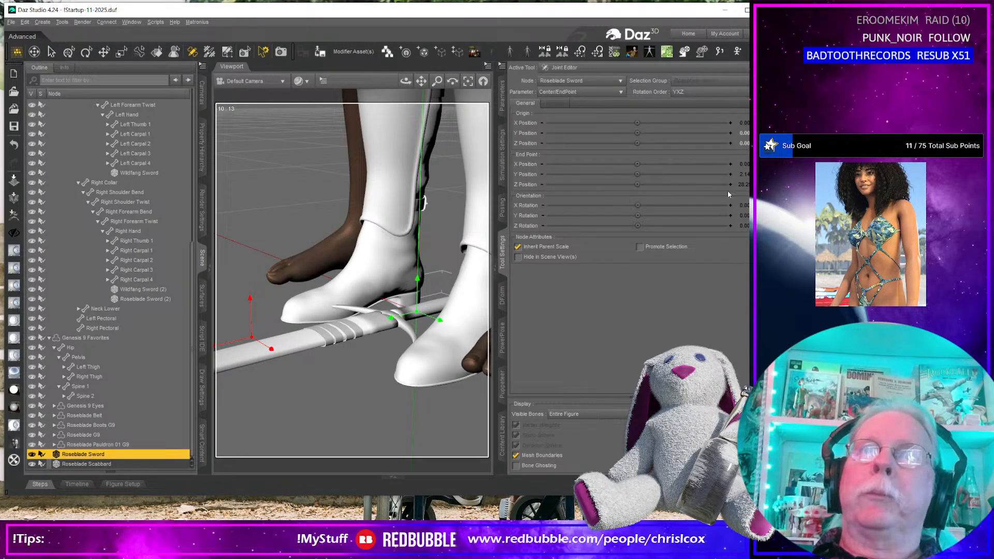
{"action": "left_click", "coordinate": [744, 174]}
{"action": "type", "text": "0"}
{"action": "key", "text": "Return"}
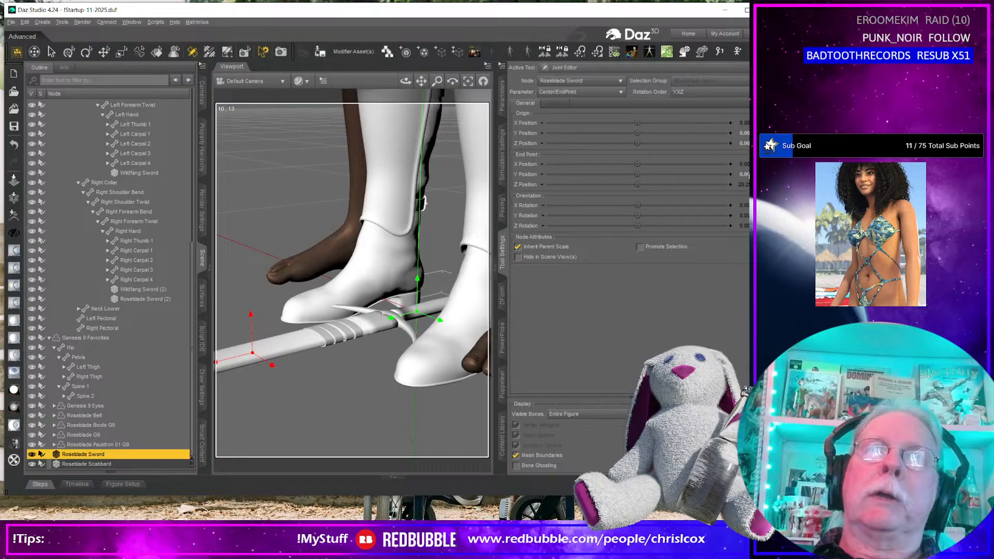
Memorize the selected node's rigging for the Roseblade Sword with its adjusted joint.
{"action": "middle_click_drag", "start_coordinate": [372, 367], "coordinate": [370, 315]}
{"action": "scroll", "coordinate": [369, 314], "scroll_direction": "down", "scroll_amount": 4}
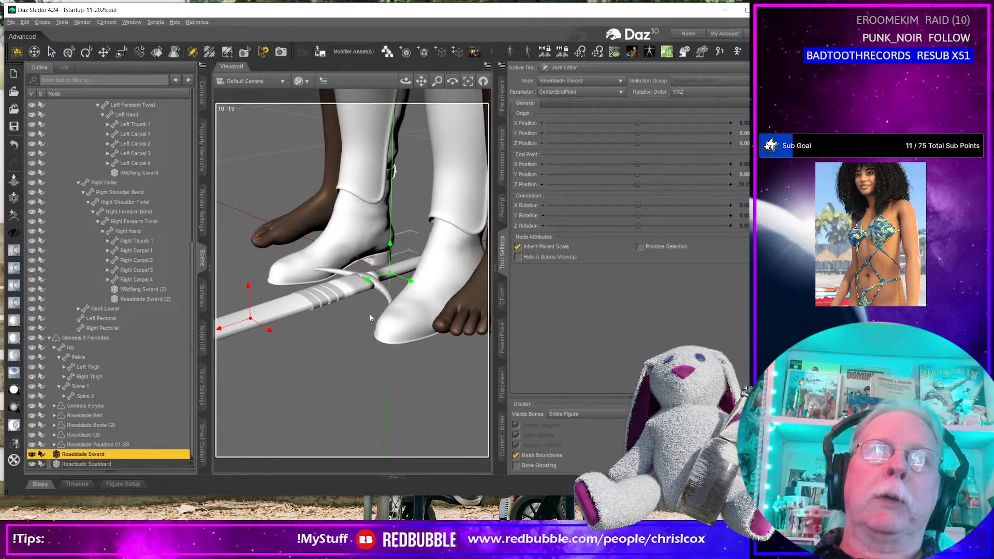
{"action": "right_click", "coordinate": [376, 277]}
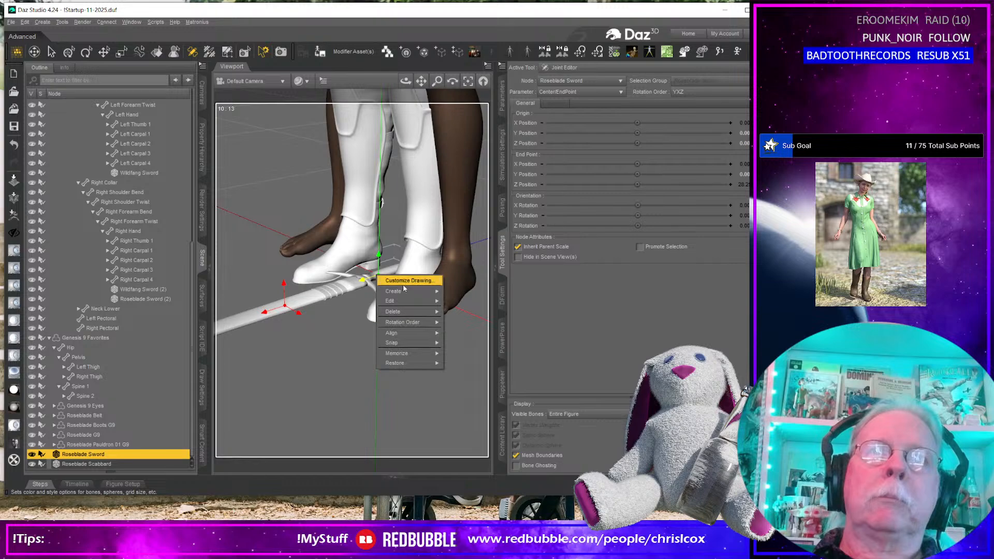
{"action": "mouse_move", "coordinate": [409, 353]}
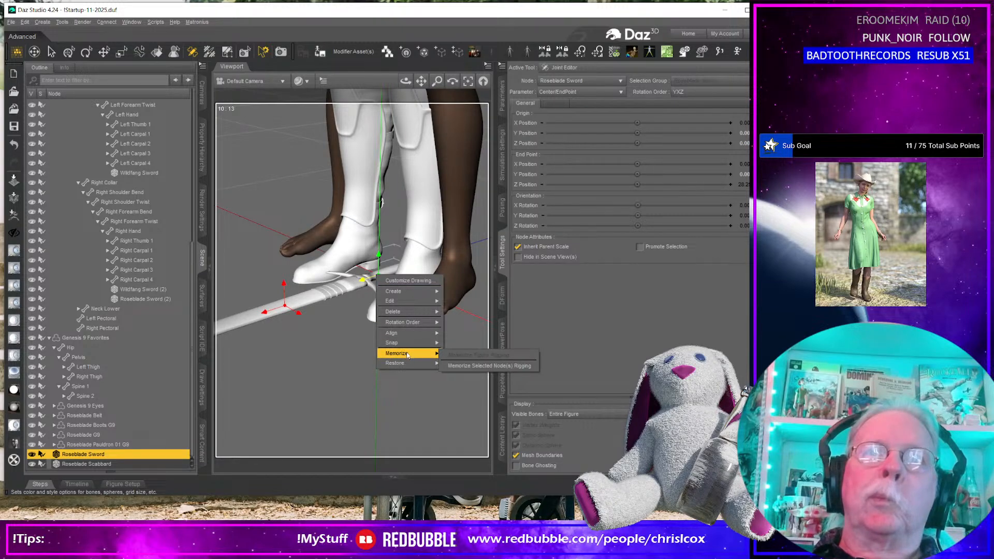
{"action": "left_click", "coordinate": [485, 366]}
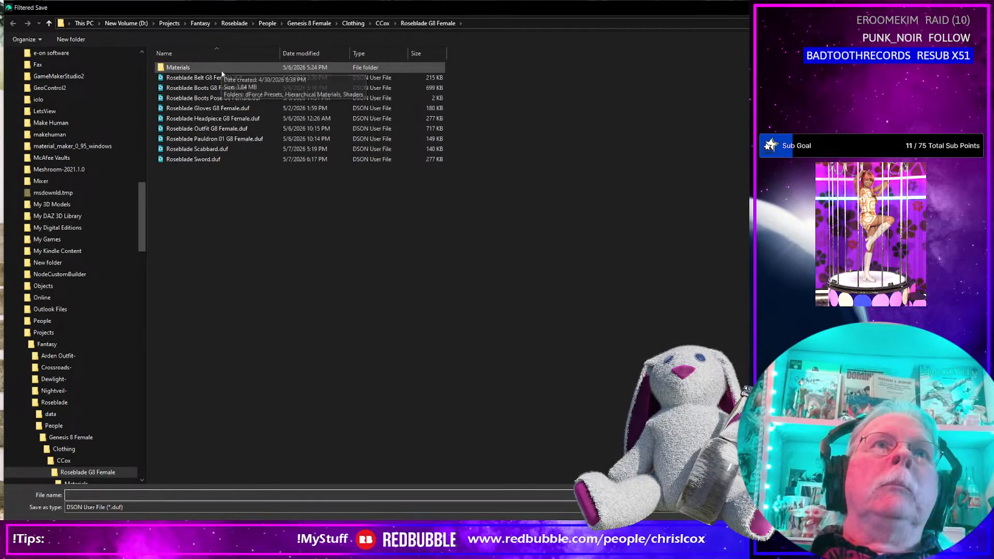
Save the sword as a prop asset over Roseblade Sword.duf in the Roseblade G8 Female folder, keeping the existing save options.
{"action": "left_click", "coordinate": [223, 161]}
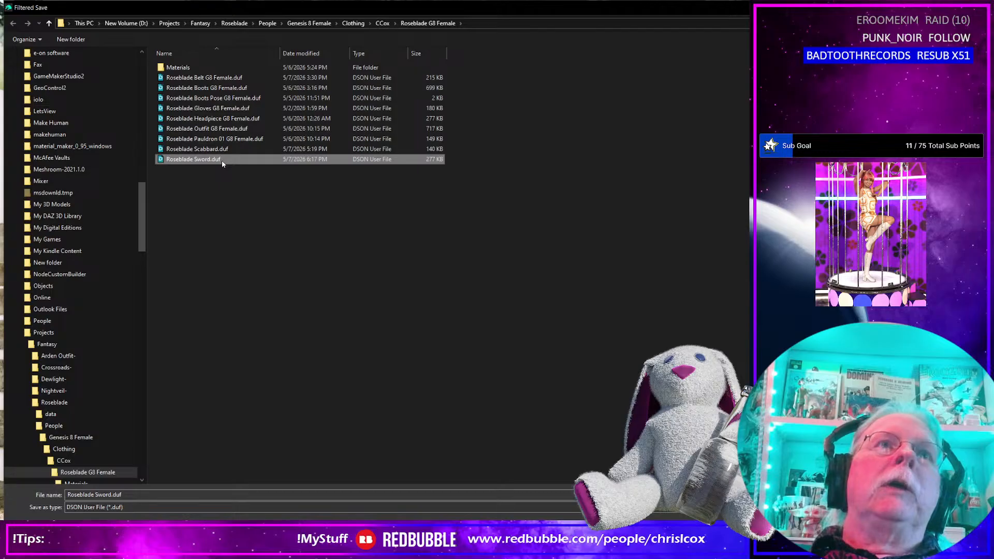
{"action": "double_click", "coordinate": [223, 162]}
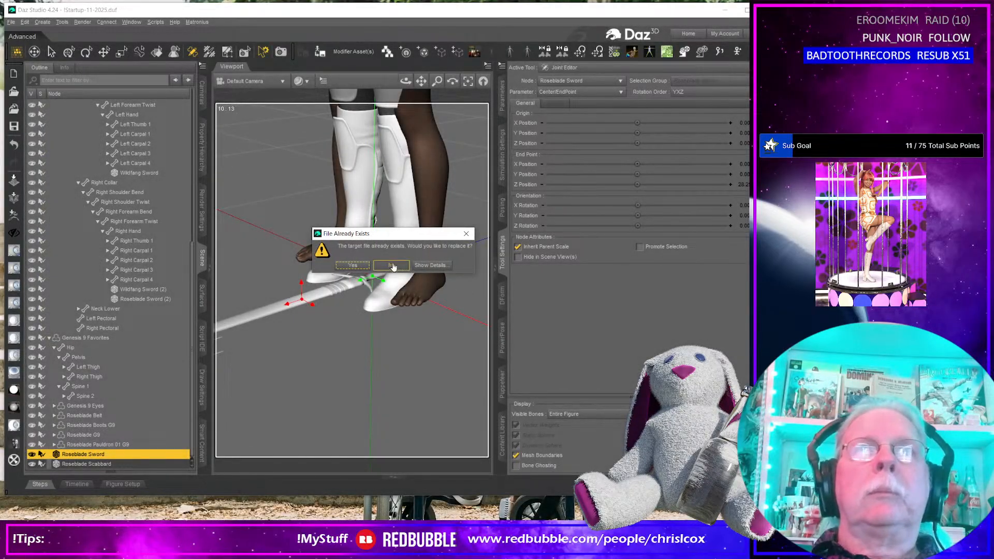
{"action": "left_click", "coordinate": [353, 265]}
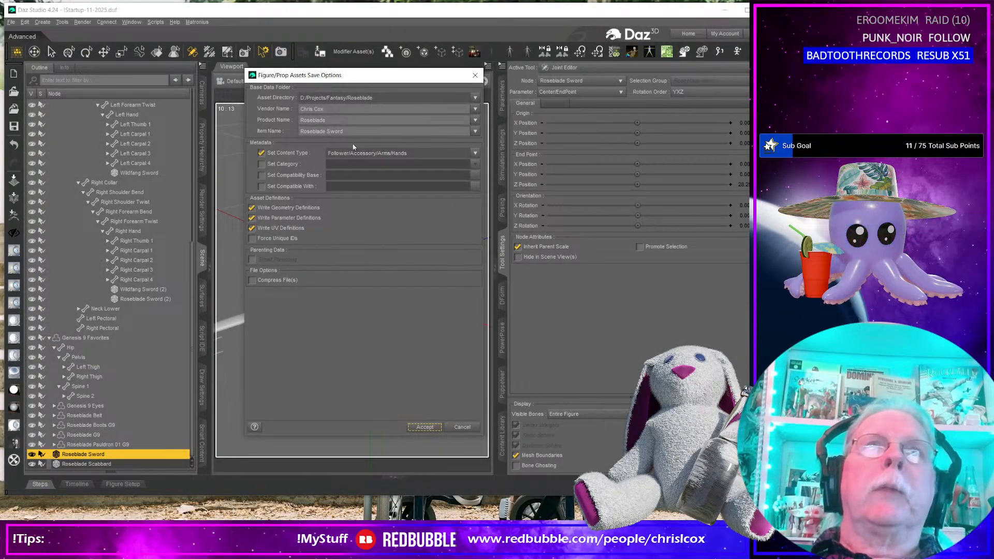
{"action": "left_click", "coordinate": [424, 426]}
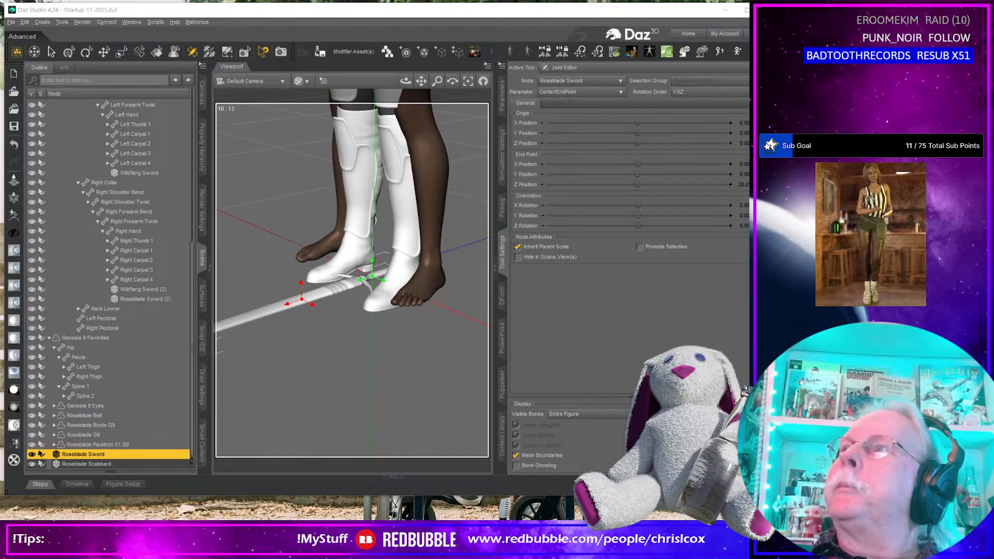
Switch to the browser window and examine the framed pictures on the walls in the room photo up close.
{"action": "left_click_drag", "start_coordinate": [900, 49], "coordinate": [303, 18]}
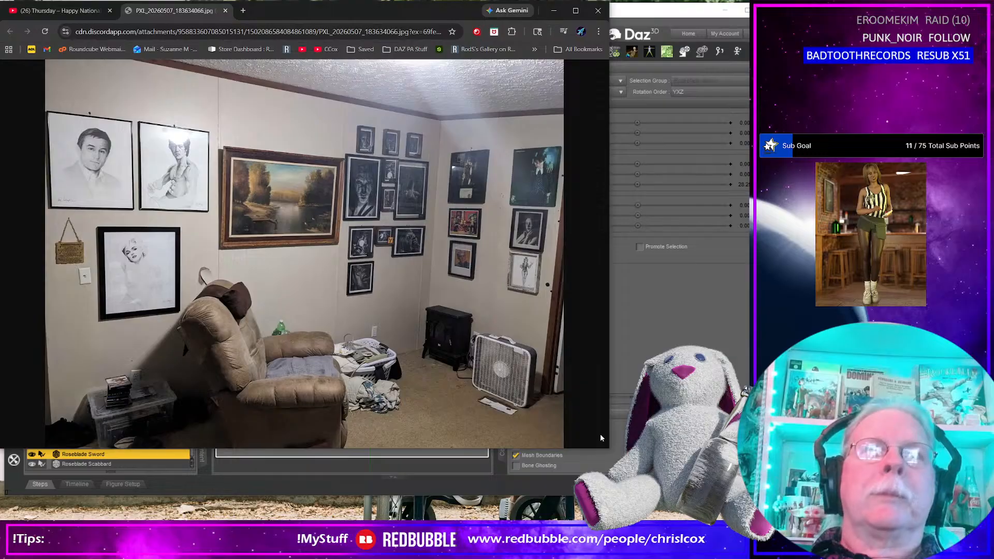
{"action": "left_click_drag", "start_coordinate": [607, 448], "coordinate": [772, 499]}
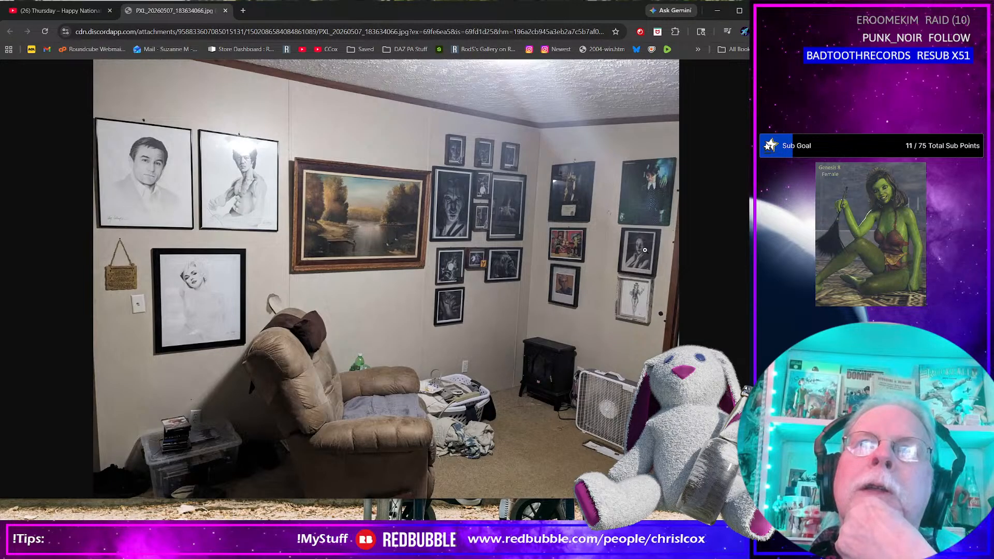
{"action": "left_click", "coordinate": [640, 297]}
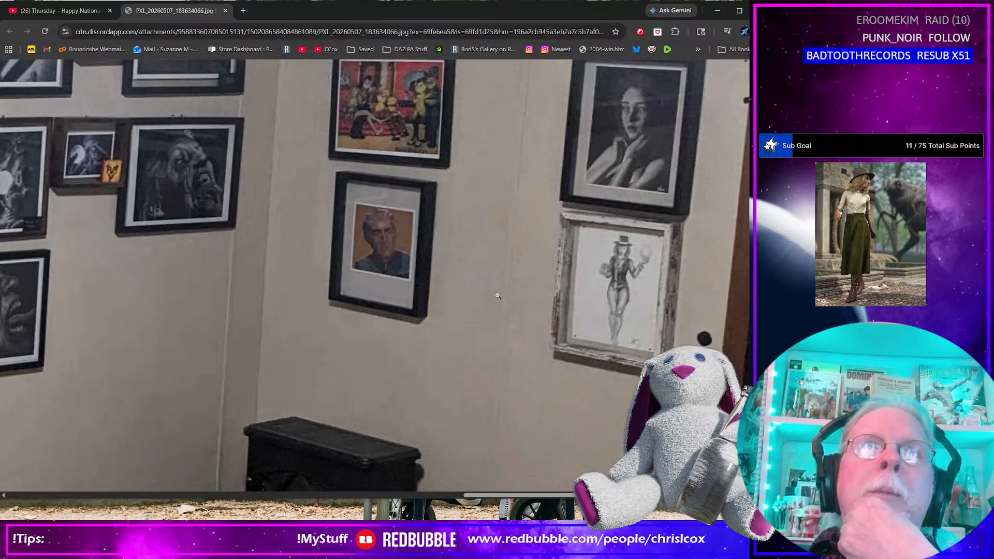
{"action": "scroll", "coordinate": [495, 294], "scroll_direction": "up", "scroll_amount": 2}
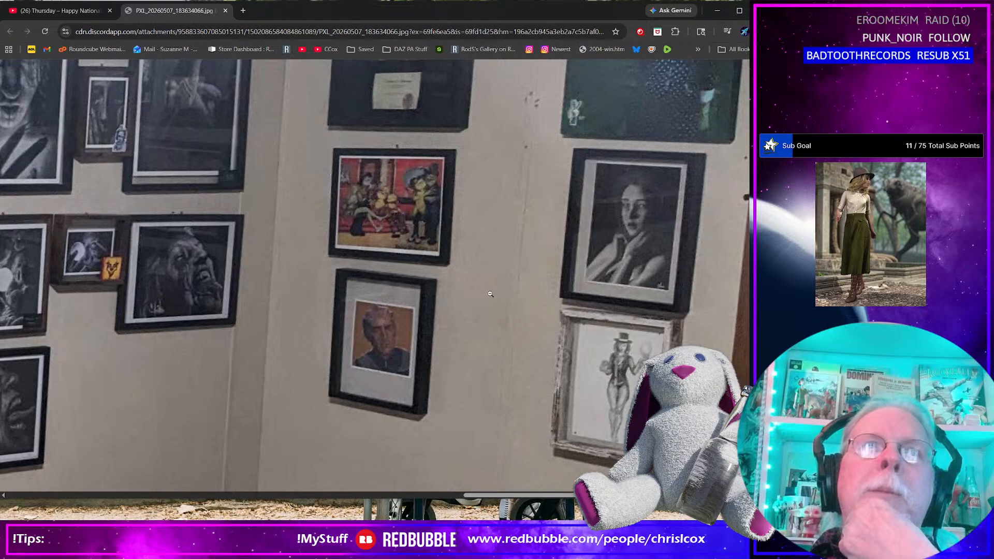
{"action": "scroll", "coordinate": [490, 294], "scroll_direction": "up", "scroll_amount": 4}
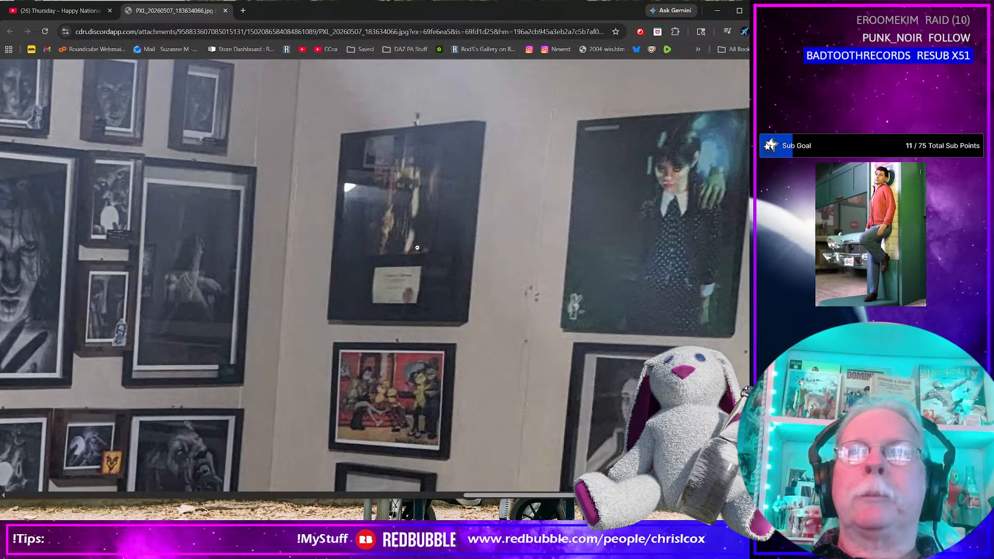
{"action": "scroll", "coordinate": [466, 336], "scroll_direction": "down", "scroll_amount": 1}
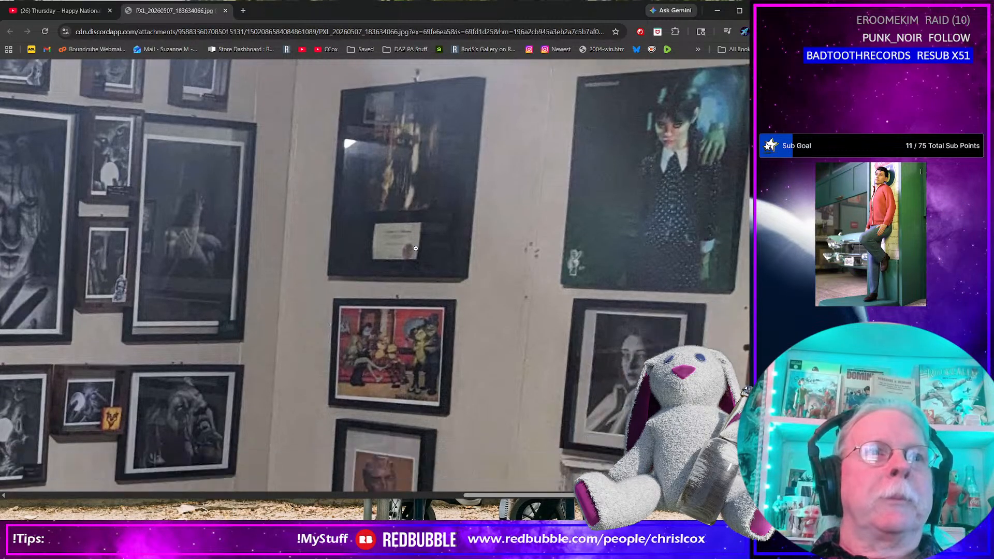
{"action": "left_click_drag", "start_coordinate": [584, 494], "coordinate": [459, 493]}
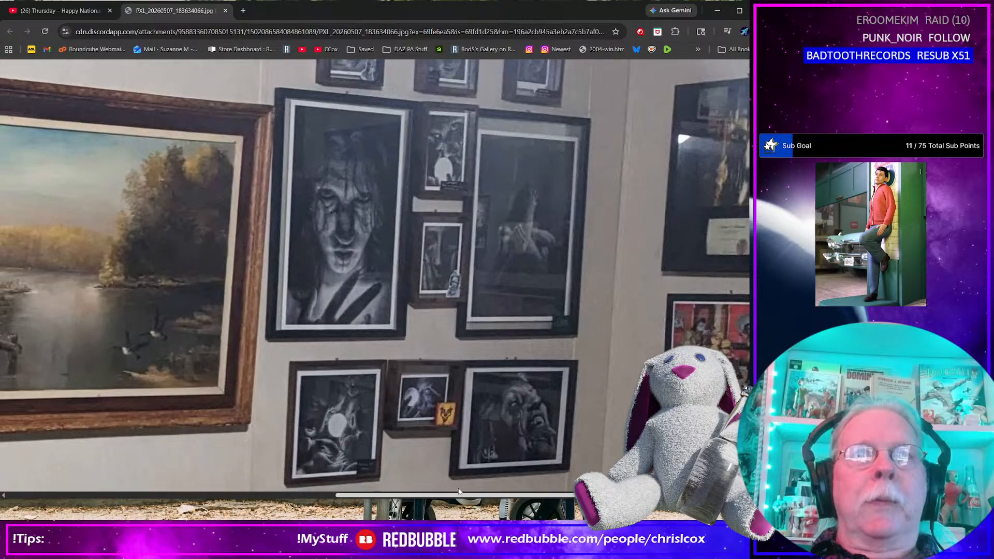
{"action": "scroll", "coordinate": [408, 418], "scroll_direction": "up", "scroll_amount": 2}
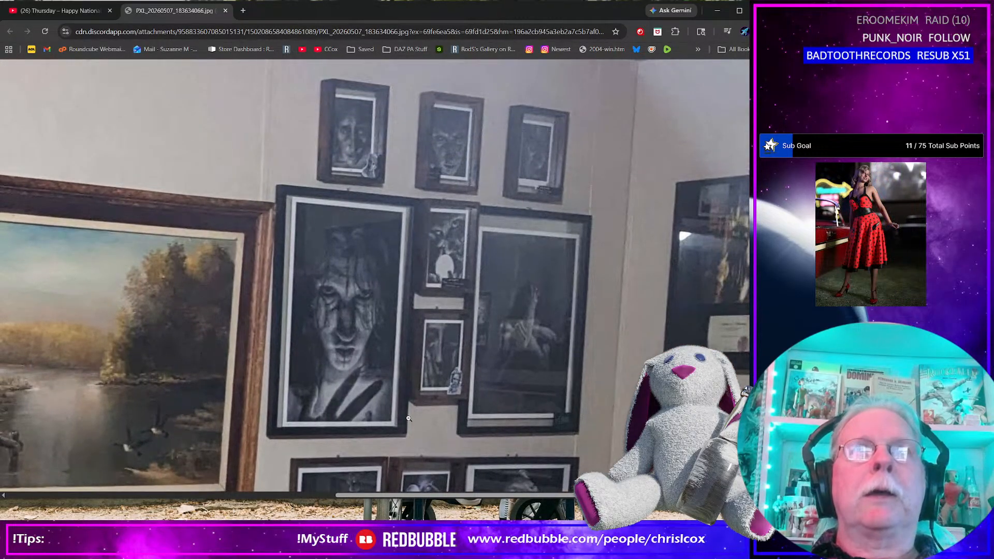
{"action": "scroll", "coordinate": [408, 418], "scroll_direction": "down", "scroll_amount": 2}
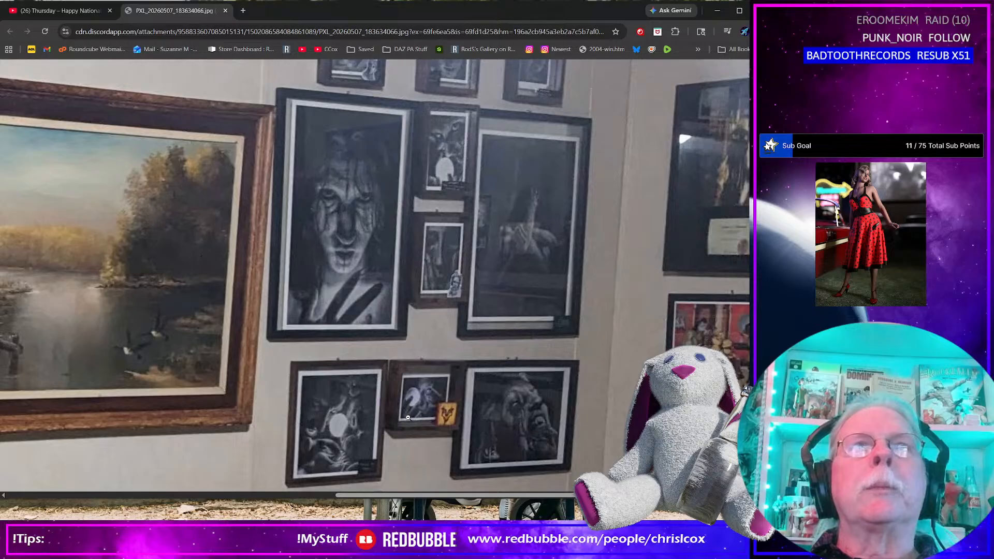
Examine the framed landscape painting, the pencil portraits and the hanging plaque in the wall photo.
{"action": "left_click_drag", "start_coordinate": [501, 496], "coordinate": [370, 490]}
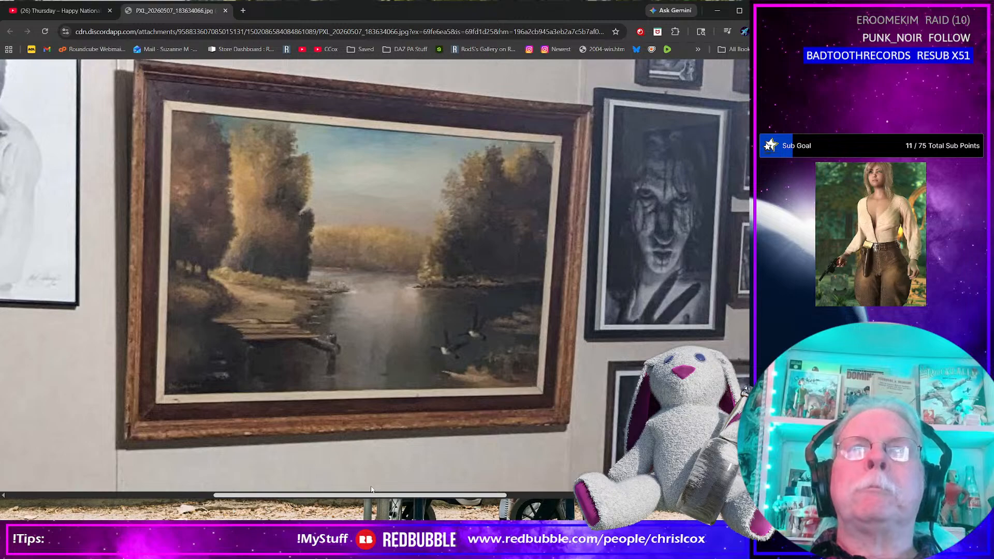
{"action": "mouse_move", "coordinate": [370, 490]}
{"action": "left_mouse_down"}
{"action": "mouse_move", "coordinate": [251, 458]}
{"action": "mouse_move", "coordinate": [173, 455]}
{"action": "left_mouse_up"}
{"action": "scroll", "coordinate": [178, 430], "scroll_direction": "up", "scroll_amount": 2}
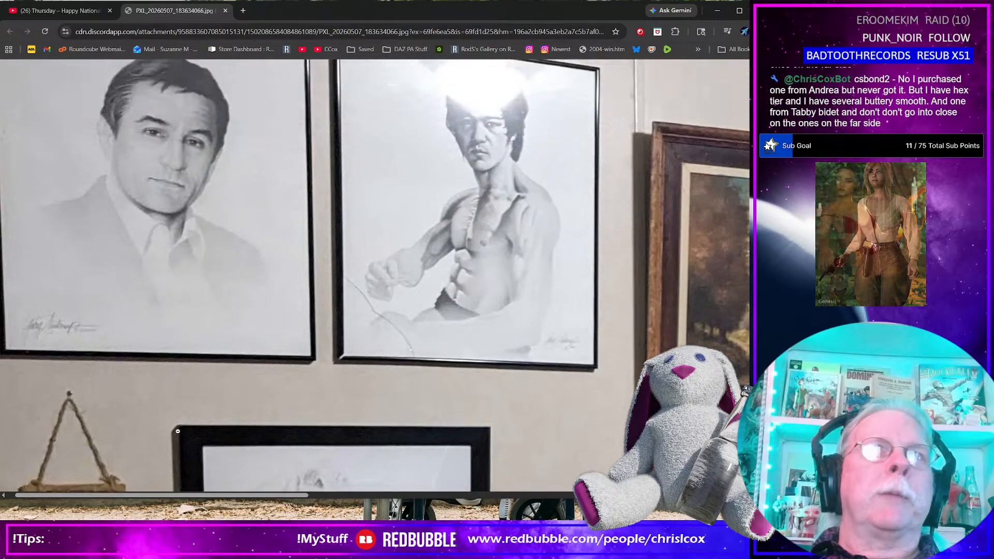
{"action": "scroll", "coordinate": [178, 431], "scroll_direction": "down", "scroll_amount": 3}
{"action": "scroll", "coordinate": [178, 431], "scroll_direction": "down", "scroll_amount": 1}
{"action": "scroll", "coordinate": [178, 430], "scroll_direction": "up", "scroll_amount": 3}
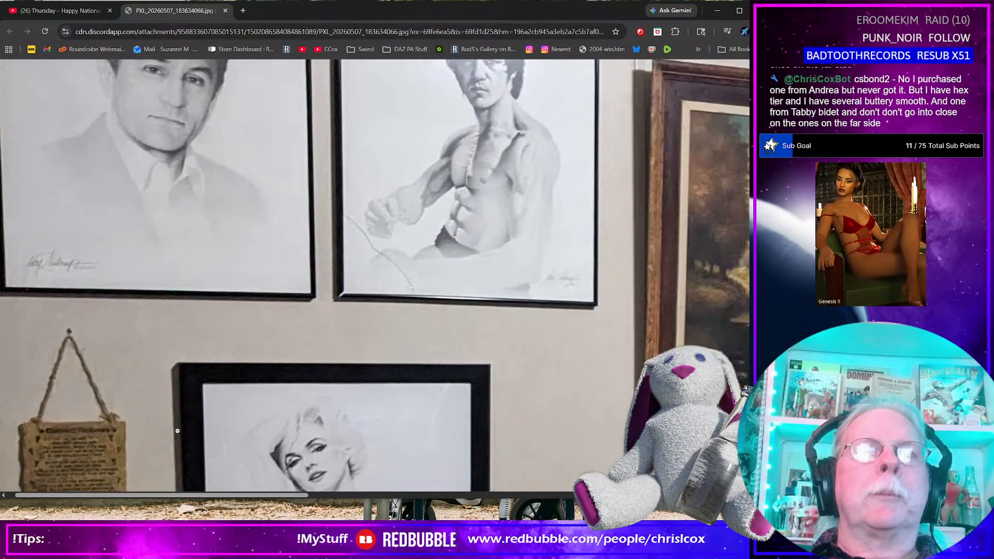
{"action": "scroll", "coordinate": [176, 431], "scroll_direction": "down", "scroll_amount": 5}
{"action": "scroll", "coordinate": [588, 184], "scroll_direction": "up", "scroll_amount": 5}
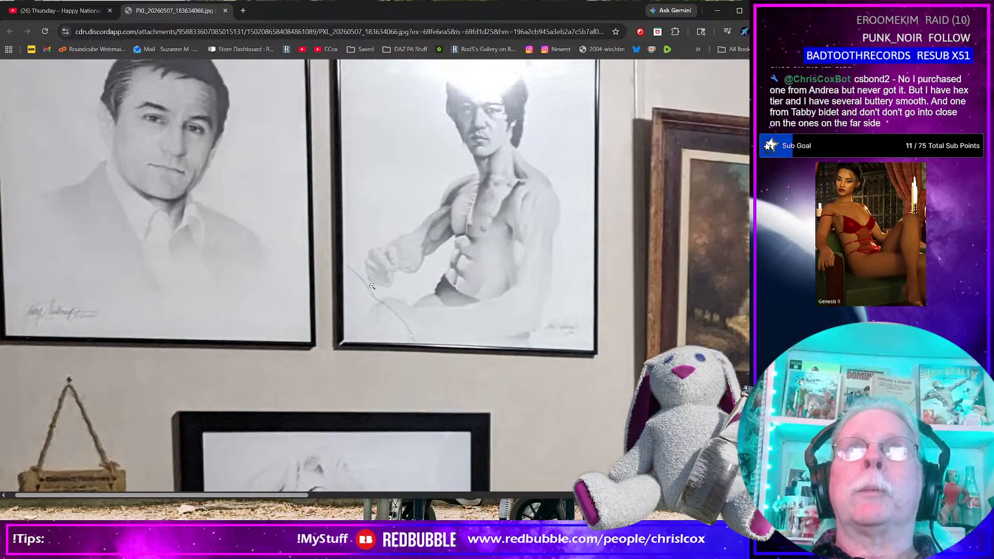
Switch back to Daz Studio and delete the existing Roseblade Sword props from the scene, keeping the scabbard.
{"action": "left_click", "coordinate": [717, 11]}
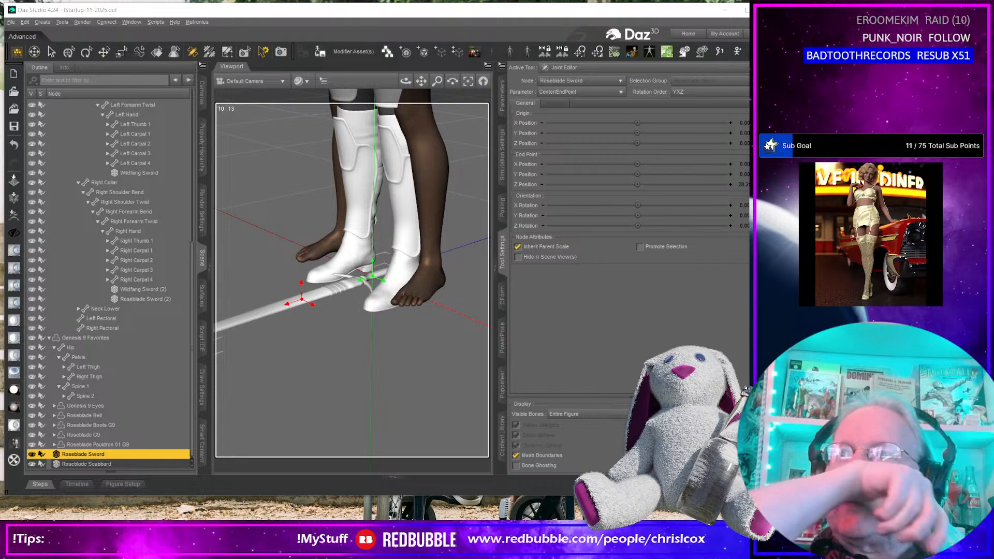
{"action": "scroll", "coordinate": [473, 366], "scroll_direction": "down", "scroll_amount": 5}
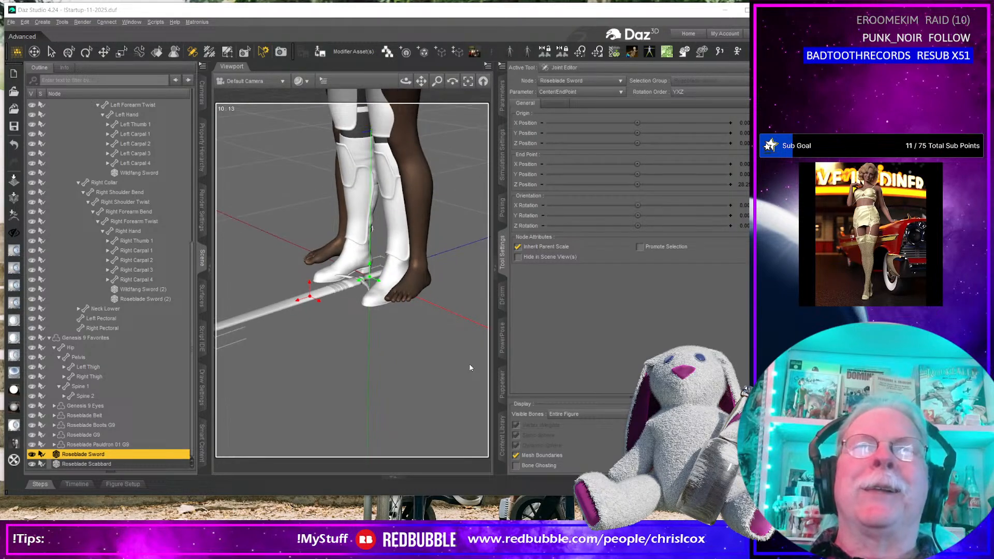
{"action": "scroll", "coordinate": [400, 343], "scroll_direction": "down", "scroll_amount": 5}
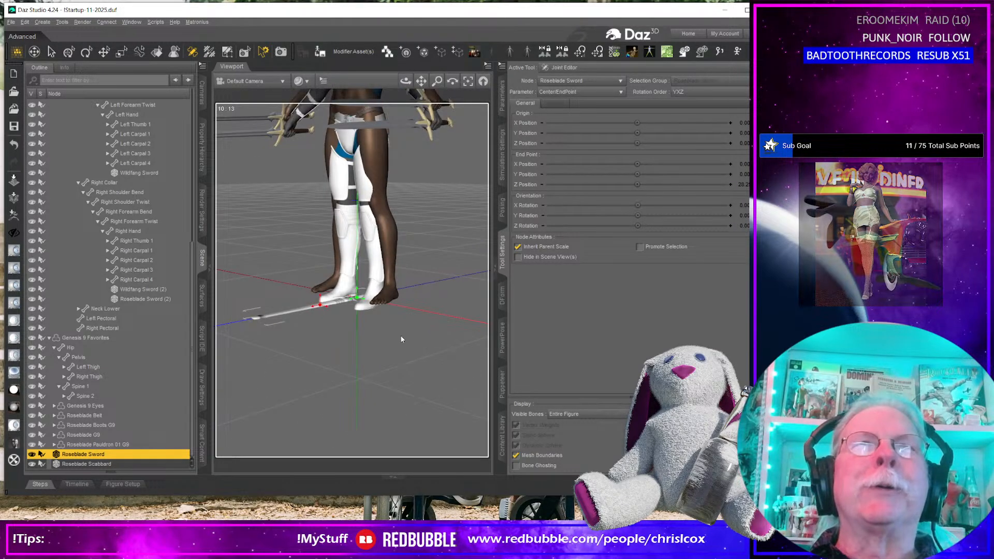
{"action": "middle_click_drag", "start_coordinate": [400, 340], "coordinate": [407, 364]}
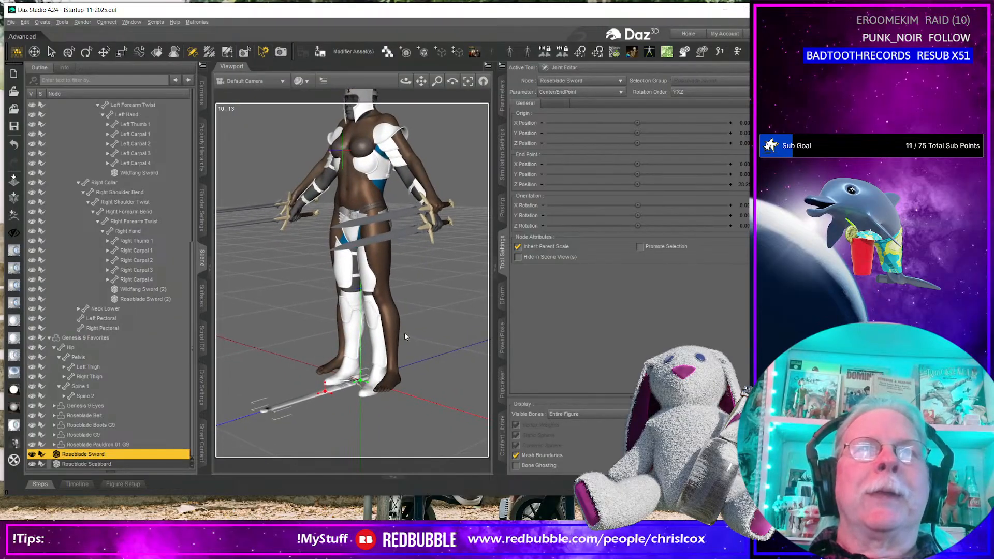
{"action": "left_click", "coordinate": [363, 382]}
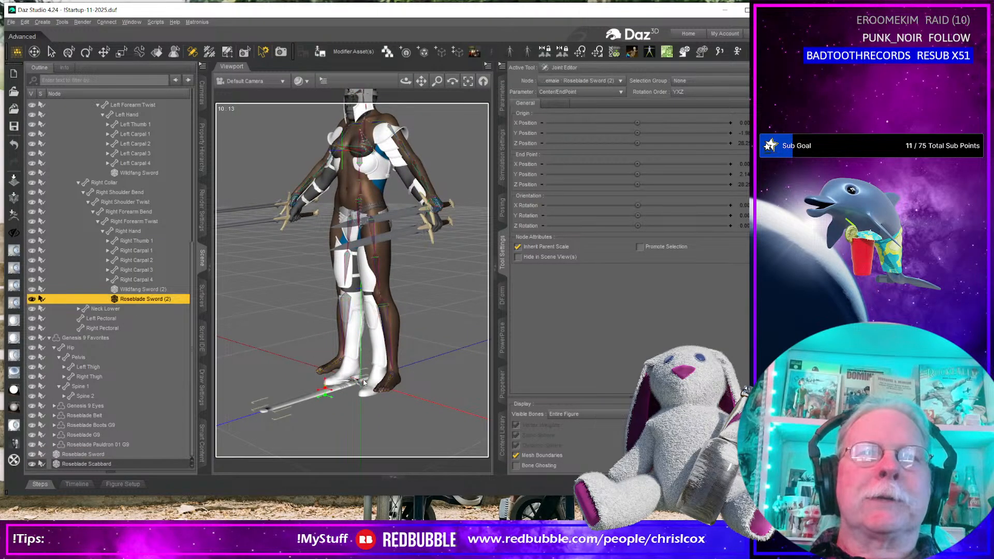
{"action": "key", "text": "Delete"}
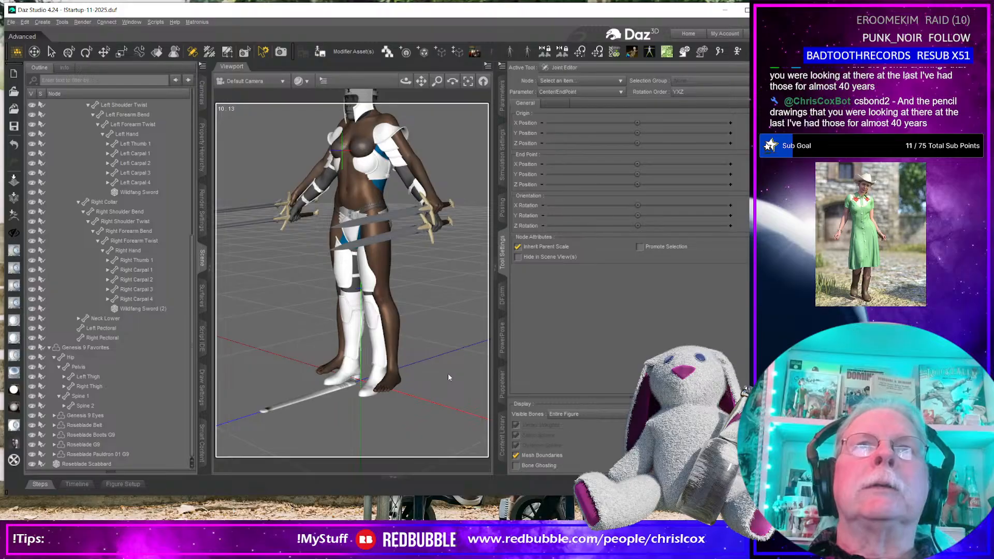
Load the resaved Roseblade Sword from the Roseblade G8 Female library folder and duplicate it twice.
{"action": "left_click", "coordinate": [501, 440]}
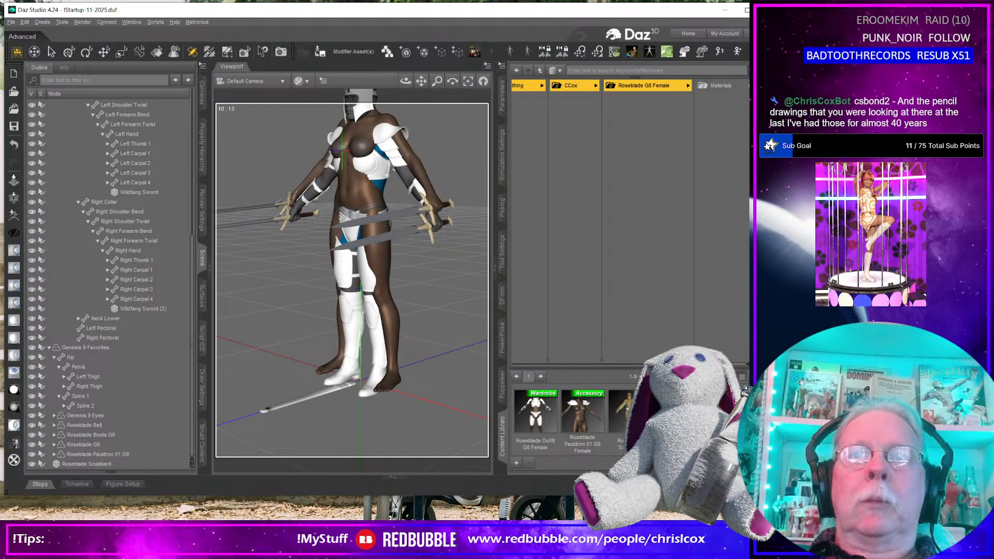
{"action": "left_click", "coordinate": [365, 380]}
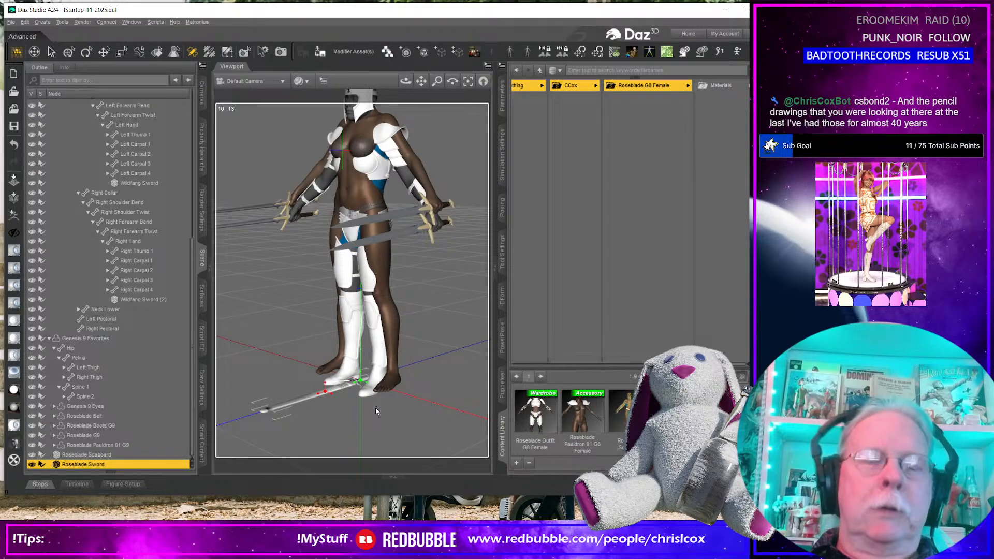
{"action": "key", "text": "alt+shift+u"}
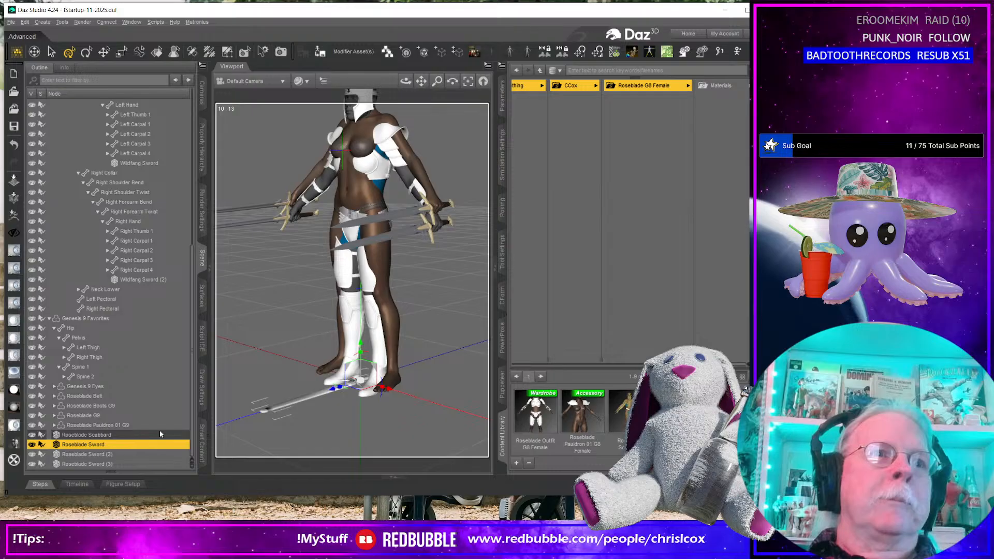
Parent Roseblade Sword (2) to the Genesis 8 figure's Right Hand and Roseblade Sword (3) to its Left Hand.
{"action": "left_click_drag", "start_coordinate": [111, 455], "coordinate": [153, 221]}
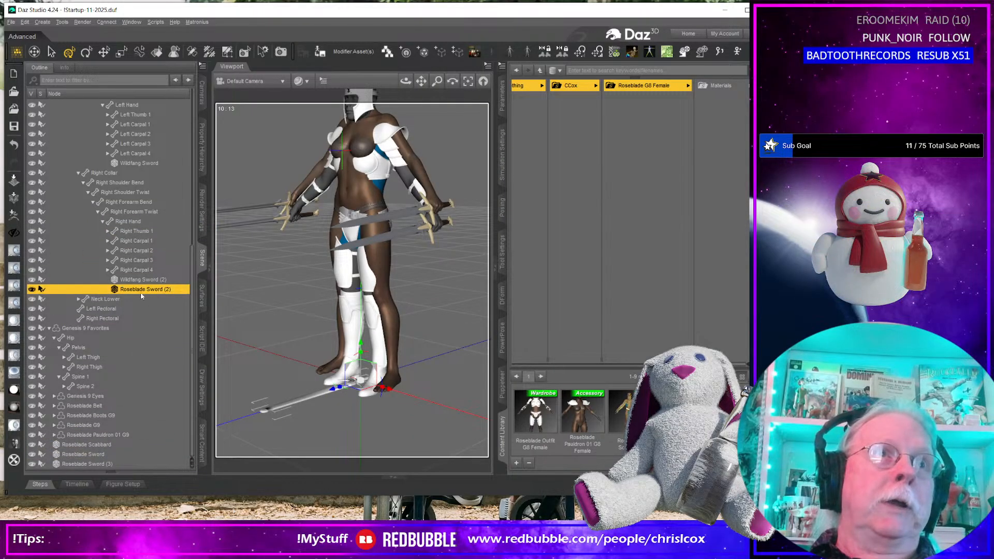
{"action": "left_click_drag", "start_coordinate": [109, 463], "coordinate": [147, 106]}
{"action": "key", "text": "ctrl+z"}
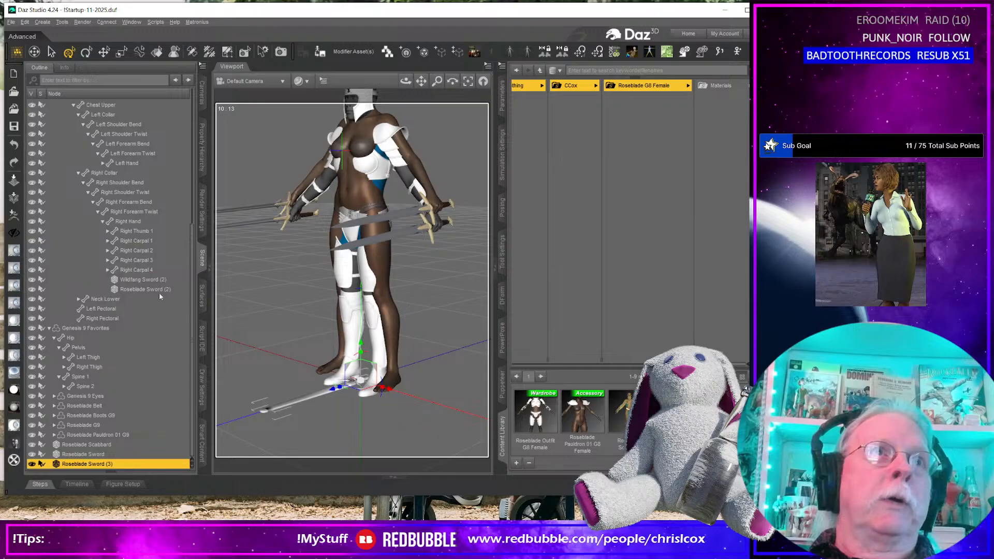
{"action": "left_click_drag", "start_coordinate": [123, 464], "coordinate": [144, 162]}
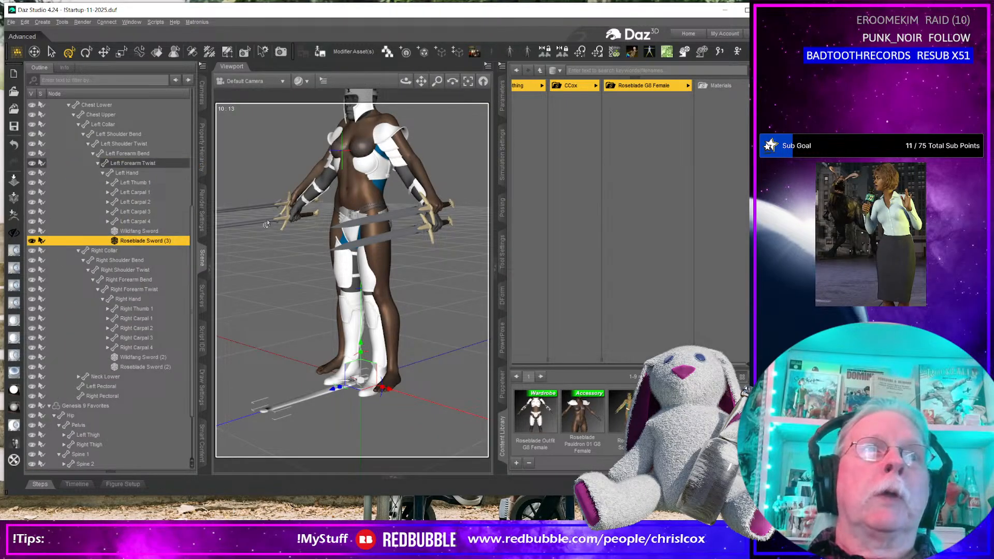
Copy the placement of each Wildfang Sword in the Genesis 8 hands onto the Roseblade Sword parented to the same hand.
{"action": "left_click", "coordinate": [410, 218]}
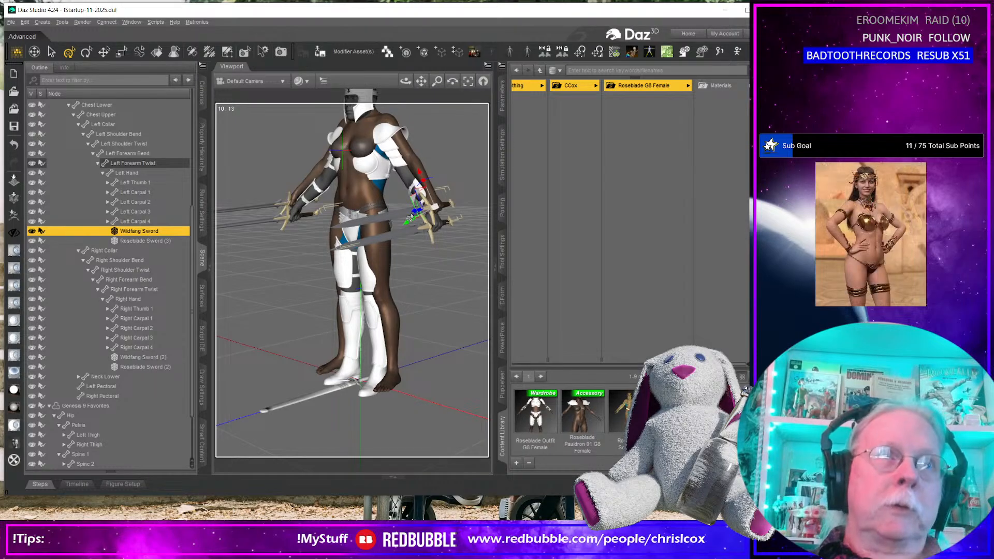
{"action": "left_click", "coordinate": [164, 242]}
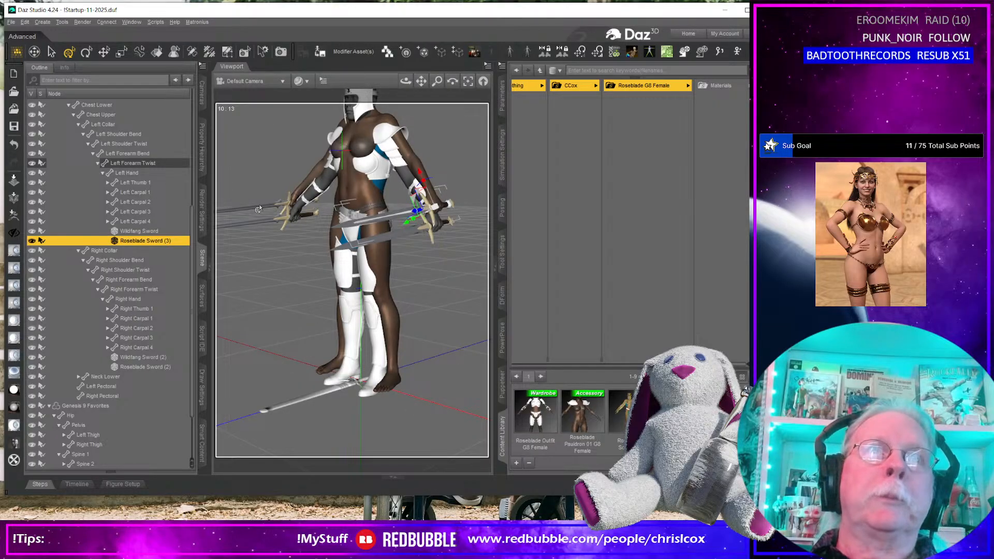
{"action": "left_click", "coordinate": [145, 357]}
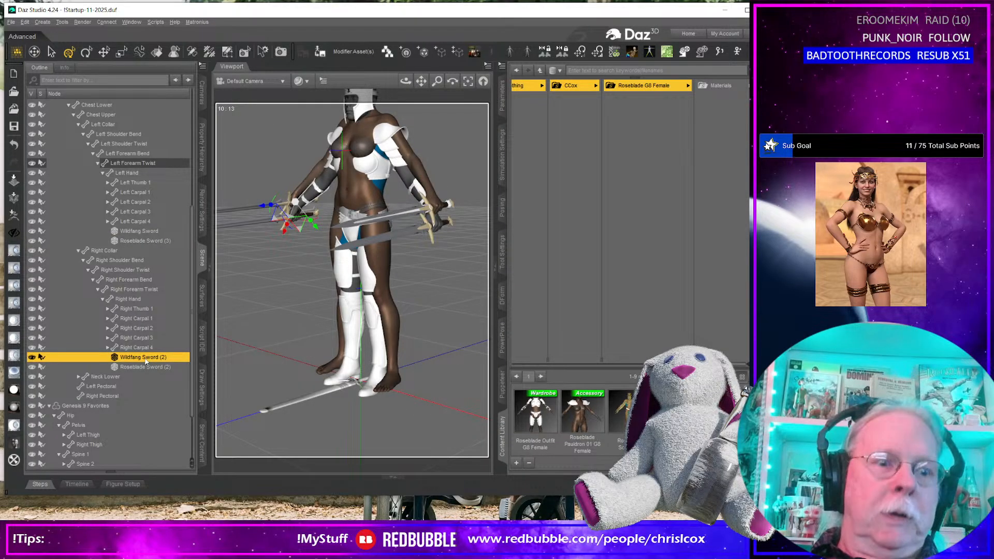
{"action": "left_click", "coordinate": [146, 367]}
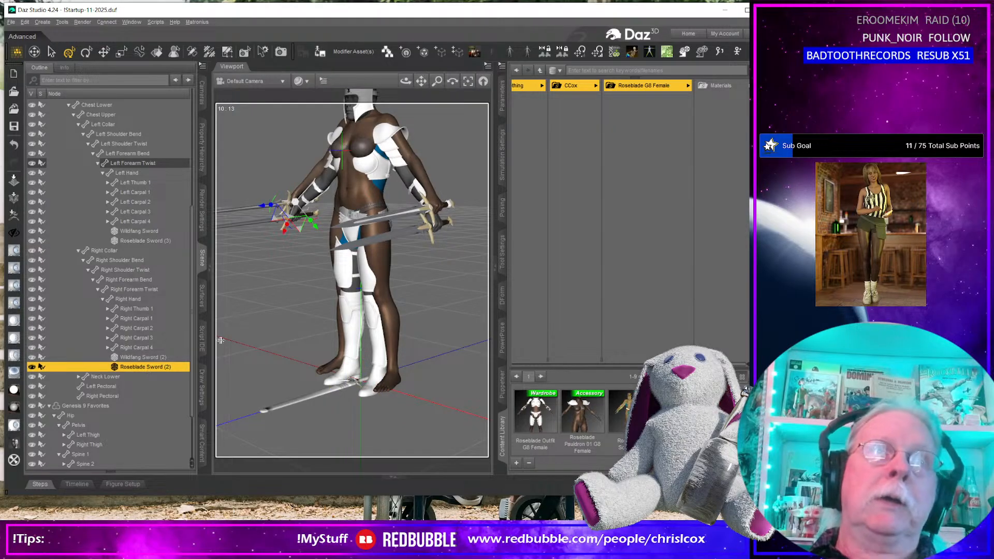
Delete both Wildfang Swords parented to the Genesis 8 figure's hands.
{"action": "left_click", "coordinate": [165, 357]}
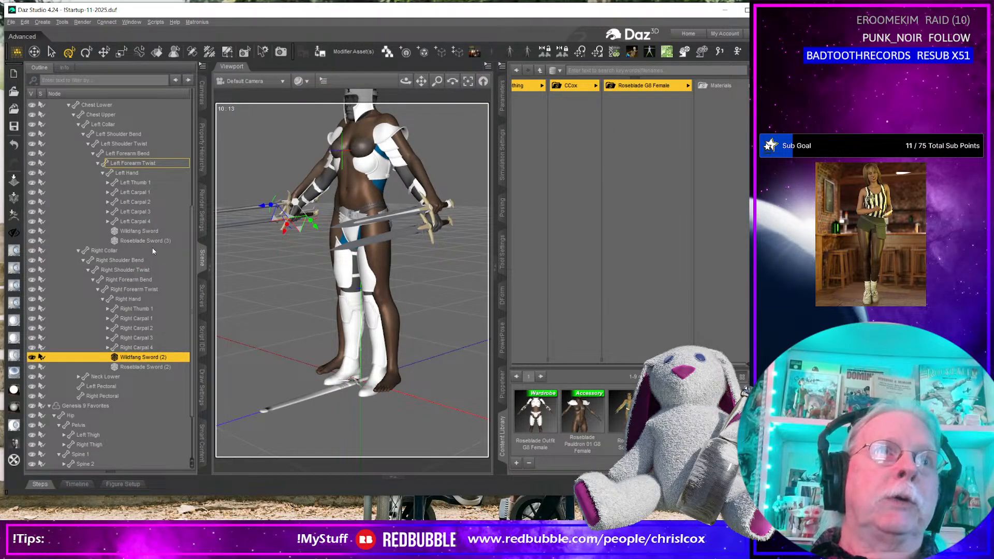
{"action": "left_click", "coordinate": [153, 231], "text": "ctrl"}
{"action": "key", "text": "Delete"}
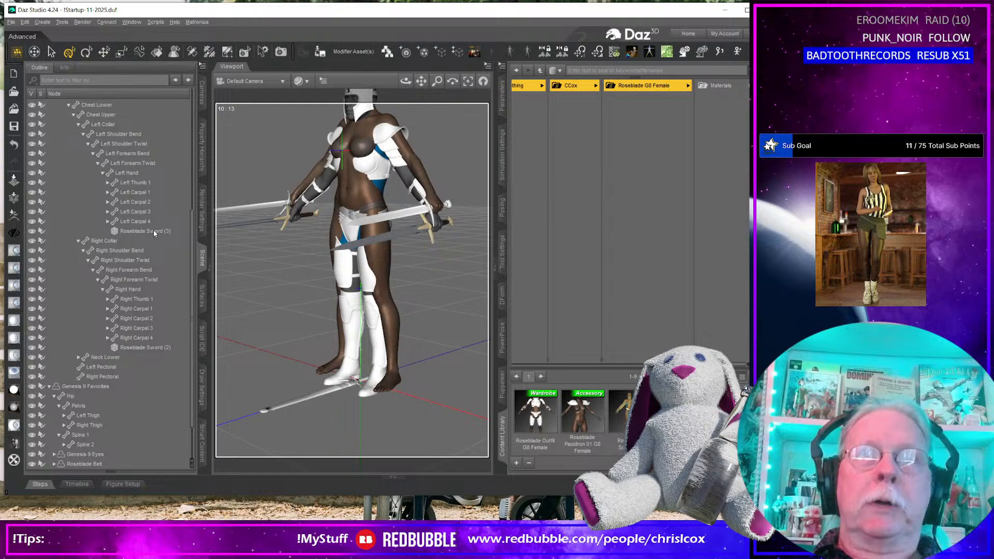
Make two more duplicates of the unparented Roseblade Sword lying on the floor.
{"action": "middle_click_drag", "start_coordinate": [301, 269], "coordinate": [434, 269]}
{"action": "middle_click_drag", "start_coordinate": [352, 269], "coordinate": [342, 243]}
{"action": "left_click", "coordinate": [358, 374]}
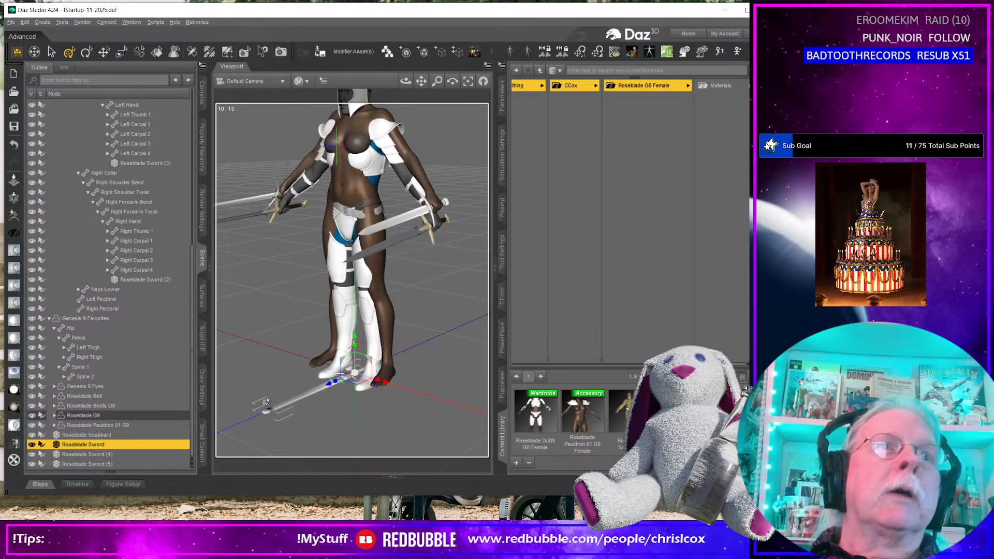
Parent Roseblade Sword (4) to the Genesis 9 figure's Left Hand and Roseblade Sword (5) to its Right Hand.
{"action": "left_click", "coordinate": [284, 208]}
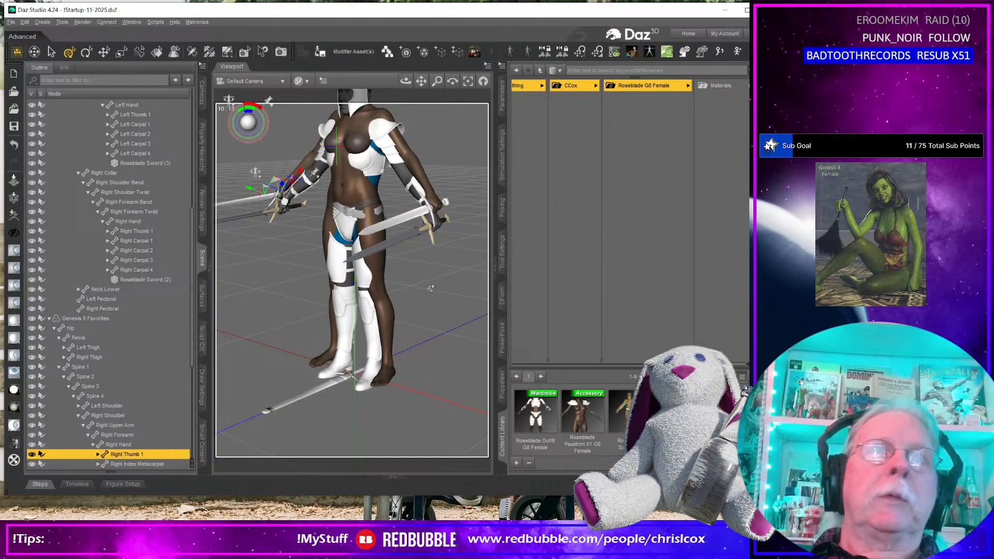
{"action": "left_click", "coordinate": [436, 222]}
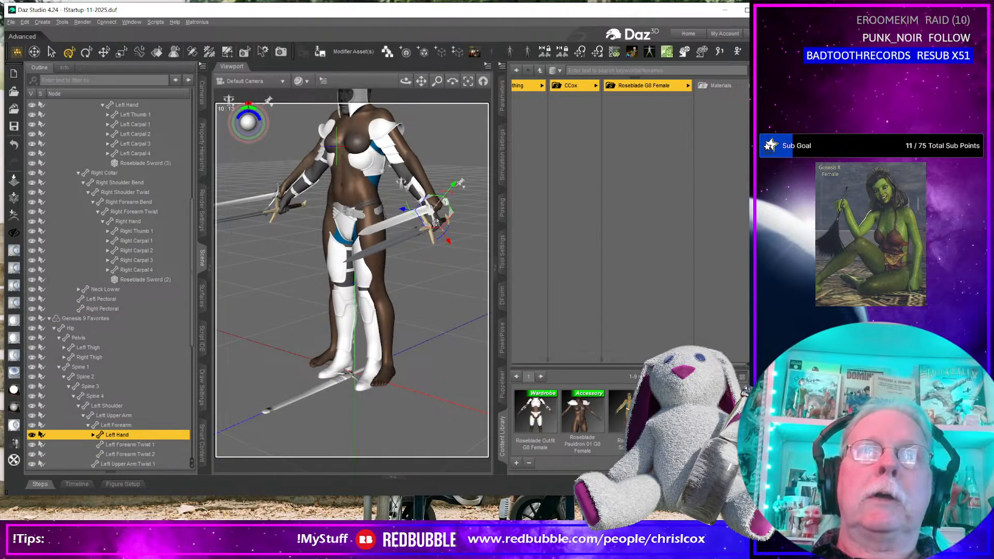
{"action": "scroll", "coordinate": [132, 427], "scroll_direction": "down", "scroll_amount": 9}
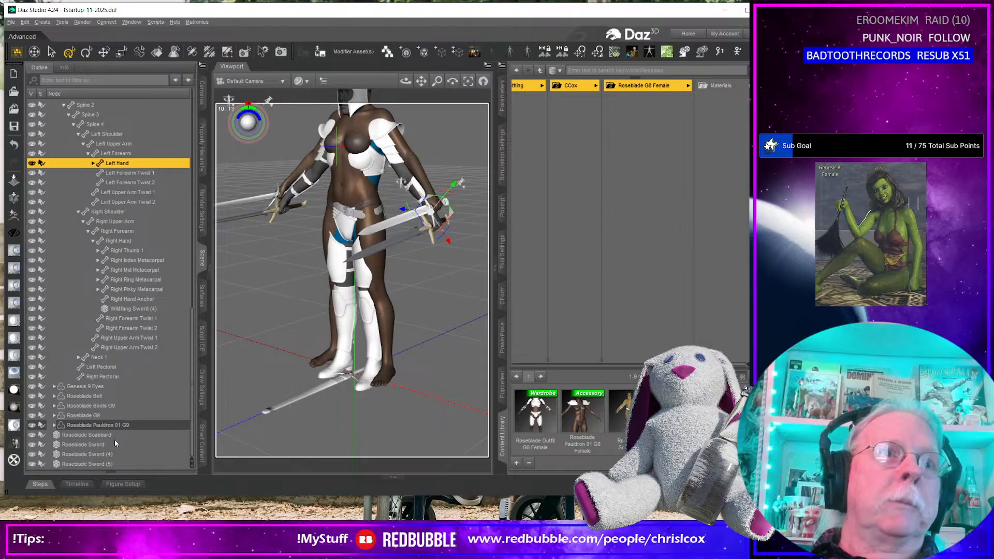
{"action": "left_click_drag", "start_coordinate": [106, 454], "coordinate": [140, 164]}
{"action": "scroll", "coordinate": [117, 458], "scroll_direction": "down", "scroll_amount": 3}
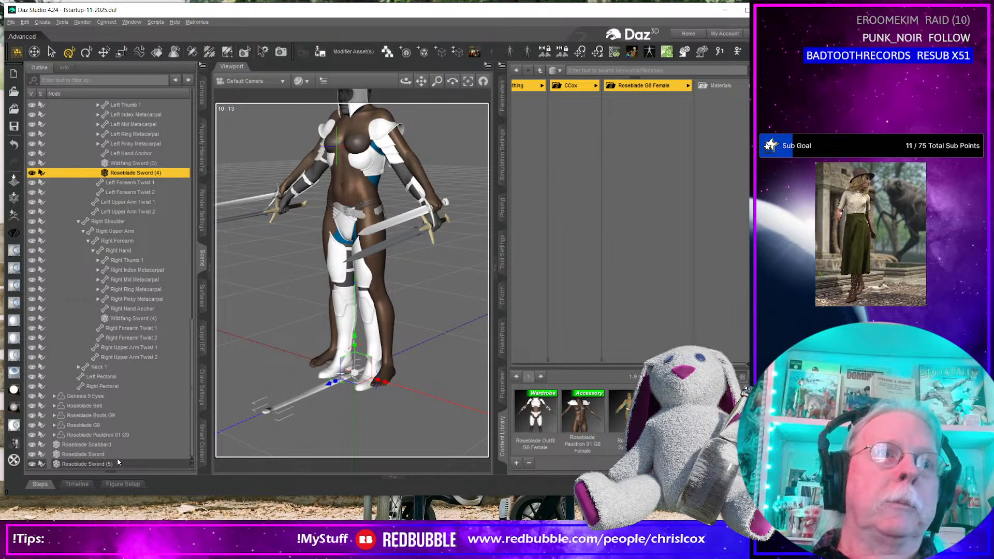
{"action": "left_click_drag", "start_coordinate": [113, 463], "coordinate": [142, 254]}
Copy the placement of Wildfang Sword (4) onto Roseblade Sword (5) and of Wildfang Sword (3) onto Roseblade Sword (4).
{"action": "left_click", "coordinate": [135, 319]}
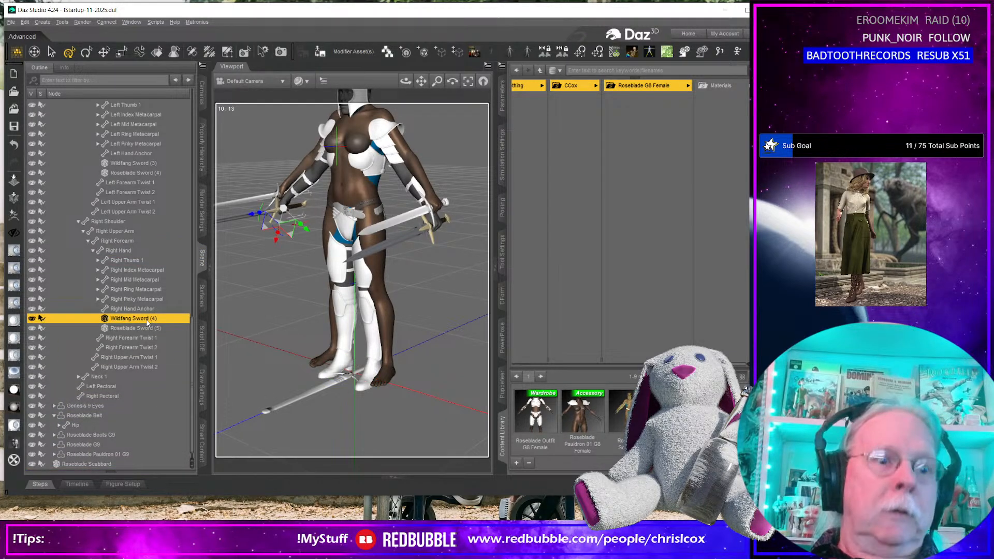
{"action": "left_click", "coordinate": [138, 330]}
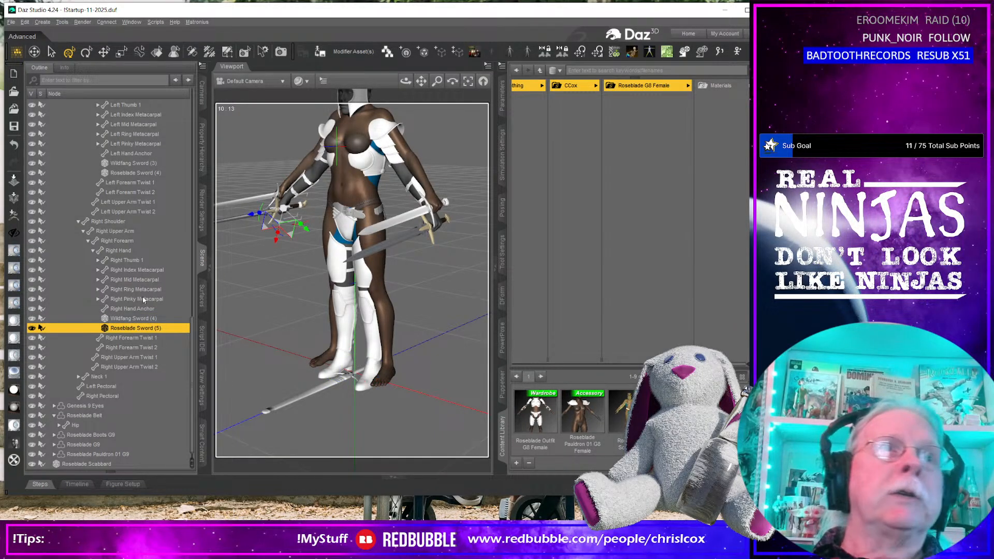
{"action": "left_click", "coordinate": [141, 164]}
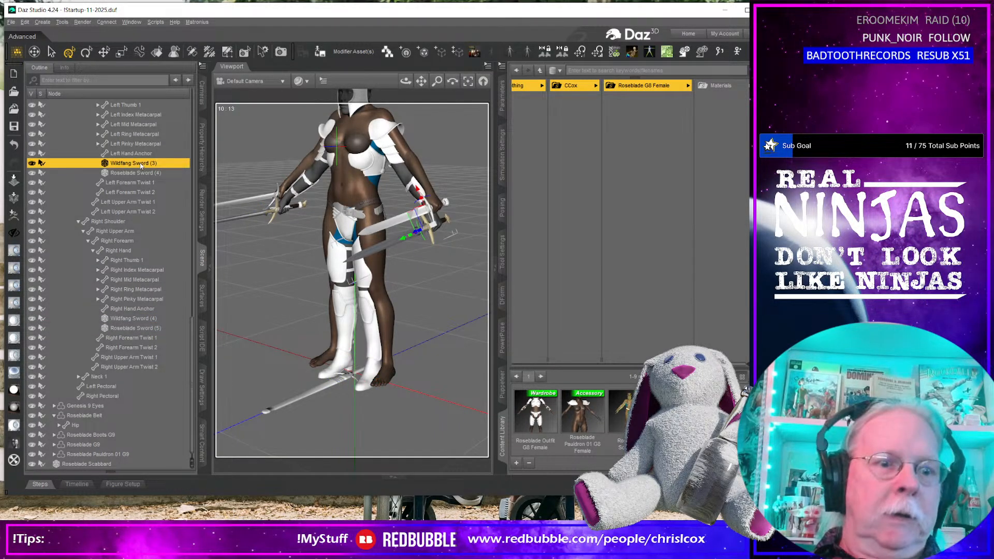
{"action": "left_click", "coordinate": [138, 174]}
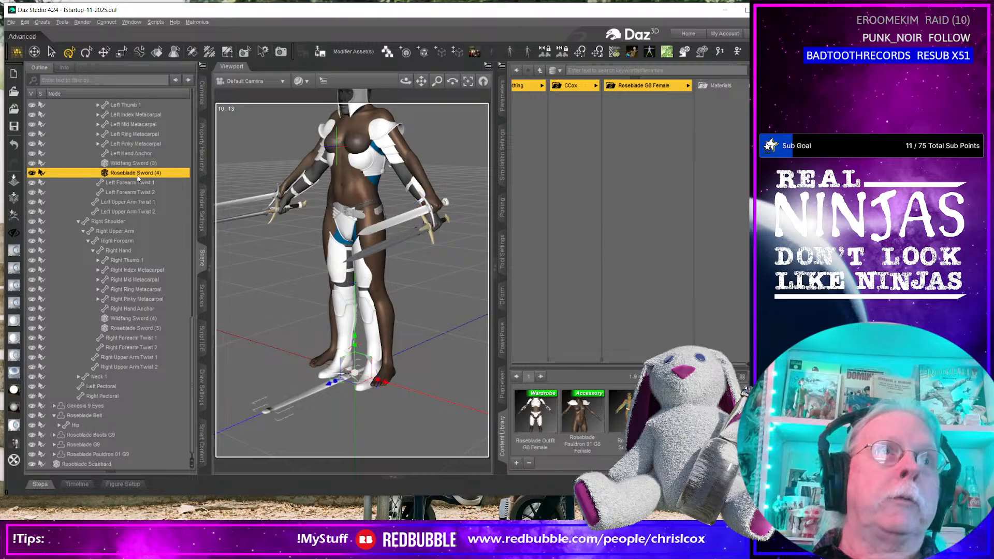
{"action": "key", "text": "ctrl+v"}
Delete the two Wildfang Swords held in the Genesis 9 figure's hands.
{"action": "middle_click_drag", "start_coordinate": [423, 244], "coordinate": [470, 242]}
{"action": "middle_click_drag", "start_coordinate": [381, 259], "coordinate": [382, 258]}
{"action": "left_click", "coordinate": [383, 260]}
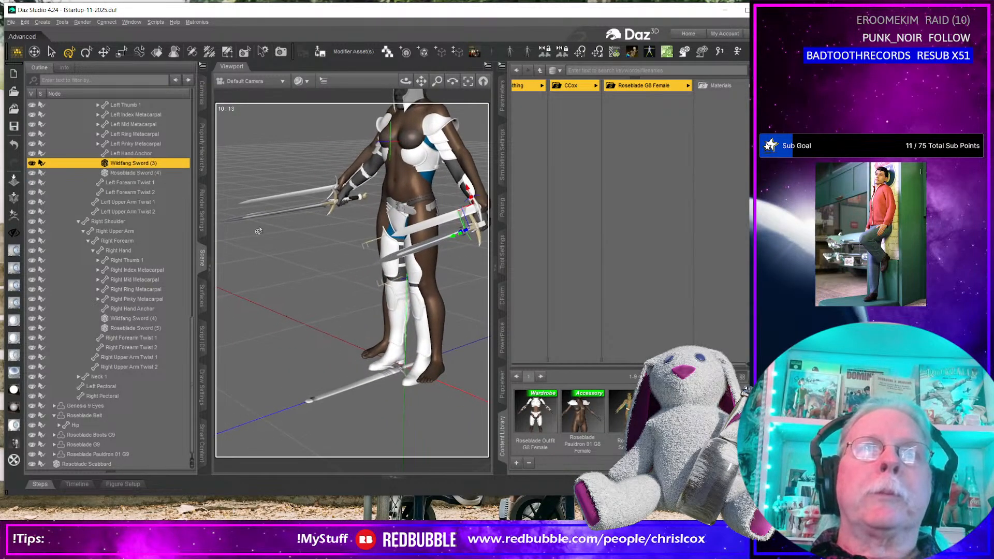
{"action": "left_click", "coordinate": [232, 219], "text": "ctrl"}
{"action": "key", "text": "Delete"}
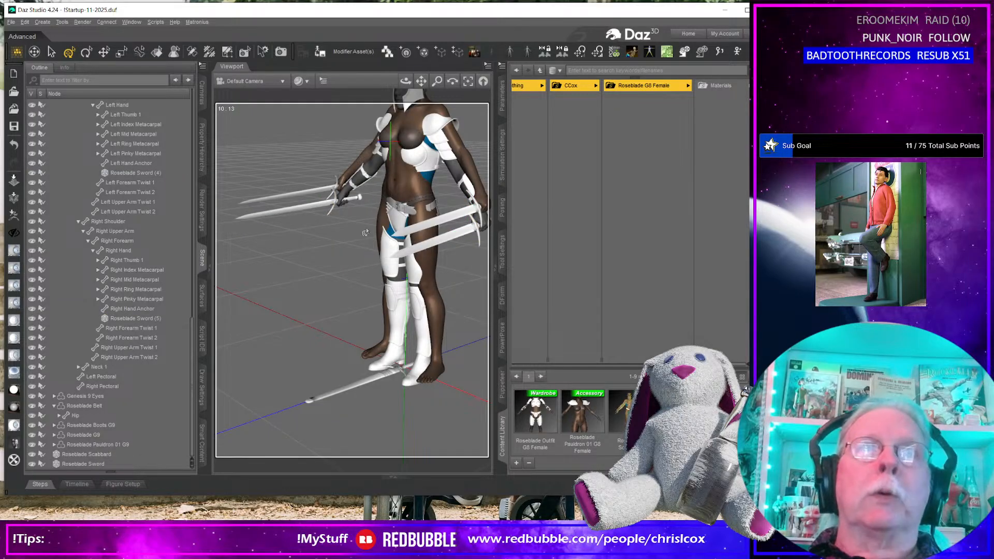
Check how the Roseblade swords sit in the hands, selecting Roseblade Sword (4) in the Genesis 9 left hand.
{"action": "mouse_move", "coordinate": [445, 240]}
{"action": "middle_mouse_down"}
{"action": "mouse_move", "coordinate": [465, 215]}
{"action": "mouse_move", "coordinate": [450, 252]}
{"action": "middle_mouse_up"}
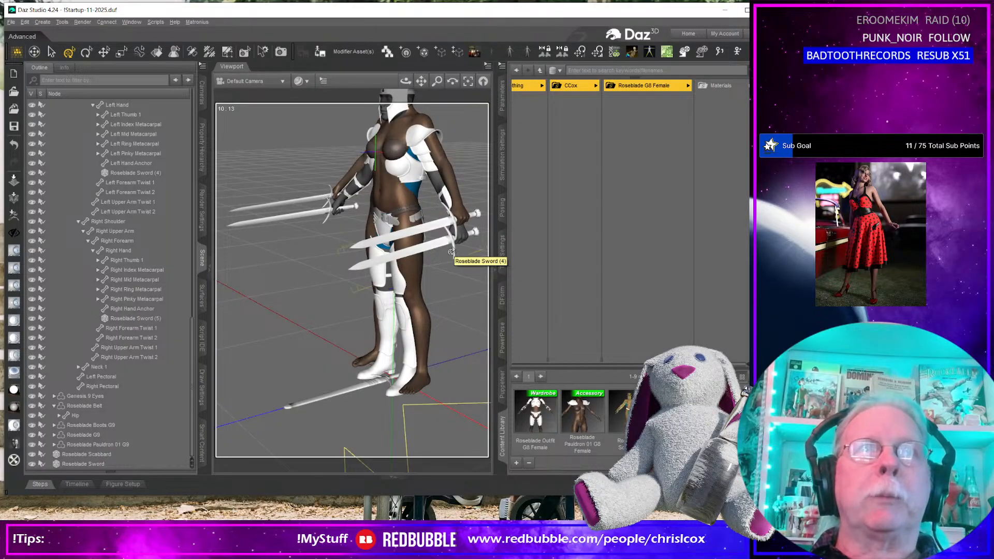
{"action": "left_click", "coordinate": [424, 248]}
{"action": "middle_click_drag", "start_coordinate": [423, 248], "coordinate": [428, 276]}
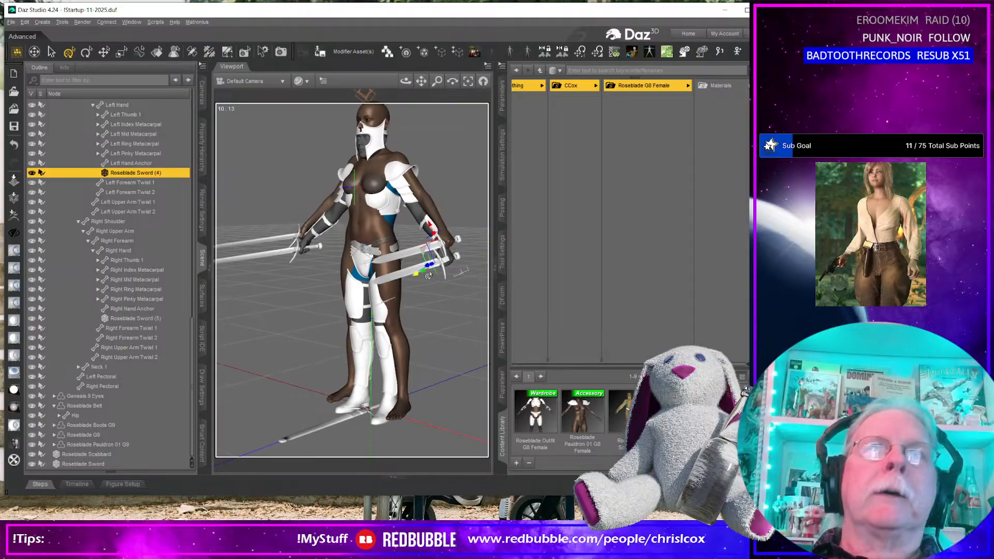
Inspect the swords in the Genesis 8 Female's hands, selecting Roseblade Sword (2), and enlarge the file list of the Roseblade G8 Female folder.
{"action": "scroll", "coordinate": [428, 276], "scroll_direction": "down", "scroll_amount": 1}
{"action": "left_click", "coordinate": [399, 145]}
{"action": "left_click", "coordinate": [368, 136]}
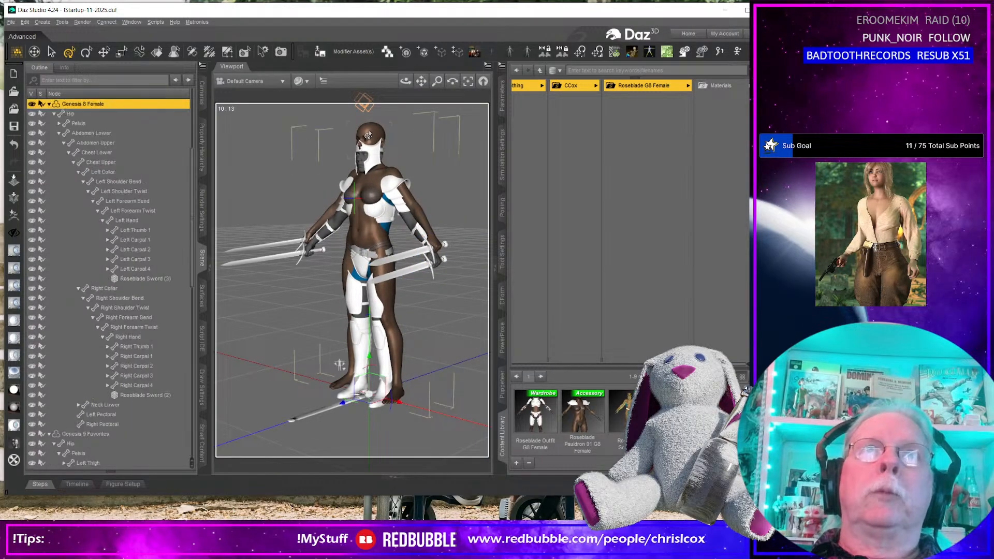
{"action": "left_click_drag", "start_coordinate": [609, 367], "coordinate": [609, 256]}
{"action": "middle_click_drag", "start_coordinate": [375, 322], "coordinate": [372, 321]}
{"action": "left_click", "coordinate": [276, 243]}
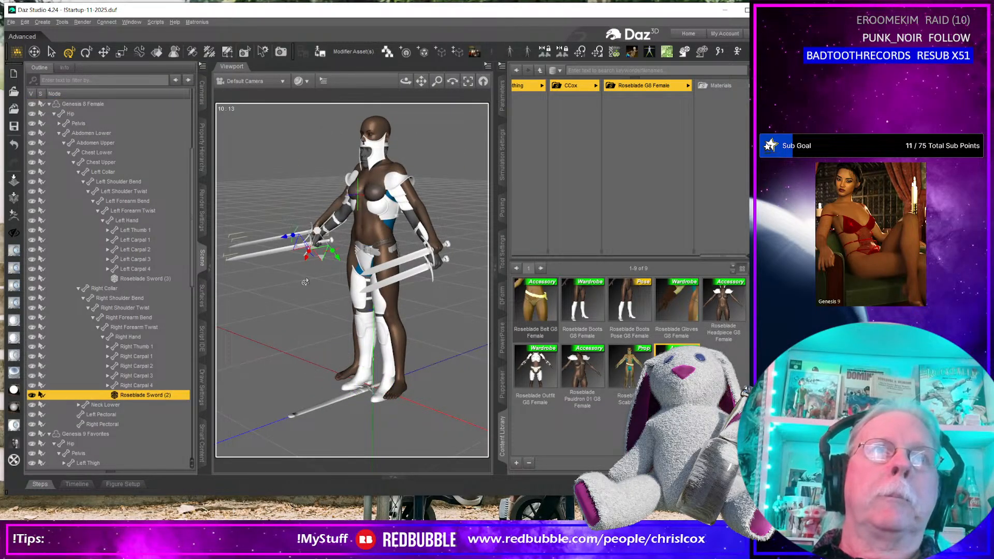
{"action": "mouse_move", "coordinate": [287, 283]}
{"action": "middle_mouse_down"}
{"action": "mouse_move", "coordinate": [331, 274]}
{"action": "mouse_move", "coordinate": [408, 287]}
{"action": "mouse_move", "coordinate": [286, 289]}
{"action": "middle_mouse_up"}
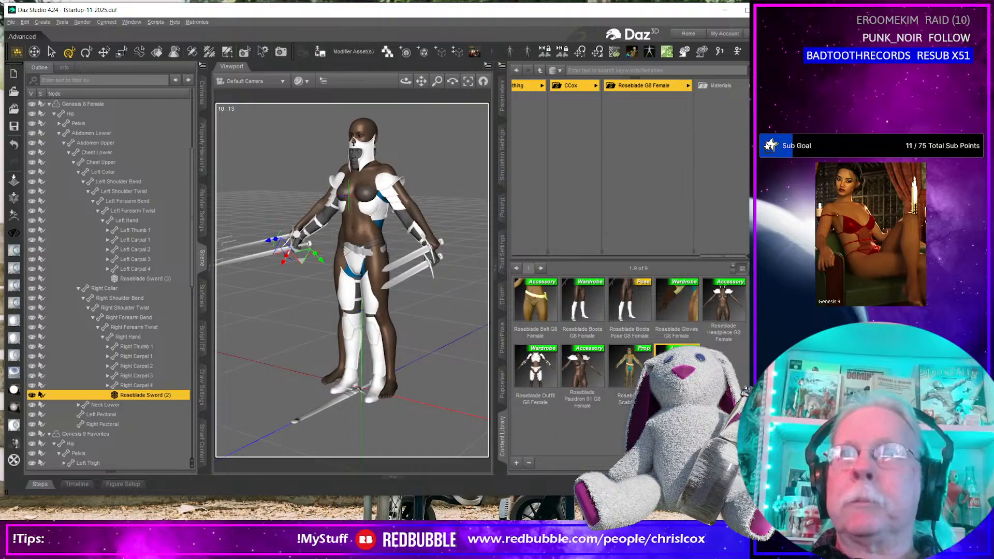
{"action": "mouse_move", "coordinate": [551, 410]}
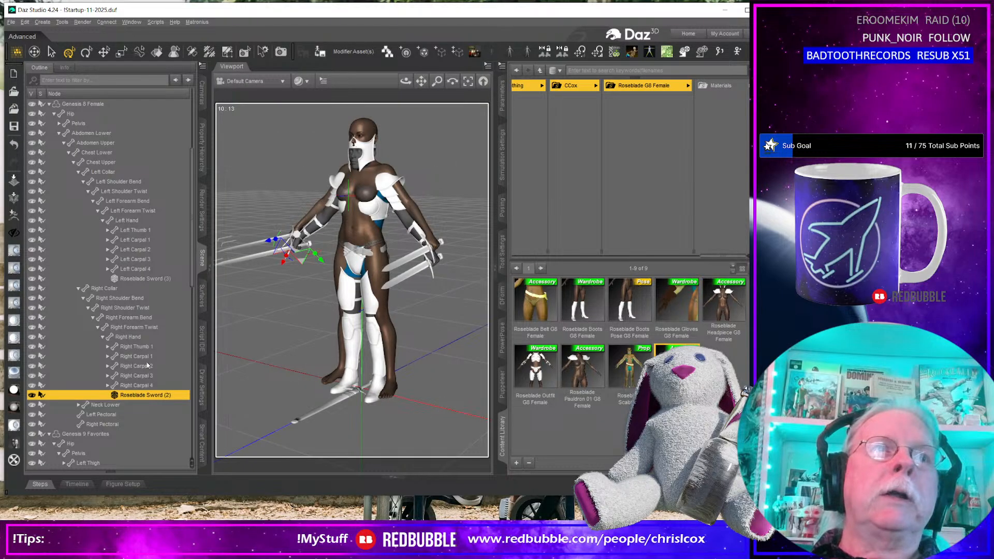
Start a wearables preset for Genesis 8 Female in the Roseblade G8 Female folder, named Roseblade Sword Hand Left.
{"action": "left_click", "coordinate": [100, 105]}
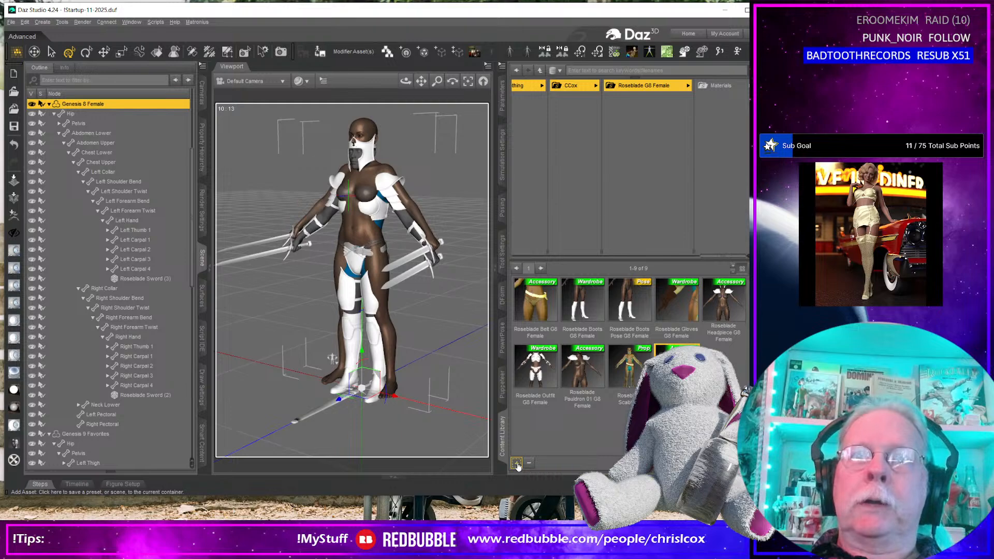
{"action": "left_click", "coordinate": [517, 464]}
{"action": "left_click", "coordinate": [546, 278]}
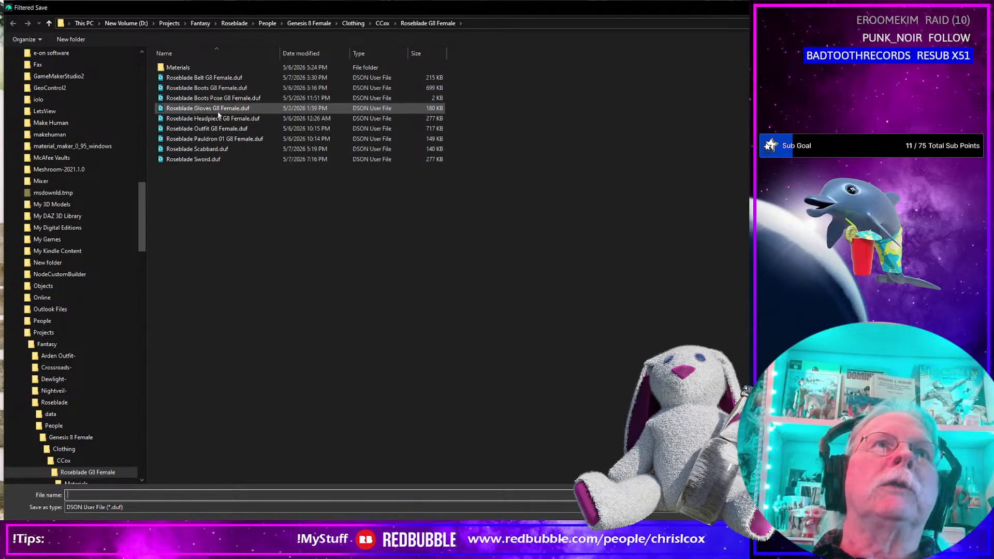
{"action": "left_click", "coordinate": [208, 159]}
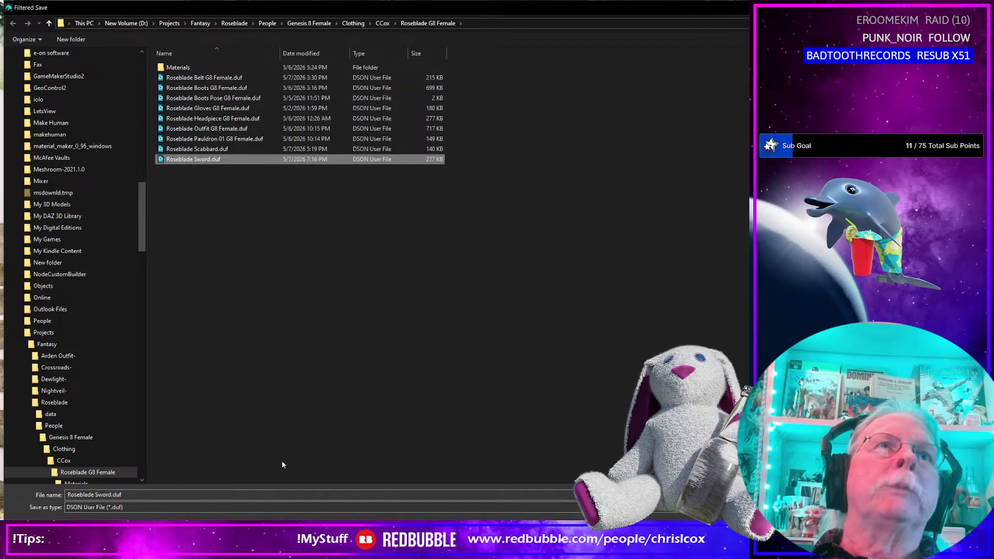
{"action": "left_click", "coordinate": [149, 492]}
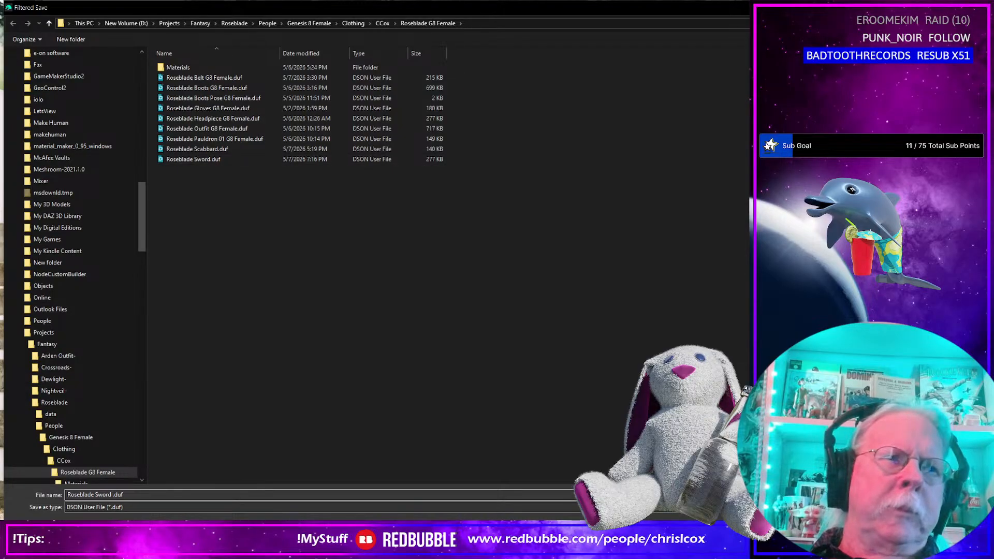
{"action": "type", "text": "Ledf"}
{"action": "key", "text": "BackSpace"}
{"action": "key", "text": "BackSpace"}
{"action": "key", "text": "BackSpace"}
{"action": "key", "text": "BackSpace"}
{"action": "type", "text": "Hand L"}
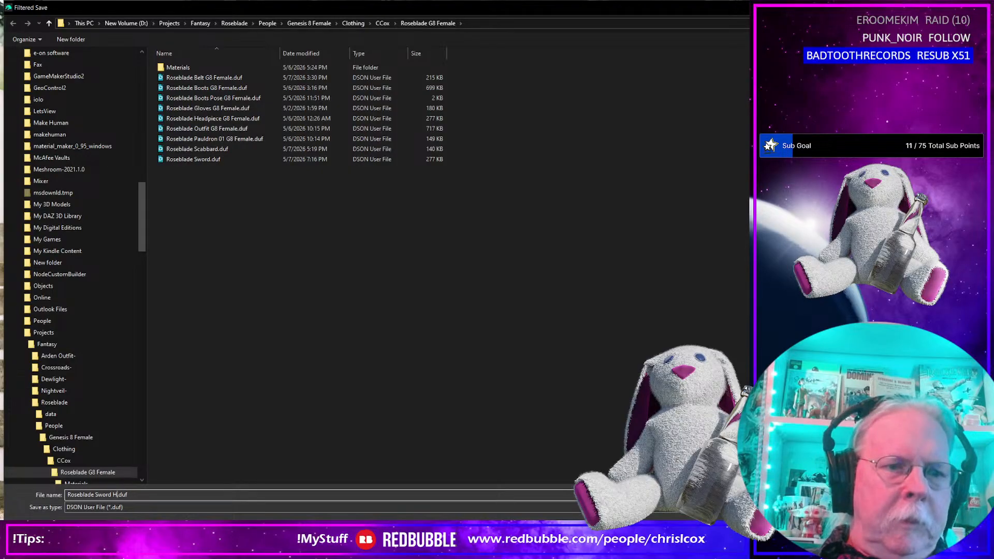
{"action": "type", "text": "eft"}
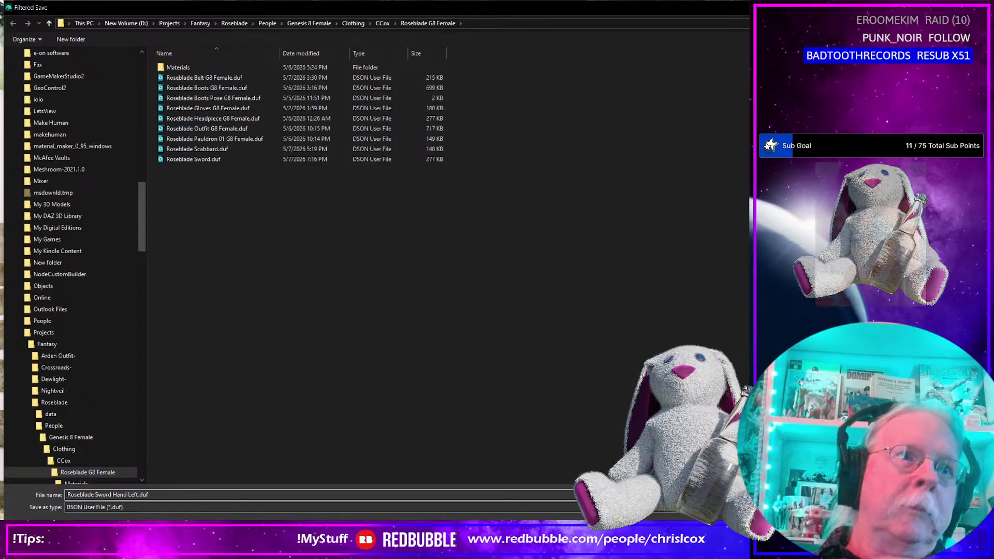
{"action": "key", "text": "Return"}
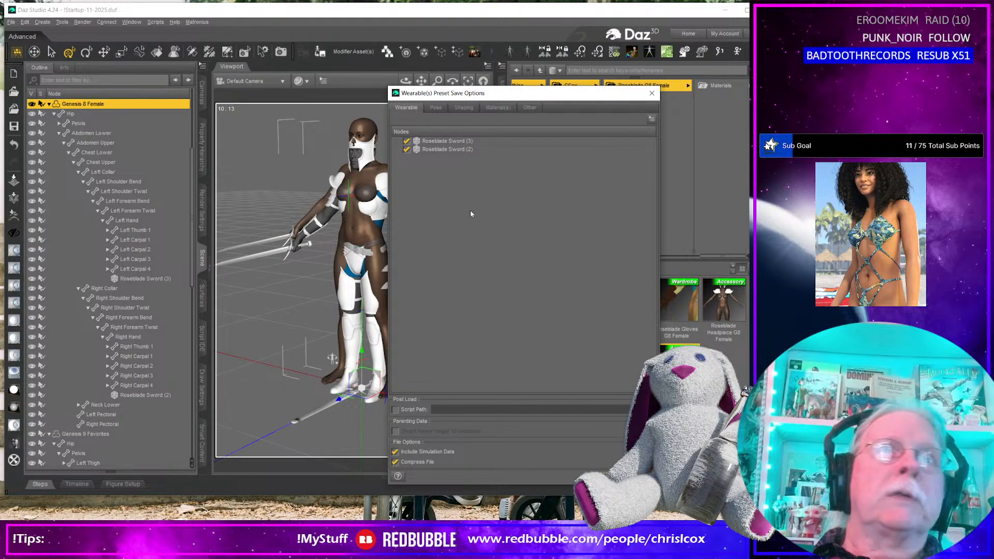
Include pose settings in the wearables preset and expand the Genesis 8 Female bones down to the children of Chest Upper.
{"action": "left_click", "coordinate": [437, 108]}
{"action": "left_click", "coordinate": [395, 120]}
{"action": "left_click", "coordinate": [397, 141]}
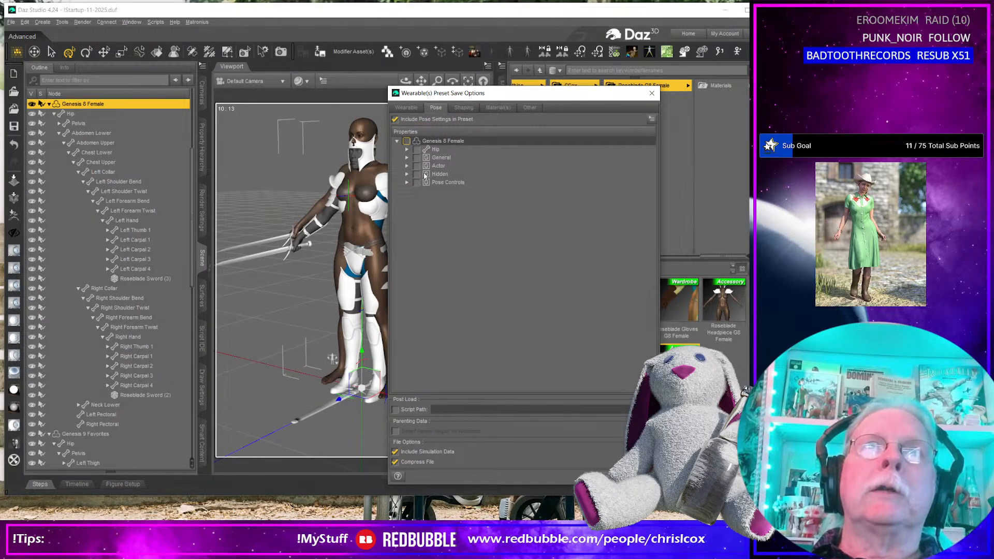
{"action": "left_click", "coordinate": [407, 150]}
{"action": "left_click", "coordinate": [417, 158]}
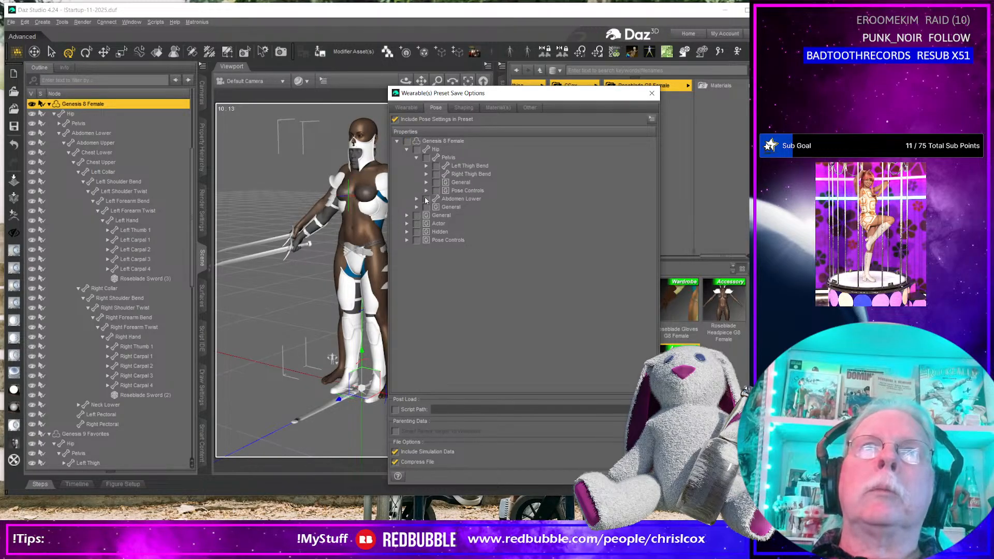
{"action": "left_click", "coordinate": [416, 199]}
{"action": "left_click", "coordinate": [426, 207]}
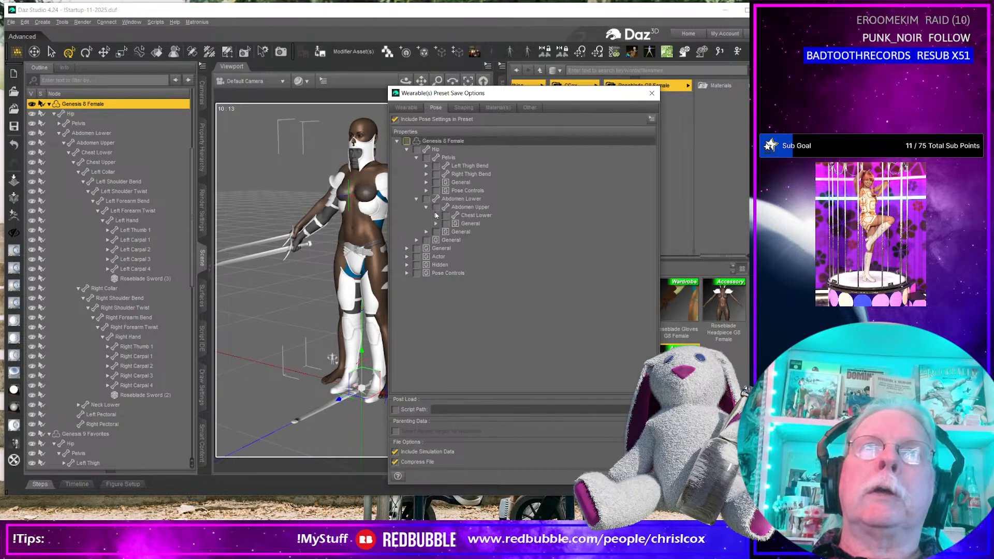
{"action": "left_click", "coordinate": [436, 215]}
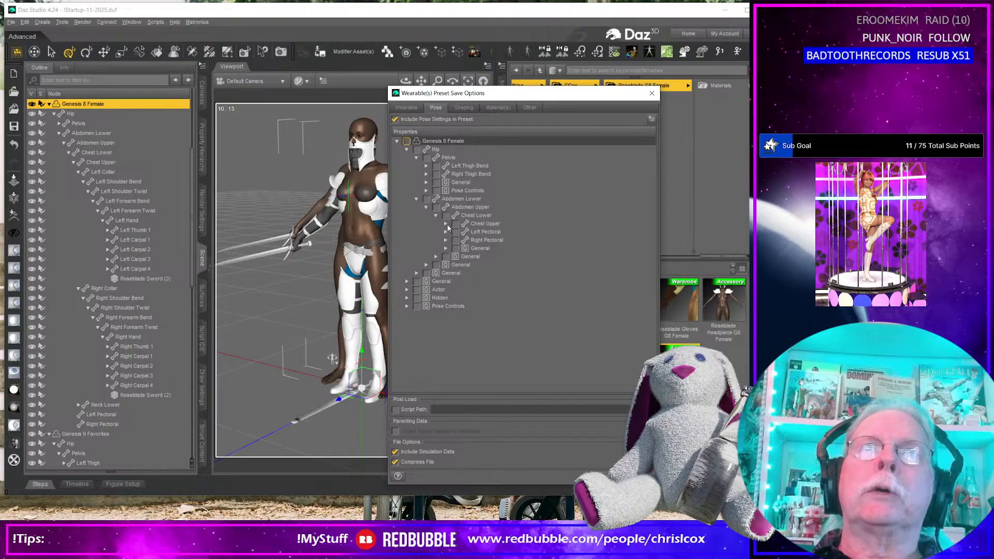
{"action": "left_click", "coordinate": [446, 223]}
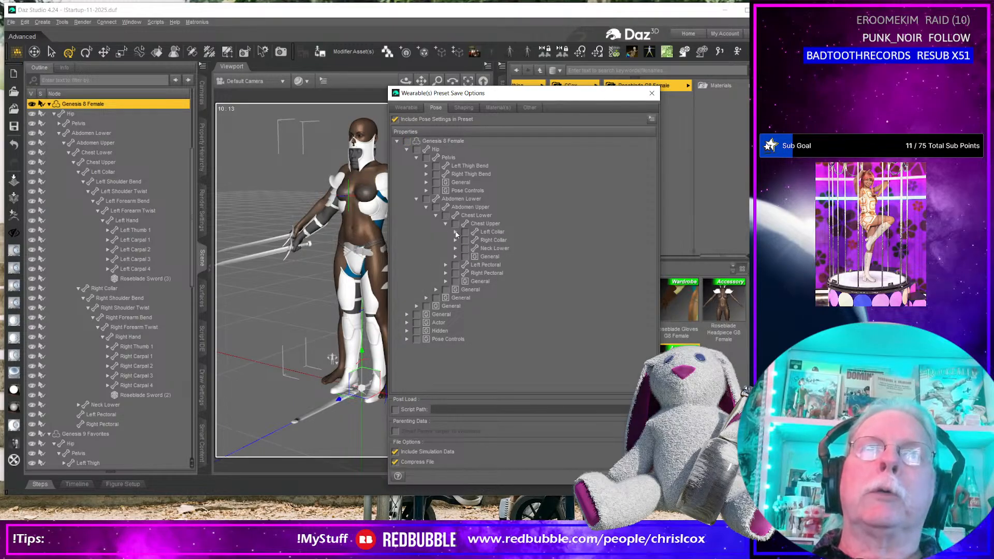
Include the Left Hand's pose in the preset, turn off Include Simulation Data and save the preset.
{"action": "left_click", "coordinate": [455, 232]}
{"action": "left_click", "coordinate": [464, 240]}
{"action": "left_click", "coordinate": [474, 249]}
{"action": "left_click", "coordinate": [485, 257]}
{"action": "left_click", "coordinate": [494, 264]}
{"action": "left_click", "coordinate": [512, 272]}
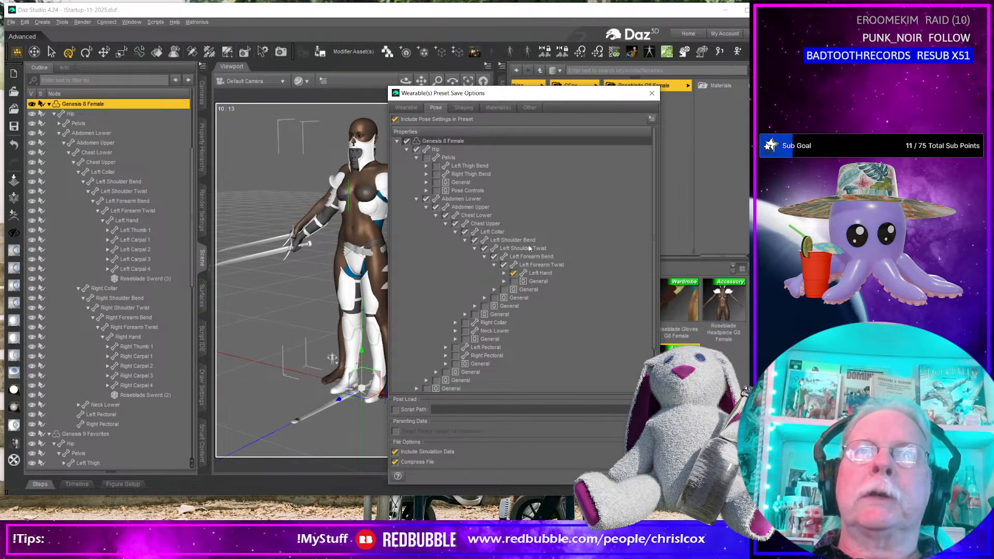
{"action": "left_click", "coordinate": [395, 452]}
{"action": "left_click", "coordinate": [599, 475]}
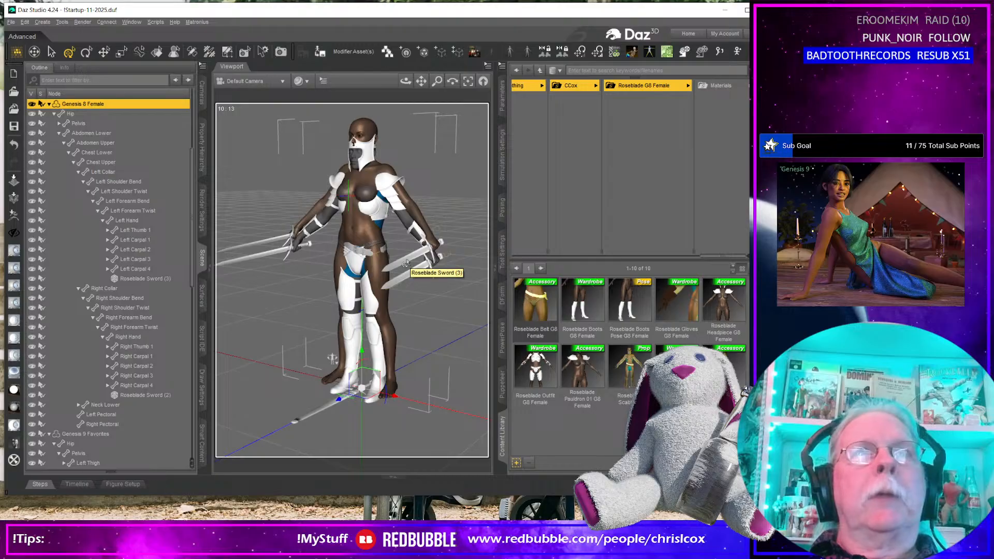
Save a Genesis 8 Female wearables preset named Roseblade Sword Hand Right, leaving out Roseblade Sword (3) and keeping Roseblade Sword (2).
{"action": "middle_click_drag", "start_coordinate": [408, 264], "coordinate": [419, 256]}
{"action": "middle_click_drag", "start_coordinate": [387, 340], "coordinate": [400, 334]}
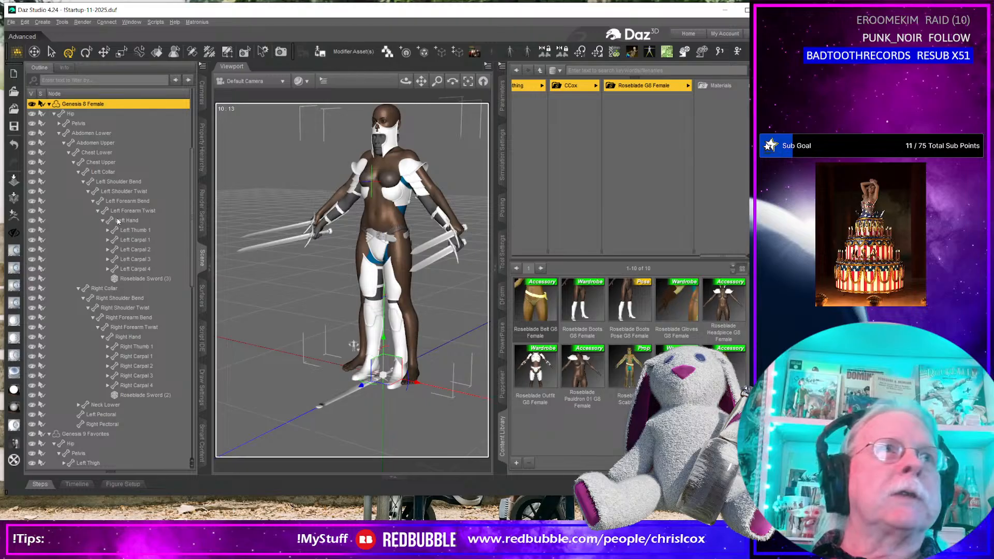
{"action": "left_click", "coordinate": [516, 463]}
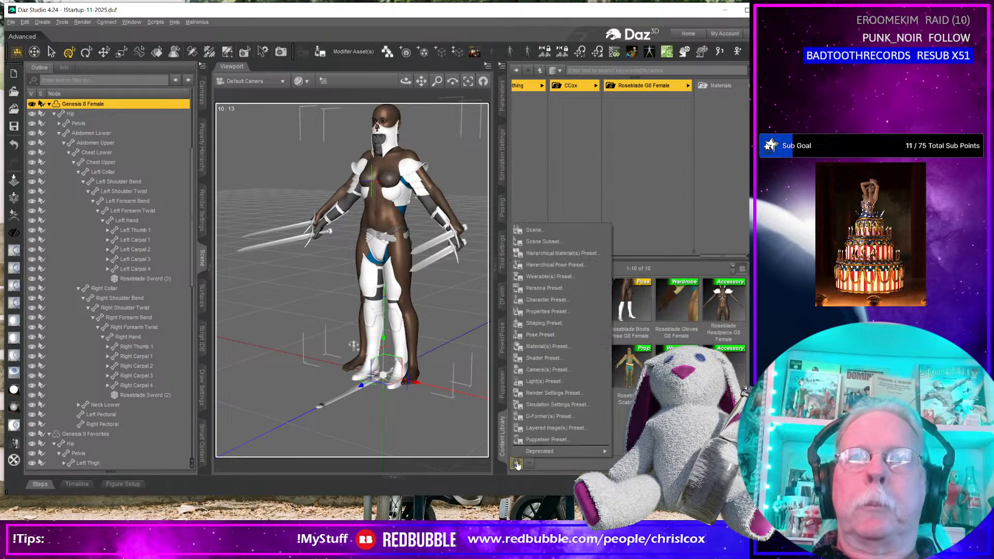
{"action": "left_click", "coordinate": [561, 278]}
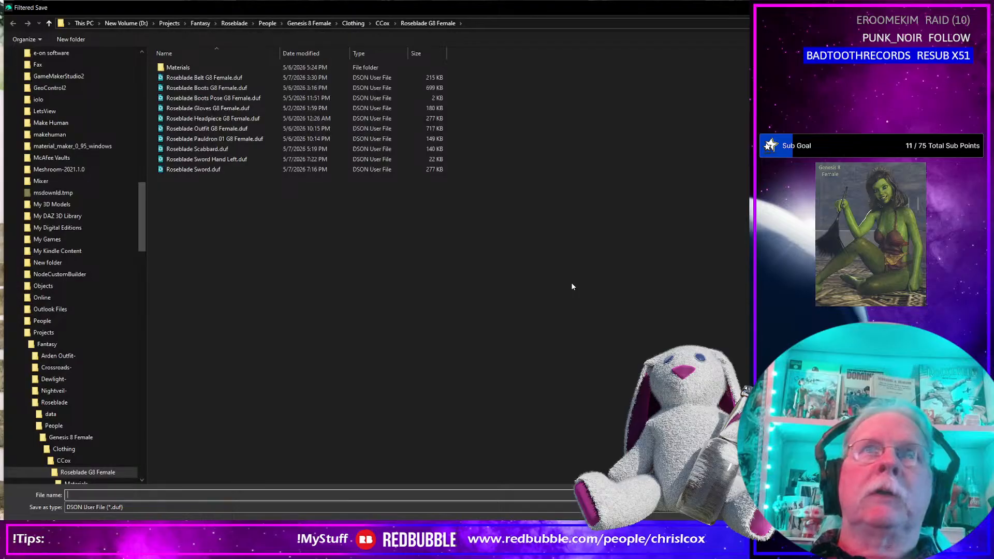
{"action": "left_click", "coordinate": [218, 159]}
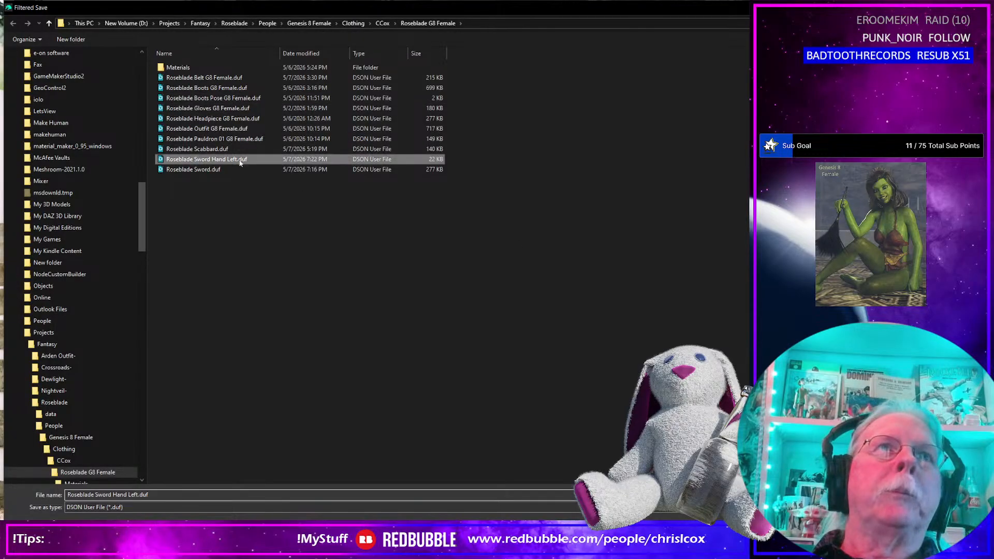
{"action": "left_click", "coordinate": [143, 495]}
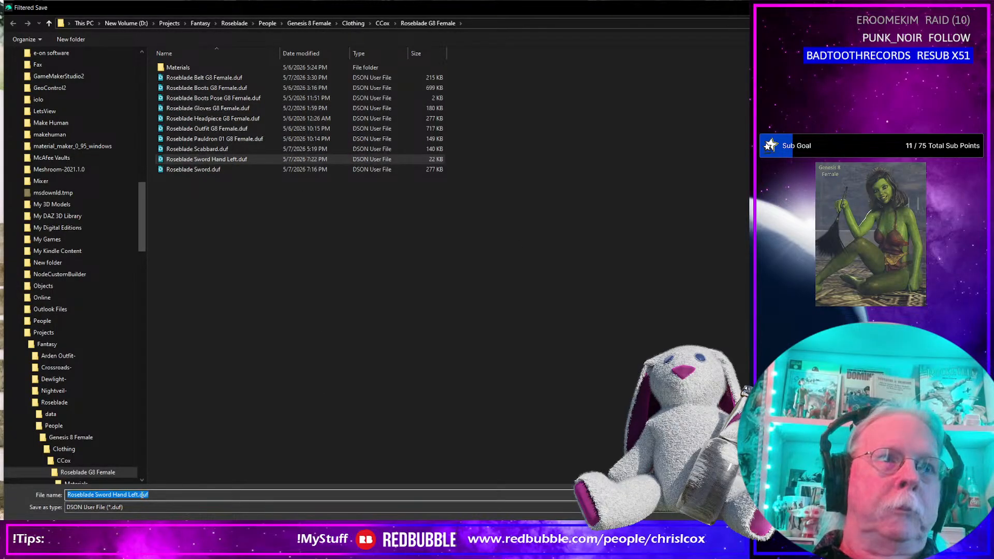
{"action": "double_click", "coordinate": [139, 495]}
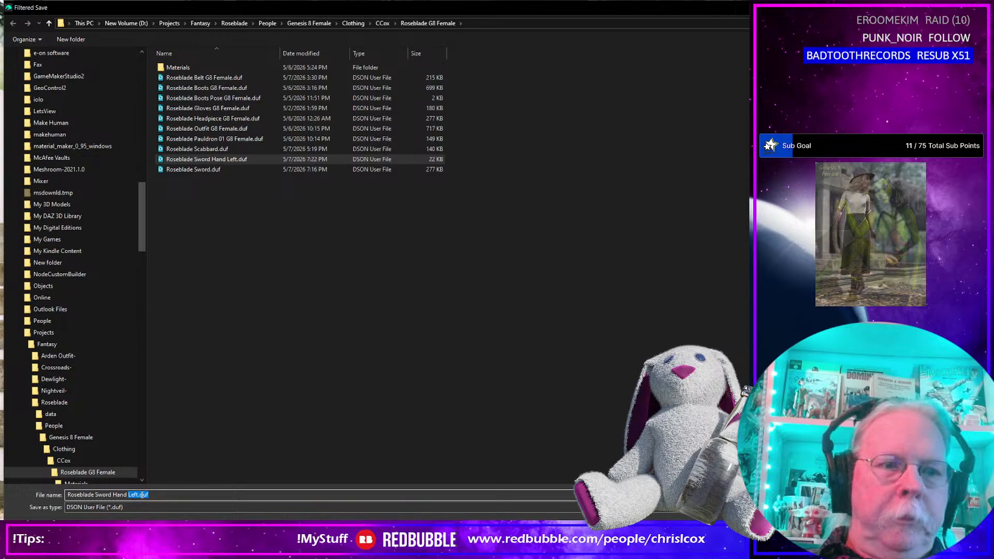
{"action": "type", "text": "Righ"}
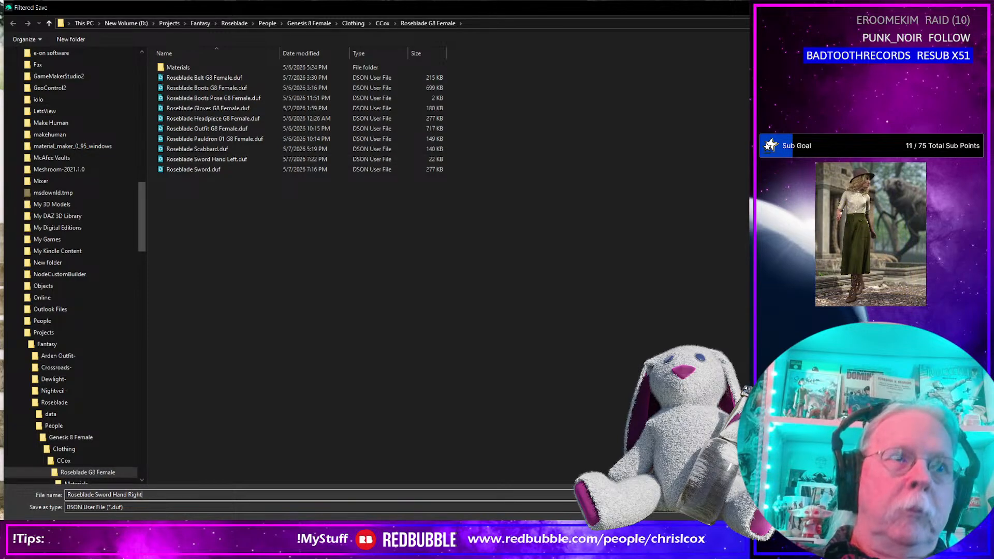
{"action": "type", "text": "t"}
{"action": "key", "text": "Return"}
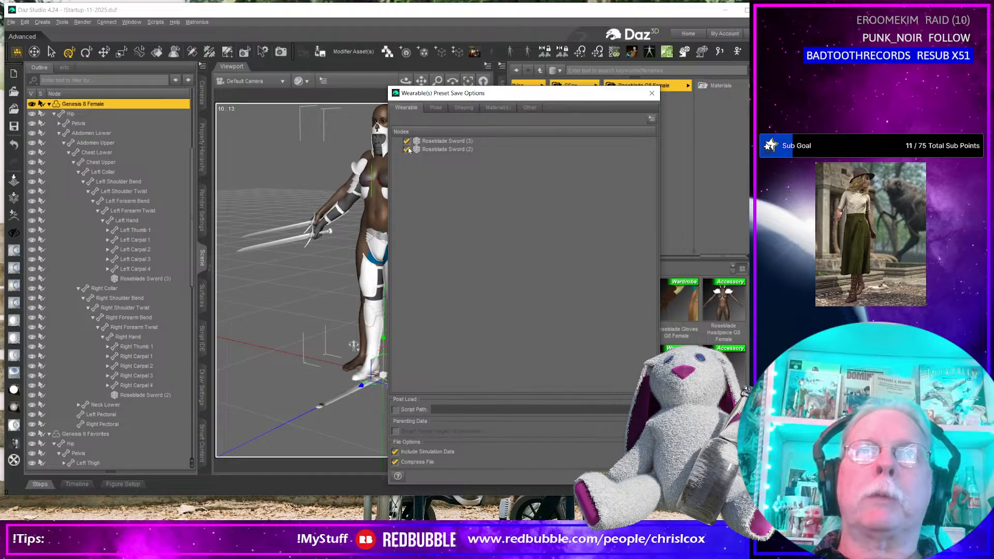
{"action": "left_click", "coordinate": [406, 141]}
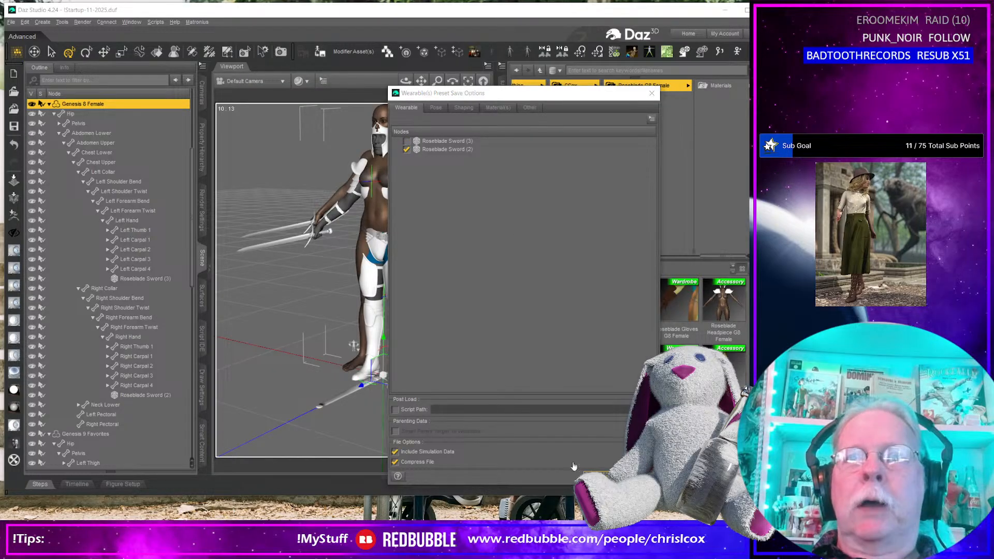
{"action": "left_click", "coordinate": [600, 476]}
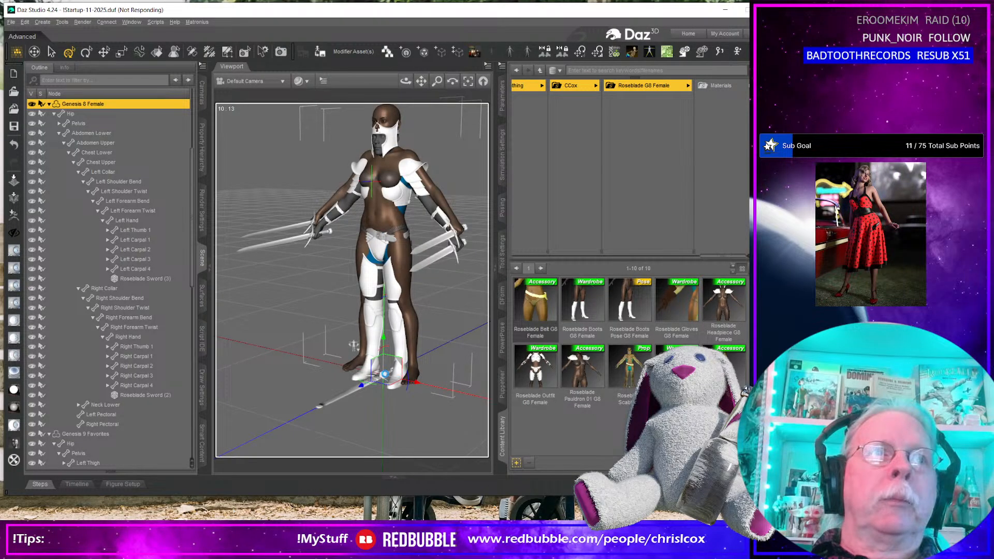
Select the Genesis 8 Female's Left Hand with all its finger bones and Roseblade Sword (3).
{"action": "left_click", "coordinate": [131, 221]}
{"action": "double_click", "coordinate": [131, 223]}
{"action": "scroll", "coordinate": [147, 262], "scroll_direction": "down", "scroll_amount": 3}
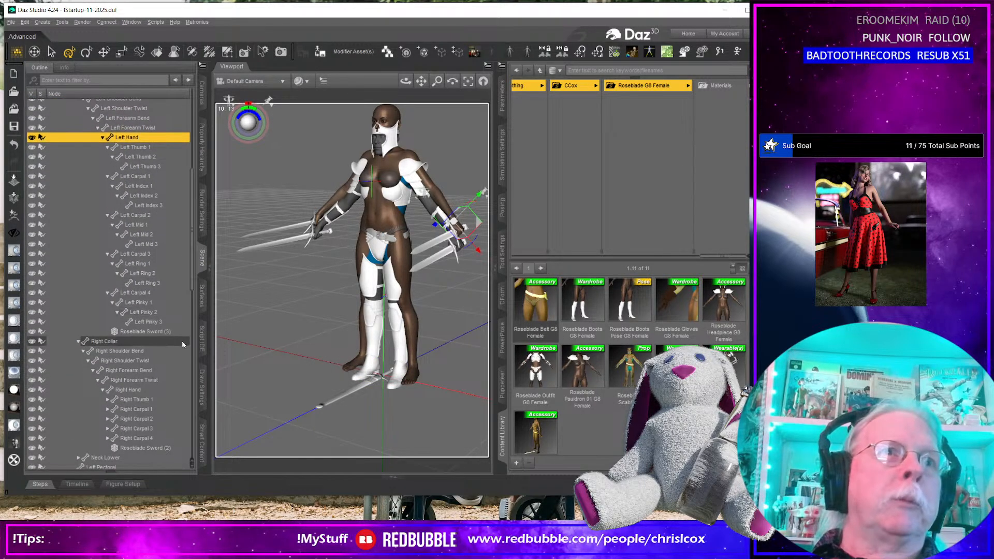
{"action": "left_click", "coordinate": [154, 332], "text": "shift"}
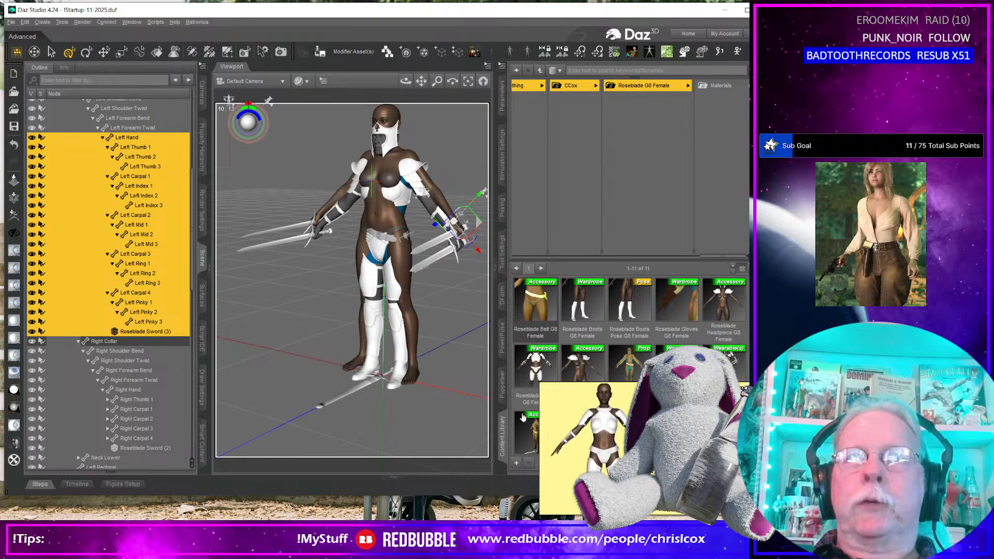
Start a hierarchical pose preset named Roseblade Sword Hand Left Pose in the Roseblade G8 Female folder.
{"action": "left_click", "coordinate": [518, 463]}
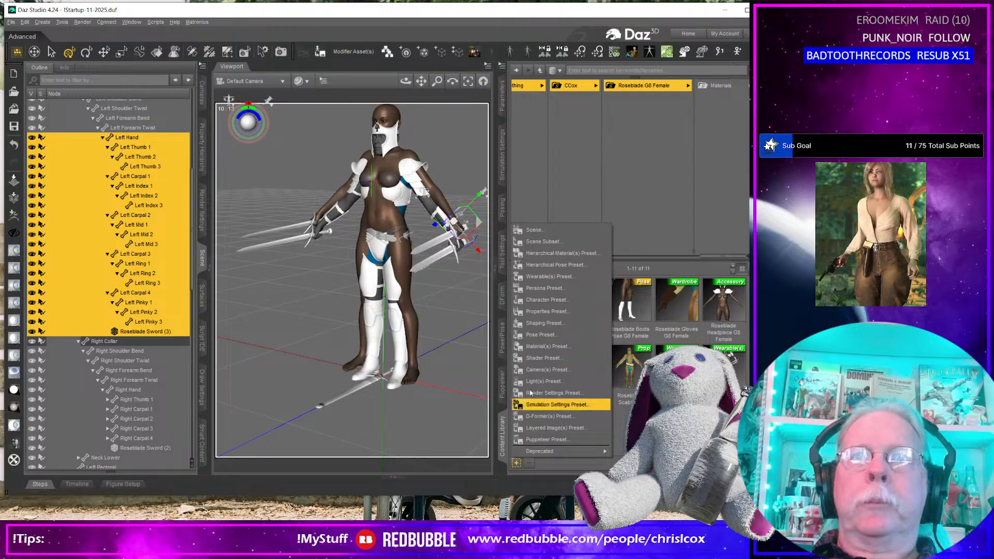
{"action": "left_click", "coordinate": [544, 265]}
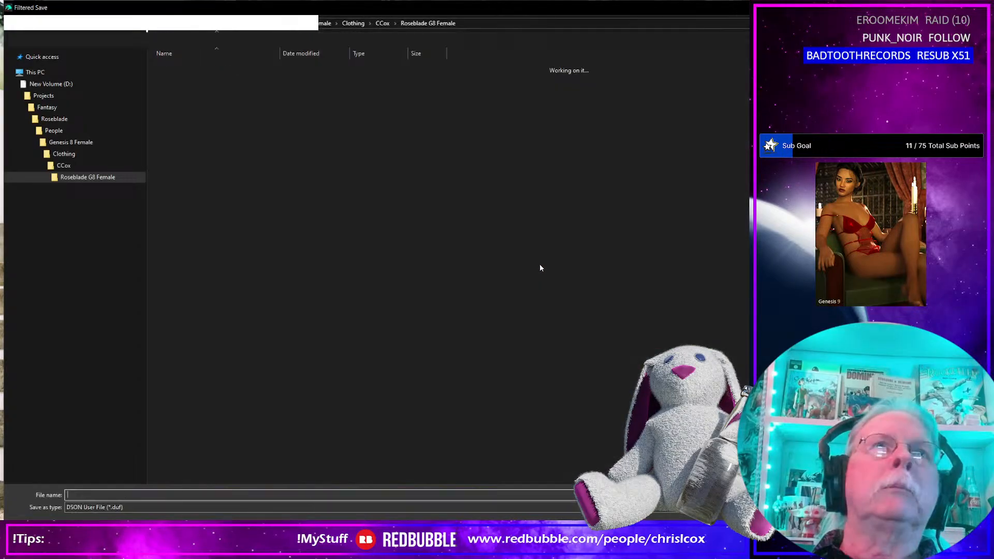
{"action": "left_click", "coordinate": [228, 159]}
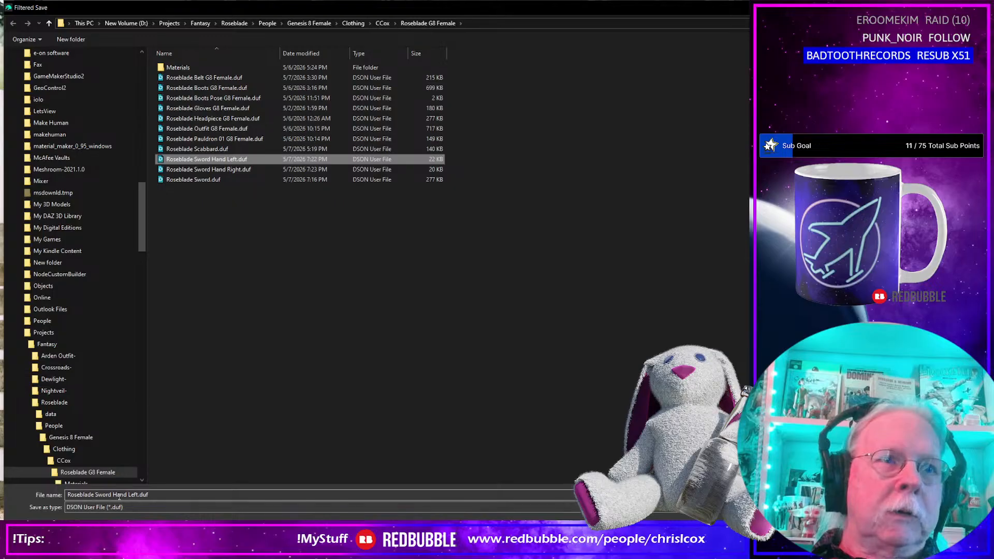
{"action": "left_click", "coordinate": [140, 494]}
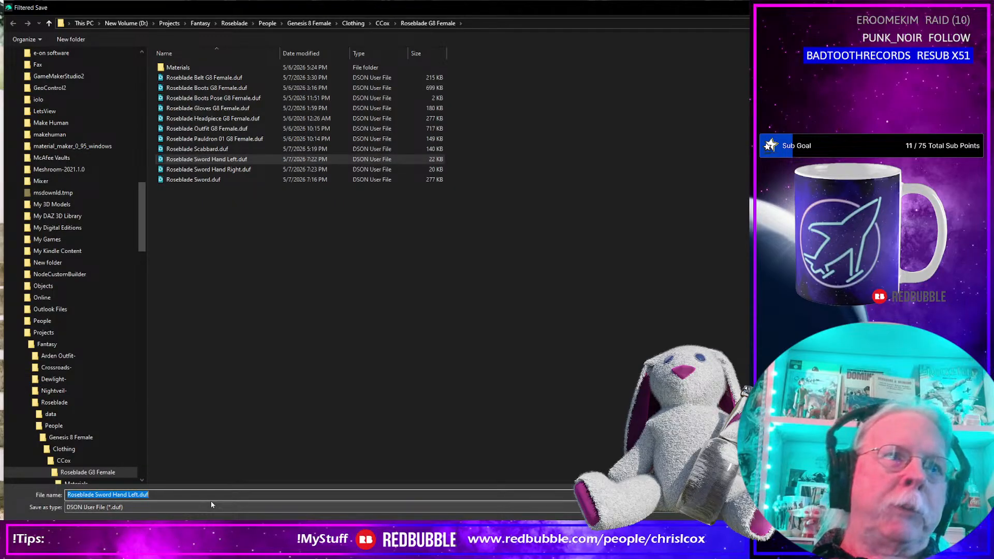
{"action": "key", "text": "Right"}
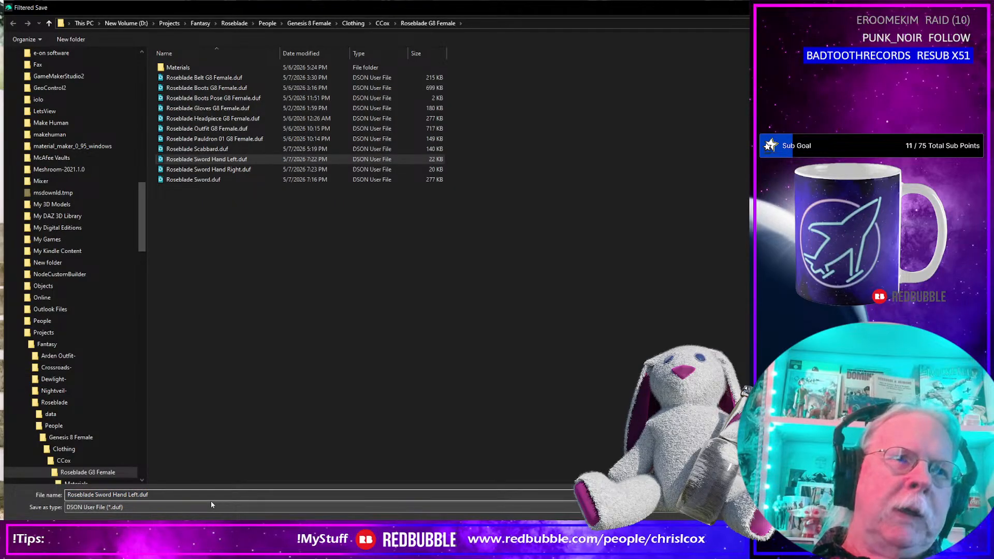
{"action": "key", "text": "Left"}
{"action": "key", "text": "Left"}
{"action": "key", "text": "Left"}
{"action": "key", "text": "Left"}
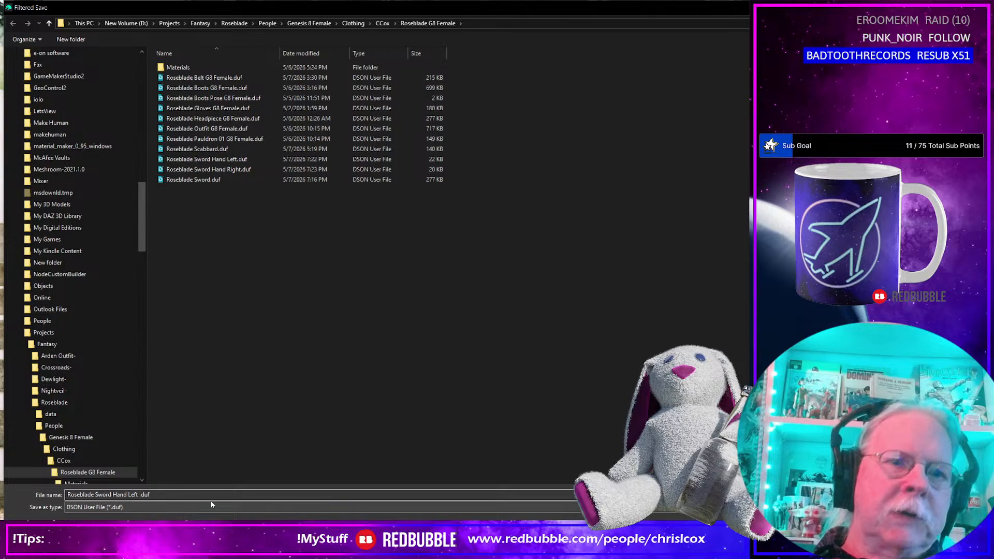
{"action": "type", "text": "Pose"}
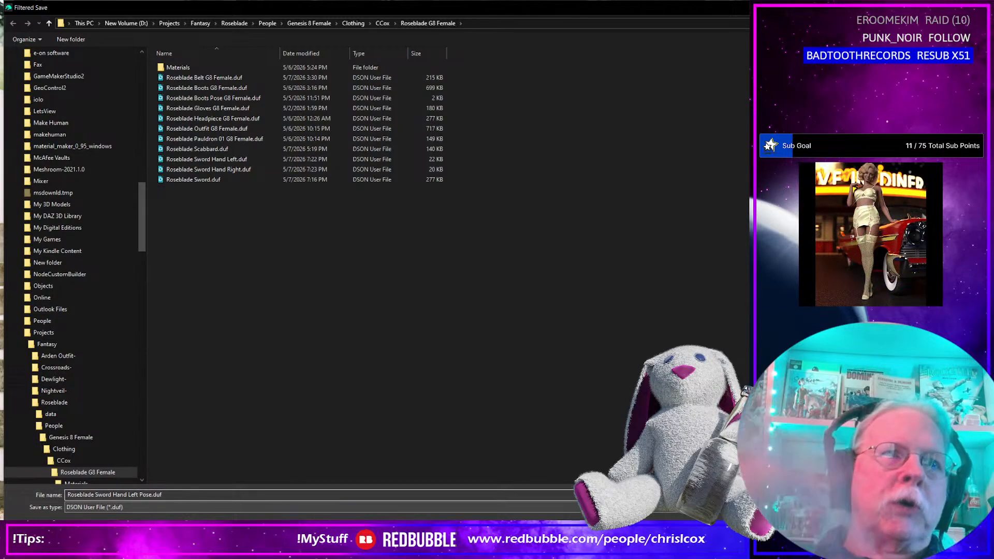
{"action": "key", "text": "Return"}
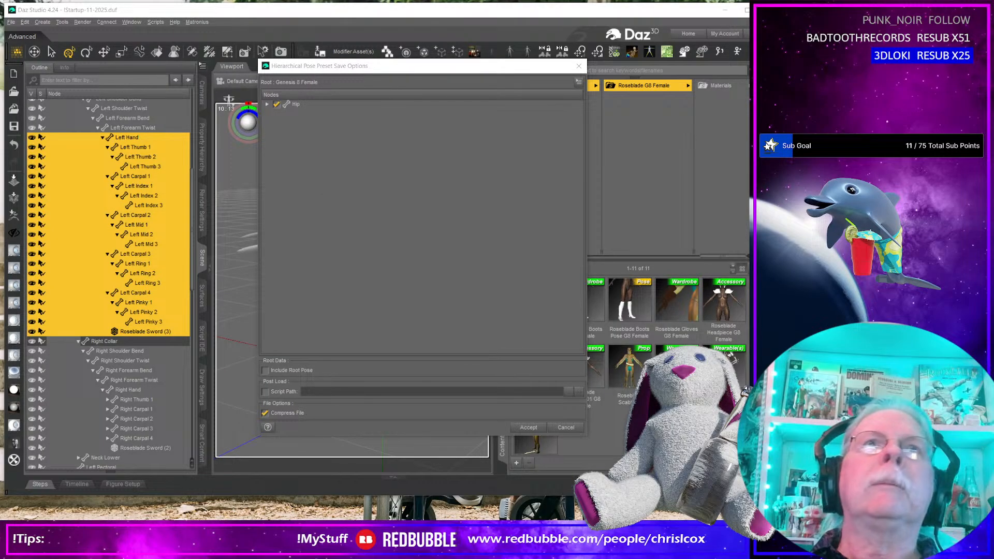
Restrict the left-hand pose preset to the nodes selected in the scene and save it.
{"action": "right_click", "coordinate": [295, 105]}
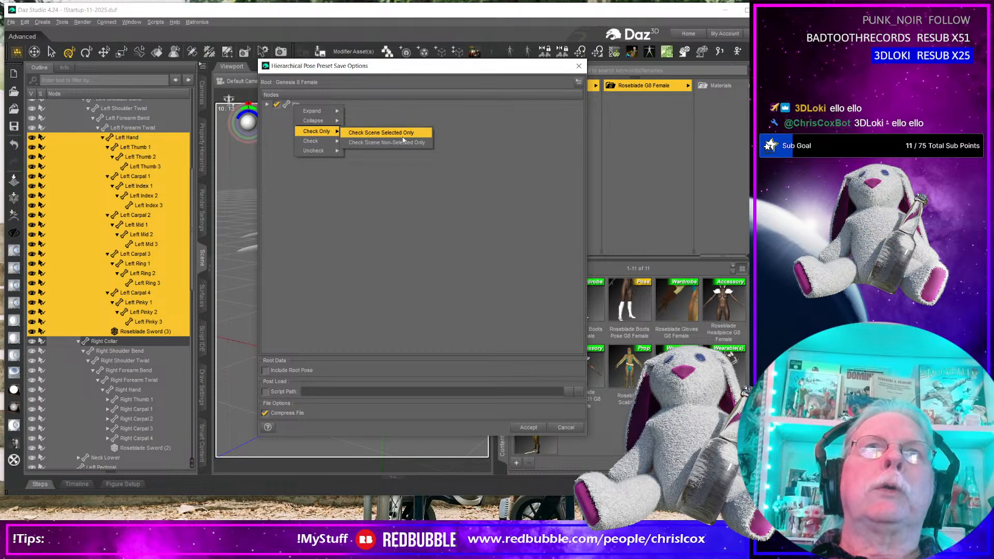
{"action": "left_click", "coordinate": [396, 133]}
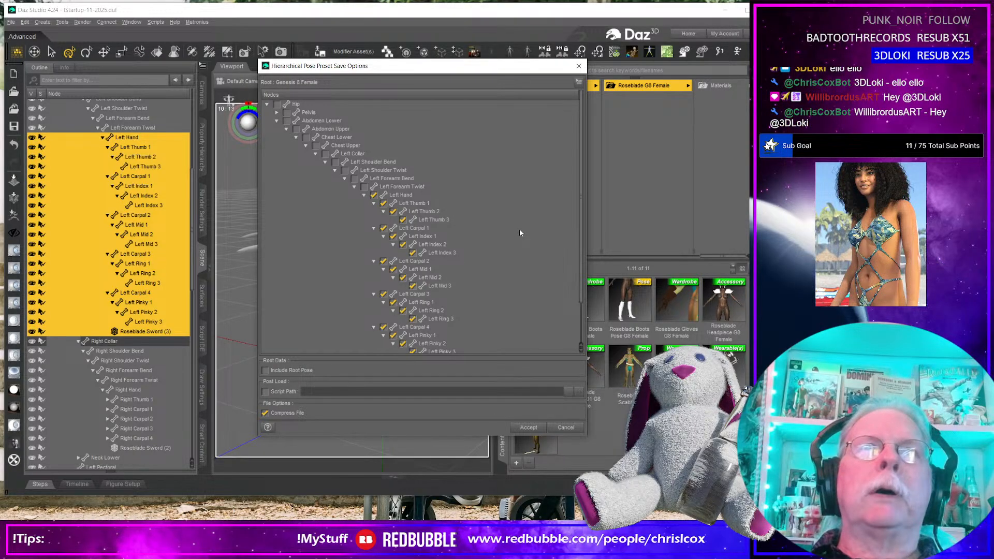
{"action": "scroll", "coordinate": [520, 233], "scroll_direction": "down", "scroll_amount": 2}
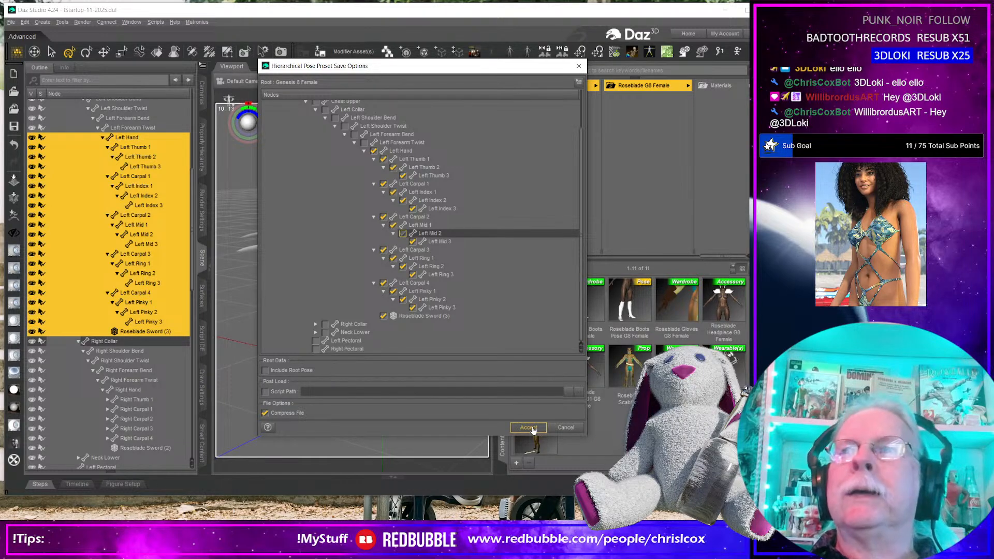
{"action": "left_click", "coordinate": [528, 427]}
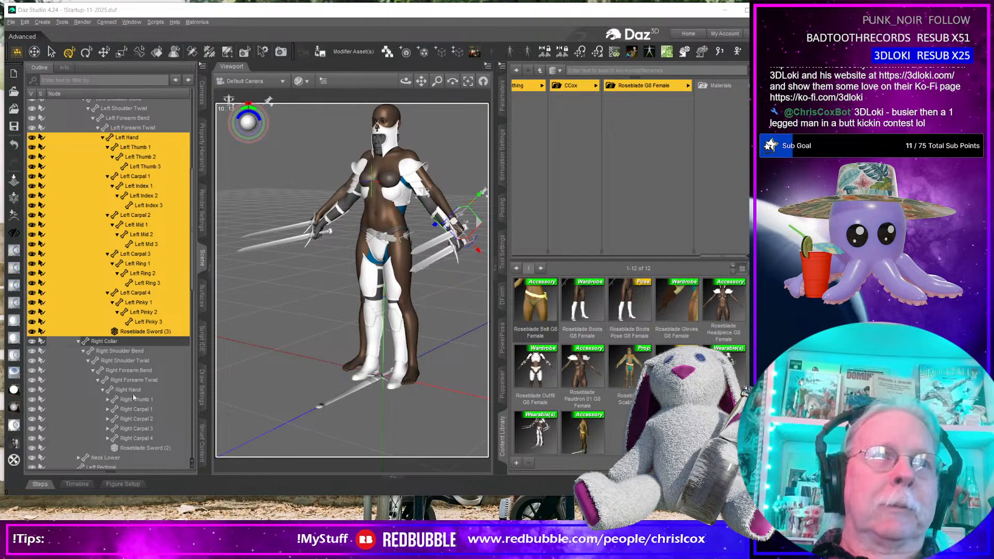
Select the Genesis 8 Female's Right Hand with all its finger bones and Roseblade Sword (2).
{"action": "middle_click_drag", "start_coordinate": [375, 328], "coordinate": [326, 300]}
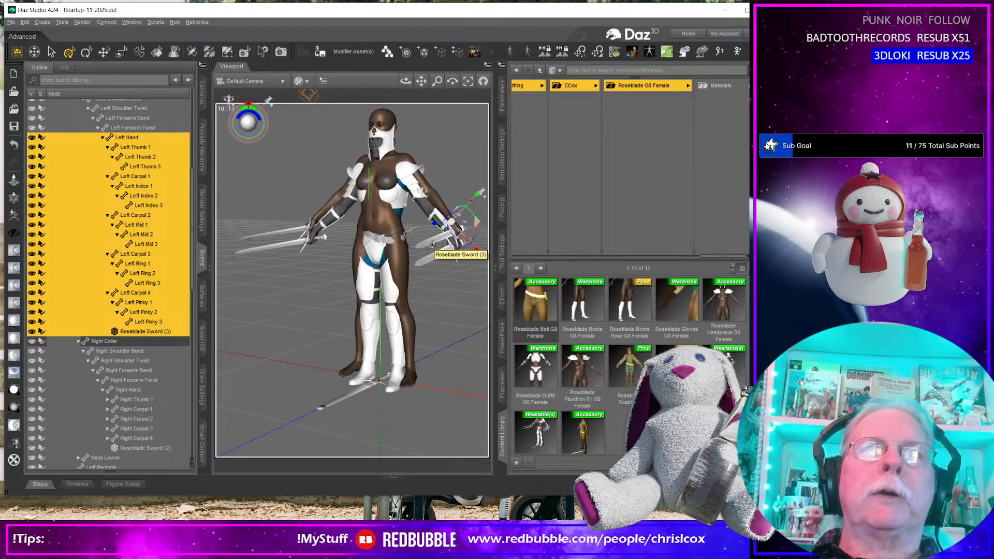
{"action": "middle_click_drag", "start_coordinate": [433, 245], "coordinate": [396, 258]}
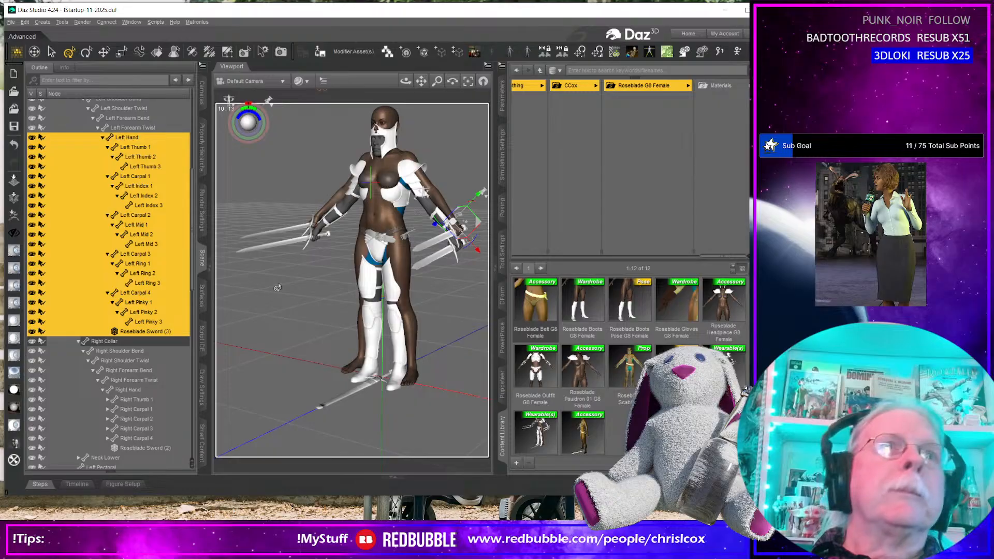
{"action": "left_click", "coordinate": [134, 390]}
{"action": "scroll", "coordinate": [134, 391], "scroll_direction": "down", "scroll_amount": 7}
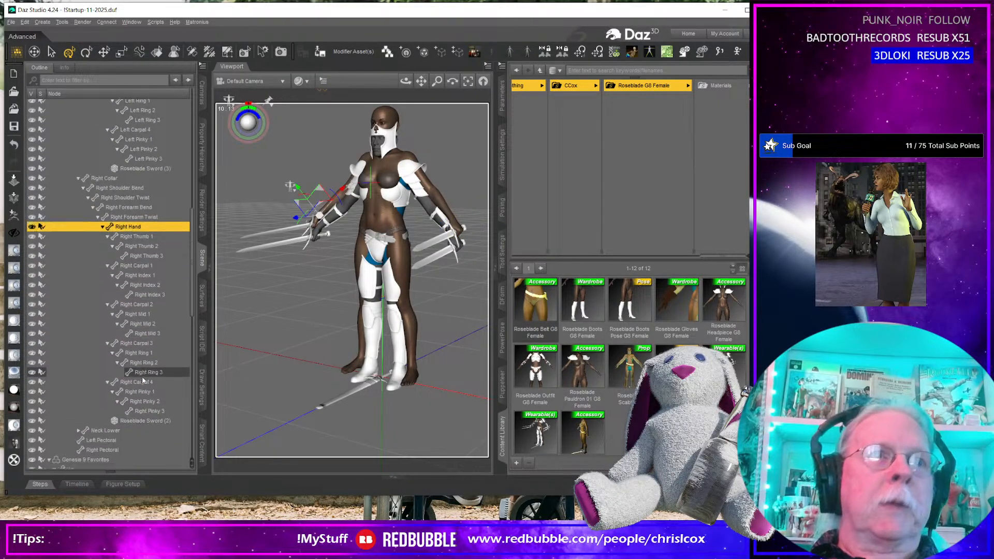
{"action": "left_click", "coordinate": [144, 390], "text": "shift"}
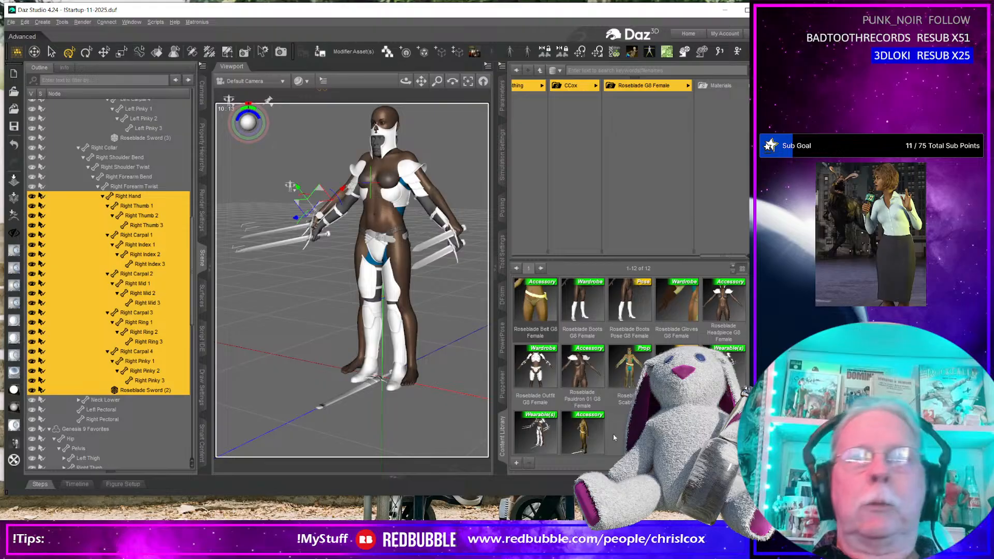
Start a hierarchical pose preset named Roseblade Sword Hand Right Pose in the Roseblade G8 Female folder.
{"action": "left_click", "coordinate": [516, 462]}
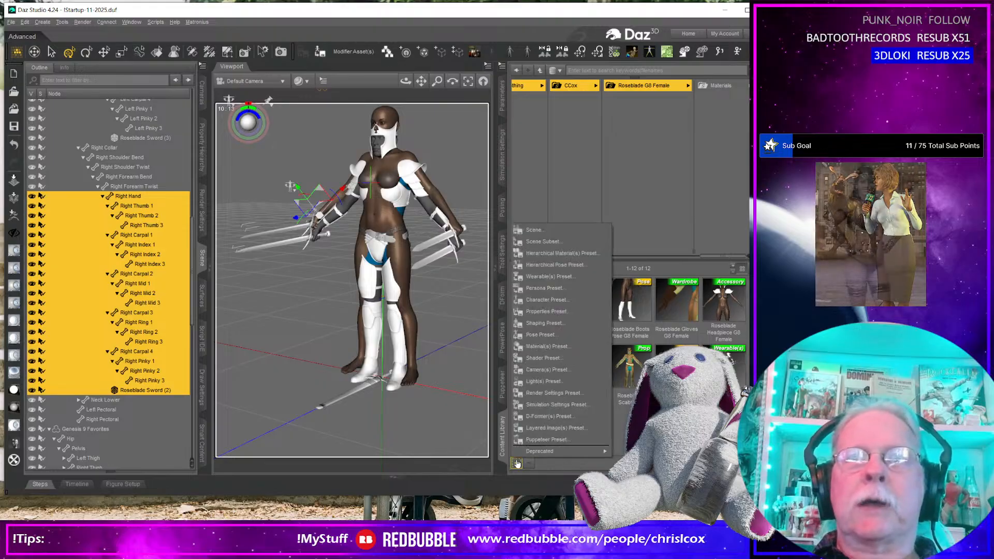
{"action": "left_click", "coordinate": [547, 266]}
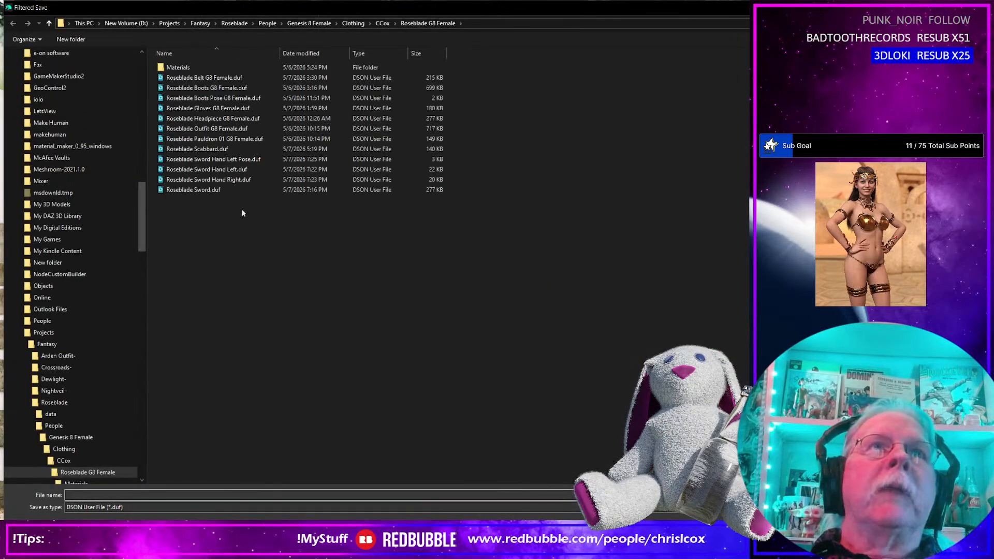
{"action": "left_click", "coordinate": [207, 179]}
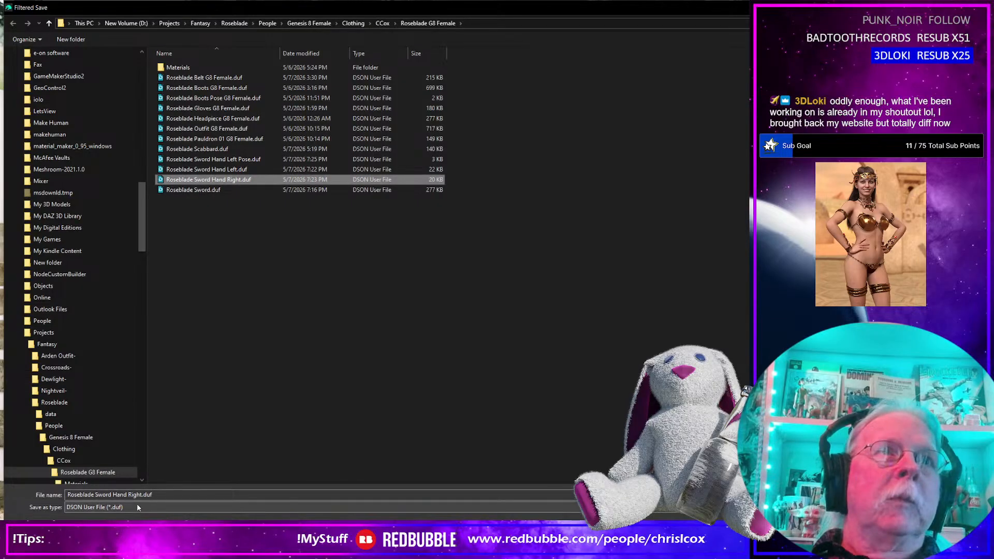
{"action": "left_click", "coordinate": [173, 493]}
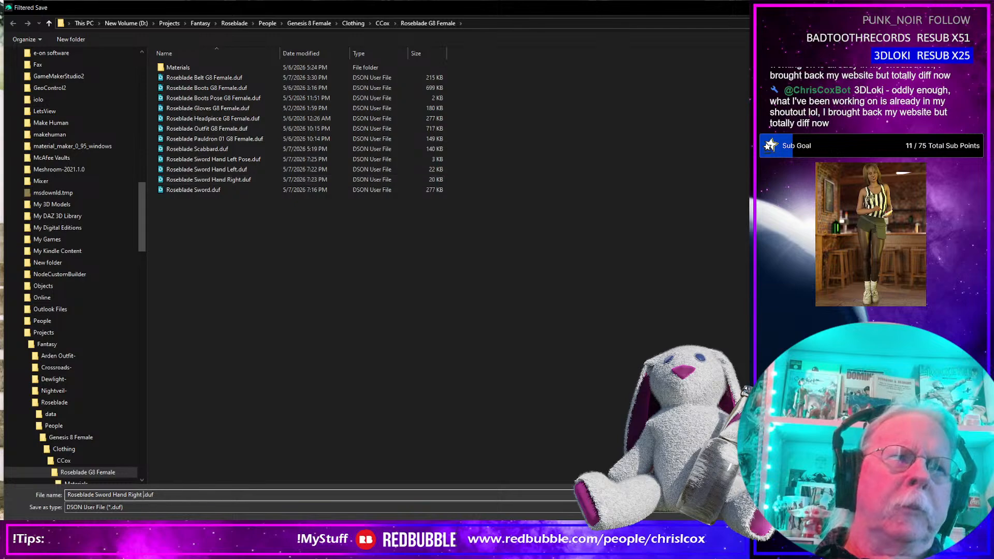
{"action": "key", "text": "Return"}
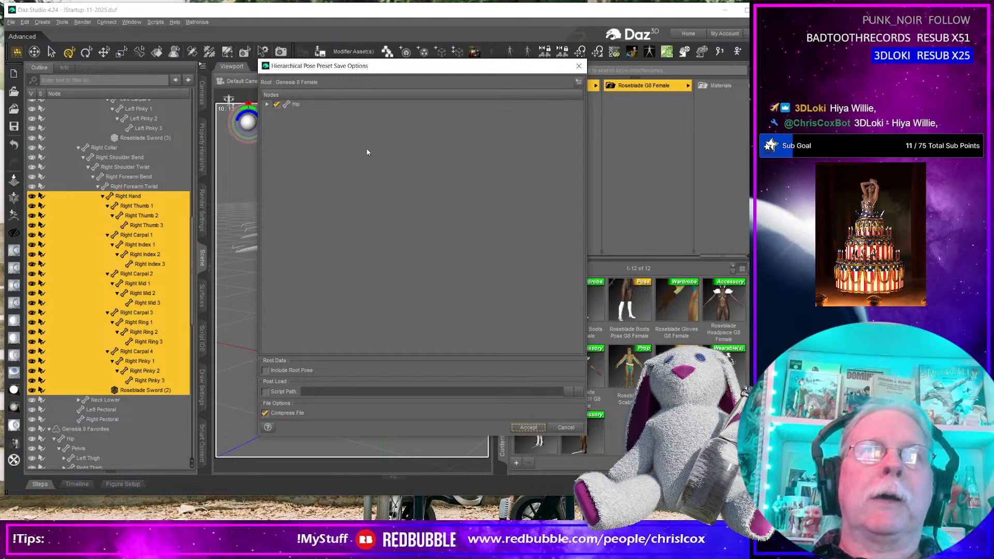
Include only the scene-selected nodes in the right-hand pose preset and save it.
{"action": "right_click", "coordinate": [307, 105]}
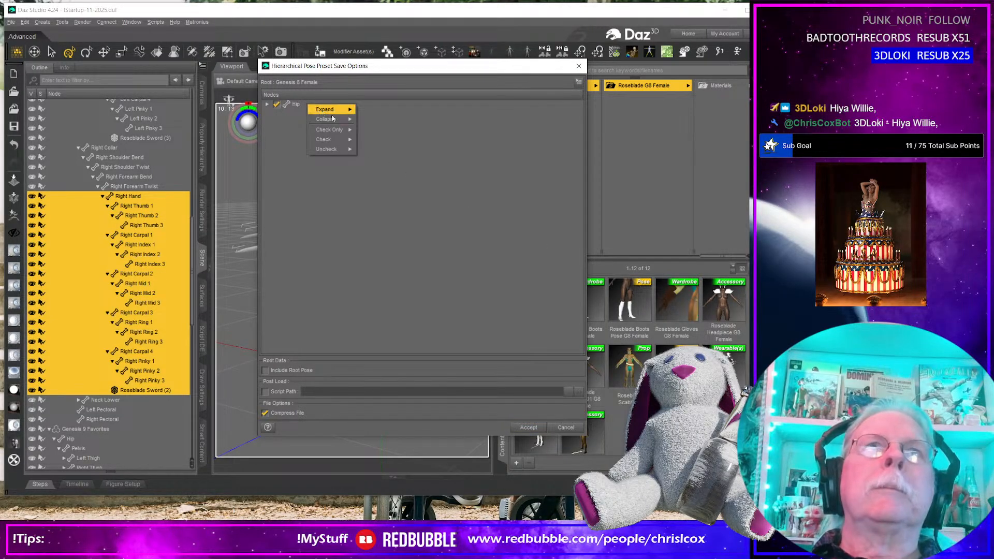
{"action": "mouse_move", "coordinate": [331, 129]}
{"action": "left_click", "coordinate": [386, 132]}
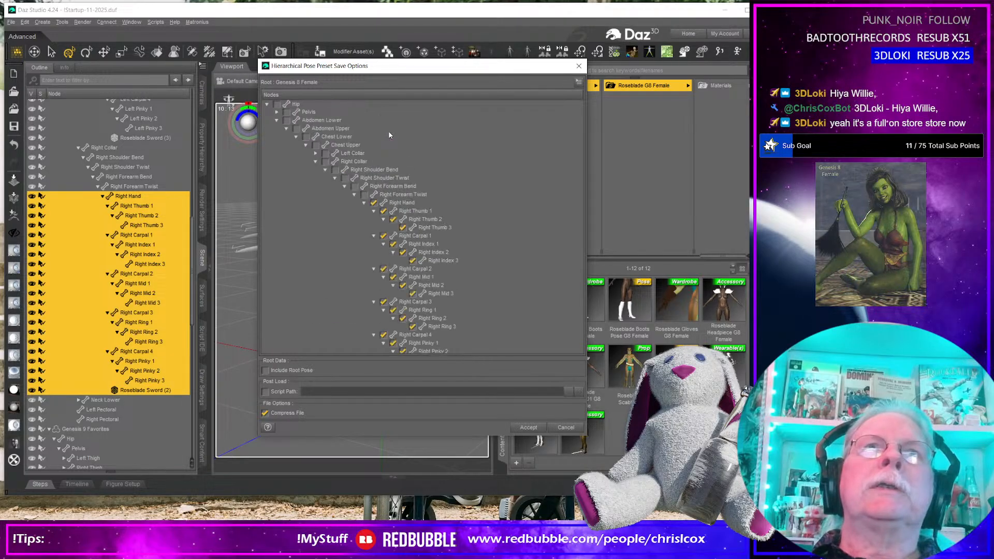
{"action": "left_click", "coordinate": [528, 427]}
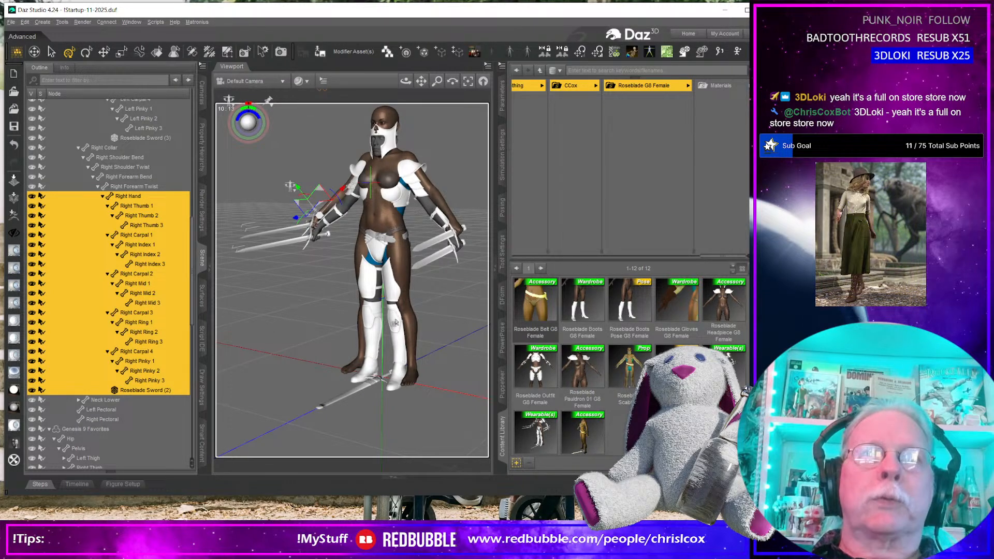
Collapse and hide the Genesis 8 Female, and select the Genesis 9 Favorites figure.
{"action": "middle_click_drag", "start_coordinate": [430, 212], "coordinate": [452, 291]}
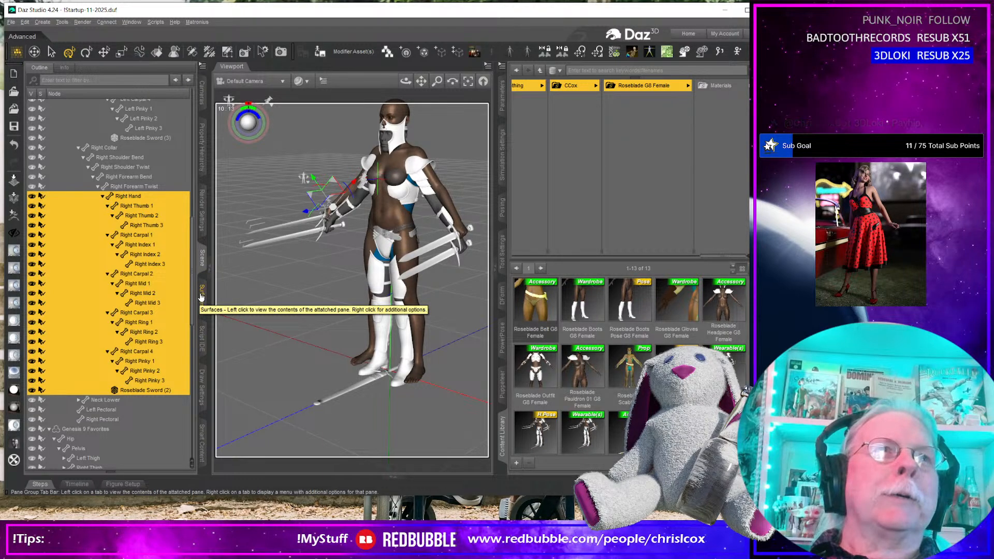
{"action": "scroll", "coordinate": [158, 278], "scroll_direction": "up", "scroll_amount": 14}
{"action": "scroll", "coordinate": [158, 277], "scroll_direction": "up", "scroll_amount": 1}
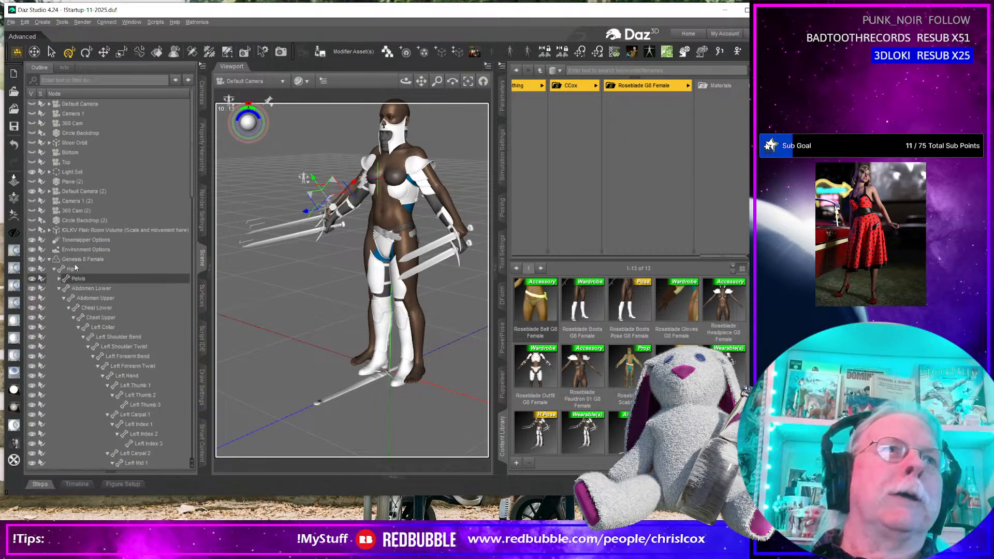
{"action": "left_click", "coordinate": [49, 259]}
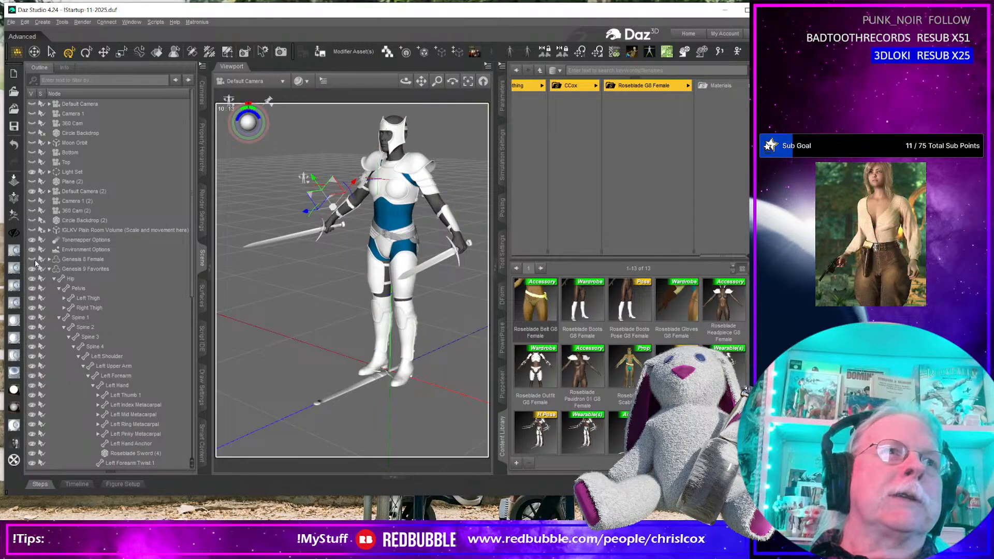
{"action": "left_click", "coordinate": [87, 270]}
Examine the Genesis 9 figure's armor, hand-held swords and the scabbard from several angles.
{"action": "mouse_move", "coordinate": [283, 313]}
{"action": "middle_mouse_down"}
{"action": "mouse_move", "coordinate": [312, 305]}
{"action": "mouse_move", "coordinate": [290, 305]}
{"action": "middle_mouse_up"}
{"action": "scroll", "coordinate": [318, 304], "scroll_direction": "up", "scroll_amount": 2}
{"action": "scroll", "coordinate": [290, 306], "scroll_direction": "down", "scroll_amount": 2}
{"action": "middle_click_drag", "start_coordinate": [352, 350], "coordinate": [406, 297]}
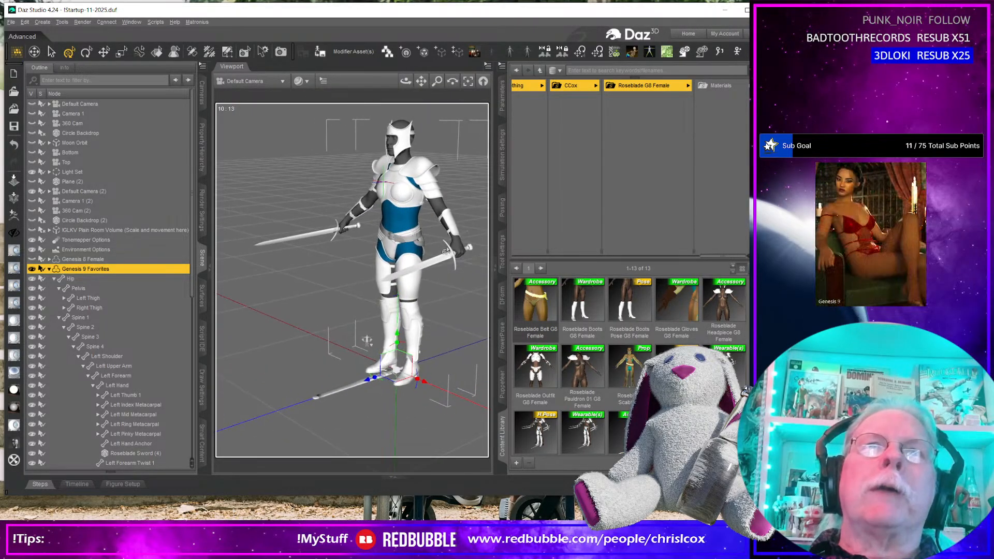
{"action": "left_click", "coordinate": [339, 391]}
{"action": "middle_click_drag", "start_coordinate": [339, 392], "coordinate": [381, 343]}
{"action": "scroll", "coordinate": [348, 364], "scroll_direction": "up", "scroll_amount": 2}
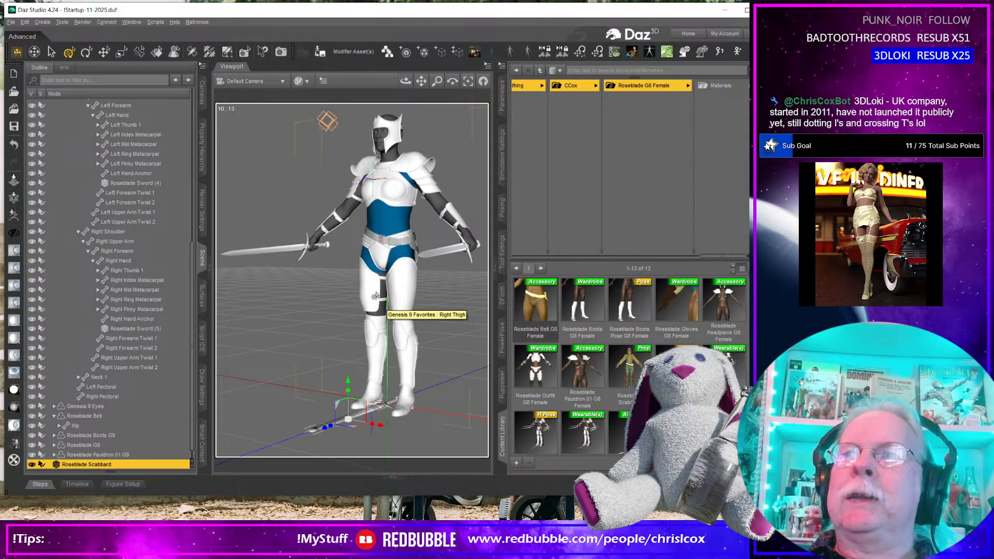
{"action": "middle_click_drag", "start_coordinate": [367, 271], "coordinate": [344, 291]}
{"action": "middle_click_drag", "start_coordinate": [428, 263], "coordinate": [424, 266]}
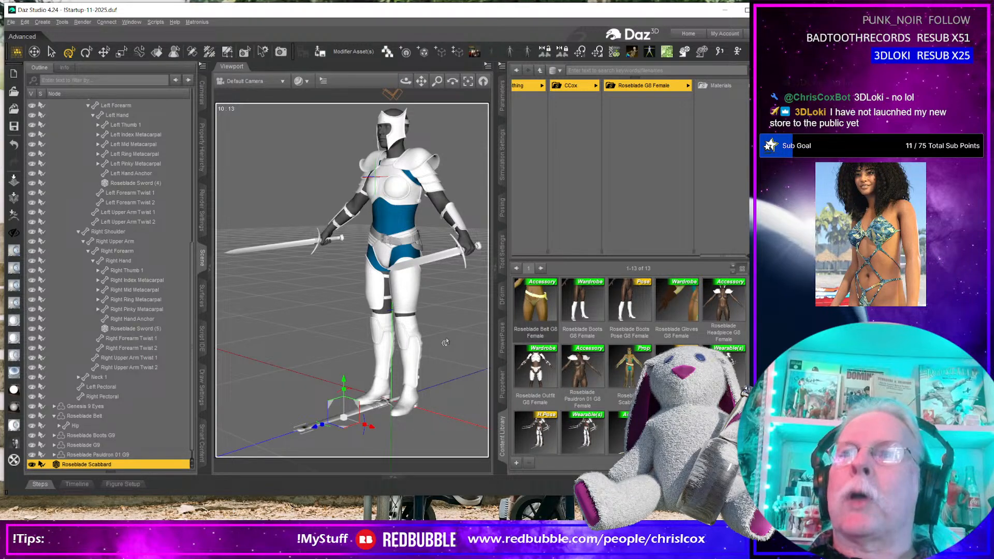
{"action": "left_click", "coordinate": [293, 248]}
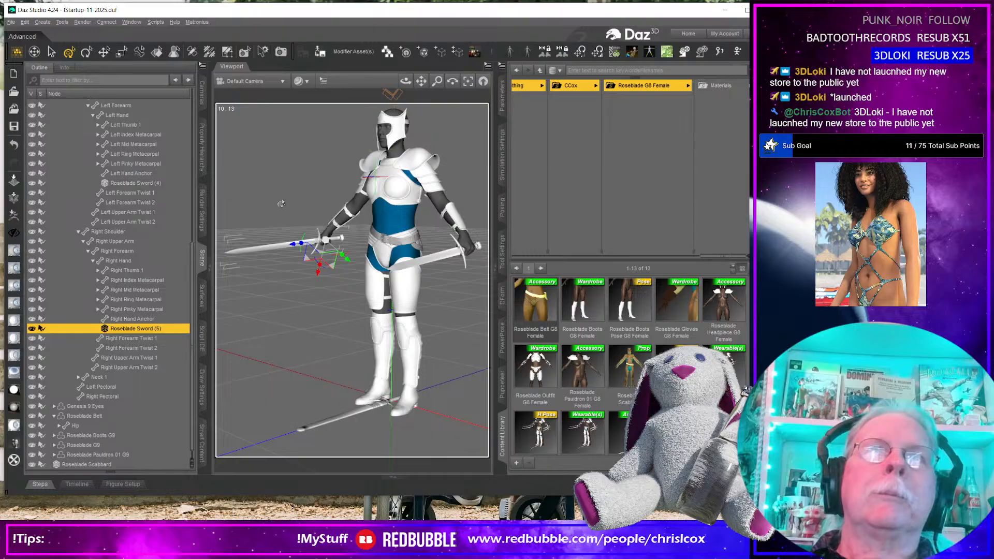
Start a wearable preset for the Genesis 9 figure in the Genesis 9 > Clothing > CCox > Roseblade G9 folder.
{"action": "scroll", "coordinate": [121, 280], "scroll_direction": "up", "scroll_amount": 4}
{"action": "scroll", "coordinate": [124, 268], "scroll_direction": "up", "scroll_amount": 1}
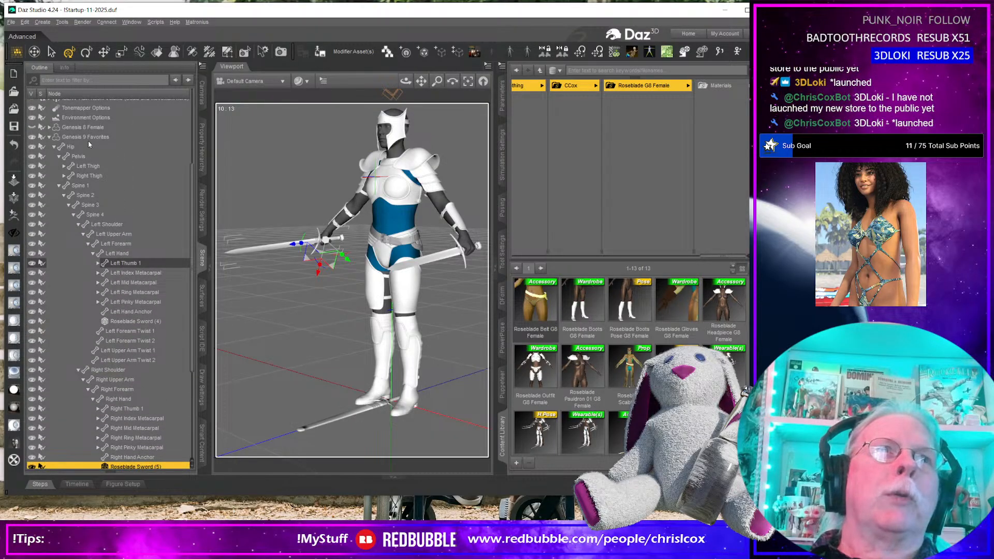
{"action": "left_click", "coordinate": [384, 358]}
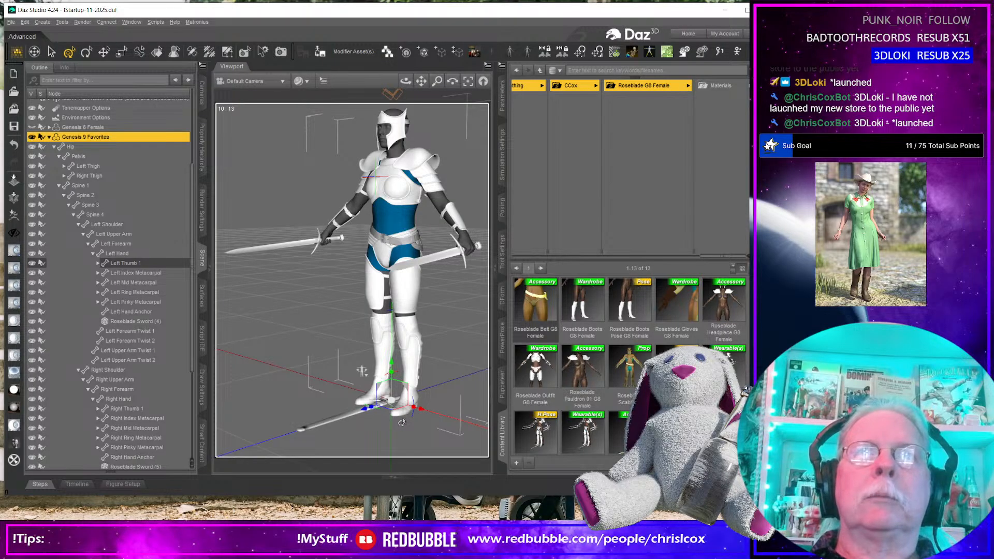
{"action": "left_click", "coordinate": [516, 462]}
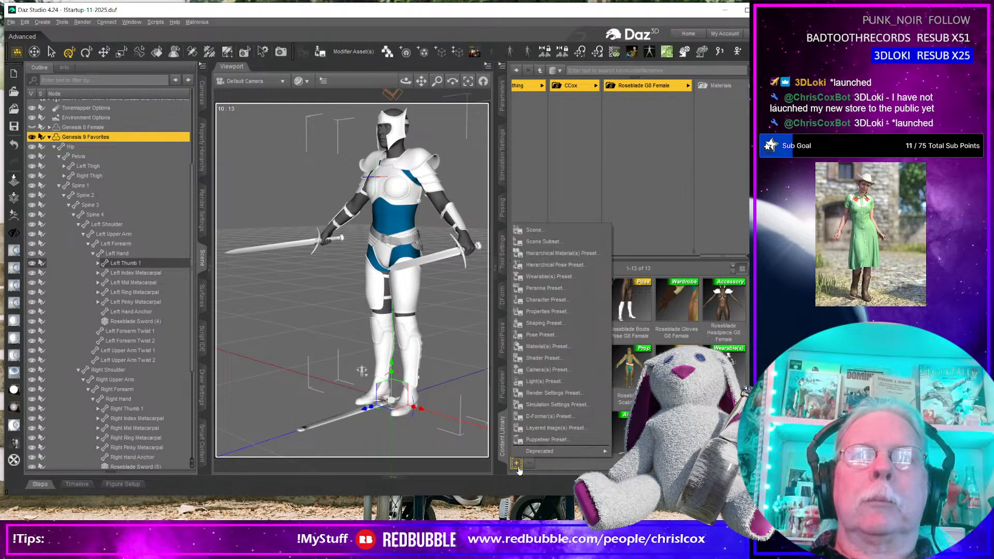
{"action": "left_click", "coordinate": [551, 277]}
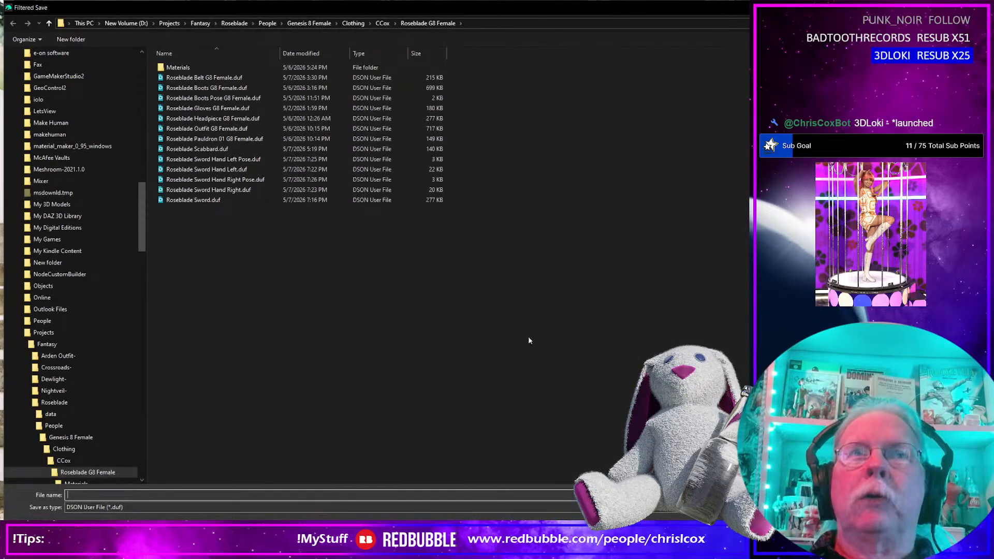
{"action": "scroll", "coordinate": [108, 454], "scroll_direction": "down", "scroll_amount": 5}
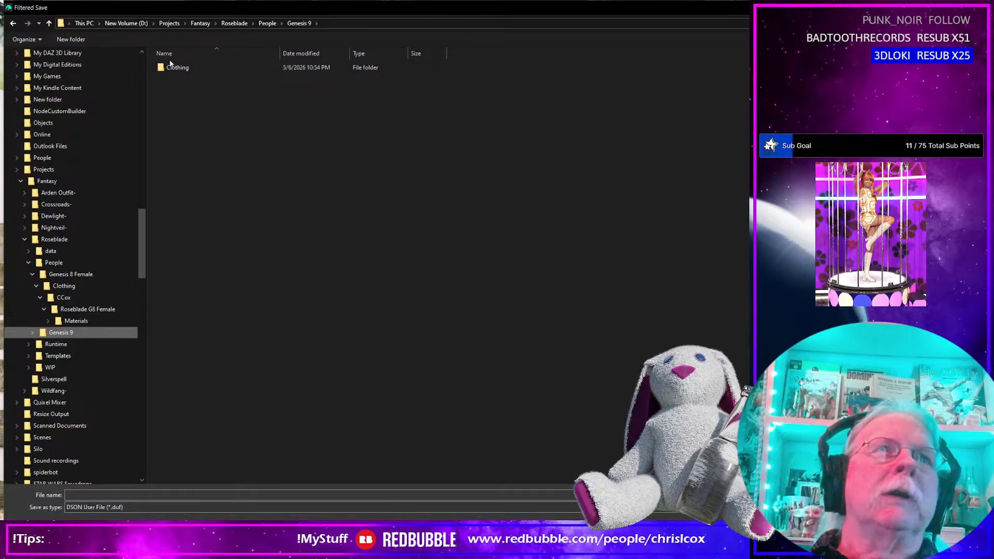
{"action": "double_click", "coordinate": [173, 67]}
{"action": "double_click", "coordinate": [176, 67]}
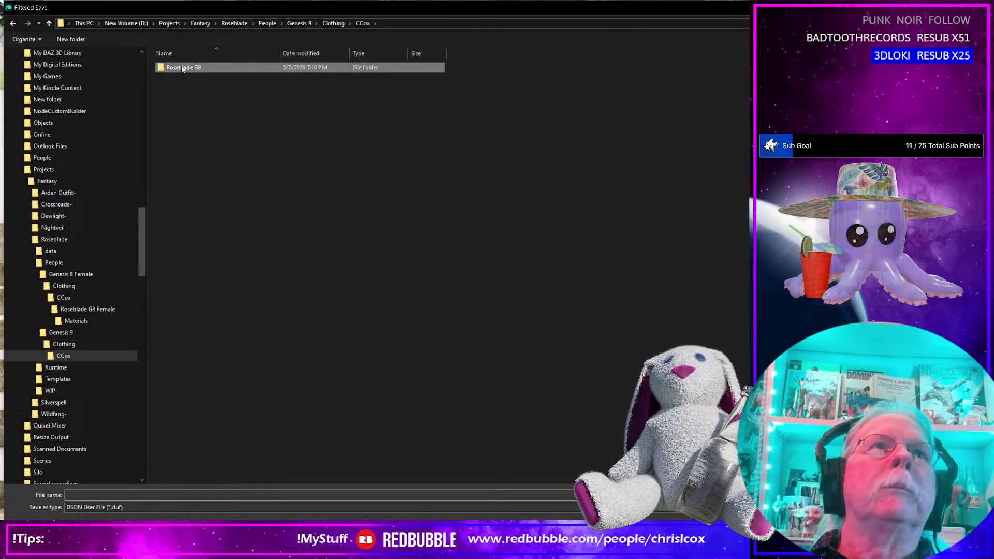
{"action": "double_click", "coordinate": [176, 67]}
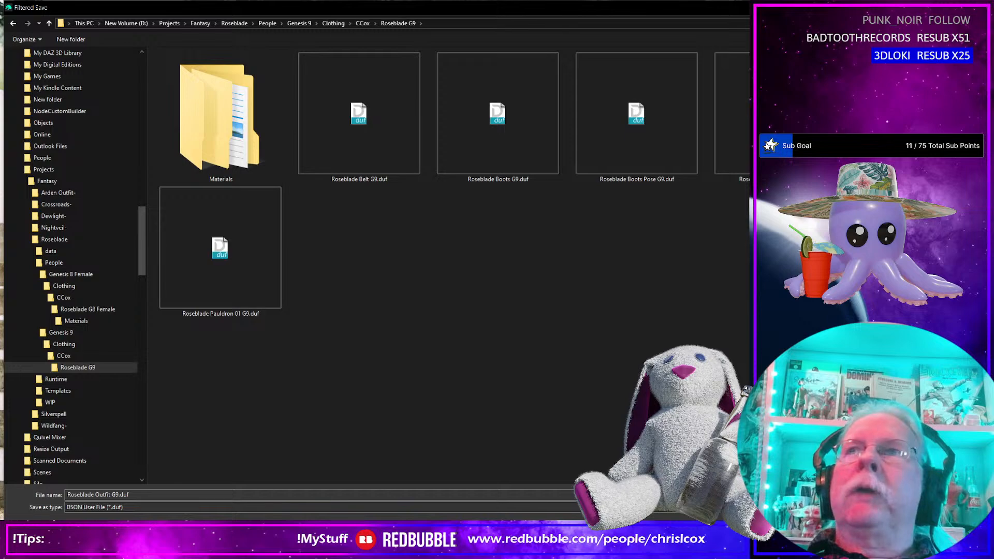
Name the wearable preset file Roseblade Sword Hand Right G9 and accept the file name.
{"action": "left_click", "coordinate": [105, 495]}
{"action": "double_click", "coordinate": [105, 494]}
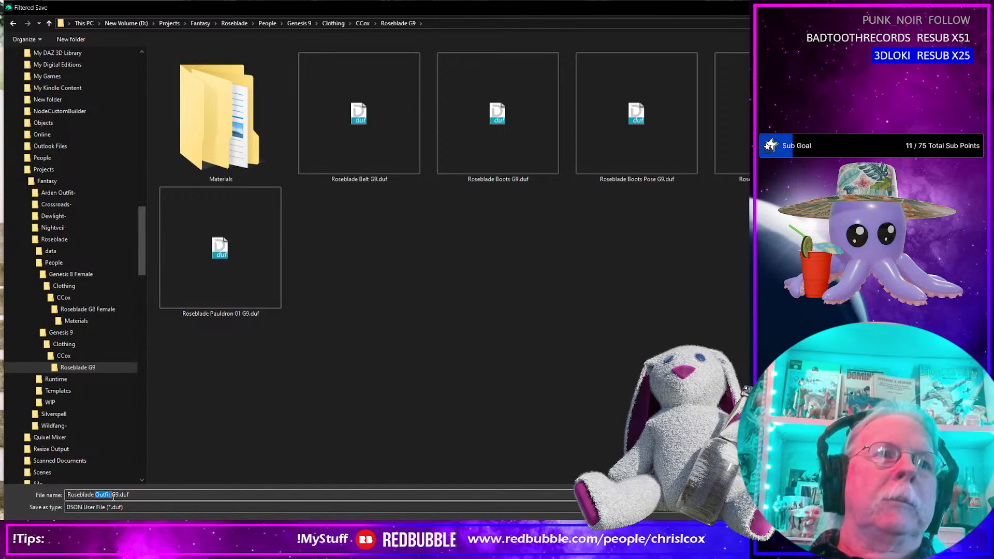
{"action": "type", "text": "Sword"}
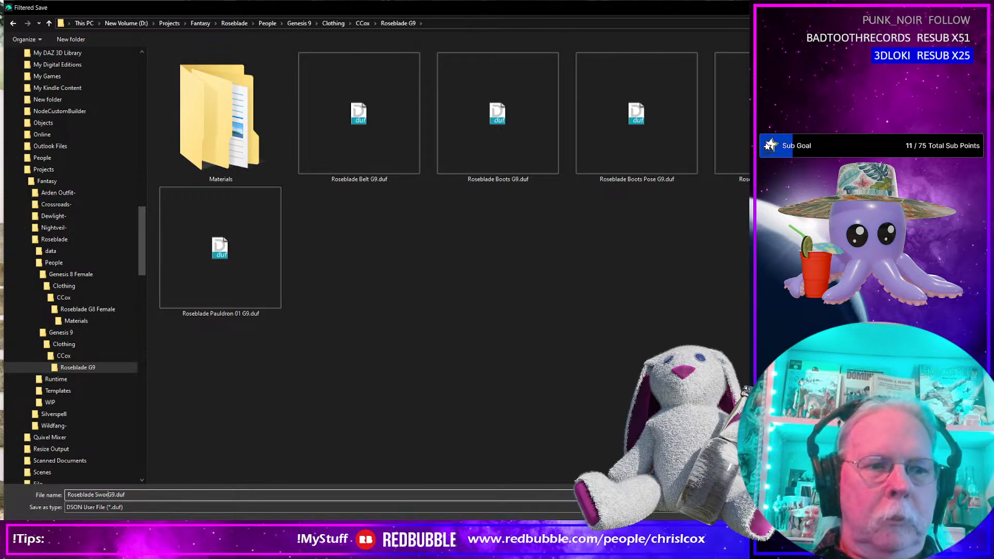
{"action": "type", "text": " Hand "}
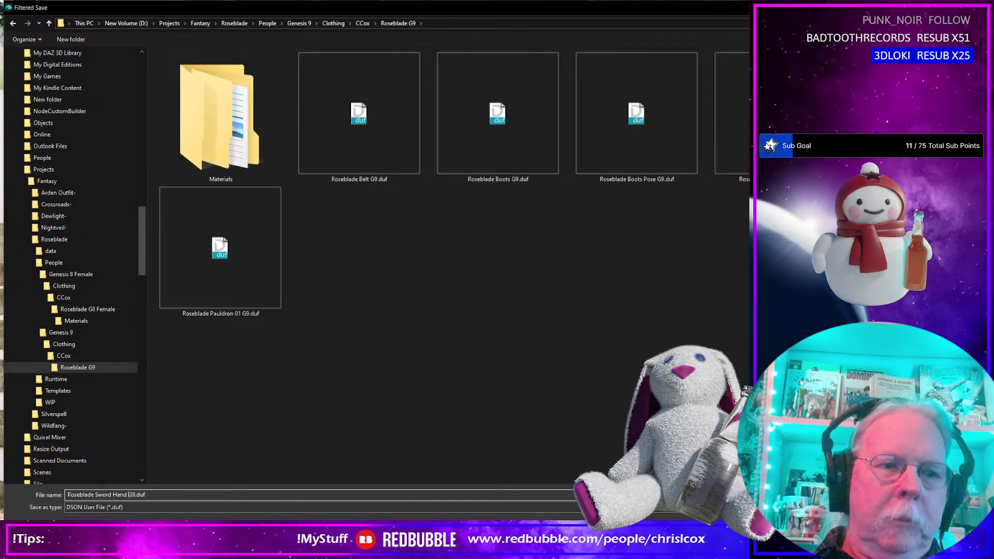
{"action": "type", "text": "Right"}
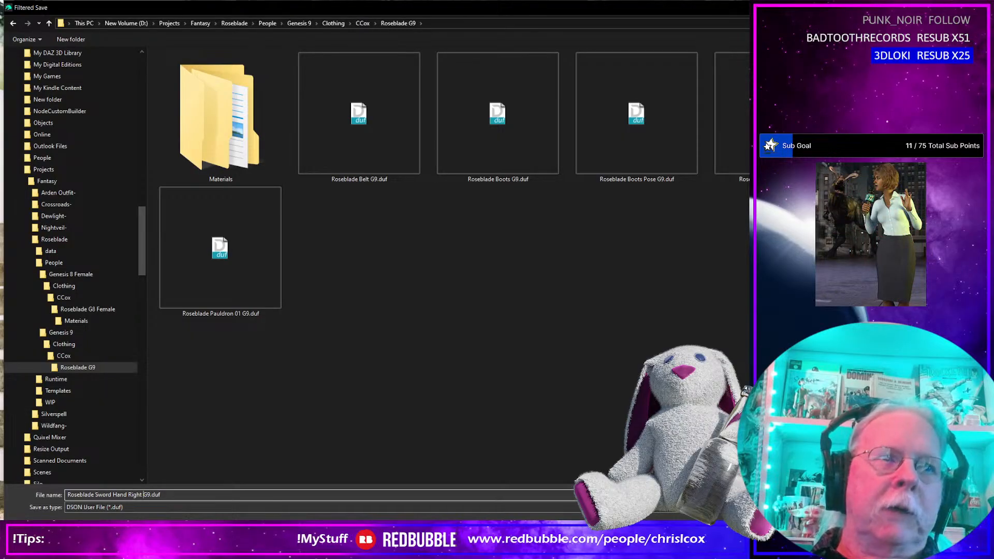
{"action": "key", "text": "ctrl+a"}
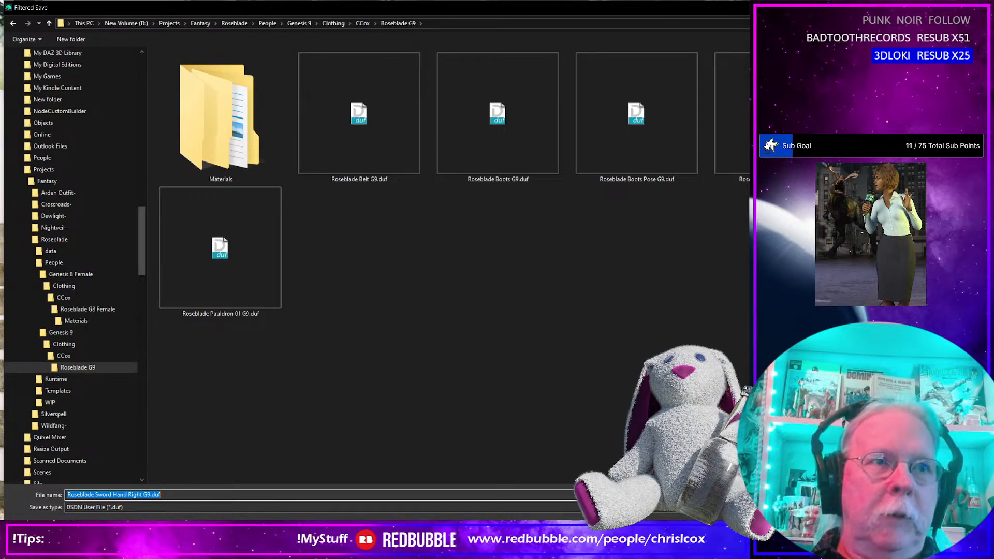
{"action": "key", "text": "Return"}
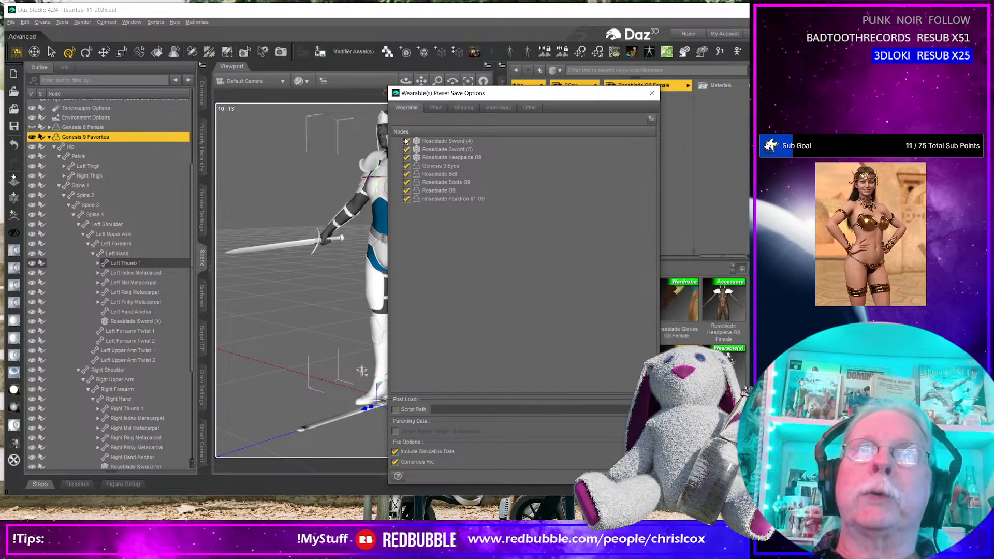
Exclude every wearable node from the preset except Roseblade Sword (5).
{"action": "left_click", "coordinate": [406, 167]}
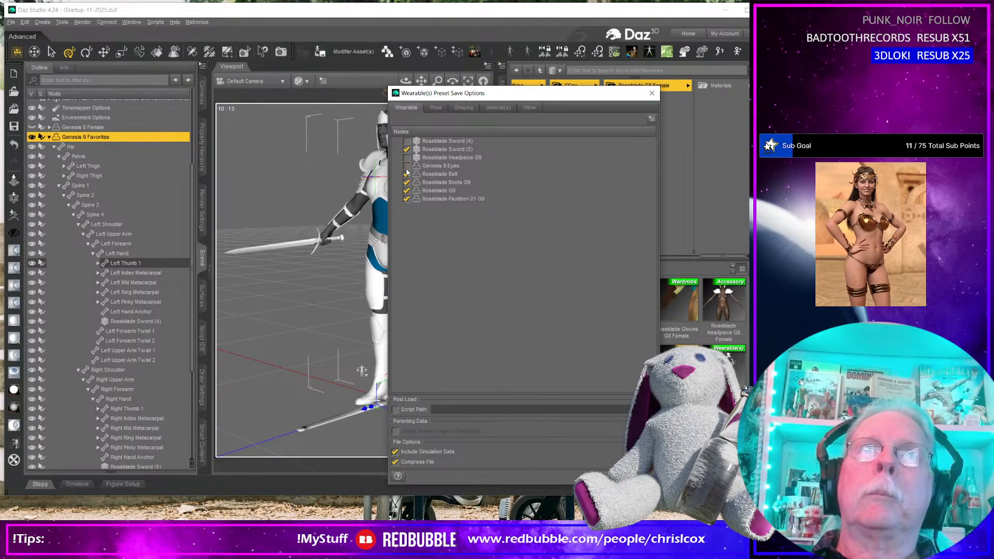
{"action": "left_click", "coordinate": [406, 174]}
{"action": "left_click", "coordinate": [406, 183]}
{"action": "left_click", "coordinate": [406, 191]}
{"action": "left_click", "coordinate": [407, 199]}
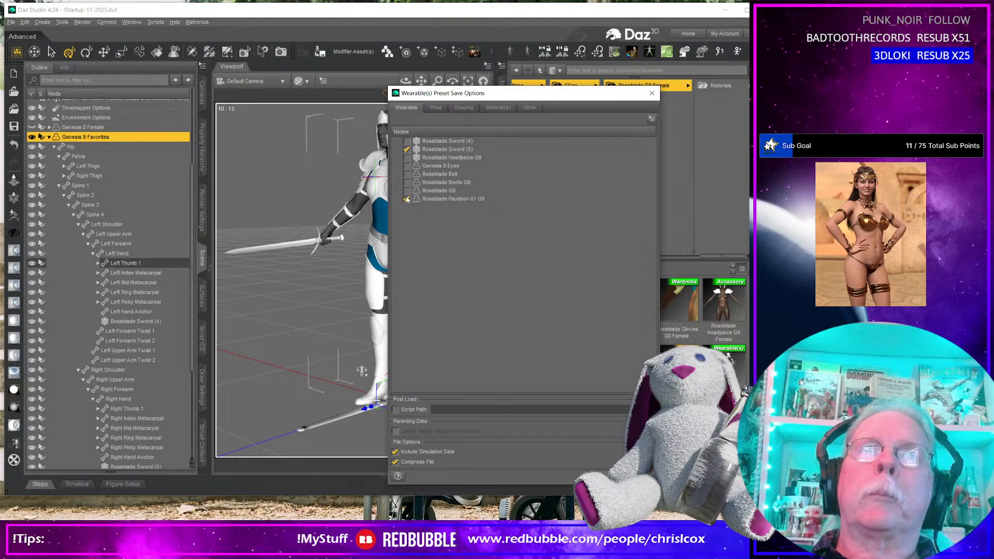
Include pose settings for only the Genesis 9 Right Hand in the wearable preset and save it.
{"action": "left_click", "coordinate": [436, 108]}
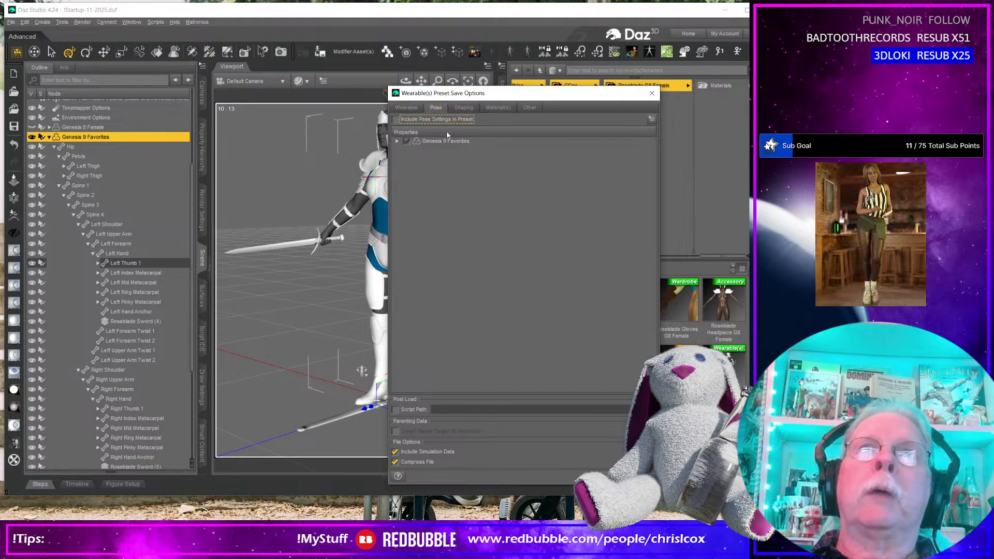
{"action": "left_click", "coordinate": [397, 140]}
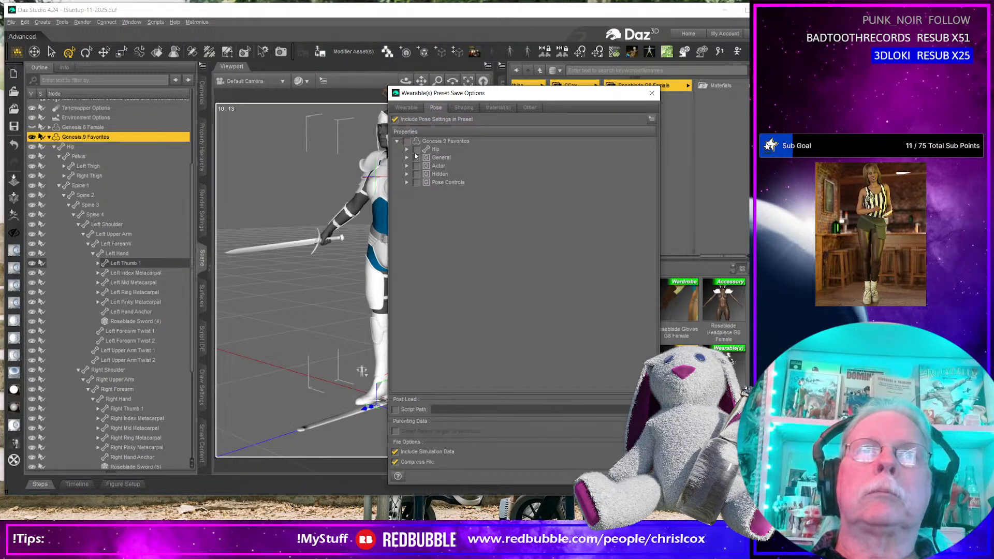
{"action": "left_click", "coordinate": [407, 150]}
{"action": "left_click", "coordinate": [416, 158]}
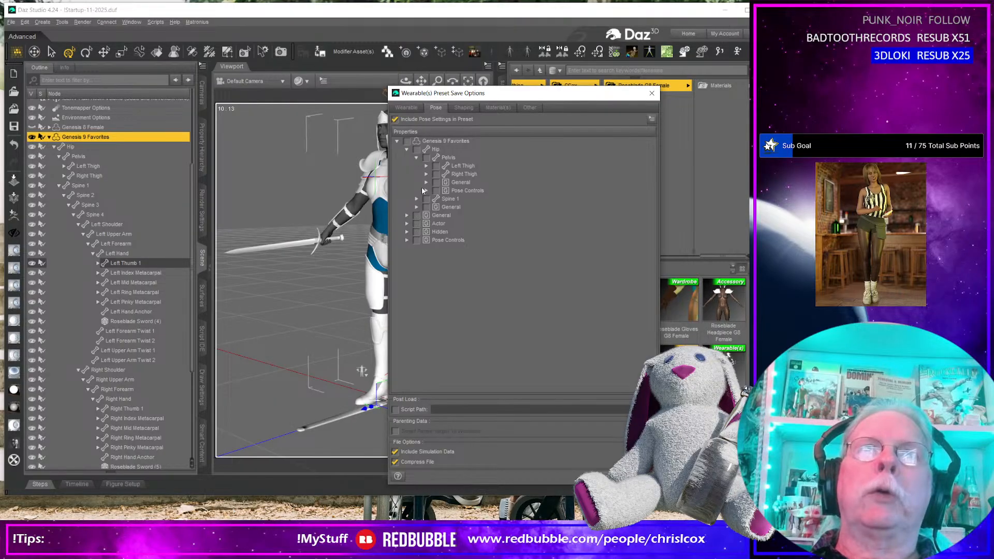
{"action": "left_click", "coordinate": [416, 199]}
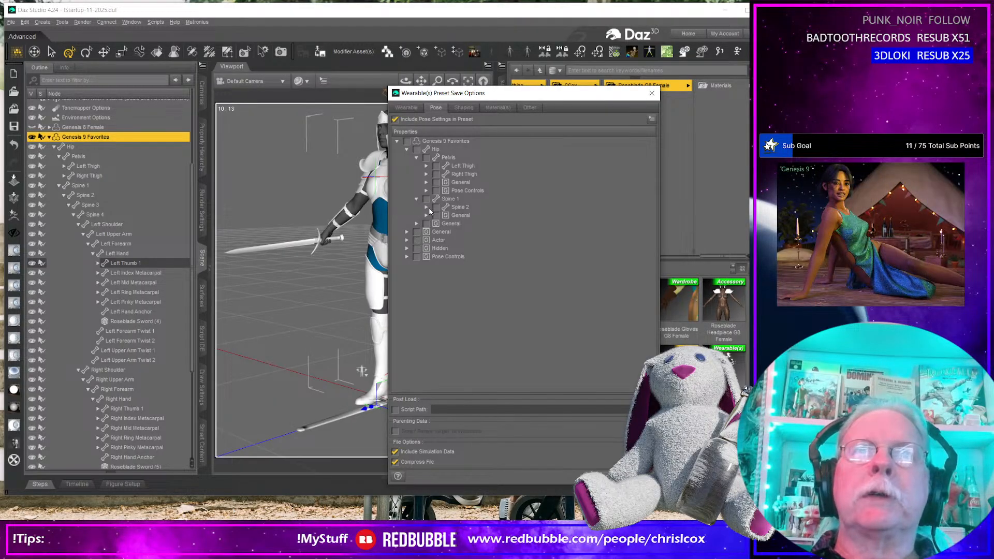
{"action": "left_click", "coordinate": [426, 207]}
{"action": "left_click", "coordinate": [435, 216]}
{"action": "left_click", "coordinate": [446, 224]}
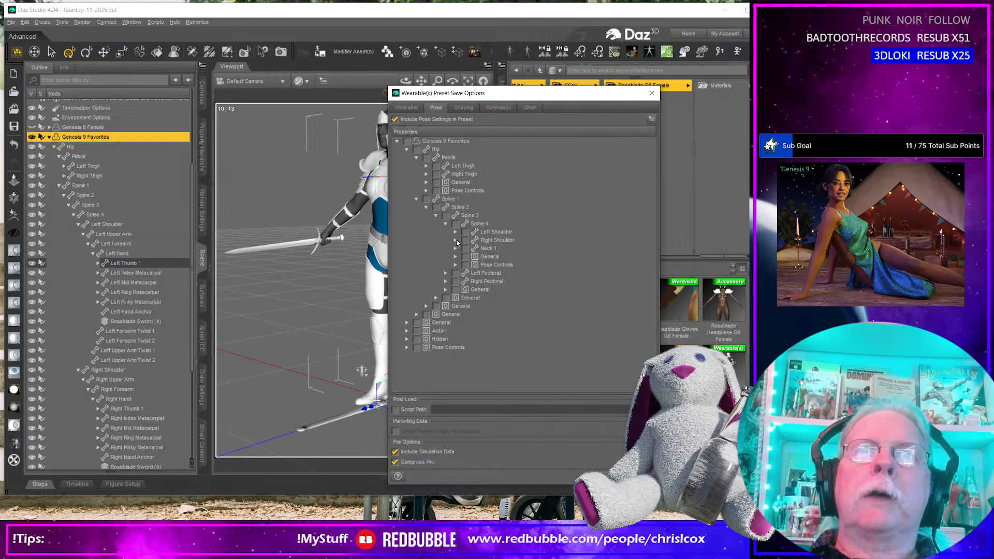
{"action": "left_click", "coordinate": [455, 240]}
{"action": "left_click", "coordinate": [465, 249]}
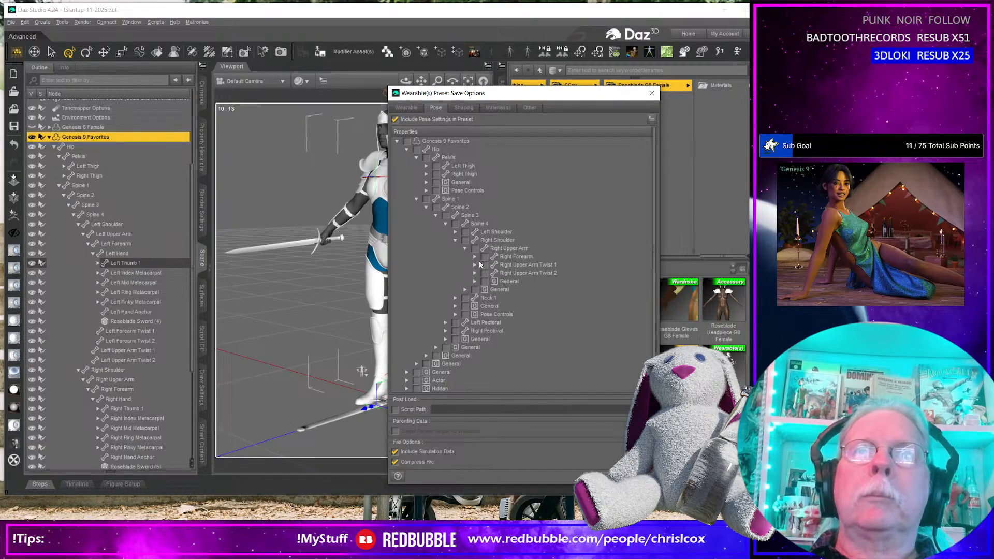
{"action": "left_click", "coordinate": [475, 257]}
{"action": "left_click", "coordinate": [493, 265]}
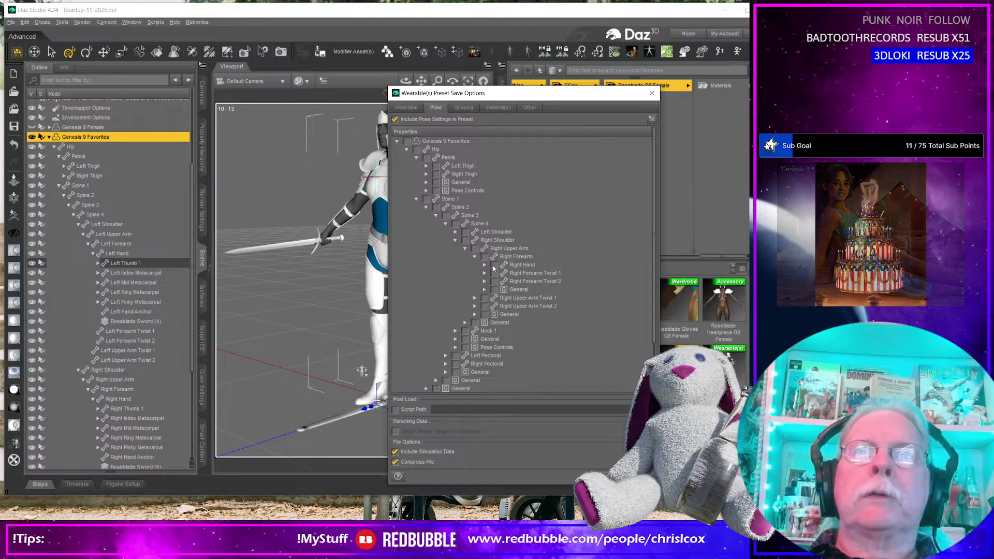
{"action": "left_click", "coordinate": [601, 476]}
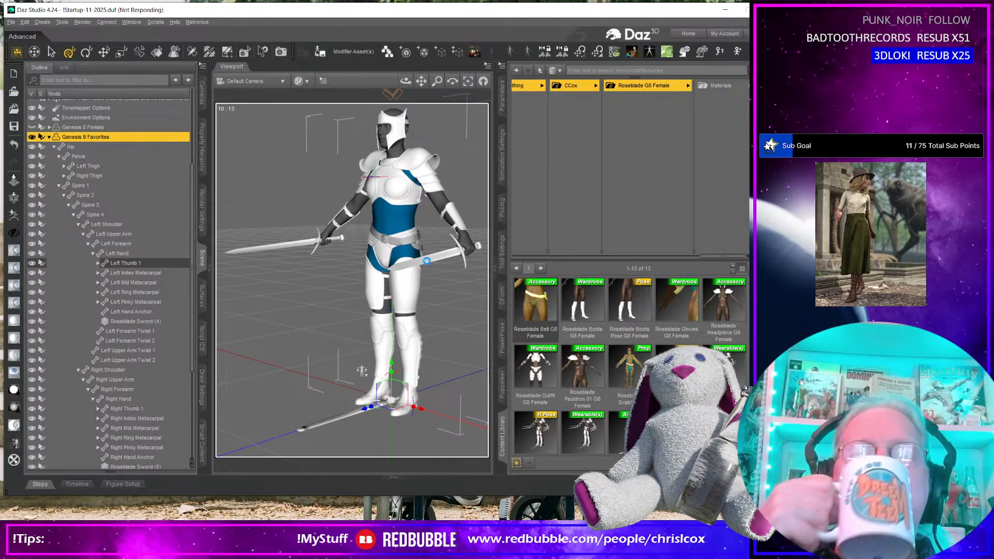
Select the whole Genesis 9 Favorites figure and start another wearable preset for it.
{"action": "left_click", "coordinate": [426, 261]}
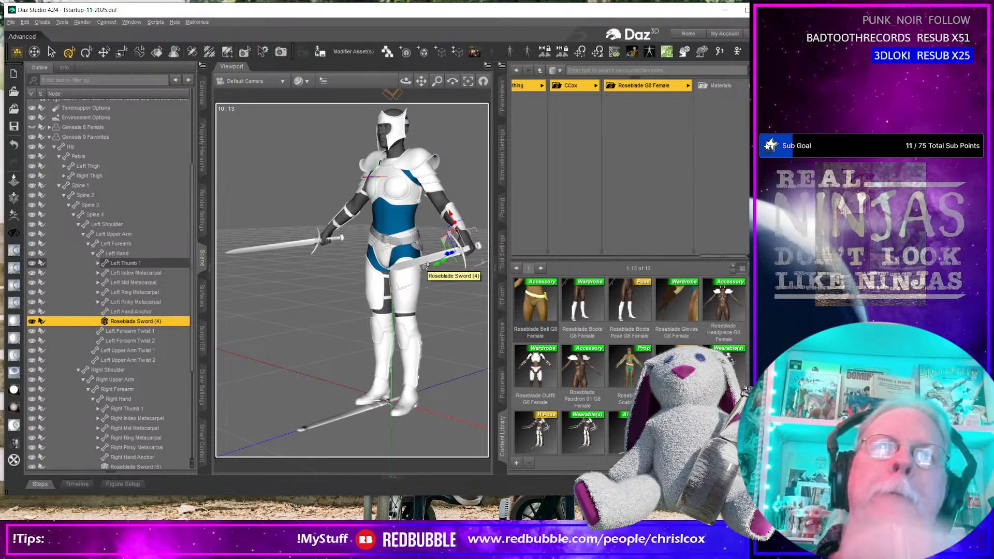
{"action": "left_click", "coordinate": [434, 294]}
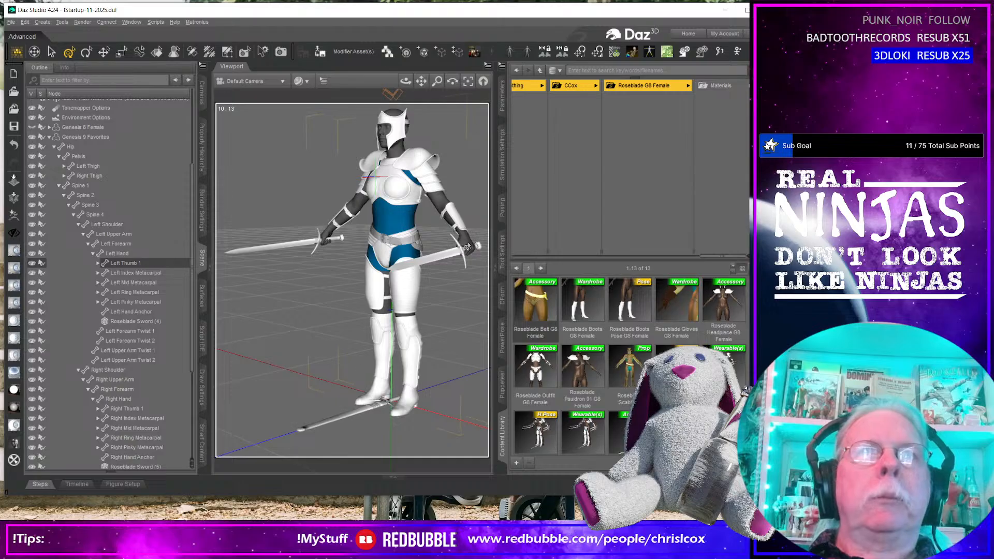
{"action": "left_click", "coordinate": [466, 248]}
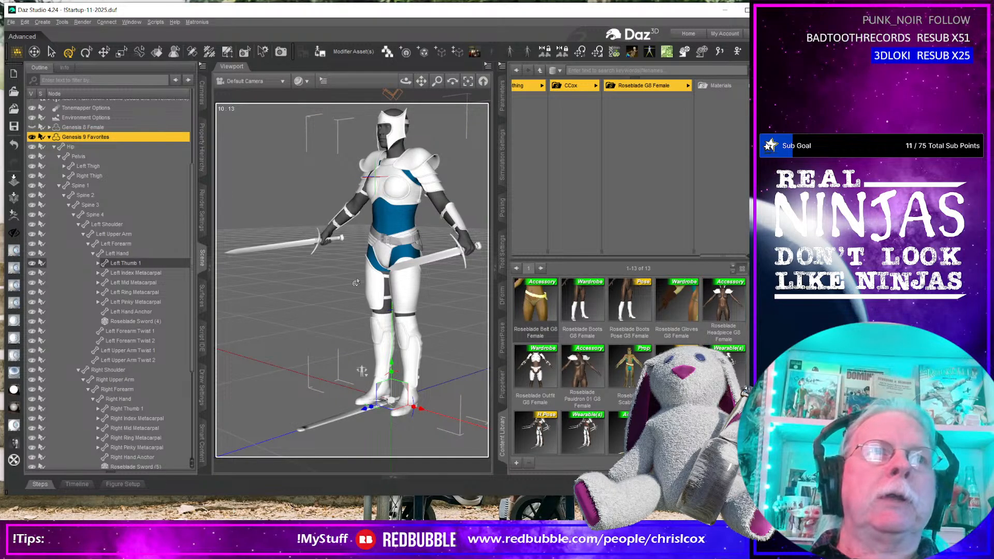
{"action": "scroll", "coordinate": [629, 362], "scroll_direction": "down", "scroll_amount": 1}
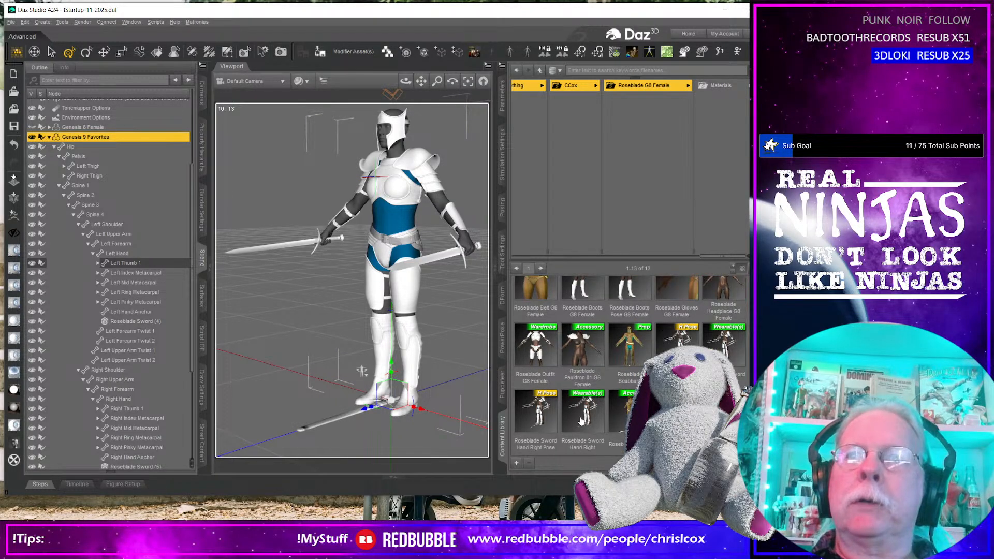
{"action": "mouse_move", "coordinate": [580, 420]}
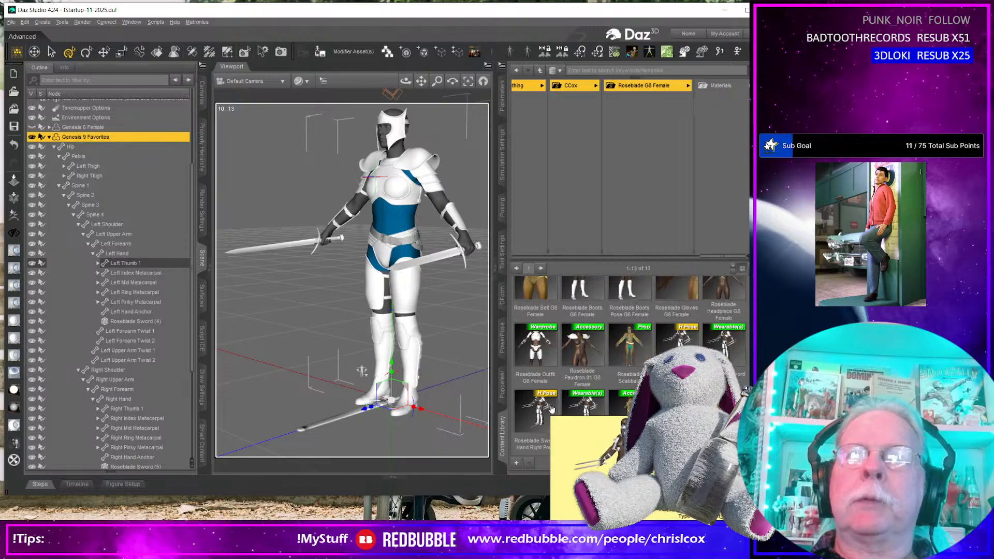
{"action": "left_click", "coordinate": [516, 462]}
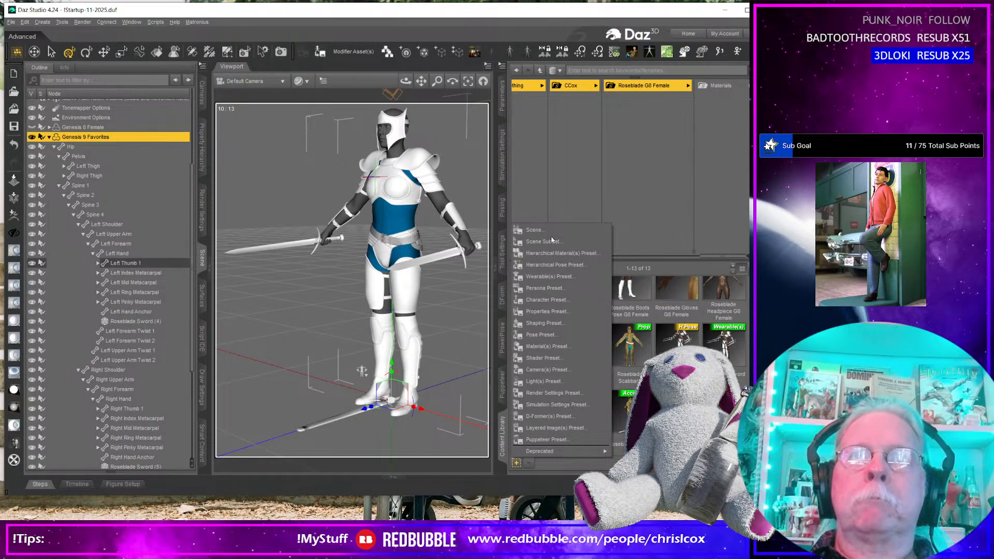
{"action": "left_click", "coordinate": [558, 276]}
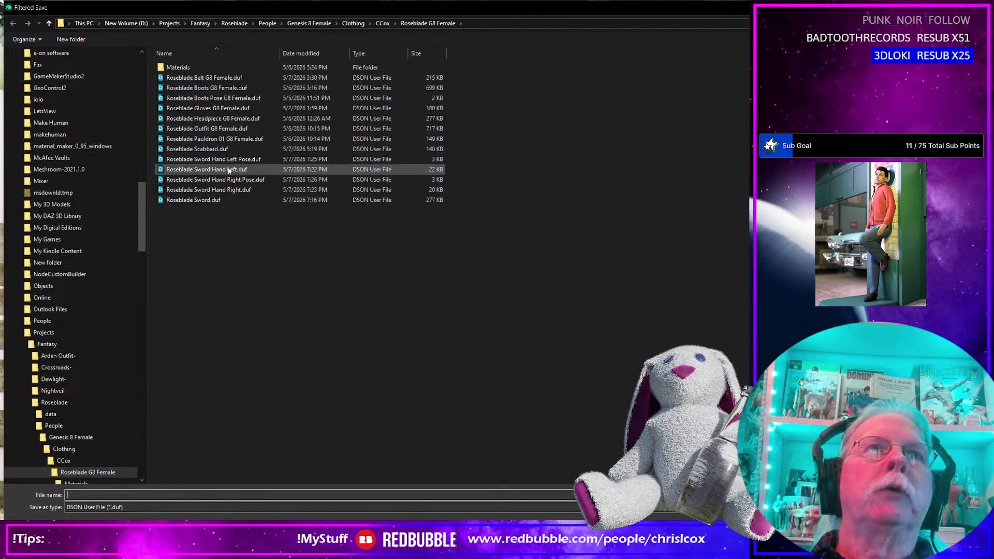
Switch the save location to the Roseblade project's People > Genesis 9 > Clothing > CCox > Roseblade G9 folder.
{"action": "left_click", "coordinate": [234, 190]}
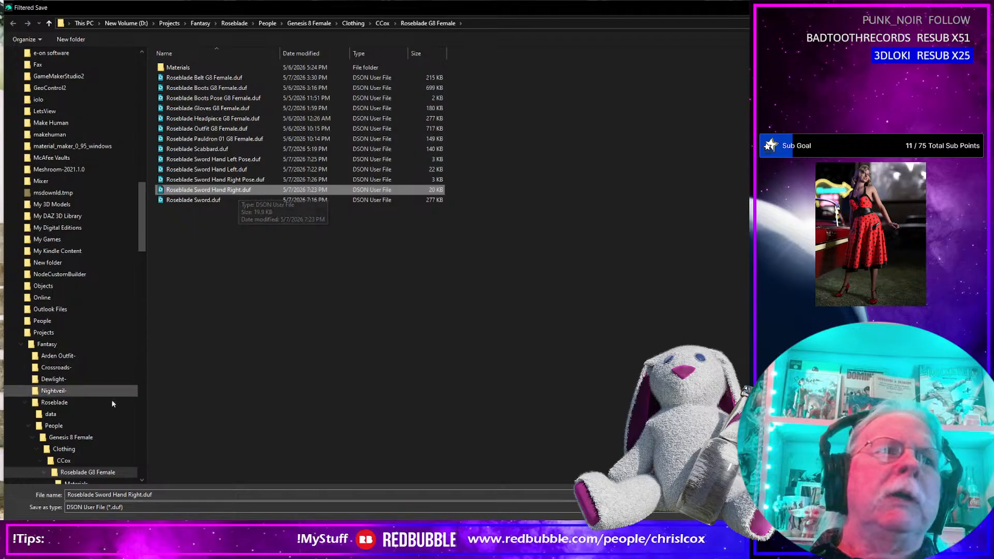
{"action": "scroll", "coordinate": [111, 410], "scroll_direction": "down", "scroll_amount": 3}
{"action": "left_click", "coordinate": [87, 380]}
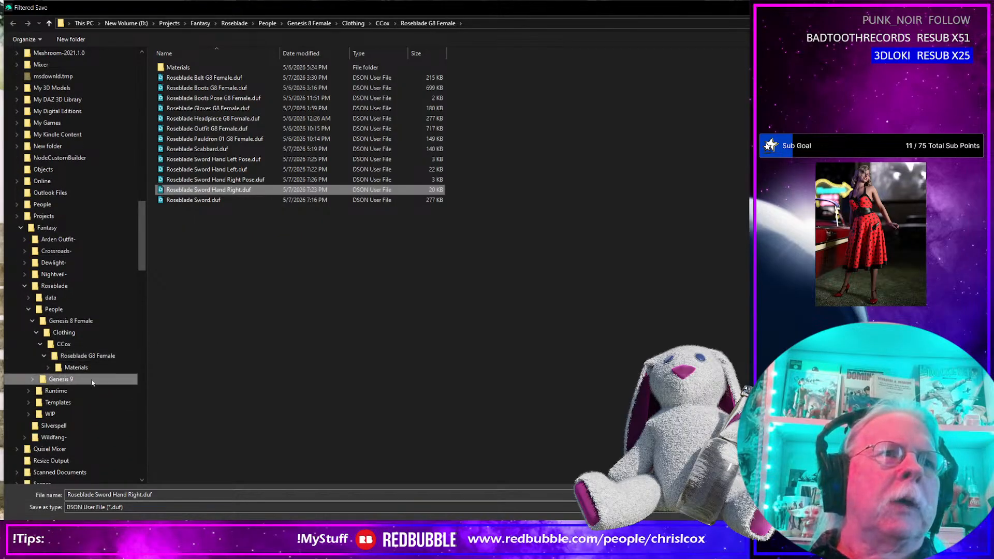
{"action": "double_click", "coordinate": [185, 68]}
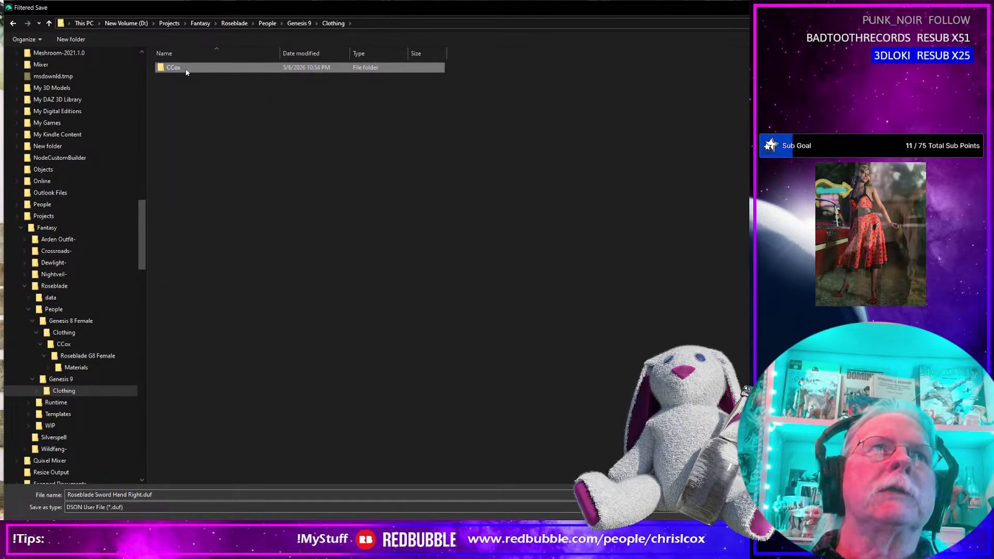
{"action": "double_click", "coordinate": [186, 68]}
{"action": "double_click", "coordinate": [186, 72]}
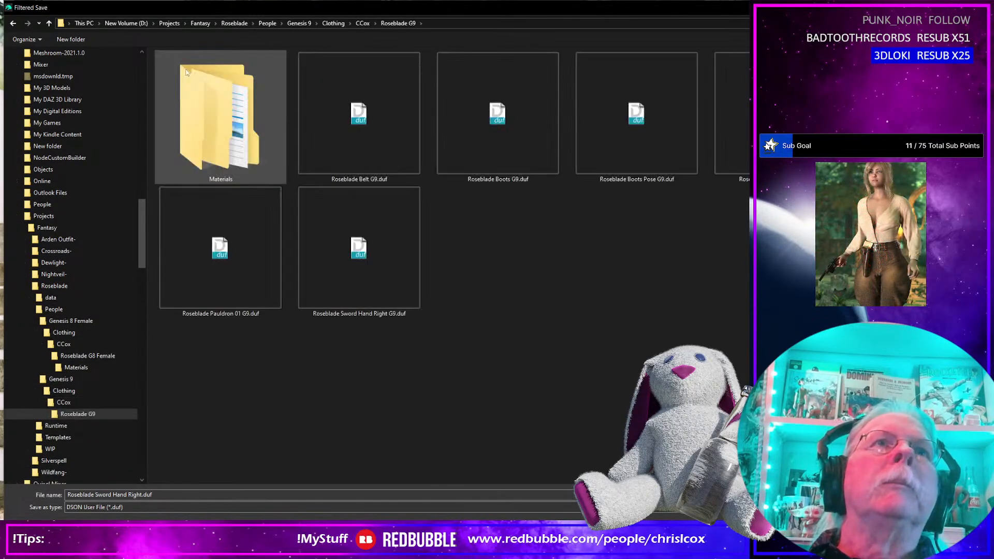
Name the wearable preset file Roseblade Sword Hand Left G9, based on the existing right-hand file name, and accept it.
{"action": "left_click", "coordinate": [379, 256]}
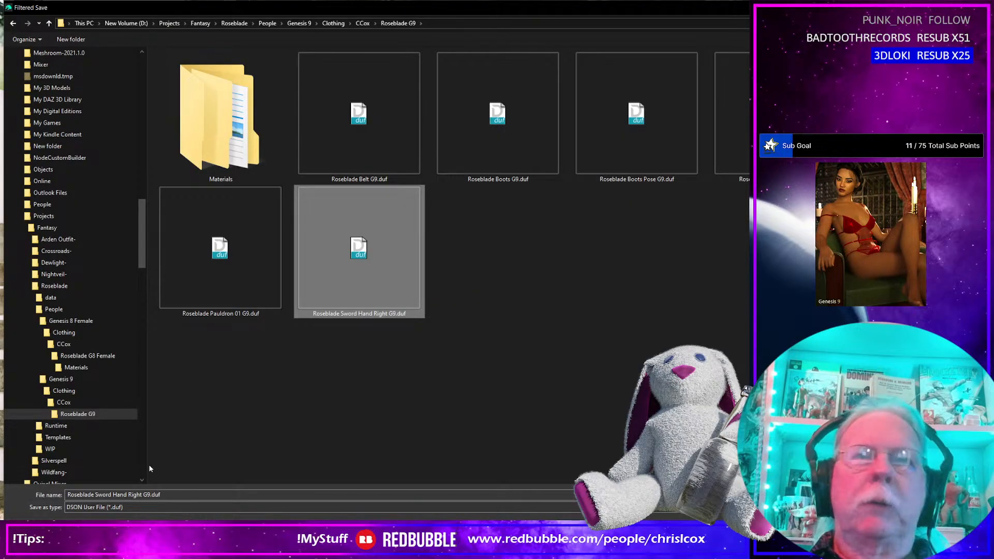
{"action": "left_click", "coordinate": [179, 493]}
{"action": "left_click", "coordinate": [179, 500]}
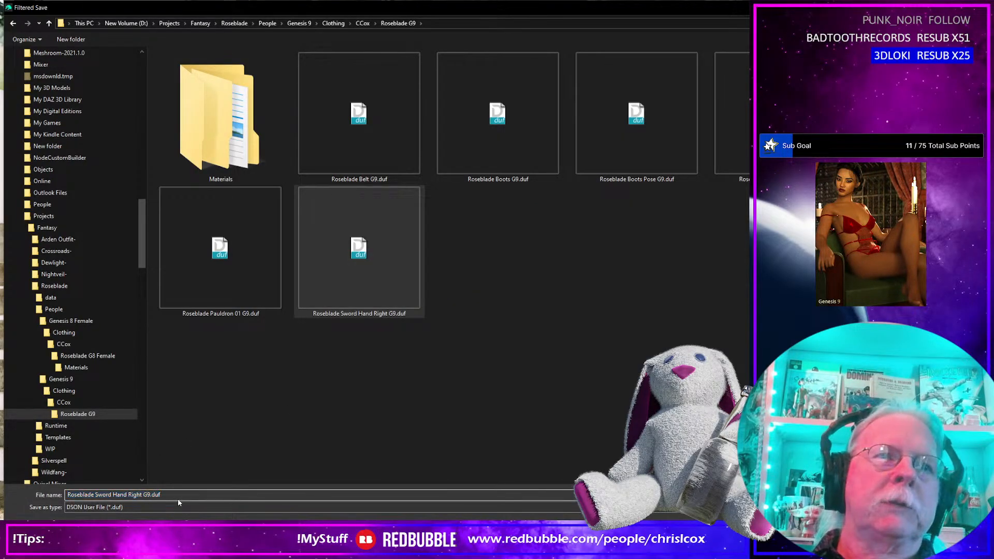
{"action": "key", "text": "ctrl+shift+Left"}
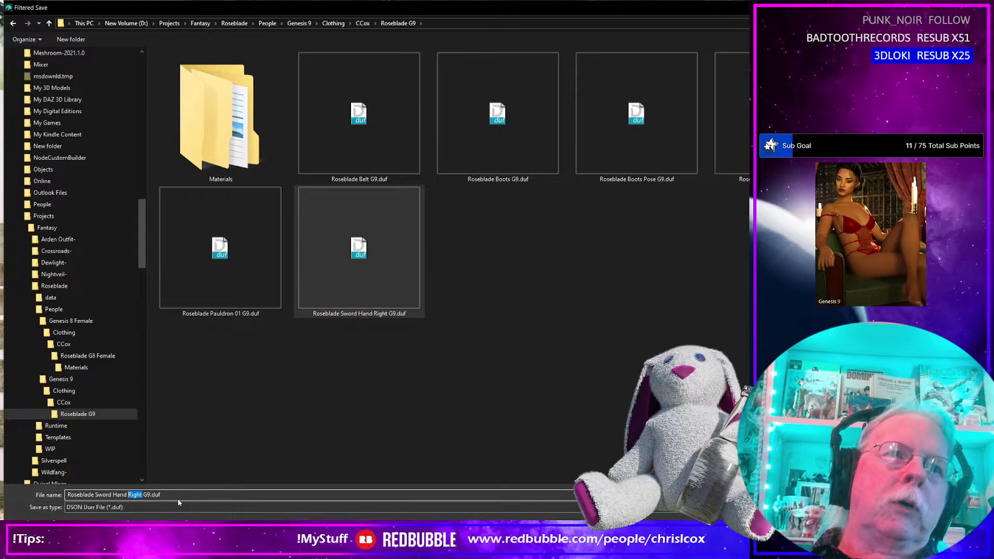
{"action": "type", "text": "Left"}
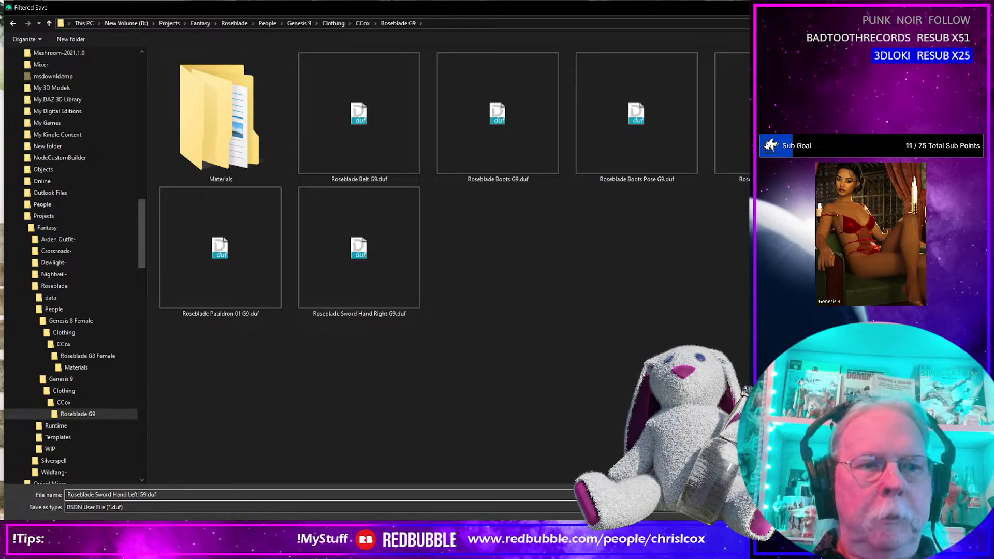
{"action": "key", "text": "Return"}
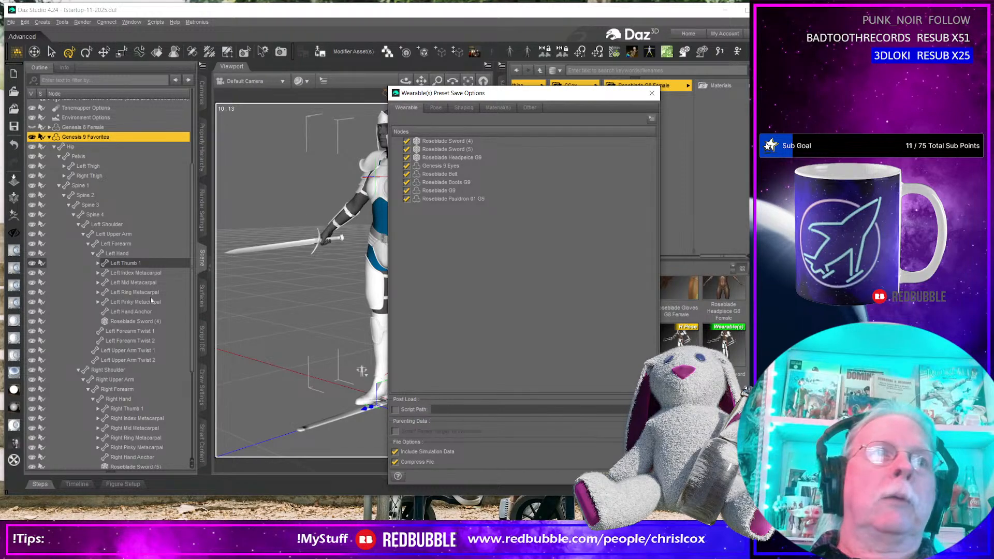
Exclude every wearable node from the preset except Roseblade Sword (4).
{"action": "left_click", "coordinate": [407, 149]}
{"action": "left_click", "coordinate": [406, 158]}
{"action": "left_click", "coordinate": [407, 166]}
{"action": "left_click", "coordinate": [407, 174]}
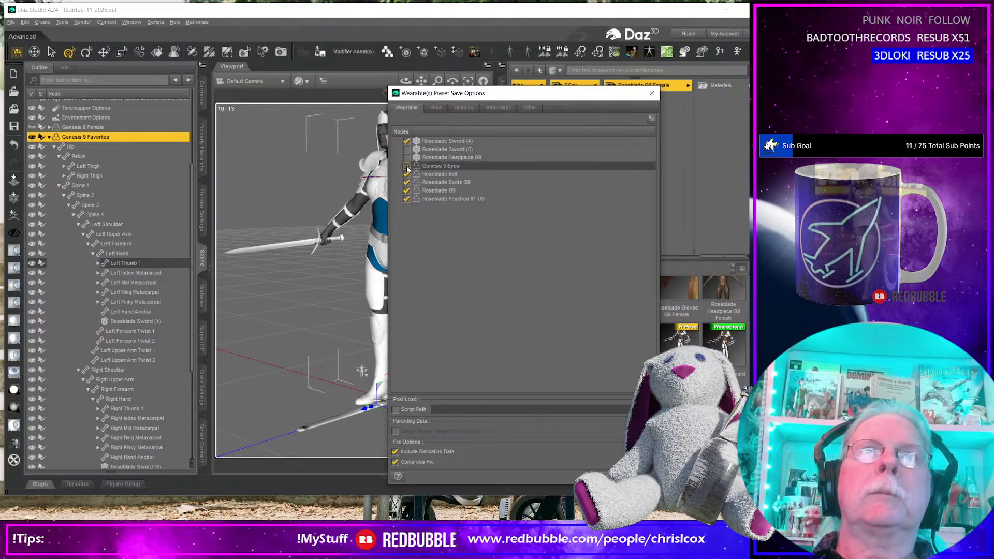
{"action": "left_click", "coordinate": [407, 183]}
{"action": "left_click", "coordinate": [407, 190]}
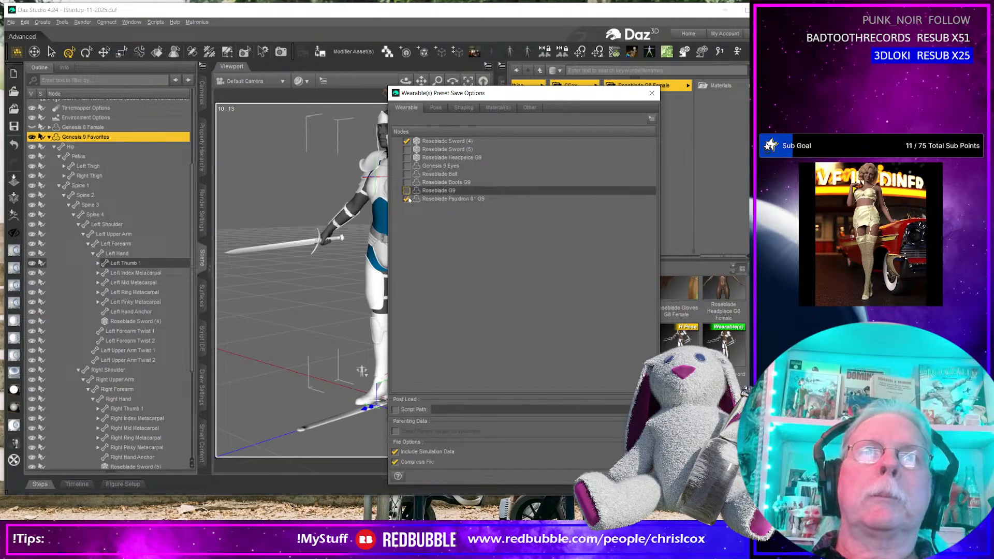
Turn on pose settings for the wearable preset and clear all Genesis 9 Favorites pose properties.
{"action": "left_click", "coordinate": [436, 108]}
{"action": "left_click", "coordinate": [393, 120]}
{"action": "left_click", "coordinate": [406, 141]}
Include only the Left Hand under Left Forearm in the preset's pose settings and save the wearable preset.
{"action": "left_click", "coordinate": [397, 142]}
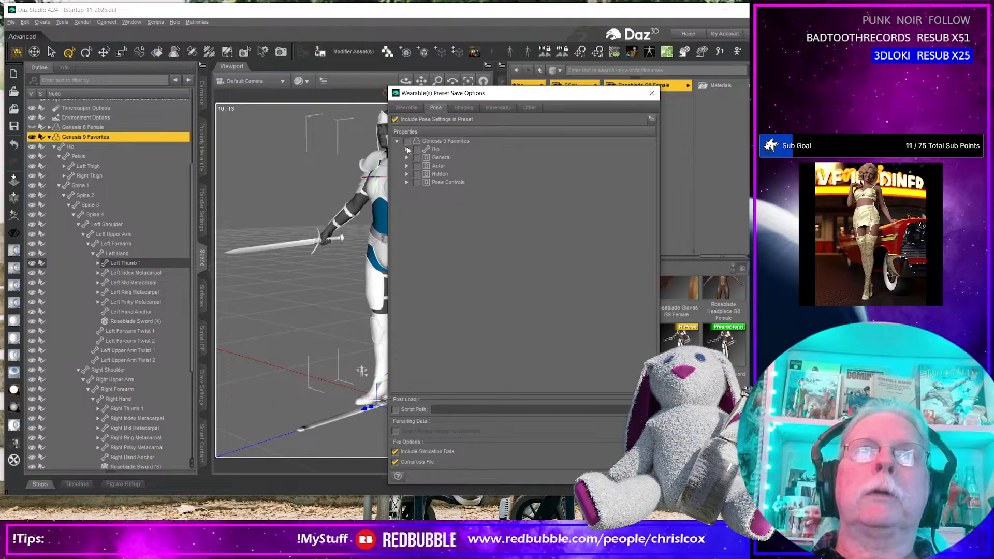
{"action": "left_click", "coordinate": [407, 150]}
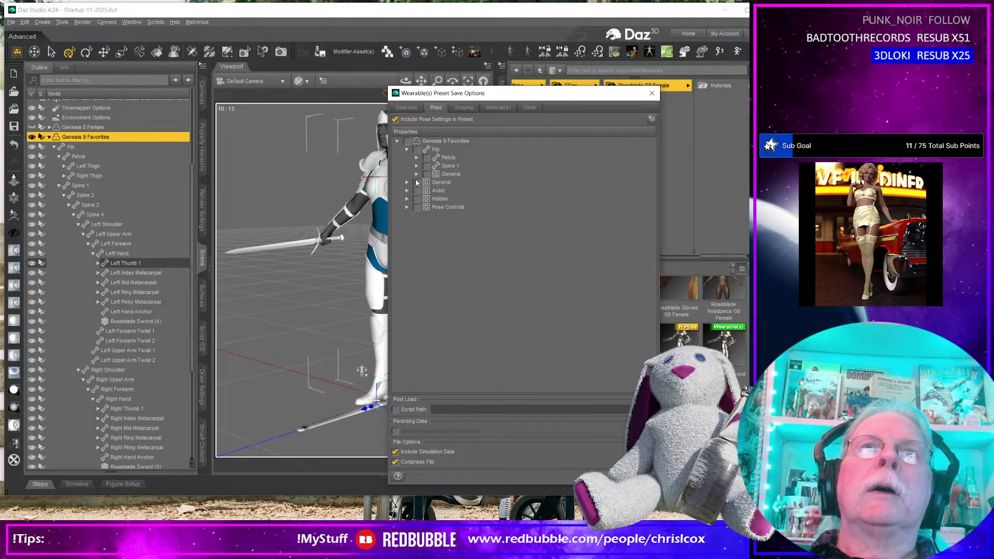
{"action": "left_click", "coordinate": [416, 166]}
{"action": "left_click", "coordinate": [426, 174]}
{"action": "left_click", "coordinate": [435, 182]}
{"action": "left_click", "coordinate": [446, 191]}
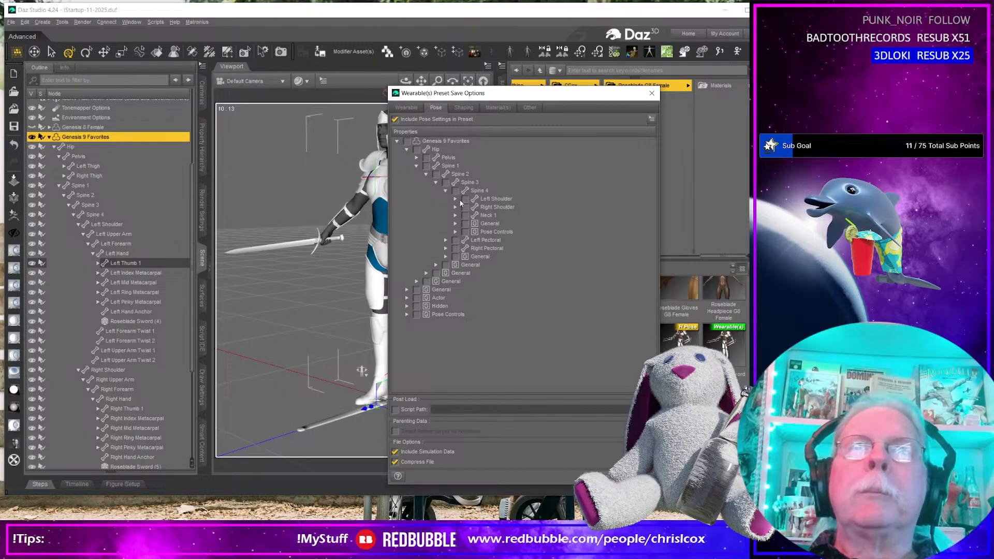
{"action": "left_click", "coordinate": [455, 199]}
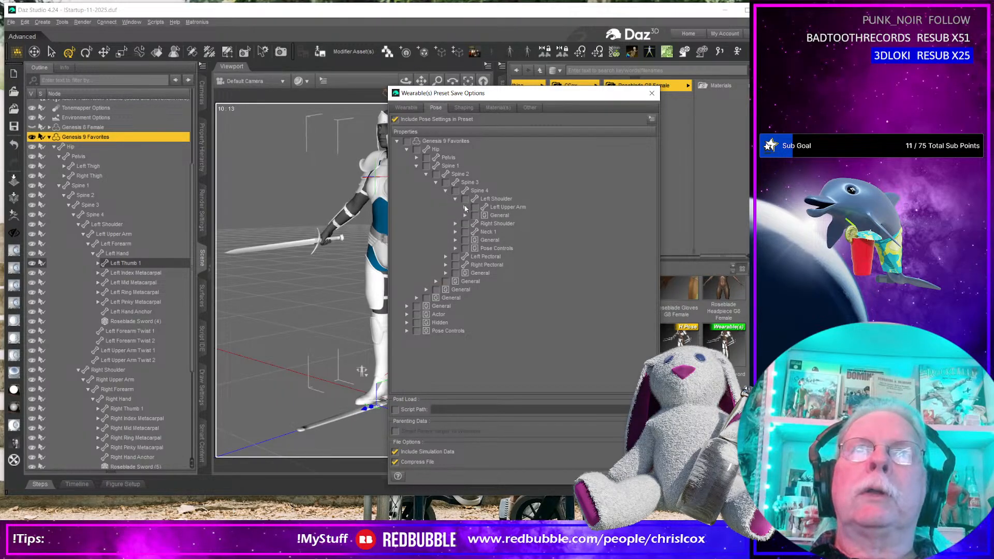
{"action": "left_click", "coordinate": [464, 207]}
{"action": "left_click", "coordinate": [475, 215]}
{"action": "left_click", "coordinate": [494, 224]}
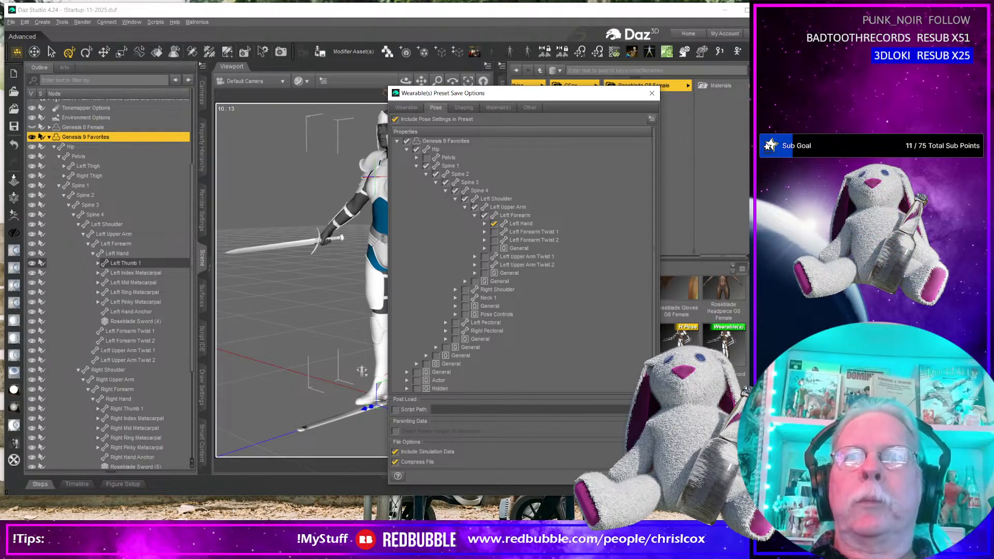
{"action": "left_click", "coordinate": [595, 475]}
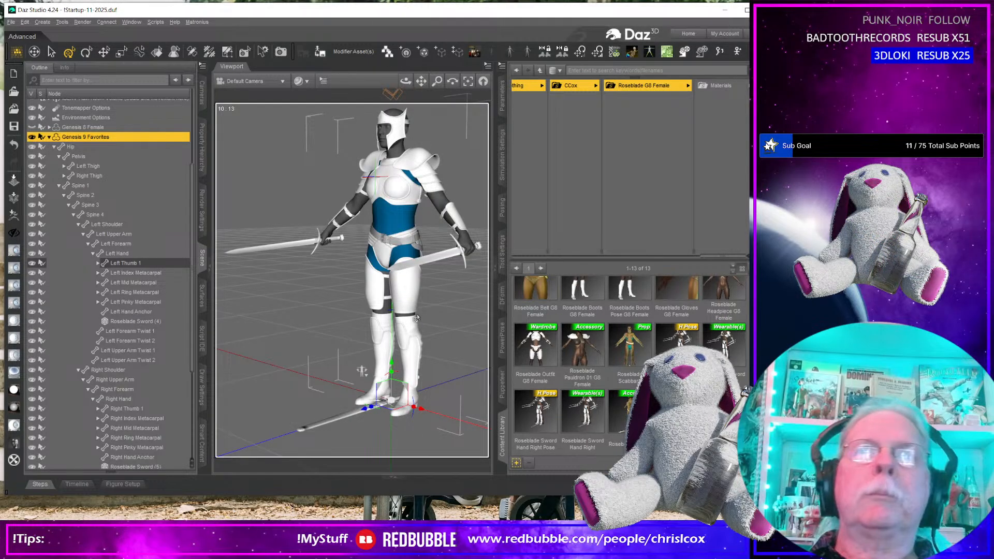
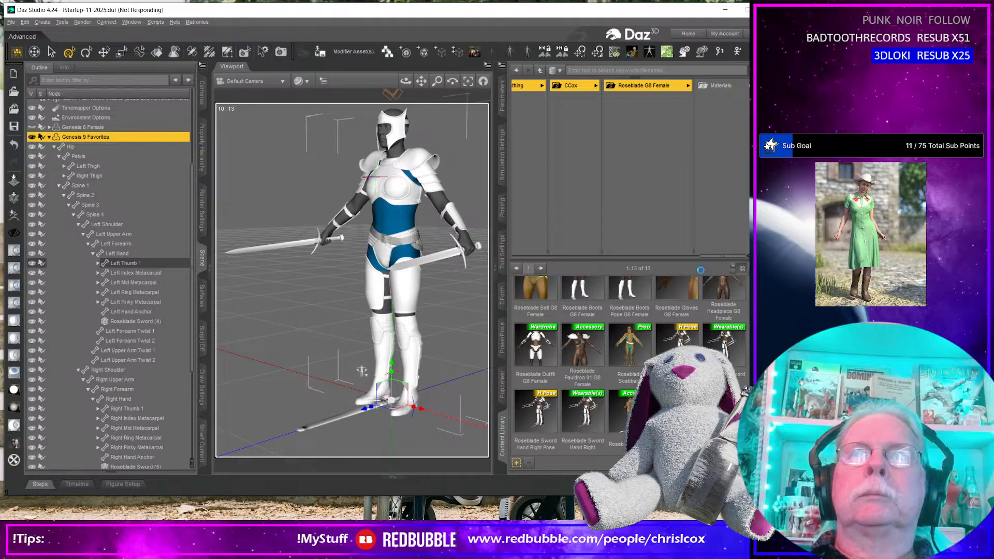
Open the Genesis 9 Clothing > CCox > Roseblade G9 folder in the content library.
{"action": "left_click_drag", "start_coordinate": [718, 255], "coordinate": [640, 255]}
{"action": "left_click", "coordinate": [607, 97]}
{"action": "left_click", "coordinate": [676, 86]}
{"action": "left_click", "coordinate": [721, 87]}
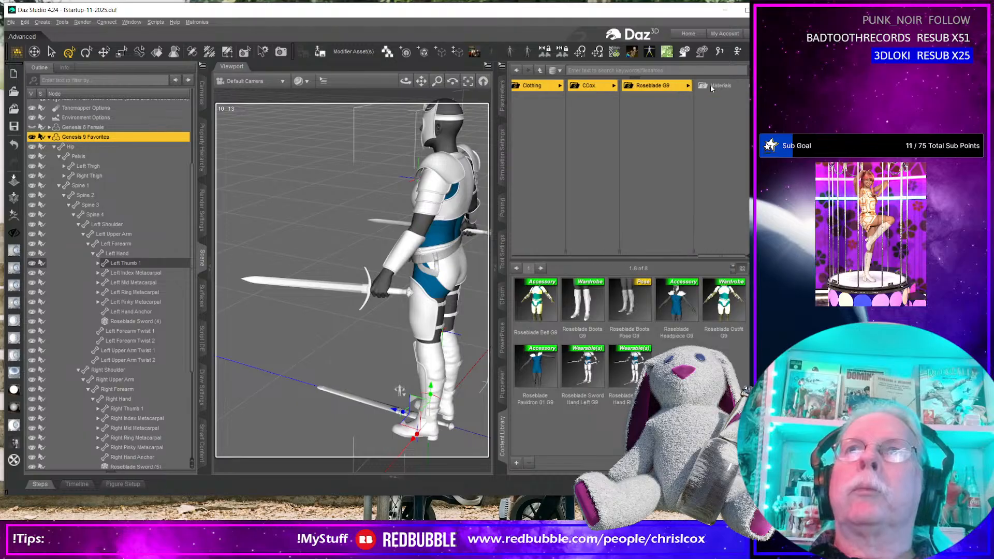
{"action": "middle_click_drag", "start_coordinate": [391, 396], "coordinate": [399, 369]}
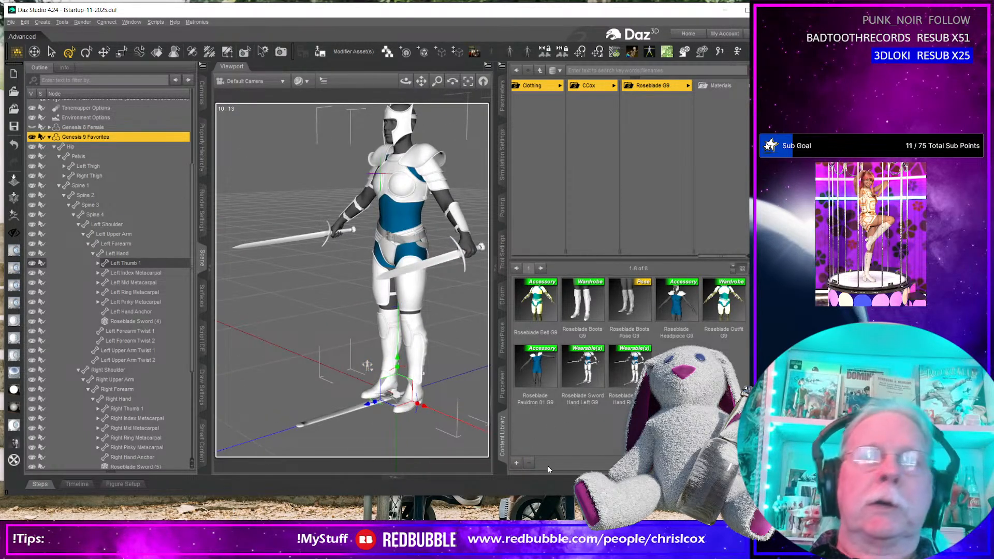
{"action": "left_click", "coordinate": [516, 462]}
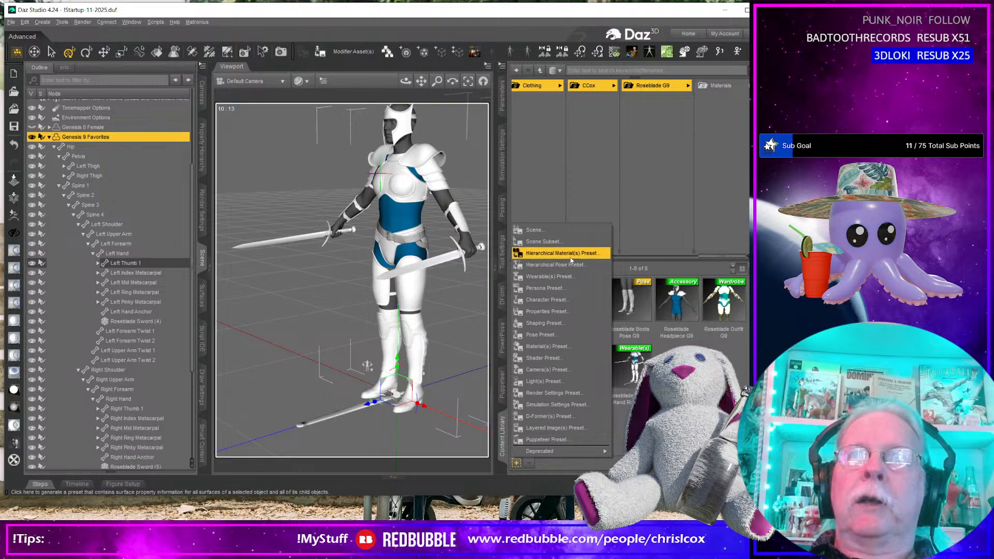
Select the Genesis 9 Left Hand with all its child bones and Roseblade Sword (4), and start a hierarchical pose preset.
{"action": "left_click", "coordinate": [122, 254]}
{"action": "key", "text": "asterisk"}
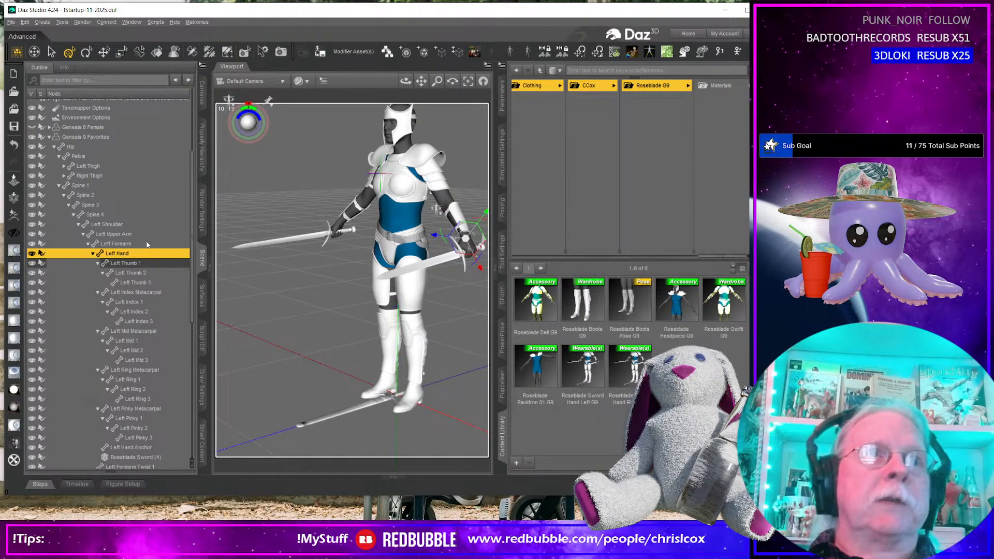
{"action": "scroll", "coordinate": [147, 243], "scroll_direction": "down", "scroll_amount": 5}
{"action": "left_click", "coordinate": [149, 318], "text": "shift"}
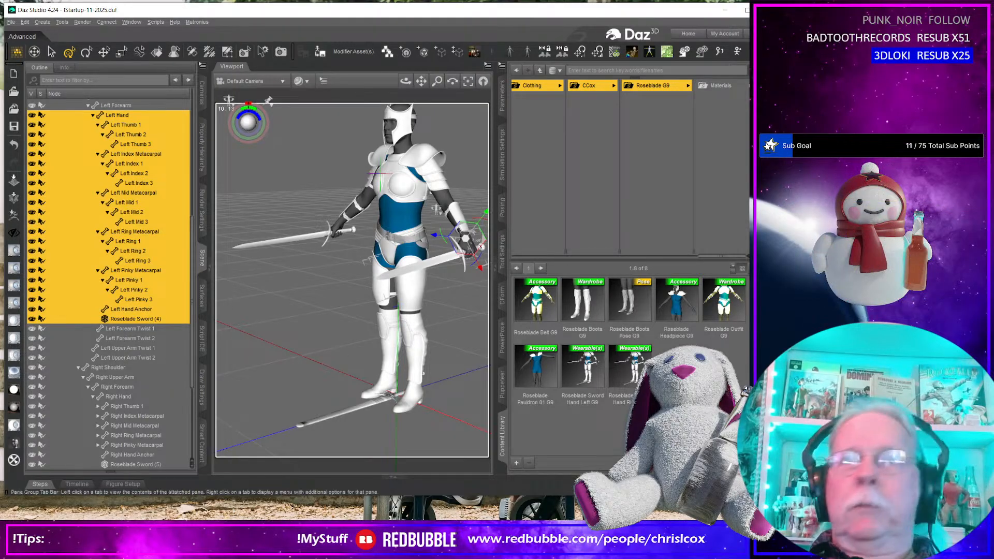
{"action": "left_click", "coordinate": [516, 462]}
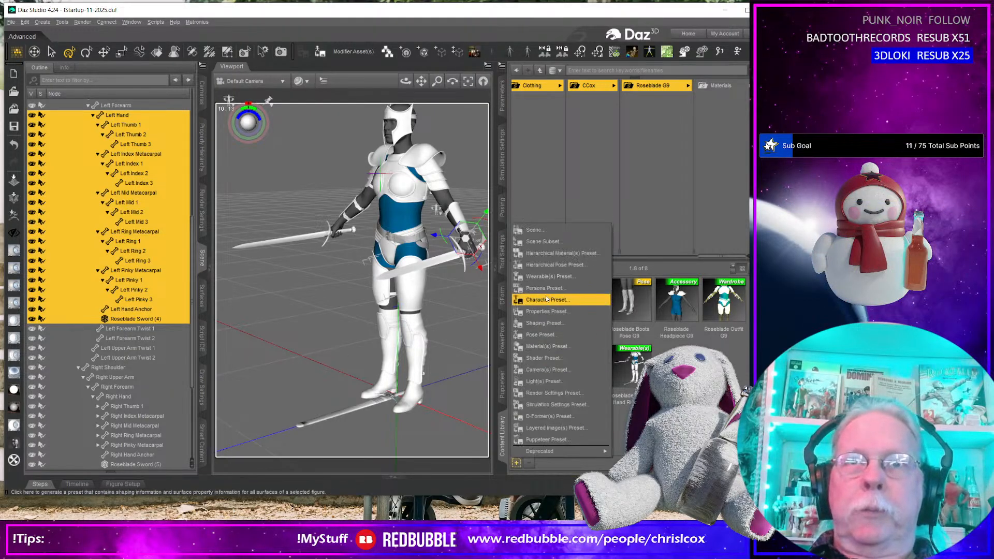
{"action": "left_click", "coordinate": [552, 265]}
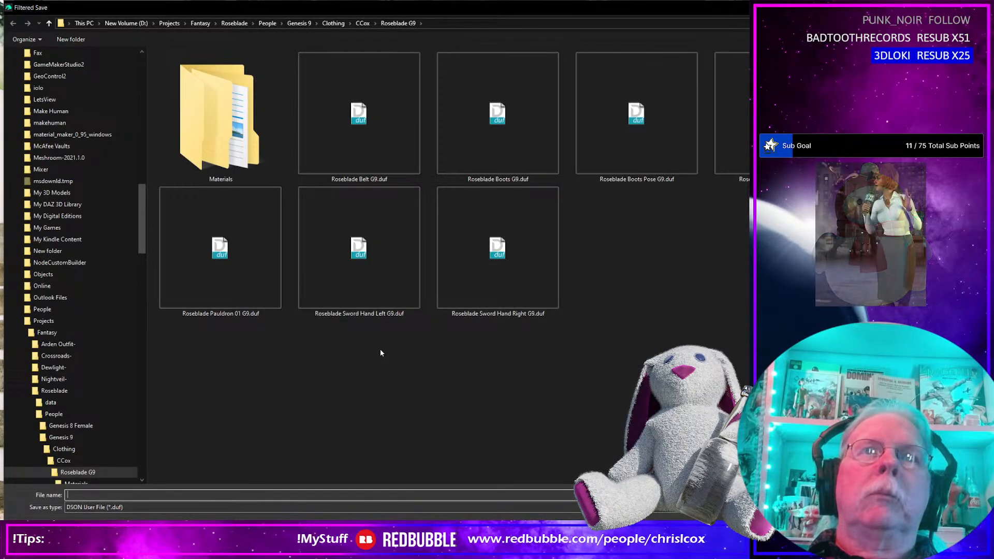
Name the pose preset file Roseblade Sword Hand Left Pose G9 and accept the file name.
{"action": "left_click", "coordinate": [354, 267]}
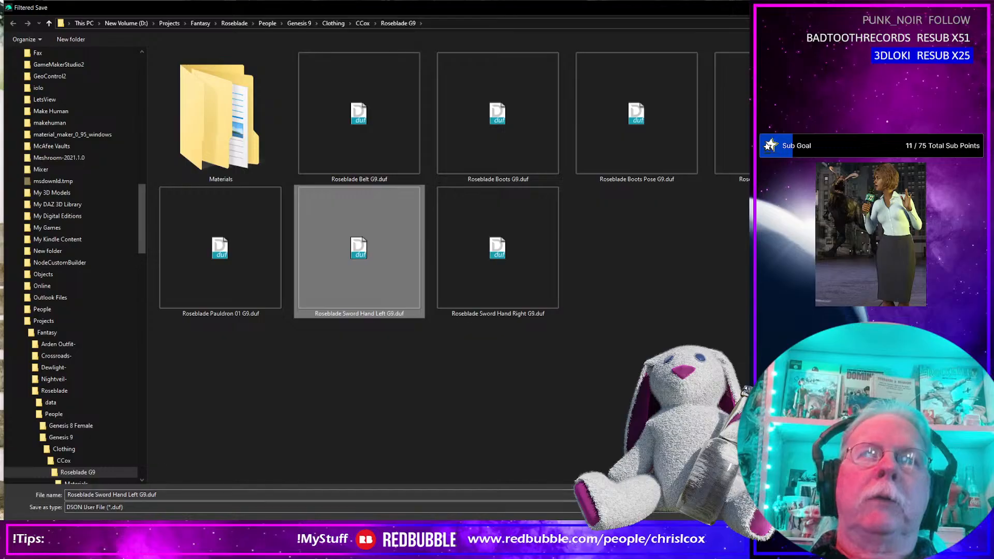
{"action": "left_click", "coordinate": [168, 496]}
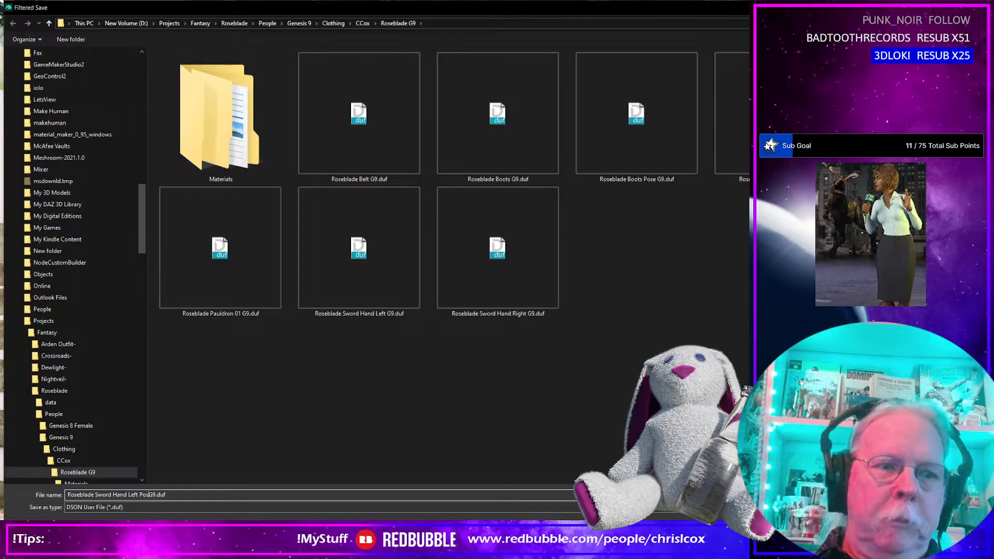
{"action": "key", "text": "Return"}
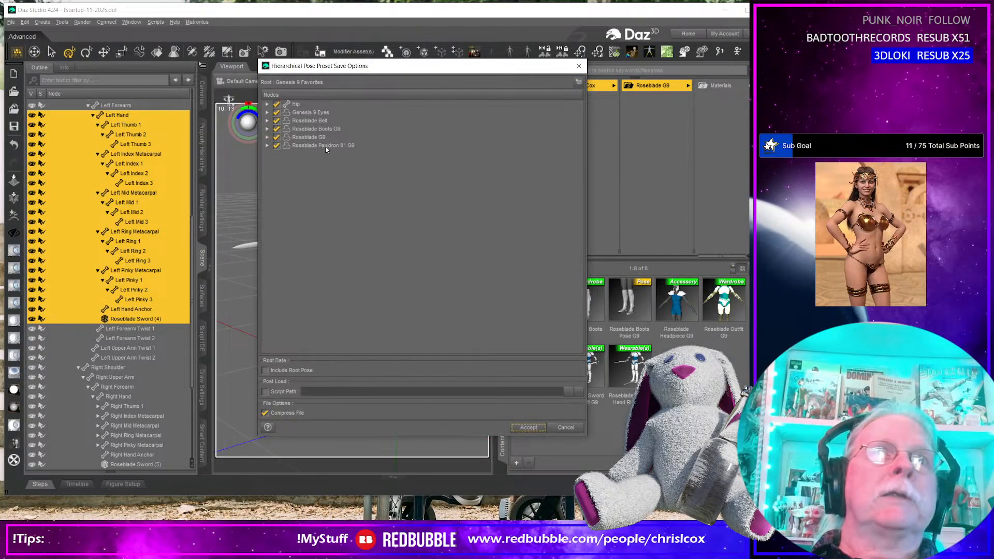
Limit the hierarchical pose preset to only the nodes selected in the scene and save it.
{"action": "right_click", "coordinate": [304, 105]}
{"action": "mouse_move", "coordinate": [333, 129]}
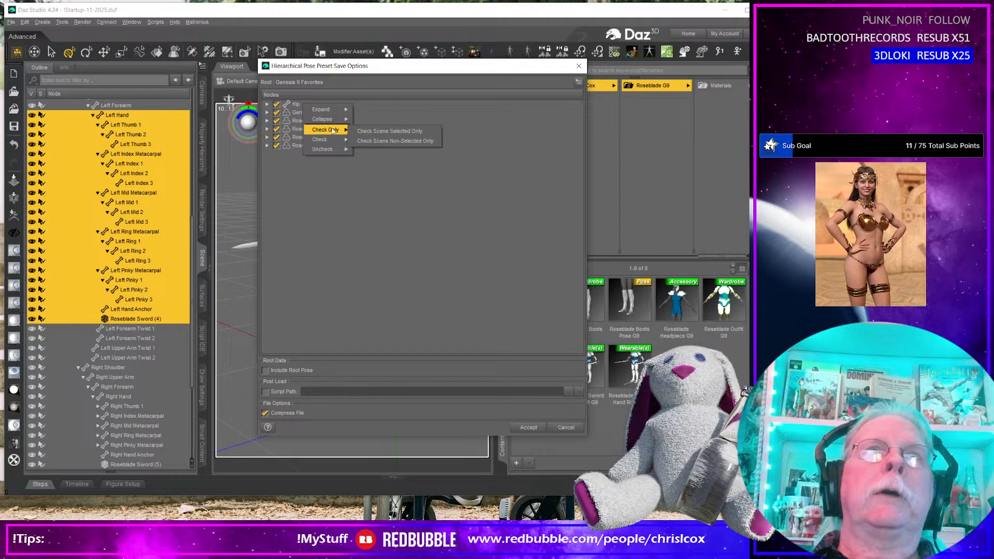
{"action": "left_click", "coordinate": [389, 131]}
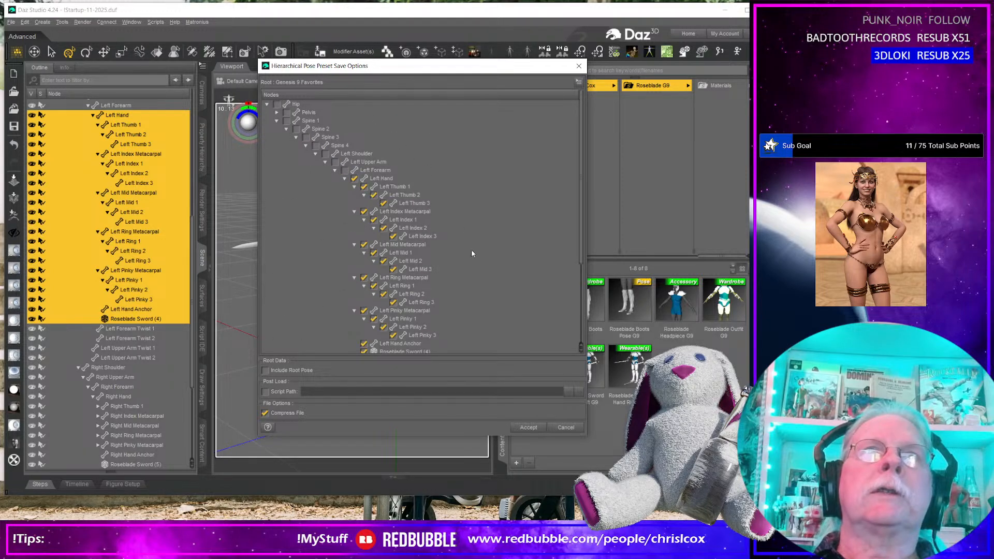
{"action": "left_click", "coordinate": [528, 427]}
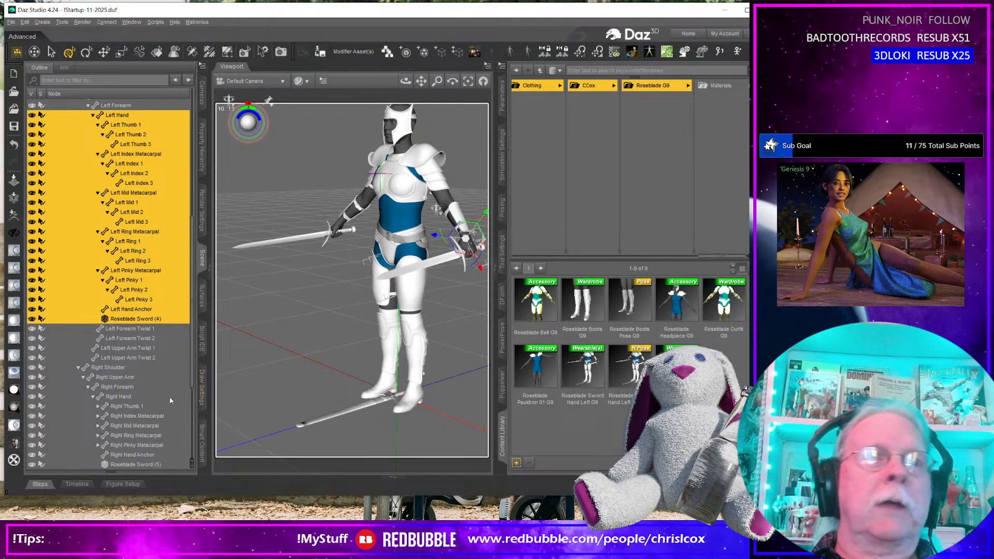
Select the Genesis 9 Right Hand with all its child bones and Roseblade Sword (5), and start a hierarchical pose preset.
{"action": "scroll", "coordinate": [126, 316], "scroll_direction": "down", "scroll_amount": 3}
{"action": "left_click", "coordinate": [126, 313]}
{"action": "key", "text": "asterisk"}
{"action": "scroll", "coordinate": [140, 332], "scroll_direction": "down", "scroll_amount": 6}
{"action": "left_click", "coordinate": [140, 354], "text": "shift"}
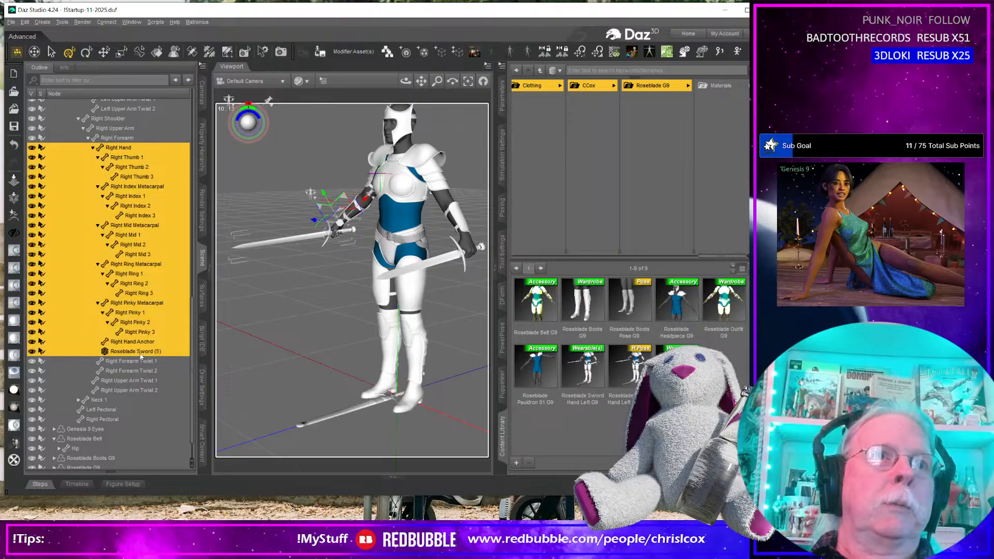
{"action": "left_click", "coordinate": [516, 463]}
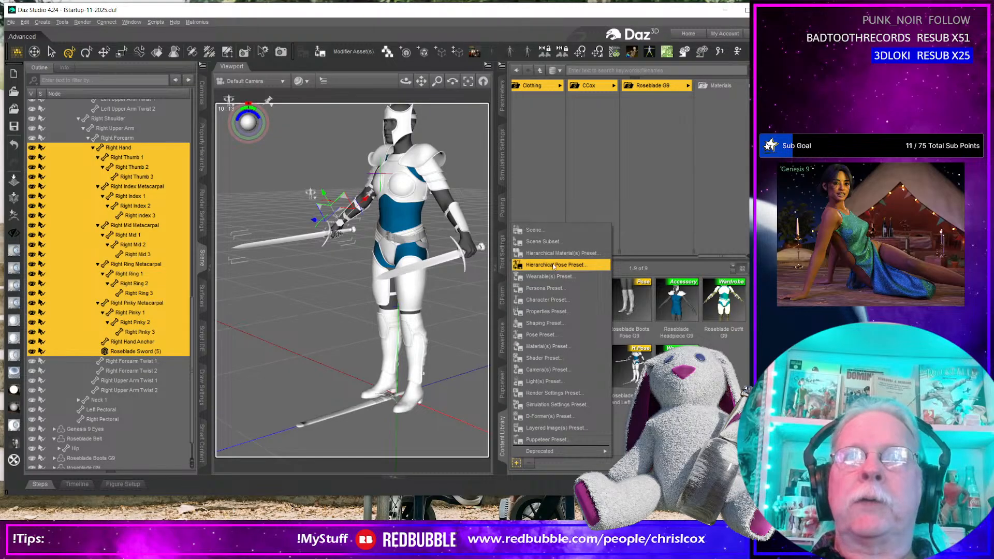
{"action": "left_click", "coordinate": [553, 265]}
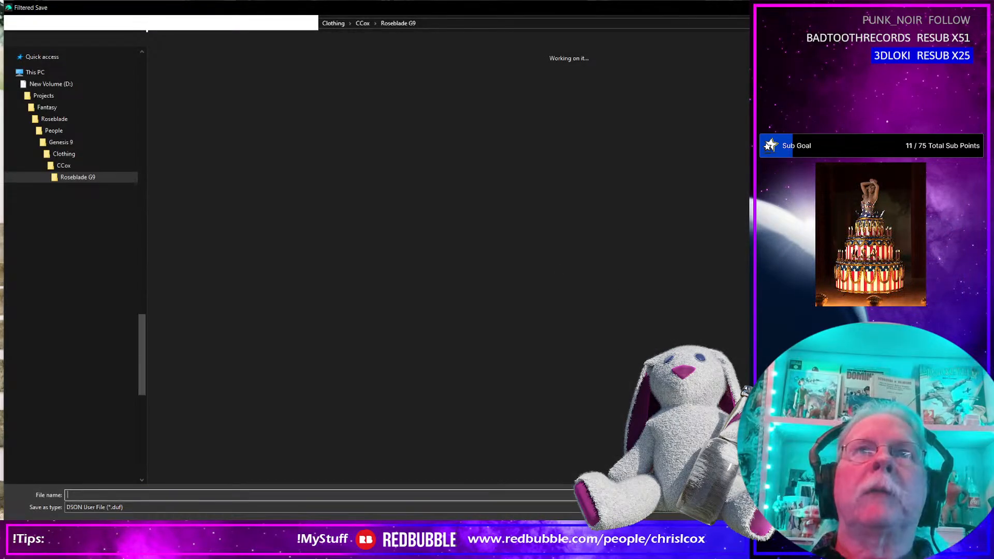
{"action": "key", "text": "Escape"}
{"action": "left_click", "coordinate": [516, 463]}
{"action": "left_click", "coordinate": [554, 264]}
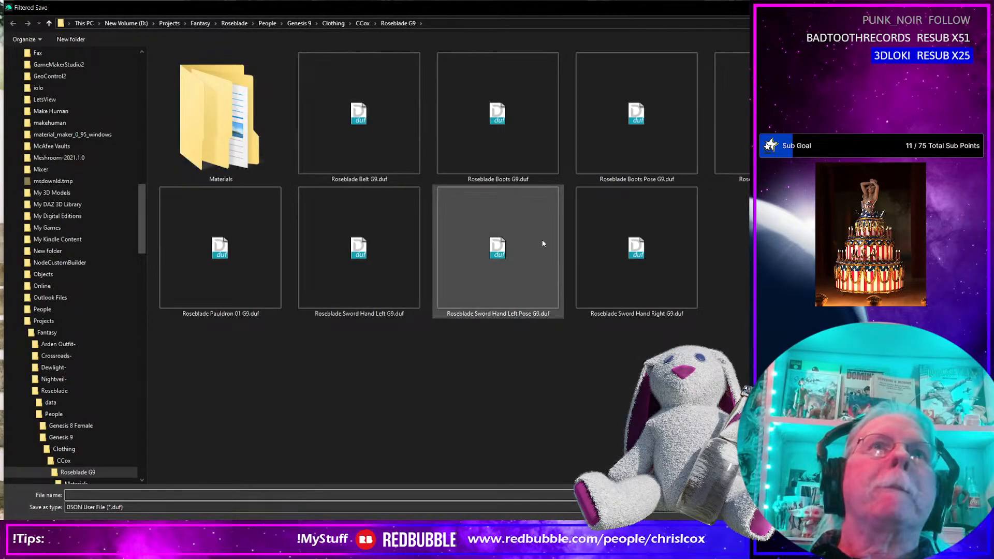
Name the pose preset file Roseblade Sword Hand Right Pose G9 and accept the file name.
{"action": "left_click", "coordinate": [630, 268]}
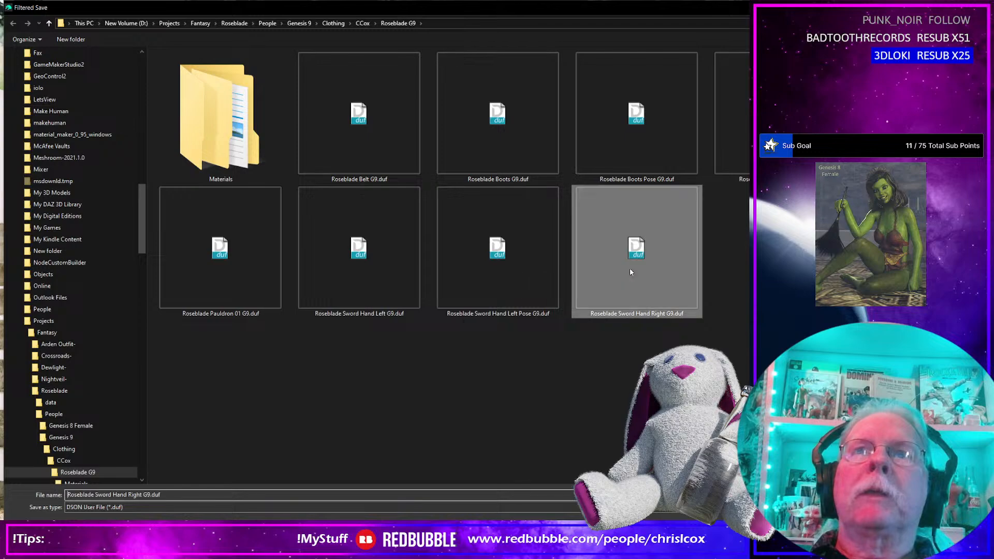
{"action": "left_click", "coordinate": [268, 498]}
{"action": "left_click", "coordinate": [179, 493]}
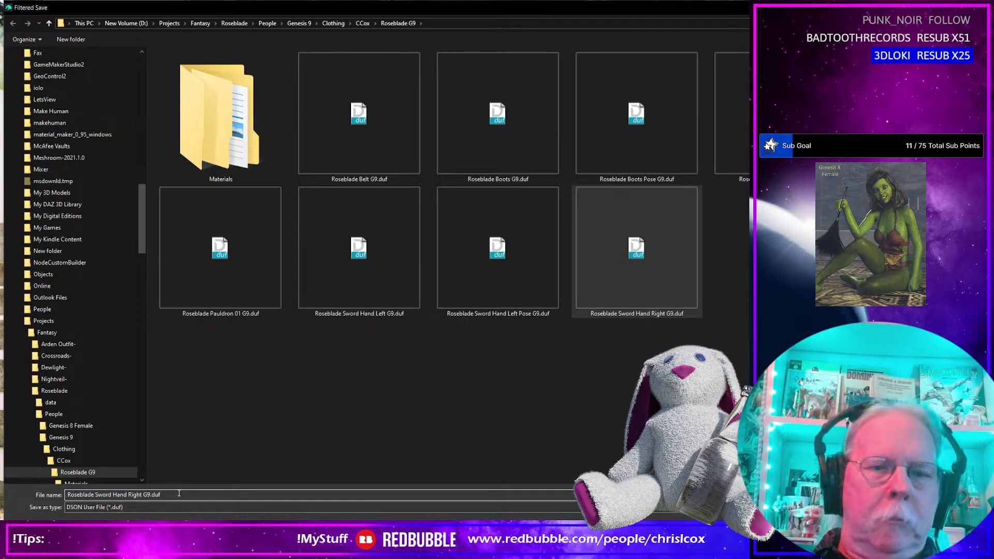
{"action": "type", "text": "Pose"}
{"action": "key", "text": "Return"}
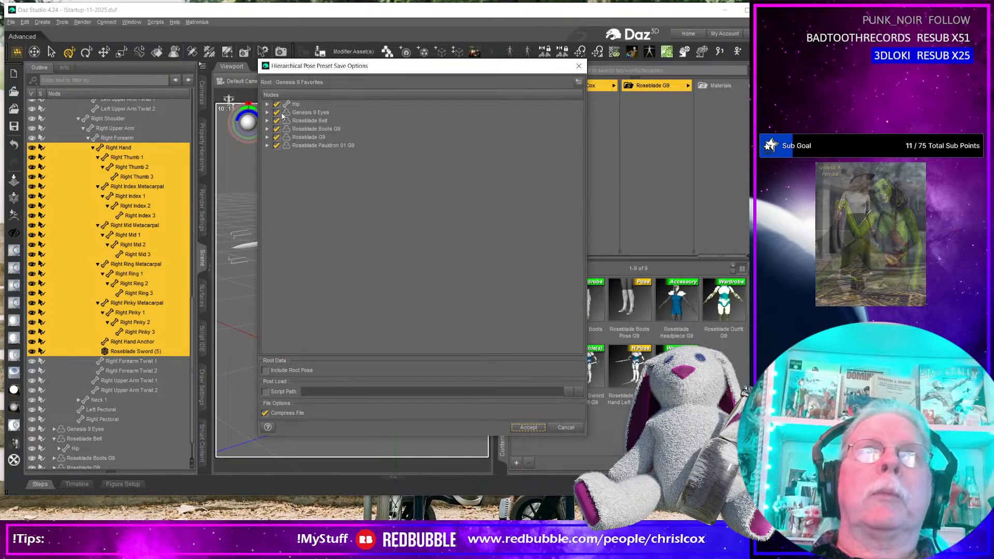
Limit the right-hand hierarchical pose preset to only the nodes selected in the scene and save it.
{"action": "right_click", "coordinate": [295, 107]}
{"action": "mouse_move", "coordinate": [318, 131]}
{"action": "left_click", "coordinate": [376, 135]}
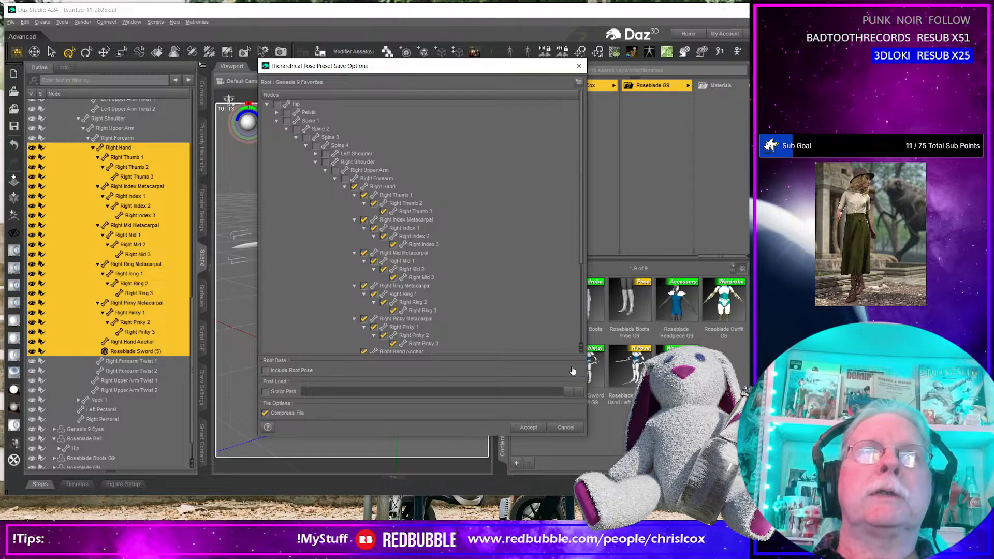
{"action": "left_click", "coordinate": [528, 427]}
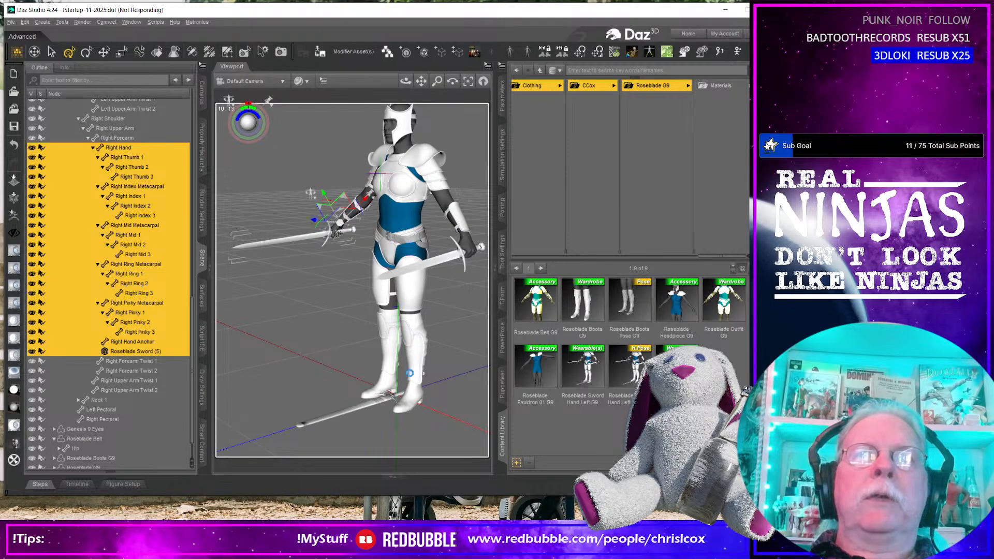
Select the Roseblade Headpiece G9 and the Roseblade G9 outfit together with the surface selection tool, and show their surface settings.
{"action": "middle_click_drag", "start_coordinate": [413, 366], "coordinate": [413, 366]}
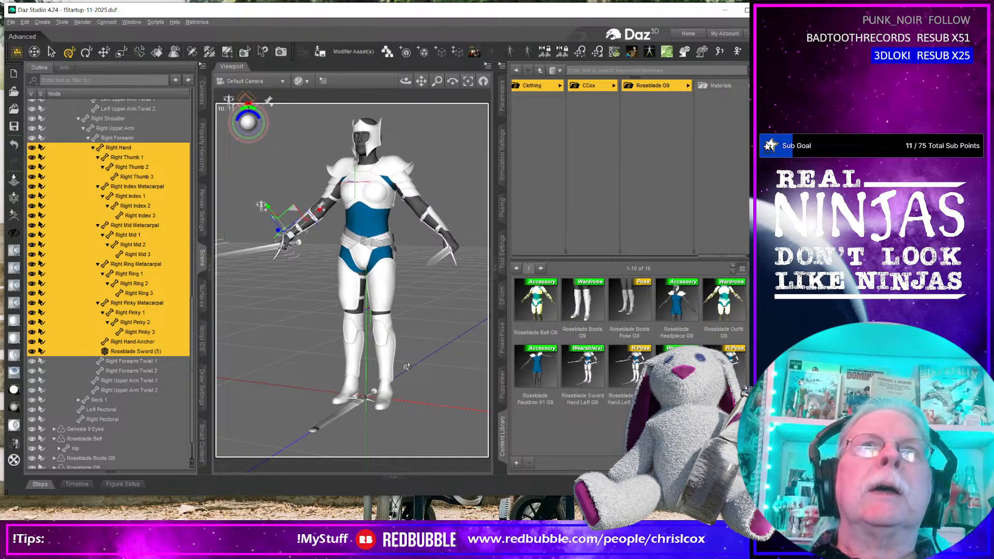
{"action": "left_click", "coordinate": [375, 198]}
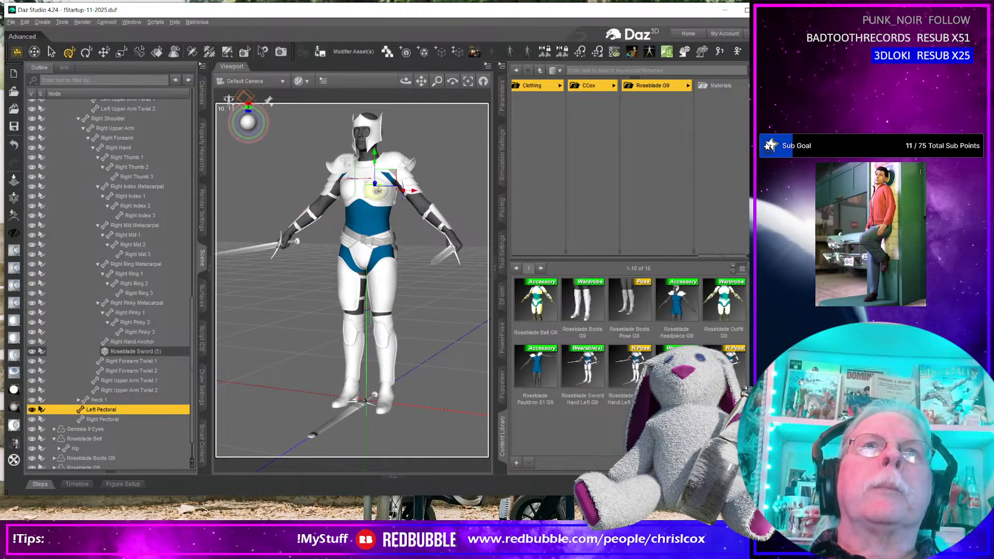
{"action": "left_click", "coordinate": [374, 135]}
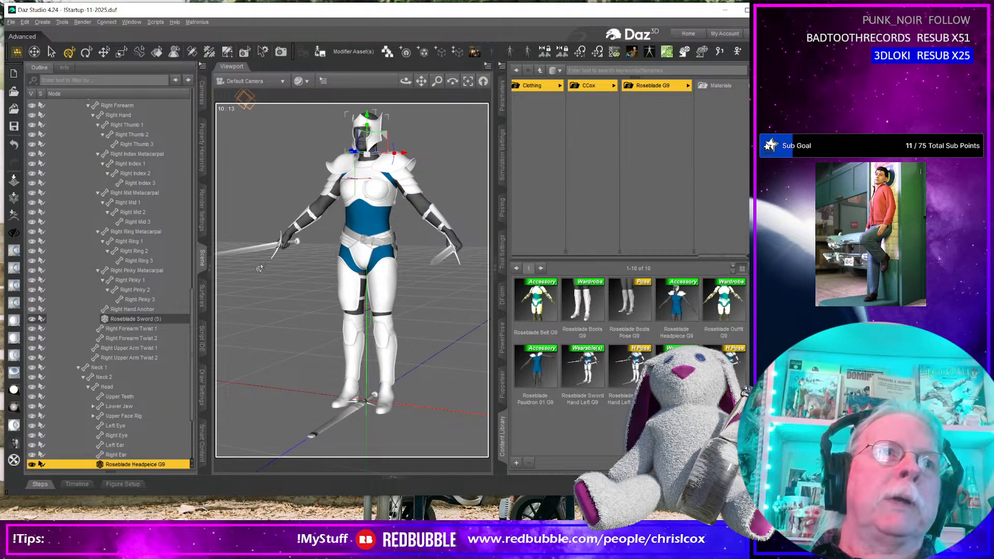
{"action": "scroll", "coordinate": [152, 409], "scroll_direction": "down", "scroll_amount": 3}
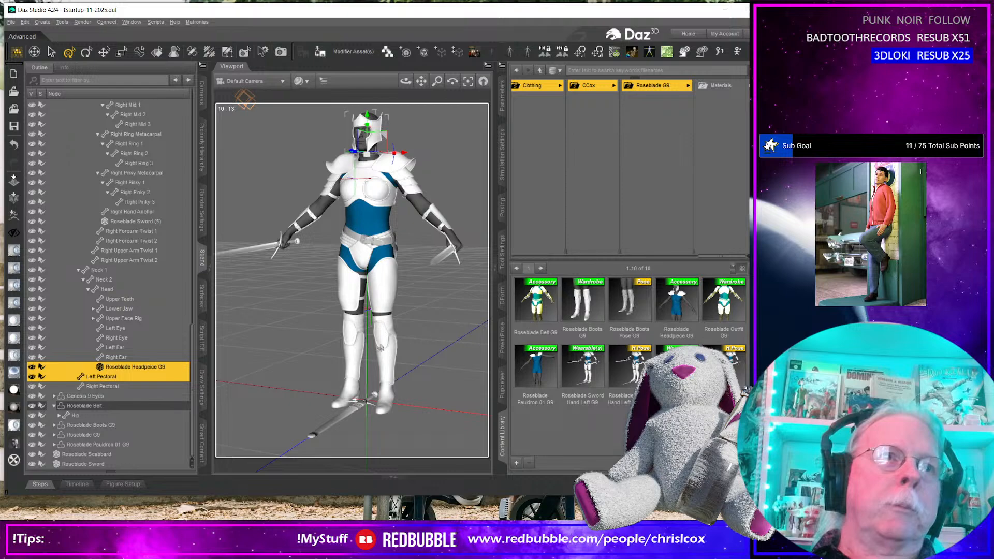
{"action": "left_click", "coordinate": [157, 51]}
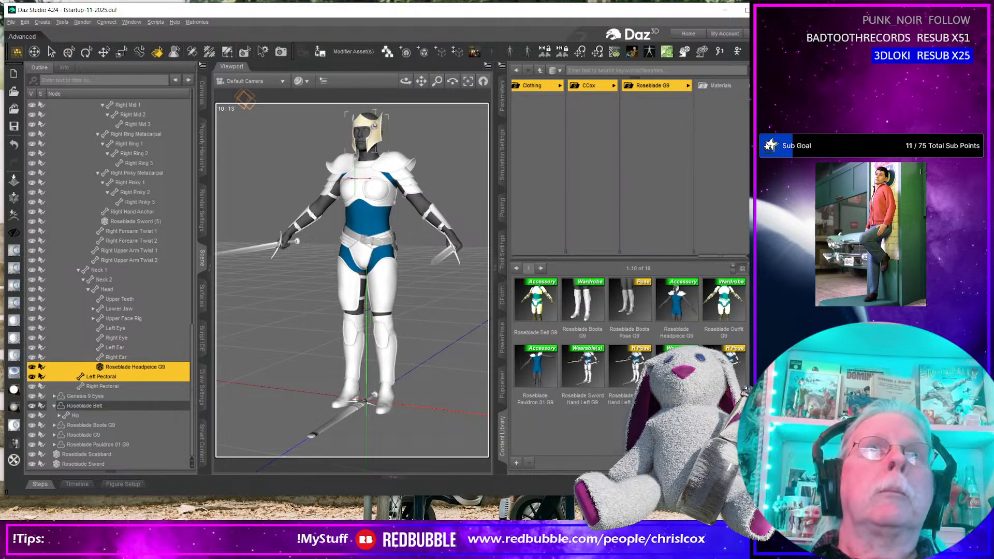
{"action": "left_click", "coordinate": [376, 147]}
{"action": "left_click", "coordinate": [367, 222]}
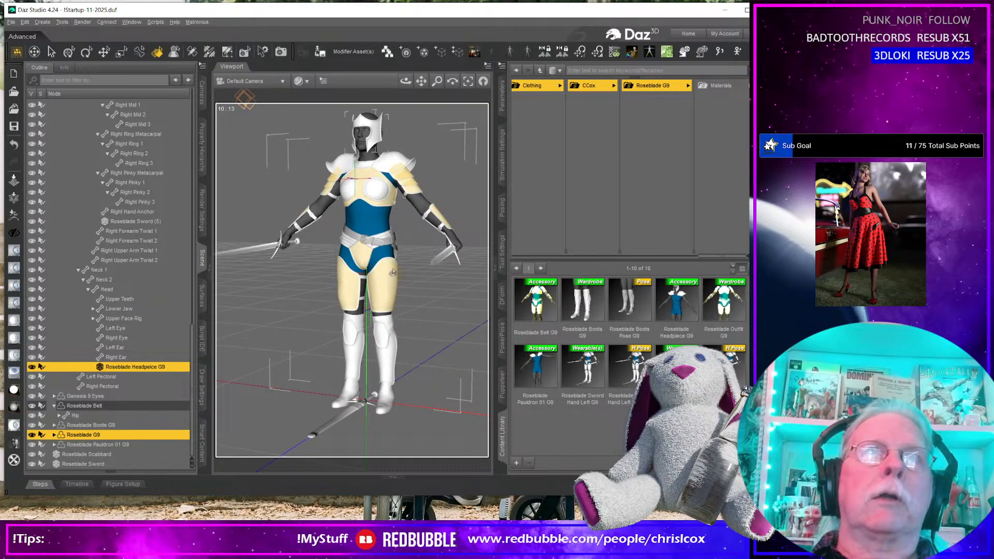
{"action": "middle_click_drag", "start_coordinate": [424, 247], "coordinate": [433, 241]}
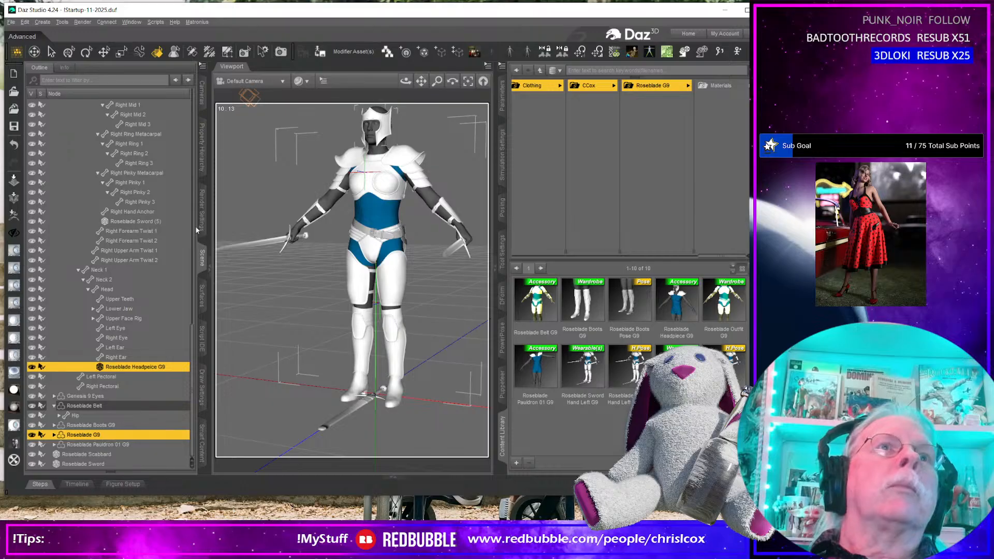
{"action": "left_click", "coordinate": [201, 295]}
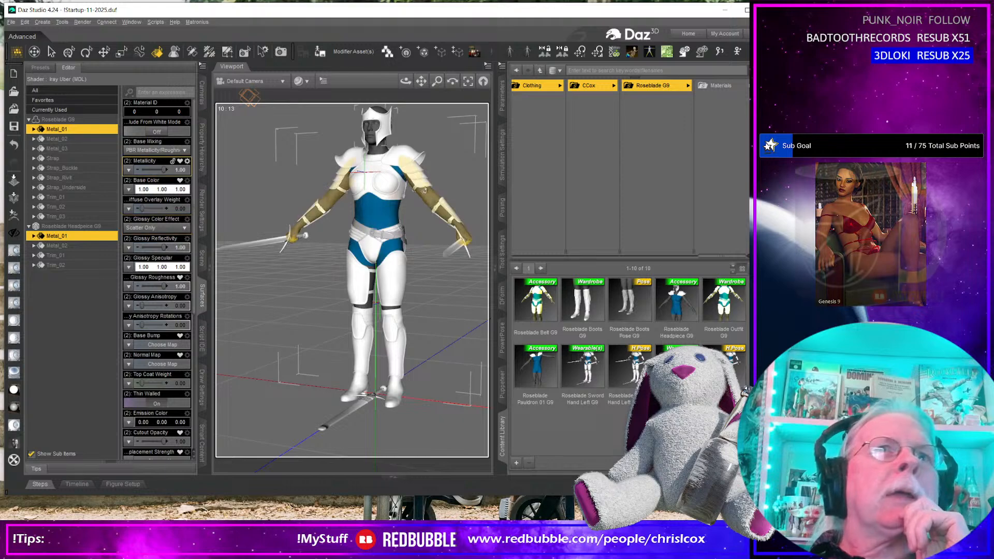
Apply the light pink shader (base color 1.00, 0.48, 0.54) from Roseblade G9 Materials > Shaders to all metal surfaces of the outfit and headpiece.
{"action": "left_click", "coordinate": [418, 180]}
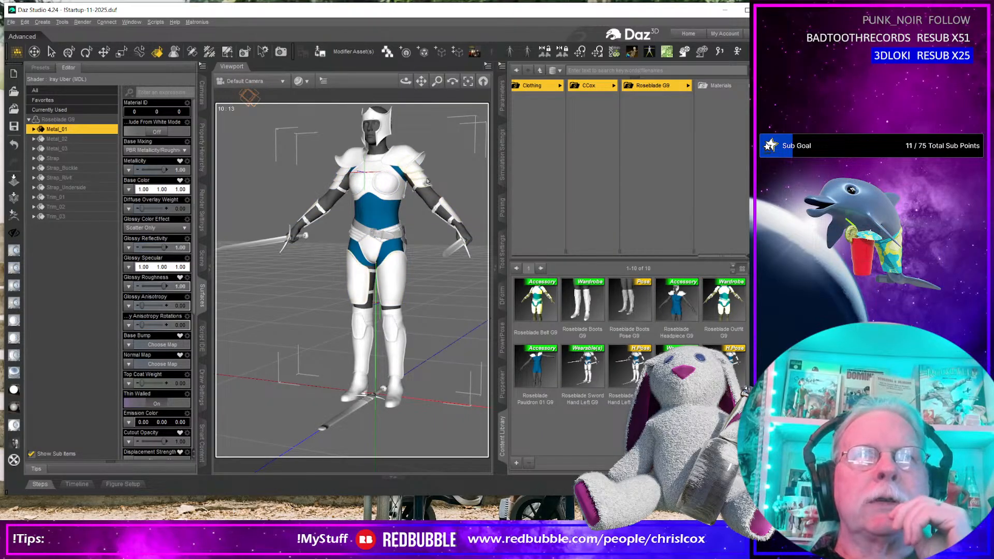
{"action": "left_click", "coordinate": [375, 168]}
{"action": "left_click", "coordinate": [375, 168]}
{"action": "left_click", "coordinate": [373, 166]}
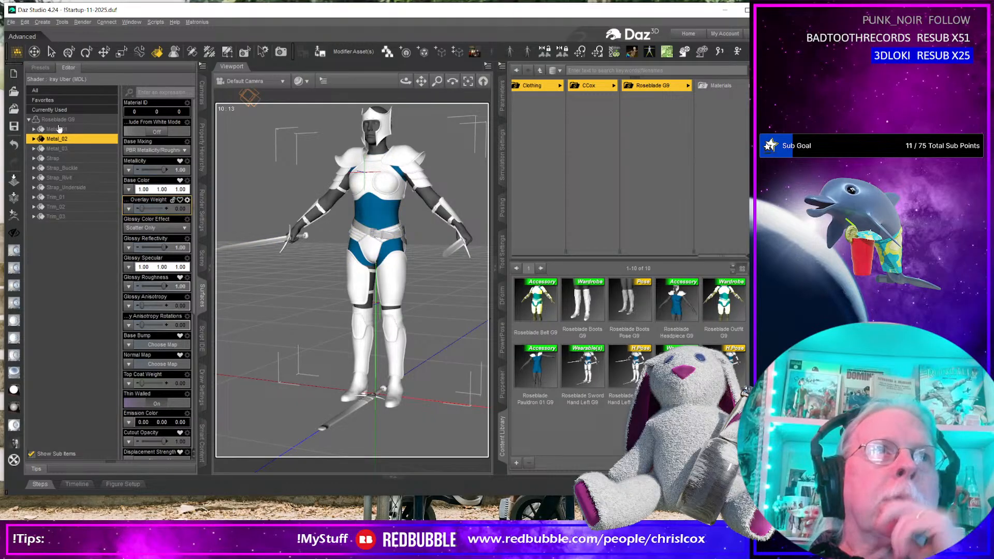
{"action": "left_click", "coordinate": [383, 132], "text": "ctrl"}
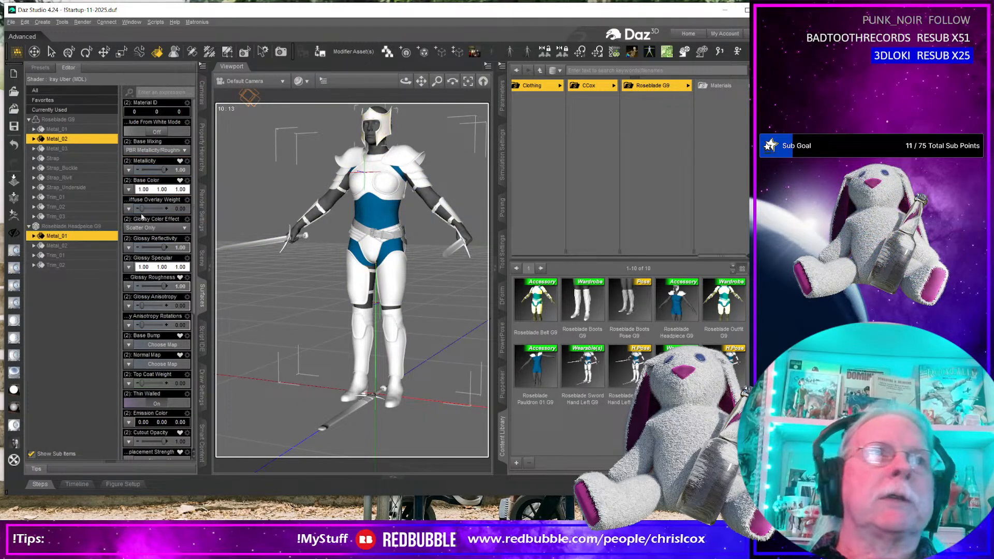
{"action": "left_click", "coordinate": [59, 129]}
{"action": "left_click", "coordinate": [58, 148], "text": "shift"}
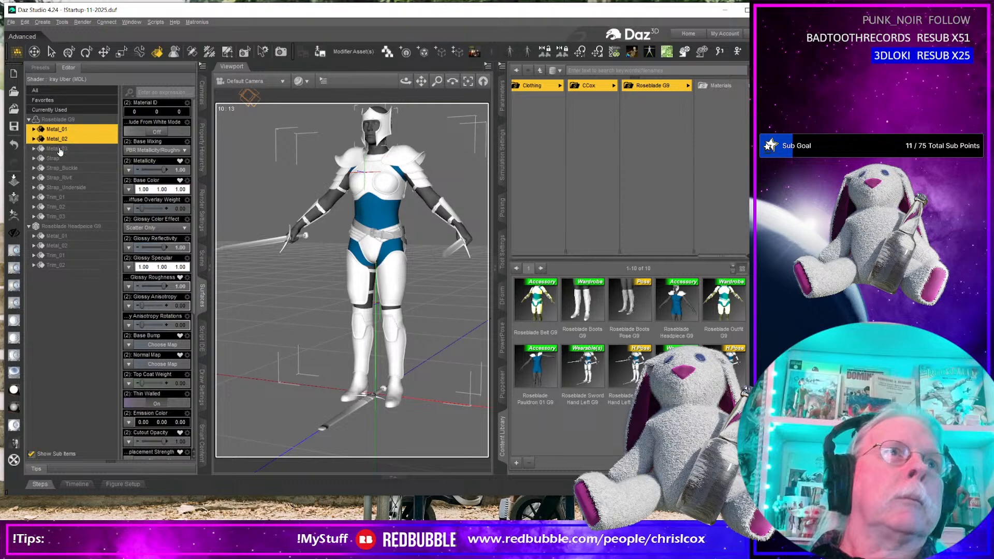
{"action": "left_click", "coordinate": [62, 236], "text": "ctrl"}
{"action": "left_click", "coordinate": [66, 246], "text": "ctrl"}
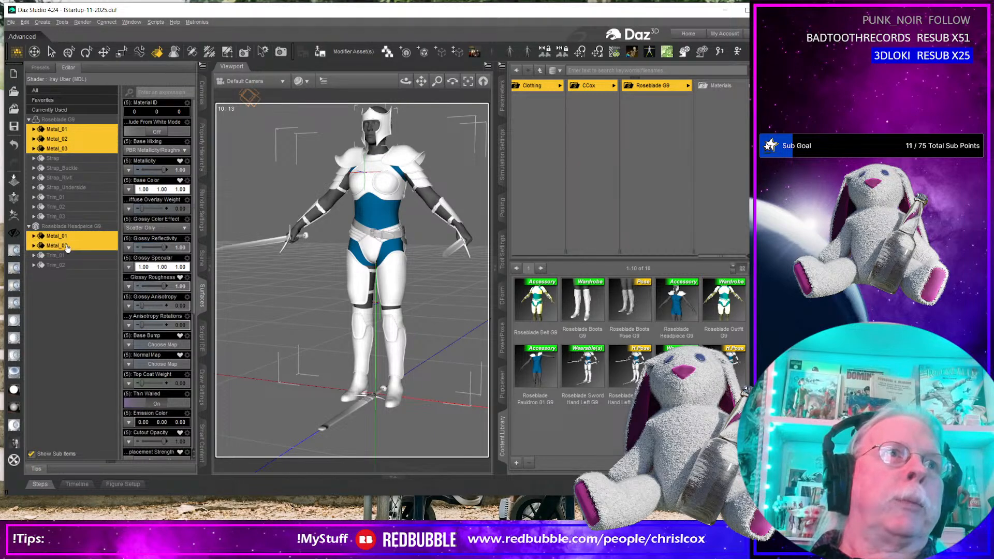
{"action": "left_click", "coordinate": [718, 86]}
{"action": "left_click", "coordinate": [693, 109]}
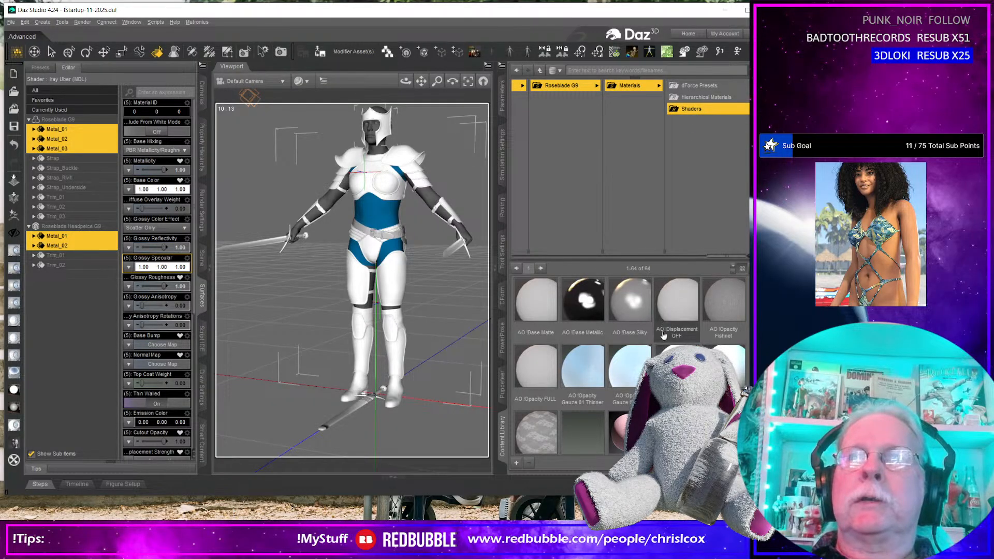
{"action": "double_click", "coordinate": [626, 365]}
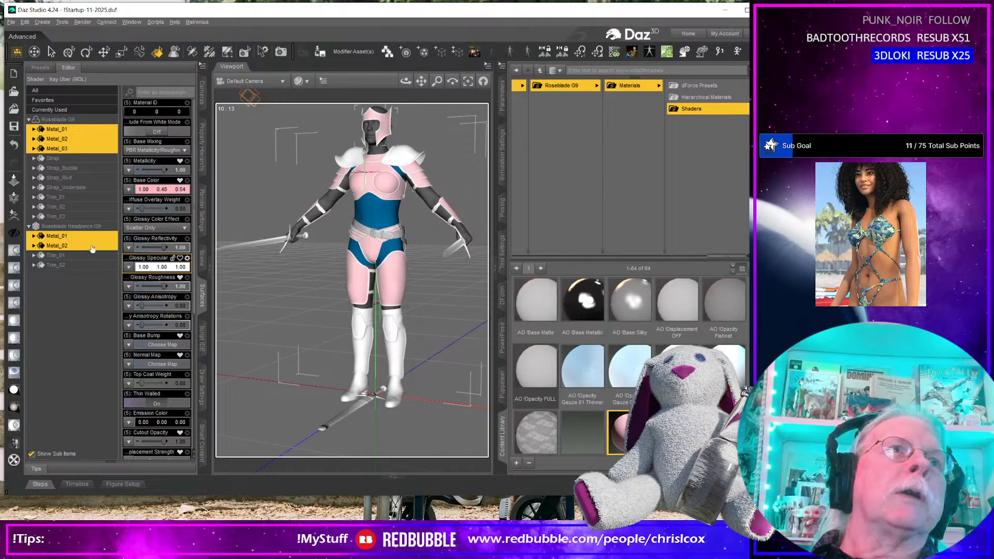
Apply the deep pink shader (base color 1.00, 0.14, 0.40) to Trim_01 to Trim_03 of the outfit and Trim_01 and Trim_02 of the headpiece.
{"action": "left_click", "coordinate": [64, 199]}
{"action": "left_click", "coordinate": [66, 208], "text": "ctrl"}
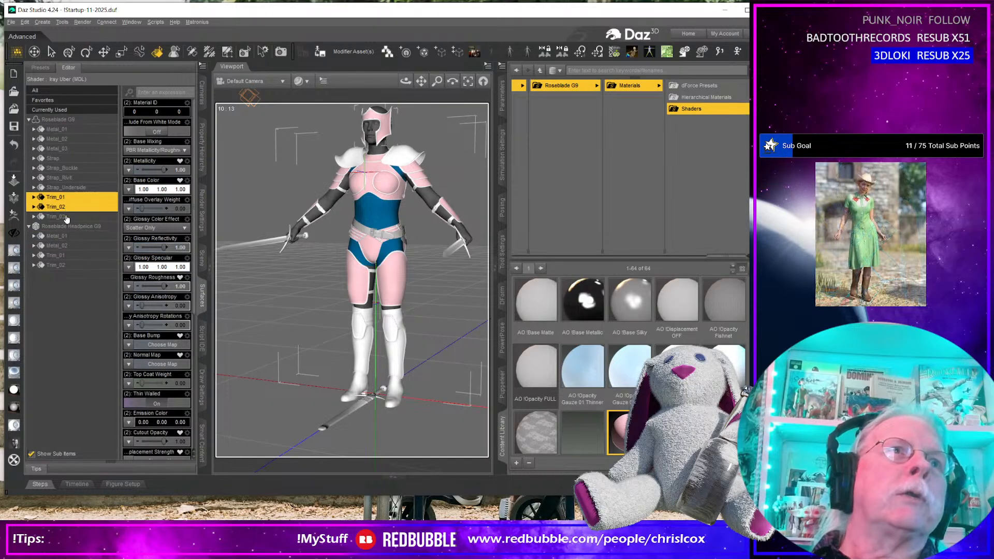
{"action": "left_click", "coordinate": [65, 217], "text": "ctrl"}
{"action": "left_click", "coordinate": [57, 255], "text": "ctrl"}
{"action": "left_click", "coordinate": [57, 265], "text": "ctrl"}
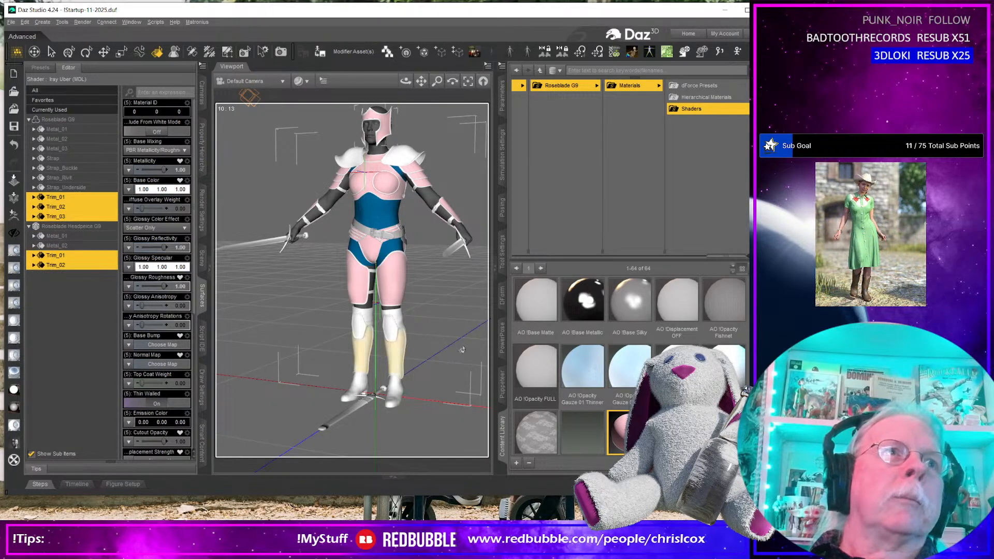
{"action": "key", "text": "Return"}
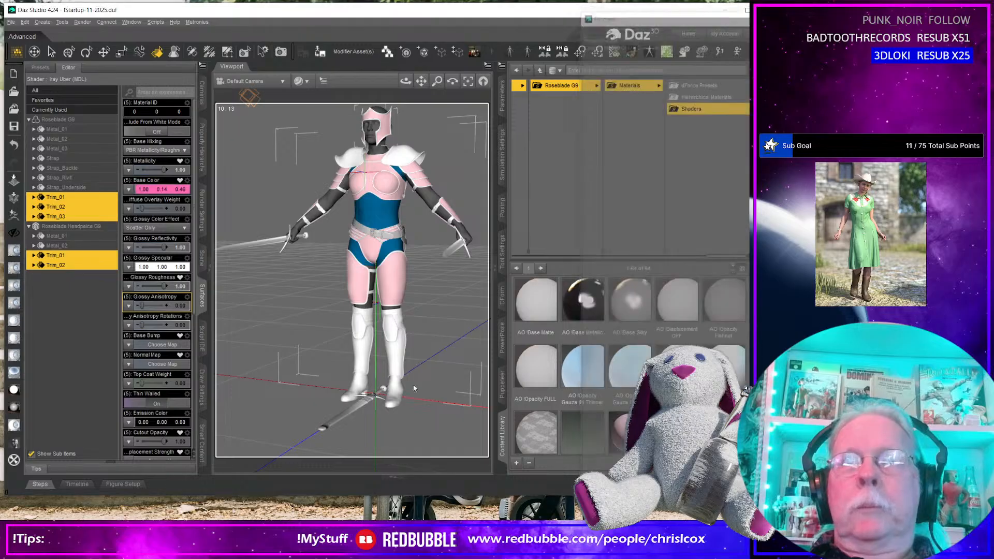
Add the G9 pauldrons and boots to the selection and apply the light pink shader to all metal surfaces of boots, outfit, headpiece and pauldrons.
{"action": "mouse_move", "coordinate": [406, 82]}
{"action": "left_mouse_down"}
{"action": "mouse_move", "coordinate": [429, 77]}
{"action": "mouse_move", "coordinate": [412, 75]}
{"action": "left_mouse_up"}
{"action": "middle_click_drag", "start_coordinate": [351, 365], "coordinate": [349, 379]}
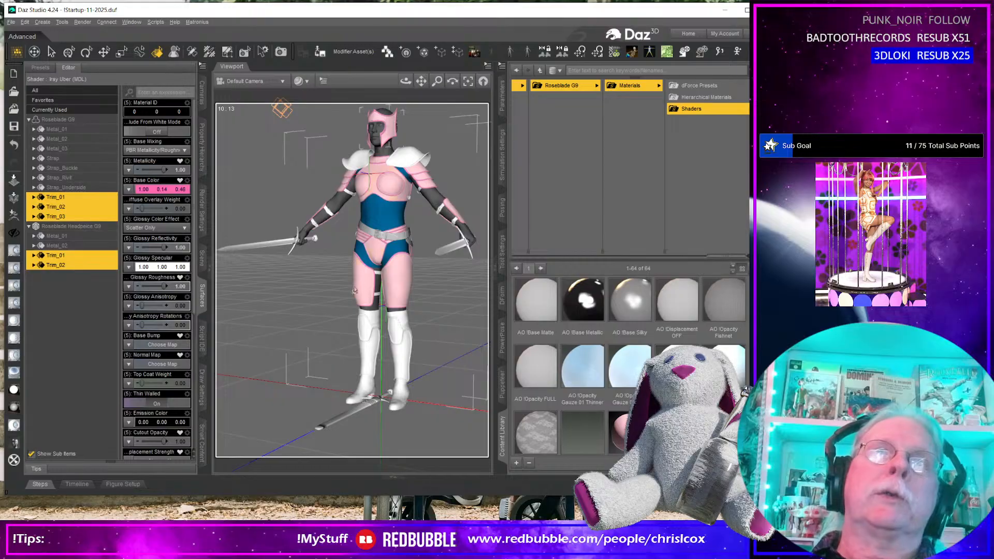
{"action": "left_click", "coordinate": [404, 162], "text": "ctrl"}
{"action": "left_click", "coordinate": [398, 330], "text": "ctrl"}
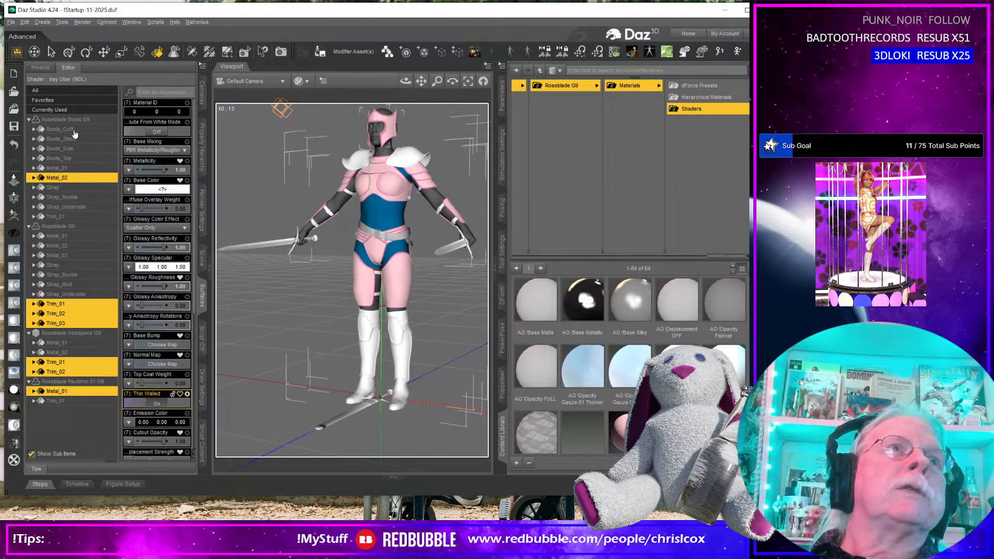
{"action": "left_click", "coordinate": [74, 168]}
{"action": "left_click", "coordinate": [72, 179], "text": "ctrl"}
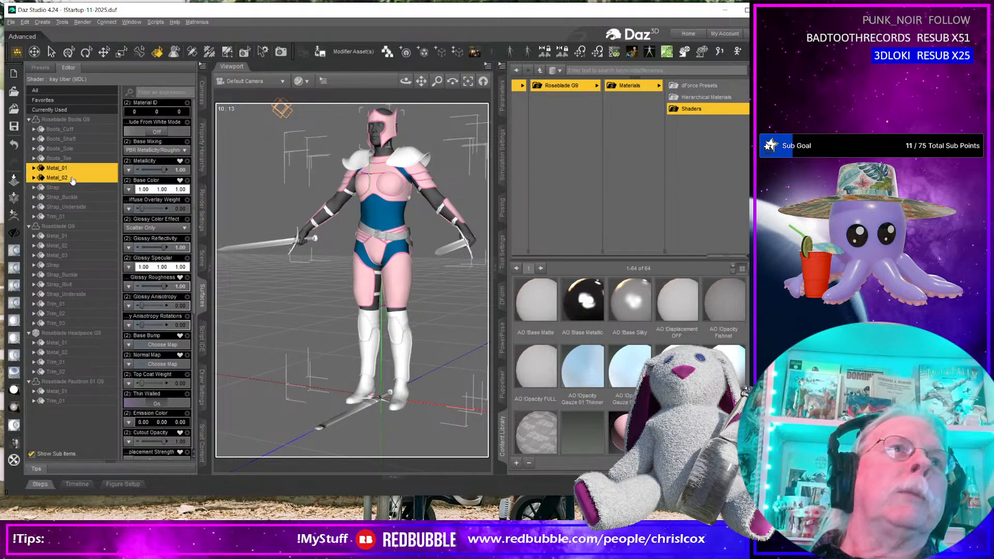
{"action": "left_click", "coordinate": [70, 236], "text": "ctrl"}
{"action": "left_click", "coordinate": [71, 245], "text": "ctrl"}
{"action": "left_click", "coordinate": [71, 256], "text": "ctrl"}
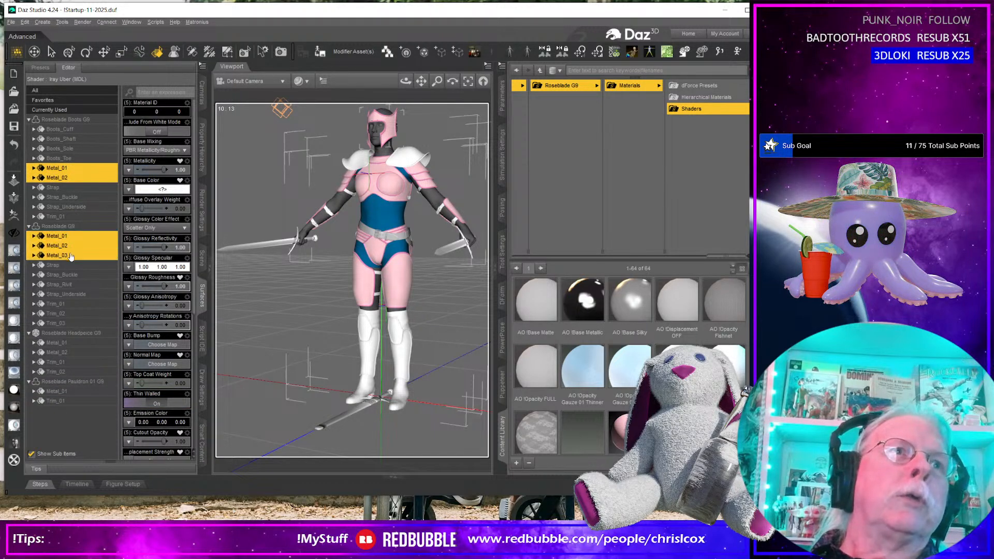
{"action": "left_click", "coordinate": [72, 342], "text": "ctrl"}
{"action": "left_click", "coordinate": [71, 353], "text": "ctrl"}
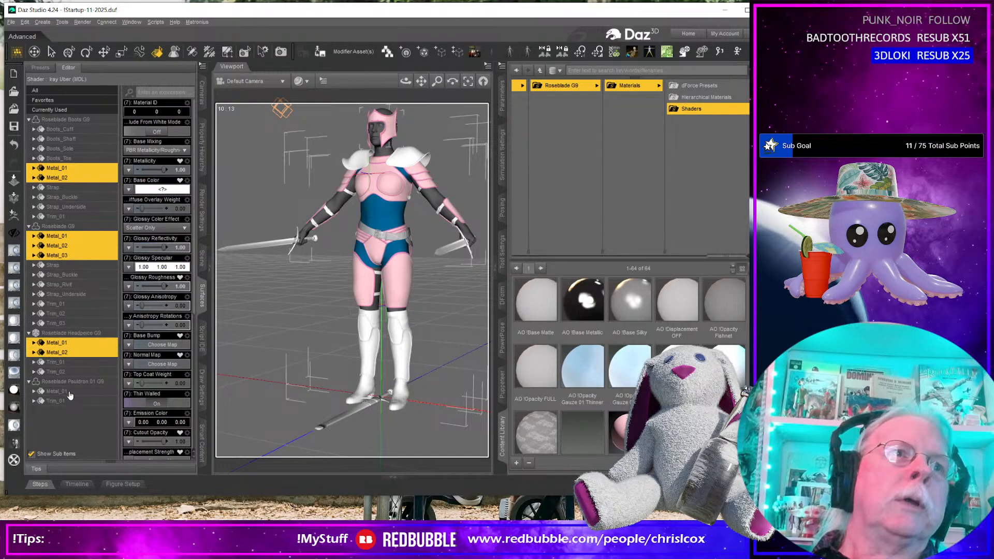
{"action": "left_click", "coordinate": [70, 391], "text": "ctrl"}
{"action": "double_click", "coordinate": [619, 432]}
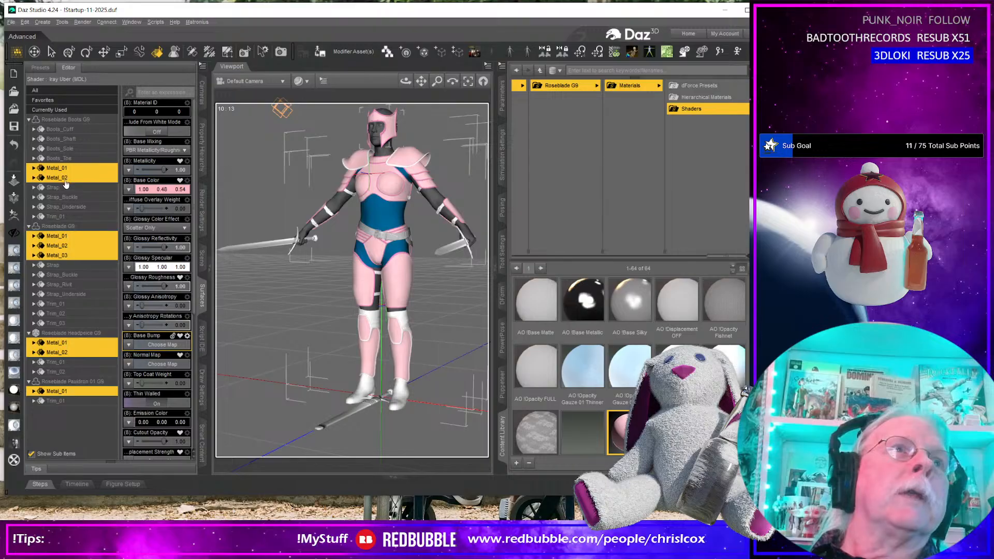
Apply the deep pink shader (base color 1.00, 0.14, 0.40) to all Trim surfaces of the boots, outfit, headpiece and pauldrons.
{"action": "left_click", "coordinate": [69, 216]}
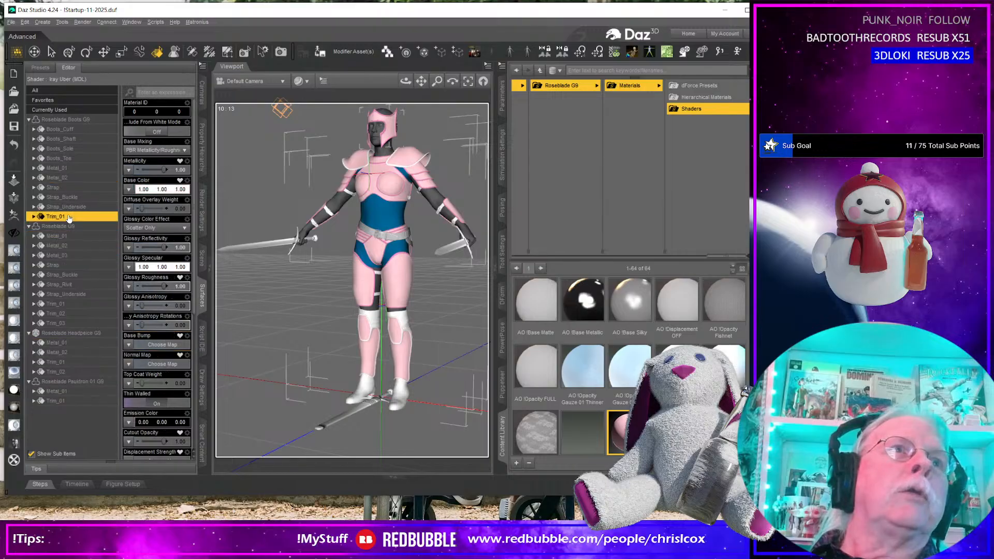
{"action": "left_click", "coordinate": [67, 304], "text": "ctrl"}
{"action": "left_click", "coordinate": [67, 313], "text": "ctrl"}
{"action": "left_click", "coordinate": [69, 323], "text": "ctrl"}
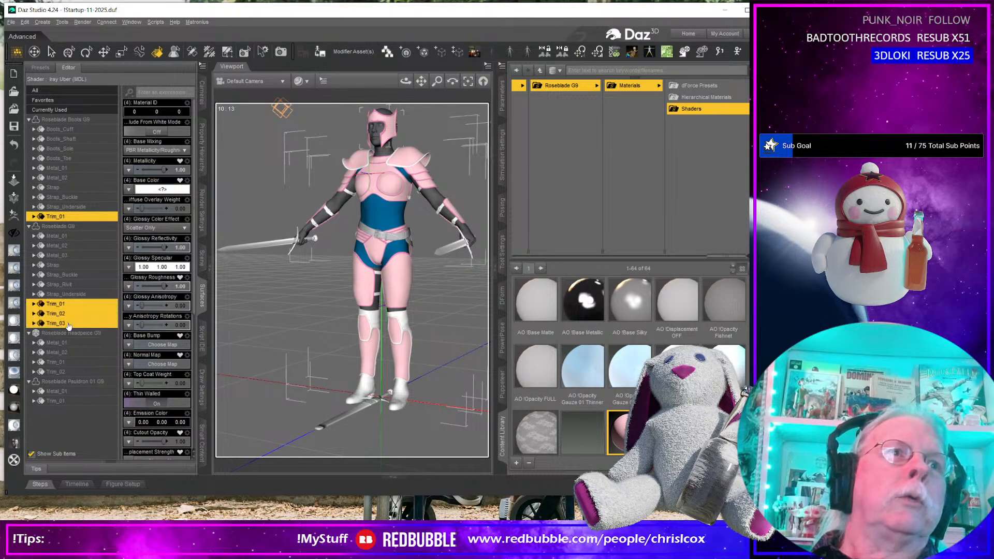
{"action": "left_click", "coordinate": [63, 363], "text": "ctrl"}
{"action": "left_click", "coordinate": [65, 372], "text": "ctrl"}
{"action": "left_click", "coordinate": [68, 402], "text": "ctrl"}
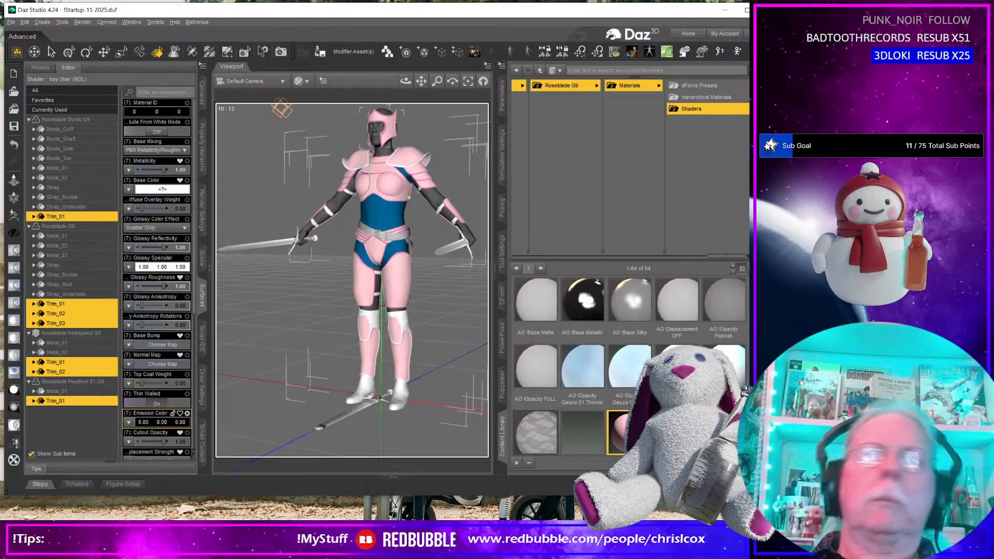
{"action": "double_click", "coordinate": [677, 432]}
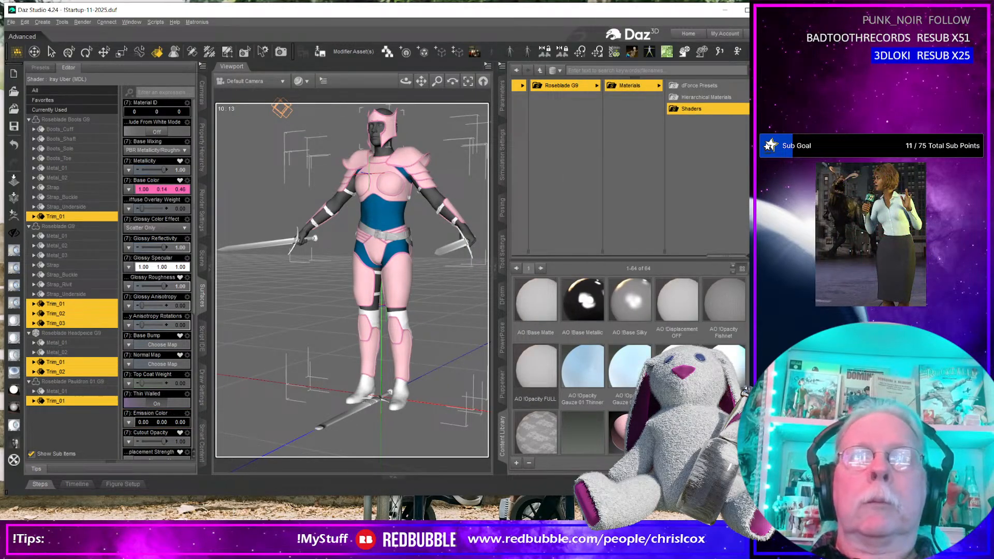
Apply the red shader (base color 1.00, 0.00, 0.00) to the Strap surfaces of the boots and the outfit.
{"action": "middle_click_drag", "start_coordinate": [399, 364], "coordinate": [391, 372]}
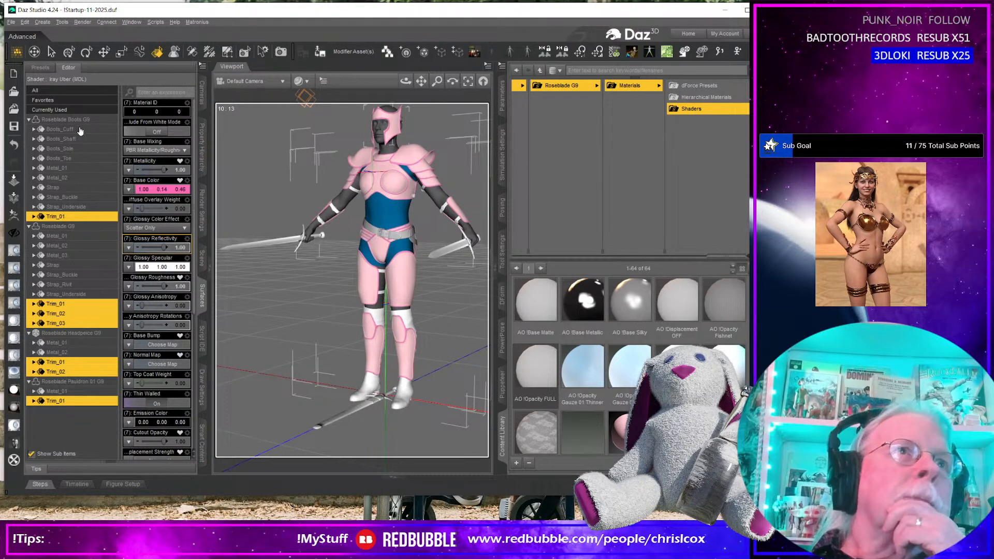
{"action": "left_click", "coordinate": [53, 187]}
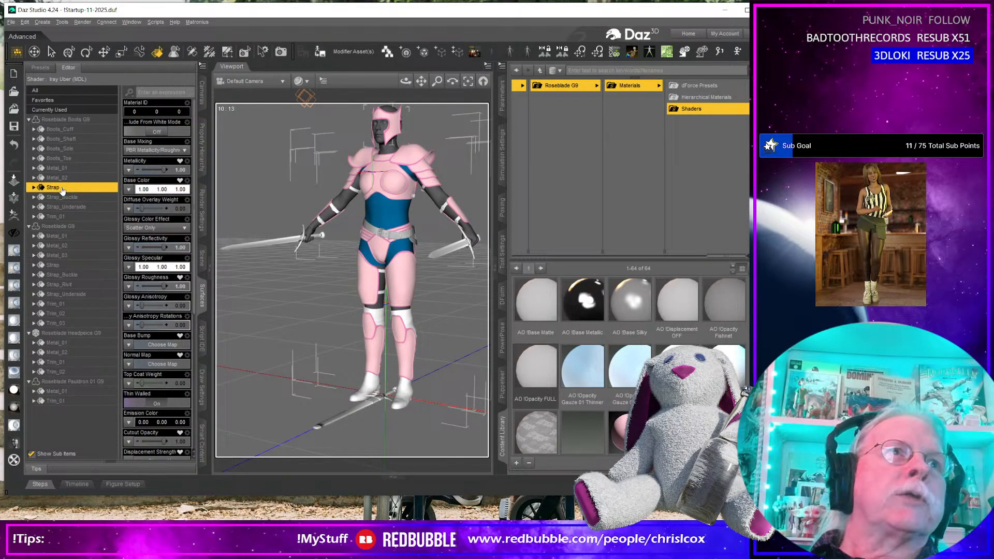
{"action": "left_click", "coordinate": [72, 265], "text": "ctrl"}
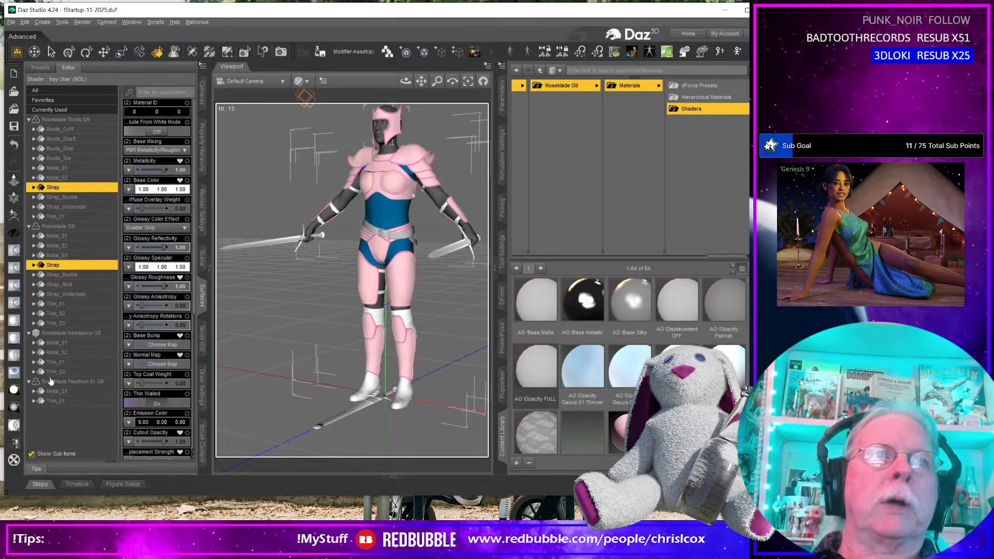
{"action": "left_click", "coordinate": [139, 309]}
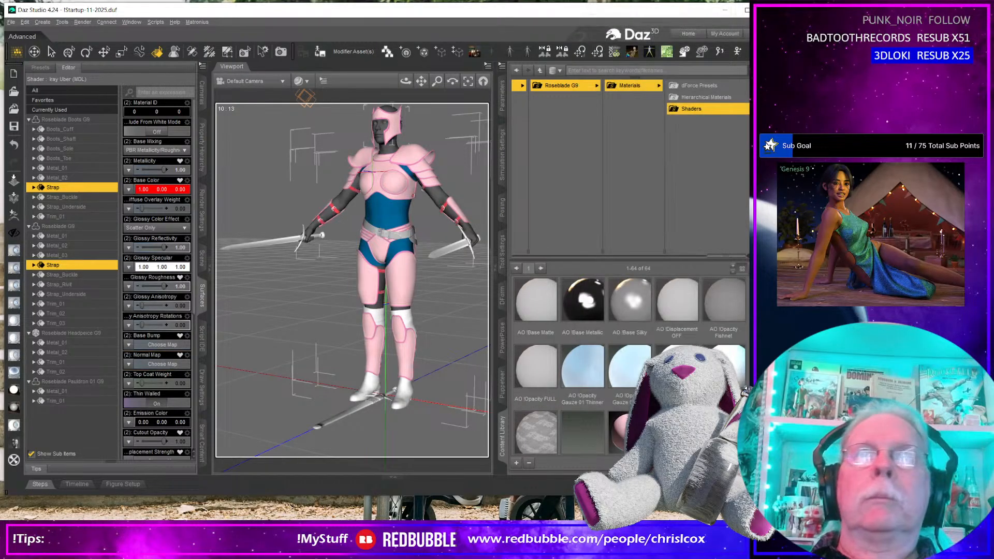
Apply the AO Color 05- Dark Maroon shader to the Strap_Underside surfaces of the boots and the outfit.
{"action": "left_click", "coordinate": [73, 207]}
{"action": "left_click", "coordinate": [75, 294], "text": "ctrl"}
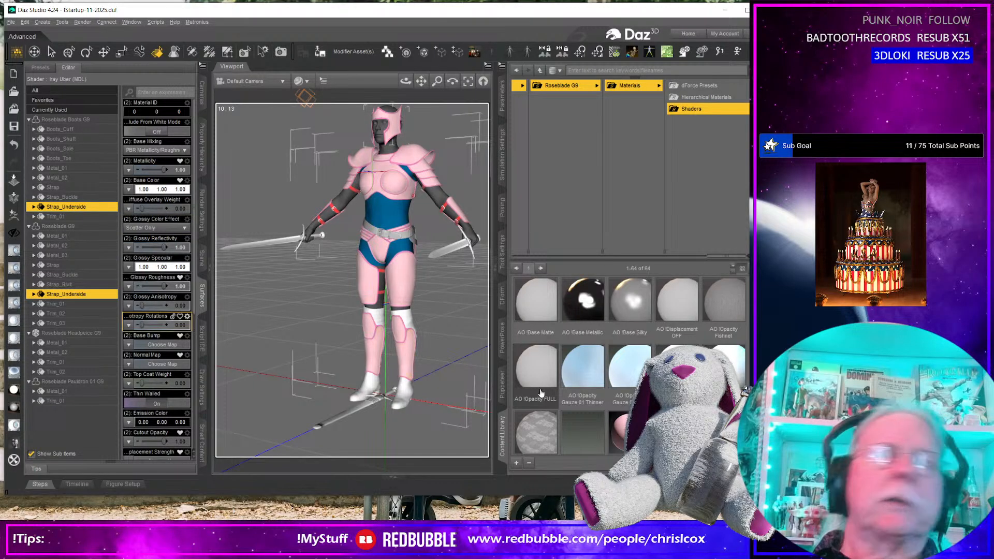
{"action": "scroll", "coordinate": [592, 311], "scroll_direction": "down", "scroll_amount": 3}
{"action": "double_click", "coordinate": [592, 311]}
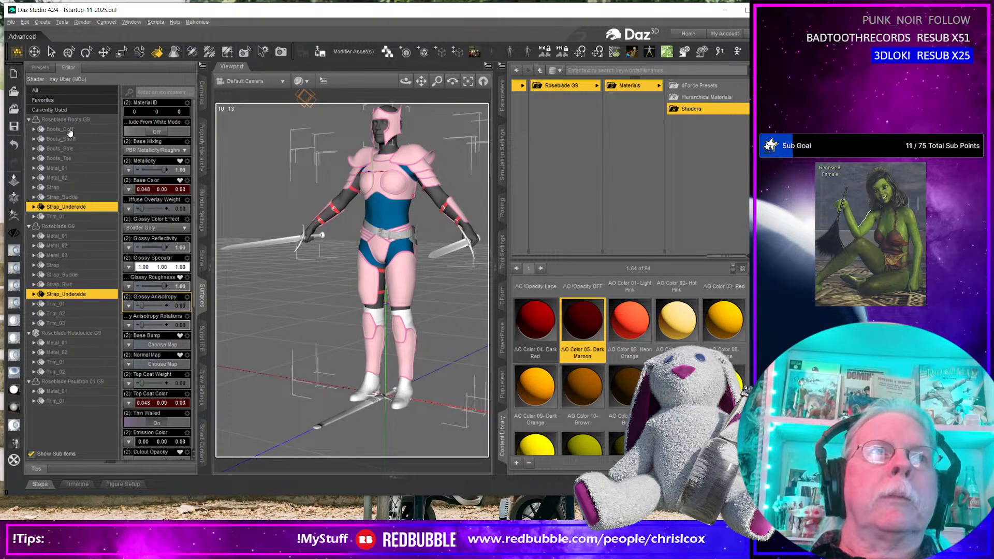
Add the belt to the selection and apply AO Color 06- Neon Orange to every Strap_Buckle of belt, boots and outfit plus the outfit's Strap_Rivit.
{"action": "left_click", "coordinate": [379, 235], "text": "ctrl"}
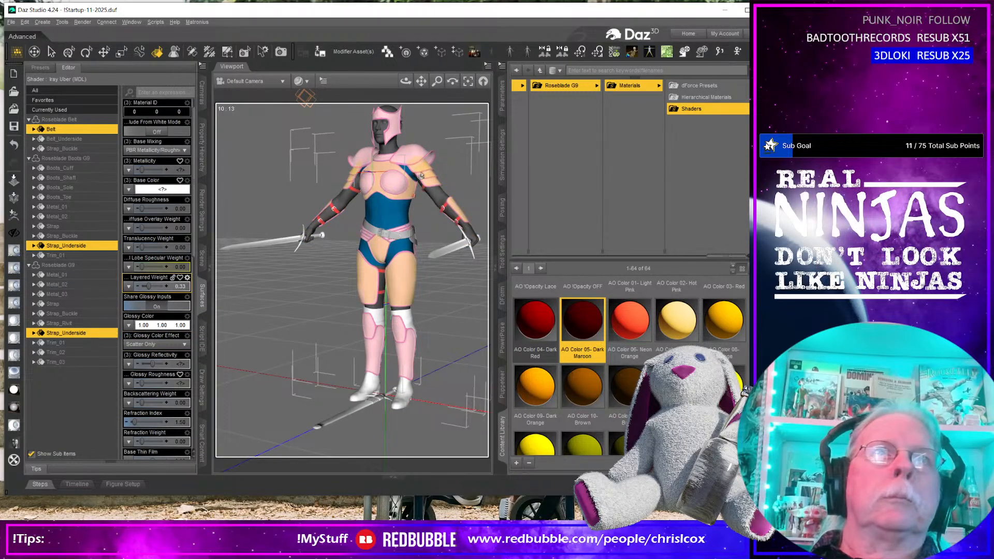
{"action": "left_click", "coordinate": [396, 193]}
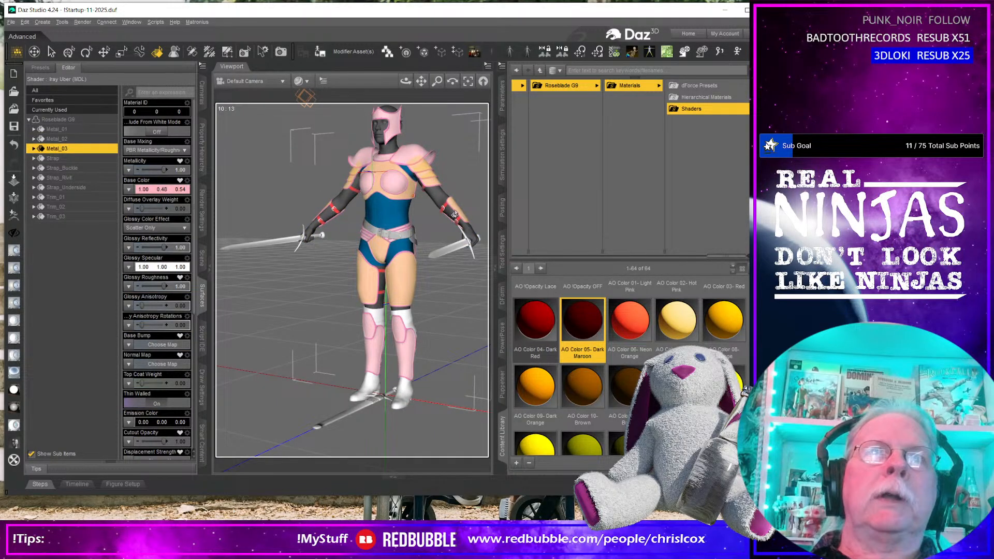
{"action": "left_click", "coordinate": [385, 239], "text": "ctrl"}
{"action": "left_click", "coordinate": [401, 356], "text": "ctrl"}
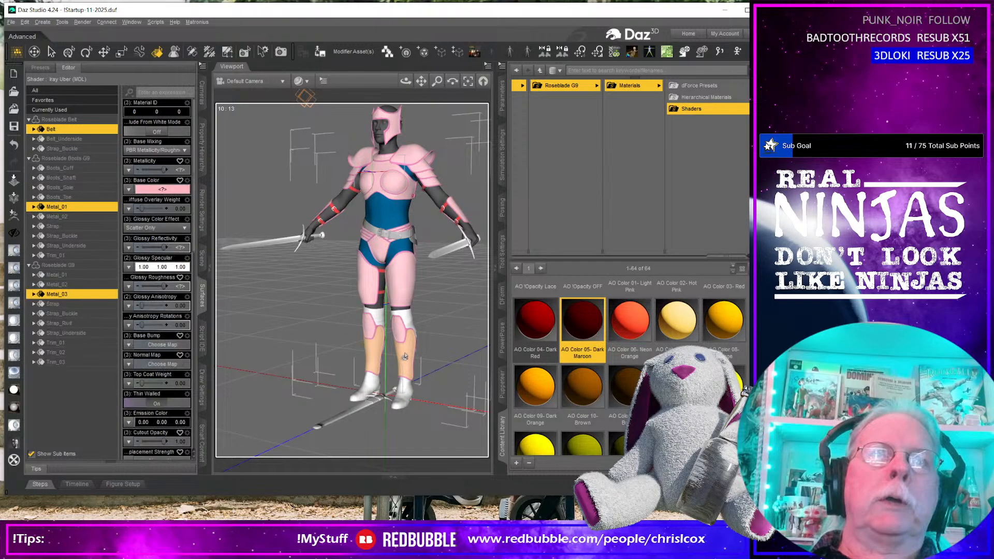
{"action": "left_click", "coordinate": [76, 149]}
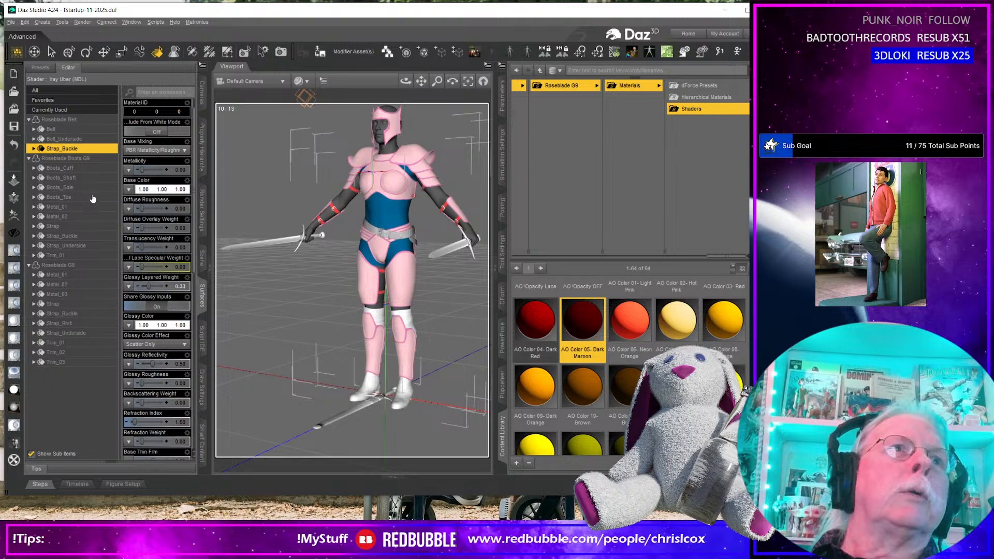
{"action": "left_click", "coordinate": [86, 237], "text": "ctrl"}
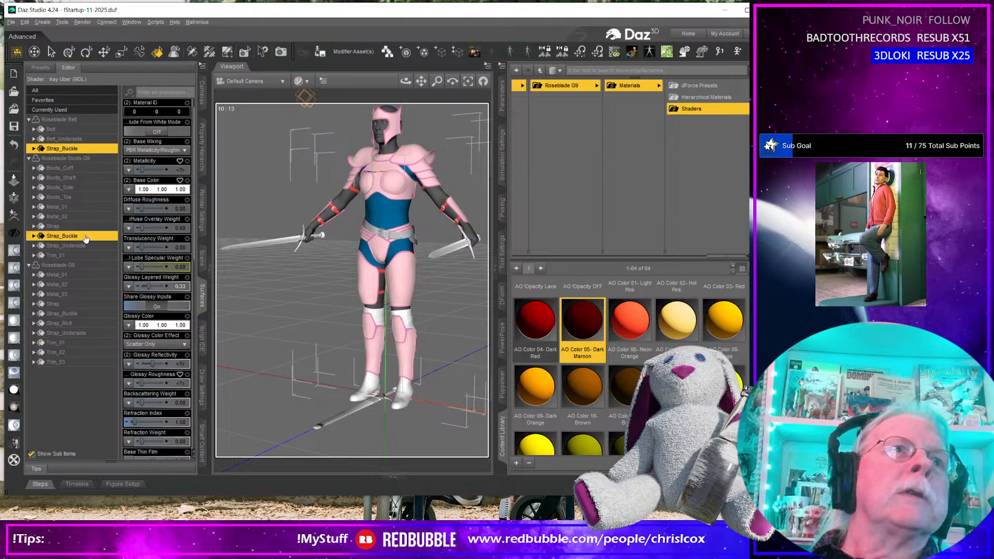
{"action": "left_click", "coordinate": [72, 314], "text": "ctrl"}
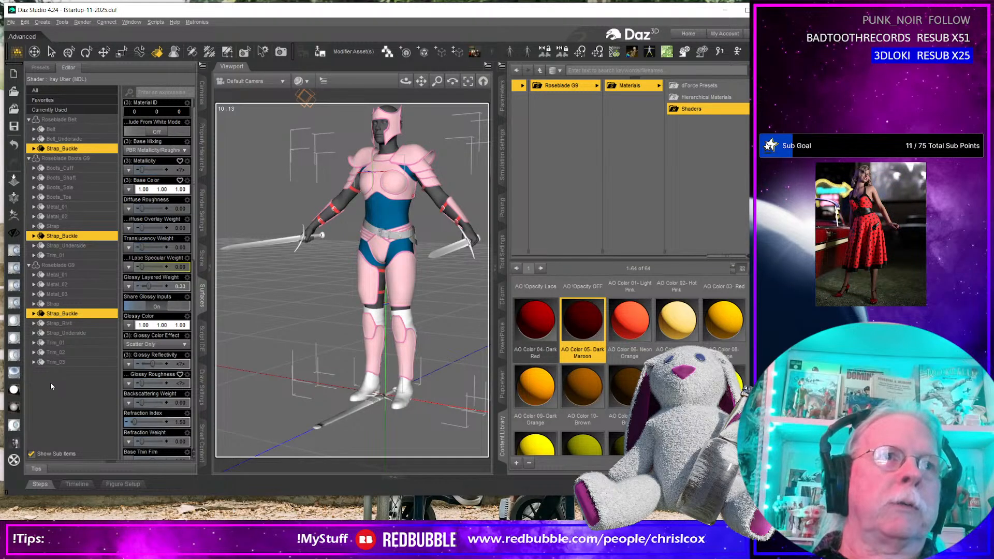
{"action": "left_click", "coordinate": [70, 324], "text": "ctrl"}
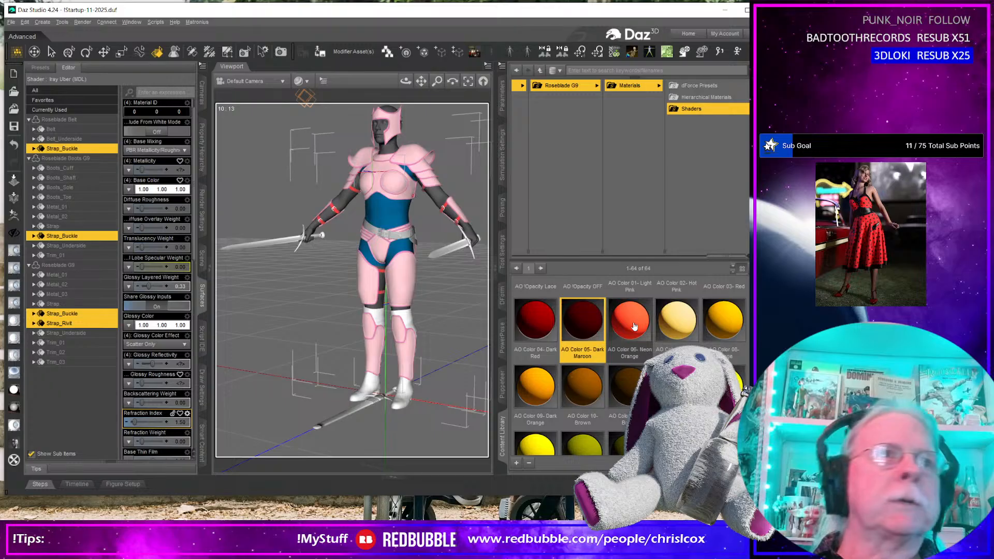
{"action": "mouse_move", "coordinate": [634, 326]}
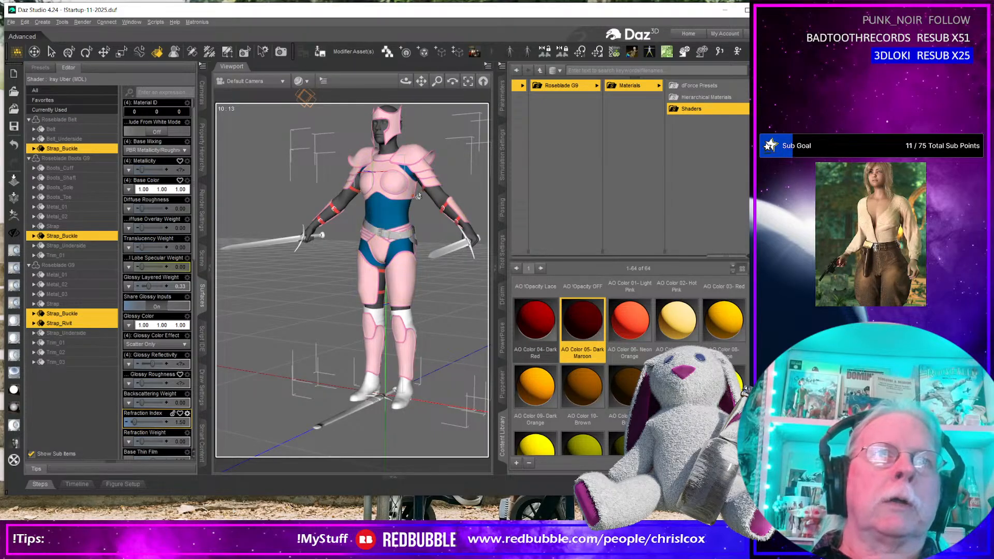
{"action": "left_click", "coordinate": [639, 324]}
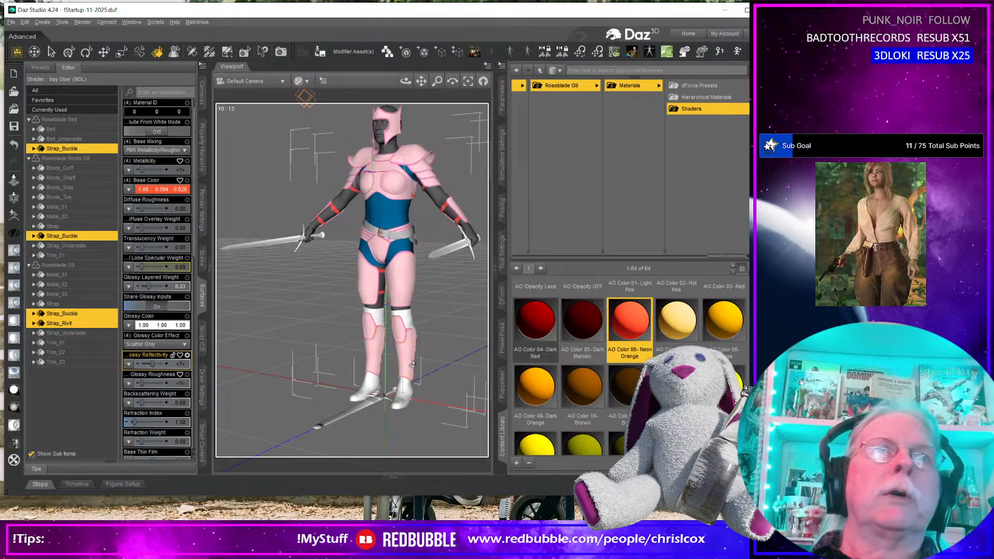
Apply the AO Color 08 shader to the Belt surface and AO Color 10- Brown to Belt_Underside.
{"action": "left_click", "coordinate": [394, 241]}
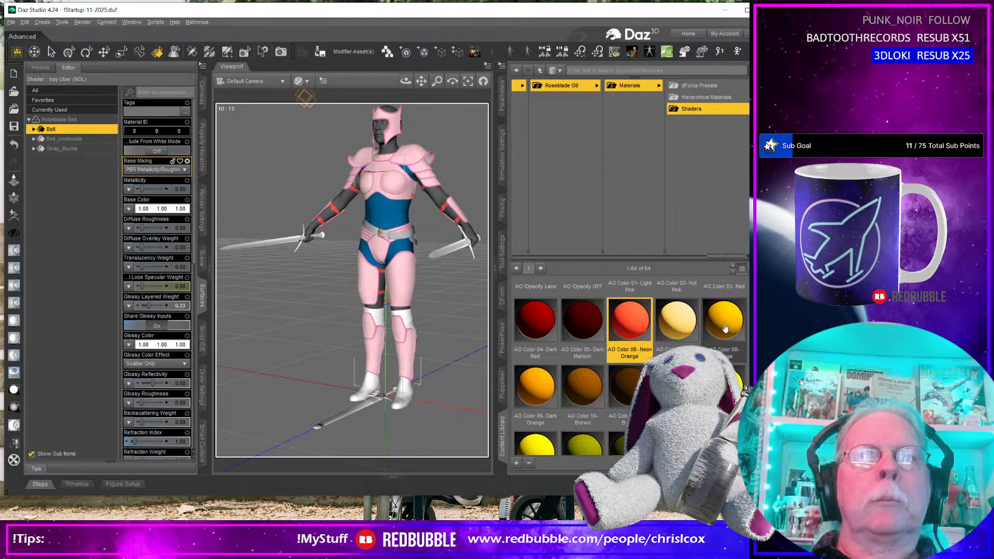
{"action": "double_click", "coordinate": [724, 318]}
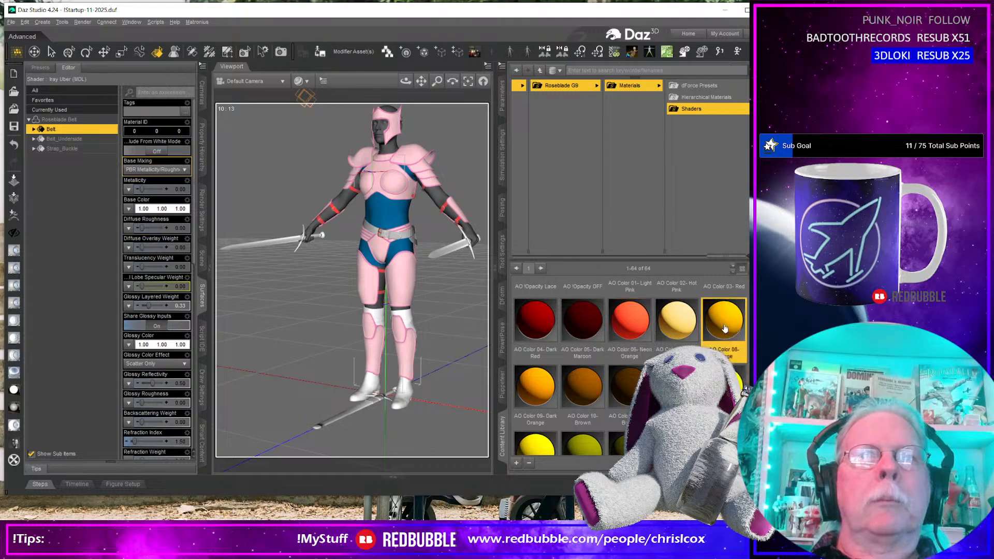
{"action": "left_click", "coordinate": [77, 139]}
{"action": "double_click", "coordinate": [581, 391]}
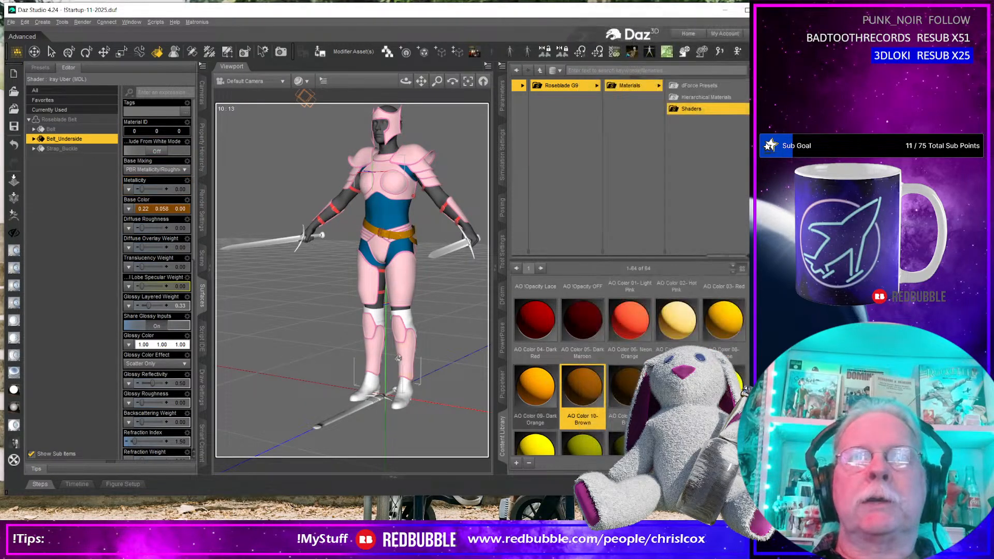
Apply the yellow shader (base color 1.00, 1.00, 0.00) to the boots' Boots_Cuff surface and AO Color 15- Olive to Boots_Shaft.
{"action": "scroll", "coordinate": [388, 355], "scroll_direction": "down", "scroll_amount": 2}
{"action": "scroll", "coordinate": [387, 355], "scroll_direction": "up", "scroll_amount": 3}
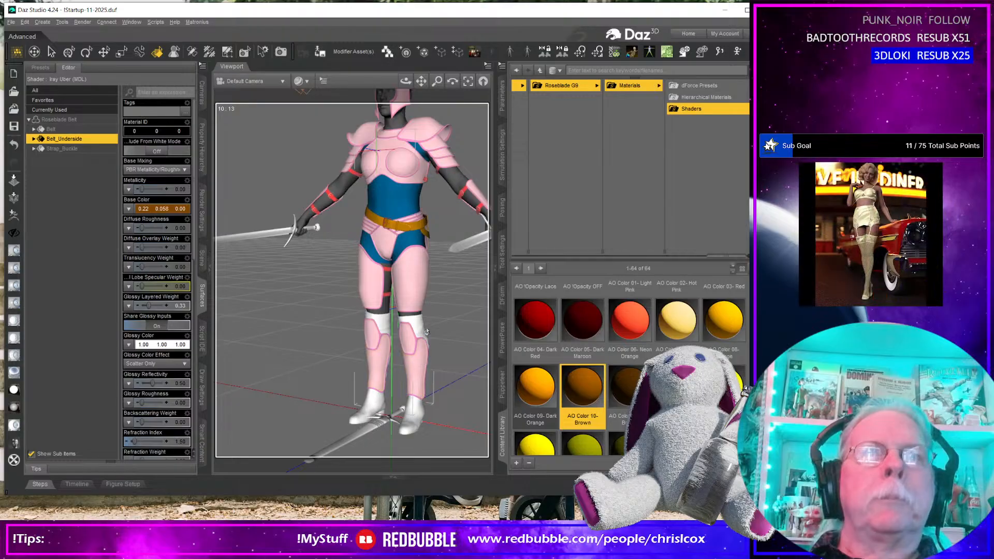
{"action": "left_click", "coordinate": [369, 376]}
{"action": "middle_click_drag", "start_coordinate": [369, 376], "coordinate": [407, 380]}
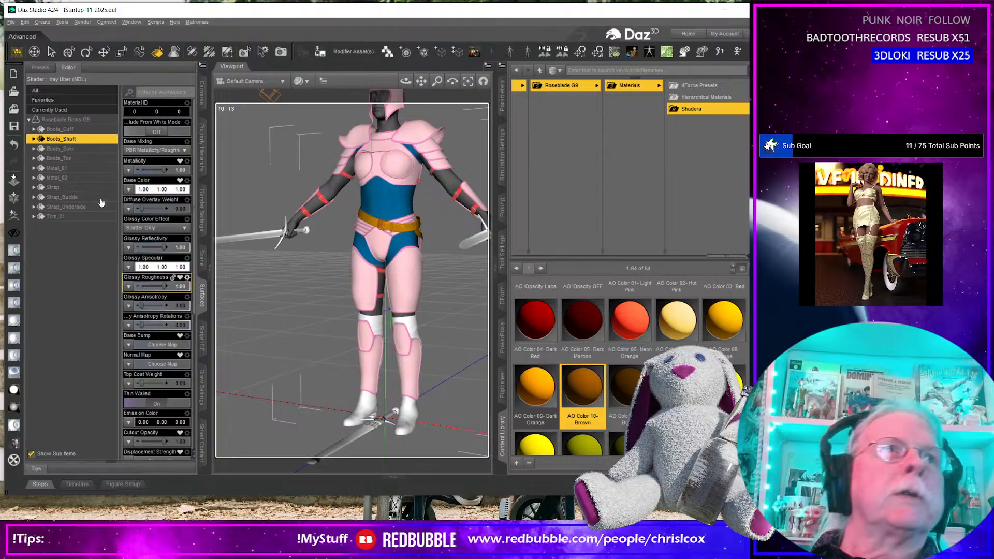
{"action": "left_click", "coordinate": [67, 129]}
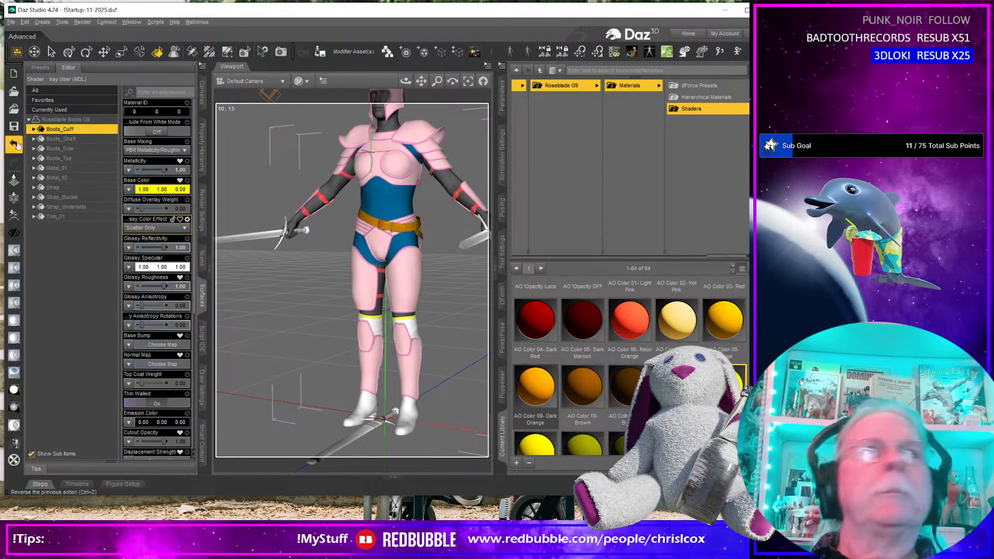
{"action": "left_click", "coordinate": [61, 138]}
{"action": "scroll", "coordinate": [589, 292], "scroll_direction": "down", "scroll_amount": 5}
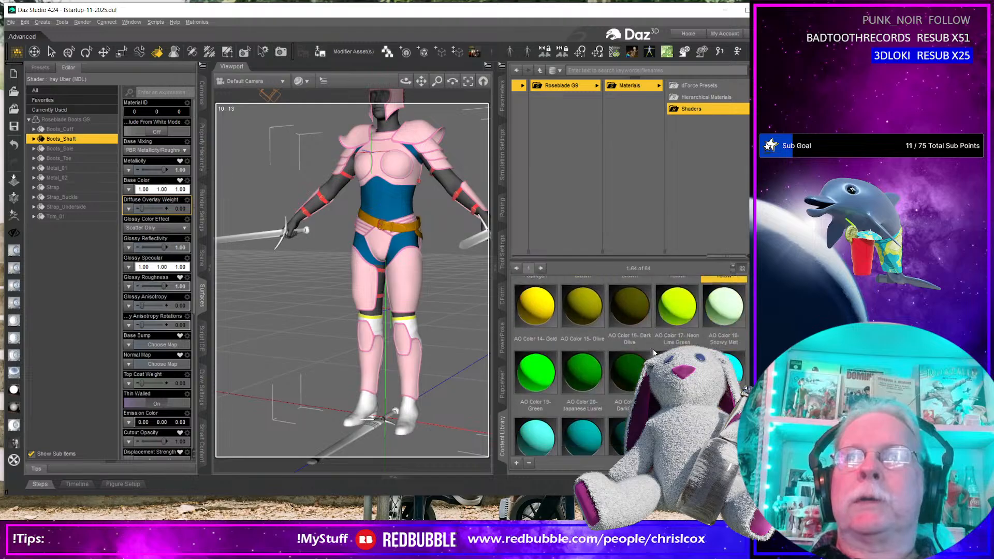
{"action": "double_click", "coordinate": [588, 292]}
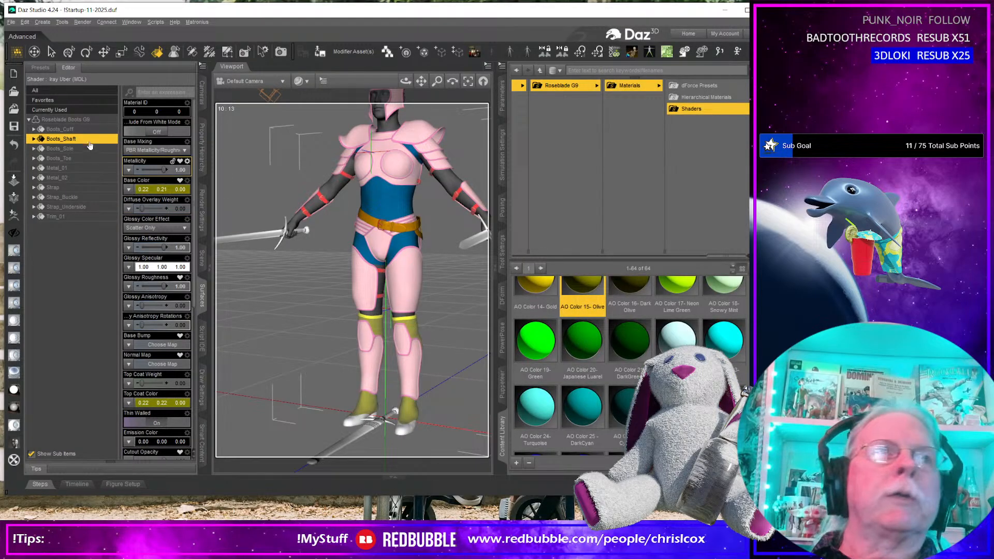
Apply the AO Color 16- Dark Olive shader to Boots_Sole and AO Color 17- Neon Lime Green to Boots_Toe.
{"action": "left_click", "coordinate": [60, 149]}
{"action": "double_click", "coordinate": [611, 283]}
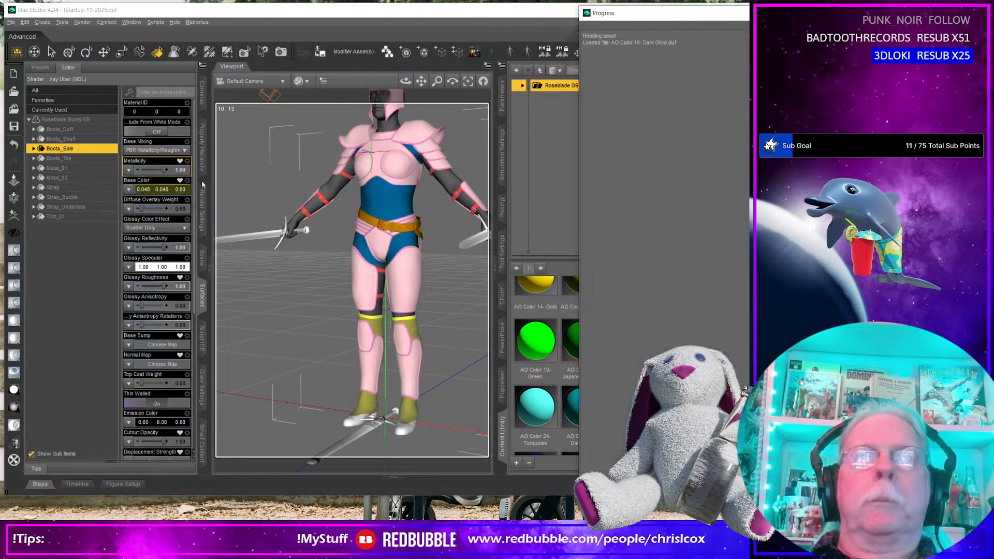
{"action": "left_click", "coordinate": [60, 158]}
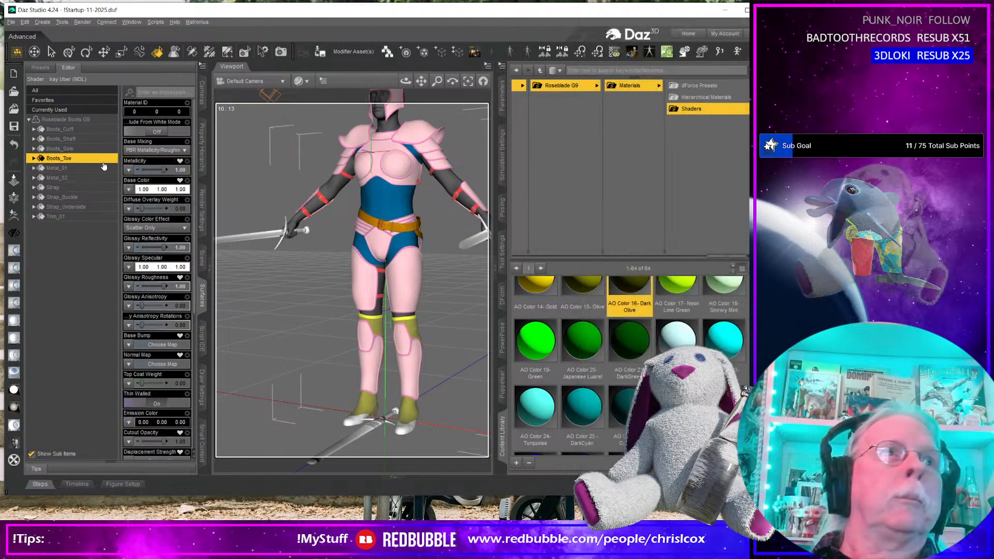
{"action": "double_click", "coordinate": [676, 286]}
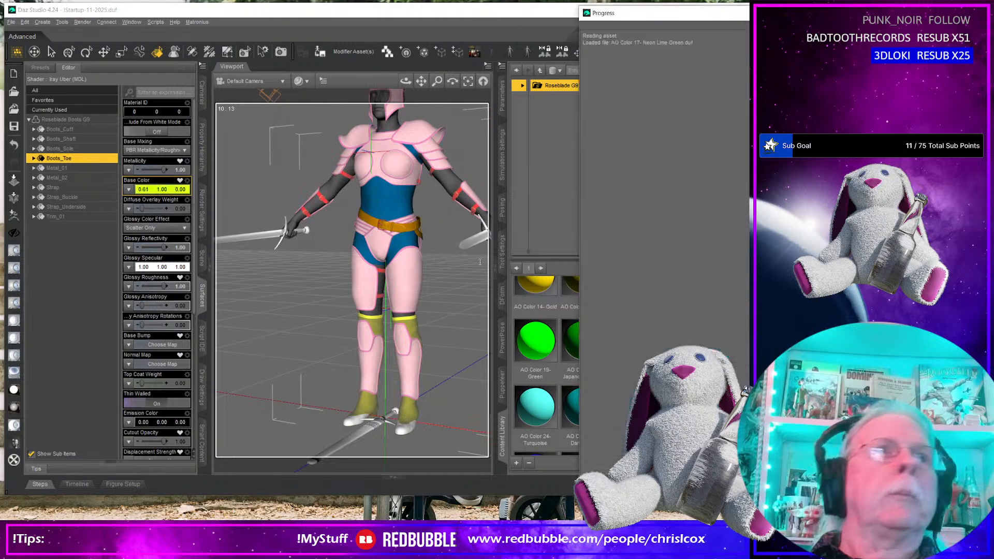
Check the base colors of the boots' Metal_01, Strap, Strap_Buckle, Strap_Underside and Trim_01 surfaces.
{"action": "left_click", "coordinate": [73, 168]}
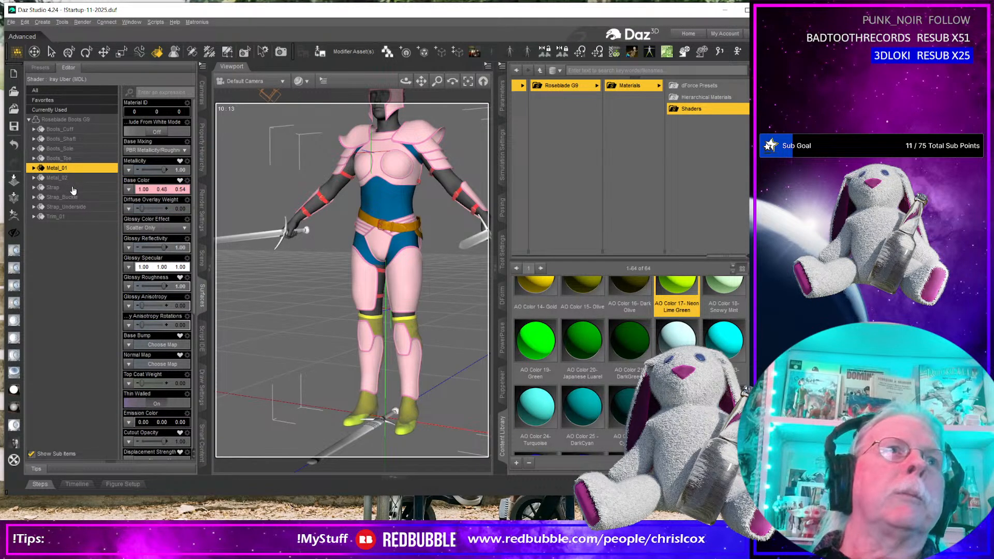
{"action": "left_click", "coordinate": [73, 188]}
{"action": "left_click", "coordinate": [77, 198]}
{"action": "left_click", "coordinate": [82, 208]}
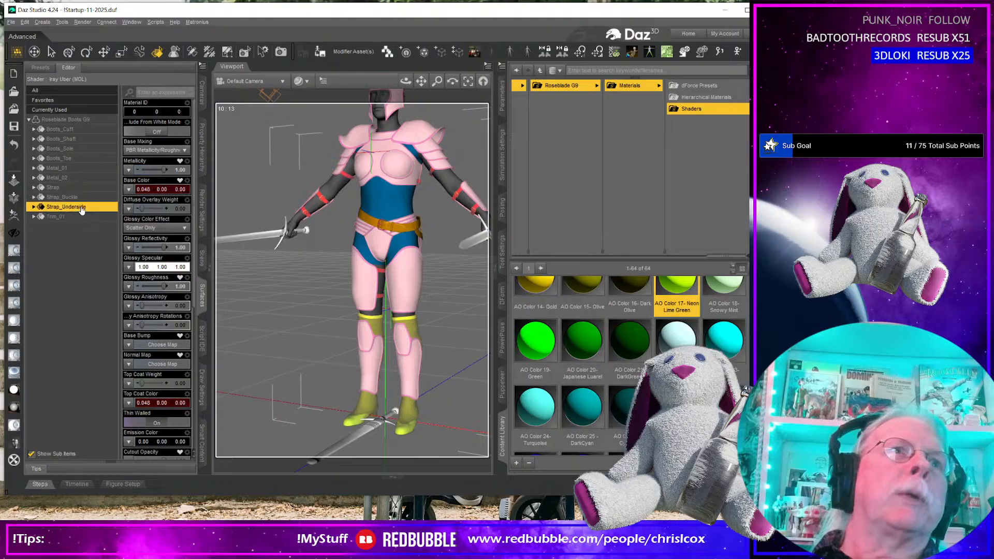
{"action": "left_click", "coordinate": [74, 218]}
Select the hilt base surface of the Roseblade sword lying at the figure's feet.
{"action": "middle_click_drag", "start_coordinate": [451, 370], "coordinate": [424, 376]}
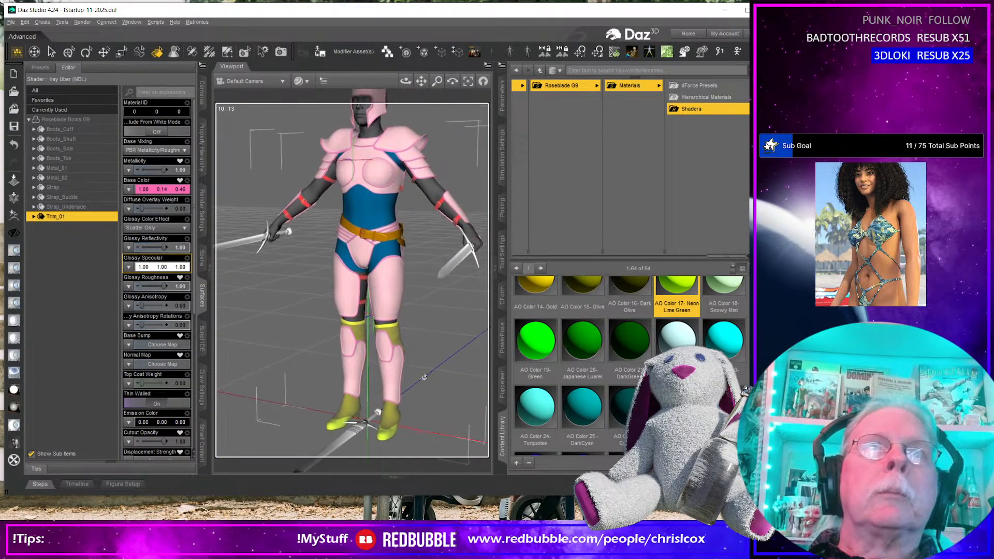
{"action": "left_click", "coordinate": [372, 418]}
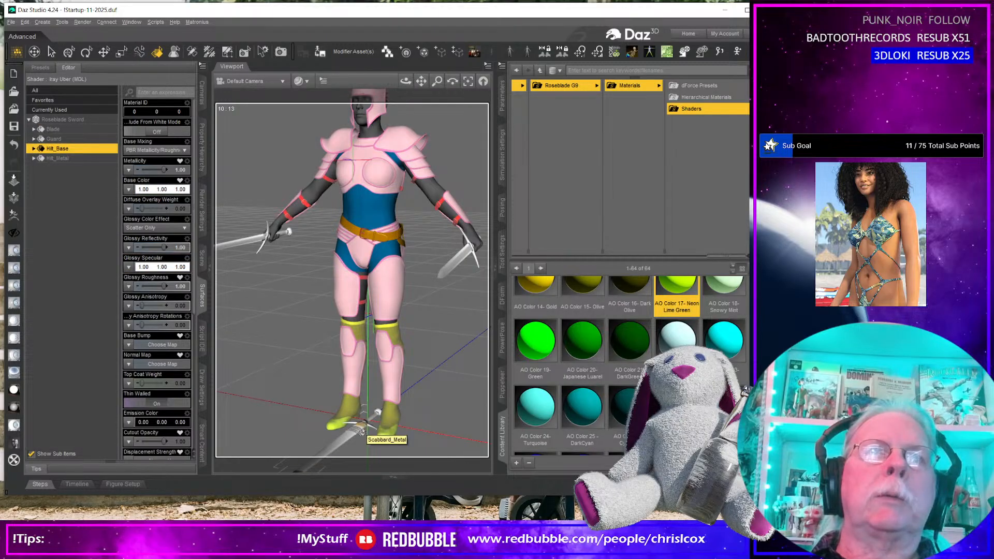
Colour the sword's surfaces: Japanese Laurel on Blade, DarkGreen on Guard, the pale cyan shader on Hilt_Base and bright cyan on Hilt_Metal.
{"action": "left_click", "coordinate": [56, 129]}
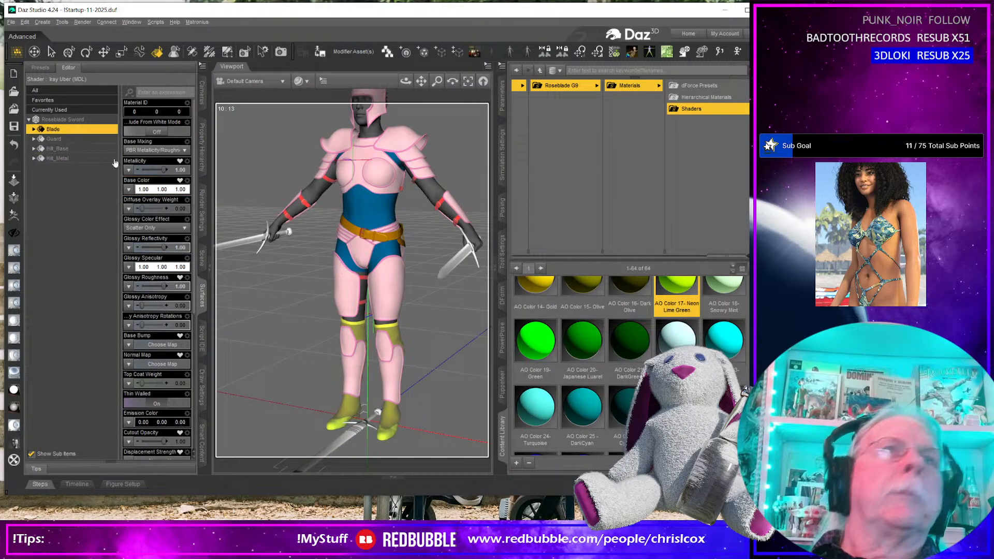
{"action": "double_click", "coordinate": [582, 342]}
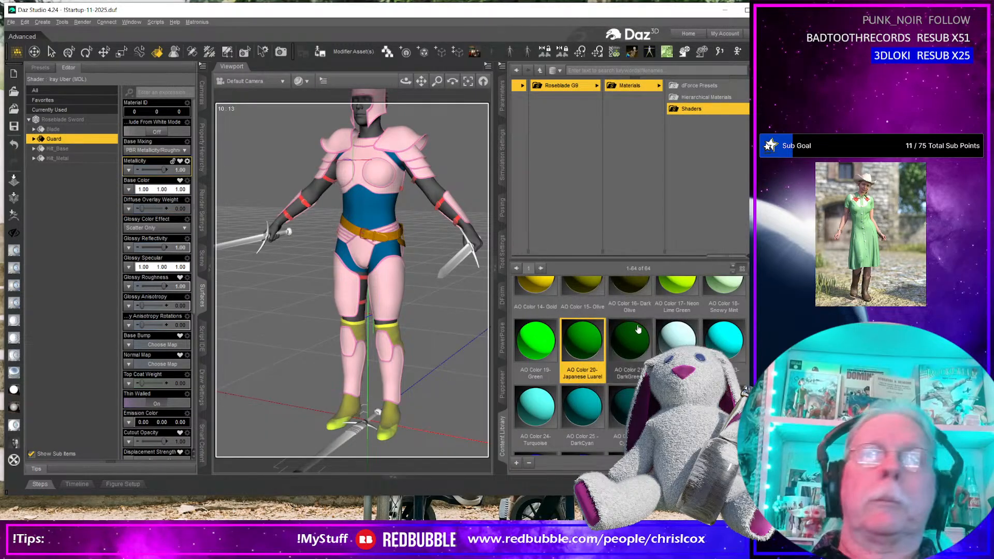
{"action": "double_click", "coordinate": [638, 330]}
{"action": "left_click", "coordinate": [56, 149]}
{"action": "double_click", "coordinate": [676, 339]}
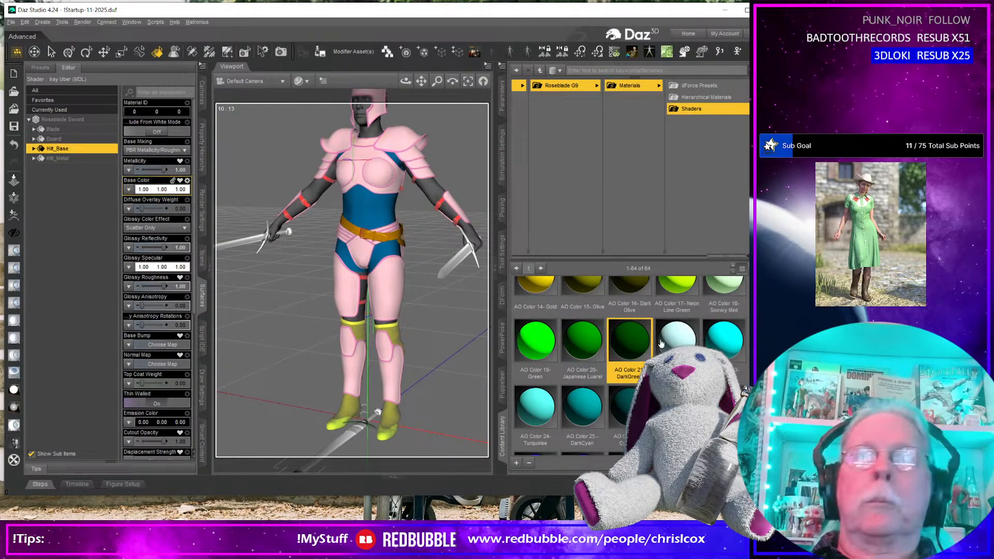
{"action": "left_click", "coordinate": [55, 158]}
{"action": "double_click", "coordinate": [723, 339]}
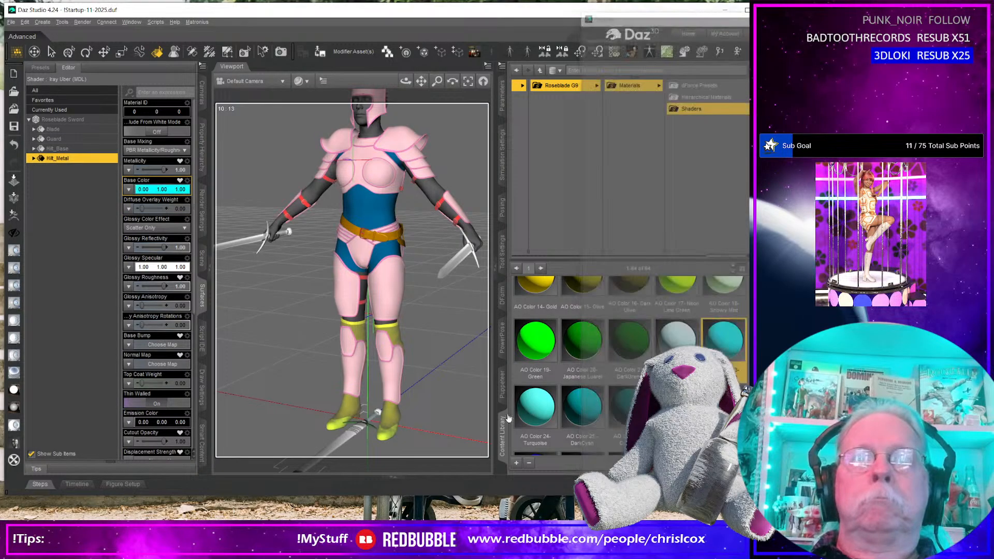
Select the belt, boots, body armor and scabbard together so that all their surfaces can be edited.
{"action": "left_click", "coordinate": [337, 445]}
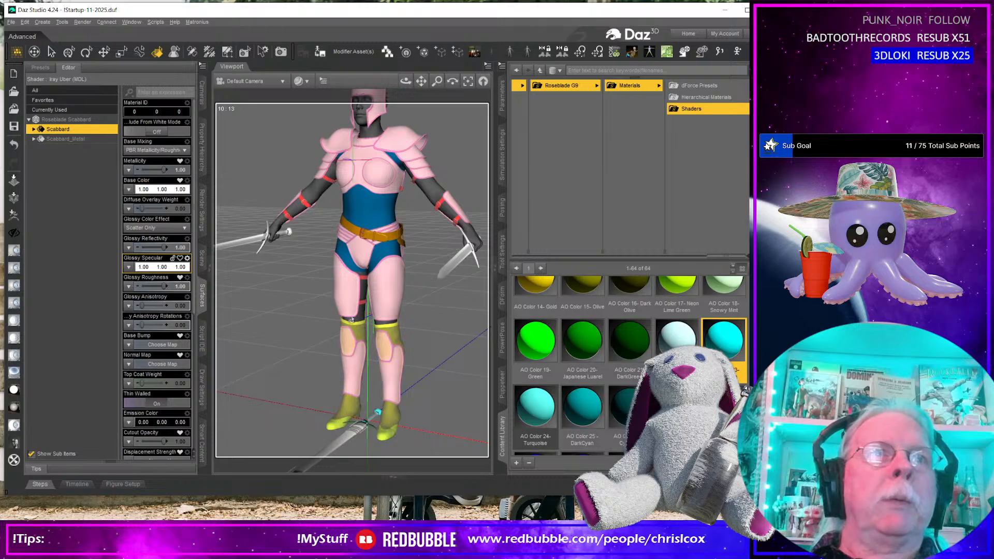
{"action": "left_click", "coordinate": [381, 242]}
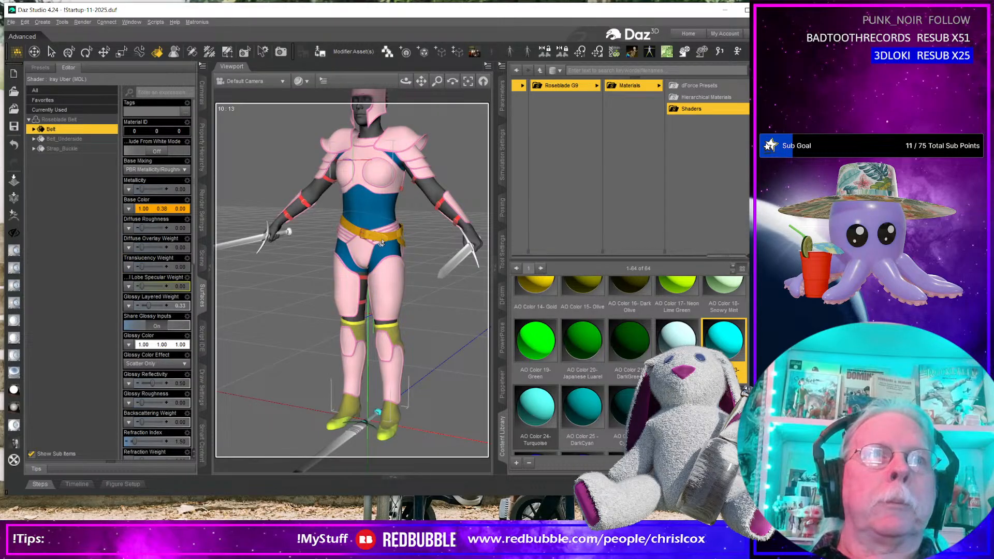
{"action": "left_click", "coordinate": [439, 206]}
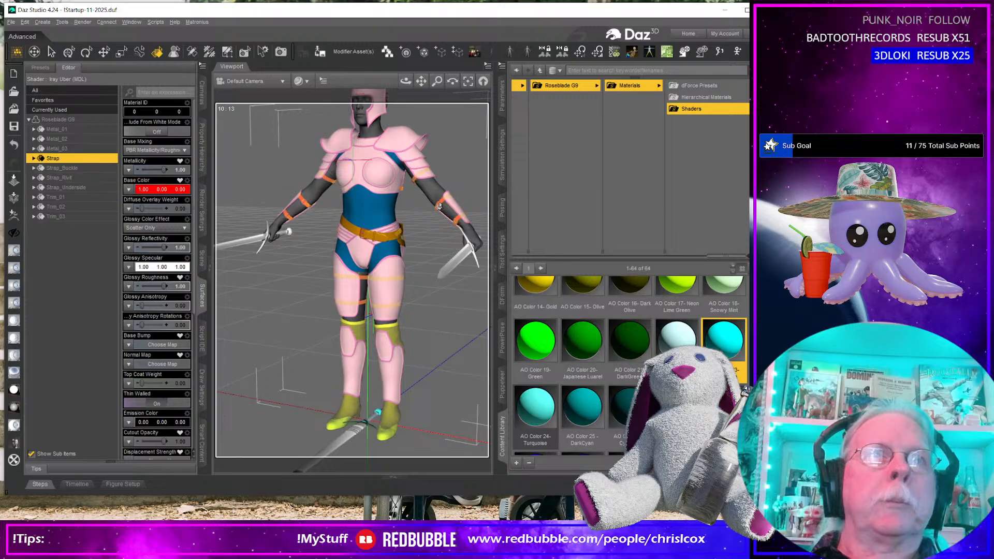
{"action": "left_click", "coordinate": [393, 329], "text": "ctrl"}
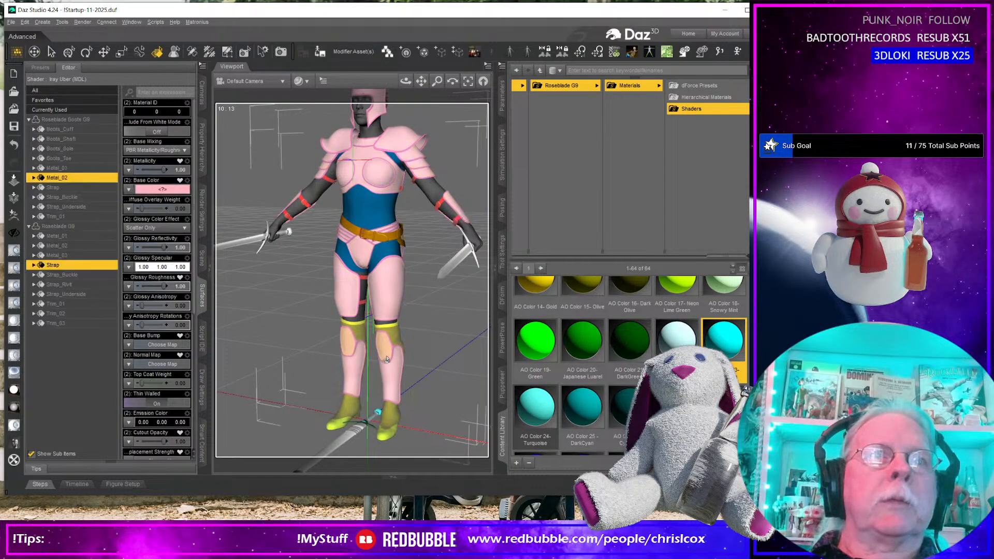
{"action": "left_click", "coordinate": [376, 250], "text": "ctrl"}
{"action": "left_click", "coordinate": [349, 439], "text": "ctrl"}
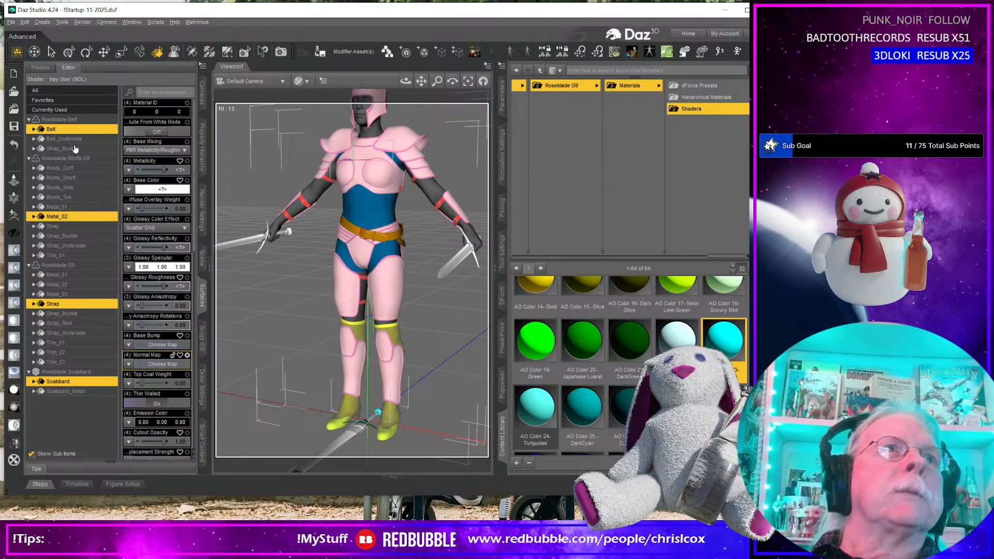
Apply the very dark cyan shader (base color 0.00, 0.048, 0.048) to the Belt, both Strap surfaces and the Scabbard surface.
{"action": "left_click", "coordinate": [70, 130]}
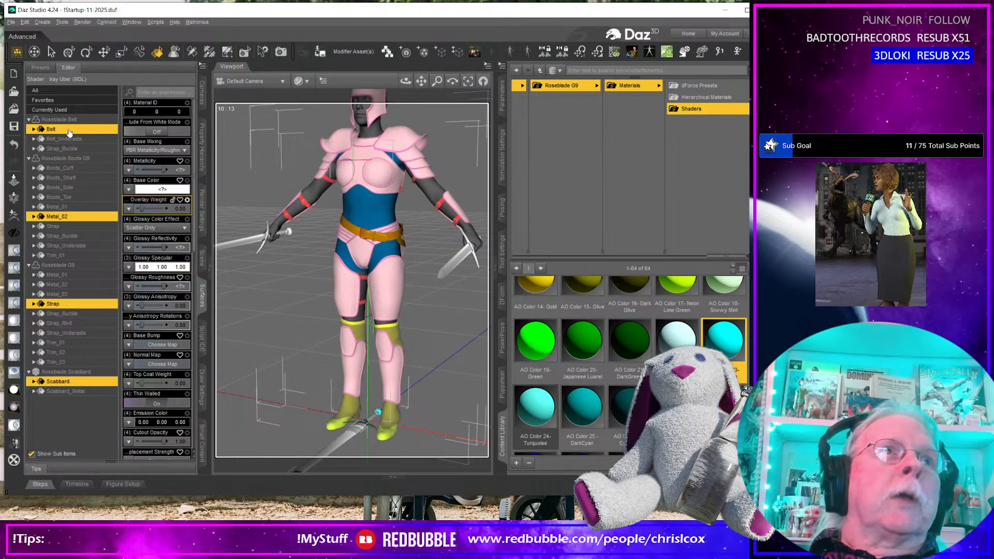
{"action": "left_click", "coordinate": [76, 227], "text": "ctrl"}
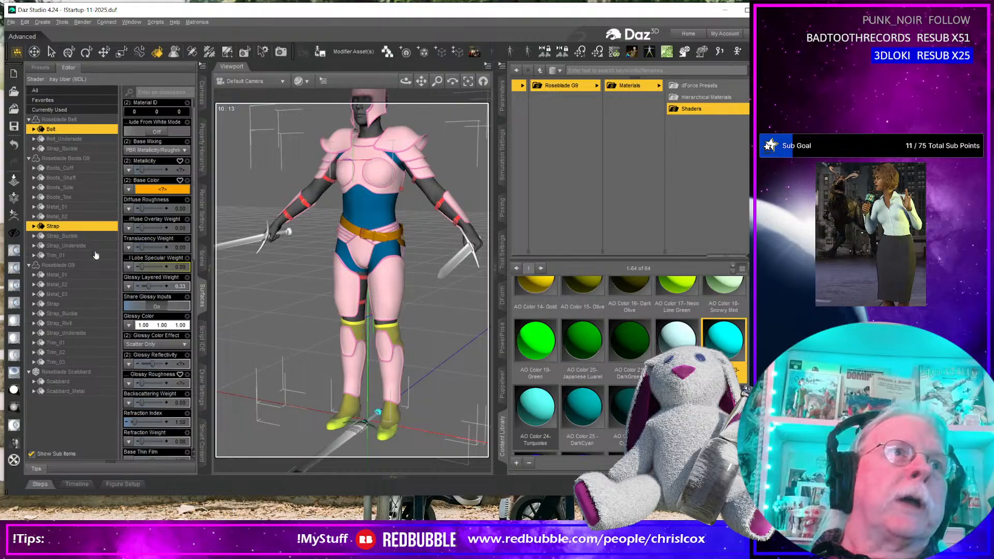
{"action": "left_click", "coordinate": [66, 305], "text": "ctrl"}
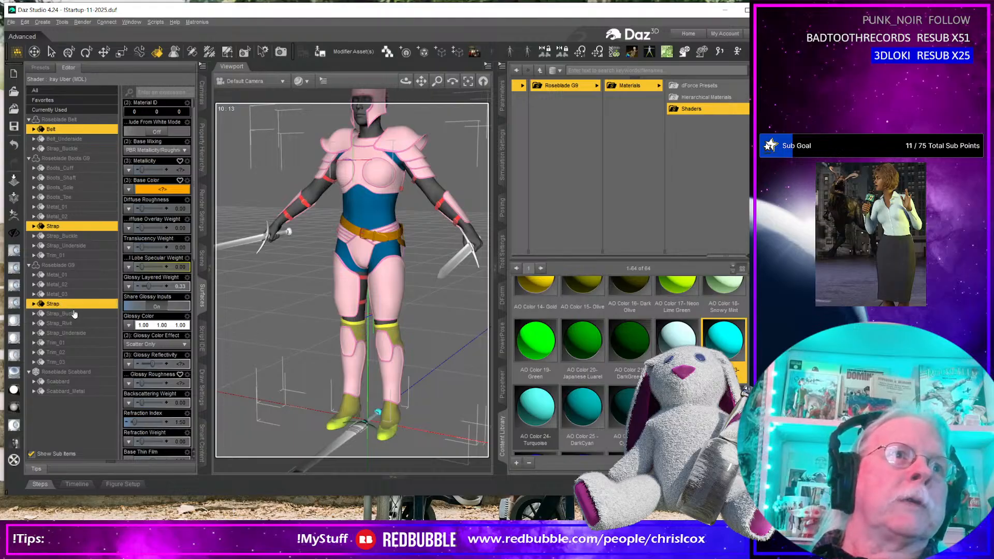
{"action": "left_click", "coordinate": [67, 383], "text": "ctrl"}
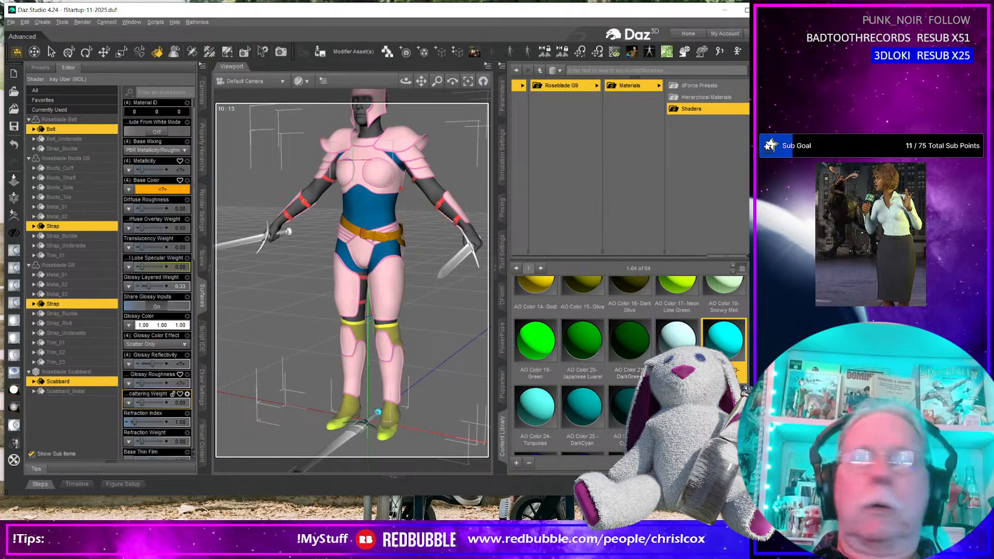
{"action": "double_click", "coordinate": [624, 408]}
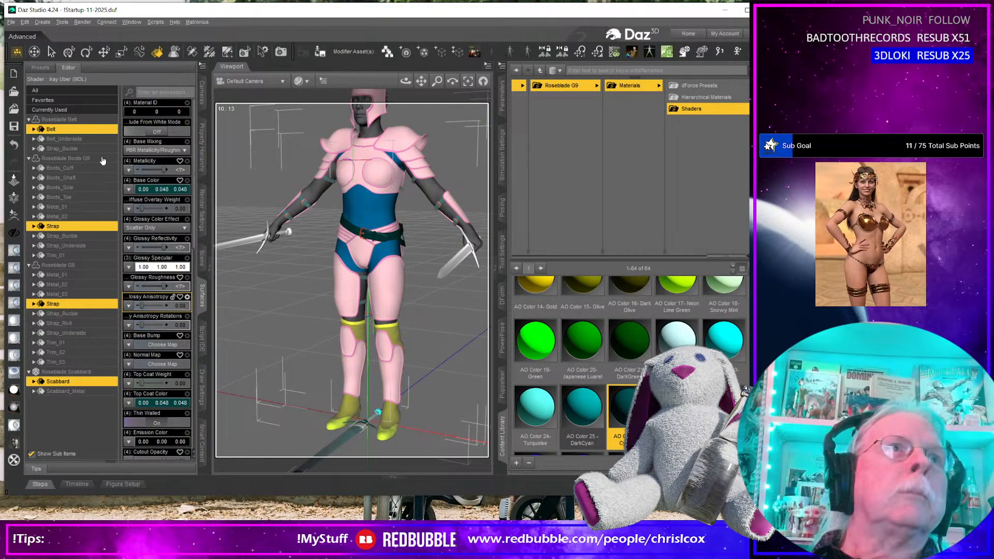
Apply the blue shader with base color 0.00, 0.22, 1.00 to Belt_Underside and both Strap_Underside surfaces.
{"action": "left_click", "coordinate": [65, 139]}
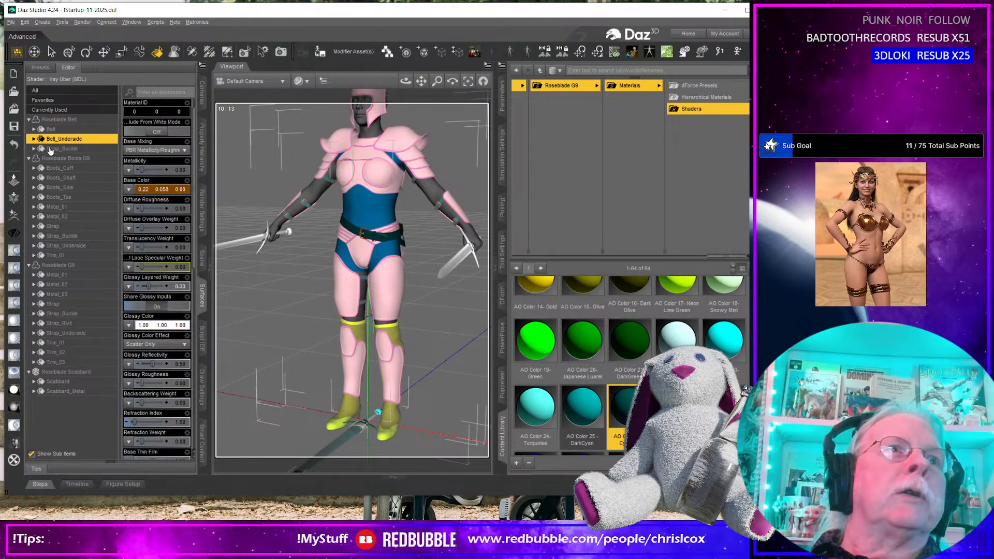
{"action": "left_click", "coordinate": [85, 246], "text": "ctrl"}
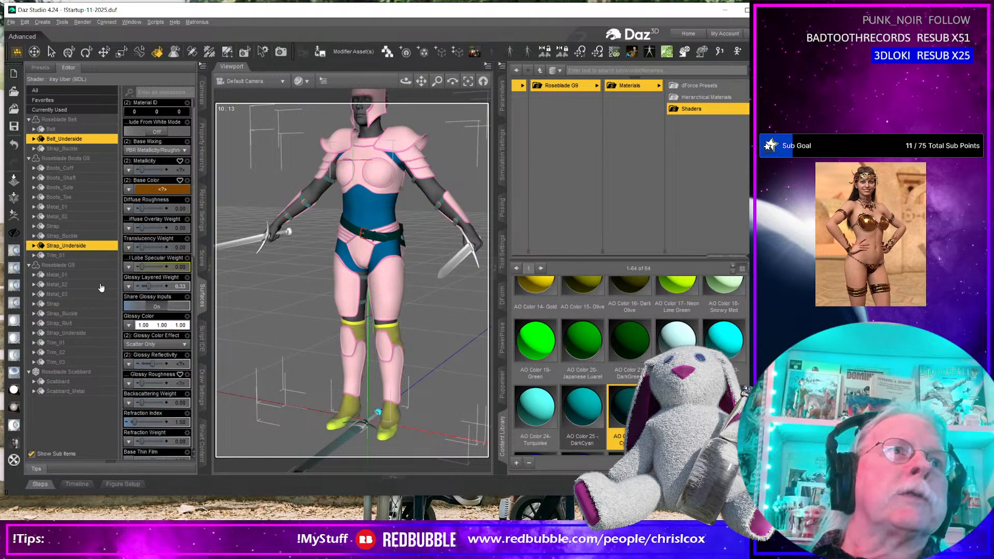
{"action": "left_click", "coordinate": [87, 334], "text": "ctrl"}
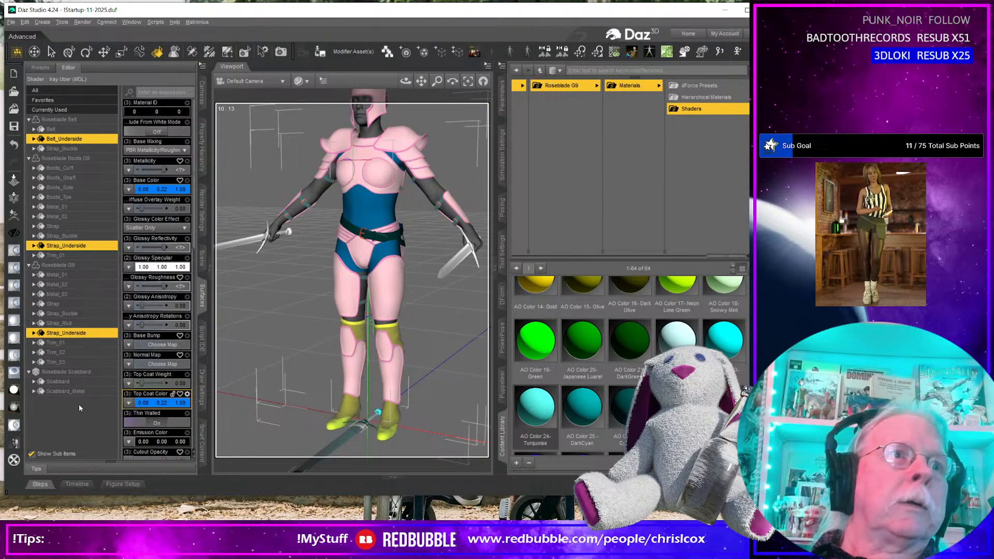
Apply the pink shader (base color 1.00, 0.48, 0.54) to Scabbard_Metal, matching the body armor's Metal_01.
{"action": "left_click", "coordinate": [83, 392]}
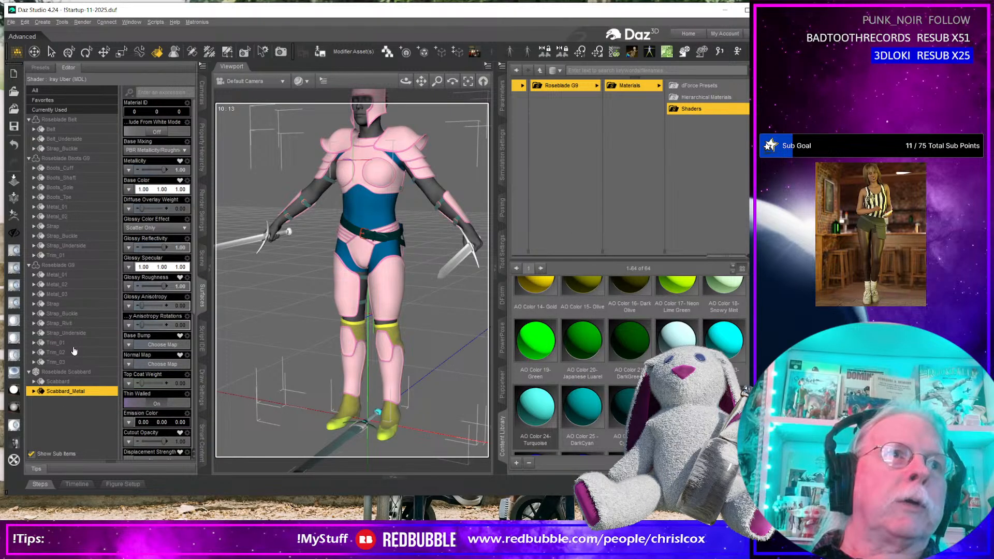
{"action": "left_click", "coordinate": [73, 275]}
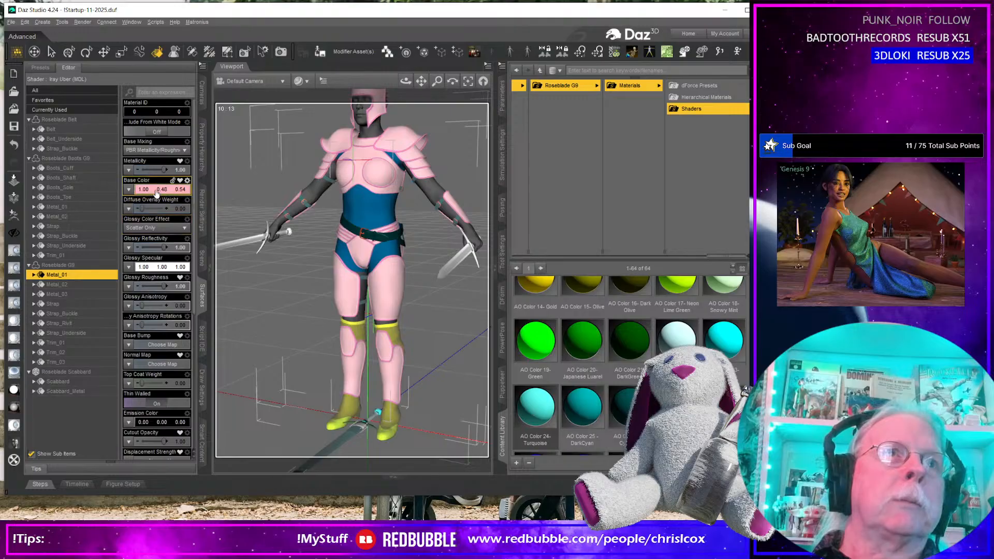
{"action": "scroll", "coordinate": [613, 336], "scroll_direction": "up", "scroll_amount": 10}
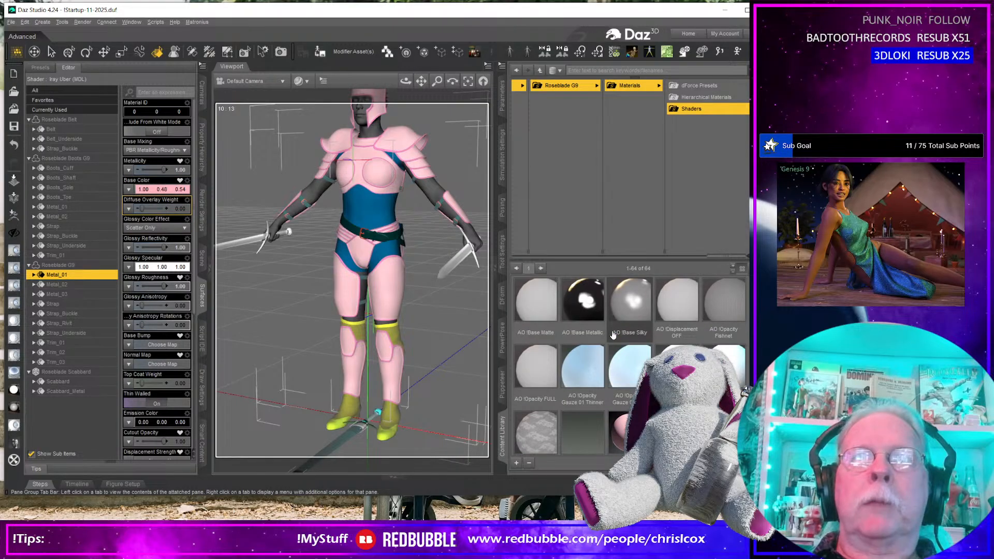
{"action": "left_click", "coordinate": [73, 393]}
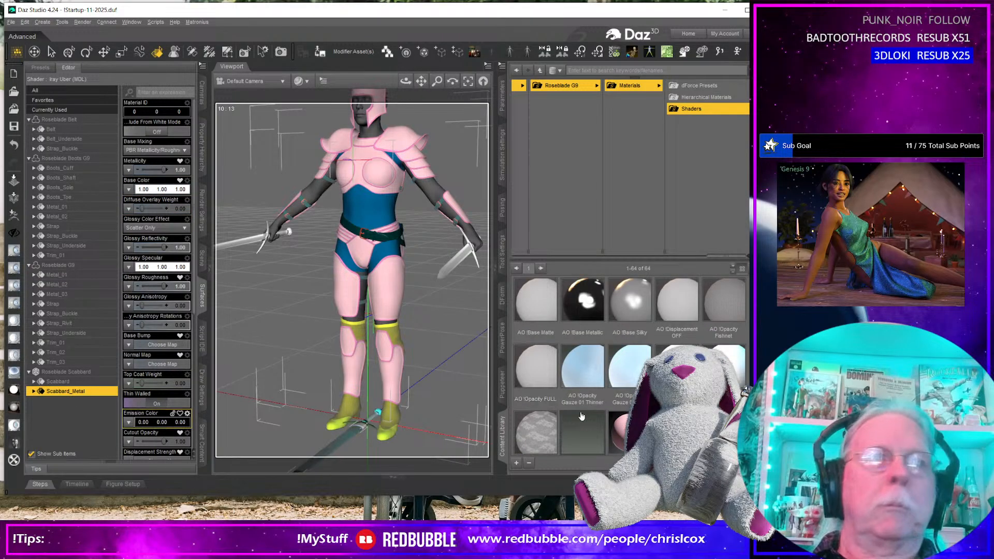
{"action": "scroll", "coordinate": [434, 413], "scroll_direction": "up", "scroll_amount": 3}
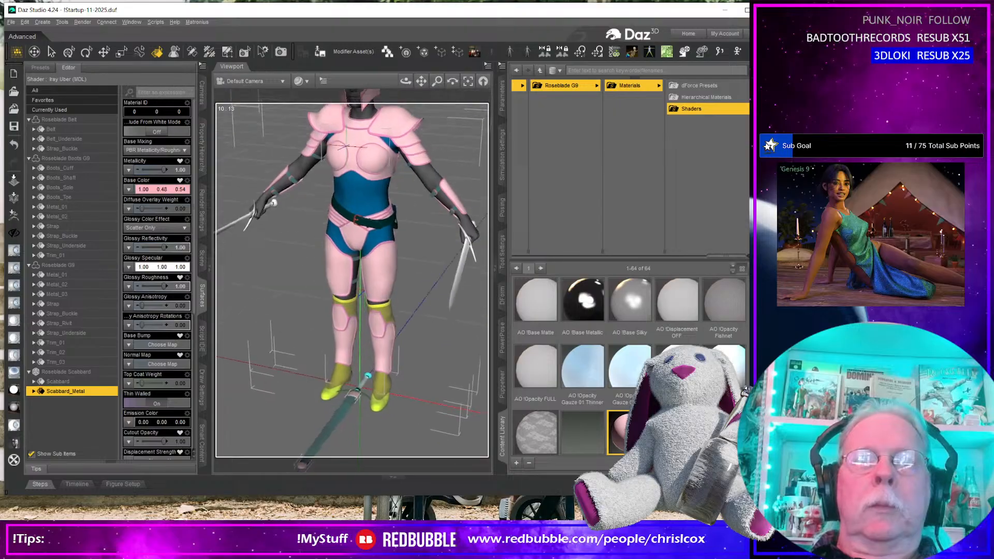
Apply the AO Color 33 Blue Violet shader to the sword's Hilt_Base surface.
{"action": "left_click", "coordinate": [356, 364]}
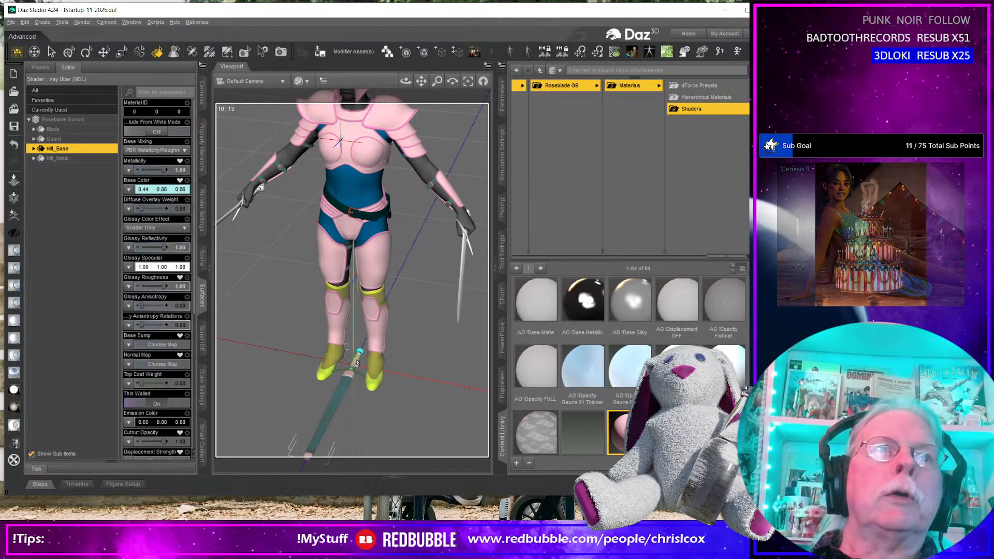
{"action": "scroll", "coordinate": [628, 362], "scroll_direction": "down", "scroll_amount": 5}
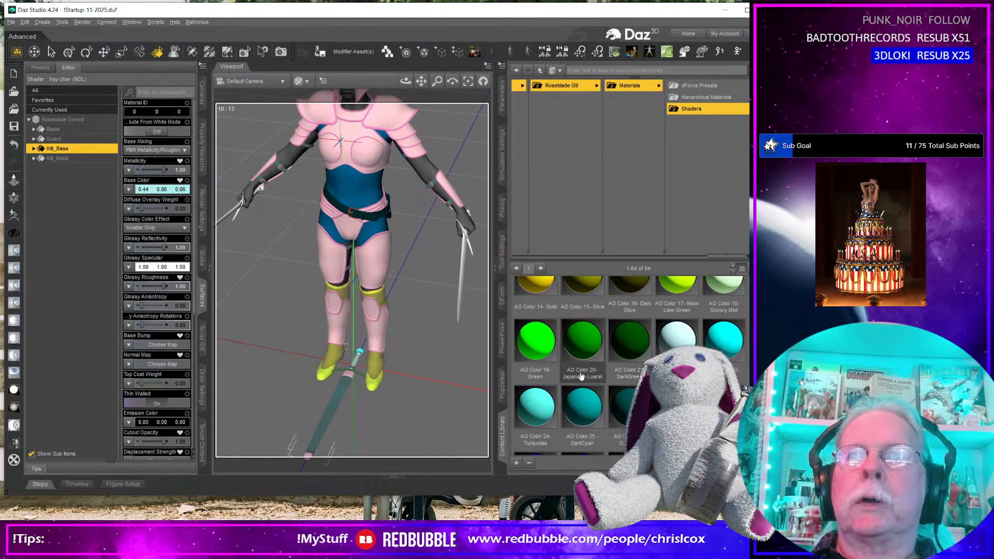
{"action": "scroll", "coordinate": [629, 362], "scroll_direction": "down", "scroll_amount": 3}
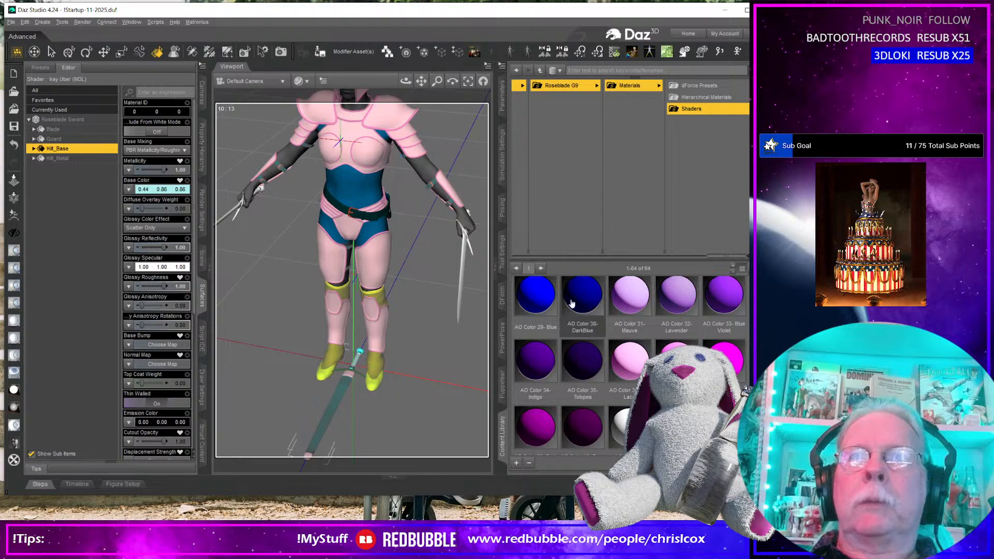
{"action": "double_click", "coordinate": [726, 297]}
Select the headpiece, body armor and boots, and start exporting to a Wavefront Object file.
{"action": "middle_click_drag", "start_coordinate": [404, 360], "coordinate": [406, 336]}
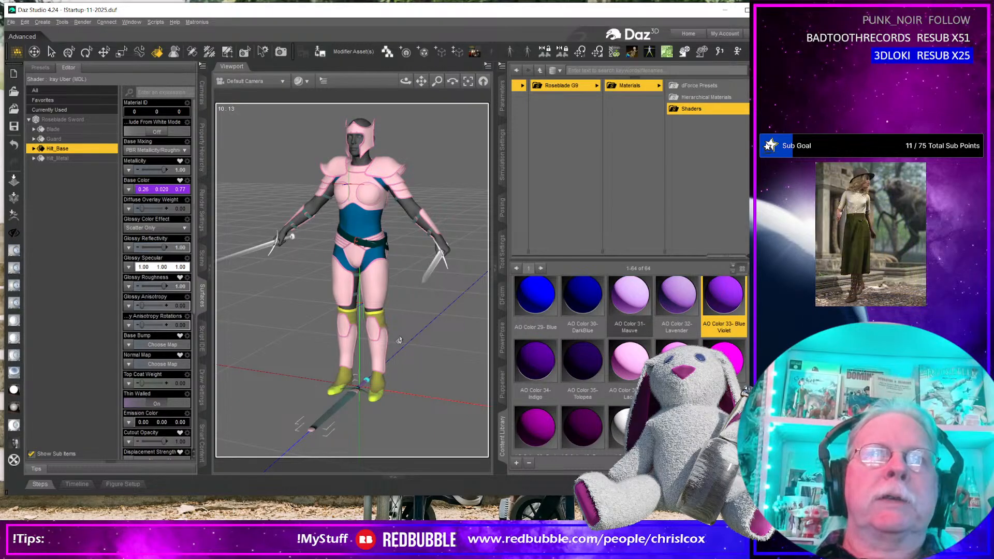
{"action": "mouse_move", "coordinate": [409, 342]}
{"action": "middle_mouse_down"}
{"action": "mouse_move", "coordinate": [456, 347]}
{"action": "mouse_move", "coordinate": [398, 337]}
{"action": "middle_mouse_up"}
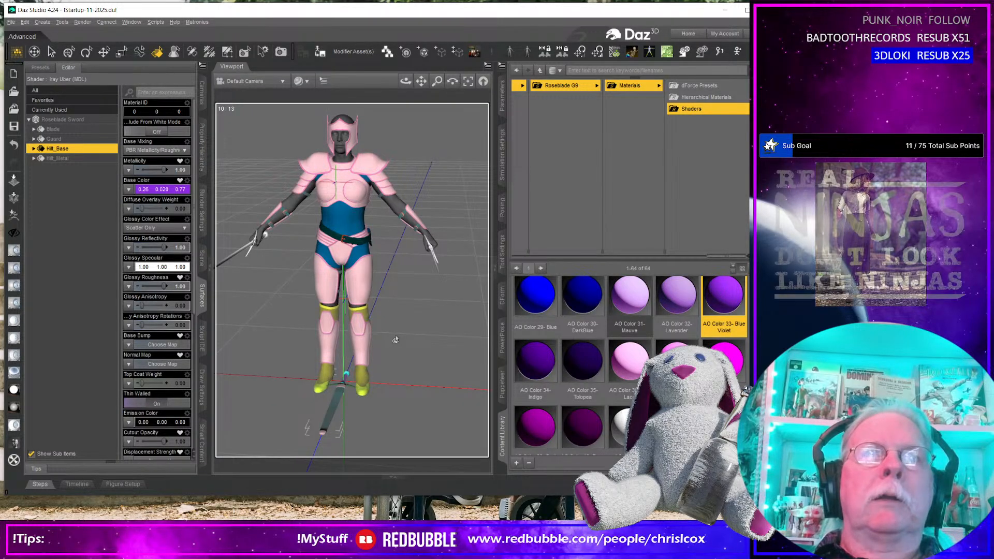
{"action": "middle_click_drag", "start_coordinate": [399, 337], "coordinate": [380, 155]}
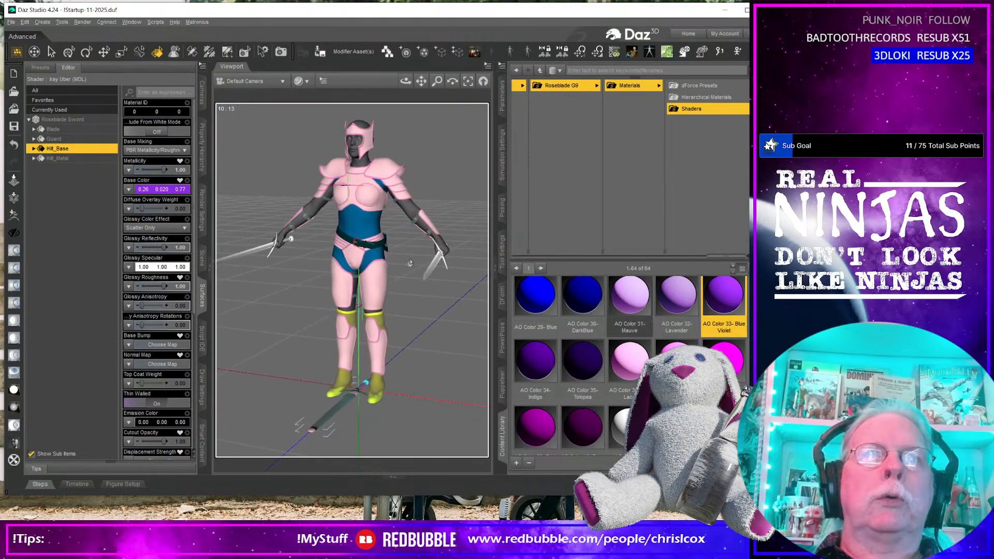
{"action": "left_click", "coordinate": [363, 144]}
{"action": "left_click", "coordinate": [366, 200], "text": "ctrl"}
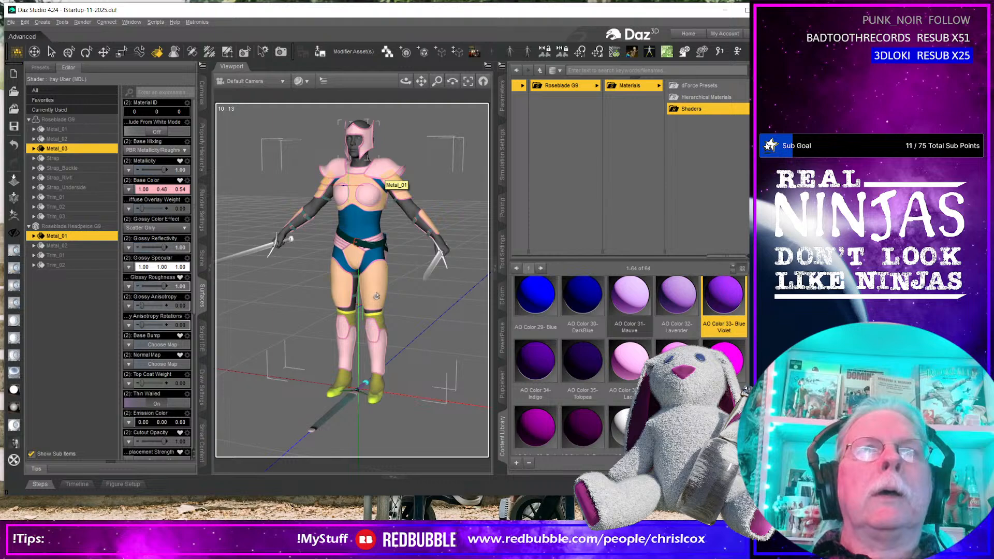
{"action": "left_click", "coordinate": [377, 341]}
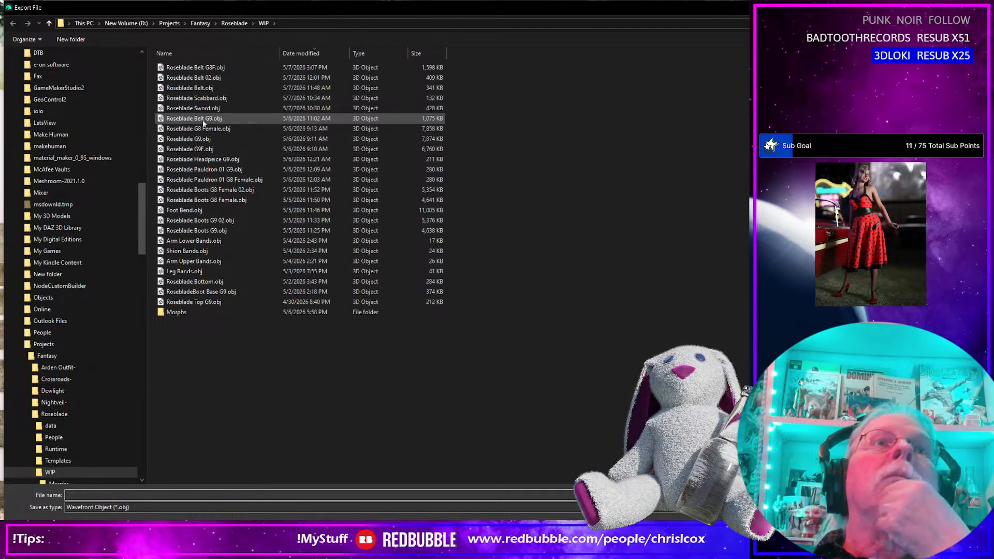
Create a folder named Substance inside the Roseblade WIP folder and open it as the export destination.
{"action": "right_click", "coordinate": [191, 373]}
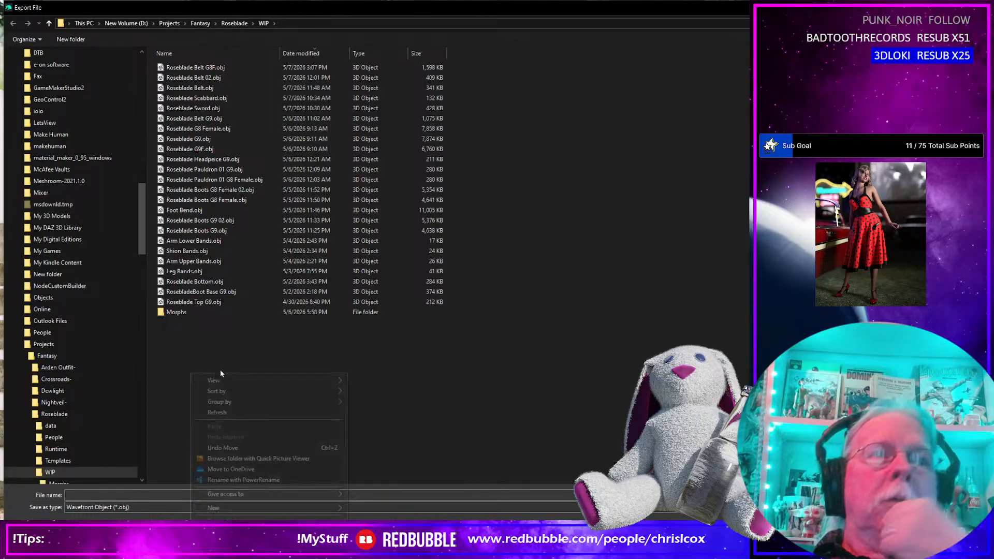
{"action": "mouse_move", "coordinate": [344, 508]}
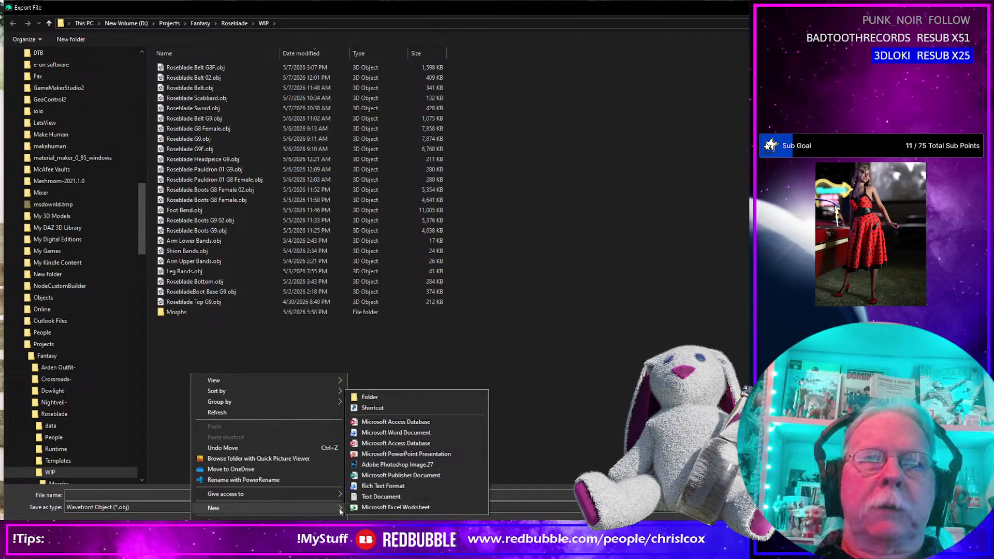
{"action": "left_click", "coordinate": [391, 396]}
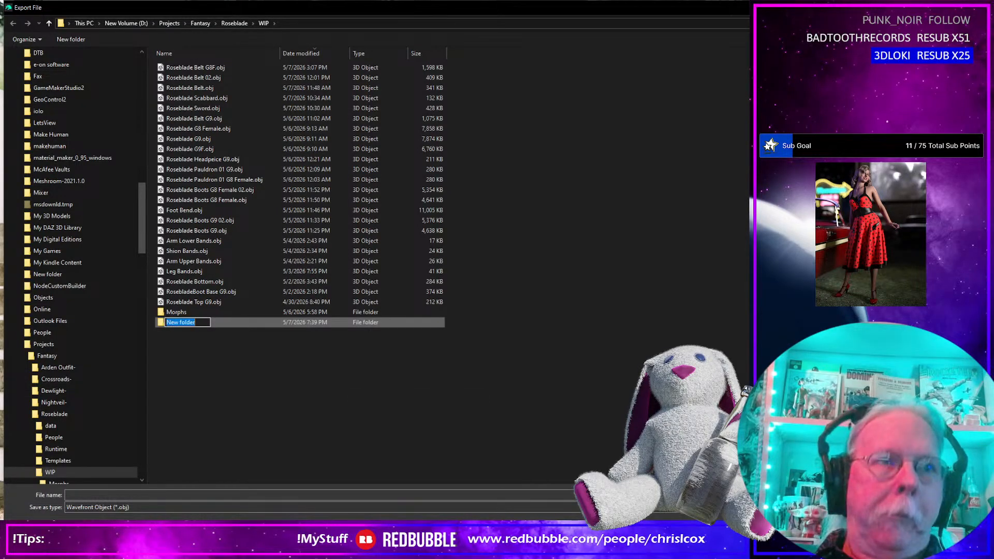
{"action": "type", "text": "SUb"}
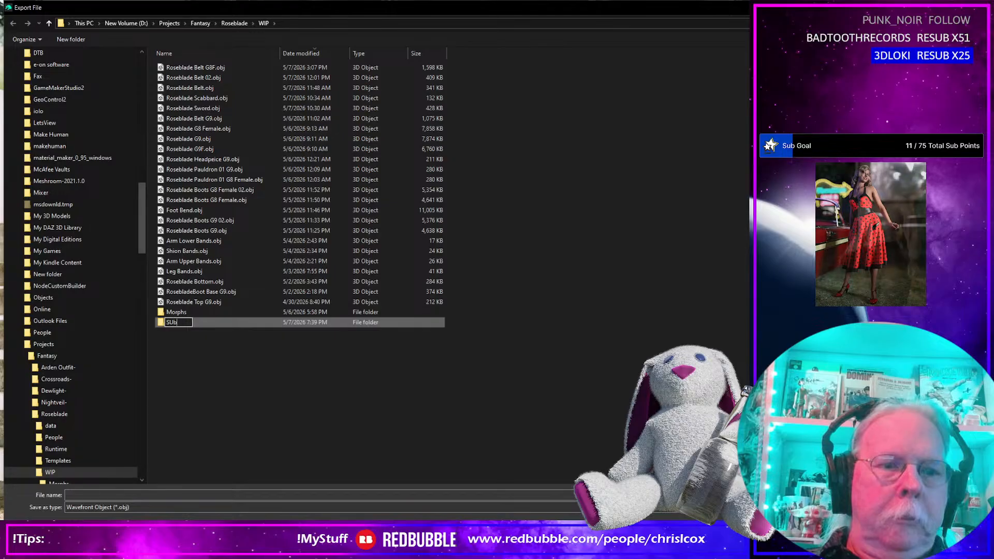
{"action": "type", "text": "stance"}
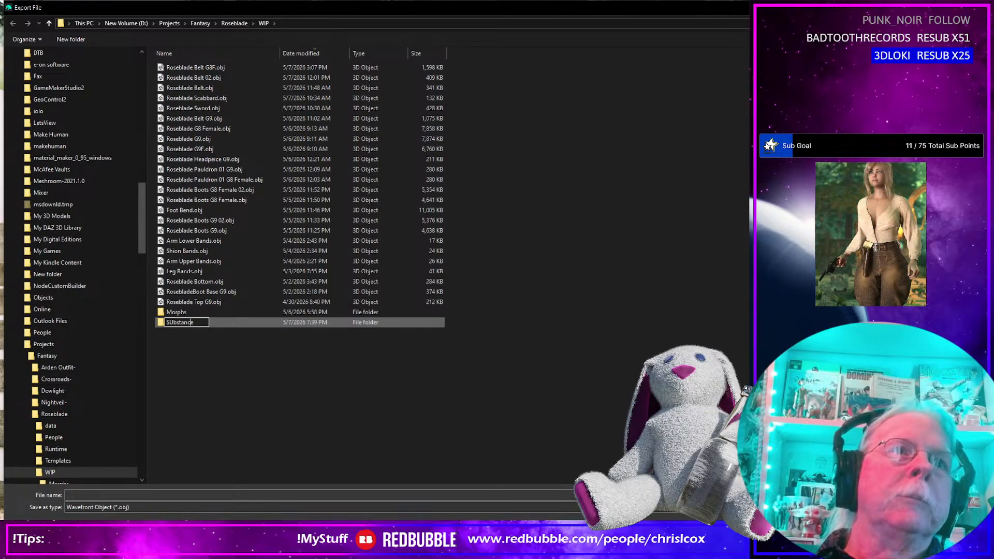
{"action": "type", "text": "u"}
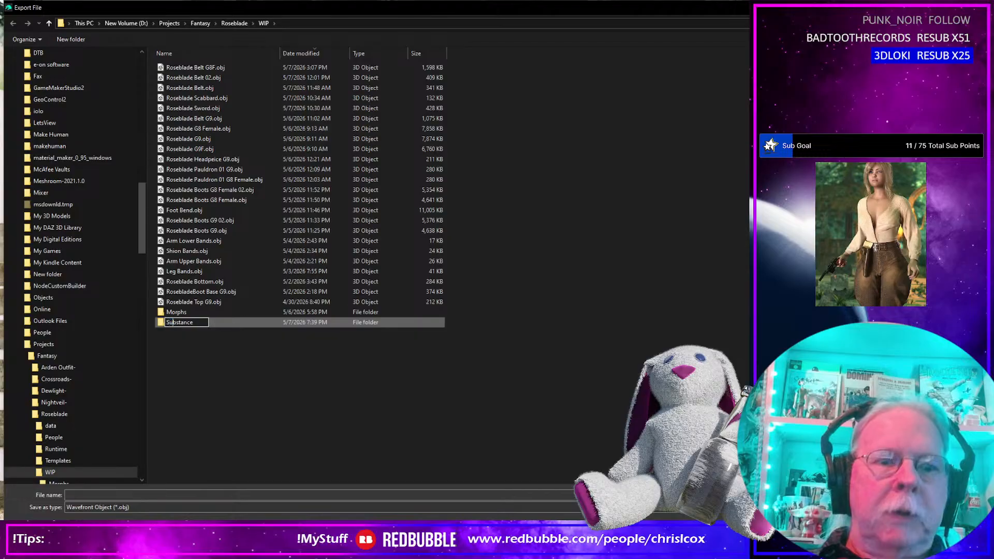
{"action": "key", "text": "Return"}
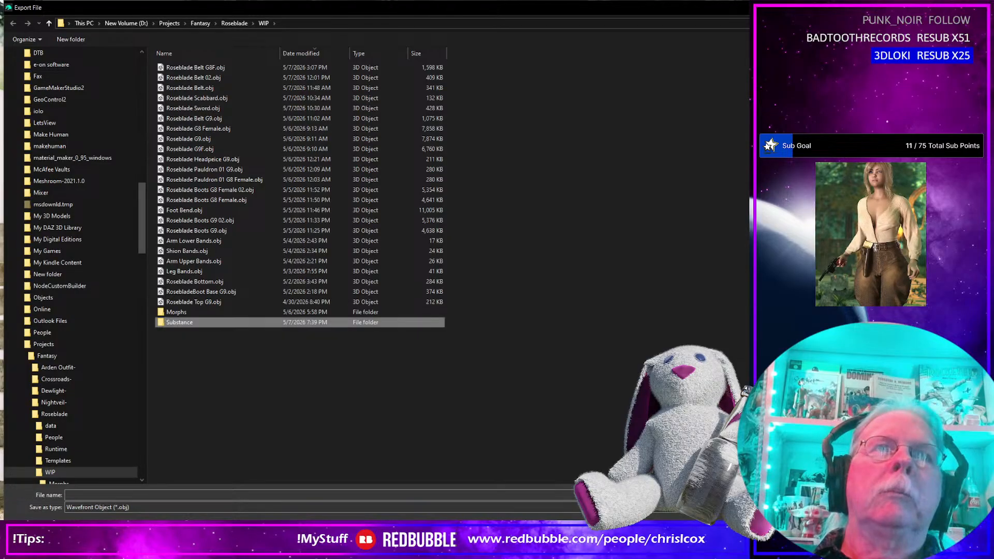
{"action": "key", "text": "Return"}
Export the OBJ as Roseblade Boots in the Substance folder, accepting the current export options.
{"action": "left_click", "coordinate": [84, 496]}
{"action": "type", "text": "R"}
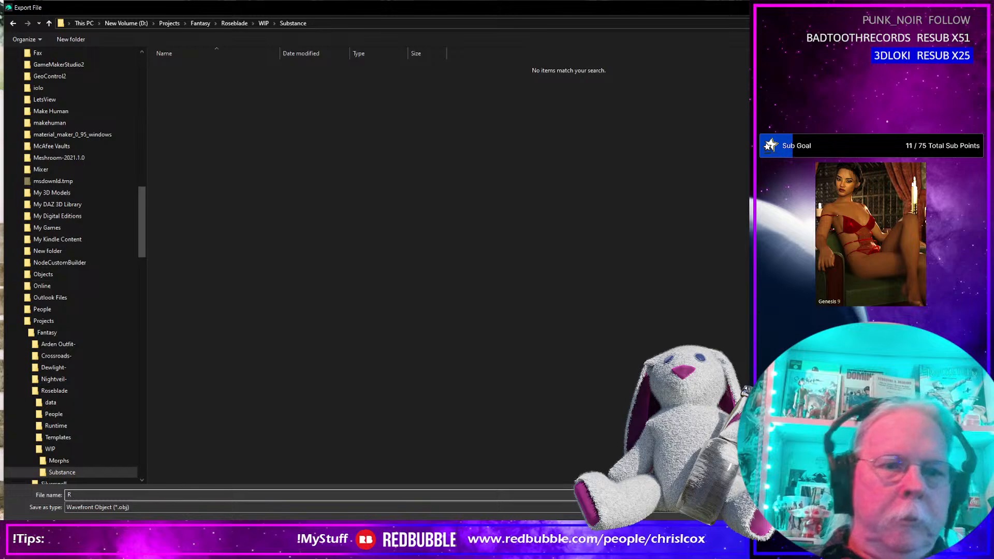
{"action": "type", "text": "osew"}
{"action": "key", "text": "BackSpace"}
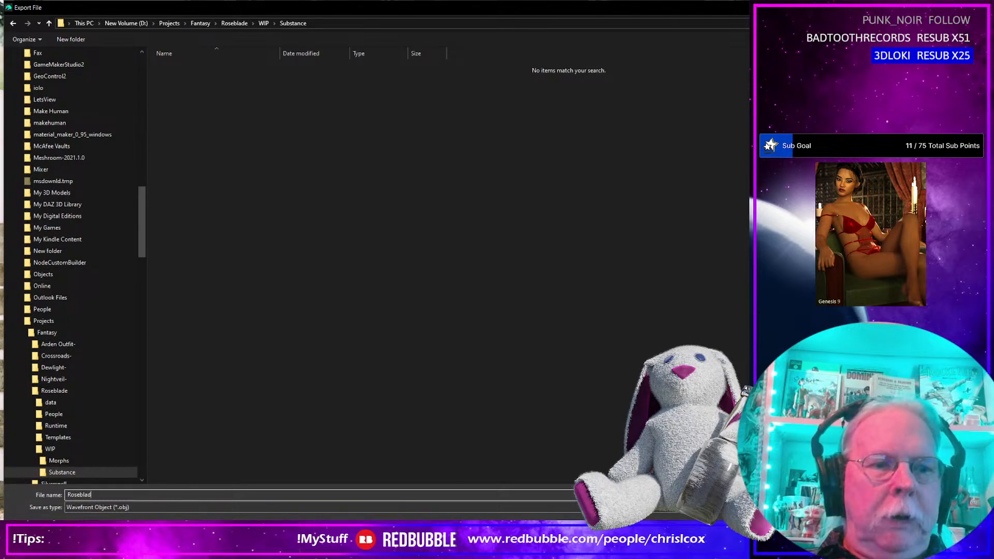
{"action": "type", "text": "blade Boots"}
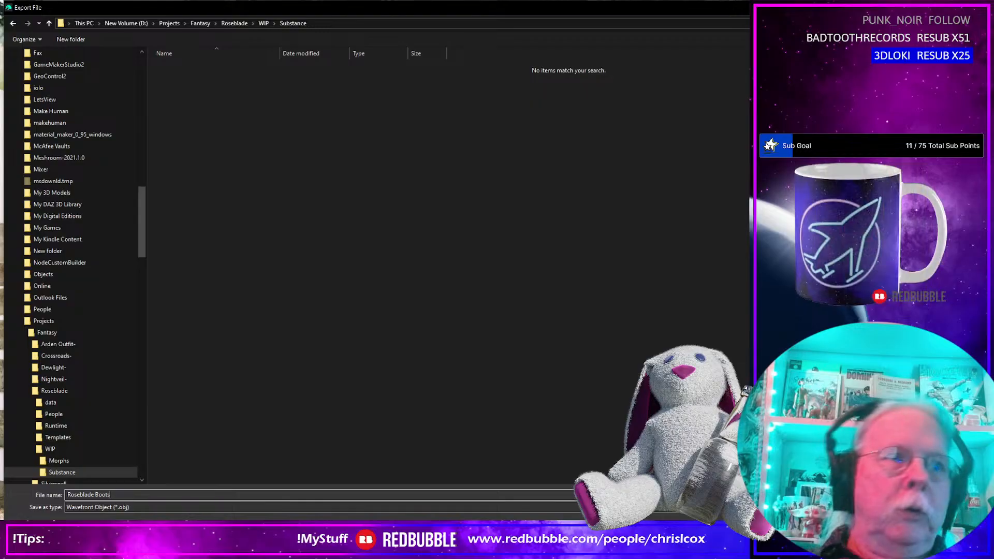
{"action": "key", "text": "Return"}
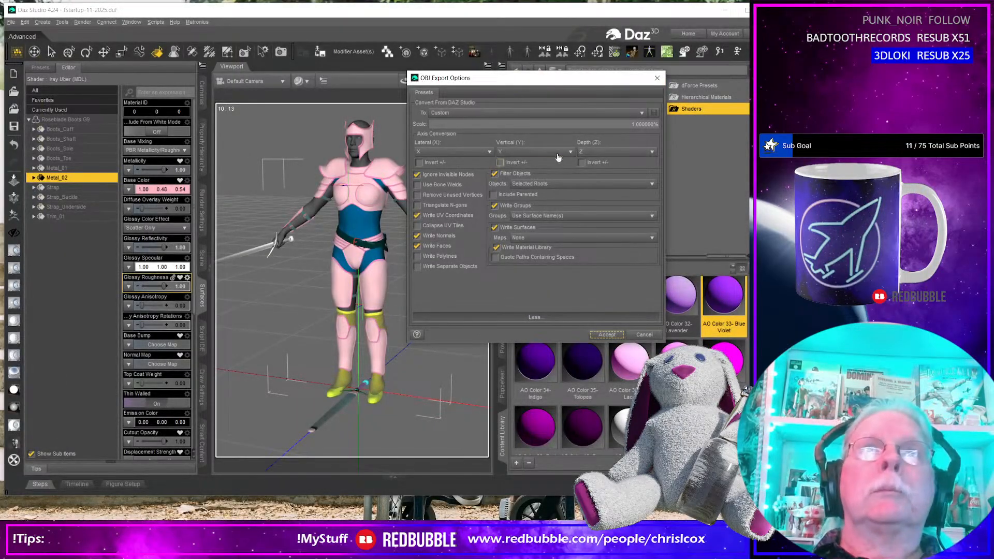
{"action": "left_click", "coordinate": [614, 336]}
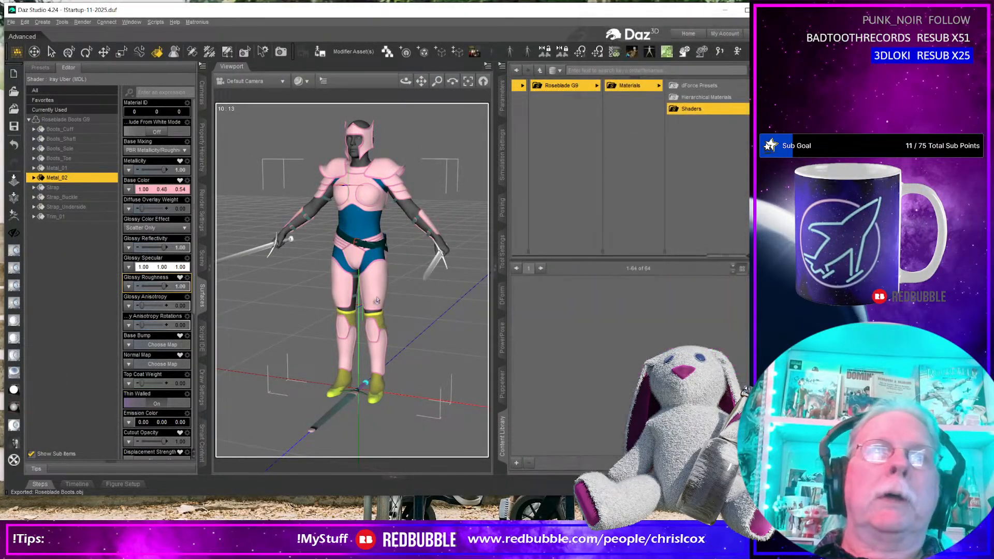
Select the Roseblade body armor, headpiece and pauldrons together by their Metal_01 surfaces.
{"action": "left_click", "coordinate": [370, 149], "text": "ctrl"}
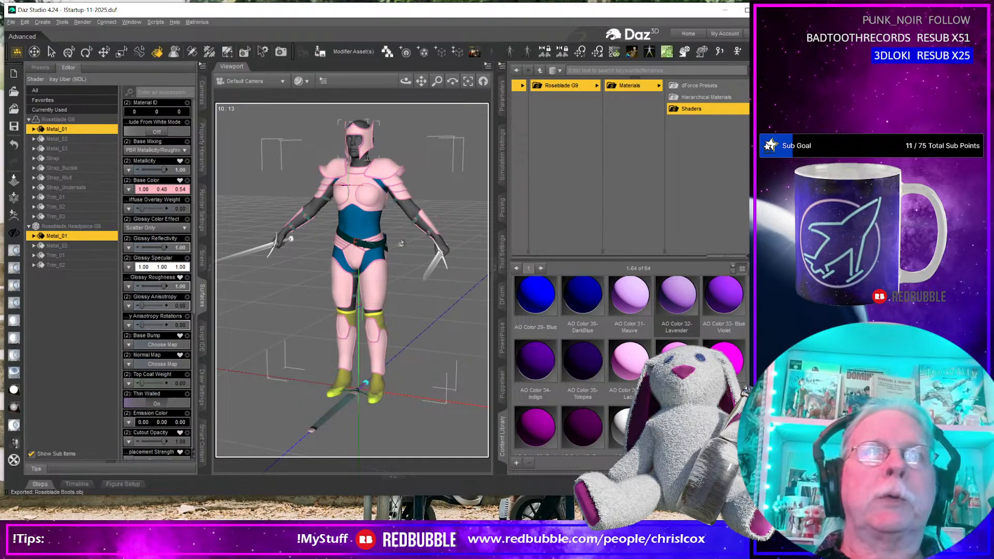
{"action": "left_click", "coordinate": [379, 164], "text": "ctrl"}
{"action": "middle_click_drag", "start_coordinate": [451, 380], "coordinate": [427, 380]}
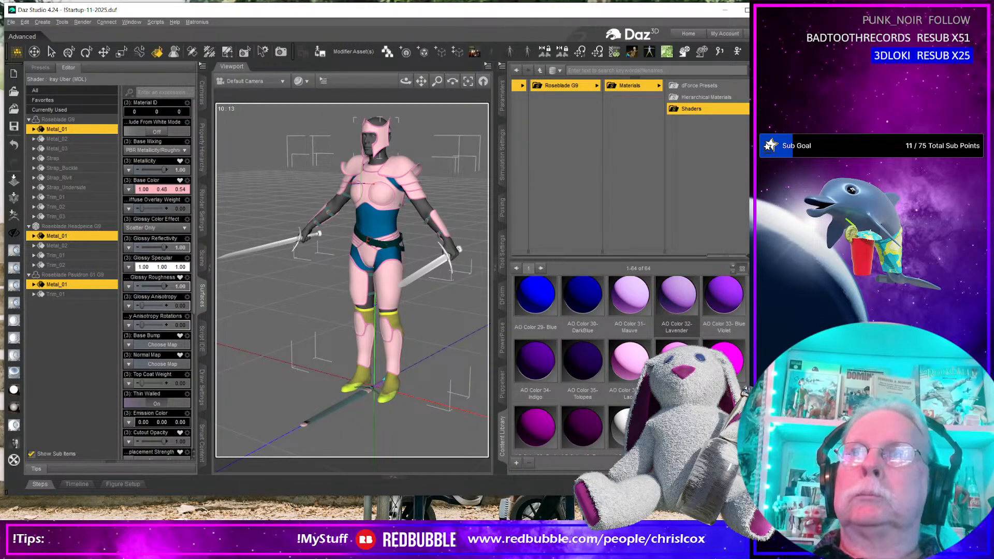
Export the selected armor pieces to the Substance folder as Roseblade Outfit in OBJ format, accepting the current options.
{"action": "key", "text": "F6"}
{"action": "left_click", "coordinate": [190, 67]}
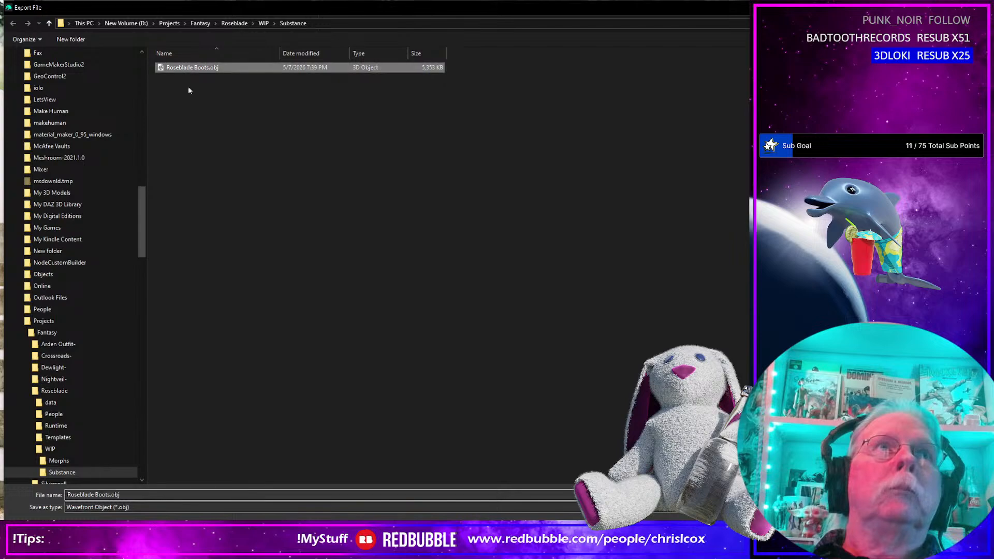
{"action": "double_click", "coordinate": [102, 494]}
{"action": "key", "text": "shift+End"}
{"action": "type", "text": "Ou"}
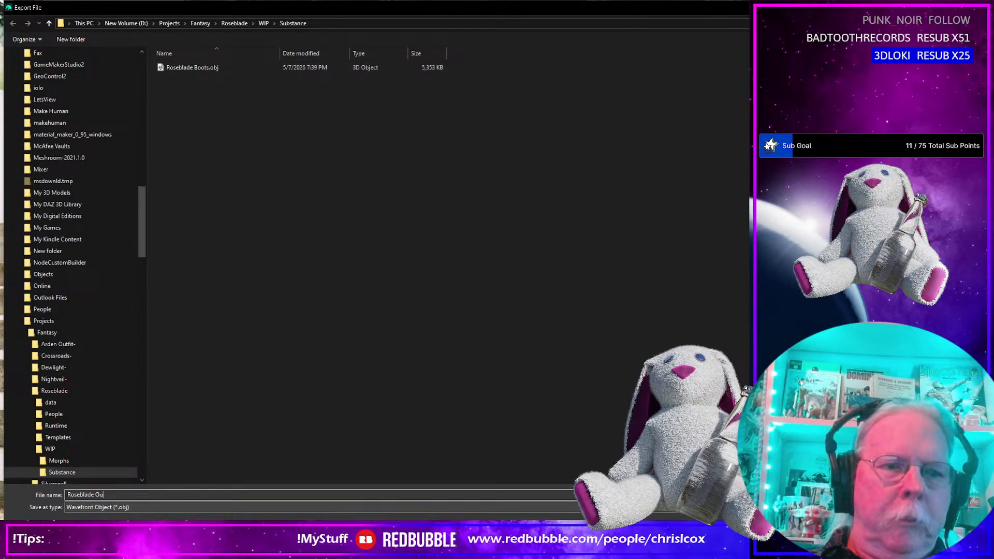
{"action": "key", "text": "Return"}
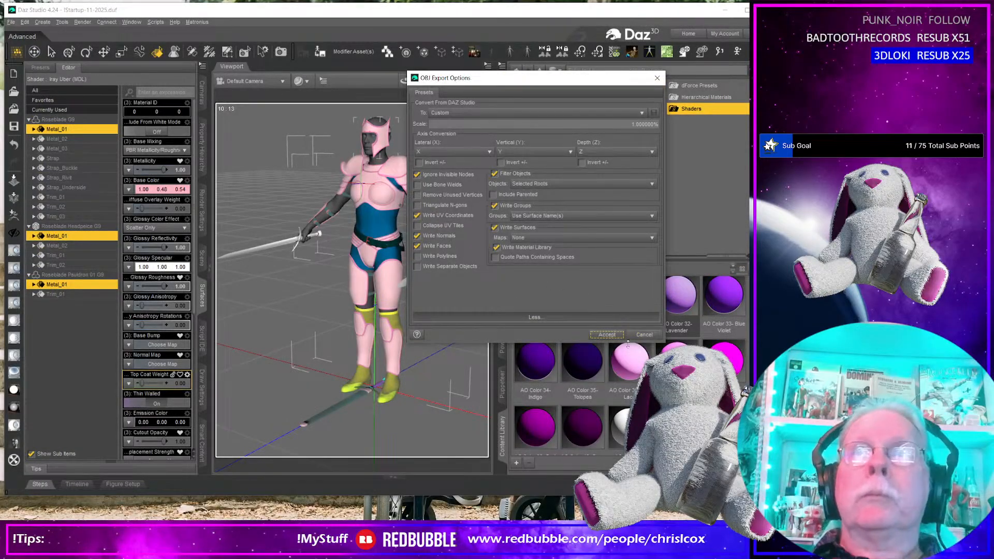
{"action": "left_click", "coordinate": [606, 335]}
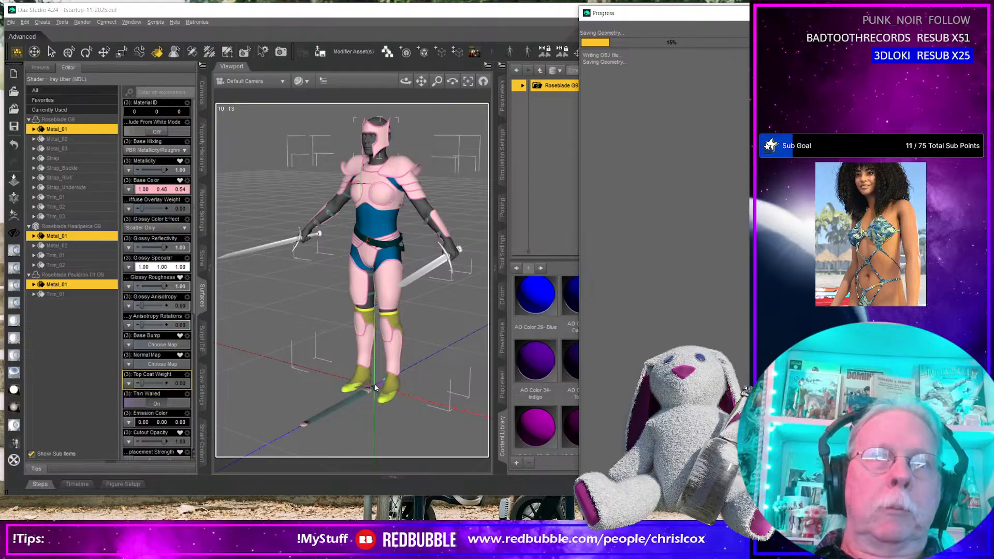
Move the sword out of its scabbard so the two lie side by side on the floor.
{"action": "left_click", "coordinate": [374, 388]}
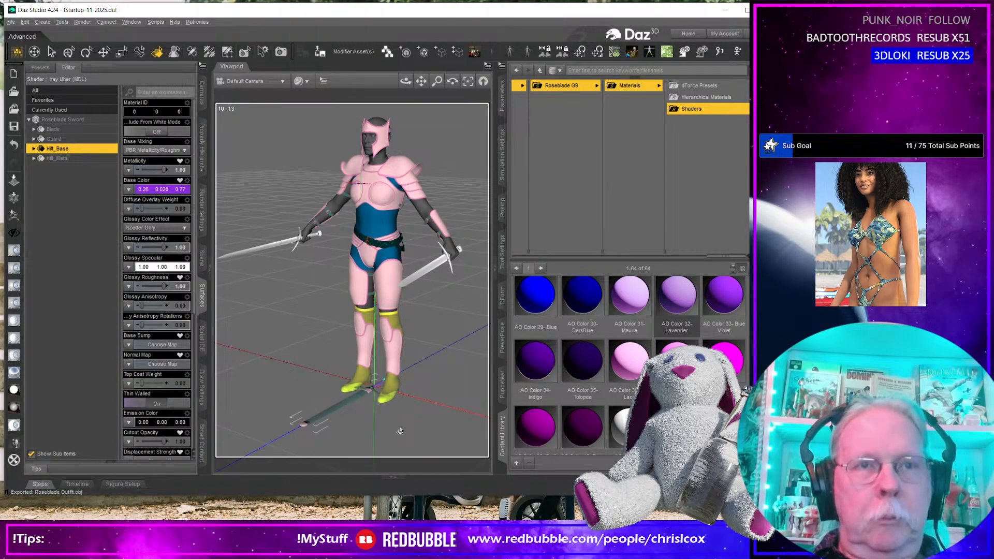
{"action": "key", "text": "alt+shift+t"}
{"action": "left_click_drag", "start_coordinate": [405, 399], "coordinate": [355, 385]}
{"action": "left_click", "coordinate": [334, 410]}
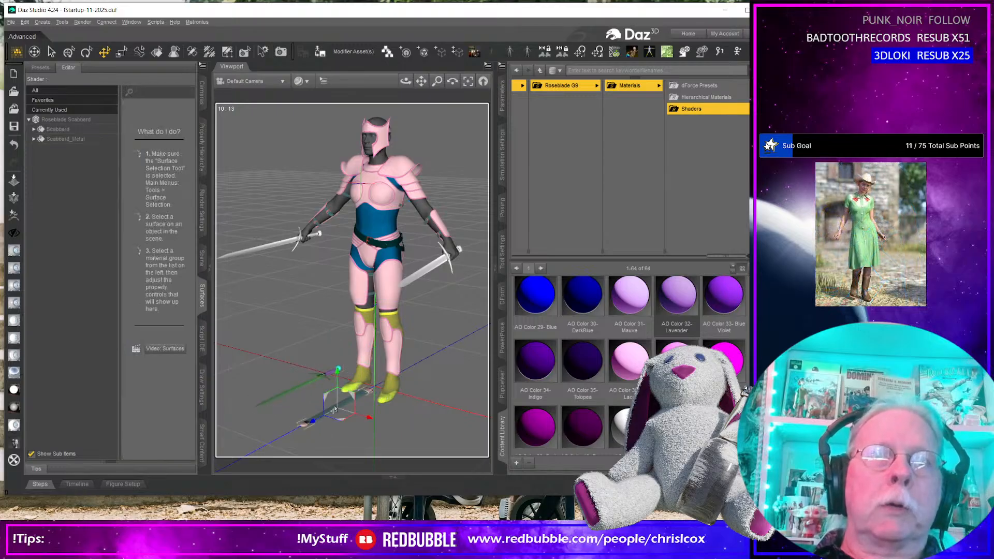
Select the belt, sword and scabbard together by their Belt, Hilt_Base and Scabbard surfaces.
{"action": "left_click", "coordinate": [385, 247]}
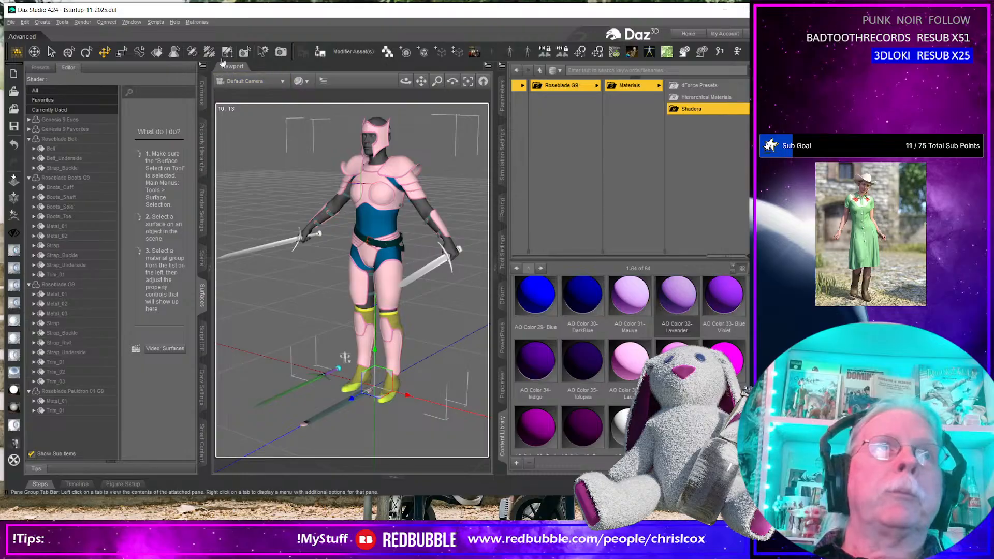
{"action": "left_click", "coordinate": [156, 52]}
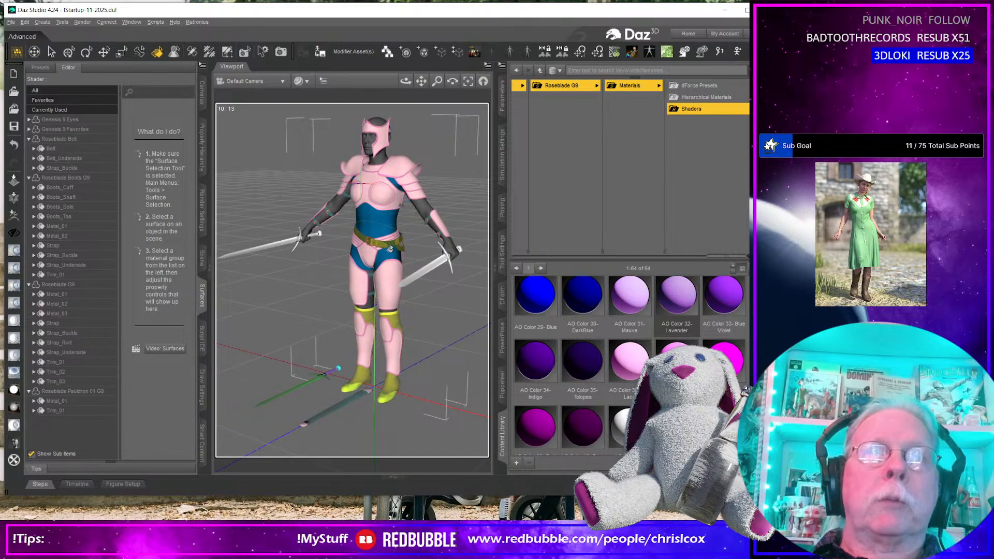
{"action": "left_click", "coordinate": [394, 249]}
{"action": "left_click", "coordinate": [335, 402], "text": "ctrl"}
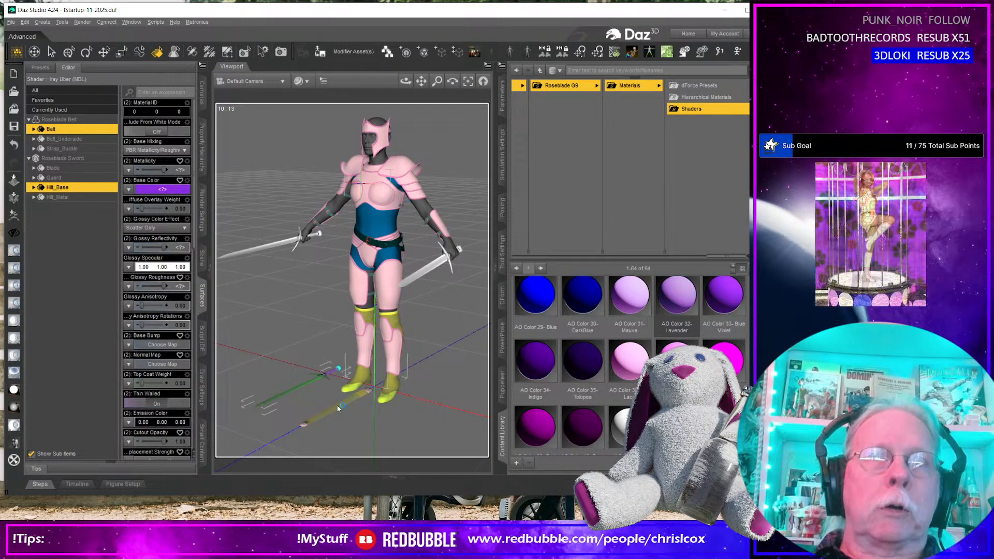
{"action": "left_click", "coordinate": [336, 409], "text": "ctrl"}
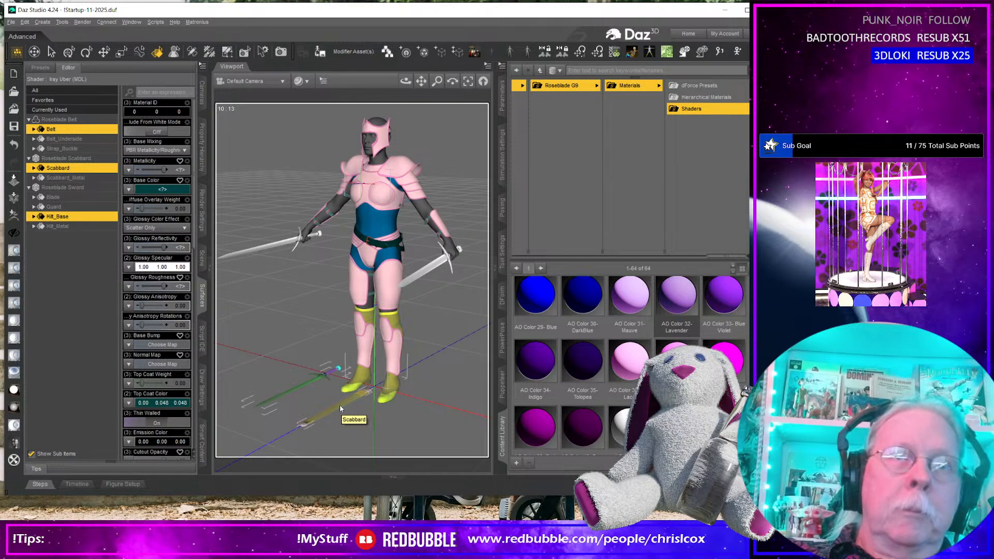
Export the selected items to the Substance folder as Roseblade Accessories in OBJ format, accepting the current options.
{"action": "key", "text": "ctrl+e"}
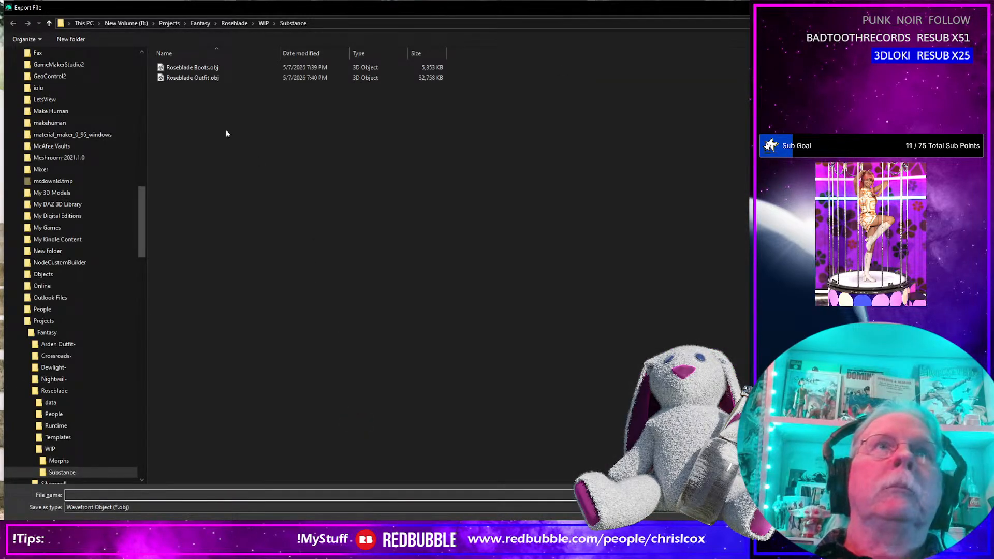
{"action": "left_click", "coordinate": [192, 77]}
{"action": "left_click", "coordinate": [113, 495]}
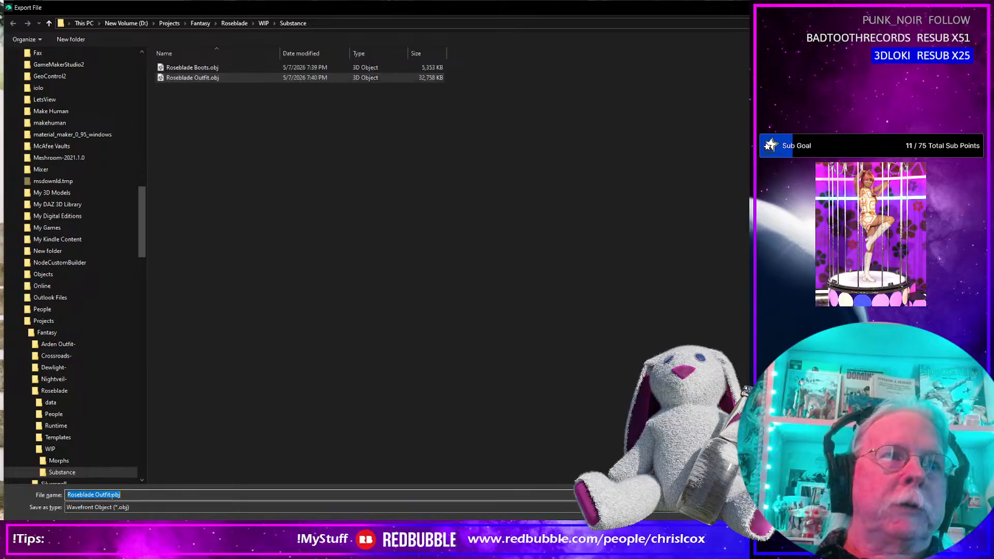
{"action": "type", "text": "Roseblade Acces"}
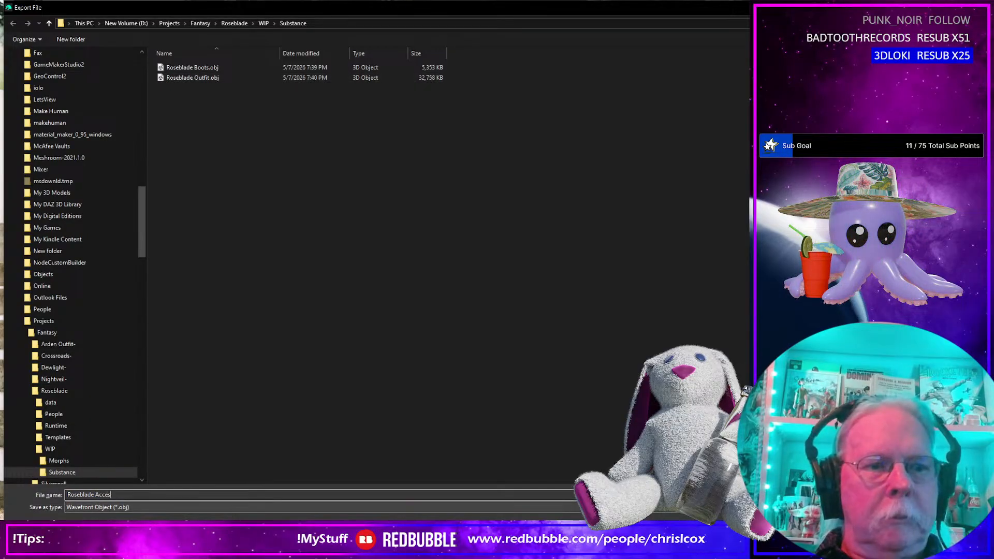
{"action": "type", "text": "sories"}
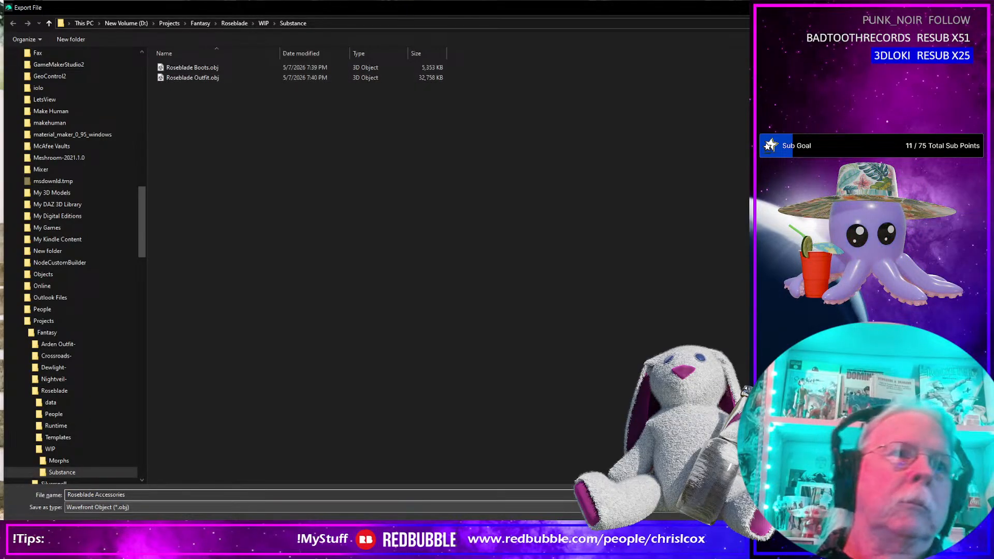
{"action": "key", "text": "Return"}
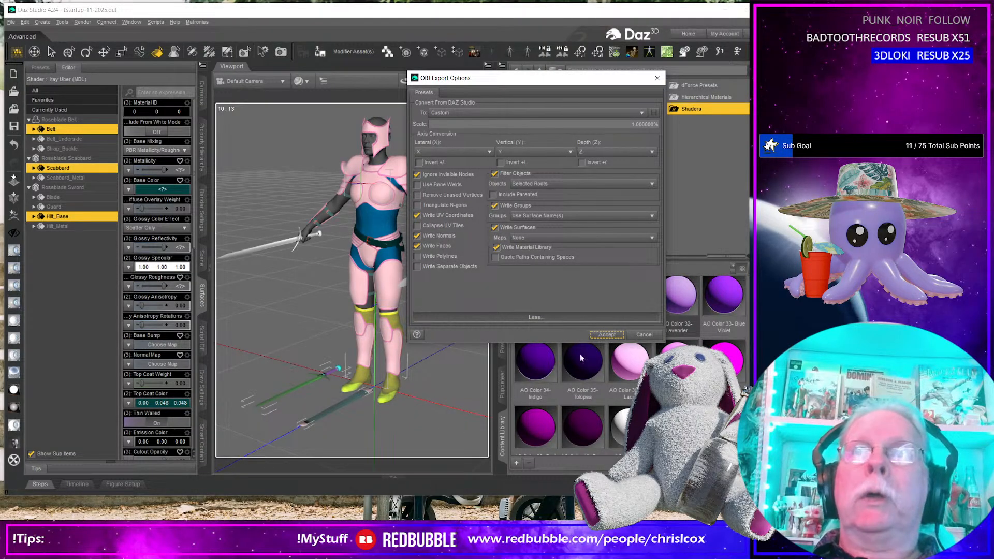
{"action": "left_click", "coordinate": [606, 335]}
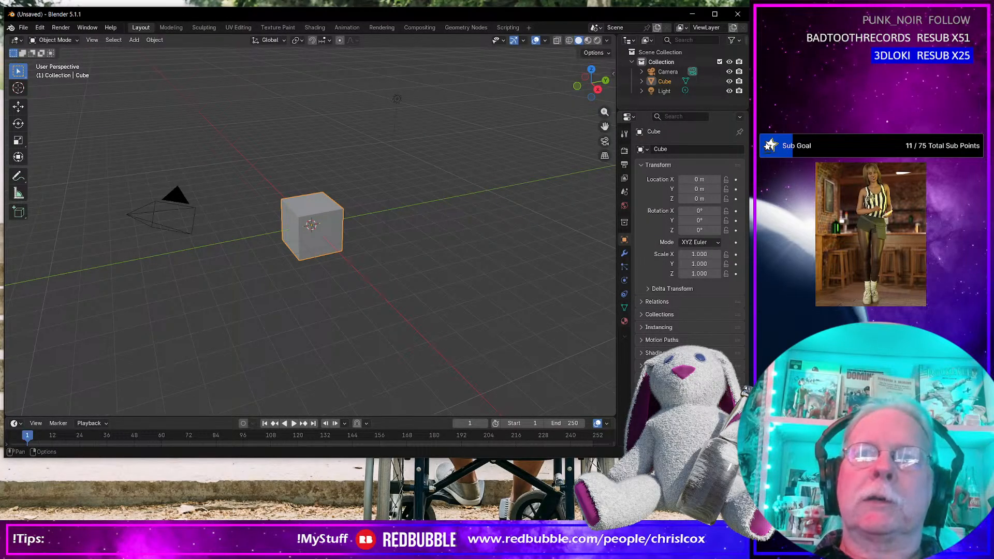
Switch to Blender, enlarge its window and delete the default cube from the new scene.
{"action": "mouse_move", "coordinate": [568, 17]}
{"action": "left_mouse_down"}
{"action": "mouse_move", "coordinate": [658, 529]}
{"action": "mouse_move", "coordinate": [582, 234]}
{"action": "mouse_move", "coordinate": [579, 44]}
{"action": "mouse_move", "coordinate": [567, 9]}
{"action": "left_mouse_up"}
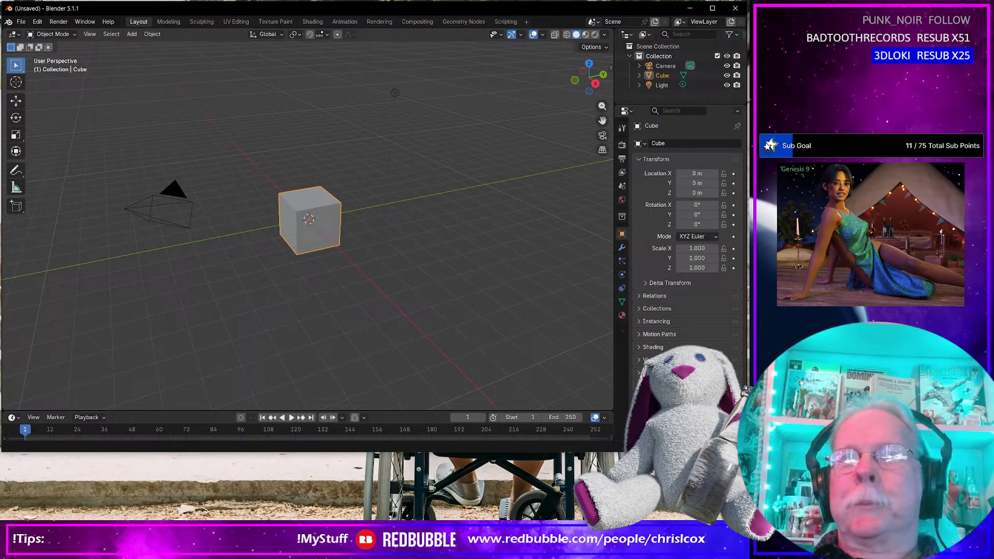
{"action": "left_click_drag", "start_coordinate": [747, 452], "coordinate": [783, 515]}
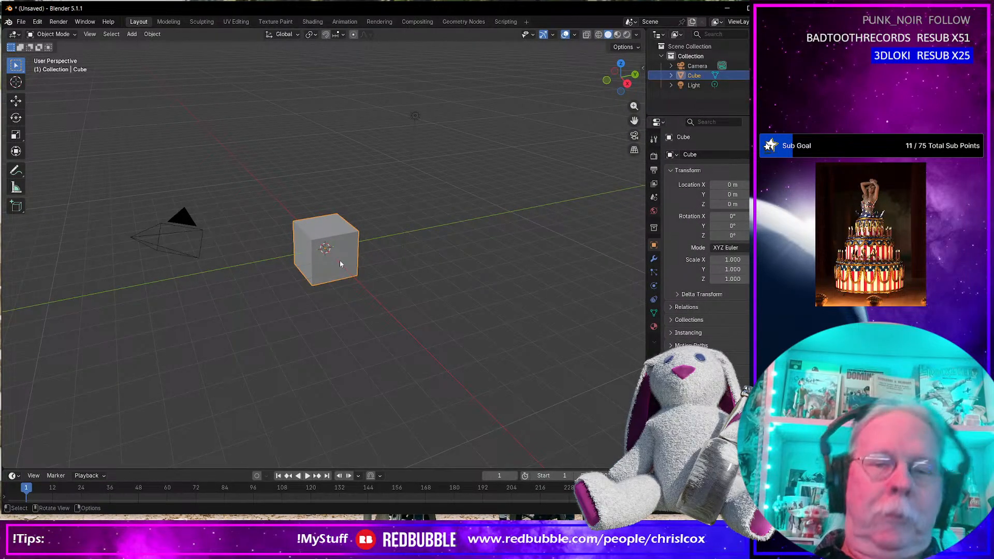
{"action": "key", "text": "Delete"}
Import Roseblade Accessories.obj from the Roseblade WIP Substance folder as a Wavefront OBJ.
{"action": "middle_click_drag", "start_coordinate": [339, 264], "coordinate": [368, 257]}
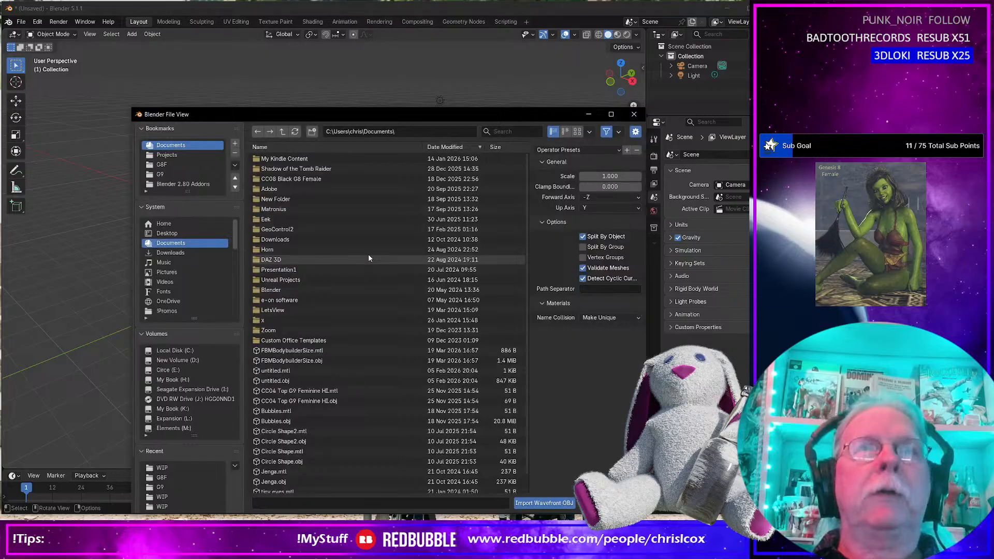
{"action": "left_click", "coordinate": [178, 466]}
{"action": "left_click", "coordinate": [315, 159]}
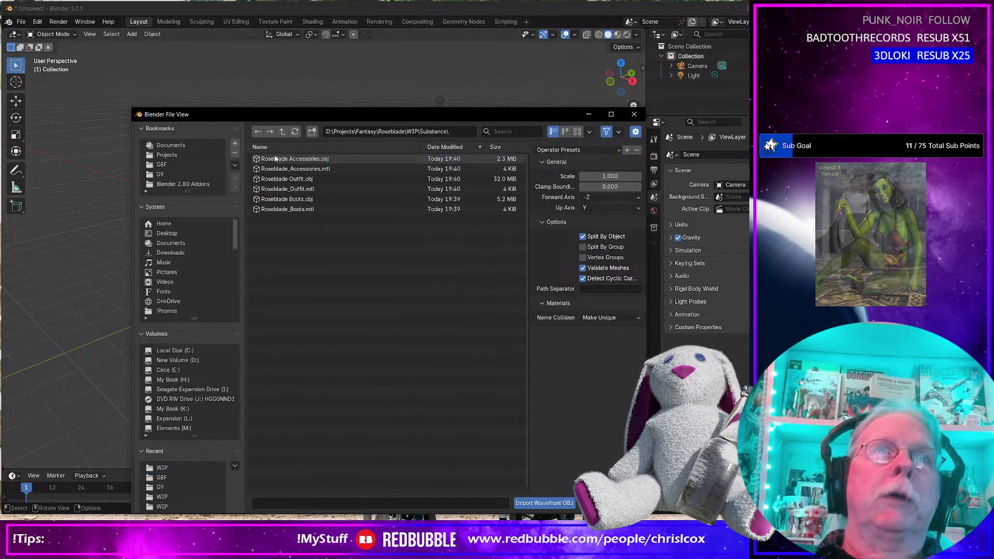
{"action": "double_click", "coordinate": [315, 159]}
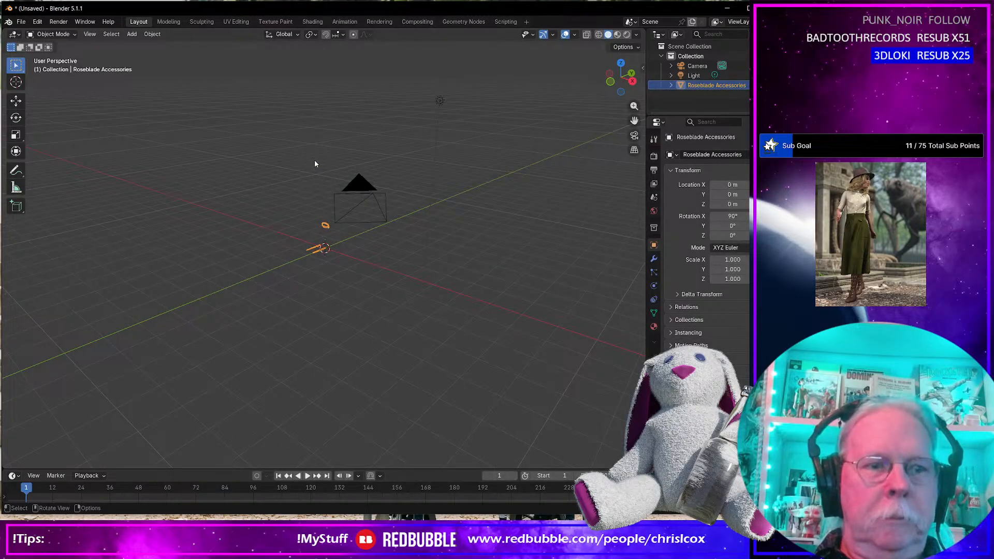
Import Roseblade Outfit.obj and Roseblade Boots.obj from the Substance folder as Wavefront OBJ files.
{"action": "key", "text": "ctrl+i"}
{"action": "left_click", "coordinate": [307, 182]}
{"action": "double_click", "coordinate": [306, 183]}
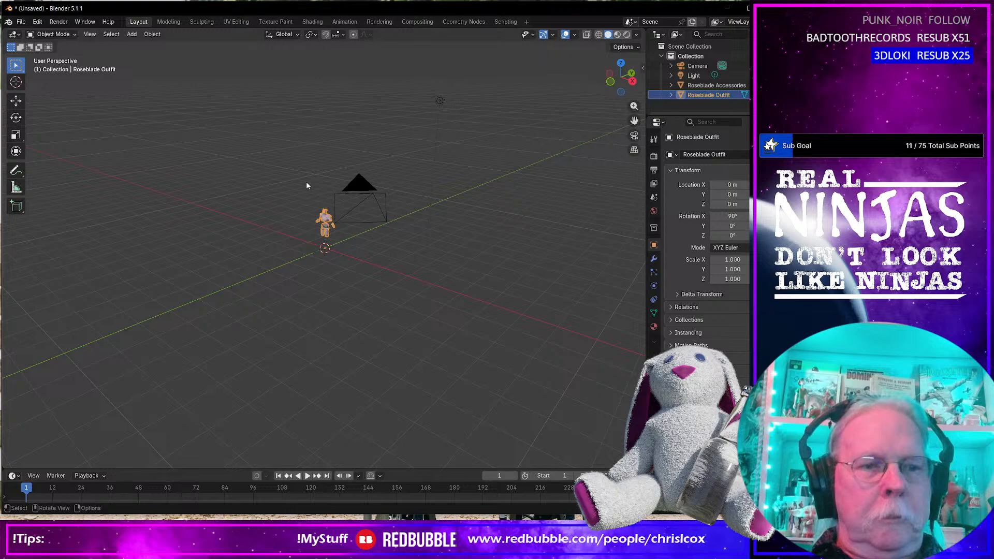
{"action": "key", "text": "ctrl+i"}
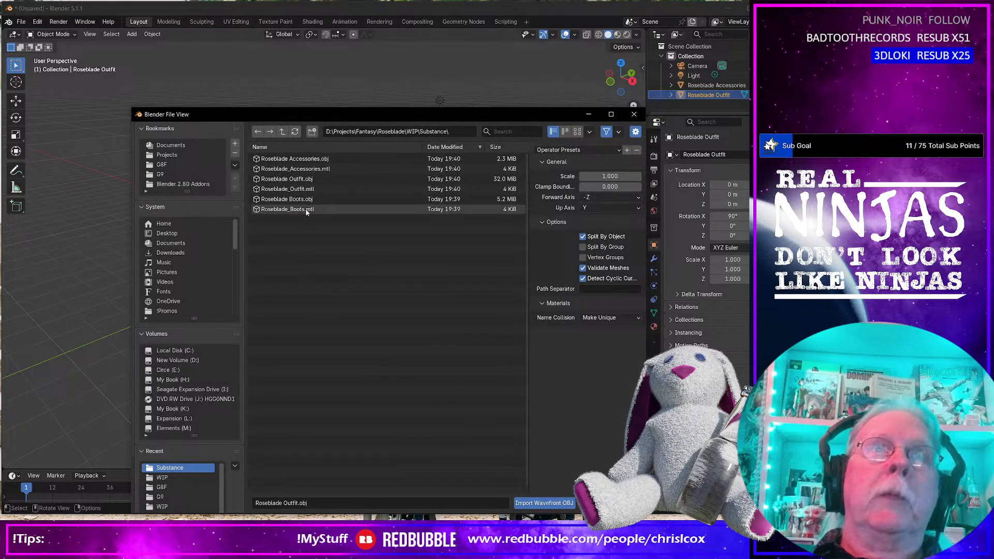
{"action": "double_click", "coordinate": [305, 199]}
Select the Roseblade Accessories object by its scabbard beside the boots.
{"action": "scroll", "coordinate": [335, 297], "scroll_direction": "up", "scroll_amount": 10}
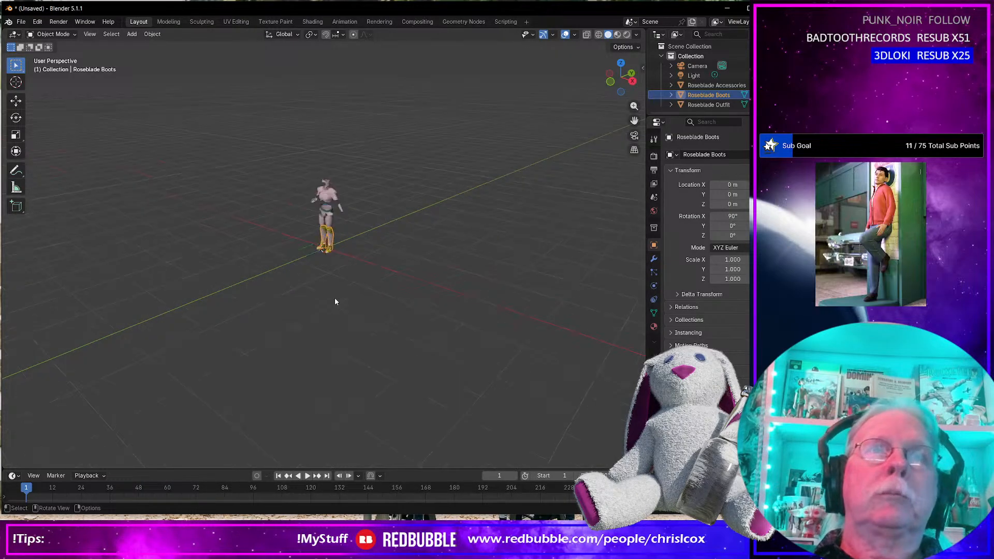
{"action": "middle_click_drag", "start_coordinate": [334, 290], "coordinate": [380, 265]}
{"action": "scroll", "coordinate": [351, 275], "scroll_direction": "up", "scroll_amount": 3}
{"action": "left_click", "coordinate": [317, 276]}
{"action": "scroll", "coordinate": [321, 286], "scroll_direction": "down", "scroll_amount": 3}
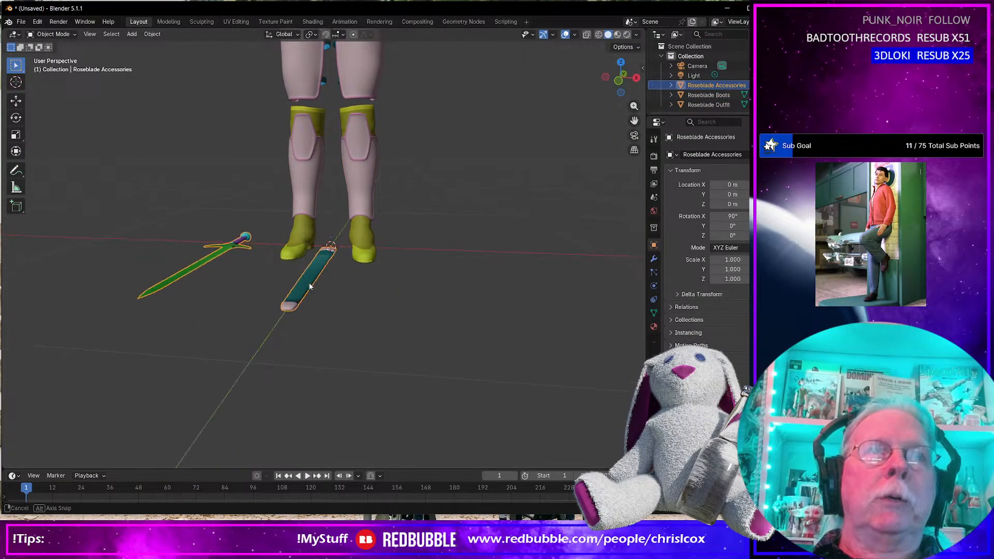
{"action": "scroll", "coordinate": [310, 283], "scroll_direction": "down", "scroll_amount": 5}
{"action": "mouse_move", "coordinate": [311, 283]}
{"action": "middle_mouse_down"}
{"action": "mouse_move", "coordinate": [301, 271]}
{"action": "mouse_move", "coordinate": [311, 265]}
{"action": "middle_mouse_up"}
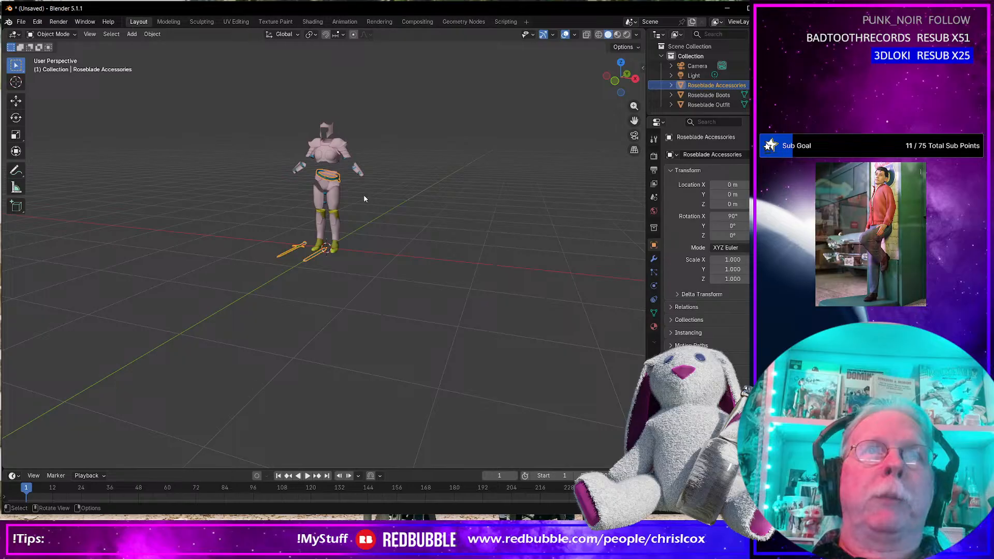
{"action": "scroll", "coordinate": [331, 202], "scroll_direction": "up", "scroll_amount": 6}
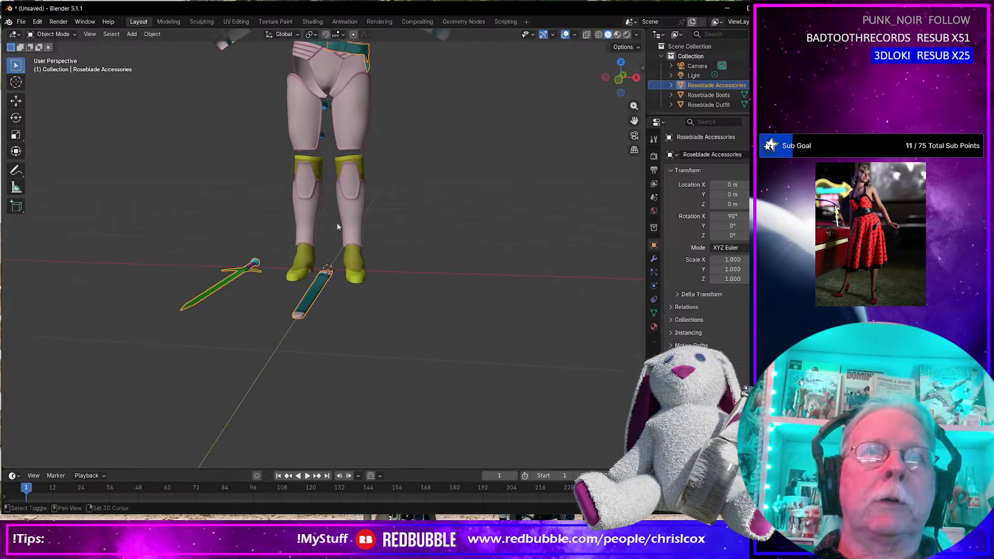
In the accessories mesh, select the whole belt with X-ray on and move it off the hips to the side in front view.
{"action": "key", "text": "Tab"}
{"action": "middle_click_drag", "start_coordinate": [356, 228], "coordinate": [380, 300], "text": "shift"}
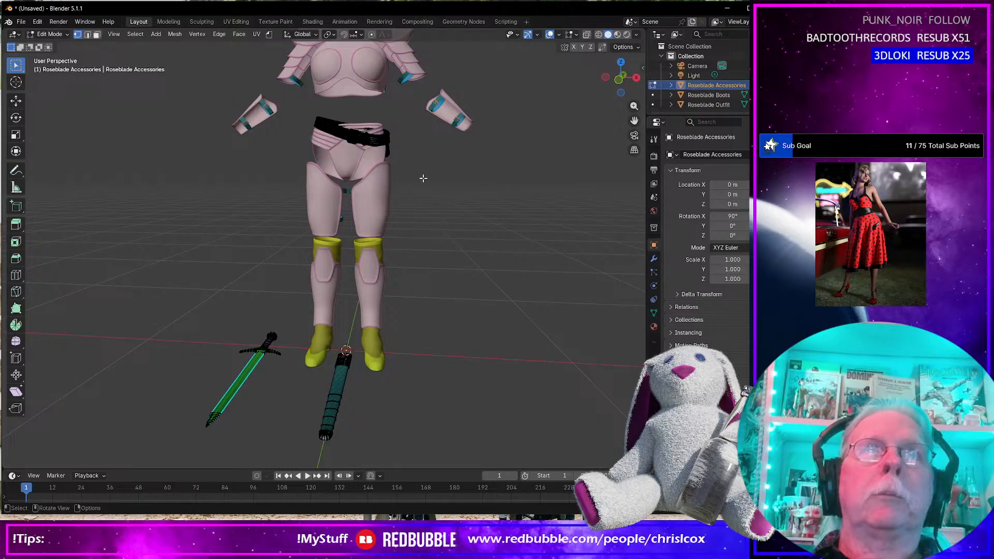
{"action": "key", "text": "alt+z"}
{"action": "left_click_drag", "start_coordinate": [416, 185], "coordinate": [330, 128]}
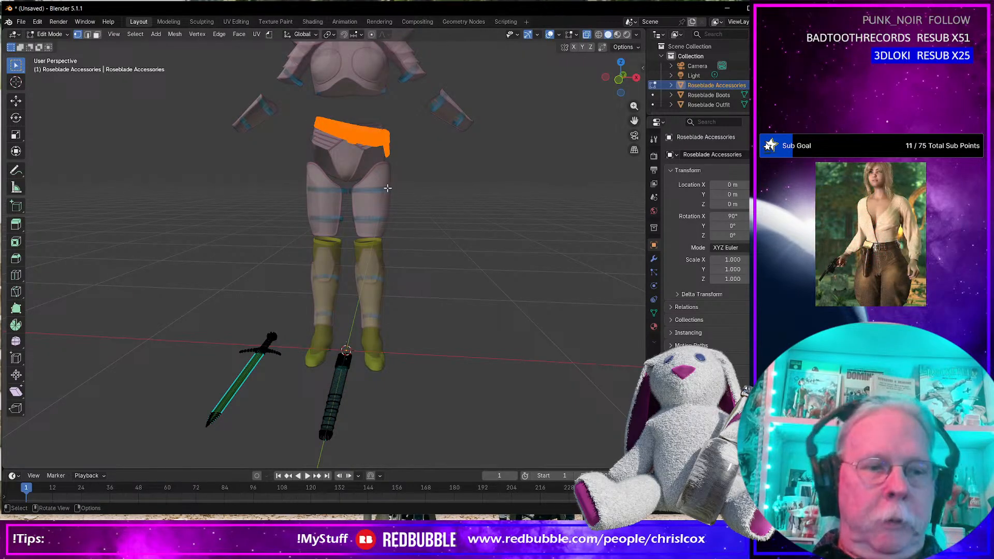
{"action": "key", "text": "KP_1"}
{"action": "key", "text": "g"}
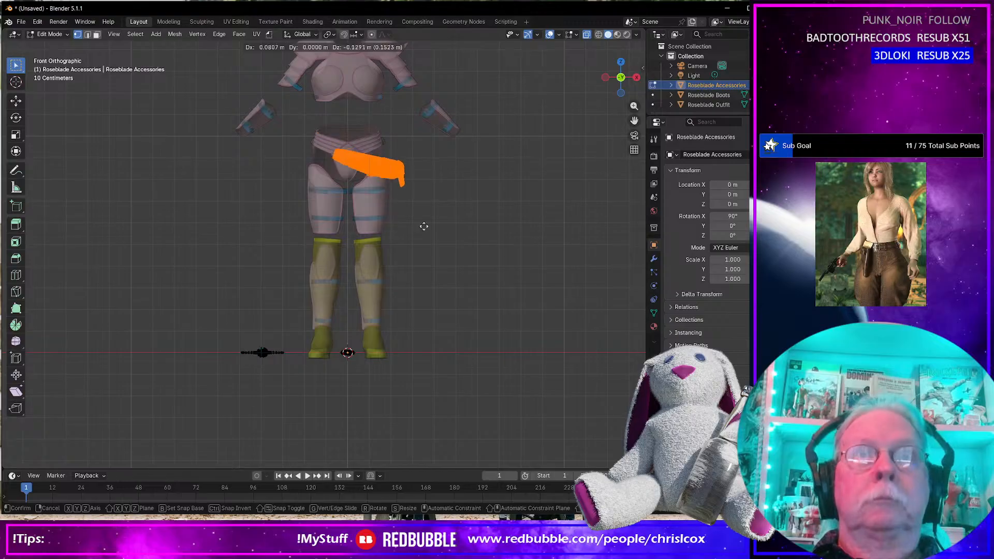
{"action": "left_click", "coordinate": [496, 248]}
{"action": "middle_click_drag", "start_coordinate": [467, 264], "coordinate": [455, 284], "text": "shift"}
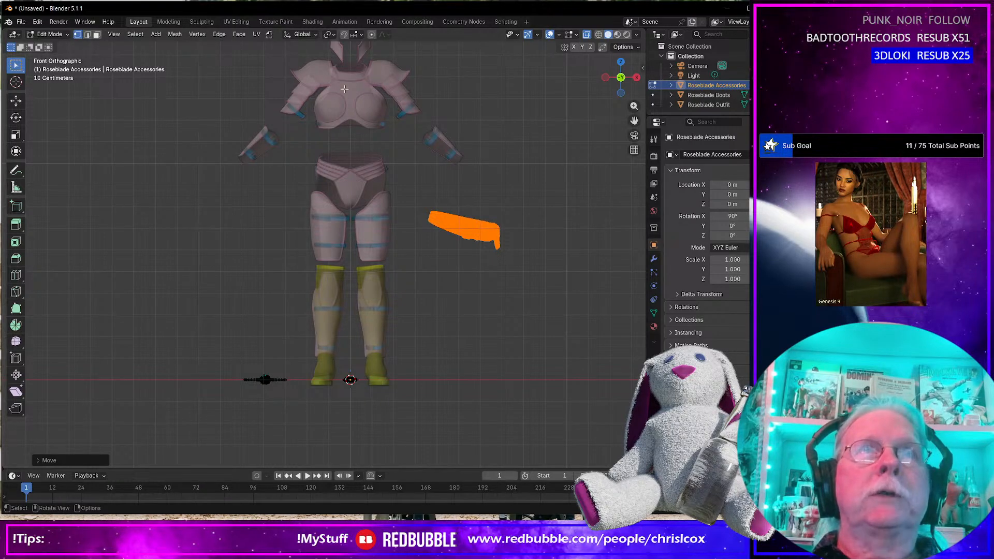
{"action": "scroll", "coordinate": [412, 234], "scroll_direction": "up", "scroll_amount": 3}
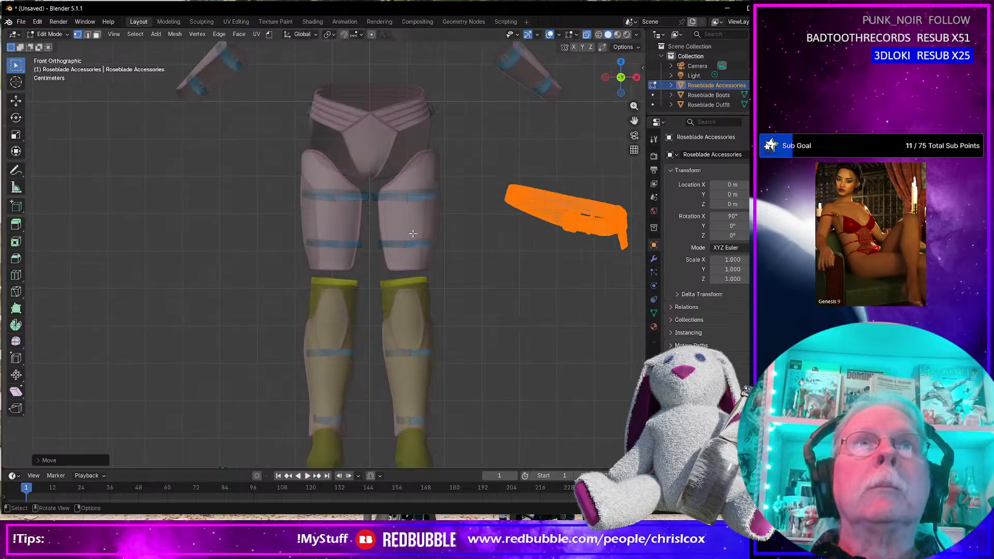
{"action": "scroll", "coordinate": [412, 234], "scroll_direction": "down", "scroll_amount": 5}
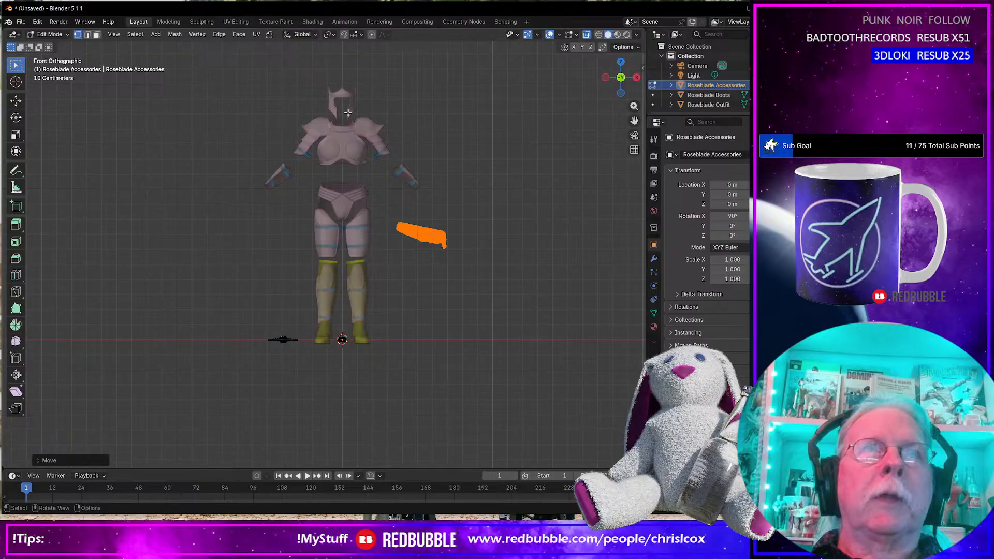
Invert the selection to the sword and scabbard and rotate them 90° about the global X axis.
{"action": "middle_click_drag", "start_coordinate": [288, 338], "coordinate": [273, 364]}
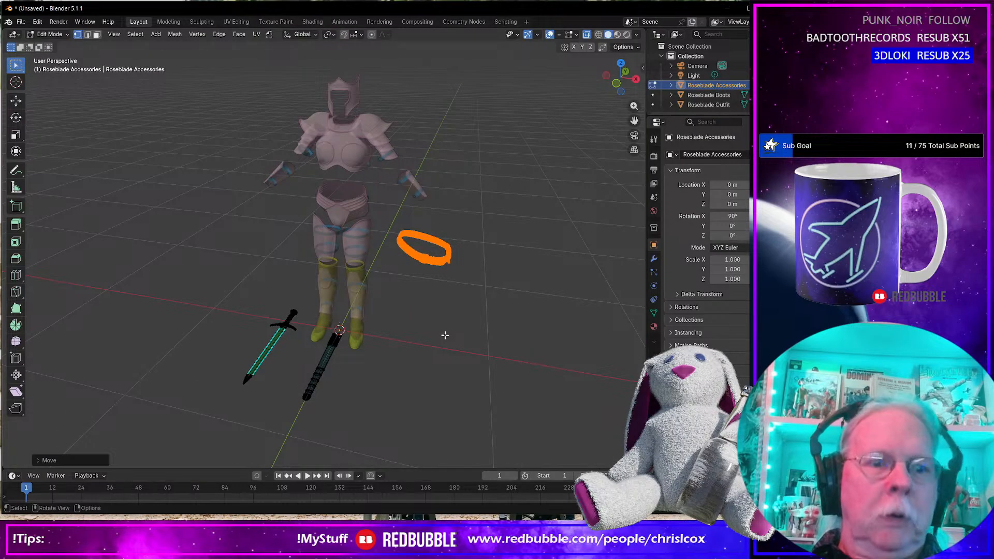
{"action": "key", "text": "ctrl+i"}
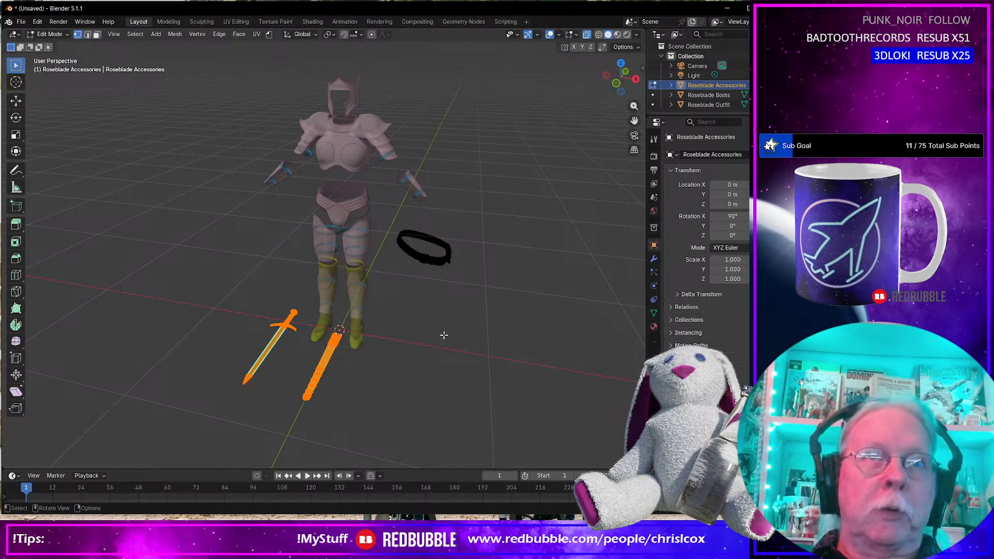
{"action": "key", "text": "r"}
{"action": "key", "text": "x"}
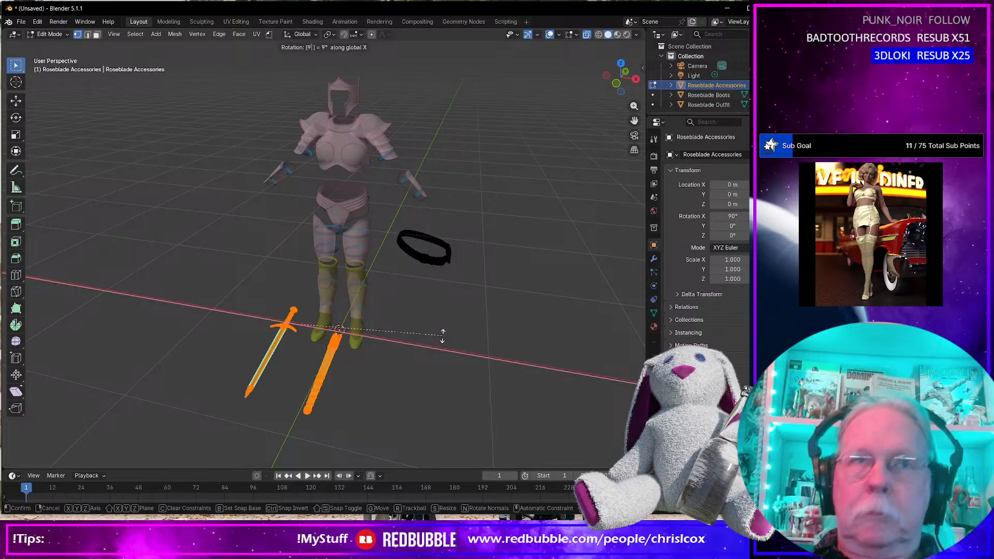
{"action": "key", "text": "9"}
{"action": "key", "text": "0"}
{"action": "key", "text": "Return"}
Move the upright sword and scabbard together to the far side of the belt, away from the figure.
{"action": "middle_click_drag", "start_coordinate": [441, 336], "coordinate": [405, 307]}
{"action": "key", "text": "g"}
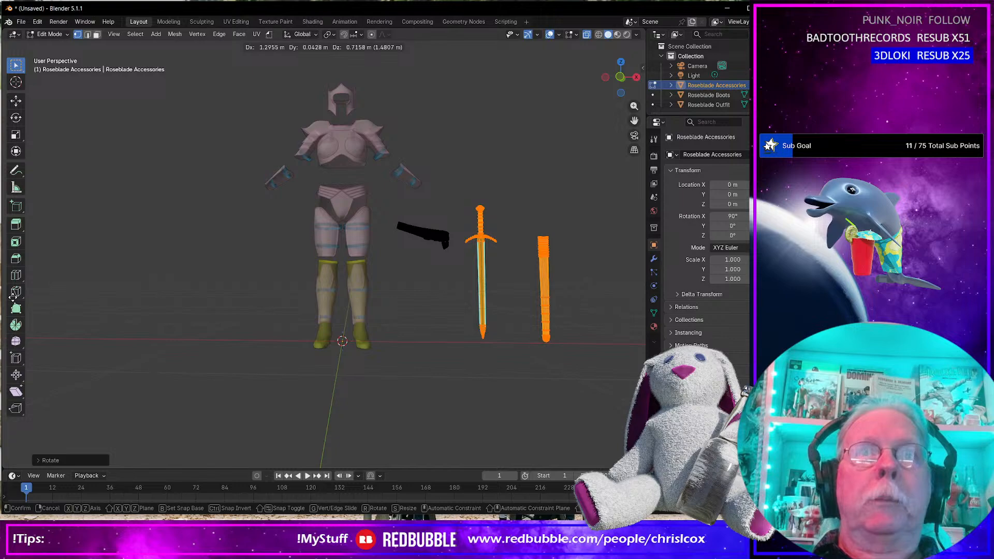
{"action": "left_click", "coordinate": [2, 251]}
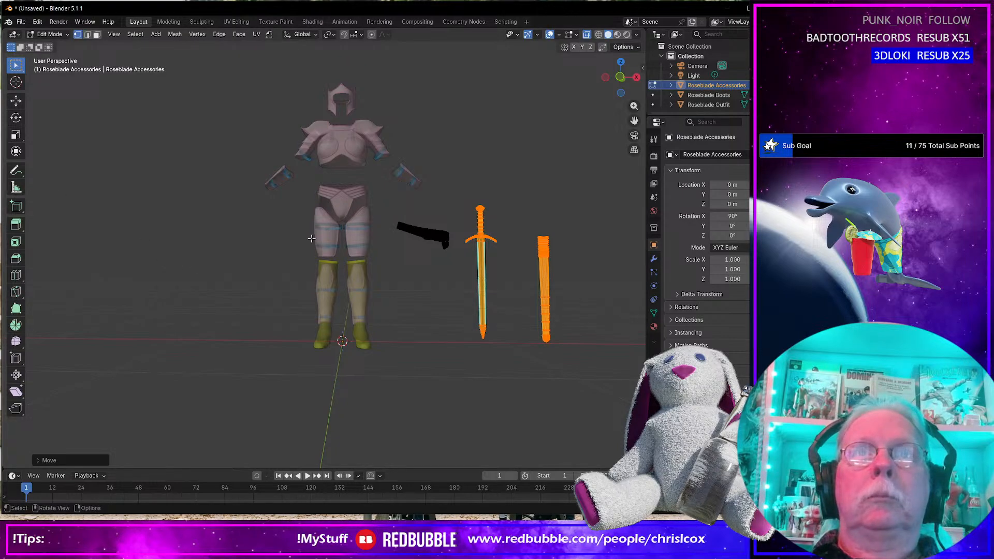
Select all linked geometry of the scabbard and move it below the belt, between the legs' armour and the sword.
{"action": "left_click", "coordinate": [502, 207]}
{"action": "left_click_drag", "start_coordinate": [506, 203], "coordinate": [579, 354]}
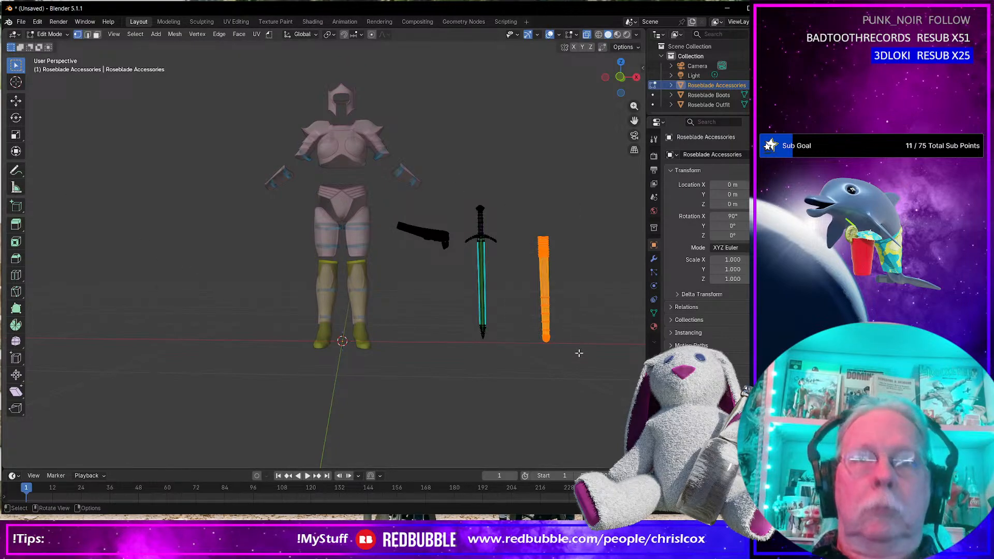
{"action": "key", "text": "ctrl+l"}
{"action": "key", "text": "g"}
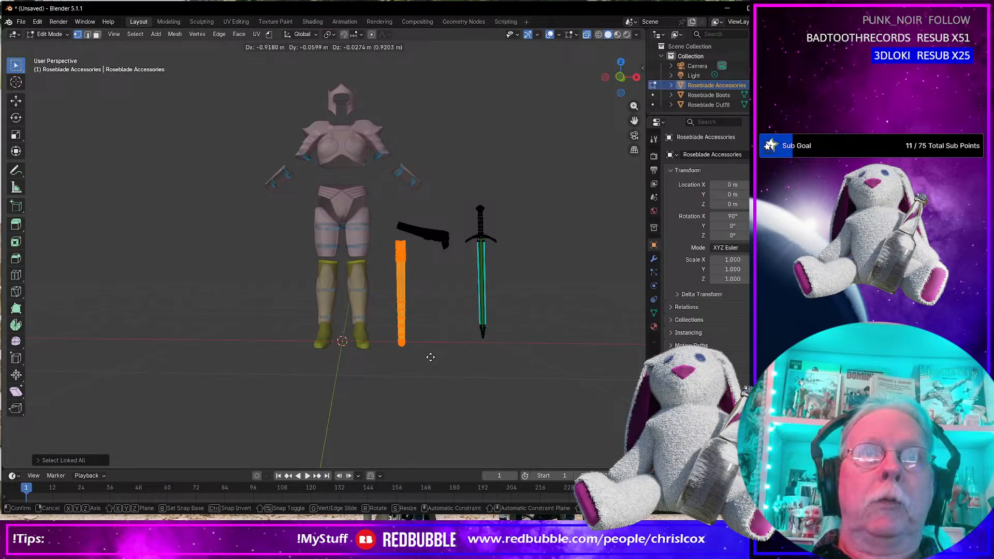
{"action": "left_click", "coordinate": [430, 359]}
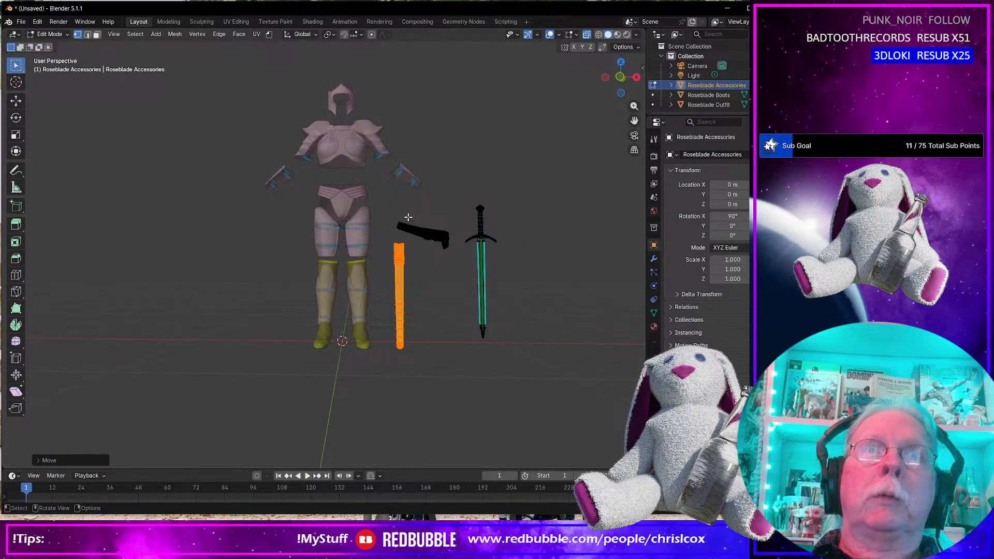
Select the whole belt, move it slightly up and away from the scabbard, and leave mesh editing.
{"action": "left_click_drag", "start_coordinate": [386, 206], "coordinate": [451, 236]}
{"action": "key", "text": "ctrl+KP_Add"}
{"action": "key", "text": "ctrl+KP_Add"}
{"action": "key", "text": "ctrl+KP_Add"}
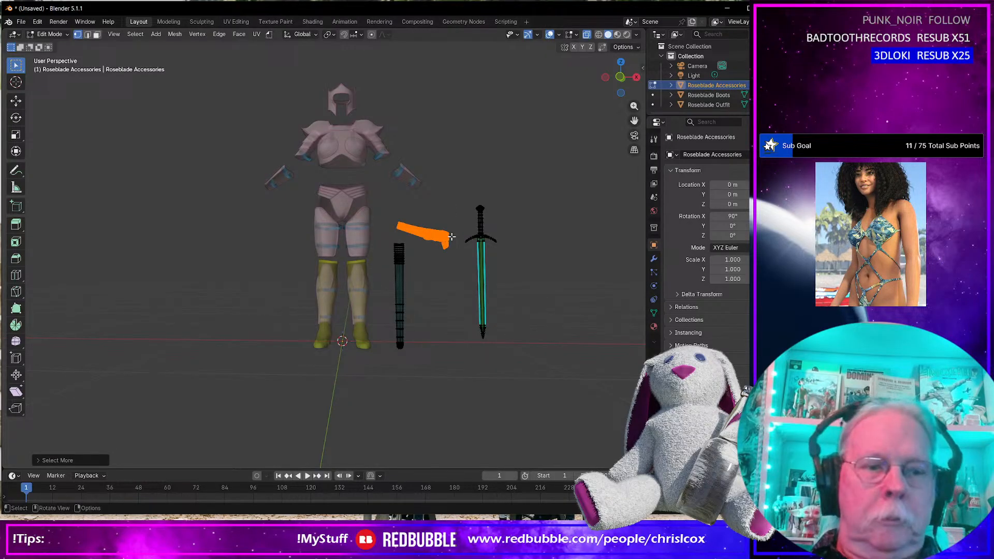
{"action": "key", "text": "g"}
{"action": "left_click", "coordinate": [457, 219]}
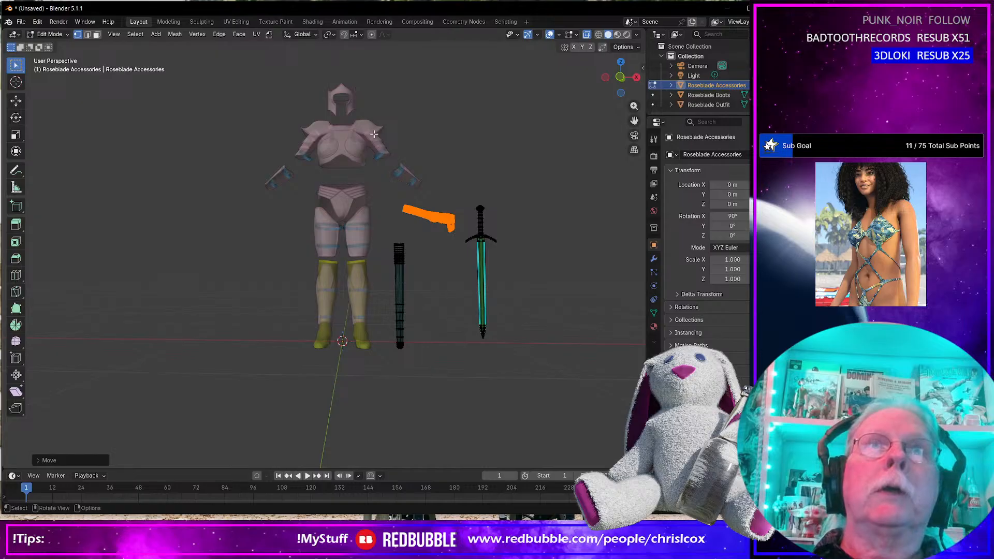
{"action": "key", "text": "Tab"}
Select the Roseblade Outfit object by its shoulder armour and enter mesh editing.
{"action": "middle_click_drag", "start_coordinate": [373, 134], "coordinate": [376, 154]}
{"action": "left_click", "coordinate": [371, 124]}
{"action": "scroll", "coordinate": [374, 137], "scroll_direction": "up", "scroll_amount": 3}
{"action": "scroll", "coordinate": [375, 137], "scroll_direction": "down", "scroll_amount": 3}
{"action": "middle_click_drag", "start_coordinate": [441, 221], "coordinate": [433, 212]}
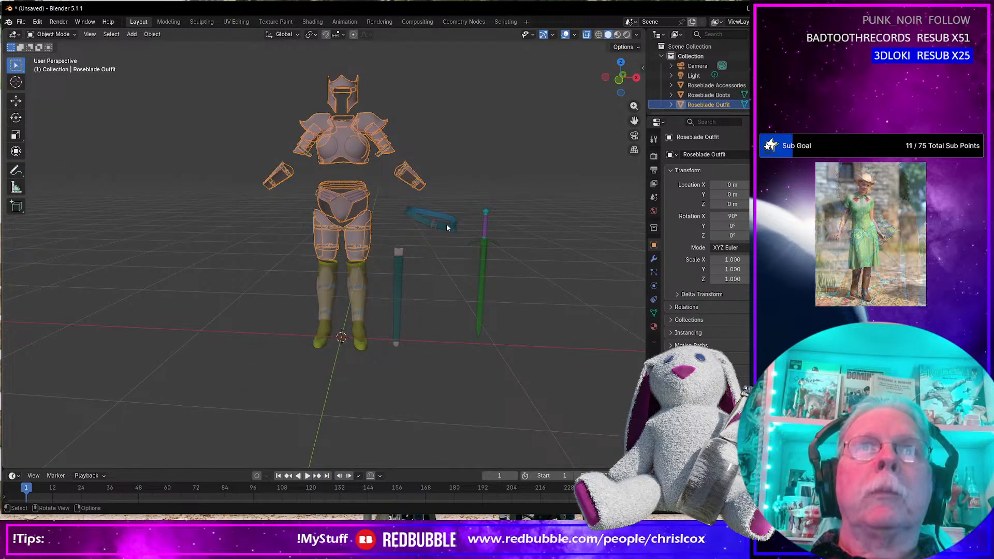
{"action": "left_click", "coordinate": [451, 224]}
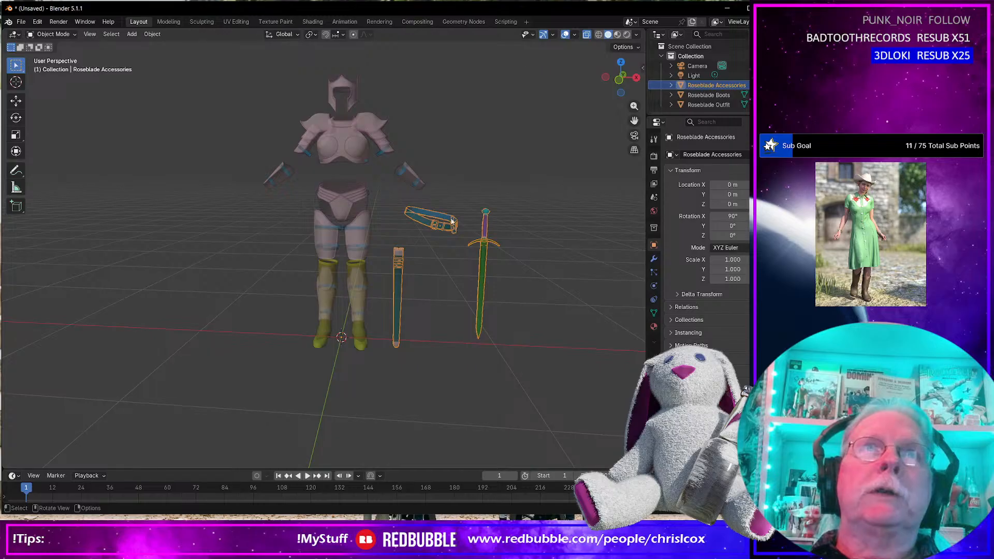
{"action": "left_click", "coordinate": [366, 123]}
{"action": "key", "text": "Tab"}
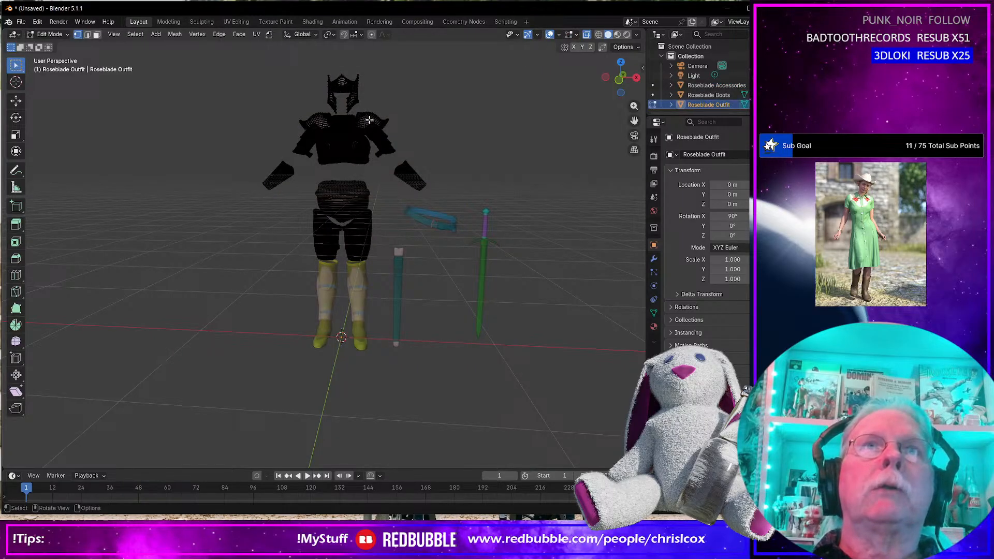
Select both upper shoulder plates with their linked geometry, move them clear of the outfit above the sword, and leave mesh editing.
{"action": "left_click", "coordinate": [318, 125], "text": "ctrl"}
{"action": "key", "text": "ctrl"}
{"action": "key", "text": "ctrl"}
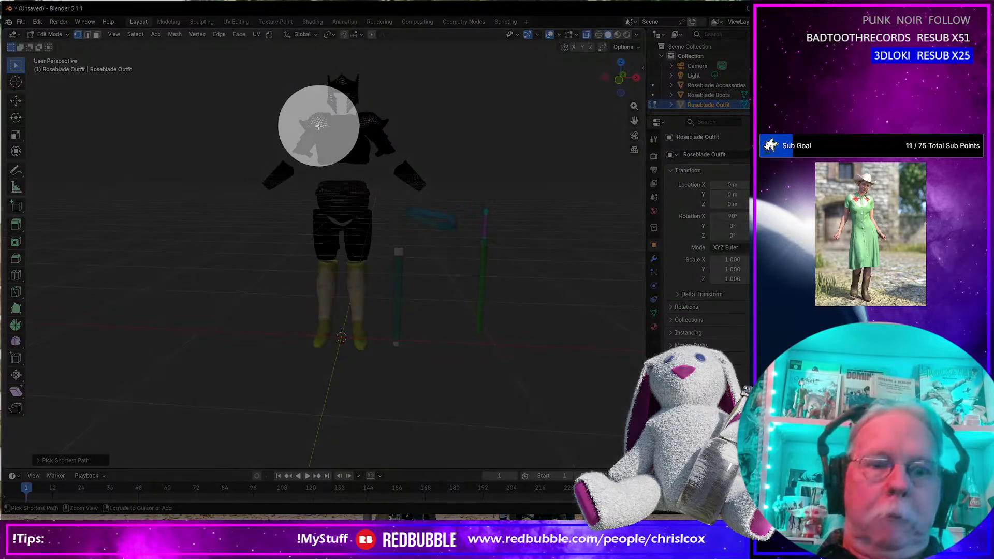
{"action": "key", "text": "ctrl+l"}
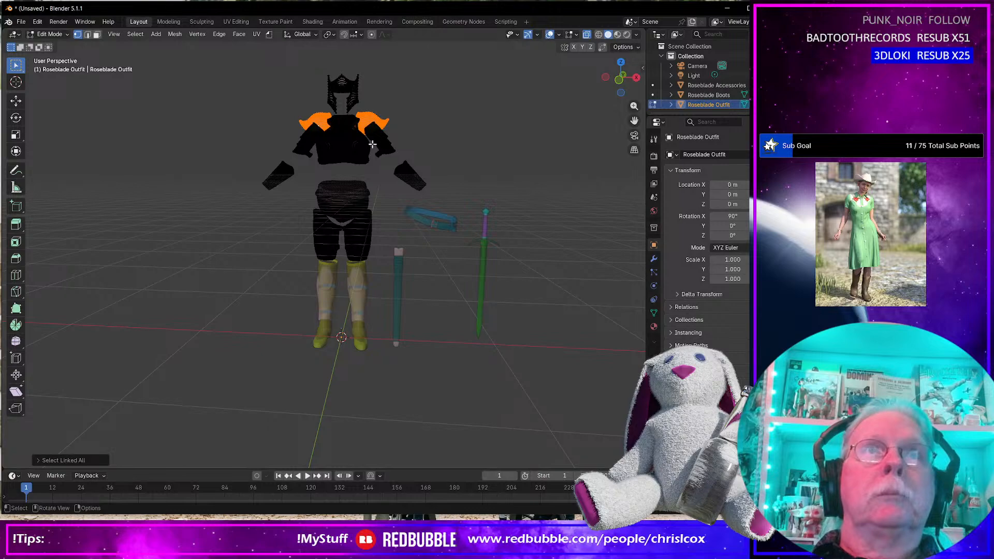
{"action": "key", "text": "g"}
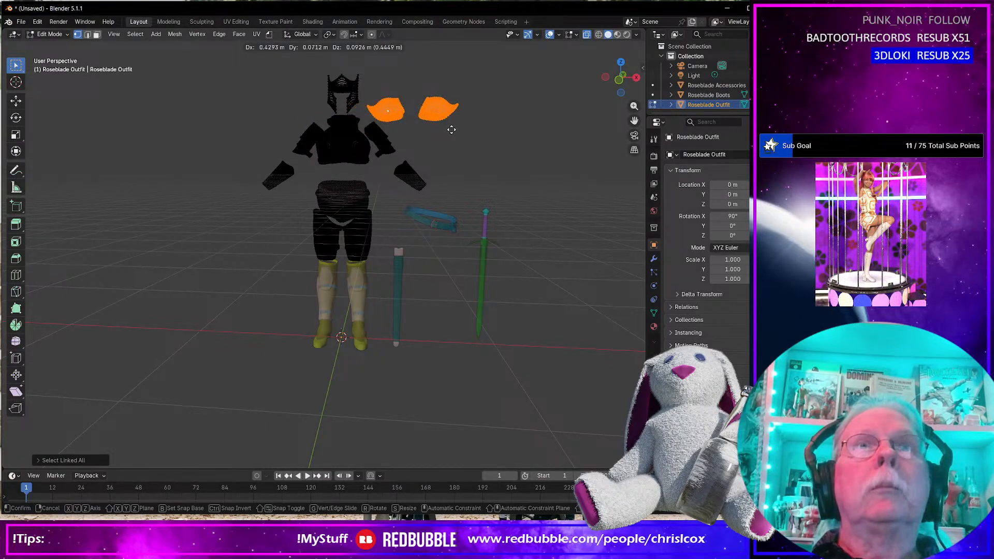
{"action": "left_click", "coordinate": [486, 140]}
{"action": "middle_click_drag", "start_coordinate": [438, 215], "coordinate": [441, 265]}
{"action": "key", "text": "Tab"}
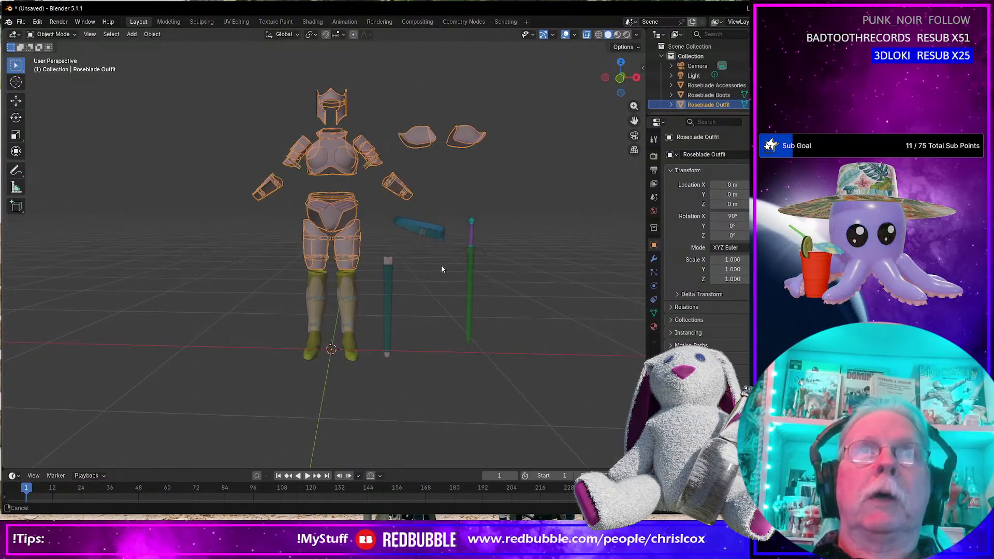
Switch to the UV Editing workspace and open the Roseblade Accessories mesh there in Edit Mode.
{"action": "left_click", "coordinate": [236, 22]}
{"action": "scroll", "coordinate": [492, 289], "scroll_direction": "up", "scroll_amount": 6}
{"action": "middle_click_drag", "start_coordinate": [455, 280], "coordinate": [538, 262]}
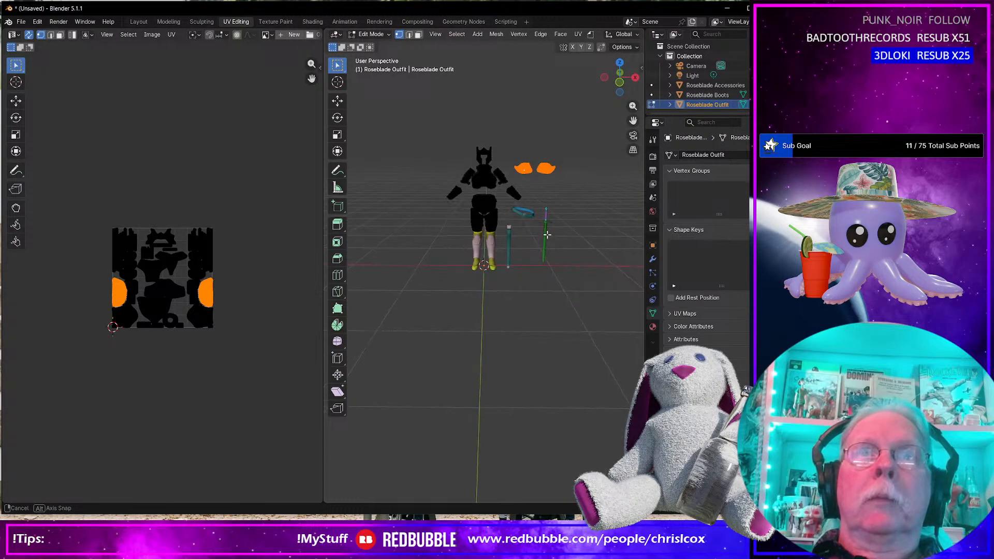
{"action": "key", "text": "Tab"}
{"action": "left_click", "coordinate": [509, 263]}
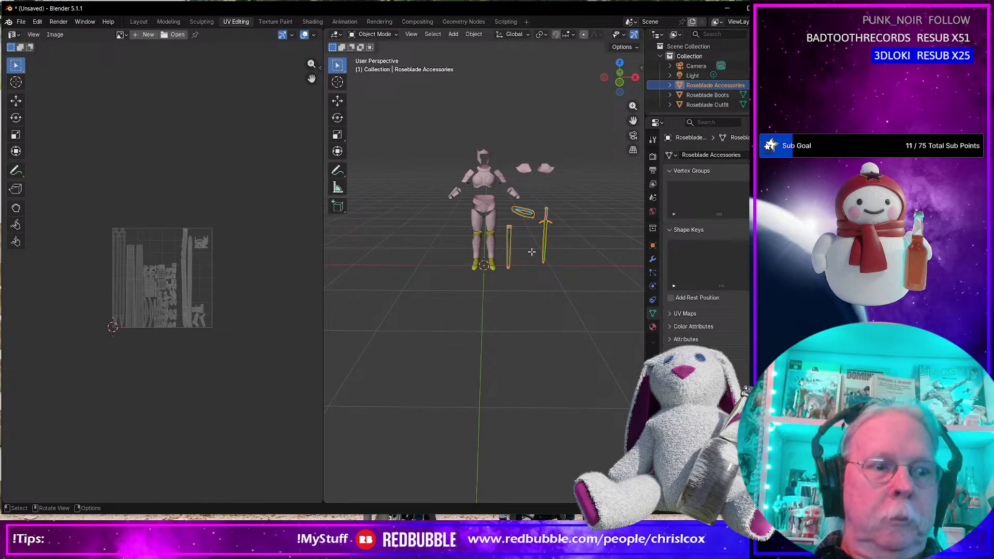
{"action": "key", "text": "Tab"}
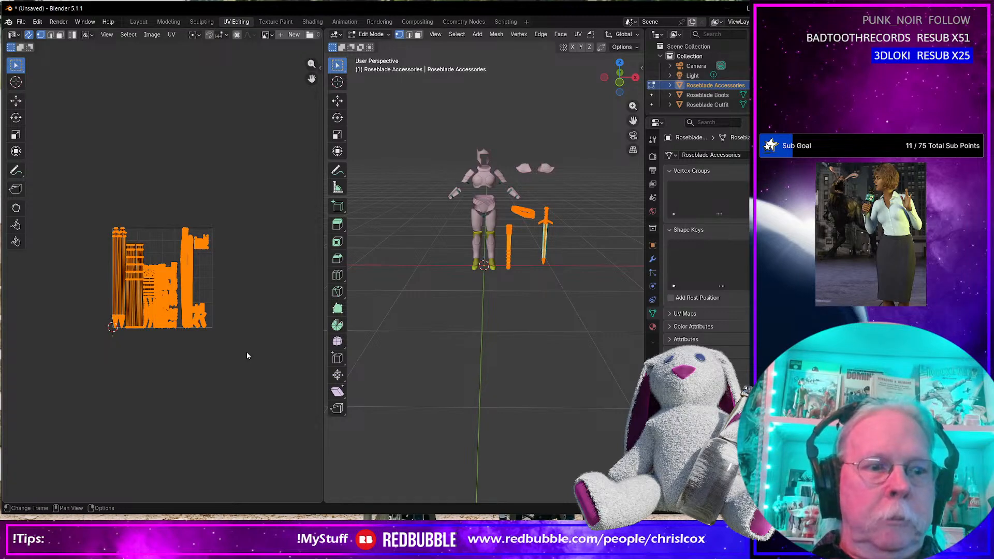
Move all the accessories' UV islands 2 units along X.
{"action": "key", "text": "g"}
{"action": "key", "text": "x"}
{"action": "key", "text": "2"}
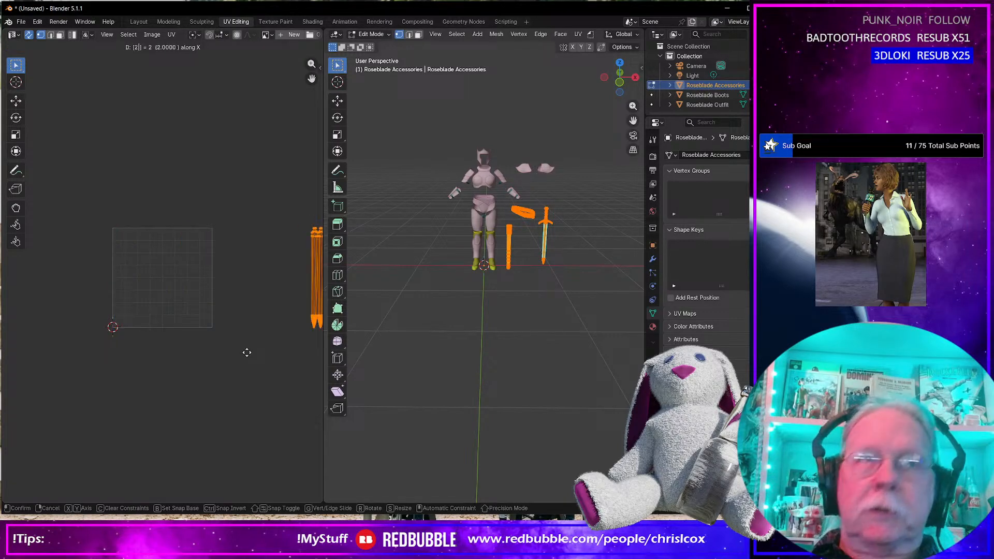
{"action": "key", "text": "Return"}
{"action": "middle_click_drag", "start_coordinate": [244, 355], "coordinate": [165, 335]}
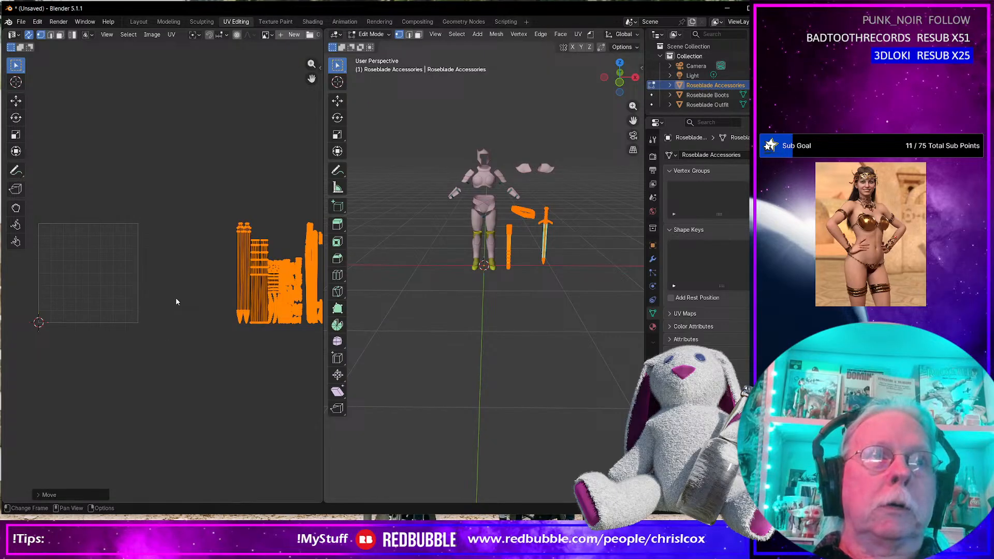
{"action": "middle_click_drag", "start_coordinate": [211, 332], "coordinate": [231, 337], "text": "shift"}
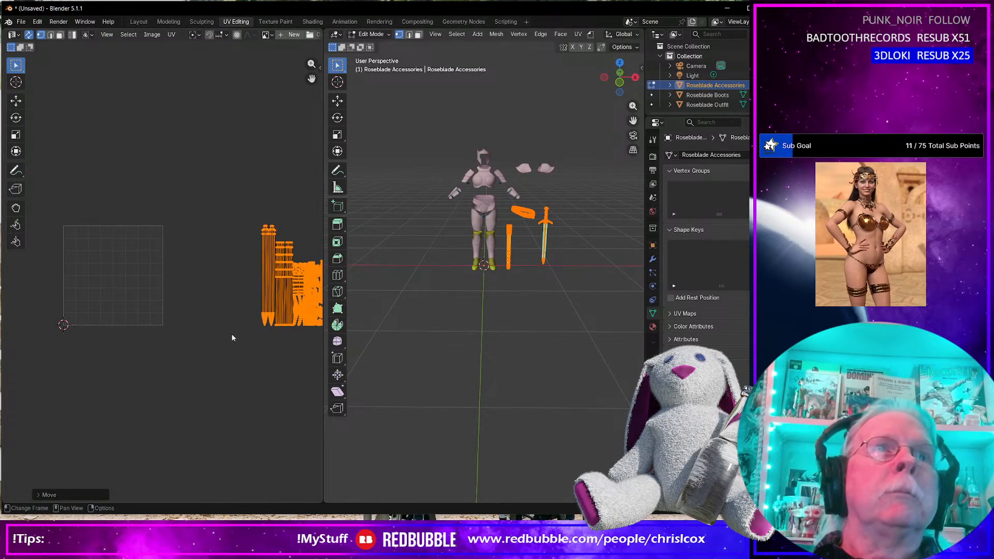
Widen the UV editor and set its grid overlay to 3 tiles along X.
{"action": "left_click", "coordinate": [265, 35]}
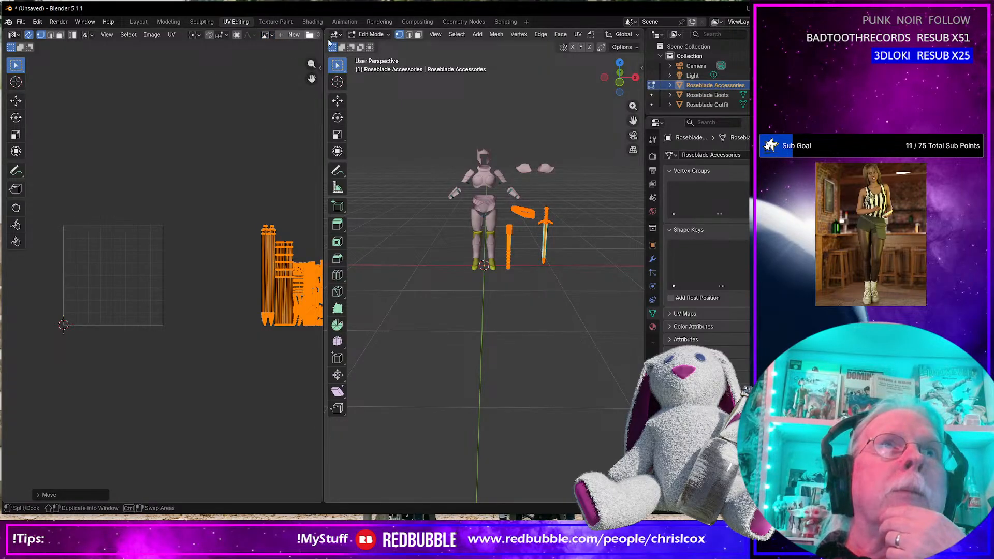
{"action": "left_click_drag", "start_coordinate": [323, 46], "coordinate": [404, 47]}
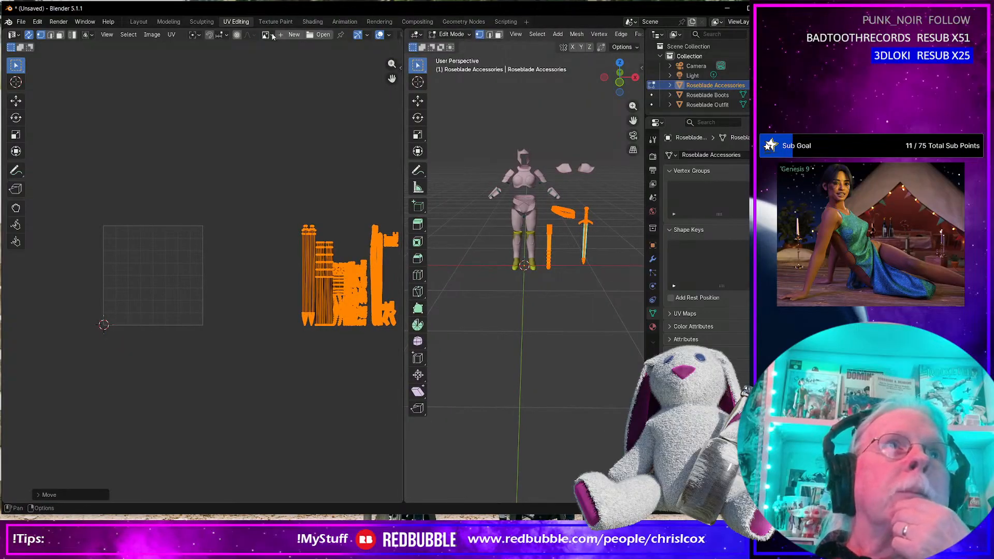
{"action": "left_click", "coordinate": [170, 35]}
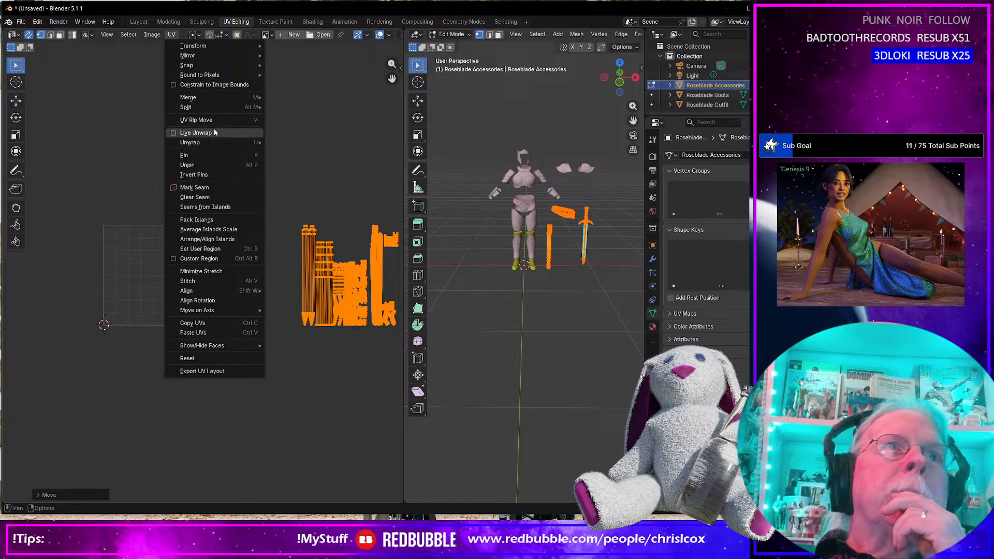
{"action": "mouse_move", "coordinate": [216, 149]}
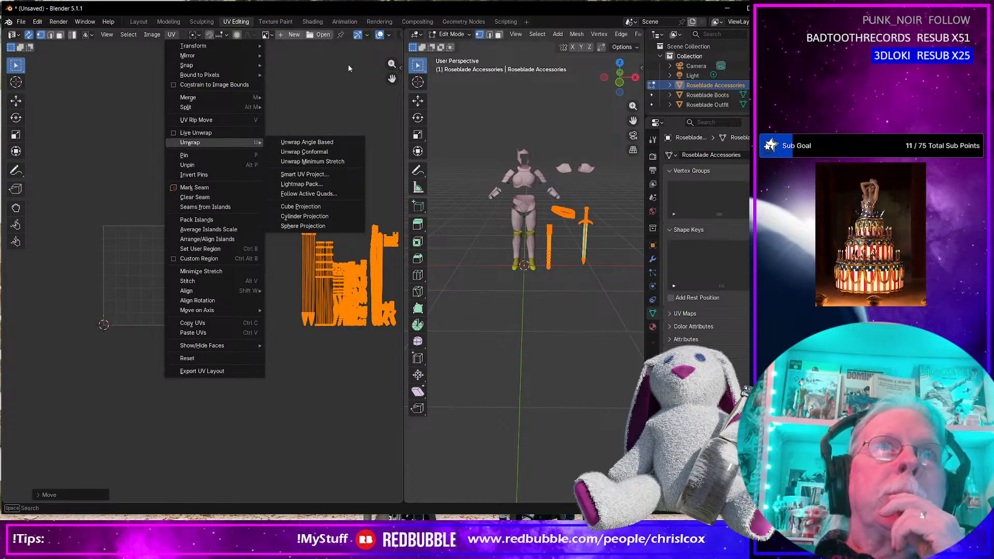
{"action": "left_click", "coordinate": [367, 38]}
{"action": "left_click", "coordinate": [366, 38]}
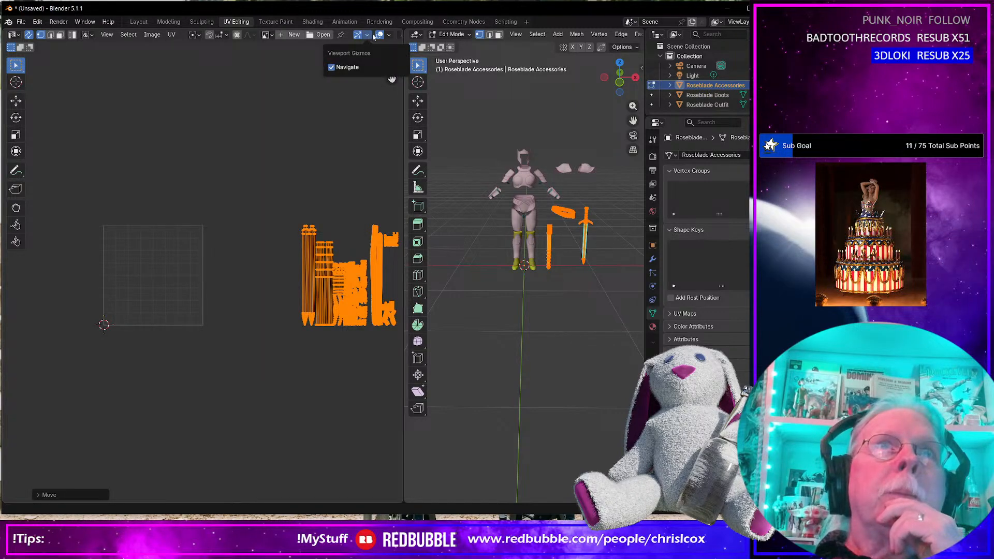
{"action": "left_click", "coordinate": [389, 35]}
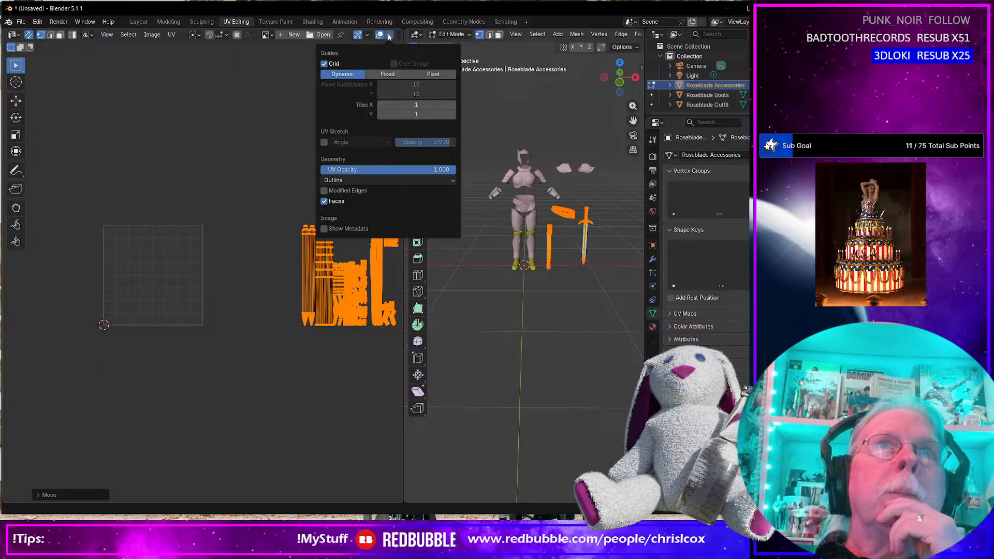
{"action": "left_click", "coordinate": [414, 106]}
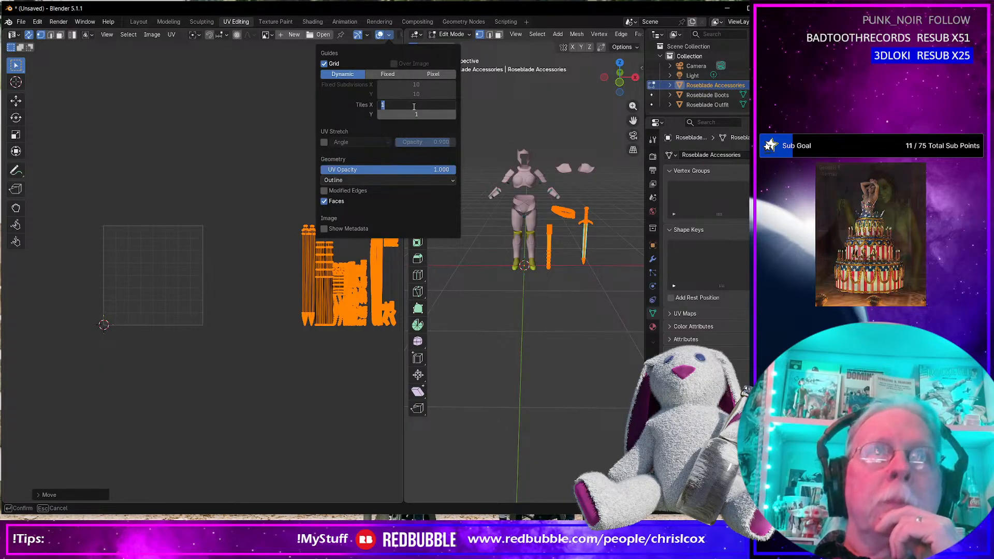
{"action": "type", "text": "3"}
{"action": "key", "text": "Return"}
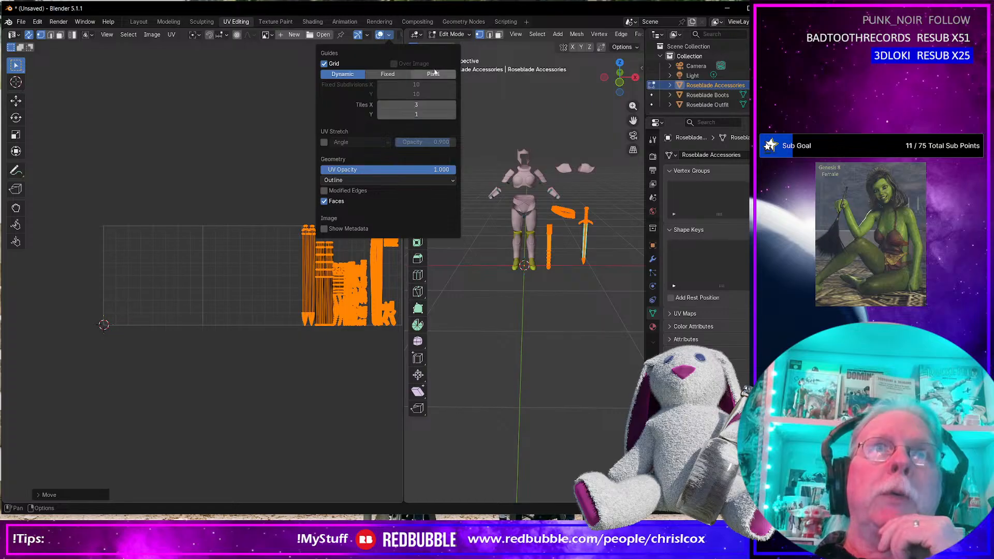
{"action": "scroll", "coordinate": [265, 251], "scroll_direction": "up", "scroll_amount": 1}
{"action": "scroll", "coordinate": [266, 252], "scroll_direction": "down", "scroll_amount": 1}
{"action": "middle_click_drag", "start_coordinate": [266, 252], "coordinate": [231, 253]}
Leave the accessories' mesh editing and open the Roseblade Boots in Edit Mode with all their geometry selected.
{"action": "key", "text": "Tab"}
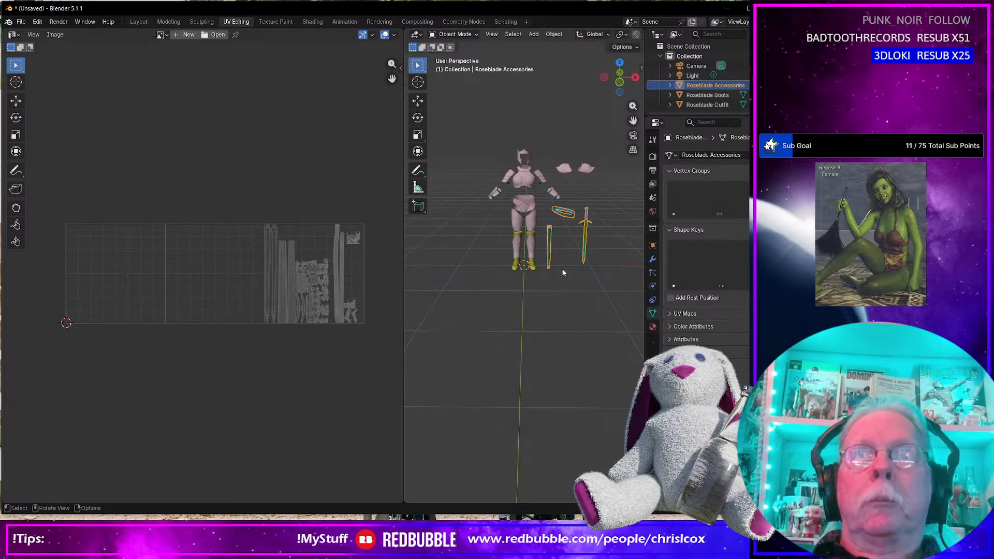
{"action": "left_click", "coordinate": [530, 251]}
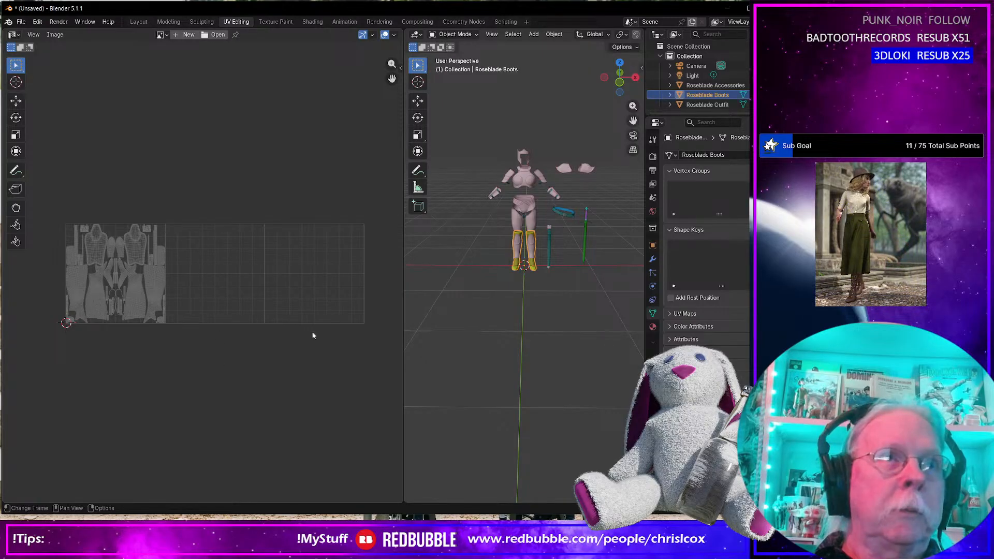
{"action": "key", "text": "Tab"}
{"action": "key", "text": "a"}
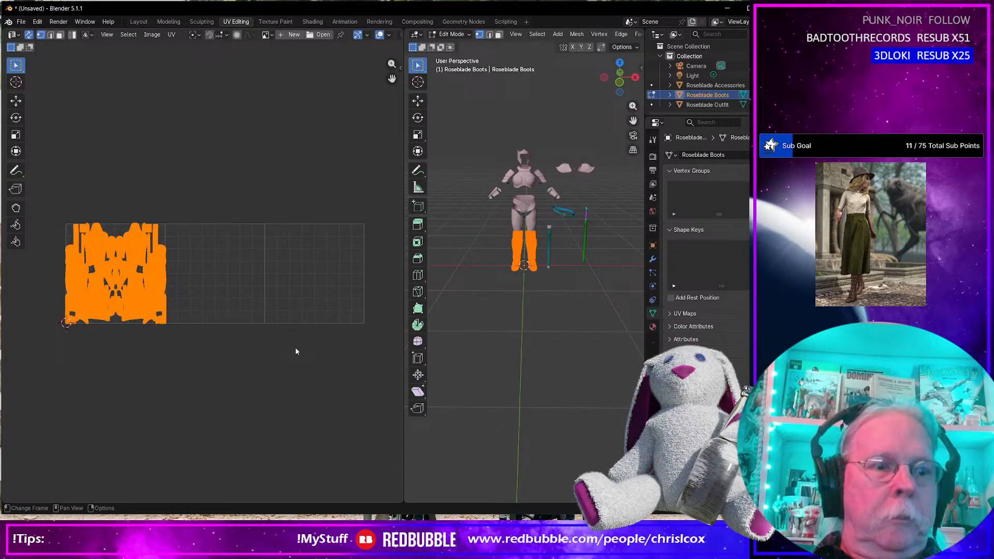
Move all the boots' UV islands 1 unit along X and leave mesh editing.
{"action": "key", "text": "g"}
{"action": "key", "text": "x"}
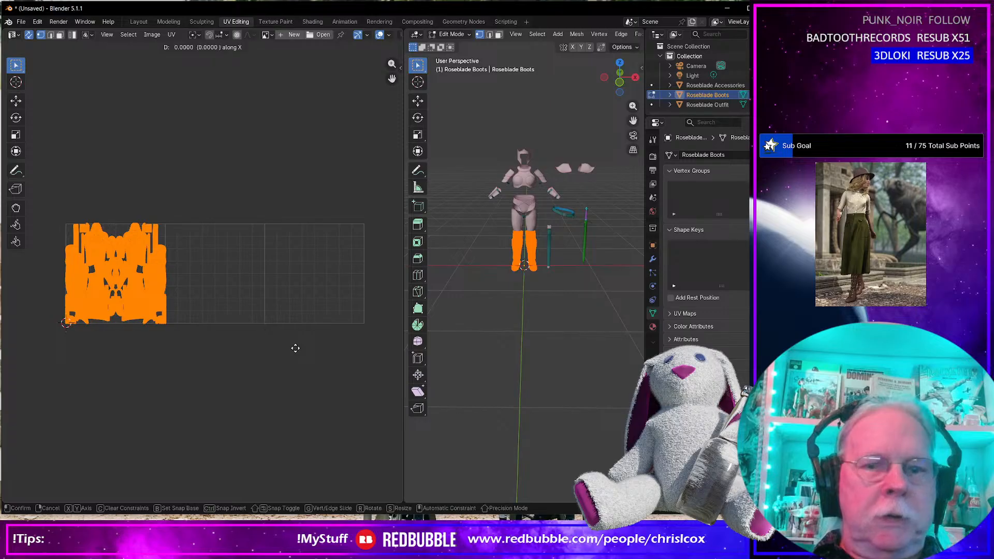
{"action": "key", "text": "1"}
{"action": "key", "text": "Return"}
{"action": "scroll", "coordinate": [294, 348], "scroll_direction": "up", "scroll_amount": 3}
{"action": "scroll", "coordinate": [272, 325], "scroll_direction": "down", "scroll_amount": 3}
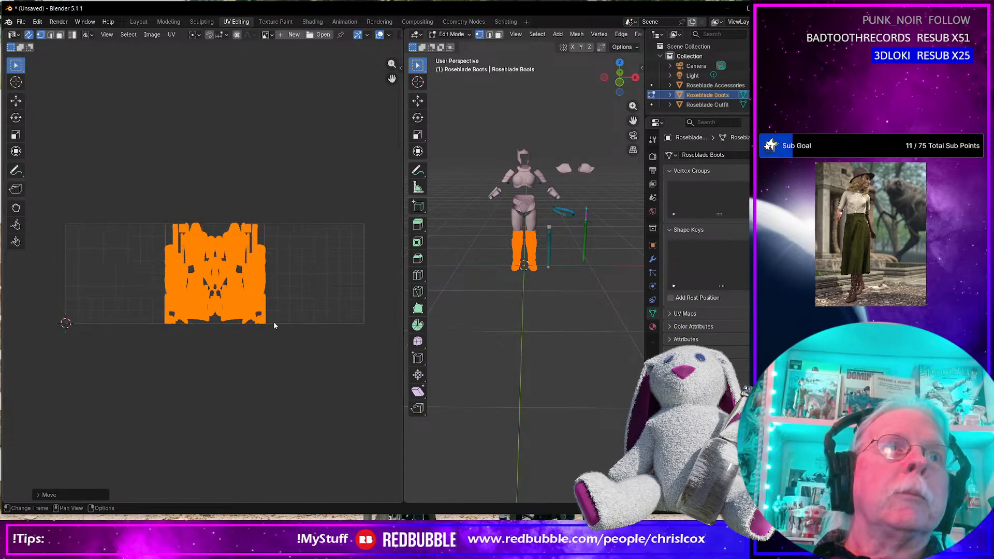
{"action": "middle_click_drag", "start_coordinate": [560, 233], "coordinate": [555, 230]}
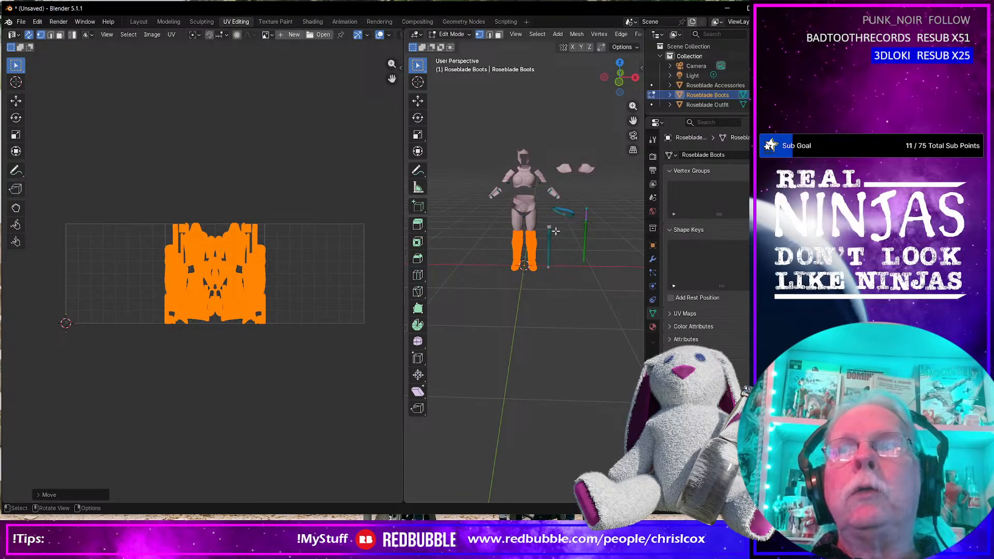
{"action": "key", "text": "Tab"}
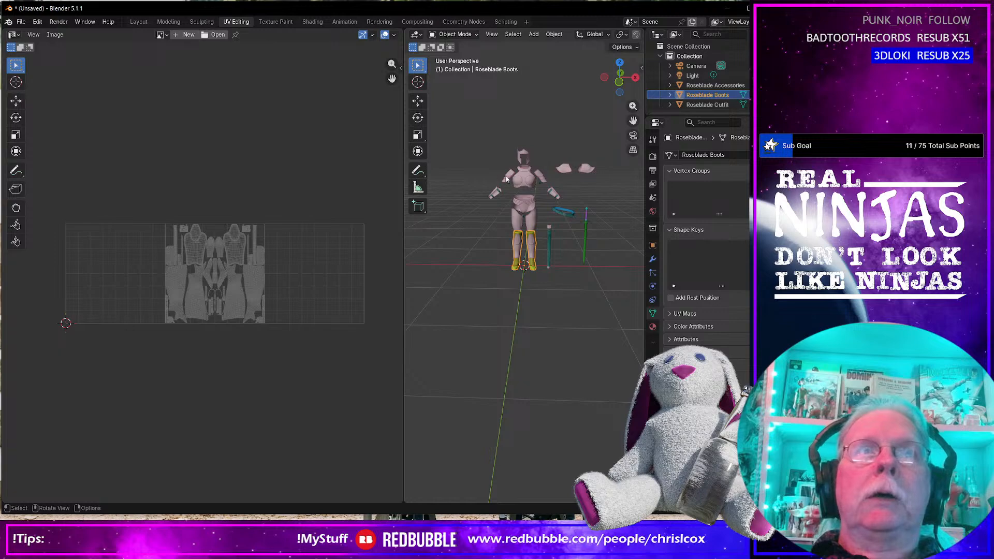
Select the Roseblade Outfit, Boots and Accessories objects together to compare their UV tiles, and narrow the UV editor again.
{"action": "left_click", "coordinate": [511, 176]}
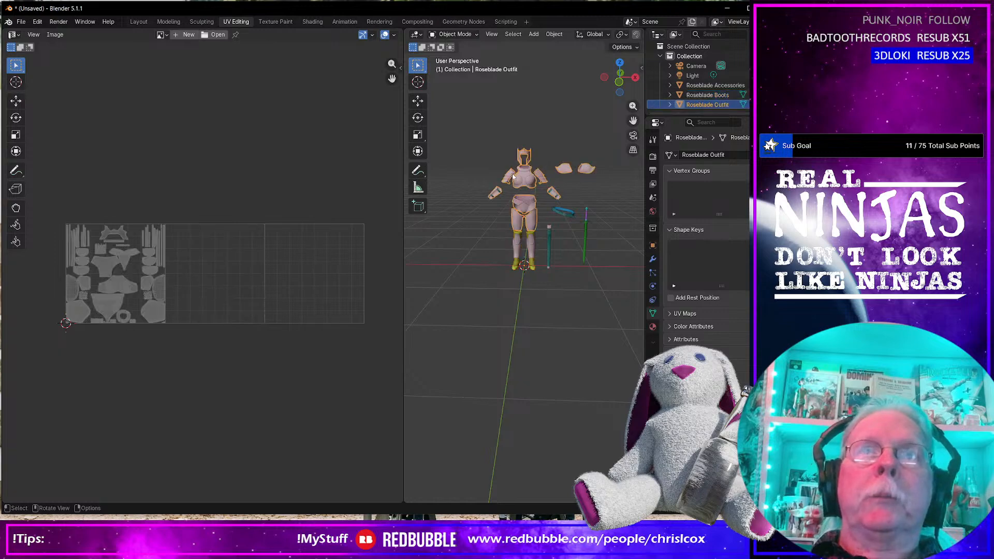
{"action": "left_click", "coordinate": [532, 252], "text": "shift"}
{"action": "left_click", "coordinate": [585, 228], "text": "shift"}
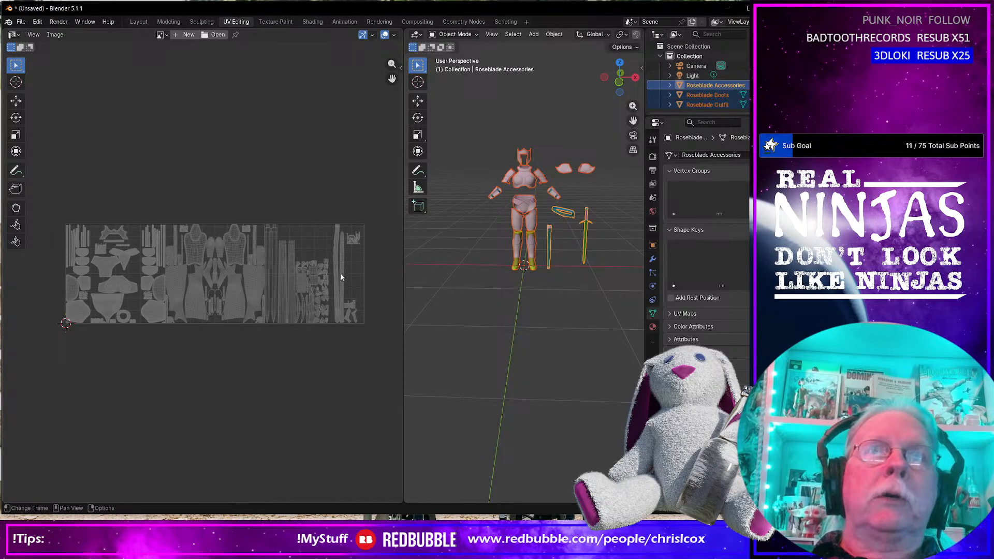
{"action": "middle_click_drag", "start_coordinate": [326, 276], "coordinate": [335, 270]}
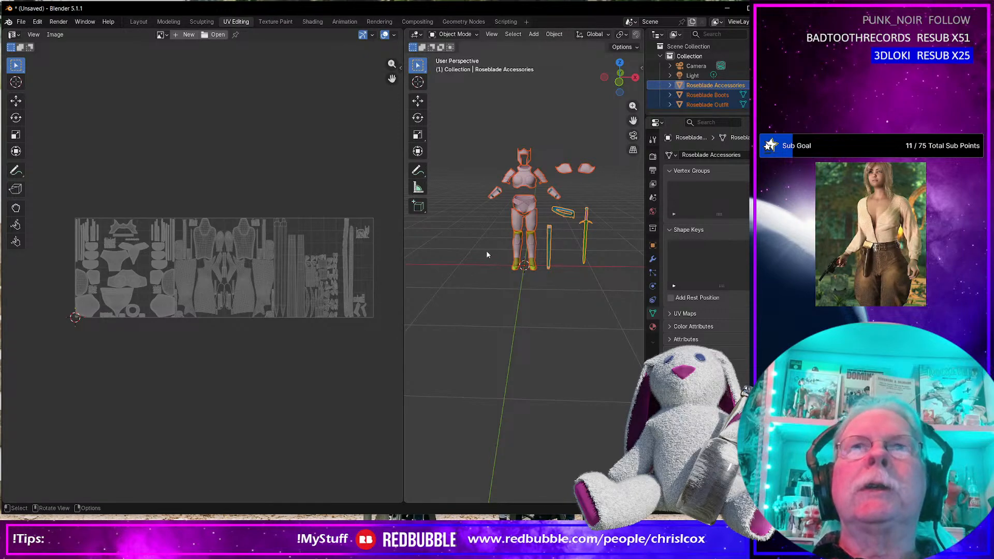
{"action": "left_click_drag", "start_coordinate": [404, 167], "coordinate": [307, 168]}
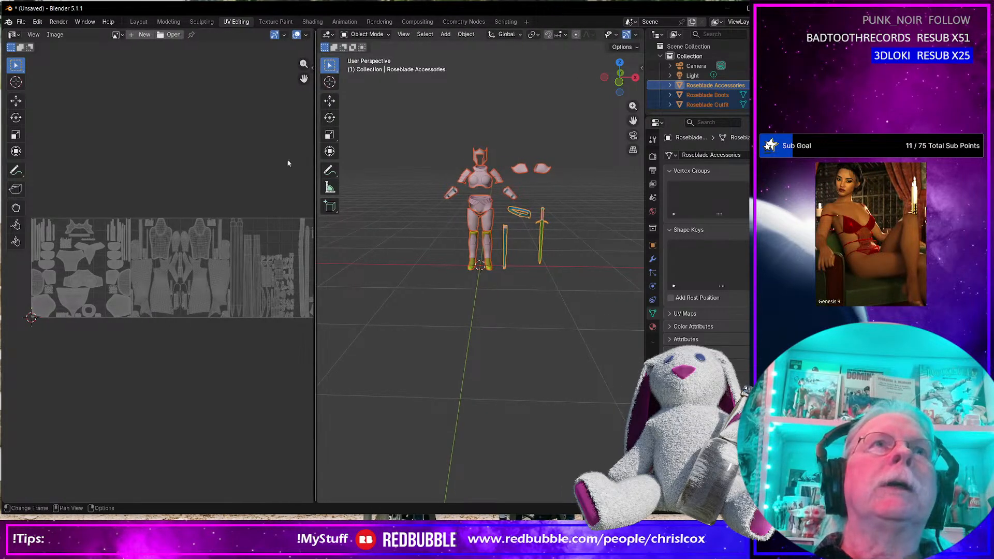
Return to the Layout workspace and begin a Wavefront OBJ export into the Roseblade WIP Substance folder.
{"action": "left_click", "coordinate": [138, 22]}
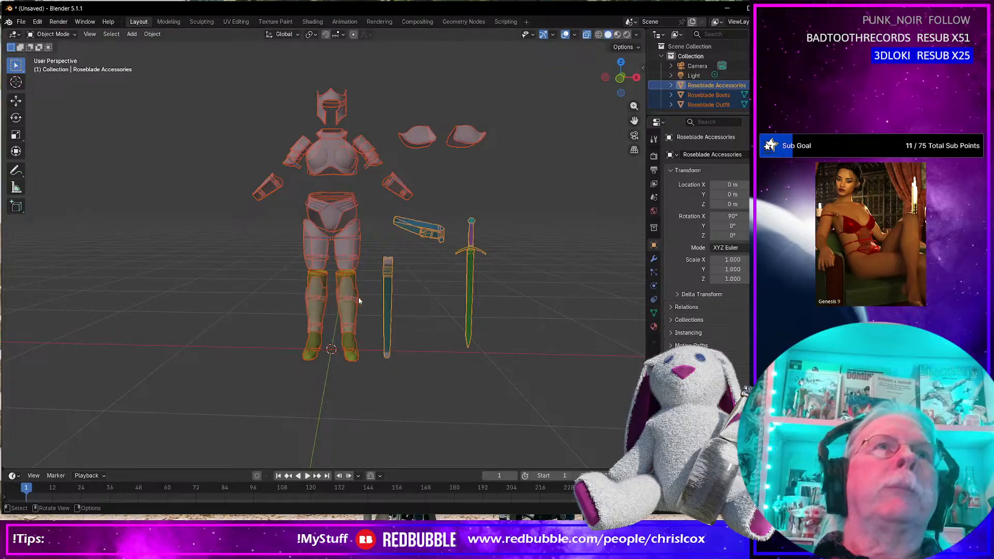
{"action": "middle_click_drag", "start_coordinate": [362, 302], "coordinate": [343, 295]}
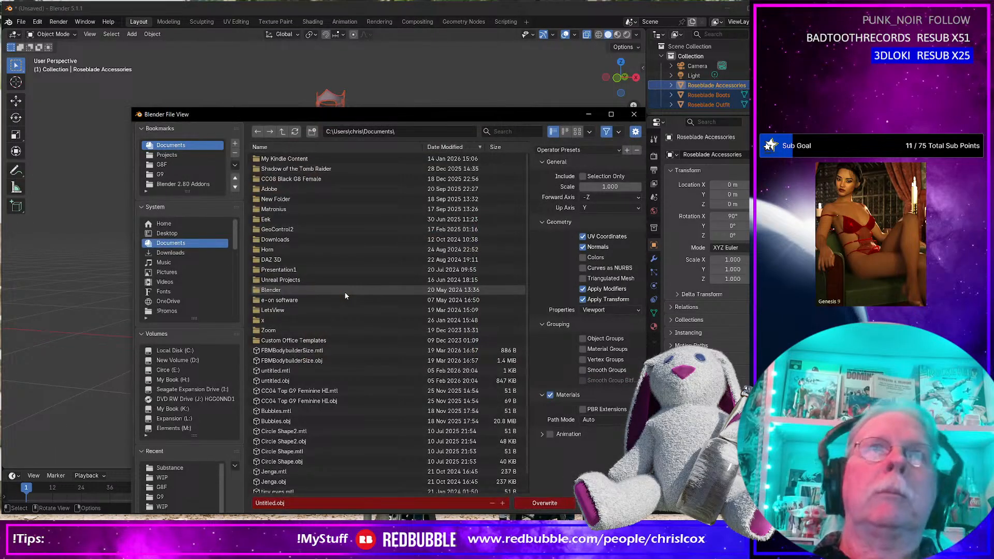
{"action": "left_click", "coordinate": [182, 468]}
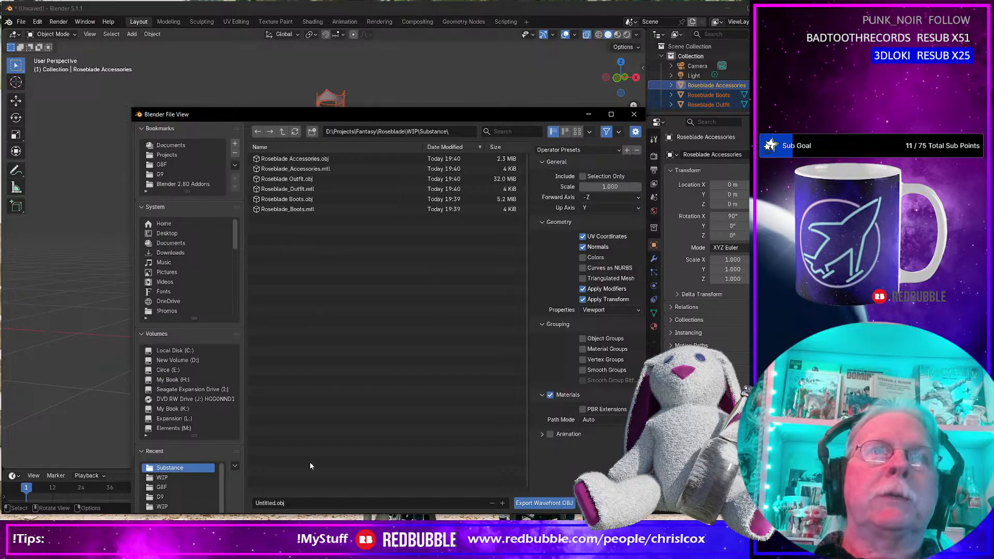
Name the export Roseblade IDs.obj, limit it to the selected objects and export it with materials included.
{"action": "left_click", "coordinate": [297, 502]}
{"action": "type", "text": "Rose"}
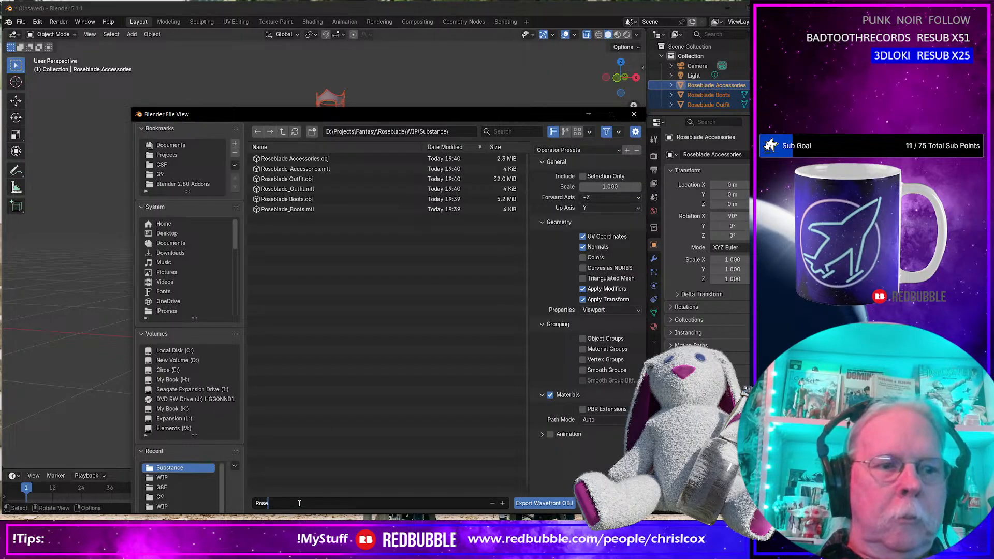
{"action": "type", "text": "blade"}
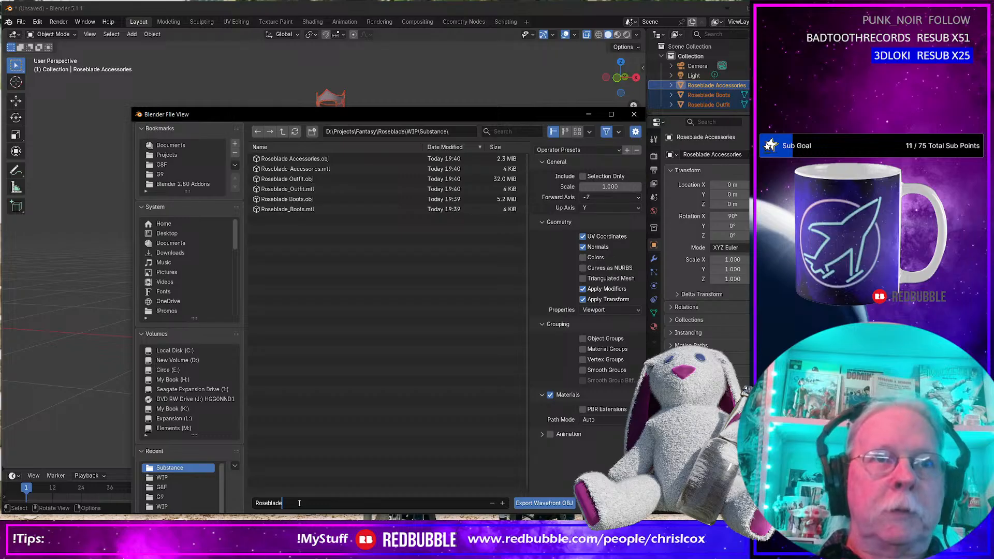
{"action": "key", "text": "BackSpace"}
{"action": "type", "text": "IDs"}
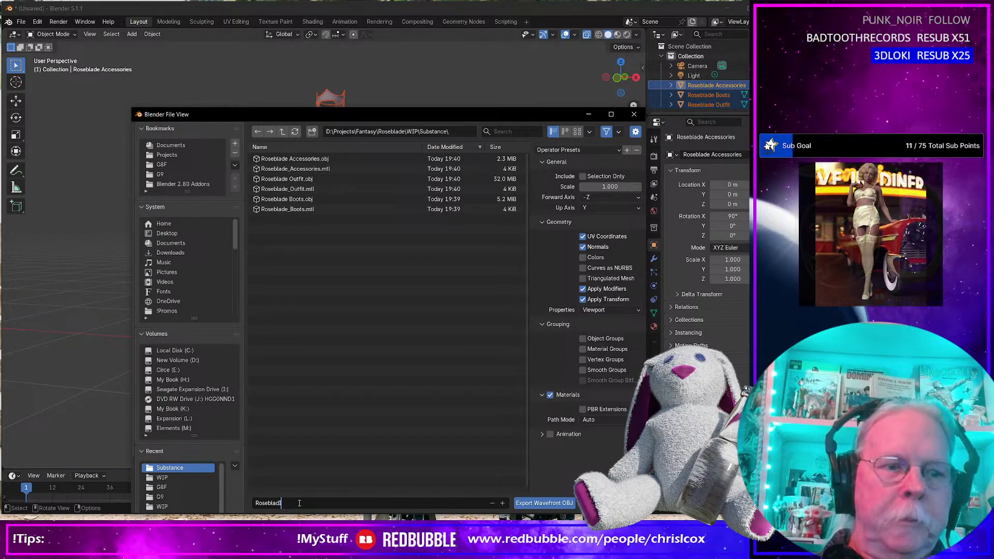
{"action": "key", "text": "Left"}
{"action": "key", "text": "Left"}
{"action": "key", "text": "Left"}
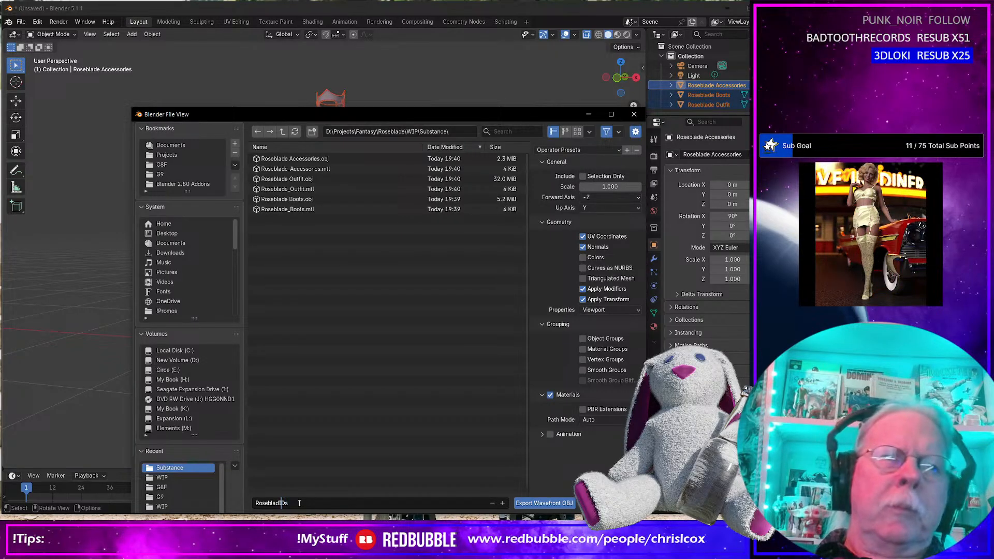
{"action": "type", "text": "e"}
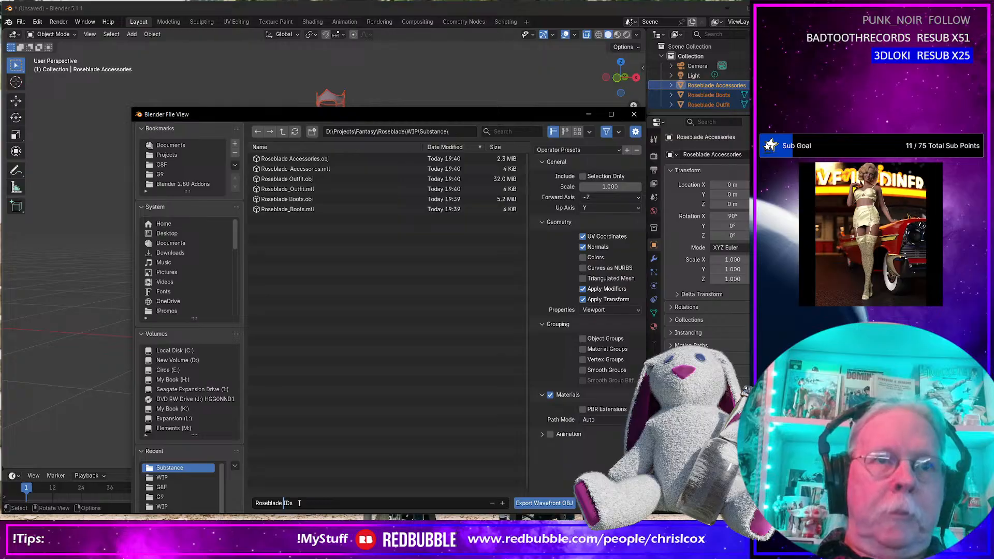
{"action": "key", "text": "Return"}
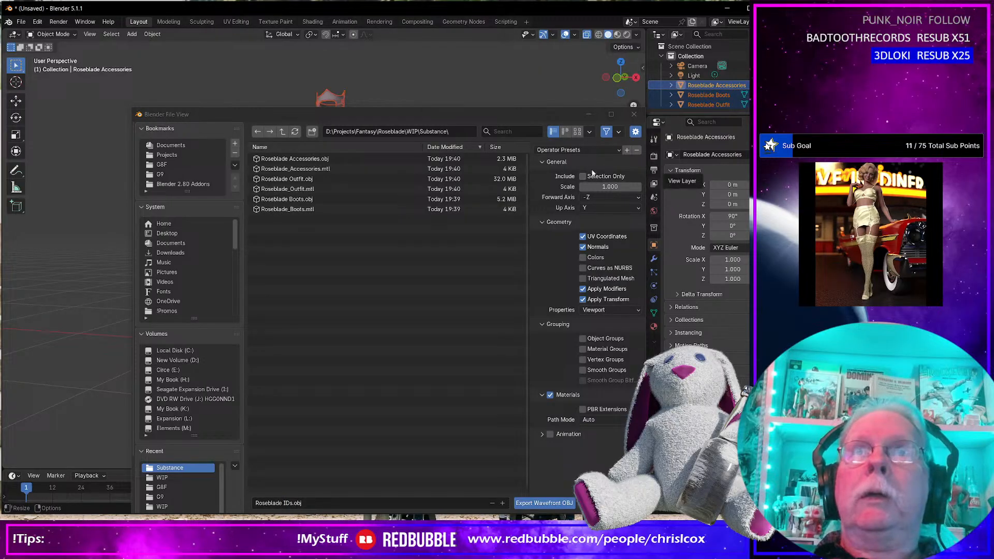
{"action": "left_click", "coordinate": [583, 176]}
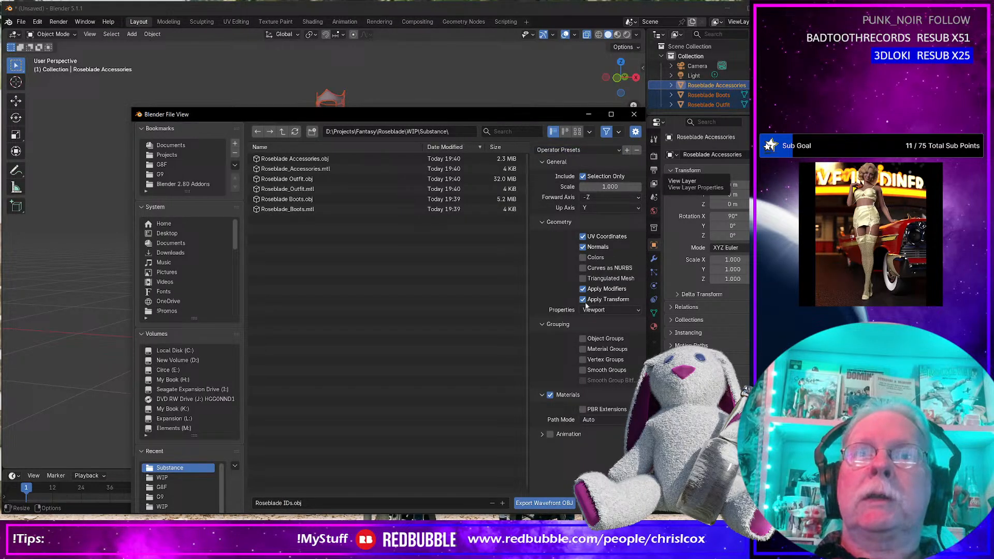
{"action": "left_click", "coordinate": [545, 503]}
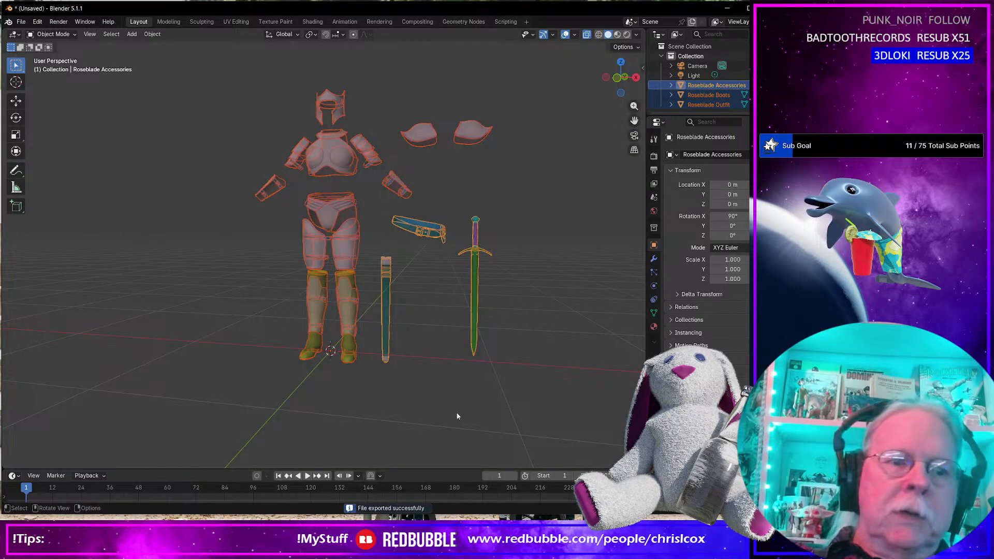
Export the selected objects again to the same folder as Roseblade NM.obj with materials excluded.
{"action": "key", "text": "ctrl+shift+e"}
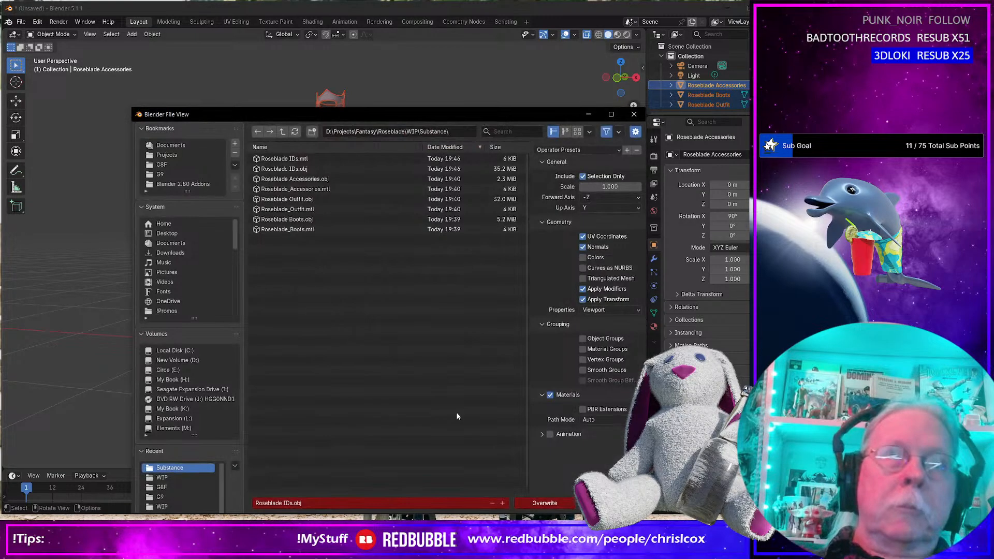
{"action": "left_click", "coordinate": [550, 395]}
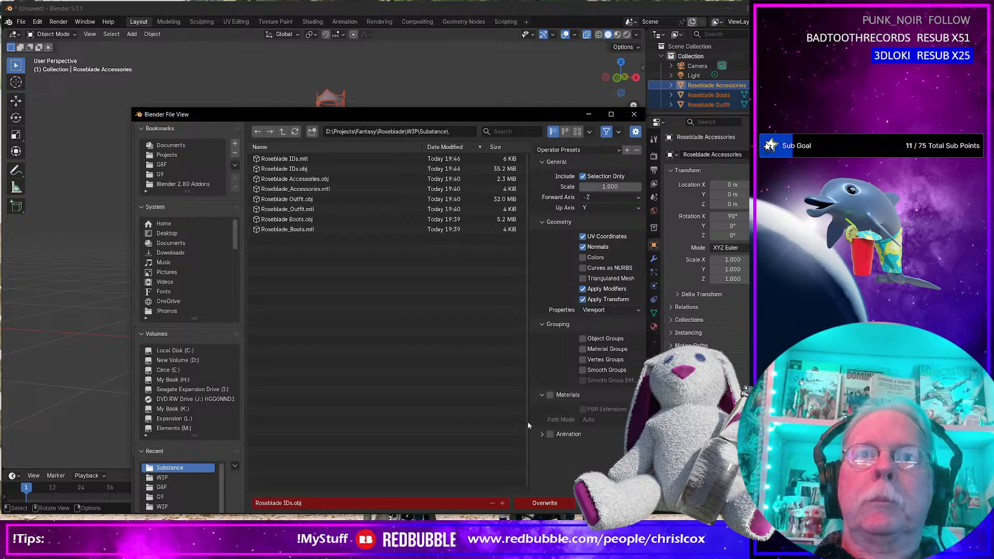
{"action": "left_click", "coordinate": [313, 503]}
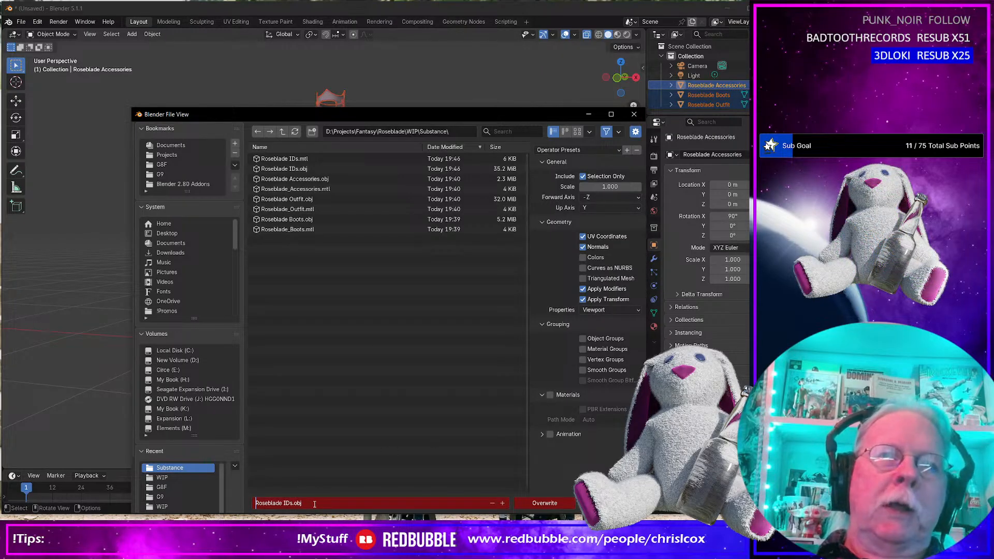
{"action": "key", "text": "shift+Right"}
{"action": "key", "text": "shift+Right"}
{"action": "key", "text": "shift+Right"}
{"action": "type", "text": "NM"}
{"action": "key", "text": "Return"}
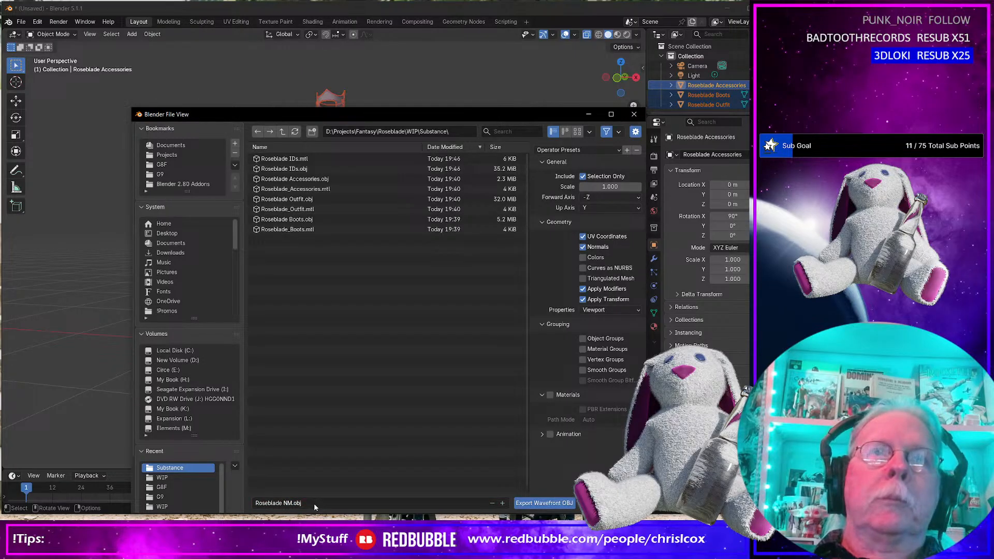
{"action": "left_click", "coordinate": [546, 504]}
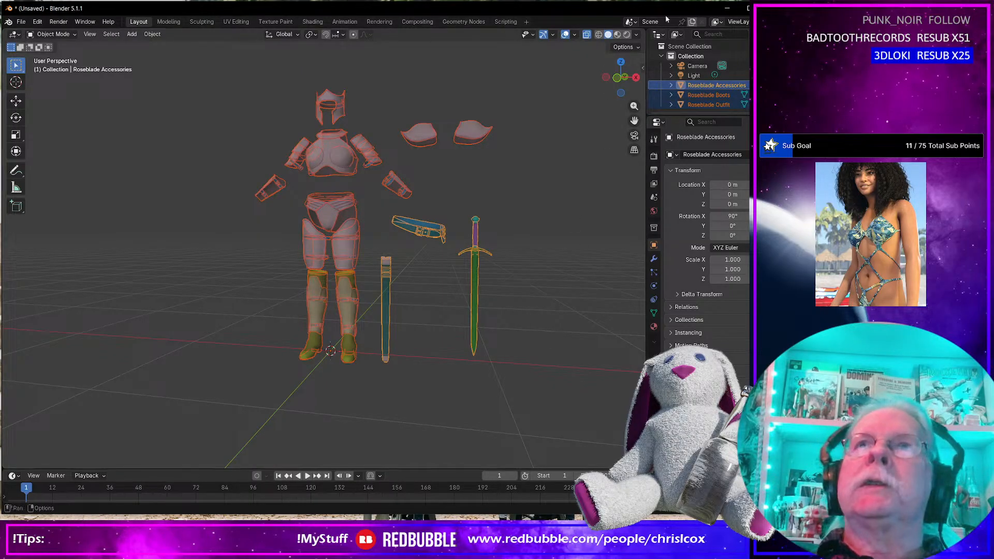
Switch from Blender to Adobe Substance 3D Painter, dismiss its home screen and fit the application window within the visible desktop.
{"action": "left_click", "coordinate": [728, 10]}
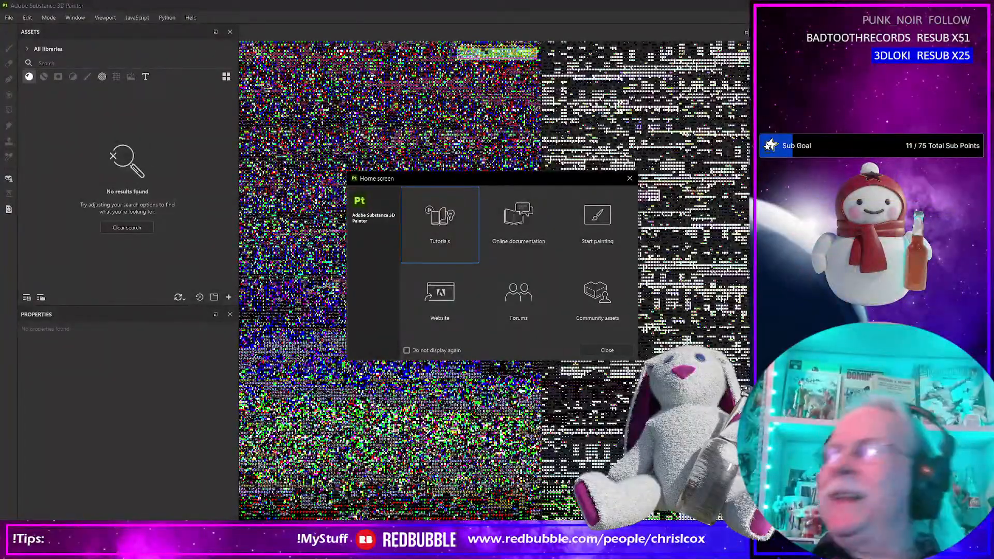
{"action": "left_click", "coordinate": [629, 178]}
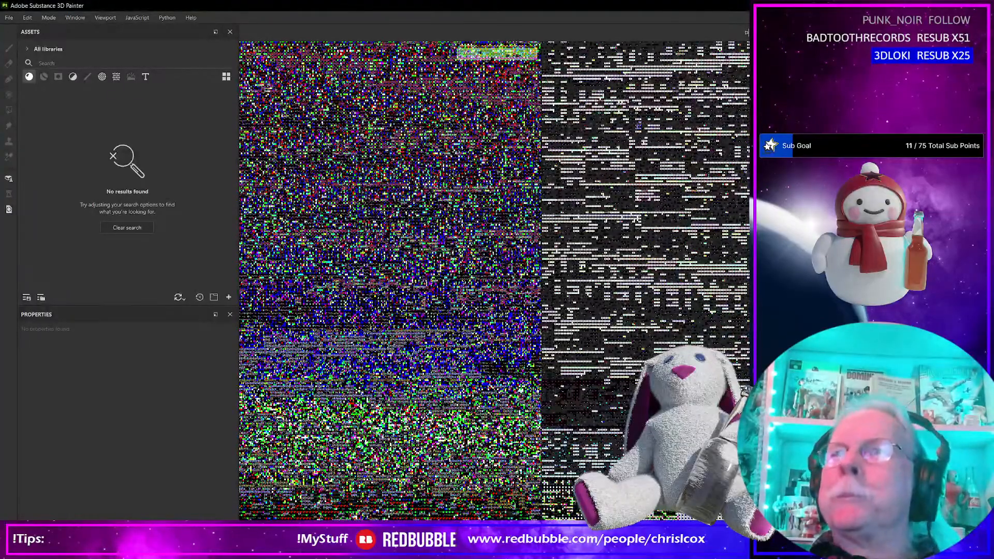
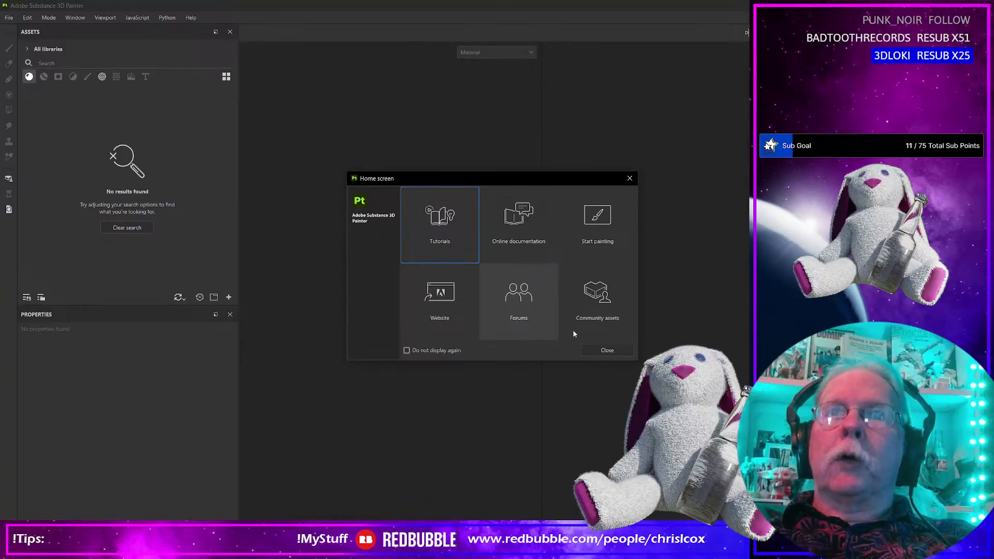
{"action": "left_click", "coordinate": [607, 350]}
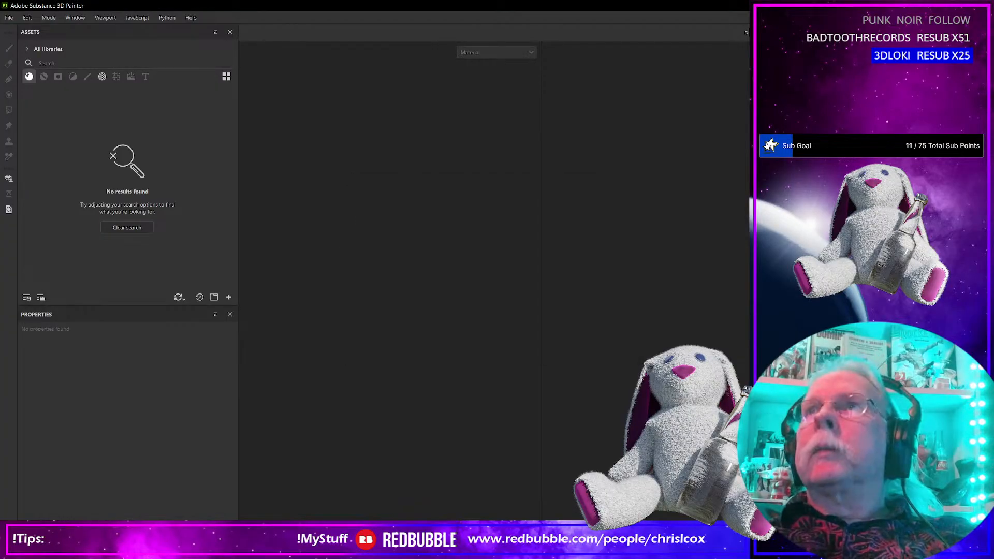
{"action": "mouse_move", "coordinate": [849, 6]}
{"action": "left_mouse_down"}
{"action": "mouse_move", "coordinate": [858, 26]}
{"action": "mouse_move", "coordinate": [738, 55]}
{"action": "mouse_move", "coordinate": [662, 29]}
{"action": "mouse_move", "coordinate": [647, 7]}
{"action": "left_mouse_up"}
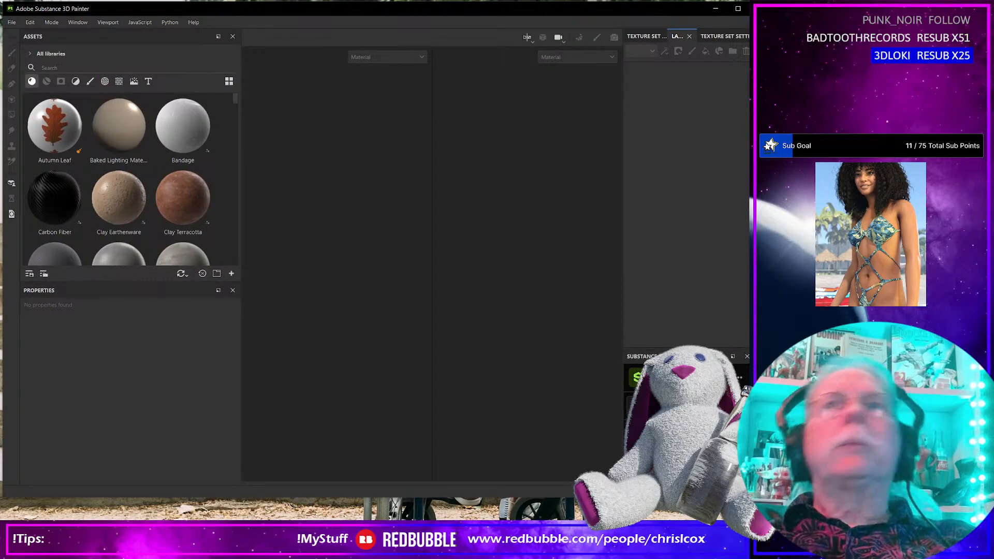
{"action": "left_click_drag", "start_coordinate": [771, 498], "coordinate": [784, 514]}
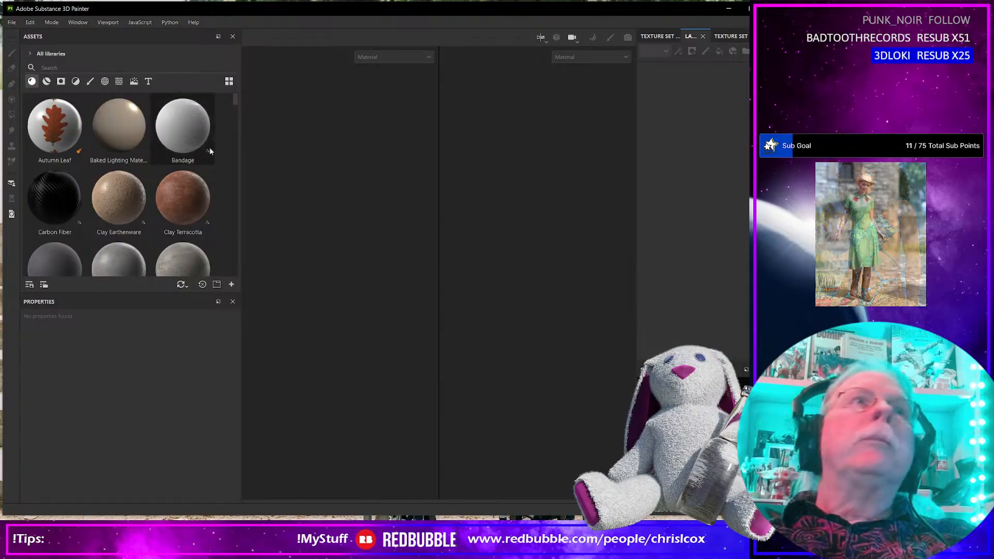
Create a new project from Roseblade NM.obj in the WIP Substance folder, using the ccox2 template at 2048 x 2048.
{"action": "left_click", "coordinate": [12, 23]}
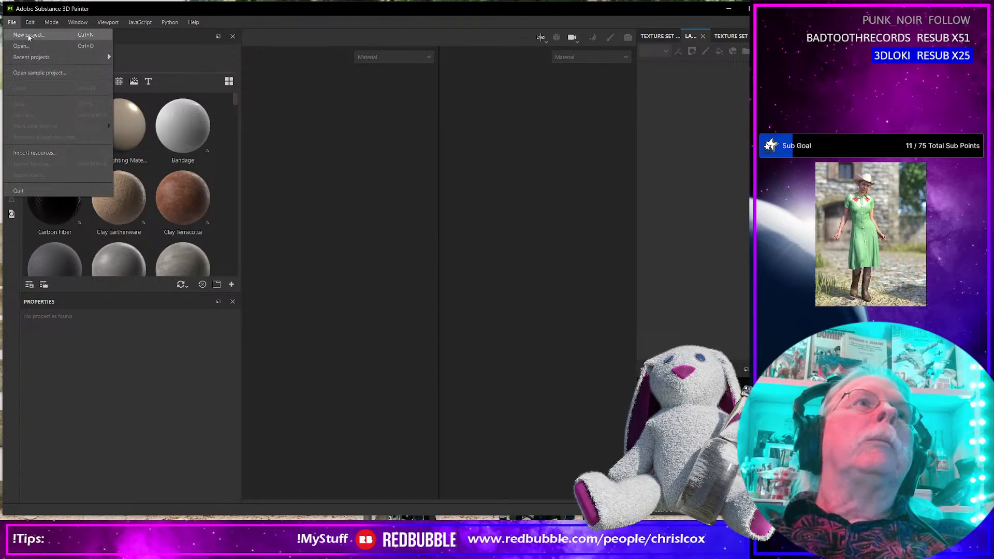
{"action": "left_click", "coordinate": [28, 35]}
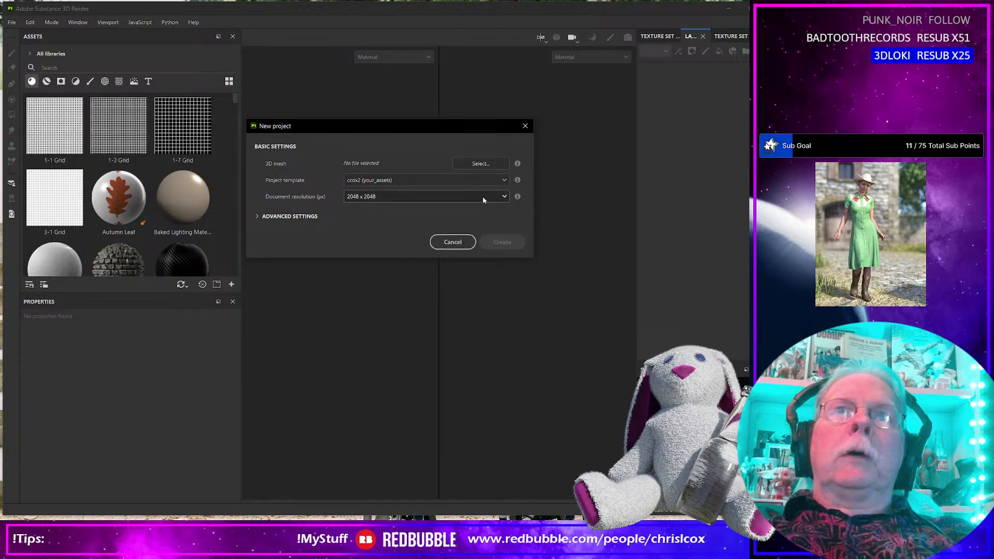
{"action": "left_click", "coordinate": [479, 163]}
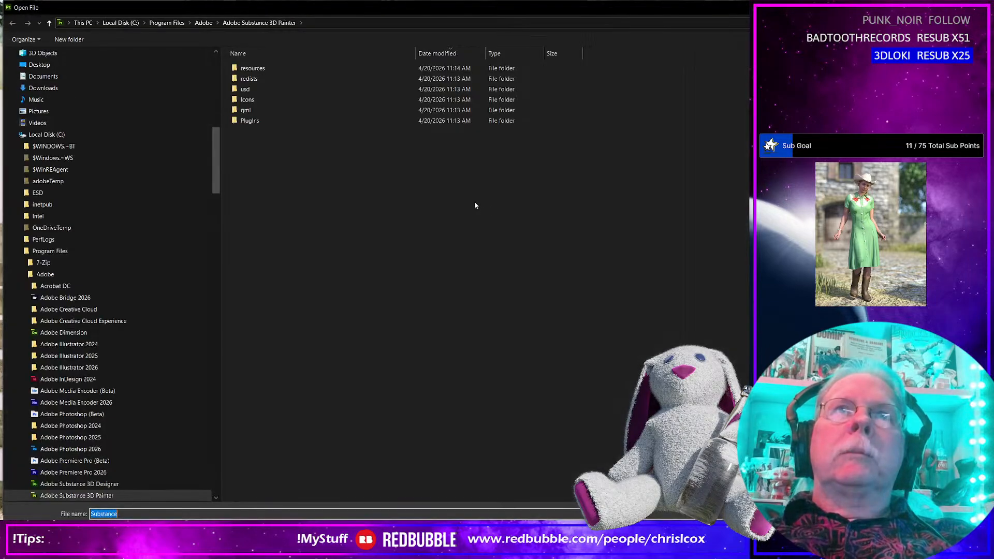
{"action": "scroll", "coordinate": [72, 321], "scroll_direction": "up", "scroll_amount": 15}
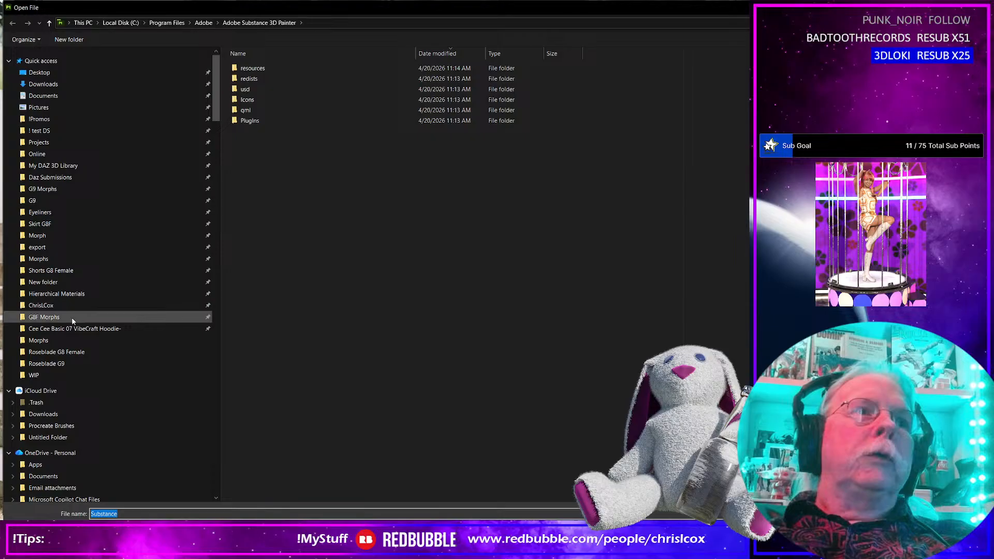
{"action": "left_click", "coordinate": [63, 377]}
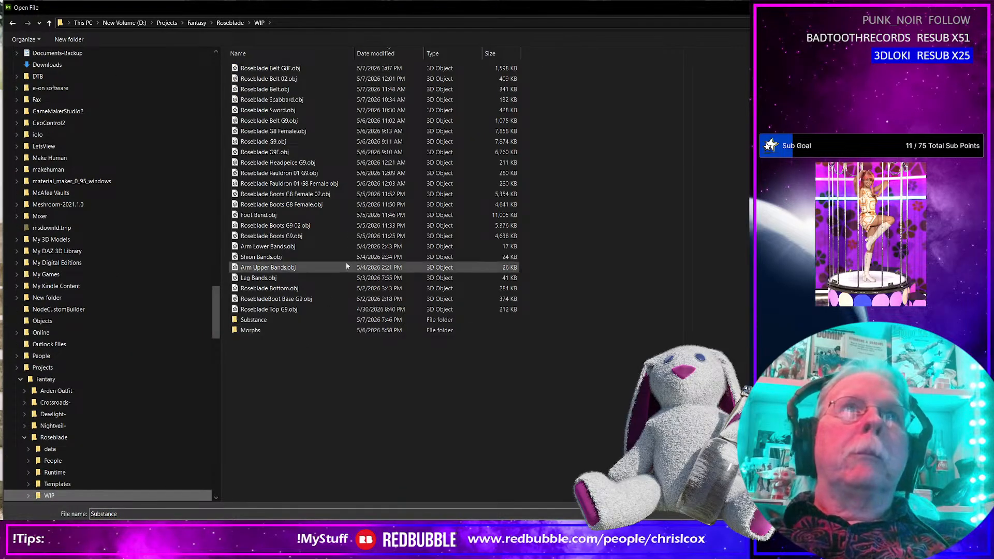
{"action": "double_click", "coordinate": [267, 319]}
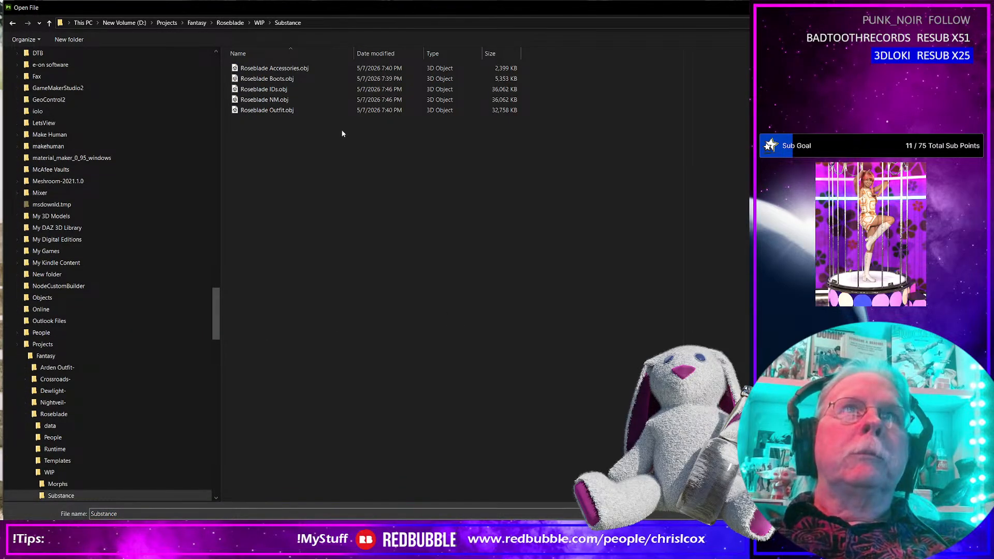
{"action": "double_click", "coordinate": [269, 100]}
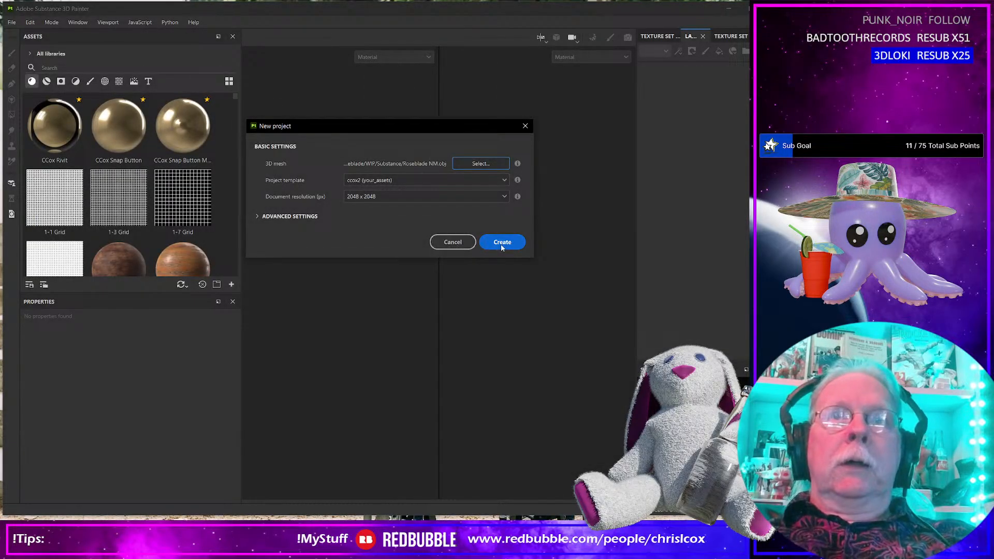
{"action": "left_click", "coordinate": [501, 246]}
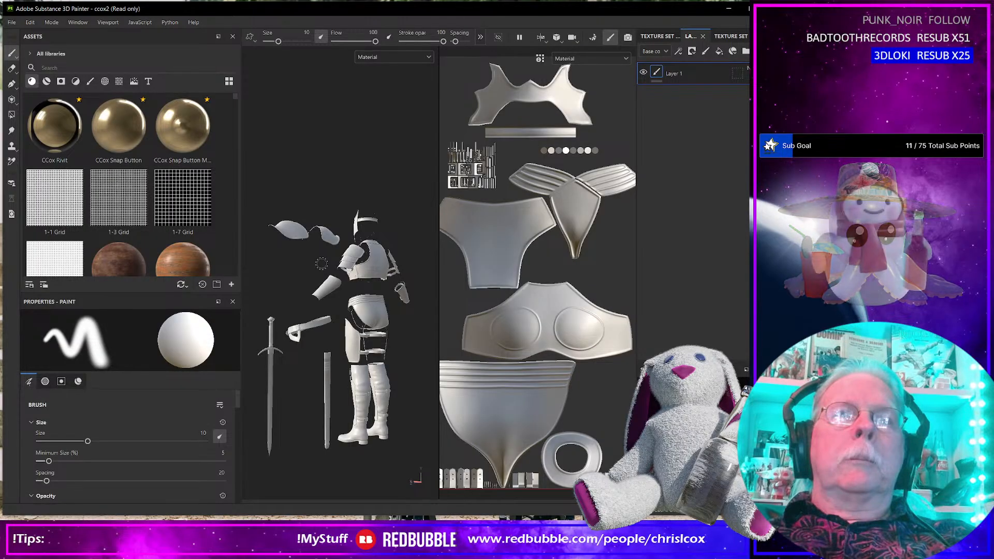
Examine the UV layout across tiles 1001, 1002 and 1003, and view the armour model from the front.
{"action": "scroll", "coordinate": [540, 316], "scroll_direction": "up", "scroll_amount": 2}
{"action": "scroll", "coordinate": [540, 316], "scroll_direction": "down", "scroll_amount": 5}
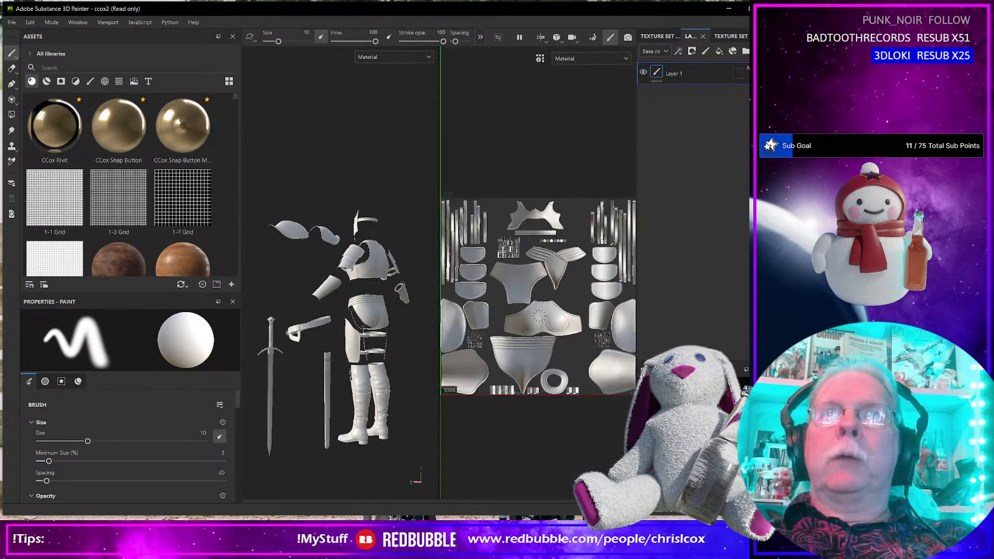
{"action": "scroll", "coordinate": [539, 315], "scroll_direction": "down", "scroll_amount": 4}
{"action": "scroll", "coordinate": [556, 332], "scroll_direction": "up", "scroll_amount": 1}
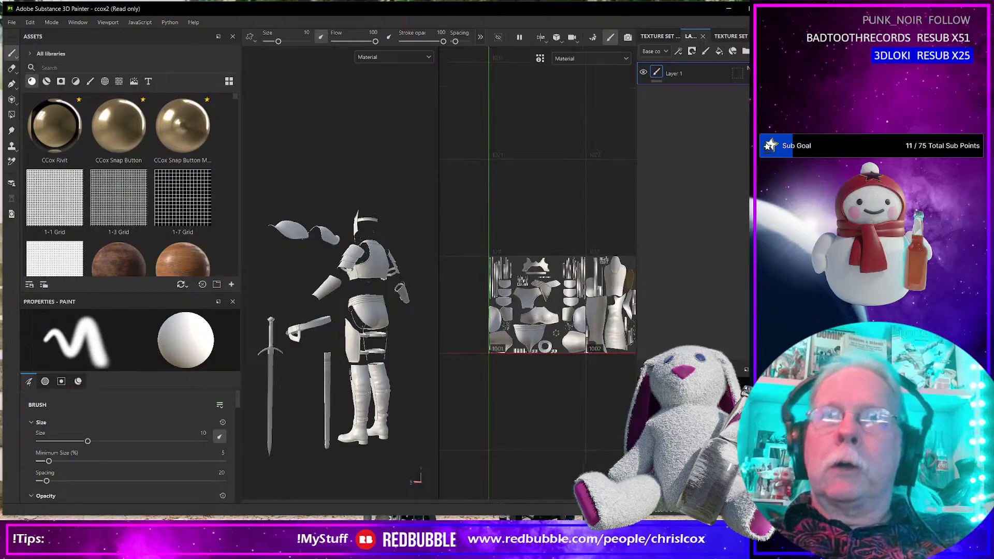
{"action": "mouse_move", "coordinate": [594, 396]}
{"action": "middle_mouse_down"}
{"action": "mouse_move", "coordinate": [412, 397]}
{"action": "mouse_move", "coordinate": [601, 378]}
{"action": "middle_mouse_up"}
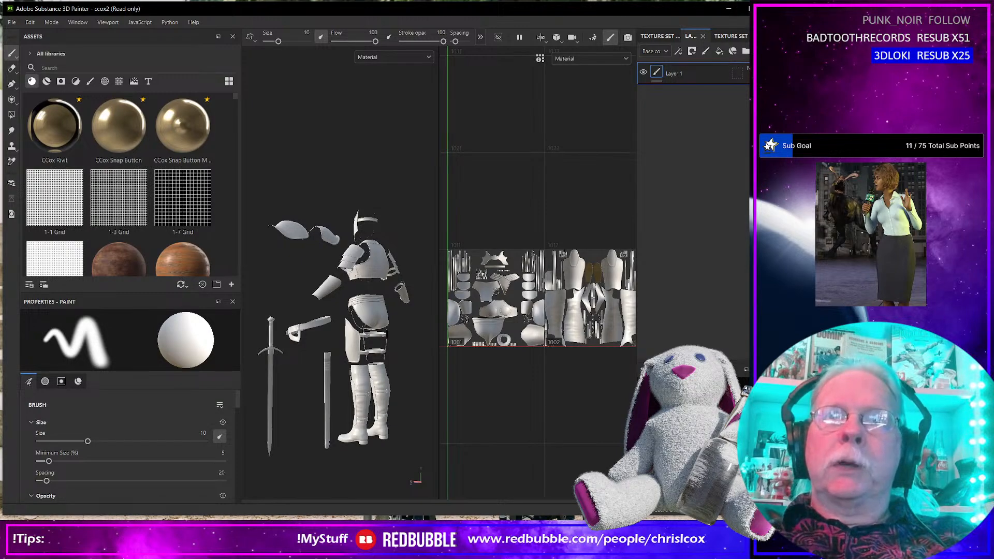
{"action": "middle_click_drag", "start_coordinate": [572, 298], "coordinate": [441, 311]}
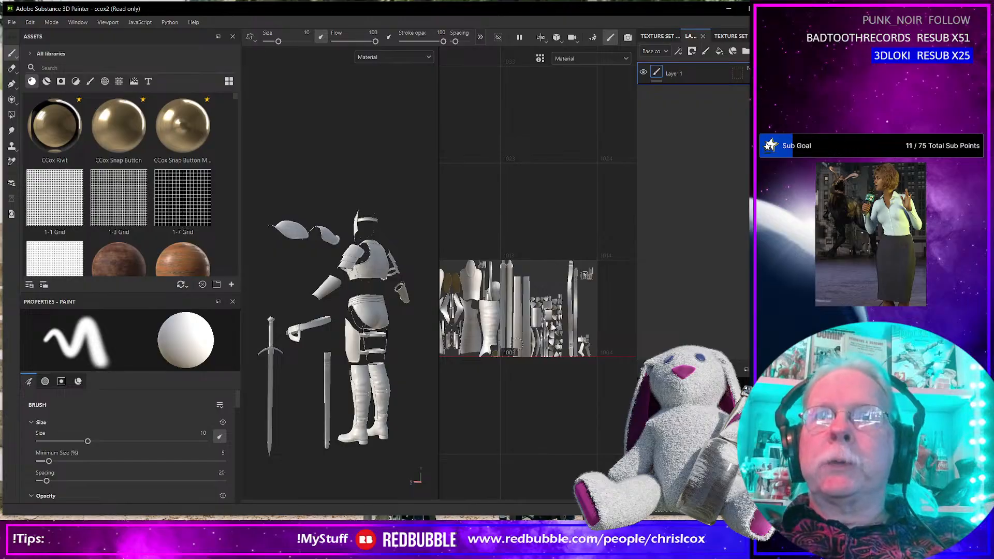
{"action": "middle_click_drag", "start_coordinate": [496, 351], "coordinate": [574, 361]}
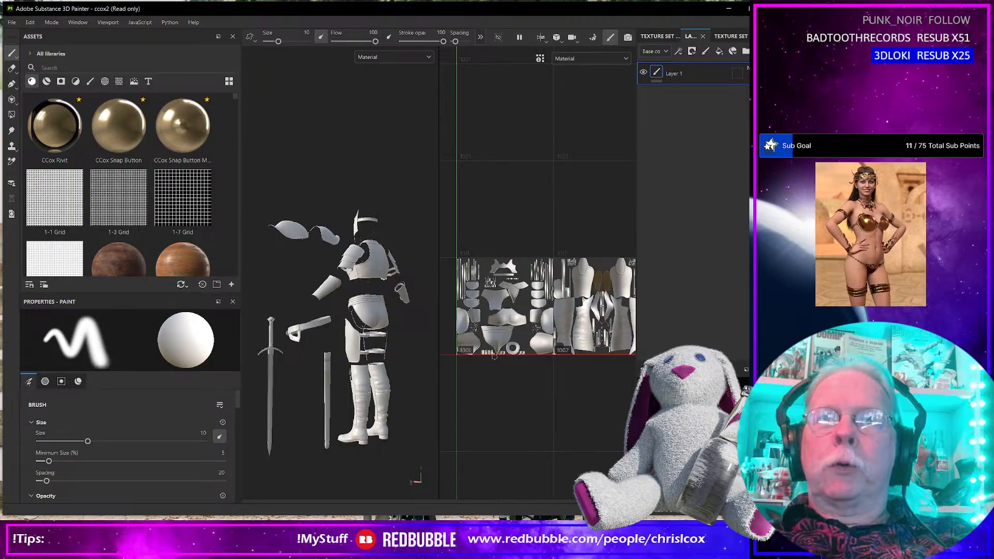
{"action": "mouse_move", "coordinate": [590, 350]}
{"action": "middle_mouse_down"}
{"action": "mouse_move", "coordinate": [524, 350]}
{"action": "mouse_move", "coordinate": [665, 347]}
{"action": "mouse_move", "coordinate": [640, 343]}
{"action": "middle_mouse_up"}
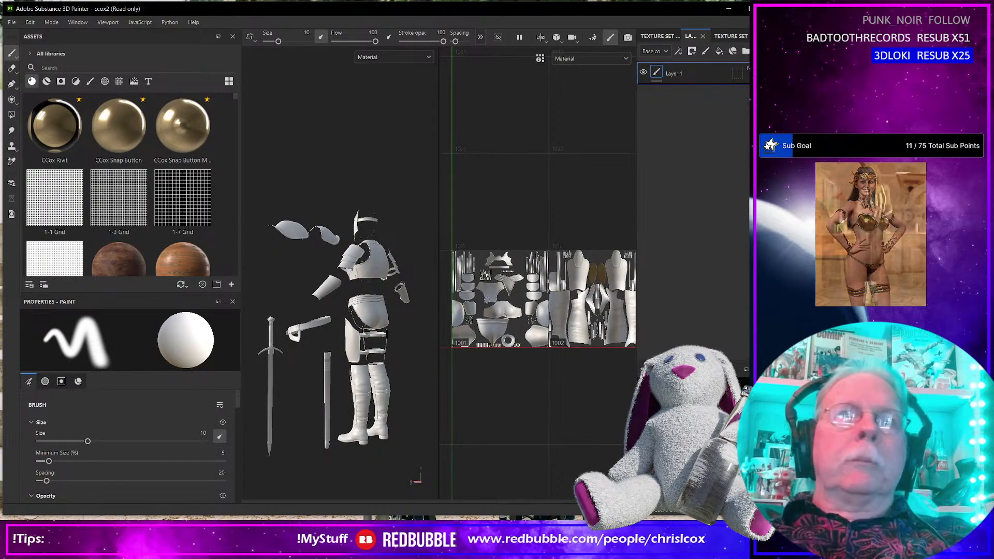
{"action": "mouse_move", "coordinate": [281, 278]}
{"action": "left_mouse_down", "text": "alt"}
{"action": "mouse_move", "coordinate": [350, 299]}
{"action": "mouse_move", "coordinate": [358, 290]}
{"action": "left_mouse_up", "text": "alt"}
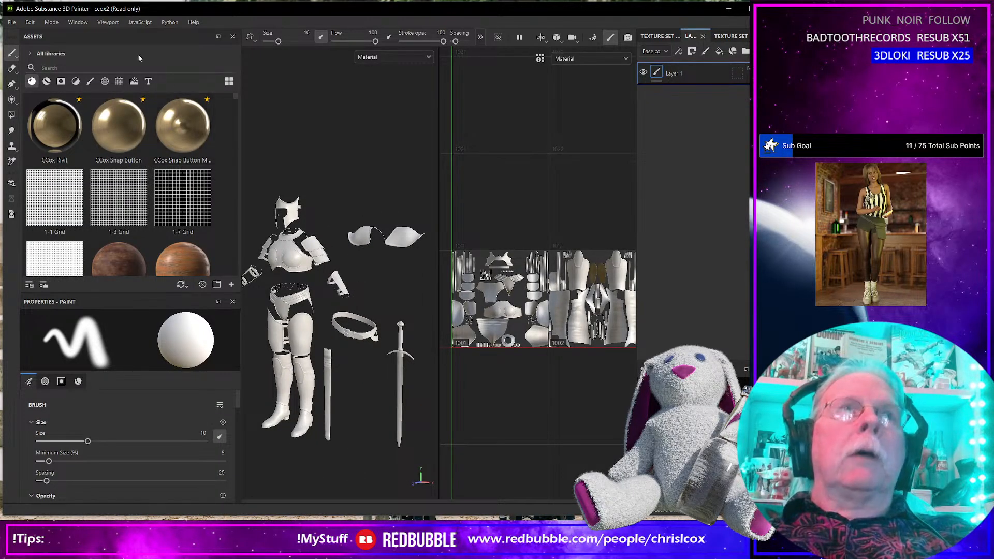
Try to bake the mesh maps for DefaultMaterial at an output size of 2048.
{"action": "left_click", "coordinate": [54, 23]}
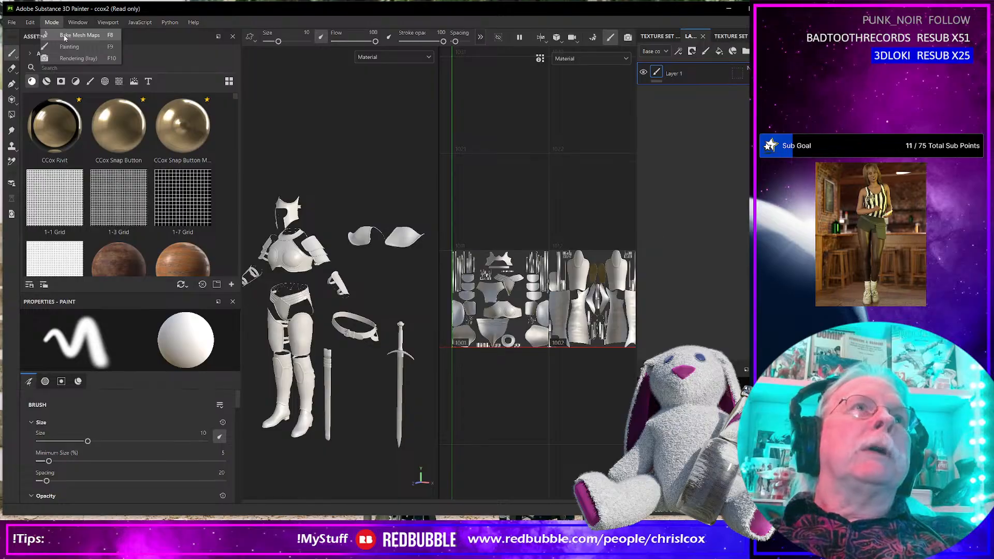
{"action": "left_click", "coordinate": [78, 36]}
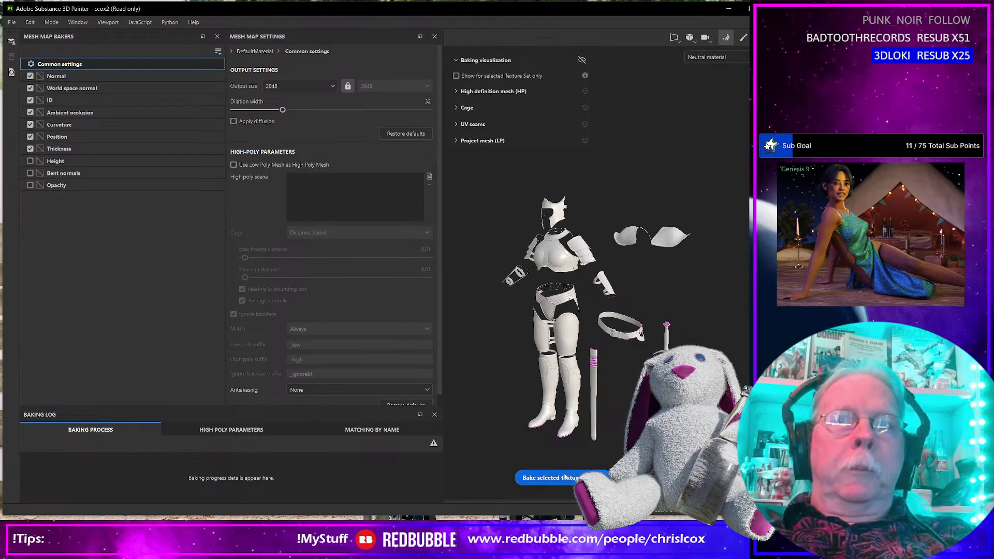
{"action": "left_click", "coordinate": [548, 477]}
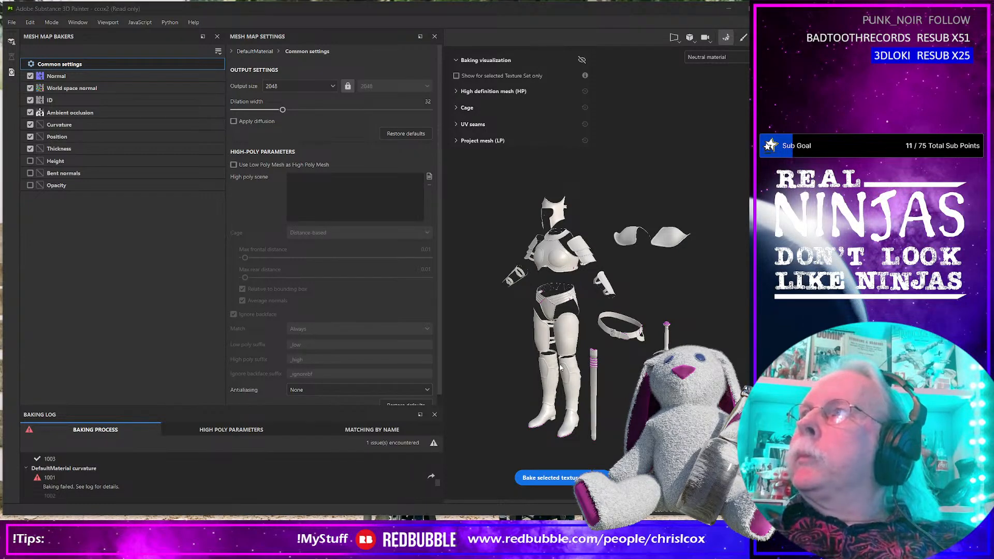
Switch to Blender and clear the sharp marking from all edges of the Roseblade Accessories, Boots and Outfit meshes.
{"action": "key", "text": "alt+Tab"}
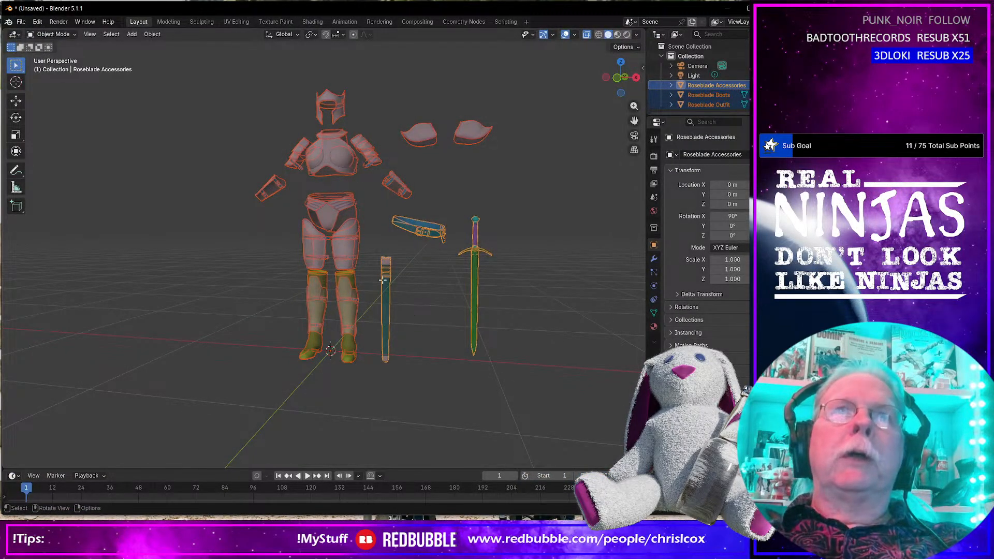
{"action": "key", "text": "Tab"}
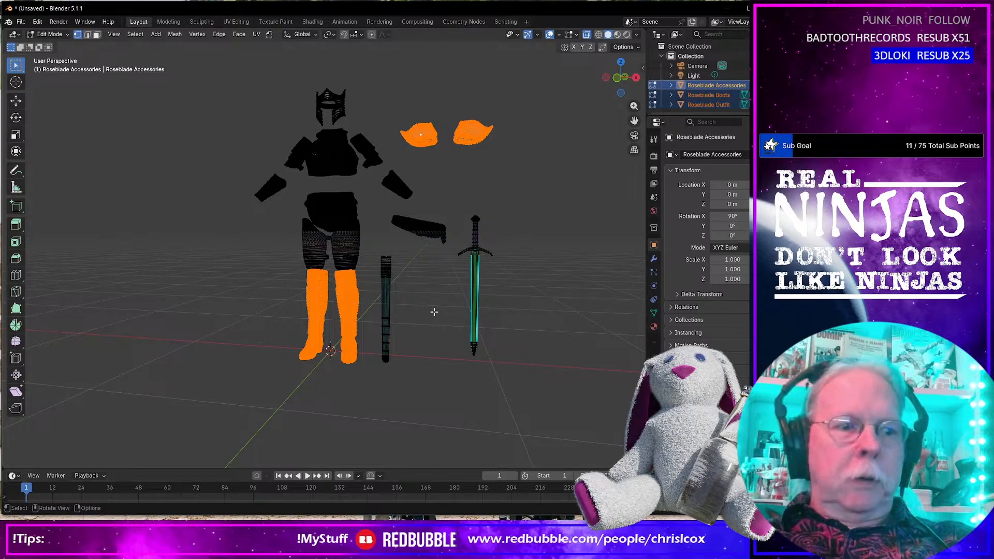
{"action": "key", "text": "2"}
{"action": "scroll", "coordinate": [435, 331], "scroll_direction": "up", "scroll_amount": 2}
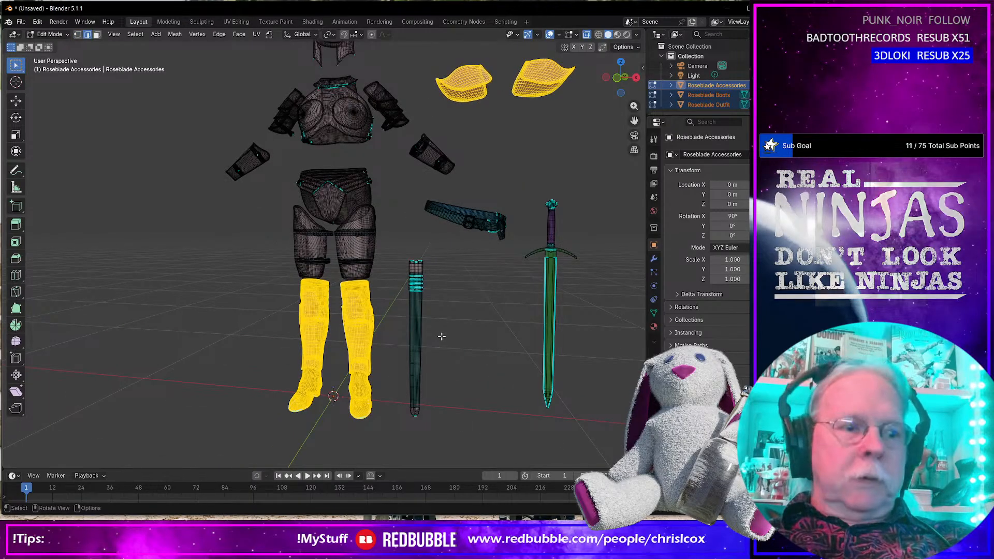
{"action": "key", "text": "a"}
{"action": "key", "text": "ctrl+e"}
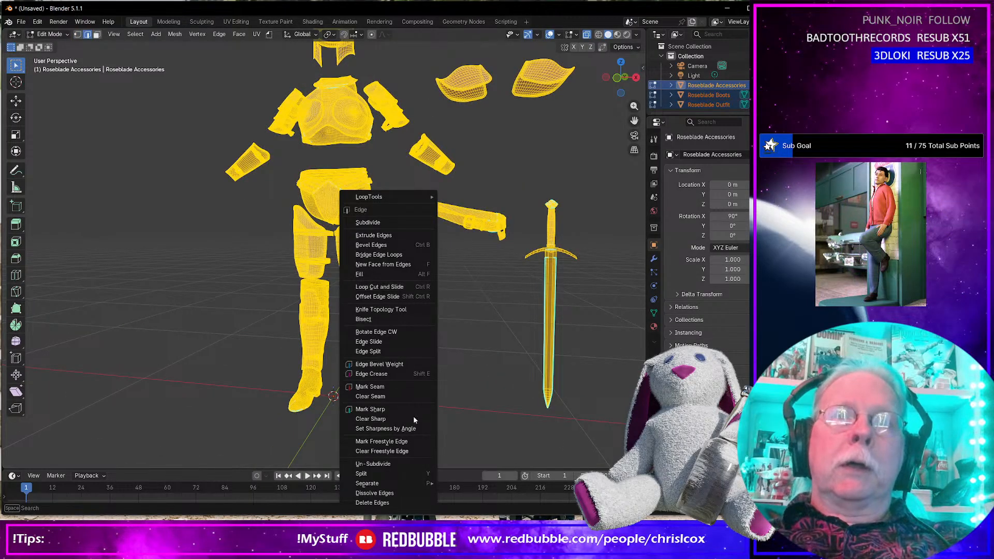
{"action": "left_click", "coordinate": [394, 409]}
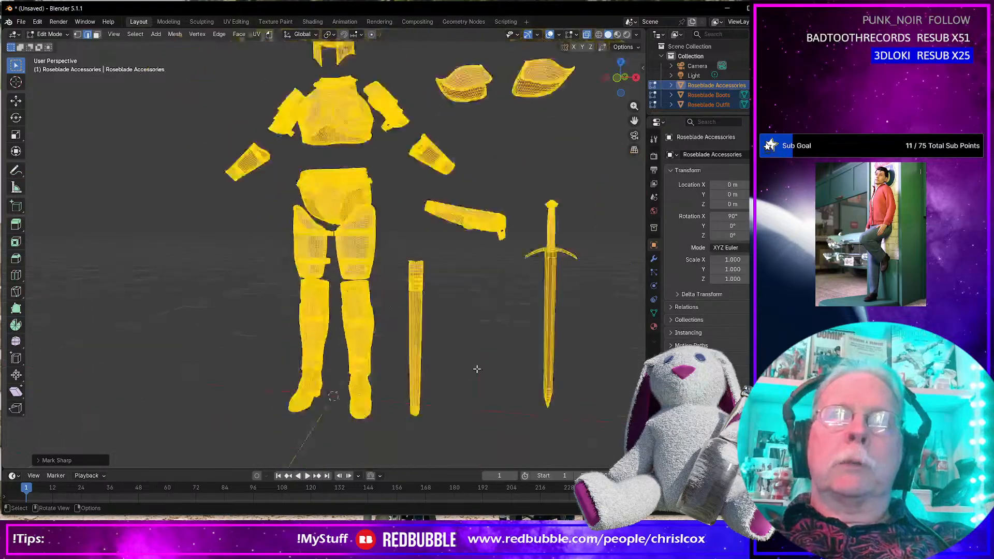
{"action": "scroll", "coordinate": [414, 350], "scroll_direction": "down", "scroll_amount": 2}
{"action": "key", "text": "Tab"}
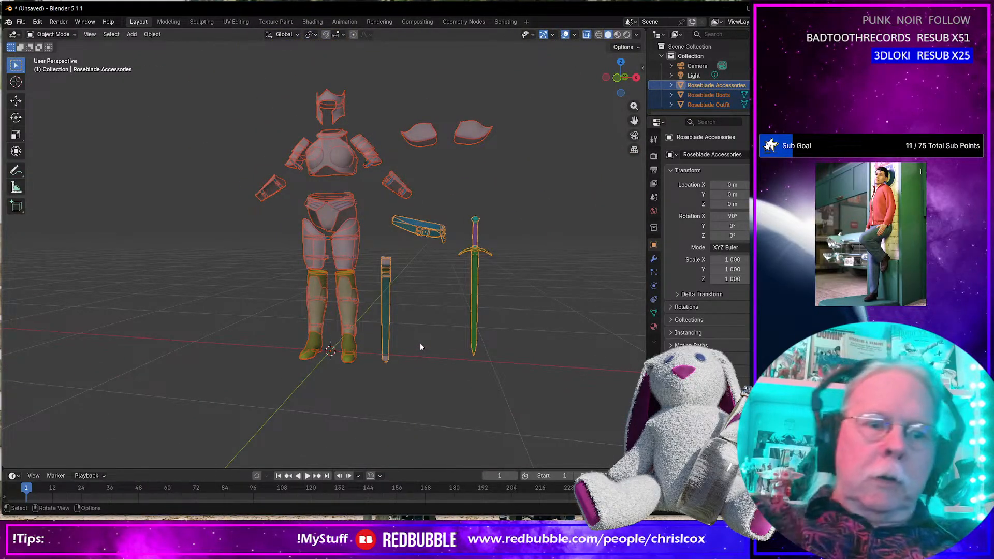
Export the selected objects over Roseblade NM.obj without materials, and close Blender without saving the scene.
{"action": "key", "text": "ctrl+shift+e"}
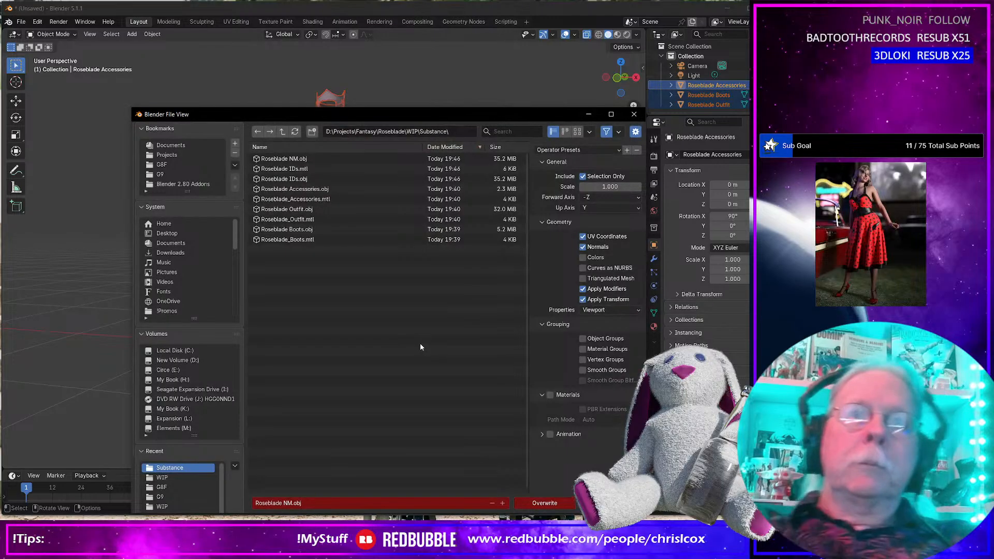
{"action": "left_click", "coordinate": [546, 503]}
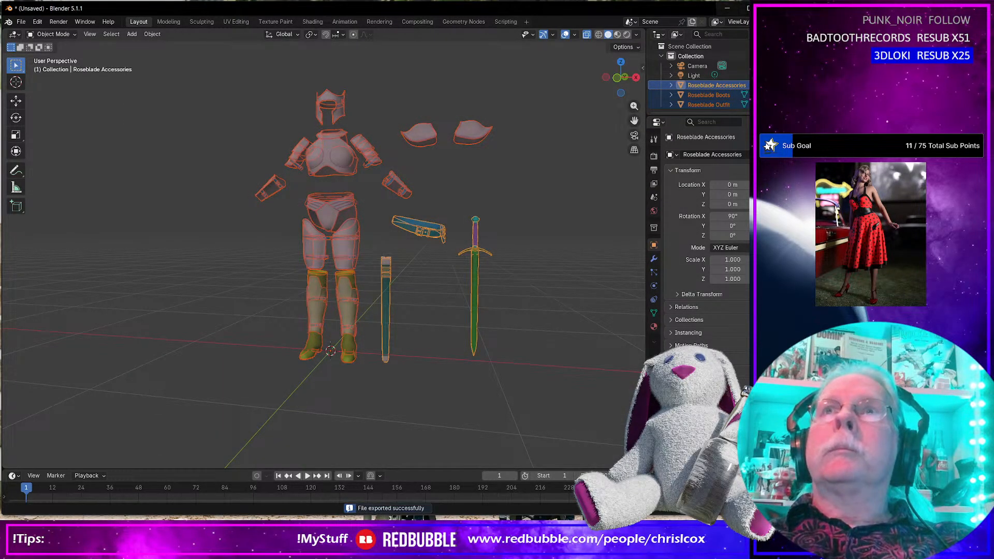
{"action": "left_click", "coordinate": [746, 8]}
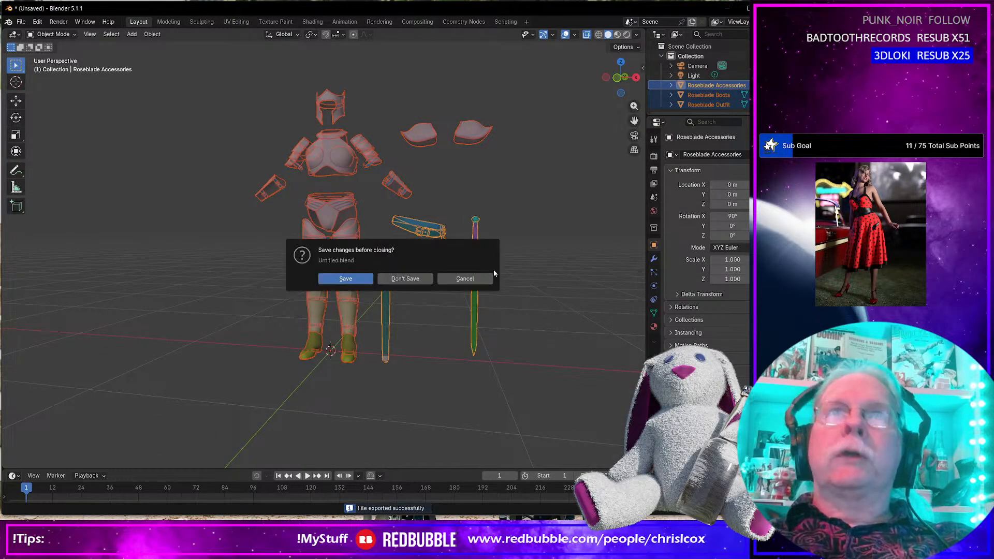
{"action": "left_click", "coordinate": [398, 280]}
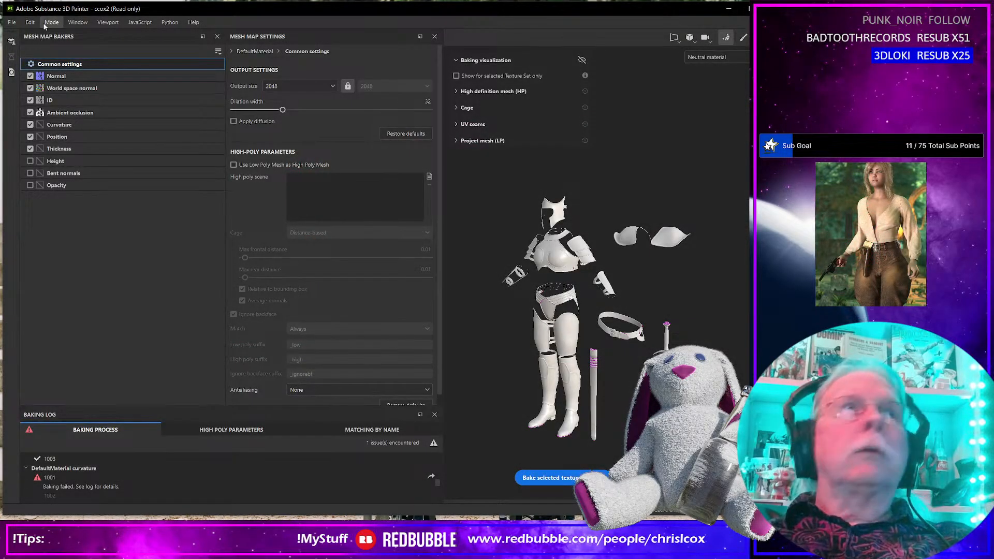
Reload Roseblade NM.obj as the current project's 3D mesh and check the updated armour model.
{"action": "left_click", "coordinate": [30, 21]}
{"action": "left_click", "coordinate": [50, 59]}
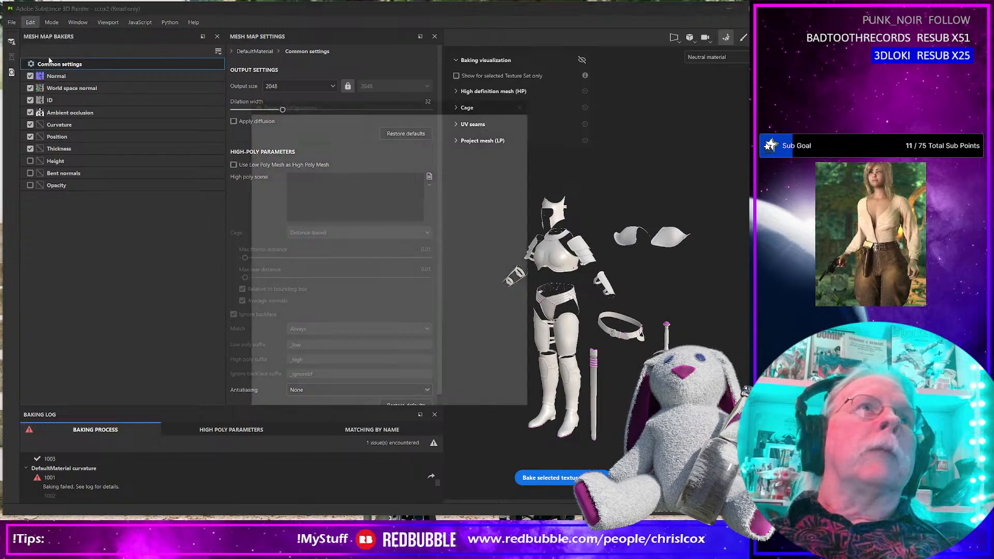
{"action": "left_click", "coordinate": [477, 139]}
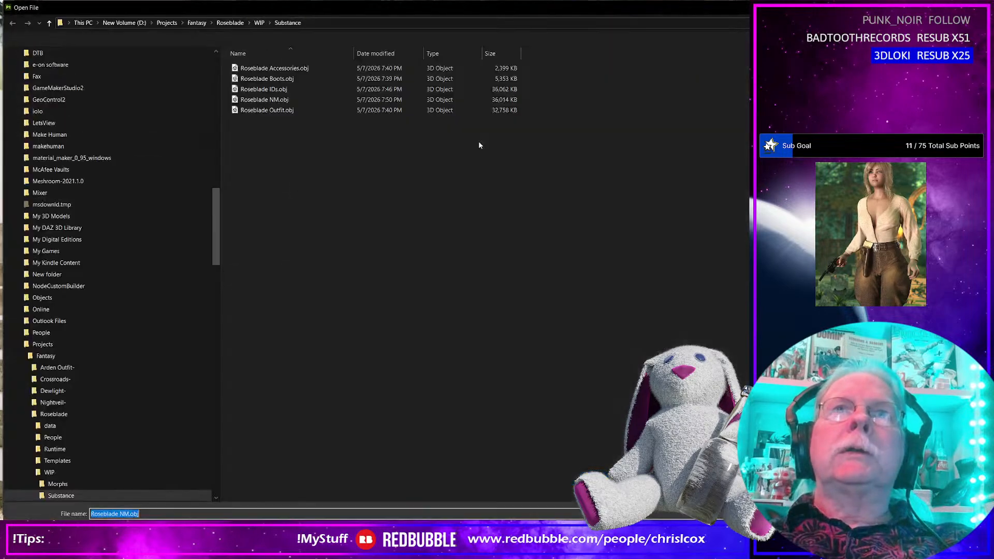
{"action": "left_click", "coordinate": [290, 101]}
{"action": "double_click", "coordinate": [291, 101]}
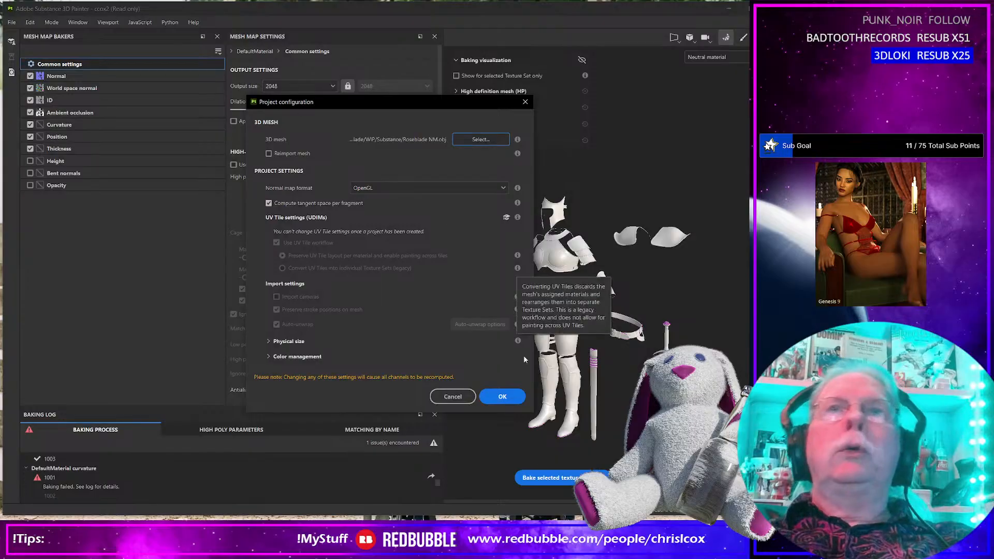
{"action": "left_click", "coordinate": [505, 397]}
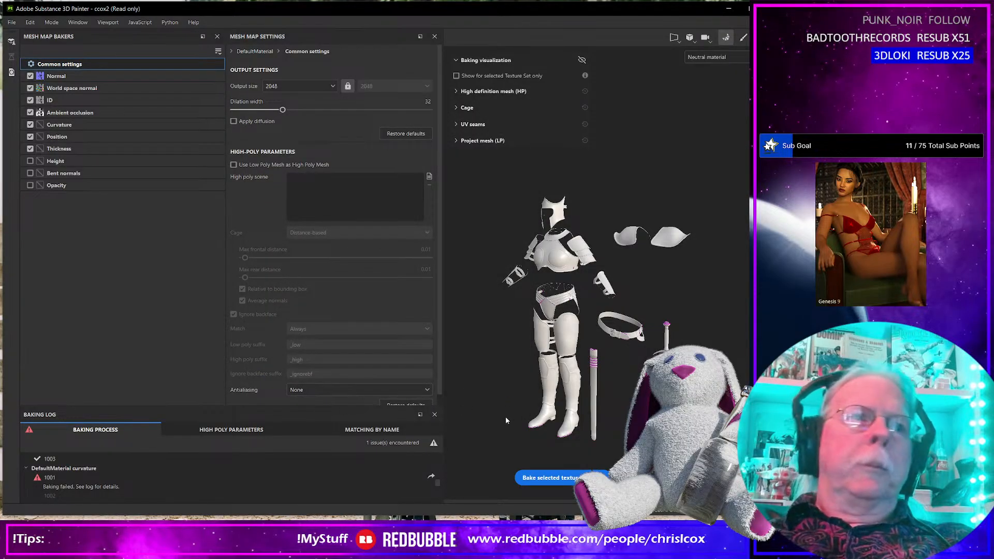
{"action": "scroll", "coordinate": [508, 409], "scroll_direction": "down", "scroll_amount": 3}
{"action": "scroll", "coordinate": [509, 409], "scroll_direction": "up", "scroll_amount": 4}
{"action": "scroll", "coordinate": [508, 408], "scroll_direction": "down", "scroll_amount": 2}
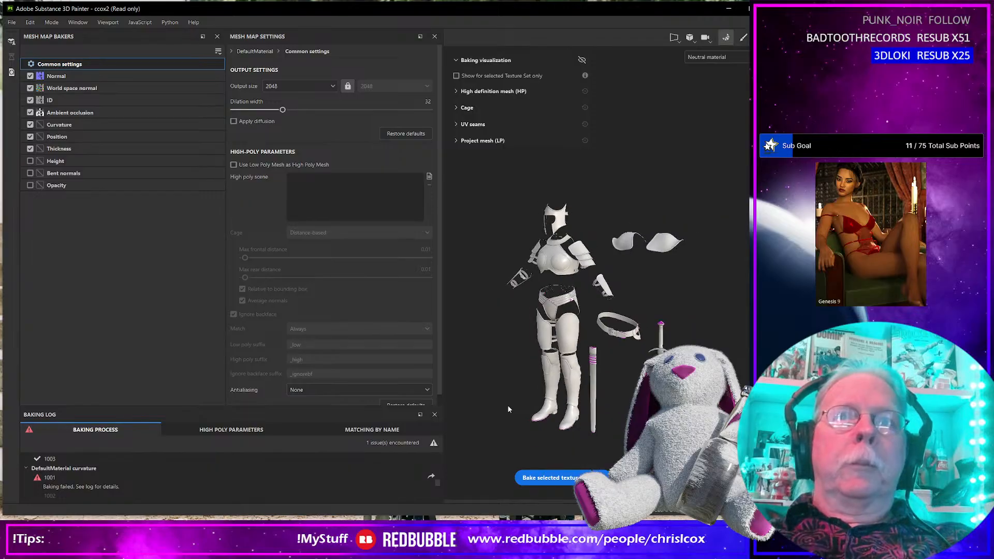
{"action": "scroll", "coordinate": [508, 409], "scroll_direction": "up", "scroll_amount": 4}
{"action": "scroll", "coordinate": [507, 404], "scroll_direction": "up", "scroll_amount": 2}
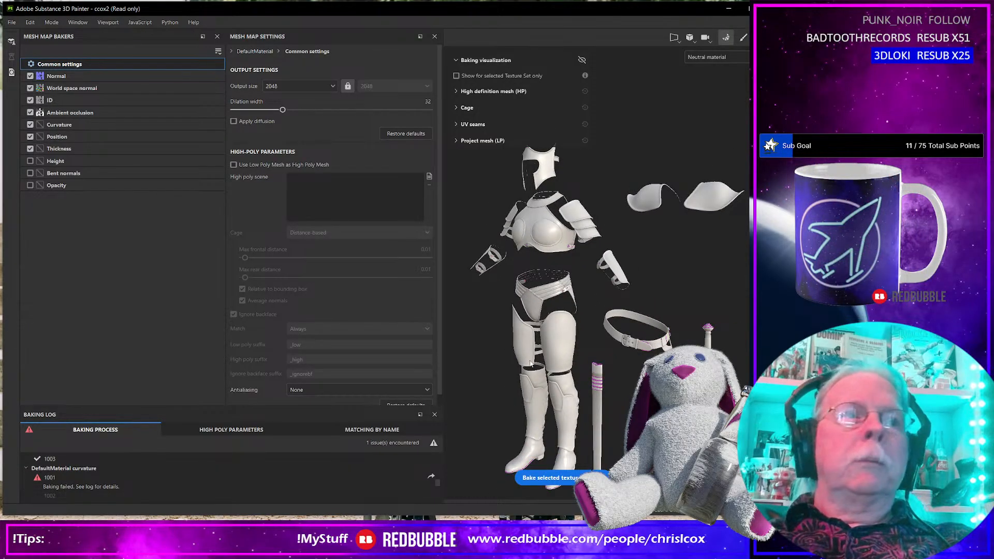
{"action": "scroll", "coordinate": [530, 363], "scroll_direction": "up", "scroll_amount": 3}
{"action": "scroll", "coordinate": [530, 363], "scroll_direction": "down", "scroll_amount": 2}
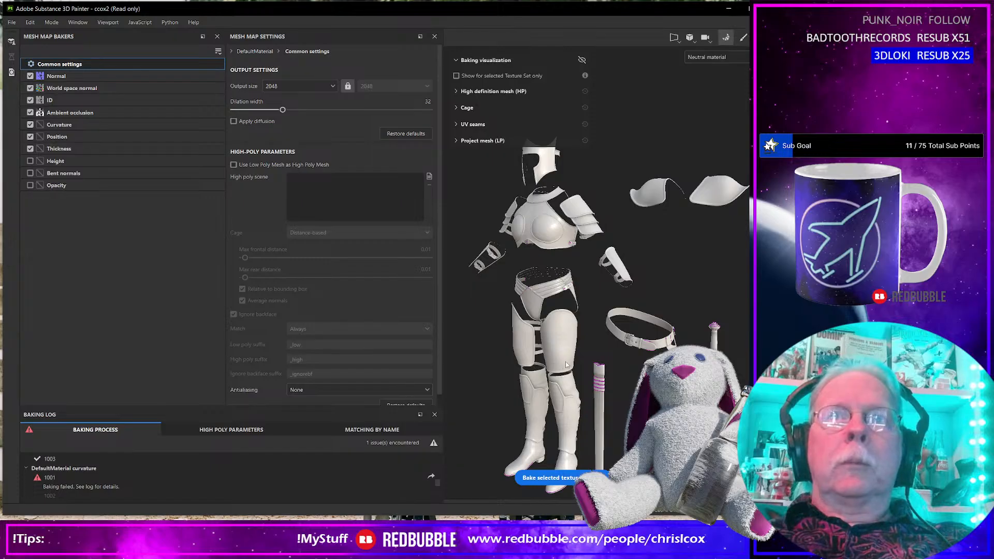
Create a new project from Roseblade NM.obj with the ccox2 template at 2048 x 2048, discarding the previous project's changes.
{"action": "left_click", "coordinate": [11, 22]}
{"action": "left_click", "coordinate": [23, 36]}
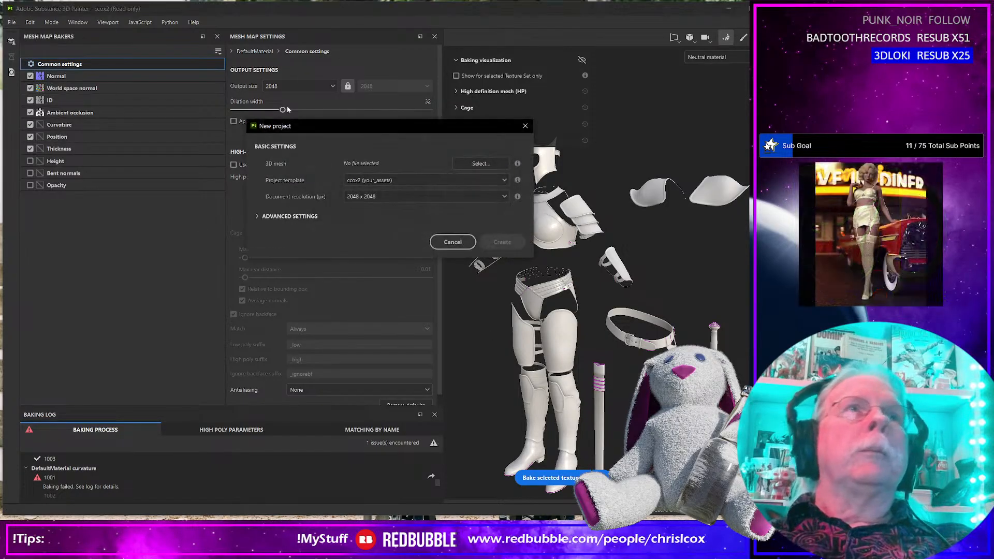
{"action": "left_click", "coordinate": [473, 164]}
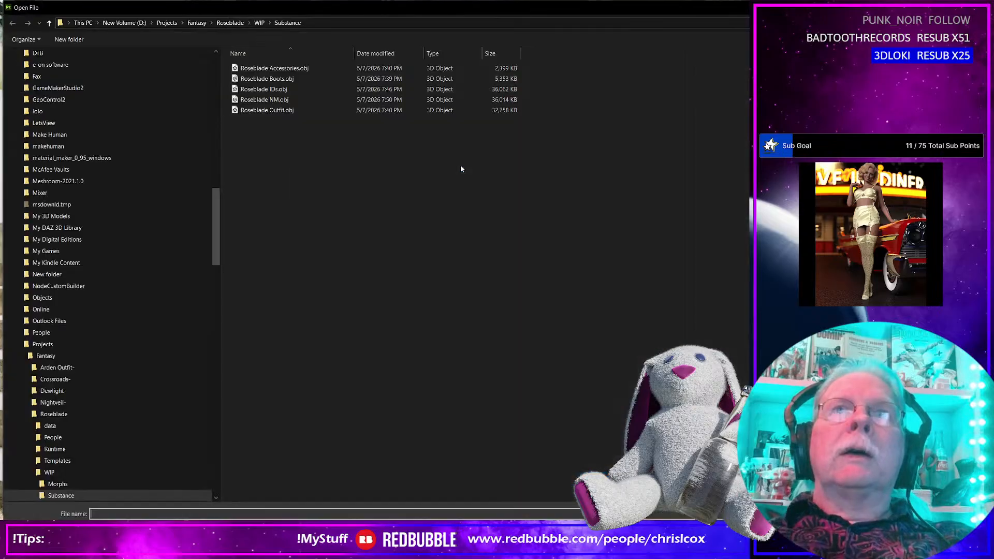
{"action": "left_click", "coordinate": [272, 102]}
{"action": "double_click", "coordinate": [271, 101]}
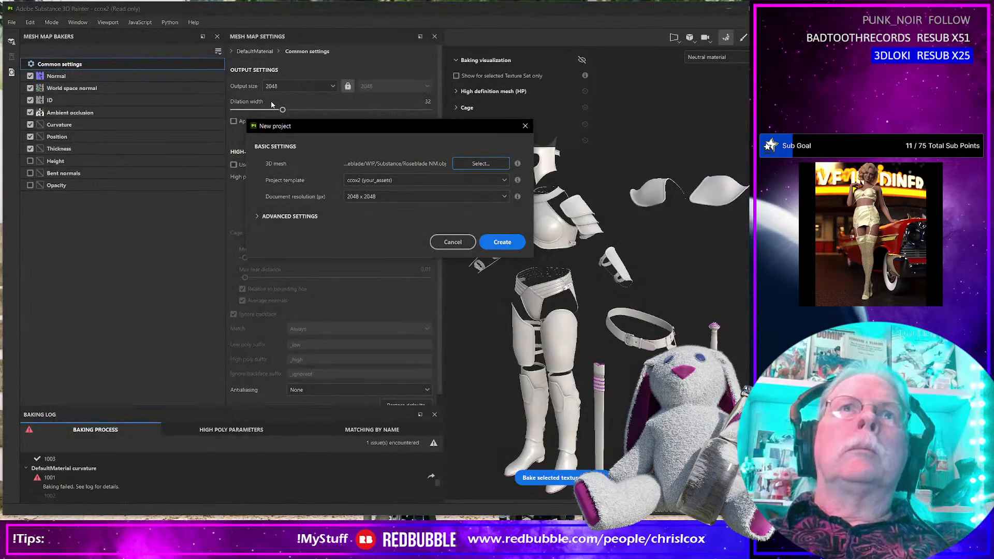
{"action": "left_click", "coordinate": [498, 241]}
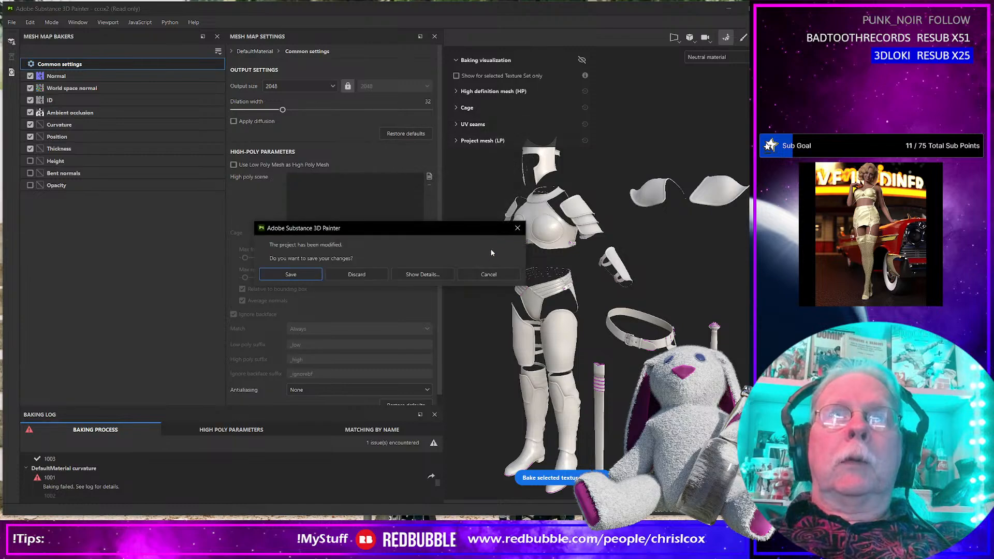
{"action": "left_click", "coordinate": [377, 273]}
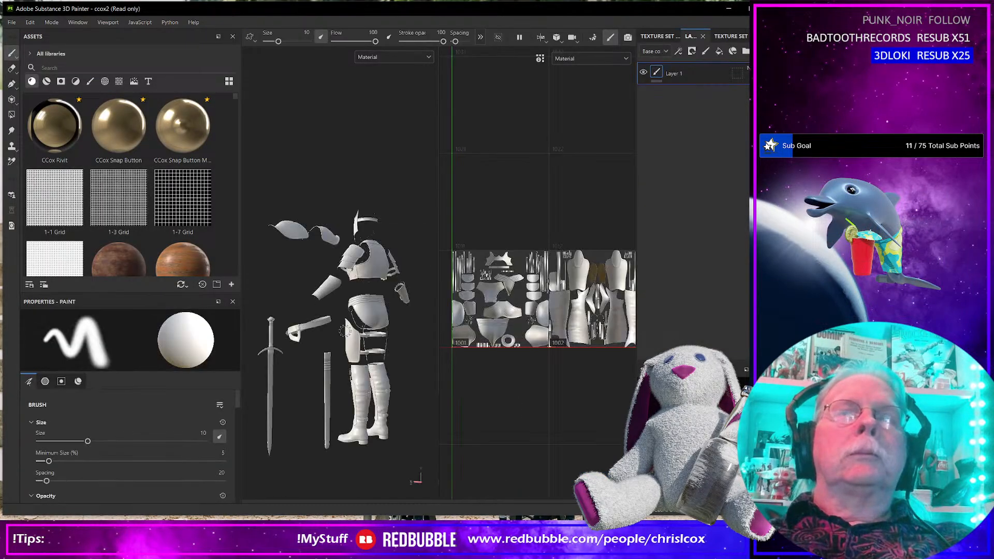
Switch the new project to mesh map baking and view the armour model from the front.
{"action": "left_click", "coordinate": [52, 22]}
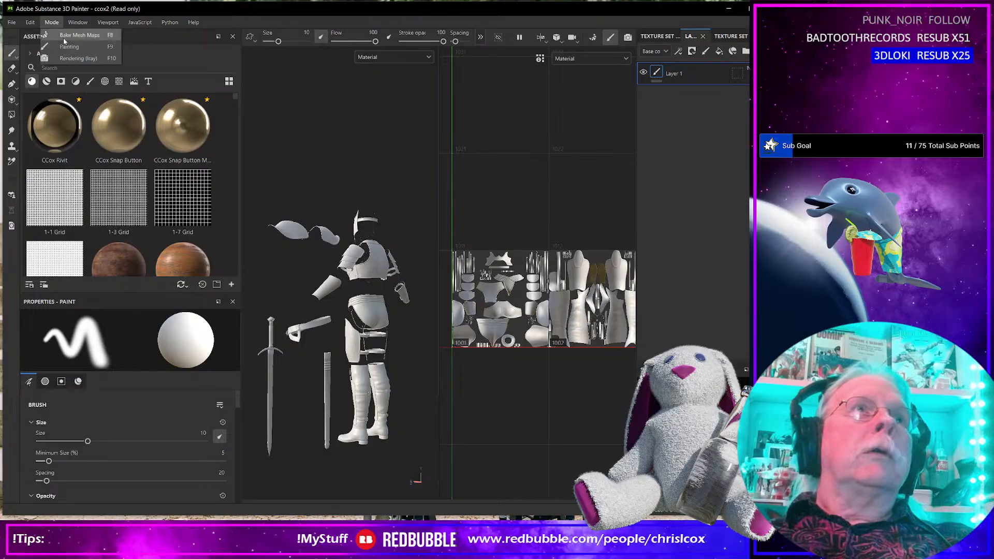
{"action": "left_click", "coordinate": [66, 35]}
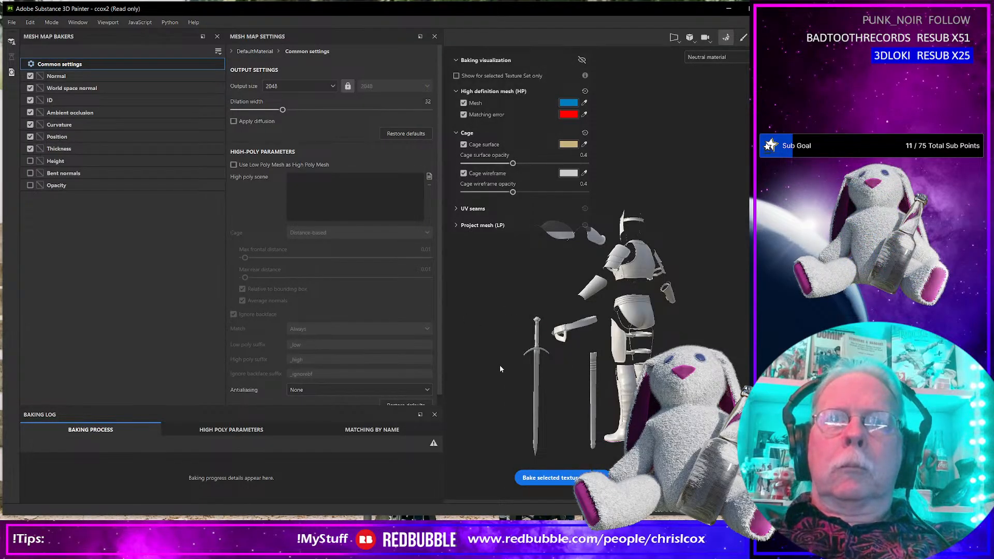
{"action": "left_click_drag", "start_coordinate": [487, 379], "coordinate": [652, 400], "text": "alt"}
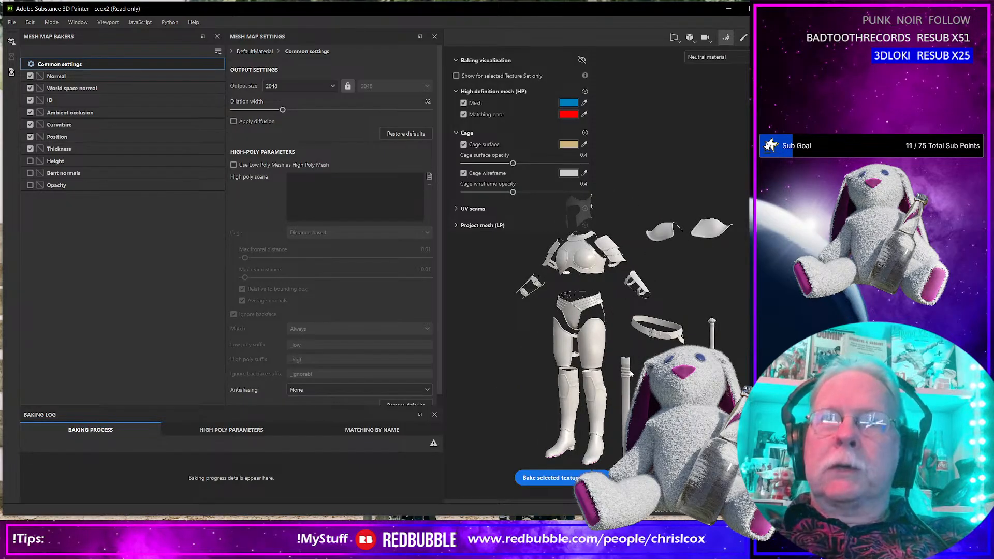
{"action": "middle_click_drag", "start_coordinate": [630, 373], "coordinate": [602, 363], "text": "alt"}
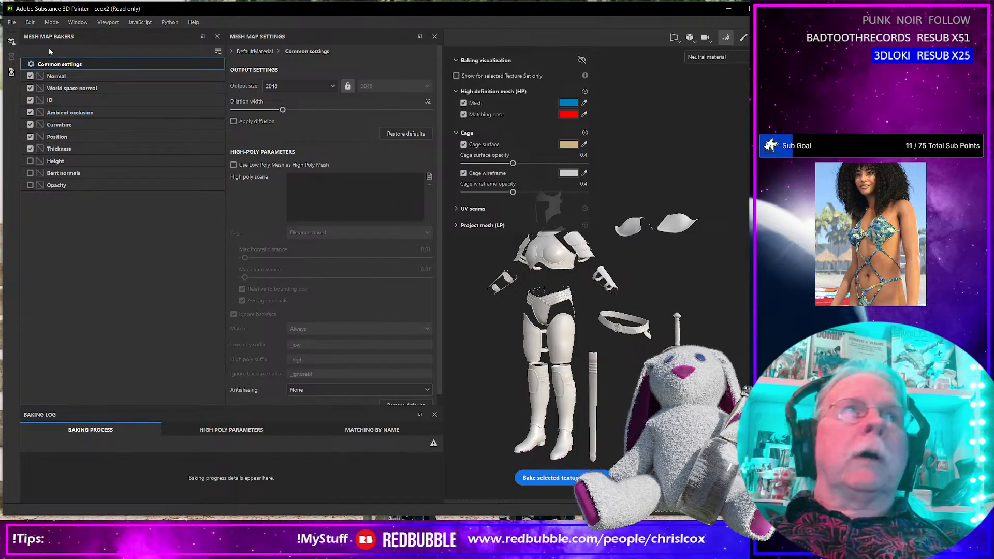
{"action": "left_click", "coordinate": [52, 22]}
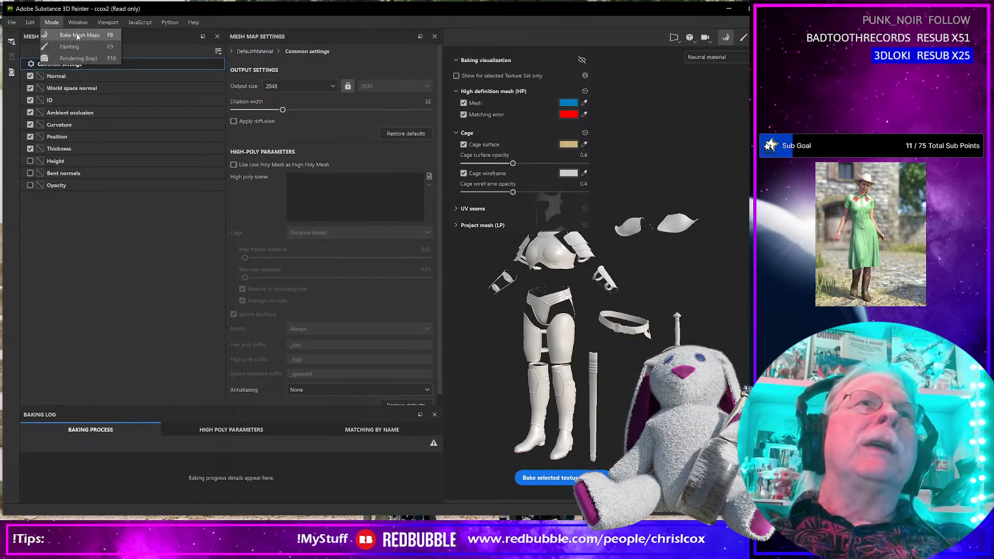
{"action": "left_click", "coordinate": [78, 37]}
{"action": "left_click", "coordinate": [550, 477]}
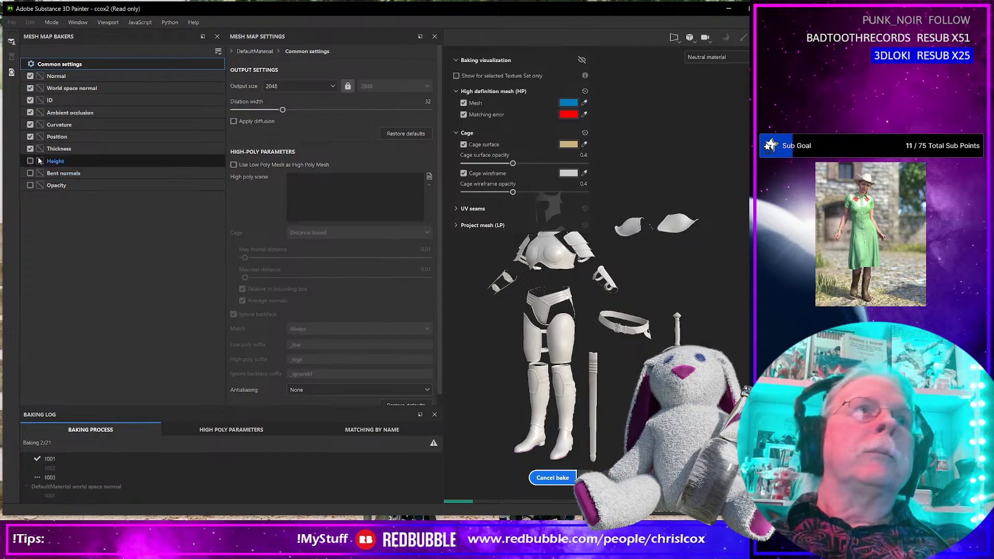
{"action": "left_click", "coordinate": [556, 479]}
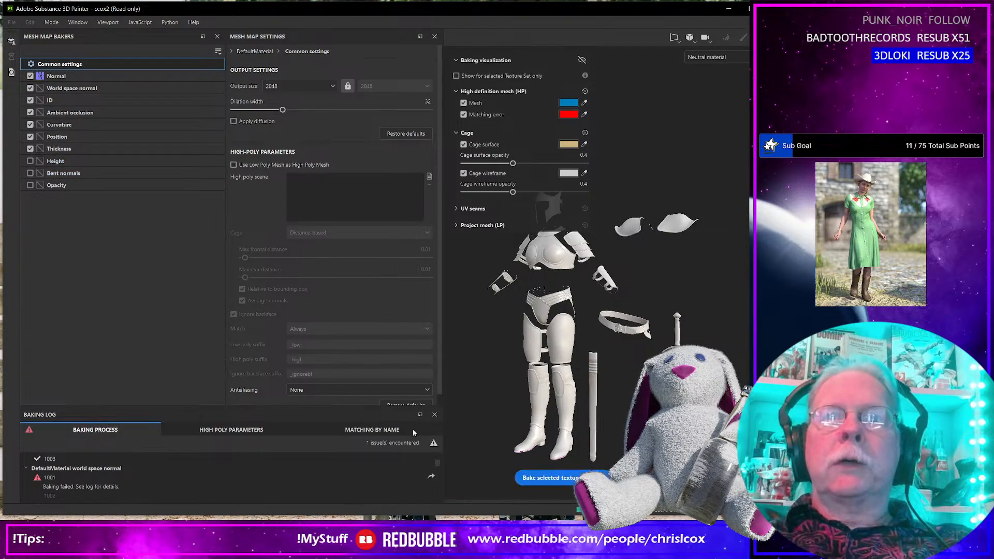
Exclude the Thickness and ID maps and bake the normal, world space normal, ambient occlusion, curvature and position maps at 2048.
{"action": "left_click", "coordinate": [30, 149]}
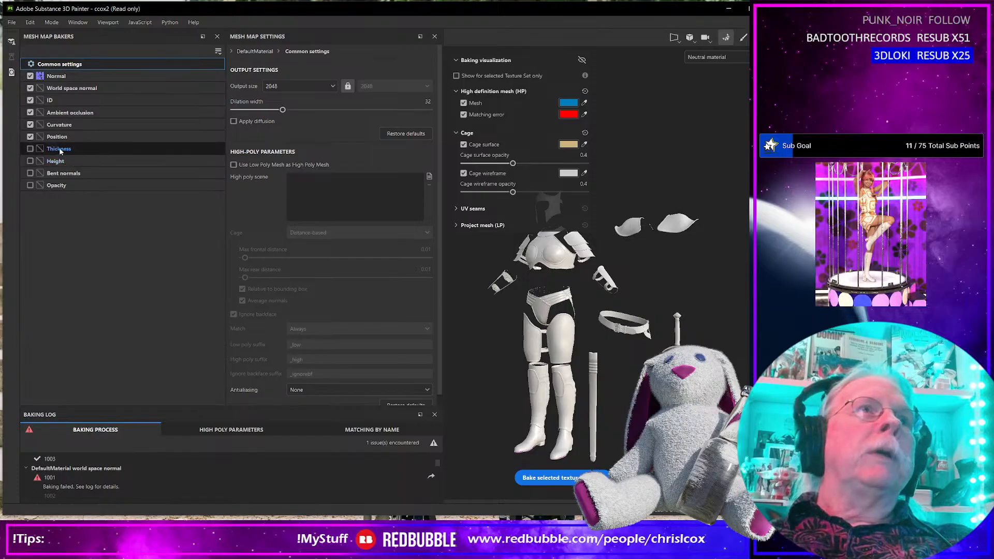
{"action": "left_click", "coordinate": [30, 100]}
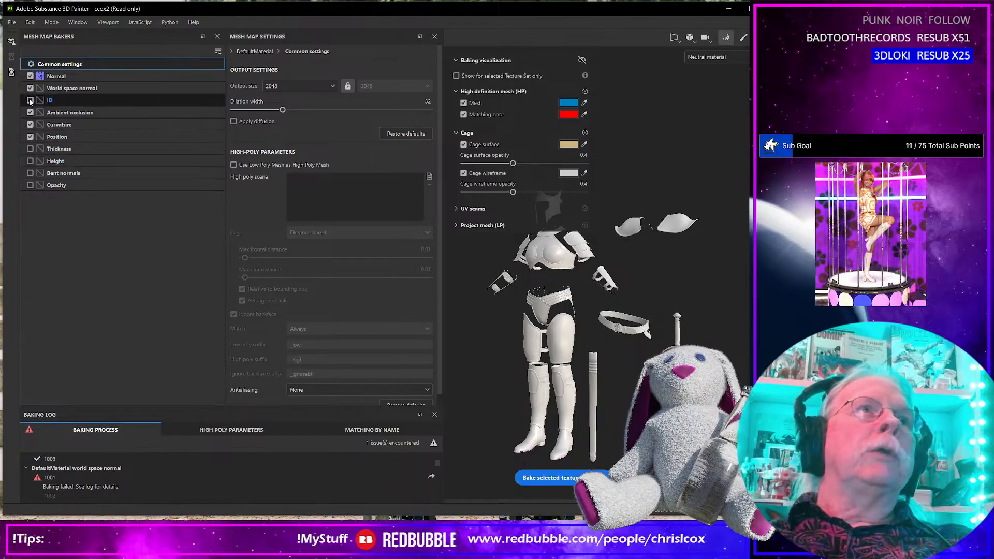
{"action": "left_click", "coordinate": [546, 478]}
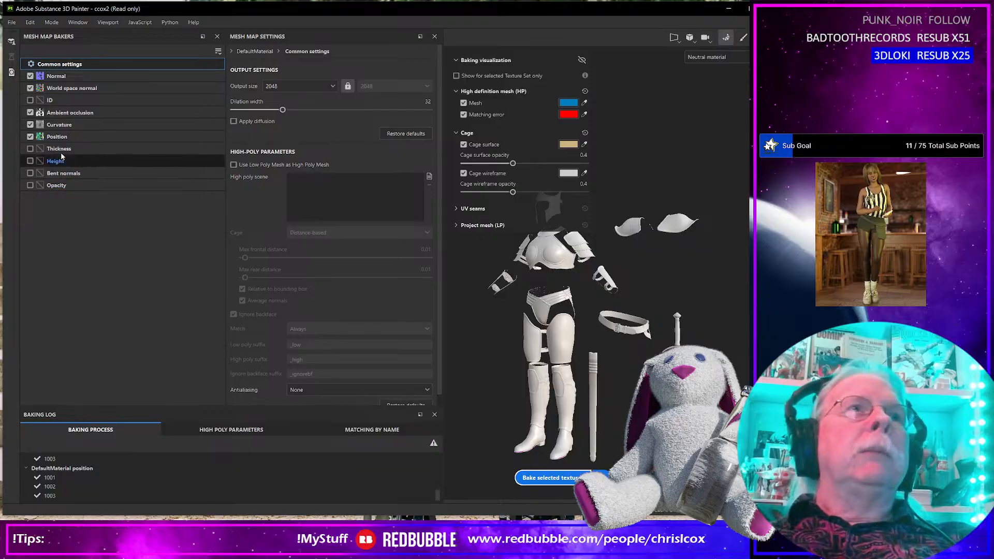
Limit the mesh map selection to ID only, excluding position, curvature, ambient occlusion, world space normal and normal.
{"action": "left_click", "coordinate": [30, 137]}
{"action": "left_click", "coordinate": [30, 125]}
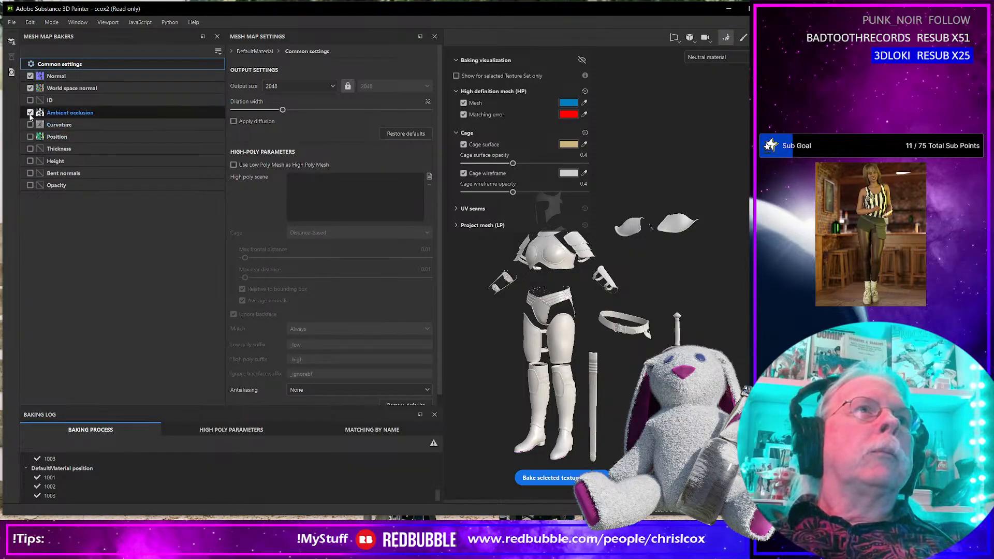
{"action": "left_click", "coordinate": [30, 112]}
{"action": "left_click", "coordinate": [30, 100]}
{"action": "left_click", "coordinate": [30, 88]}
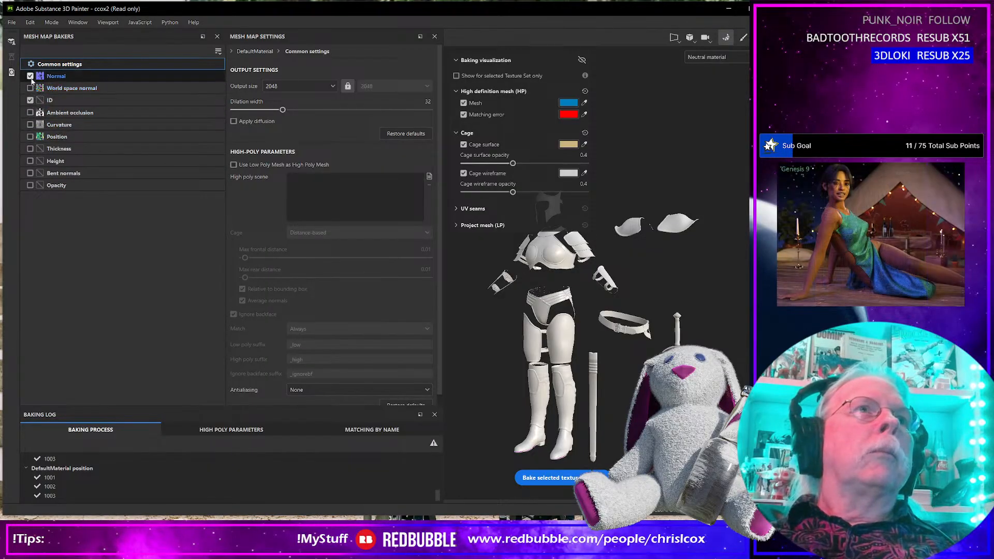
{"action": "left_click", "coordinate": [30, 76]}
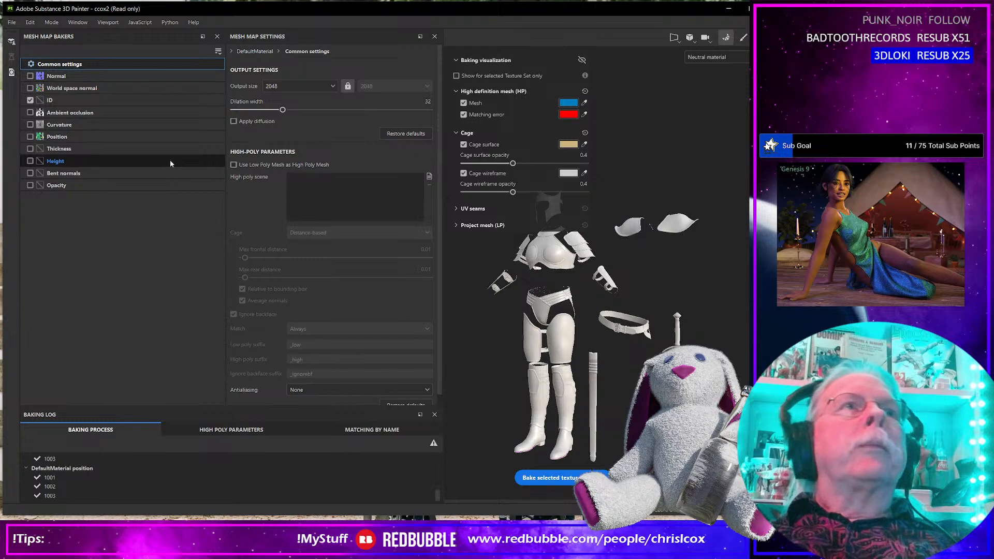
Load Roseblade IDs.obj as the high poly scene for the bake.
{"action": "left_click", "coordinate": [53, 22]}
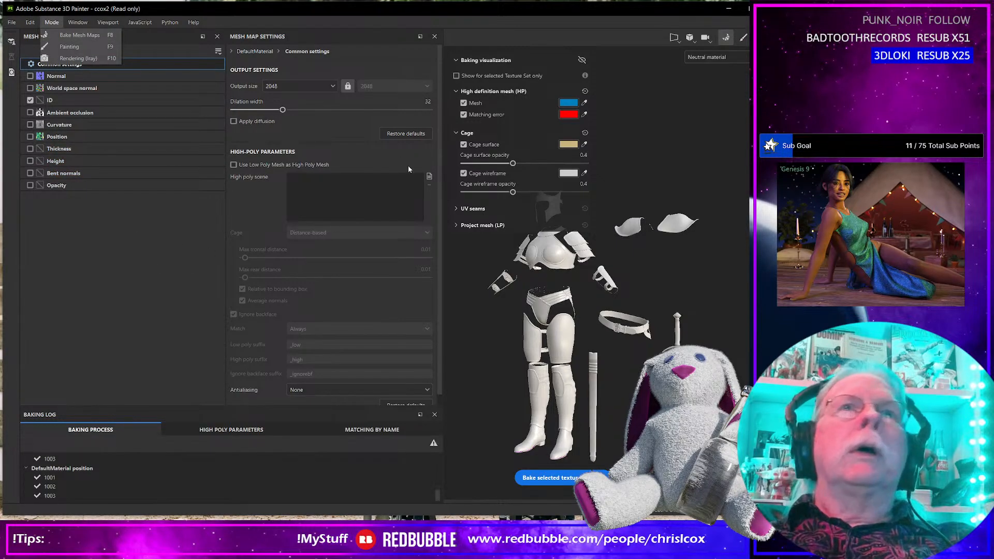
{"action": "left_click", "coordinate": [429, 177]}
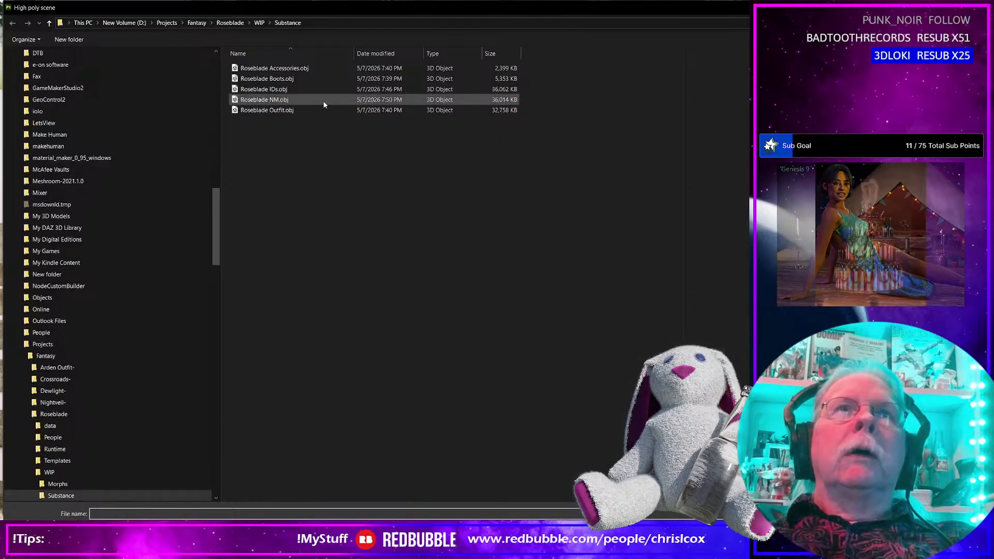
{"action": "left_click", "coordinate": [311, 110]}
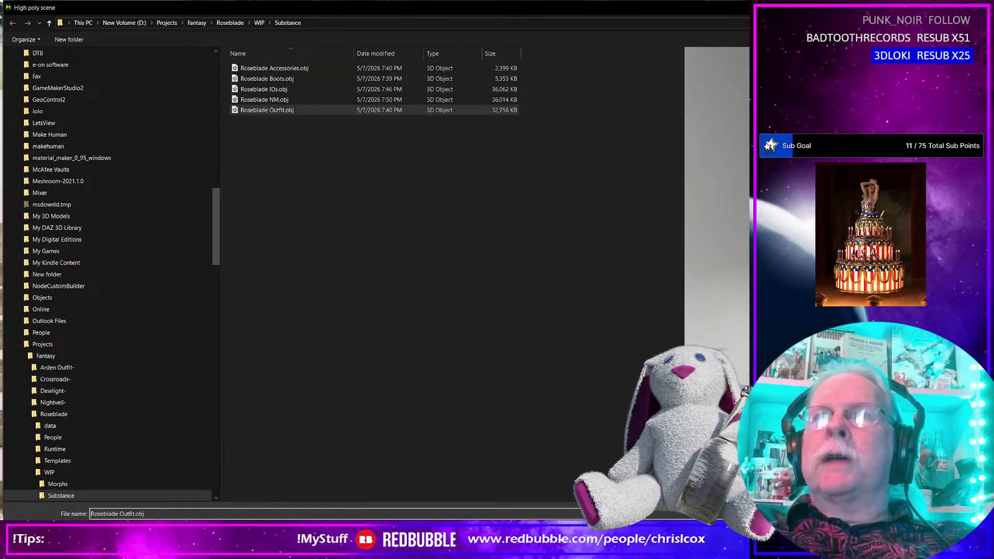
{"action": "left_click", "coordinate": [290, 89]}
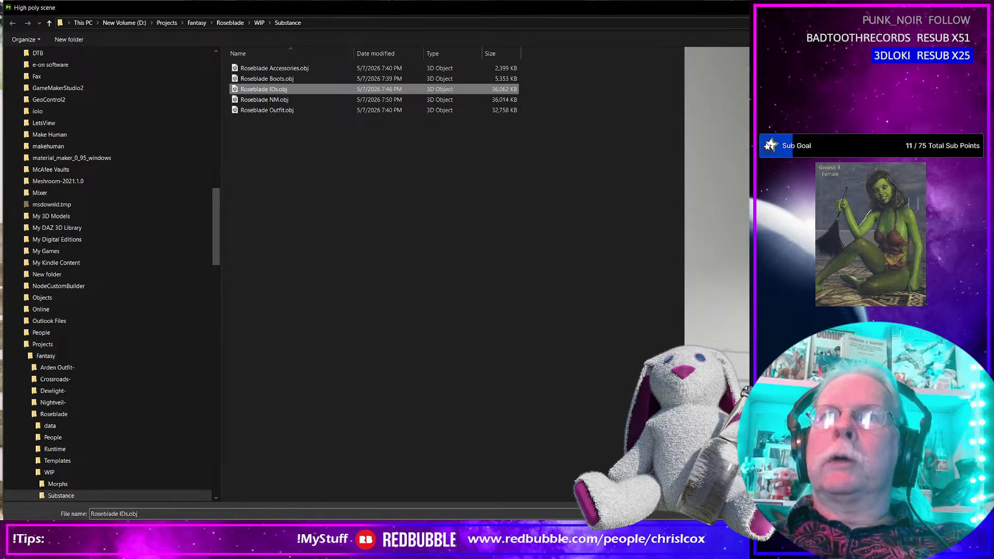
{"action": "key", "text": "Return"}
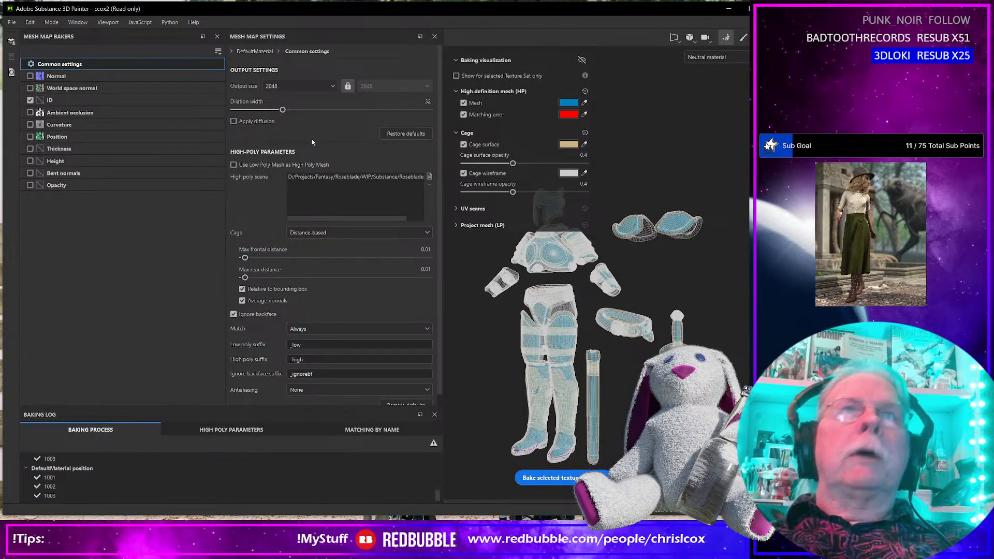
Bake the ID map at 4096 output size with max frontal and max rear distances of 0.000001.
{"action": "left_click", "coordinate": [299, 91]}
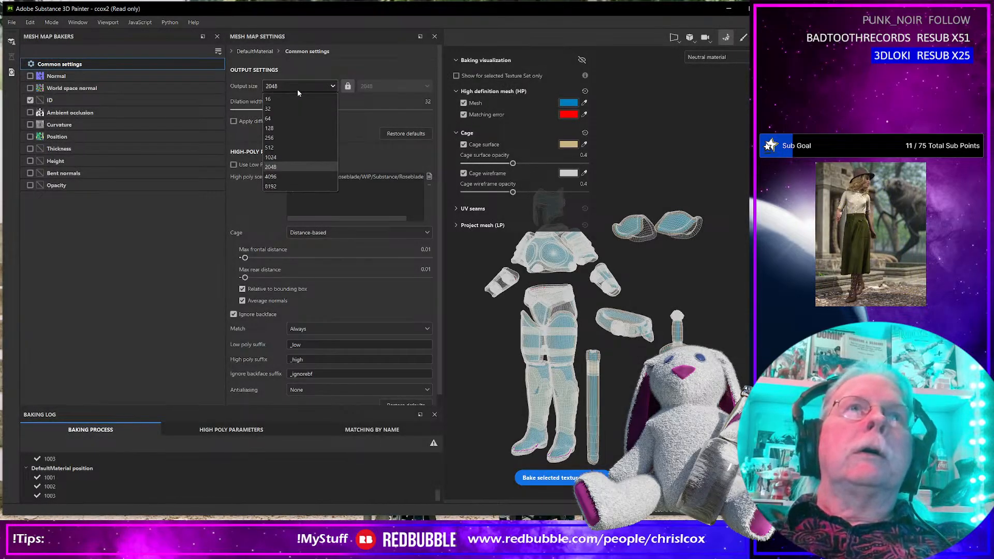
{"action": "left_click", "coordinate": [281, 176]}
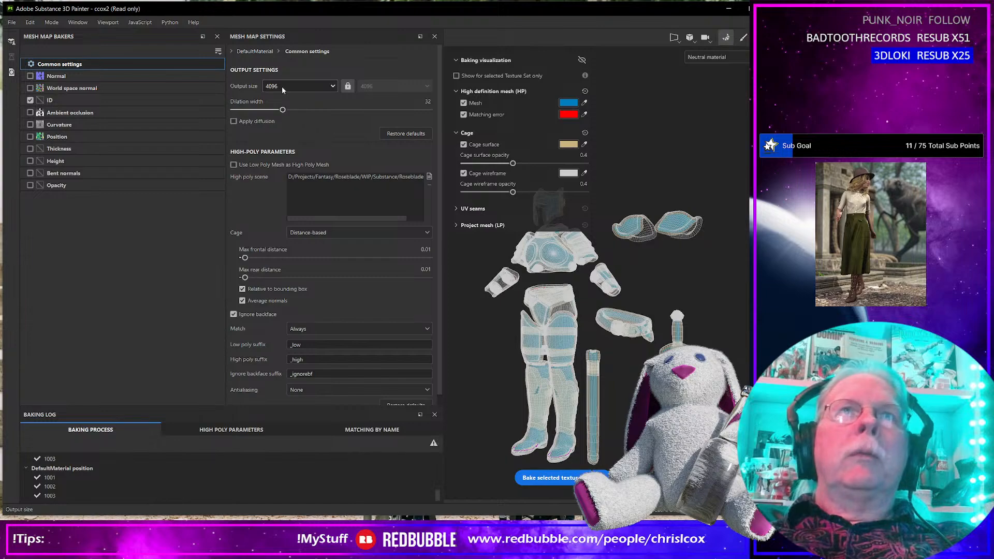
{"action": "left_click", "coordinate": [424, 249]}
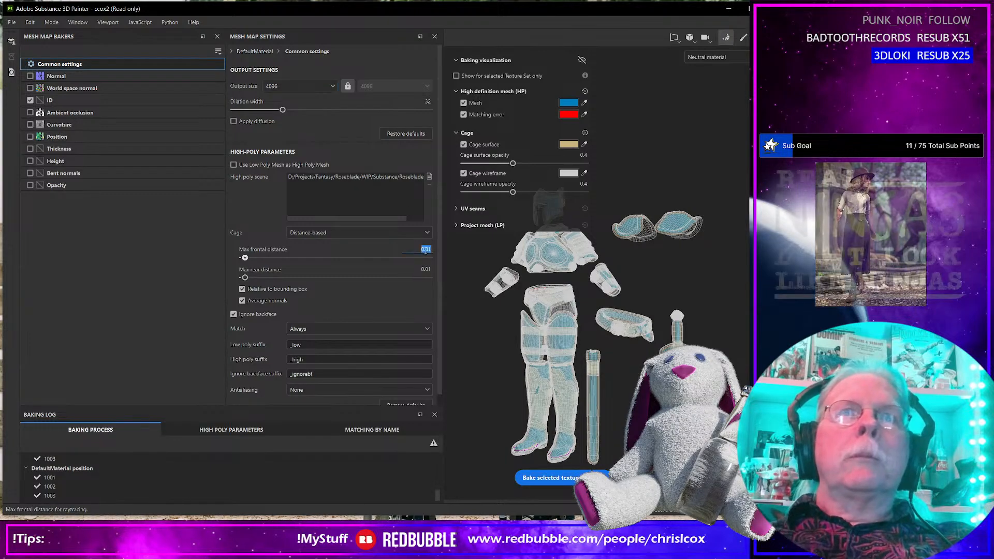
{"action": "key", "text": "BackSpace"}
{"action": "type", "text": "00001"}
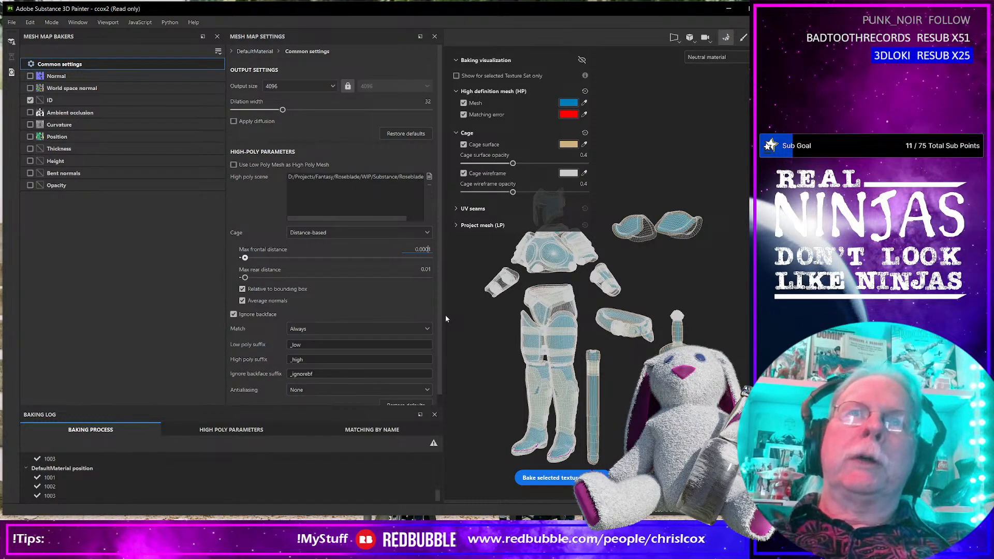
{"action": "left_click", "coordinate": [430, 269]}
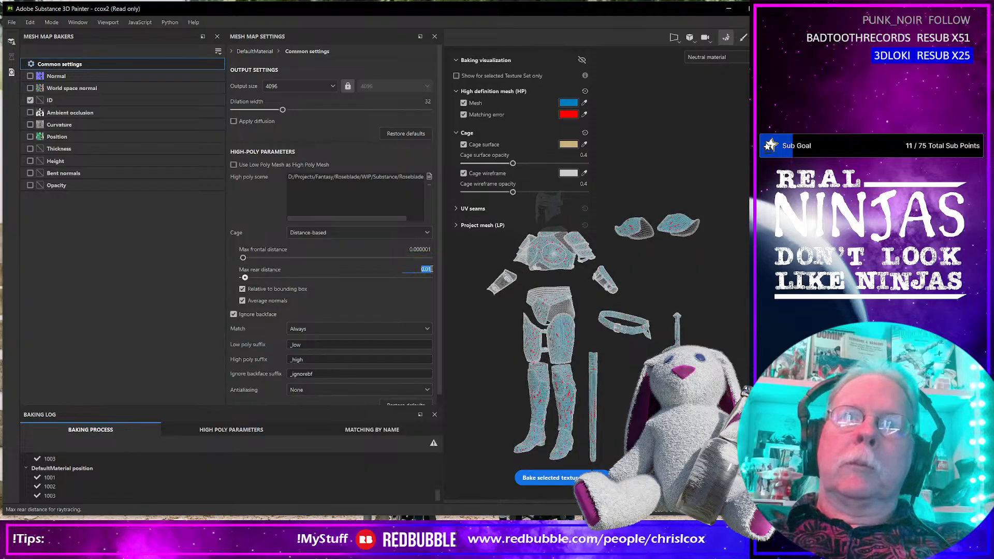
{"action": "type", "text": "00001"}
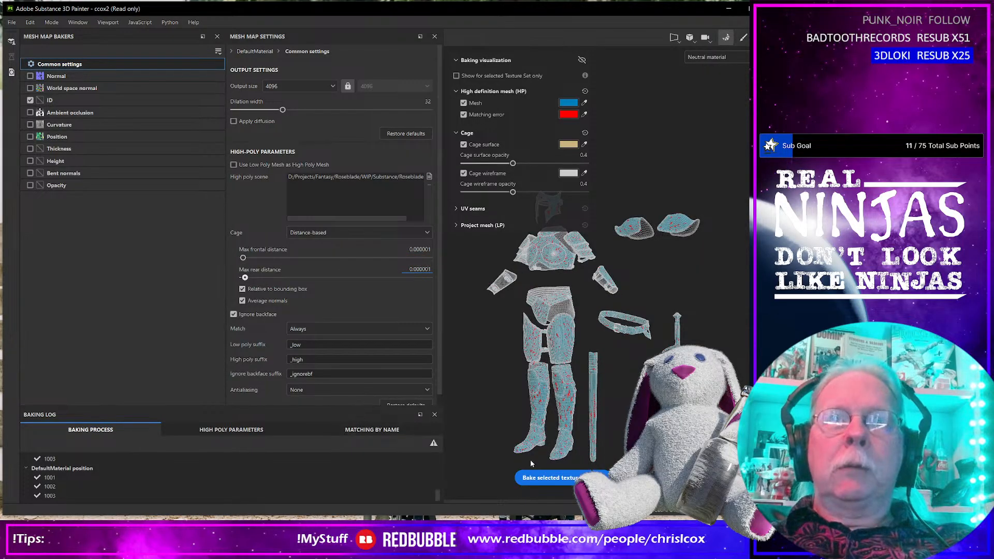
{"action": "left_click", "coordinate": [554, 476]}
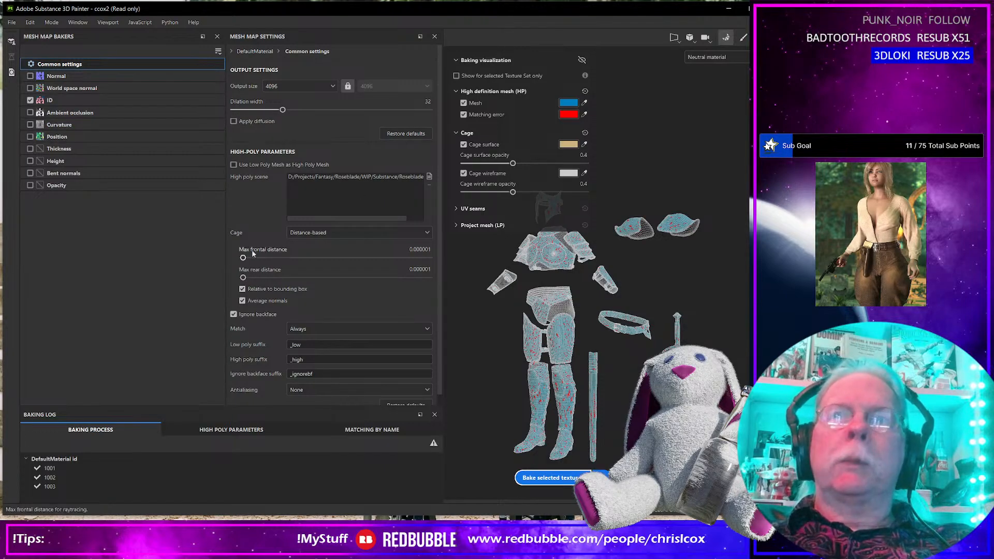
Switch from mesh map baking to painting mode.
{"action": "left_click", "coordinate": [52, 23]}
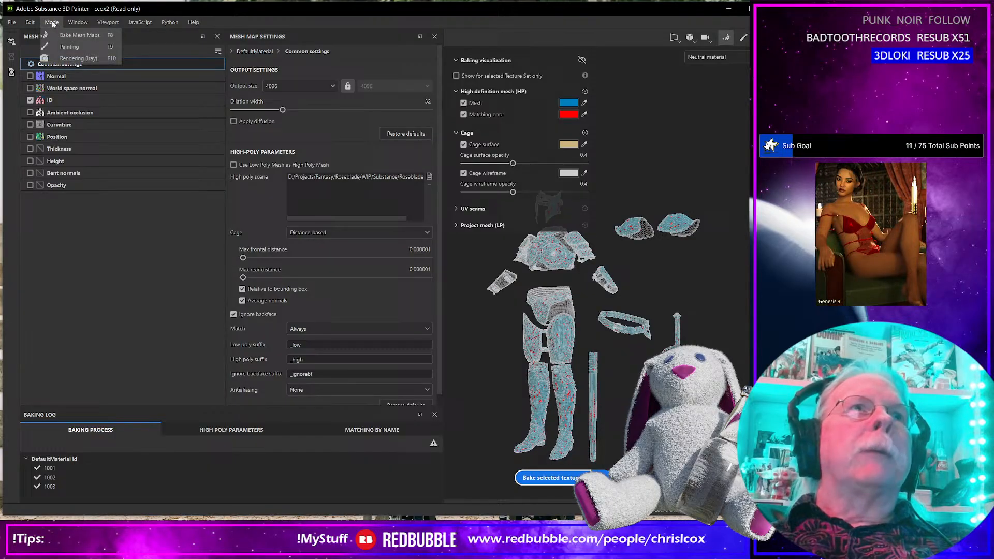
{"action": "left_click", "coordinate": [69, 47]}
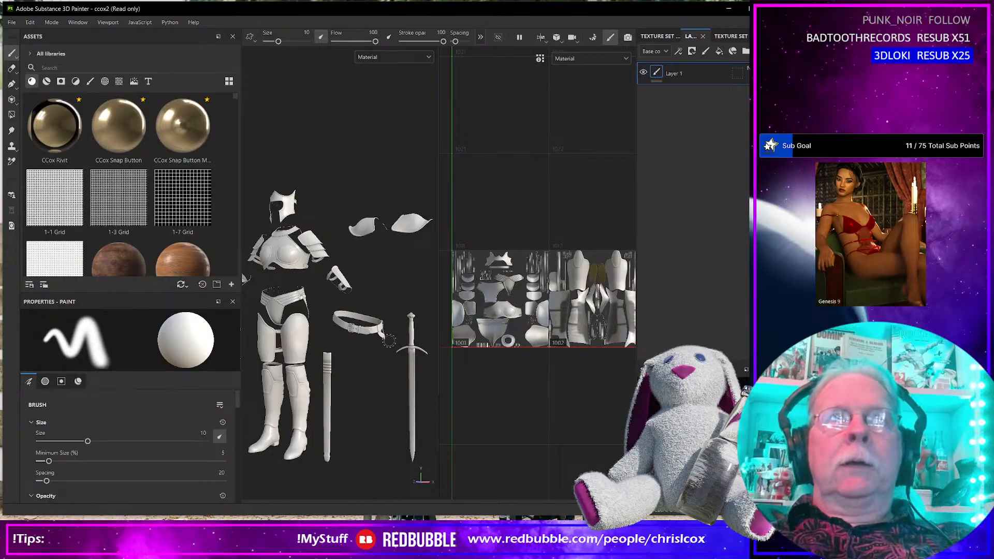
{"action": "scroll", "coordinate": [389, 340], "scroll_direction": "down", "scroll_amount": 2}
{"action": "middle_click_drag", "start_coordinate": [390, 340], "coordinate": [407, 308], "text": "alt"}
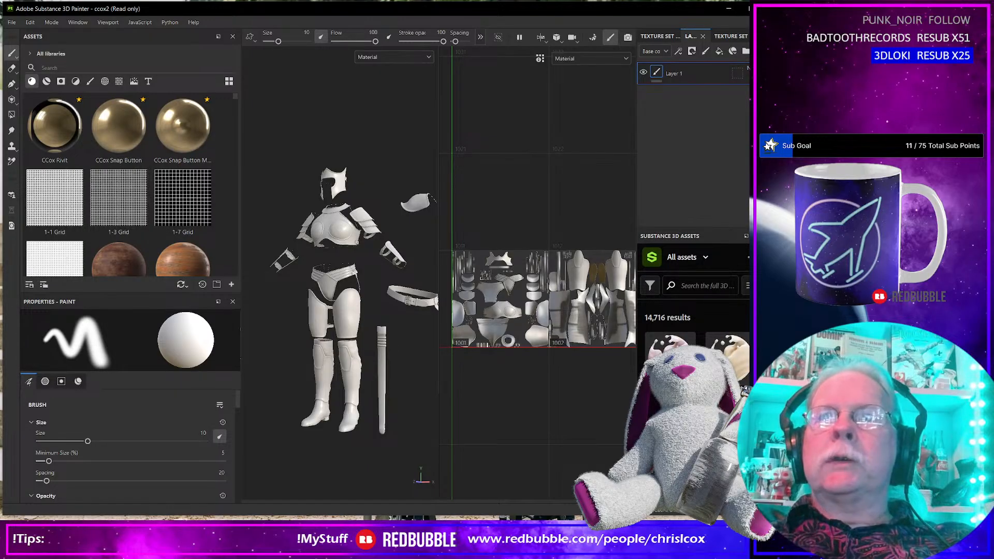
Widen the Substance 3D asset library and search it for steel.
{"action": "left_click", "coordinate": [686, 285]}
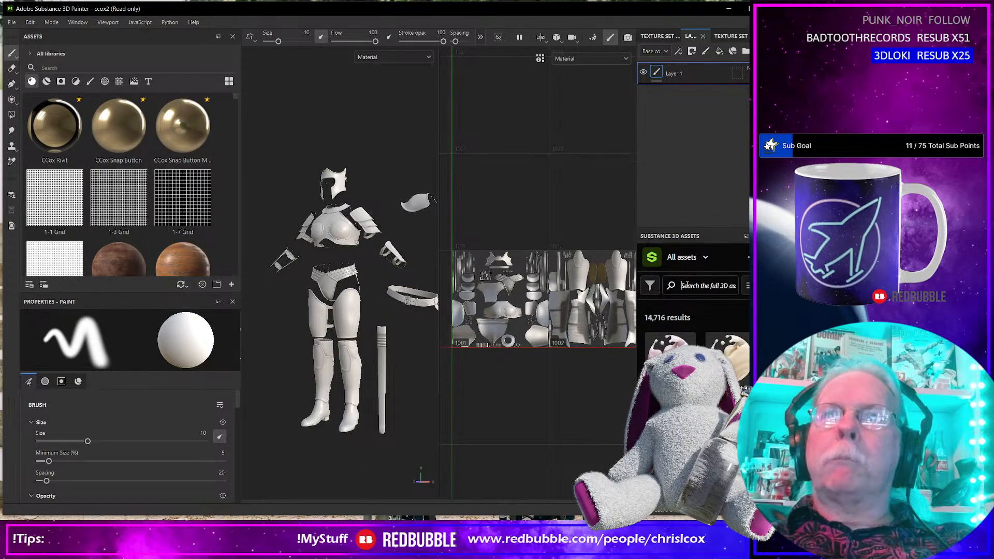
{"action": "type", "text": "steel"}
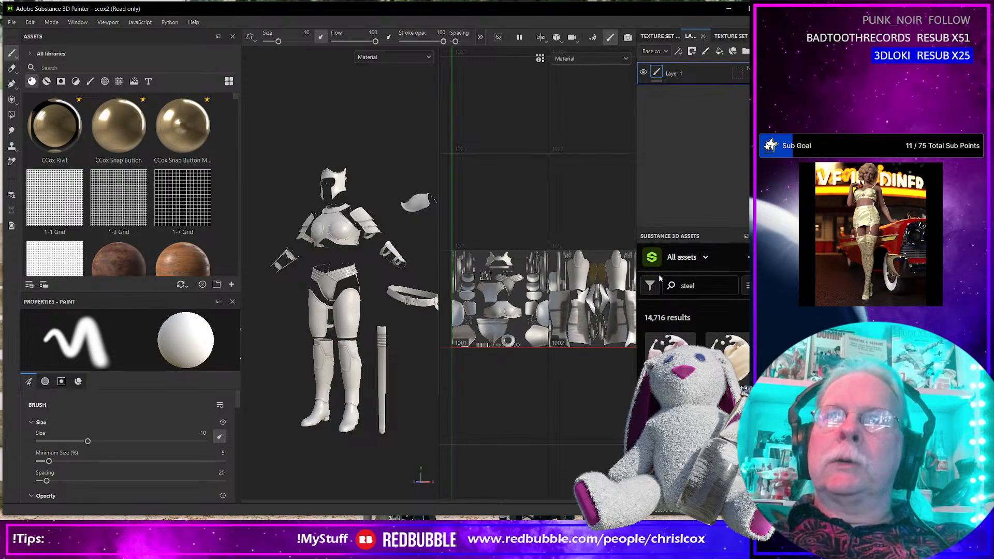
{"action": "left_click_drag", "start_coordinate": [636, 278], "coordinate": [601, 279]}
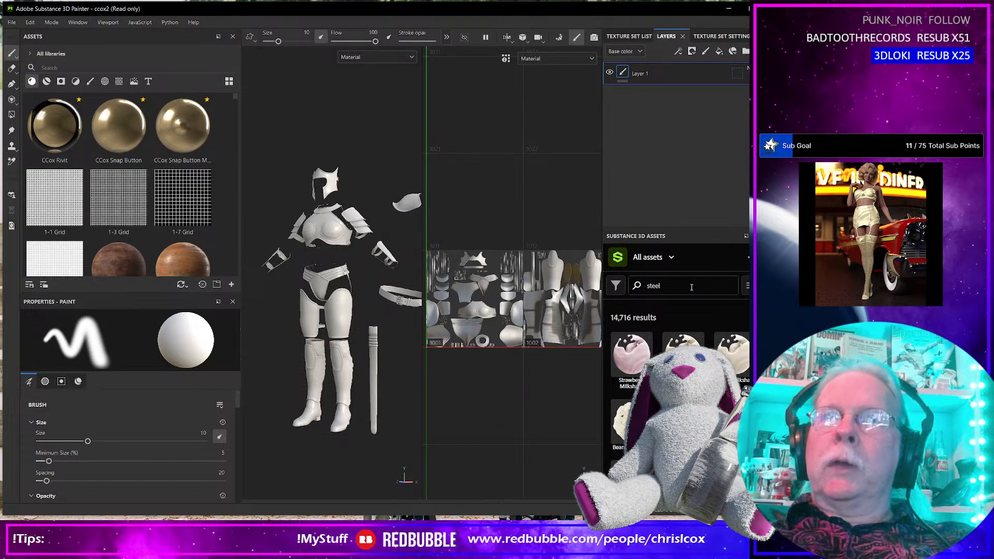
{"action": "key", "text": "Return"}
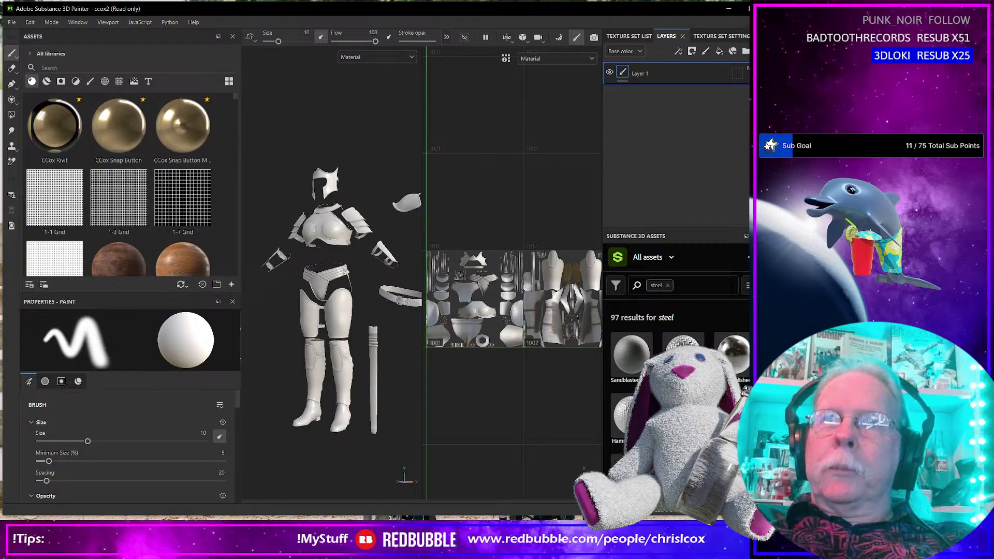
Download the Tempered Steel material and apply it to the armour and sword model as a fill layer.
{"action": "left_click", "coordinate": [732, 355]}
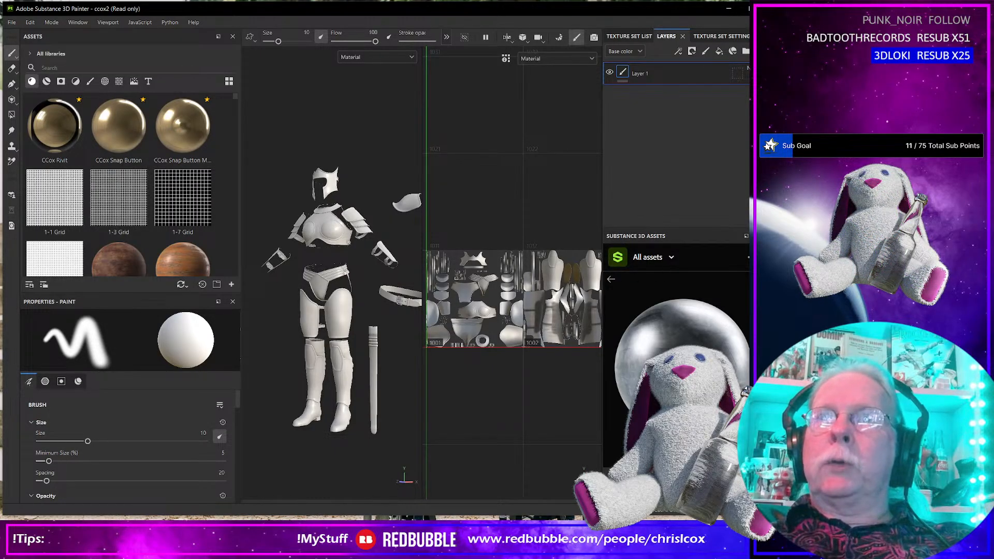
{"action": "scroll", "coordinate": [675, 362], "scroll_direction": "down", "scroll_amount": 2}
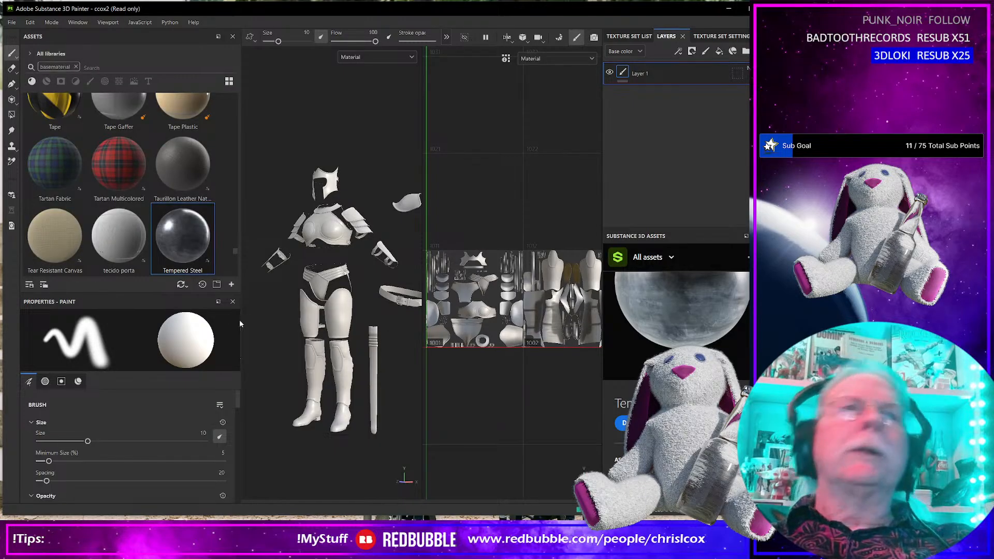
{"action": "left_click_drag", "start_coordinate": [183, 235], "coordinate": [309, 226]}
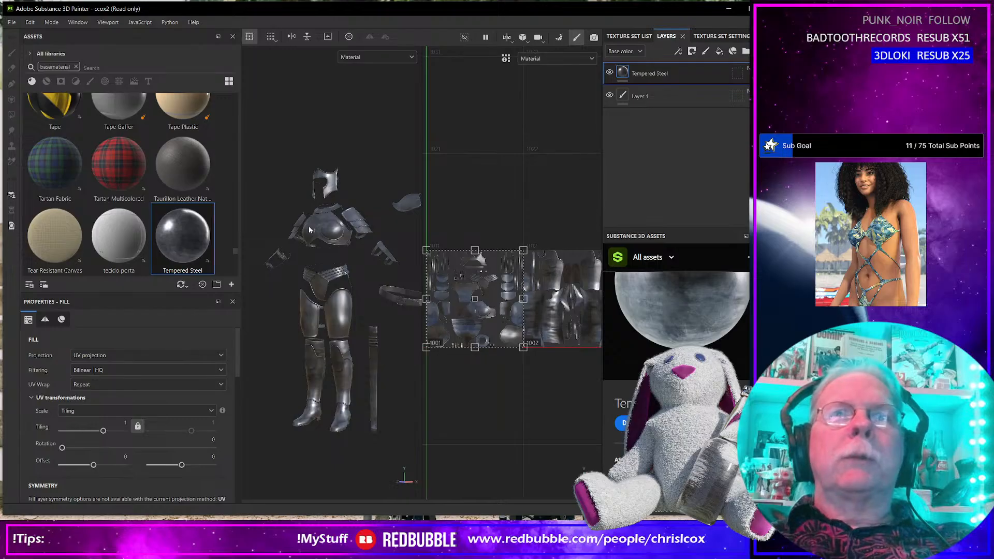
{"action": "scroll", "coordinate": [311, 295], "scroll_direction": "up", "scroll_amount": 8}
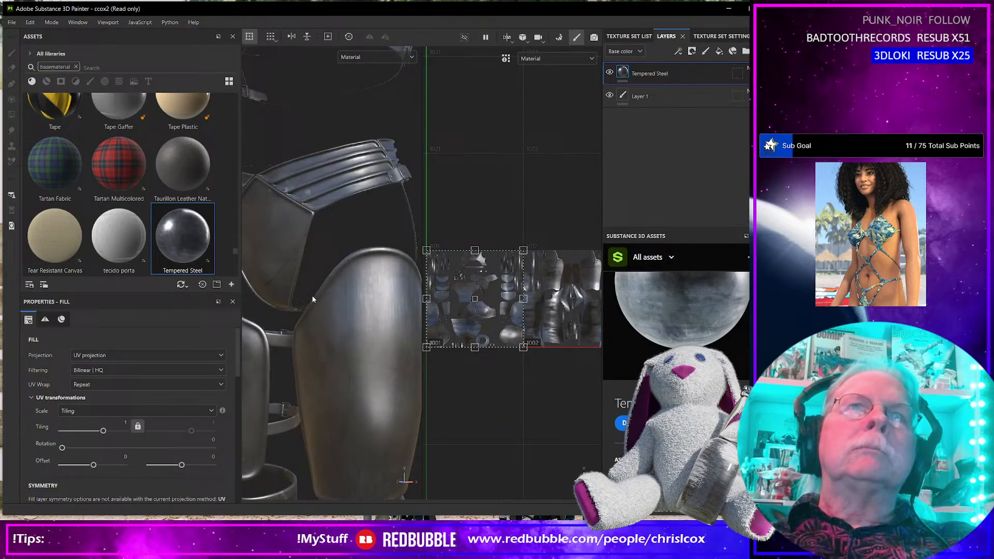
{"action": "scroll", "coordinate": [313, 299], "scroll_direction": "down", "scroll_amount": 8}
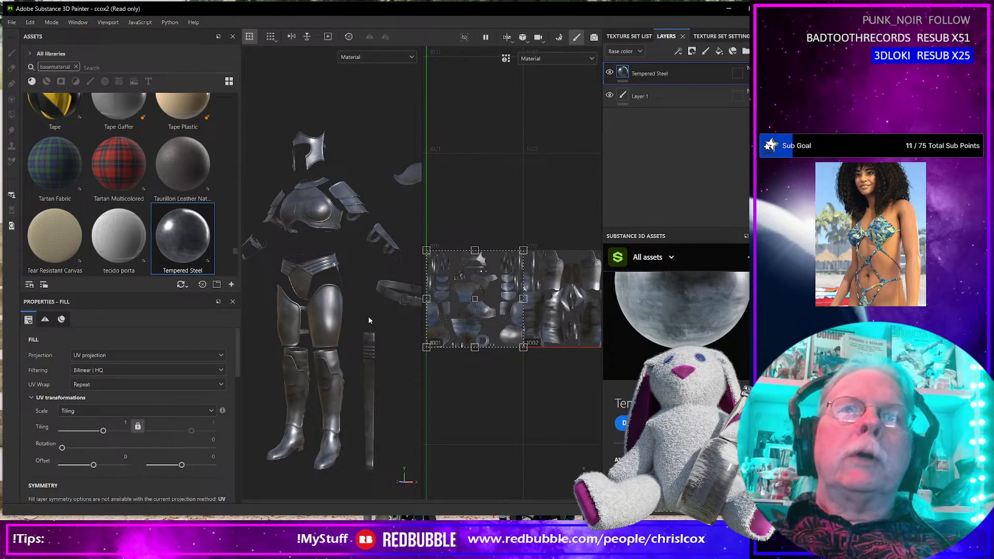
{"action": "middle_click_drag", "start_coordinate": [368, 317], "coordinate": [233, 228], "text": "alt"}
{"action": "scroll", "coordinate": [328, 300], "scroll_direction": "up", "scroll_amount": 3}
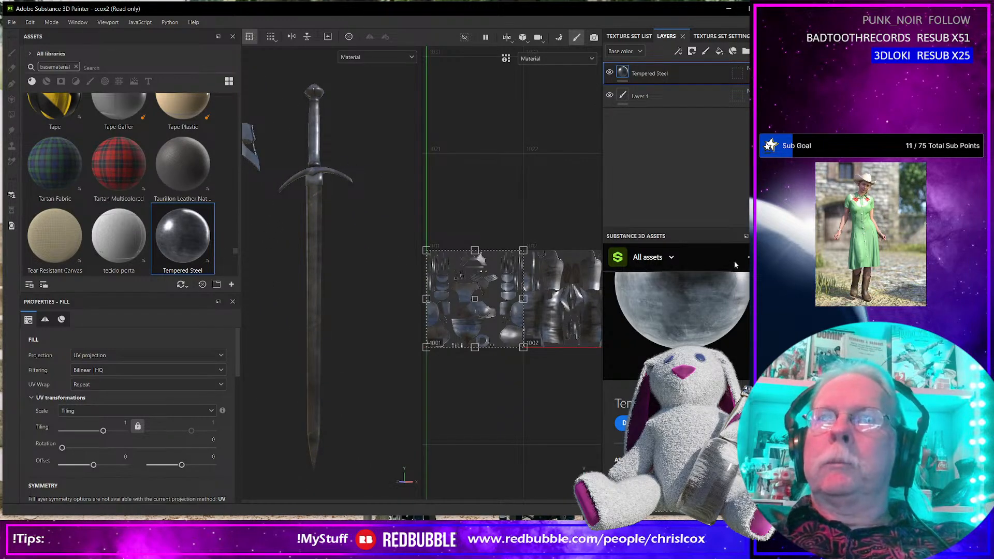
Return to the steel search results and download the Steel Polished material as SBSAR.
{"action": "scroll", "coordinate": [664, 350], "scroll_direction": "up", "scroll_amount": 2}
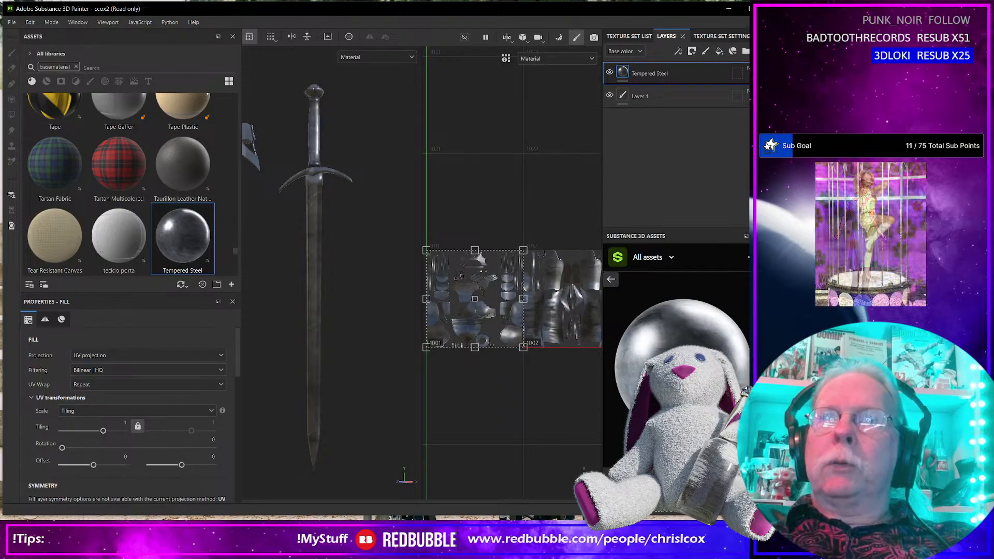
{"action": "left_click", "coordinate": [611, 280]}
{"action": "mouse_move", "coordinate": [733, 357]}
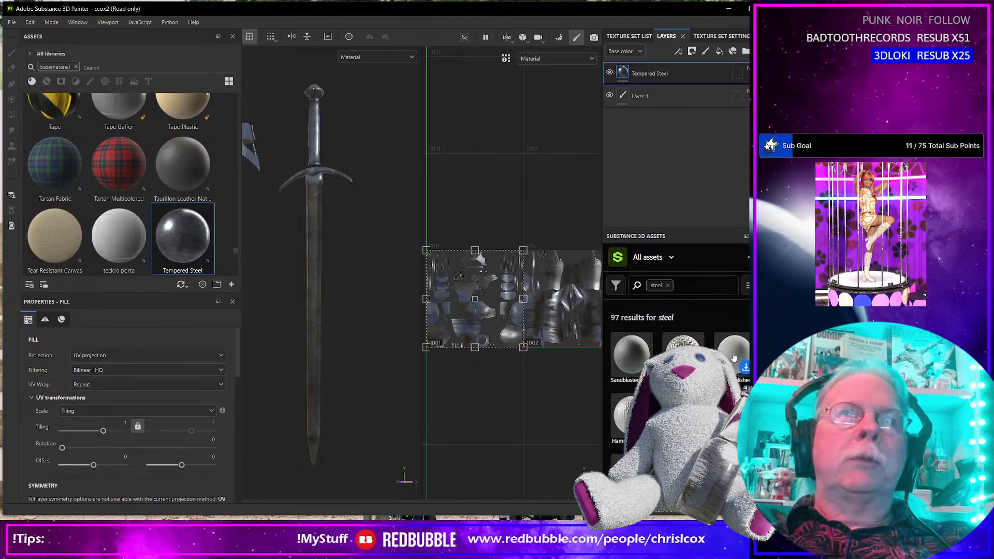
{"action": "left_click", "coordinate": [734, 358]}
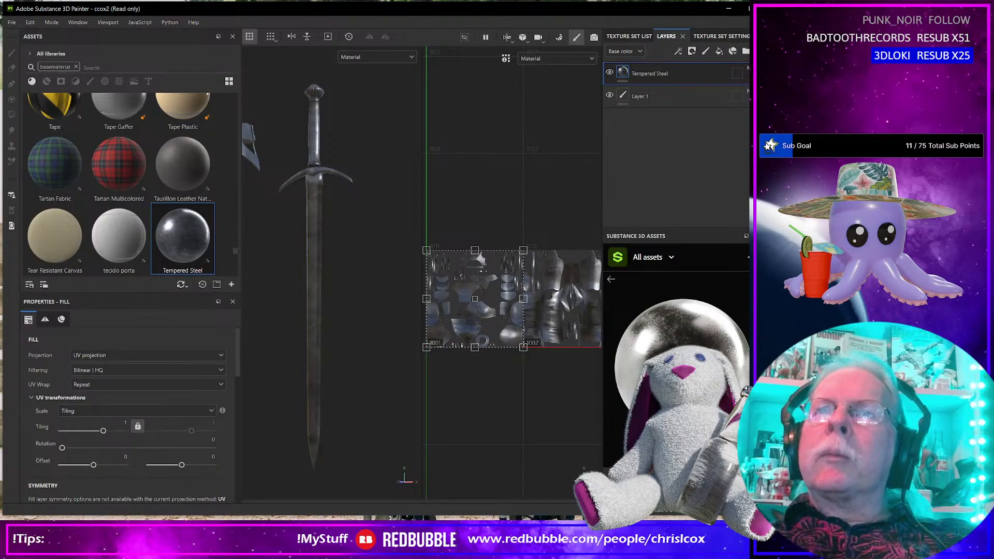
{"action": "scroll", "coordinate": [676, 337], "scroll_direction": "down", "scroll_amount": 5}
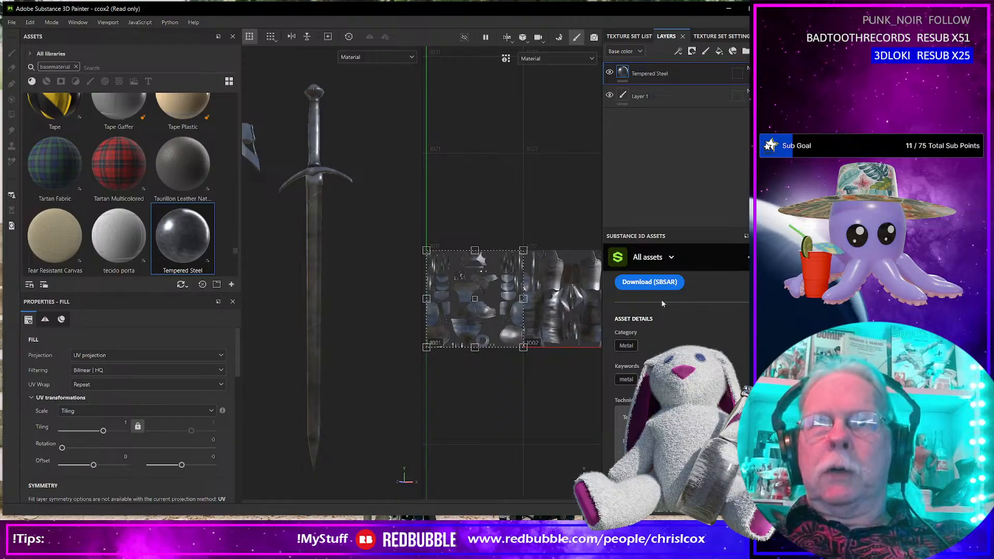
{"action": "left_click", "coordinate": [654, 286]}
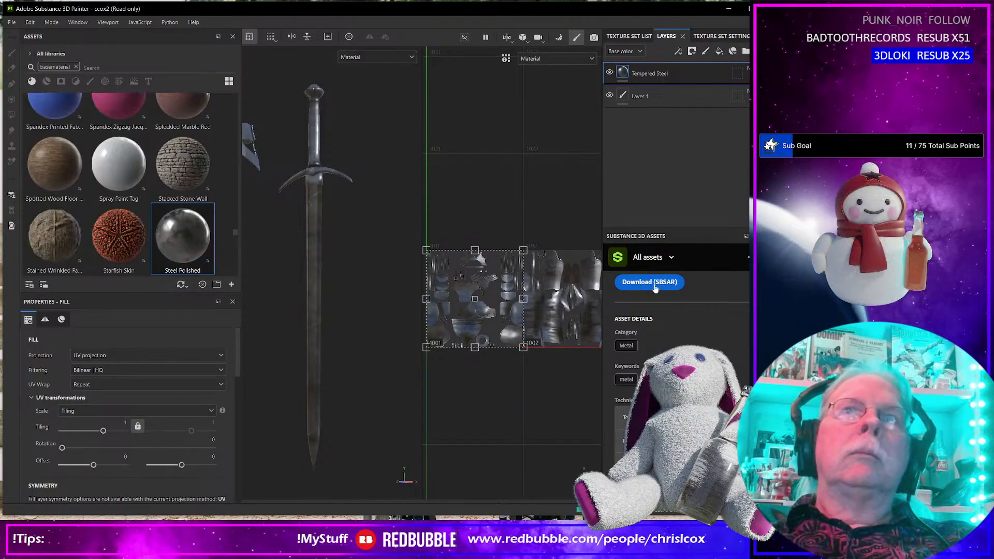
Try the Steel Polished material on the sword model and undo its layer.
{"action": "left_click_drag", "start_coordinate": [194, 237], "coordinate": [313, 286]}
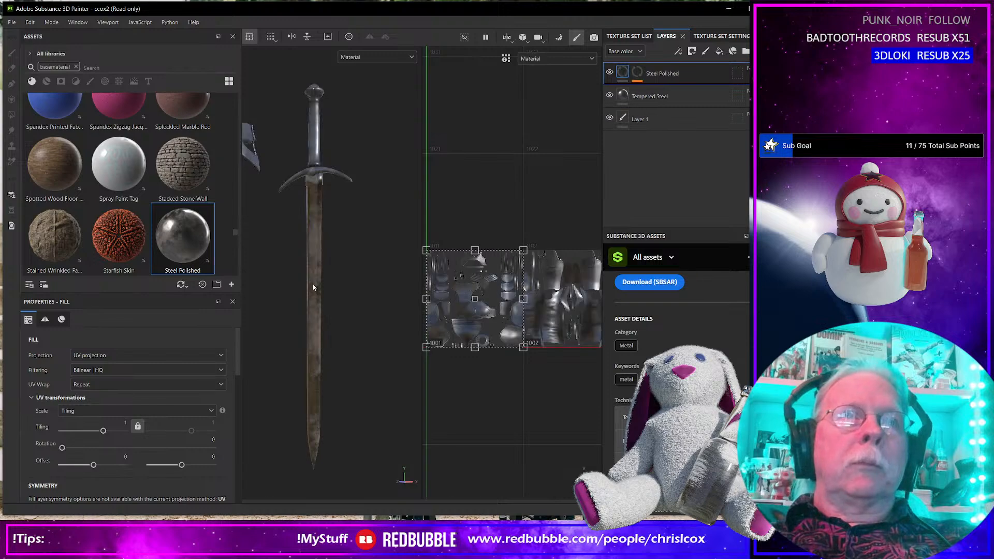
{"action": "scroll", "coordinate": [312, 284], "scroll_direction": "up", "scroll_amount": 5}
{"action": "scroll", "coordinate": [313, 287], "scroll_direction": "down", "scroll_amount": 5}
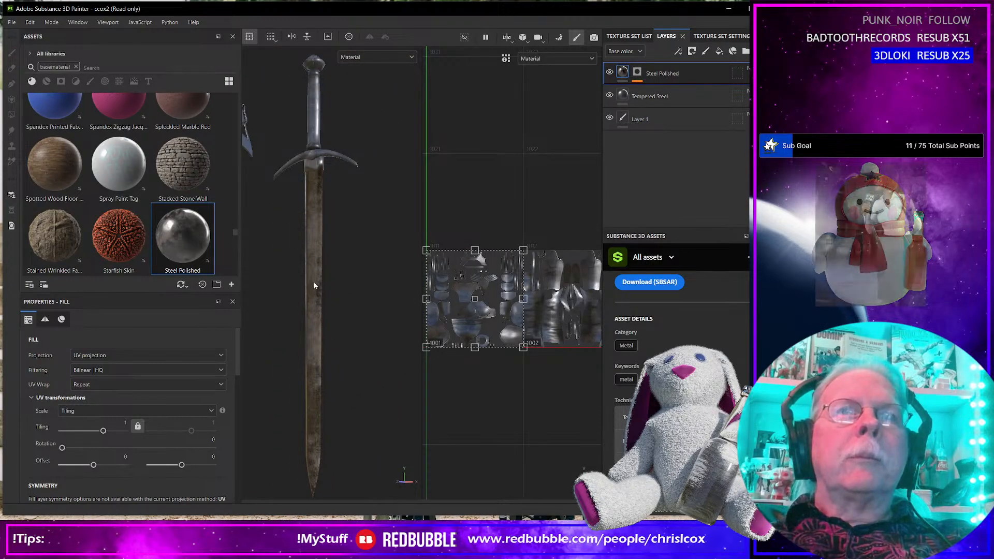
{"action": "key", "text": "ctrl+z"}
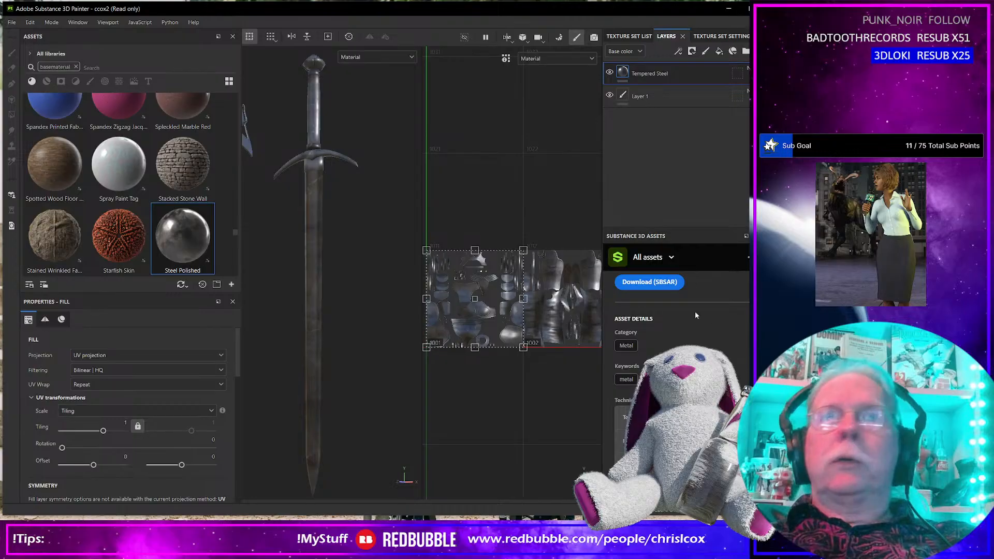
Return to the steel search results in the Substance 3D asset library and examine the materials for a suitable blade steel.
{"action": "scroll", "coordinate": [705, 343], "scroll_direction": "up", "scroll_amount": 5}
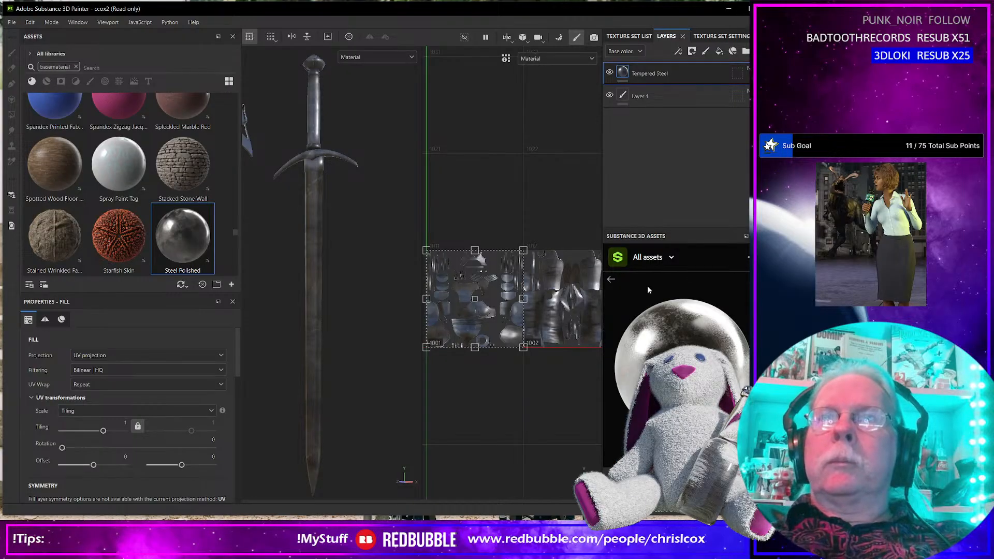
{"action": "left_click", "coordinate": [611, 279]}
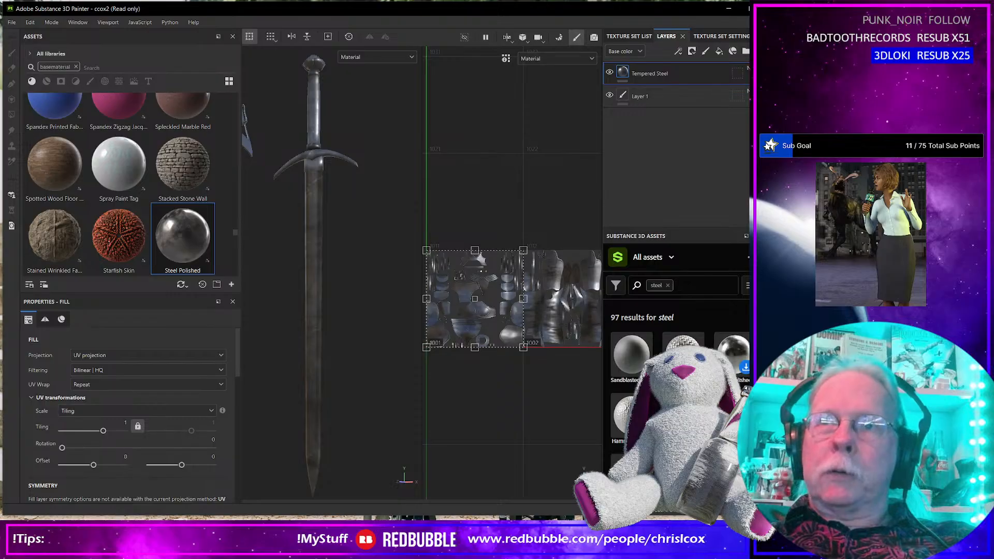
{"action": "scroll", "coordinate": [700, 325], "scroll_direction": "down", "scroll_amount": 1}
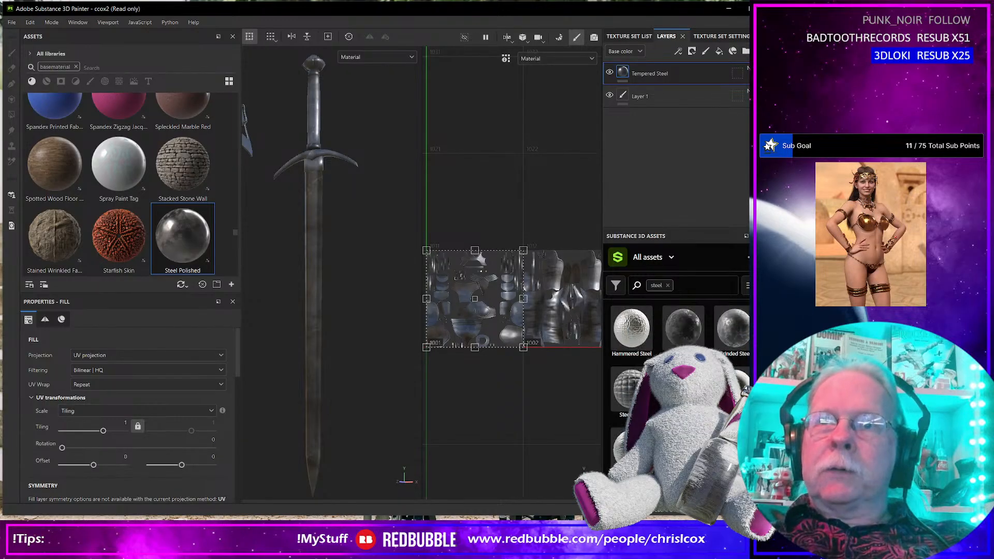
{"action": "scroll", "coordinate": [678, 362], "scroll_direction": "down", "scroll_amount": 1}
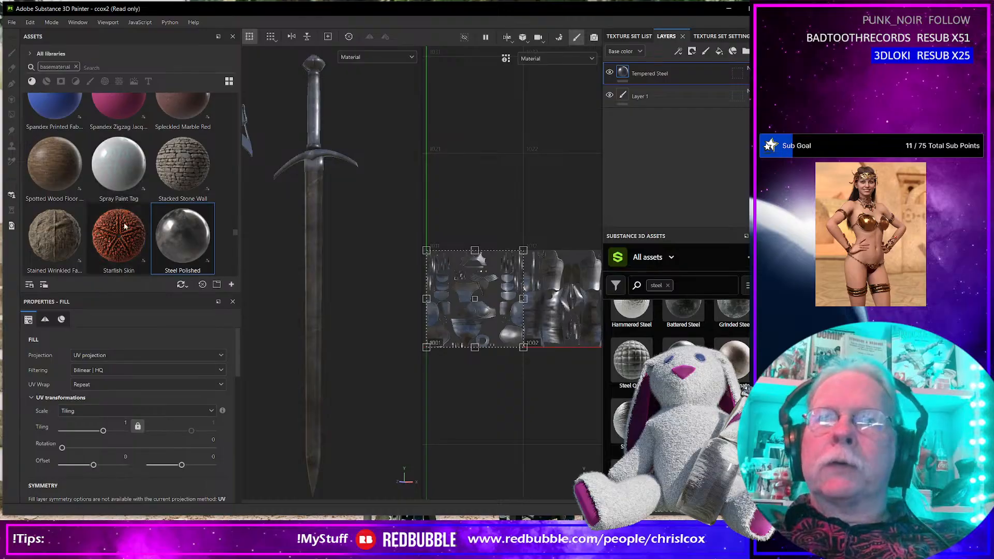
{"action": "scroll", "coordinate": [678, 373], "scroll_direction": "down", "scroll_amount": 2}
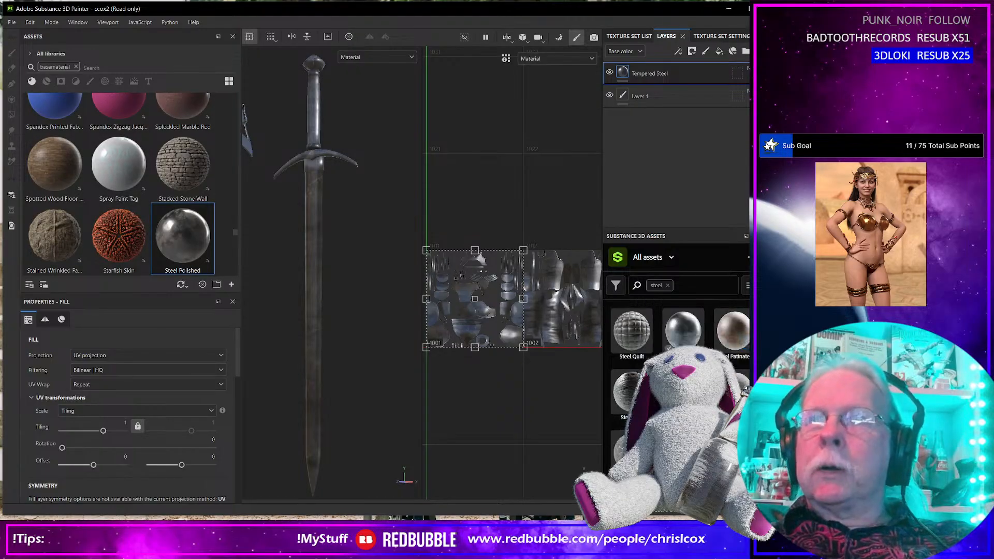
{"action": "scroll", "coordinate": [678, 372], "scroll_direction": "down", "scroll_amount": 3}
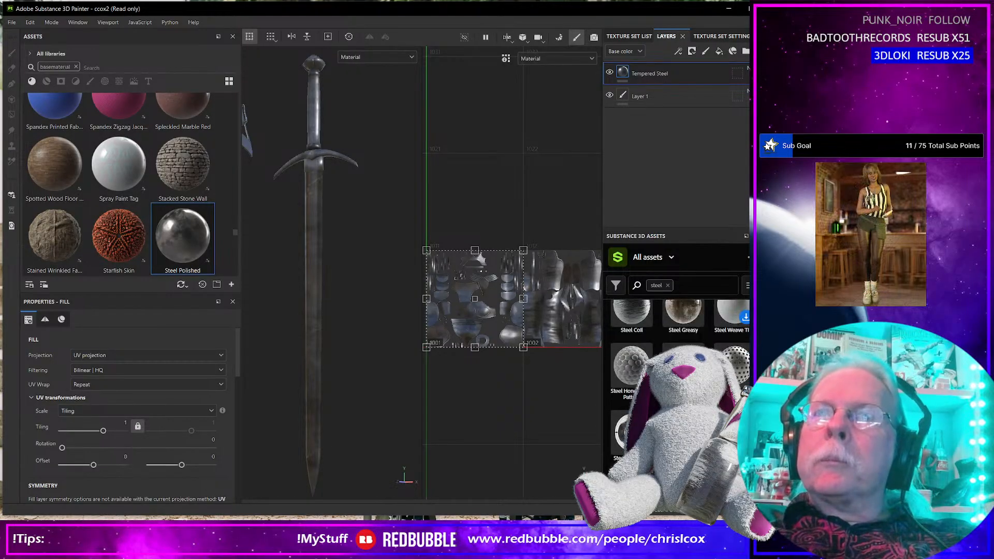
{"action": "scroll", "coordinate": [678, 373], "scroll_direction": "down", "scroll_amount": 3}
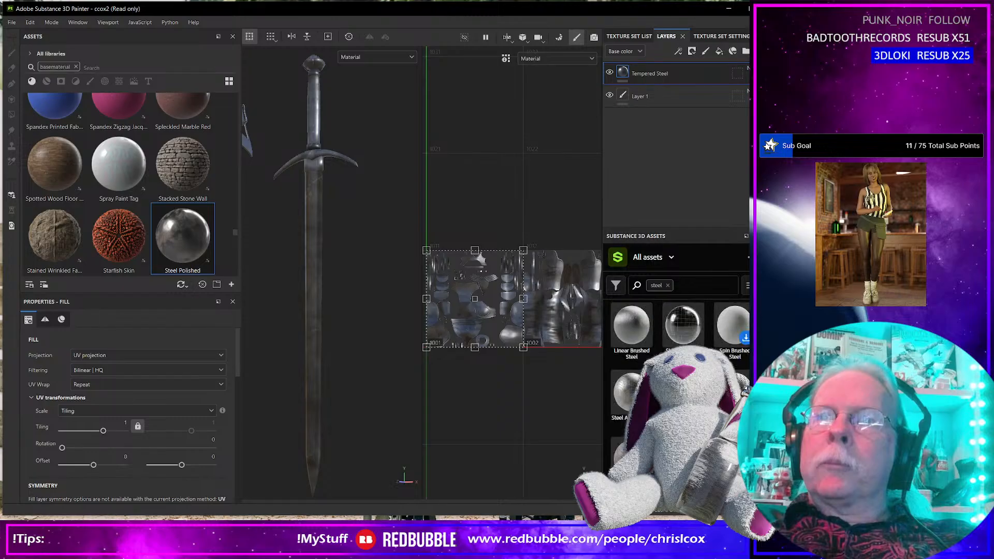
{"action": "scroll", "coordinate": [678, 372], "scroll_direction": "down", "scroll_amount": 3}
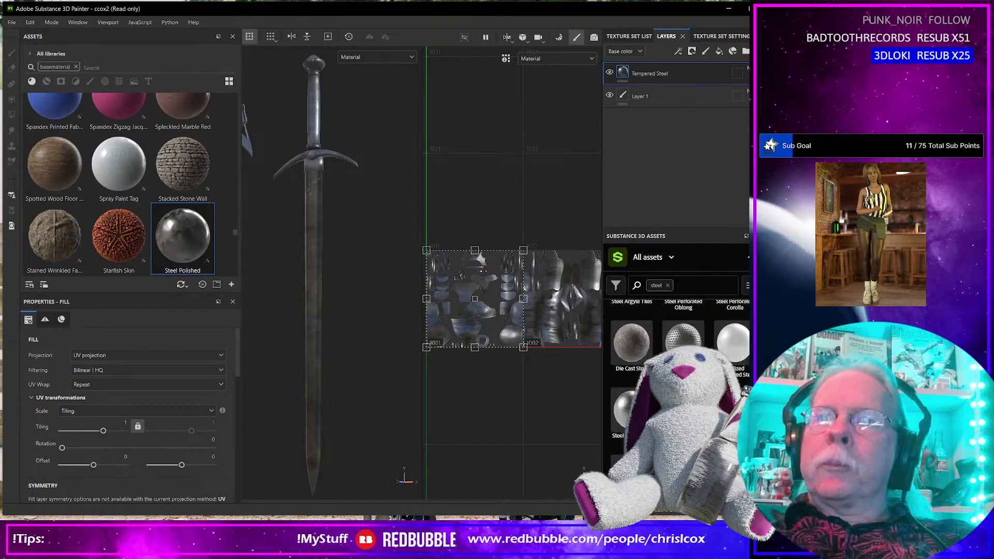
{"action": "scroll", "coordinate": [632, 377], "scroll_direction": "down", "scroll_amount": 2}
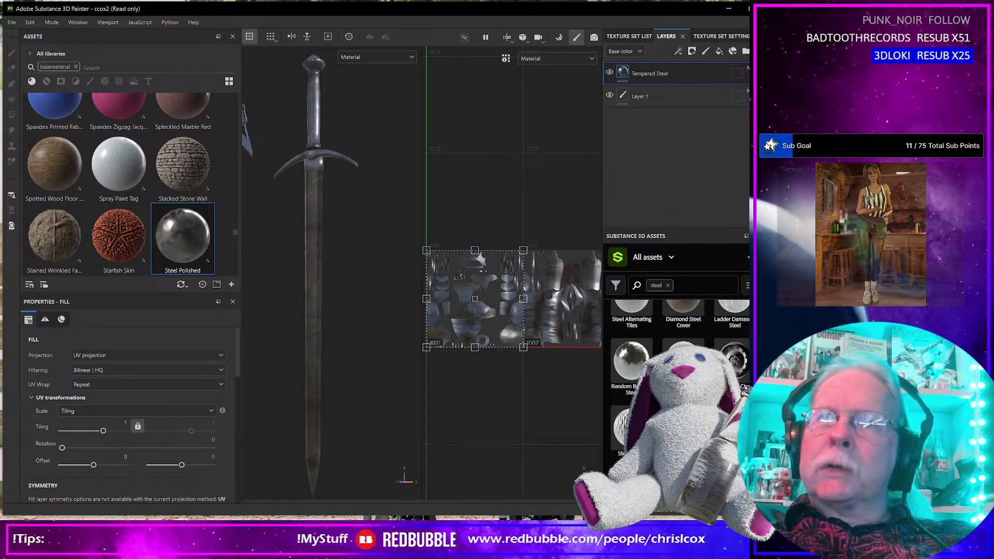
{"action": "scroll", "coordinate": [678, 373], "scroll_direction": "down", "scroll_amount": 2}
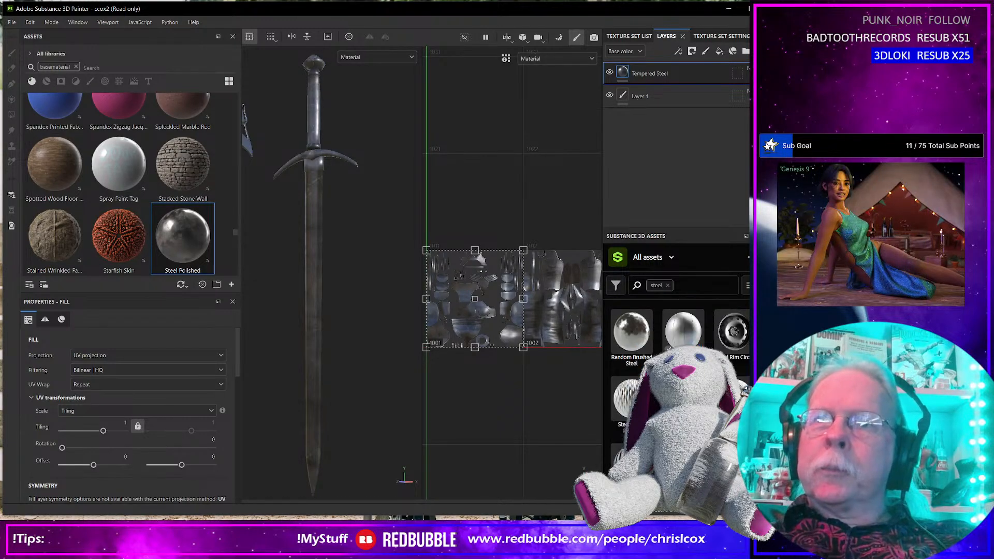
{"action": "scroll", "coordinate": [678, 373], "scroll_direction": "down", "scroll_amount": 2}
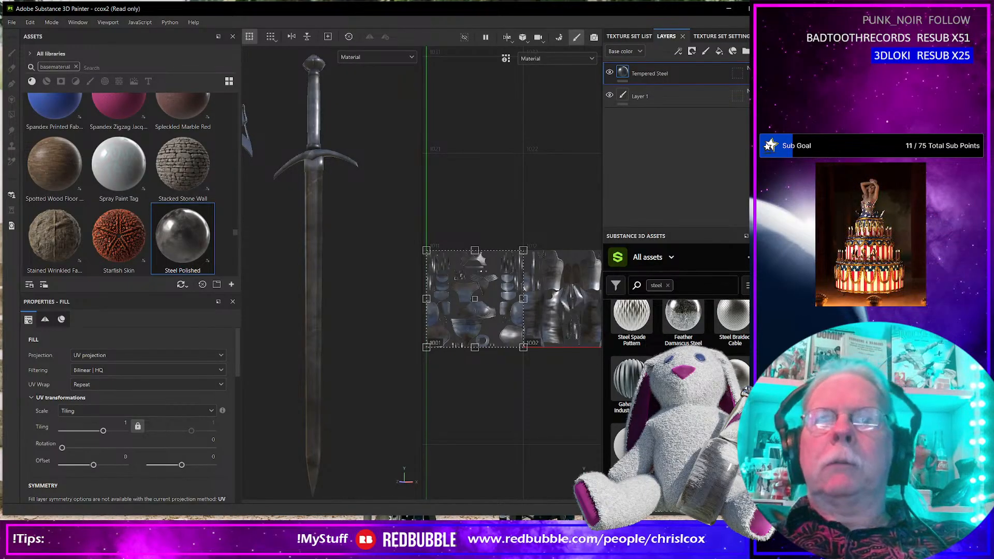
Try the Raindrop Damascus Steel material on the sword blade only, with its tiling set to 4.
{"action": "scroll", "coordinate": [177, 257], "scroll_direction": "up", "scroll_amount": 5}
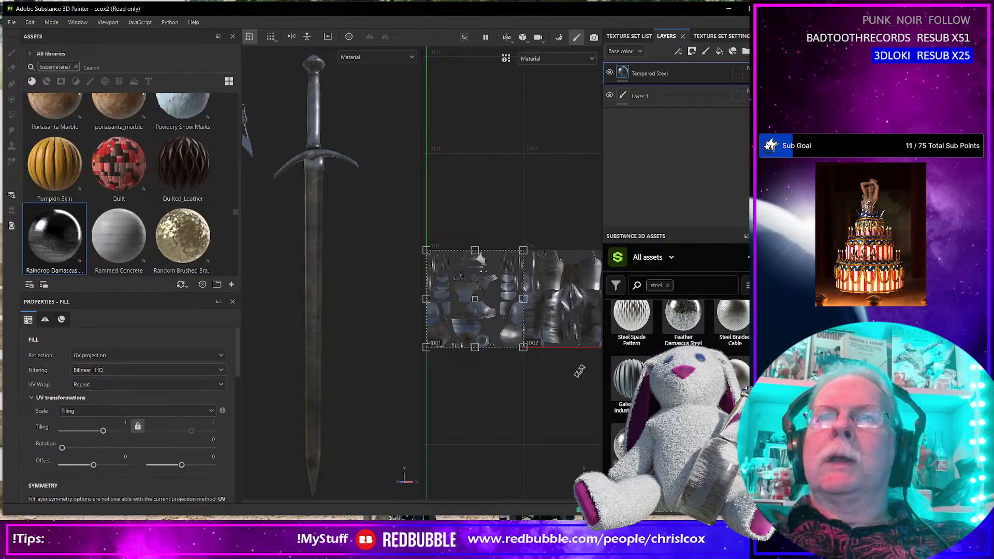
{"action": "left_click_drag", "start_coordinate": [59, 243], "coordinate": [311, 262], "text": "ctrl"}
{"action": "scroll", "coordinate": [309, 265], "scroll_direction": "up", "scroll_amount": 8}
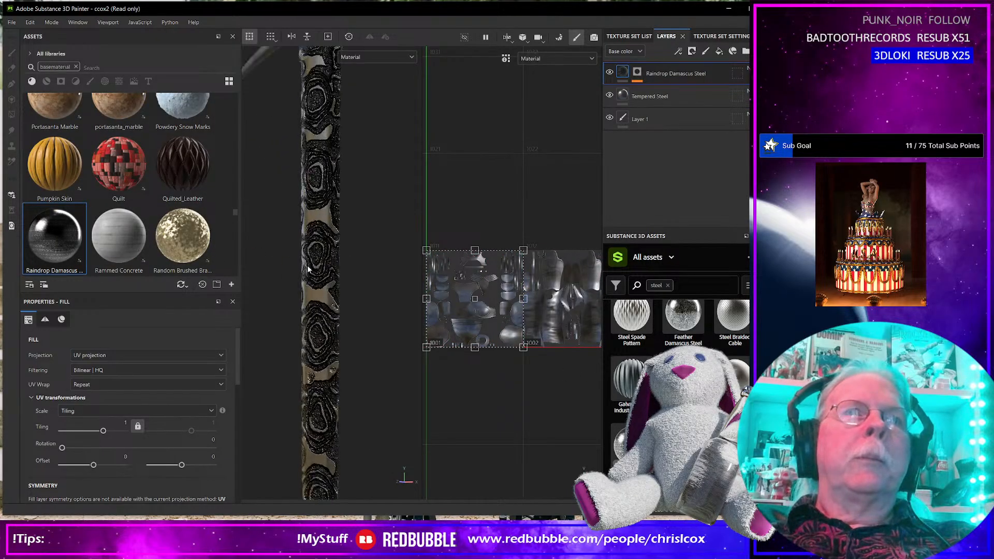
{"action": "scroll", "coordinate": [307, 268], "scroll_direction": "down", "scroll_amount": 8}
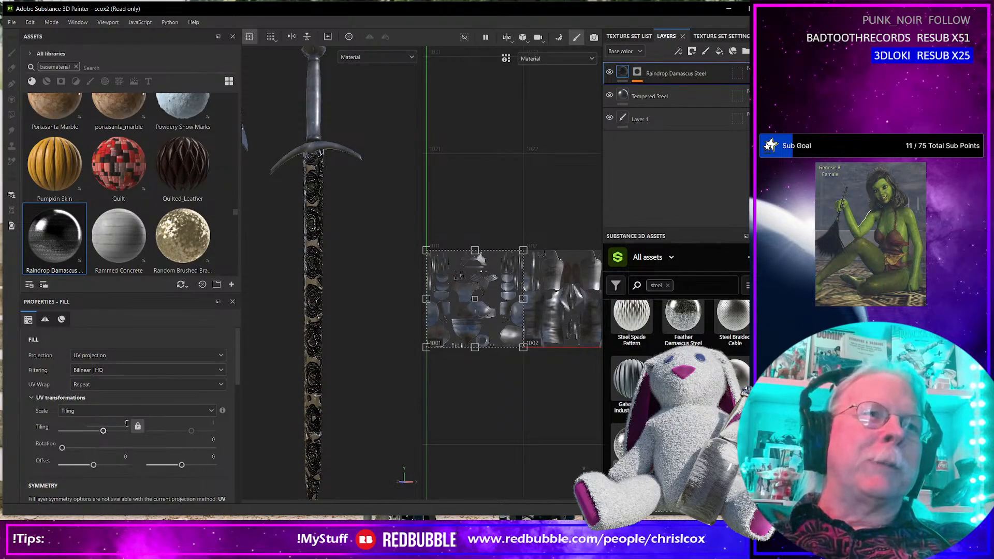
{"action": "type", "text": "4"}
{"action": "key", "text": "Return"}
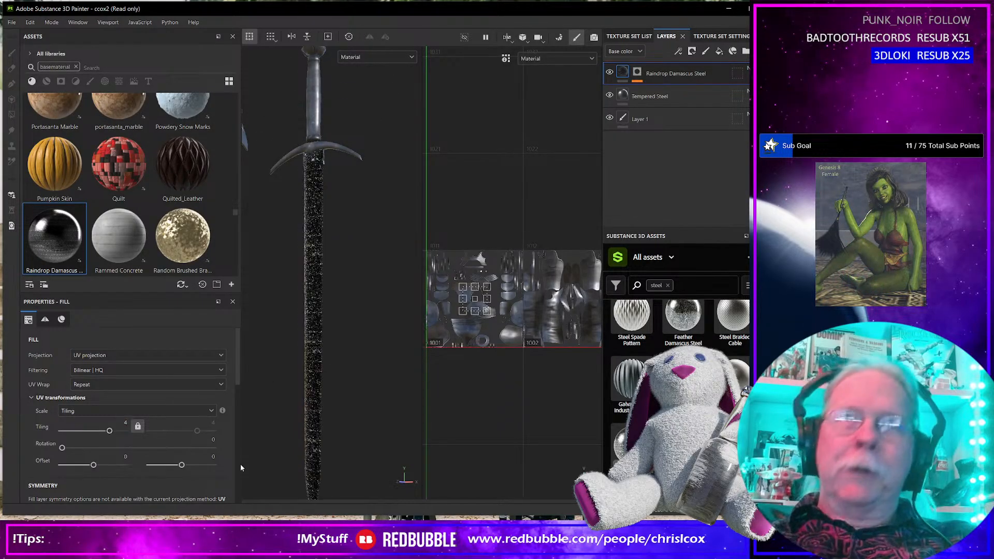
Turn off the height channel of the Raindrop Damascus Steel layer and check the pattern along the blade.
{"action": "scroll", "coordinate": [313, 352], "scroll_direction": "up", "scroll_amount": 5}
{"action": "scroll", "coordinate": [312, 357], "scroll_direction": "up", "scroll_amount": 4}
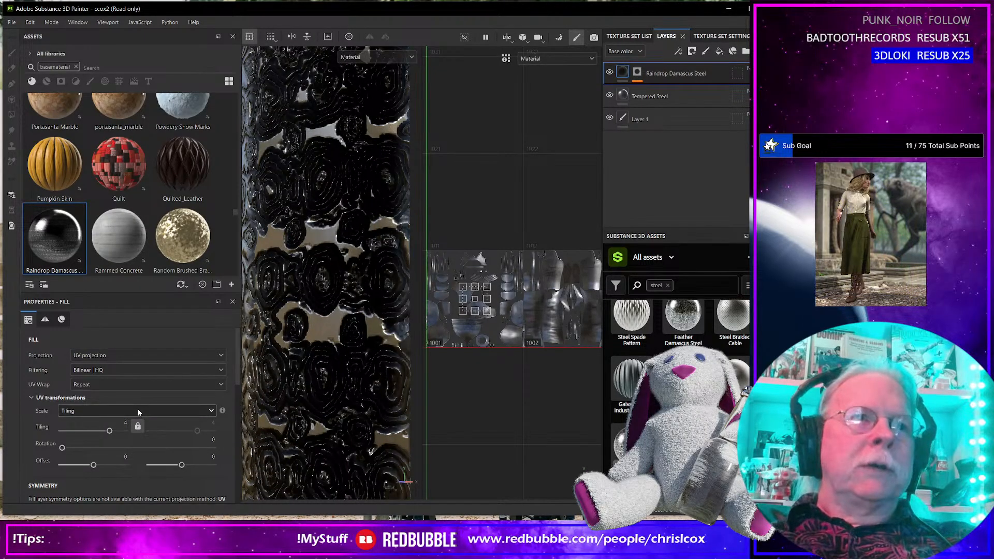
{"action": "scroll", "coordinate": [138, 409], "scroll_direction": "down", "scroll_amount": 4}
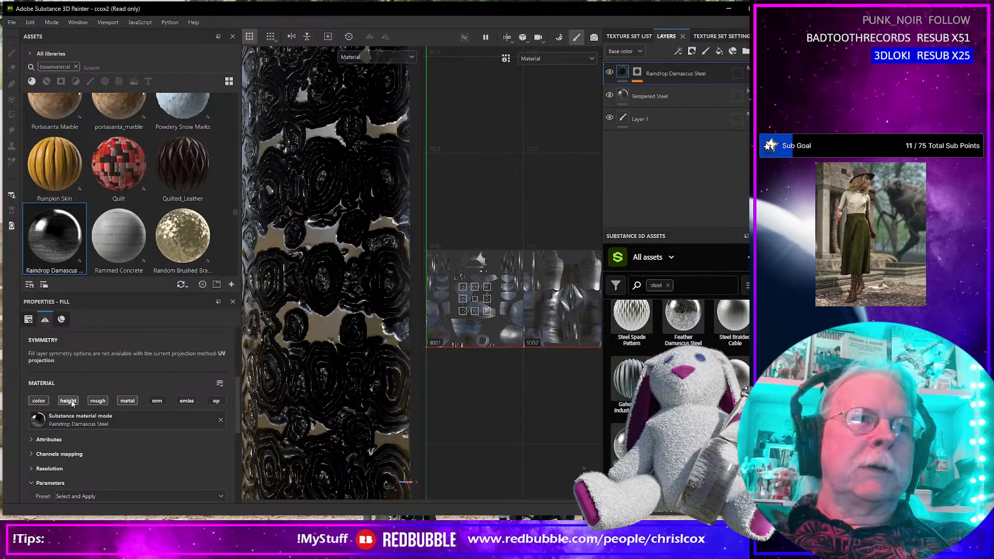
{"action": "left_click", "coordinate": [69, 401]}
{"action": "scroll", "coordinate": [310, 402], "scroll_direction": "down", "scroll_amount": 5}
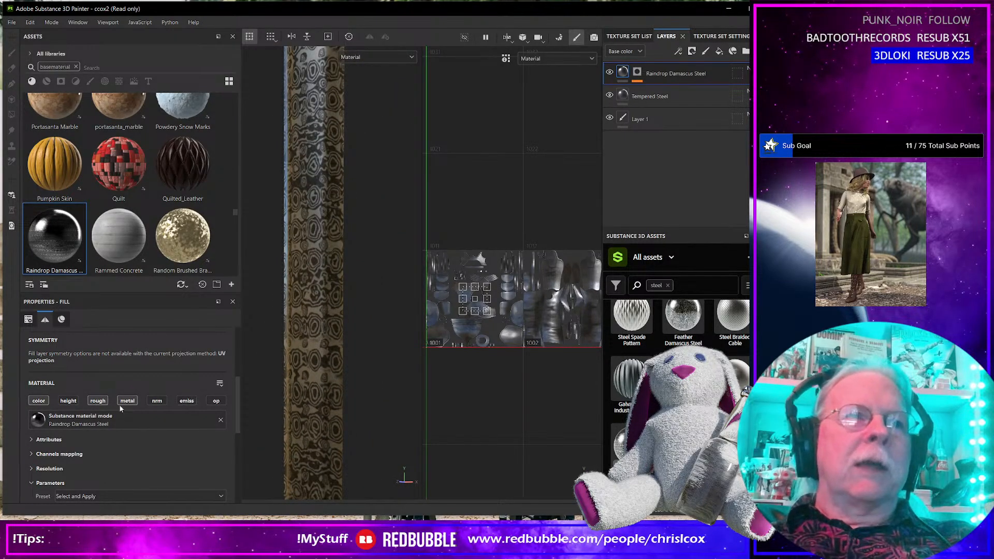
{"action": "scroll", "coordinate": [306, 381], "scroll_direction": "down", "scroll_amount": 4}
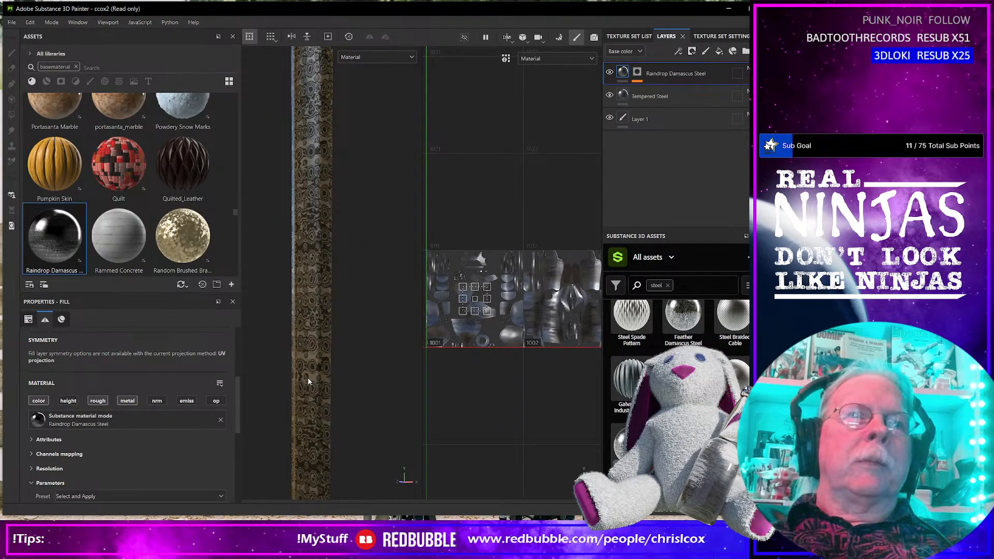
{"action": "scroll", "coordinate": [307, 382], "scroll_direction": "down", "scroll_amount": 4}
{"action": "scroll", "coordinate": [307, 381], "scroll_direction": "up", "scroll_amount": 3}
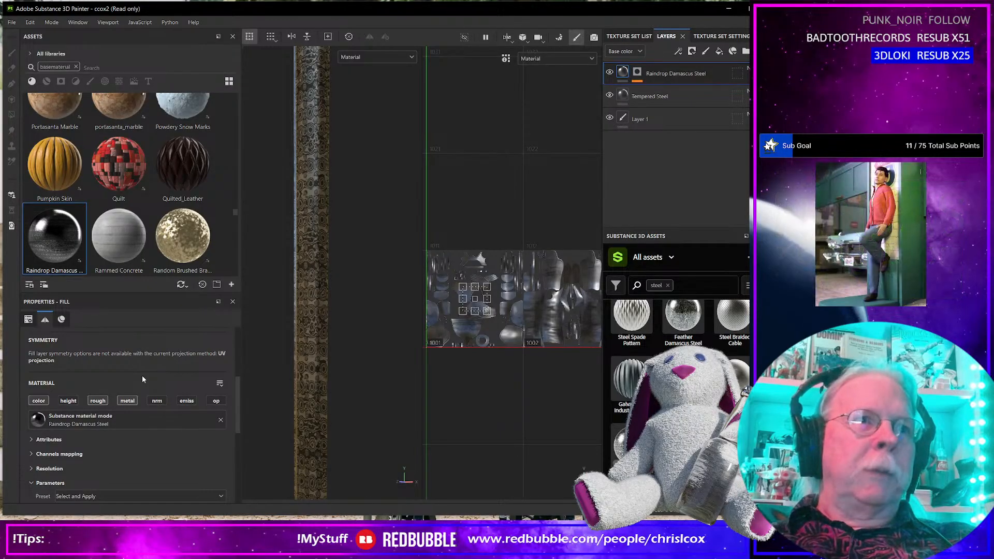
Unlink the Raindrop Damascus Steel tiling values, set the second one to 0.54 and rotate the pattern to about 15 degrees.
{"action": "scroll", "coordinate": [142, 375], "scroll_direction": "up", "scroll_amount": 2}
{"action": "scroll", "coordinate": [141, 375], "scroll_direction": "up", "scroll_amount": 1}
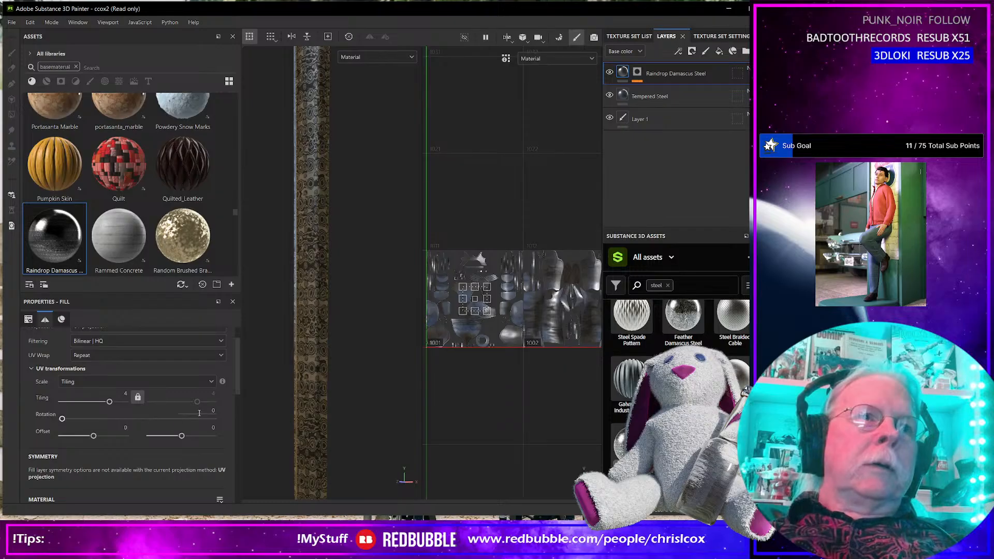
{"action": "left_click", "coordinate": [139, 397]}
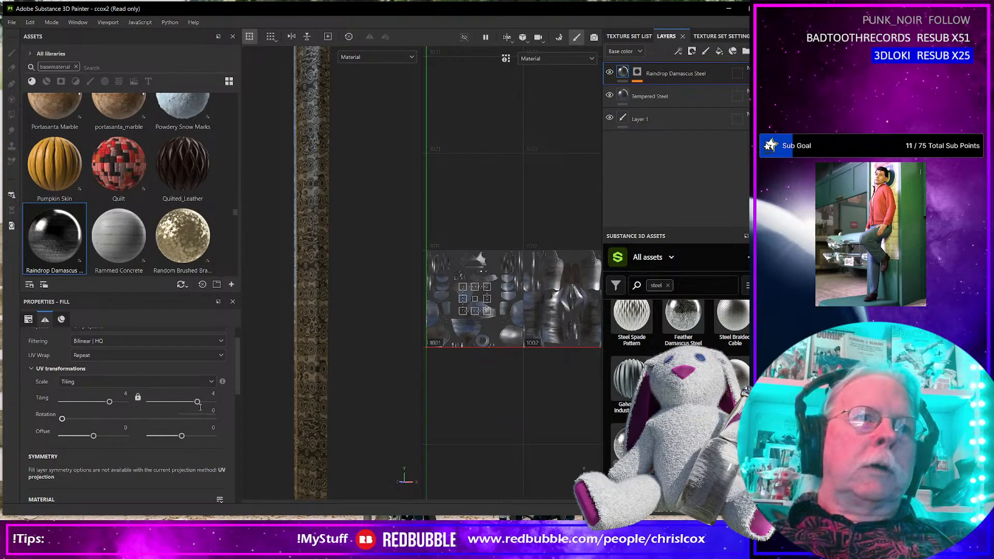
{"action": "left_click_drag", "start_coordinate": [197, 402], "coordinate": [190, 408]}
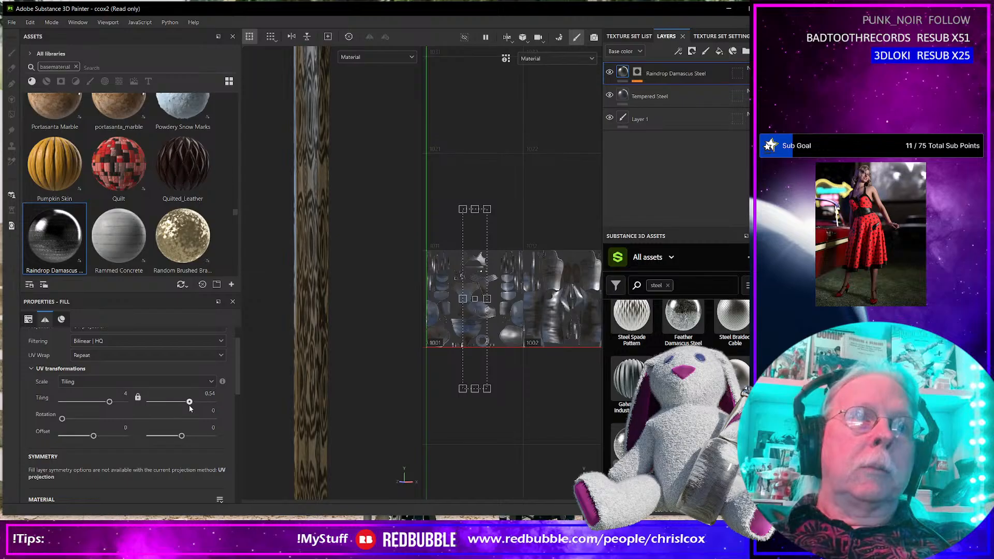
{"action": "left_click_drag", "start_coordinate": [62, 418], "coordinate": [68, 421]}
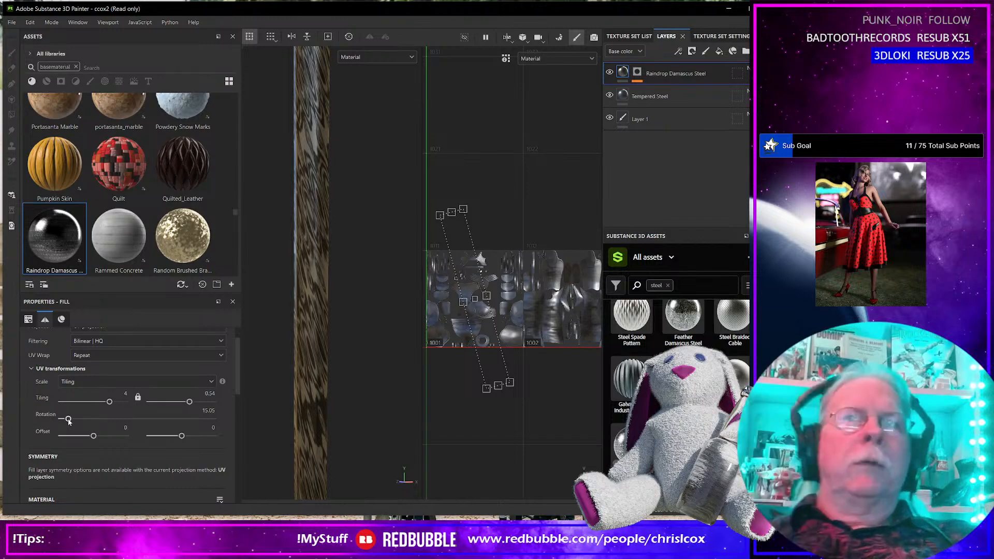
{"action": "scroll", "coordinate": [328, 394], "scroll_direction": "down", "scroll_amount": 5}
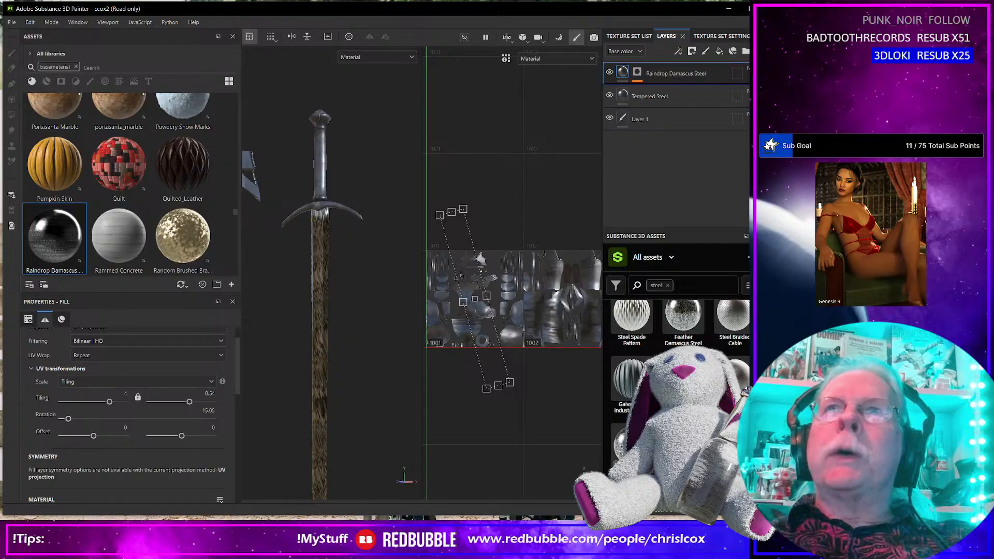
Delete the Raindrop Damascus Steel layer and apply Reptilian Damascus Steel to the sword blade instead.
{"action": "key", "text": "Delete"}
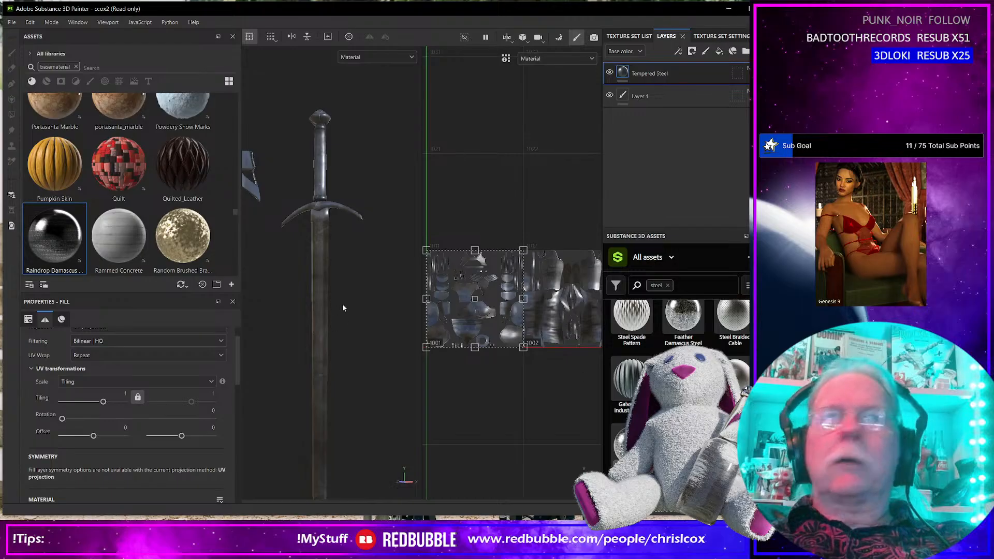
{"action": "mouse_move", "coordinate": [113, 241]}
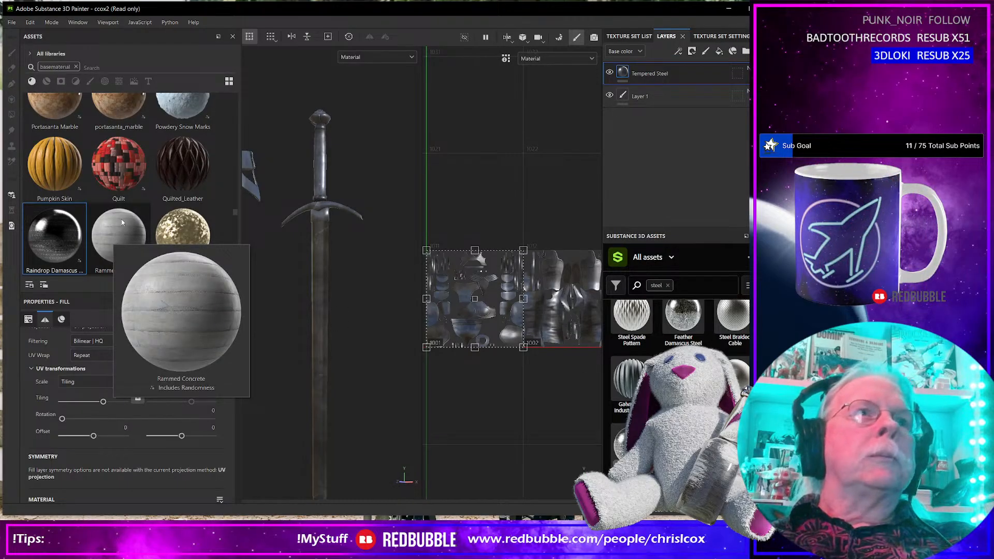
{"action": "scroll", "coordinate": [122, 222], "scroll_direction": "down", "scroll_amount": 2}
{"action": "left_click", "coordinate": [117, 236]}
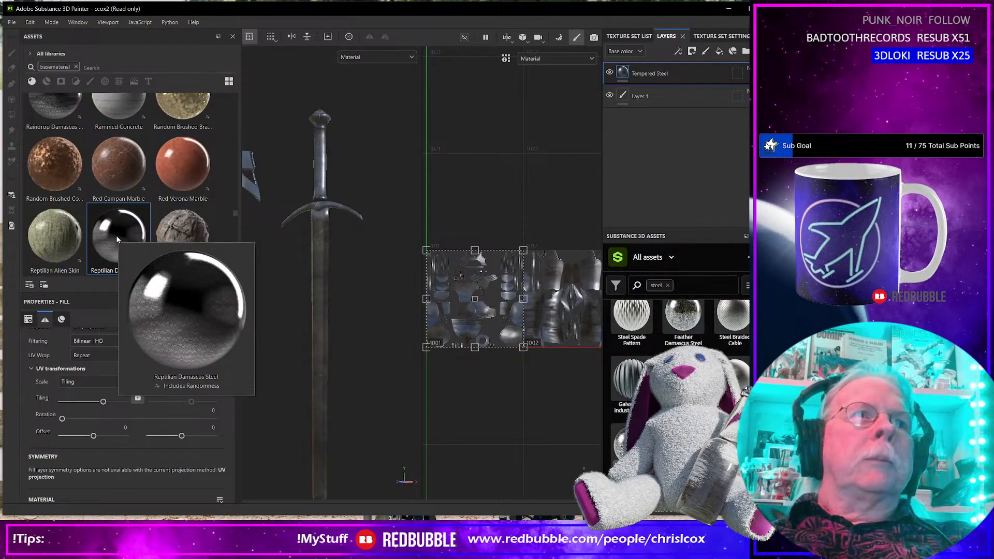
{"action": "left_click_drag", "start_coordinate": [117, 239], "coordinate": [317, 295]}
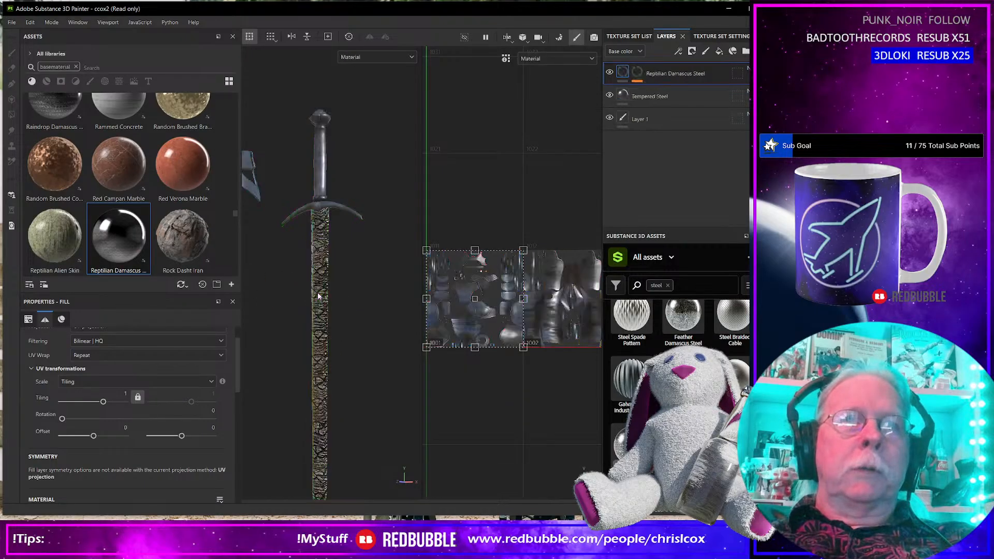
{"action": "scroll", "coordinate": [317, 296], "scroll_direction": "up", "scroll_amount": 5}
{"action": "scroll", "coordinate": [317, 296], "scroll_direction": "down", "scroll_amount": 4}
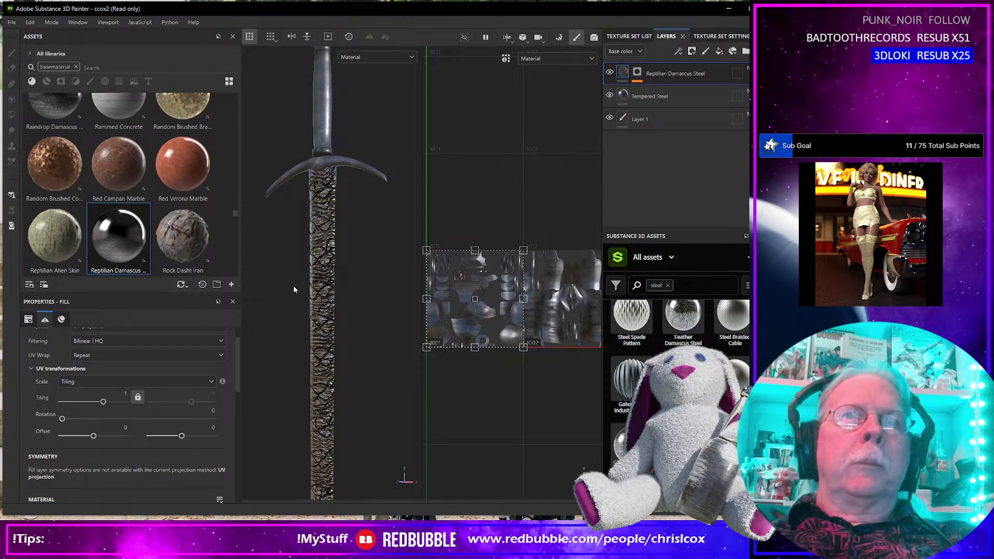
Rotate the Reptilian Damascus Steel pattern to about 59 degrees and turn off the layer's height channel.
{"action": "left_click_drag", "start_coordinate": [73, 418], "coordinate": [86, 422]}
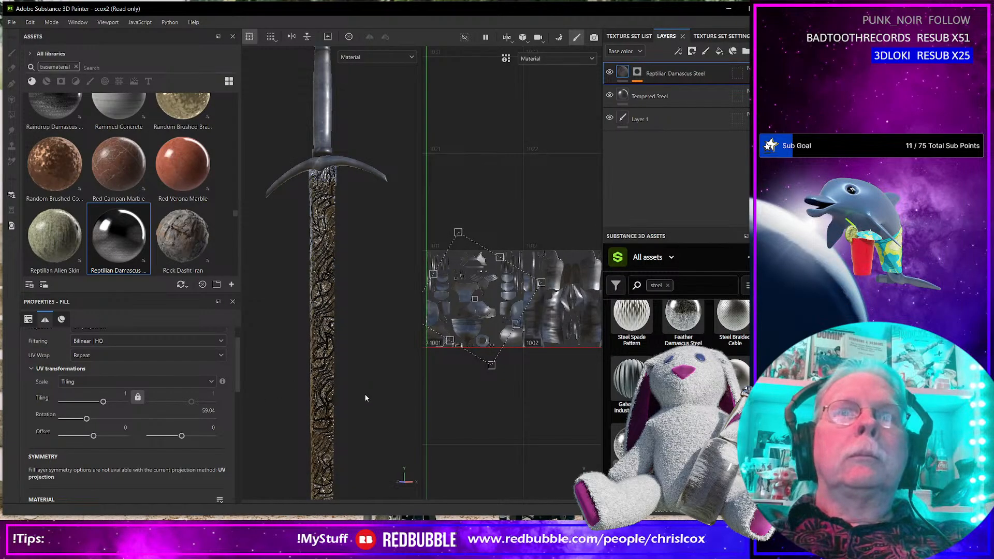
{"action": "middle_click_drag", "start_coordinate": [364, 393], "coordinate": [363, 370], "text": "alt"}
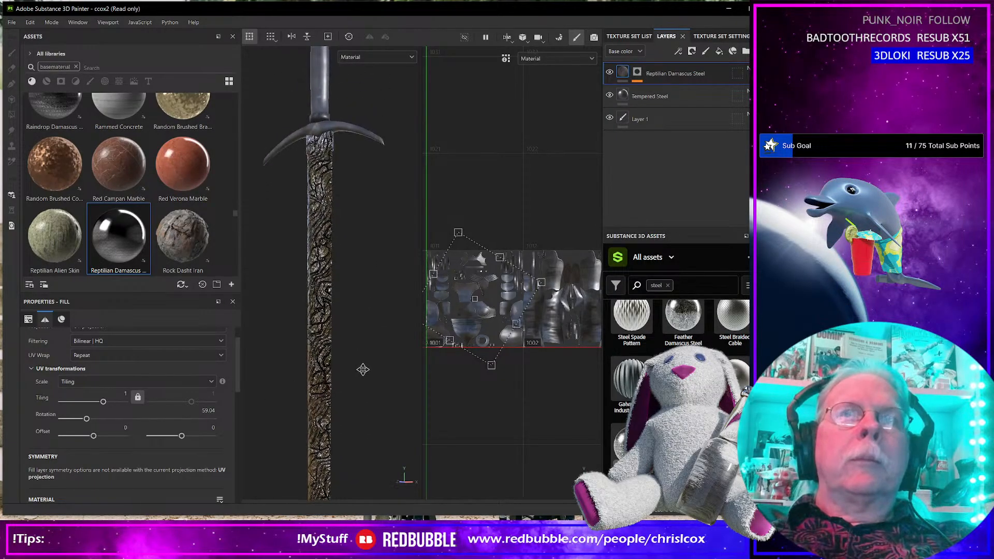
{"action": "scroll", "coordinate": [114, 412], "scroll_direction": "down", "scroll_amount": 5}
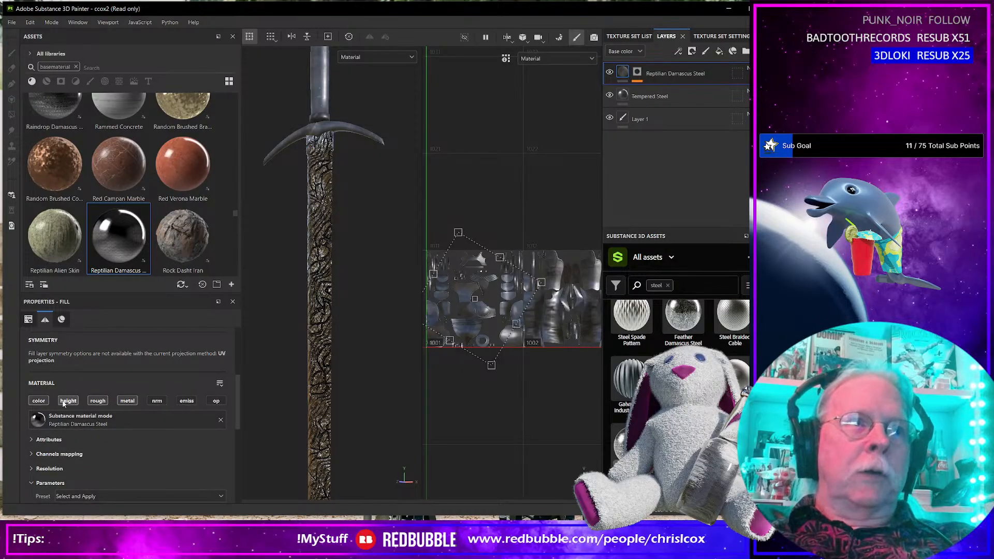
{"action": "left_click", "coordinate": [64, 402]}
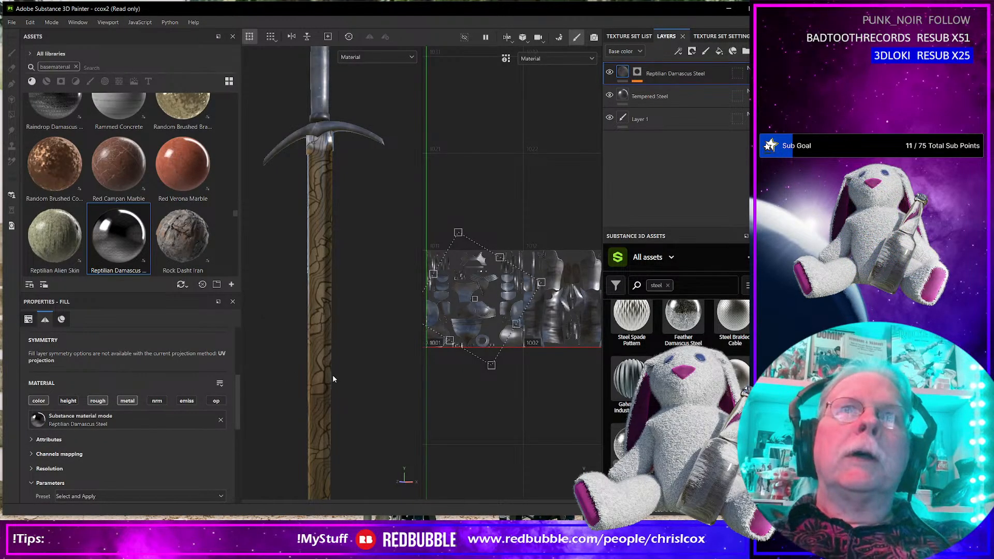
{"action": "scroll", "coordinate": [331, 378], "scroll_direction": "down", "scroll_amount": 2}
{"action": "scroll", "coordinate": [332, 378], "scroll_direction": "up", "scroll_amount": 1}
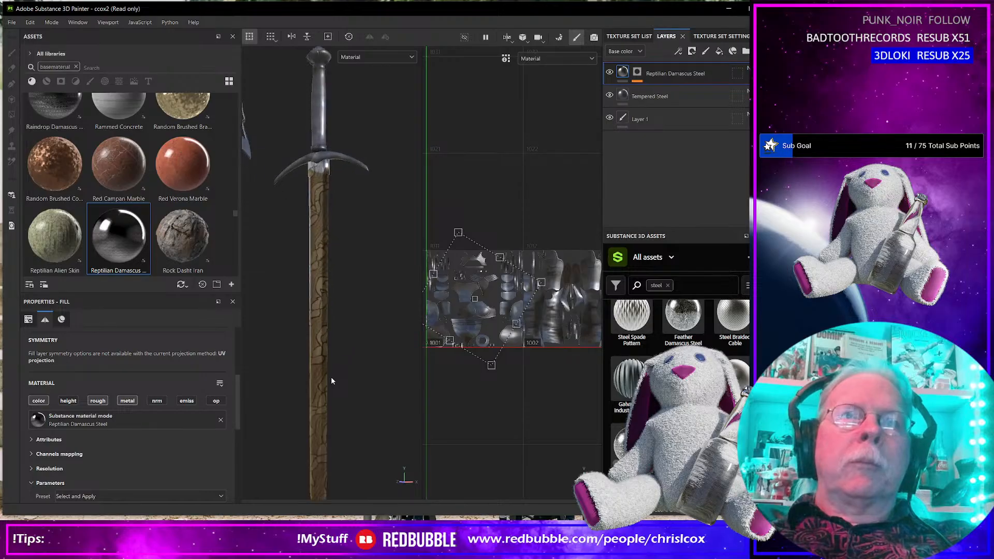
Delete the Reptilian Damascus Steel layer from the sword blade.
{"action": "scroll", "coordinate": [331, 381], "scroll_direction": "up", "scroll_amount": 2}
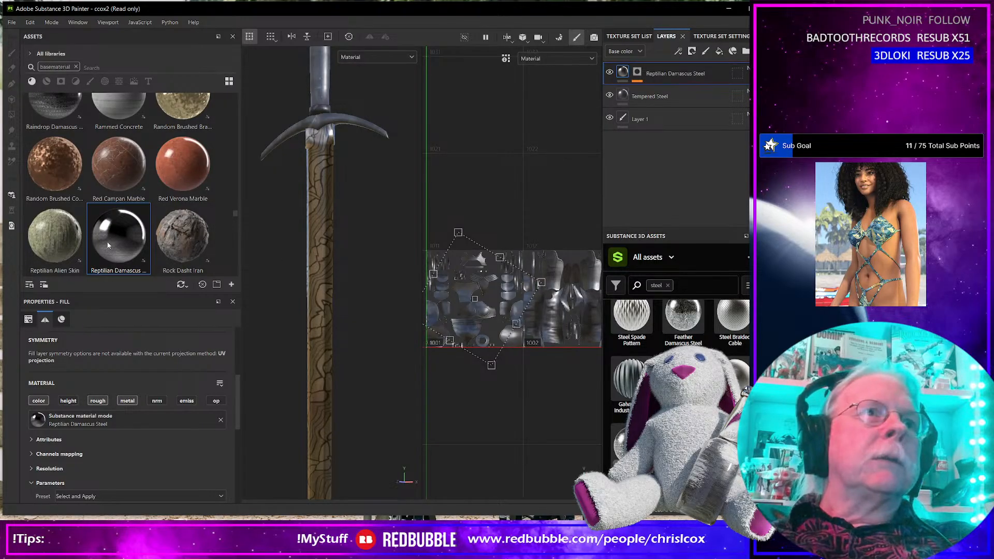
{"action": "mouse_move", "coordinate": [108, 244]}
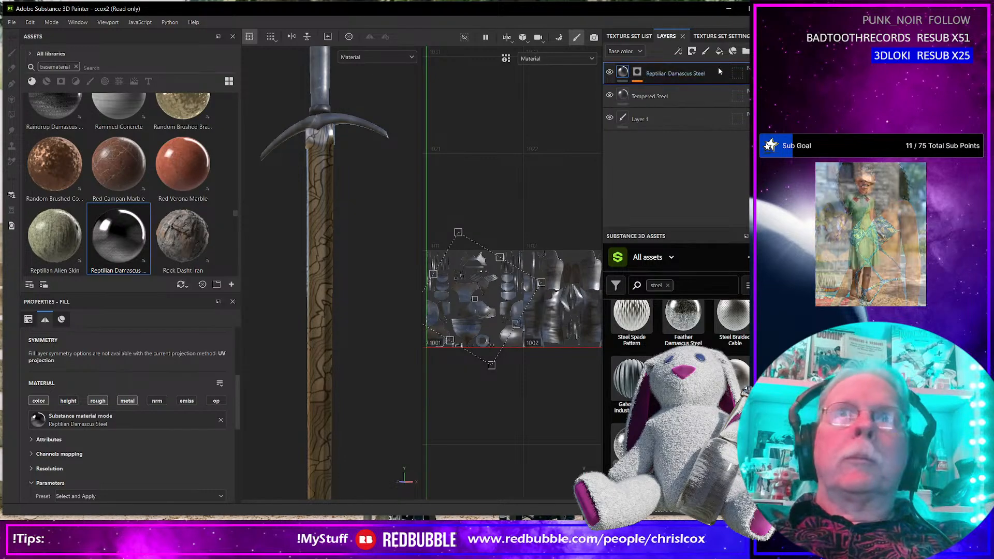
{"action": "key", "text": "Delete"}
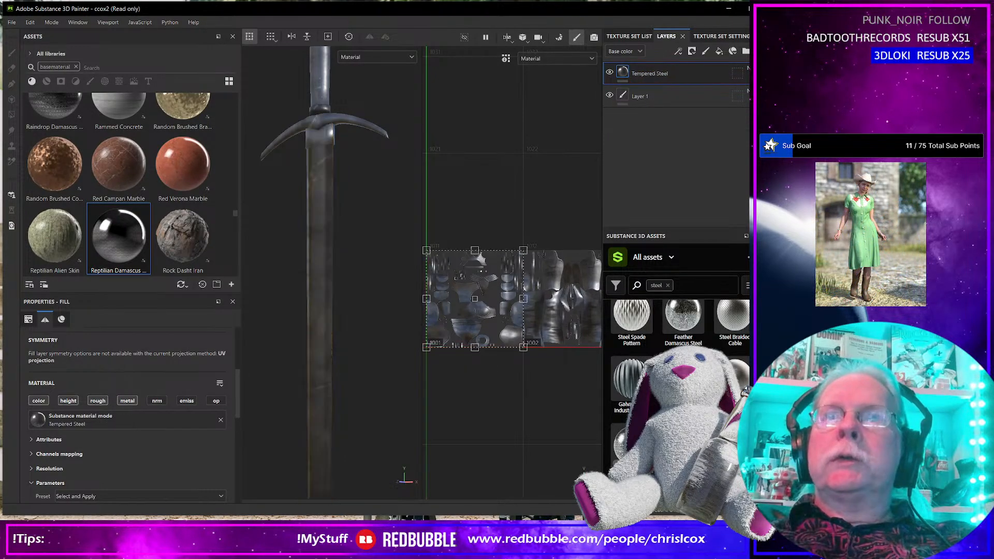
Browse the steel results in the Substance 3D Assets library for a different sword blade material.
{"action": "scroll", "coordinate": [678, 362], "scroll_direction": "down", "scroll_amount": 1}
{"action": "scroll", "coordinate": [678, 363], "scroll_direction": "down", "scroll_amount": 1}
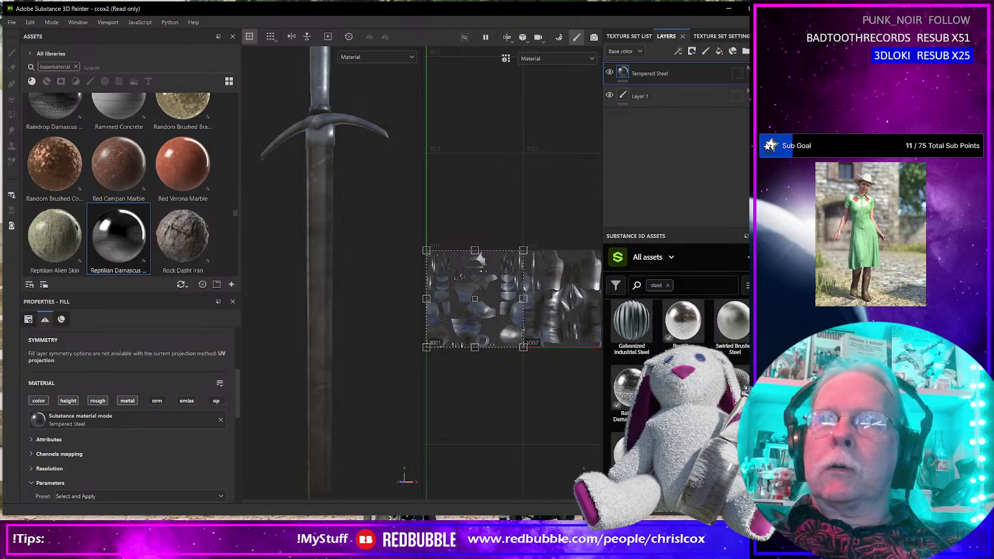
{"action": "scroll", "coordinate": [678, 362], "scroll_direction": "down", "scroll_amount": 1}
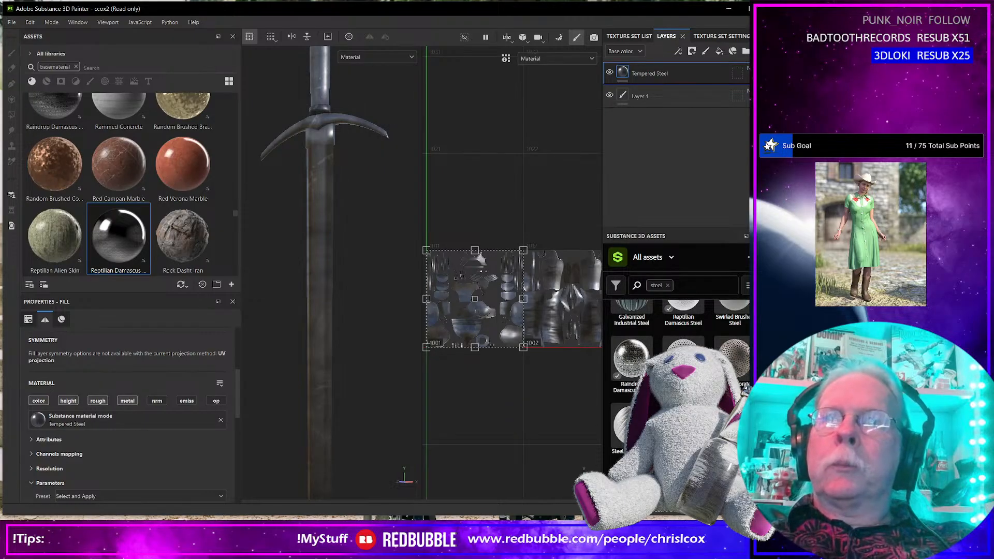
{"action": "scroll", "coordinate": [677, 362], "scroll_direction": "down", "scroll_amount": 1}
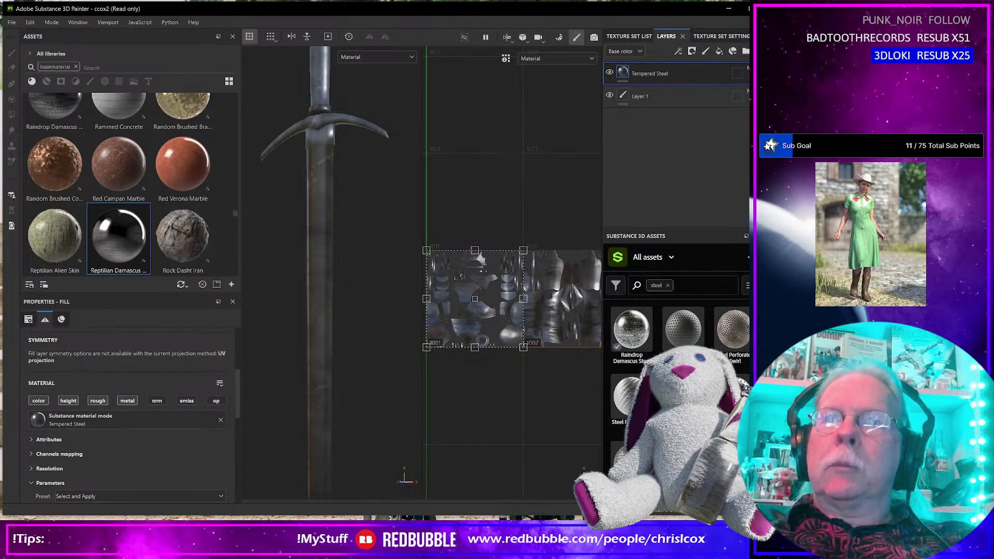
{"action": "scroll", "coordinate": [677, 362], "scroll_direction": "down", "scroll_amount": 3}
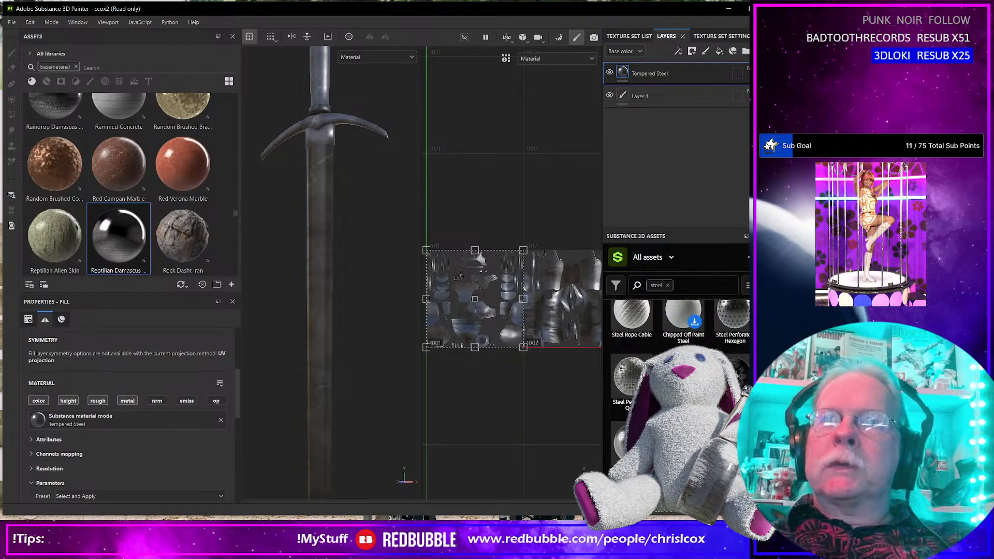
{"action": "scroll", "coordinate": [678, 362], "scroll_direction": "down", "scroll_amount": 5}
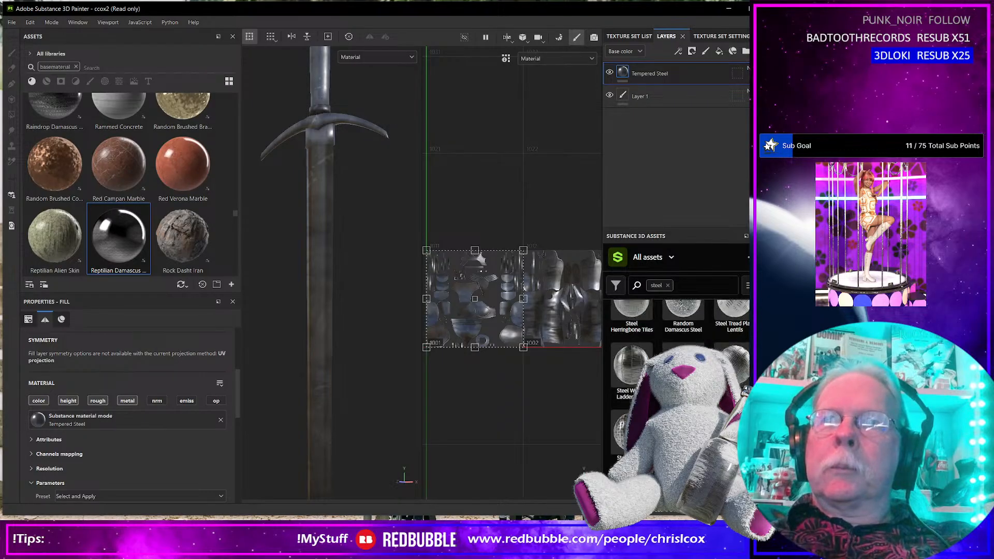
{"action": "scroll", "coordinate": [677, 362], "scroll_direction": "down", "scroll_amount": 5}
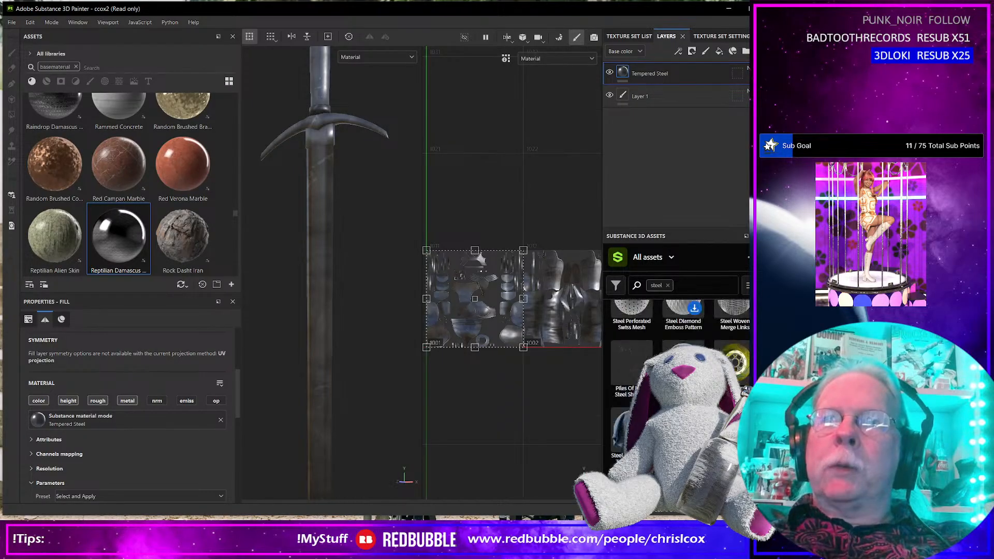
{"action": "scroll", "coordinate": [678, 362], "scroll_direction": "down", "scroll_amount": 2}
{"action": "scroll", "coordinate": [678, 362], "scroll_direction": "down", "scroll_amount": 1}
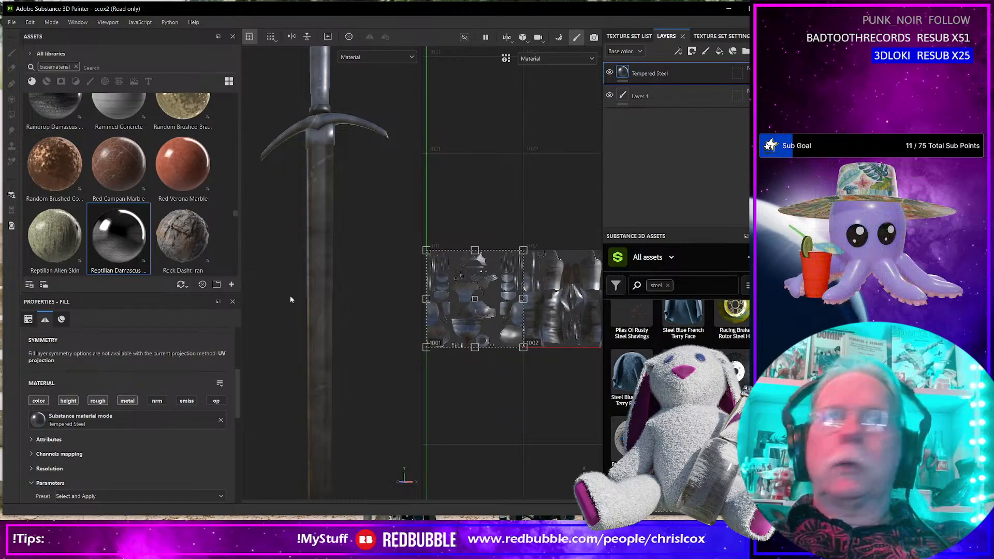
Apply the Steel material to the sword blade only and inspect it up close.
{"action": "scroll", "coordinate": [126, 264], "scroll_direction": "down", "scroll_amount": 5}
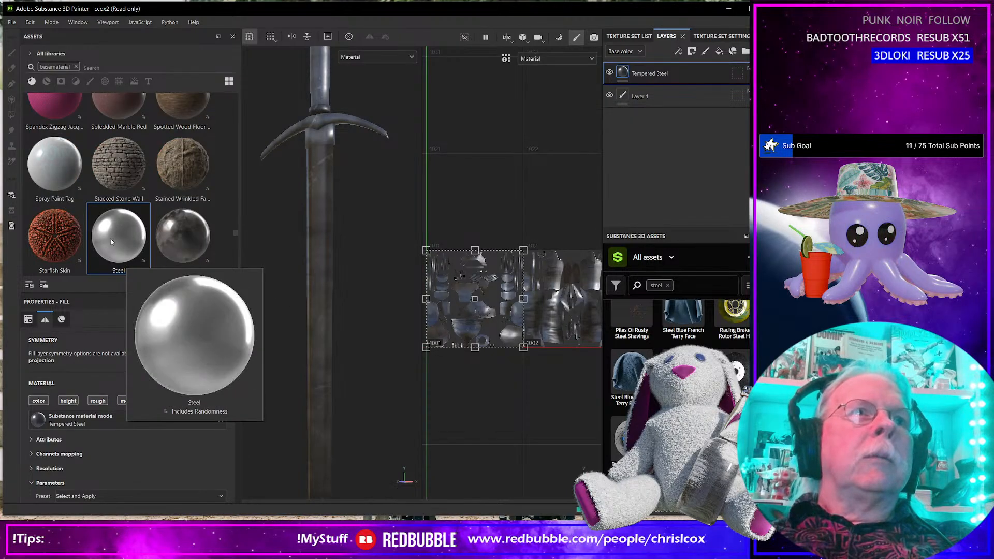
{"action": "left_click_drag", "start_coordinate": [119, 243], "coordinate": [322, 227]}
{"action": "scroll", "coordinate": [321, 227], "scroll_direction": "down", "scroll_amount": 4}
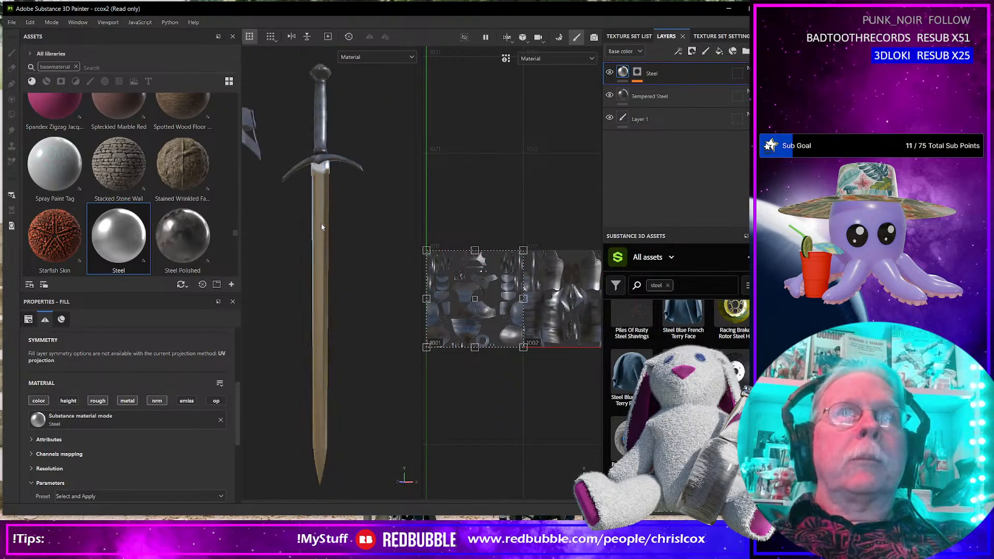
{"action": "scroll", "coordinate": [321, 227], "scroll_direction": "up", "scroll_amount": 5}
{"action": "left_click_drag", "start_coordinate": [320, 226], "coordinate": [316, 280], "text": "alt"}
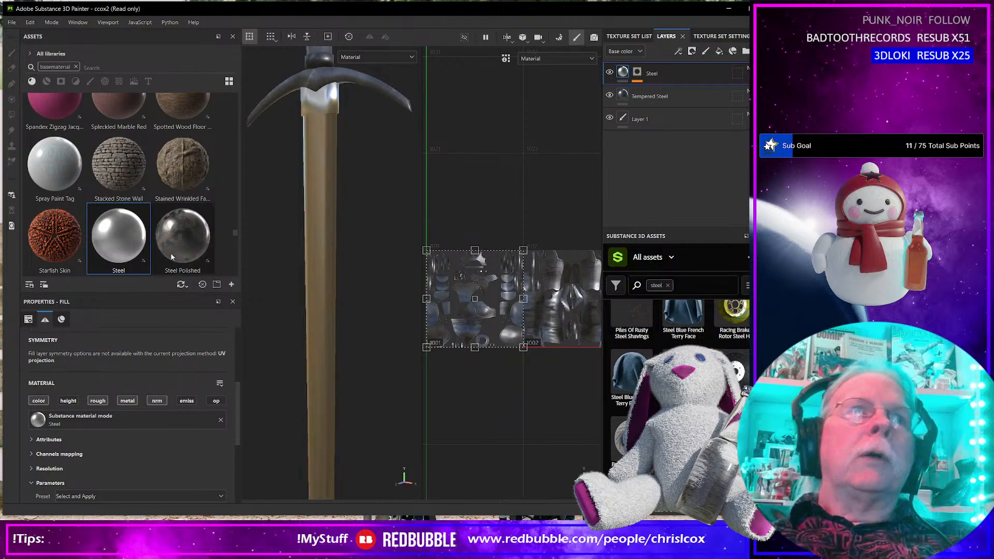
Search the local material library for "steel" and apply Steel Polished to the sword blade only.
{"action": "scroll", "coordinate": [172, 252], "scroll_direction": "down", "scroll_amount": 5}
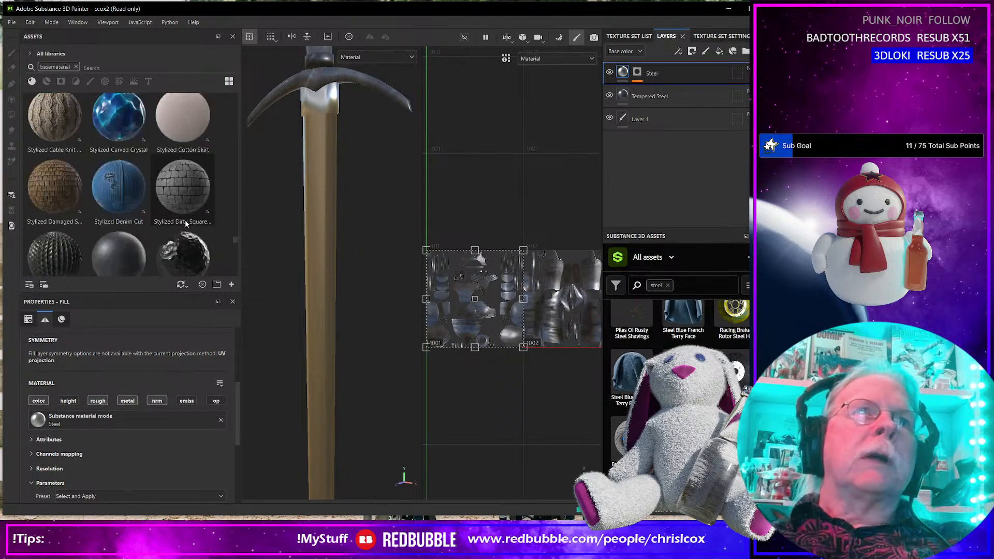
{"action": "left_click", "coordinate": [101, 63]}
{"action": "type", "text": "steel"}
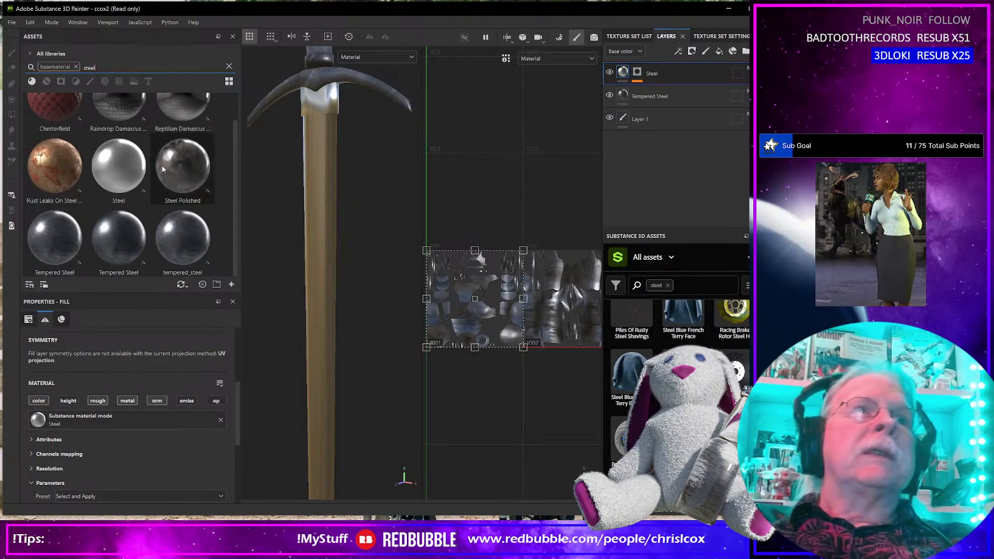
{"action": "left_click_drag", "start_coordinate": [177, 167], "coordinate": [305, 194]}
{"action": "left_click_drag", "start_coordinate": [315, 192], "coordinate": [315, 192], "text": "ctrl"}
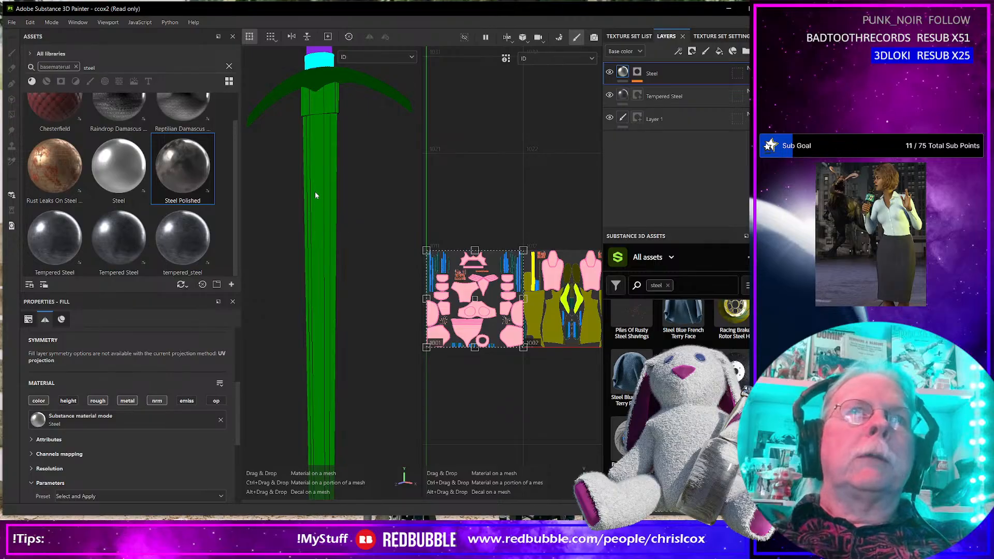
{"action": "scroll", "coordinate": [313, 207], "scroll_direction": "up", "scroll_amount": 3}
{"action": "scroll", "coordinate": [313, 208], "scroll_direction": "down", "scroll_amount": 3}
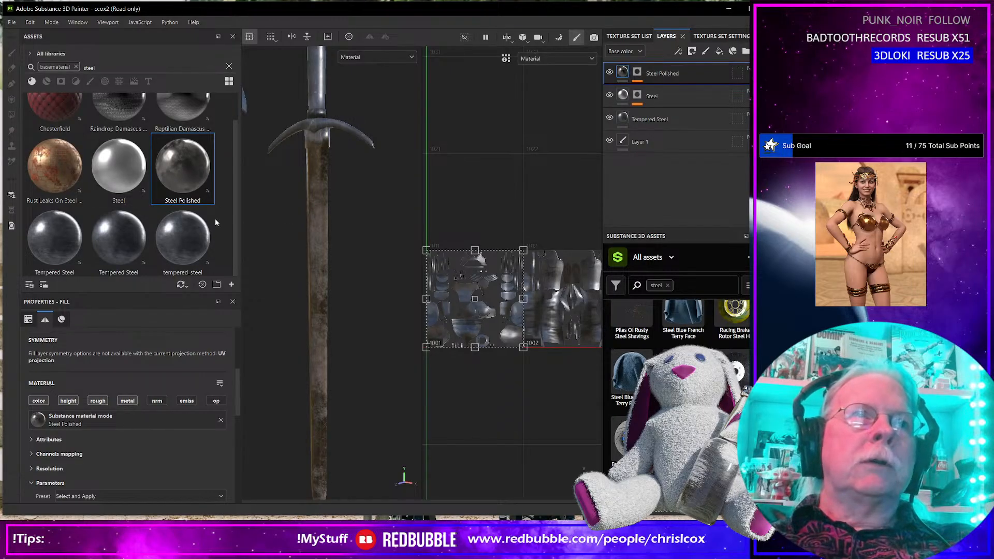
Apply the Steel Worn material to the sword blade above Steel Polished and check its surface from several distances.
{"action": "scroll", "coordinate": [215, 219], "scroll_direction": "up", "scroll_amount": 1}
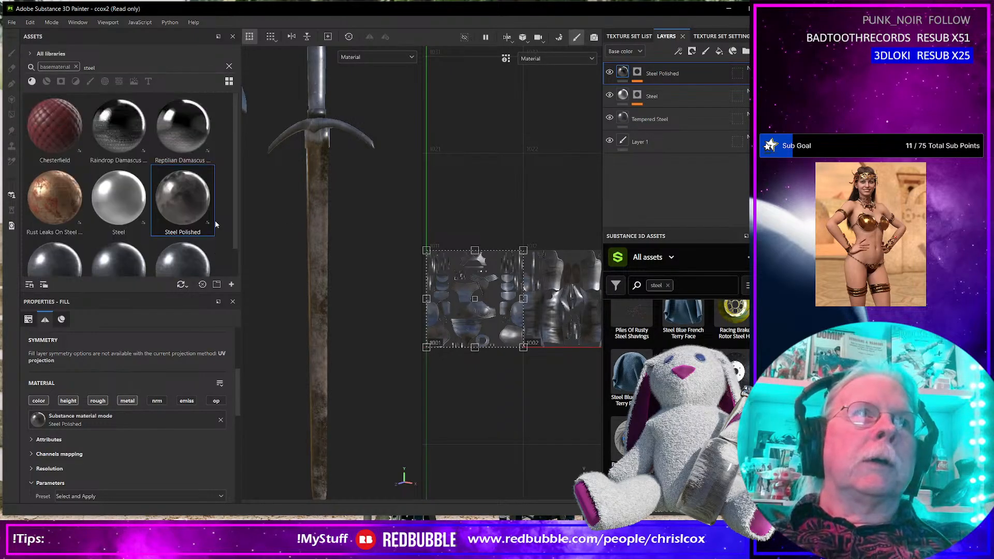
{"action": "scroll", "coordinate": [130, 184], "scroll_direction": "down", "scroll_amount": 1}
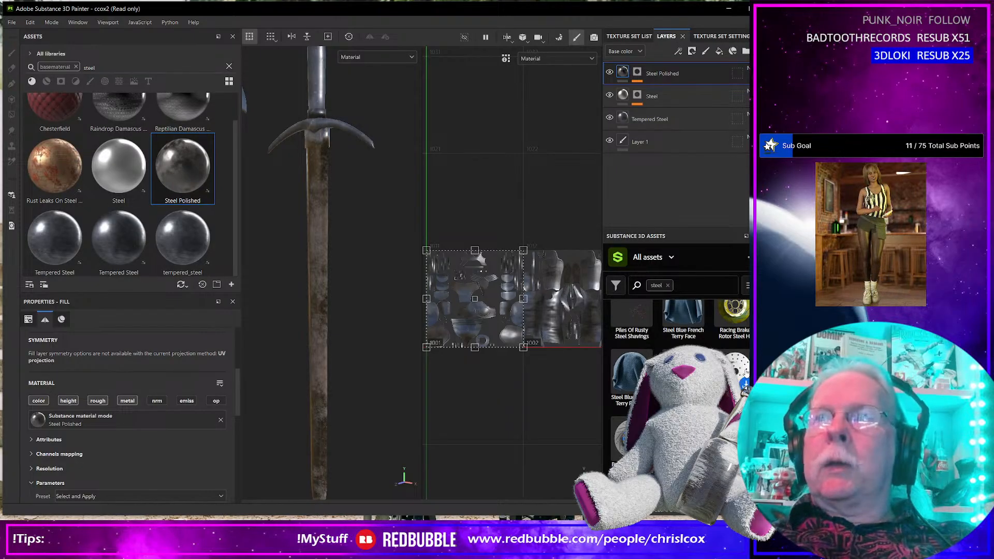
{"action": "scroll", "coordinate": [745, 371], "scroll_direction": "down", "scroll_amount": 2}
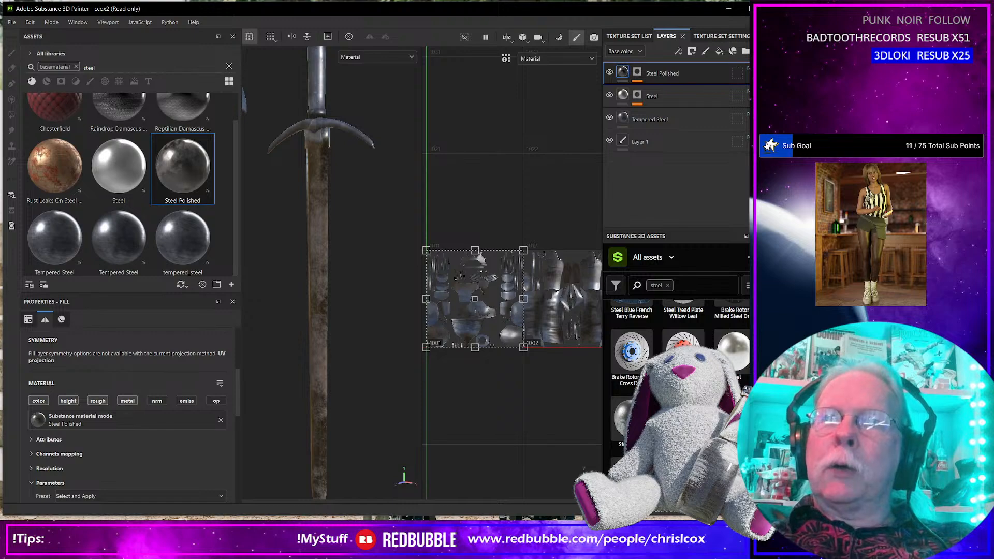
{"action": "scroll", "coordinate": [677, 372], "scroll_direction": "down", "scroll_amount": 1}
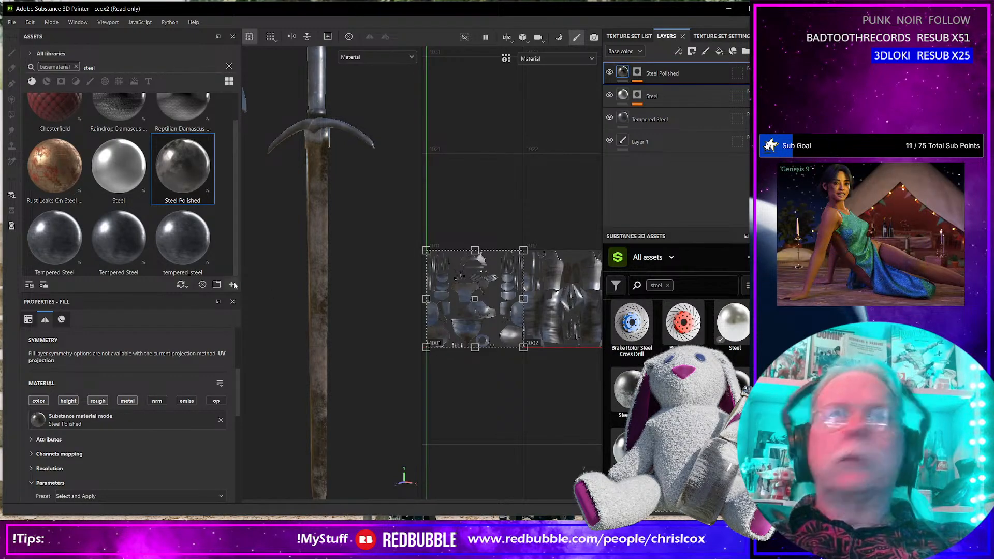
{"action": "left_click_drag", "start_coordinate": [53, 239], "coordinate": [317, 235]}
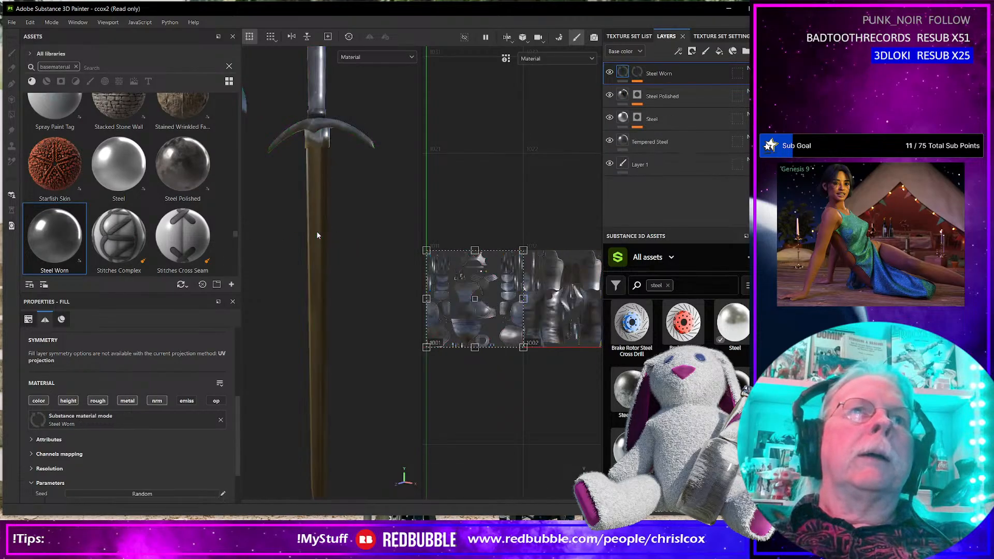
{"action": "scroll", "coordinate": [317, 235], "scroll_direction": "up", "scroll_amount": 10}
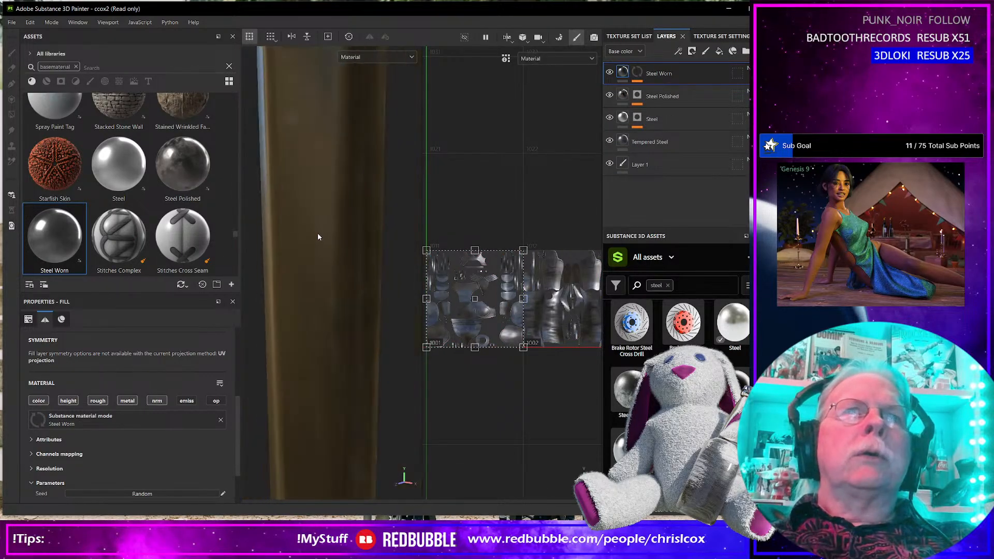
{"action": "scroll", "coordinate": [317, 233], "scroll_direction": "down", "scroll_amount": 6}
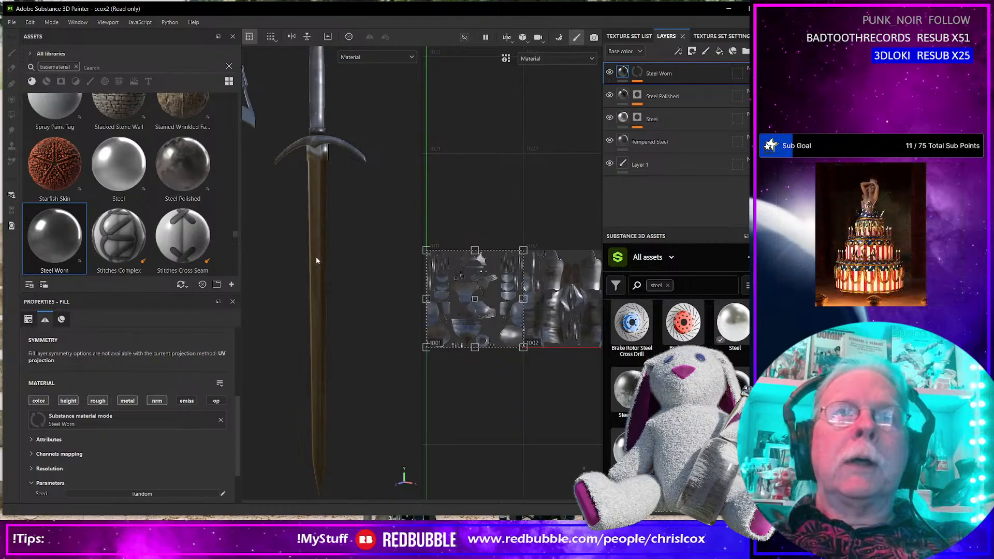
{"action": "left_click_drag", "start_coordinate": [317, 258], "coordinate": [345, 255], "text": "alt"}
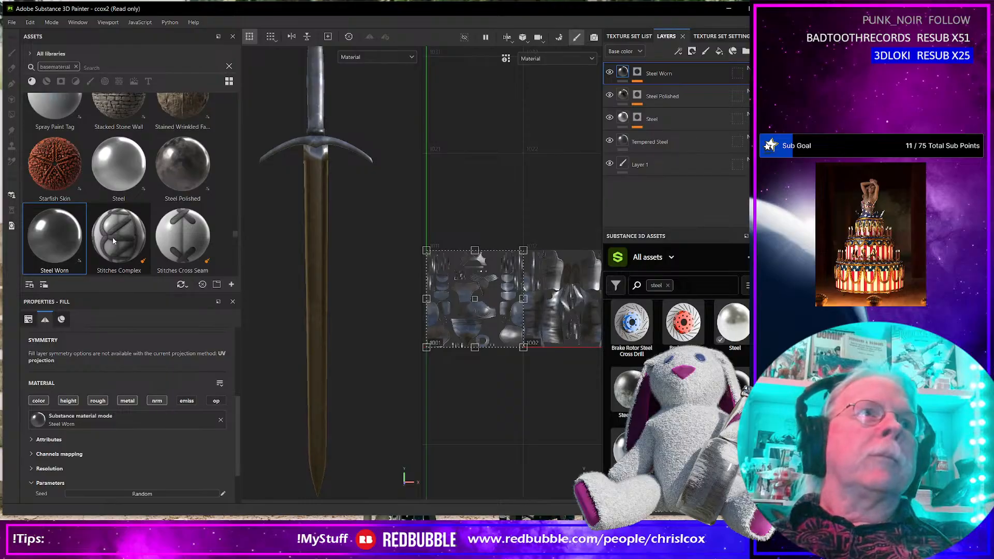
Apply the Steel Glossy material to the sword blade above Steel Worn and check its finish near and far.
{"action": "scroll", "coordinate": [113, 238], "scroll_direction": "up", "scroll_amount": 1}
{"action": "mouse_move", "coordinate": [158, 246]}
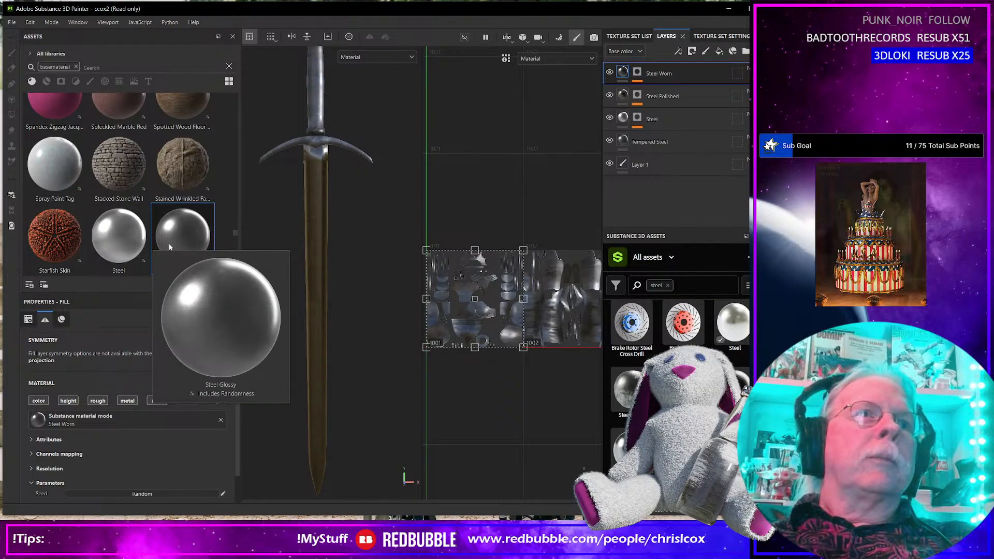
{"action": "left_click_drag", "start_coordinate": [169, 244], "coordinate": [307, 244]}
{"action": "scroll", "coordinate": [315, 251], "scroll_direction": "up", "scroll_amount": 5}
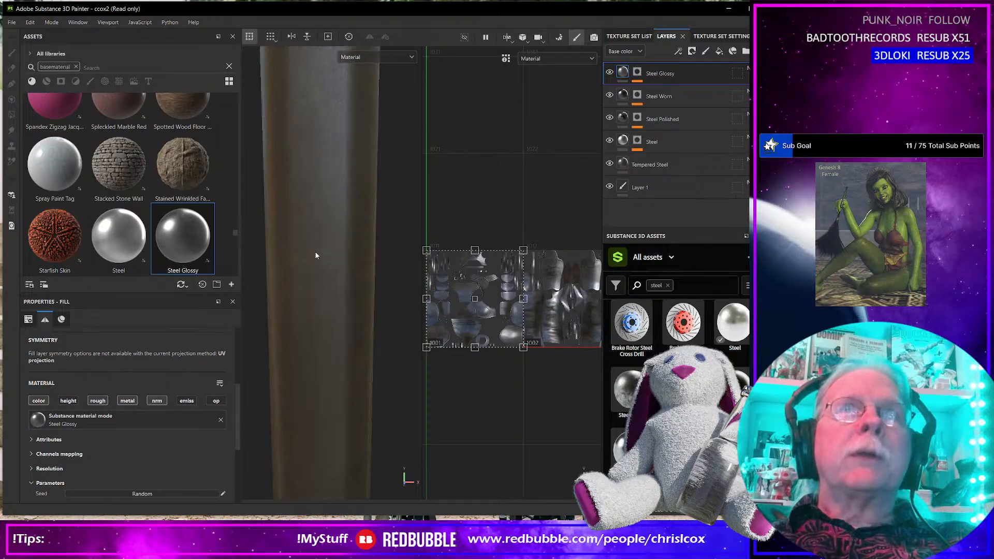
{"action": "scroll", "coordinate": [315, 252], "scroll_direction": "up", "scroll_amount": 4}
{"action": "scroll", "coordinate": [315, 252], "scroll_direction": "down", "scroll_amount": 7}
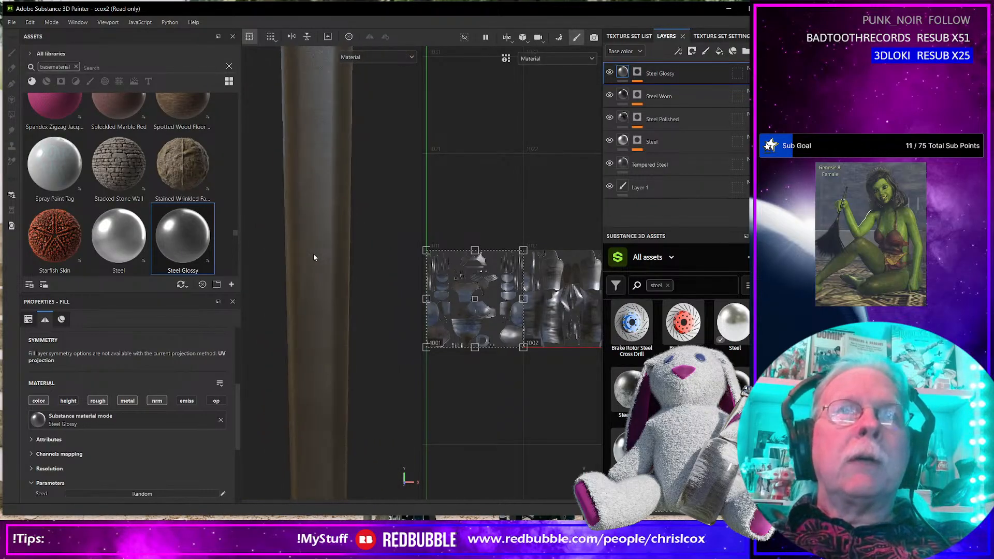
{"action": "scroll", "coordinate": [314, 257], "scroll_direction": "down", "scroll_amount": 6}
{"action": "scroll", "coordinate": [314, 257], "scroll_direction": "up", "scroll_amount": 2}
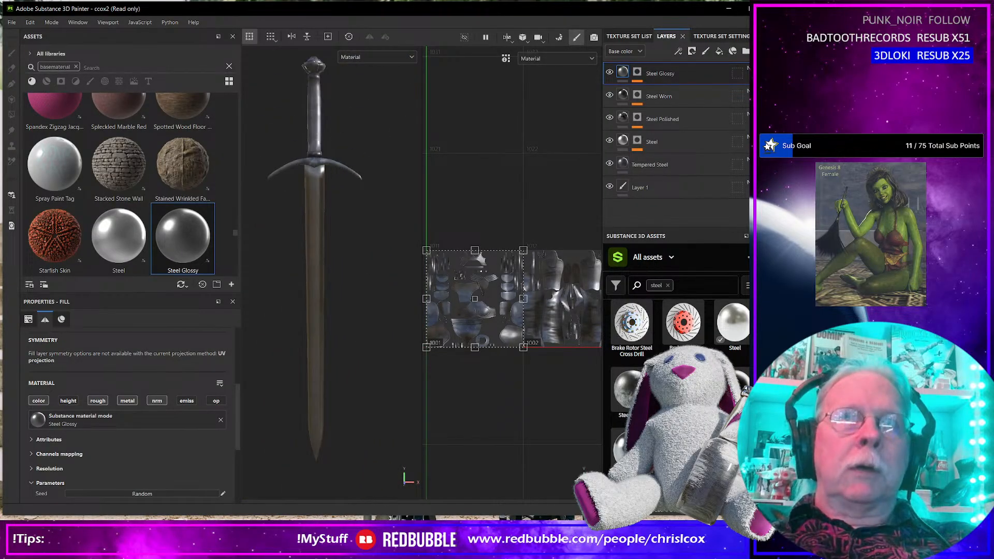
Browse the steel assets in the online 3D assets library for another finish for the sword.
{"action": "scroll", "coordinate": [632, 331], "scroll_direction": "down", "scroll_amount": 3}
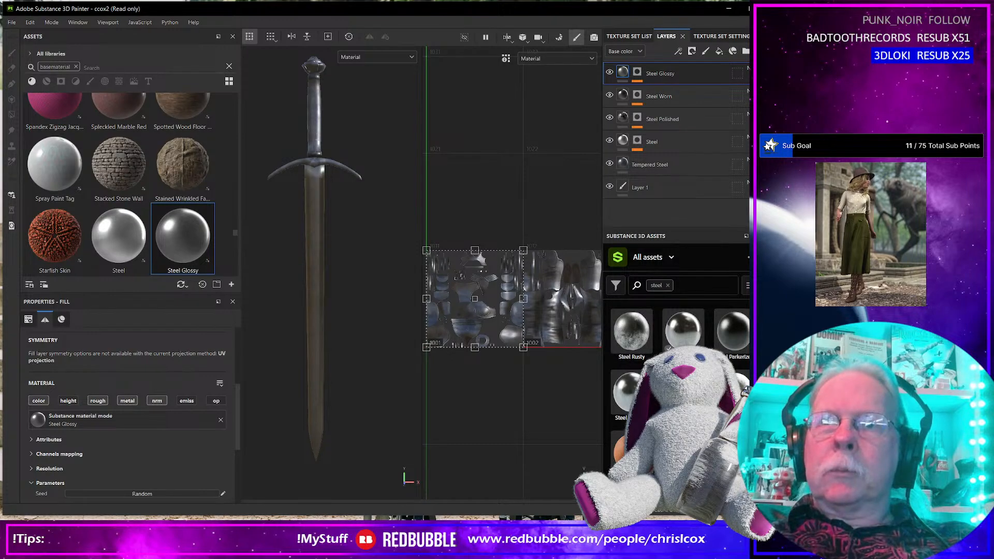
{"action": "scroll", "coordinate": [632, 332], "scroll_direction": "down", "scroll_amount": 3}
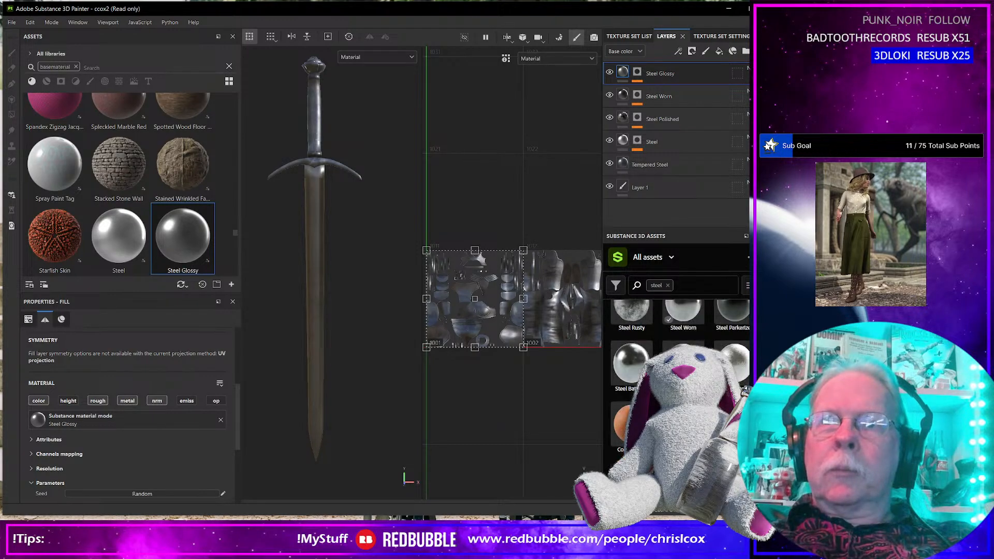
{"action": "scroll", "coordinate": [632, 373], "scroll_direction": "down", "scroll_amount": 5}
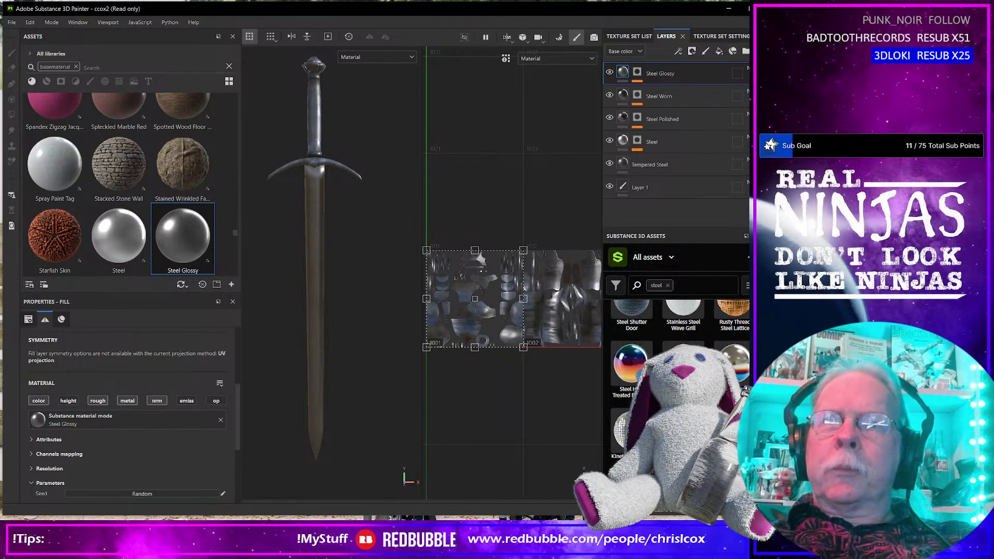
{"action": "scroll", "coordinate": [632, 374], "scroll_direction": "down", "scroll_amount": 5}
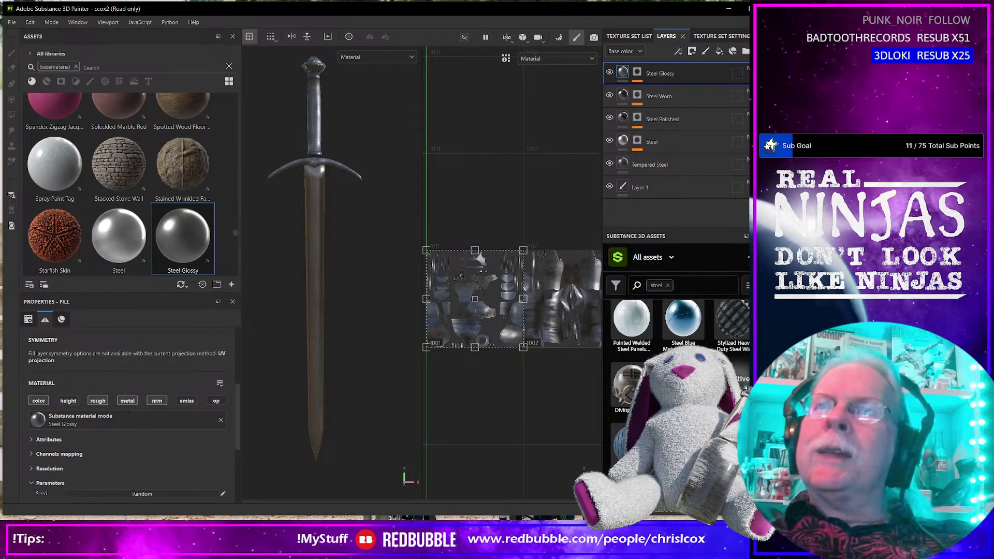
Search the local material library for "chro", apply Chrome Plated Clean to the sword blade above Steel Glossy, and inspect the finish.
{"action": "scroll", "coordinate": [45, 269], "scroll_direction": "up", "scroll_amount": 3}
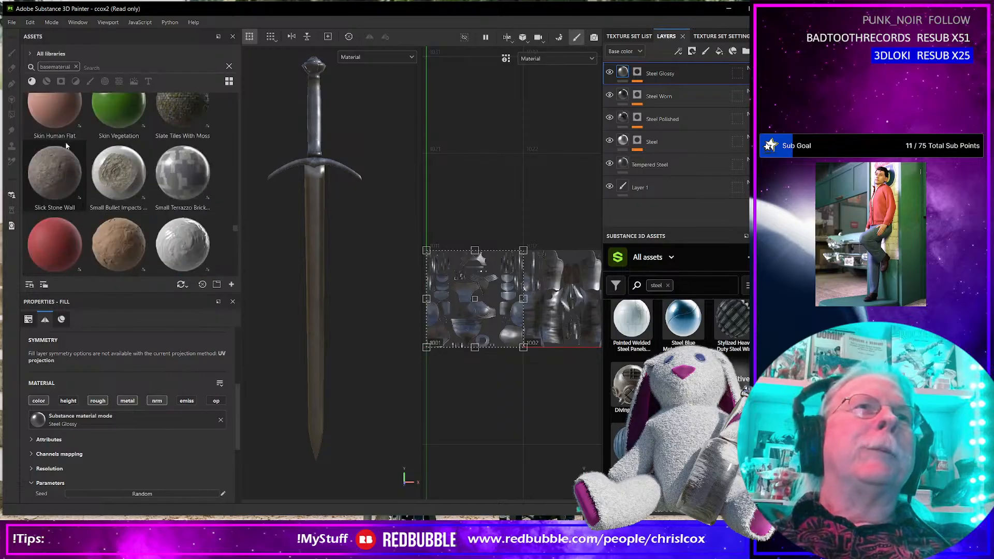
{"action": "left_click", "coordinate": [95, 66]}
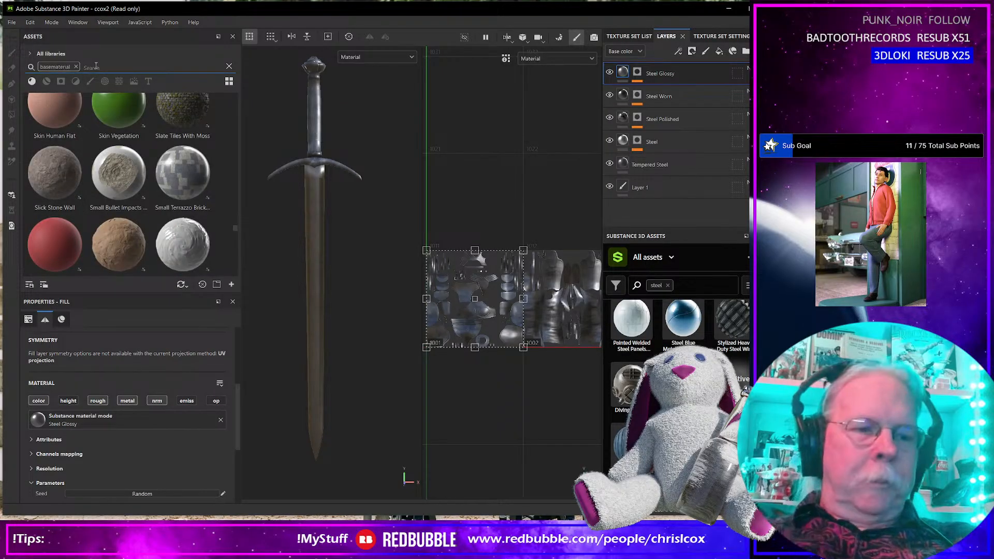
{"action": "type", "text": "chro"}
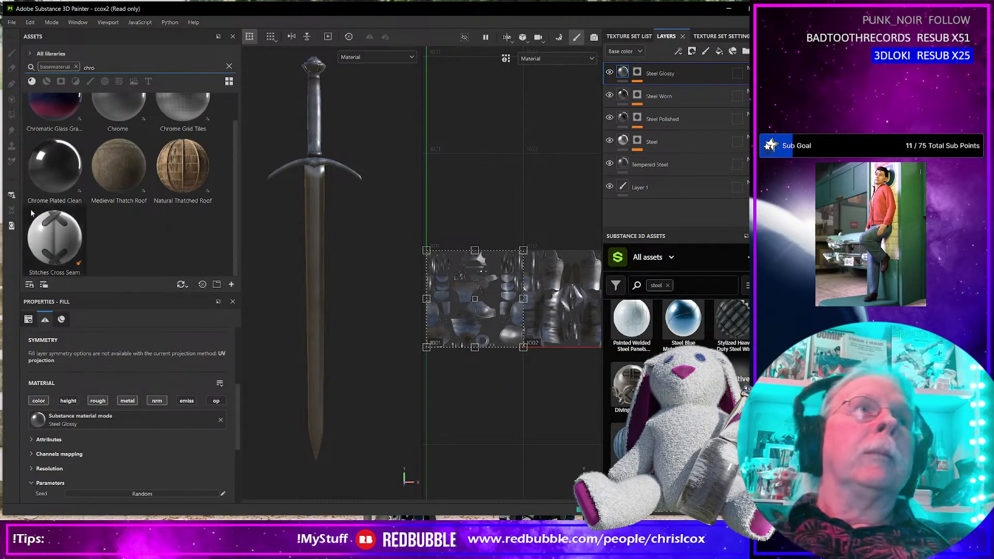
{"action": "left_click_drag", "start_coordinate": [55, 166], "coordinate": [316, 192]}
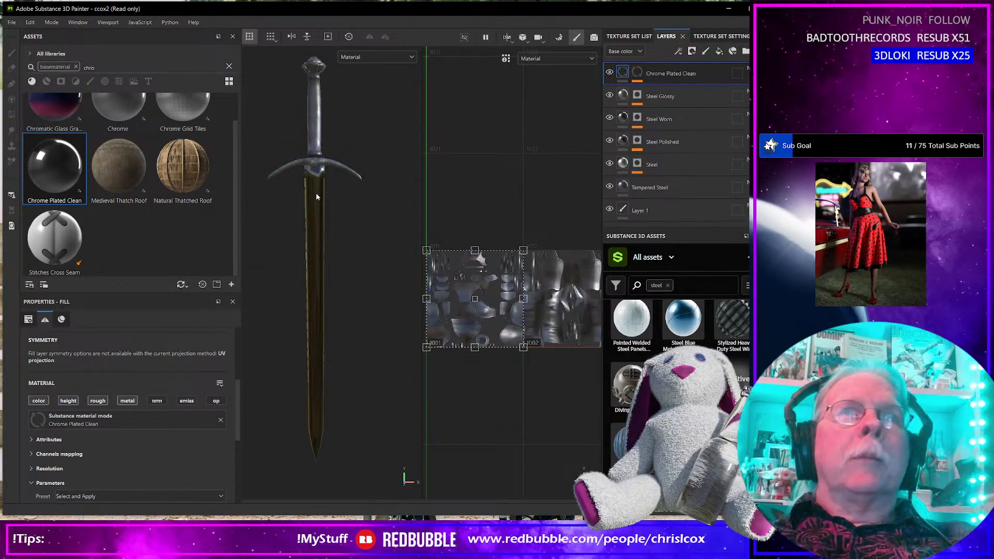
{"action": "scroll", "coordinate": [335, 242], "scroll_direction": "up", "scroll_amount": 3}
{"action": "scroll", "coordinate": [335, 241], "scroll_direction": "up", "scroll_amount": 5}
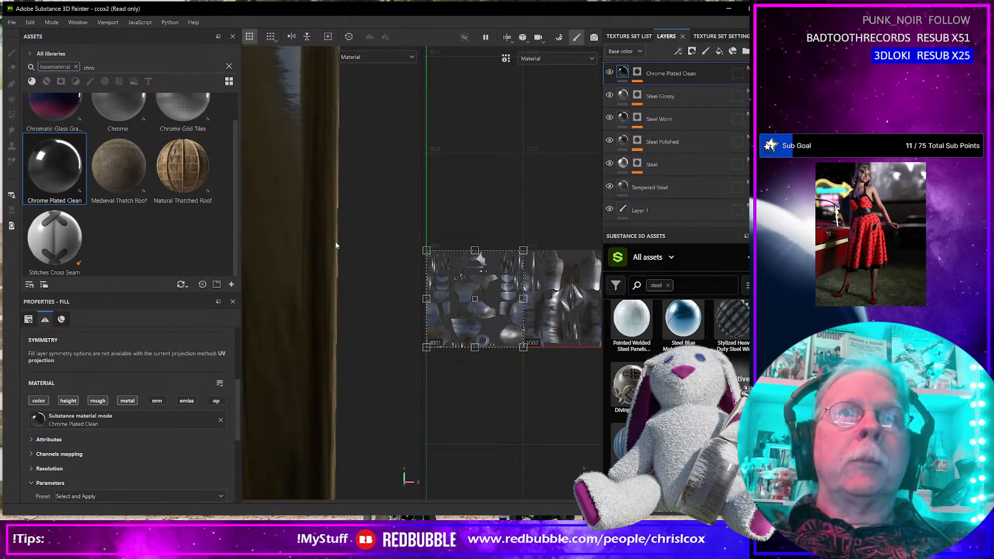
{"action": "scroll", "coordinate": [337, 243], "scroll_direction": "down", "scroll_amount": 6}
{"action": "scroll", "coordinate": [339, 260], "scroll_direction": "down", "scroll_amount": 3}
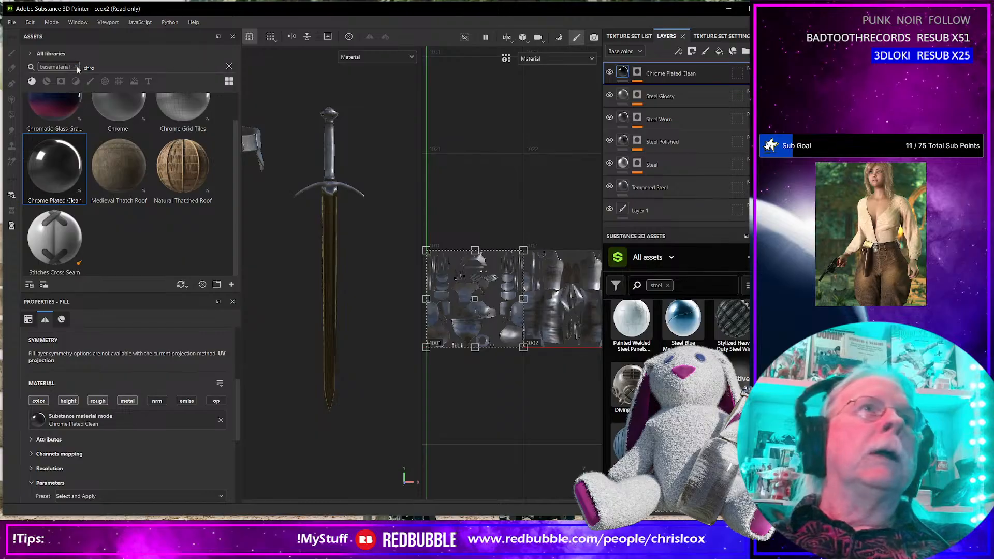
{"action": "scroll", "coordinate": [328, 182], "scroll_direction": "up", "scroll_amount": 4}
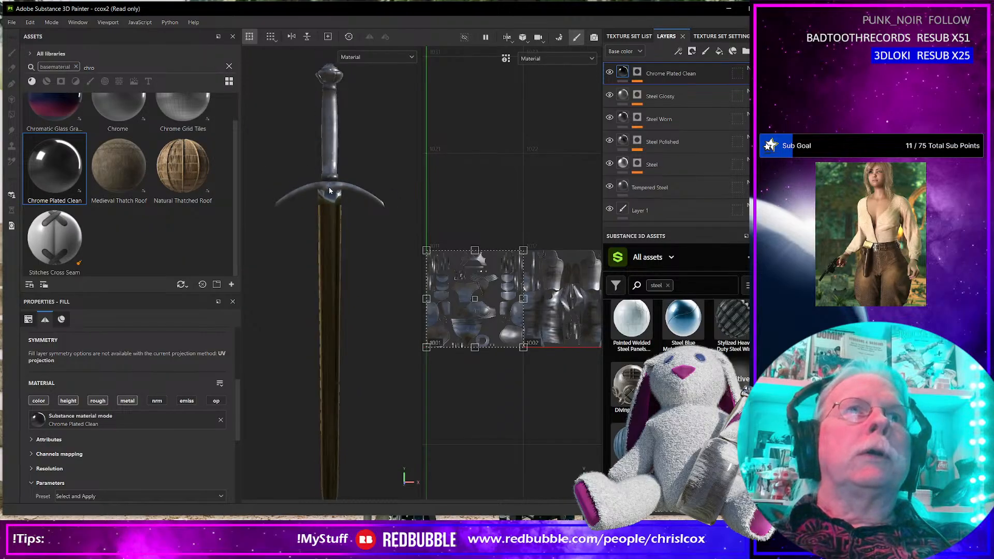
{"action": "scroll", "coordinate": [328, 187], "scroll_direction": "down", "scroll_amount": 3}
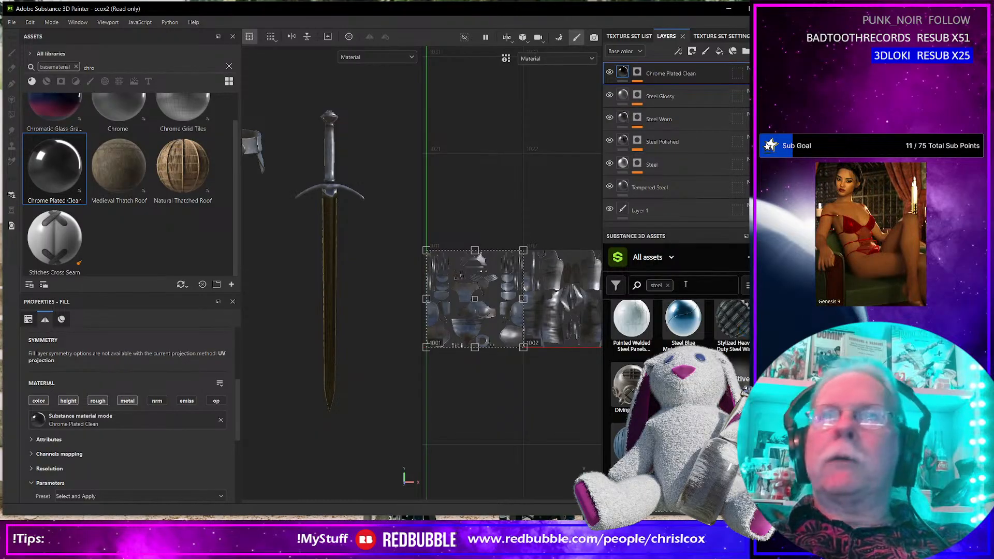
Search the online 3D assets library for "wrap" and bring Carbon Fiber Random Wrap into the local materials.
{"action": "left_click", "coordinate": [668, 285]}
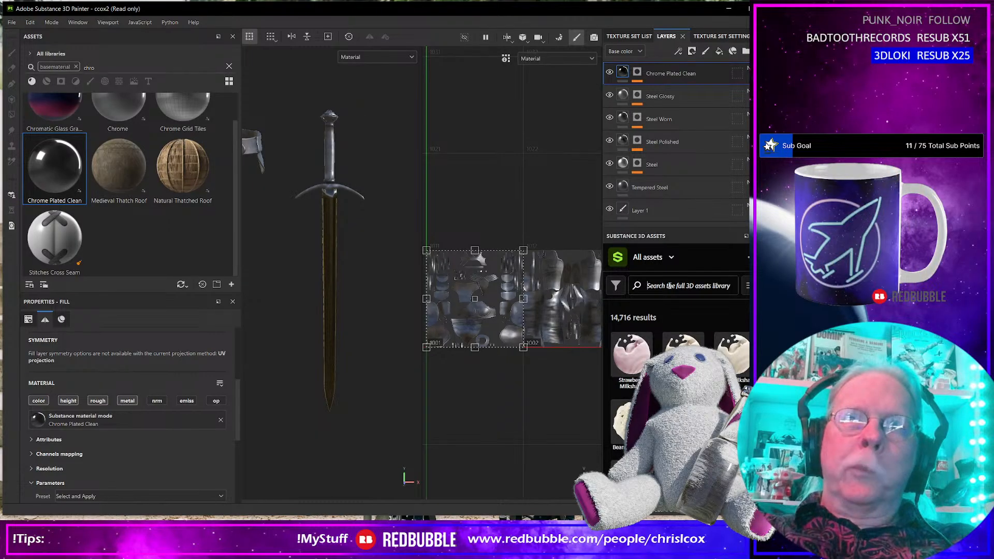
{"action": "left_click", "coordinate": [669, 286]}
{"action": "type", "text": "wrap"}
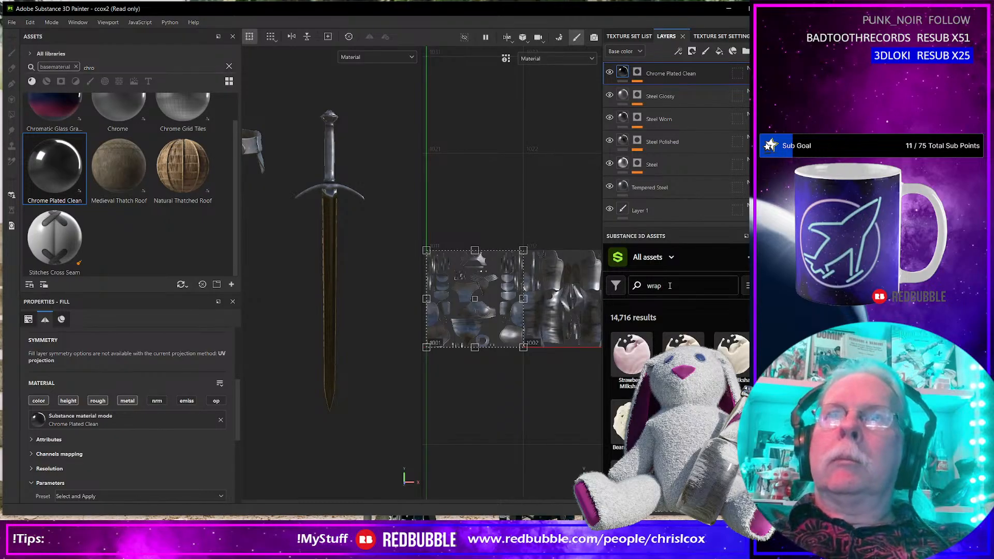
{"action": "key", "text": "Return"}
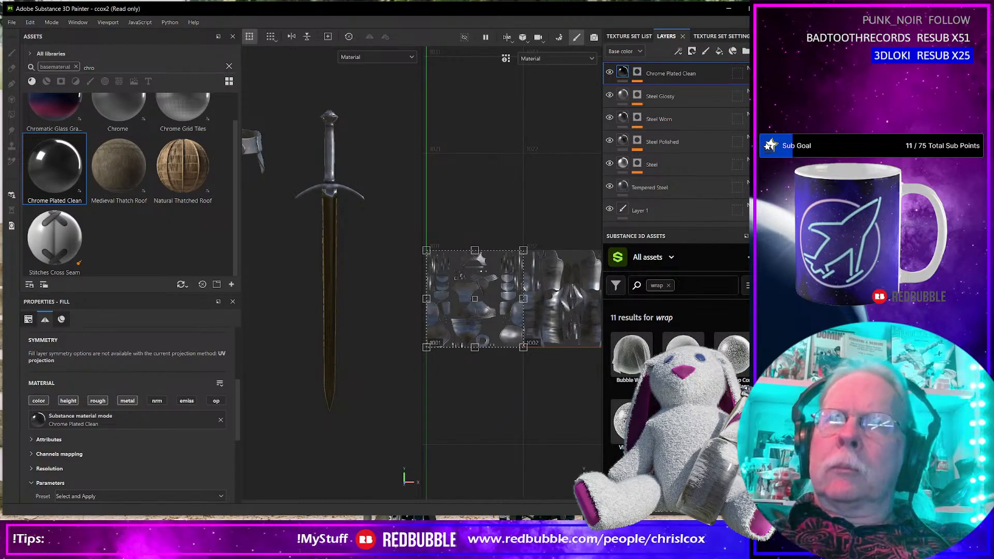
{"action": "scroll", "coordinate": [676, 383], "scroll_direction": "down", "scroll_amount": 2}
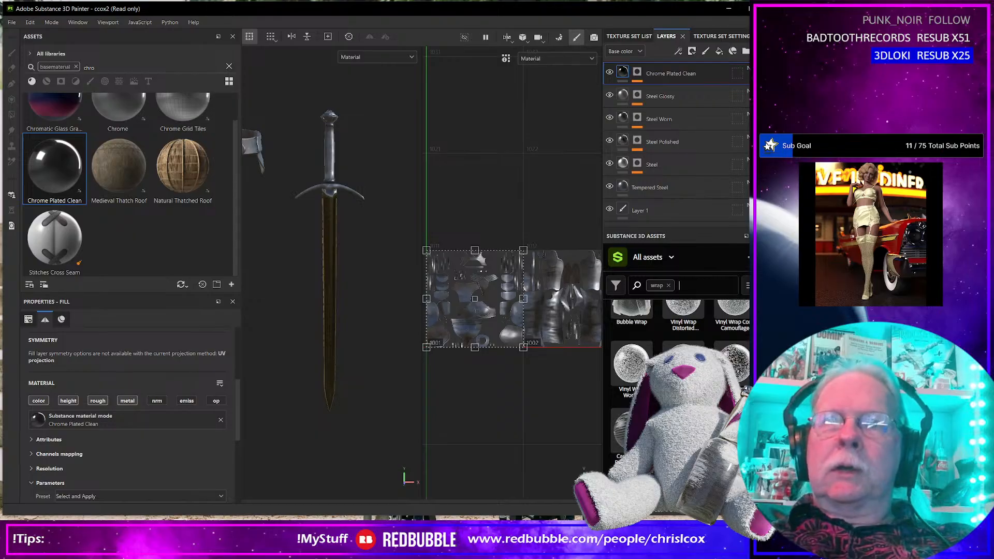
{"action": "scroll", "coordinate": [678, 383], "scroll_direction": "down", "scroll_amount": 2}
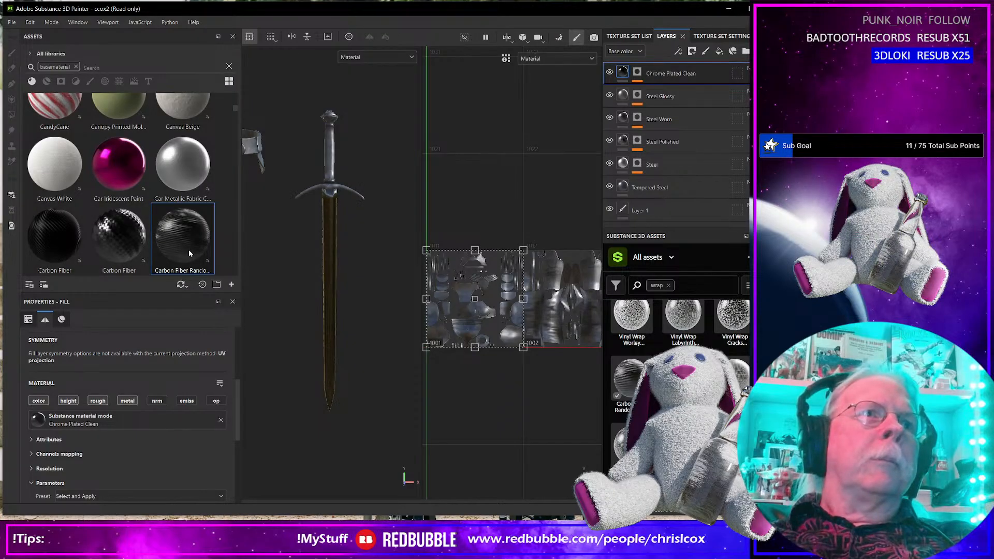
Apply Carbon Fiber Random Wrap to the sword's grip only and inspect the wrapping from several sides and distances.
{"action": "left_click_drag", "start_coordinate": [189, 251], "coordinate": [329, 165]}
{"action": "scroll", "coordinate": [328, 166], "scroll_direction": "up", "scroll_amount": 6}
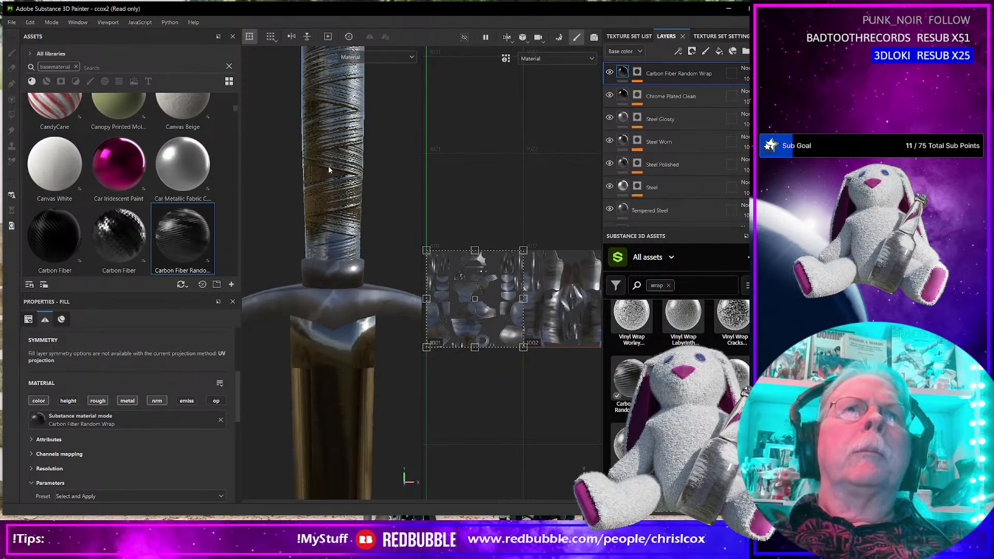
{"action": "scroll", "coordinate": [328, 166], "scroll_direction": "down", "scroll_amount": 4}
{"action": "middle_click_drag", "start_coordinate": [356, 161], "coordinate": [364, 237], "text": "alt"}
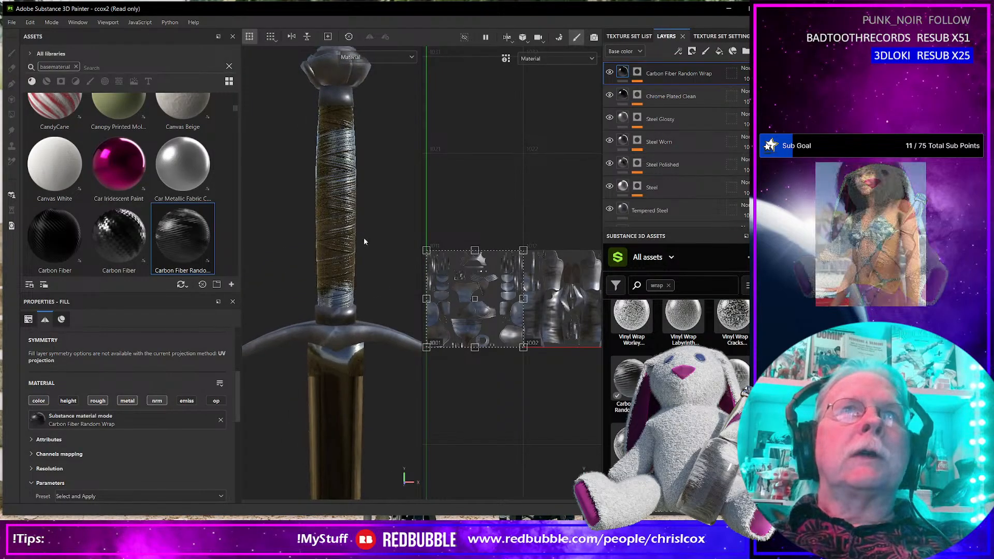
{"action": "left_click_drag", "start_coordinate": [364, 241], "coordinate": [216, 239], "text": "alt"}
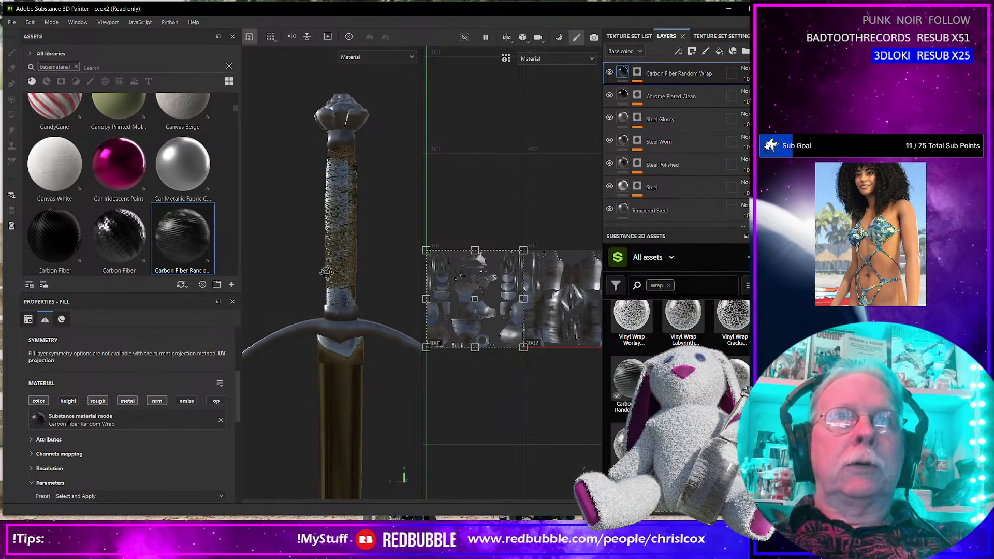
{"action": "mouse_move", "coordinate": [326, 272]}
{"action": "left_mouse_down", "text": "alt"}
{"action": "mouse_move", "coordinate": [466, 275]}
{"action": "mouse_move", "coordinate": [312, 271]}
{"action": "left_mouse_up", "text": "alt"}
{"action": "scroll", "coordinate": [335, 271], "scroll_direction": "up", "scroll_amount": 3}
{"action": "scroll", "coordinate": [335, 271], "scroll_direction": "up", "scroll_amount": 2}
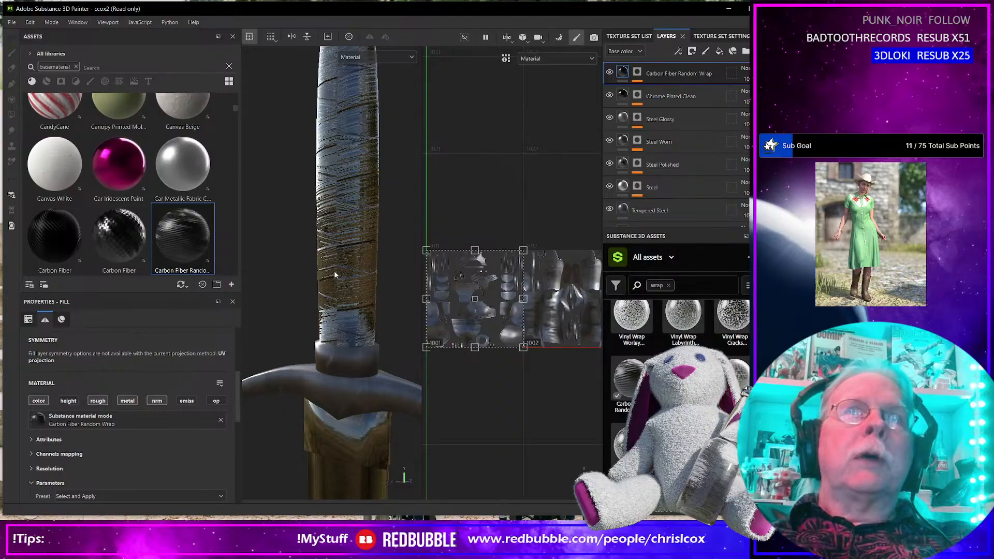
{"action": "scroll", "coordinate": [334, 272], "scroll_direction": "down", "scroll_amount": 4}
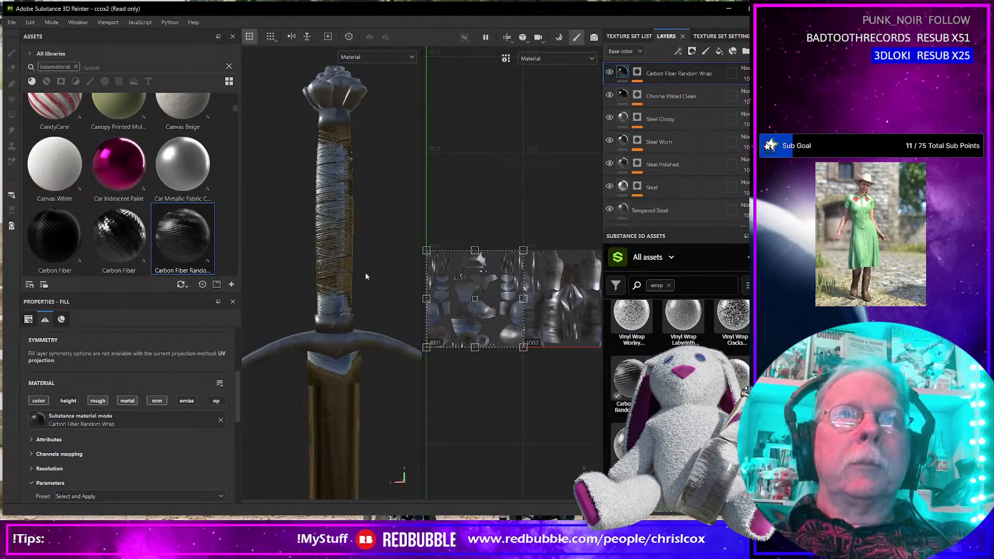
Set the Carbon Fiber Random Wrap fill to tri-planar projection and check the wrap pattern around the grip.
{"action": "scroll", "coordinate": [133, 454], "scroll_direction": "down", "scroll_amount": 2}
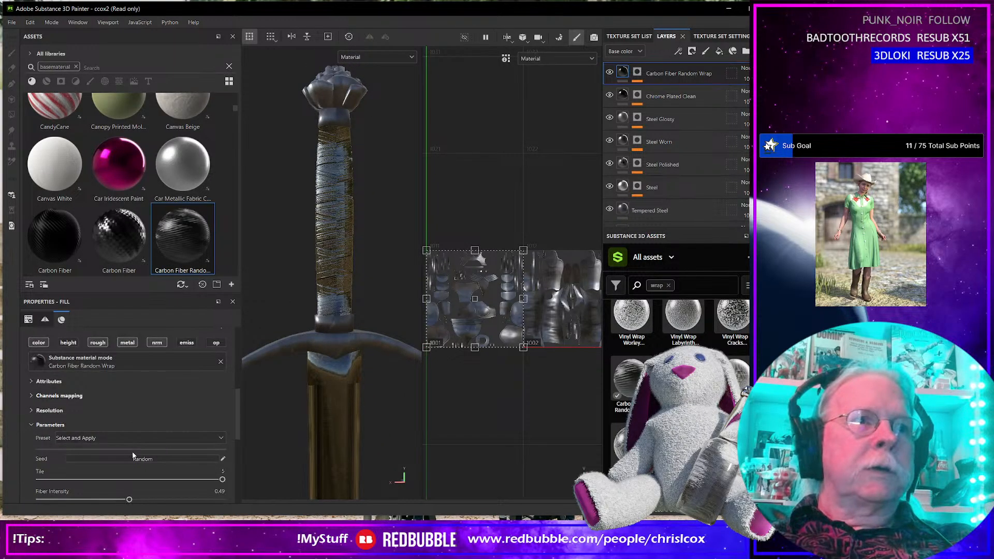
{"action": "scroll", "coordinate": [133, 456], "scroll_direction": "down", "scroll_amount": 3}
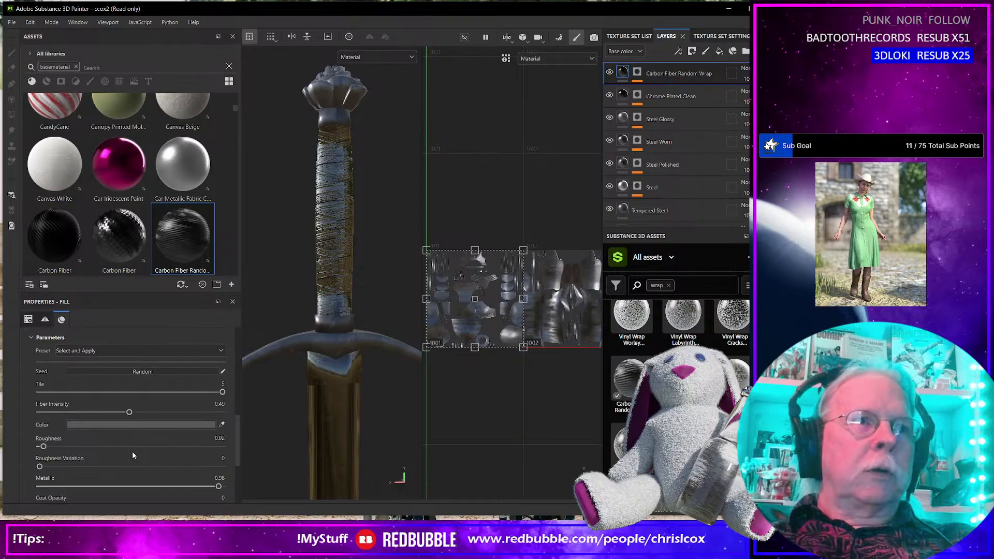
{"action": "scroll", "coordinate": [132, 451], "scroll_direction": "up", "scroll_amount": 10}
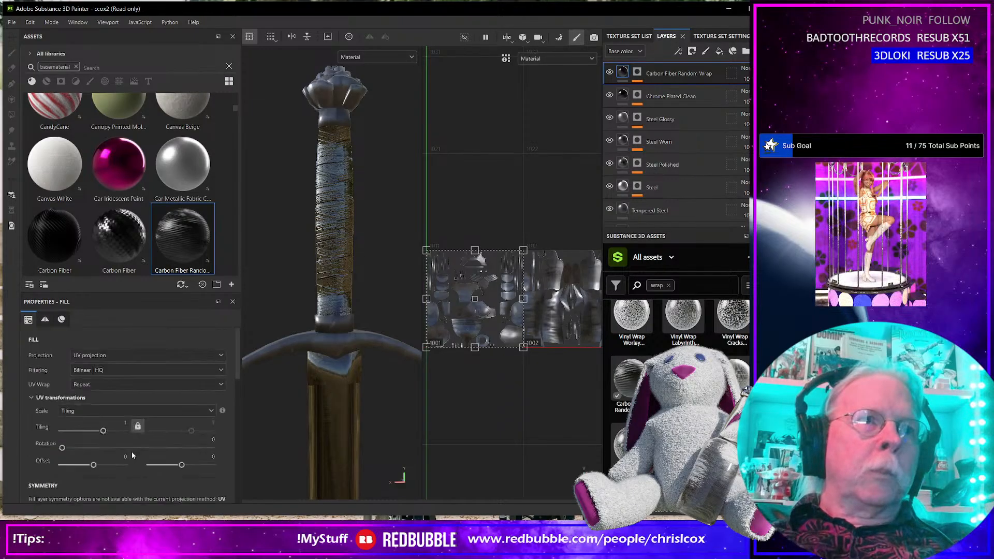
{"action": "left_click", "coordinate": [91, 356]}
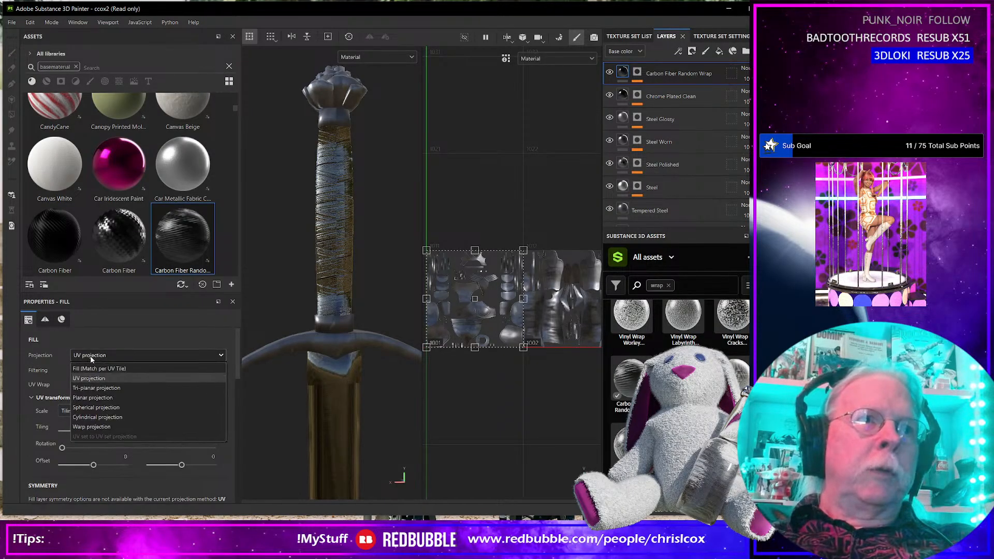
{"action": "left_click", "coordinate": [97, 387]}
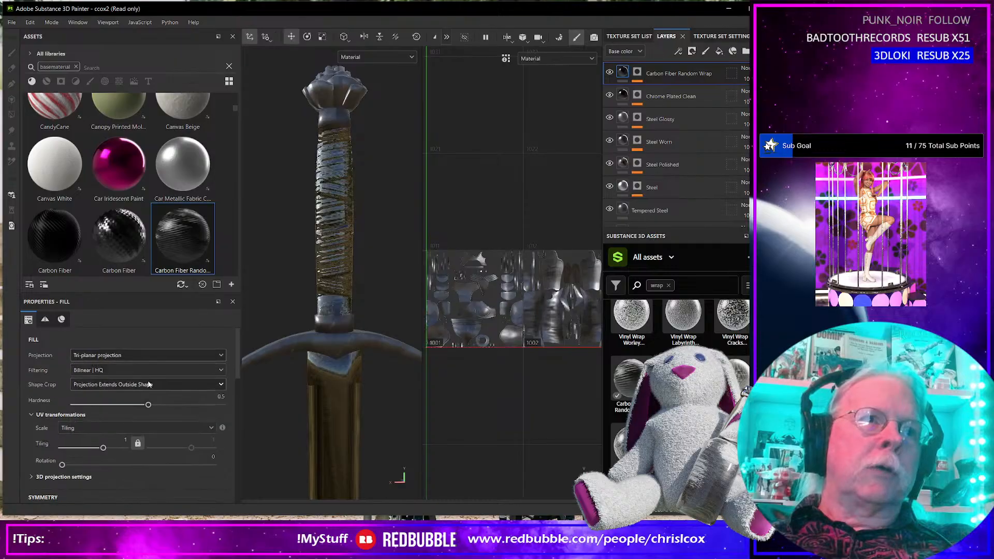
{"action": "left_click_drag", "start_coordinate": [322, 334], "coordinate": [414, 348], "text": "alt"}
{"action": "scroll", "coordinate": [390, 351], "scroll_direction": "up", "scroll_amount": 3}
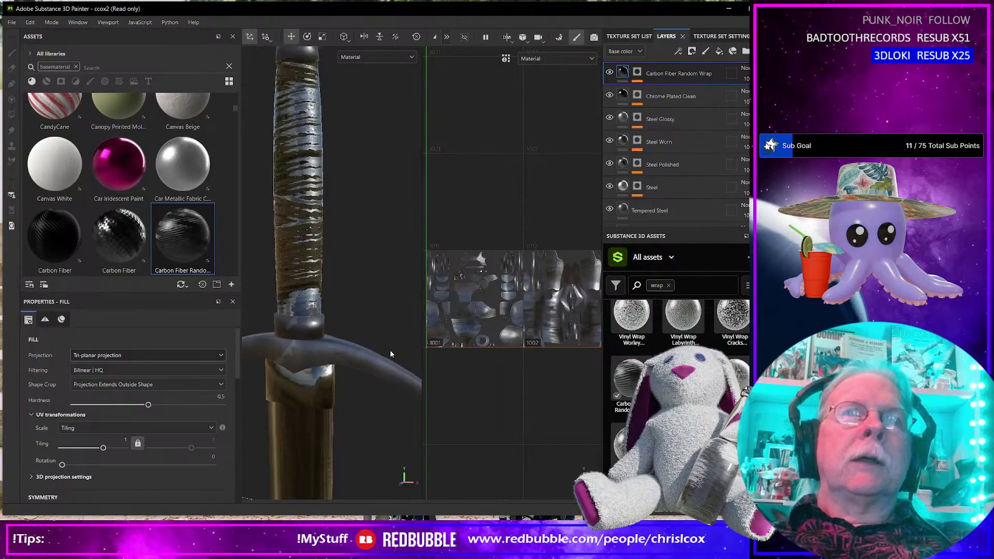
{"action": "scroll", "coordinate": [390, 351], "scroll_direction": "down", "scroll_amount": 5}
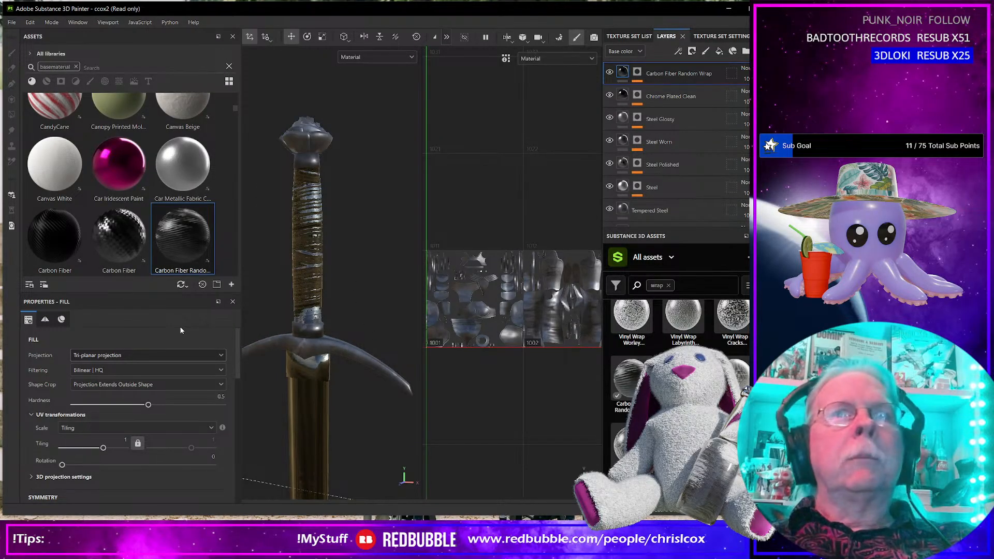
Enable the height channel and disable color, roughness and metallic on the Carbon Fiber Random Wrap fill, and check the grip.
{"action": "scroll", "coordinate": [153, 399], "scroll_direction": "down", "scroll_amount": 5}
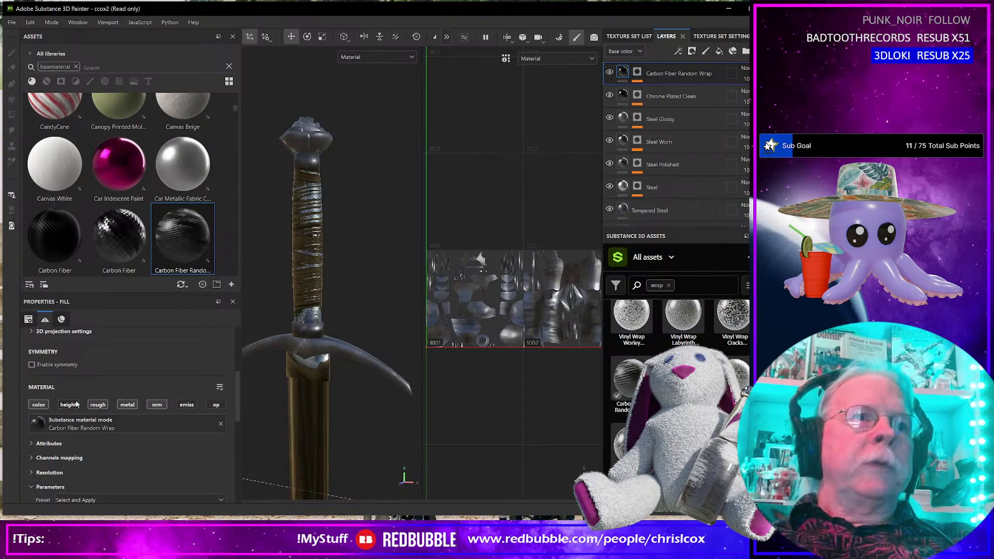
{"action": "left_click", "coordinate": [69, 405]}
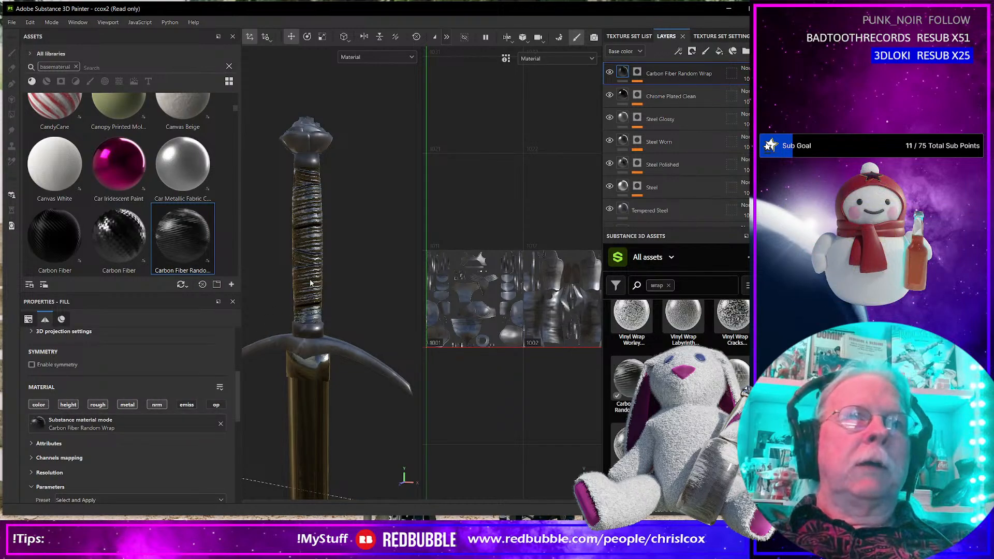
{"action": "left_click", "coordinate": [97, 406]}
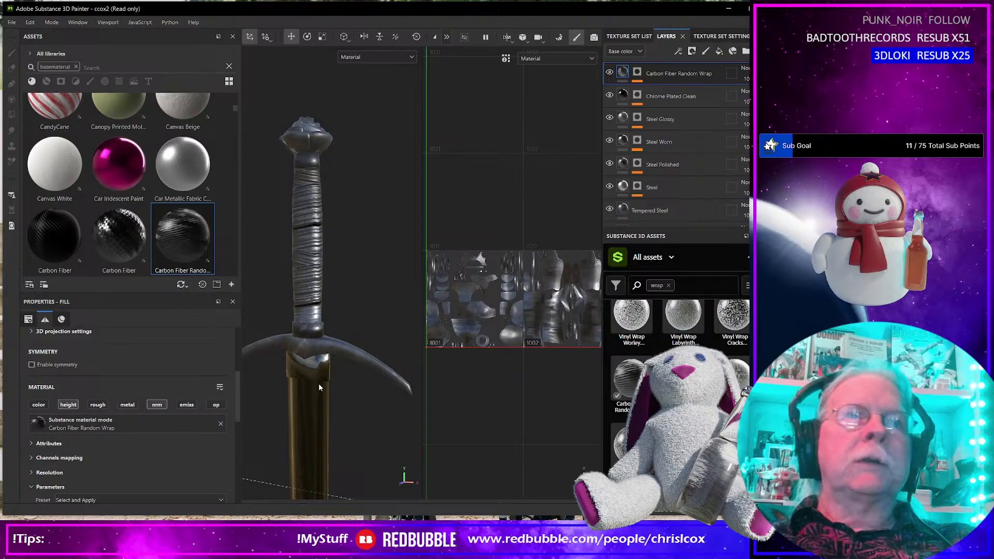
{"action": "scroll", "coordinate": [318, 381], "scroll_direction": "up", "scroll_amount": 6}
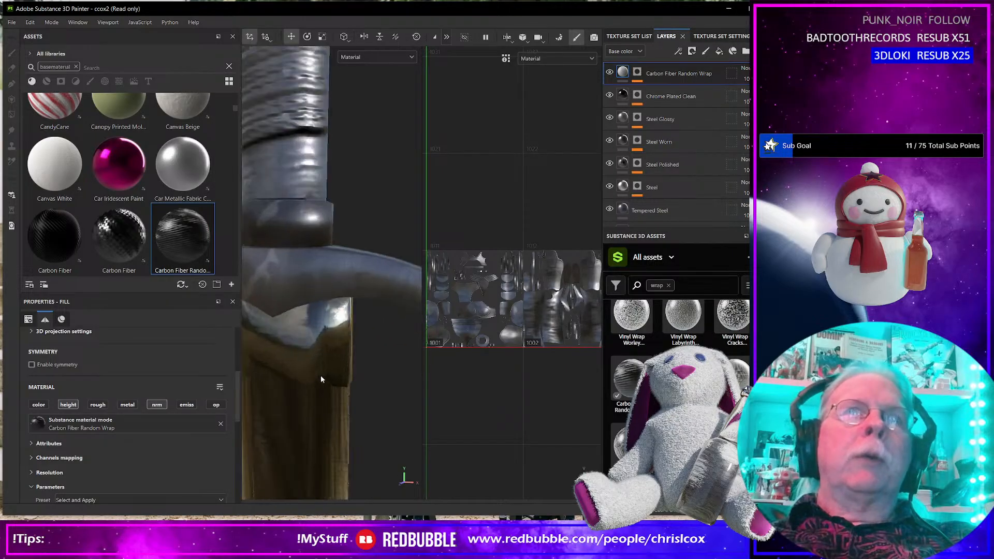
{"action": "scroll", "coordinate": [321, 375], "scroll_direction": "down", "scroll_amount": 6}
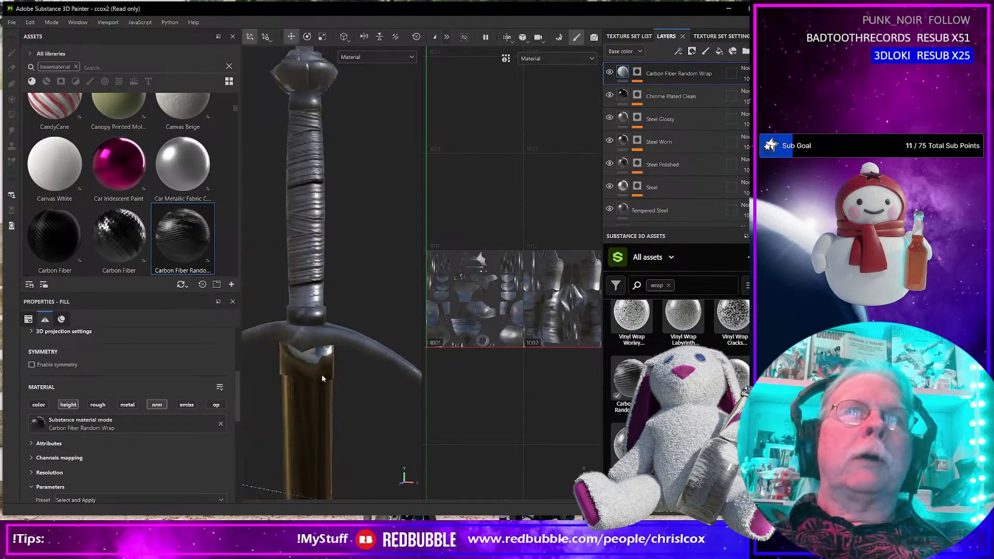
Search the asset library for leather and apply the Leather Damaged material to the sword's grip.
{"action": "left_click", "coordinate": [77, 67]}
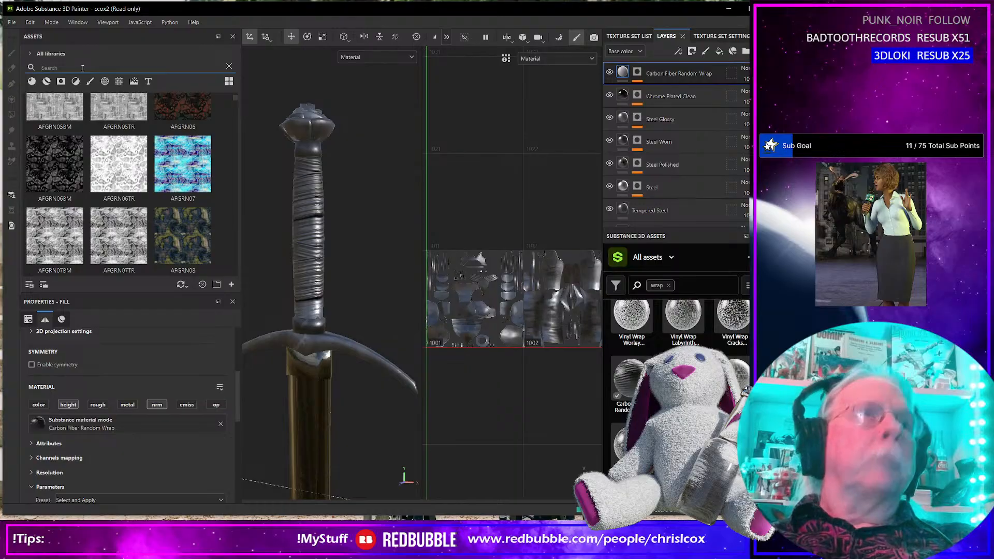
{"action": "type", "text": "leather"}
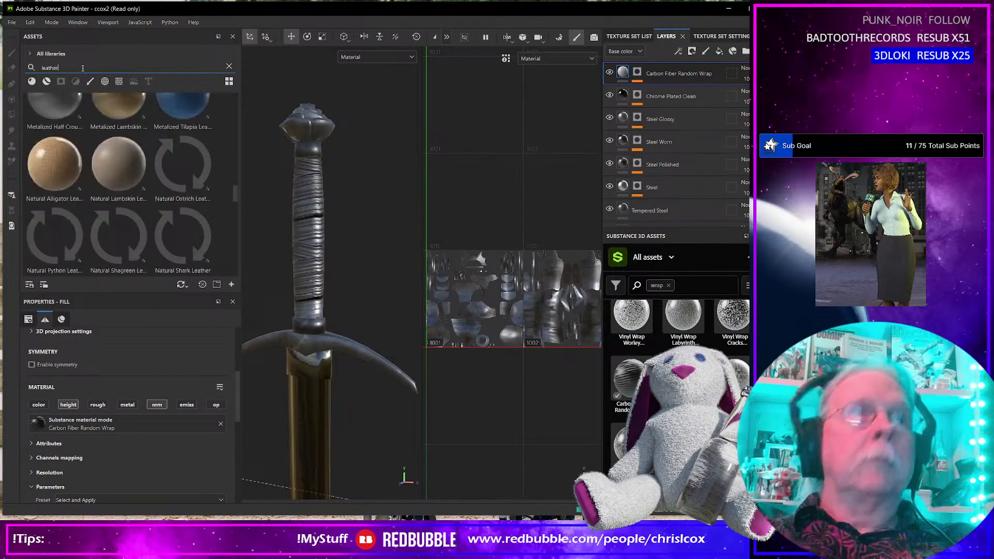
{"action": "scroll", "coordinate": [159, 165], "scroll_direction": "up", "scroll_amount": 5}
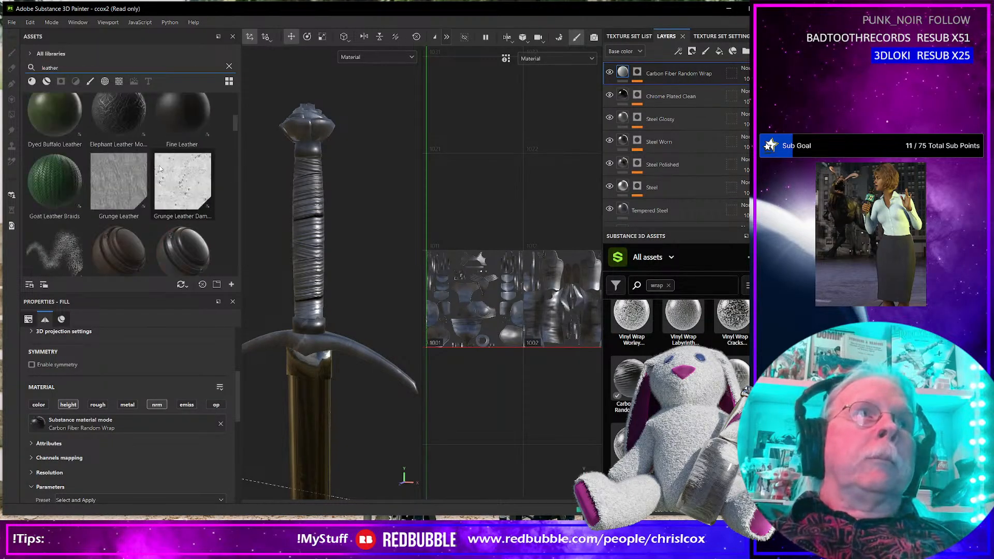
{"action": "scroll", "coordinate": [160, 165], "scroll_direction": "down", "scroll_amount": 3}
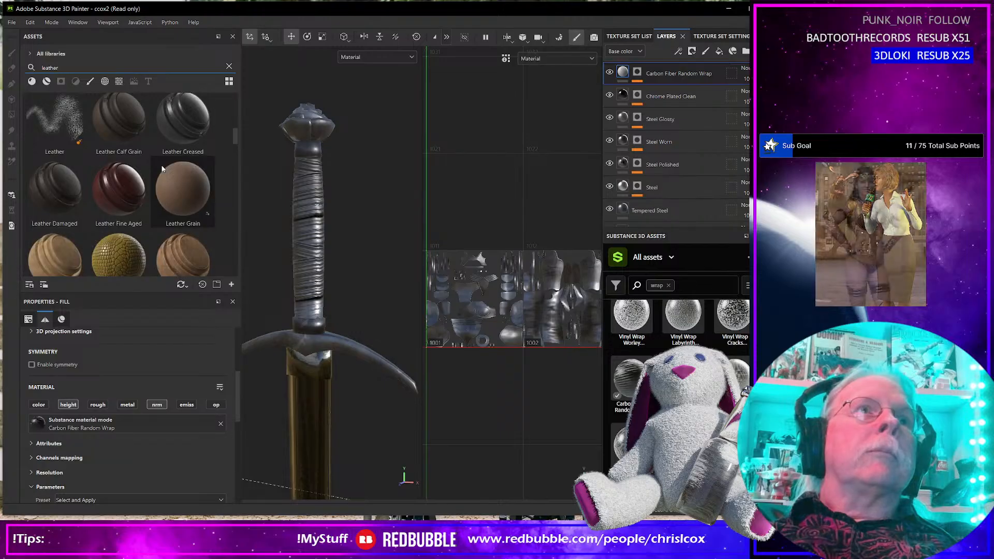
{"action": "left_click_drag", "start_coordinate": [51, 203], "coordinate": [310, 233]}
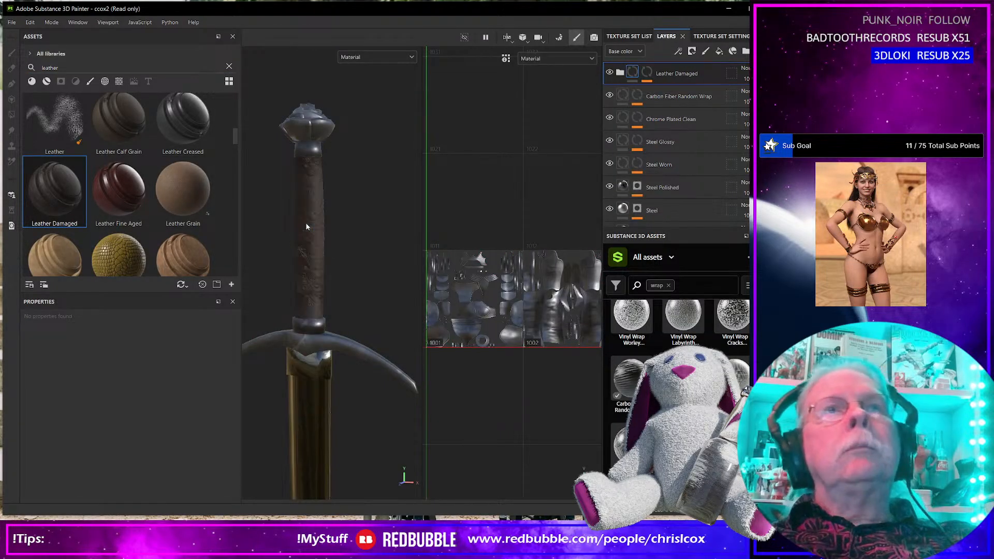
{"action": "scroll", "coordinate": [315, 239], "scroll_direction": "up", "scroll_amount": 2}
{"action": "scroll", "coordinate": [315, 239], "scroll_direction": "down", "scroll_amount": 5}
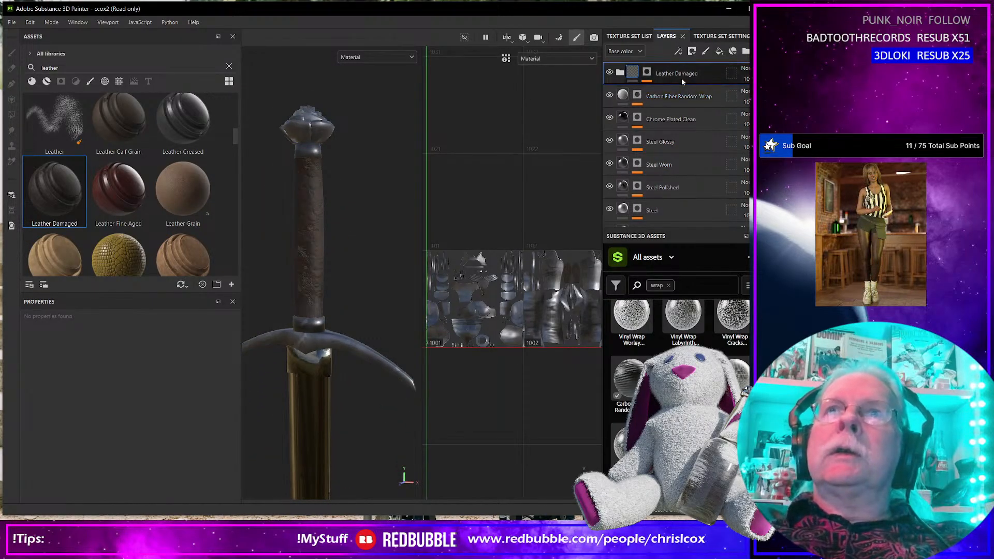
{"action": "scroll", "coordinate": [324, 261], "scroll_direction": "up", "scroll_amount": 2}
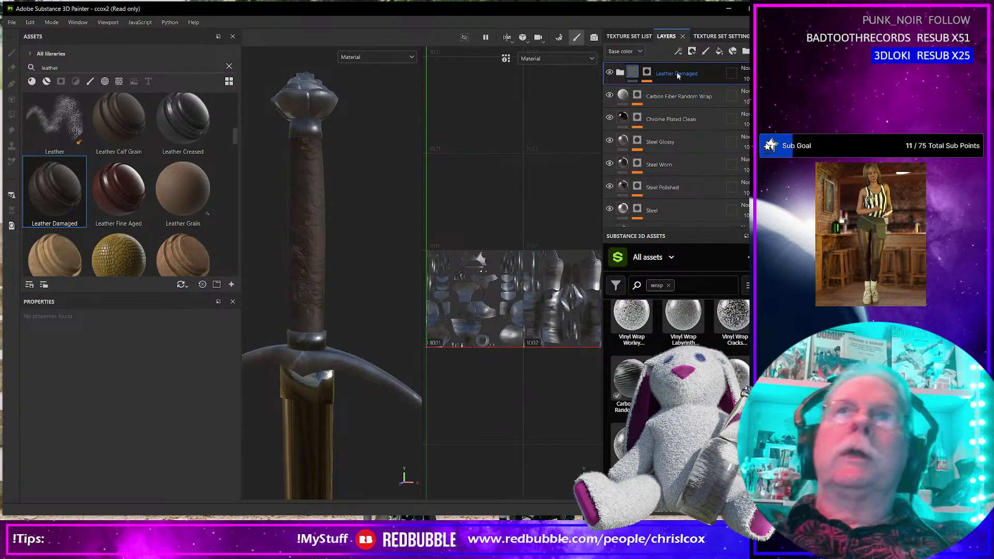
Expand the Leather Damaged group, check its sublayers, and lower the group's Normal channel opacity to about 20.
{"action": "left_click", "coordinate": [620, 73]}
{"action": "left_click", "coordinate": [677, 185]}
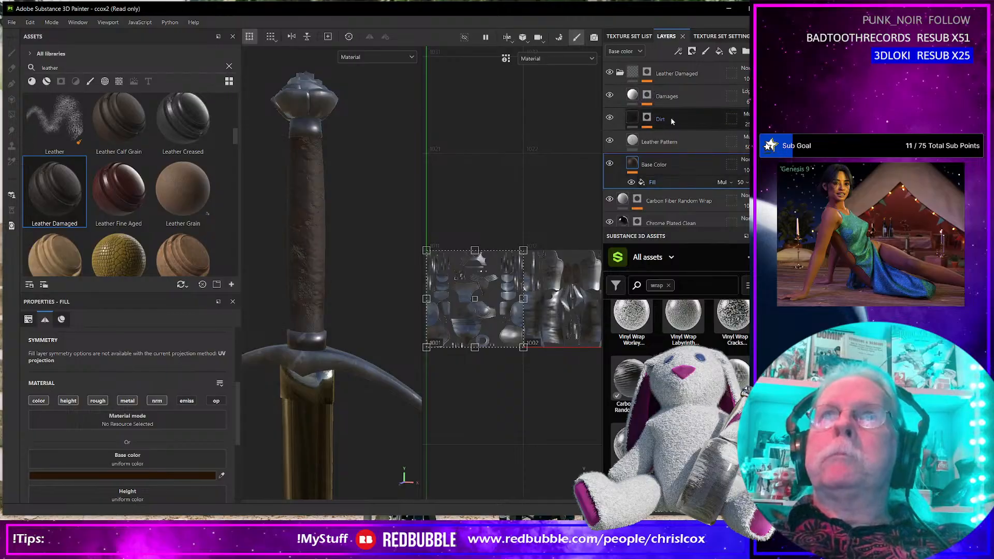
{"action": "left_click", "coordinate": [672, 144]}
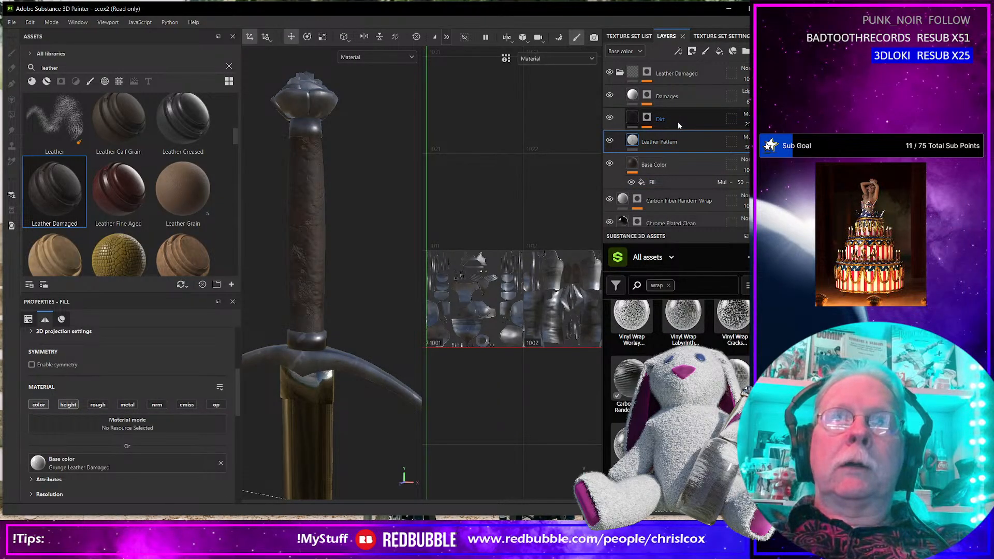
{"action": "left_click", "coordinate": [678, 122]}
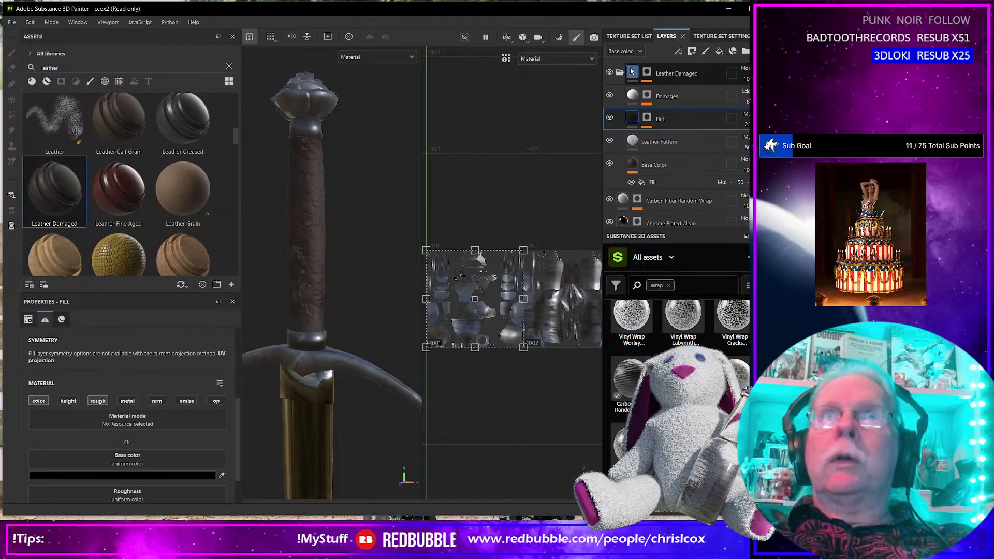
{"action": "left_click", "coordinate": [676, 72]}
{"action": "left_click", "coordinate": [640, 52]}
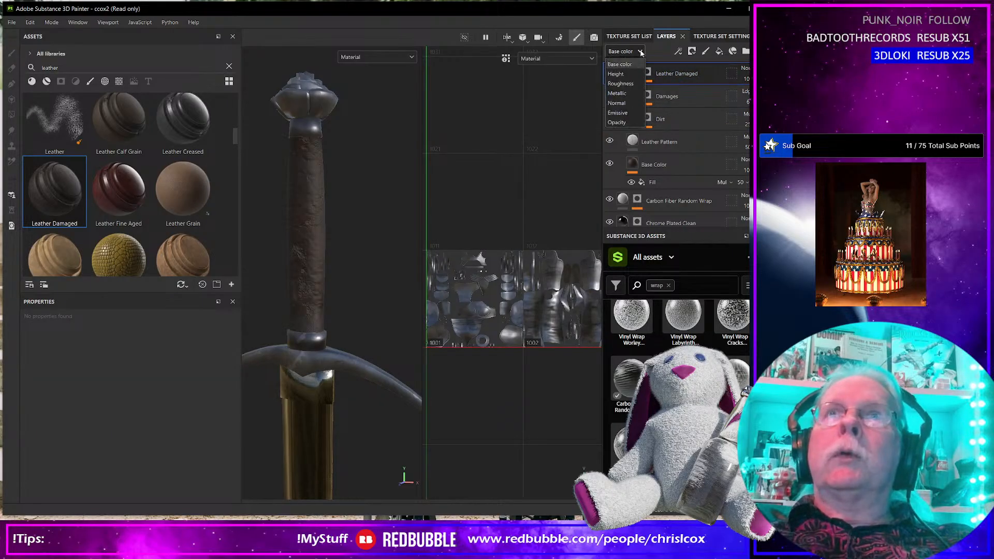
{"action": "left_click", "coordinate": [621, 103]}
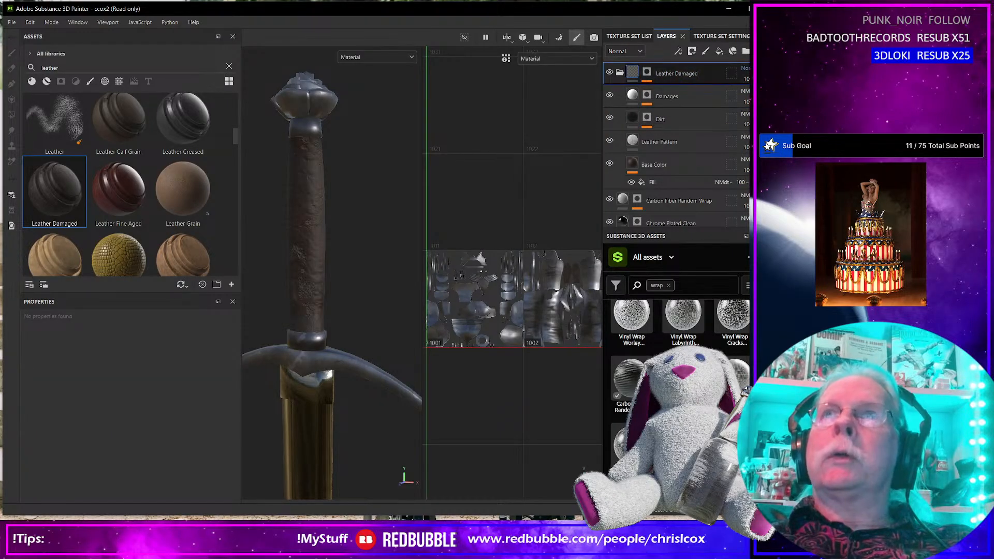
{"action": "left_click", "coordinate": [749, 79]}
{"action": "left_click_drag", "start_coordinate": [786, 96], "coordinate": [769, 97]}
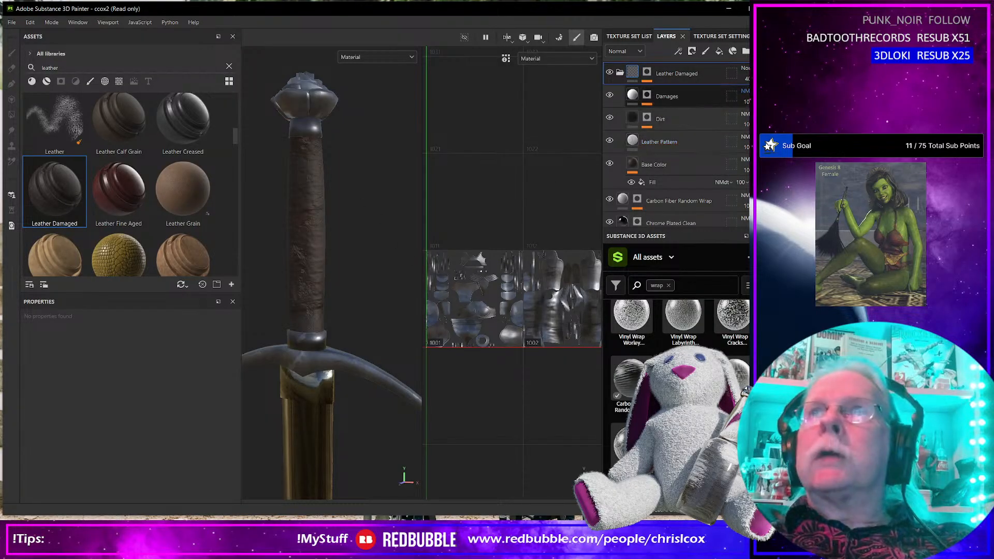
{"action": "left_click_drag", "start_coordinate": [759, 97], "coordinate": [758, 97]}
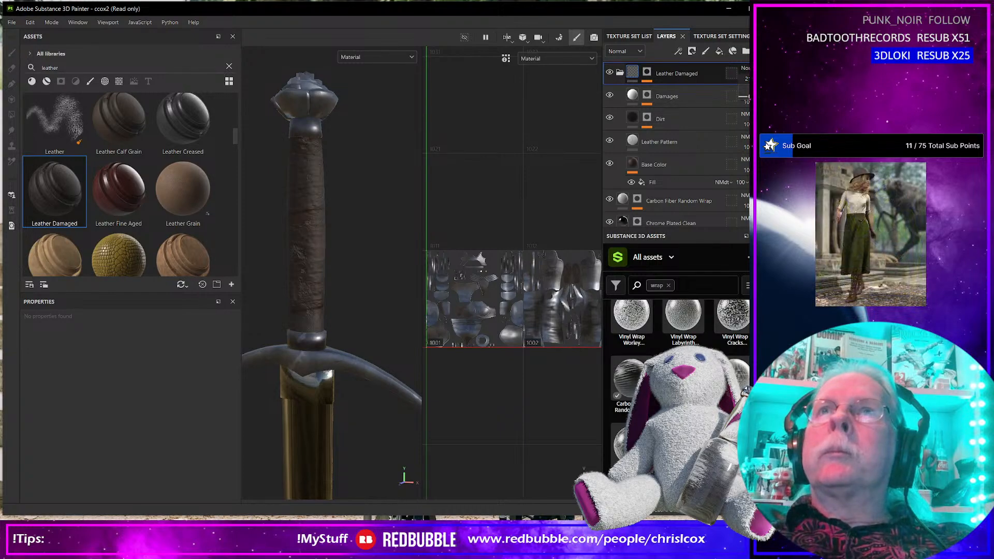
Lower the Leather Damaged group's opacity in the Height channel.
{"action": "left_click", "coordinate": [639, 52]}
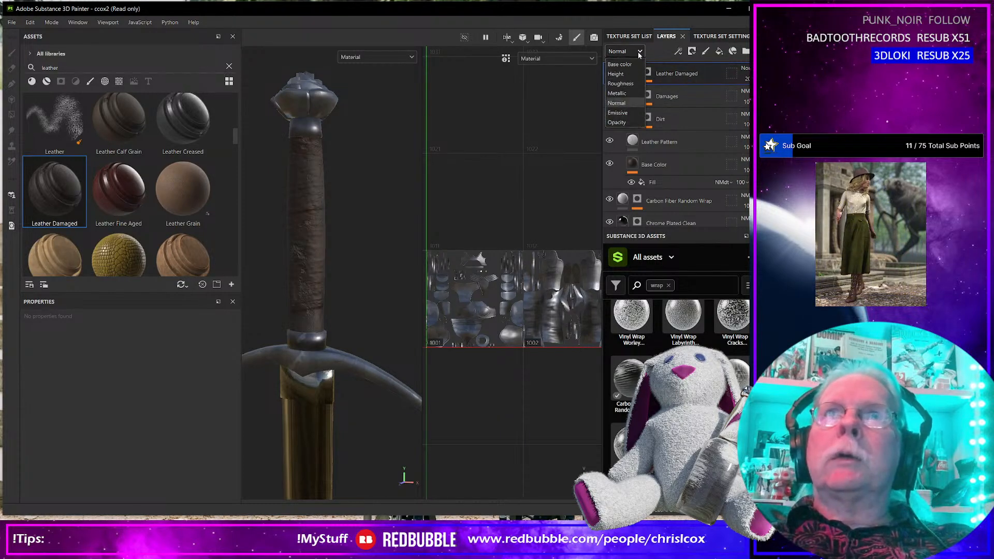
{"action": "left_click", "coordinate": [616, 74]}
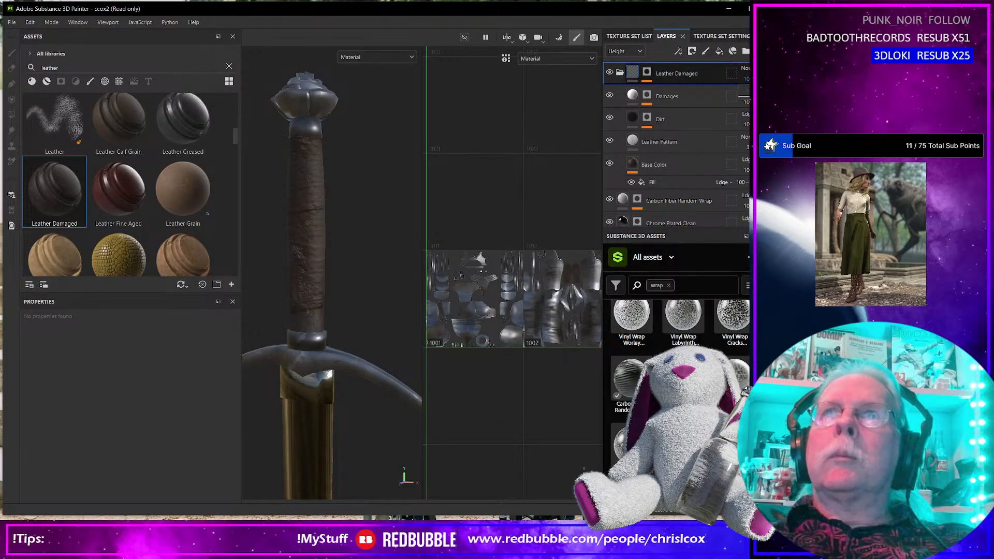
{"action": "left_click_drag", "start_coordinate": [791, 96], "coordinate": [774, 97]}
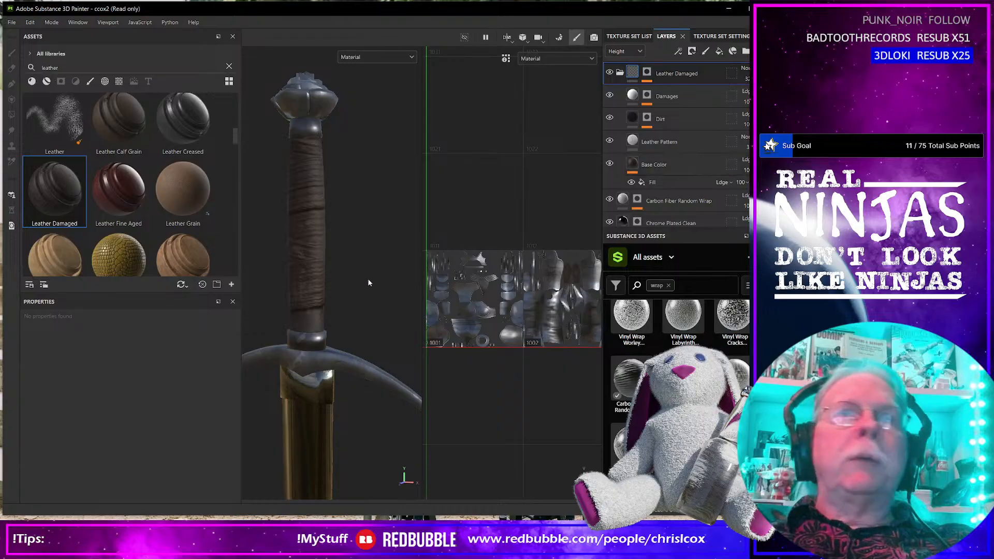
Examine the leather grip together with the crossguard and blade from several distances and angles.
{"action": "scroll", "coordinate": [368, 281], "scroll_direction": "down", "scroll_amount": 4}
{"action": "mouse_move", "coordinate": [374, 274]}
{"action": "left_mouse_down", "text": "alt"}
{"action": "mouse_move", "coordinate": [312, 303]}
{"action": "mouse_move", "coordinate": [233, 246]}
{"action": "mouse_move", "coordinate": [313, 274]}
{"action": "mouse_move", "coordinate": [388, 259]}
{"action": "mouse_move", "coordinate": [363, 282]}
{"action": "left_mouse_up", "text": "alt"}
{"action": "scroll", "coordinate": [362, 282], "scroll_direction": "down", "scroll_amount": 2}
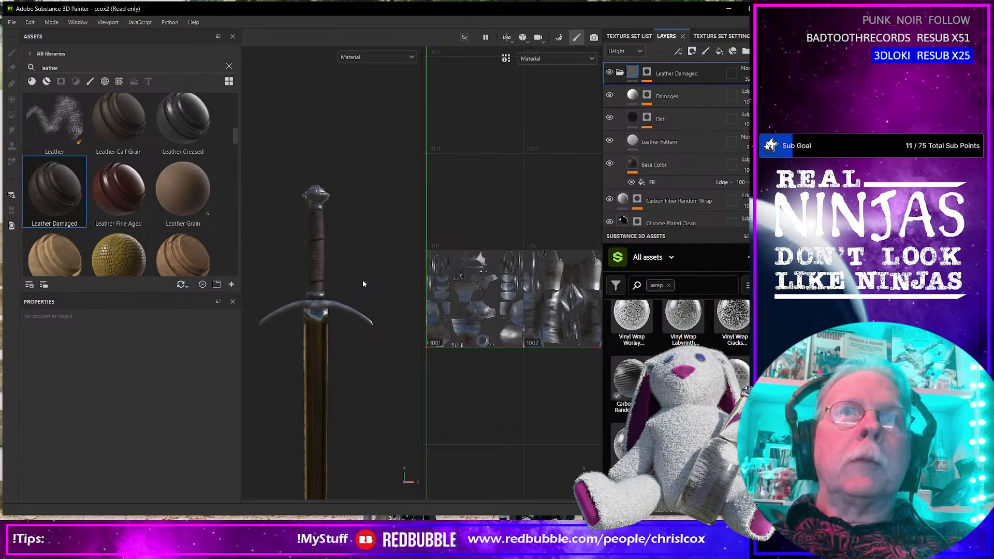
{"action": "scroll", "coordinate": [362, 282], "scroll_direction": "up", "scroll_amount": 4}
{"action": "scroll", "coordinate": [363, 283], "scroll_direction": "down", "scroll_amount": 4}
{"action": "scroll", "coordinate": [364, 283], "scroll_direction": "up", "scroll_amount": 2}
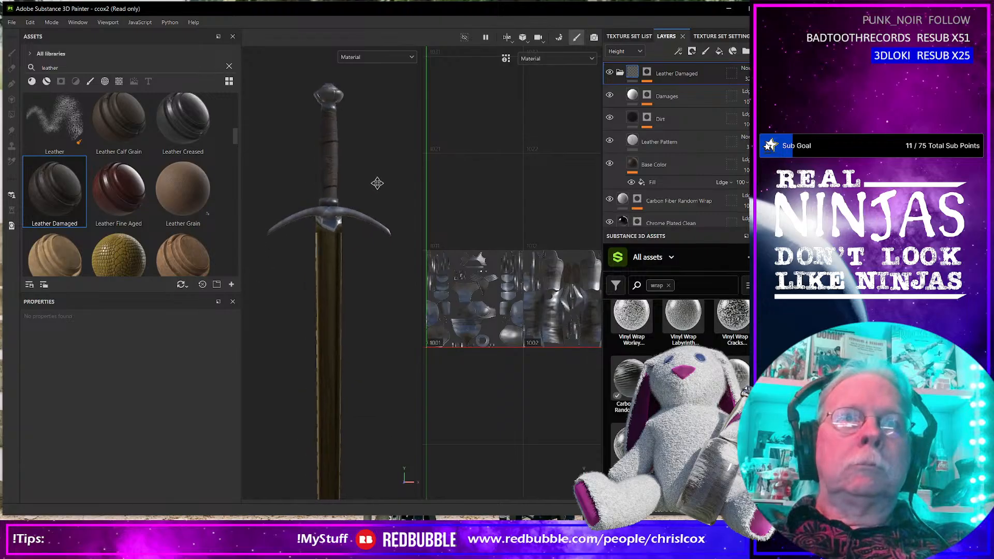
{"action": "scroll", "coordinate": [368, 249], "scroll_direction": "up", "scroll_amount": 3}
{"action": "scroll", "coordinate": [367, 249], "scroll_direction": "down", "scroll_amount": 3}
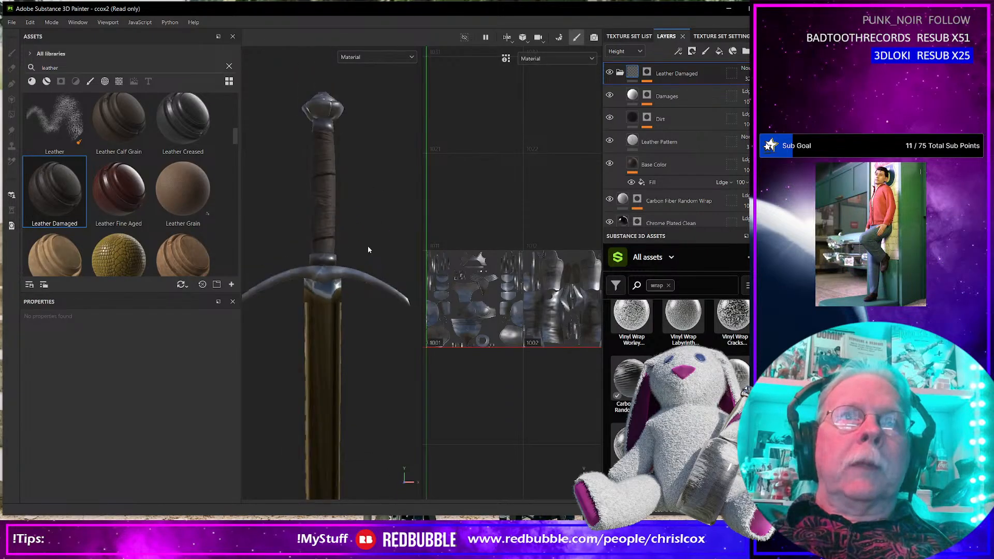
{"action": "left_click_drag", "start_coordinate": [336, 136], "coordinate": [388, 173], "text": "alt"}
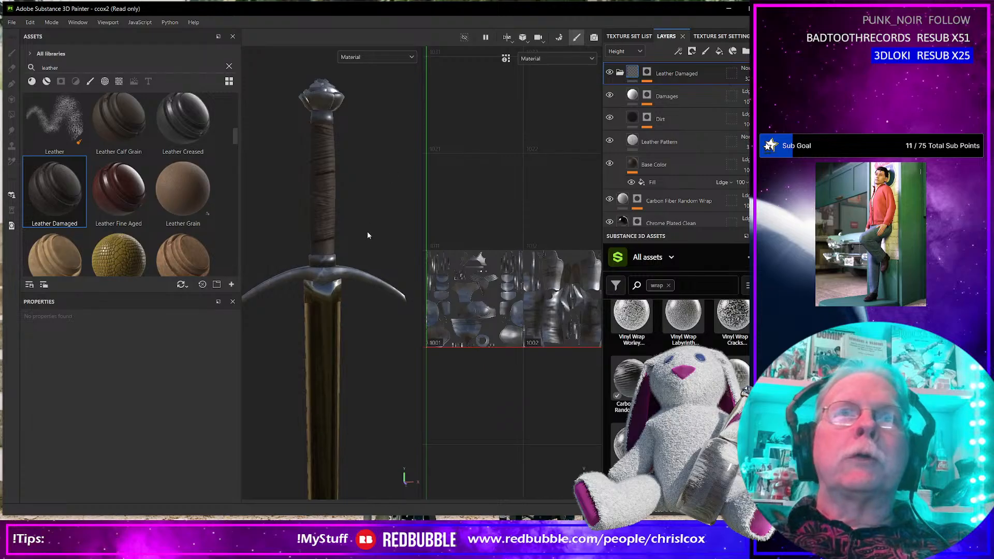
{"action": "middle_click_drag", "start_coordinate": [367, 231], "coordinate": [367, 192], "text": "alt"}
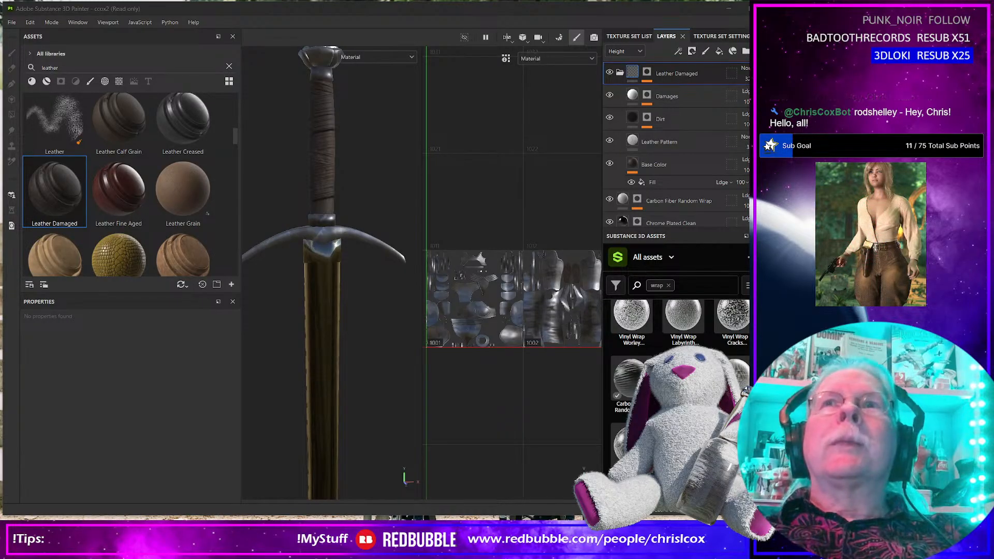
{"action": "left_click", "coordinate": [728, 11]}
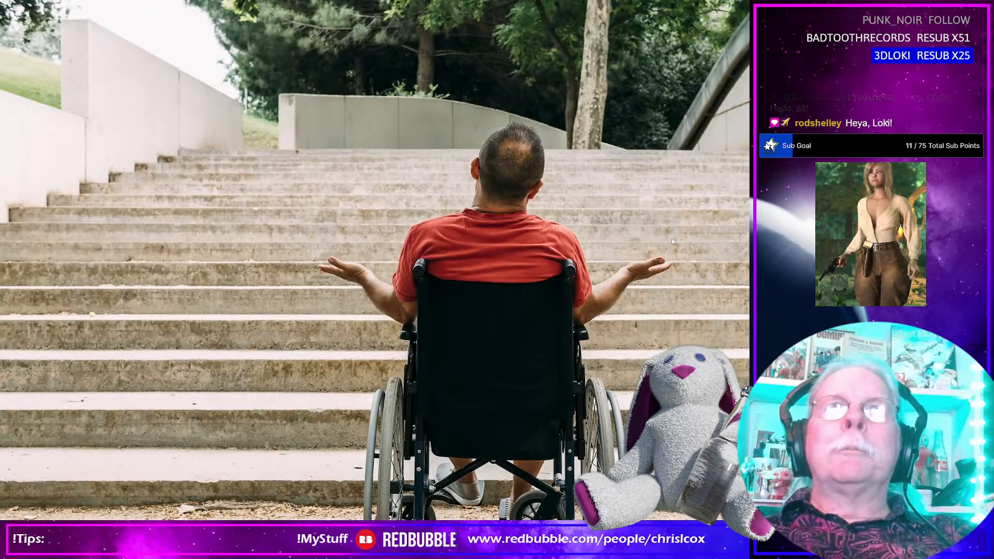
{"action": "key", "text": "alt+Tab"}
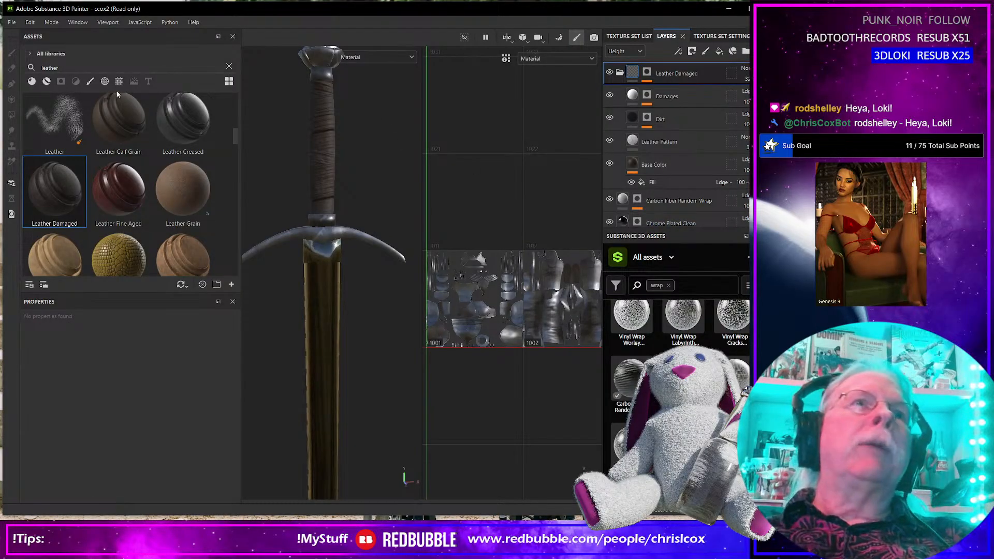
Replace the asset library search with Brass.
{"action": "left_click", "coordinate": [66, 67]}
{"action": "left_click_drag", "start_coordinate": [66, 67], "coordinate": [21, 66]}
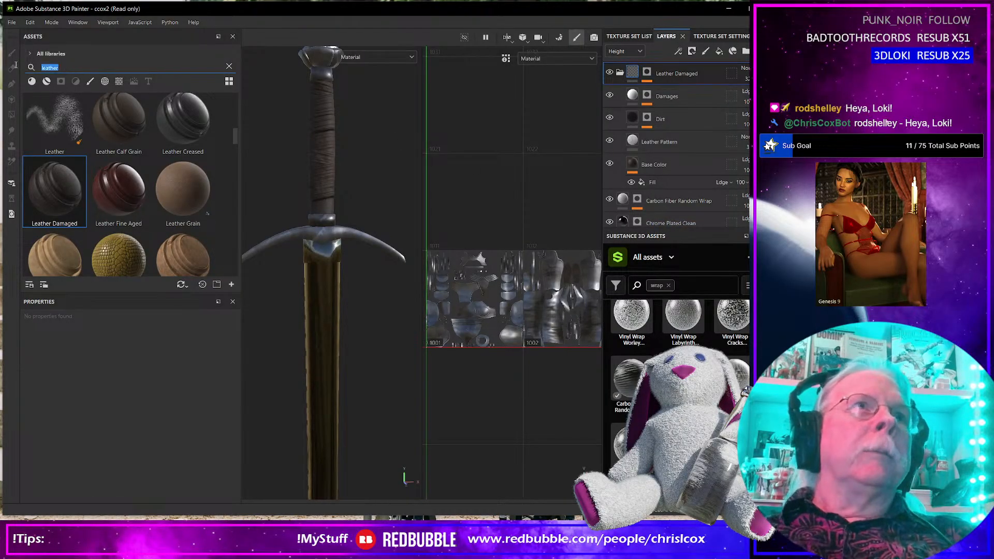
{"action": "type", "text": "Brass"}
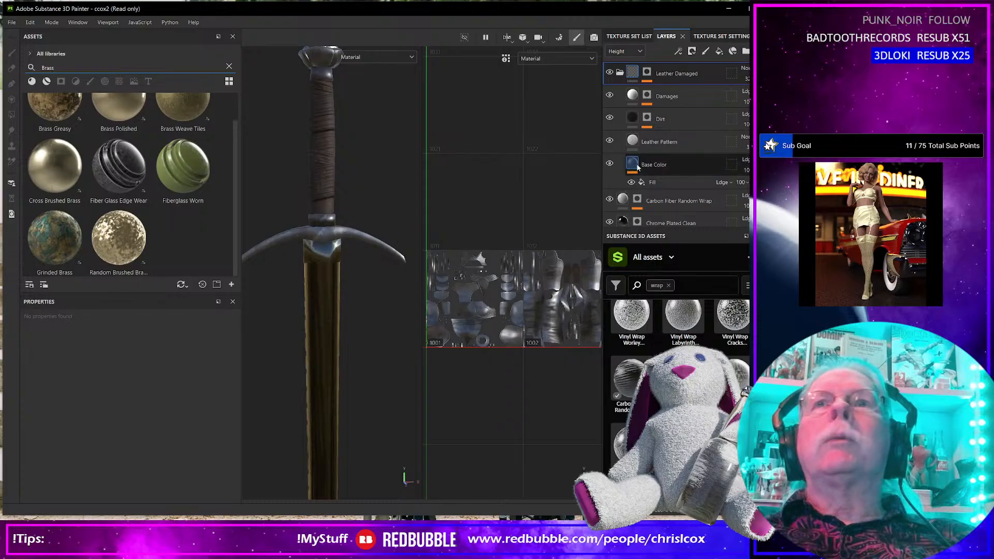
Change the Base Color layer of the Leather Damaged group to a lighter brown, 4B2C12.
{"action": "left_click", "coordinate": [636, 183]}
{"action": "left_click", "coordinate": [181, 476]}
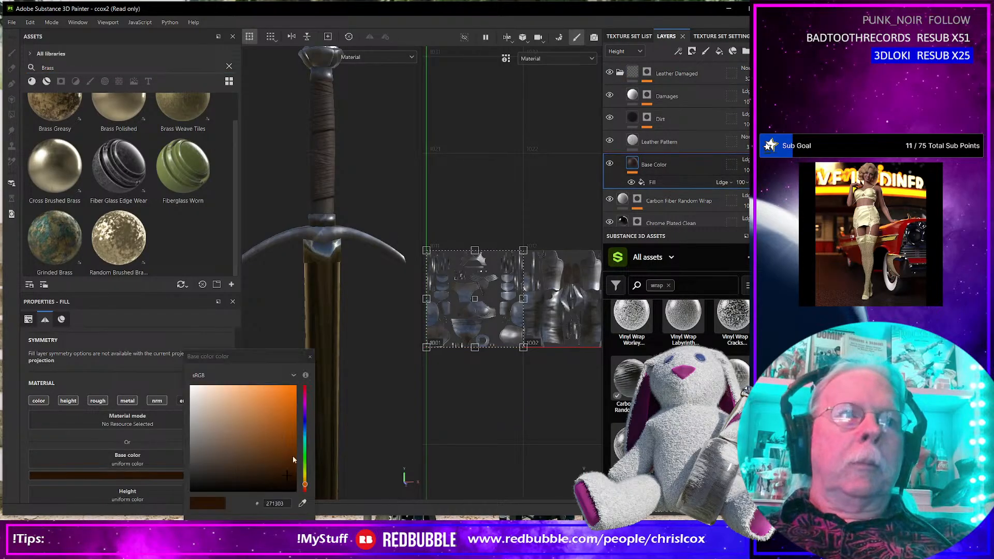
{"action": "left_click_drag", "start_coordinate": [289, 472], "coordinate": [271, 458]}
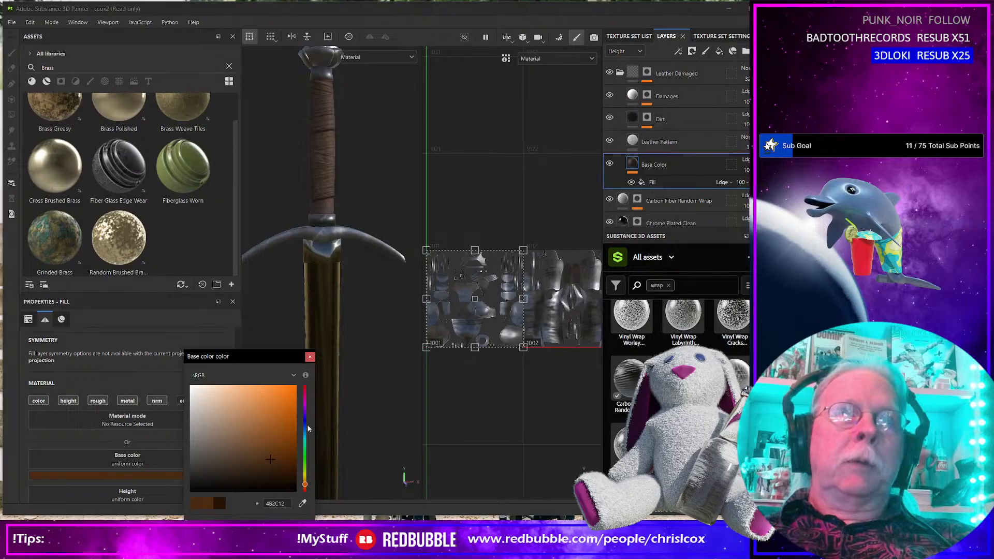
{"action": "left_click", "coordinate": [309, 357]}
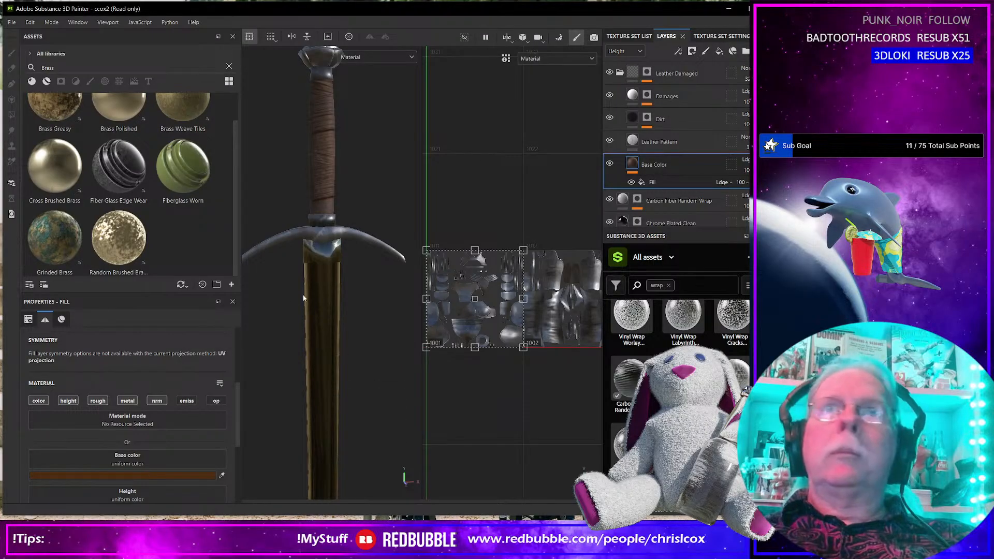
Apply the Brass Polished material to the sword's crossguard.
{"action": "scroll", "coordinate": [330, 247], "scroll_direction": "down", "scroll_amount": 3}
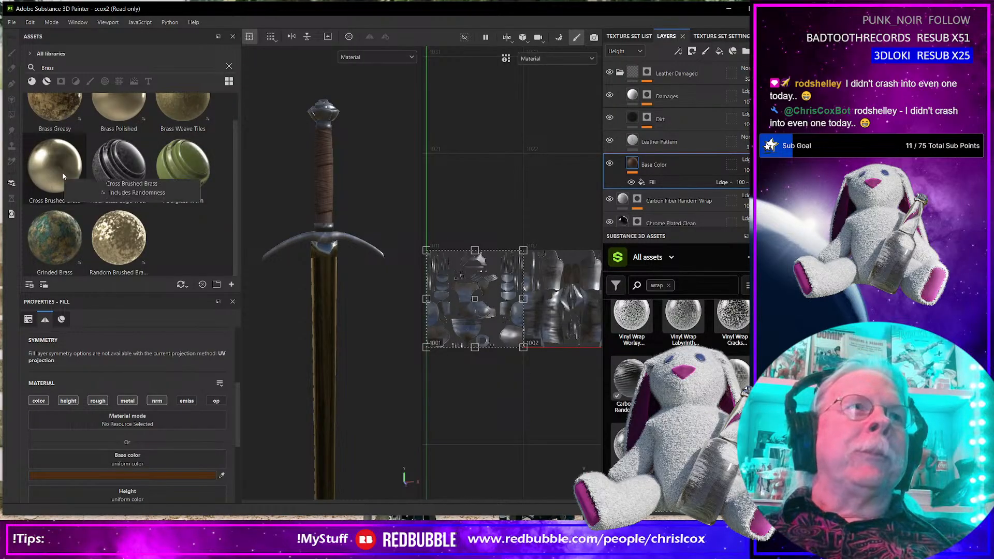
{"action": "mouse_move", "coordinate": [60, 172]}
{"action": "left_mouse_down"}
{"action": "mouse_move", "coordinate": [312, 251]}
{"action": "mouse_move", "coordinate": [349, 238]}
{"action": "mouse_move", "coordinate": [54, 176]}
{"action": "left_mouse_up"}
{"action": "left_click_drag", "start_coordinate": [101, 112], "coordinate": [318, 240]}
{"action": "scroll", "coordinate": [317, 240], "scroll_direction": "up", "scroll_amount": 4}
{"action": "scroll", "coordinate": [318, 240], "scroll_direction": "down", "scroll_amount": 4}
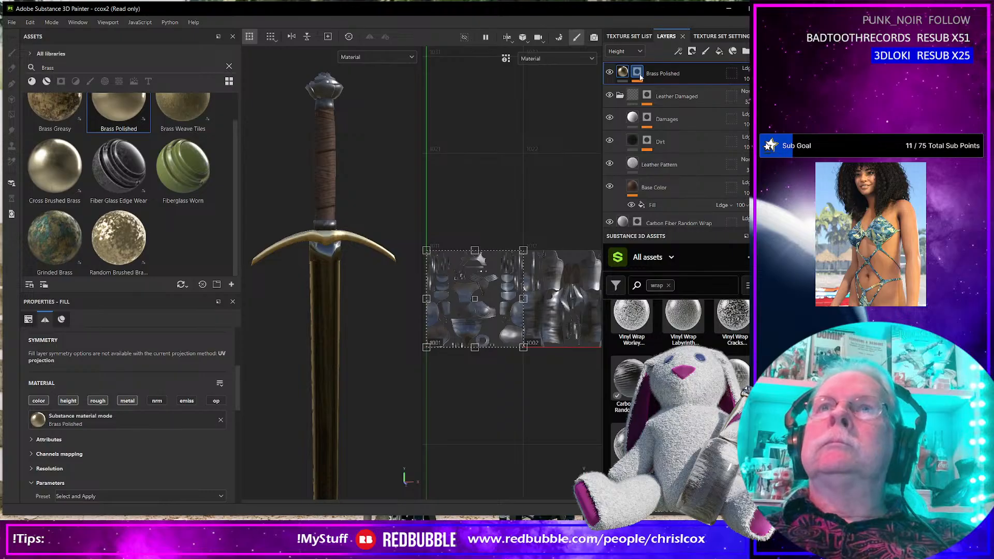
Add the cyan ID color of the pommel and grip collars to the Brass Polished mask's color selection.
{"action": "right_click", "coordinate": [638, 76]}
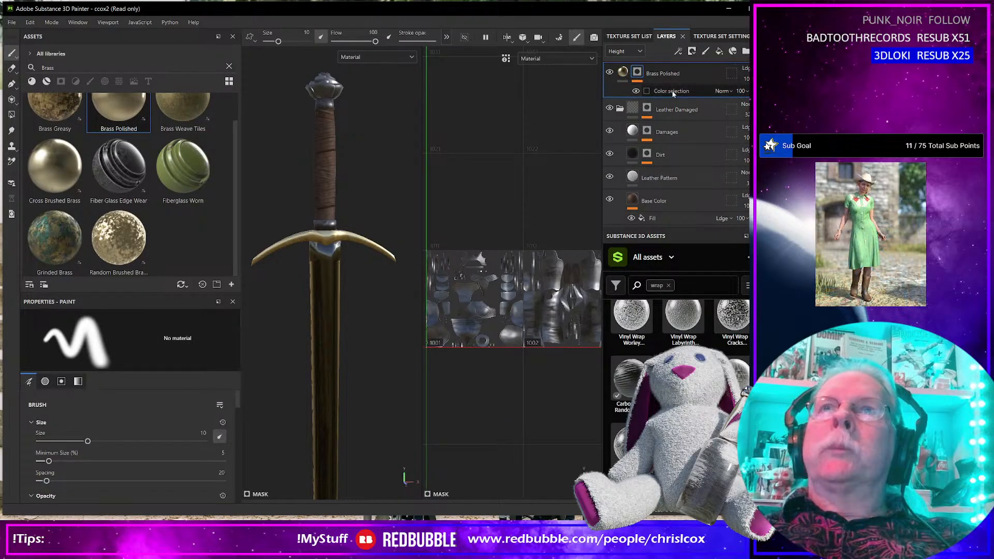
{"action": "left_click", "coordinate": [672, 91]}
{"action": "left_click", "coordinate": [221, 434]}
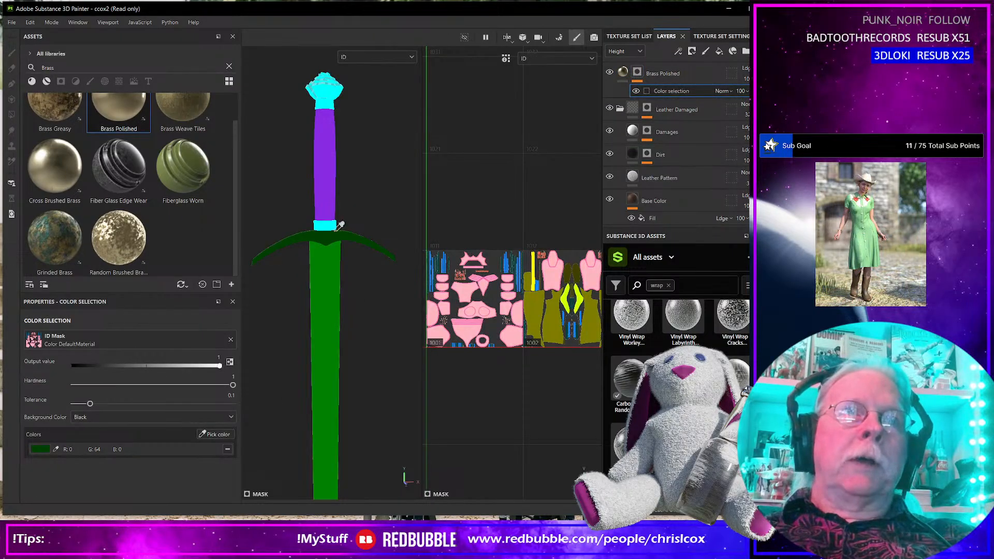
{"action": "left_click", "coordinate": [334, 227]}
{"action": "scroll", "coordinate": [335, 258], "scroll_direction": "down", "scroll_amount": 4}
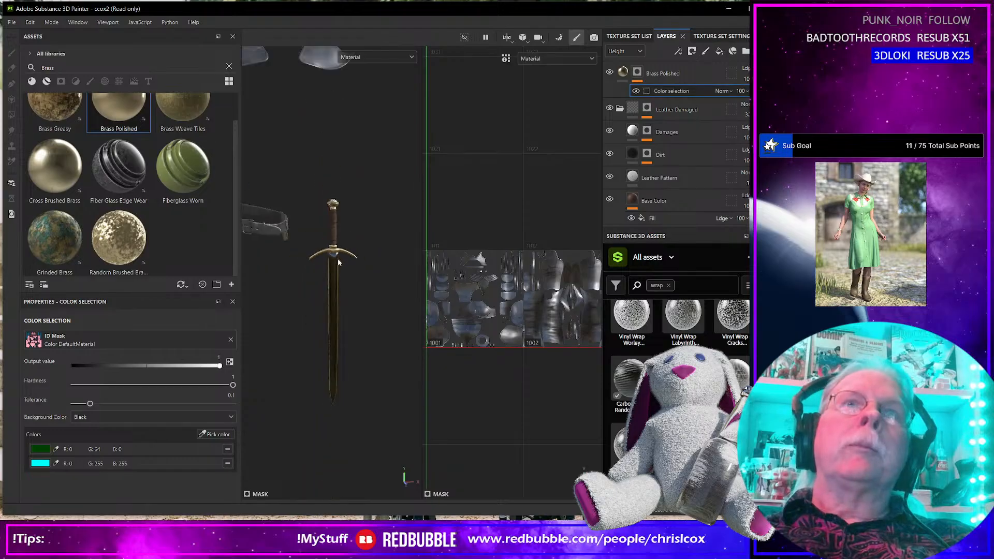
{"action": "scroll", "coordinate": [364, 313], "scroll_direction": "up", "scroll_amount": 5}
{"action": "scroll", "coordinate": [363, 314], "scroll_direction": "down", "scroll_amount": 3}
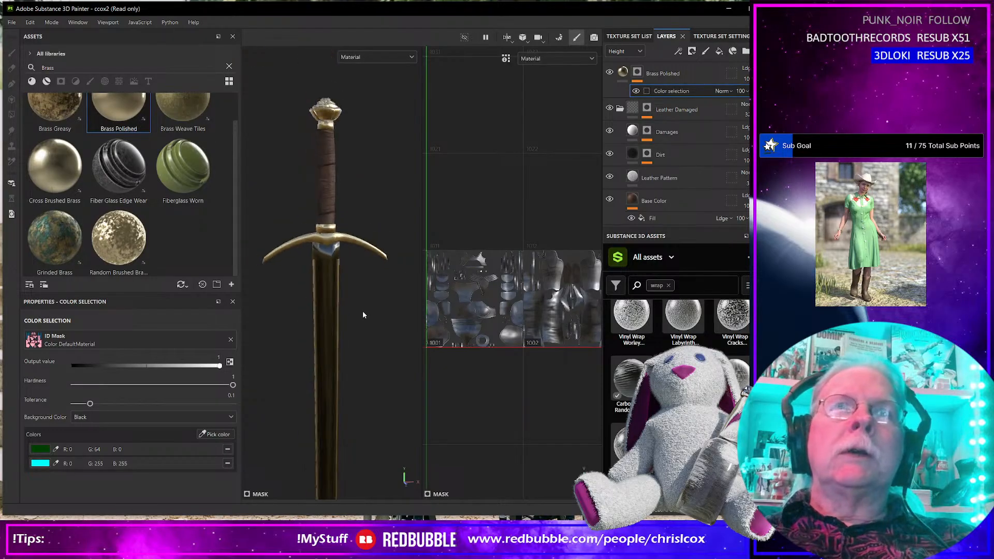
Enlarge the layer stack to show the chrome and steel layers below the Leather Damaged group.
{"action": "scroll", "coordinate": [346, 273], "scroll_direction": "up", "scroll_amount": 4}
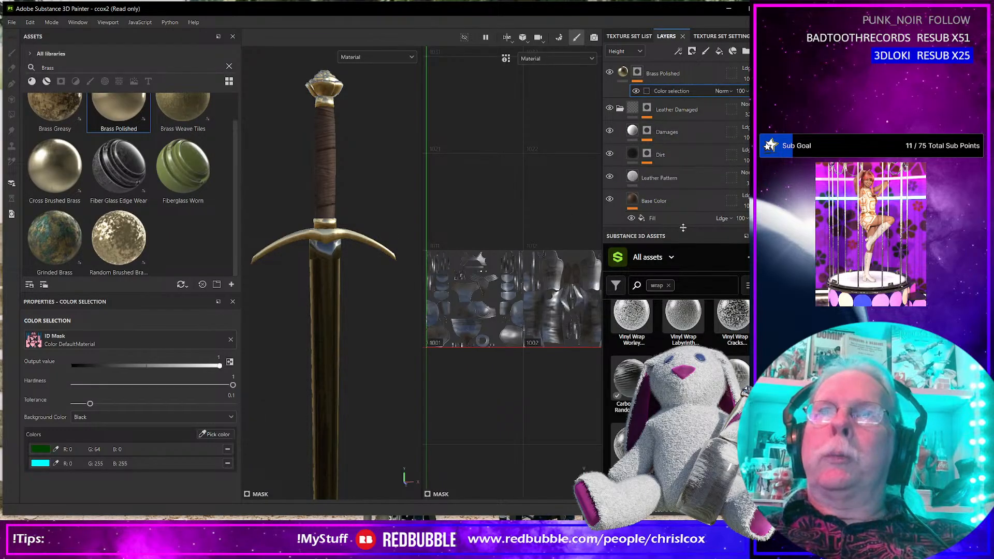
{"action": "left_click_drag", "start_coordinate": [682, 229], "coordinate": [682, 366]}
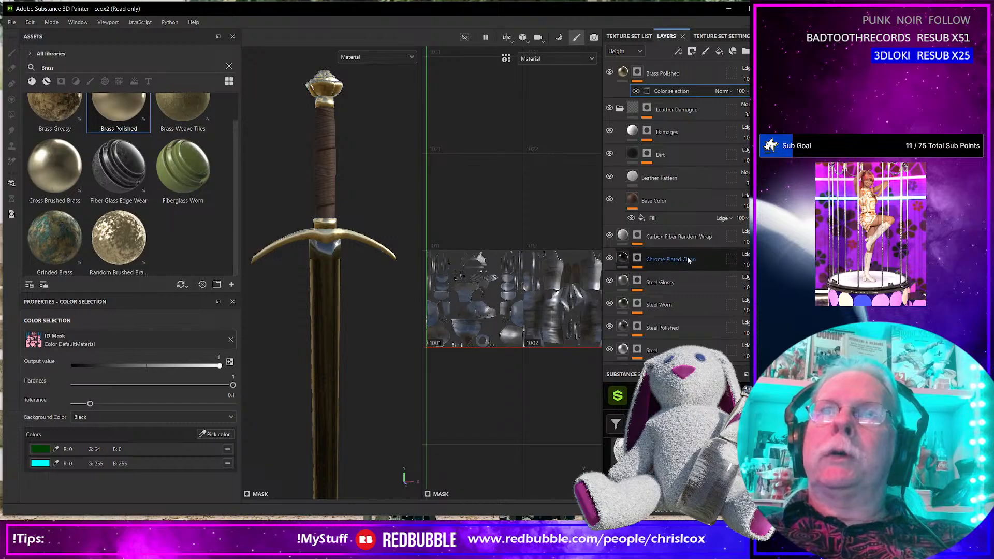
{"action": "left_click", "coordinate": [675, 330]}
{"action": "scroll", "coordinate": [668, 315], "scroll_direction": "down", "scroll_amount": 1}
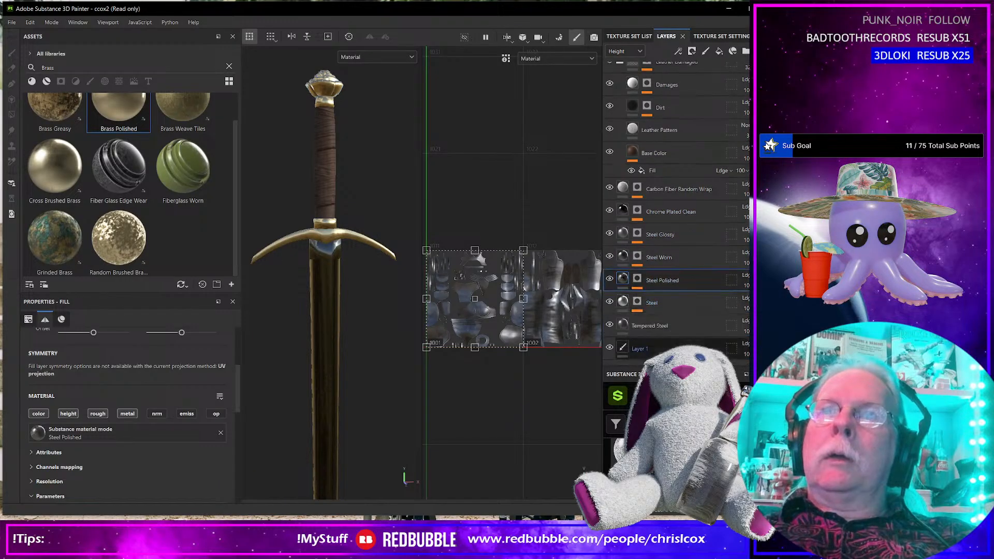
{"action": "left_click", "coordinate": [642, 311]}
{"action": "scroll", "coordinate": [677, 305], "scroll_direction": "up", "scroll_amount": 1}
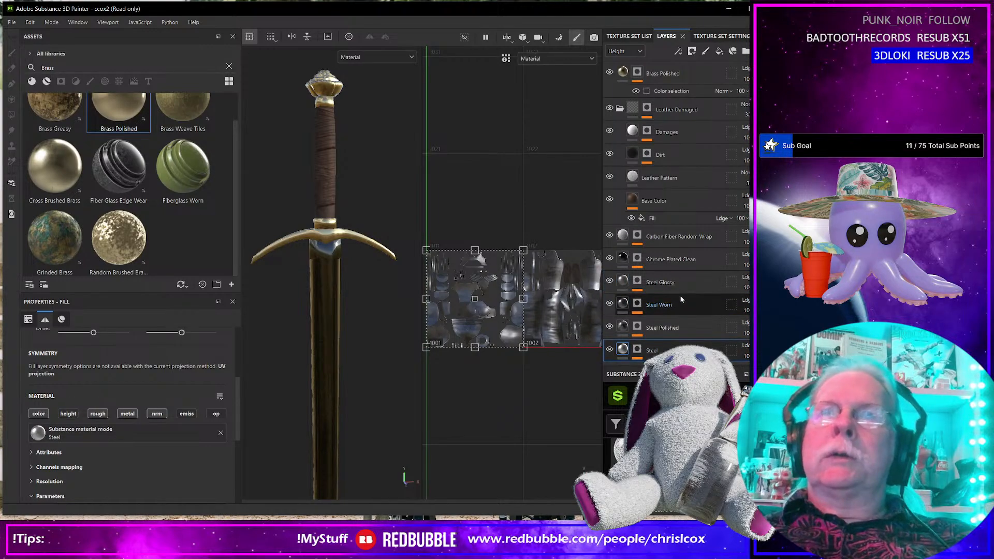
{"action": "left_click", "coordinate": [668, 74], "text": "shift"}
{"action": "right_click", "coordinate": [667, 73]}
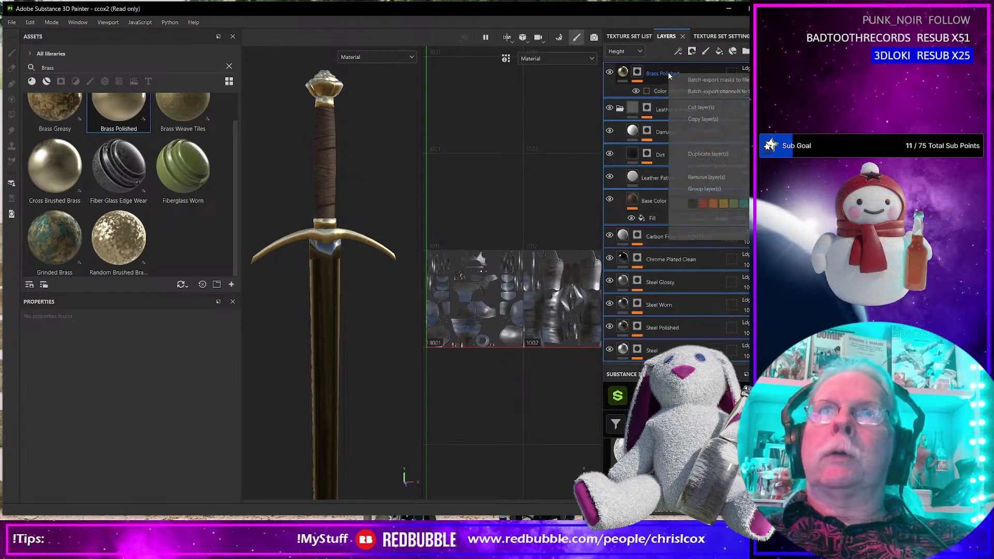
{"action": "left_click", "coordinate": [717, 178]}
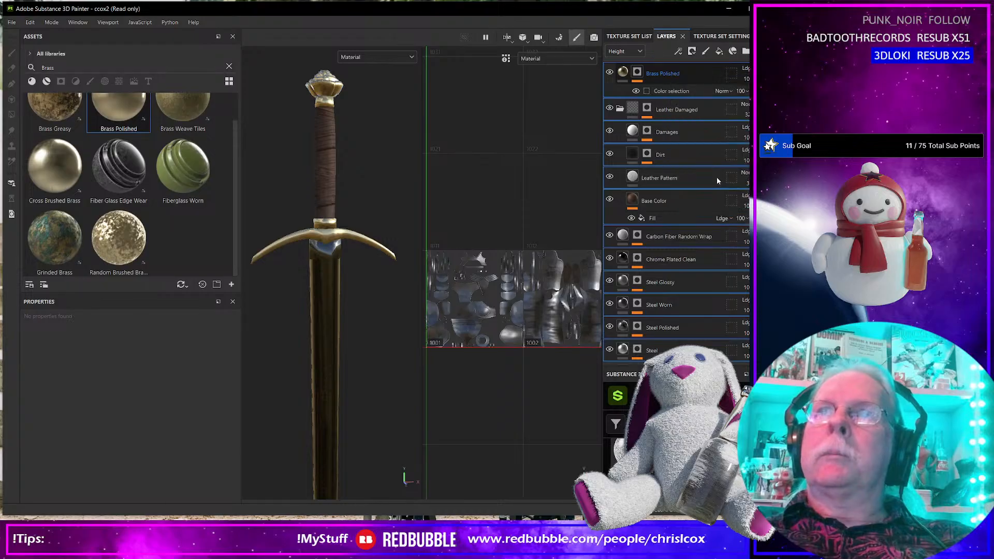
{"action": "key", "text": "ctrl+z"}
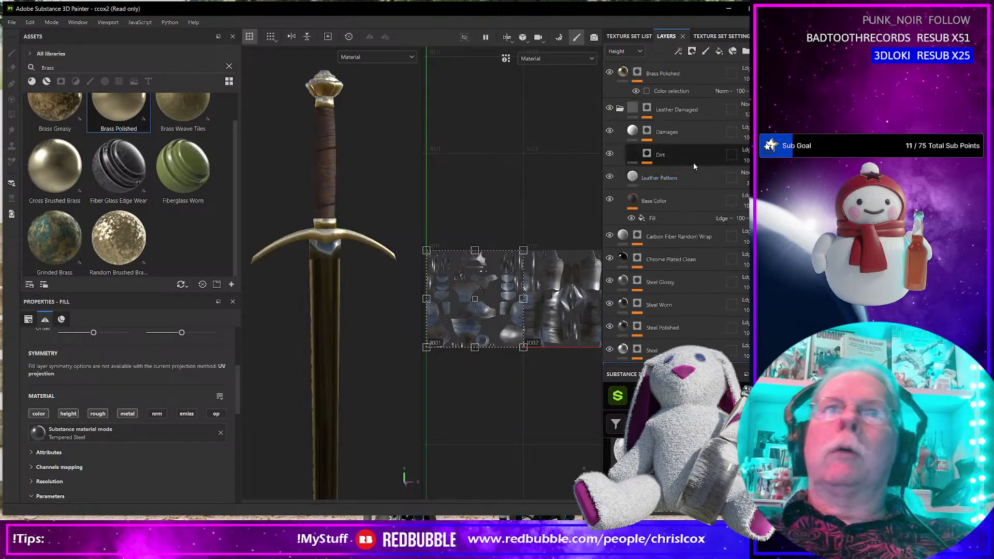
Group the layers from Brass Polished down to Steel into a folder named Sword.
{"action": "scroll", "coordinate": [668, 155], "scroll_direction": "down", "scroll_amount": 2}
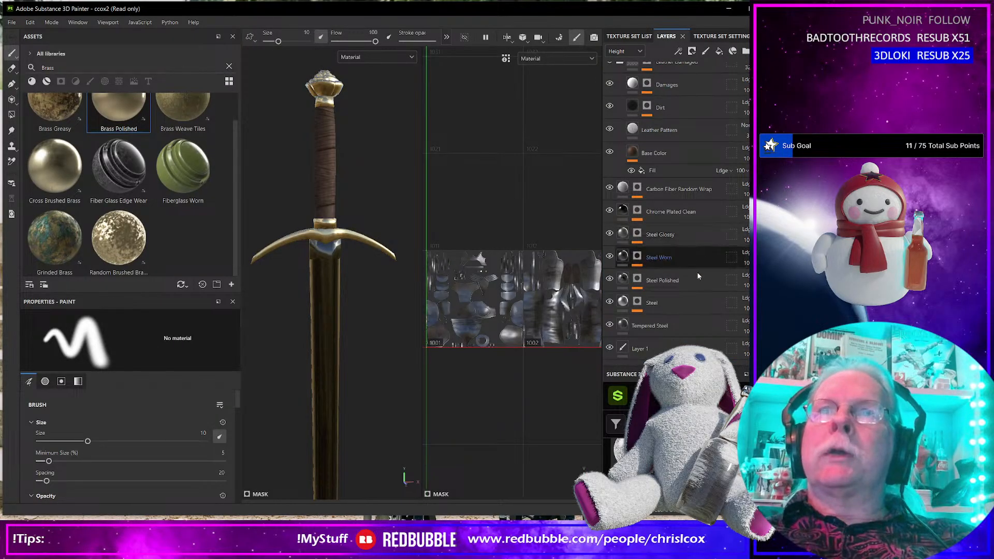
{"action": "left_click", "coordinate": [673, 306], "text": "shift"}
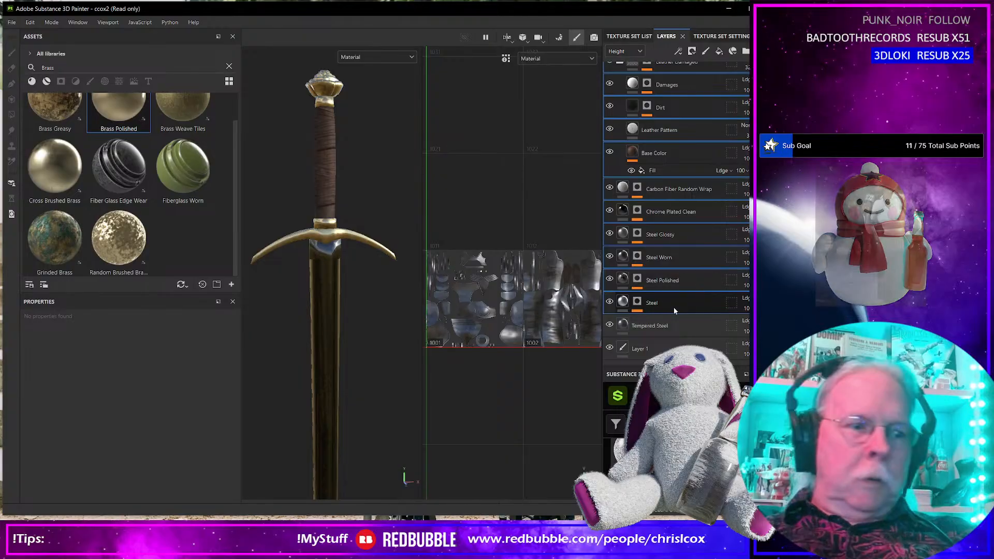
{"action": "key", "text": "ctrl+g"}
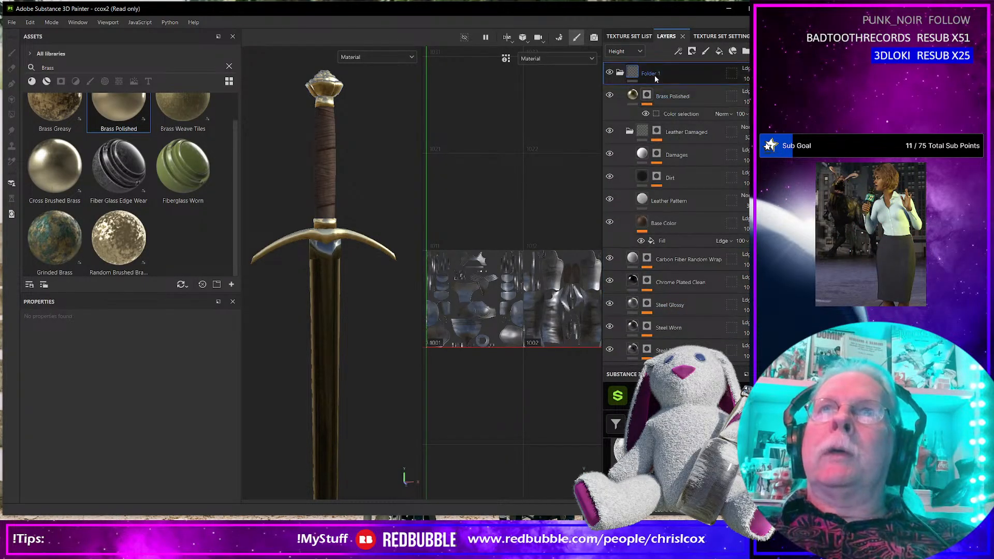
{"action": "double_click", "coordinate": [653, 74]}
{"action": "type", "text": "Sword"}
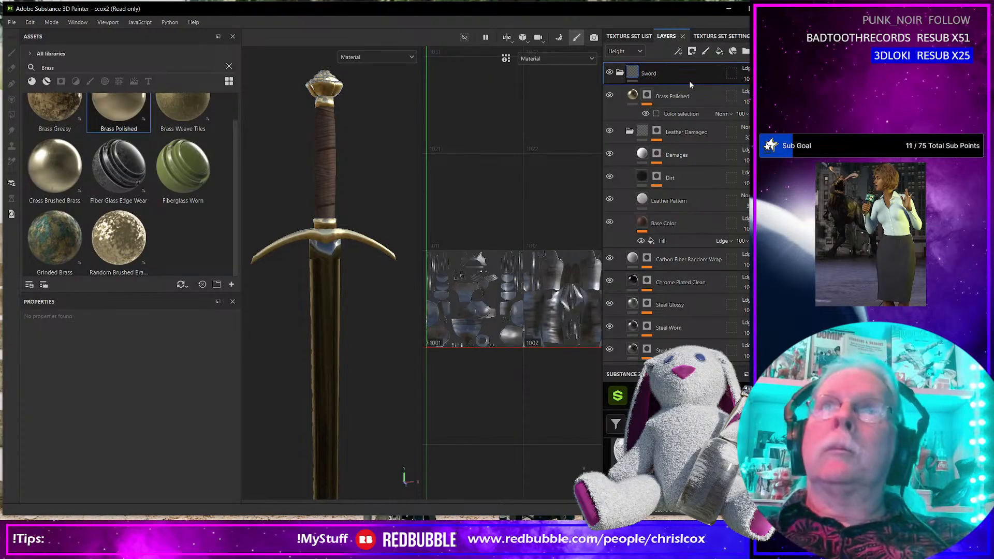
{"action": "key", "text": "Return"}
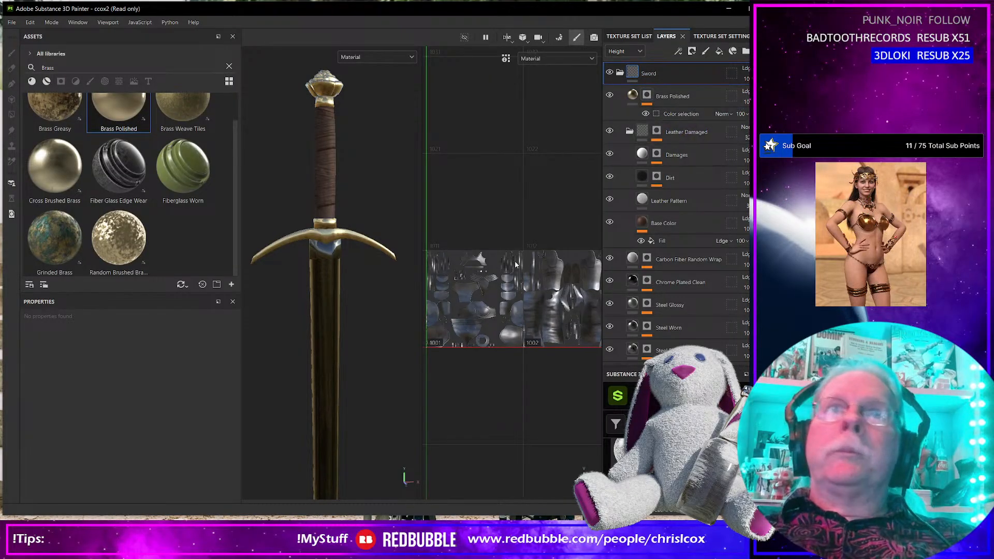
Collapse the Leather Damaged group and add an HSL Perceptive filter to it.
{"action": "left_click", "coordinate": [681, 219]}
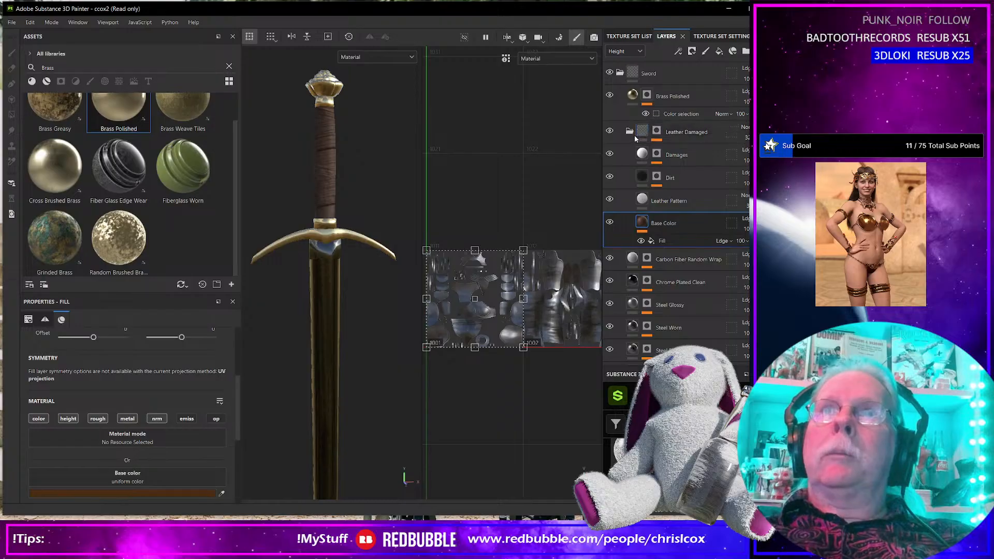
{"action": "left_click", "coordinate": [630, 132]}
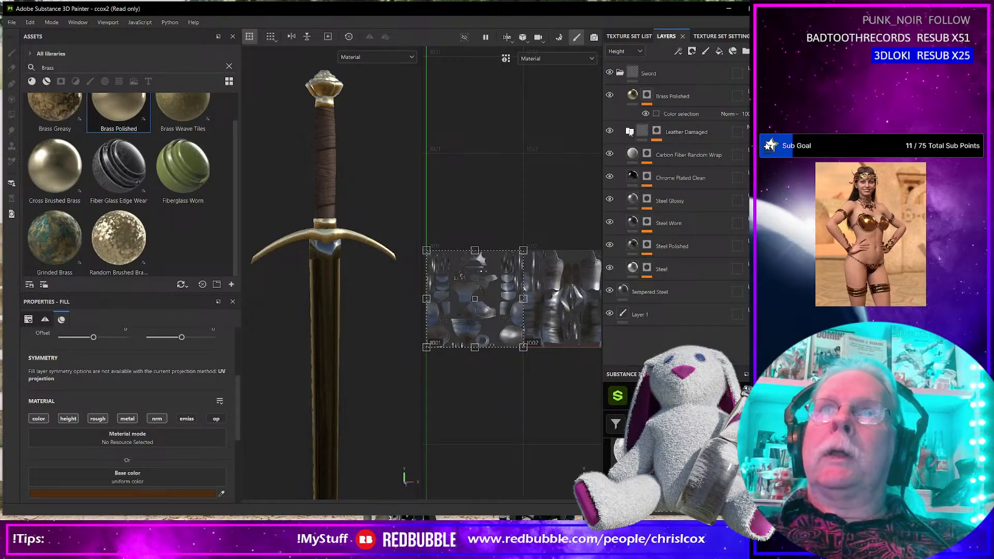
{"action": "left_click", "coordinate": [683, 132]}
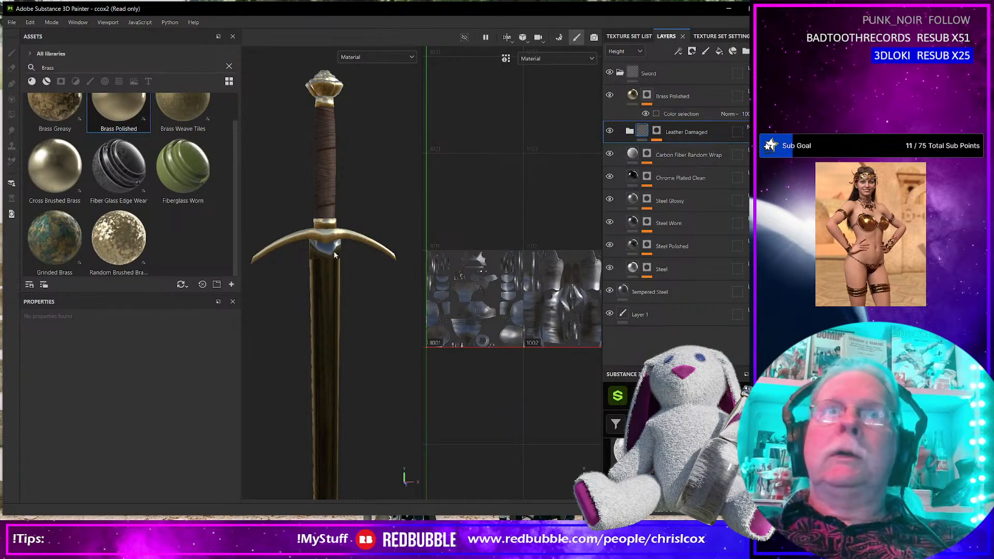
{"action": "left_click", "coordinate": [678, 51]}
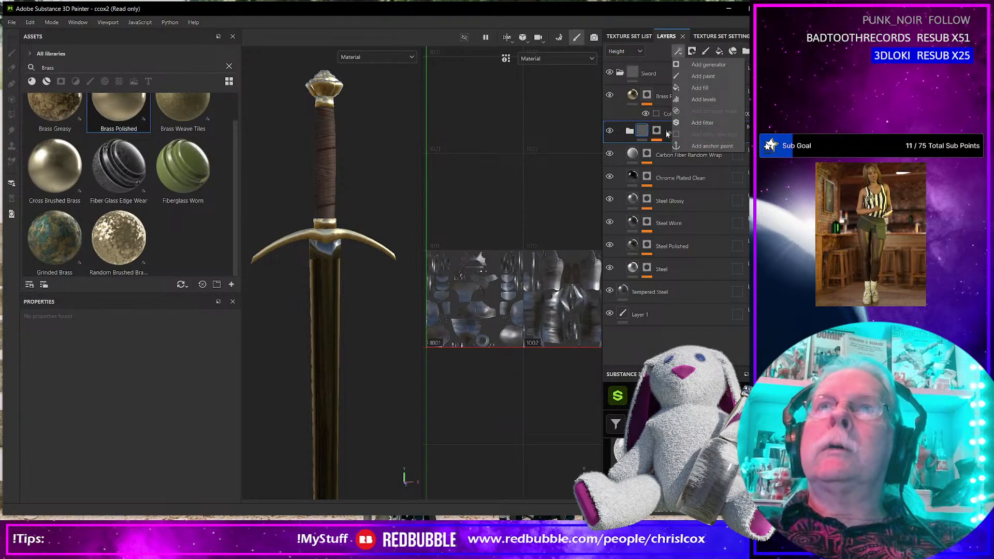
{"action": "left_click", "coordinate": [694, 123]}
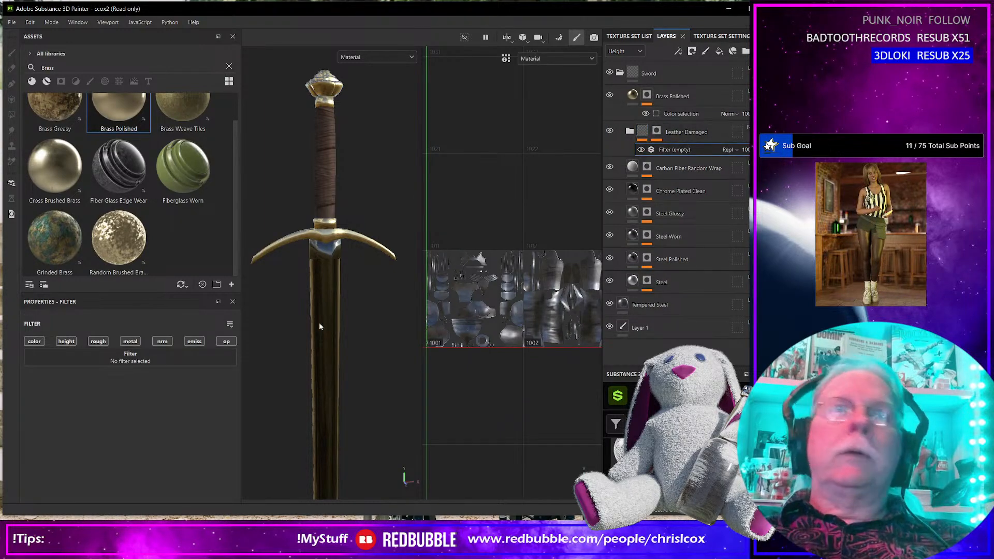
{"action": "left_click", "coordinate": [213, 353]}
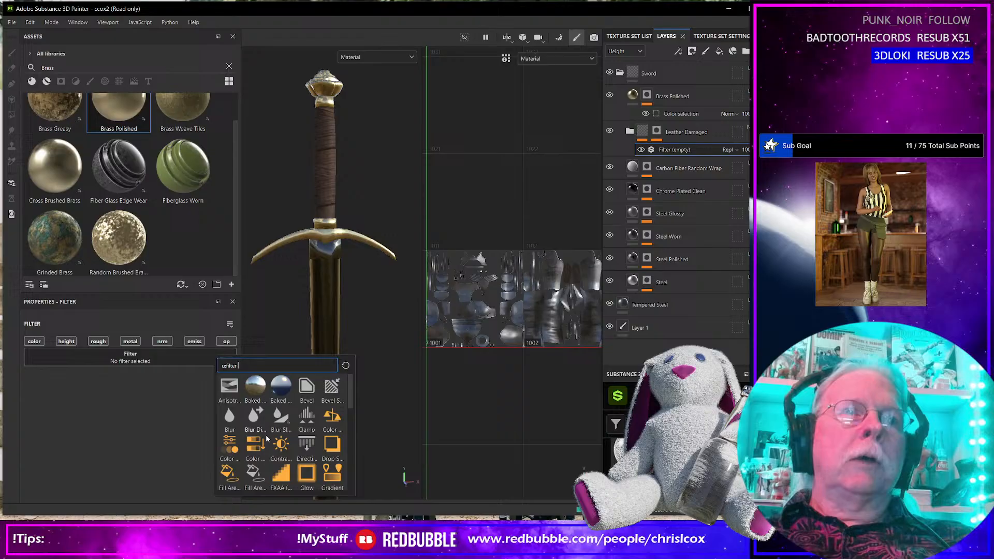
{"action": "scroll", "coordinate": [304, 447], "scroll_direction": "down", "scroll_amount": 3}
{"action": "left_click", "coordinate": [304, 440]}
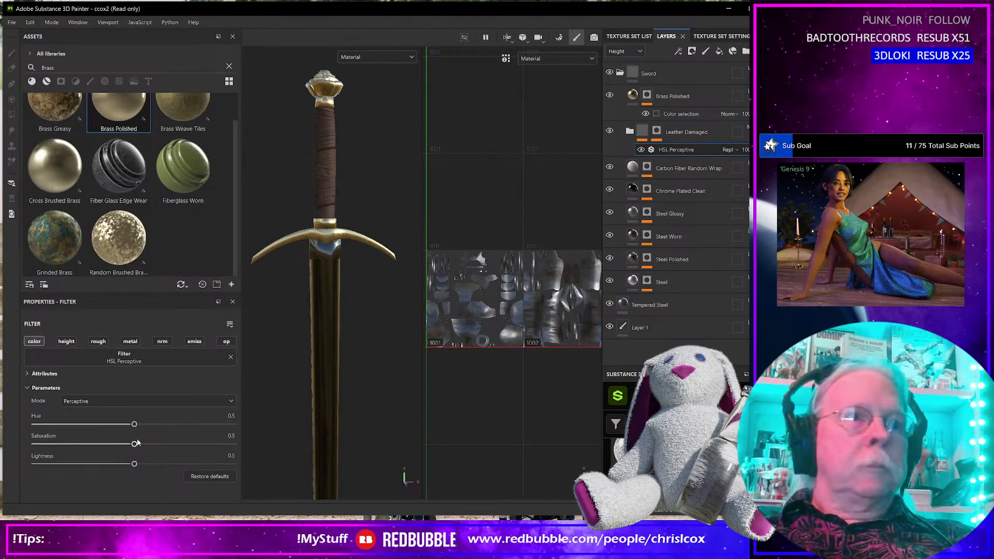
Try the filter's saturation at 1 in both Perceptive and Regular modes, undoing each test.
{"action": "left_click_drag", "start_coordinate": [136, 444], "coordinate": [235, 450]}
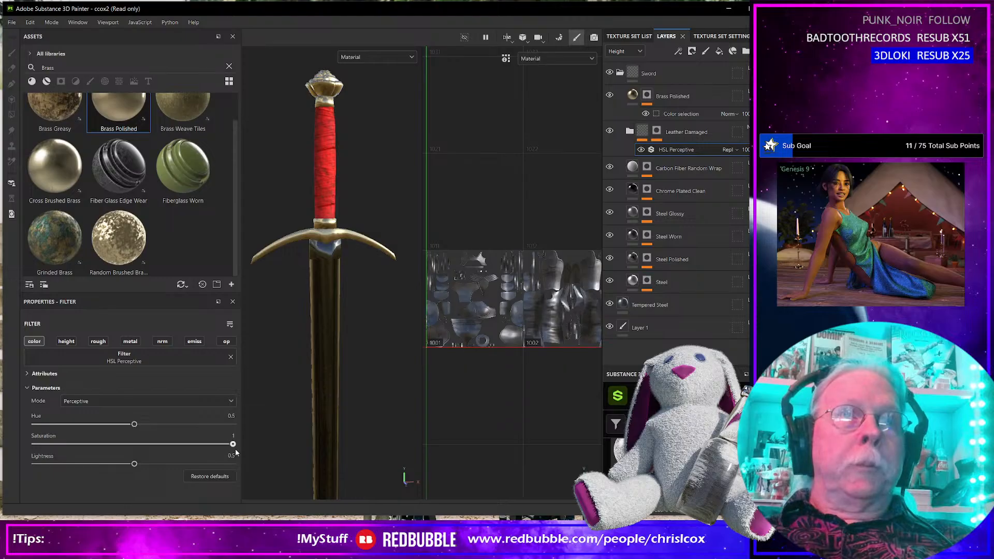
{"action": "key", "text": "ctrl+z"}
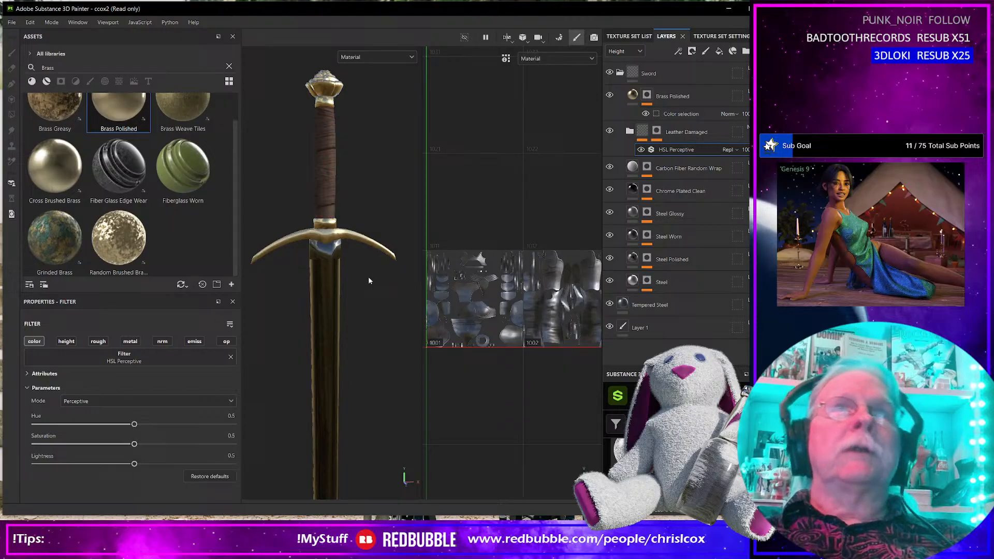
{"action": "left_click", "coordinate": [99, 402]}
{"action": "left_click", "coordinate": [94, 414]}
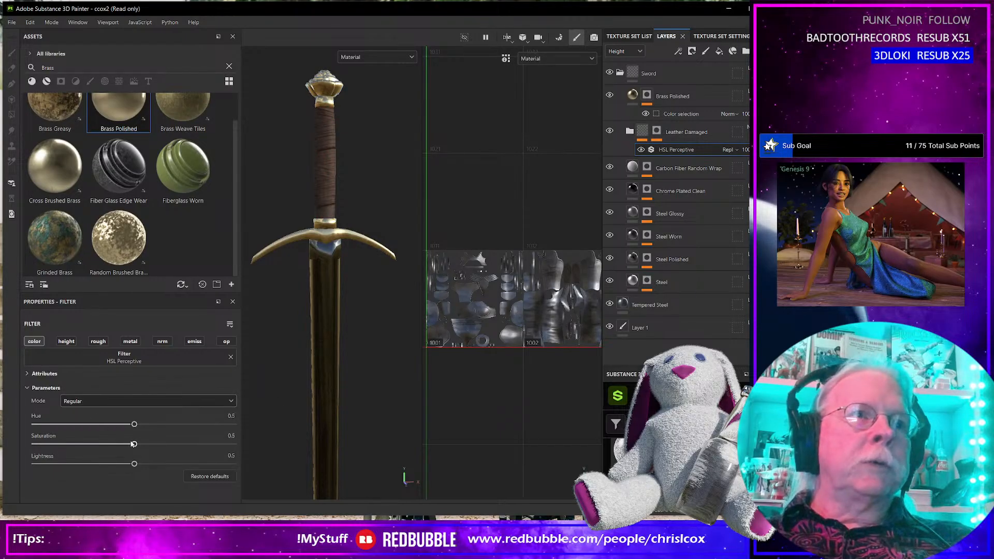
{"action": "left_click_drag", "start_coordinate": [134, 444], "coordinate": [234, 444]}
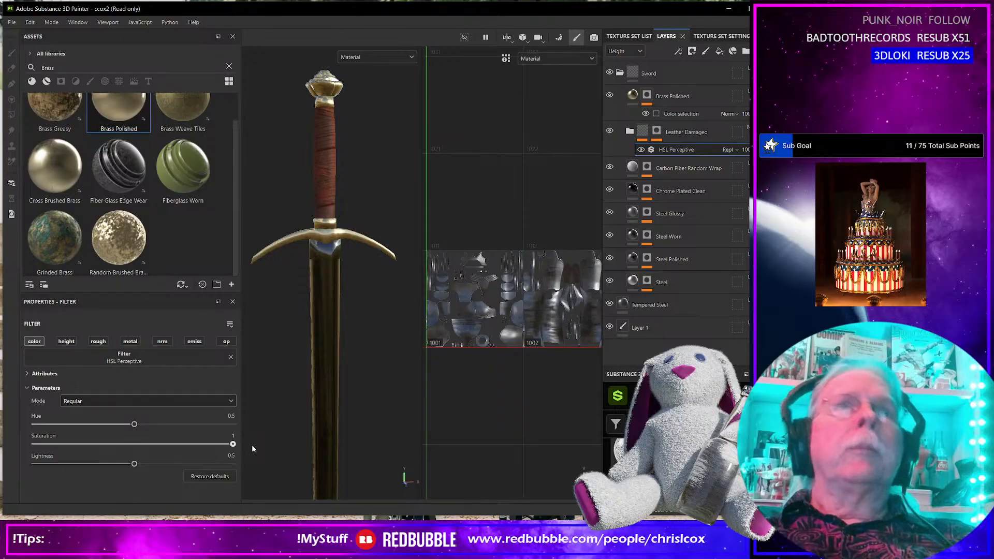
{"action": "key", "text": "ctrl+z"}
{"action": "left_click", "coordinate": [86, 402]}
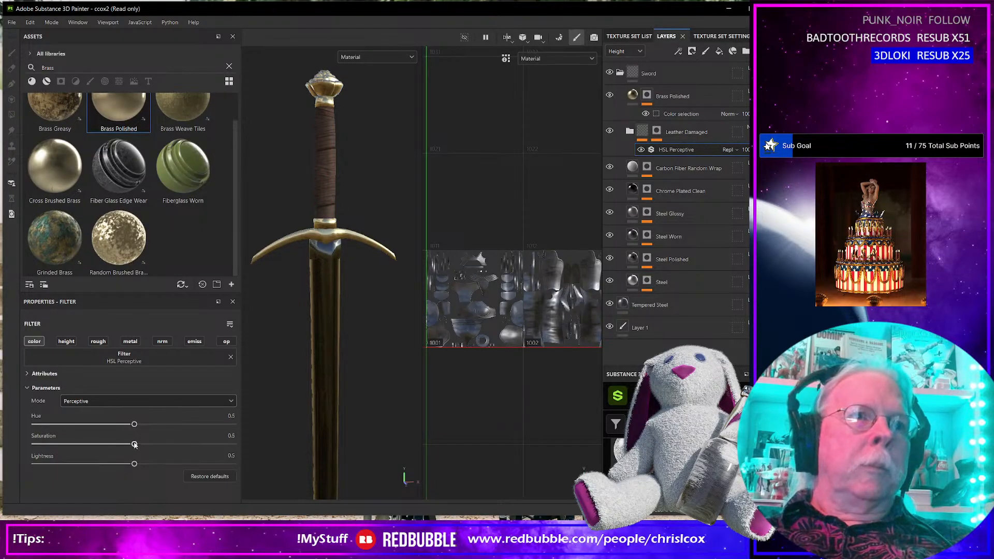
{"action": "left_click_drag", "start_coordinate": [134, 444], "coordinate": [263, 443]}
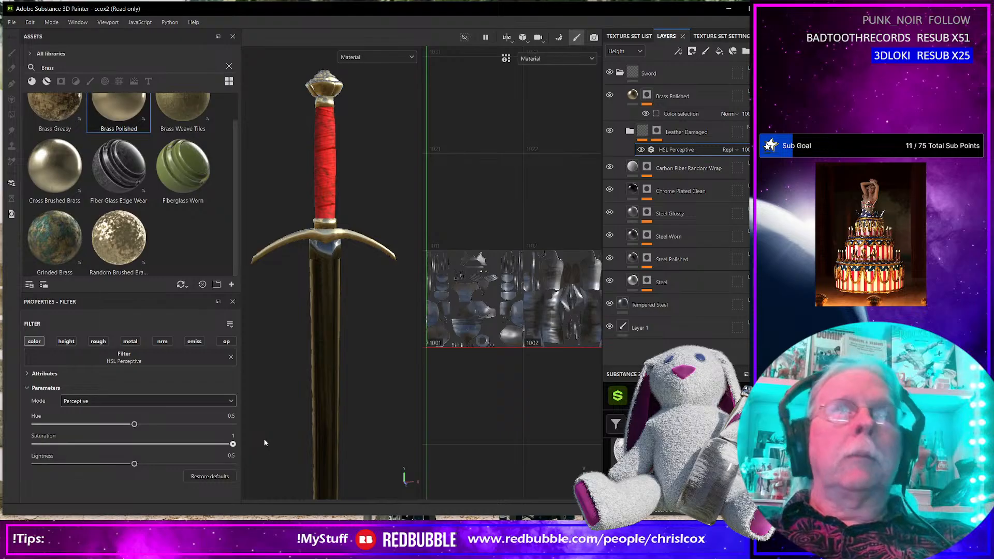
{"action": "key", "text": "ctrl+z"}
Tune the leather grip's HSL Perceptive filter to Hue 0.511, Saturation 0.58 and Lightness 0.536.
{"action": "scroll", "coordinate": [338, 210], "scroll_direction": "up", "scroll_amount": 3}
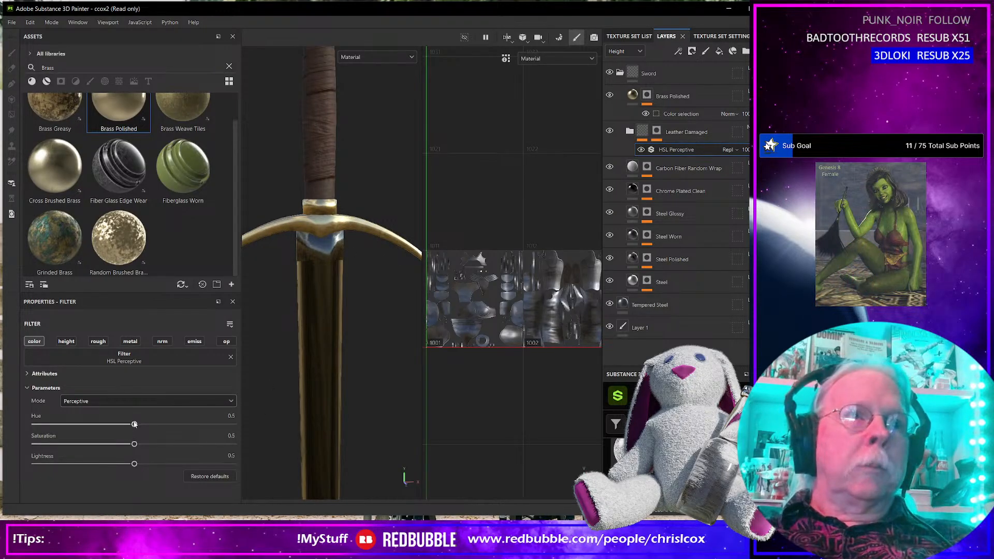
{"action": "left_click_drag", "start_coordinate": [134, 424], "coordinate": [136, 424]}
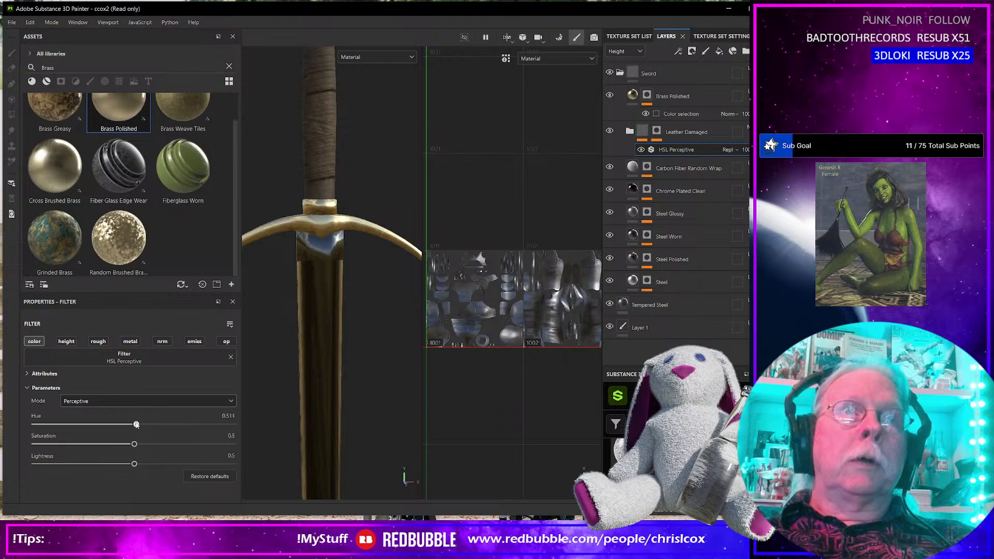
{"action": "left_click_drag", "start_coordinate": [134, 464], "coordinate": [150, 444]}
{"action": "scroll", "coordinate": [312, 349], "scroll_direction": "down", "scroll_amount": 3}
{"action": "scroll", "coordinate": [313, 349], "scroll_direction": "up", "scroll_amount": 2}
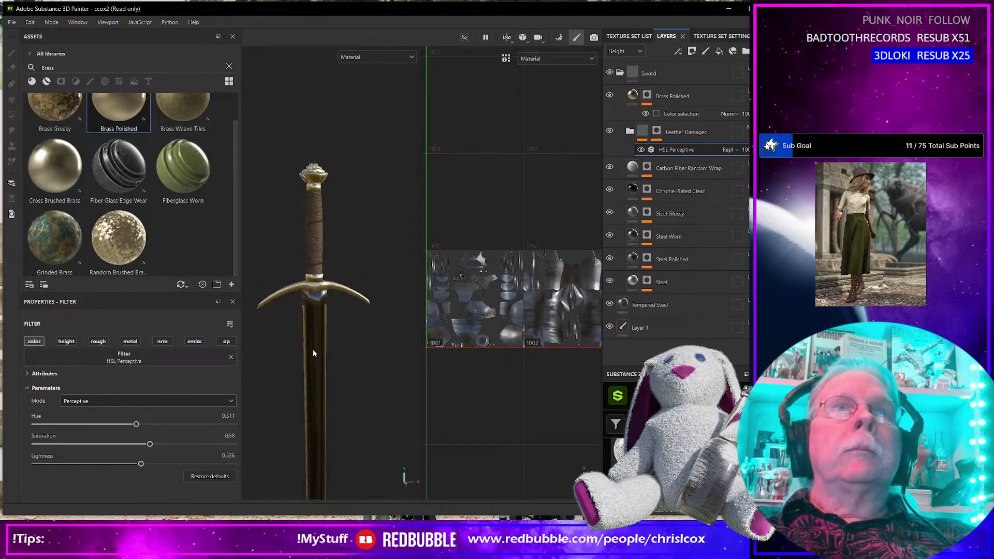
Duplicate the Leather Damaged group with its HSL Perceptive filter twice.
{"action": "right_click", "coordinate": [697, 132]}
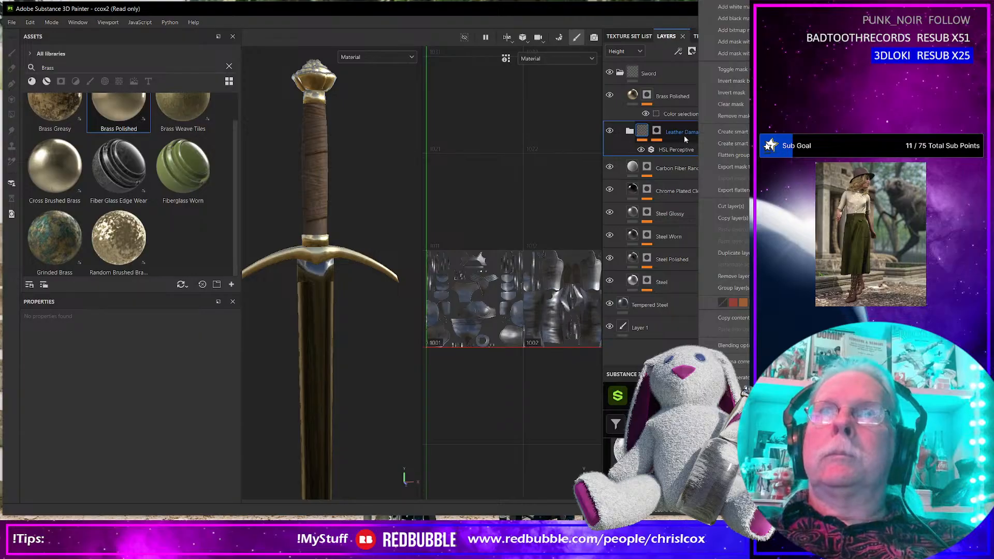
{"action": "left_click", "coordinate": [685, 136]}
{"action": "key", "text": "ctrl+d"}
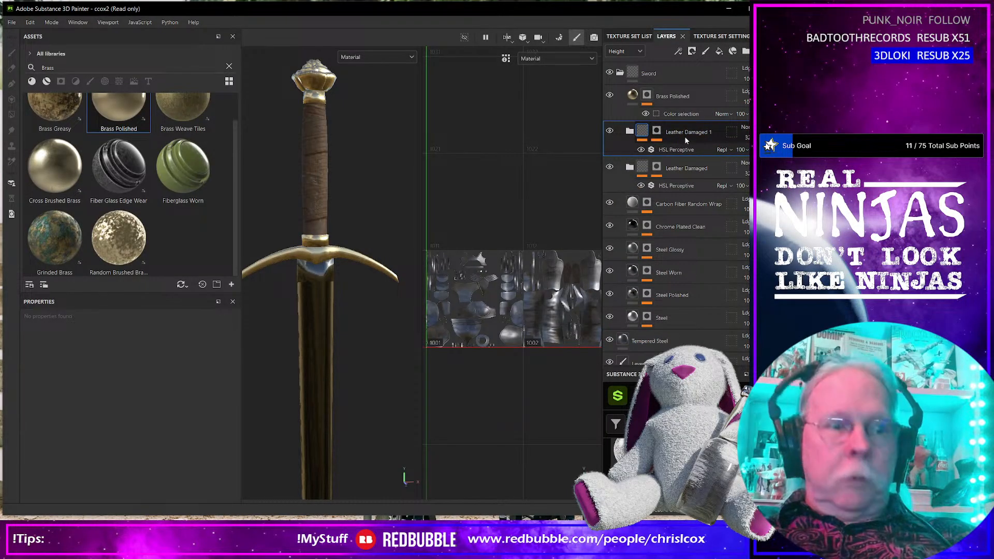
{"action": "key", "text": "ctrl+s"}
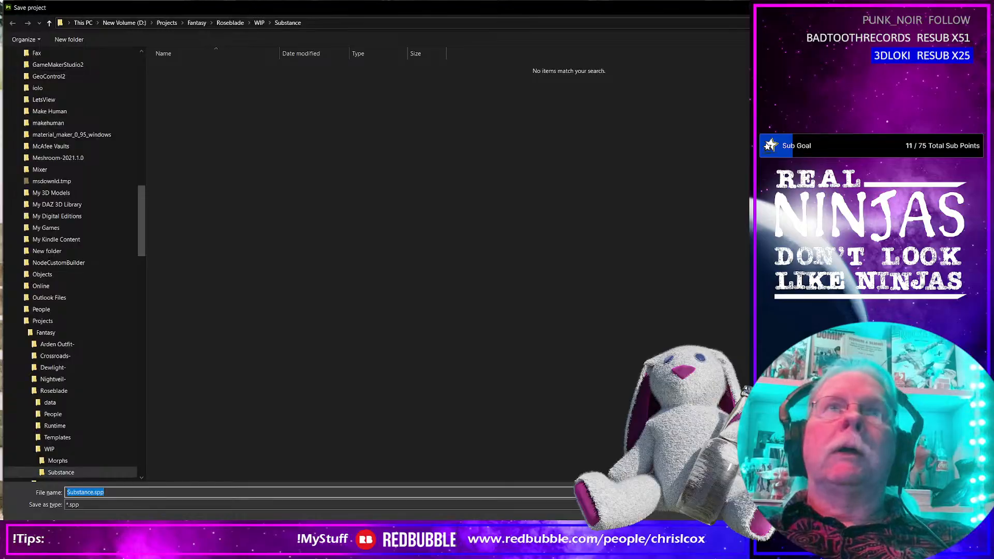
{"action": "key", "text": "Escape"}
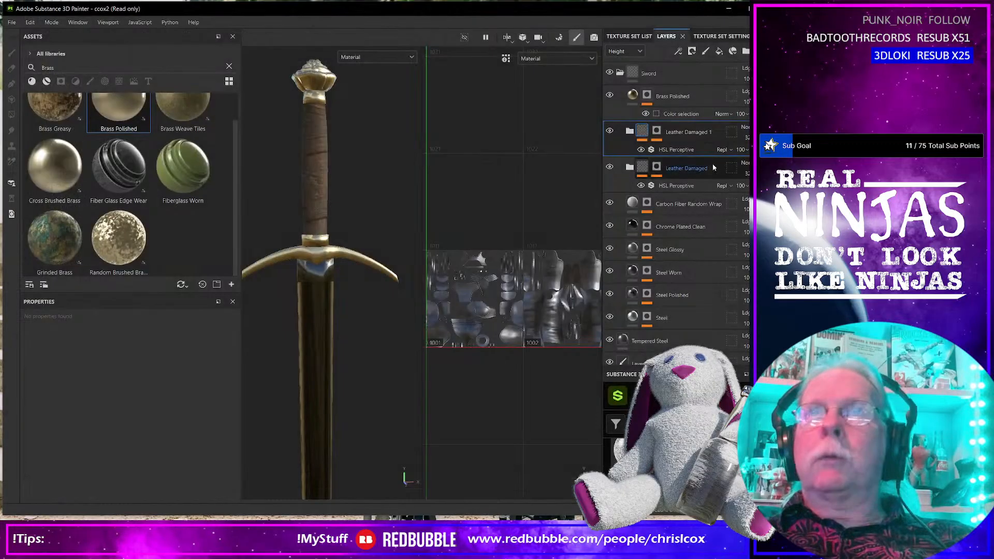
{"action": "key", "text": "ctrl+d"}
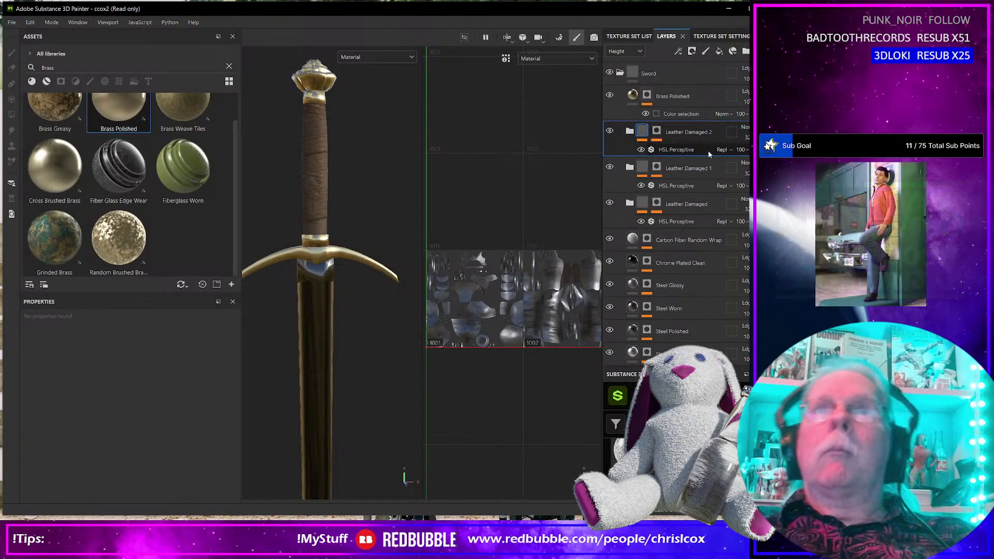
Hide the original Leather Damaged group and rename Leather Damaged 1 to Leather Damaged White, hiding it as well.
{"action": "left_click", "coordinate": [610, 203]}
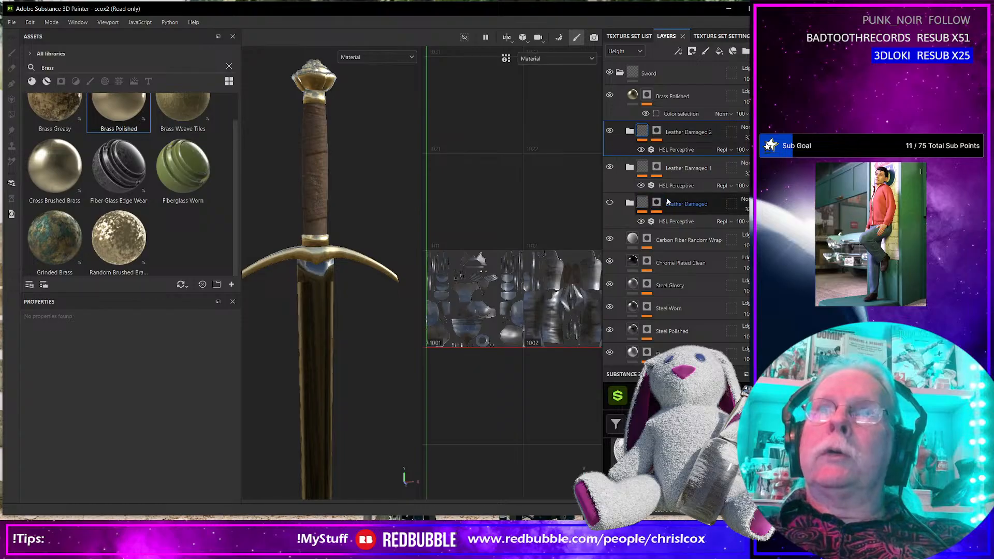
{"action": "left_click", "coordinate": [671, 175]}
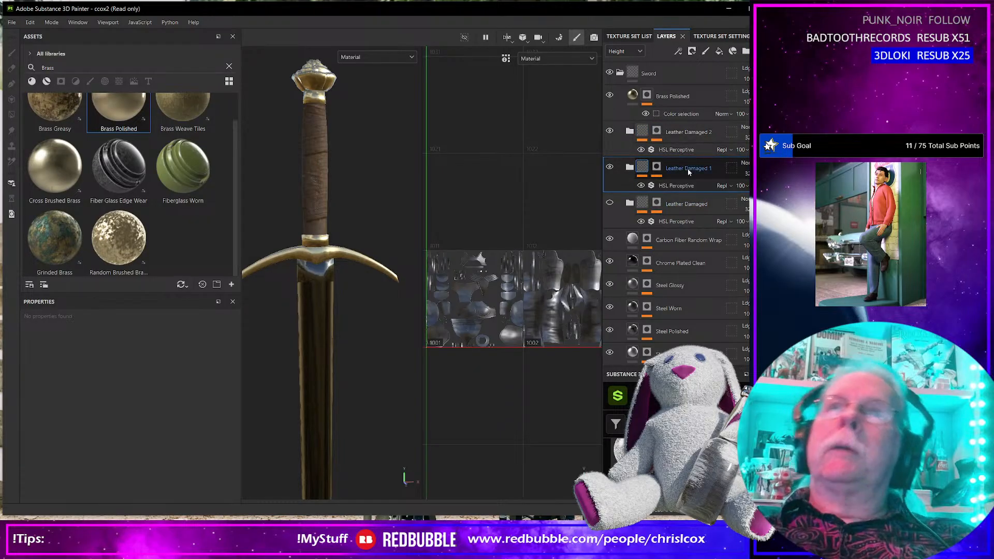
{"action": "double_click", "coordinate": [687, 169]}
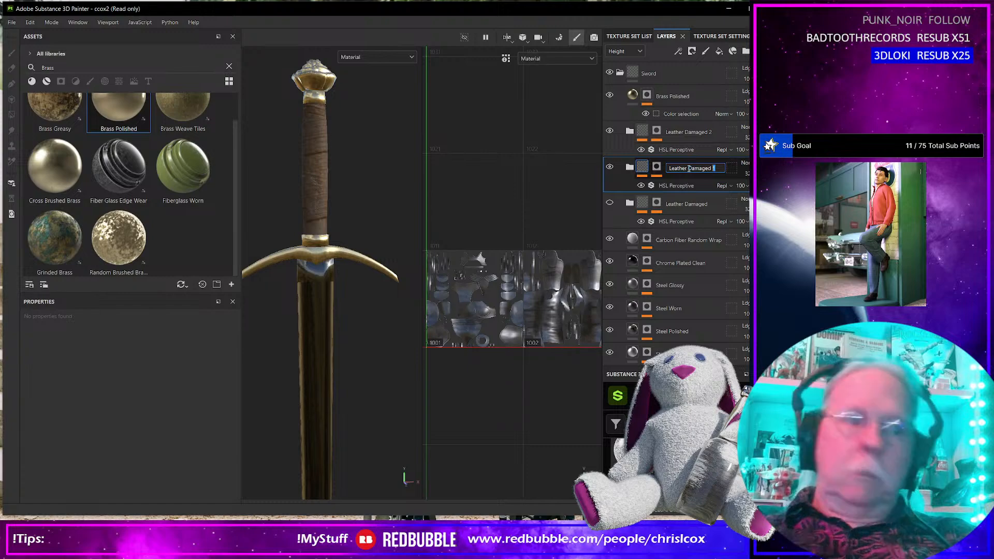
{"action": "type", "text": "Whi"}
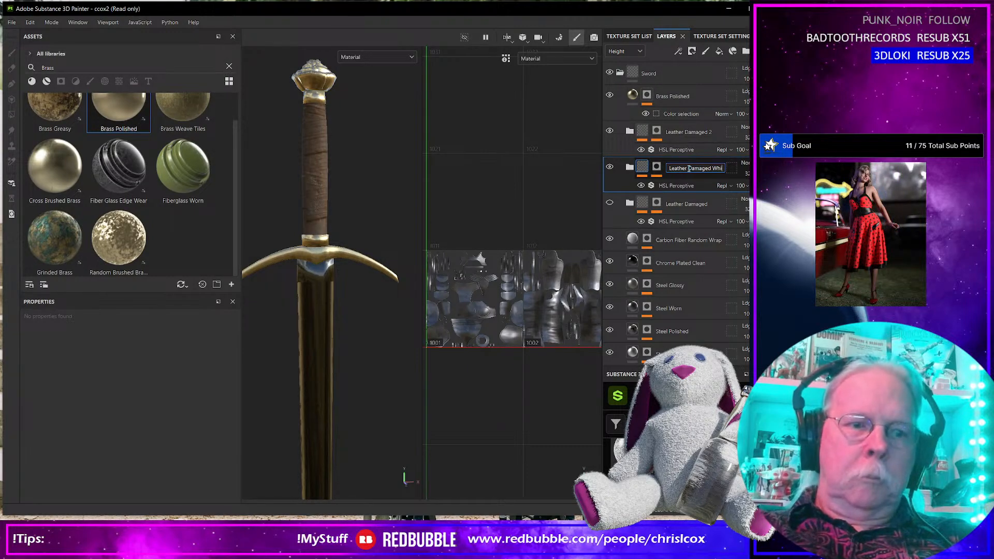
{"action": "type", "text": "te"}
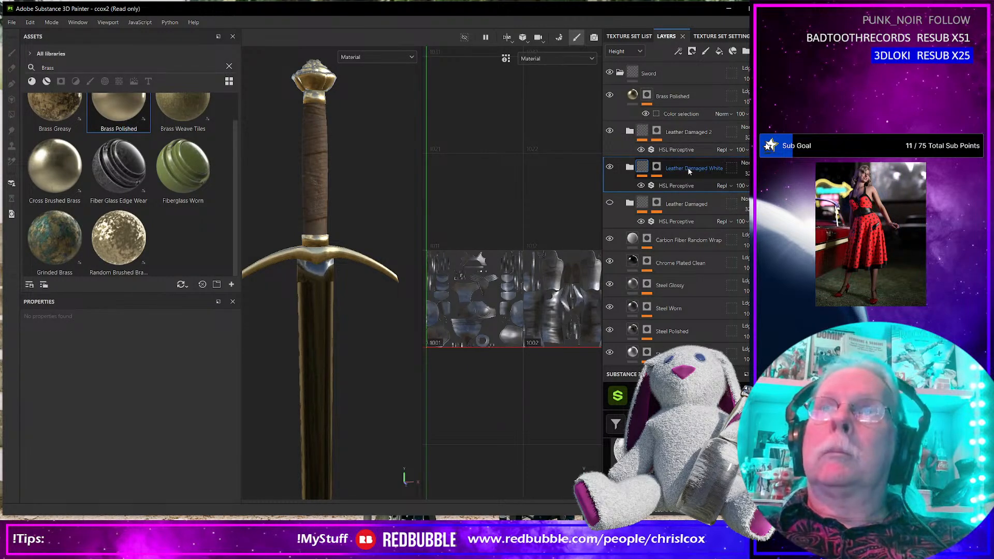
{"action": "key", "text": "Return"}
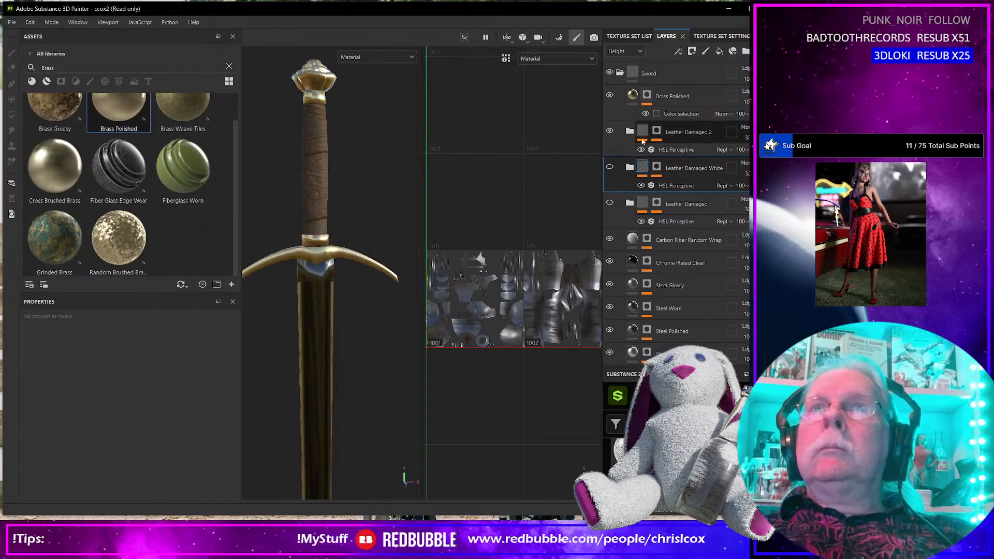
Rename the Leather Damaged 2 group as Leather Damaged Black.
{"action": "double_click", "coordinate": [696, 133]}
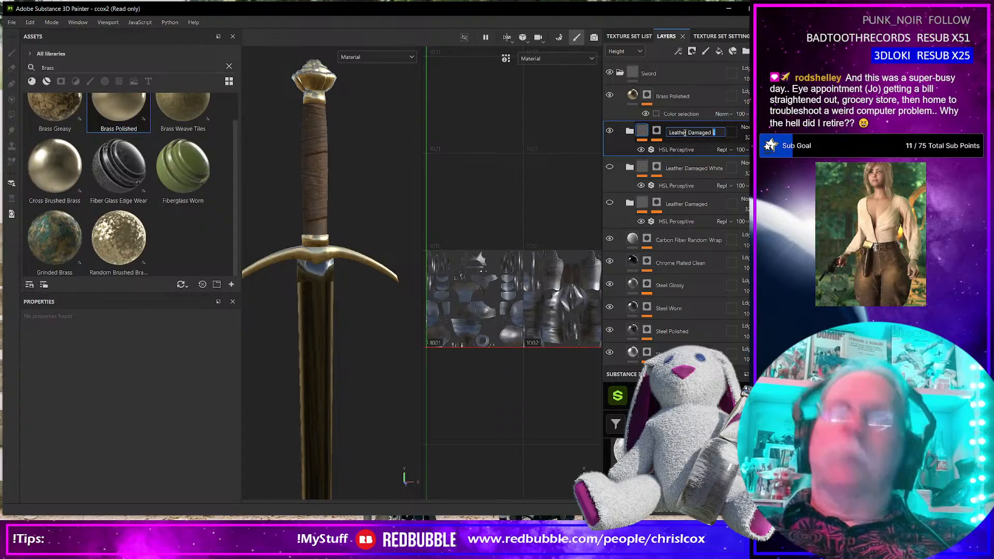
{"action": "key", "text": "BackSpace"}
{"action": "type", "text": "Black"}
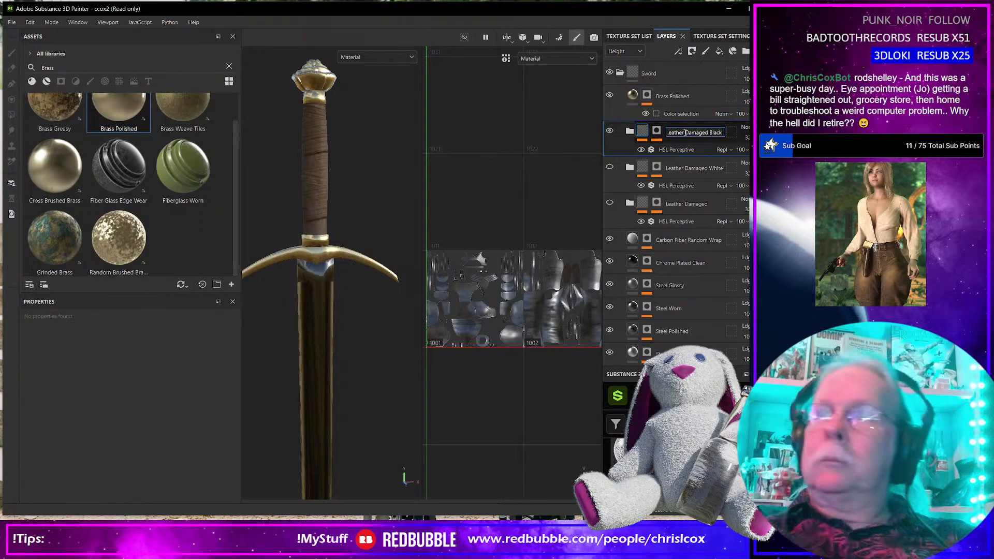
{"action": "key", "text": "Return"}
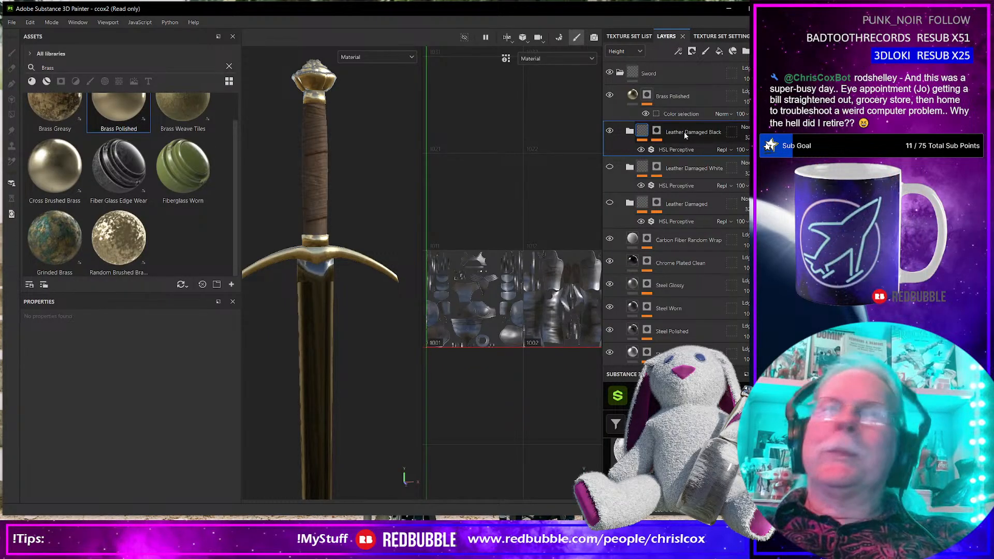
Set the Leather Damaged Black group's HSL Perceptive filter to Saturation 0.029 and Lightness 0.111.
{"action": "scroll", "coordinate": [364, 236], "scroll_direction": "up", "scroll_amount": 5}
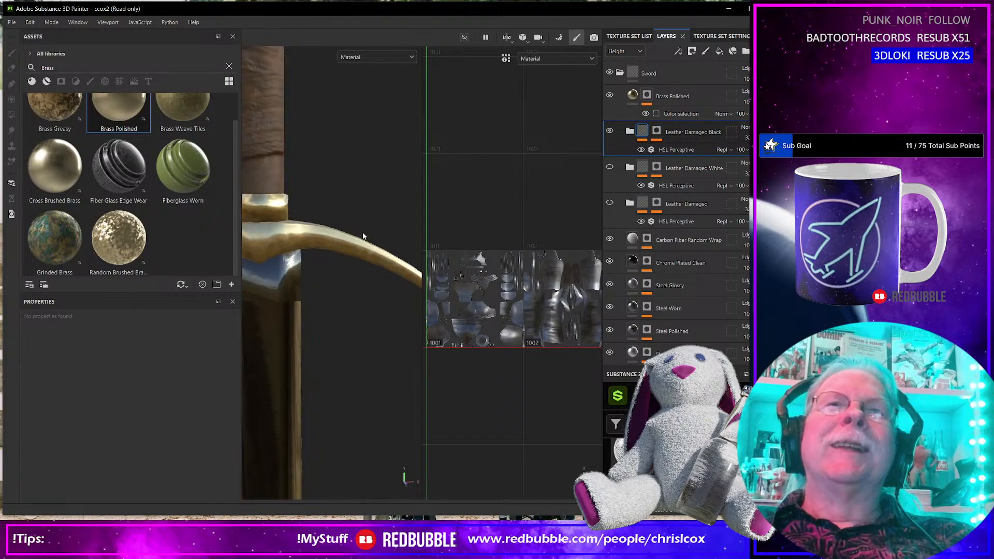
{"action": "mouse_move", "coordinate": [341, 241]}
{"action": "left_mouse_down", "text": "alt"}
{"action": "mouse_move", "coordinate": [317, 210]}
{"action": "mouse_move", "coordinate": [282, 277]}
{"action": "mouse_move", "coordinate": [348, 239]}
{"action": "mouse_move", "coordinate": [271, 175]}
{"action": "mouse_move", "coordinate": [339, 227]}
{"action": "left_mouse_up", "text": "alt"}
{"action": "key", "text": "f"}
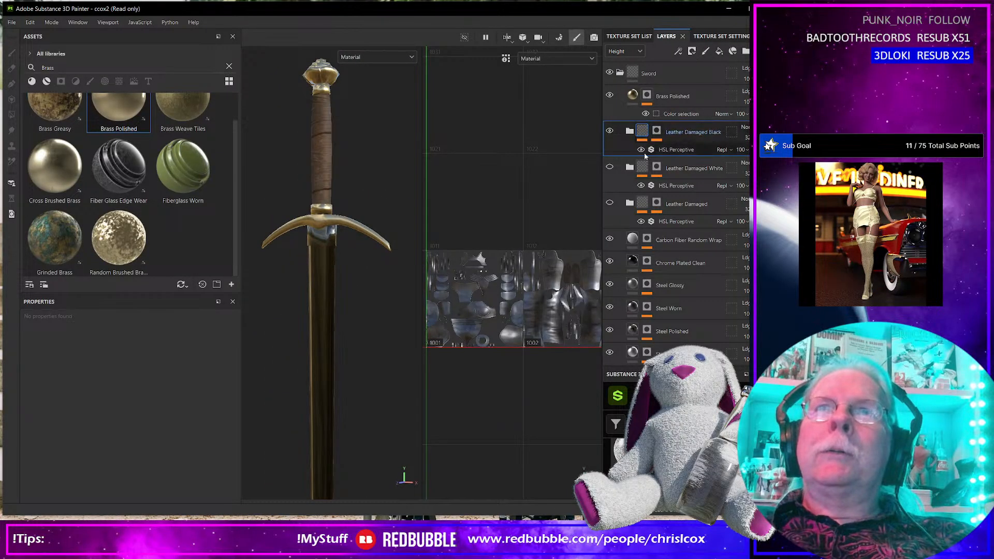
{"action": "left_click", "coordinate": [658, 150]}
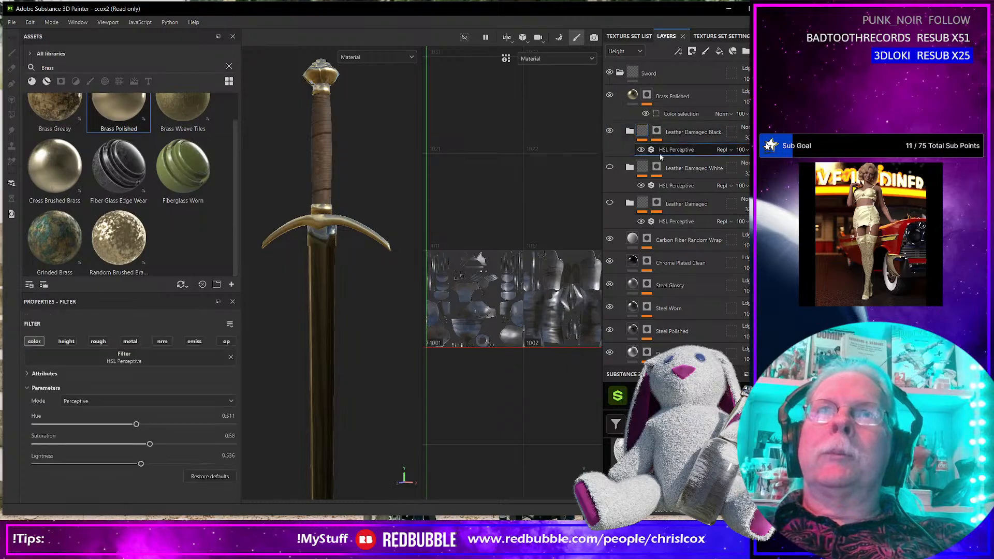
{"action": "left_click_drag", "start_coordinate": [149, 443], "coordinate": [42, 444]}
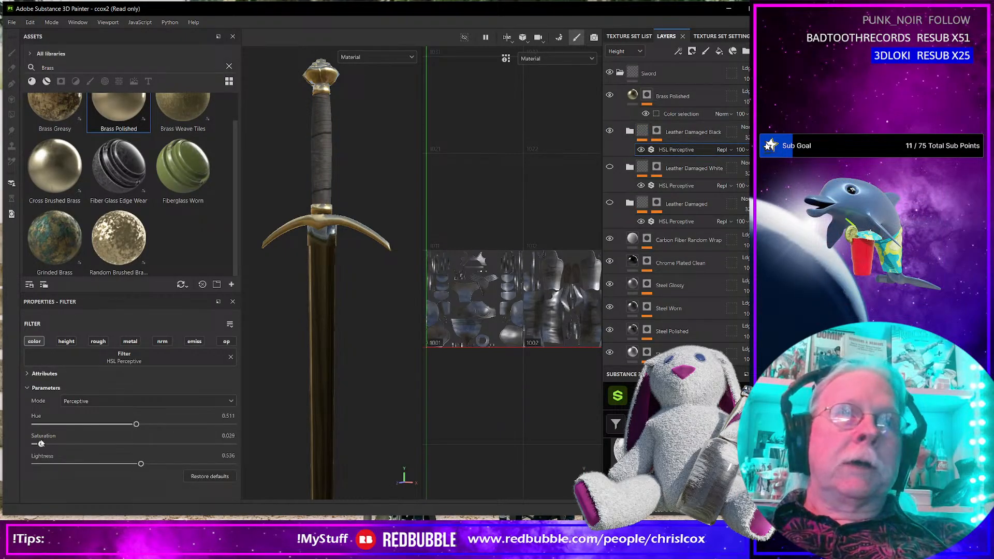
{"action": "left_click_drag", "start_coordinate": [143, 464], "coordinate": [57, 465]}
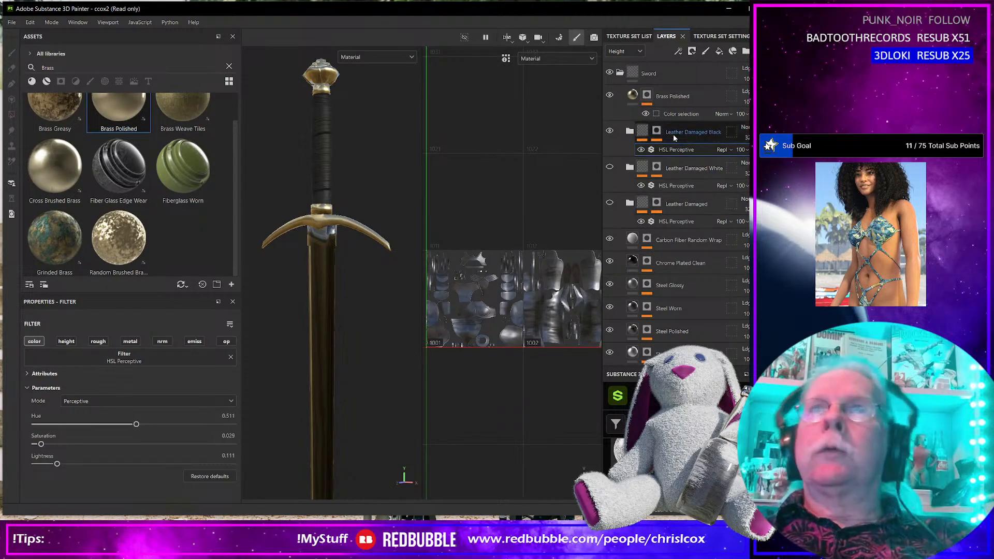
Hide the Leather Damaged Black group and show the Leather Damaged White group.
{"action": "left_click", "coordinate": [609, 130]}
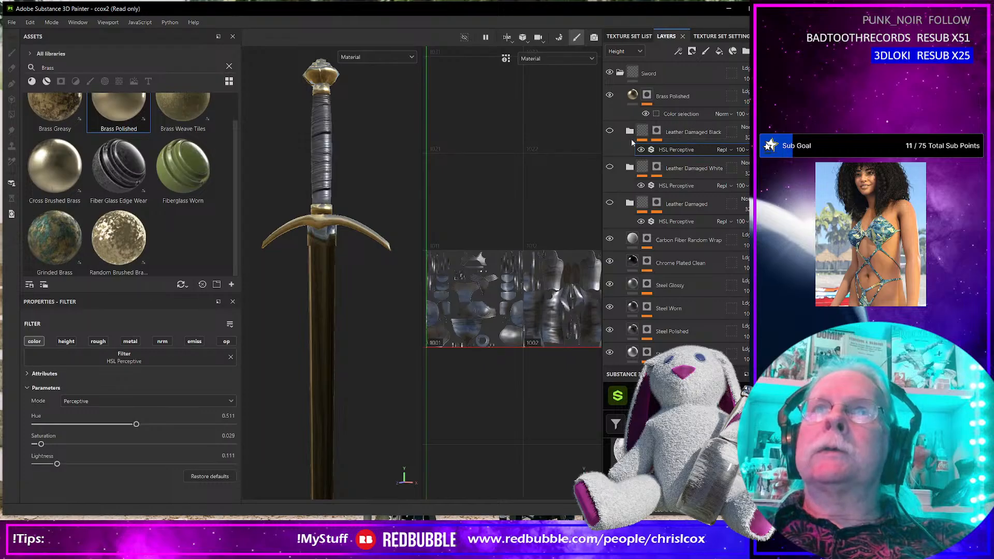
{"action": "left_click", "coordinate": [702, 168]}
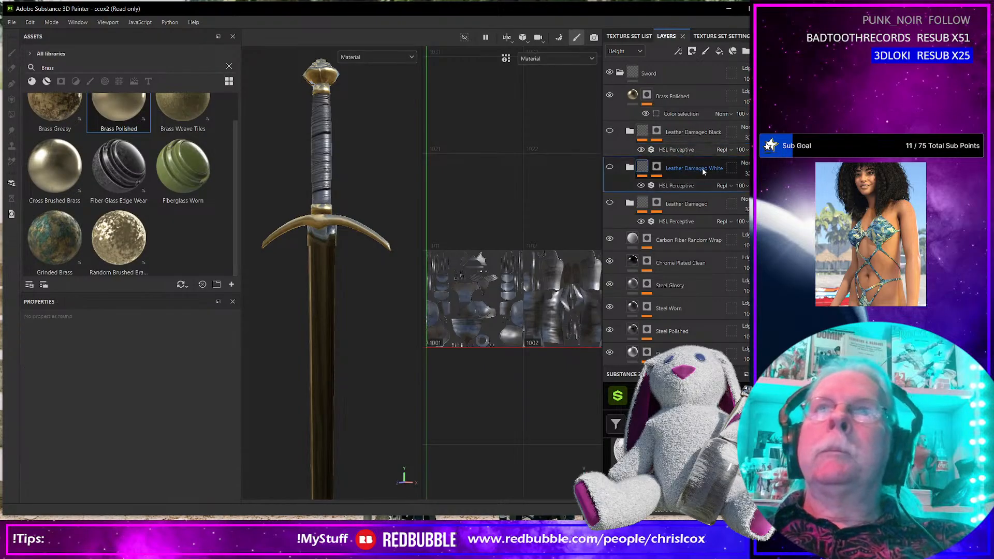
{"action": "left_click", "coordinate": [609, 167]}
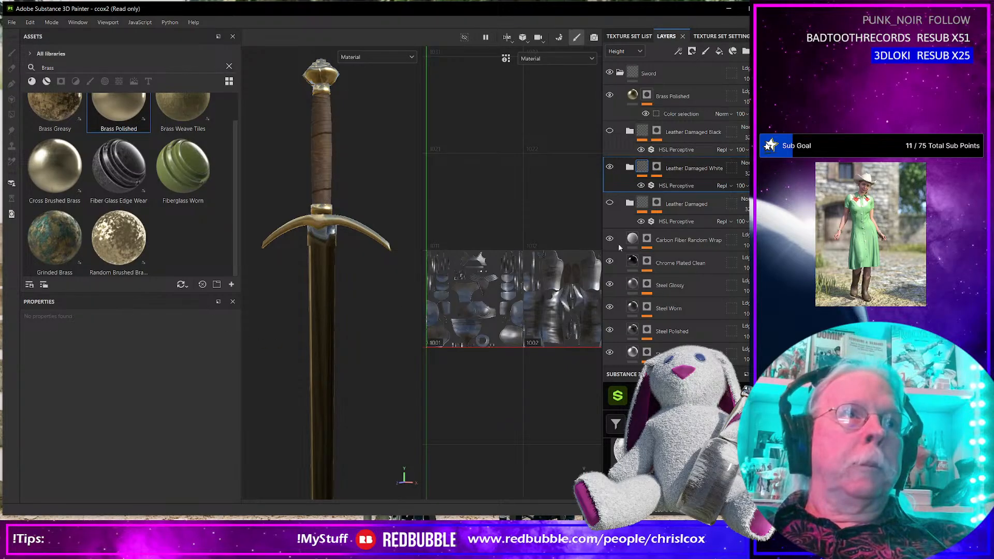
Tune the Leather Damaged White group's HSL Perceptive filter to Hue 0.759, Saturation 0.049 and Lightness 0.688.
{"action": "left_click", "coordinate": [676, 185]}
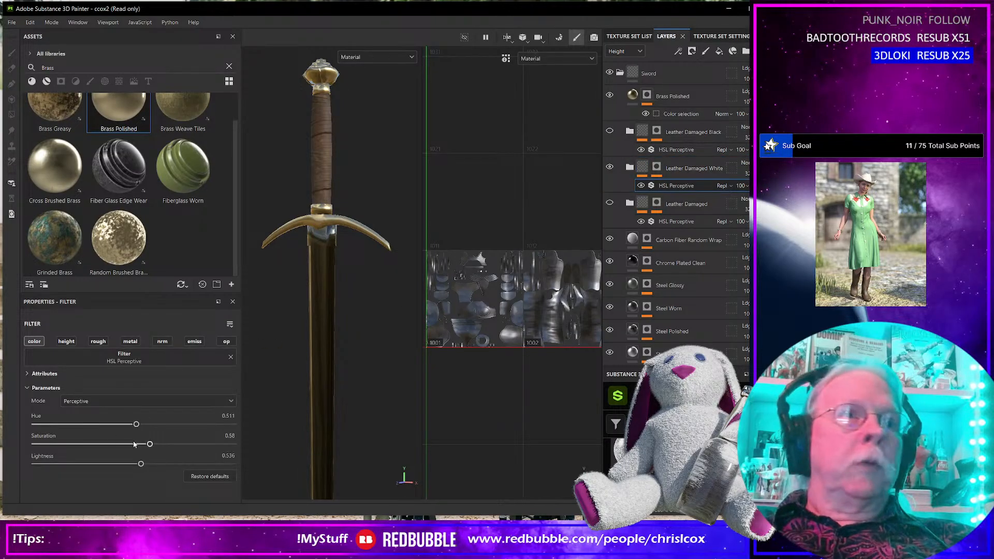
{"action": "left_click_drag", "start_coordinate": [149, 444], "coordinate": [236, 447]}
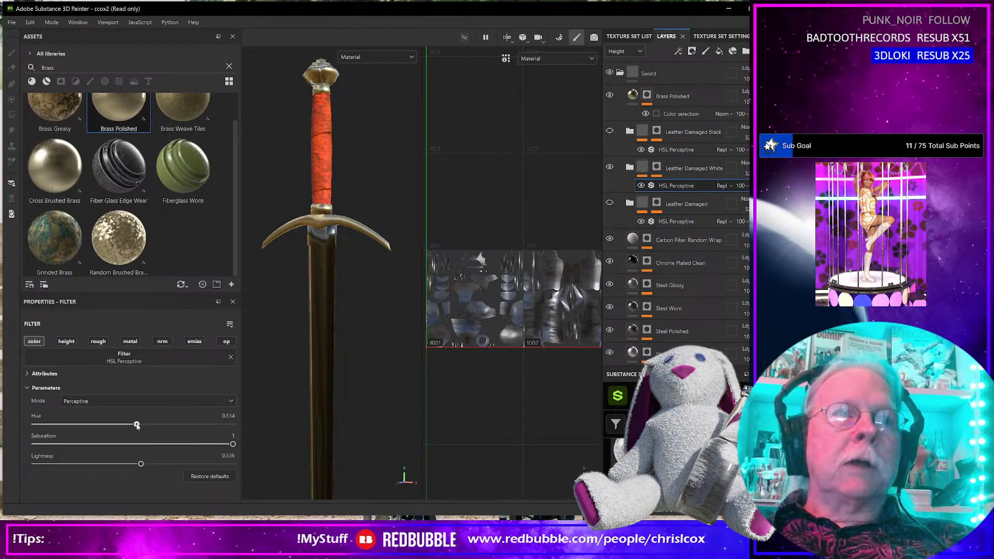
{"action": "left_click_drag", "start_coordinate": [136, 425], "coordinate": [45, 446]}
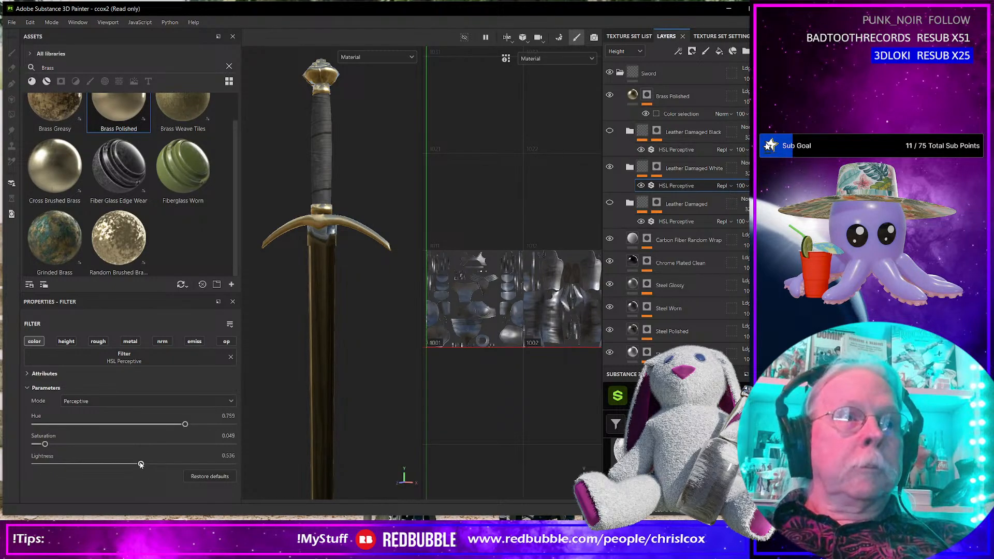
{"action": "left_click_drag", "start_coordinate": [141, 464], "coordinate": [172, 464]}
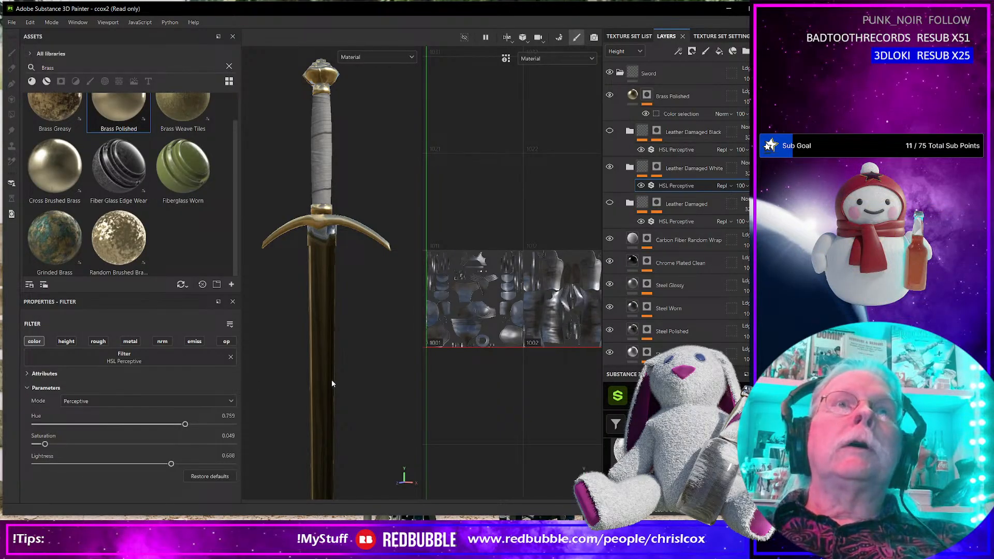
{"action": "scroll", "coordinate": [339, 334], "scroll_direction": "up", "scroll_amount": 3}
{"action": "scroll", "coordinate": [341, 336], "scroll_direction": "down", "scroll_amount": 3}
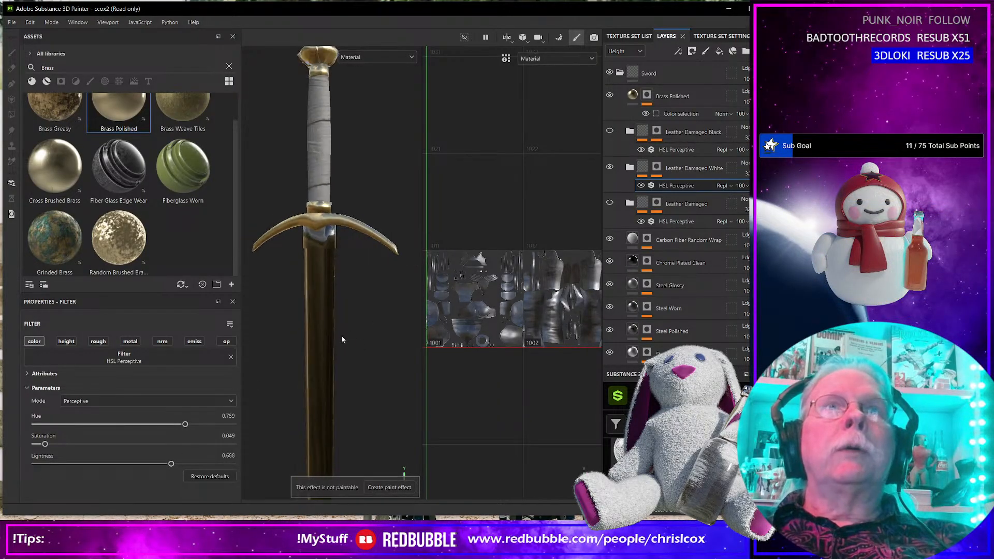
Hide the Leather Damaged White group and show the original Leather Damaged group again.
{"action": "left_click", "coordinate": [610, 168]}
{"action": "left_click", "coordinate": [609, 203]}
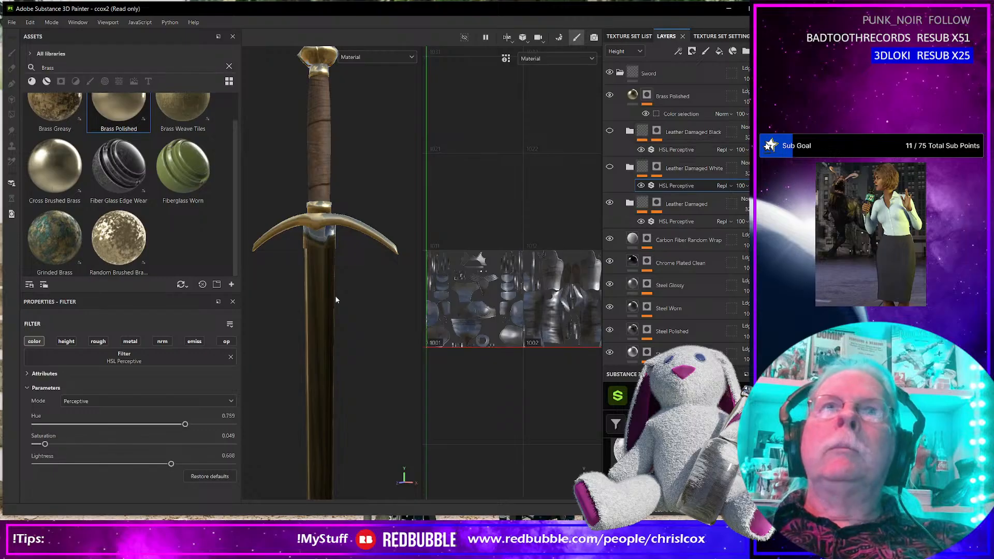
{"action": "scroll", "coordinate": [328, 300], "scroll_direction": "down", "scroll_amount": 3}
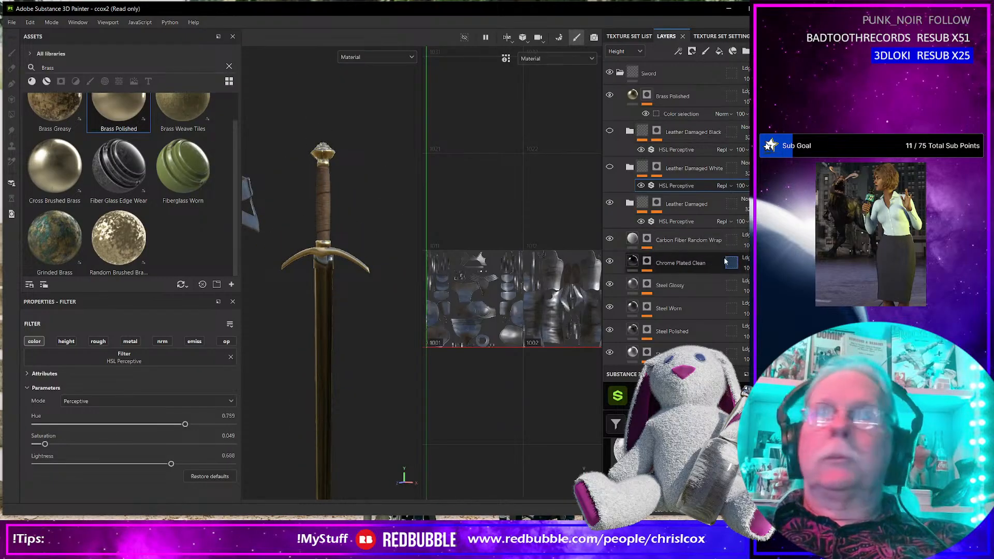
Review the sword's chrome and steel layers and select the Steel fill layer.
{"action": "scroll", "coordinate": [705, 266], "scroll_direction": "down", "scroll_amount": 2}
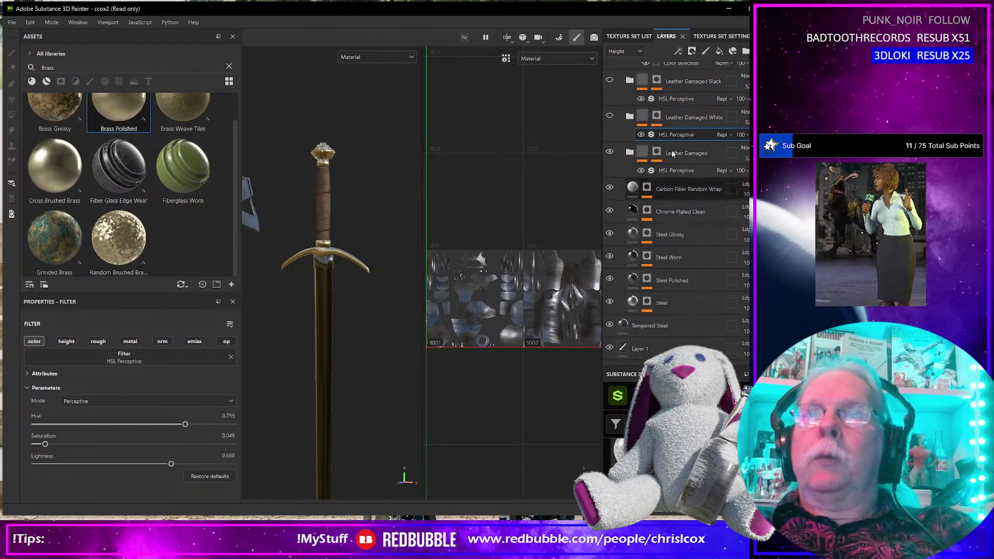
{"action": "left_click", "coordinate": [694, 304]}
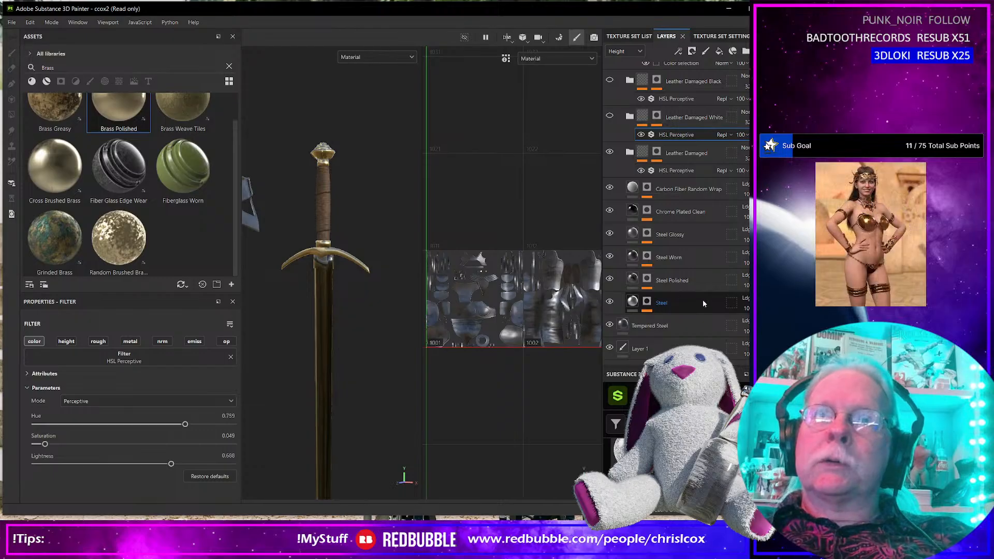
{"action": "left_click", "coordinate": [691, 210]}
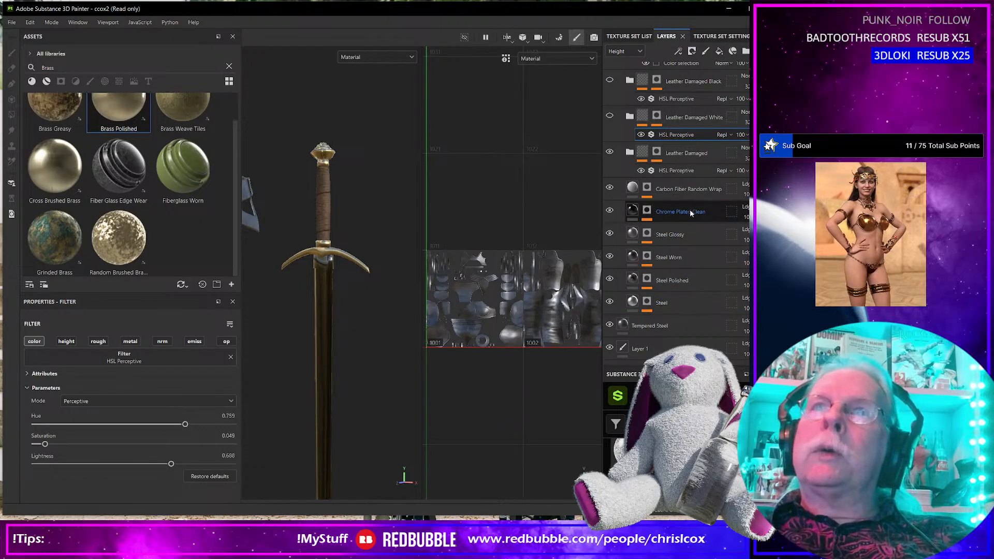
{"action": "left_click", "coordinate": [681, 235]}
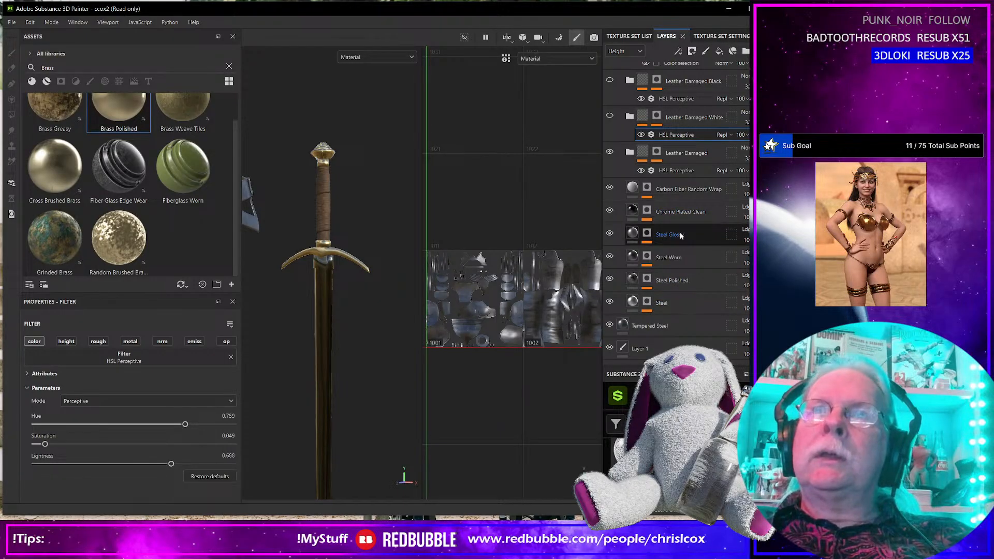
{"action": "left_click", "coordinate": [690, 275]}
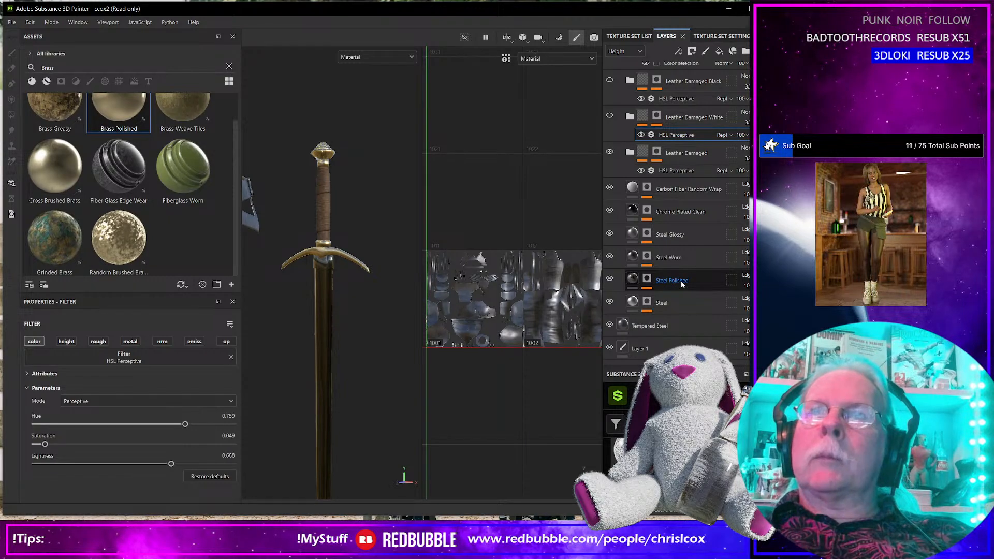
{"action": "left_click", "coordinate": [676, 302]}
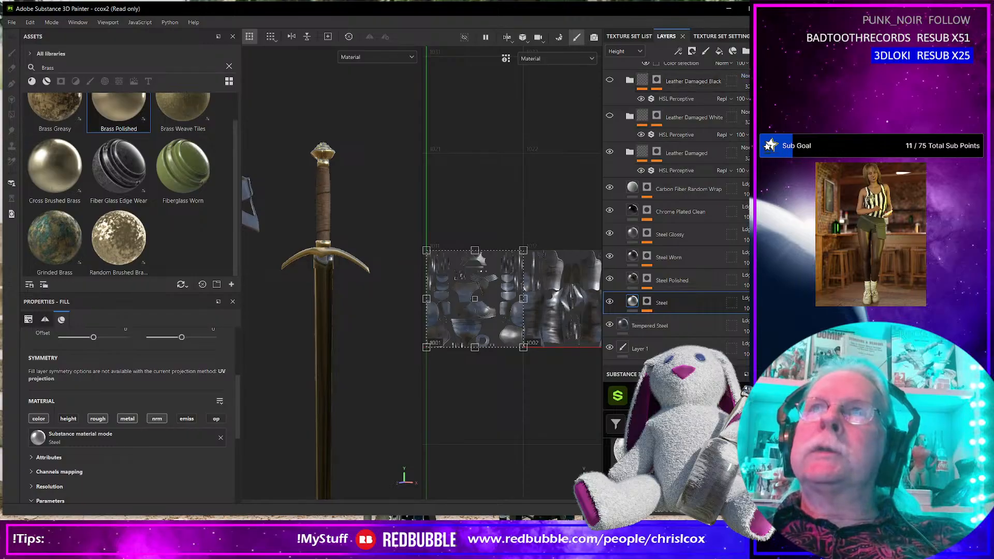
Hide the Chrome Plated Clean layer and inspect the steel layers' look on the sword blade.
{"action": "scroll", "coordinate": [647, 248], "scroll_direction": "up", "scroll_amount": 2}
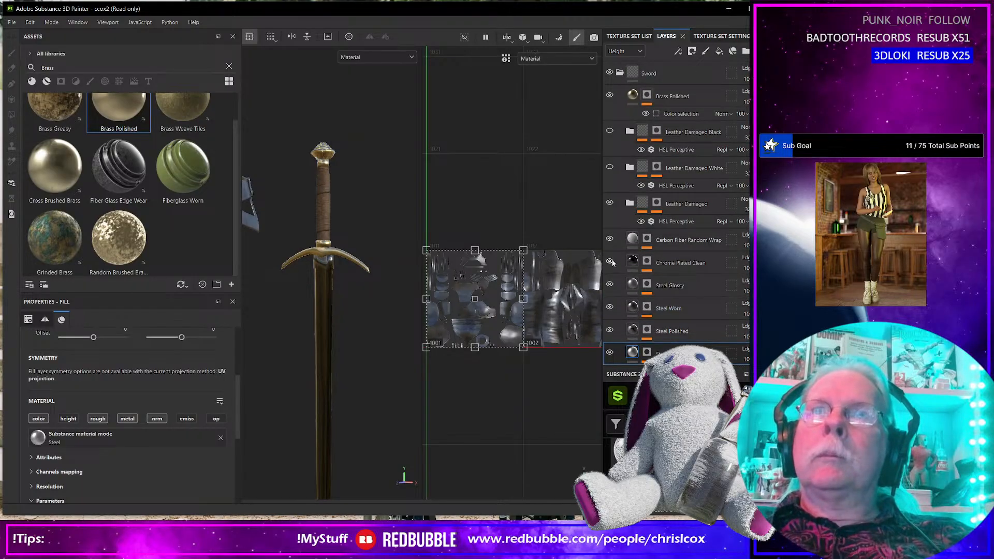
{"action": "left_click", "coordinate": [611, 261]}
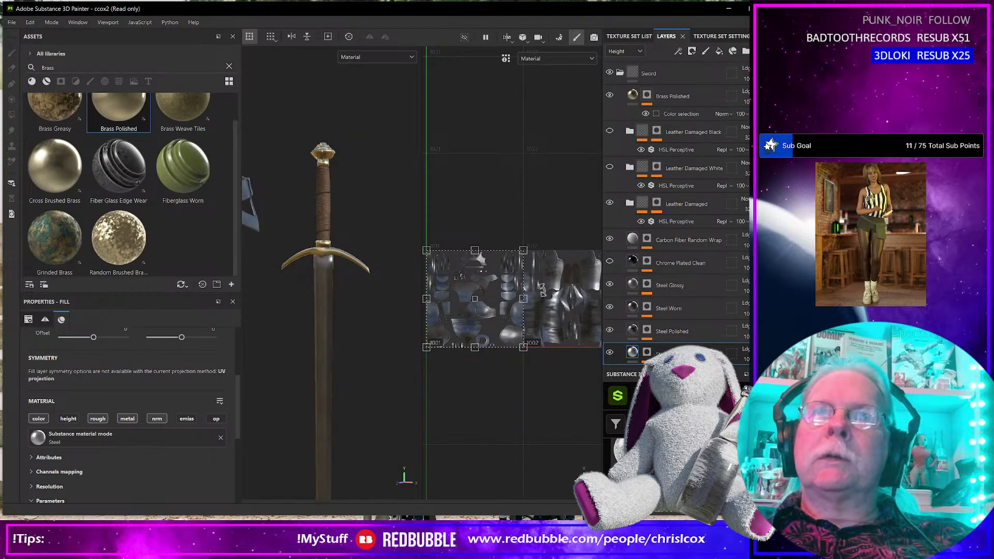
{"action": "scroll", "coordinate": [389, 337], "scroll_direction": "down", "scroll_amount": 2}
{"action": "scroll", "coordinate": [385, 343], "scroll_direction": "up", "scroll_amount": 6}
{"action": "scroll", "coordinate": [384, 343], "scroll_direction": "up", "scroll_amount": 2}
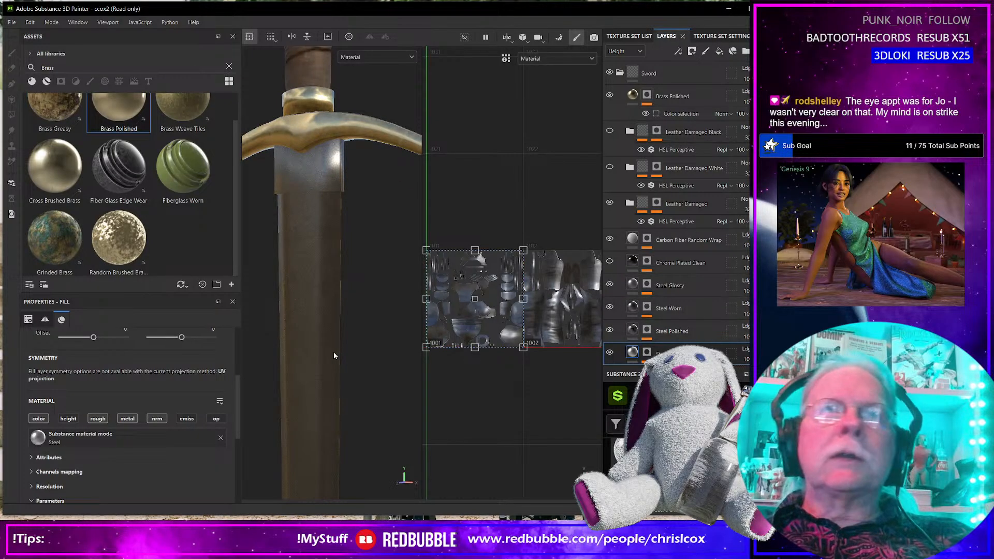
{"action": "scroll", "coordinate": [346, 350], "scroll_direction": "down", "scroll_amount": 3}
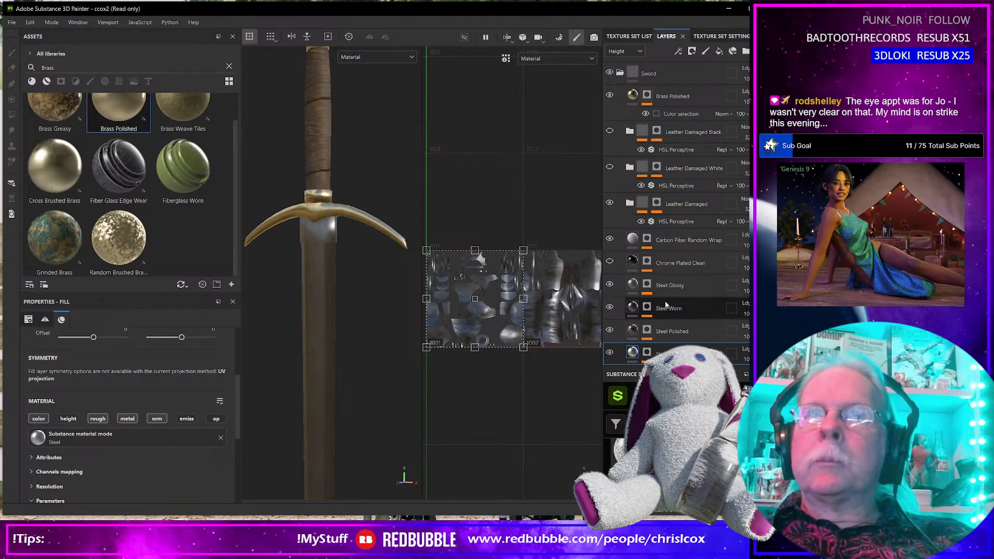
{"action": "left_click", "coordinate": [617, 311]}
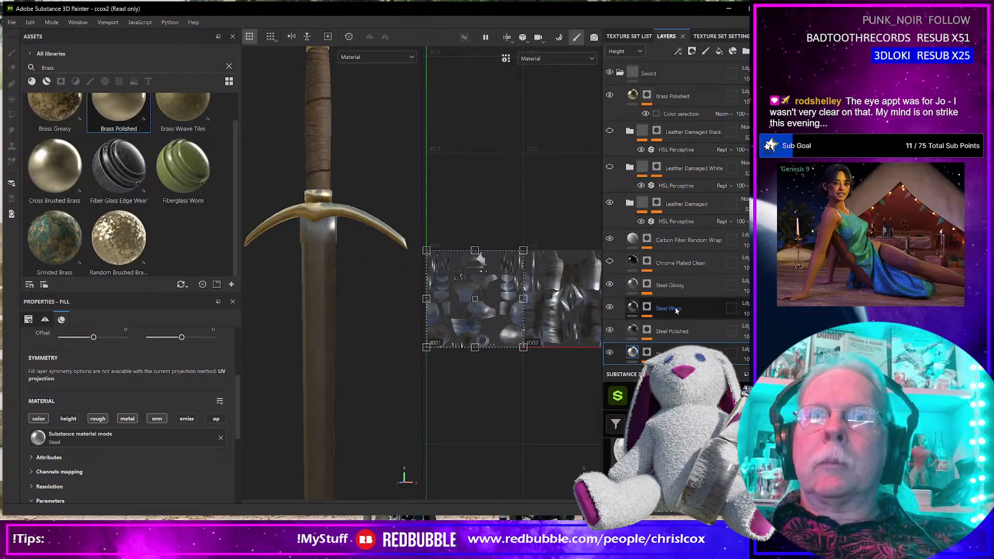
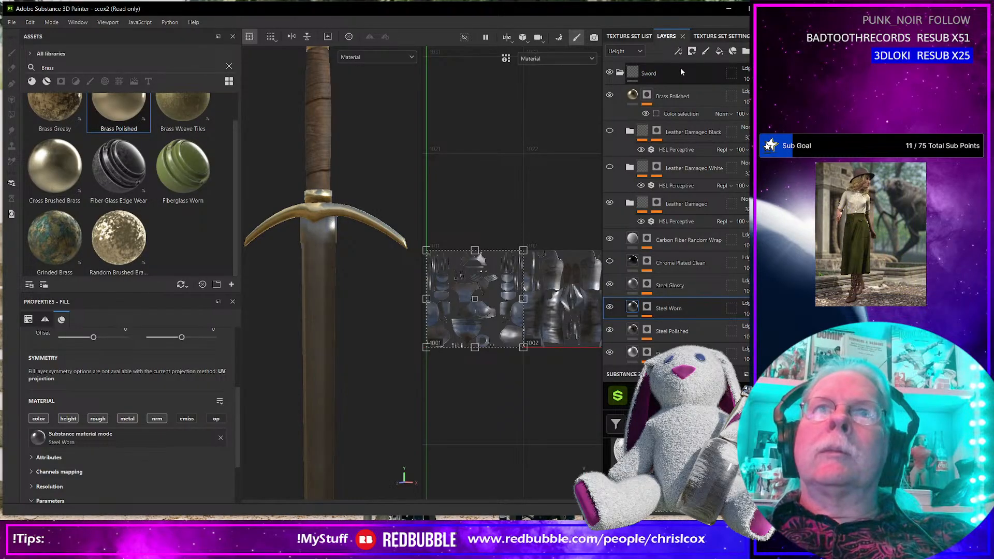
Select the Brass Polished mask, replace the wrap search in the Substance 3D asset library with gold, and browse the materials.
{"action": "left_click", "coordinate": [679, 94]}
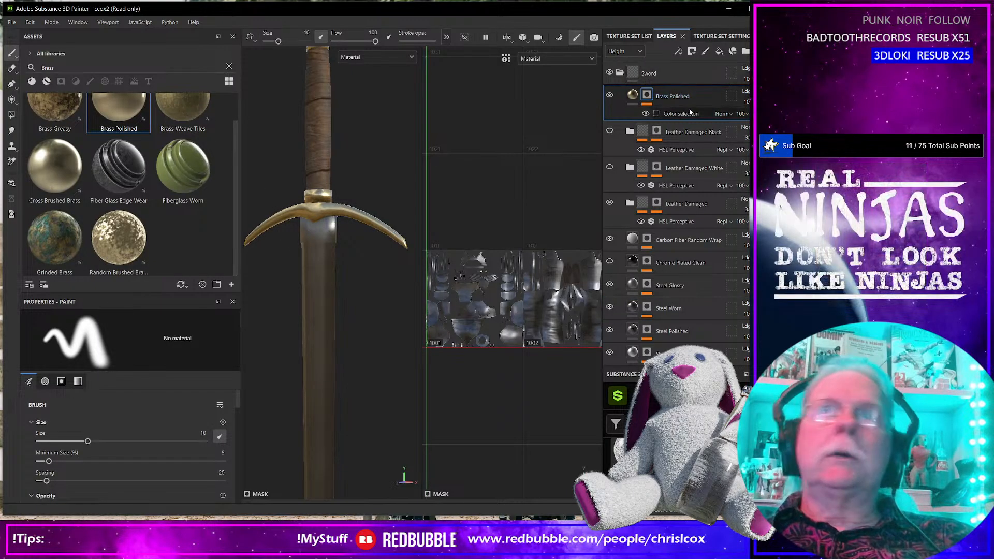
{"action": "left_click", "coordinate": [71, 66]}
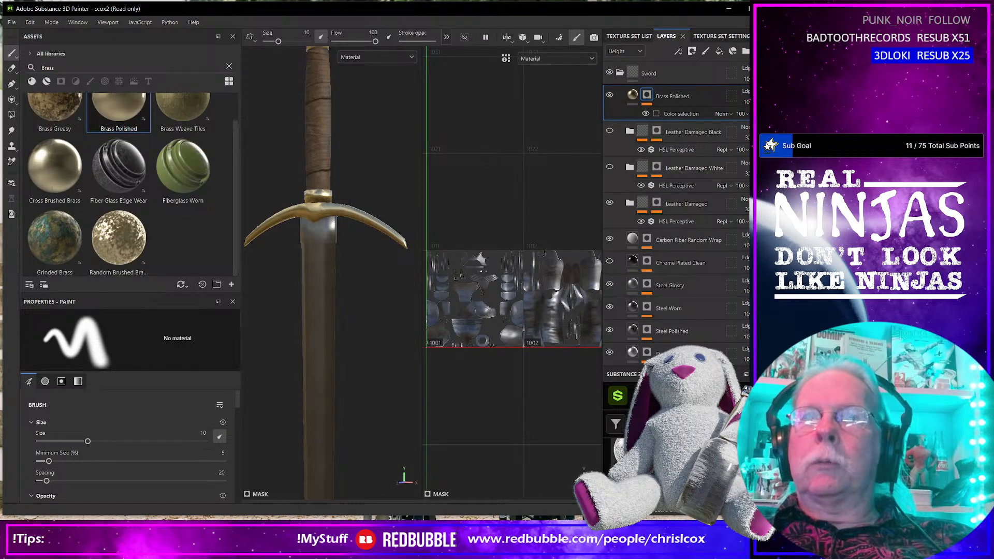
{"action": "left_click_drag", "start_coordinate": [690, 367], "coordinate": [690, 173]}
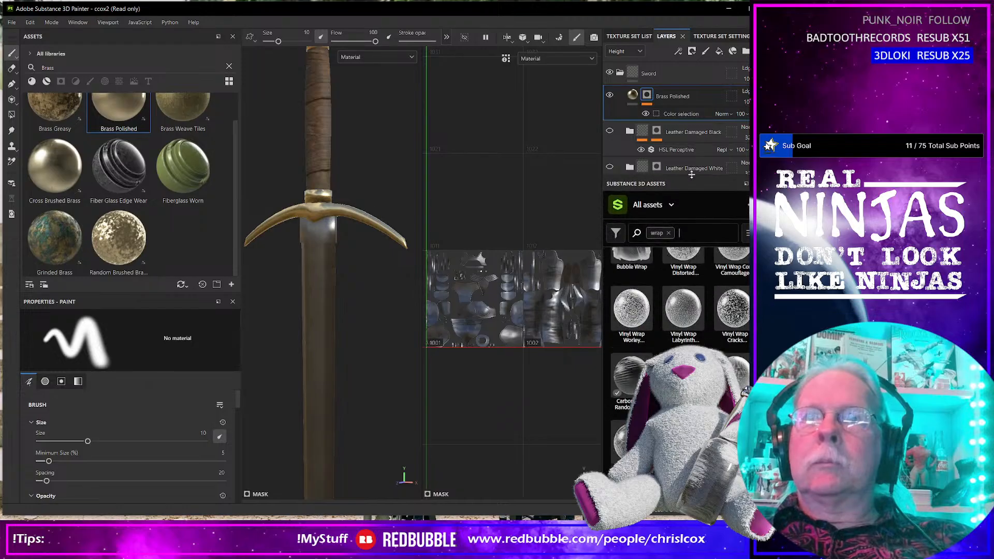
{"action": "left_click", "coordinate": [668, 233]}
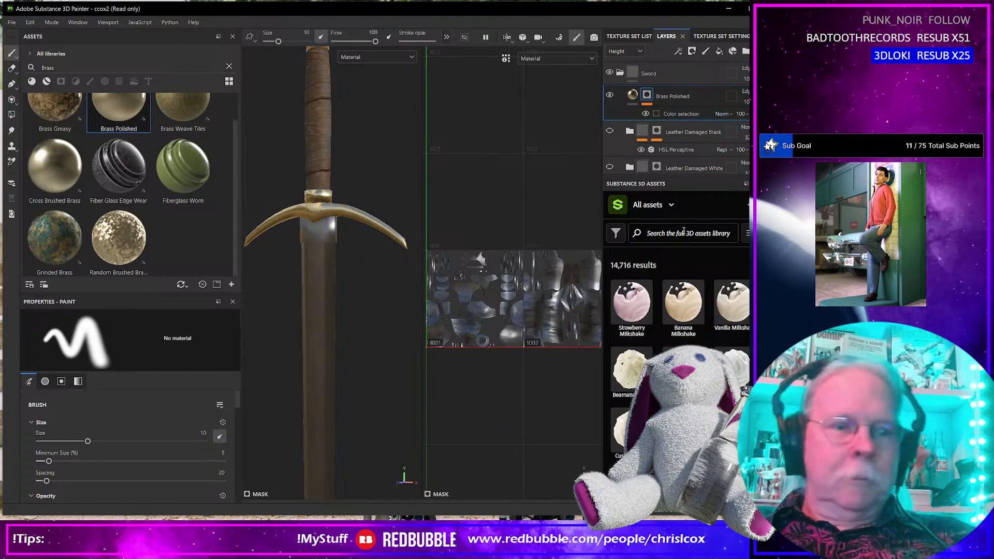
{"action": "type", "text": "gold"}
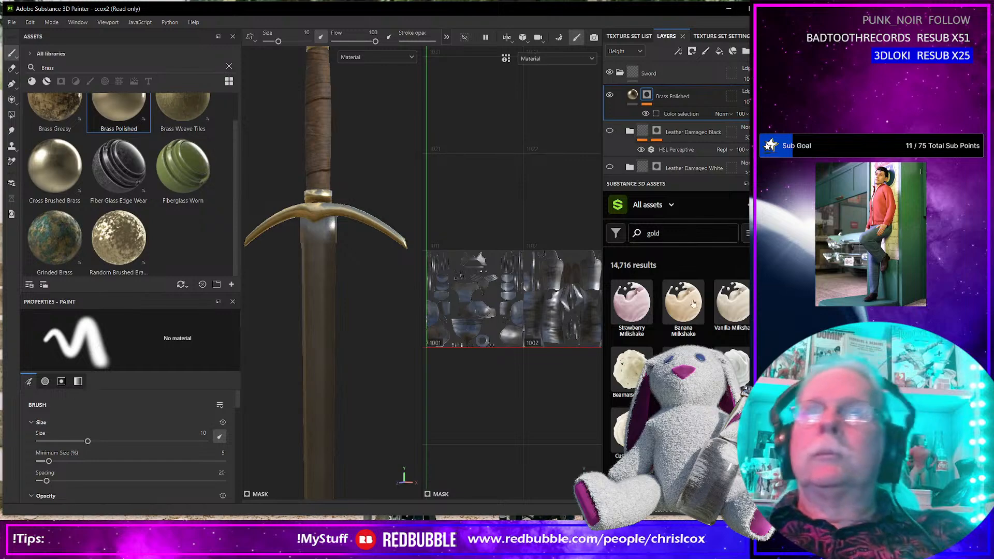
{"action": "key", "text": "Return"}
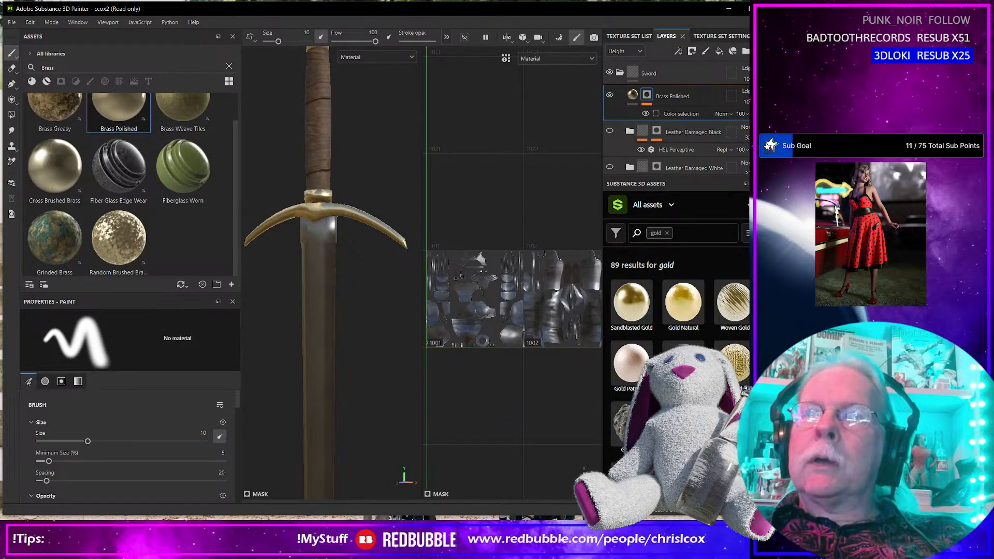
{"action": "scroll", "coordinate": [678, 336], "scroll_direction": "down", "scroll_amount": 1}
{"action": "scroll", "coordinate": [678, 337], "scroll_direction": "down", "scroll_amount": 1}
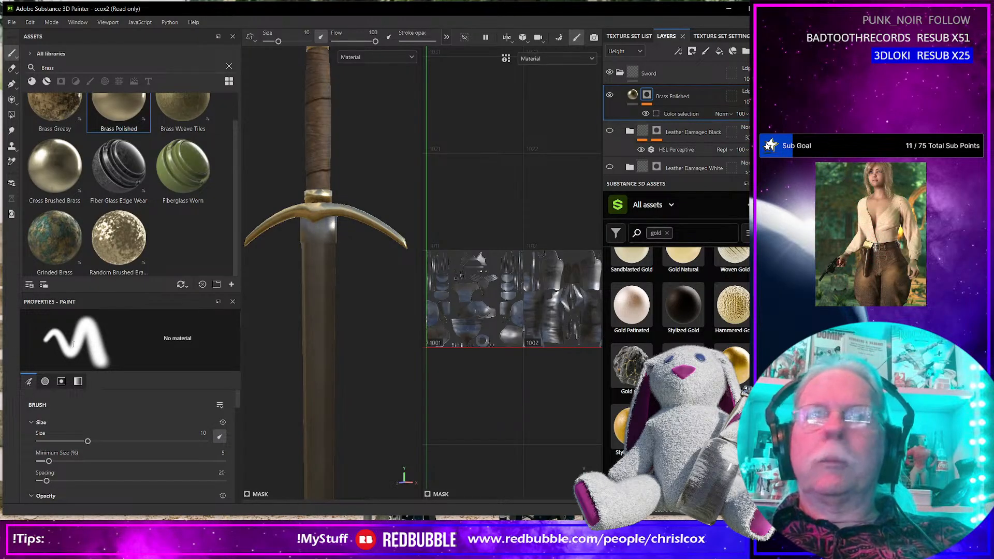
Search the local assets for gold and apply the Gold Armor smart material to the sword's crossguard.
{"action": "double_click", "coordinate": [48, 68]}
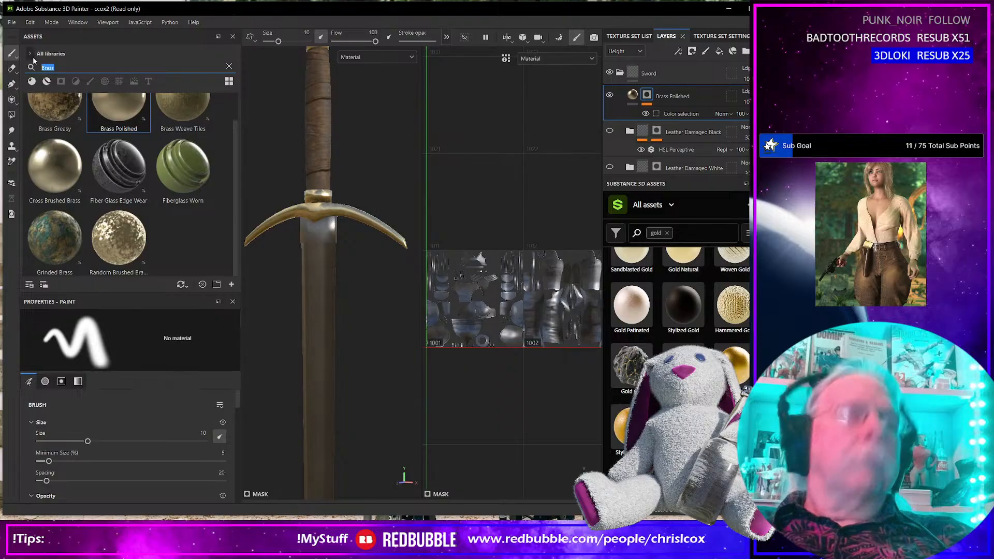
{"action": "type", "text": "gold"}
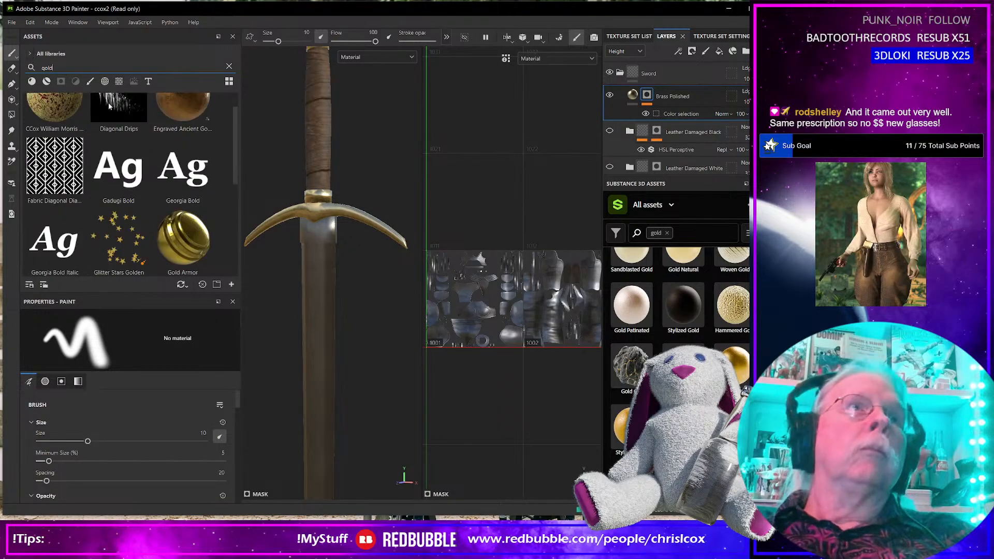
{"action": "left_click_drag", "start_coordinate": [170, 236], "coordinate": [317, 209]}
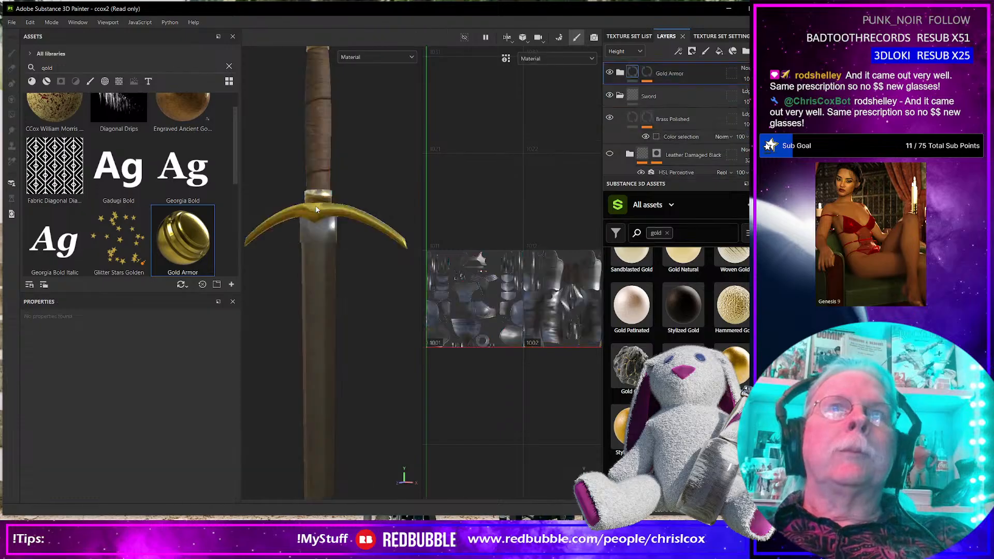
Extend the Gold Armor group's color selection by picking the cyan ID colour of the collar between grip and crossguard.
{"action": "scroll", "coordinate": [334, 250], "scroll_direction": "up", "scroll_amount": 3}
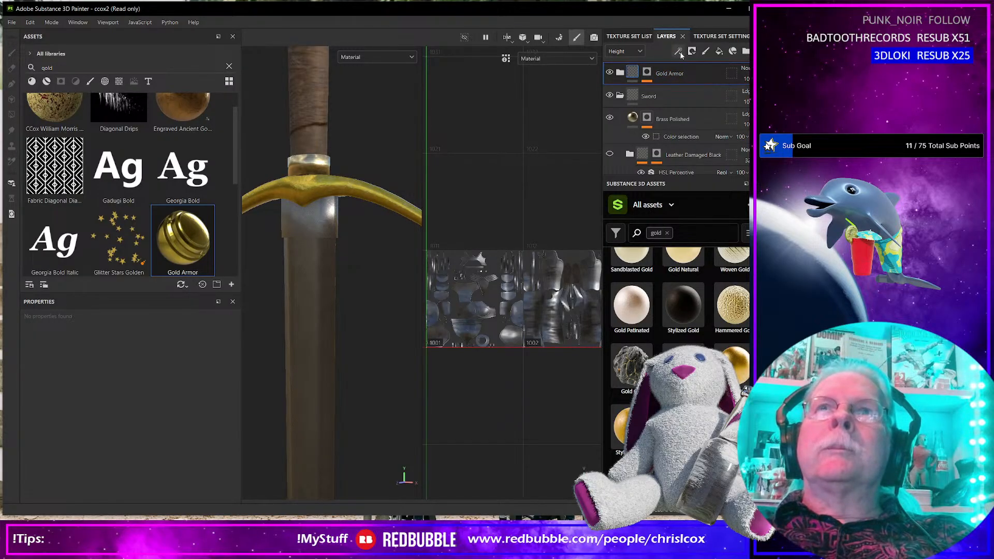
{"action": "left_click", "coordinate": [651, 74]}
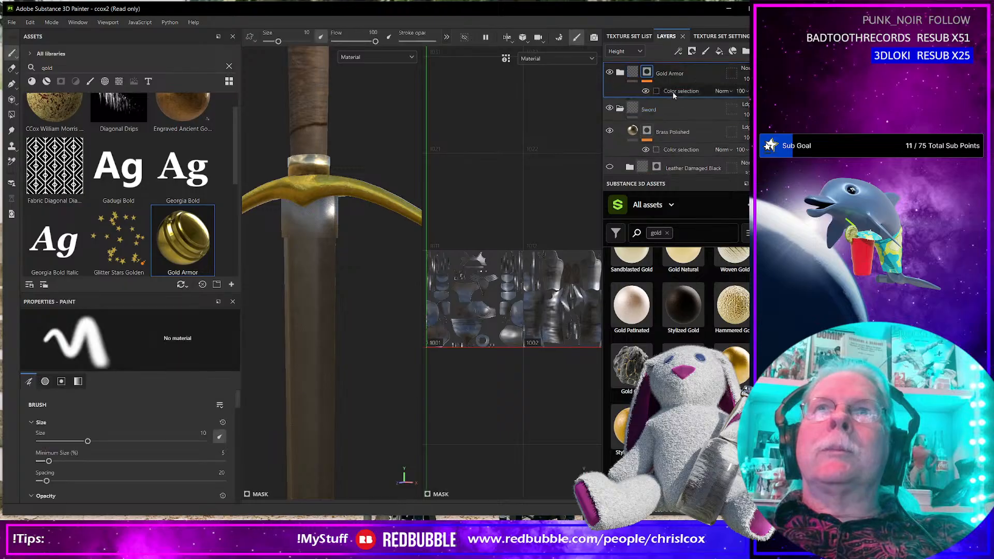
{"action": "left_click", "coordinate": [676, 91]}
{"action": "left_click", "coordinate": [214, 433]}
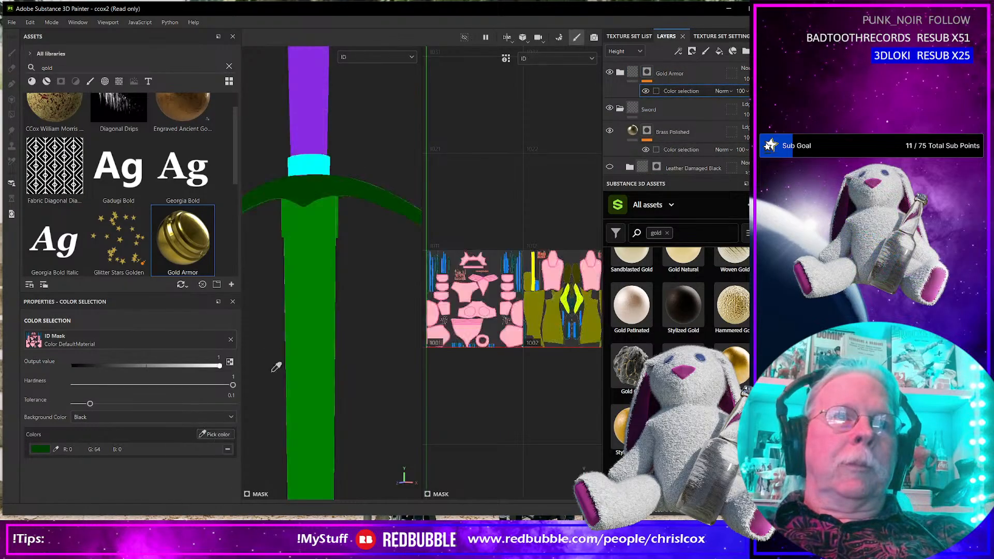
{"action": "left_click", "coordinate": [328, 164]}
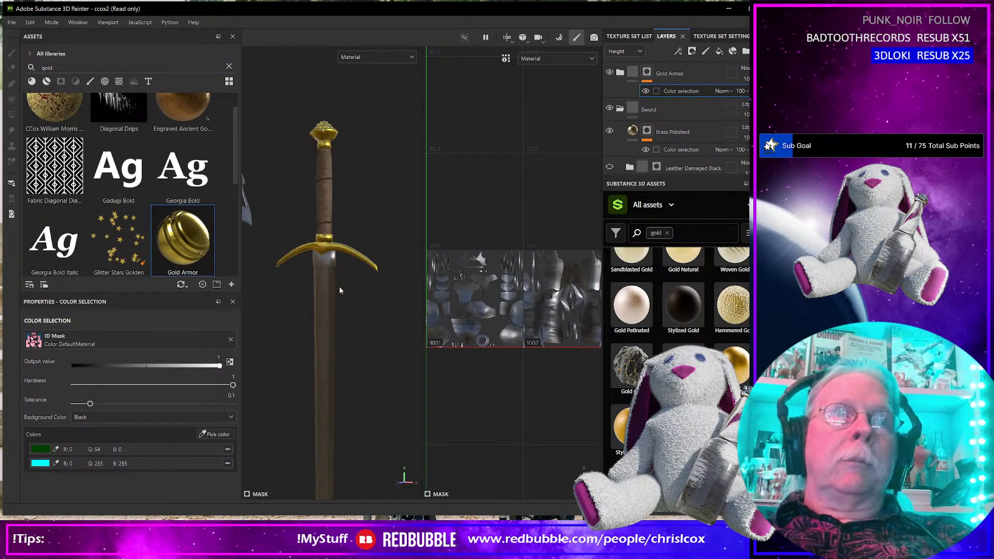
{"action": "scroll", "coordinate": [340, 289], "scroll_direction": "up", "scroll_amount": 2}
{"action": "scroll", "coordinate": [340, 287], "scroll_direction": "down", "scroll_amount": 3}
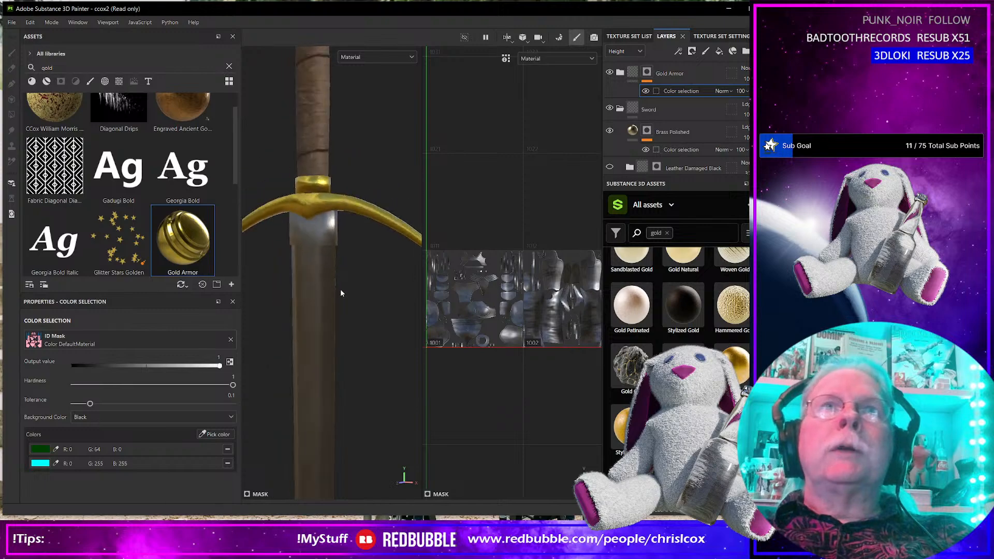
Search the local assets for silver.
{"action": "double_click", "coordinate": [65, 67]}
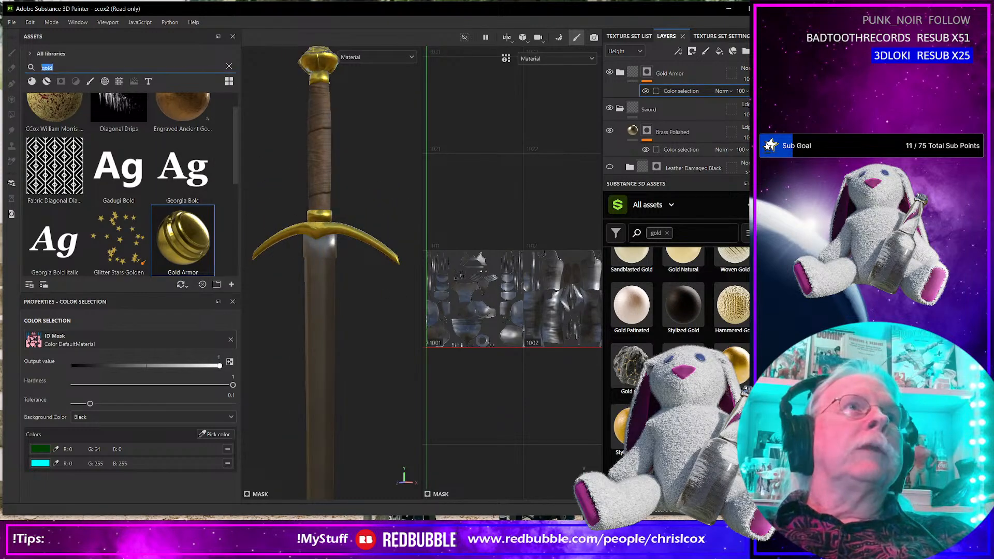
{"action": "type", "text": "silver"}
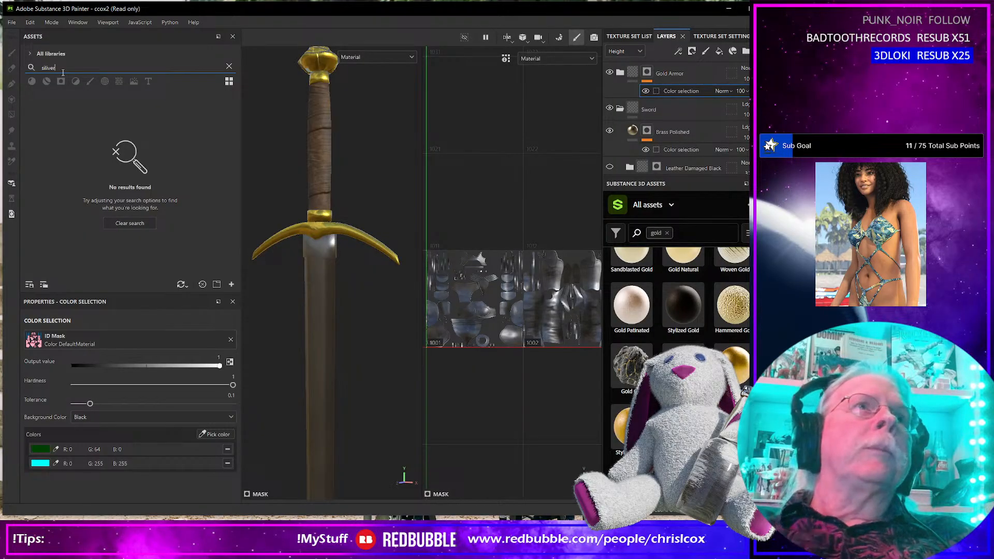
{"action": "key", "text": "BackSpace"}
{"action": "key", "text": "BackSpace"}
{"action": "key", "text": "BackSpace"}
{"action": "key", "text": "BackSpace"}
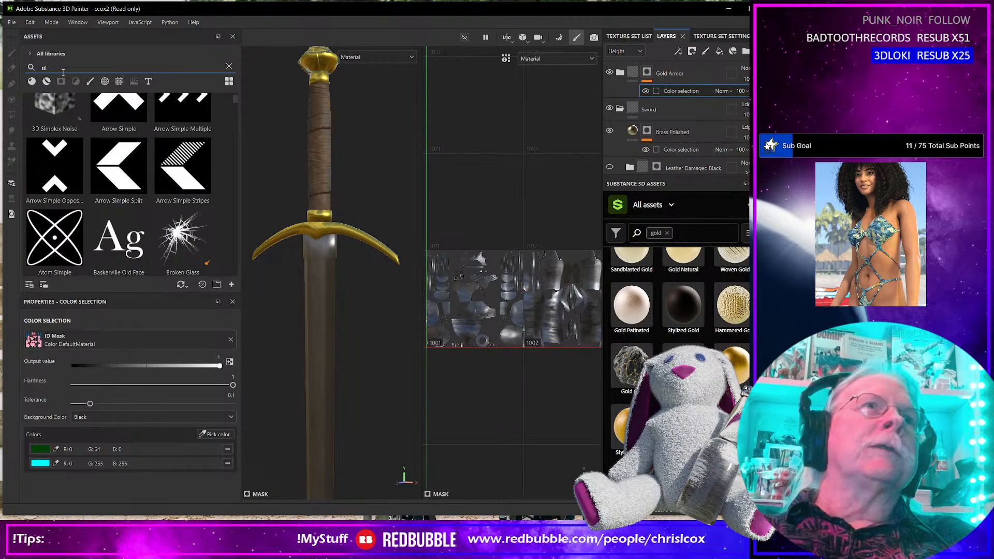
{"action": "type", "text": "ver"}
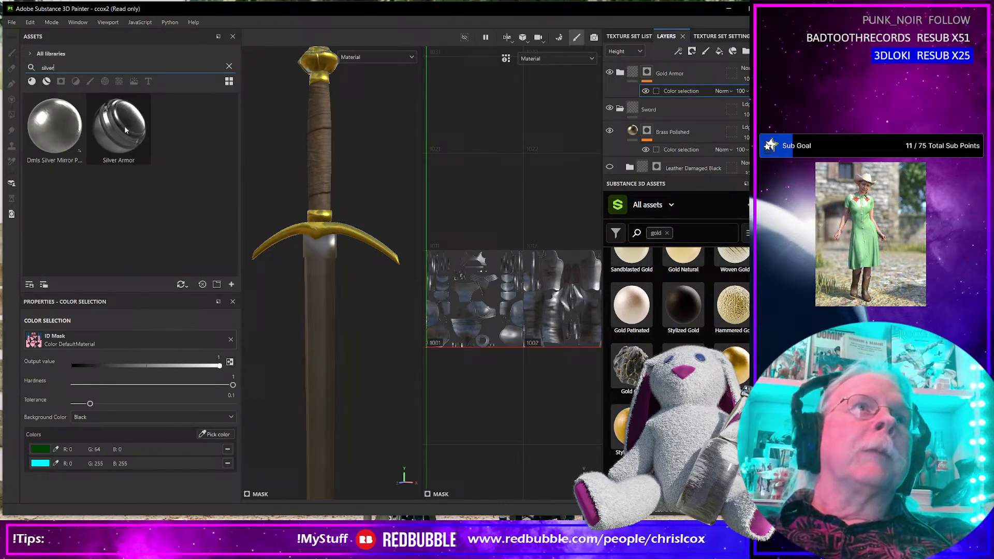
Try the Silver Armor smart material on the sword's crossguard, inspect it up close, and undo it.
{"action": "left_click_drag", "start_coordinate": [123, 124], "coordinate": [370, 227]}
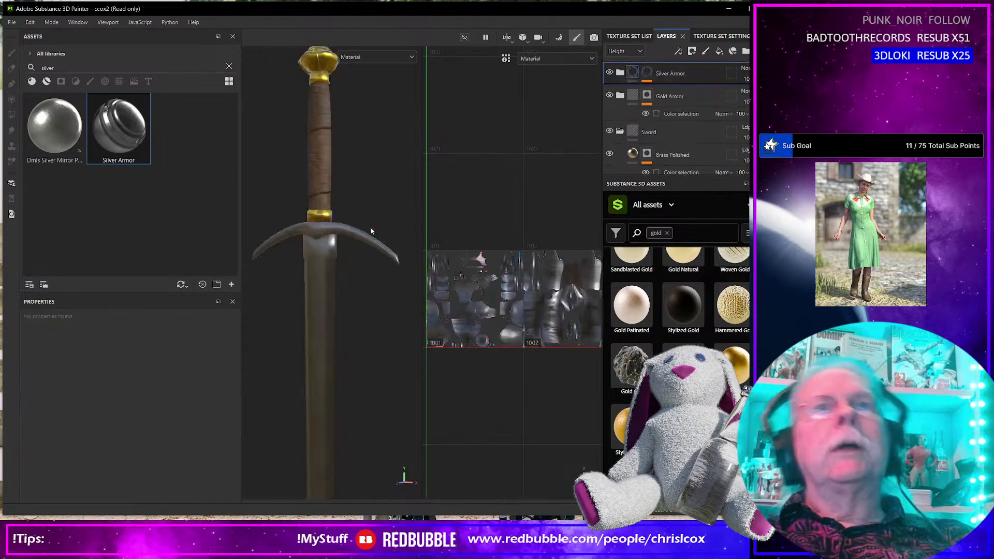
{"action": "scroll", "coordinate": [357, 231], "scroll_direction": "up", "scroll_amount": 3}
{"action": "scroll", "coordinate": [356, 235], "scroll_direction": "up", "scroll_amount": 4}
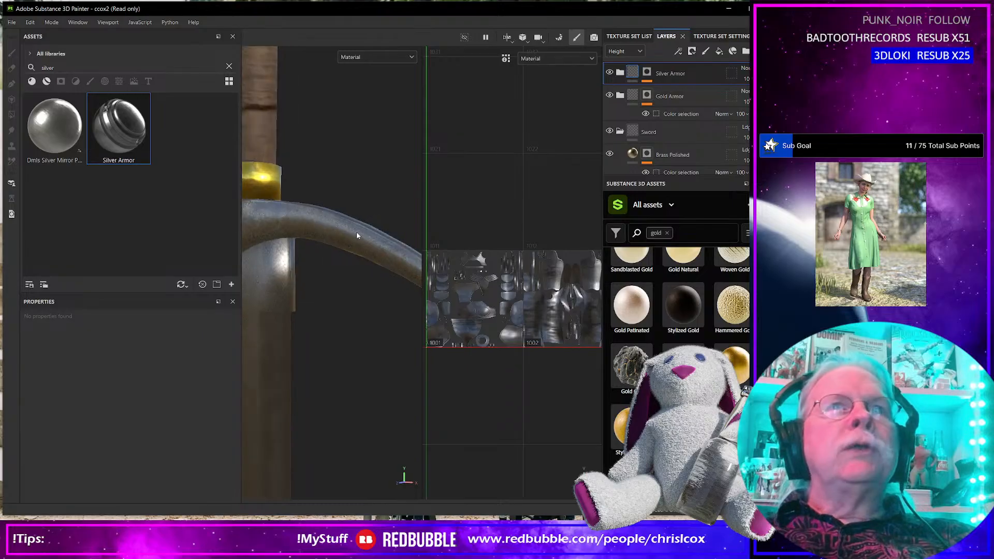
{"action": "key", "text": "ctrl+z"}
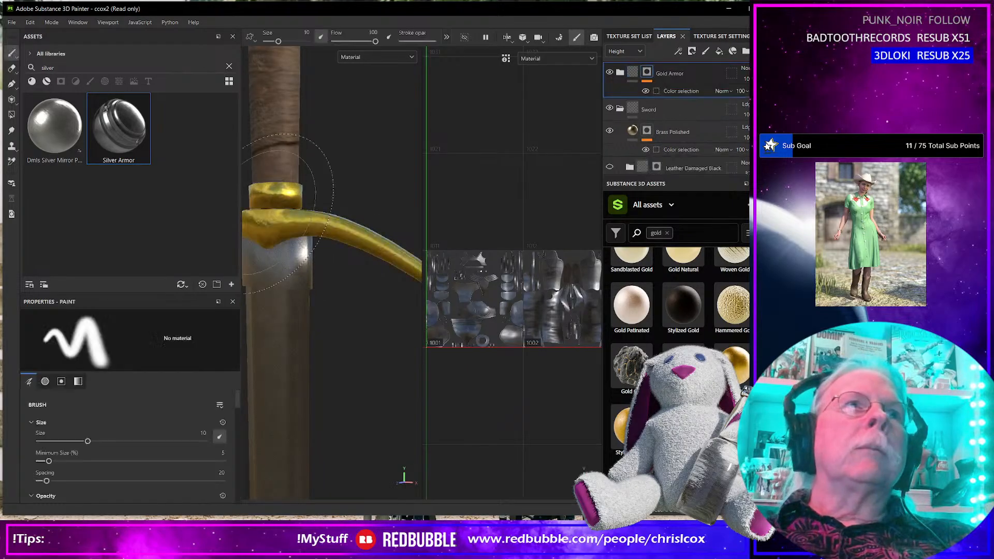
Check the local silver materials and smart materials, search the Substance 3D asset library for silver, and download Silver Polished.
{"action": "left_click", "coordinate": [32, 82]}
{"action": "left_click", "coordinate": [46, 82]}
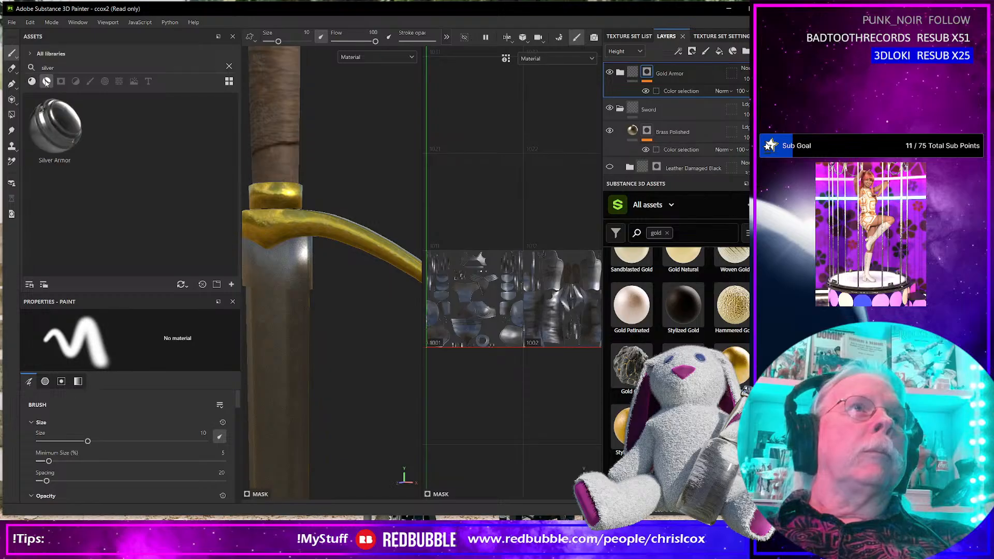
{"action": "left_click", "coordinate": [668, 233]}
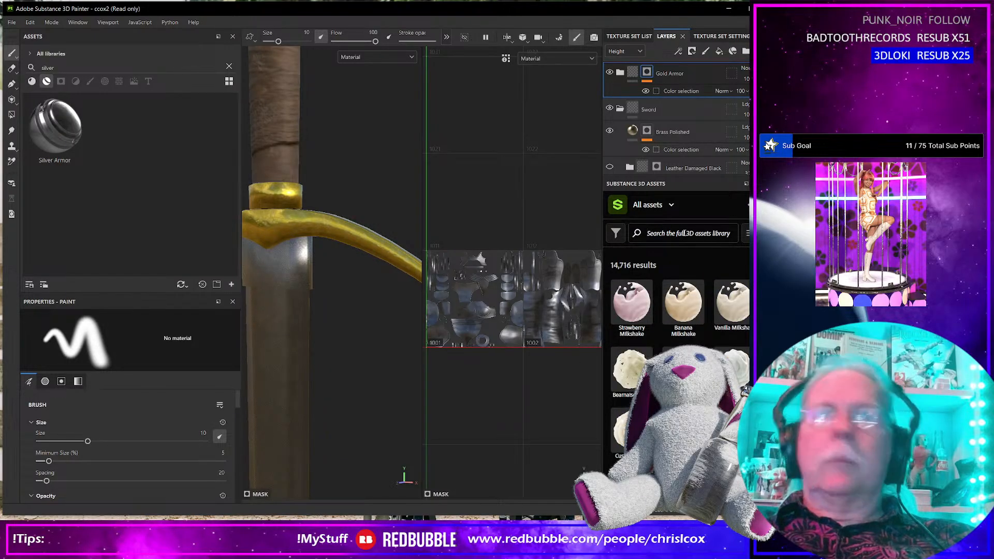
{"action": "type", "text": "silver"}
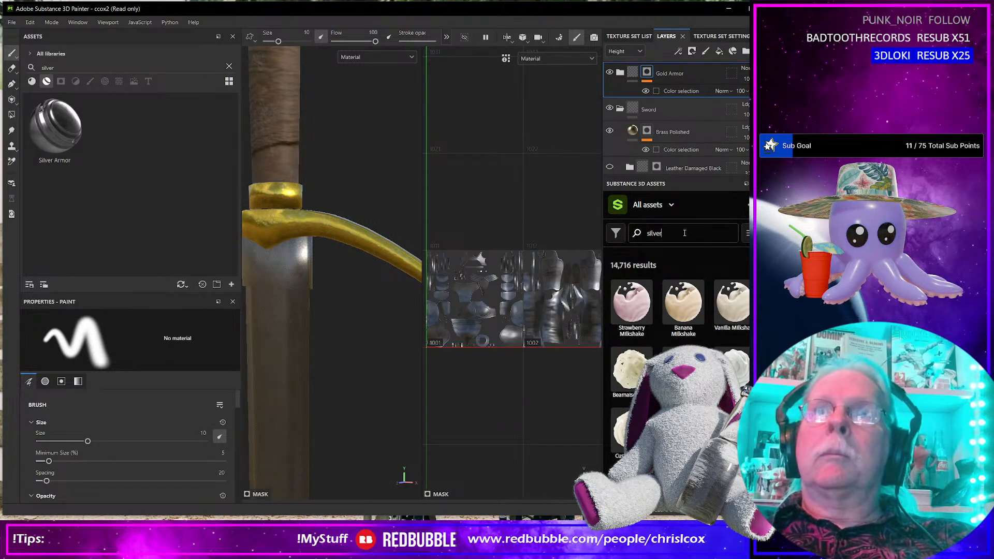
{"action": "key", "text": "Return"}
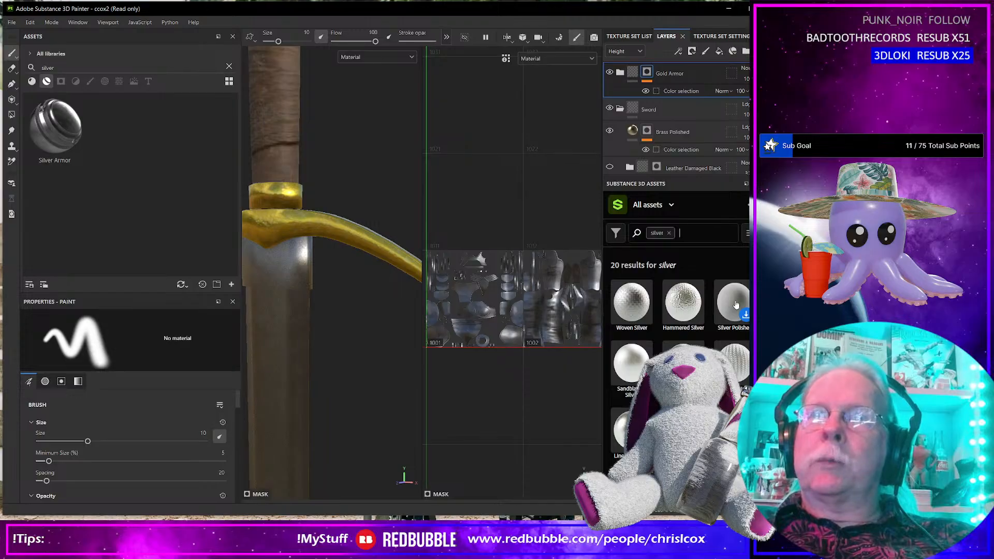
{"action": "left_click", "coordinate": [32, 82]}
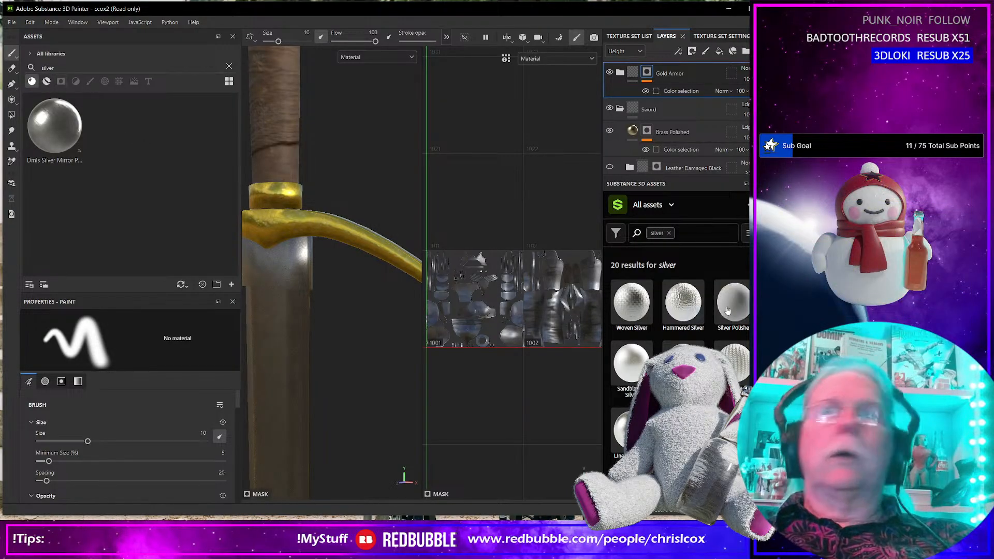
{"action": "left_click", "coordinate": [745, 315]}
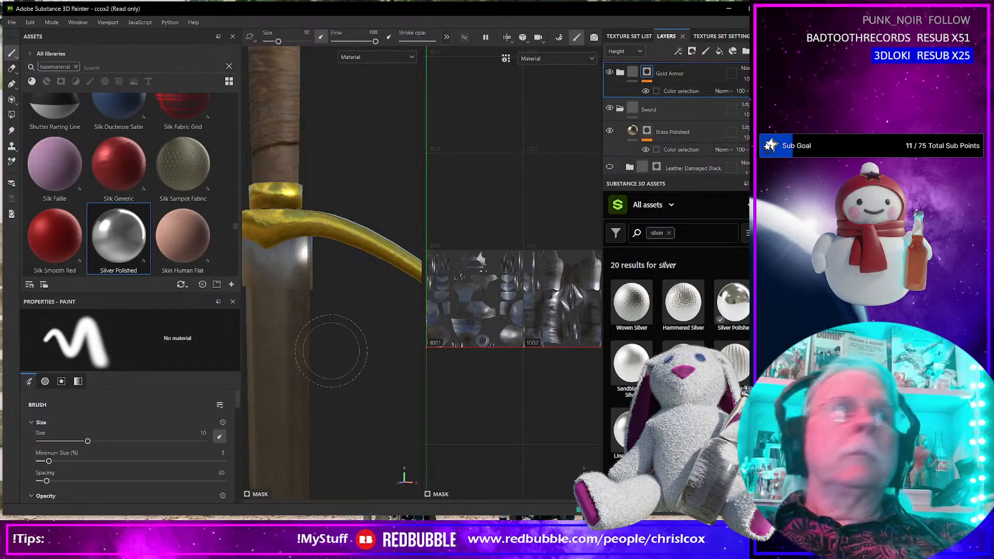
Apply the Silver Polished material to the sword's crossguard and inspect the result.
{"action": "left_click_drag", "start_coordinate": [119, 238], "coordinate": [283, 226]}
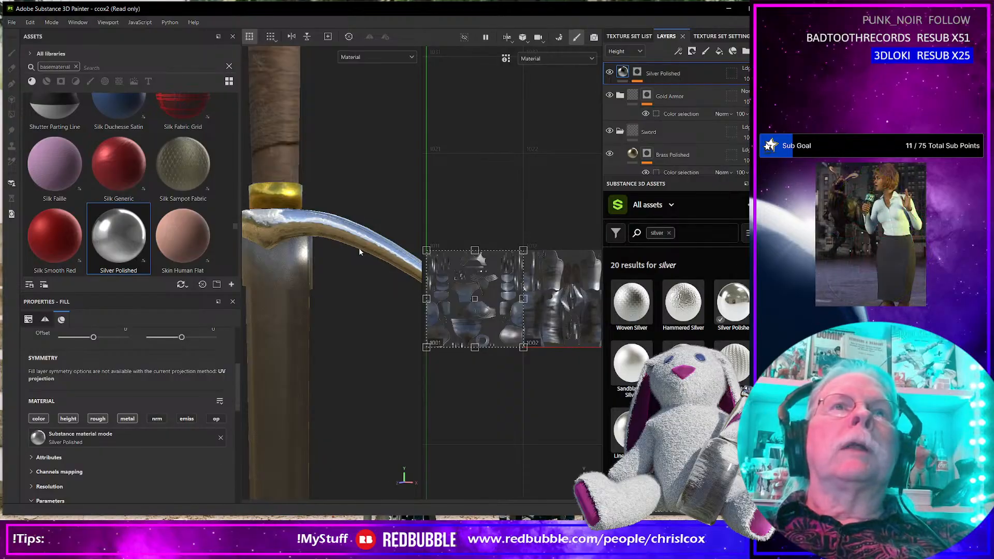
{"action": "scroll", "coordinate": [360, 252], "scroll_direction": "up", "scroll_amount": 3}
{"action": "scroll", "coordinate": [360, 252], "scroll_direction": "down", "scroll_amount": 5}
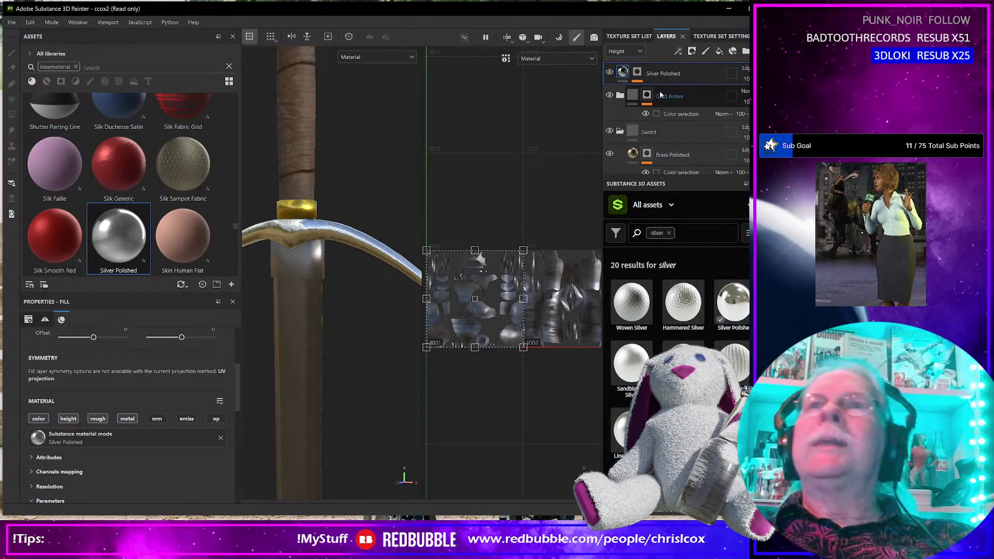
Extend the Silver Polished layer's color selection by picking the cyan ID colour of the collar above the crossguard.
{"action": "scroll", "coordinate": [660, 94], "scroll_direction": "down", "scroll_amount": 1}
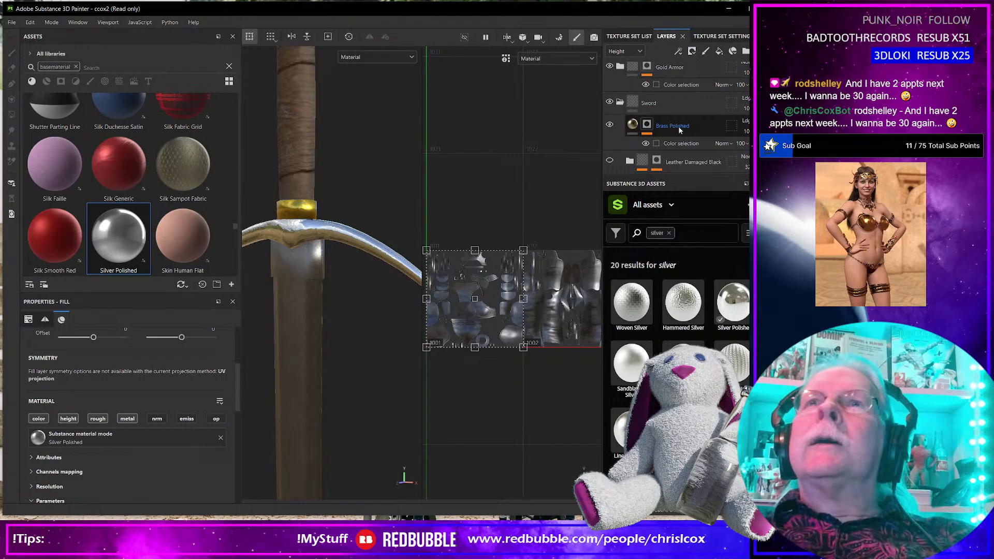
{"action": "scroll", "coordinate": [679, 129], "scroll_direction": "up", "scroll_amount": 1}
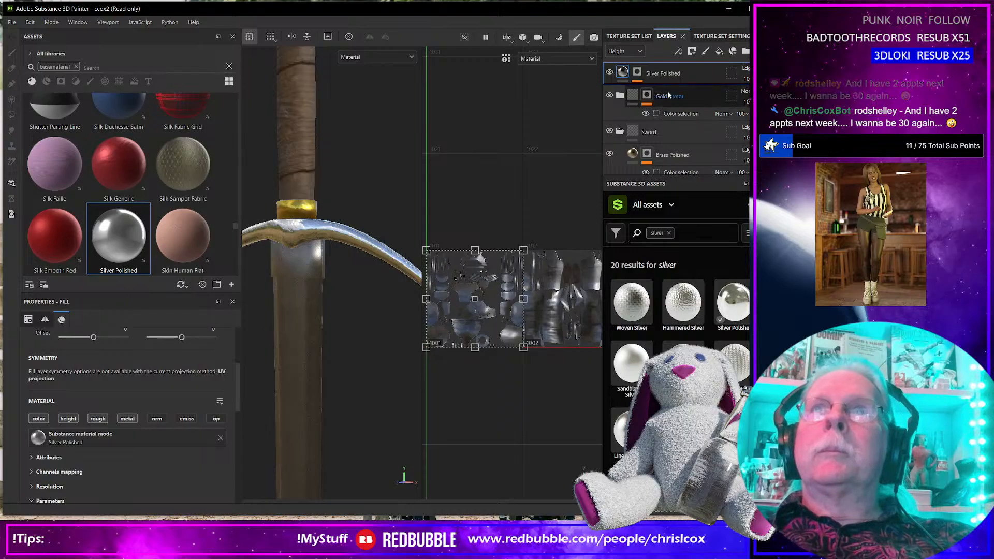
{"action": "left_click", "coordinate": [640, 74]}
{"action": "left_click", "coordinate": [672, 92]}
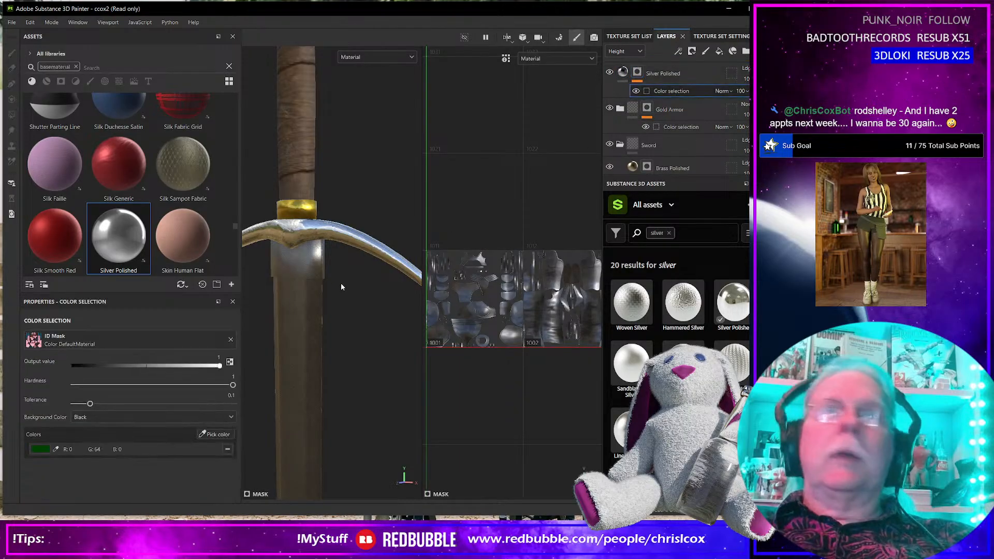
{"action": "left_click", "coordinate": [304, 208]}
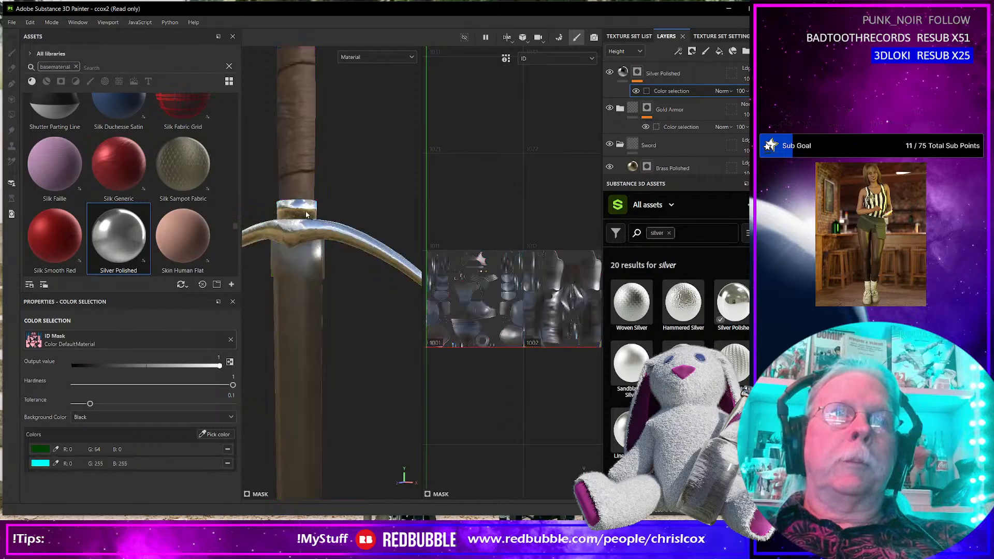
Group the Silver Polished, Gold Armor and Sword layers into a new folder named Metals.
{"action": "scroll", "coordinate": [305, 210], "scroll_direction": "down", "scroll_amount": 5}
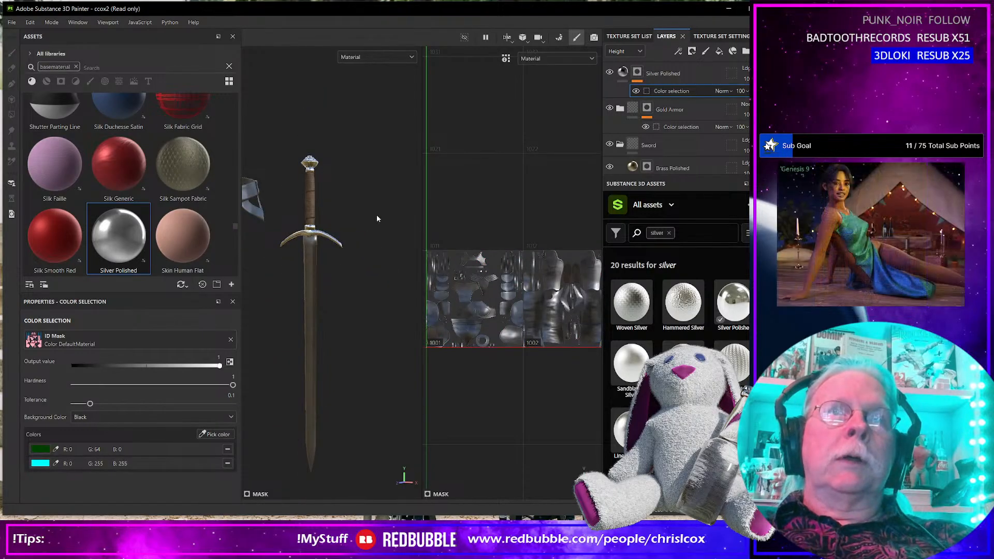
{"action": "middle_click_drag", "start_coordinate": [321, 280], "coordinate": [397, 239]}
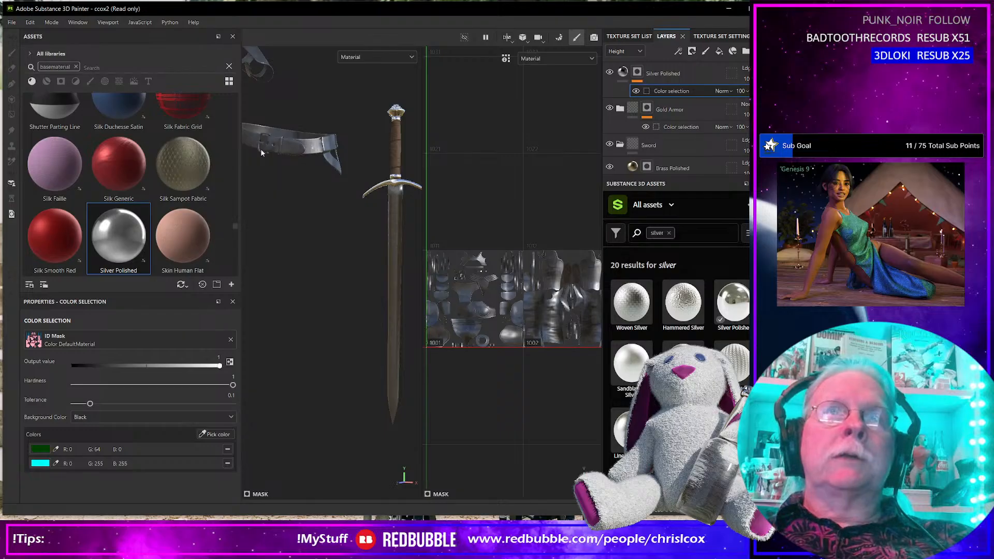
{"action": "left_click", "coordinate": [678, 75]}
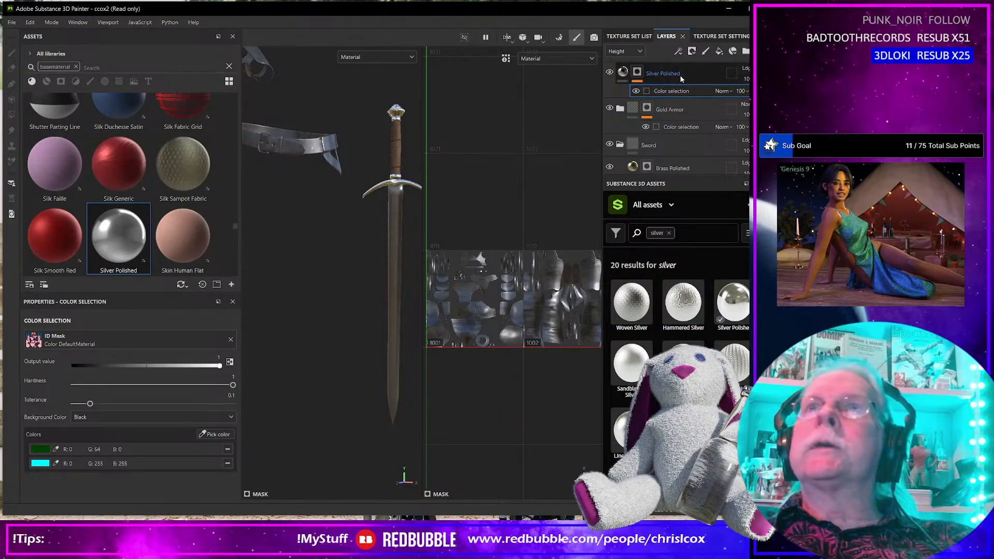
{"action": "left_click", "coordinate": [667, 147], "text": "shift"}
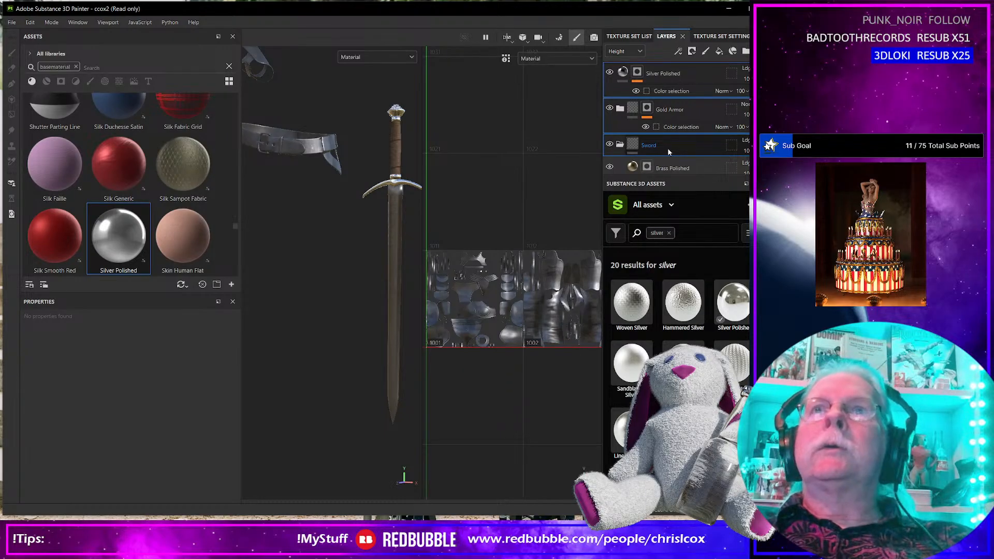
{"action": "key", "text": "ctrl+g"}
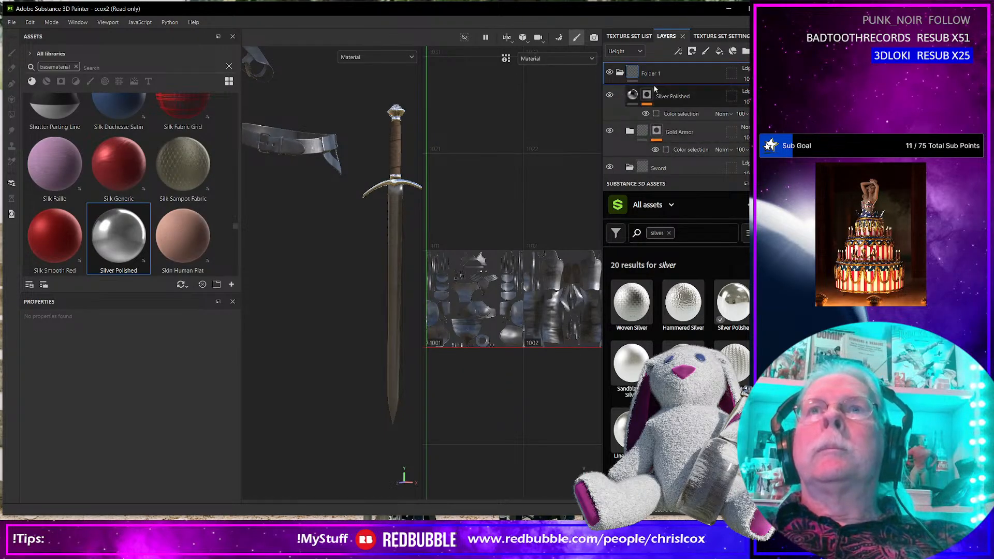
{"action": "double_click", "coordinate": [671, 77]}
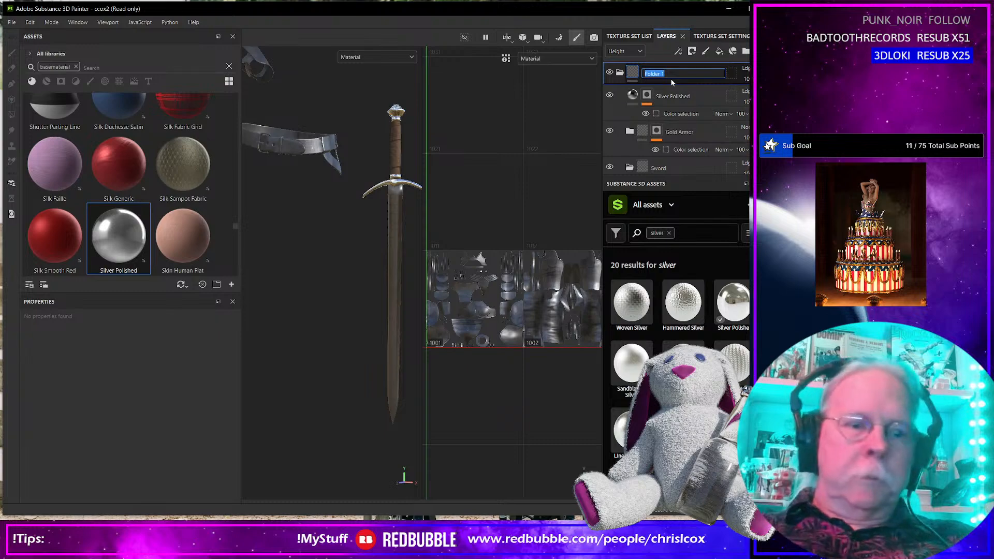
{"action": "type", "text": "Metals"}
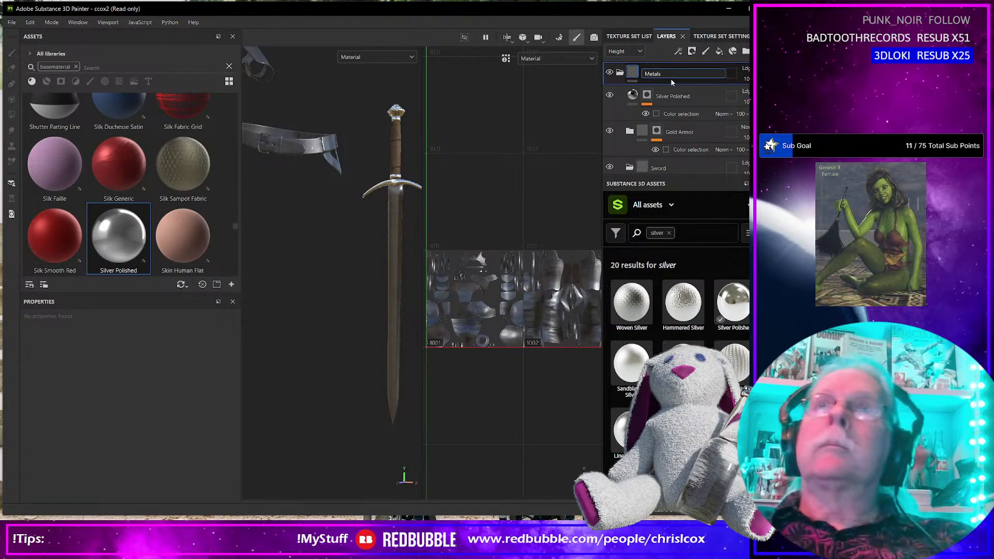
{"action": "key", "text": "Return"}
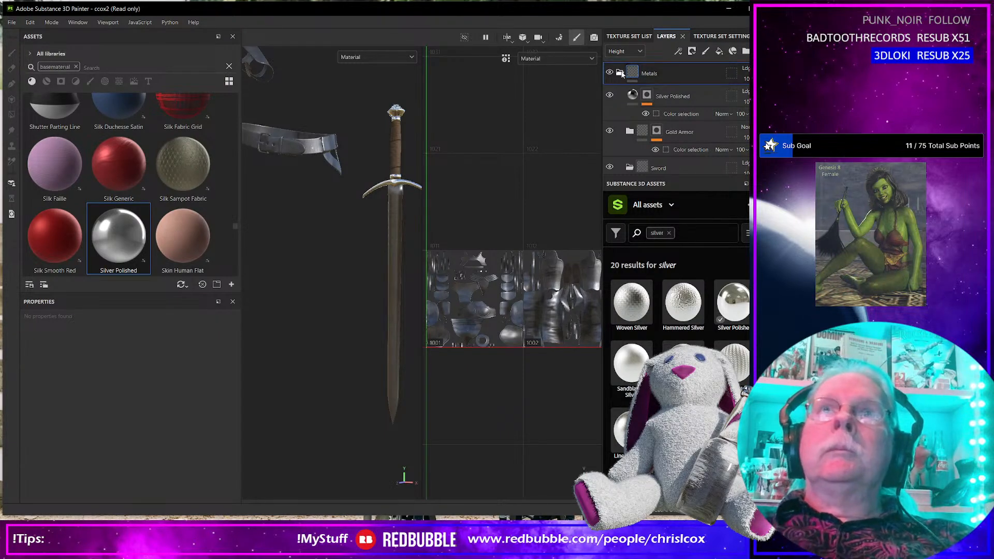
Rename the Metals folder as Metals Shiney.
{"action": "double_click", "coordinate": [646, 73]}
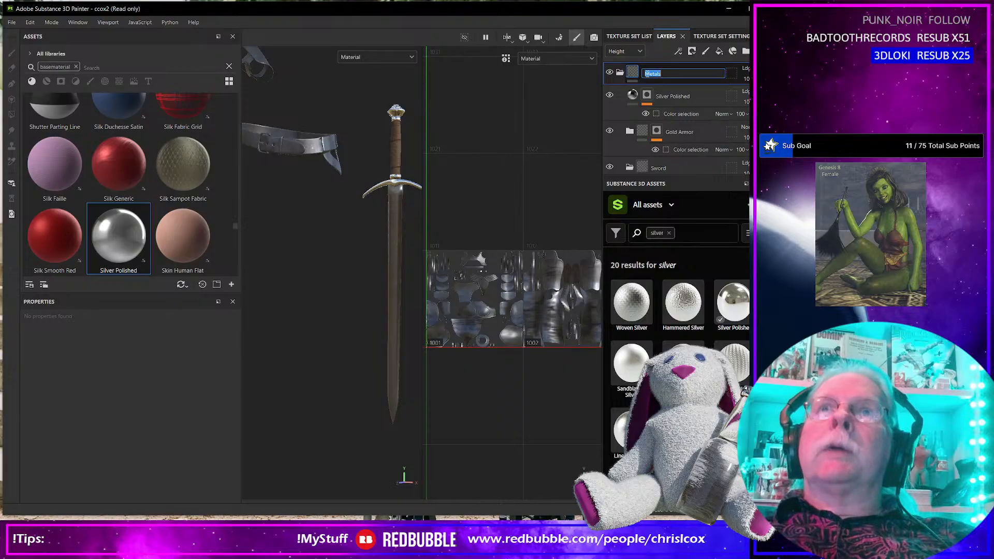
{"action": "left_click", "coordinate": [646, 73]}
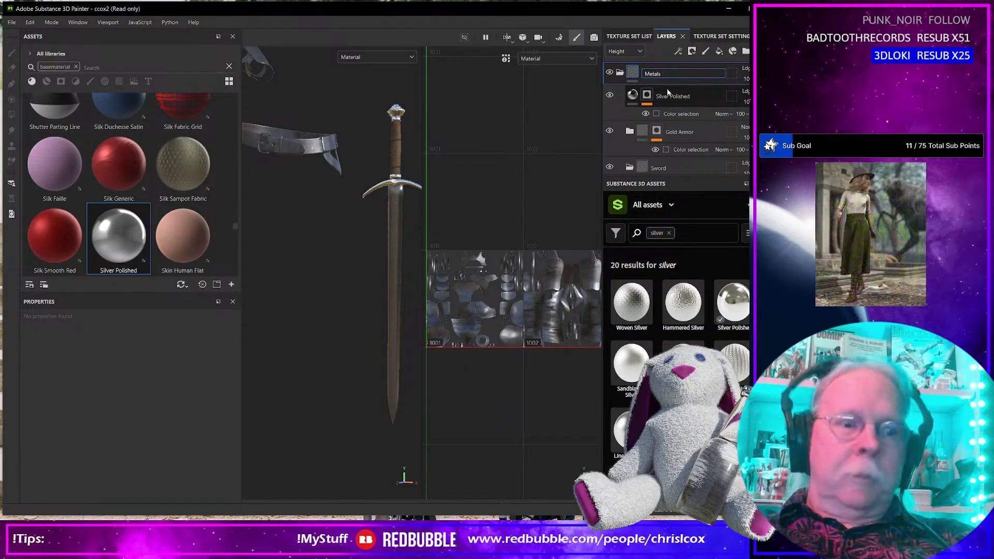
{"action": "type", "text": "Shiny"}
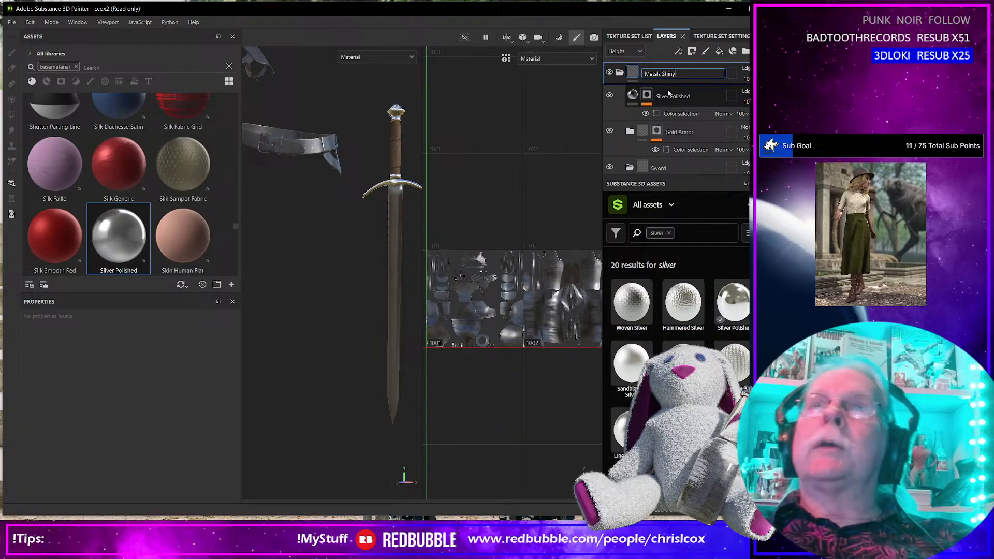
{"action": "key", "text": "Return"}
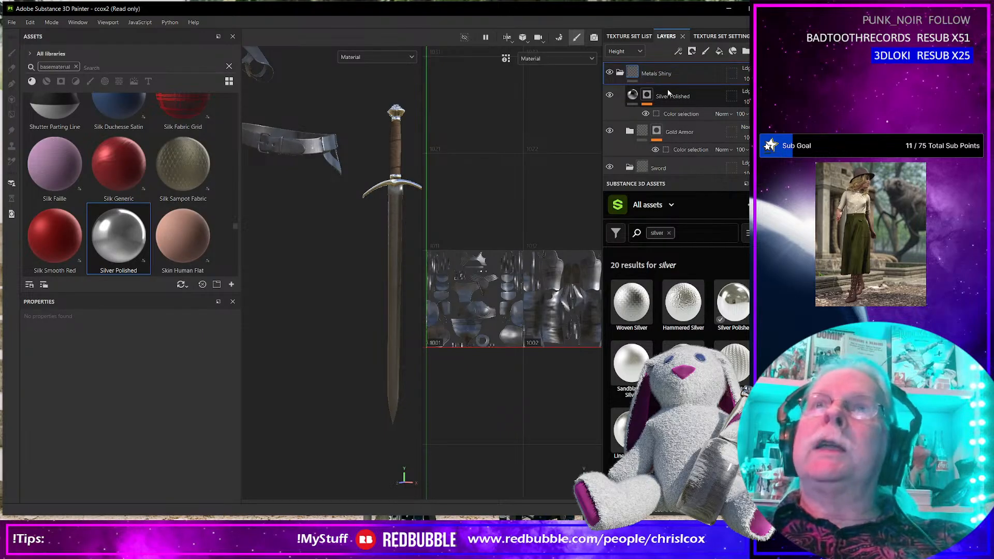
{"action": "double_click", "coordinate": [673, 74]}
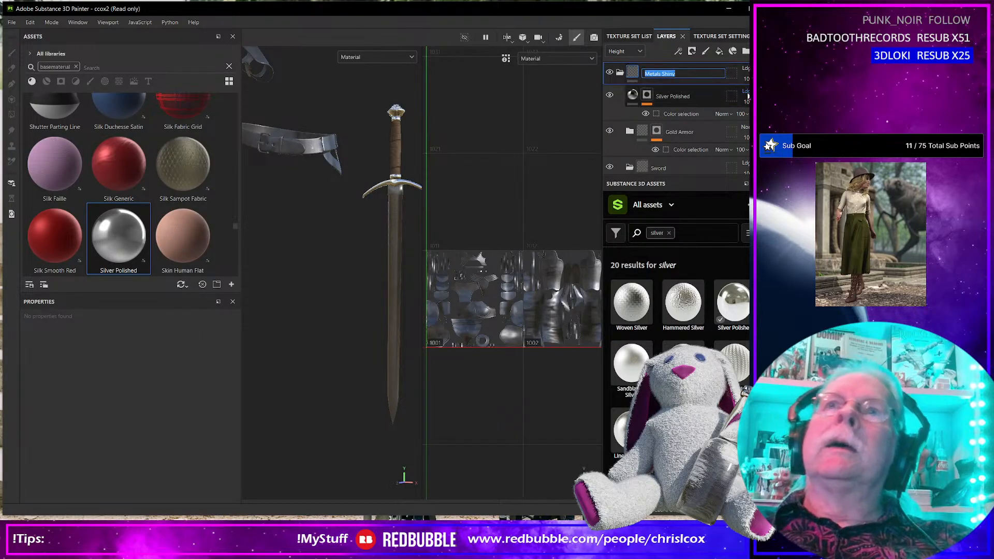
{"action": "key", "text": "Right"}
{"action": "type", "text": "e"}
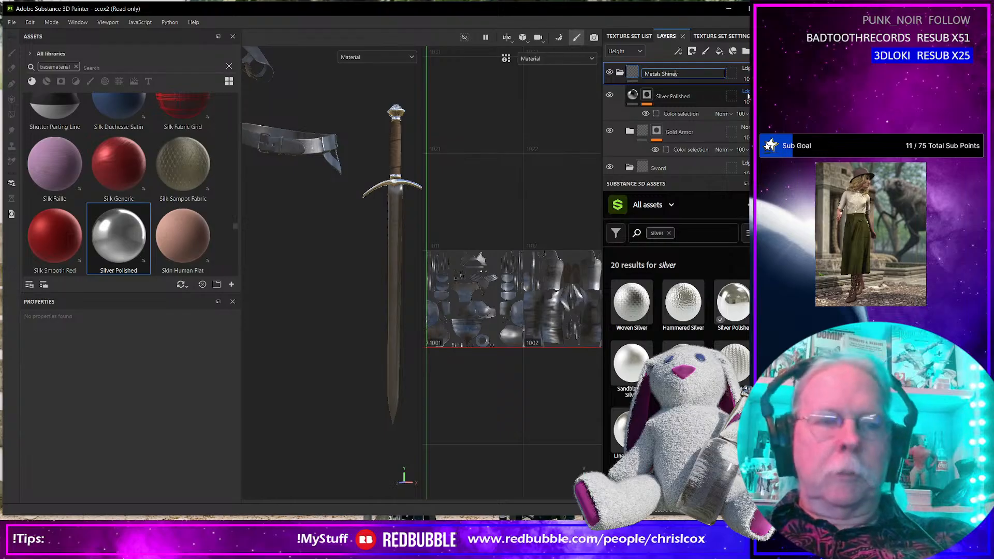
{"action": "key", "text": "Return"}
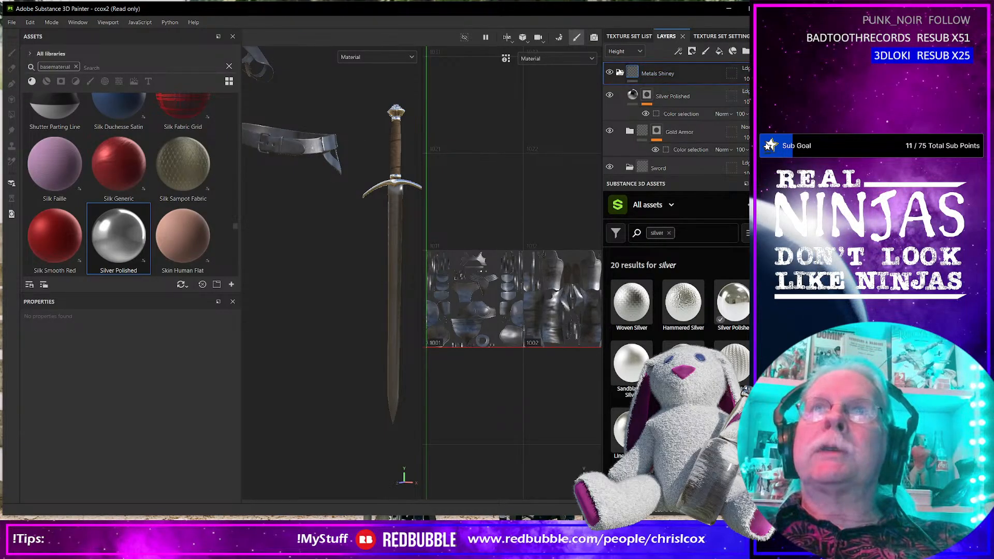
Move Brass Polished from the Sword folder to below Gold Armor in Metals Shiney, and place the collapsed Sword folder above Metals Shiney.
{"action": "left_click", "coordinate": [620, 73]}
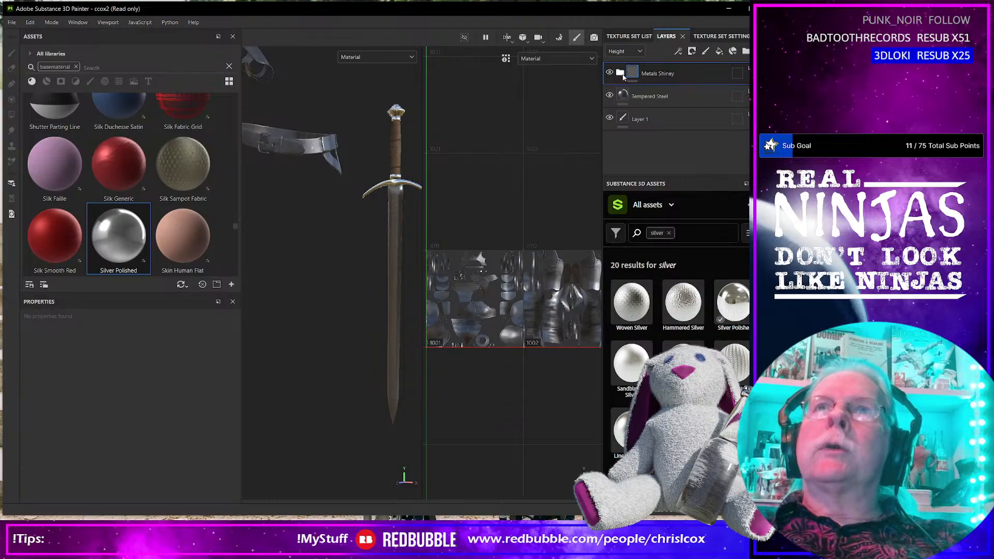
{"action": "scroll", "coordinate": [695, 123], "scroll_direction": "up", "scroll_amount": 5}
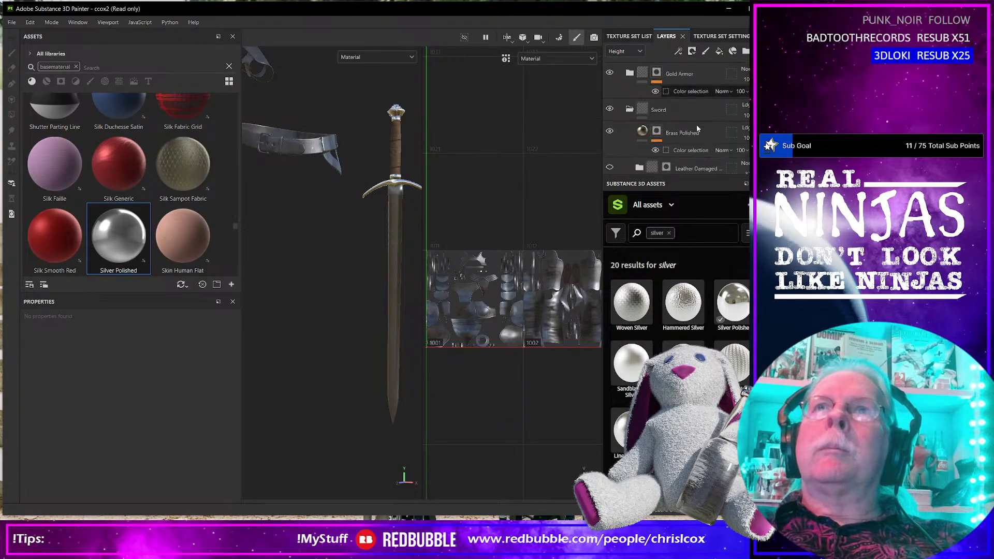
{"action": "scroll", "coordinate": [676, 127], "scroll_direction": "up", "scroll_amount": 3}
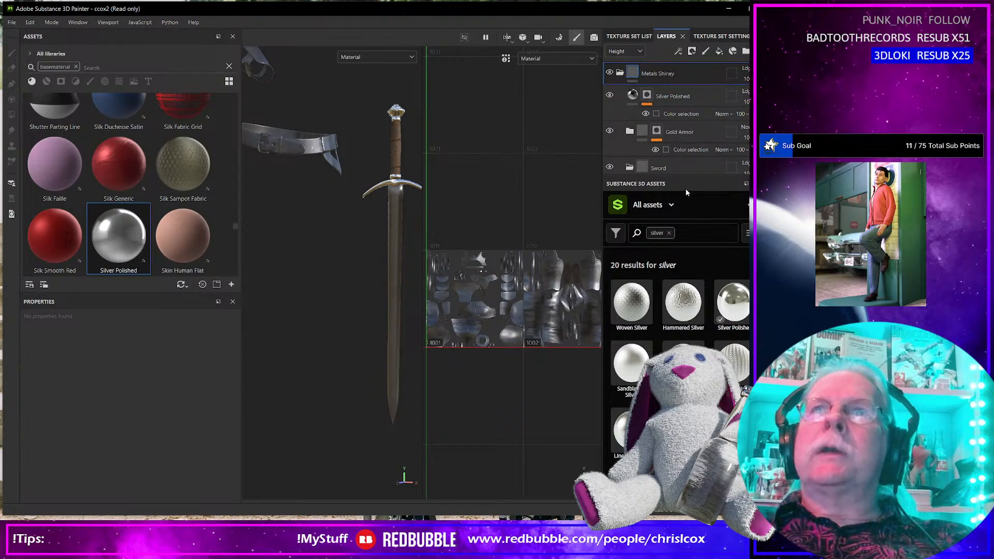
{"action": "mouse_move", "coordinate": [673, 167]}
{"action": "left_mouse_down"}
{"action": "mouse_move", "coordinate": [677, 111]}
{"action": "mouse_move", "coordinate": [628, 108]}
{"action": "mouse_move", "coordinate": [673, 108]}
{"action": "left_mouse_up"}
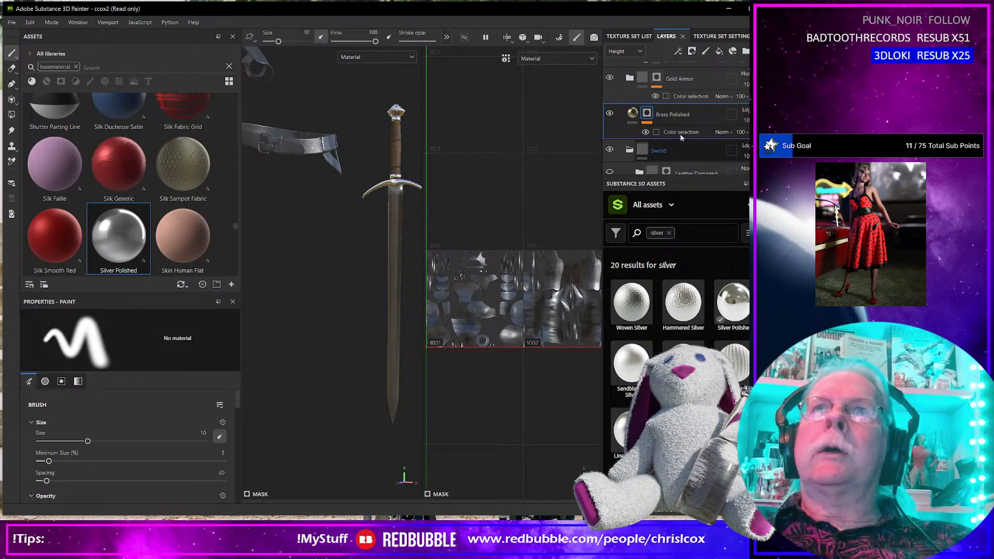
{"action": "left_click_drag", "start_coordinate": [673, 150], "coordinate": [681, 62]}
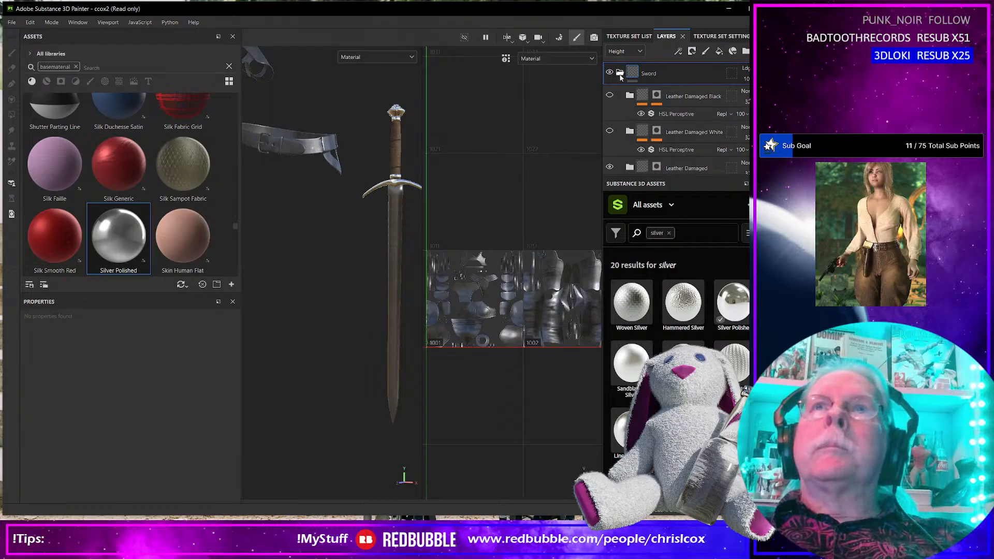
{"action": "left_click", "coordinate": [620, 75]}
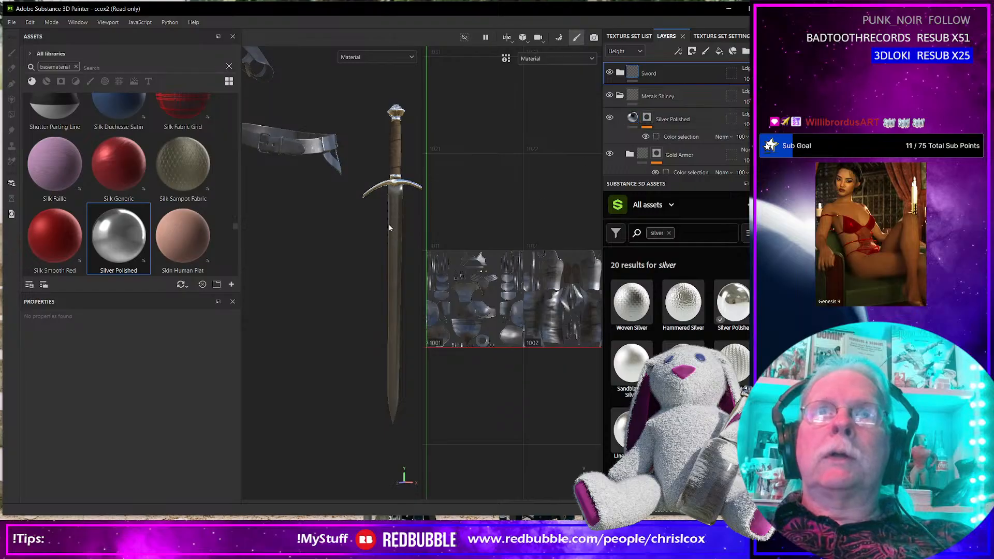
Examine the leg armor, scabbard and belt on the model, the Silver Polished color selection, and the armor's UV islands.
{"action": "scroll", "coordinate": [367, 248], "scroll_direction": "up", "scroll_amount": 2}
{"action": "scroll", "coordinate": [367, 247], "scroll_direction": "down", "scroll_amount": 5}
{"action": "middle_click_drag", "start_coordinate": [343, 218], "coordinate": [378, 225], "text": "alt"}
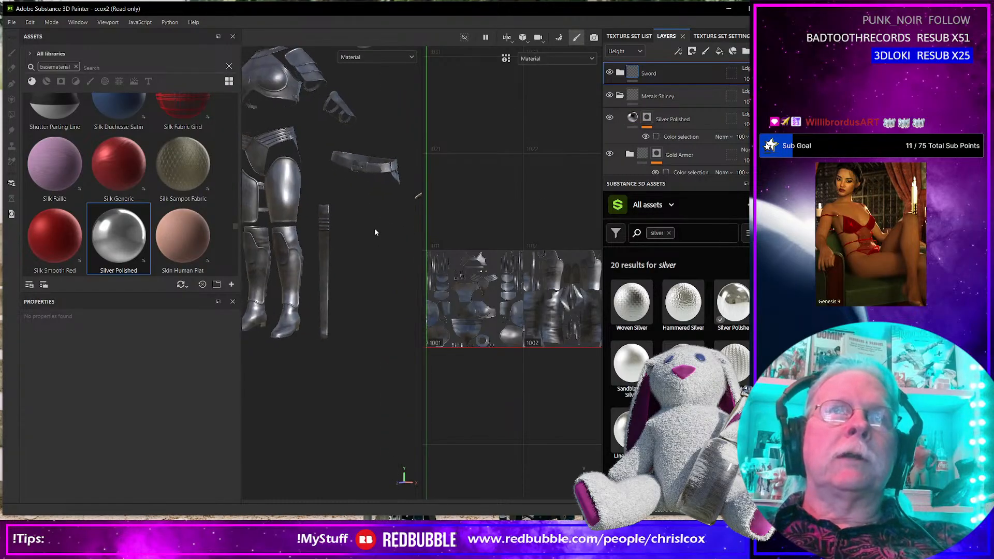
{"action": "scroll", "coordinate": [362, 225], "scroll_direction": "up", "scroll_amount": 2}
{"action": "middle_click_drag", "start_coordinate": [296, 224], "coordinate": [345, 186], "text": "alt"}
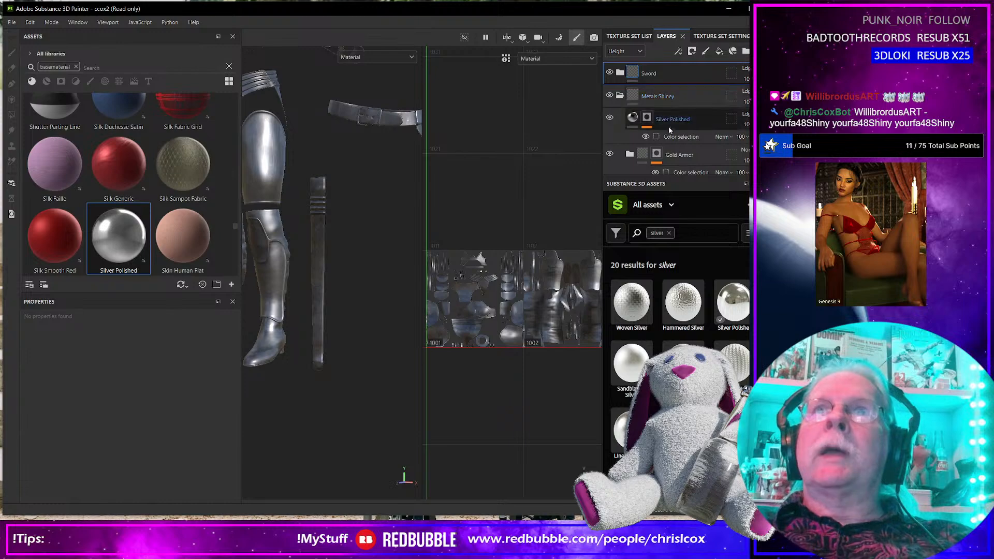
{"action": "left_click", "coordinate": [682, 137]}
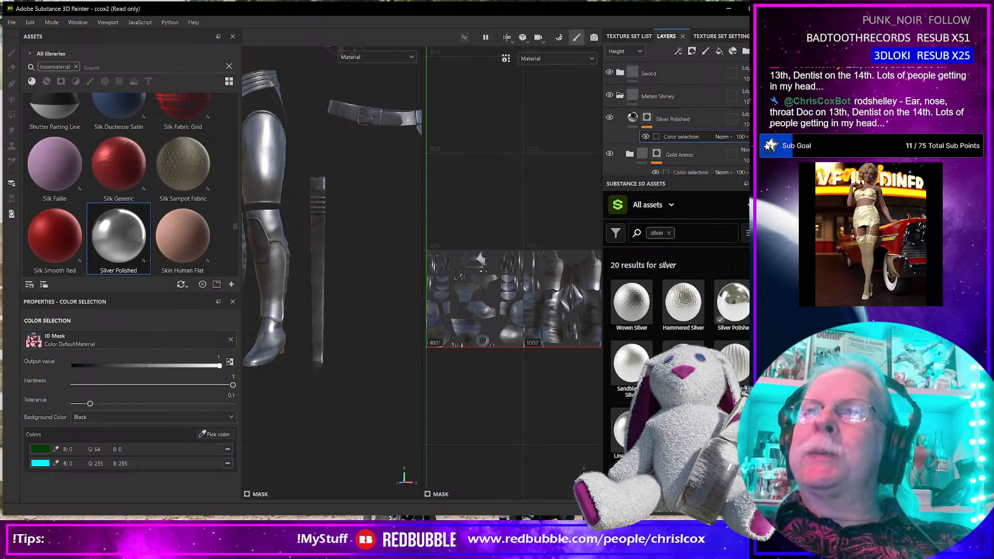
{"action": "scroll", "coordinate": [531, 263], "scroll_direction": "up", "scroll_amount": 5}
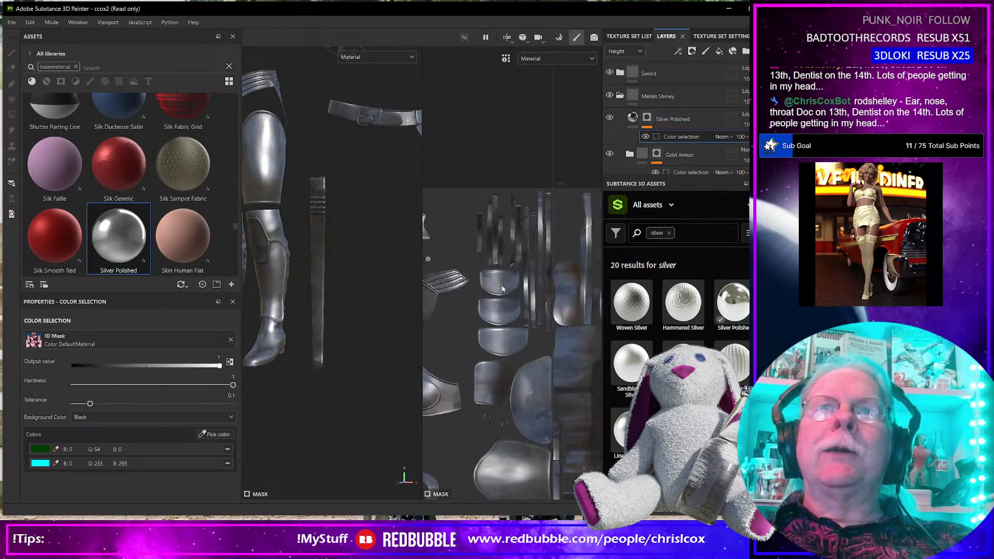
{"action": "scroll", "coordinate": [502, 290], "scroll_direction": "down", "scroll_amount": 5}
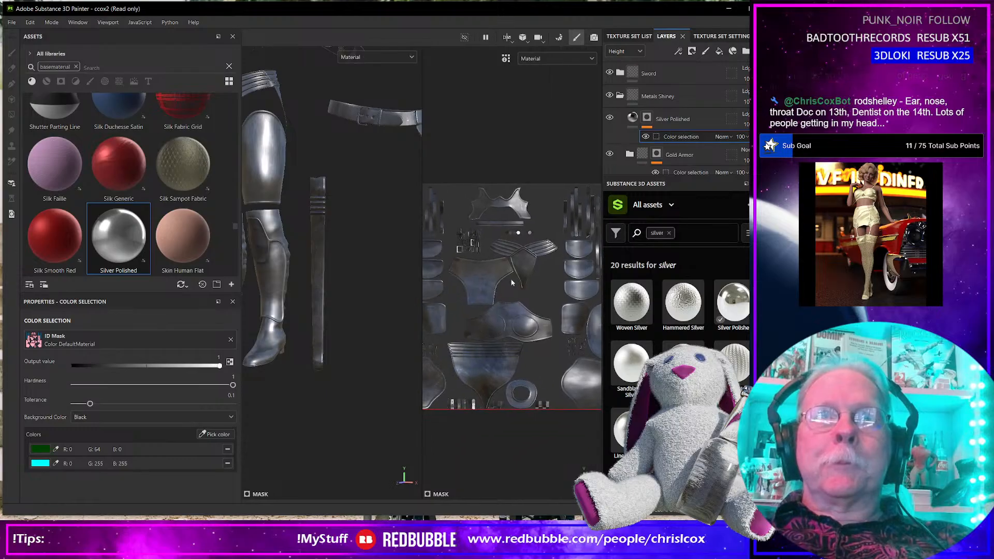
{"action": "middle_click_drag", "start_coordinate": [524, 284], "coordinate": [507, 271], "text": "alt"}
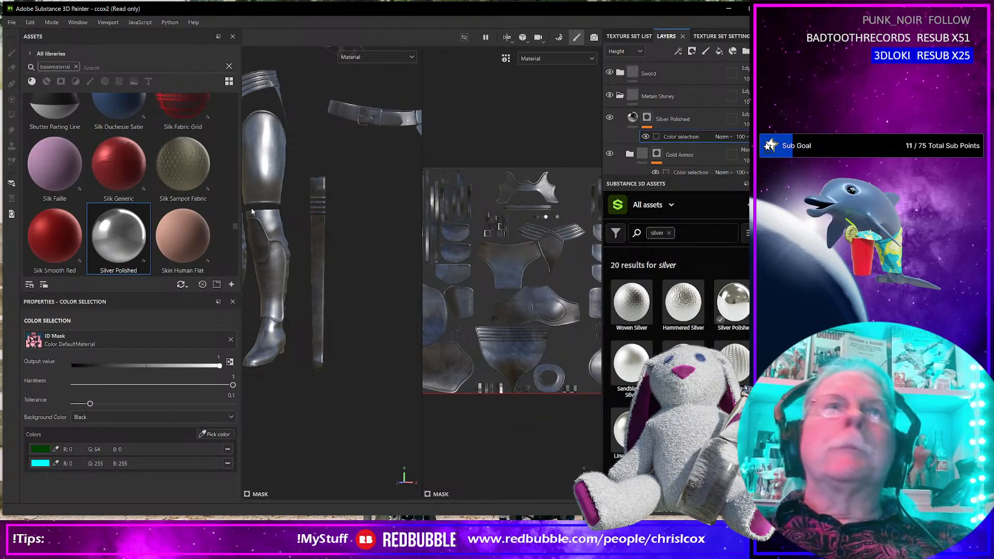
{"action": "left_click_drag", "start_coordinate": [239, 209], "coordinate": [185, 213]}
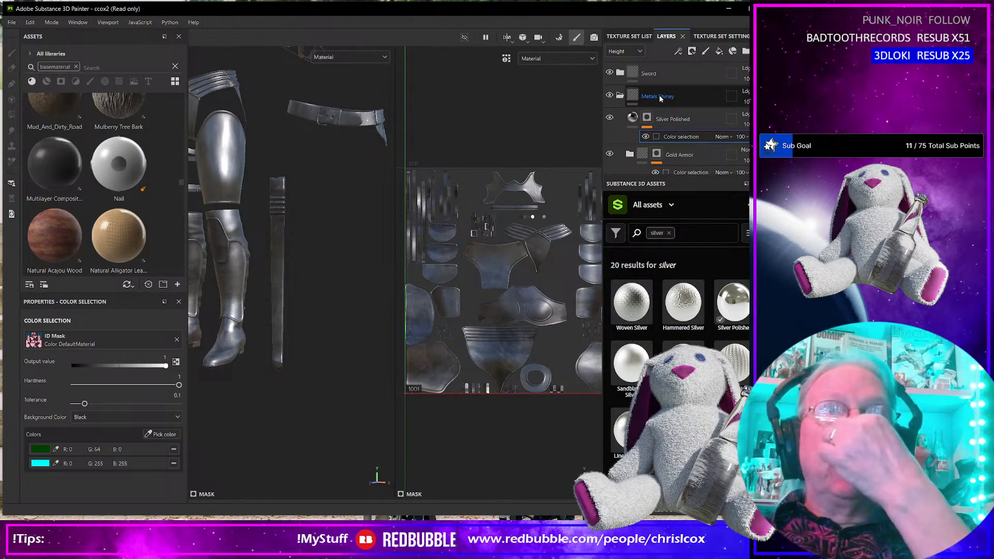
Remove the color selection effects from the masks of Silver Polished, Gold Armor and Brass Polished.
{"action": "right_click", "coordinate": [684, 139]}
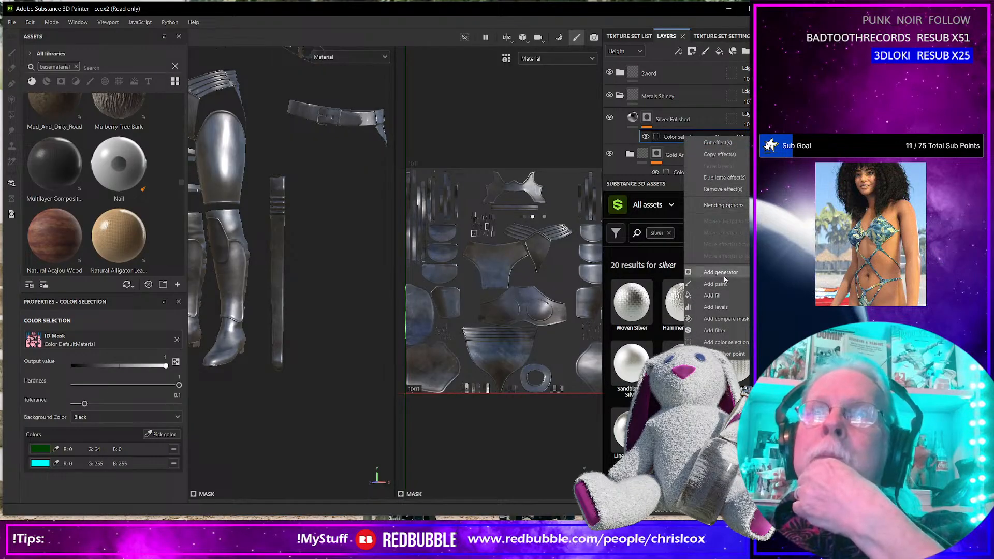
{"action": "left_click", "coordinate": [724, 179]}
{"action": "left_click", "coordinate": [684, 160]}
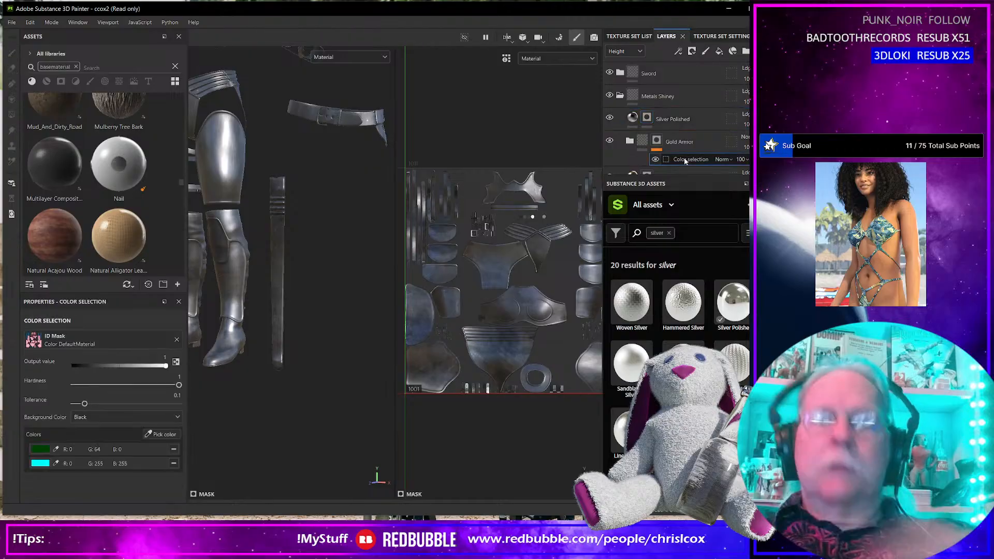
{"action": "key", "text": "Delete"}
{"action": "scroll", "coordinate": [687, 166], "scroll_direction": "down", "scroll_amount": 2}
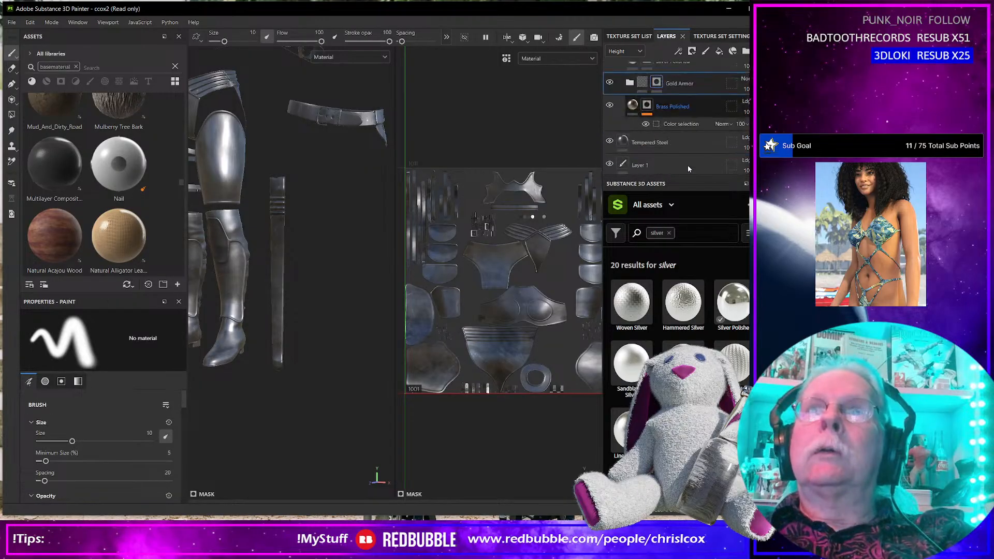
{"action": "left_click", "coordinate": [676, 125]}
{"action": "key", "text": "Delete"}
{"action": "scroll", "coordinate": [676, 128], "scroll_direction": "up", "scroll_amount": 2}
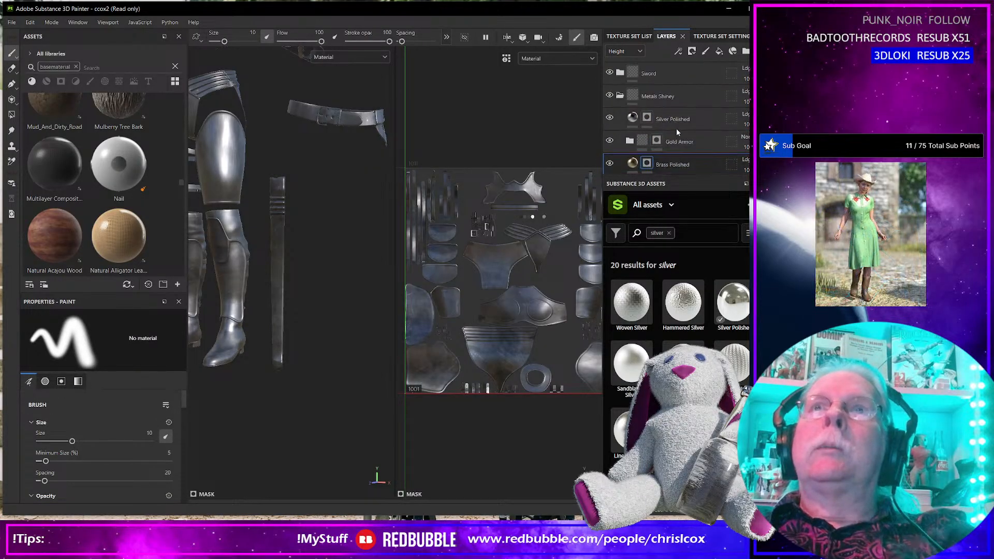
Add a mask with color selection to the Metals Shiney folder.
{"action": "left_click", "coordinate": [668, 97]}
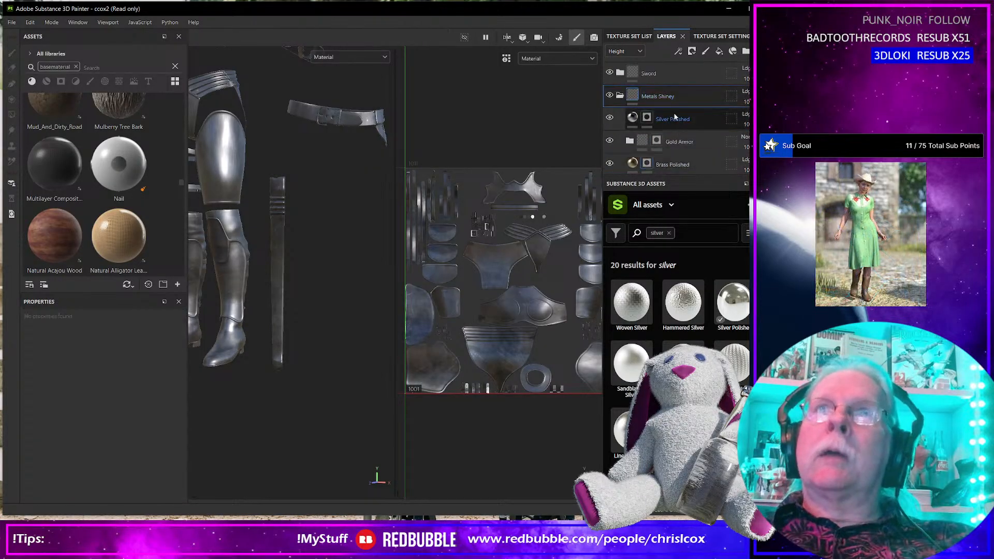
{"action": "left_click", "coordinate": [692, 51]}
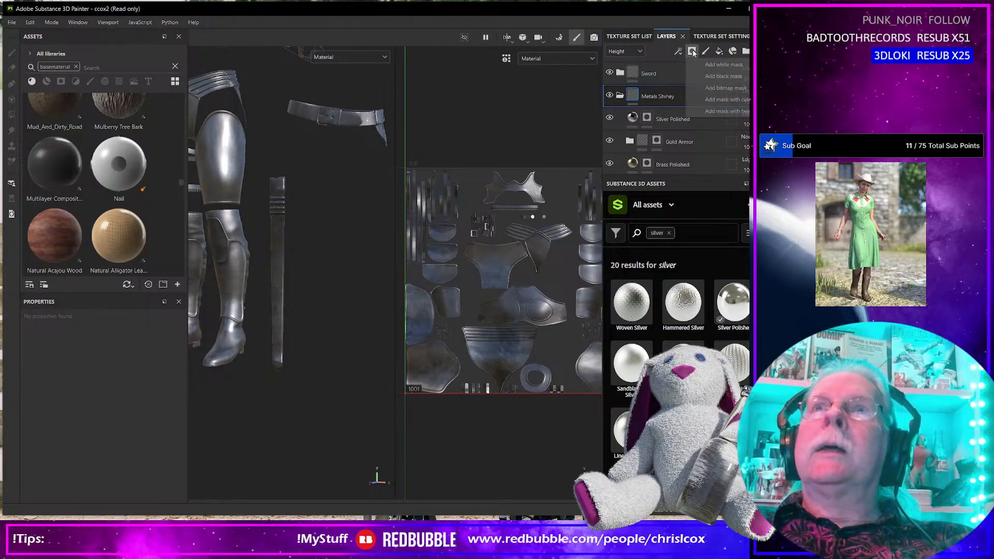
{"action": "left_click", "coordinate": [727, 99]}
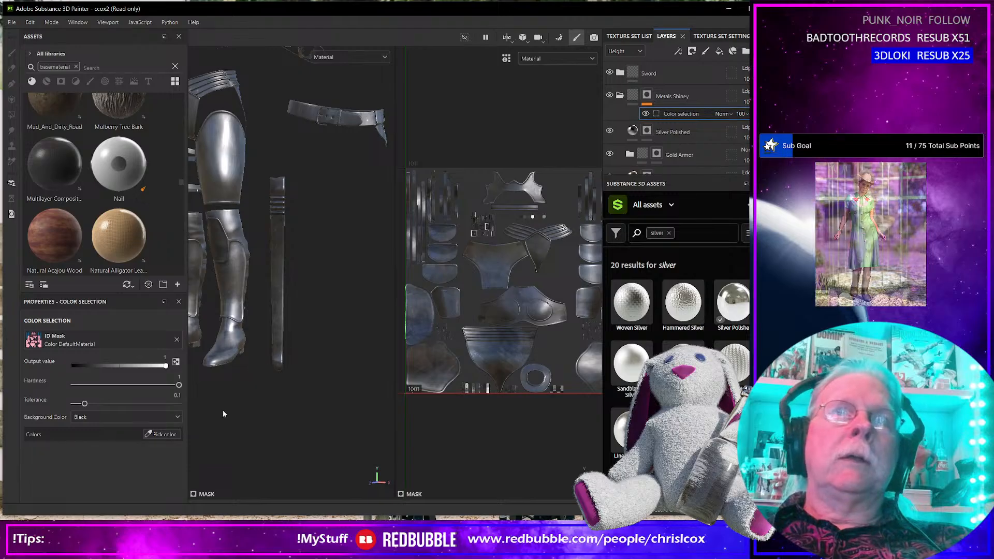
Pick the sword guard's dark green (0, 64, 0) and the pommel's cyan (0, 255, 255) for the Metals Shiney color selection.
{"action": "left_click", "coordinate": [160, 434]}
{"action": "left_click", "coordinate": [282, 350]}
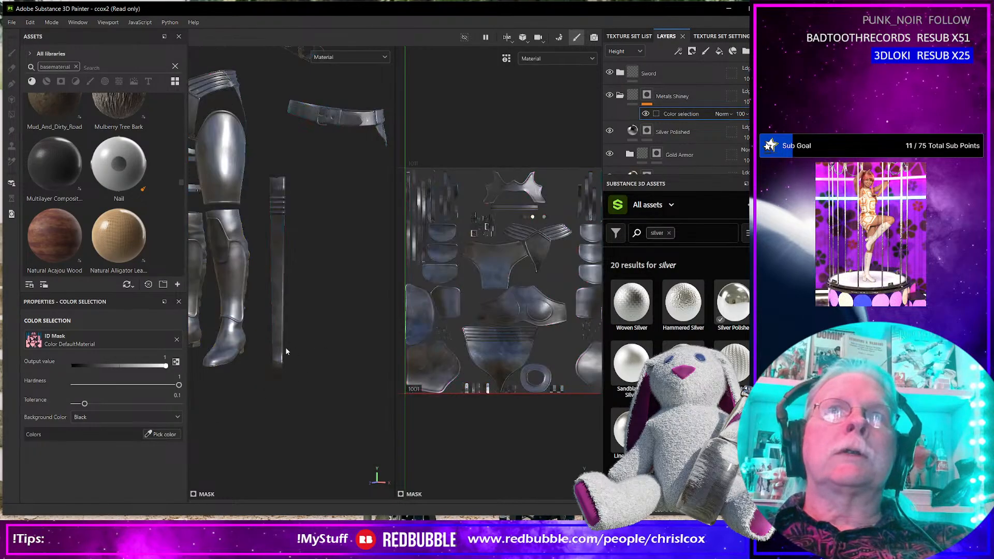
{"action": "left_click_drag", "start_coordinate": [348, 305], "coordinate": [275, 310], "text": "alt"}
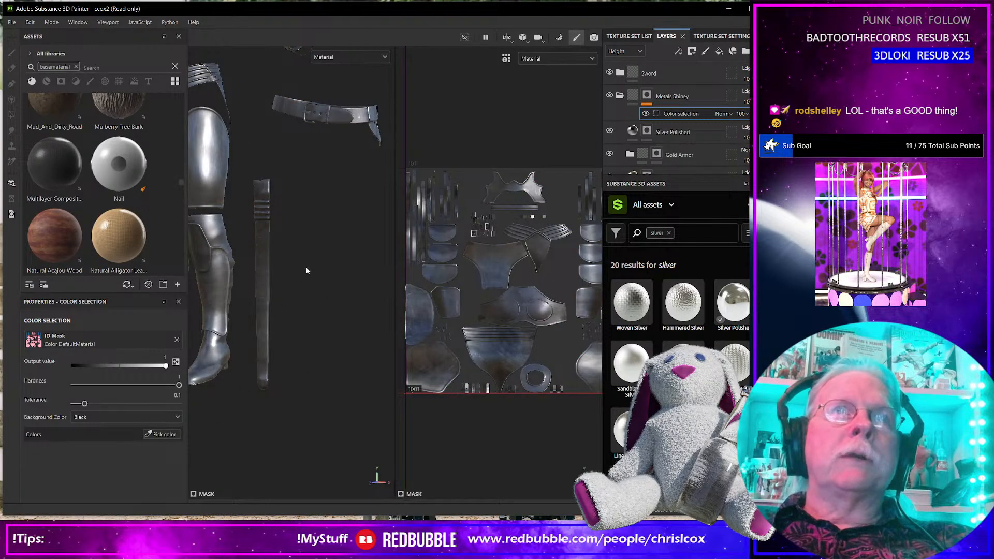
{"action": "scroll", "coordinate": [305, 269], "scroll_direction": "up", "scroll_amount": 5}
{"action": "middle_click_drag", "start_coordinate": [352, 258], "coordinate": [251, 302], "text": "alt"}
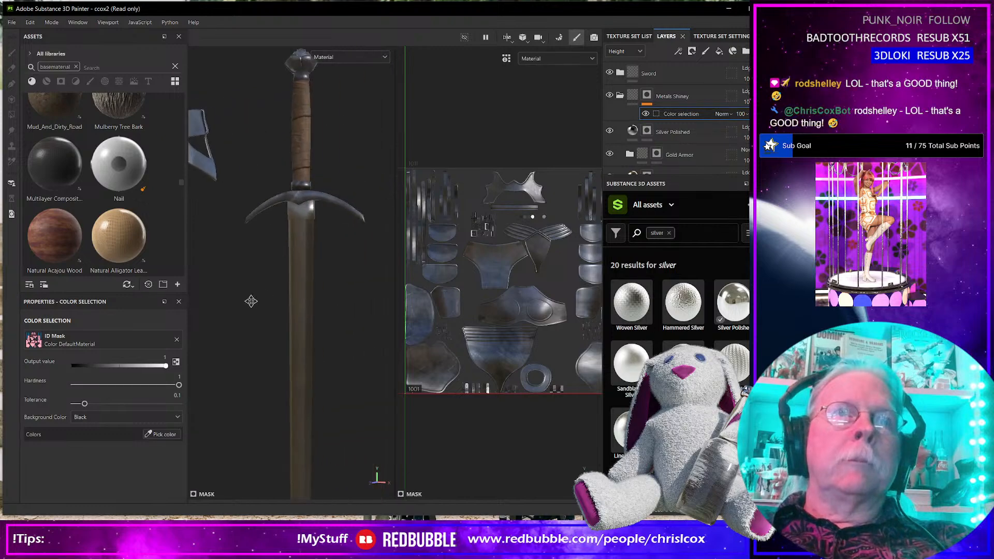
{"action": "left_click", "coordinate": [165, 434]}
{"action": "left_click", "coordinate": [307, 190]}
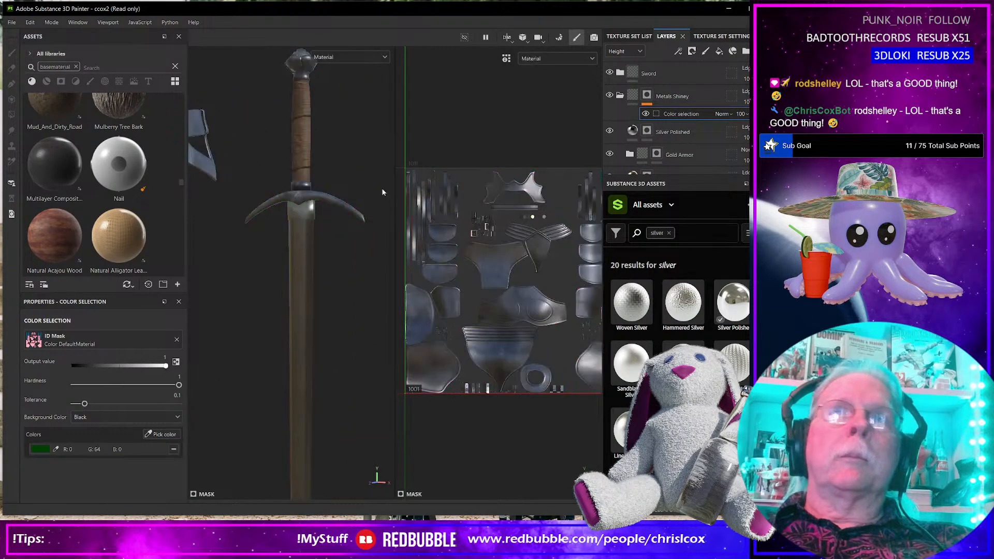
{"action": "left_click", "coordinate": [170, 434]}
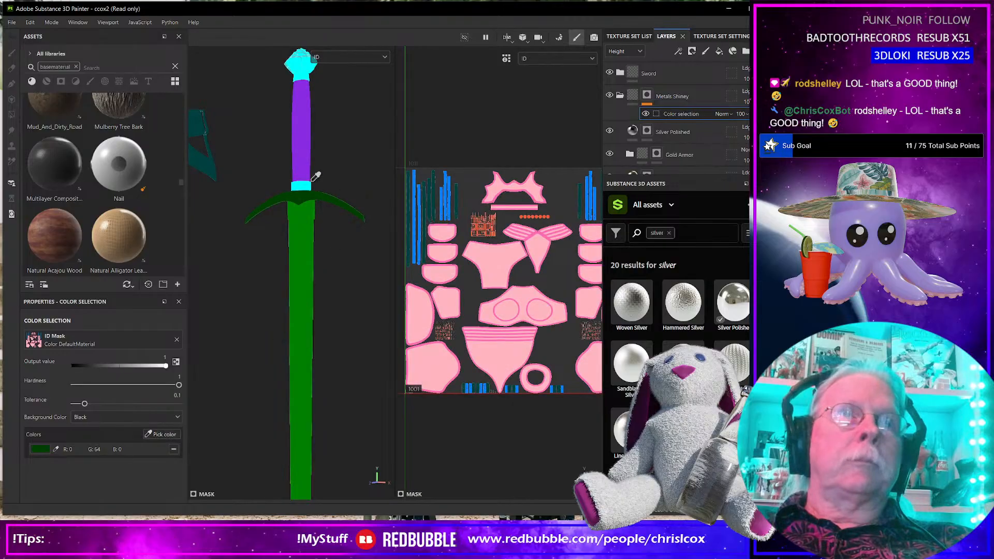
{"action": "left_click", "coordinate": [301, 176]}
Try to add the belt buckle's orange ID color to the Metals Shiney color selection.
{"action": "scroll", "coordinate": [297, 242], "scroll_direction": "down", "scroll_amount": 2}
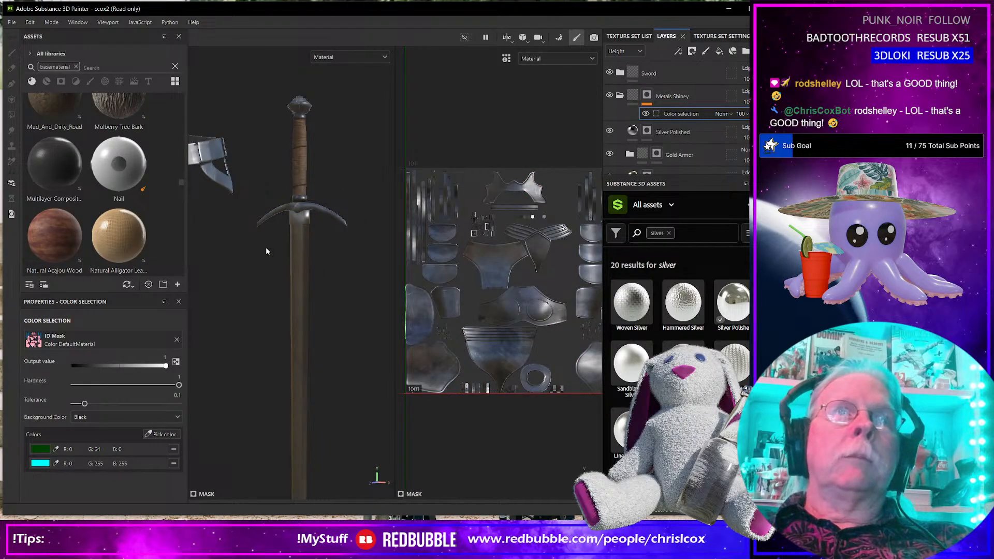
{"action": "middle_click_drag", "start_coordinate": [266, 251], "coordinate": [355, 288], "text": "alt"}
{"action": "scroll", "coordinate": [300, 197], "scroll_direction": "up", "scroll_amount": 2}
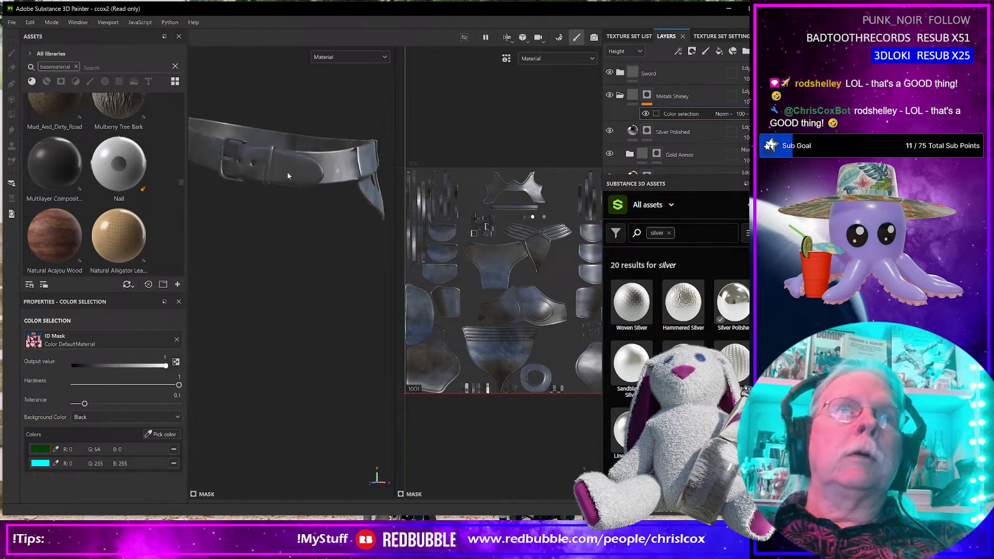
{"action": "scroll", "coordinate": [288, 174], "scroll_direction": "up", "scroll_amount": 2}
{"action": "middle_click_drag", "start_coordinate": [255, 171], "coordinate": [327, 211], "text": "alt"}
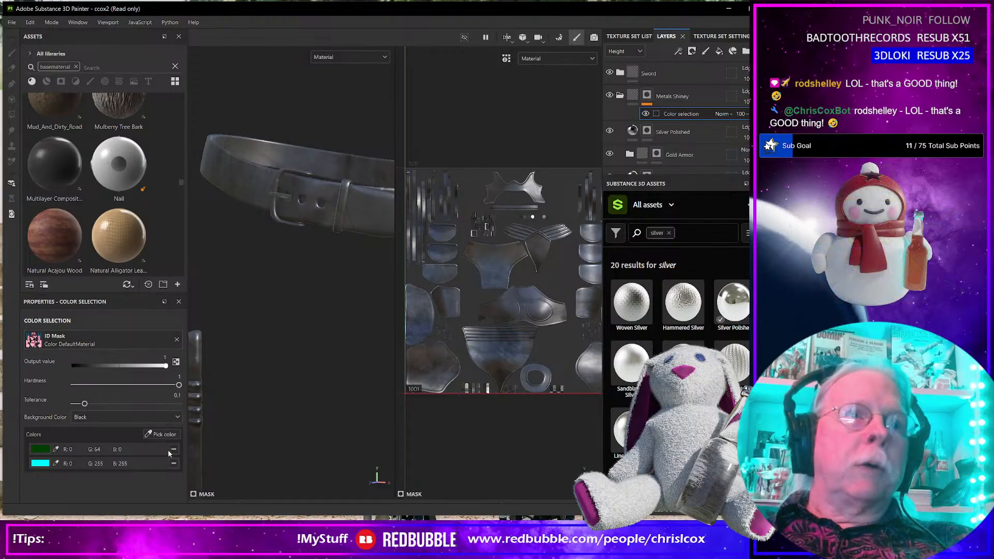
{"action": "left_click", "coordinate": [162, 435]}
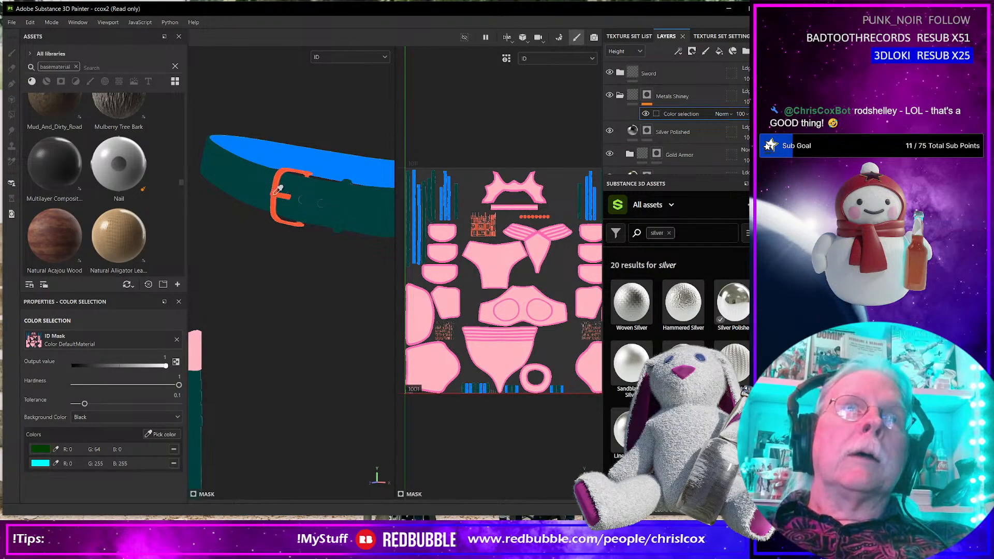
{"action": "left_click", "coordinate": [277, 191]}
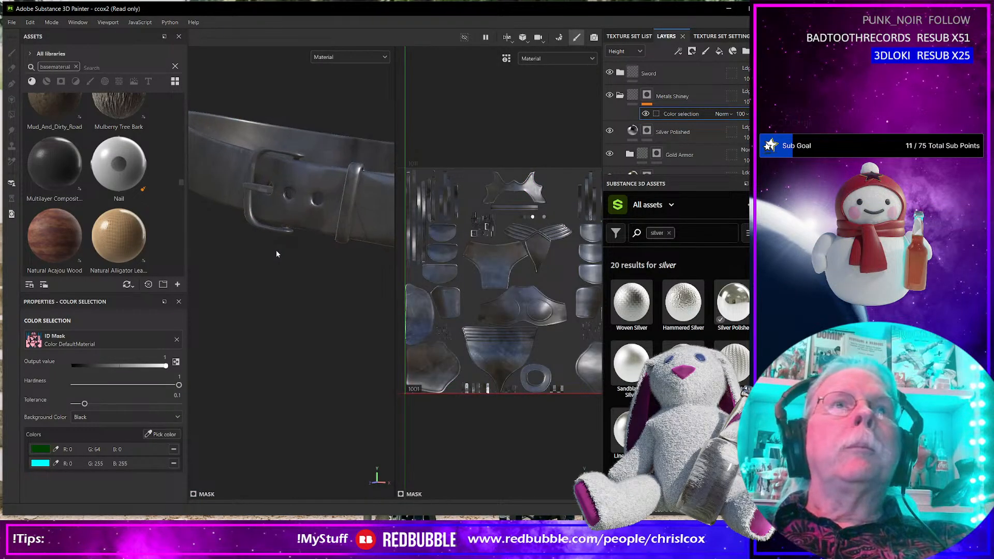
{"action": "scroll", "coordinate": [277, 255], "scroll_direction": "down", "scroll_amount": 2}
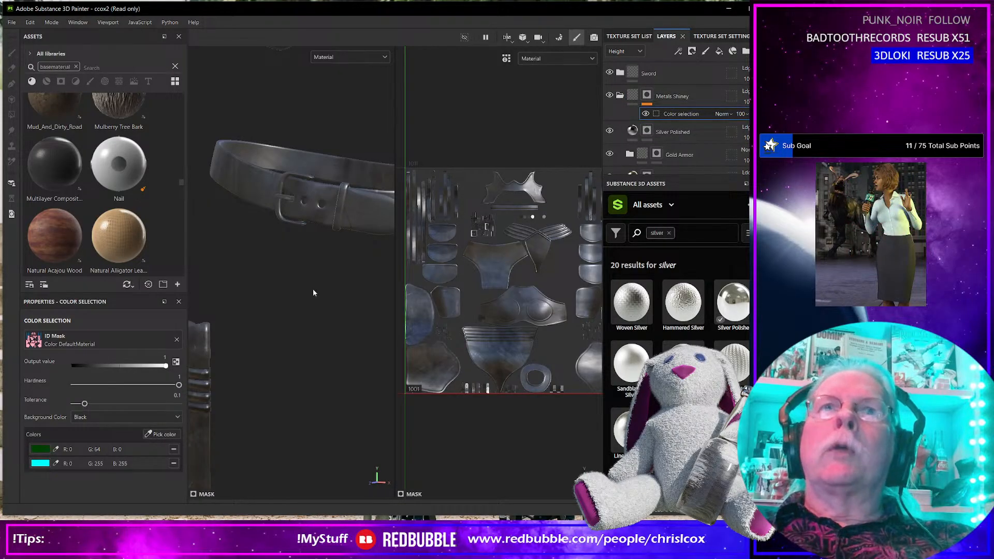
{"action": "scroll", "coordinate": [292, 257], "scroll_direction": "up", "scroll_amount": 3}
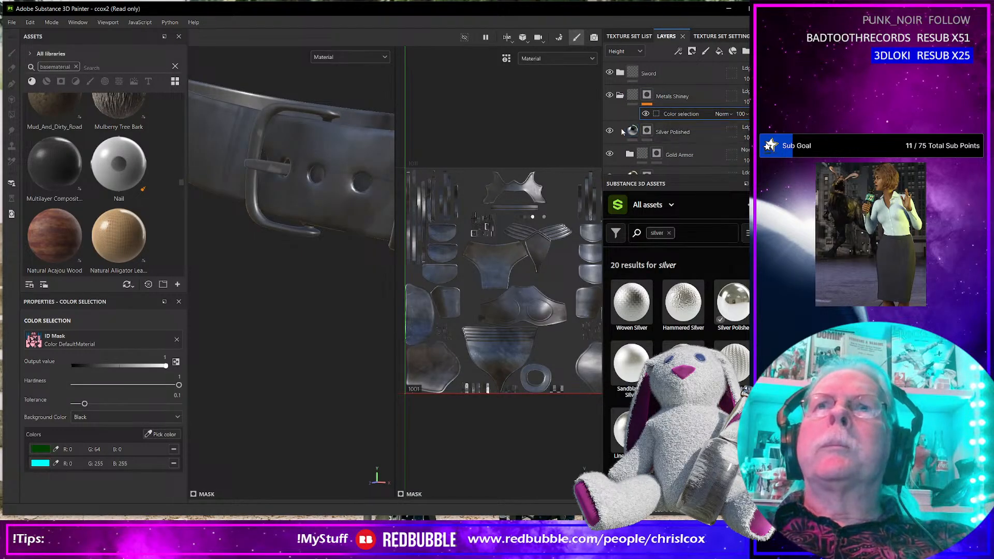
Remove the color selection mask from the Metals Shiney folder.
{"action": "scroll", "coordinate": [686, 133], "scroll_direction": "down", "scroll_amount": 2}
{"action": "scroll", "coordinate": [686, 132], "scroll_direction": "up", "scroll_amount": 2}
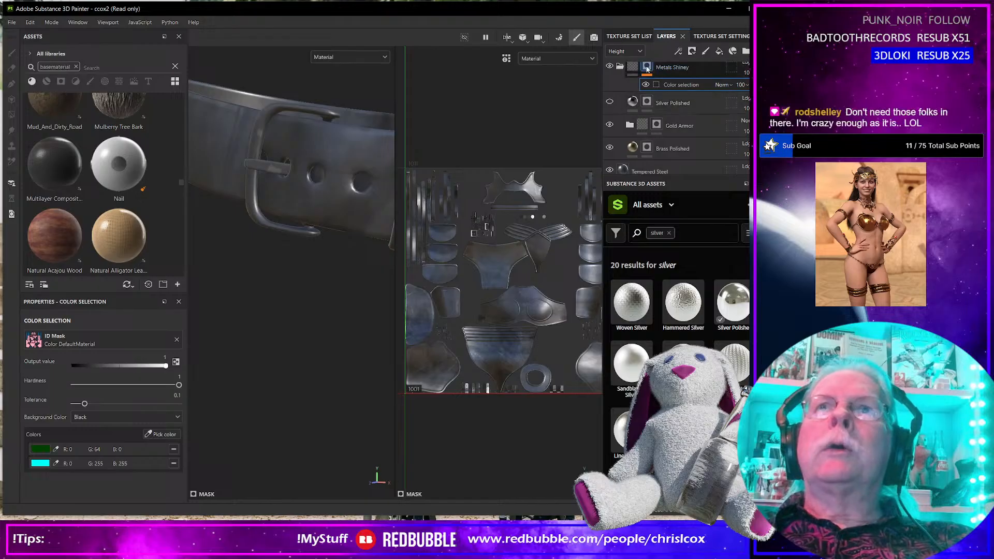
{"action": "scroll", "coordinate": [676, 83], "scroll_direction": "up", "scroll_amount": 1}
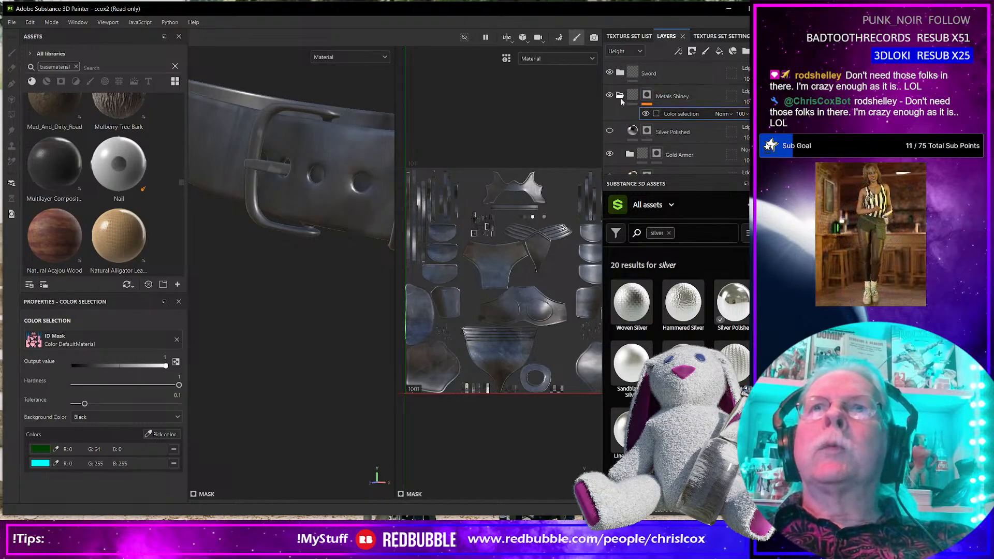
{"action": "left_click", "coordinate": [672, 98]}
{"action": "right_click", "coordinate": [672, 97]}
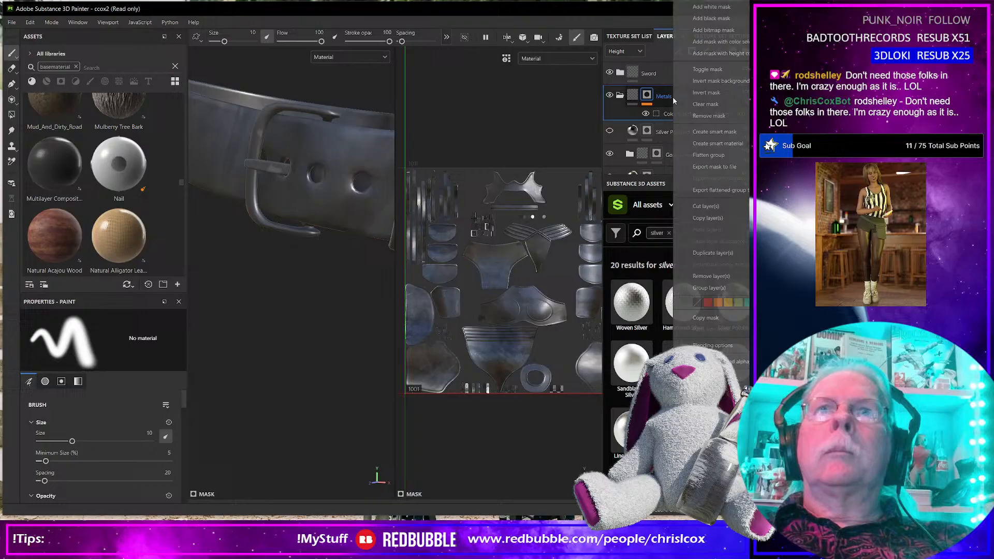
{"action": "left_click", "coordinate": [700, 117]}
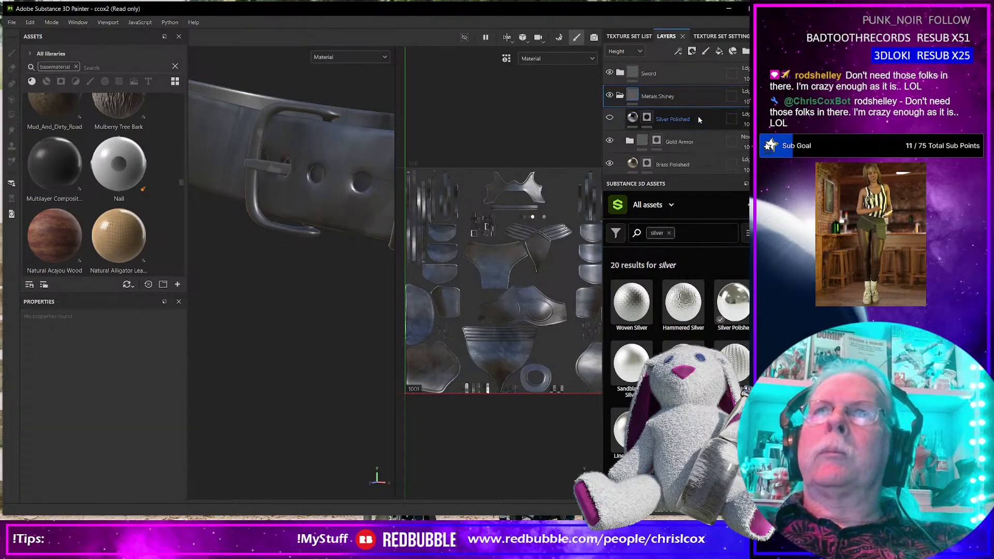
{"action": "left_click", "coordinate": [609, 119]}
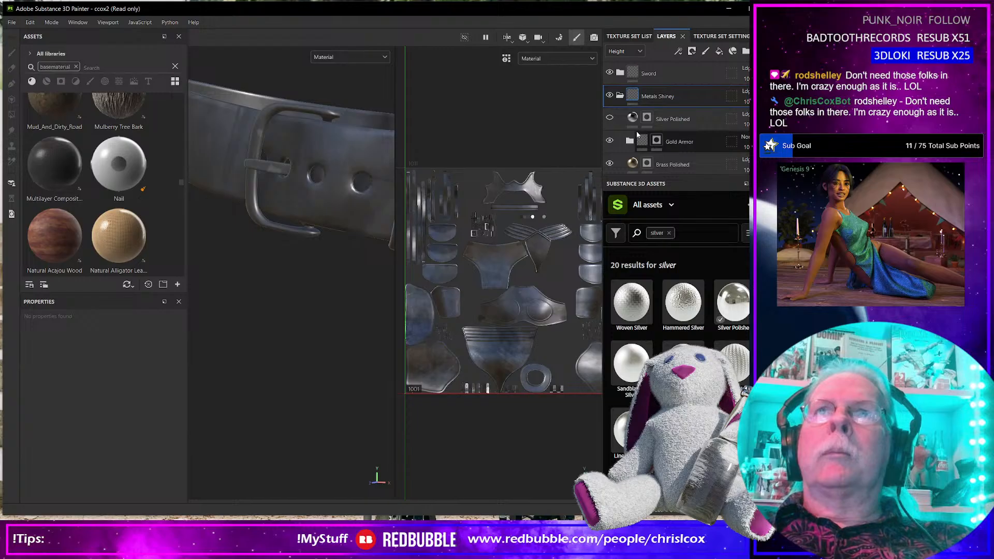
Move the Metals Shiney folder above the Sword folder and enlarge the layer list to show the whole stack.
{"action": "left_click", "coordinate": [664, 77]}
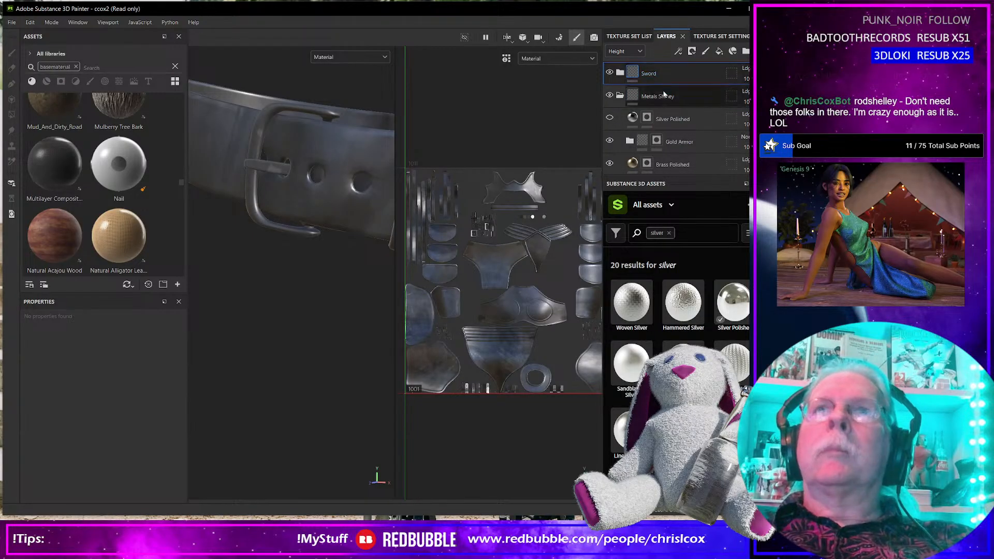
{"action": "left_click_drag", "start_coordinate": [665, 96], "coordinate": [665, 64]}
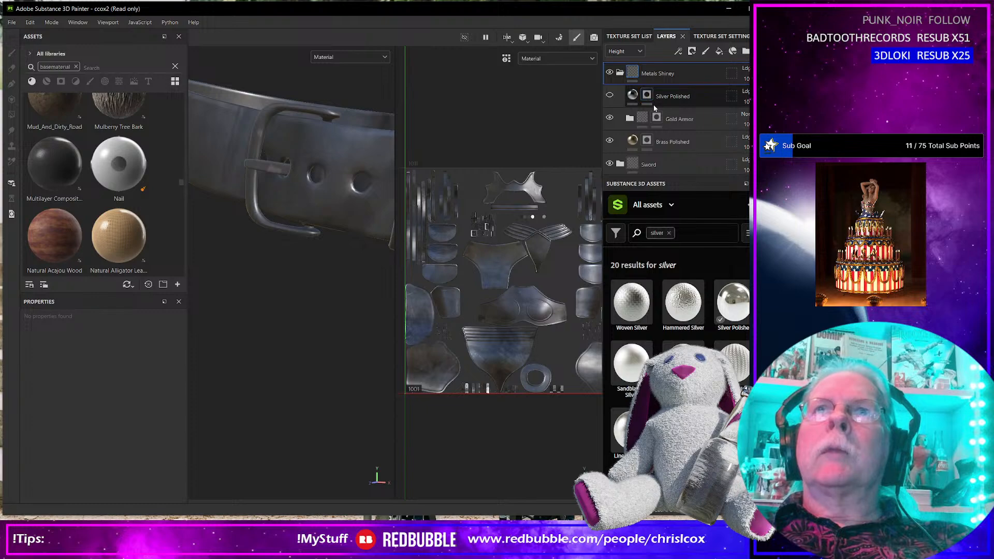
{"action": "left_click_drag", "start_coordinate": [377, 224], "coordinate": [327, 224], "text": "alt"}
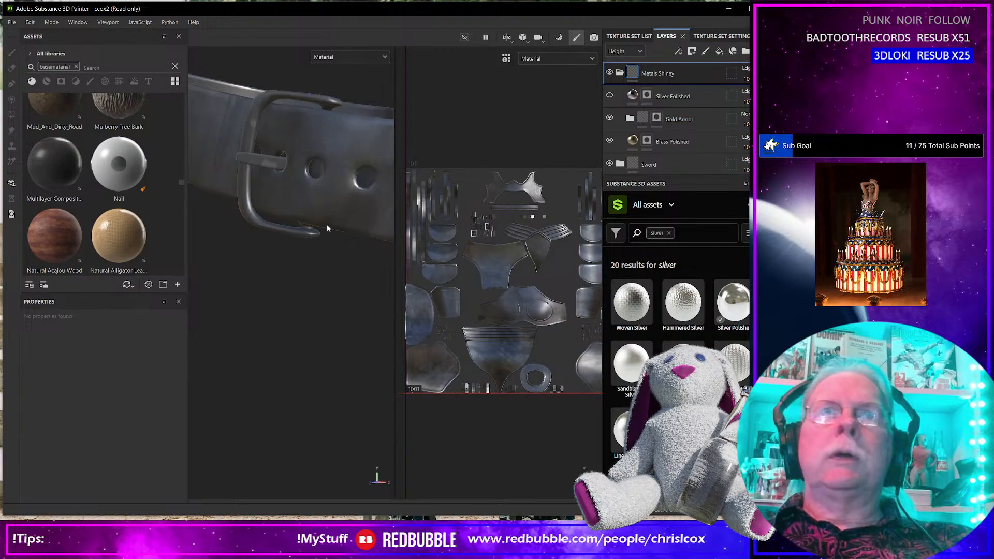
{"action": "key", "text": "f"}
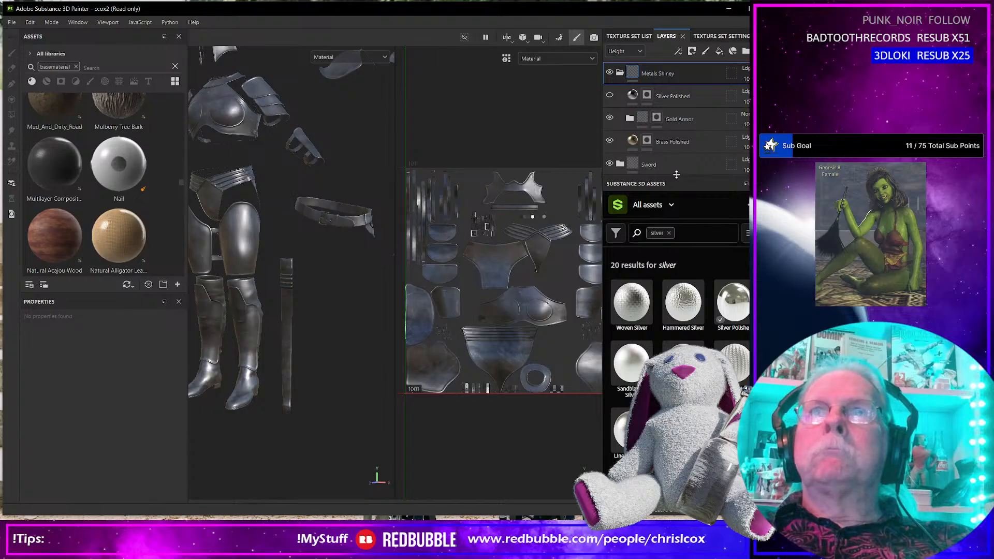
{"action": "left_click_drag", "start_coordinate": [676, 175], "coordinate": [676, 324]}
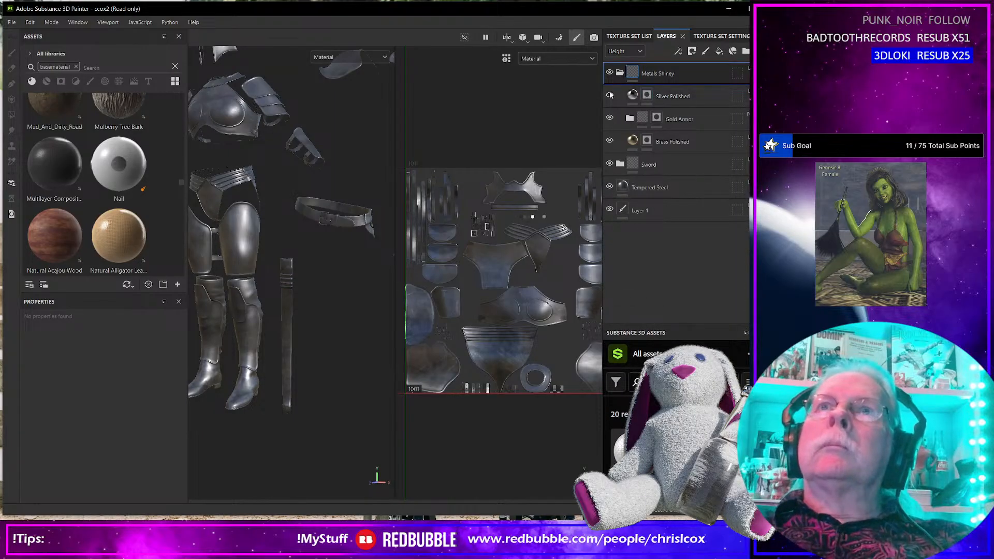
Add a black mask to the Metals Shiney folder.
{"action": "left_click", "coordinate": [692, 52]}
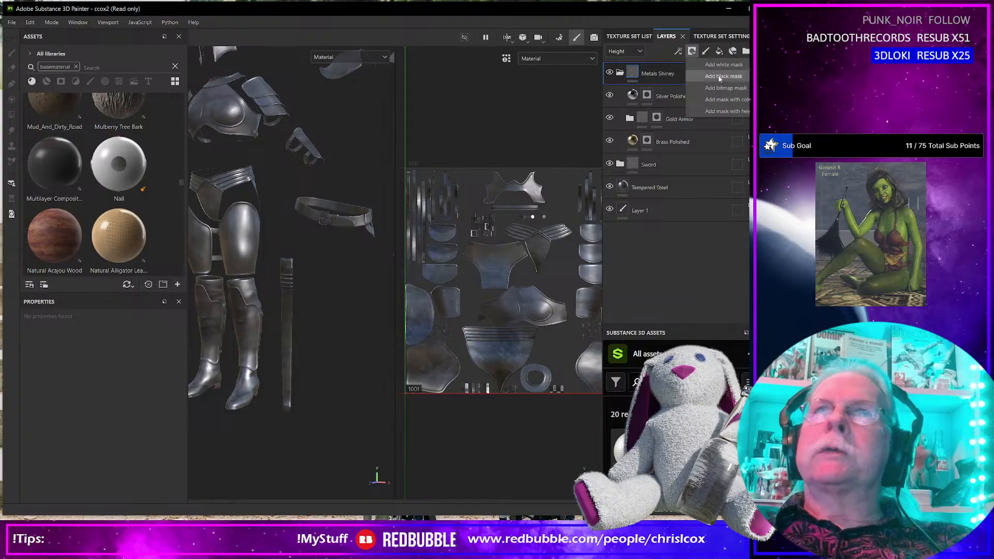
{"action": "left_click", "coordinate": [636, 75]}
{"action": "right_click", "coordinate": [636, 75]}
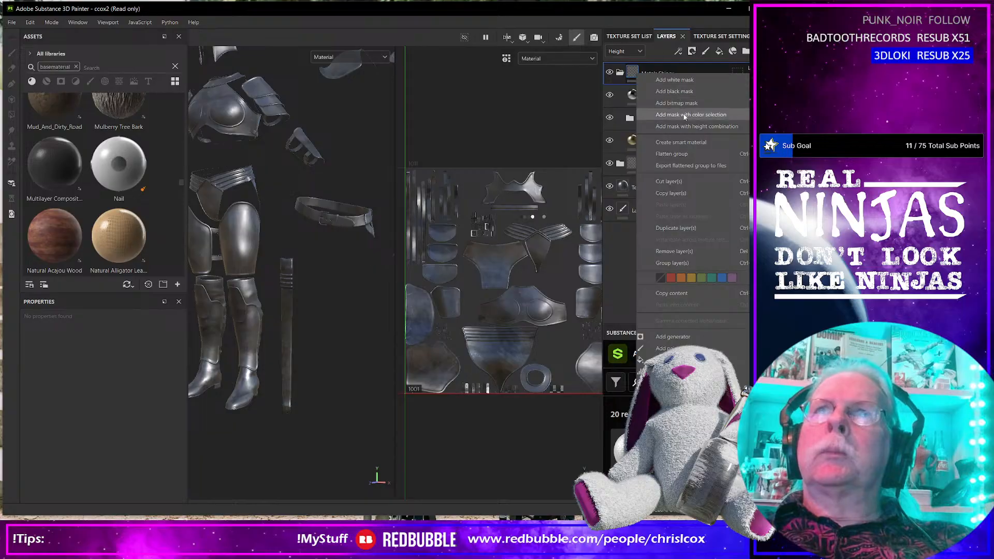
{"action": "left_click", "coordinate": [681, 92]}
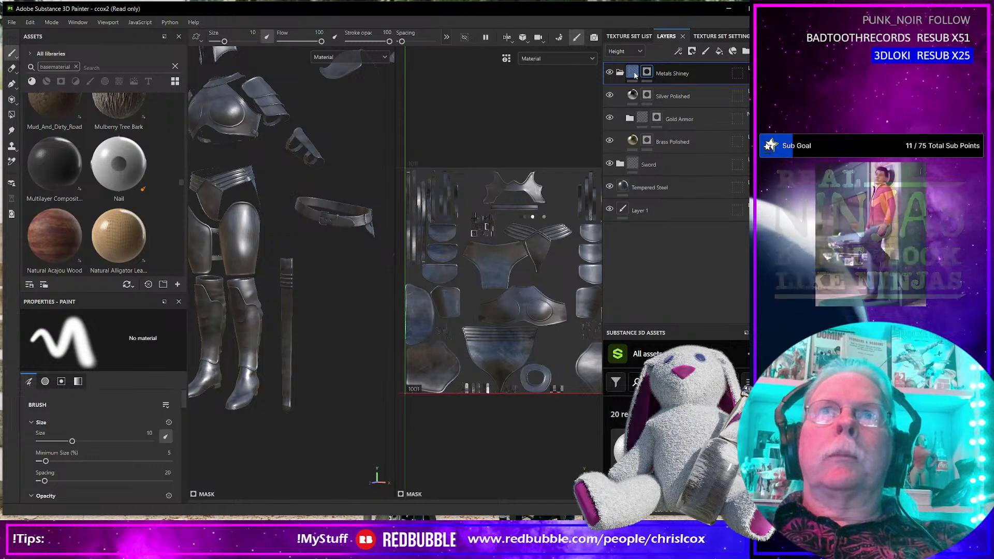
Try moving Silver Polished, Gold Armor and Brass Polished out of the Metals Shiney folder, and undo the move.
{"action": "left_click", "coordinate": [669, 97]}
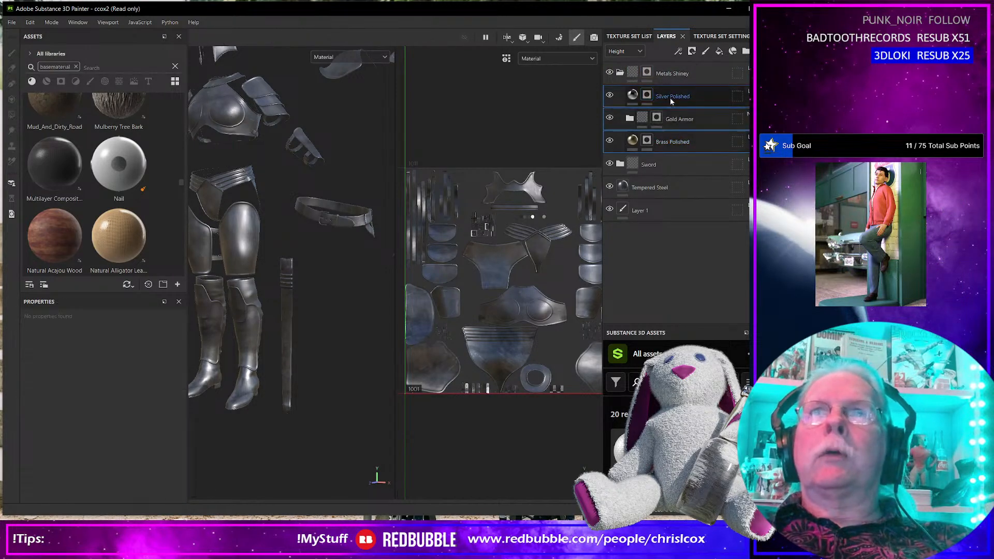
{"action": "left_click_drag", "start_coordinate": [670, 97], "coordinate": [666, 65]}
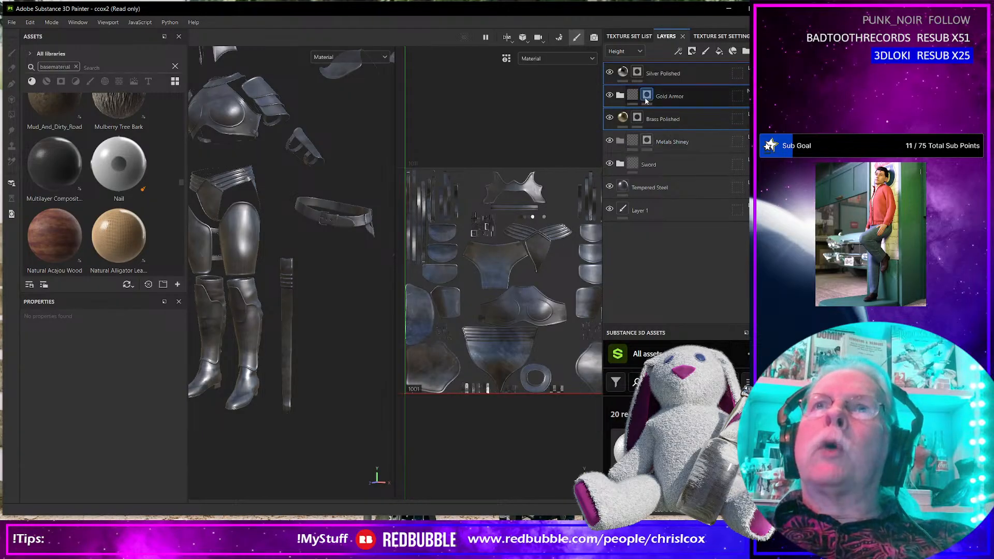
{"action": "key", "text": "ctrl+z"}
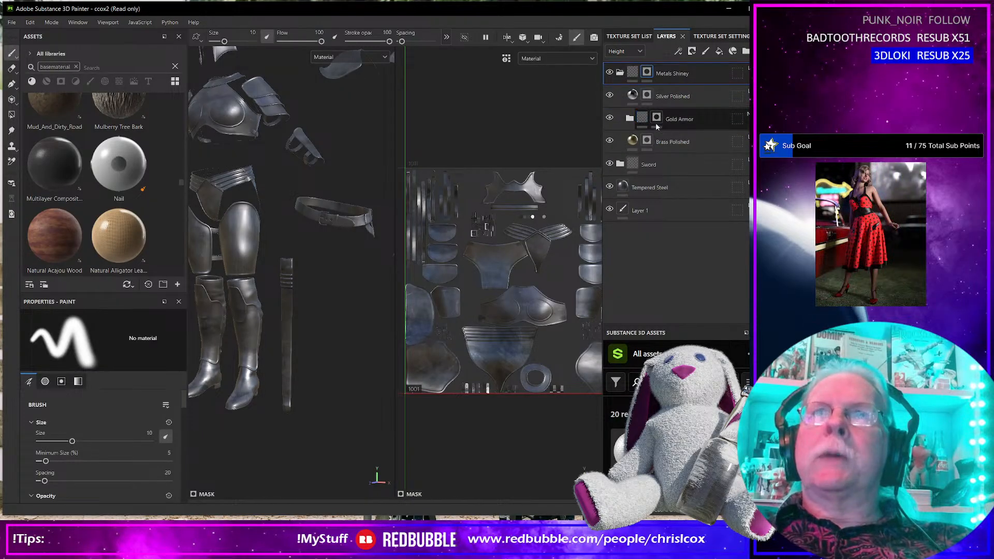
{"action": "left_click", "coordinate": [647, 142]}
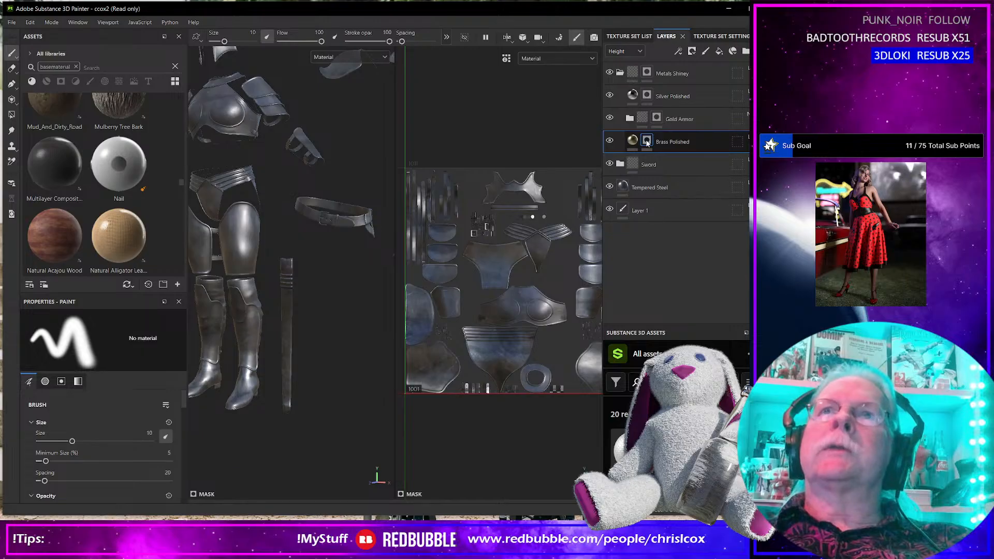
{"action": "left_click", "coordinate": [673, 96], "text": "shift"}
{"action": "right_click", "coordinate": [680, 97]}
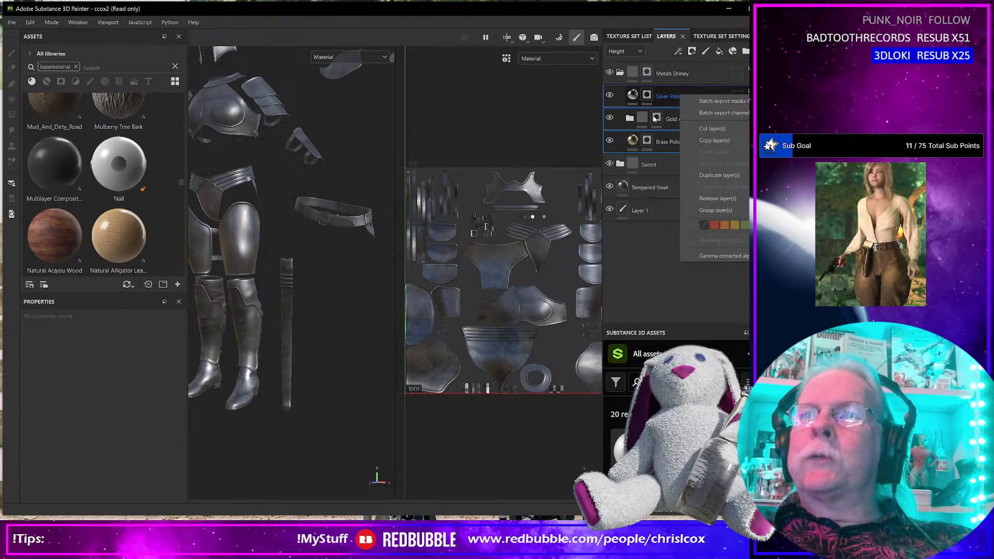
Remove the individual masks from Silver Polished and Gold Armor inside Metals Shiney.
{"action": "left_click", "coordinate": [673, 97]}
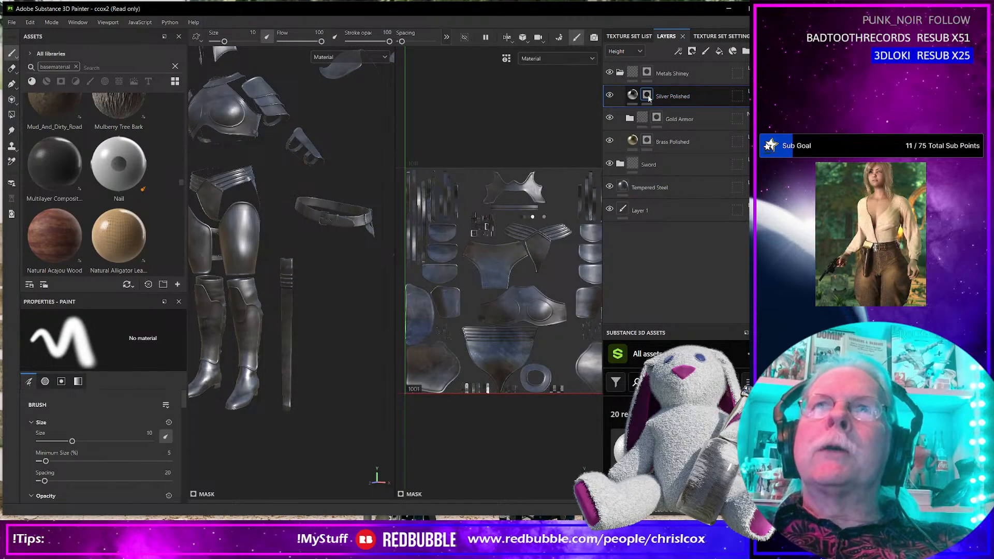
{"action": "right_click", "coordinate": [648, 98]}
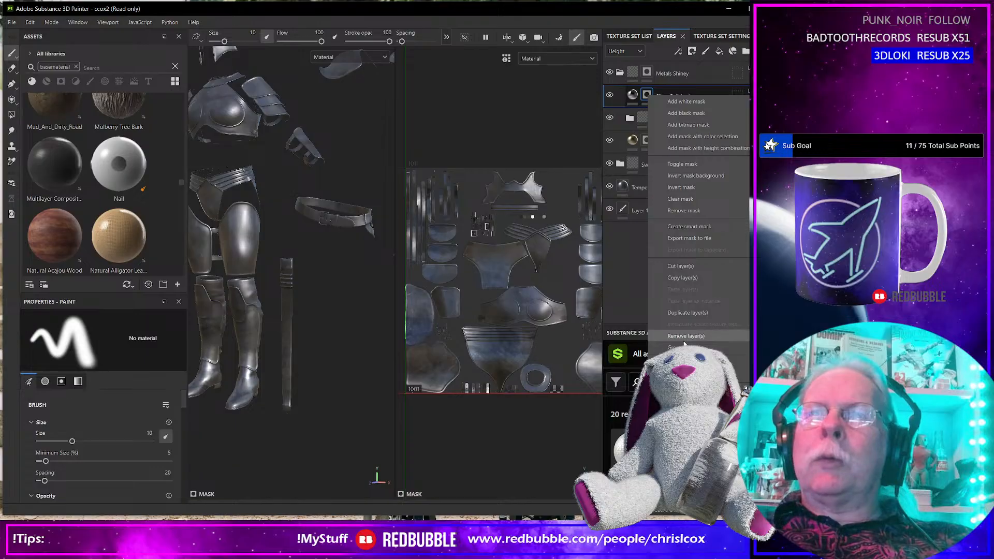
{"action": "left_click", "coordinate": [683, 210]}
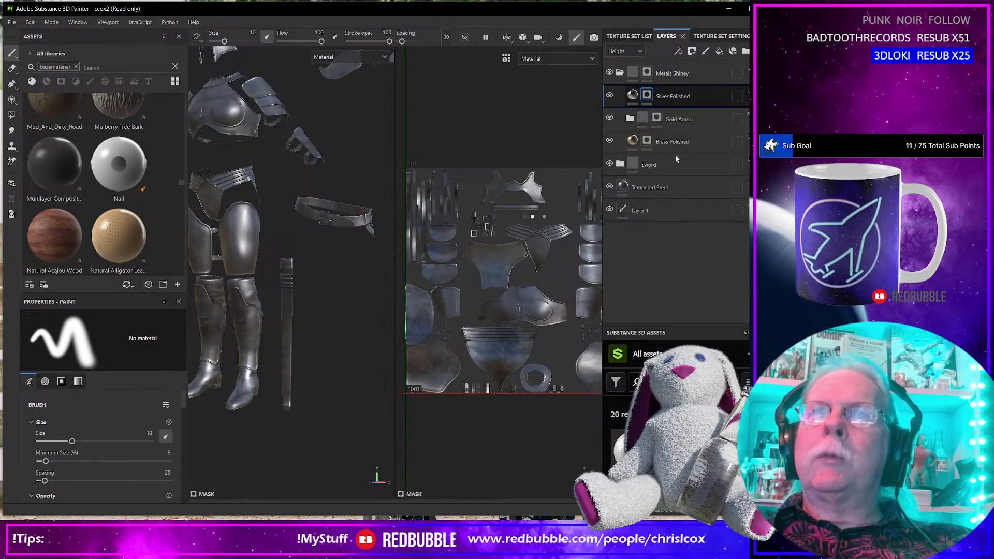
{"action": "left_click", "coordinate": [657, 118]}
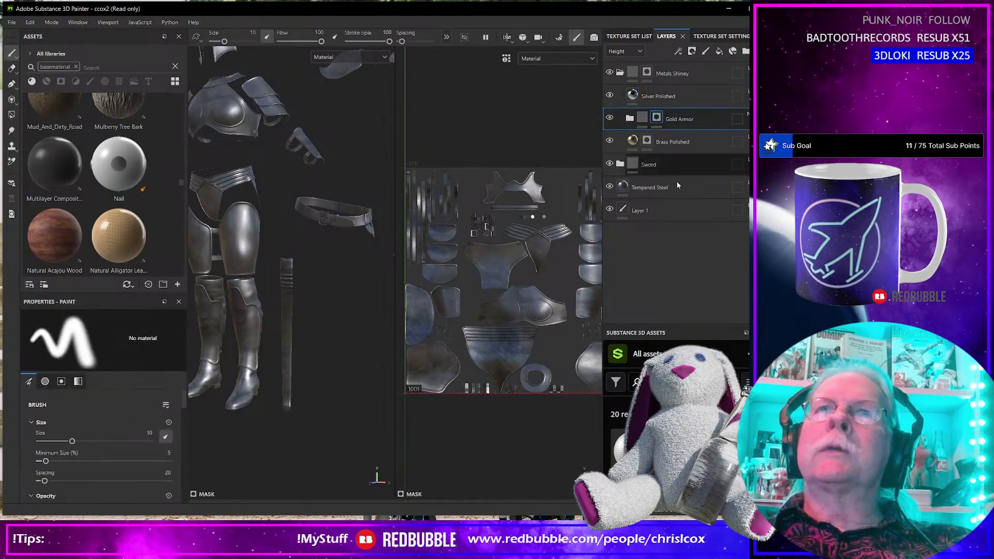
{"action": "right_click", "coordinate": [657, 118]}
{"action": "left_click", "coordinate": [678, 232]}
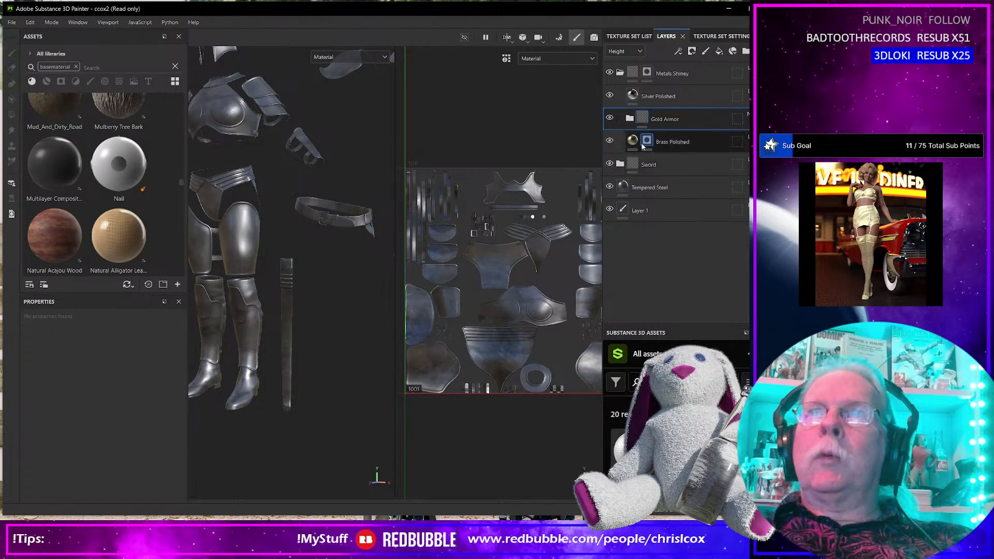
Remove the masks from the Brass Polished layer and from the Metals Shiney folder.
{"action": "left_click", "coordinate": [646, 141]}
{"action": "right_click", "coordinate": [647, 142]}
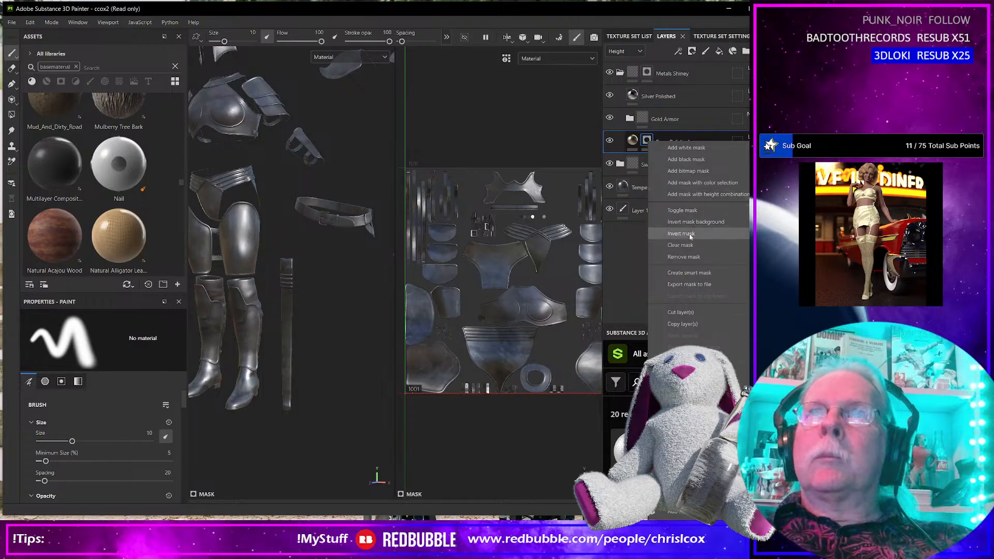
{"action": "left_click", "coordinate": [688, 257]}
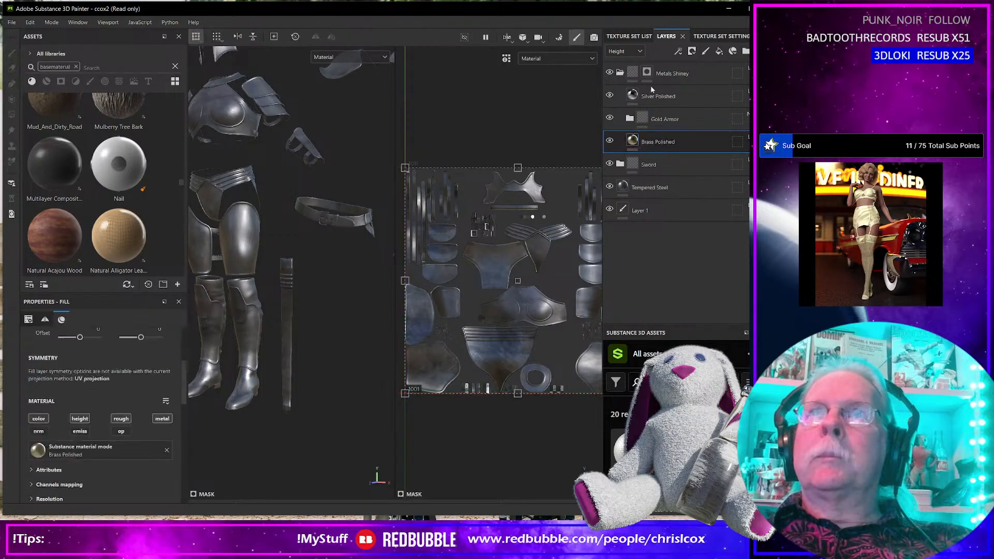
{"action": "left_click", "coordinate": [648, 72]}
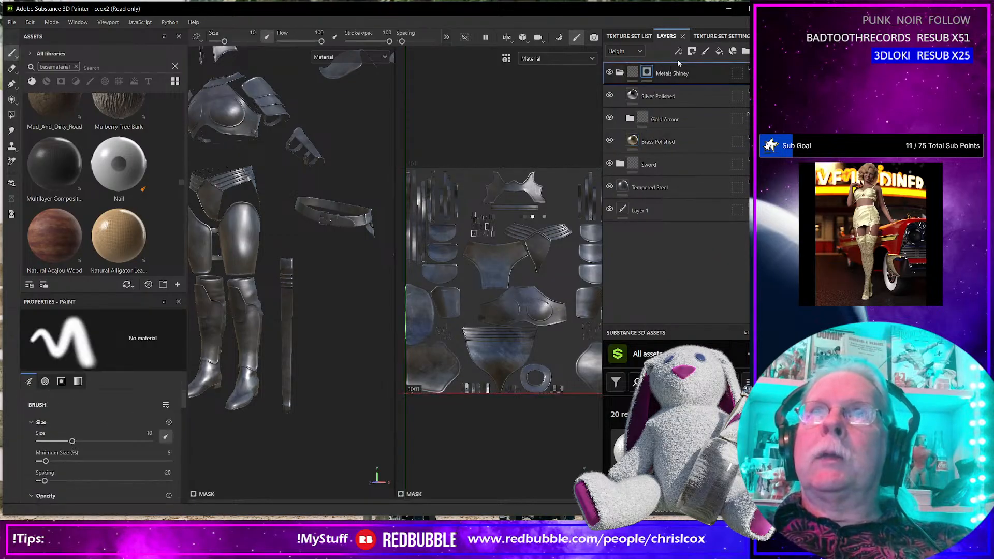
{"action": "right_click", "coordinate": [648, 74]}
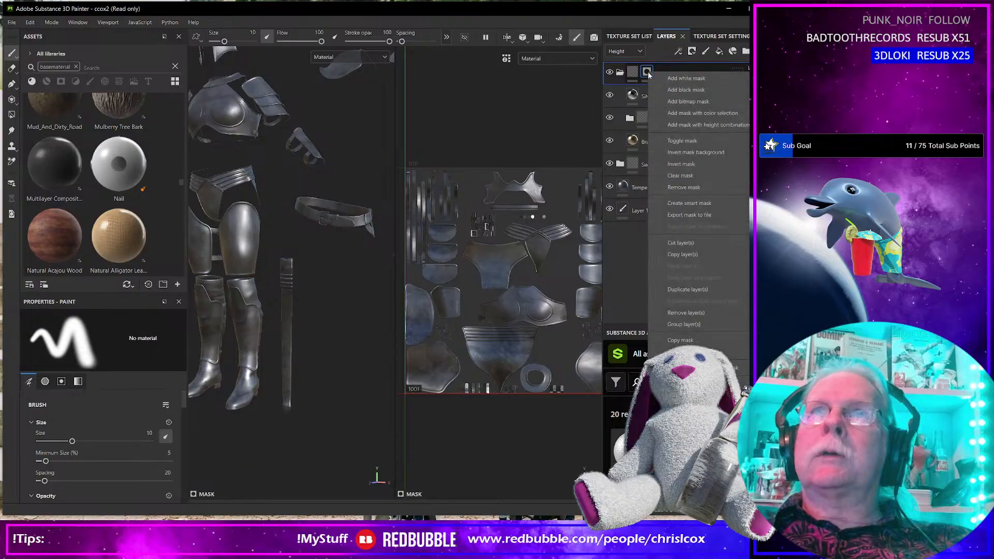
{"action": "left_click", "coordinate": [682, 186]}
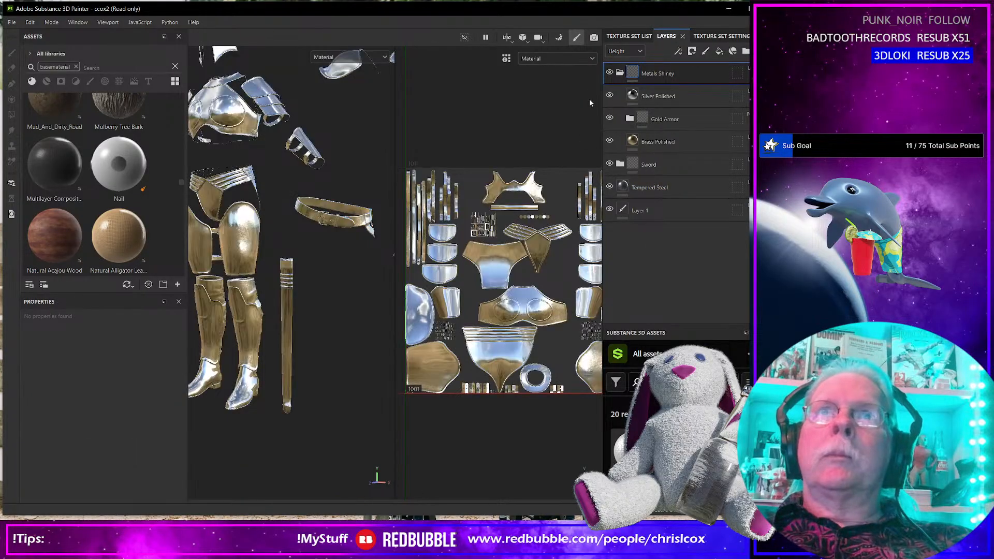
Add a color selection mask to the Metals Shiney folder.
{"action": "scroll", "coordinate": [511, 209], "scroll_direction": "up", "scroll_amount": 2}
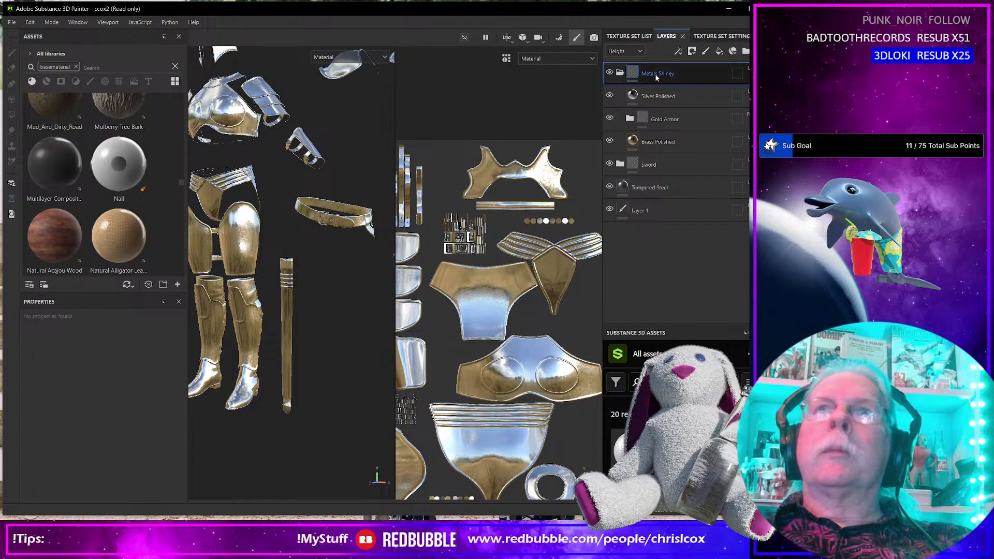
{"action": "left_click", "coordinate": [692, 51]}
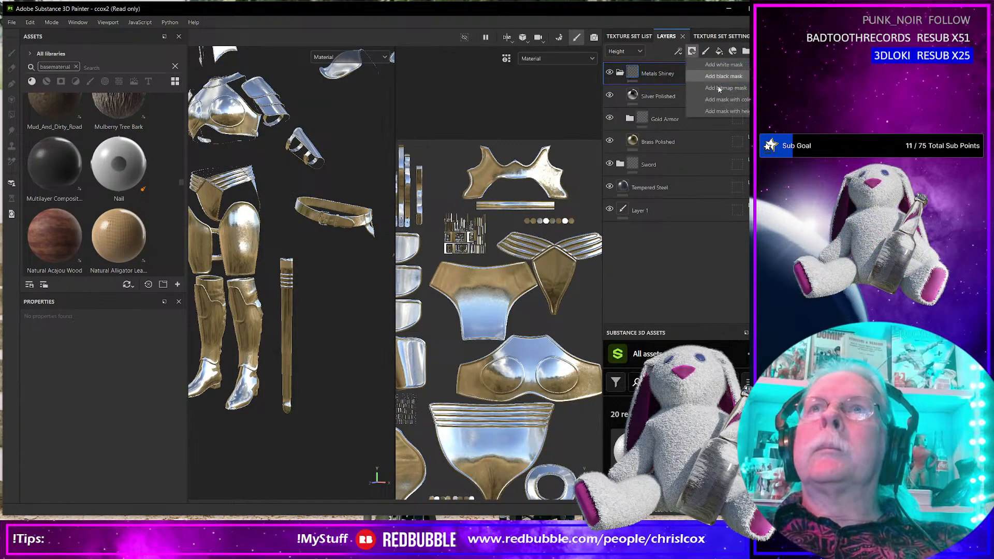
{"action": "left_click", "coordinate": [721, 103]}
Pick the sword crossguard's dark green and the hilt fittings' cyan ID colors for the Metals Shiney mask.
{"action": "scroll", "coordinate": [299, 281], "scroll_direction": "up", "scroll_amount": 3}
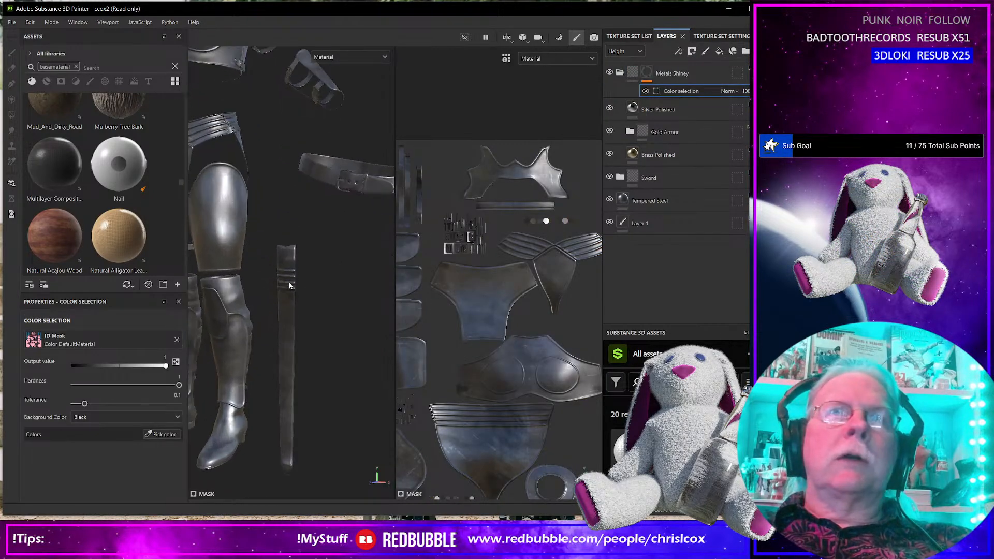
{"action": "middle_click_drag", "start_coordinate": [322, 279], "coordinate": [250, 281]}
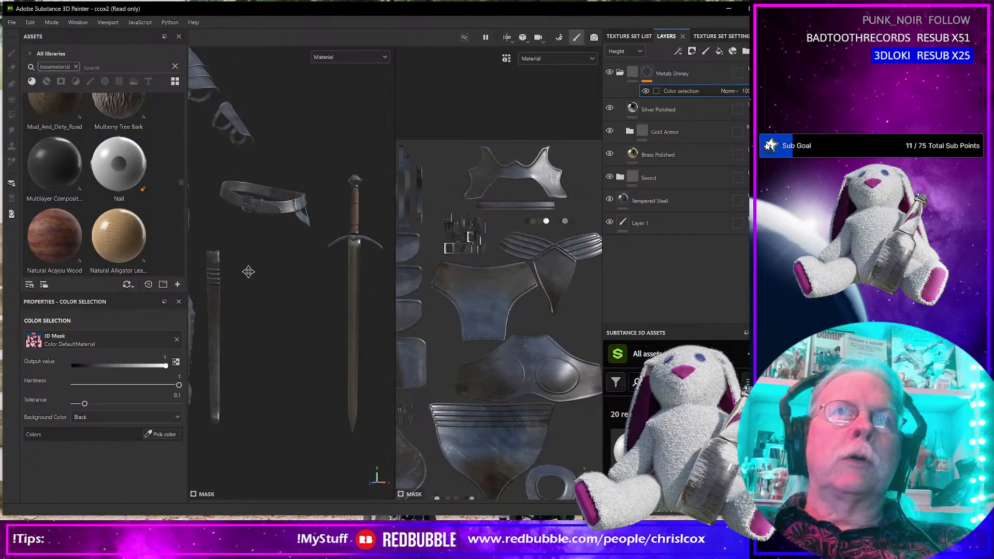
{"action": "left_click", "coordinate": [158, 434]}
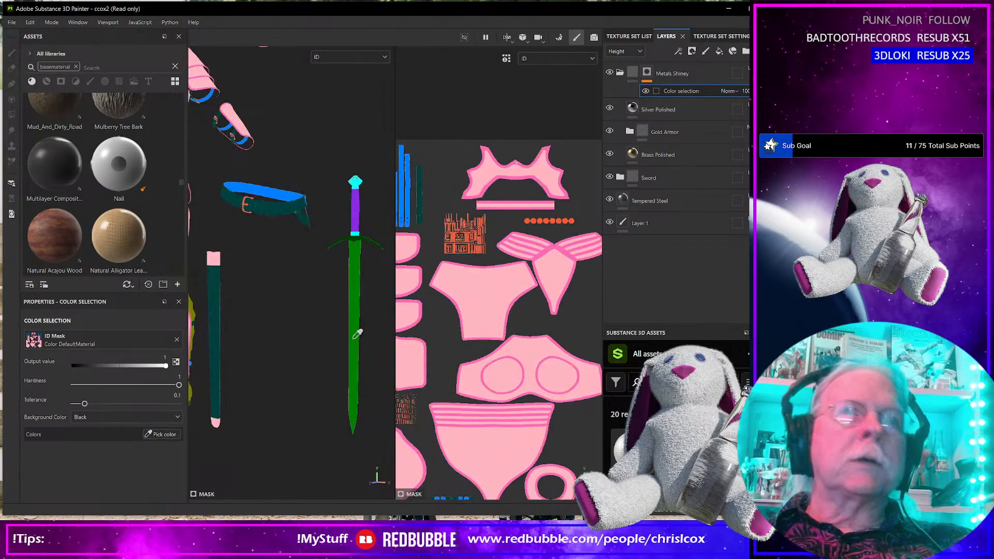
{"action": "scroll", "coordinate": [360, 154], "scroll_direction": "up", "scroll_amount": 5}
{"action": "left_click", "coordinate": [361, 169]}
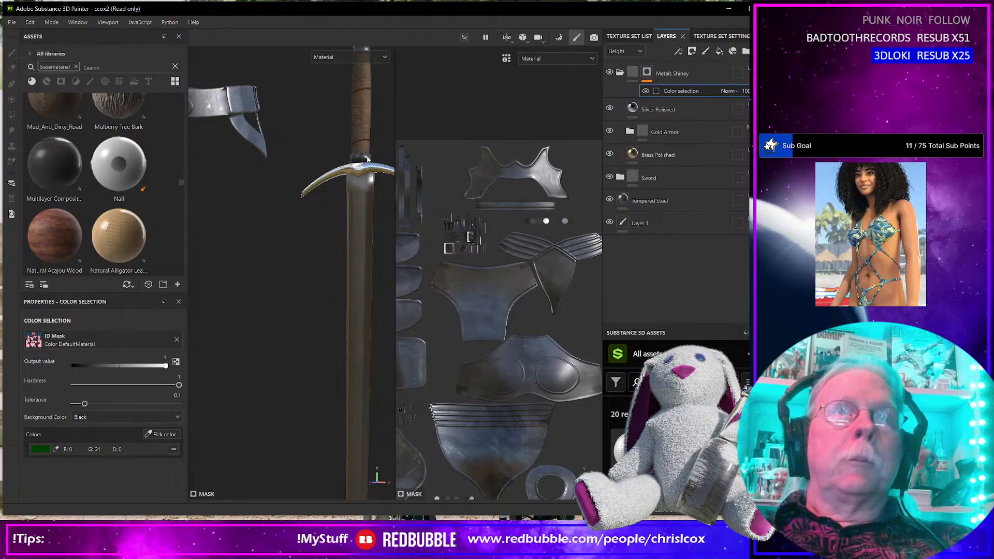
{"action": "left_click", "coordinate": [173, 430]}
{"action": "left_click", "coordinate": [227, 104]}
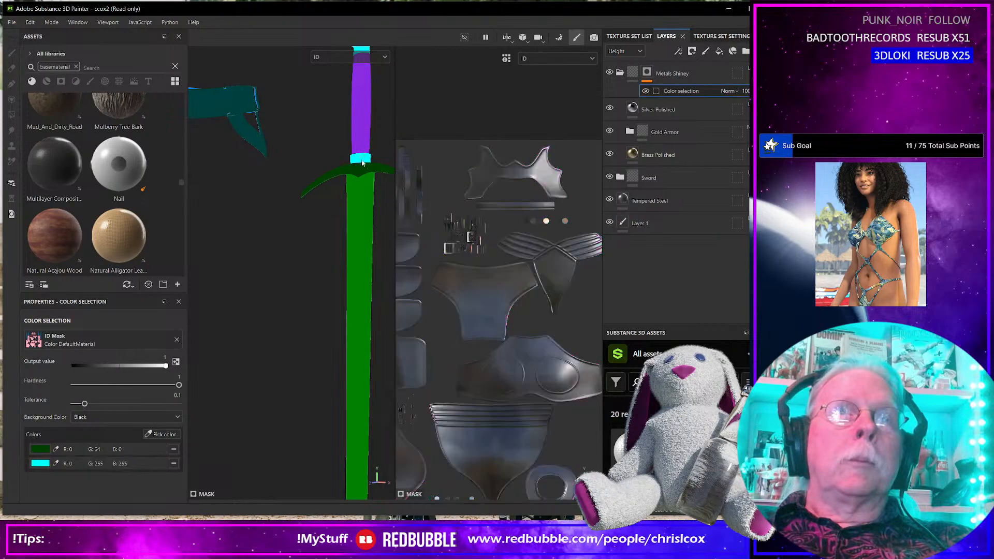
Add the belt buckle's orange ID color to the Metals Shiney mask.
{"action": "scroll", "coordinate": [291, 220], "scroll_direction": "down", "scroll_amount": 3}
{"action": "middle_click_drag", "start_coordinate": [256, 210], "coordinate": [352, 351], "text": "alt"}
{"action": "scroll", "coordinate": [283, 206], "scroll_direction": "up", "scroll_amount": 4}
{"action": "scroll", "coordinate": [294, 256], "scroll_direction": "up", "scroll_amount": 2}
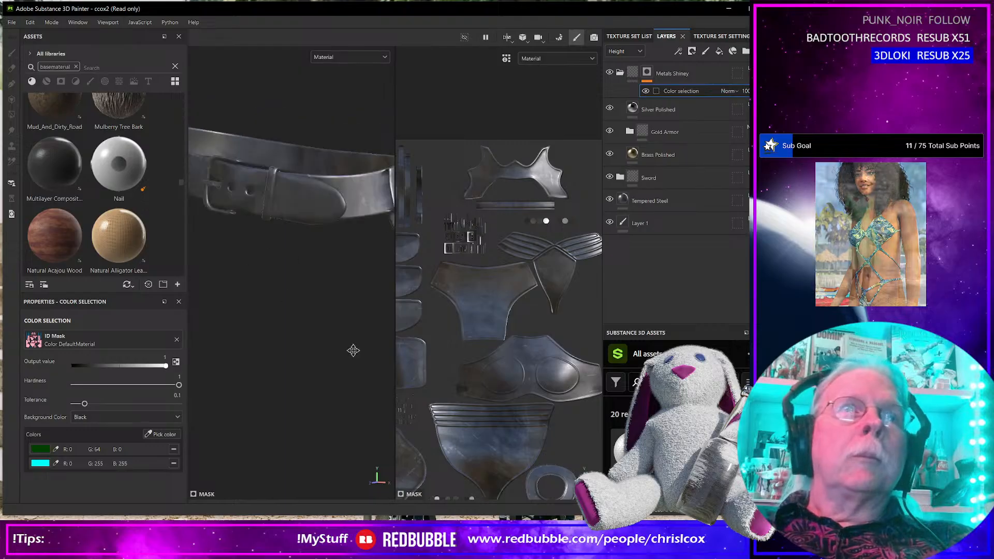
{"action": "left_click", "coordinate": [158, 434]}
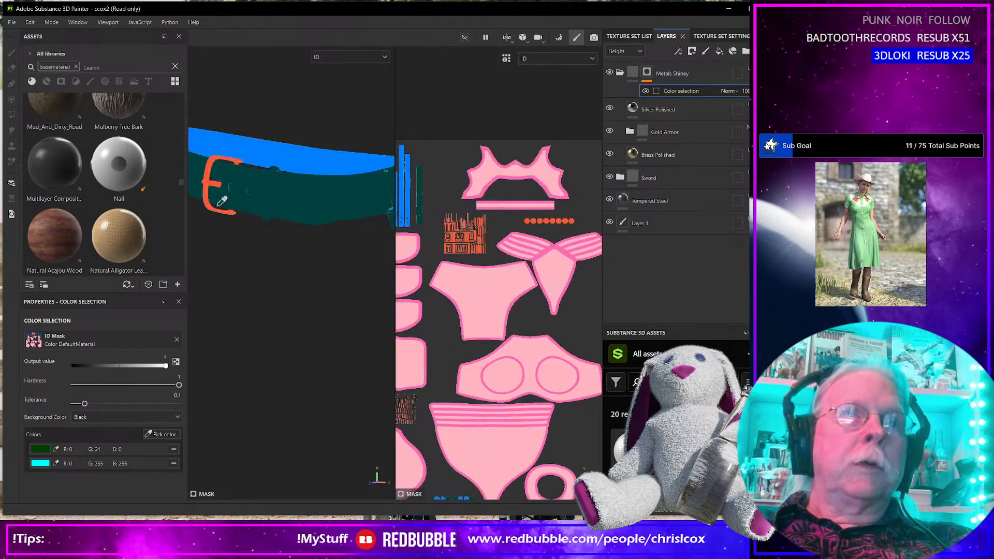
{"action": "left_click", "coordinate": [211, 189]}
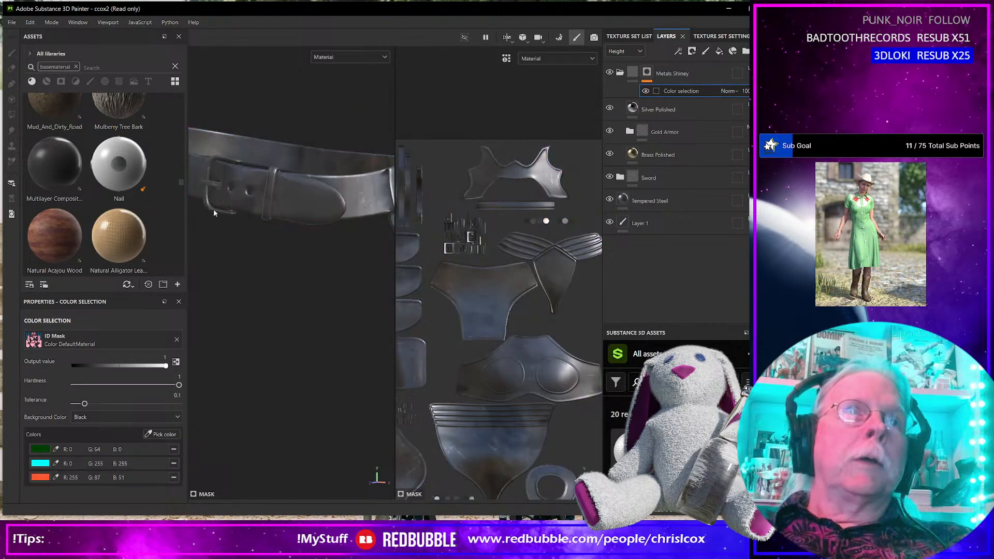
Try adding the scabbard's upper pink ID color to the Metals Shiney mask, and remove that color again.
{"action": "left_click_drag", "start_coordinate": [240, 244], "coordinate": [314, 227], "text": "alt"}
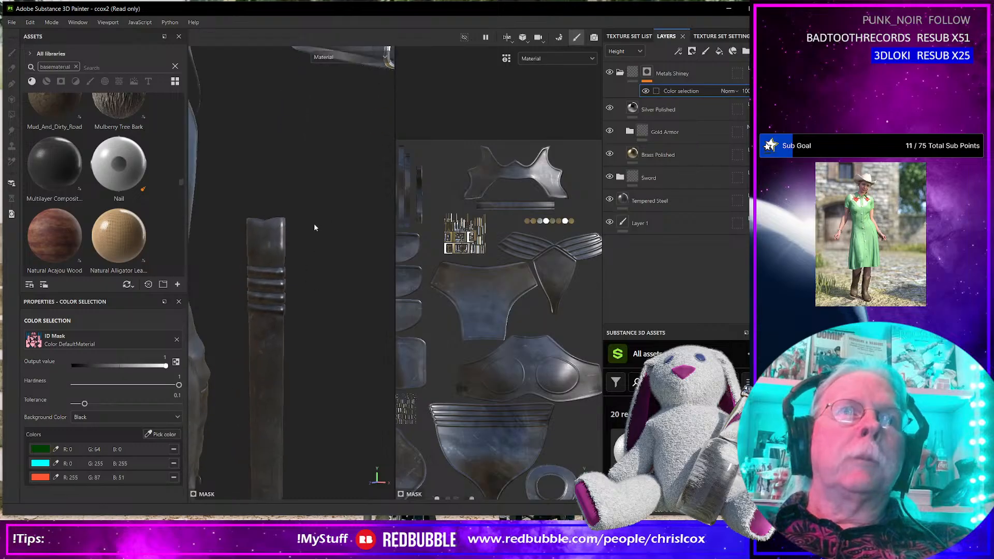
{"action": "left_click", "coordinate": [156, 435]}
{"action": "left_click", "coordinate": [271, 243]}
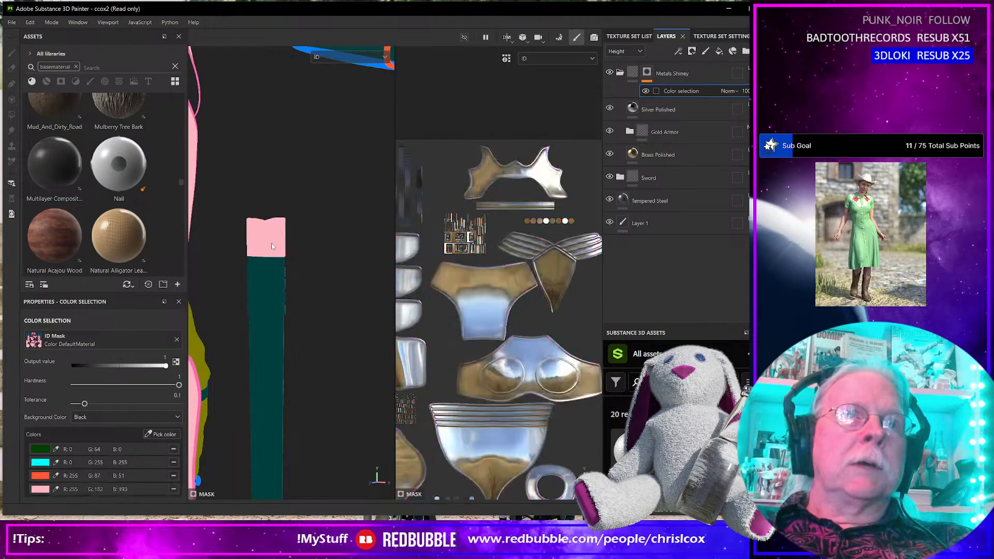
{"action": "scroll", "coordinate": [311, 332], "scroll_direction": "down", "scroll_amount": 3}
{"action": "middle_click_drag", "start_coordinate": [312, 336], "coordinate": [274, 400], "text": "alt"}
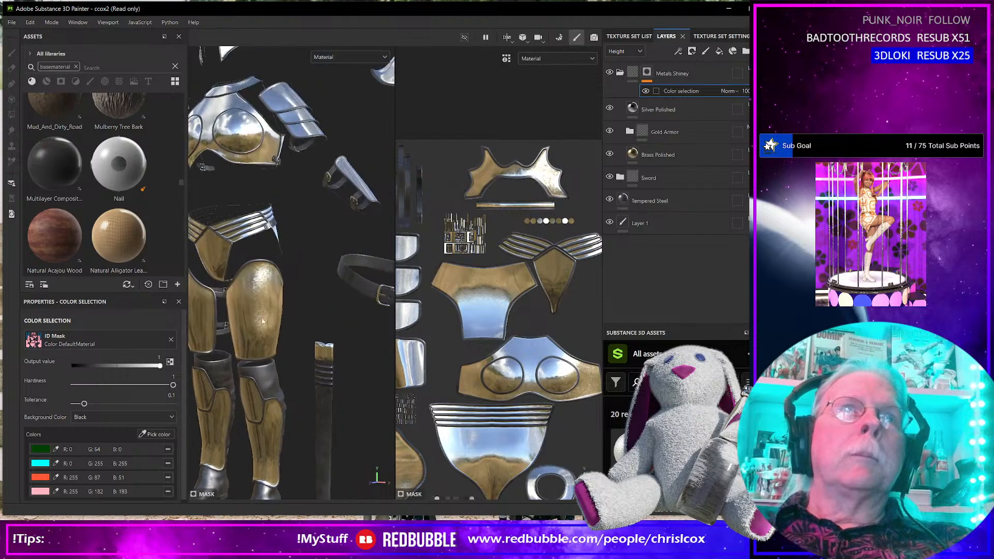
{"action": "middle_click_drag", "start_coordinate": [255, 316], "coordinate": [242, 302], "text": "alt"}
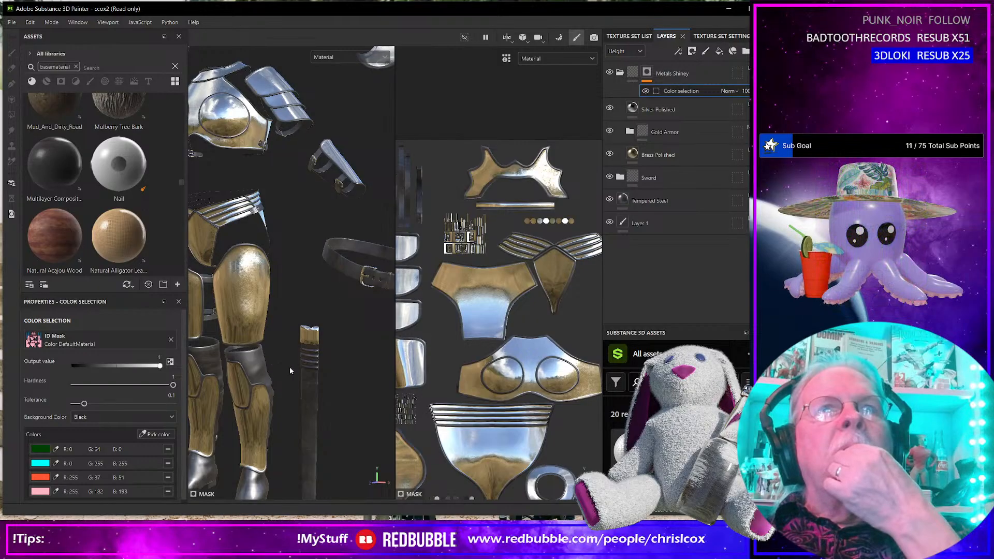
{"action": "scroll", "coordinate": [290, 367], "scroll_direction": "up", "scroll_amount": 2}
{"action": "scroll", "coordinate": [297, 369], "scroll_direction": "down", "scroll_amount": 3}
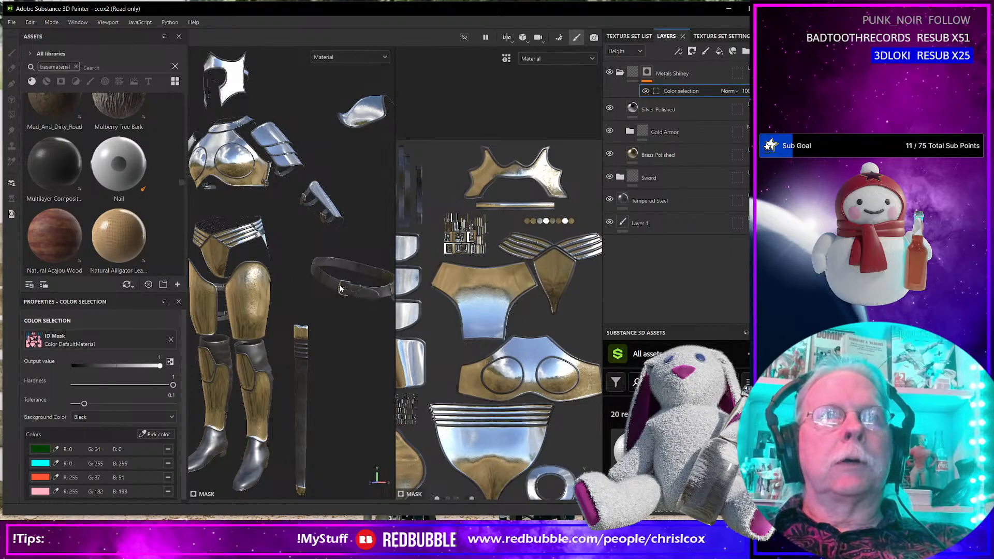
{"action": "scroll", "coordinate": [328, 271], "scroll_direction": "up", "scroll_amount": 2}
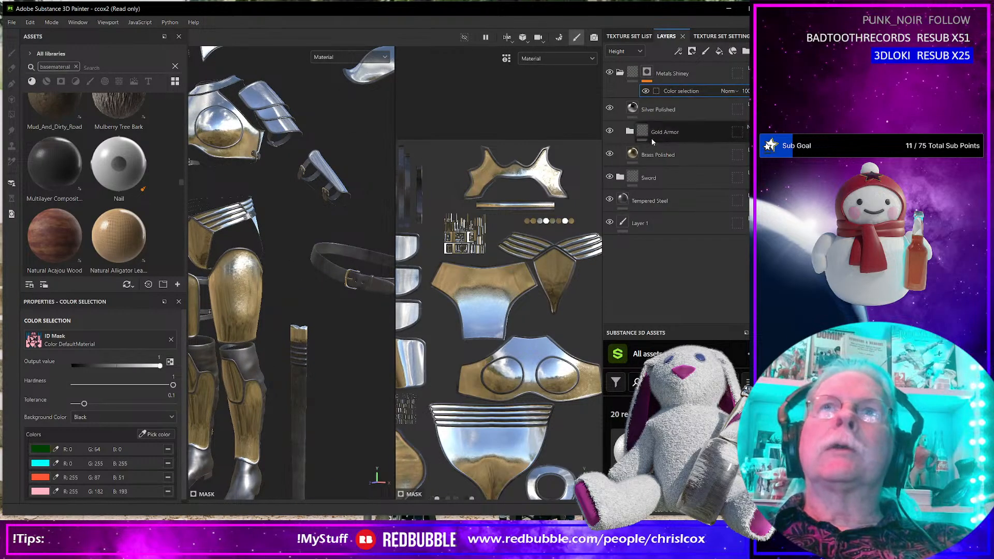
{"action": "left_click", "coordinate": [167, 491]}
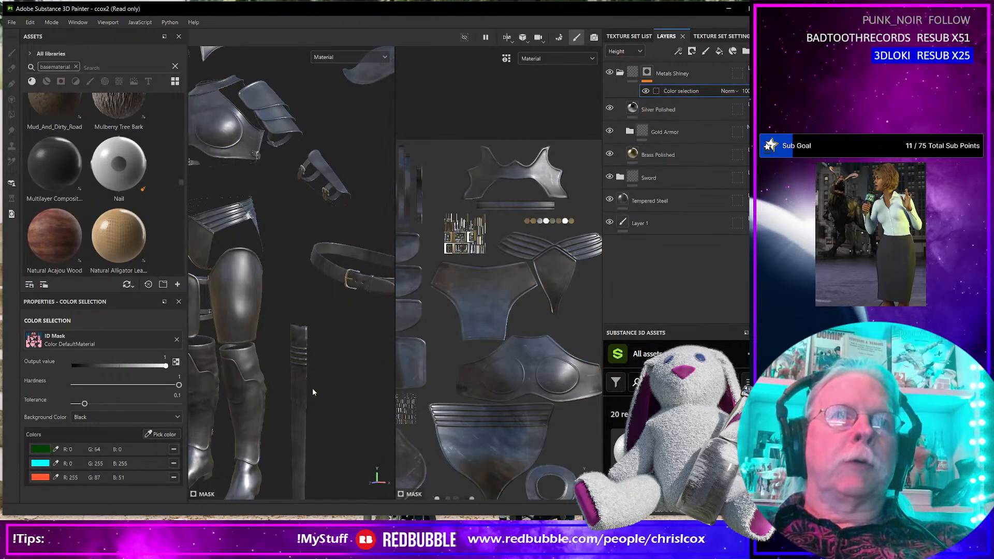
{"action": "scroll", "coordinate": [313, 388], "scroll_direction": "down", "scroll_amount": 5}
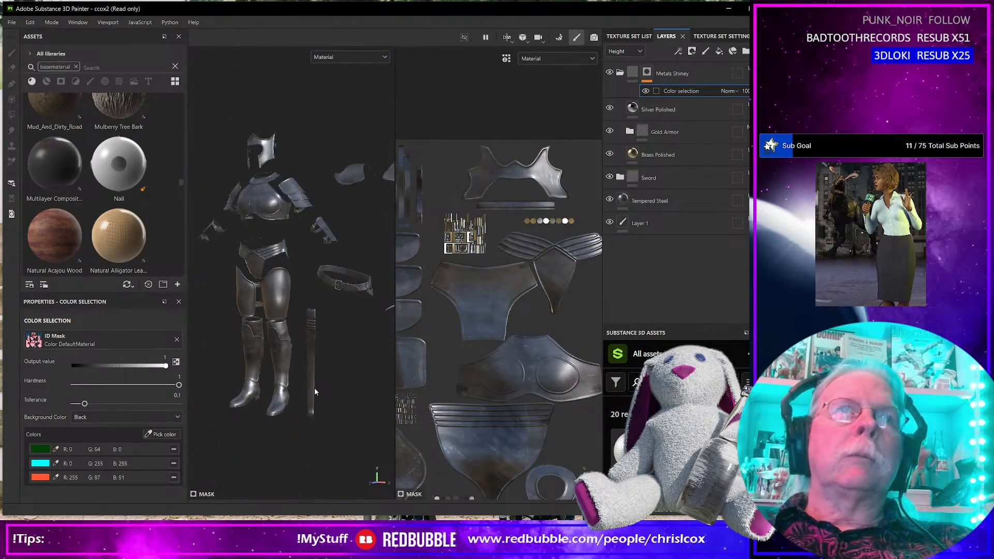
{"action": "middle_click_drag", "start_coordinate": [334, 379], "coordinate": [362, 376], "text": "alt"}
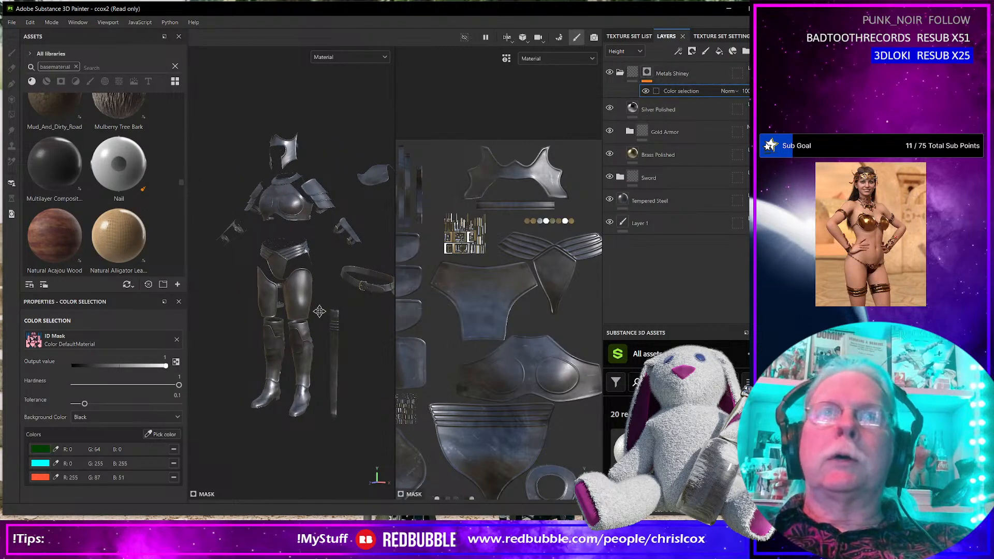
{"action": "middle_click_drag", "start_coordinate": [319, 311], "coordinate": [272, 305], "text": "alt"}
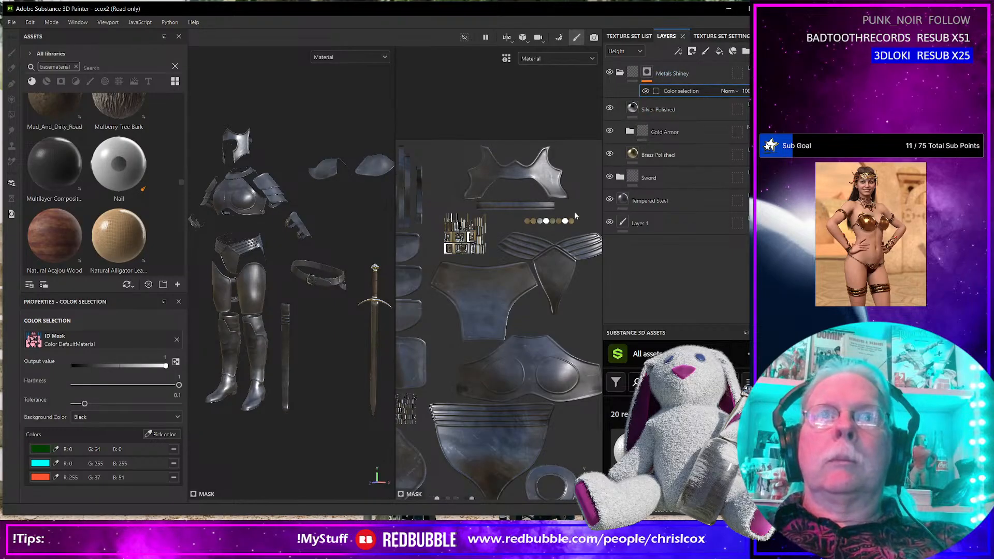
{"action": "left_click", "coordinate": [685, 74]}
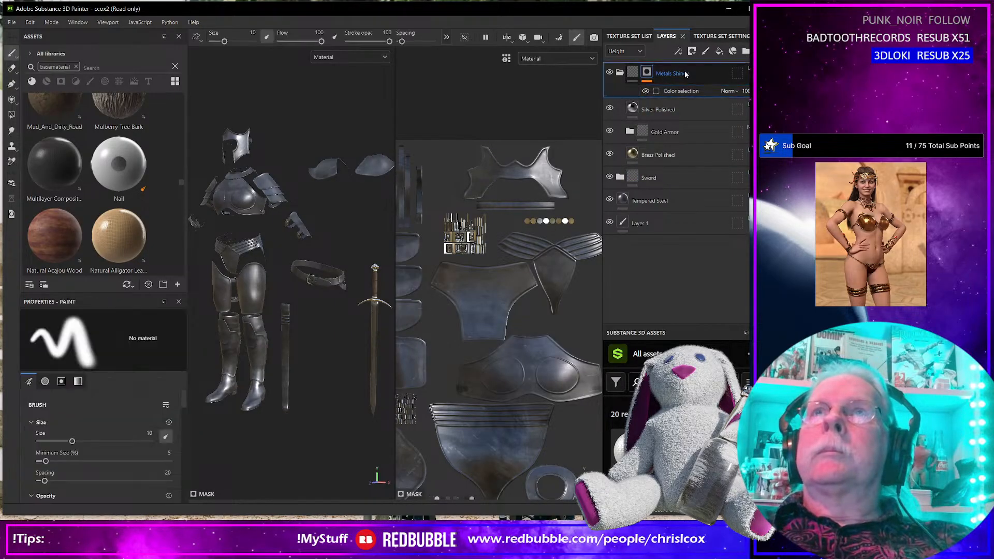
{"action": "right_click", "coordinate": [685, 73]}
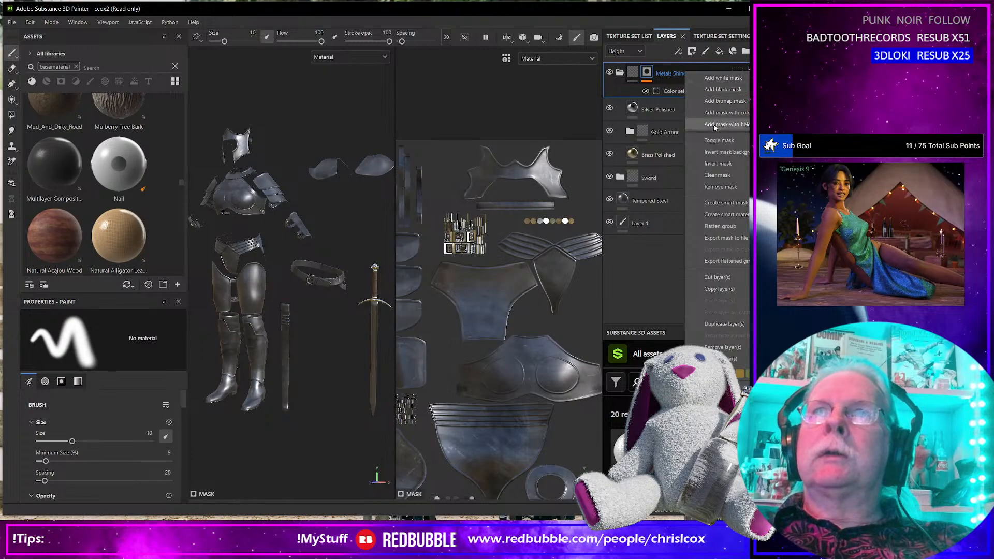
{"action": "left_click", "coordinate": [653, 226]}
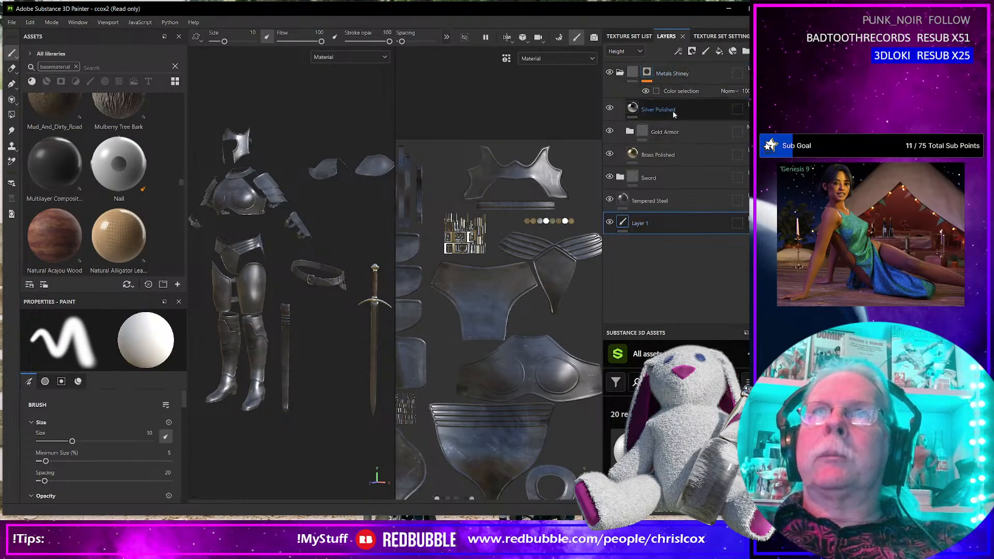
Duplicate Silver Polished, Gold Armor and Brass Polished, and move the copies out of Metals Shiney to between Tempered Steel and Layer 1.
{"action": "left_click", "coordinate": [675, 153], "text": "shift"}
{"action": "right_click", "coordinate": [675, 153]}
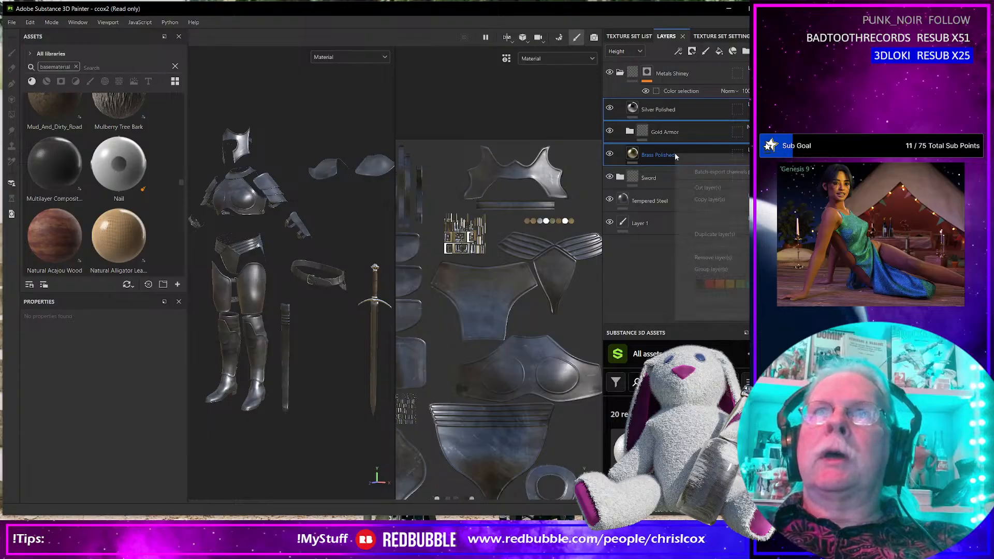
{"action": "left_click", "coordinate": [704, 236]}
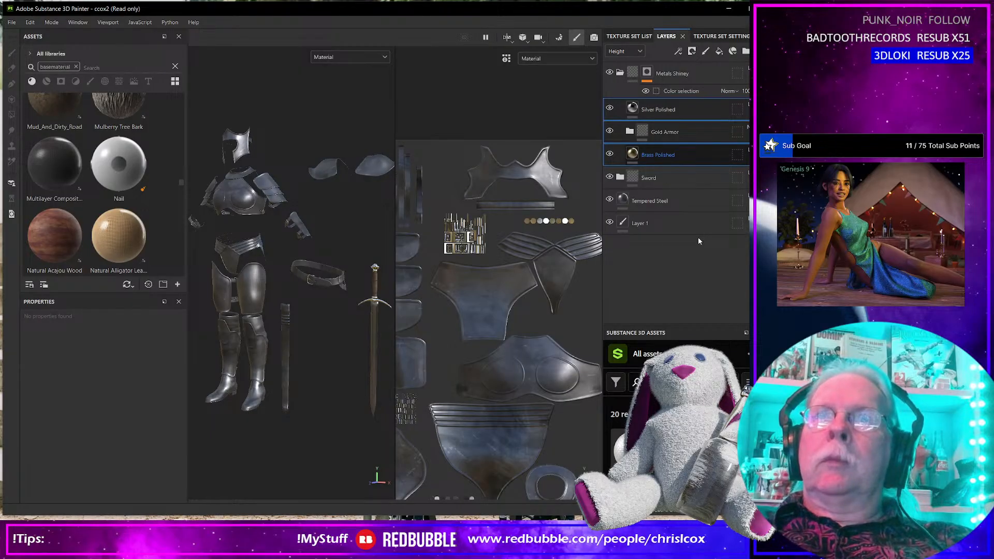
{"action": "left_click_drag", "start_coordinate": [674, 119], "coordinate": [685, 282]}
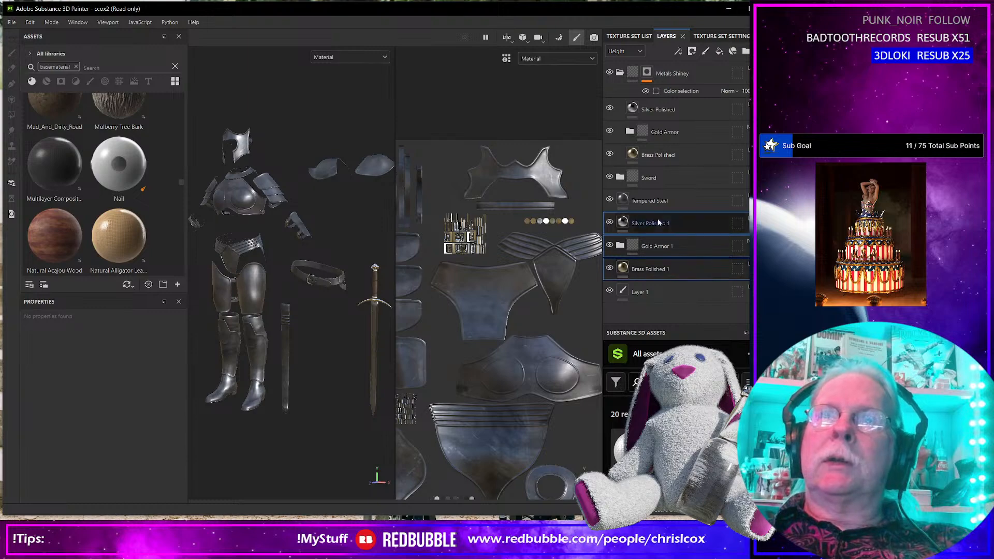
Examine the armor and compare the Tempered Steel, Silver Polished 1 and Brass Polished 1 layers in the layer stack.
{"action": "left_click", "coordinate": [656, 202]}
{"action": "left_click", "coordinate": [653, 267], "text": "shift"}
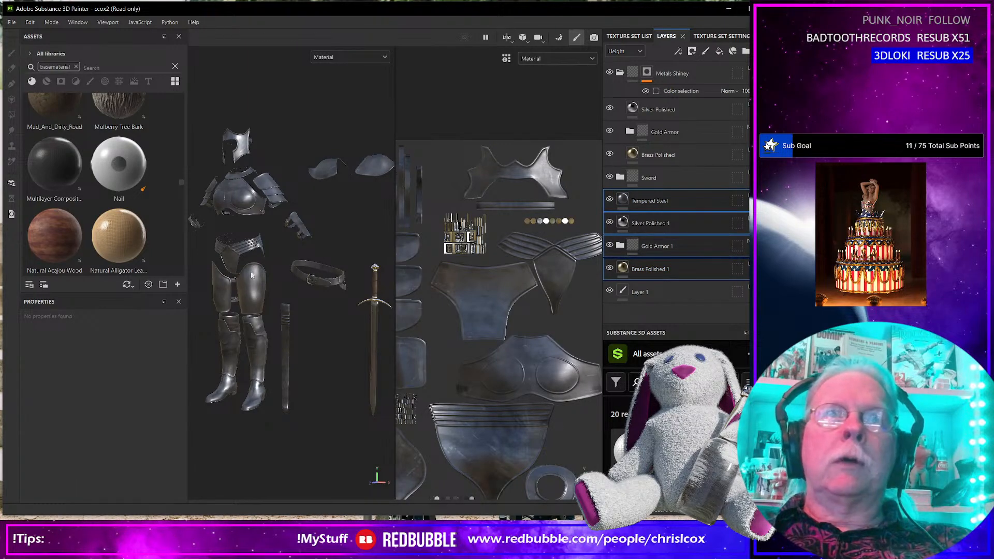
{"action": "scroll", "coordinate": [251, 277], "scroll_direction": "up", "scroll_amount": 5}
{"action": "scroll", "coordinate": [250, 277], "scroll_direction": "down", "scroll_amount": 4}
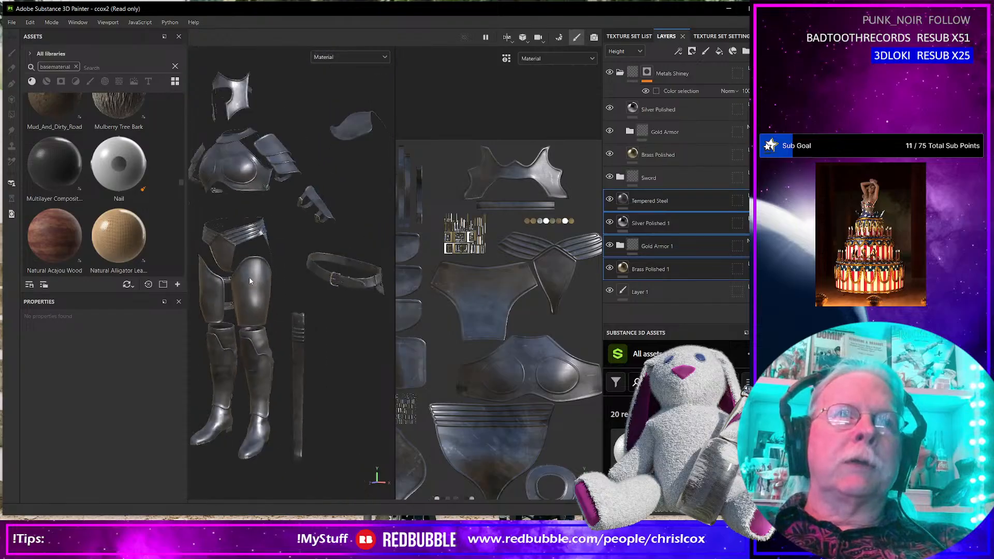
{"action": "scroll", "coordinate": [249, 277], "scroll_direction": "down", "scroll_amount": 2}
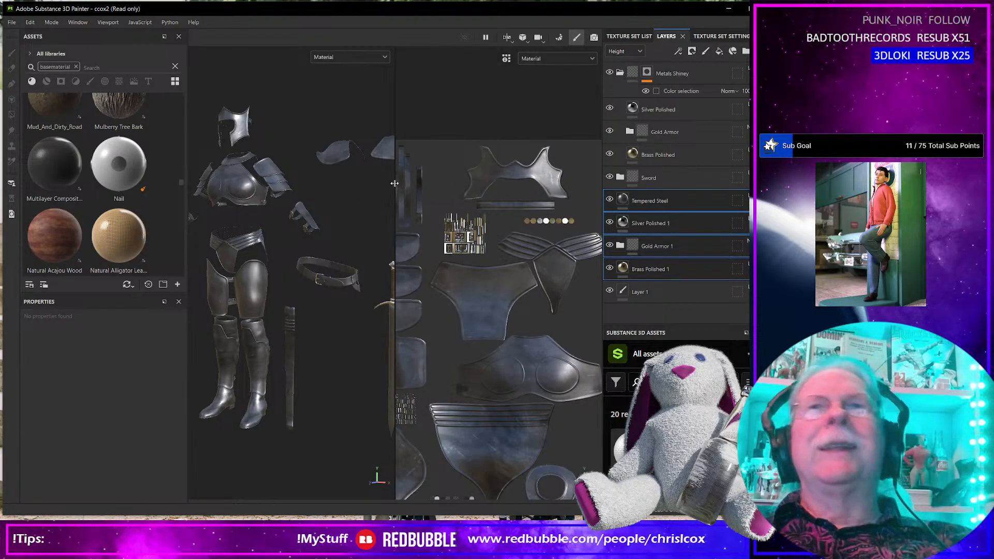
{"action": "left_click", "coordinate": [669, 200]}
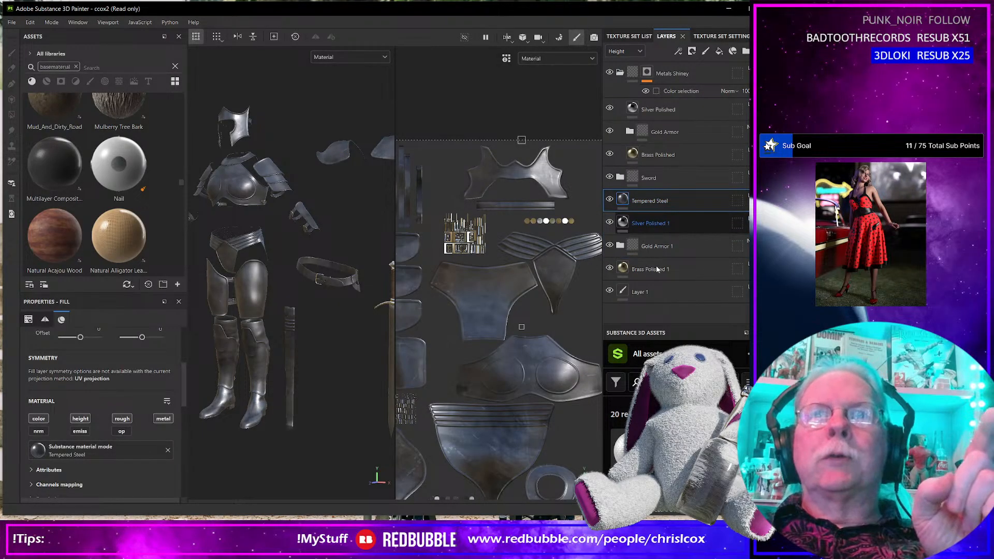
{"action": "left_click", "coordinate": [663, 225]}
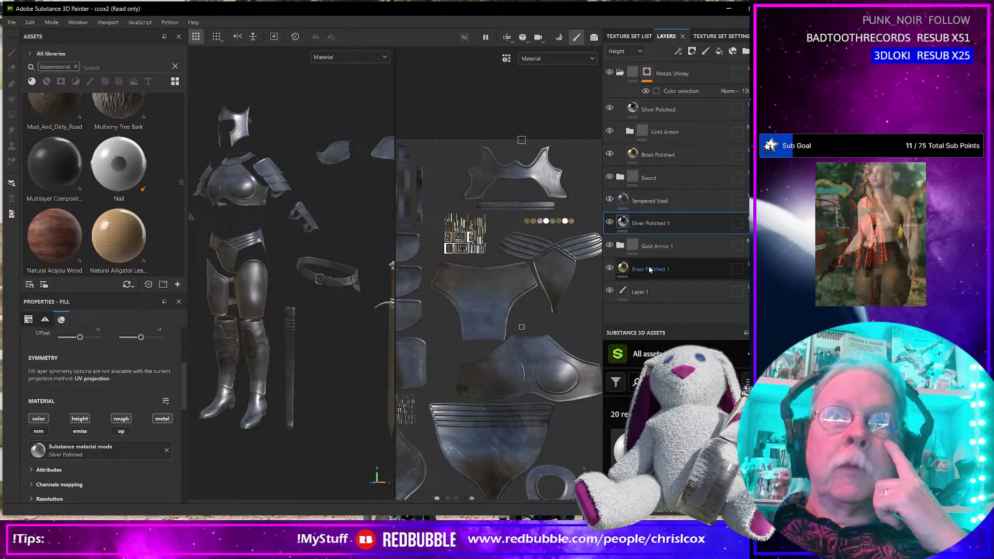
{"action": "left_click", "coordinate": [666, 269]}
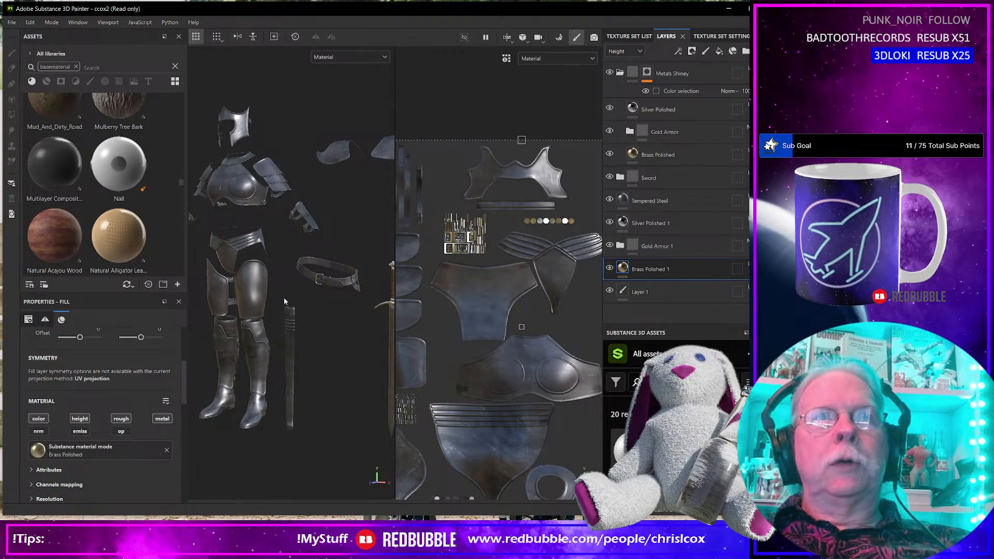
Save the project under the name Roseblade in the Roseblade WIP Substance folder.
{"action": "left_click", "coordinate": [10, 22]}
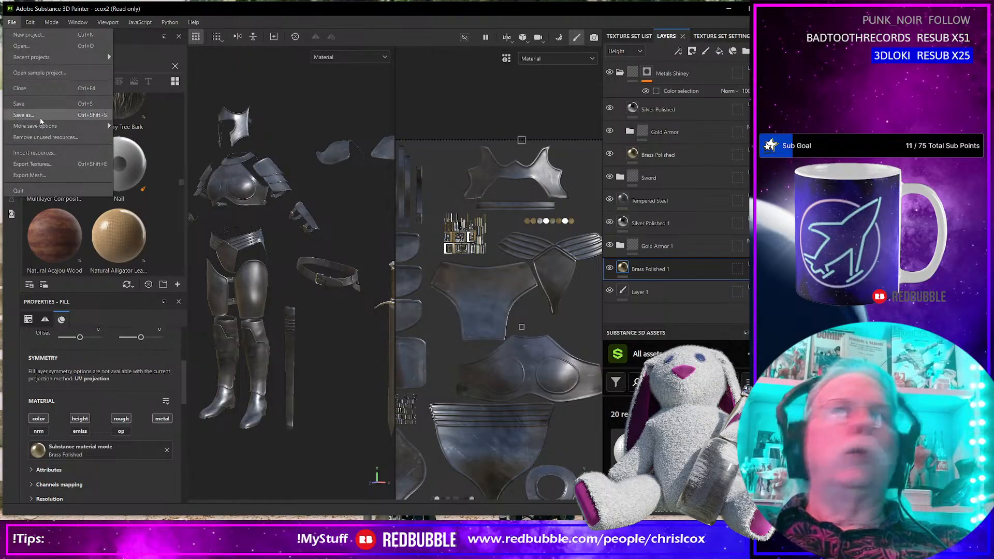
{"action": "left_click", "coordinate": [23, 115]}
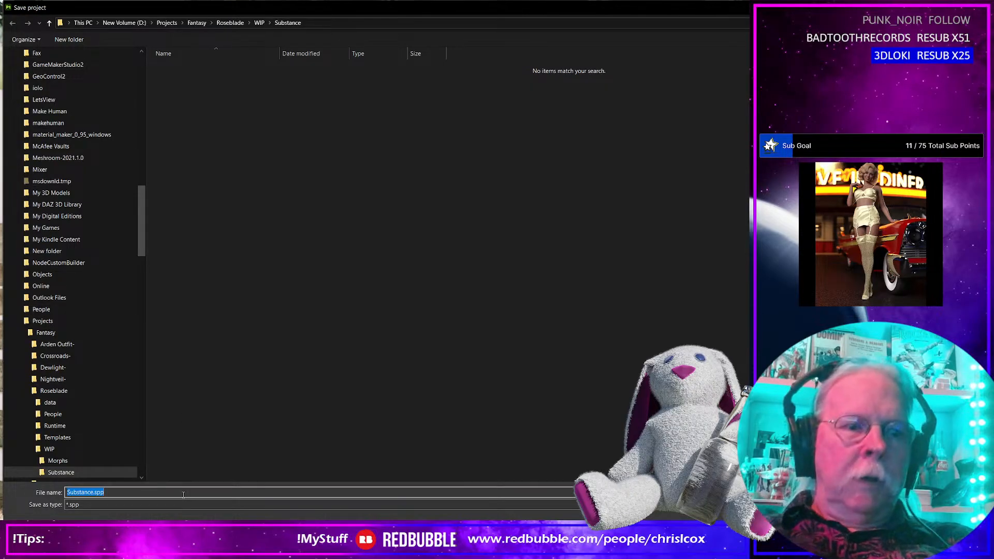
{"action": "type", "text": "Rose"}
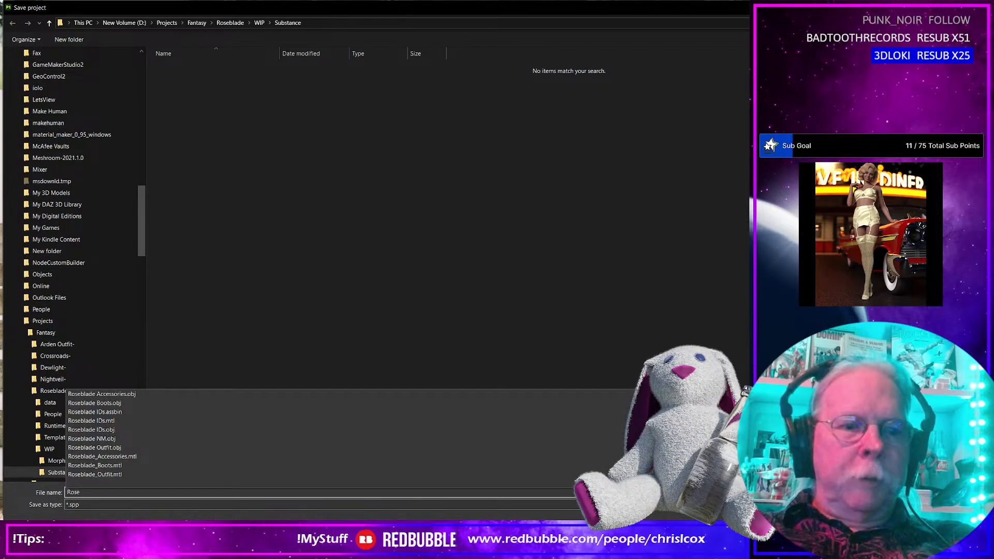
{"action": "type", "text": "blade"}
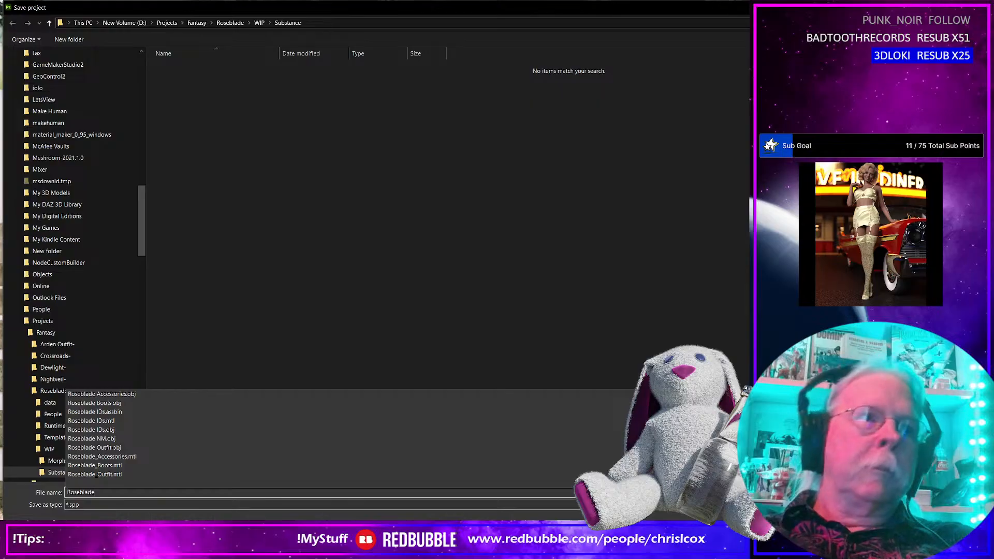
{"action": "key", "text": "Return"}
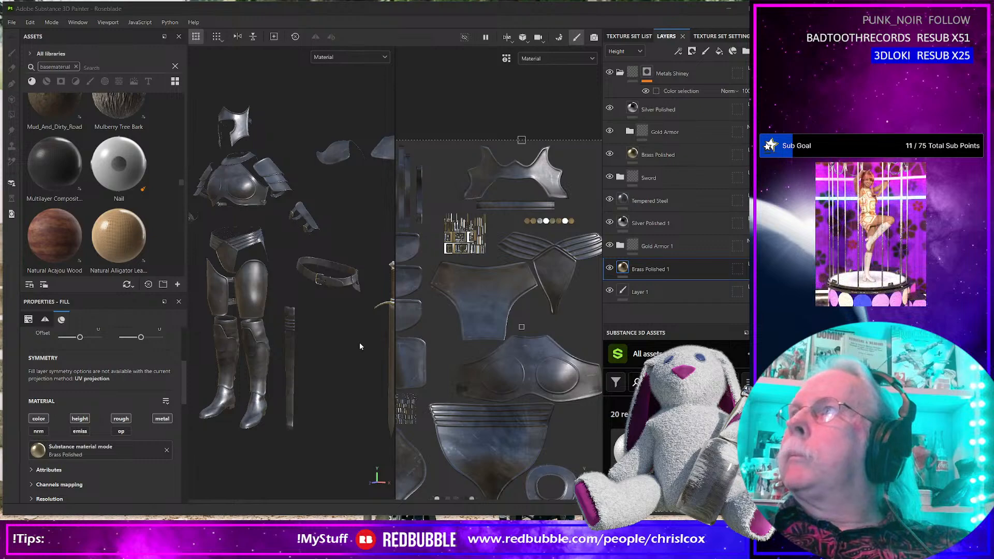
Switch to Blender and replace the default cube with Roseblade IDs.obj, imported from the Substance folder.
{"action": "key", "text": "alt+Tab"}
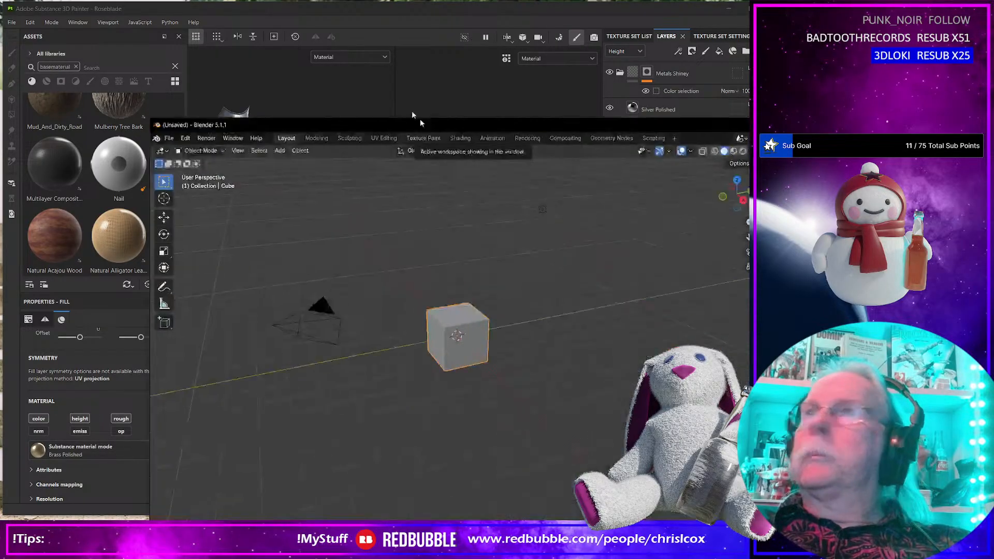
{"action": "key", "text": "Delete"}
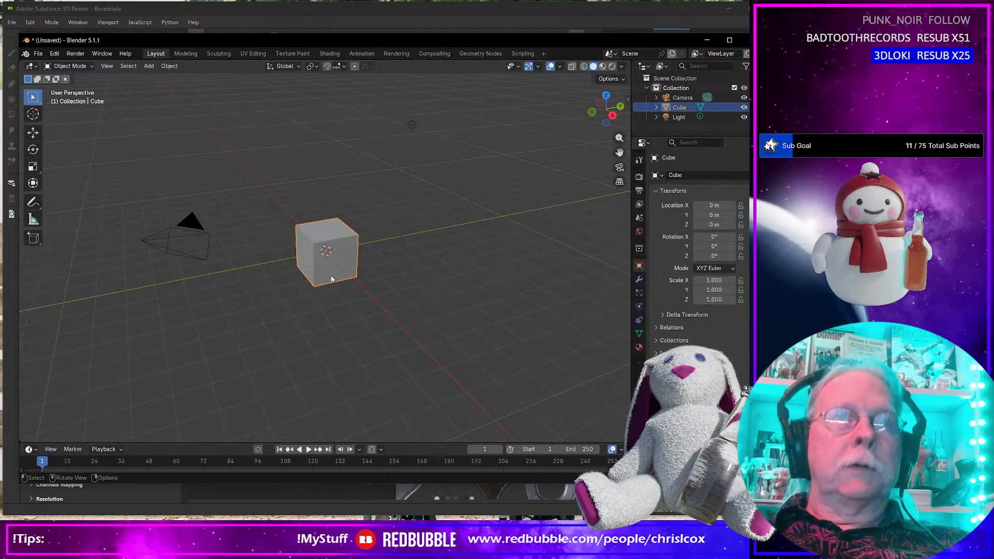
{"action": "left_click", "coordinate": [37, 54]}
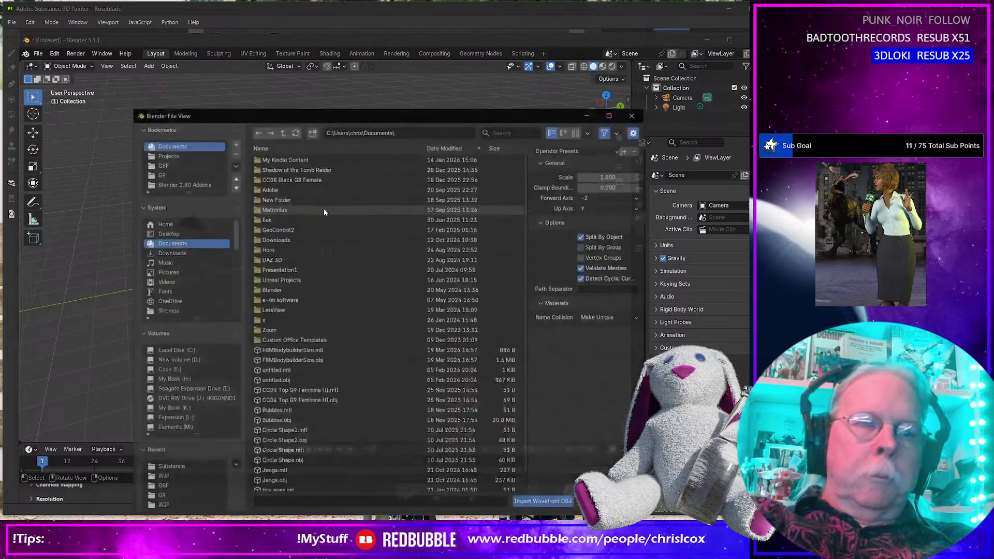
{"action": "left_click", "coordinate": [176, 467]}
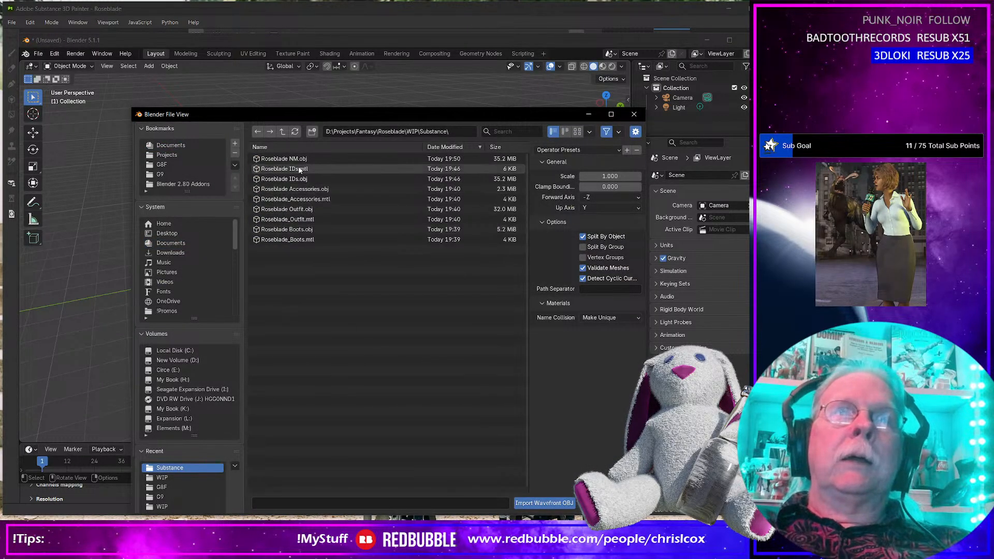
{"action": "left_click", "coordinate": [280, 180]}
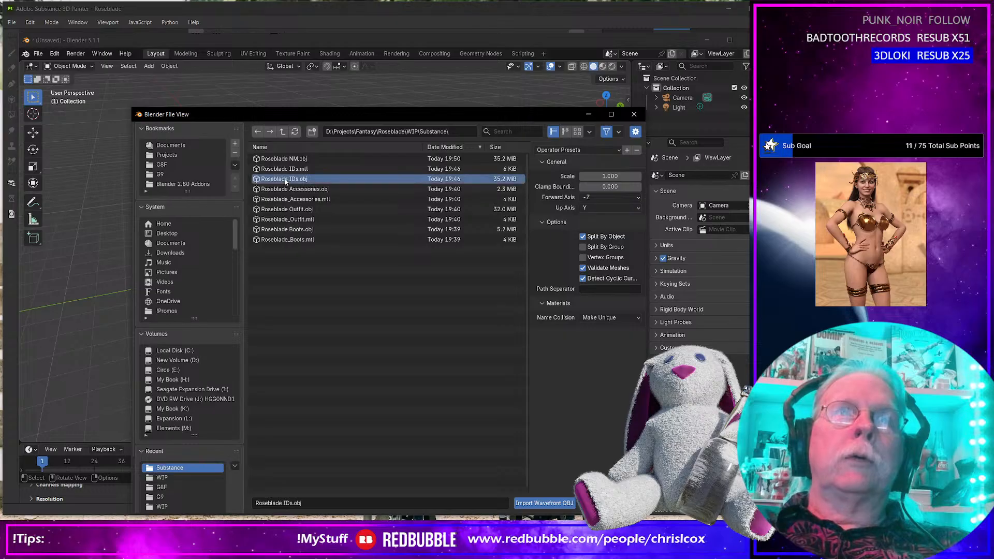
{"action": "double_click", "coordinate": [290, 180]}
{"action": "key", "text": "KP_Decimal"}
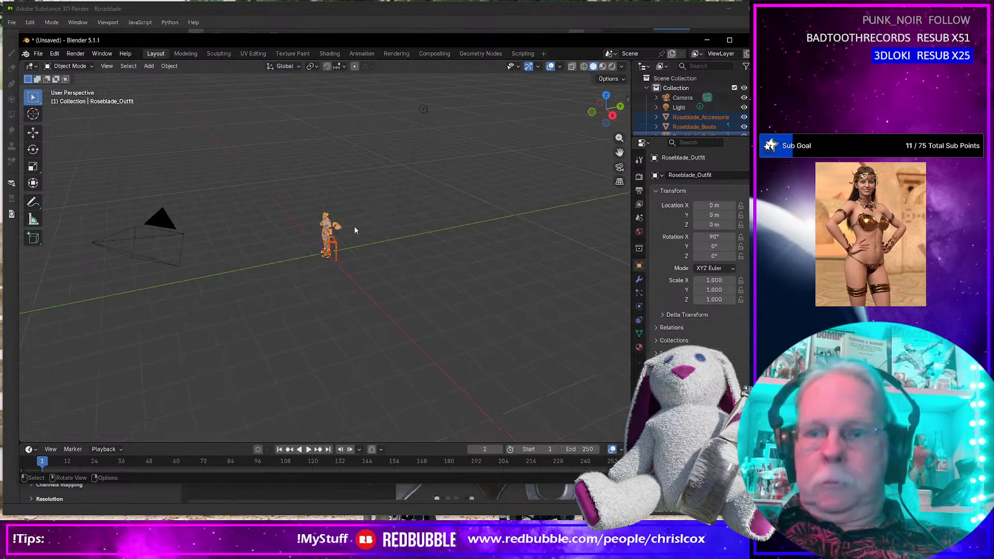
Open the Roseblade_Accessories mesh for face editing, select a belt buckle face and show its Strap_Buckle material.
{"action": "scroll", "coordinate": [359, 323], "scroll_direction": "up", "scroll_amount": 3}
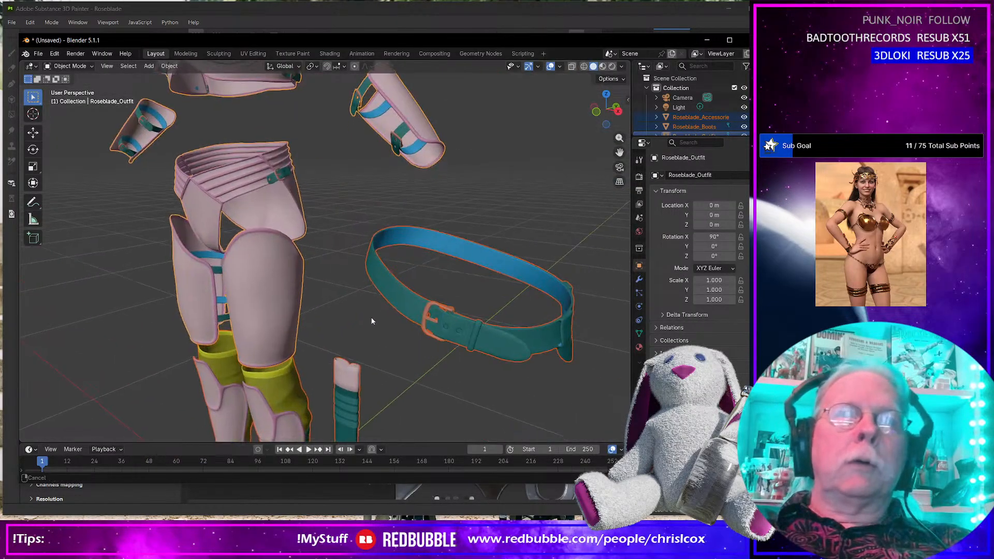
{"action": "scroll", "coordinate": [376, 319], "scroll_direction": "up", "scroll_amount": 5}
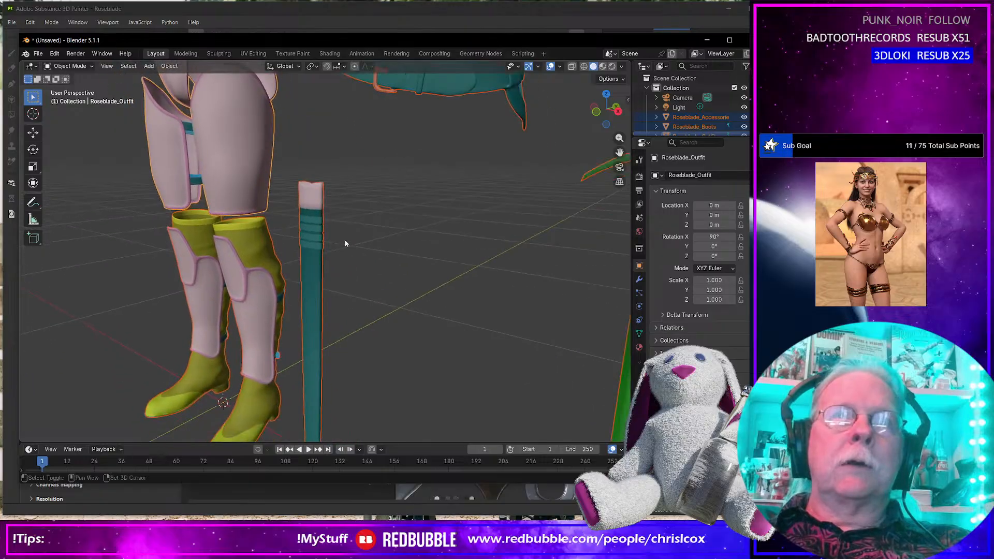
{"action": "left_click", "coordinate": [455, 123]}
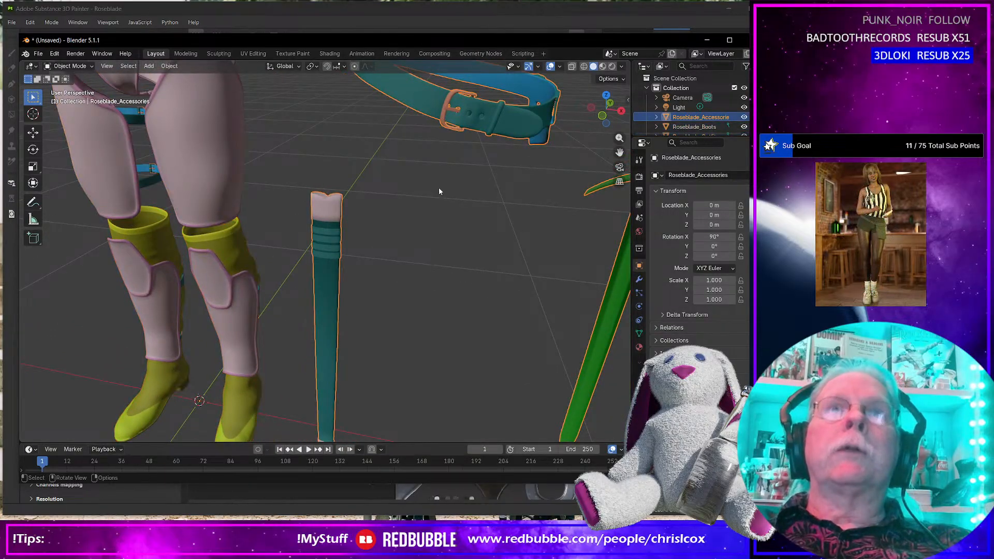
{"action": "mouse_move", "coordinate": [439, 187]}
{"action": "middle_mouse_down"}
{"action": "mouse_move", "coordinate": [443, 169]}
{"action": "mouse_move", "coordinate": [434, 187]}
{"action": "middle_mouse_up"}
{"action": "key", "text": "Tab"}
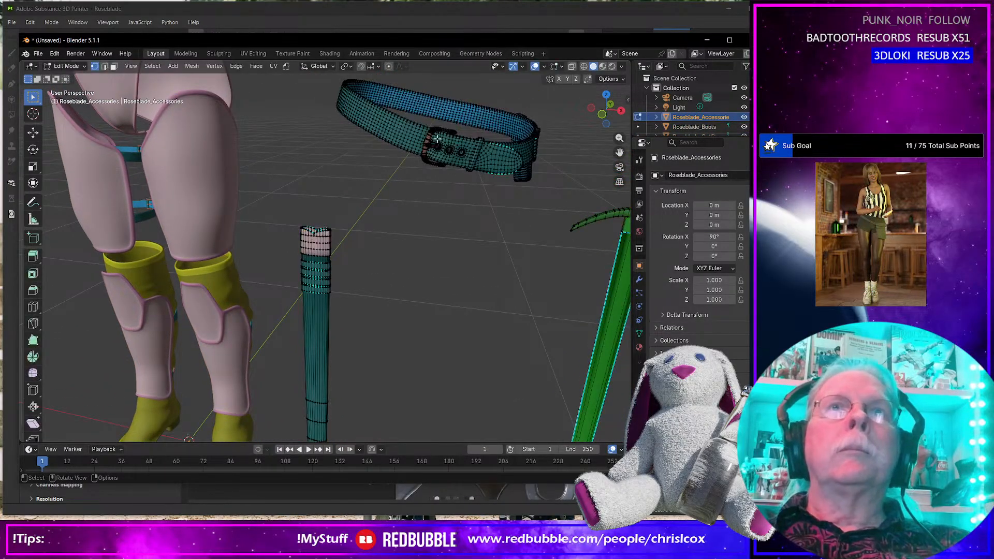
{"action": "key", "text": "3"}
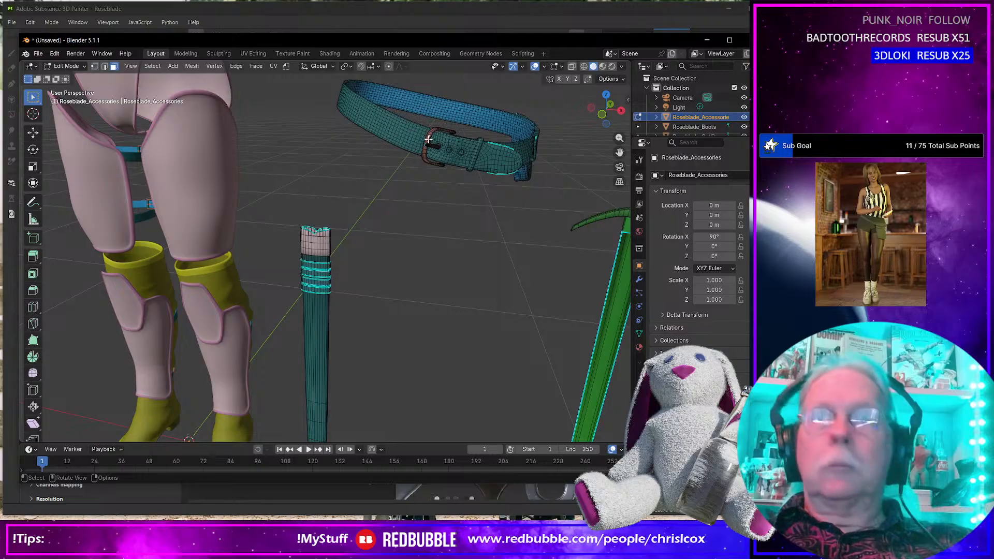
{"action": "left_click", "coordinate": [639, 347]}
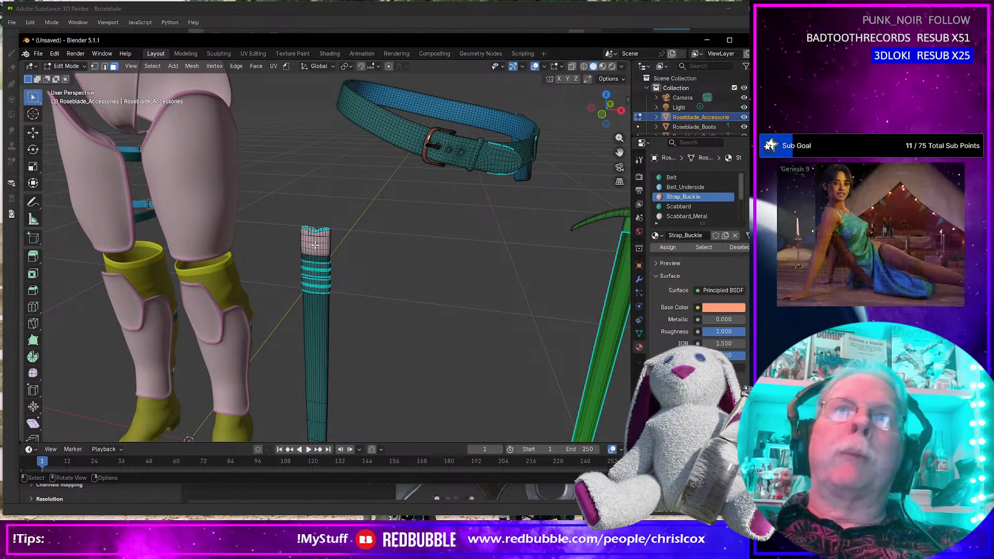
Check the material of the scabbard's pink throat and examine the scabbard from its bands down to the tip.
{"action": "left_click", "coordinate": [686, 216]}
{"action": "middle_click_drag", "start_coordinate": [388, 348], "coordinate": [397, 303]}
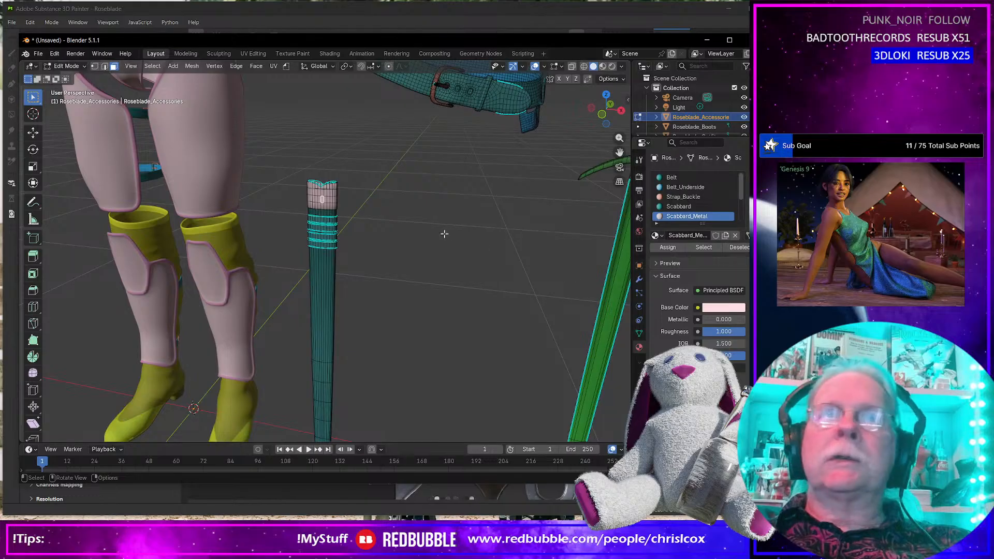
{"action": "scroll", "coordinate": [444, 231], "scroll_direction": "up", "scroll_amount": 2}
{"action": "mouse_move", "coordinate": [438, 230]}
{"action": "middle_mouse_down"}
{"action": "mouse_move", "coordinate": [450, 213]}
{"action": "mouse_move", "coordinate": [430, 235]}
{"action": "middle_mouse_up"}
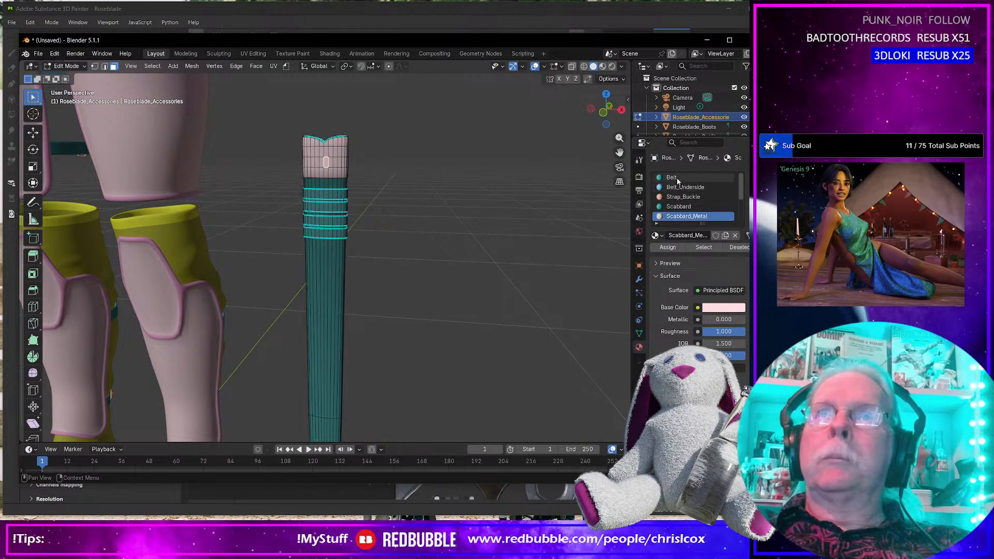
{"action": "scroll", "coordinate": [465, 277], "scroll_direction": "up", "scroll_amount": 2}
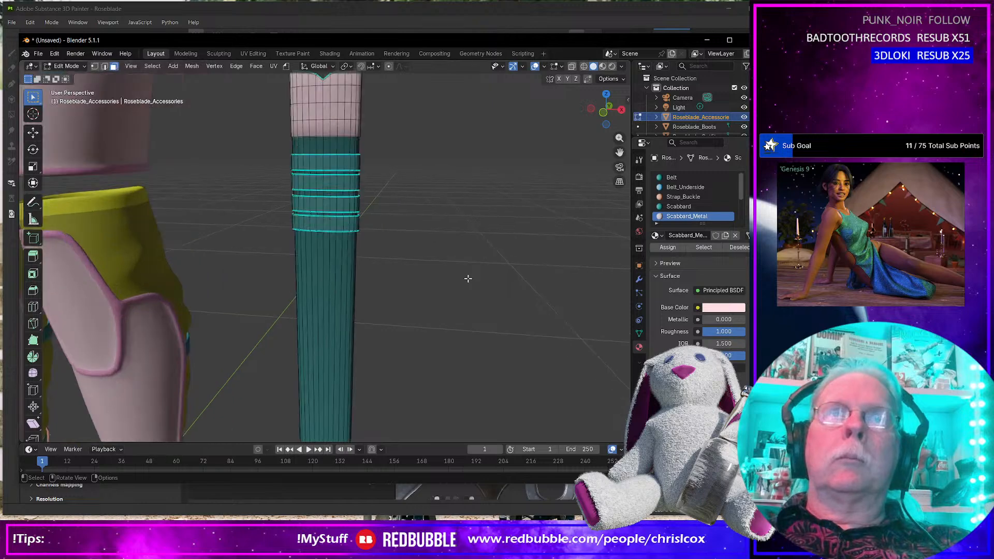
{"action": "scroll", "coordinate": [467, 278], "scroll_direction": "down", "scroll_amount": 4}
{"action": "middle_click_drag", "start_coordinate": [466, 280], "coordinate": [426, 195], "text": "shift"}
{"action": "scroll", "coordinate": [397, 249], "scroll_direction": "up", "scroll_amount": 7}
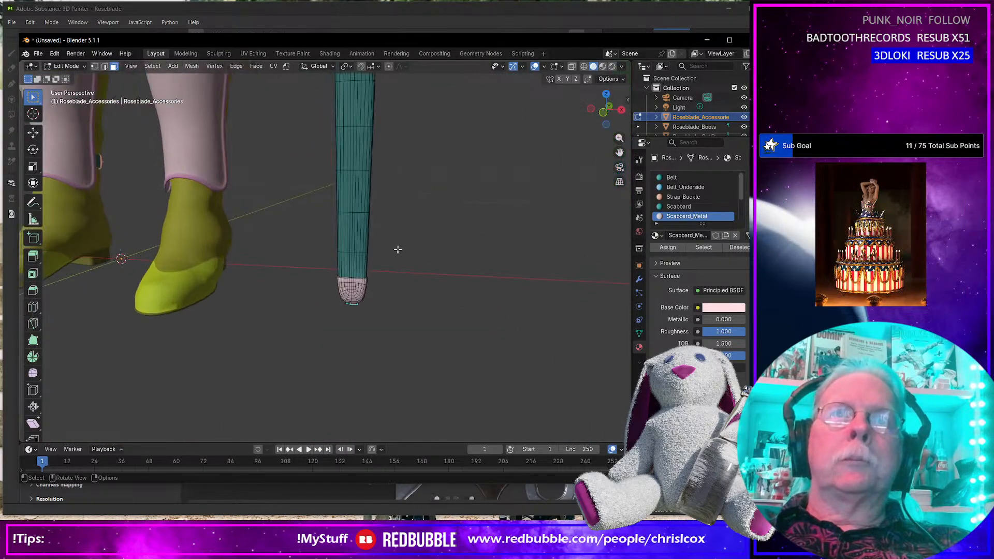
{"action": "scroll", "coordinate": [434, 310], "scroll_direction": "up", "scroll_amount": 3}
{"action": "middle_click_drag", "start_coordinate": [478, 365], "coordinate": [480, 378]}
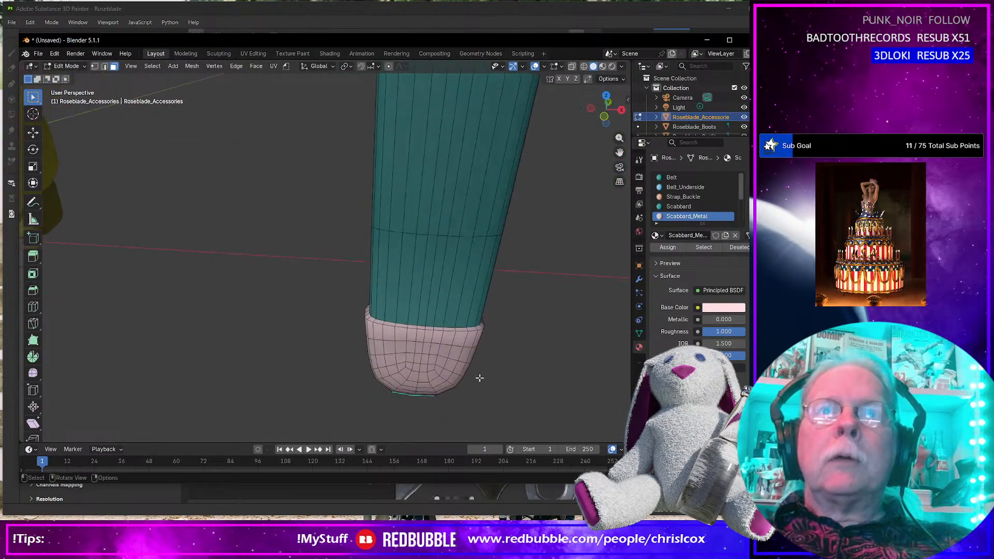
Try assigning the Strap_Buckle material to the face loop around the scabbard tip's upper rim.
{"action": "left_click", "coordinate": [449, 329], "text": "alt"}
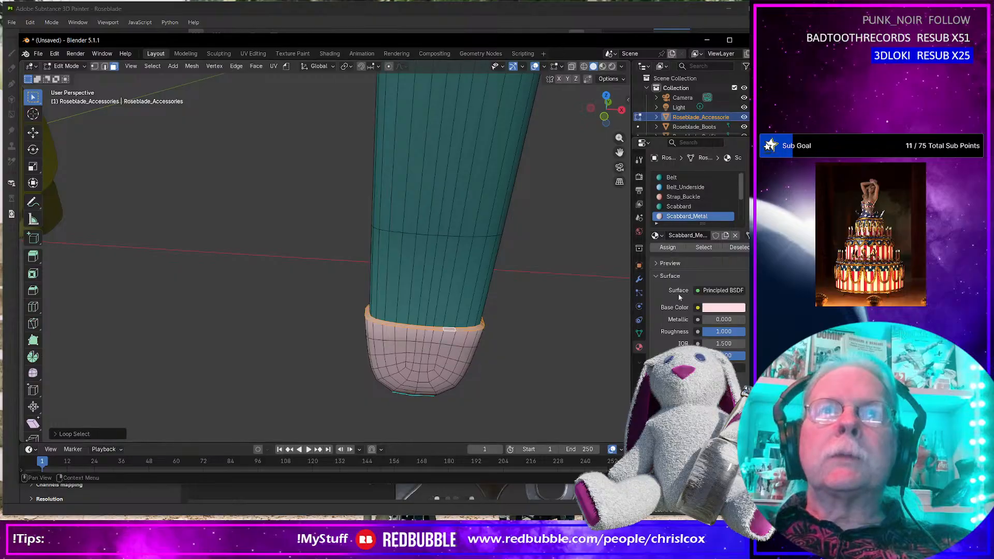
{"action": "left_click", "coordinate": [683, 197]}
{"action": "left_click", "coordinate": [668, 247]}
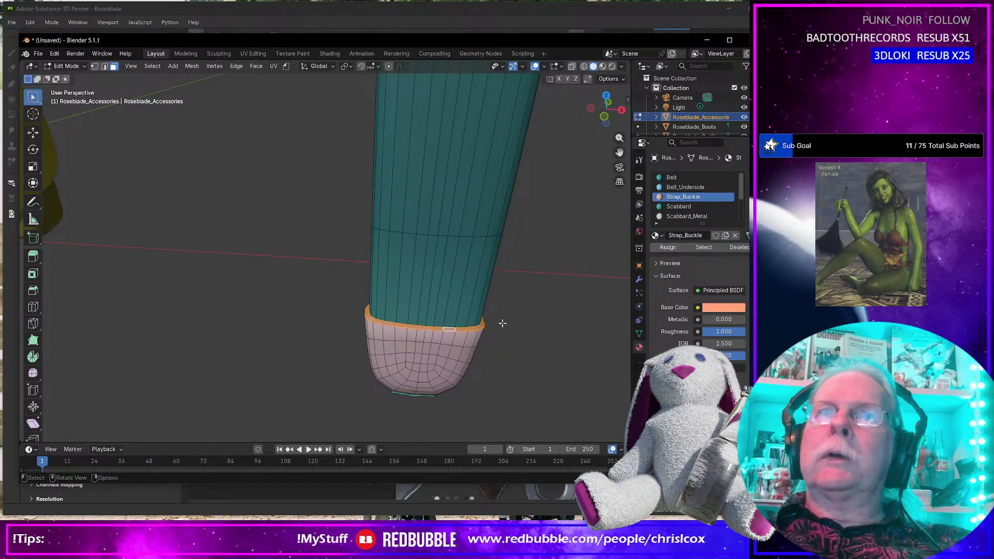
{"action": "left_click", "coordinate": [501, 326]}
Select all linked faces of the scabbard's tip and assign them the Strap_Buckle material.
{"action": "left_click", "coordinate": [454, 357]}
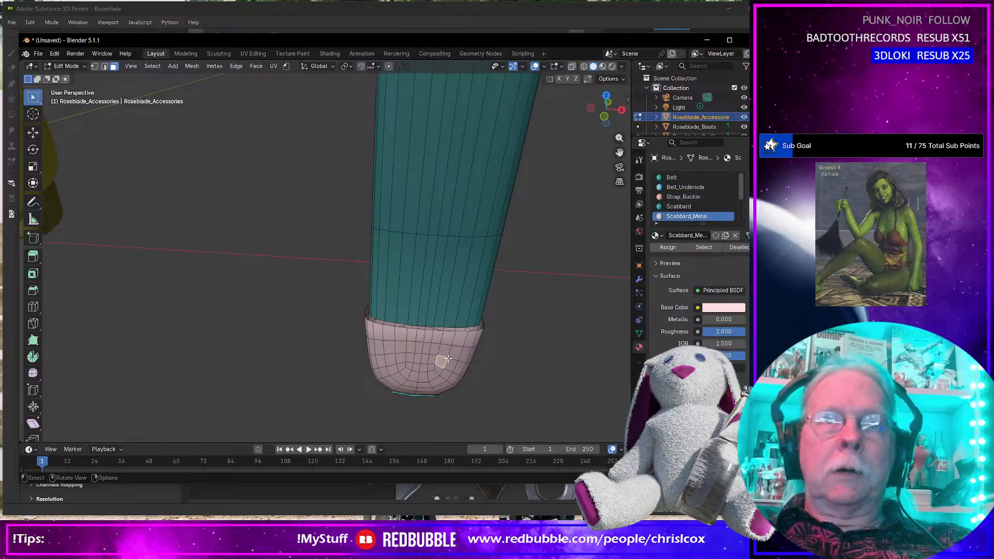
{"action": "key", "text": "ctrl+l"}
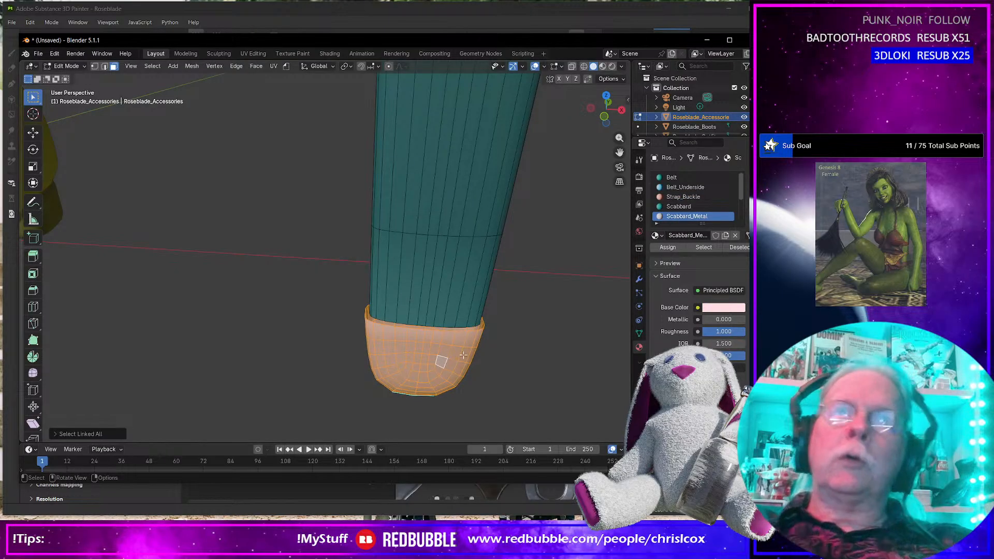
{"action": "left_click", "coordinate": [673, 248]}
{"action": "left_click", "coordinate": [683, 197]}
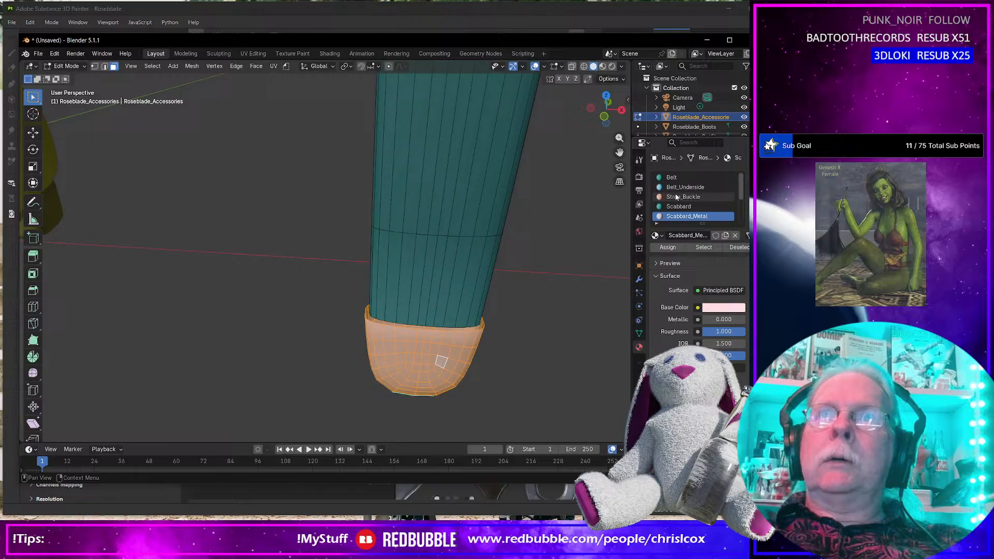
{"action": "left_click", "coordinate": [668, 247]}
{"action": "middle_click_drag", "start_coordinate": [503, 348], "coordinate": [511, 266]}
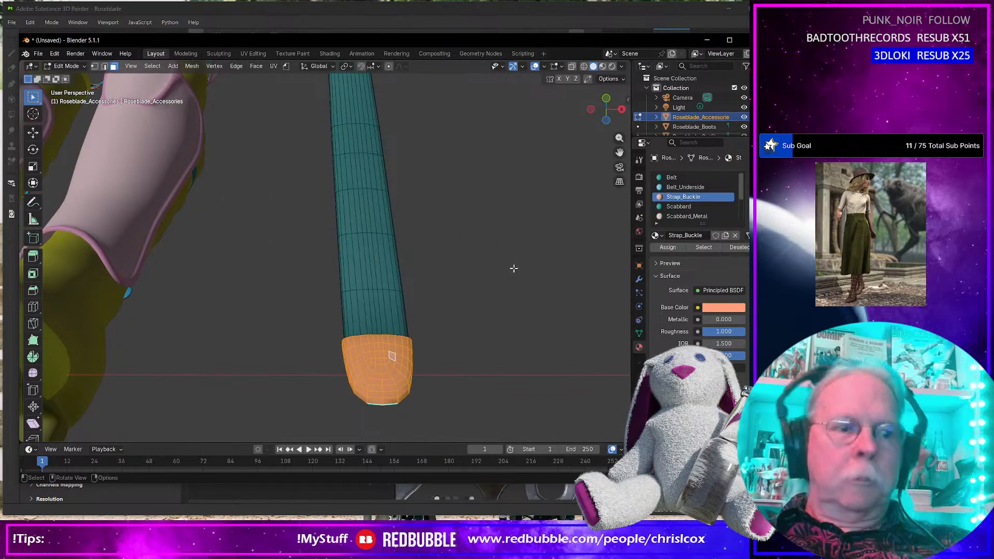
Clear the sharp marking from the selected edges of the scabbard's tip.
{"action": "key", "text": "2"}
{"action": "key", "text": "shift+grave"}
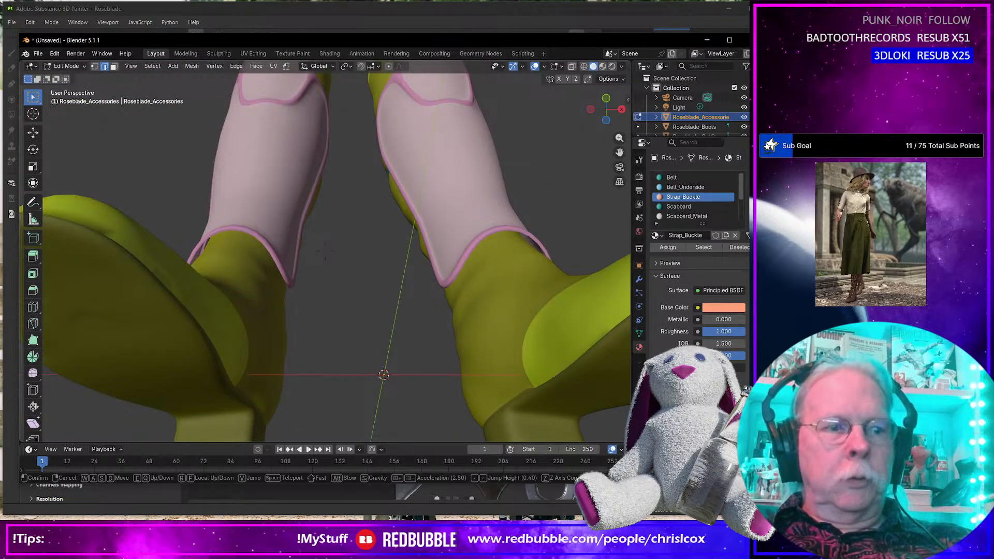
{"action": "key", "text": "a"}
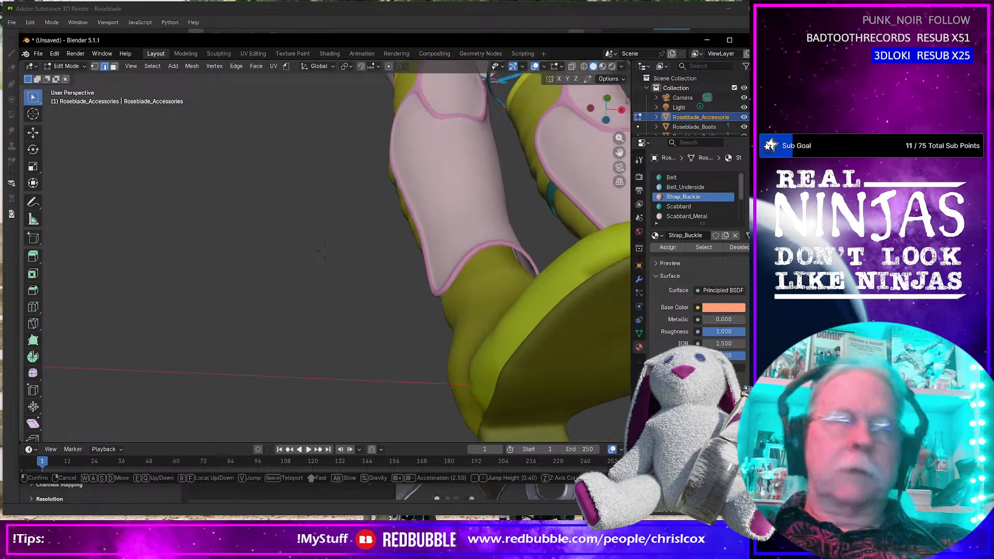
{"action": "key", "text": "a"}
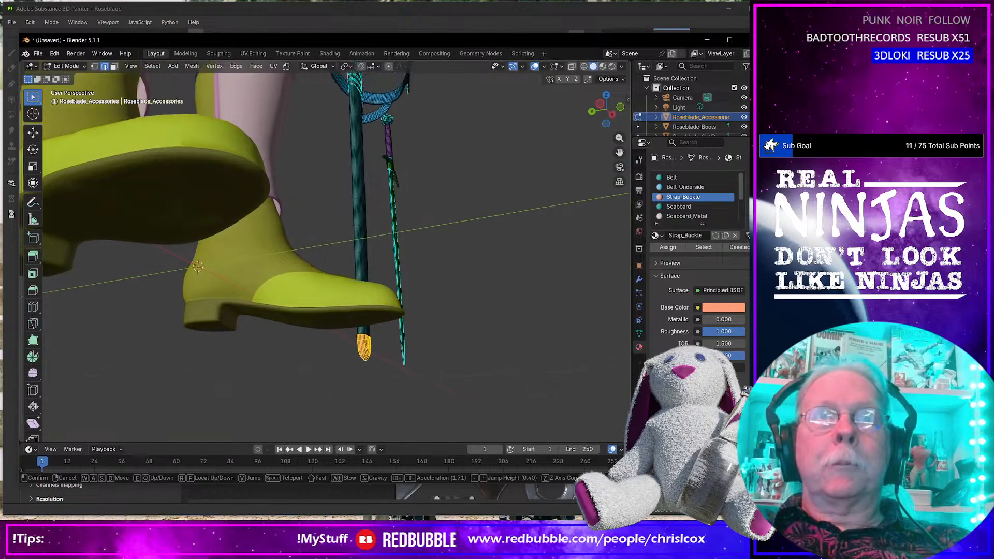
{"action": "scroll", "coordinate": [325, 251], "scroll_direction": "down", "scroll_amount": 4}
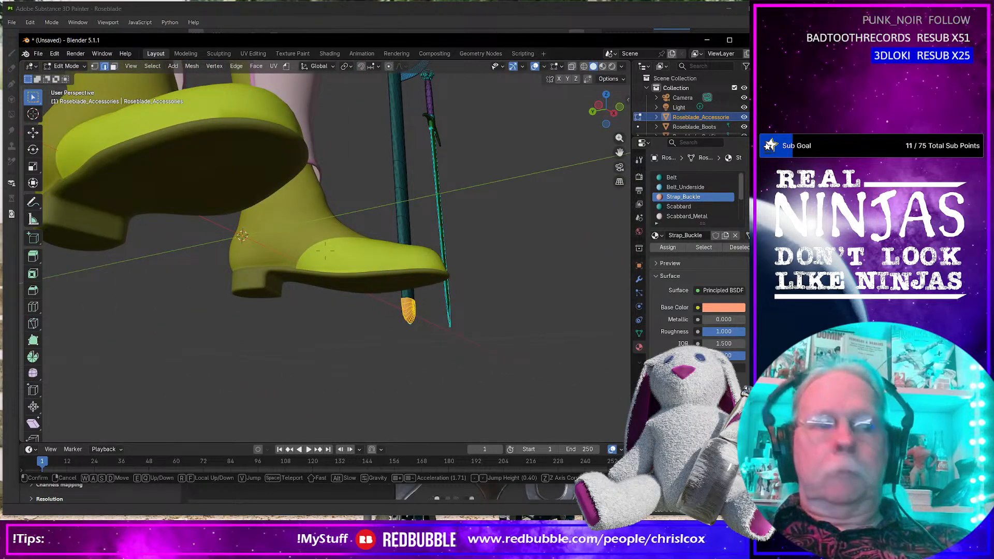
{"action": "left_click", "coordinate": [325, 251]}
{"action": "key", "text": "KP_Decimal"}
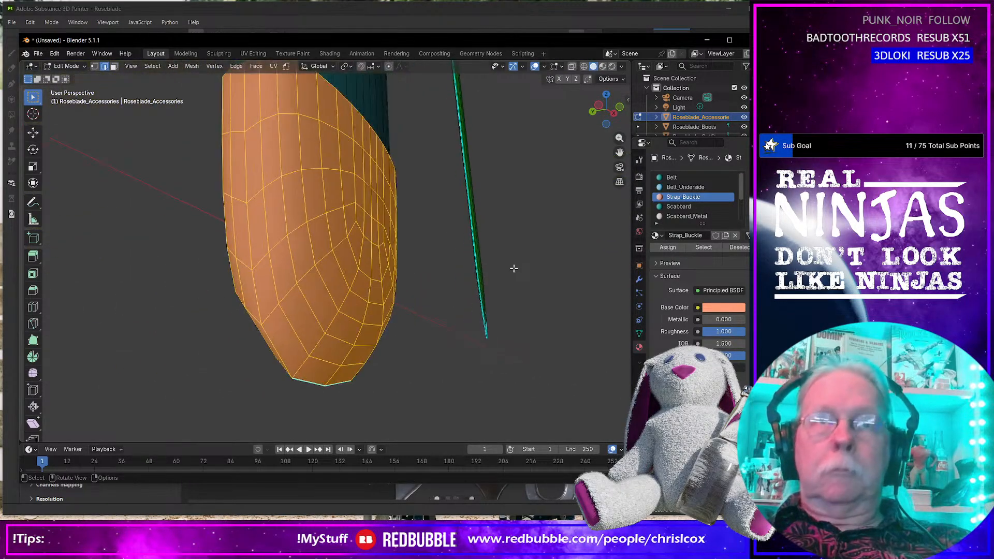
{"action": "middle_click_drag", "start_coordinate": [512, 268], "coordinate": [350, 338]}
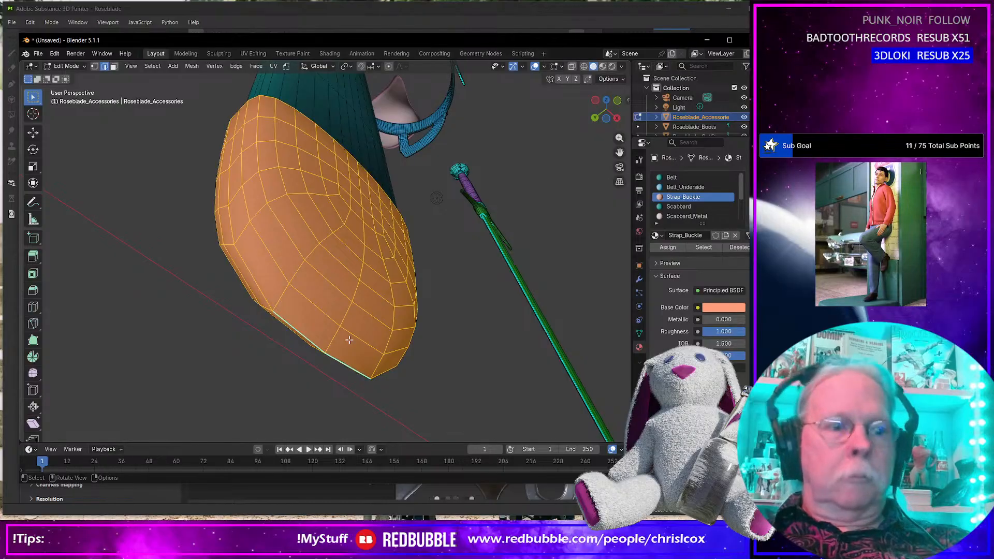
{"action": "right_click", "coordinate": [308, 344]}
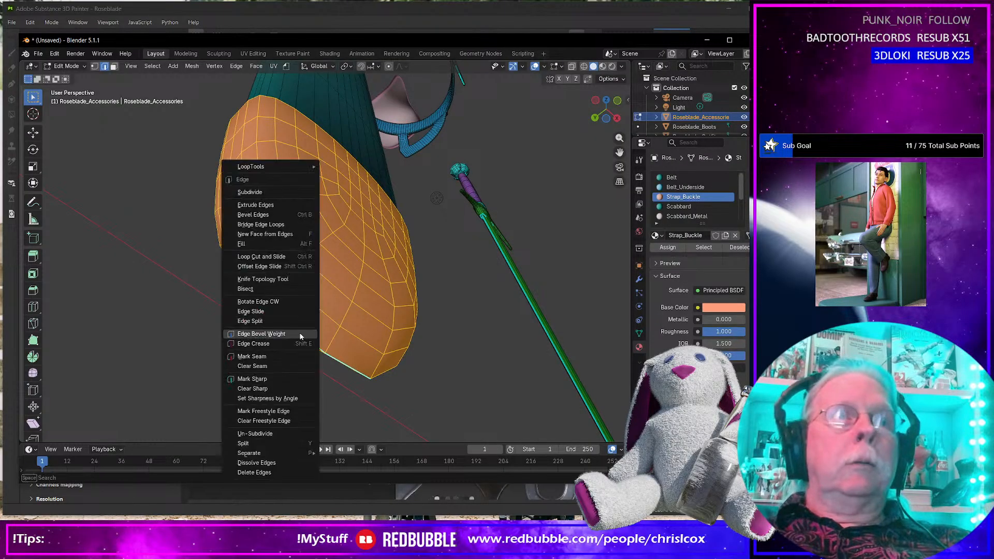
{"action": "left_click", "coordinate": [263, 389]}
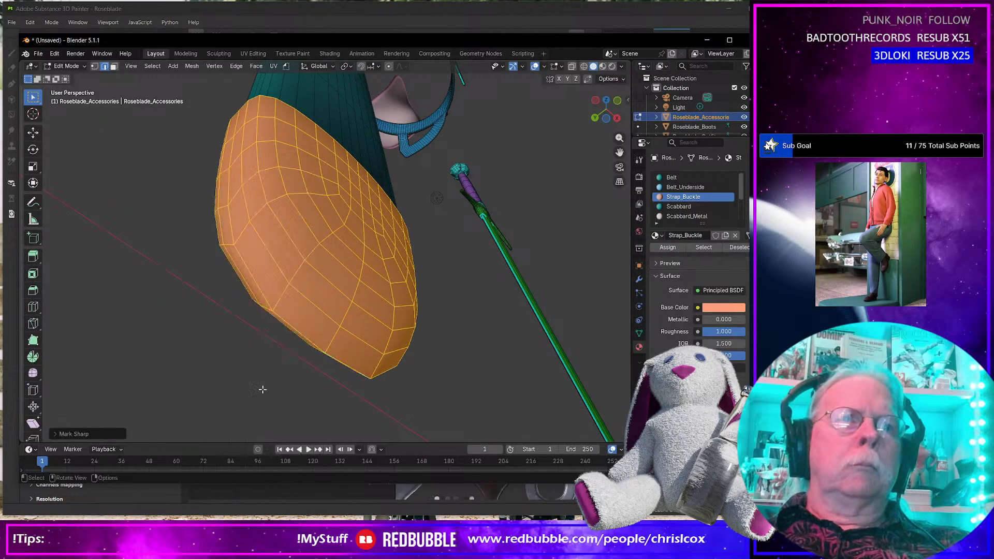
Select the face loop around the lower rim of the scabbard's pink throat and hide it.
{"action": "scroll", "coordinate": [351, 345], "scroll_direction": "down", "scroll_amount": 8}
{"action": "middle_click_drag", "start_coordinate": [382, 225], "coordinate": [339, 263]}
{"action": "middle_click_drag", "start_coordinate": [356, 213], "coordinate": [367, 440], "text": "shift"}
{"action": "mouse_move", "coordinate": [380, 107]}
{"action": "middle_mouse_down", "text": "shift"}
{"action": "mouse_move", "coordinate": [388, 306]}
{"action": "mouse_move", "coordinate": [359, 399]}
{"action": "mouse_move", "coordinate": [344, 257]}
{"action": "middle_mouse_up", "text": "shift"}
{"action": "scroll", "coordinate": [343, 257], "scroll_direction": "up", "scroll_amount": 5}
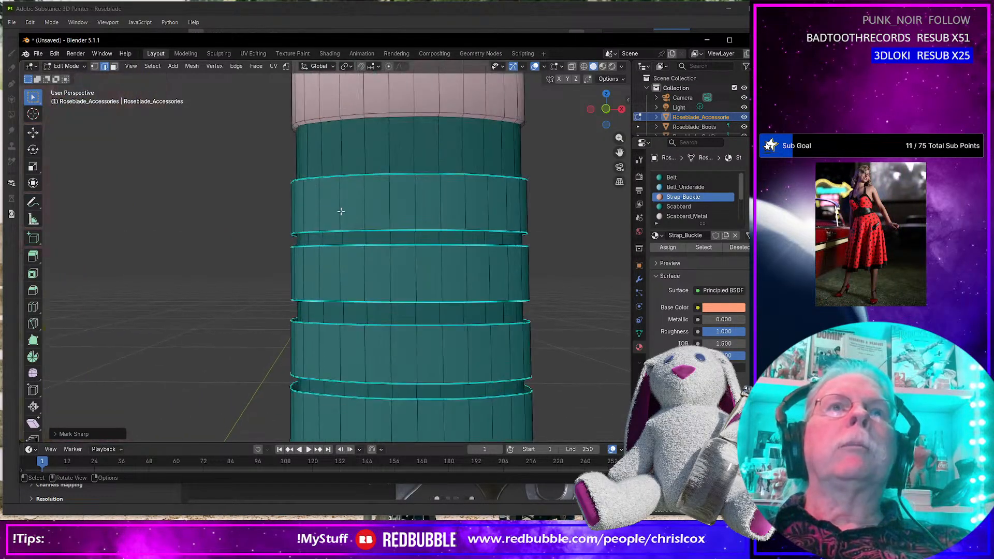
{"action": "left_click", "coordinate": [365, 113], "text": "alt"}
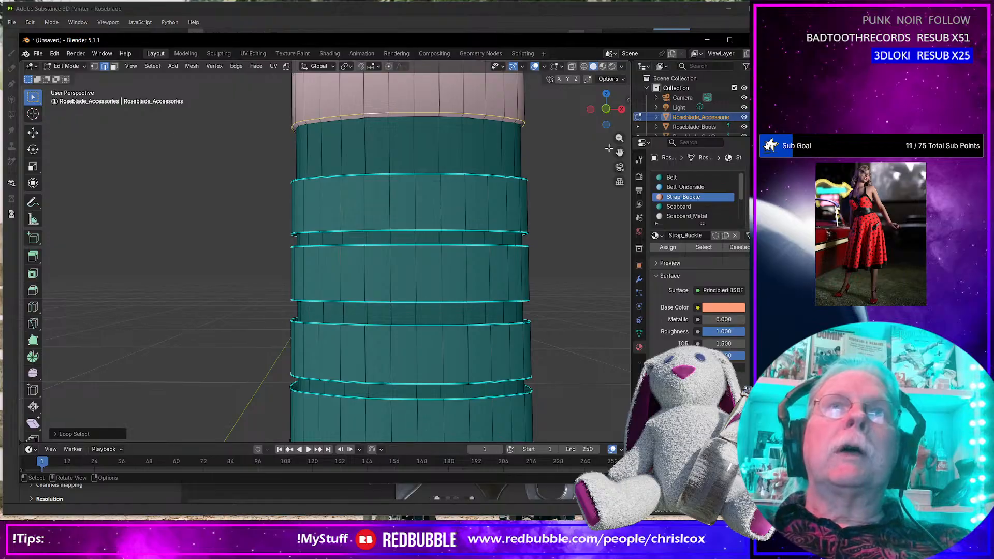
{"action": "key", "text": "3"}
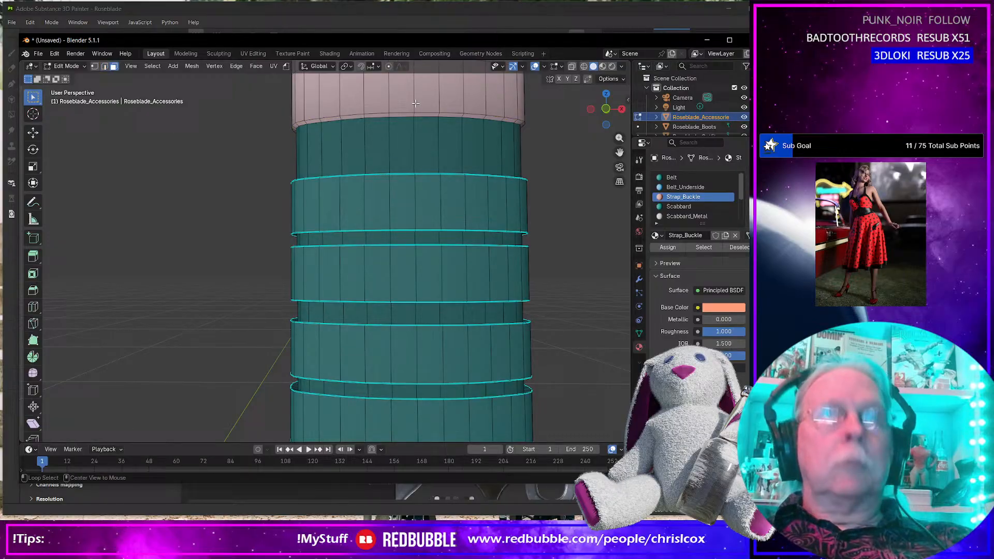
{"action": "left_click", "coordinate": [388, 114], "text": "alt"}
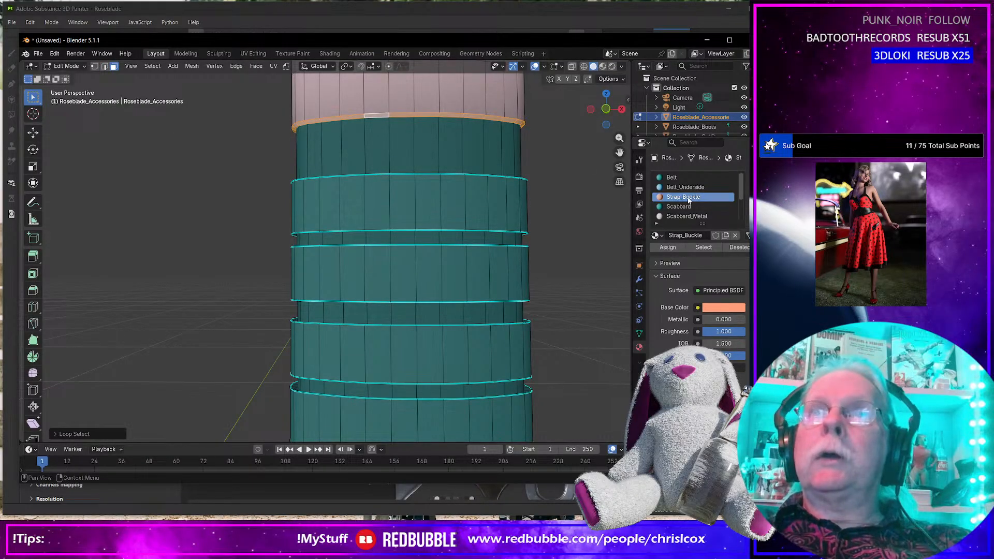
{"action": "scroll", "coordinate": [531, 233], "scroll_direction": "up", "scroll_amount": 2}
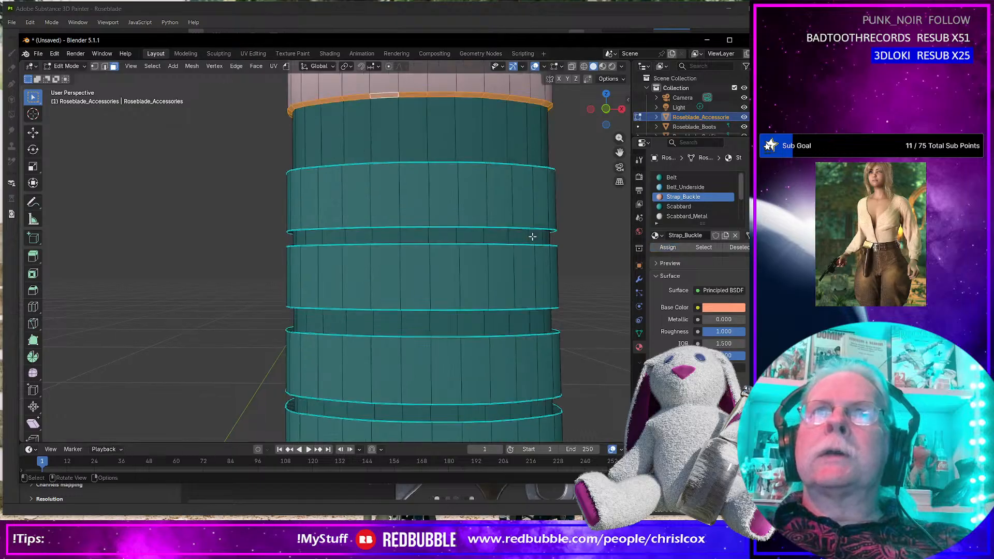
{"action": "scroll", "coordinate": [528, 233], "scroll_direction": "down", "scroll_amount": 2}
{"action": "left_click", "coordinate": [519, 234]}
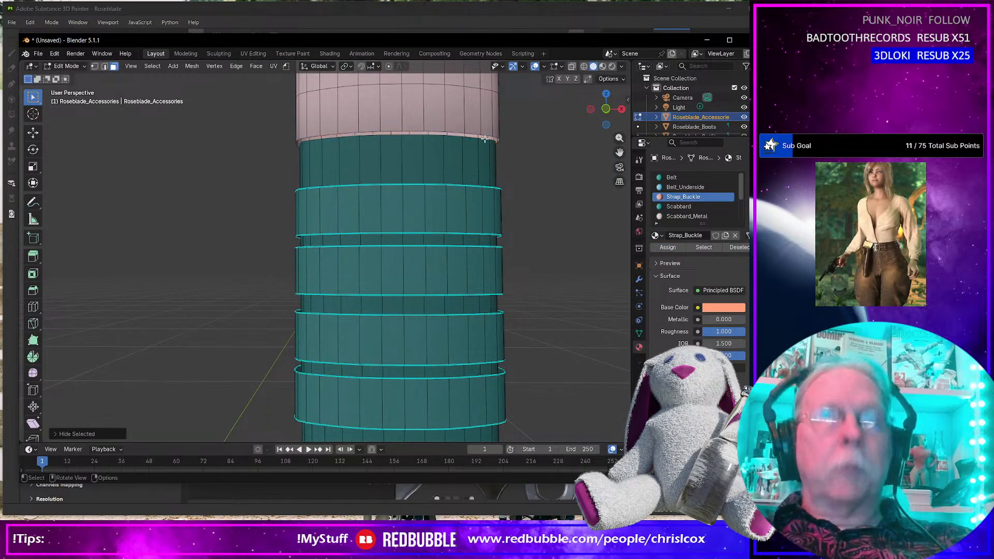
Select all linked faces of the scabbard's throat and assign them the Strap_Buckle material.
{"action": "left_click", "coordinate": [468, 110]}
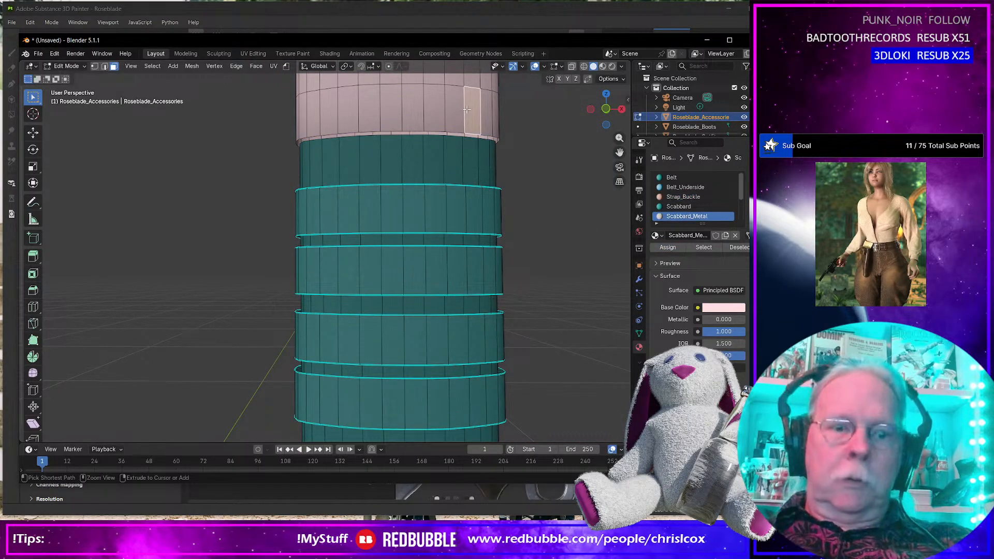
{"action": "key", "text": "ctrl+l"}
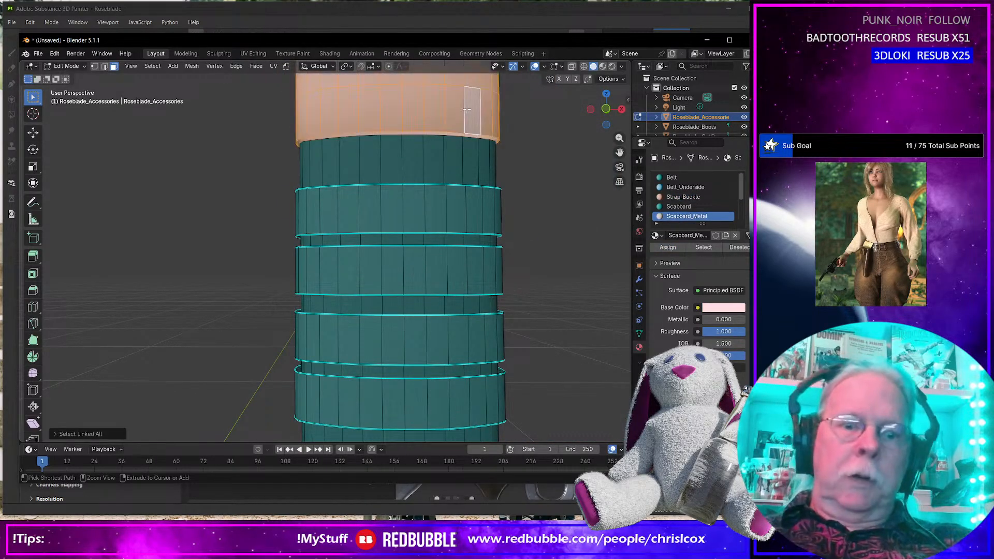
{"action": "left_click", "coordinate": [683, 197]}
{"action": "left_click", "coordinate": [668, 247]}
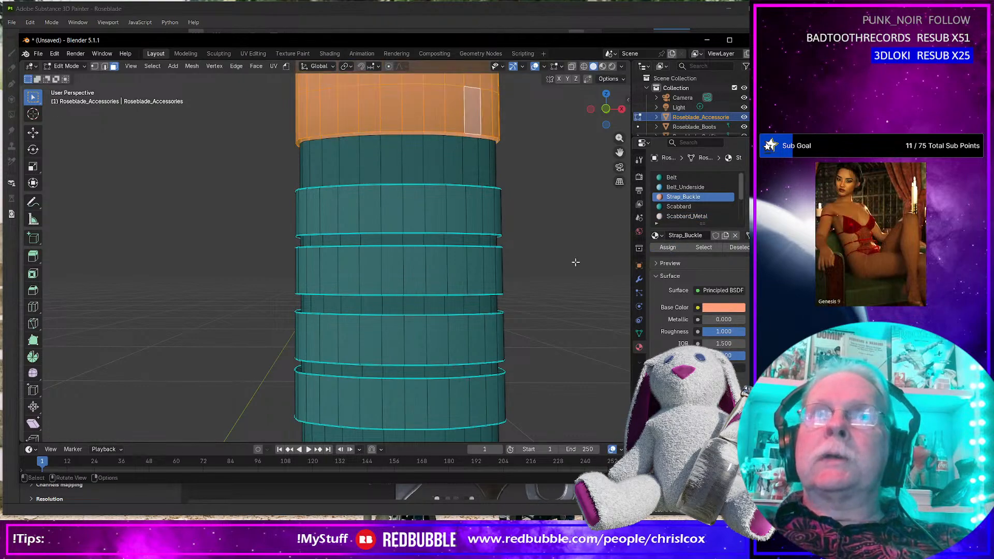
{"action": "scroll", "coordinate": [576, 263], "scroll_direction": "down", "scroll_amount": 6}
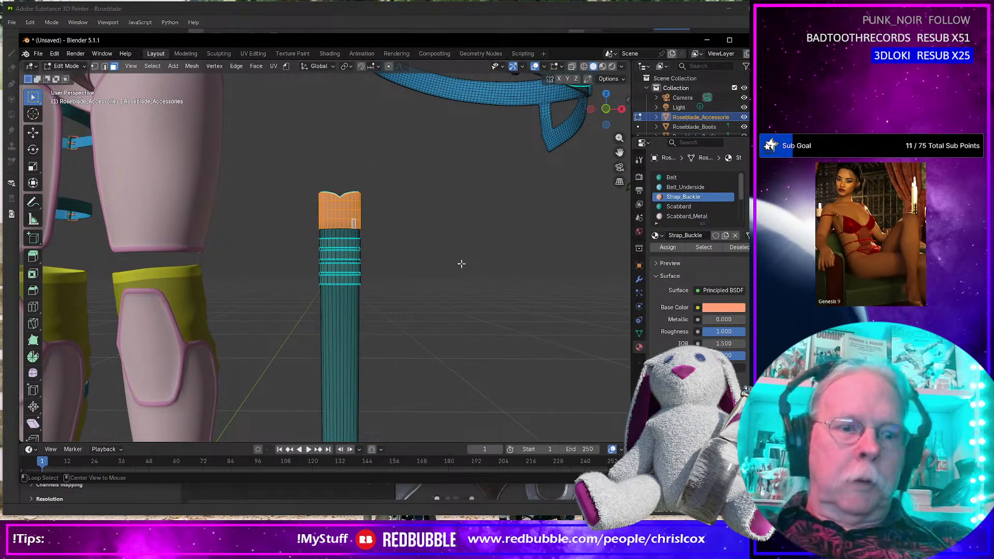
Reveal the hidden faces, return to Object Mode and check the scabbard's recoloured throat and tip beside the rest of the set.
{"action": "key", "text": "alt+h"}
{"action": "key", "text": "Tab"}
{"action": "scroll", "coordinate": [461, 264], "scroll_direction": "down", "scroll_amount": 5}
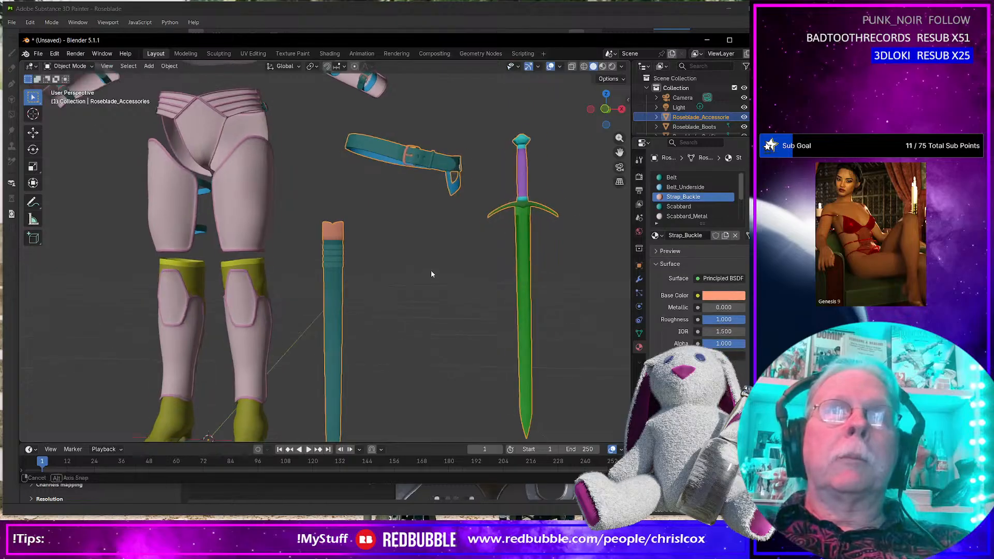
{"action": "middle_click_drag", "start_coordinate": [430, 270], "coordinate": [417, 286]}
{"action": "scroll", "coordinate": [414, 280], "scroll_direction": "up", "scroll_amount": 4}
{"action": "scroll", "coordinate": [414, 280], "scroll_direction": "down", "scroll_amount": 5}
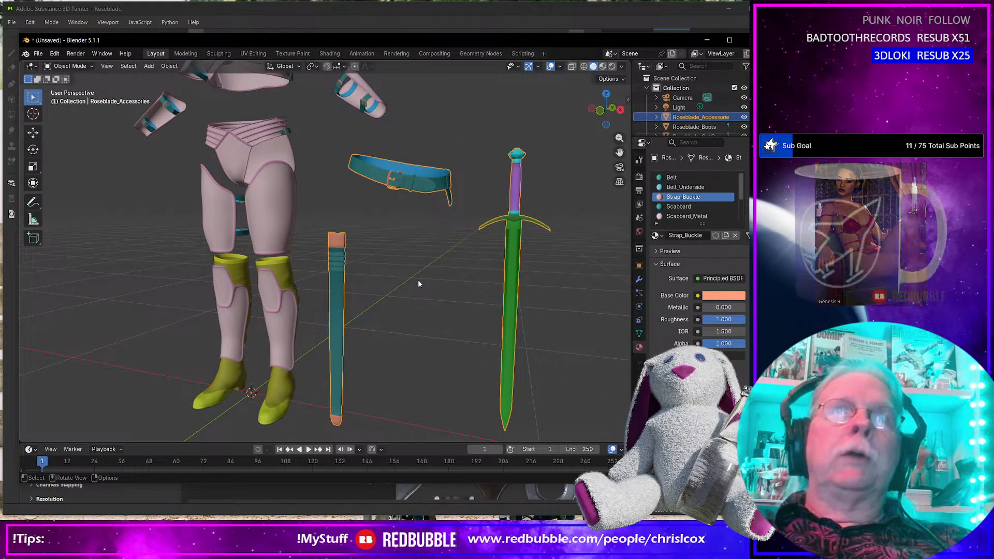
{"action": "scroll", "coordinate": [377, 223], "scroll_direction": "up", "scroll_amount": 2}
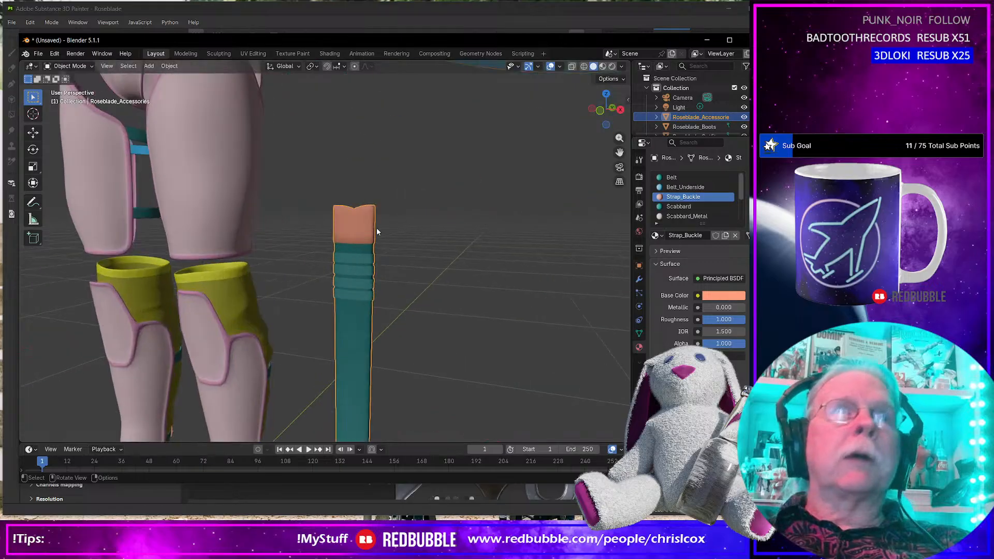
{"action": "scroll", "coordinate": [378, 225], "scroll_direction": "down", "scroll_amount": 7}
{"action": "middle_click_drag", "start_coordinate": [393, 224], "coordinate": [400, 250], "text": "shift"}
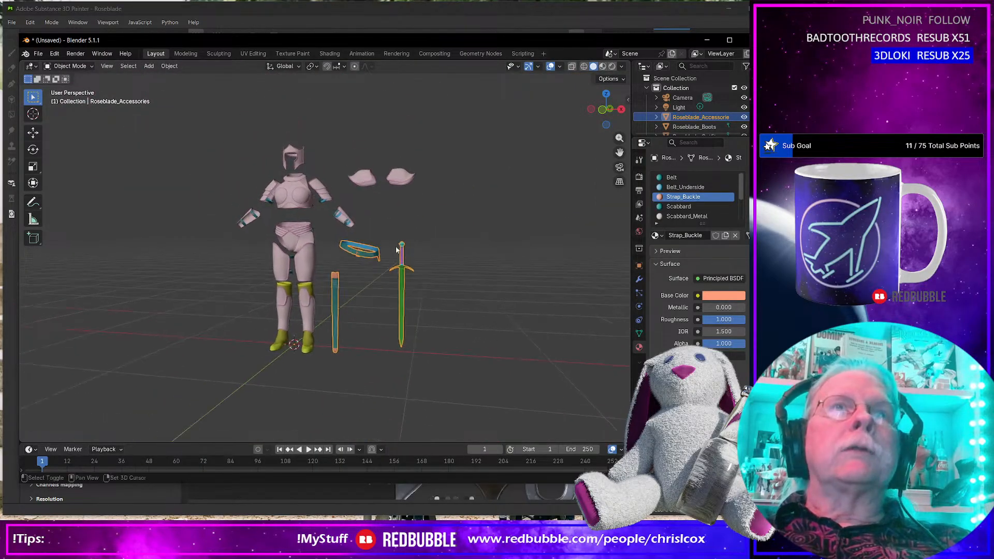
Select all armor and accessory objects and export them as OBJ over Roseblade IDs.obj in the Substance folder.
{"action": "left_click_drag", "start_coordinate": [237, 132], "coordinate": [468, 376]}
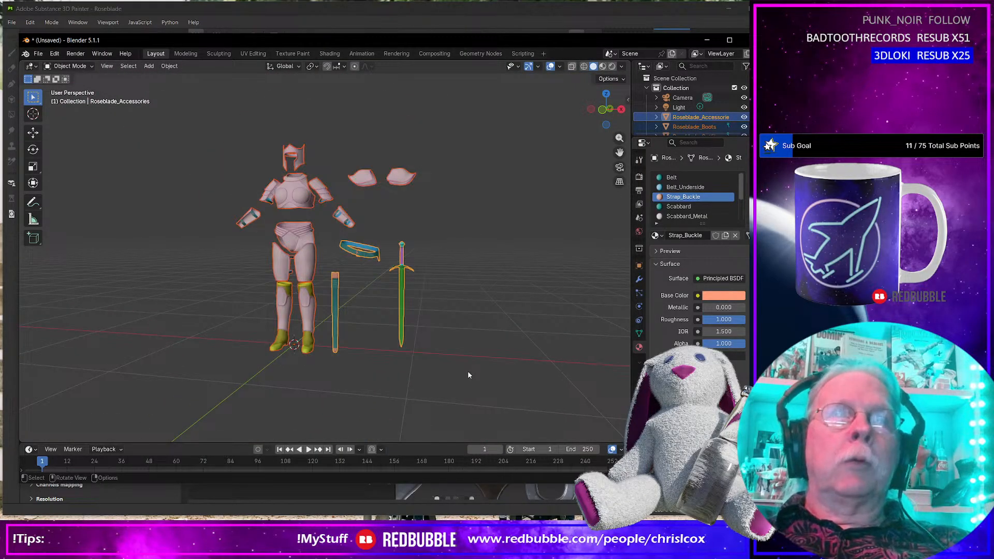
{"action": "mouse_move", "coordinate": [468, 373]}
{"action": "middle_mouse_down"}
{"action": "mouse_move", "coordinate": [363, 362]}
{"action": "mouse_move", "coordinate": [463, 376]}
{"action": "middle_mouse_up"}
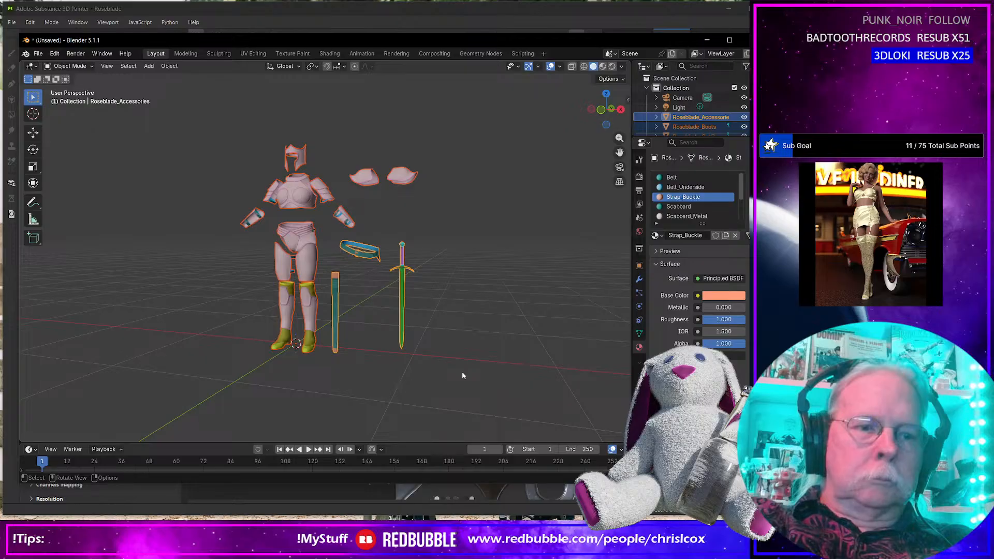
{"action": "key", "text": "ctrl+shift+e"}
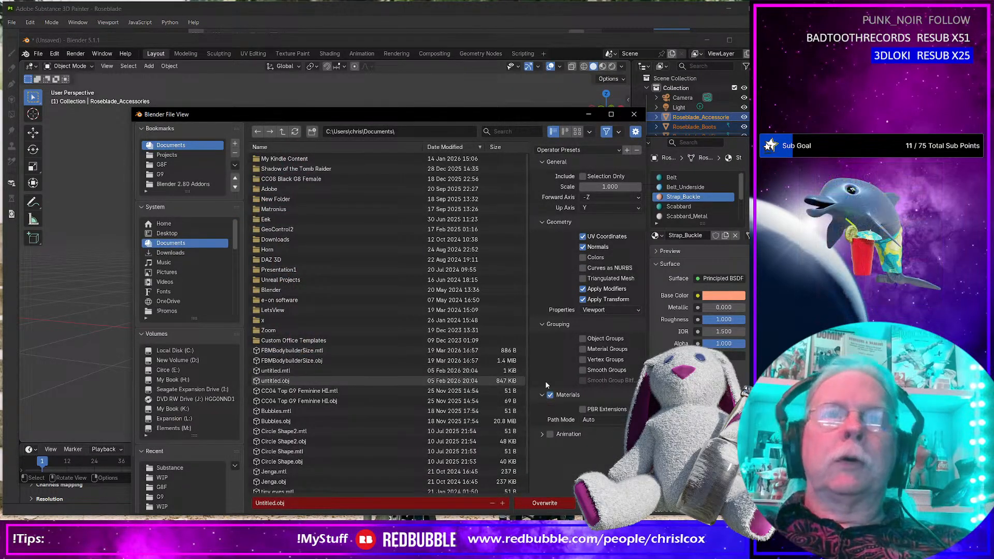
{"action": "left_click", "coordinate": [170, 467]}
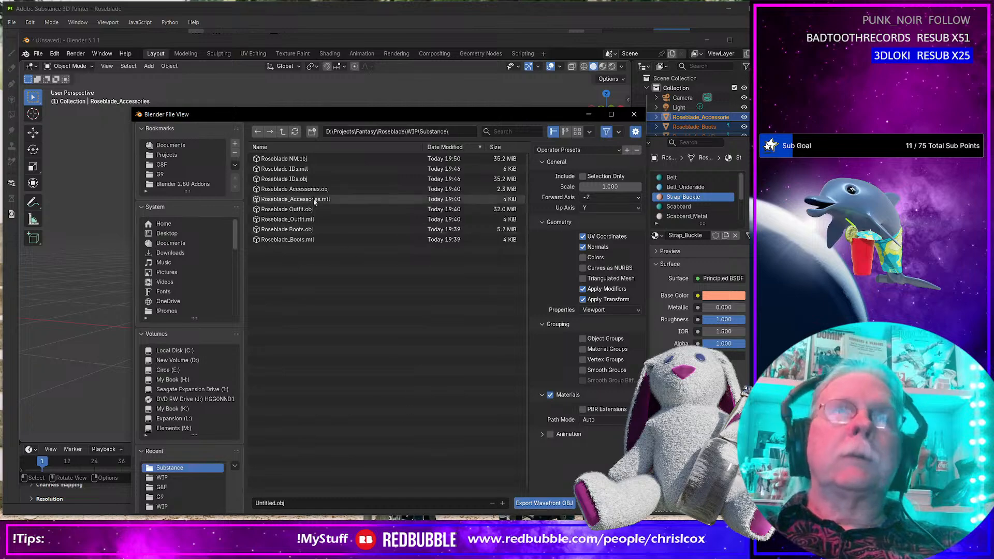
{"action": "left_click", "coordinate": [296, 180]}
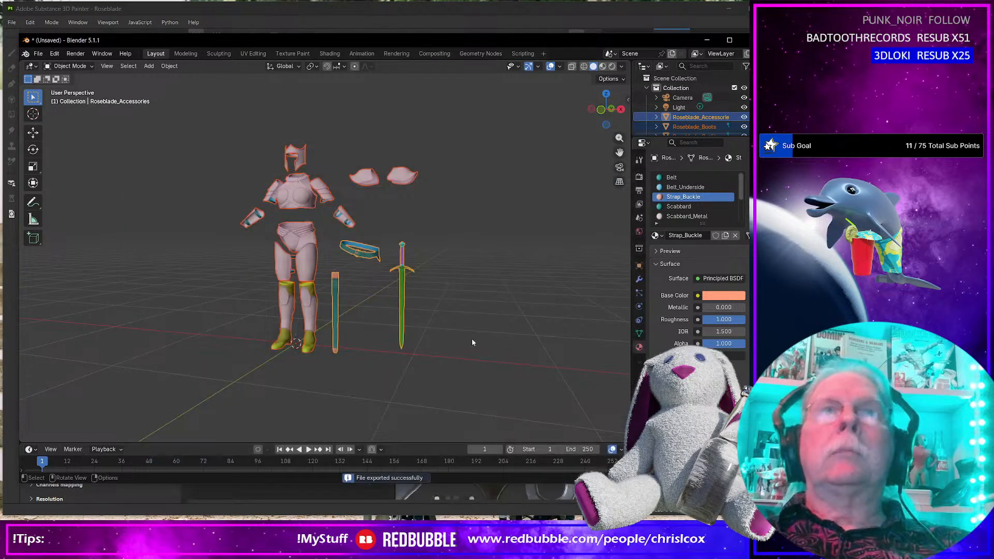
Switch to Substance 3D Painter, open the mesh map baking mode and load Roseblade IDs.obj as the high-poly scene.
{"action": "key", "text": "alt+Tab"}
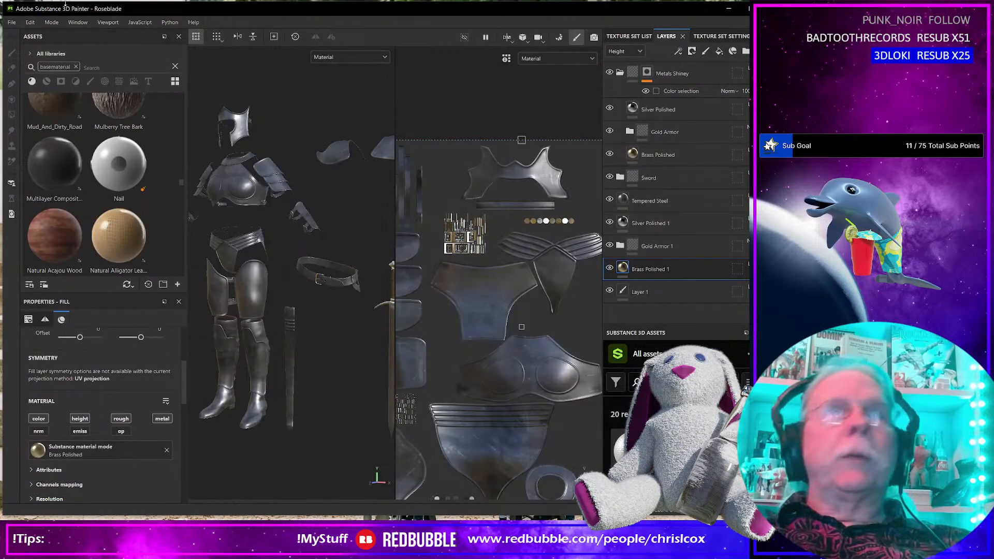
{"action": "left_click", "coordinate": [51, 22]}
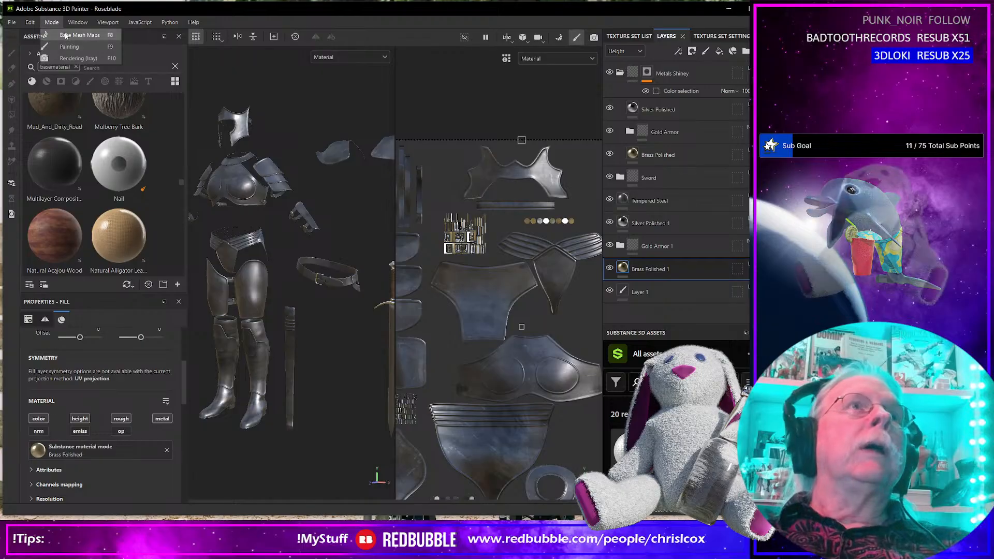
{"action": "left_click", "coordinate": [67, 35]}
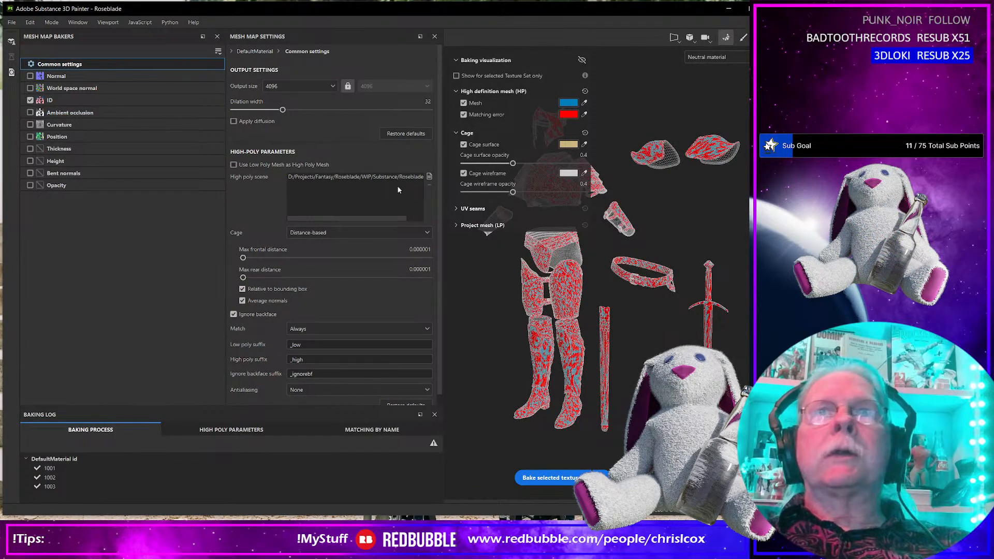
{"action": "left_click", "coordinate": [429, 176]}
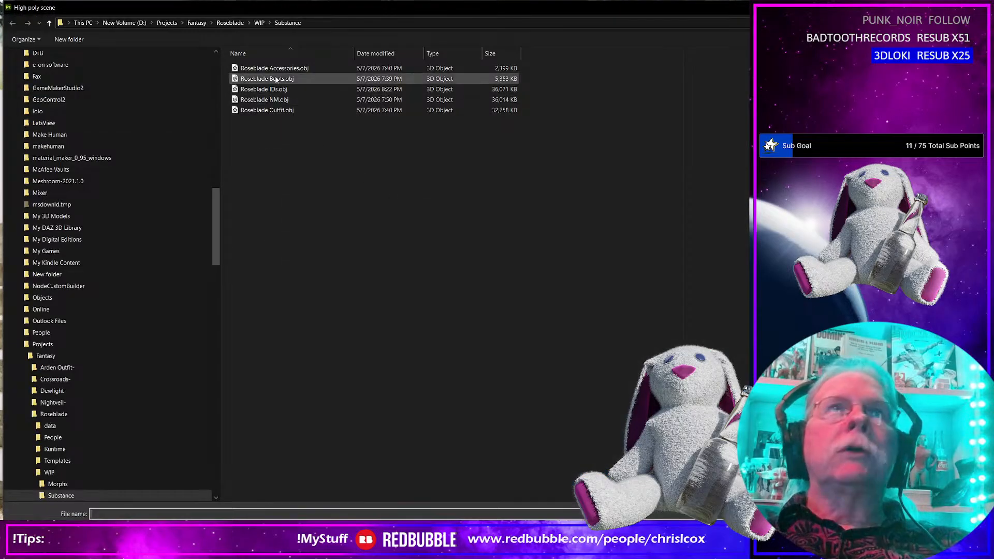
{"action": "left_click", "coordinate": [274, 91]}
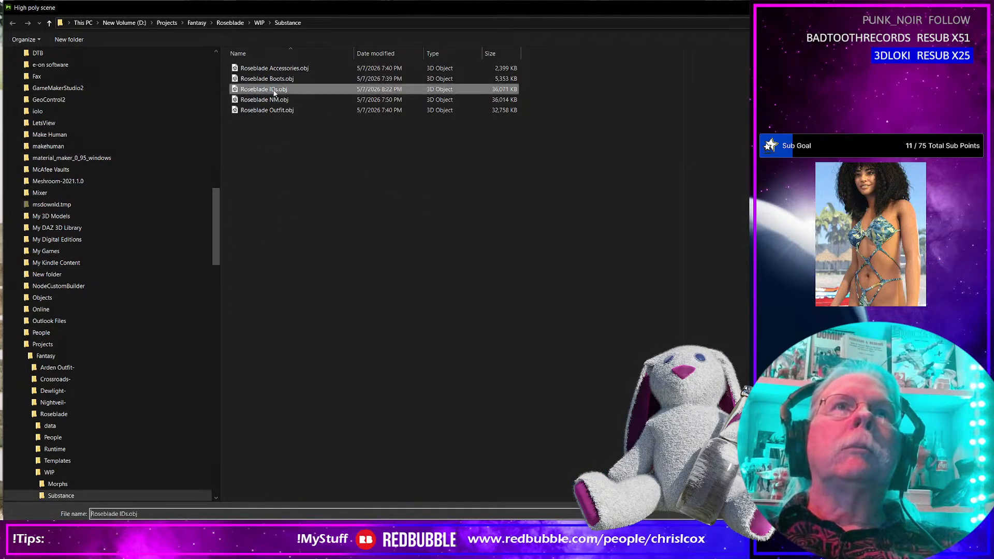
{"action": "double_click", "coordinate": [273, 91]}
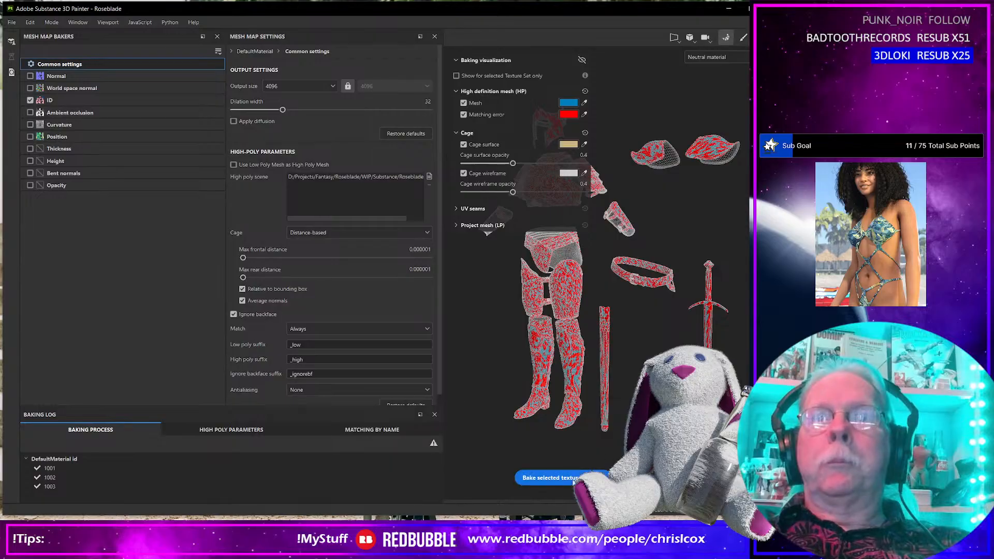
Bake the ID map for the selected texture set and return to painting mode.
{"action": "left_click", "coordinate": [573, 479]}
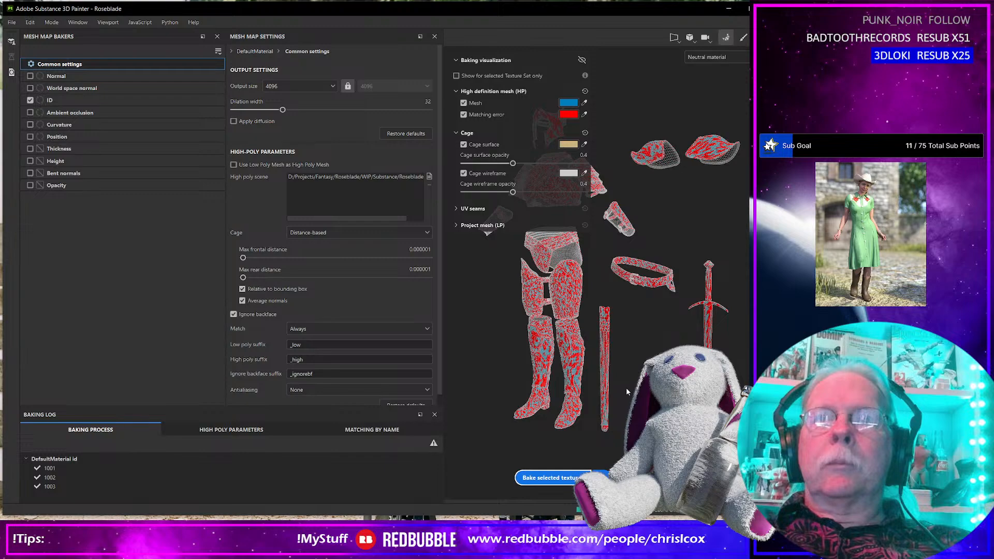
{"action": "left_click", "coordinate": [51, 23]}
{"action": "left_click", "coordinate": [73, 47]}
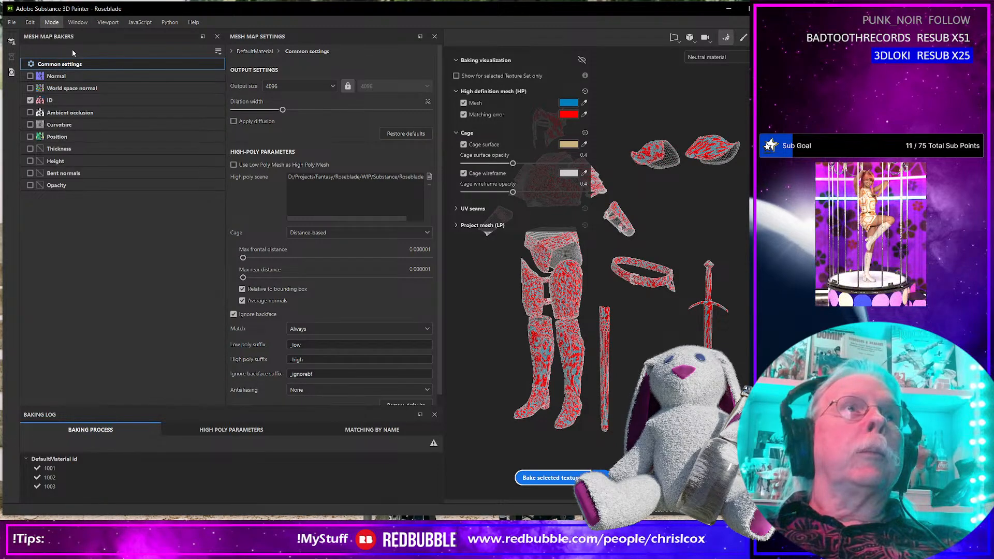
Check the scabbard's throat and tip up close with the rebaked ID mask and compare them with the full armor set.
{"action": "scroll", "coordinate": [307, 287], "scroll_direction": "up", "scroll_amount": 5}
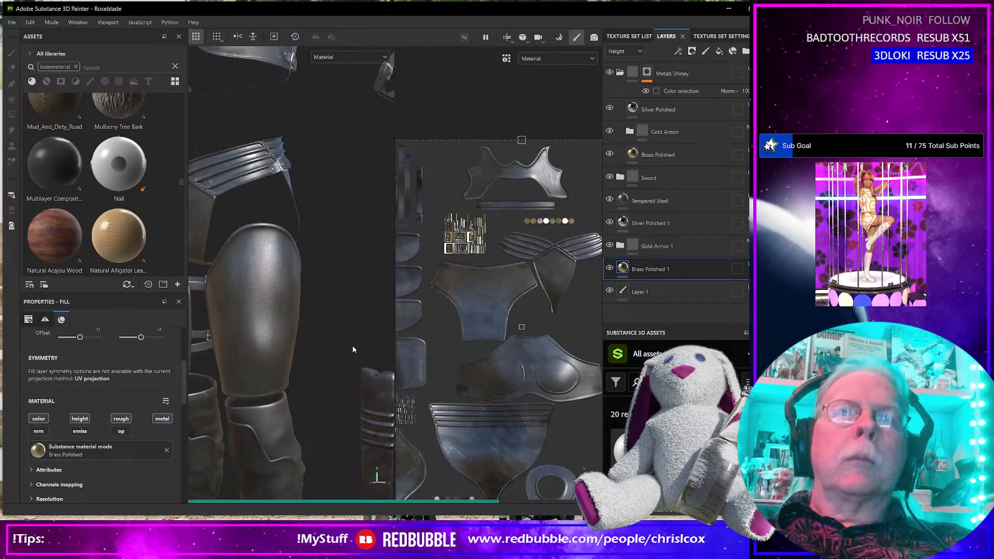
{"action": "middle_click_drag", "start_coordinate": [353, 349], "coordinate": [241, 343]}
{"action": "scroll", "coordinate": [333, 339], "scroll_direction": "up", "scroll_amount": 3}
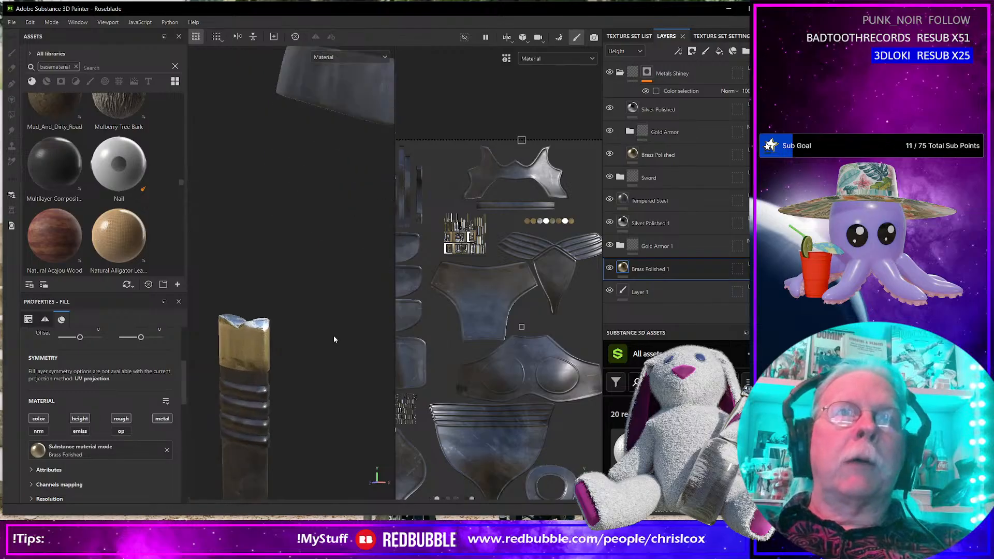
{"action": "scroll", "coordinate": [332, 337], "scroll_direction": "down", "scroll_amount": 5}
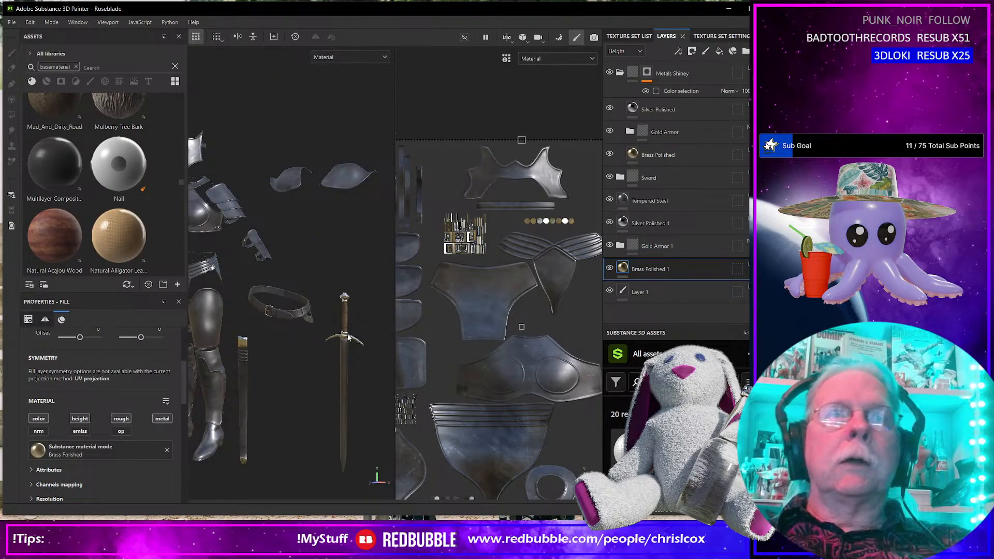
{"action": "middle_click_drag", "start_coordinate": [277, 356], "coordinate": [310, 302]}
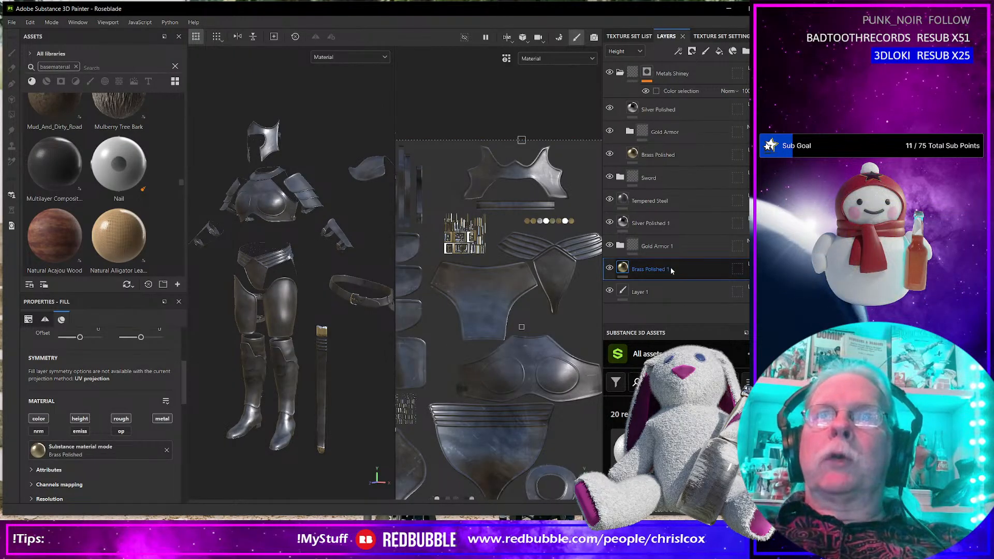
Delete the Brass Polished 1 layer and duplicate the Tempered Steel layer.
{"action": "key", "text": "Delete"}
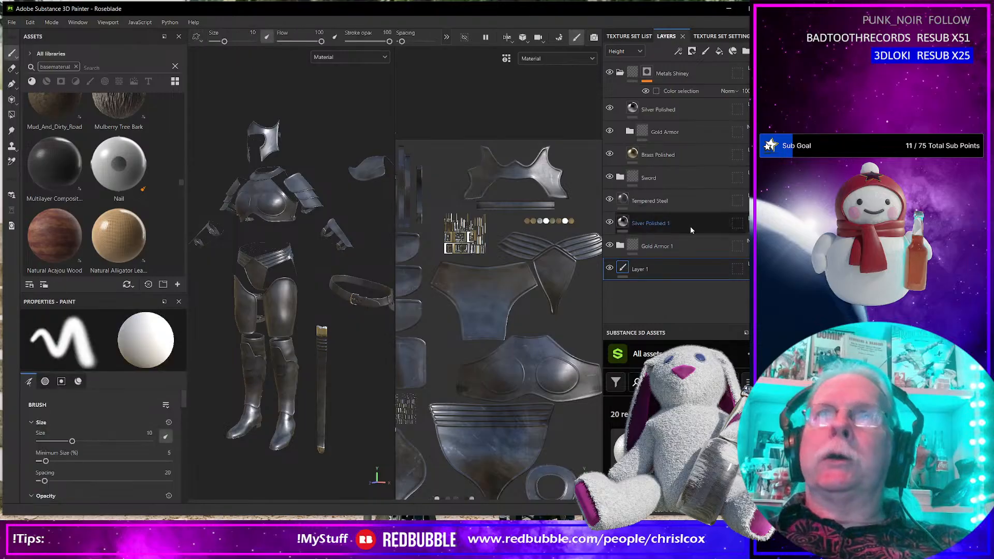
{"action": "left_click", "coordinate": [665, 244]}
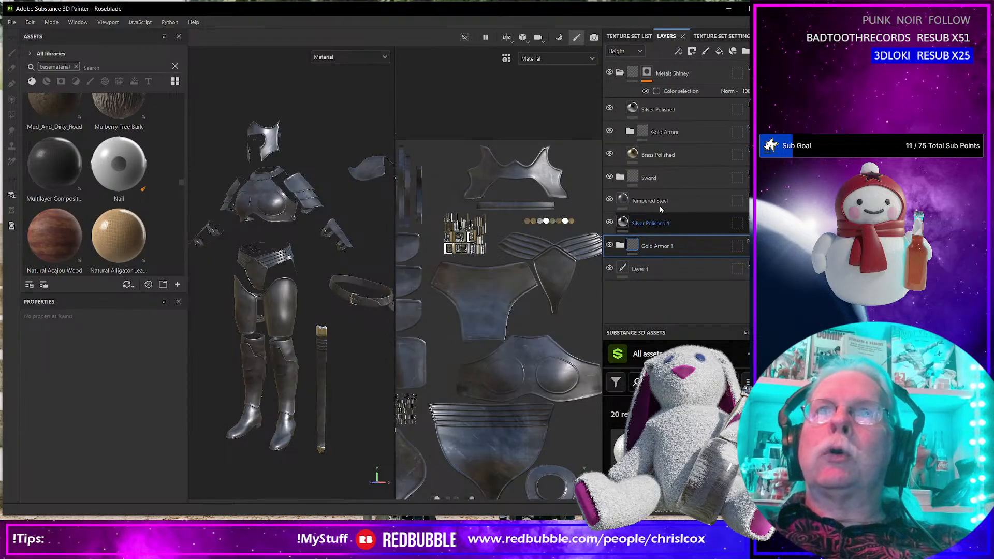
{"action": "left_click", "coordinate": [657, 202]}
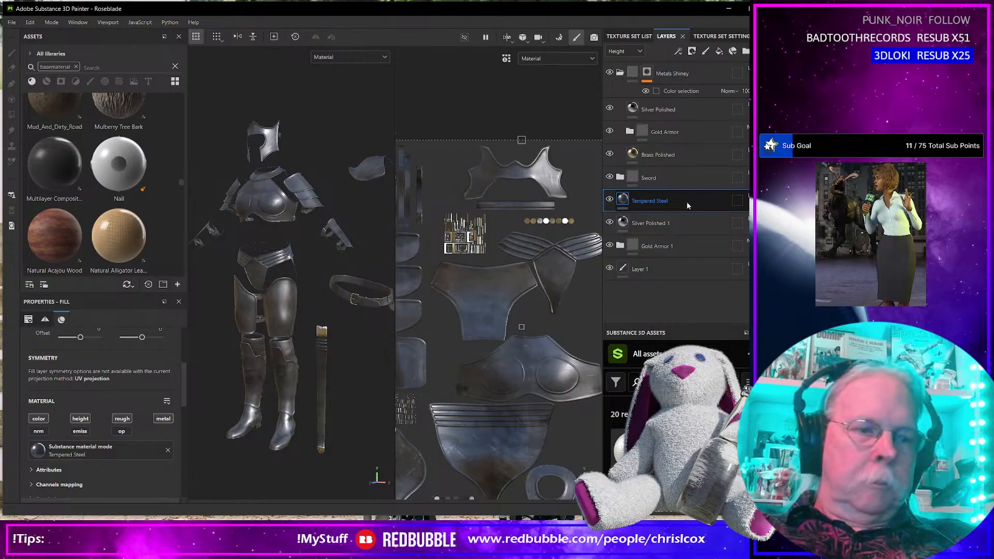
{"action": "key", "text": "ctrl+d"}
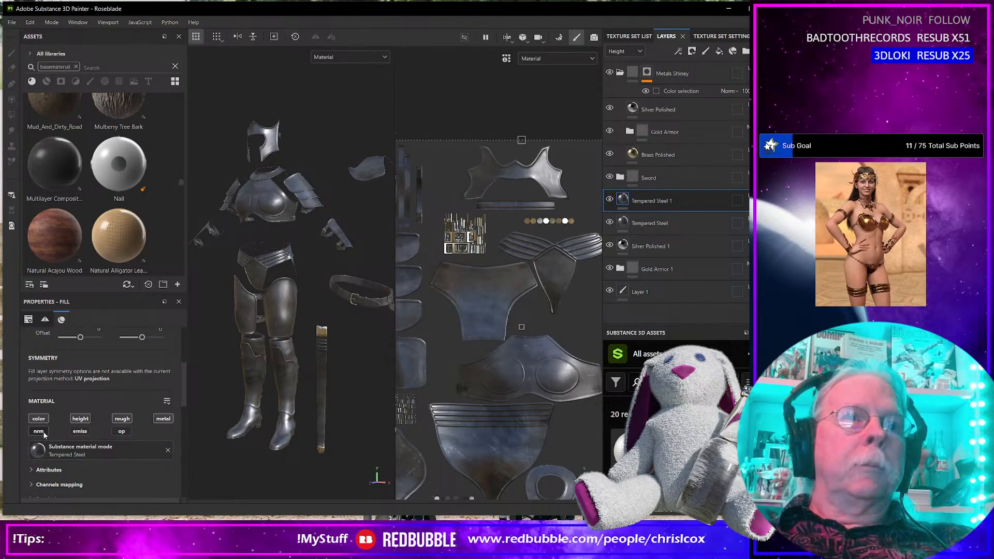
Select the original Tempered Steel layer and examine the armor surface up close in the Normal channel view.
{"action": "left_click", "coordinate": [651, 222]}
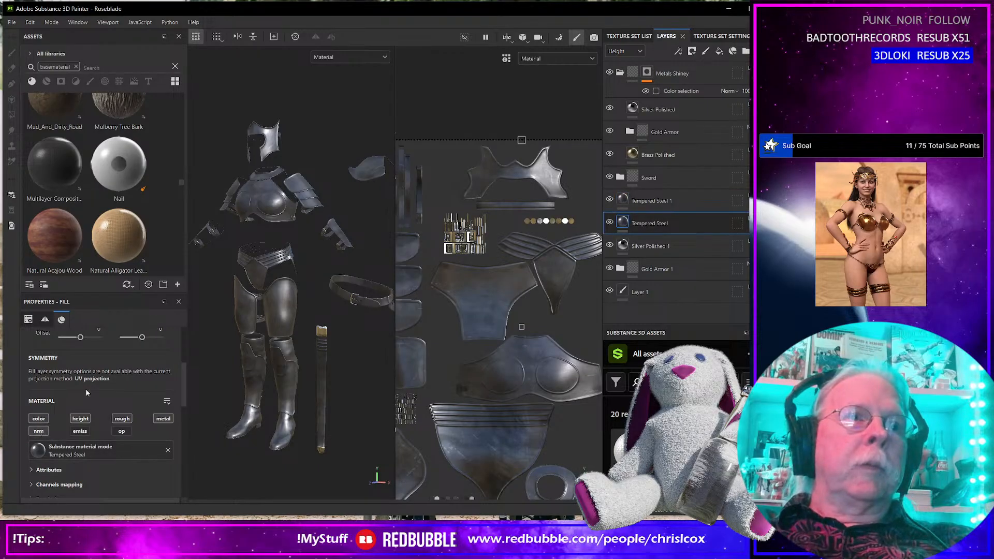
{"action": "left_click", "coordinate": [330, 56]}
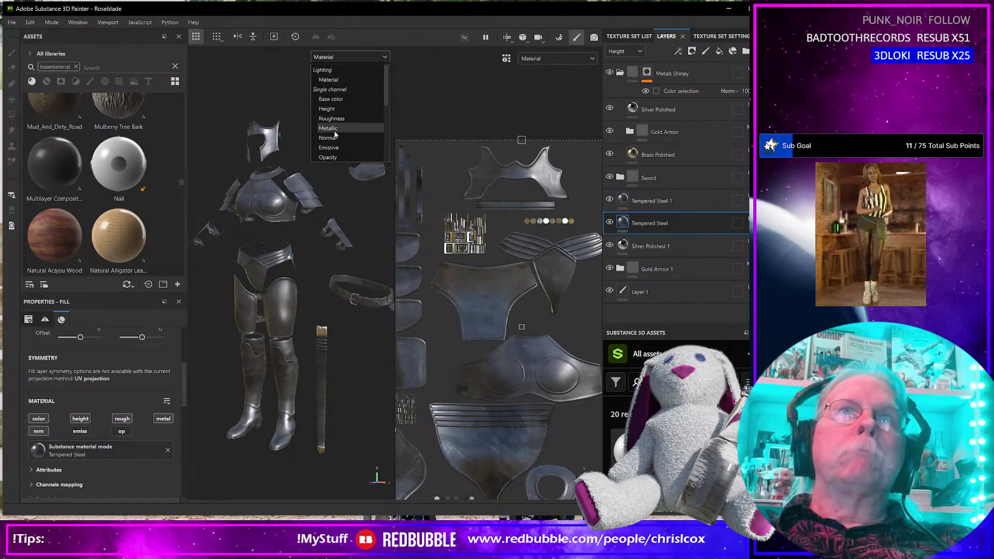
{"action": "left_click", "coordinate": [328, 145]}
{"action": "scroll", "coordinate": [264, 217], "scroll_direction": "up", "scroll_amount": 10}
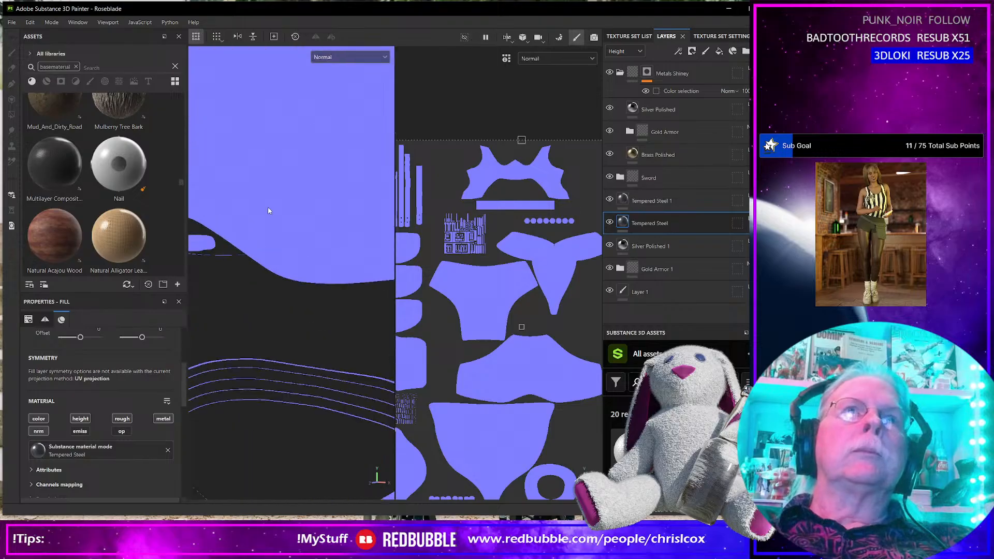
{"action": "scroll", "coordinate": [299, 223], "scroll_direction": "up", "scroll_amount": 2}
{"action": "scroll", "coordinate": [299, 223], "scroll_direction": "down", "scroll_amount": 3}
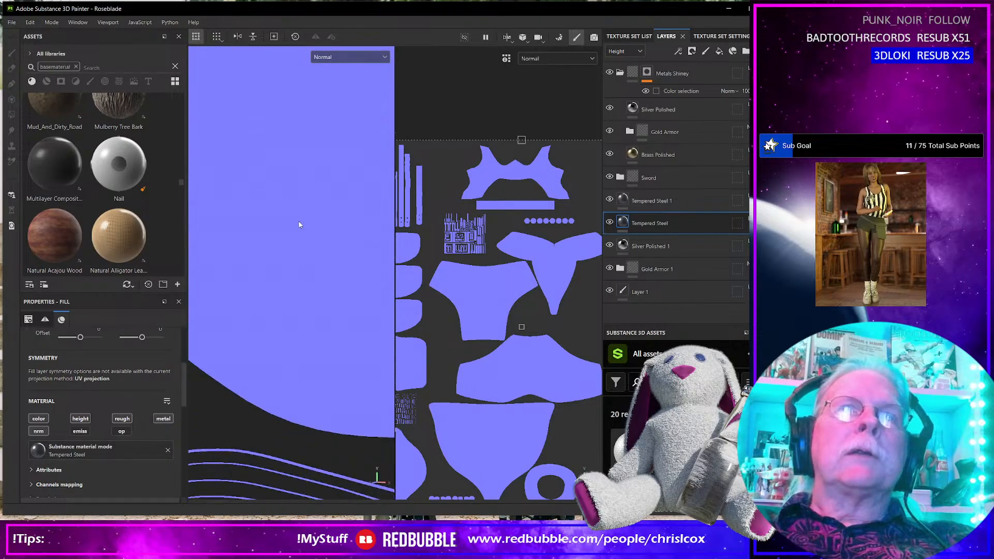
{"action": "scroll", "coordinate": [298, 228], "scroll_direction": "up", "scroll_amount": 1}
{"action": "scroll", "coordinate": [298, 229], "scroll_direction": "down", "scroll_amount": 1}
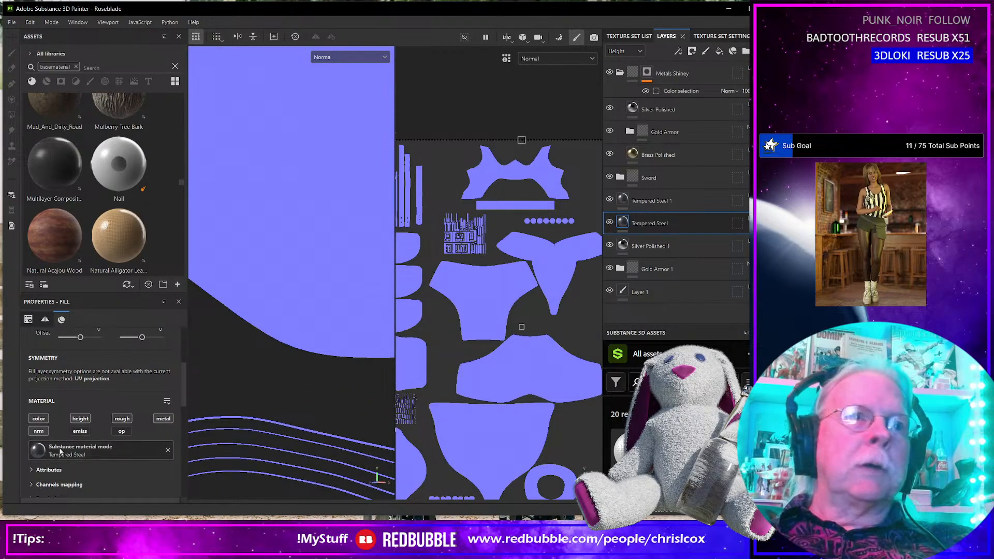
Turn off the normal channel on the original Tempered Steel layer and display the Height channel in the viewports.
{"action": "left_click", "coordinate": [39, 431]}
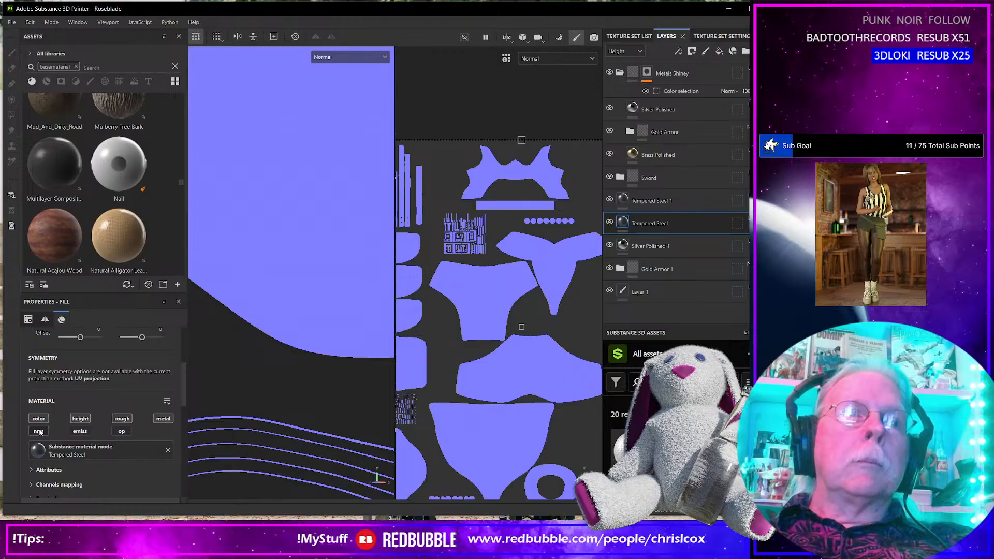
{"action": "left_click", "coordinate": [336, 58]}
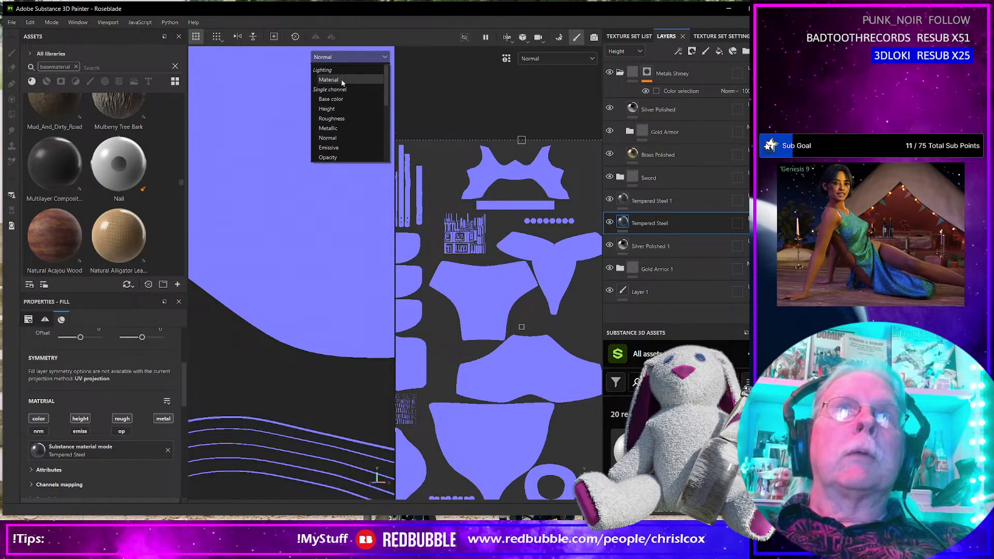
{"action": "left_click", "coordinate": [342, 120]}
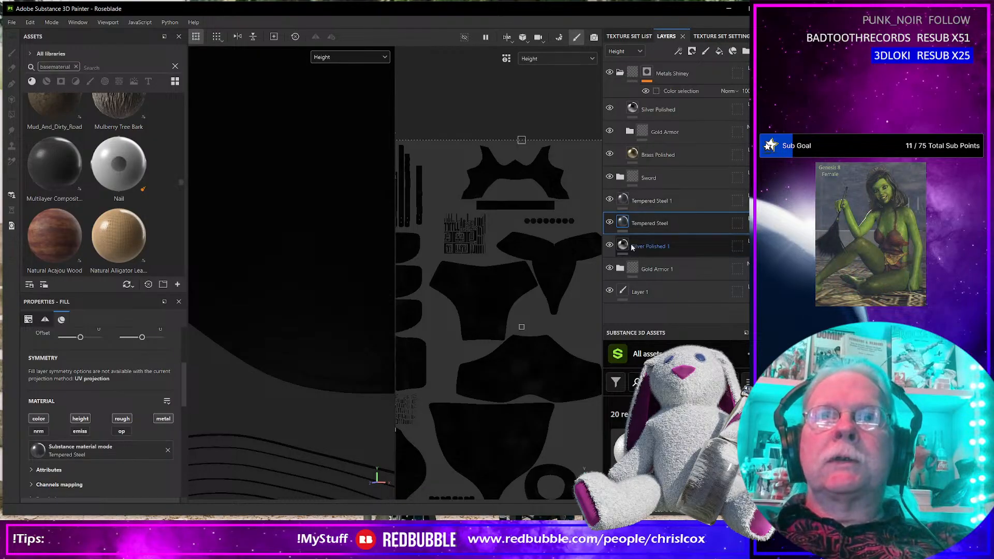
Group the layers from Tempered Steel 1 through Gold Armor 1 into a folder and name it Armor.
{"action": "left_click", "coordinate": [656, 243]}
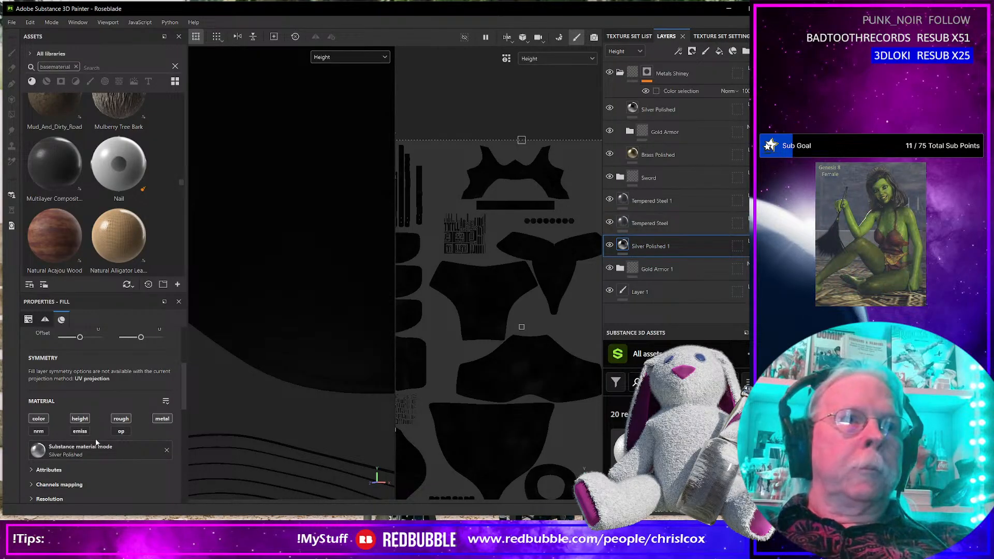
{"action": "left_click", "coordinate": [656, 200]}
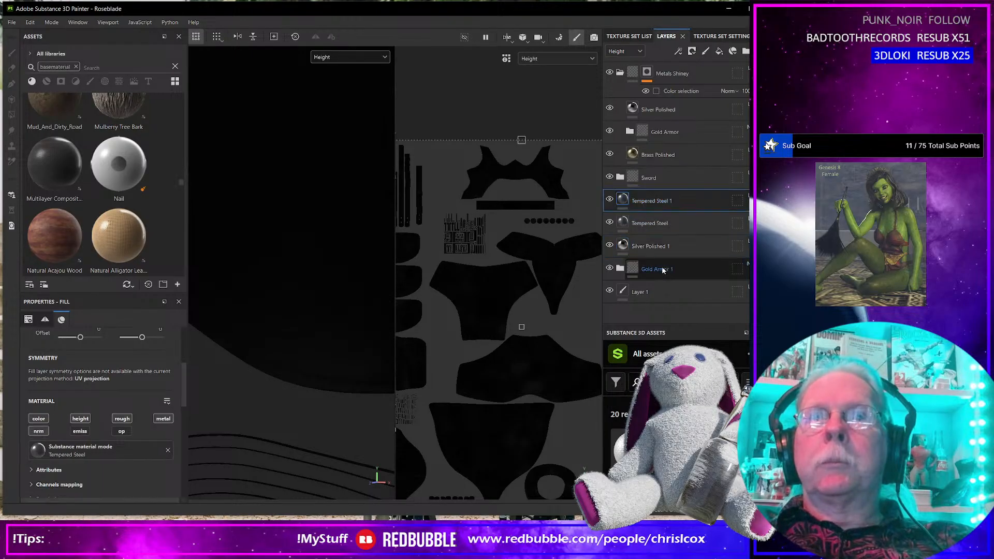
{"action": "left_click", "coordinate": [660, 266], "text": "shift"}
{"action": "right_click", "coordinate": [661, 267]}
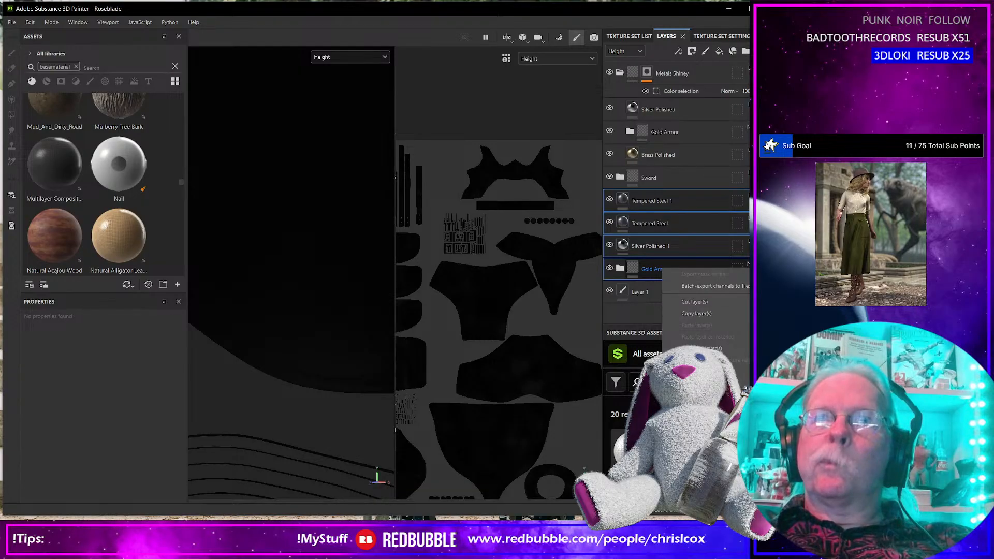
{"action": "left_click", "coordinate": [696, 383]}
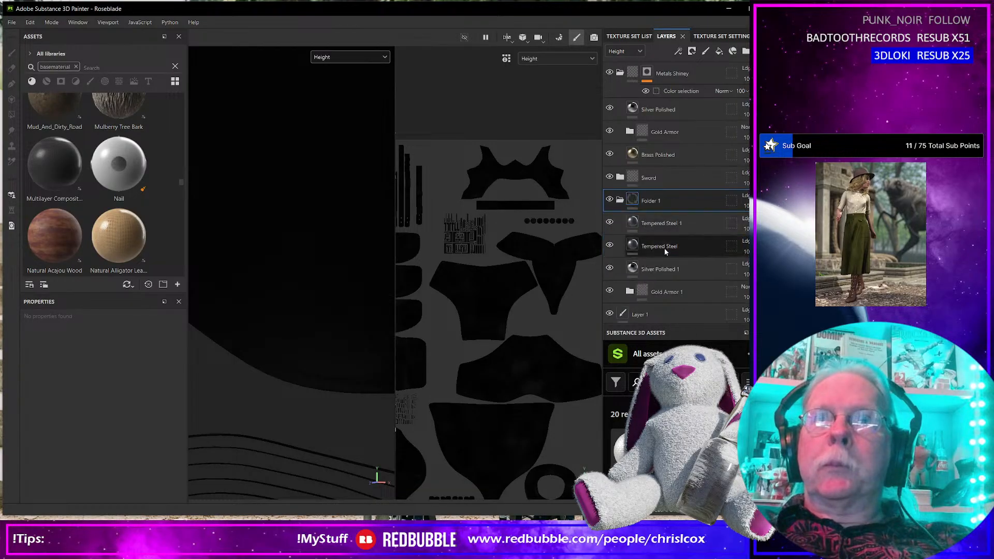
{"action": "double_click", "coordinate": [651, 200]}
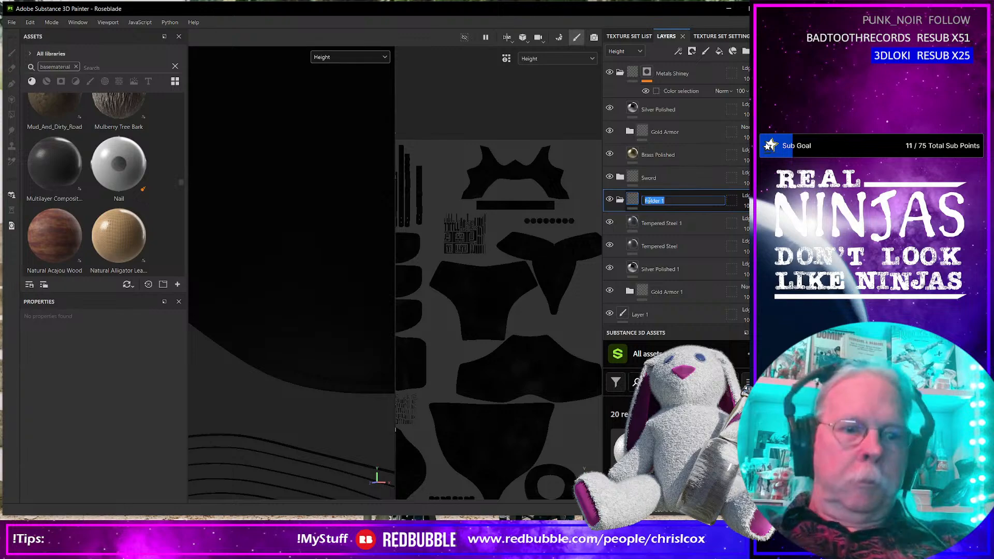
{"action": "type", "text": "Armor"}
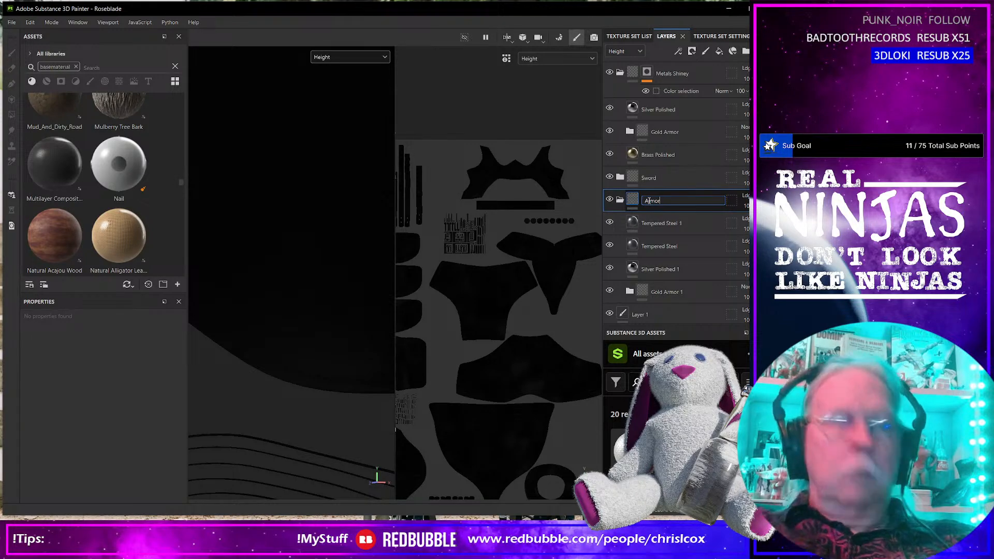
{"action": "key", "text": "Return"}
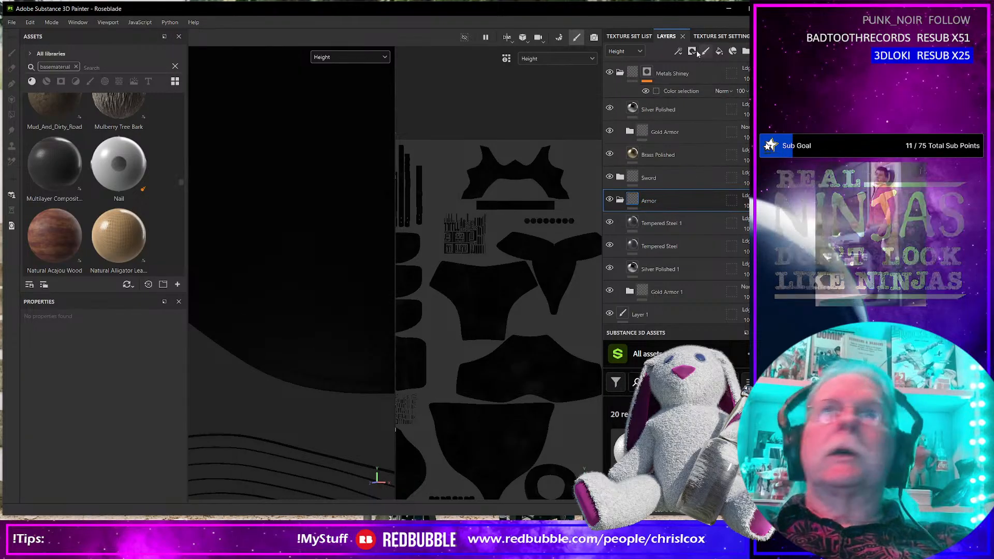
Add a Height To Normal filter to the Armor folder.
{"action": "left_click", "coordinate": [678, 51]}
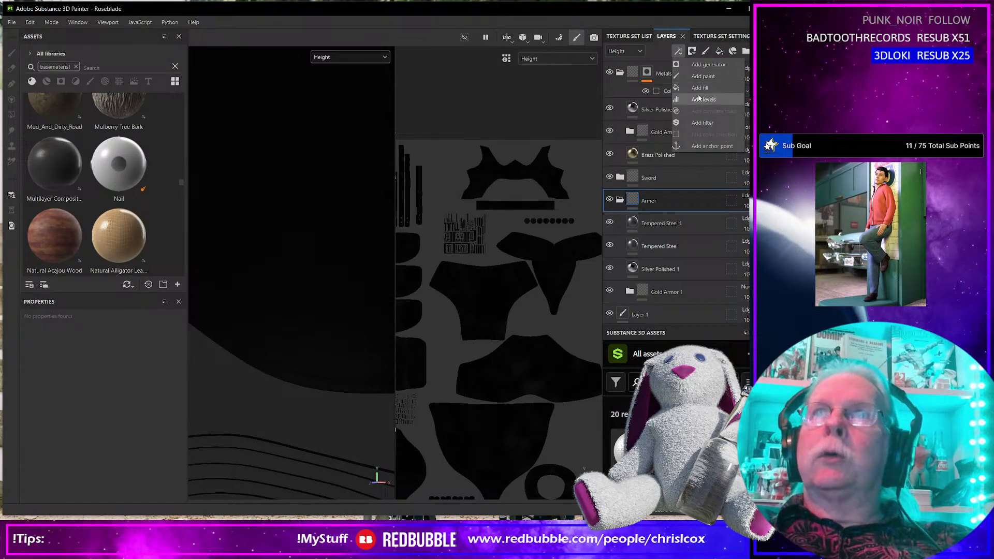
{"action": "left_click", "coordinate": [702, 123]}
{"action": "left_click", "coordinate": [155, 369]}
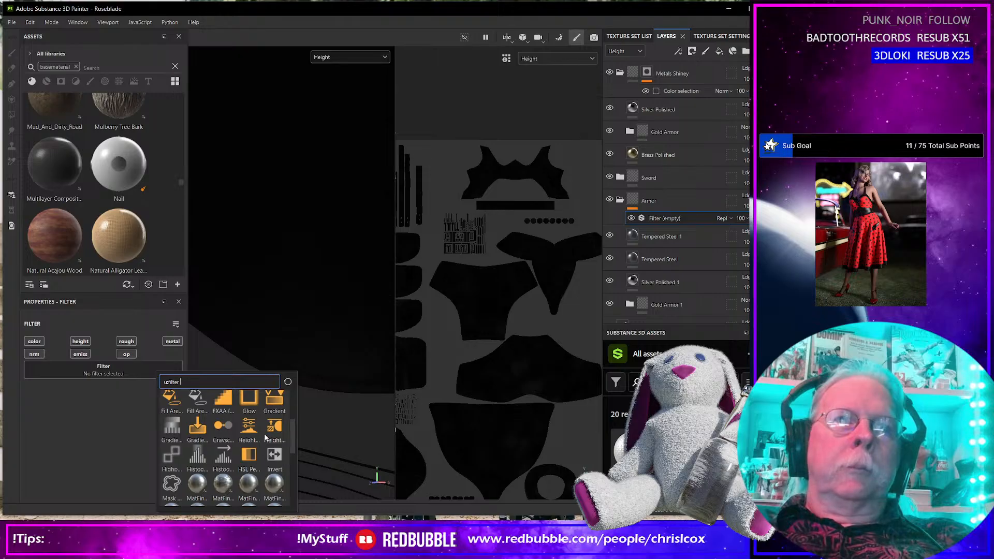
{"action": "left_click", "coordinate": [274, 430]}
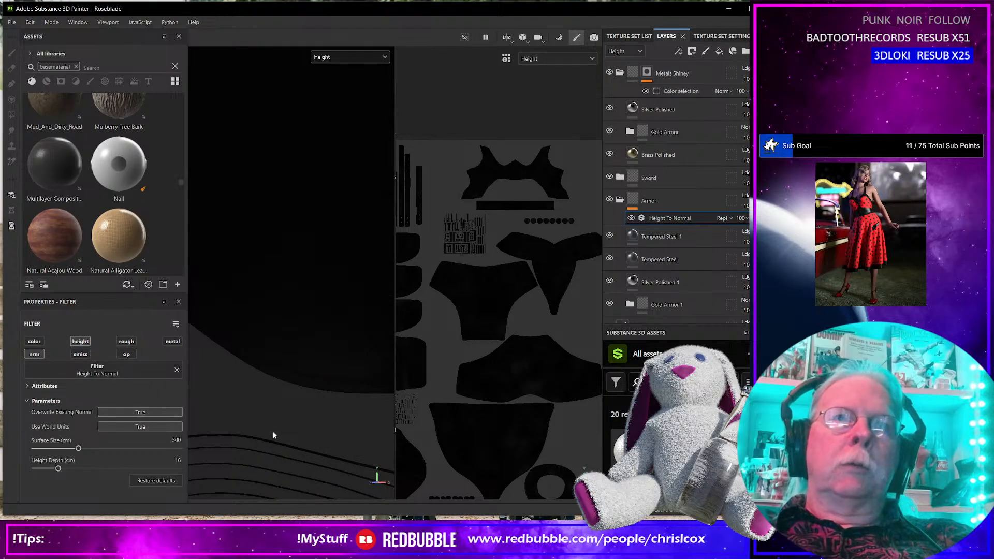
Display the Normal channel on the model and set the Height To Normal filter's Height Depth to 1 cm after trying 0.1.
{"action": "left_click", "coordinate": [334, 58]}
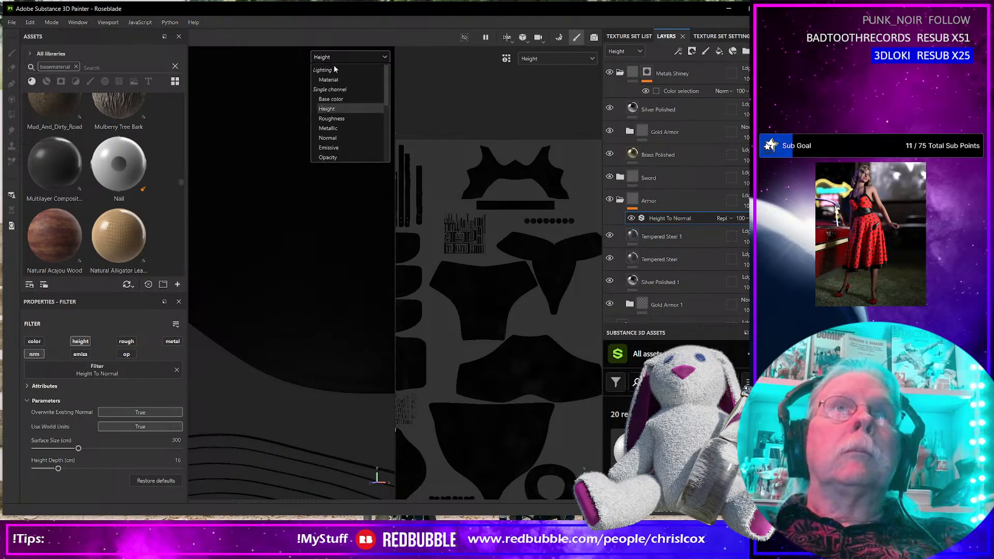
{"action": "left_click", "coordinate": [336, 138]}
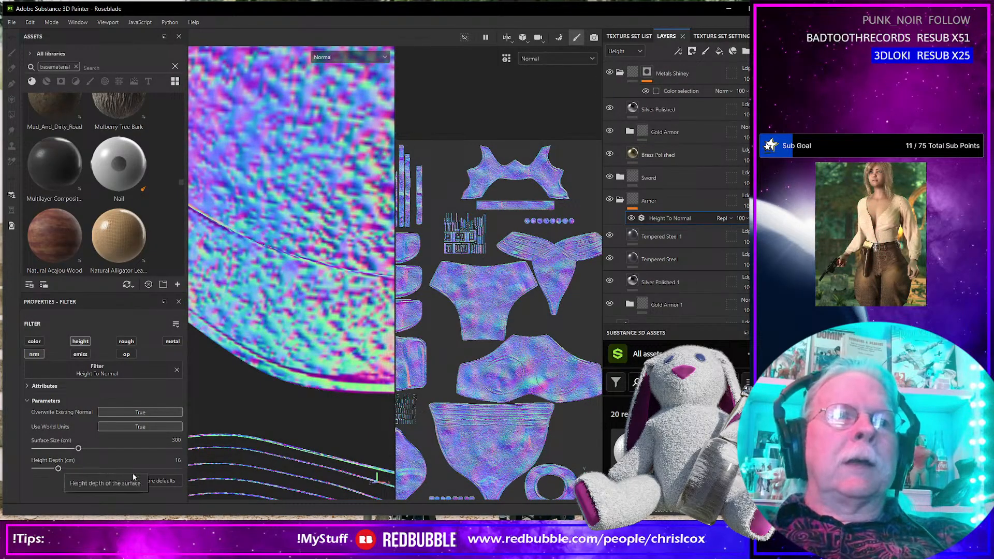
{"action": "left_click", "coordinate": [178, 459]}
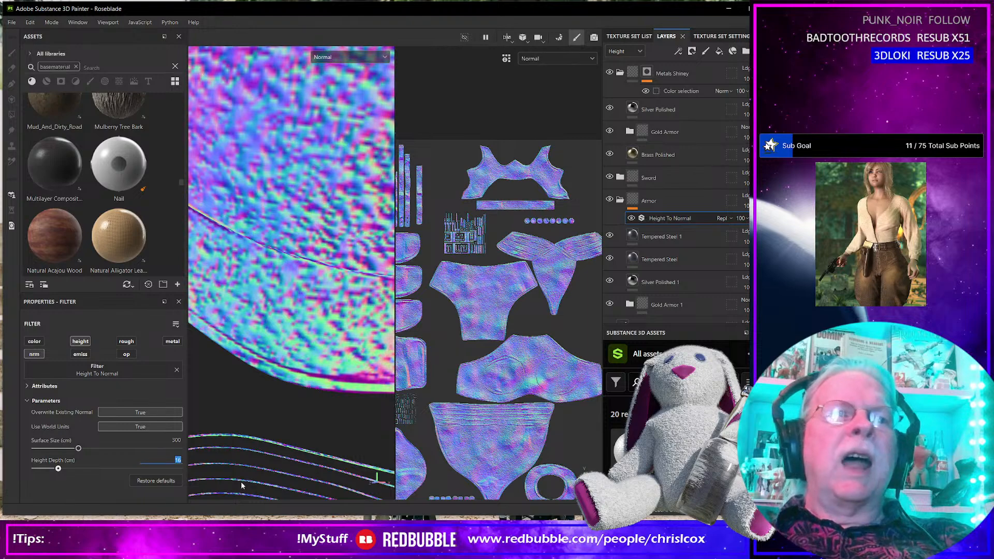
{"action": "type", "text": "0.1"}
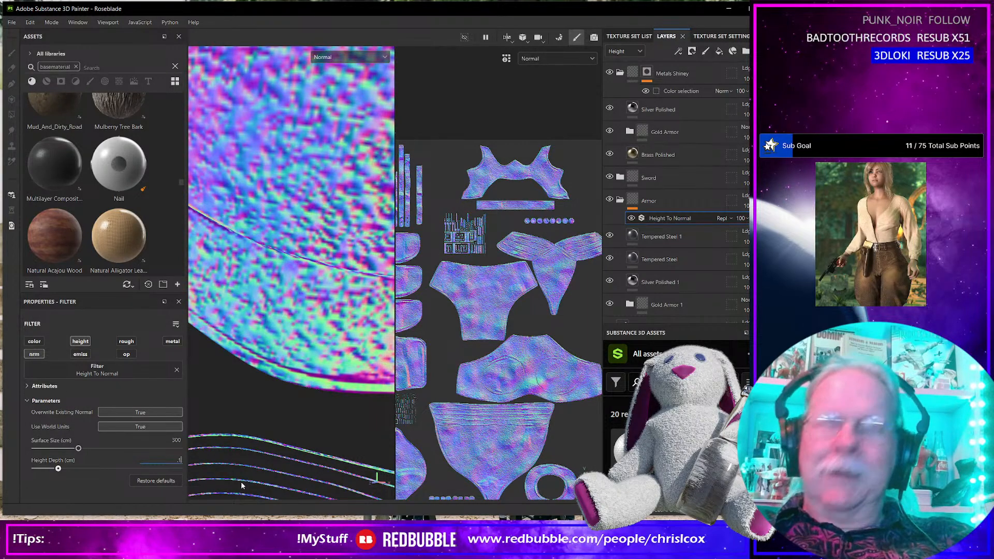
{"action": "key", "text": "Return"}
{"action": "left_click", "coordinate": [177, 460]}
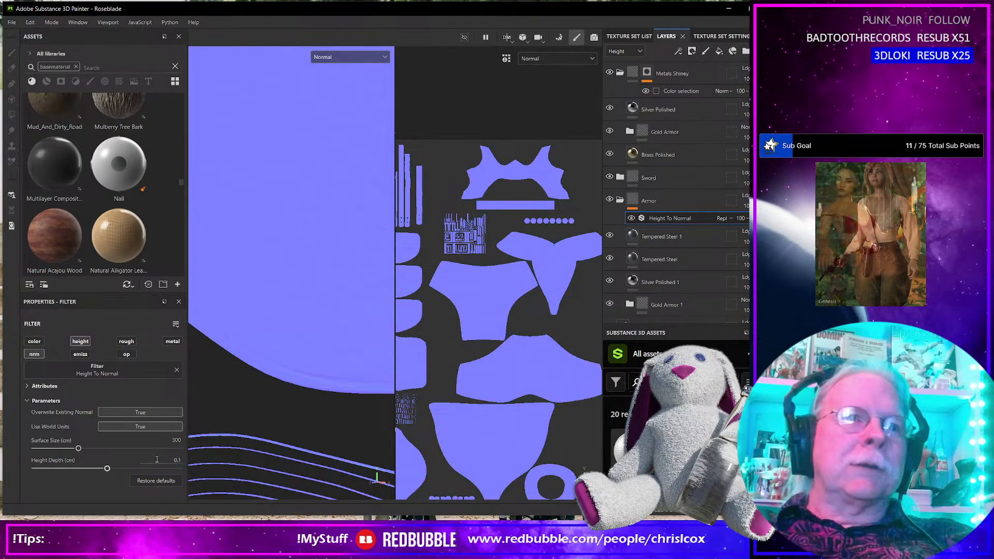
{"action": "type", "text": "1"}
{"action": "key", "text": "Return"}
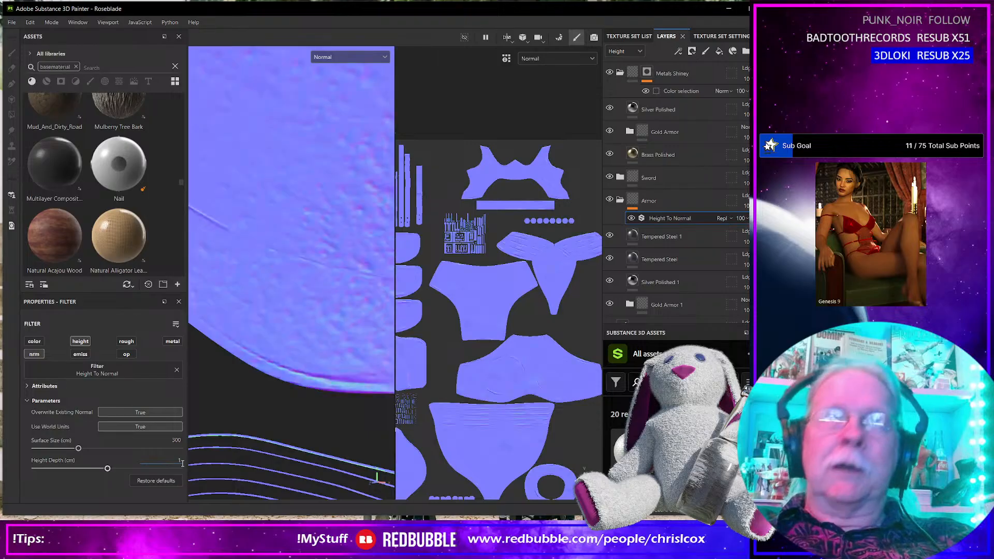
{"action": "scroll", "coordinate": [276, 355], "scroll_direction": "down", "scroll_amount": 3}
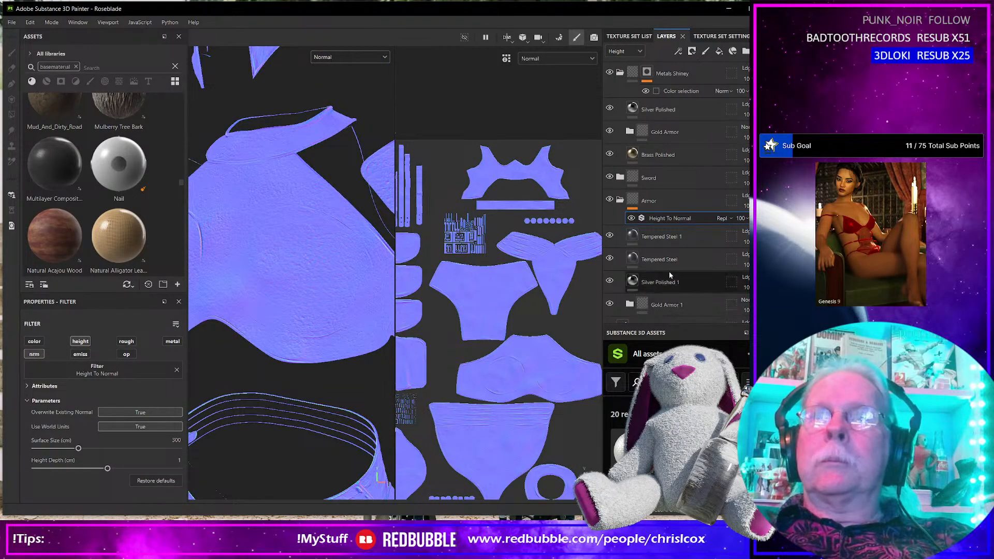
Hide Tempered Steel 1, Tempered Steel and Silver Polished 1 so only Gold Armor 1 contributes normals in the Armor folder.
{"action": "left_click", "coordinate": [610, 236]}
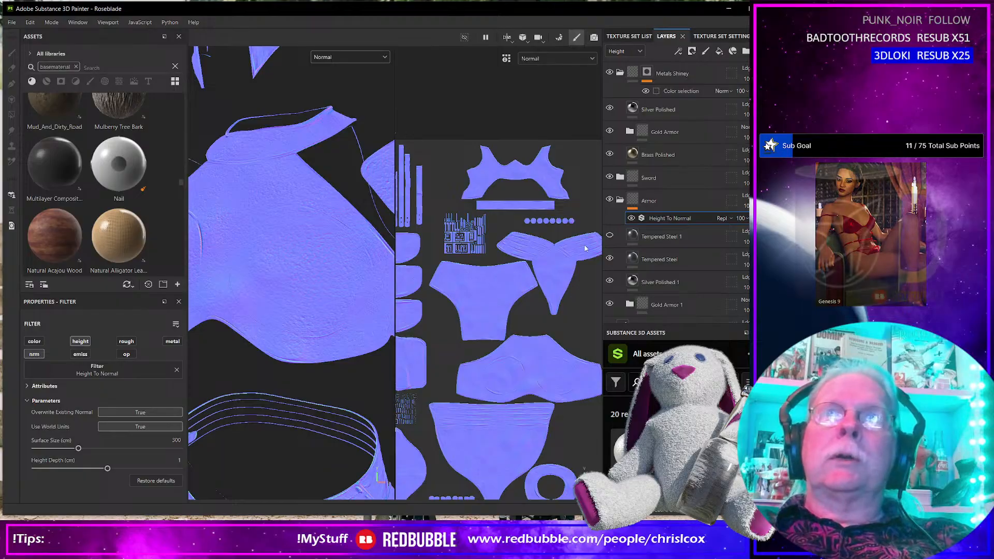
{"action": "left_click", "coordinate": [611, 259]}
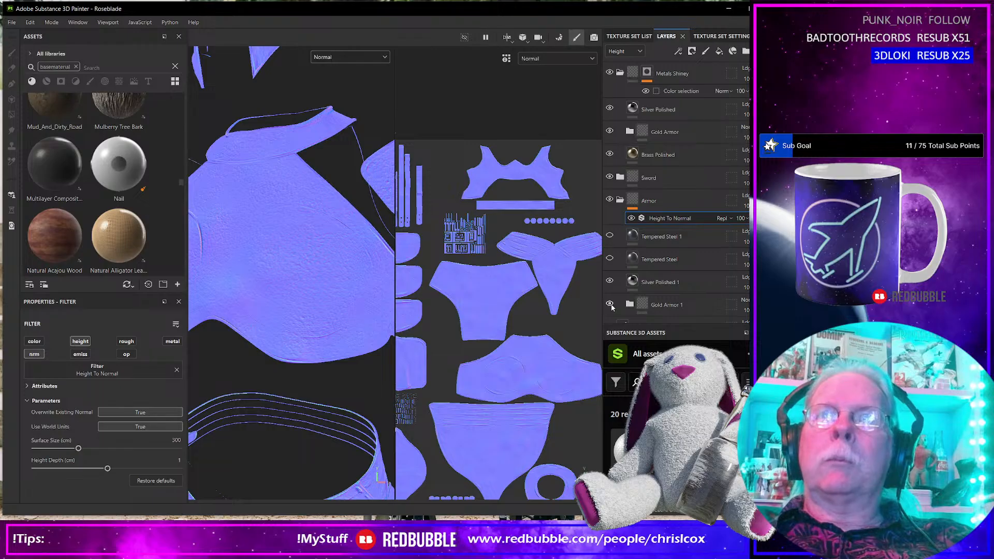
{"action": "left_click", "coordinate": [610, 305]}
{"action": "left_click", "coordinate": [609, 304]}
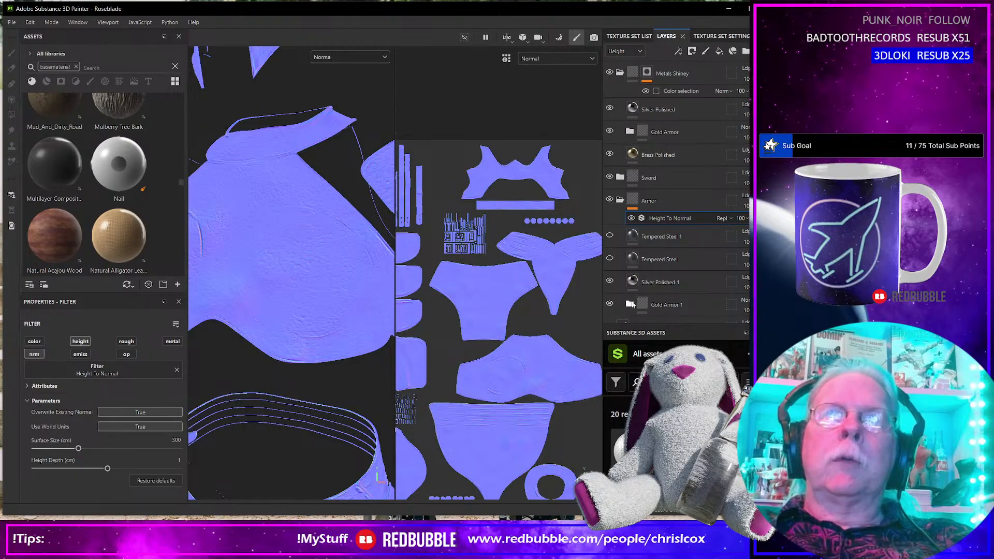
{"action": "left_click", "coordinate": [609, 305]}
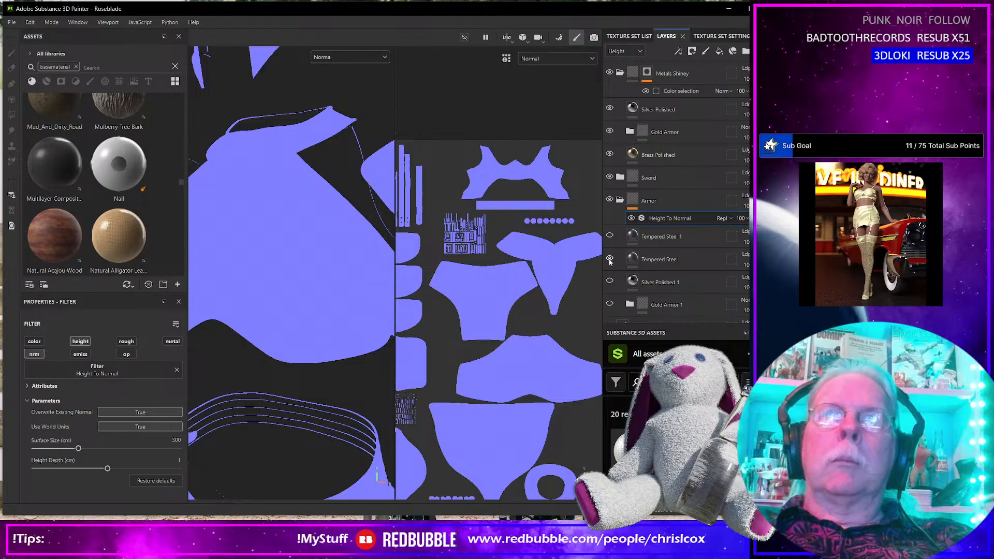
{"action": "left_click", "coordinate": [615, 306]}
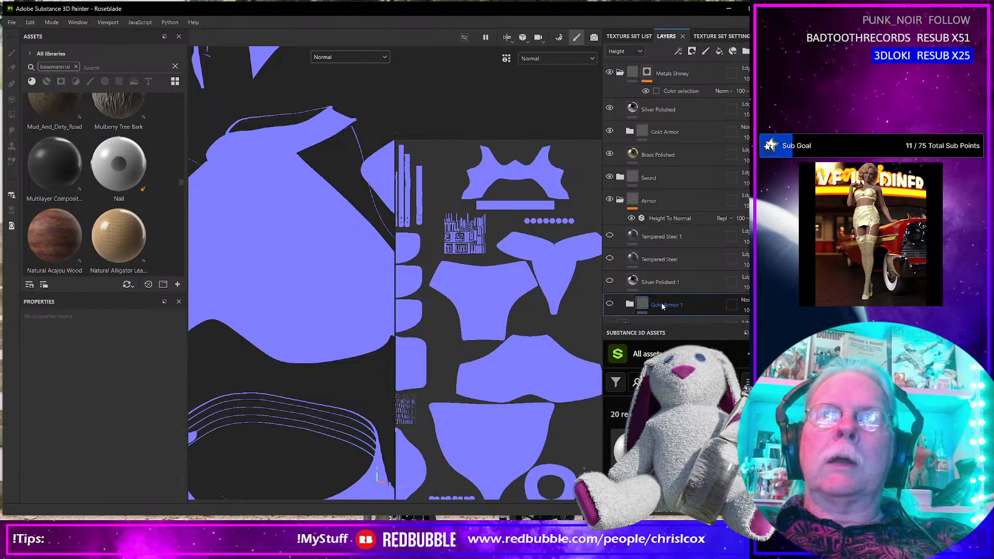
{"action": "left_click", "coordinate": [609, 305]}
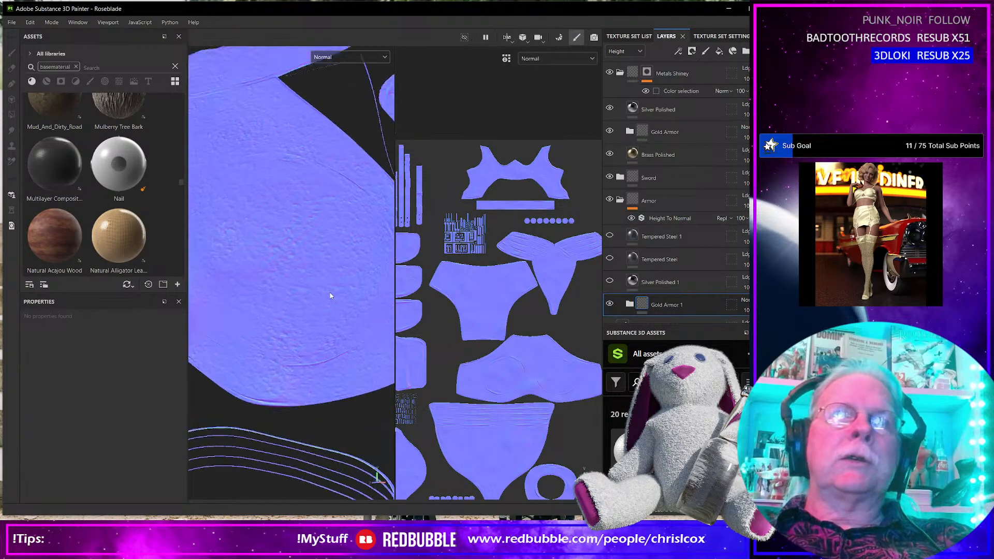
{"action": "scroll", "coordinate": [330, 296], "scroll_direction": "down", "scroll_amount": 5}
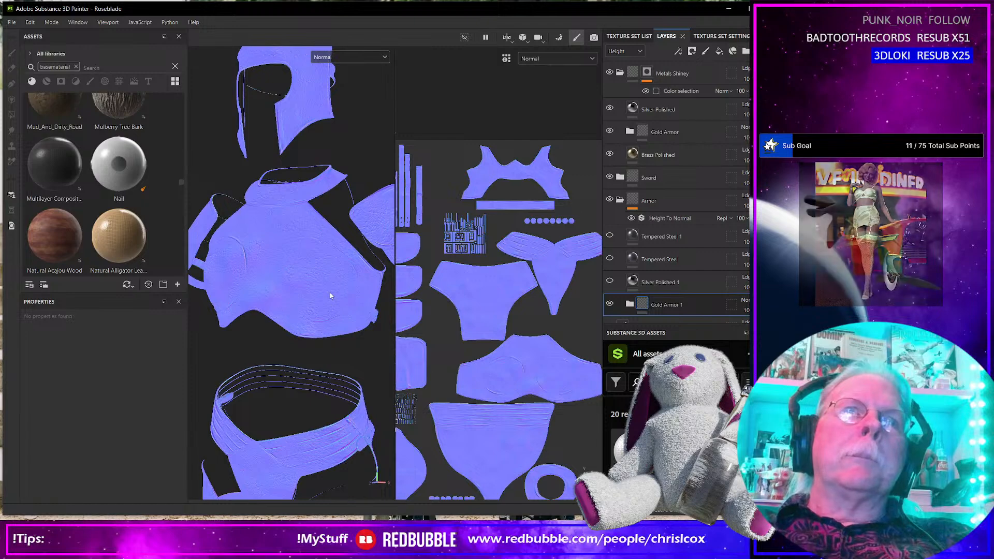
{"action": "scroll", "coordinate": [329, 296], "scroll_direction": "up", "scroll_amount": 2}
{"action": "scroll", "coordinate": [330, 296], "scroll_direction": "up", "scroll_amount": 1}
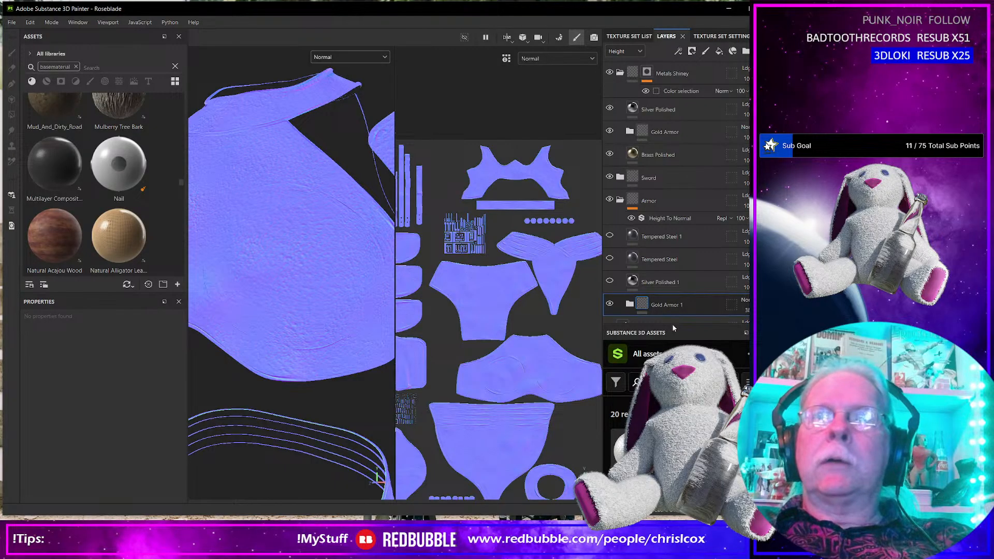
Enlarge the layer list, then hide Gold Armor 1 and show Tempered Steel 1 to inspect its normals on the armor.
{"action": "left_click_drag", "start_coordinate": [672, 325], "coordinate": [671, 367]}
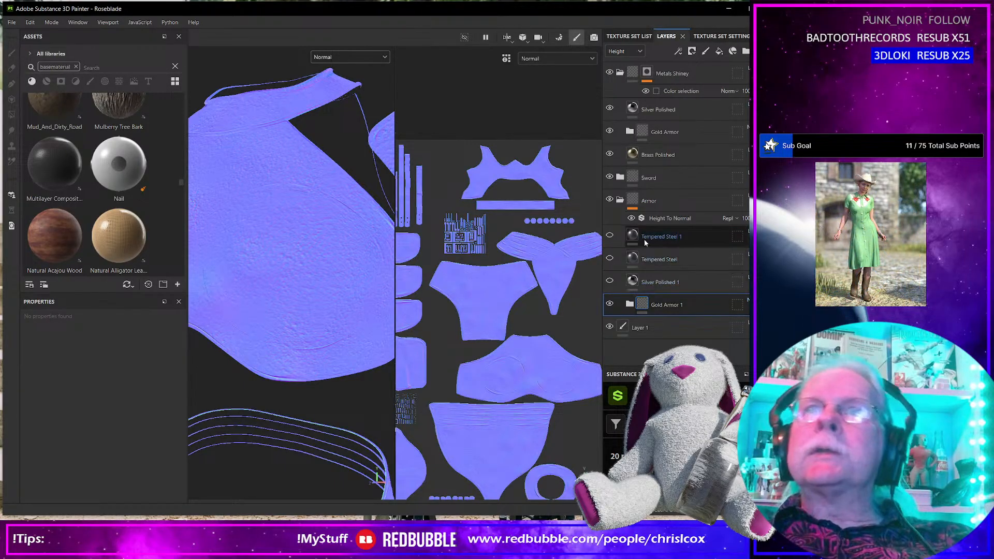
{"action": "left_click", "coordinate": [609, 304]}
{"action": "scroll", "coordinate": [300, 272], "scroll_direction": "up", "scroll_amount": 3}
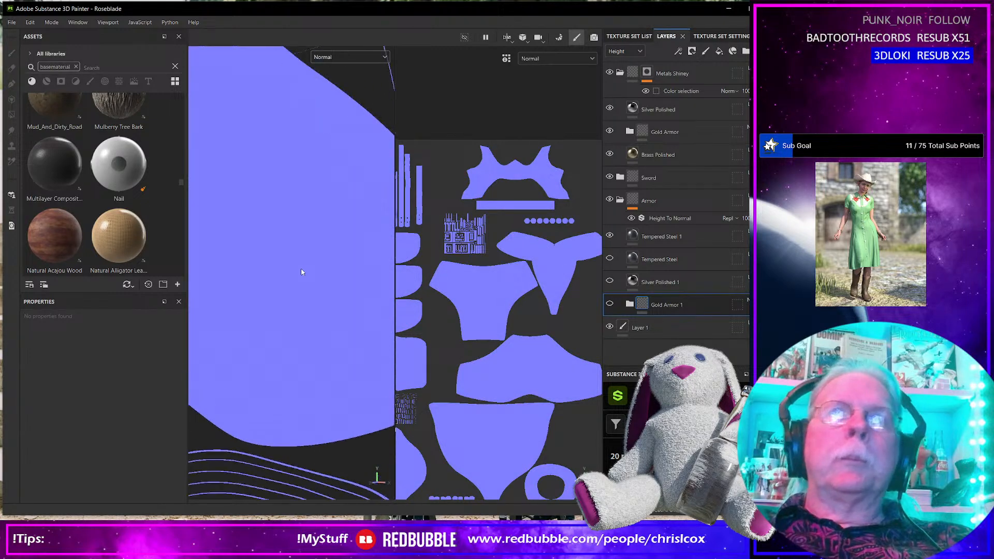
{"action": "scroll", "coordinate": [300, 271], "scroll_direction": "down", "scroll_amount": 4}
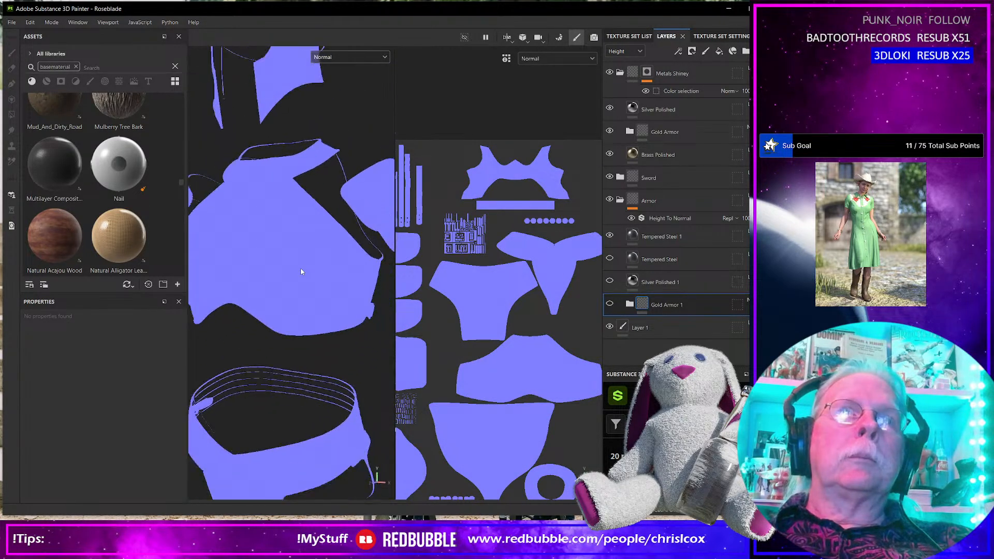
{"action": "scroll", "coordinate": [301, 272], "scroll_direction": "up", "scroll_amount": 2}
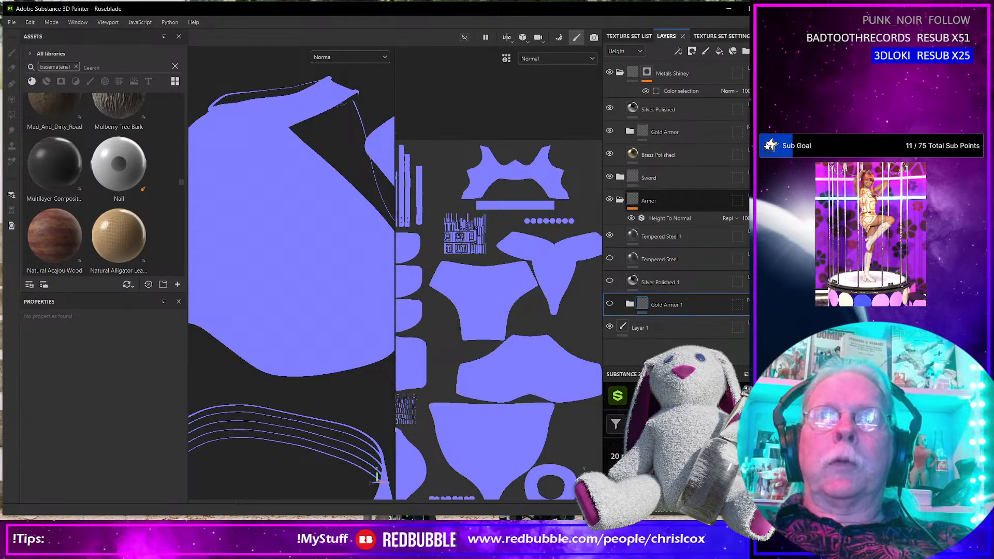
Show Gold Armor 1 again and reduce the strength of its Height channel, checking the normals across the armor.
{"action": "left_click", "coordinate": [609, 304]}
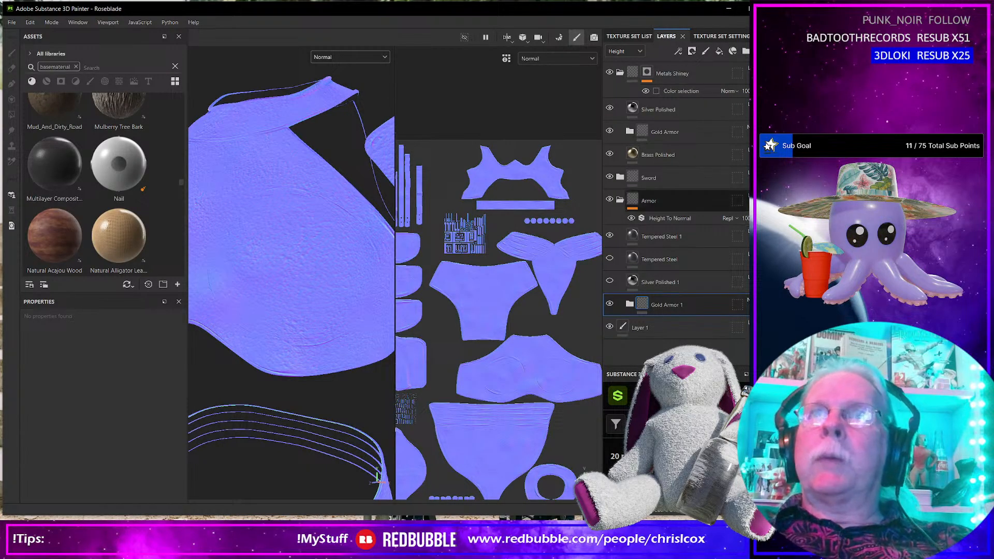
{"action": "left_click", "coordinate": [628, 51]}
{"action": "left_click", "coordinate": [624, 103]}
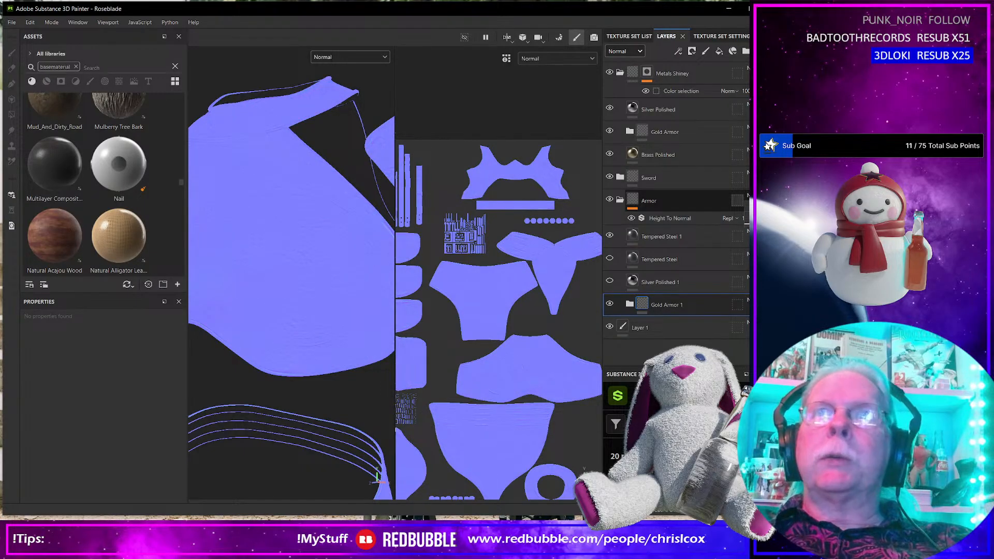
{"action": "scroll", "coordinate": [313, 318], "scroll_direction": "up", "scroll_amount": 3}
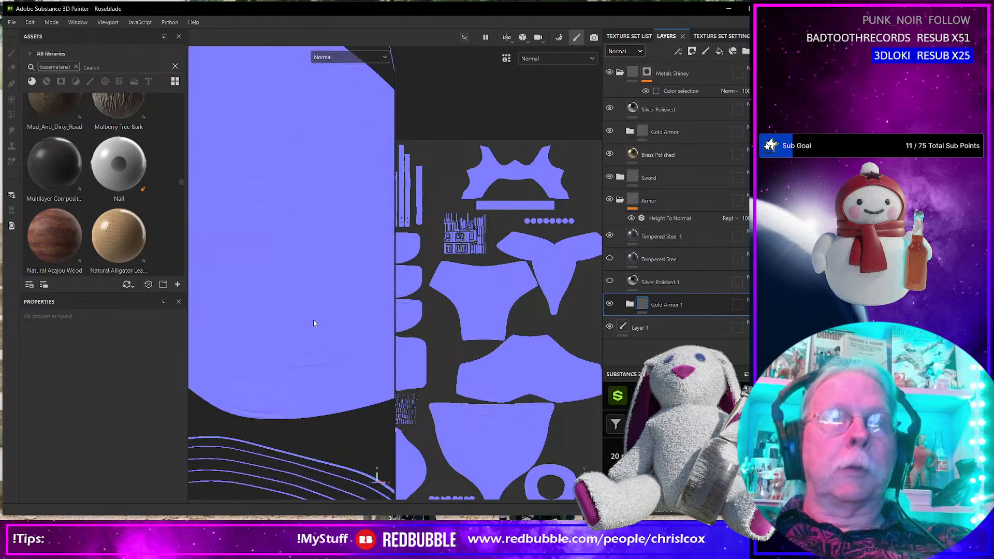
{"action": "scroll", "coordinate": [313, 319], "scroll_direction": "down", "scroll_amount": 3}
{"action": "scroll", "coordinate": [313, 322], "scroll_direction": "down", "scroll_amount": 5}
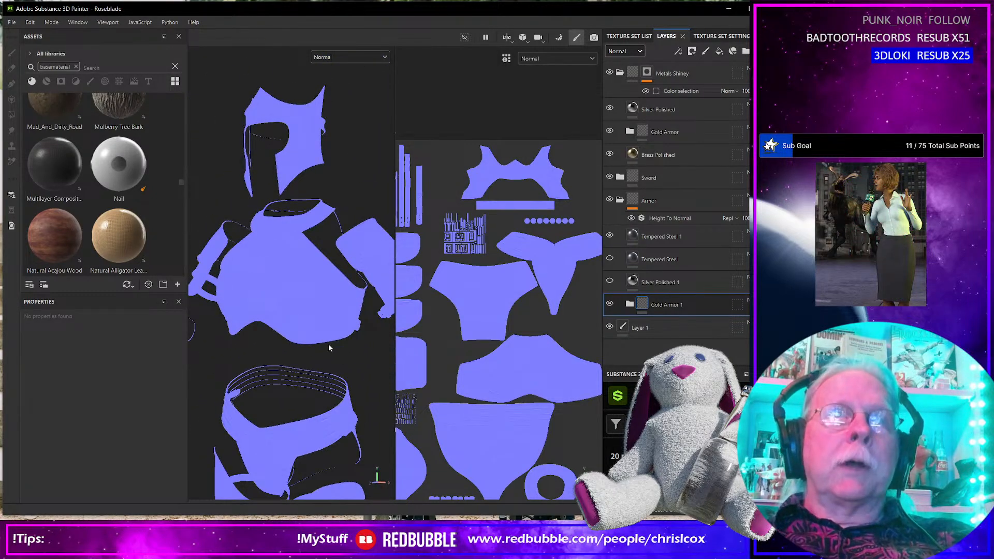
Switch the display to the full Material and examine the metal surface of the breastplate.
{"action": "left_click", "coordinate": [535, 58]}
{"action": "left_click", "coordinate": [539, 79]}
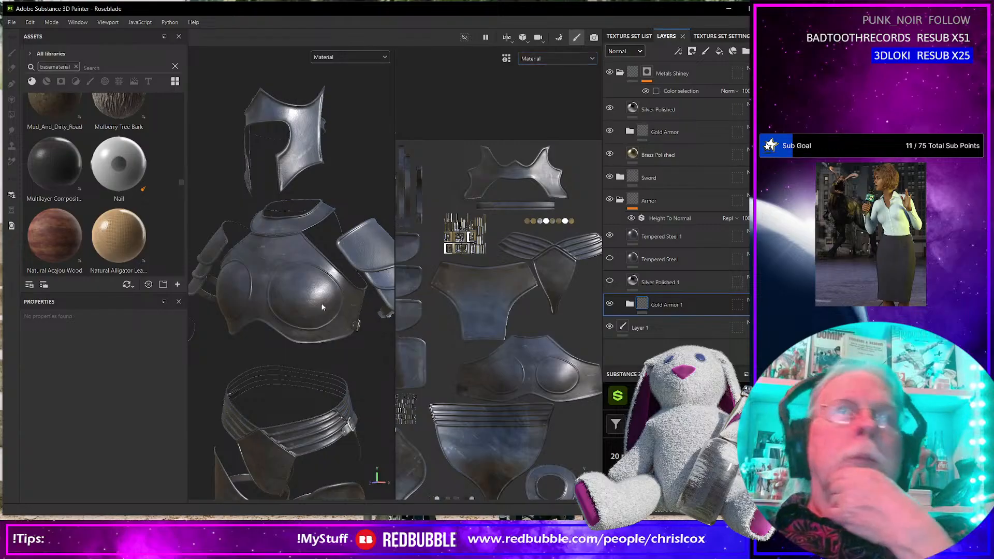
{"action": "scroll", "coordinate": [331, 324], "scroll_direction": "up", "scroll_amount": 5}
{"action": "scroll", "coordinate": [331, 324], "scroll_direction": "down", "scroll_amount": 5}
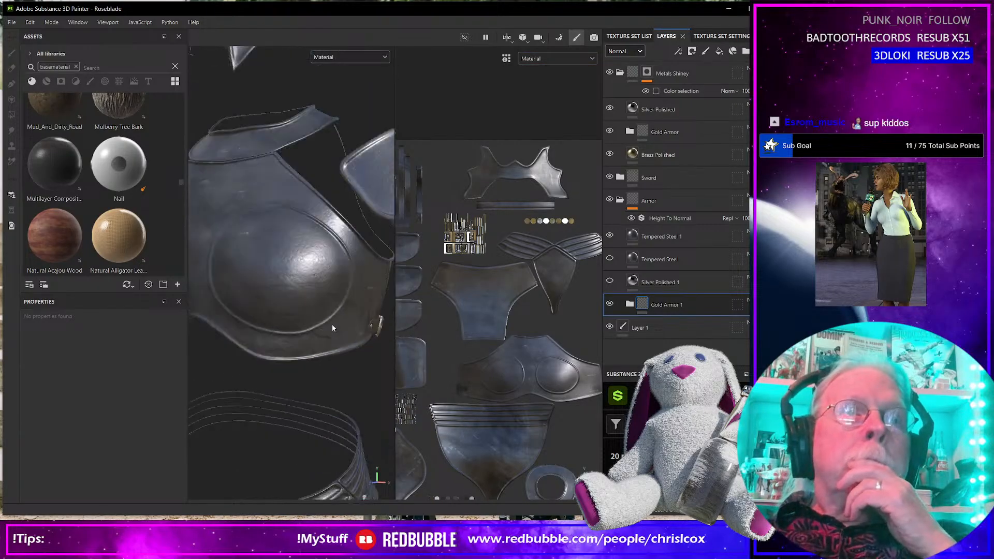
Examine the metal material across the whole armor, from the helmet and breastplate down to the waist, thigh and leg pieces.
{"action": "scroll", "coordinate": [331, 324], "scroll_direction": "down", "scroll_amount": 3}
{"action": "left_click_drag", "start_coordinate": [331, 324], "coordinate": [312, 358], "text": "alt"}
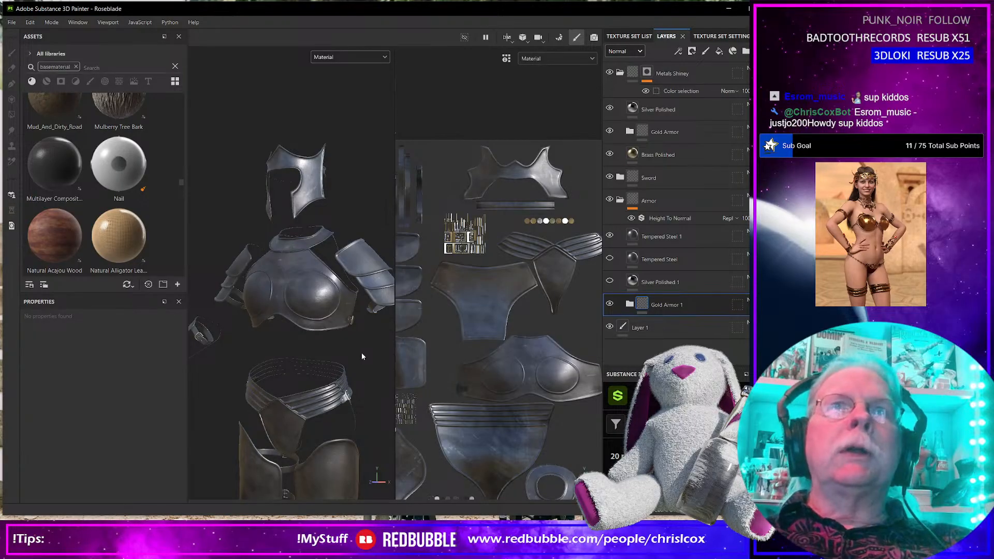
{"action": "scroll", "coordinate": [343, 351], "scroll_direction": "up", "scroll_amount": 4}
{"action": "scroll", "coordinate": [305, 341], "scroll_direction": "down", "scroll_amount": 3}
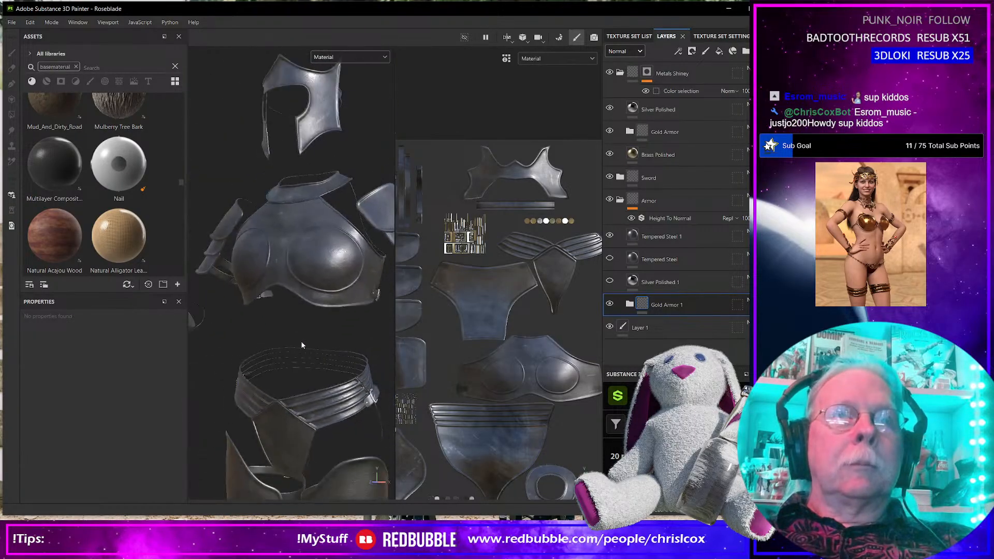
{"action": "scroll", "coordinate": [302, 344], "scroll_direction": "down", "scroll_amount": 3}
{"action": "left_click_drag", "start_coordinate": [286, 387], "coordinate": [313, 391], "text": "alt"}
{"action": "middle_click_drag", "start_coordinate": [314, 391], "coordinate": [285, 263], "text": "alt"}
{"action": "left_click_drag", "start_coordinate": [304, 322], "coordinate": [256, 333], "text": "alt"}
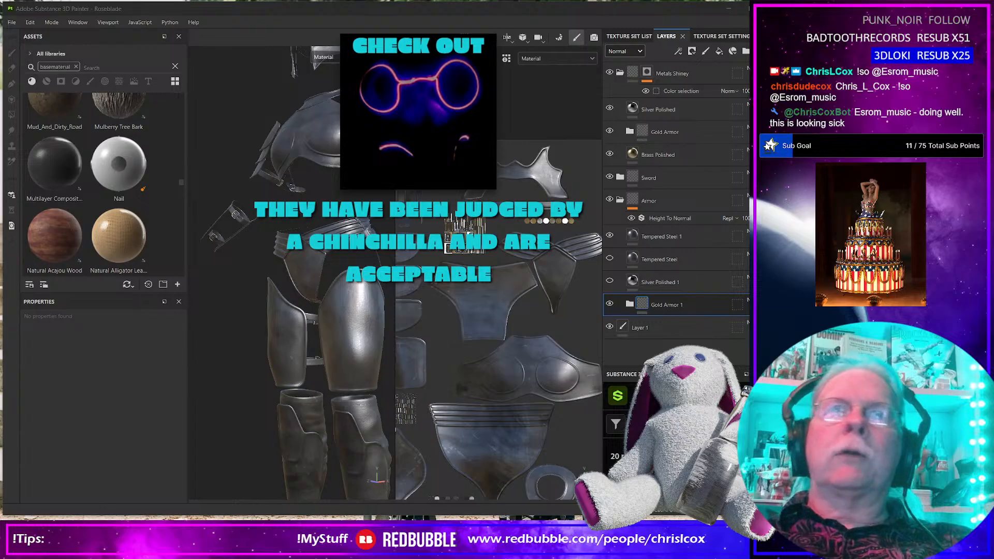
{"action": "scroll", "coordinate": [316, 406], "scroll_direction": "up", "scroll_amount": 3}
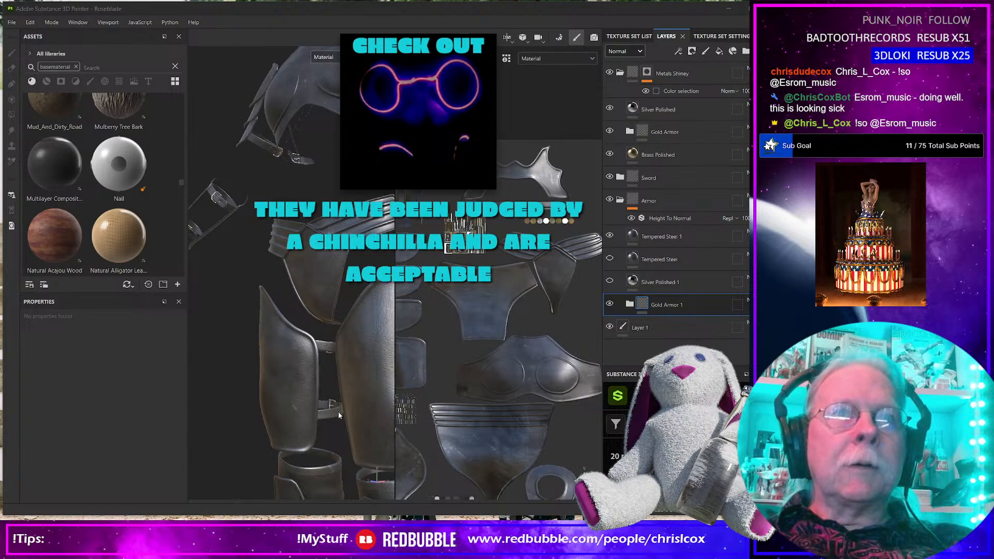
{"action": "scroll", "coordinate": [338, 411], "scroll_direction": "down", "scroll_amount": 2}
{"action": "middle_click_drag", "start_coordinate": [339, 412], "coordinate": [325, 311], "text": "alt"}
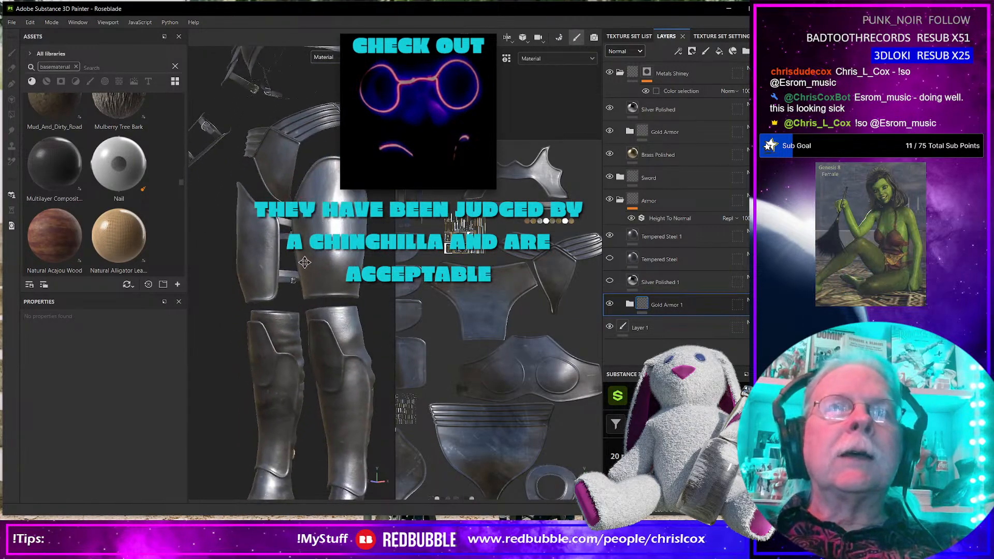
{"action": "scroll", "coordinate": [325, 311], "scroll_direction": "down", "scroll_amount": 4}
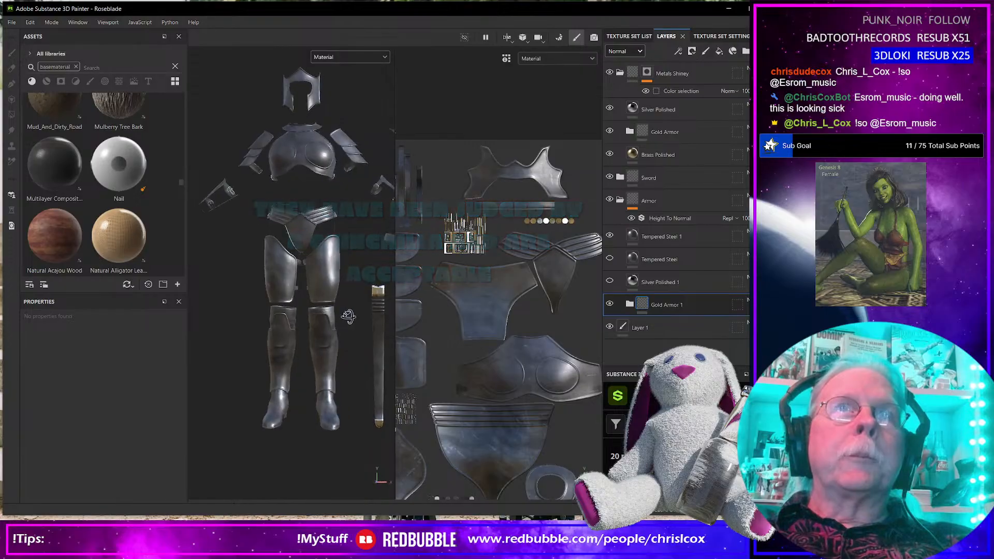
Set the Metal Color of the Tempered Steel 1 fill layer to a near-black grey, 282829.
{"action": "left_click", "coordinate": [674, 238]}
{"action": "scroll", "coordinate": [108, 456], "scroll_direction": "down", "scroll_amount": 8}
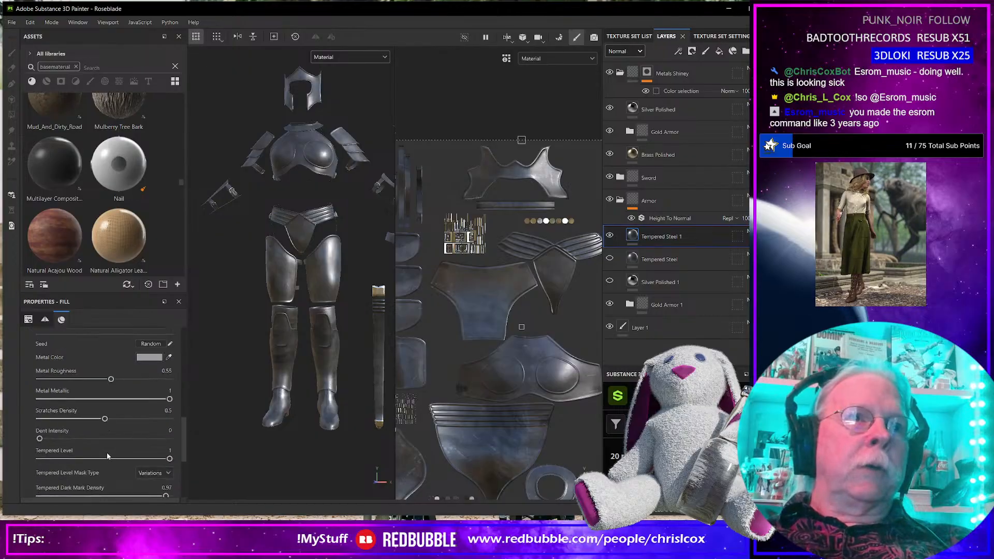
{"action": "scroll", "coordinate": [106, 452], "scroll_direction": "up", "scroll_amount": 10}
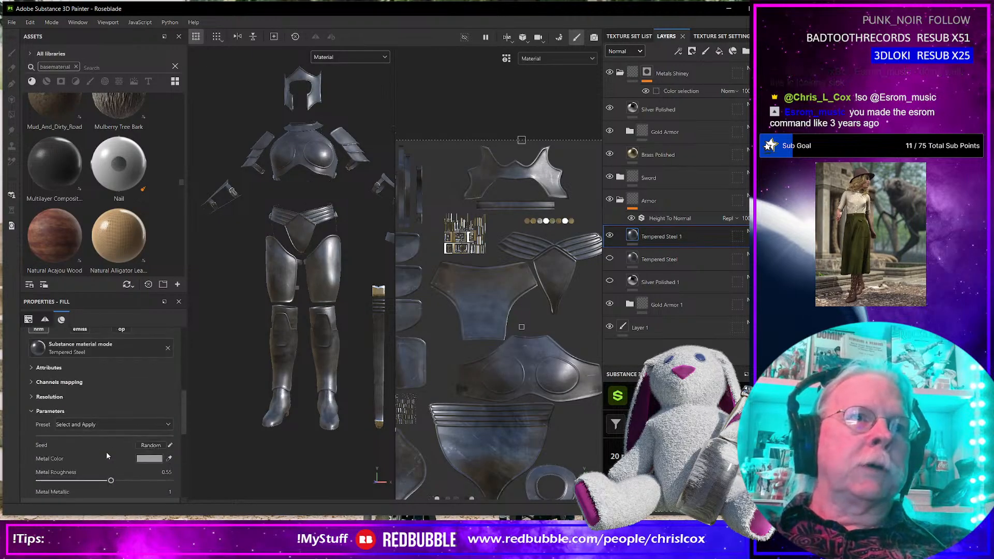
{"action": "left_click", "coordinate": [149, 458]}
{"action": "left_click", "coordinate": [156, 385]}
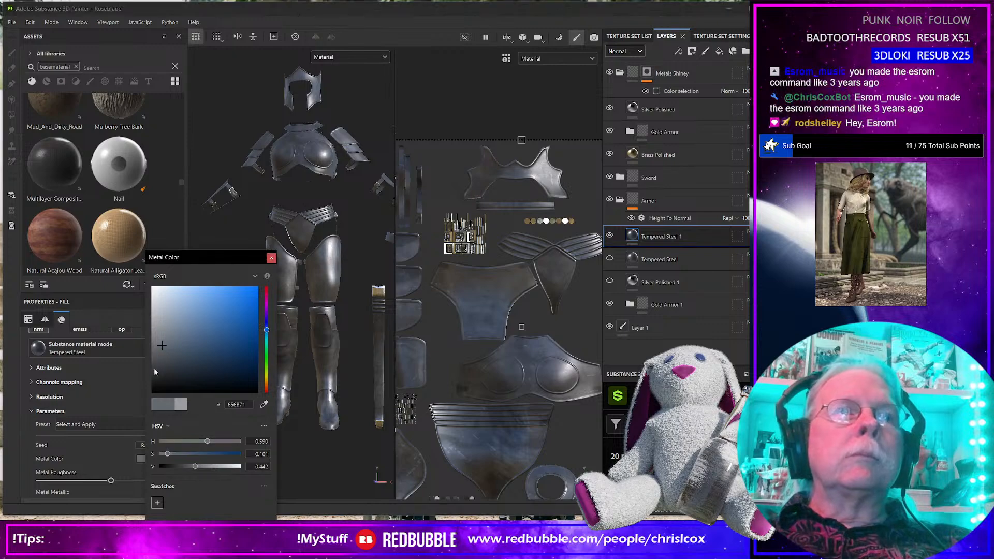
{"action": "left_click", "coordinate": [155, 376]}
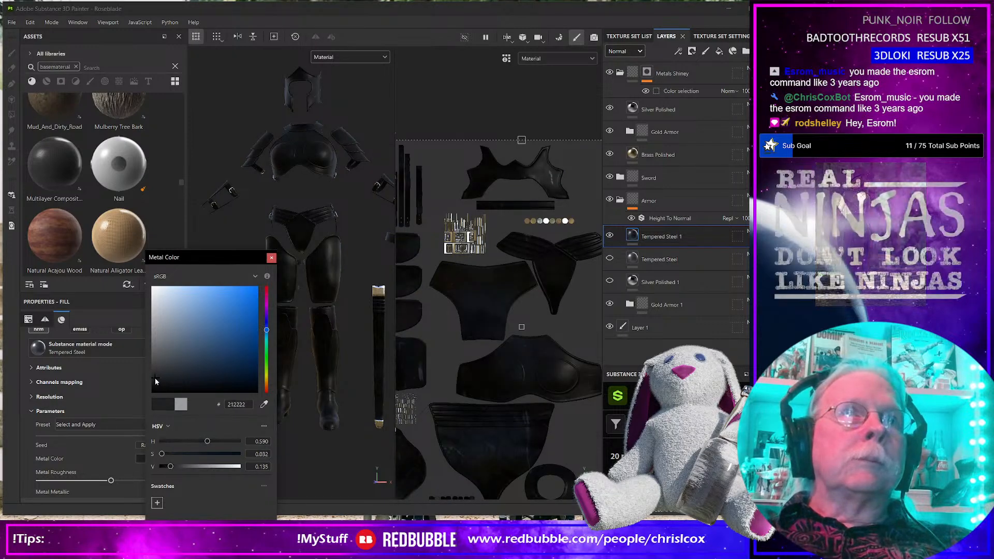
{"action": "left_click", "coordinate": [271, 258]}
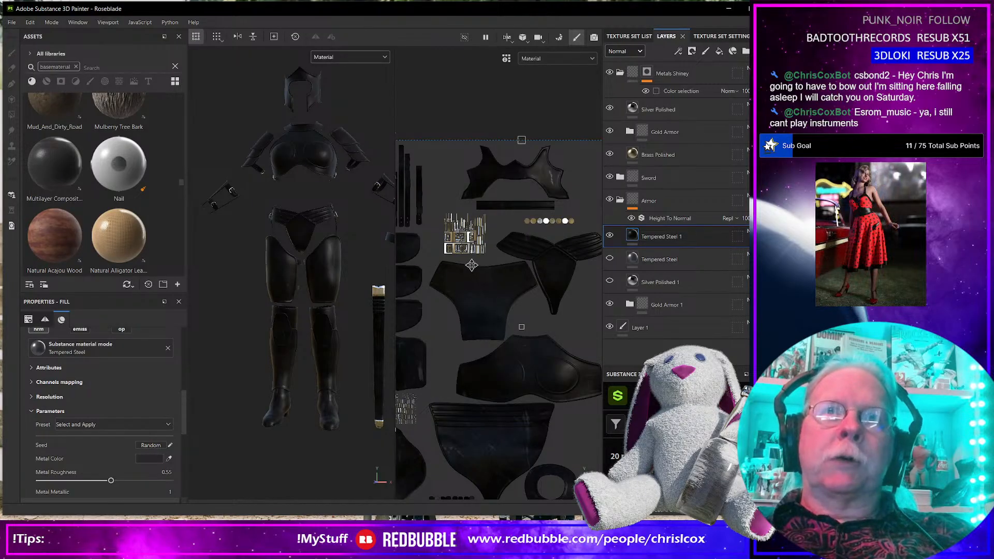
Examine the blackened steel on the armor, belt and scabbard from several angles and distances.
{"action": "scroll", "coordinate": [369, 324], "scroll_direction": "up", "scroll_amount": 3}
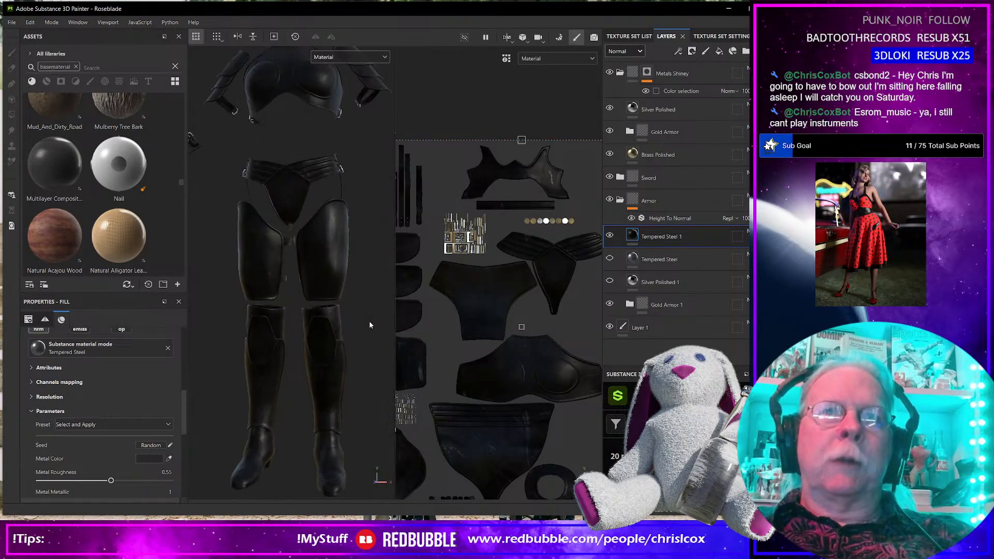
{"action": "scroll", "coordinate": [369, 325], "scroll_direction": "down", "scroll_amount": 4}
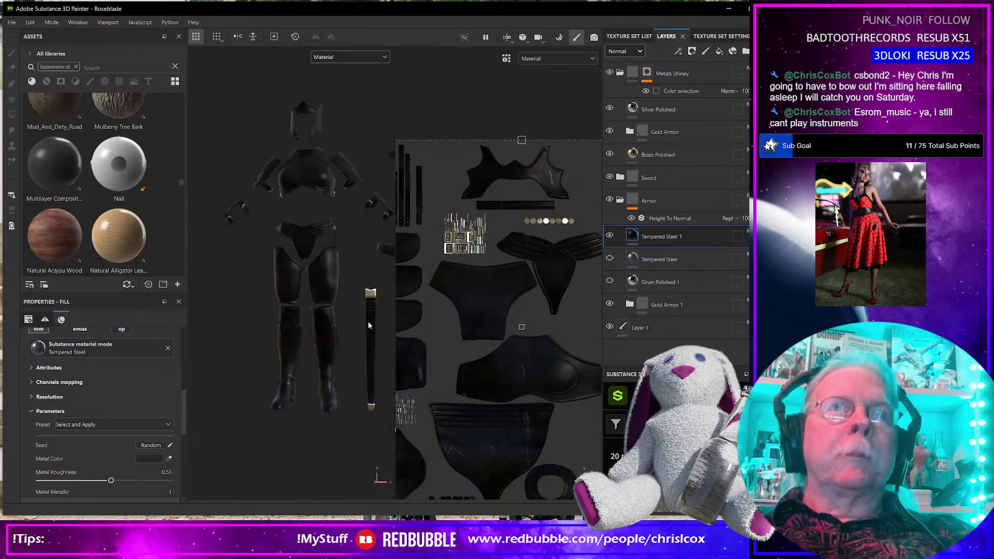
{"action": "left_click_drag", "start_coordinate": [371, 316], "coordinate": [304, 339], "text": "alt"}
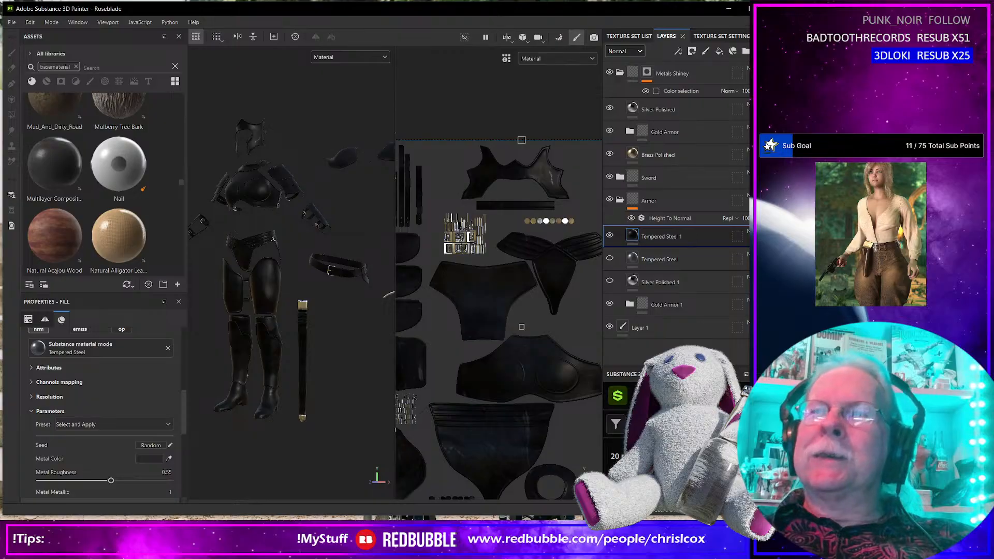
{"action": "scroll", "coordinate": [304, 350], "scroll_direction": "up", "scroll_amount": 3}
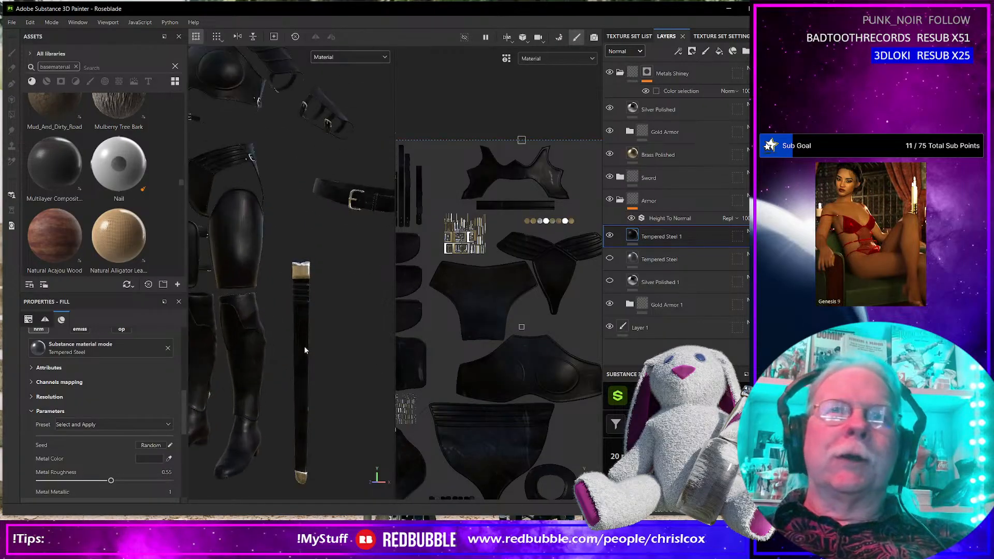
{"action": "scroll", "coordinate": [305, 350], "scroll_direction": "up", "scroll_amount": 6}
{"action": "scroll", "coordinate": [304, 351], "scroll_direction": "down", "scroll_amount": 5}
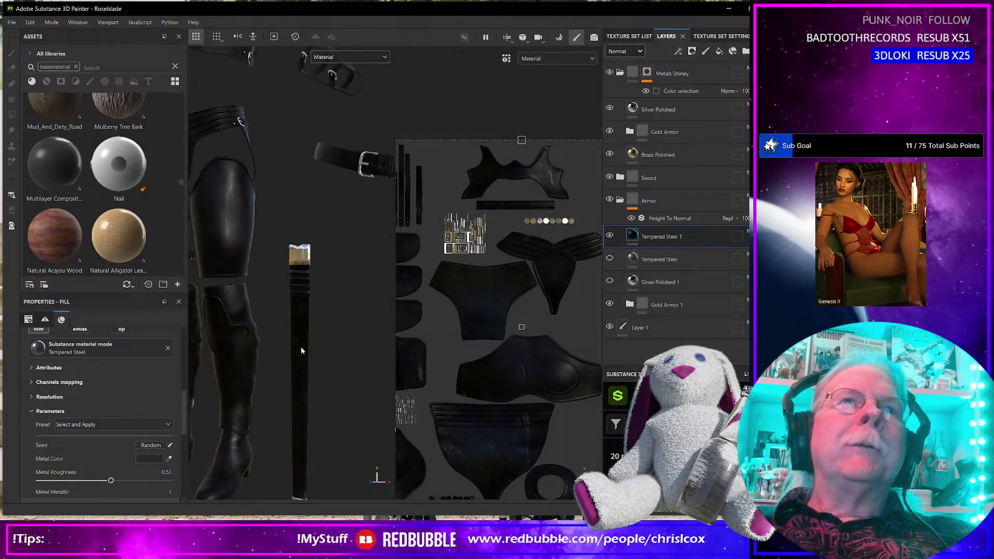
{"action": "scroll", "coordinate": [301, 350], "scroll_direction": "down", "scroll_amount": 2}
{"action": "scroll", "coordinate": [295, 340], "scroll_direction": "down", "scroll_amount": 2}
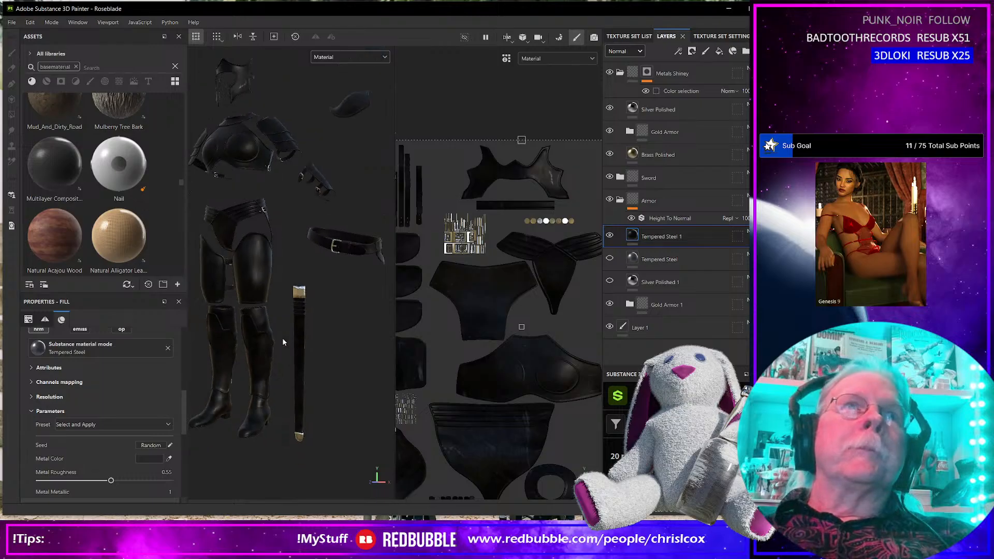
{"action": "mouse_move", "coordinate": [300, 346]}
{"action": "left_mouse_down", "text": "alt"}
{"action": "mouse_move", "coordinate": [265, 337]}
{"action": "mouse_move", "coordinate": [287, 345]}
{"action": "left_mouse_up", "text": "alt"}
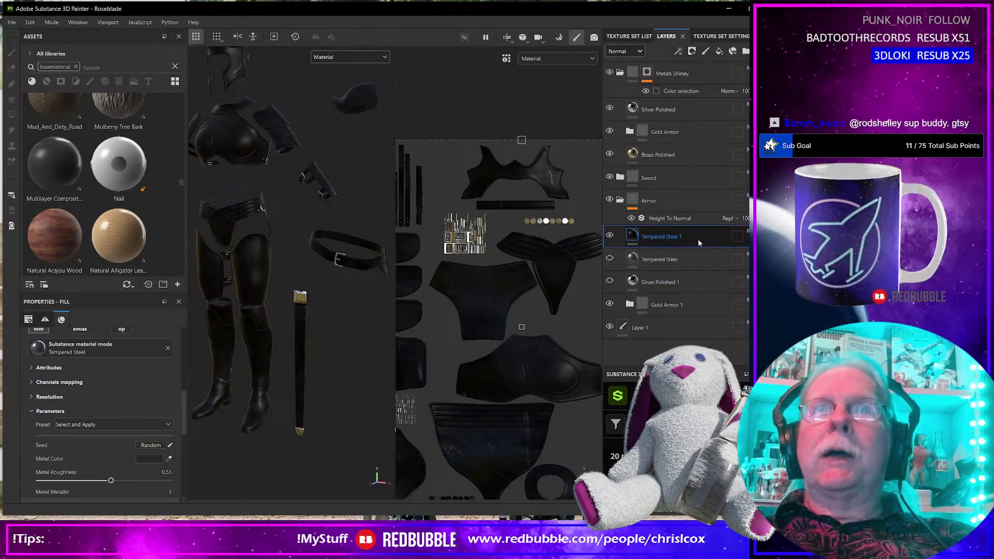
{"action": "scroll", "coordinate": [252, 279], "scroll_direction": "up", "scroll_amount": 6}
{"action": "scroll", "coordinate": [247, 282], "scroll_direction": "down", "scroll_amount": 6}
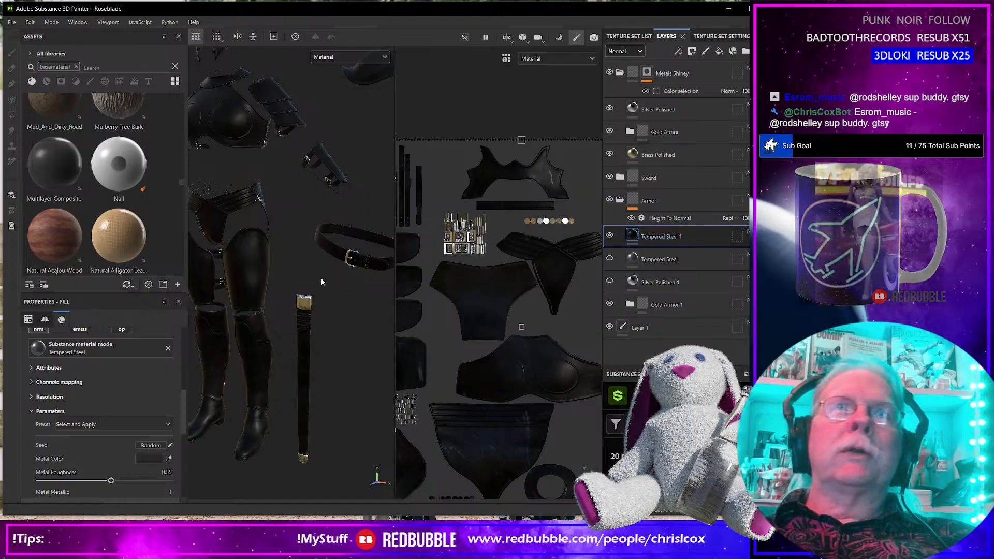
{"action": "scroll", "coordinate": [272, 291], "scroll_direction": "down", "scroll_amount": 4}
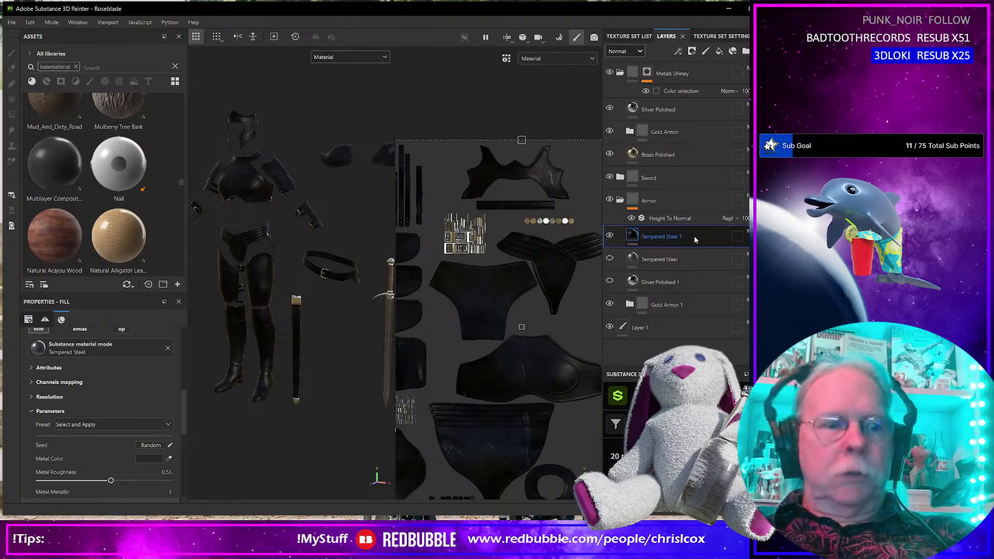
Duplicate the Tempered Steel 1 layer and set the copy's Metal Color to dark green, 135704.
{"action": "key", "text": "ctrl+d"}
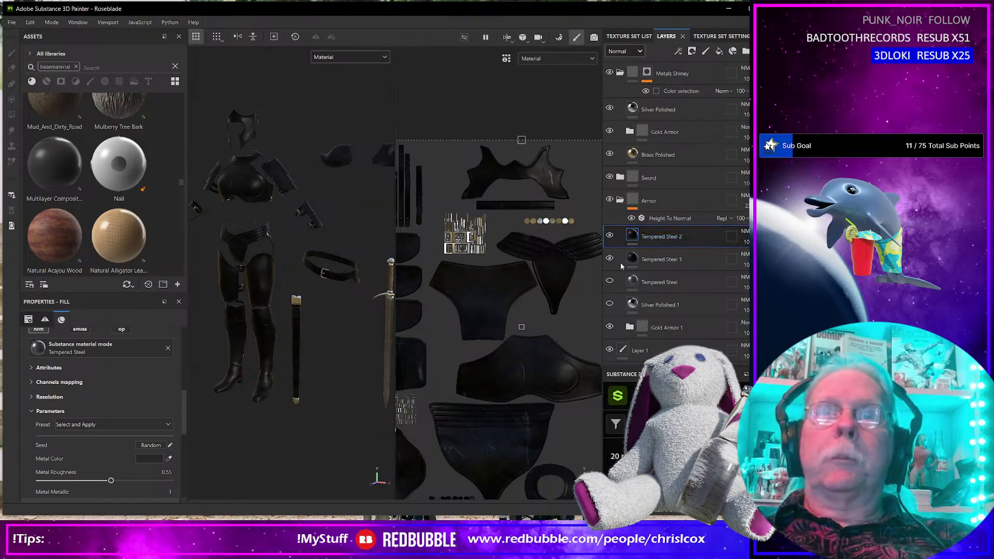
{"action": "left_click", "coordinate": [148, 459]}
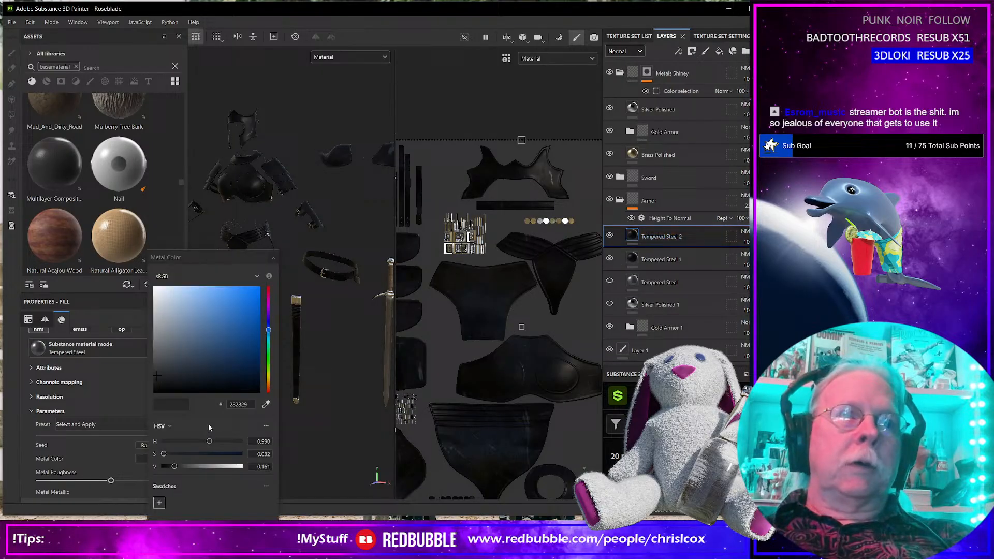
{"action": "left_click", "coordinate": [268, 361]}
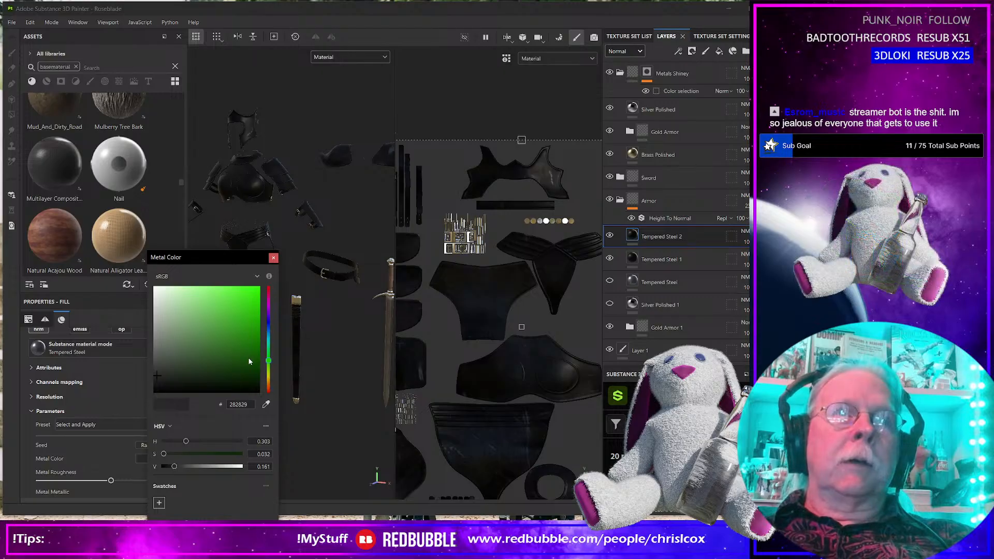
{"action": "left_click", "coordinate": [254, 357]}
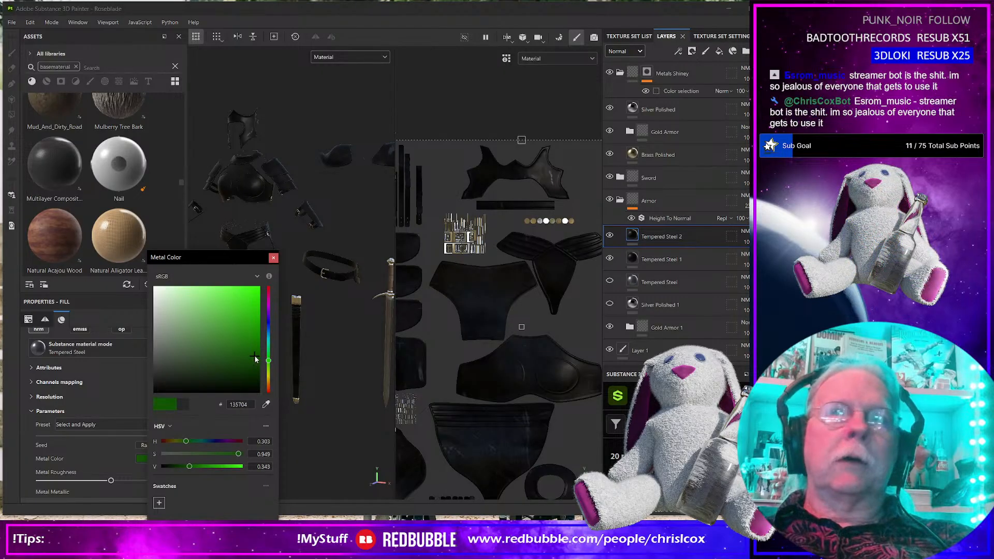
{"action": "left_click", "coordinate": [273, 258]}
Examine the green metal on the full armor set and close up on the thigh plates, boots and scabbard.
{"action": "scroll", "coordinate": [251, 315], "scroll_direction": "up", "scroll_amount": 4}
{"action": "scroll", "coordinate": [306, 314], "scroll_direction": "down", "scroll_amount": 4}
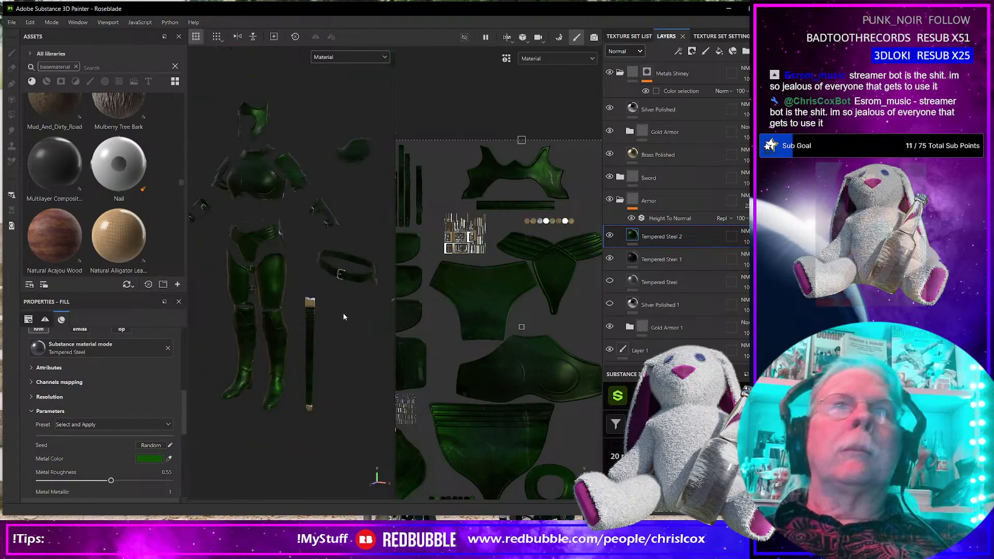
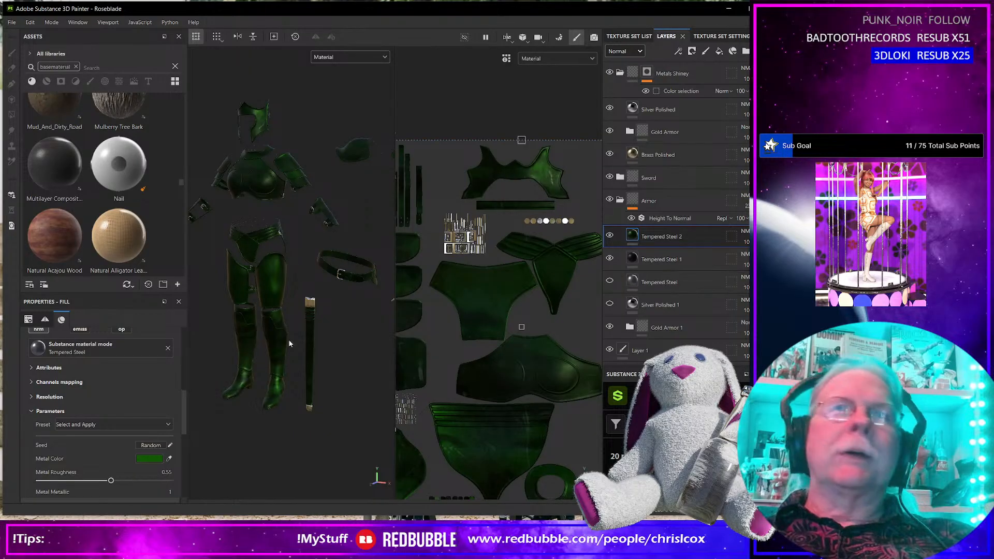
{"action": "scroll", "coordinate": [289, 343], "scroll_direction": "up", "scroll_amount": 5}
{"action": "scroll", "coordinate": [289, 343], "scroll_direction": "down", "scroll_amount": 5}
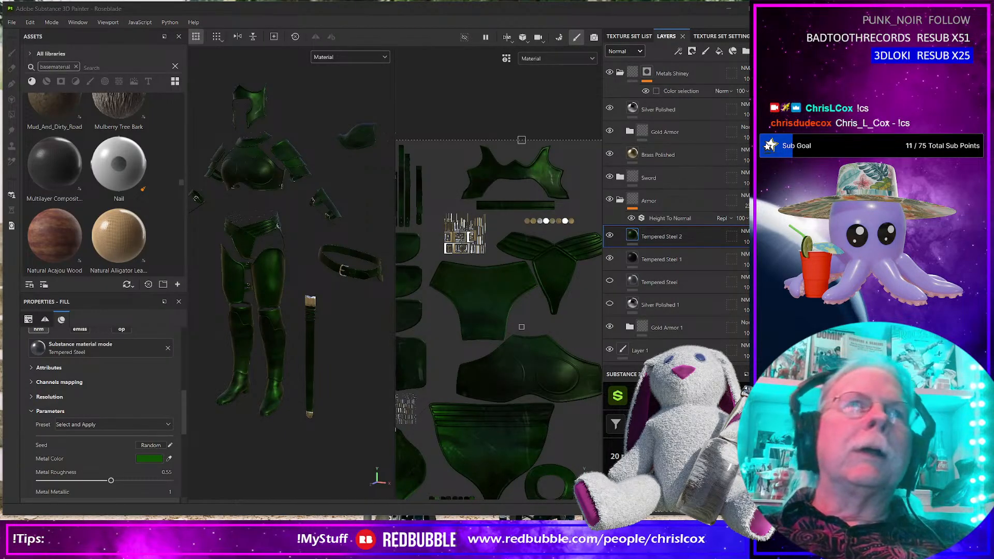
{"action": "mouse_move", "coordinate": [305, 393]}
{"action": "left_mouse_down", "text": "alt"}
{"action": "mouse_move", "coordinate": [293, 396]}
{"action": "mouse_move", "coordinate": [298, 371]}
{"action": "left_mouse_up", "text": "alt"}
{"action": "scroll", "coordinate": [297, 371], "scroll_direction": "up", "scroll_amount": 2}
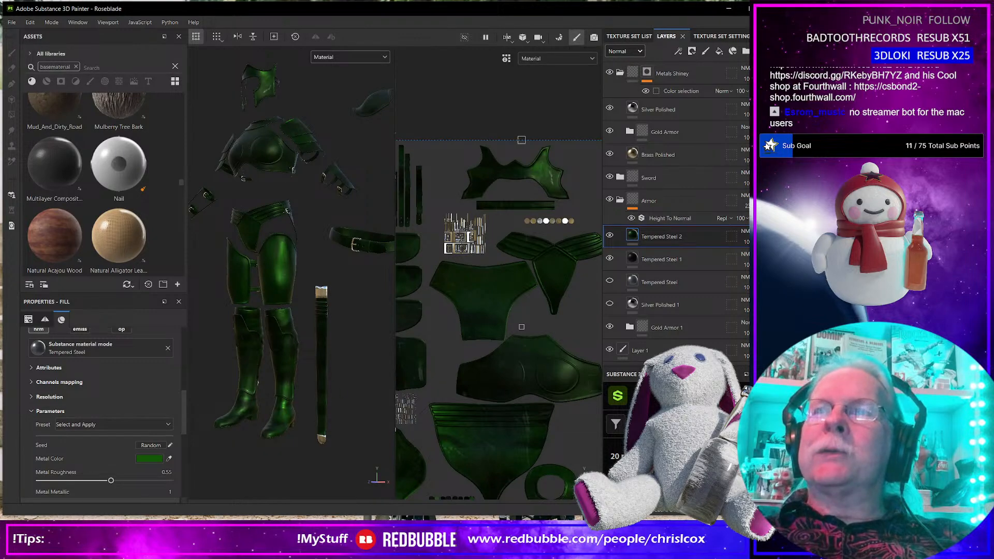
{"action": "scroll", "coordinate": [274, 353], "scroll_direction": "up", "scroll_amount": 5}
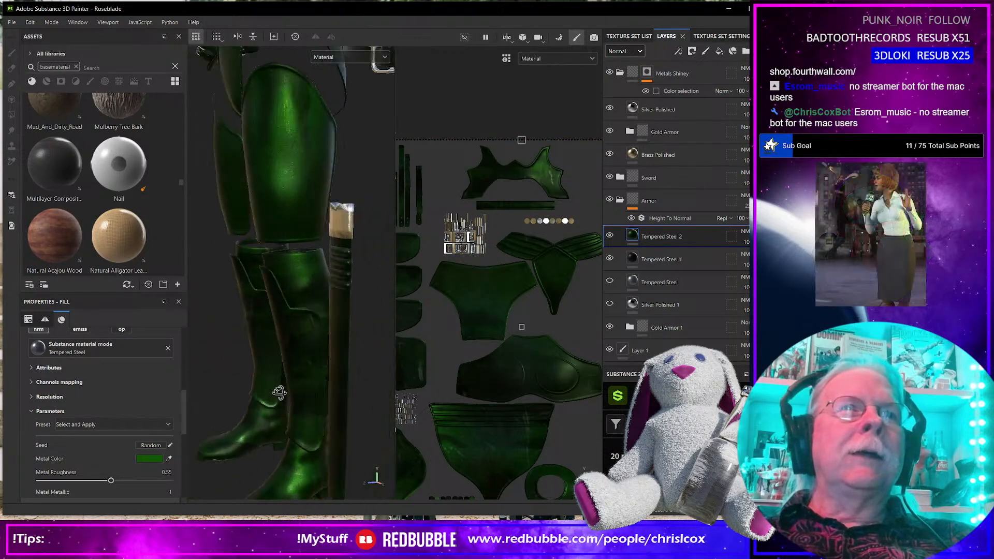
{"action": "left_click_drag", "start_coordinate": [279, 391], "coordinate": [300, 384], "text": "alt"}
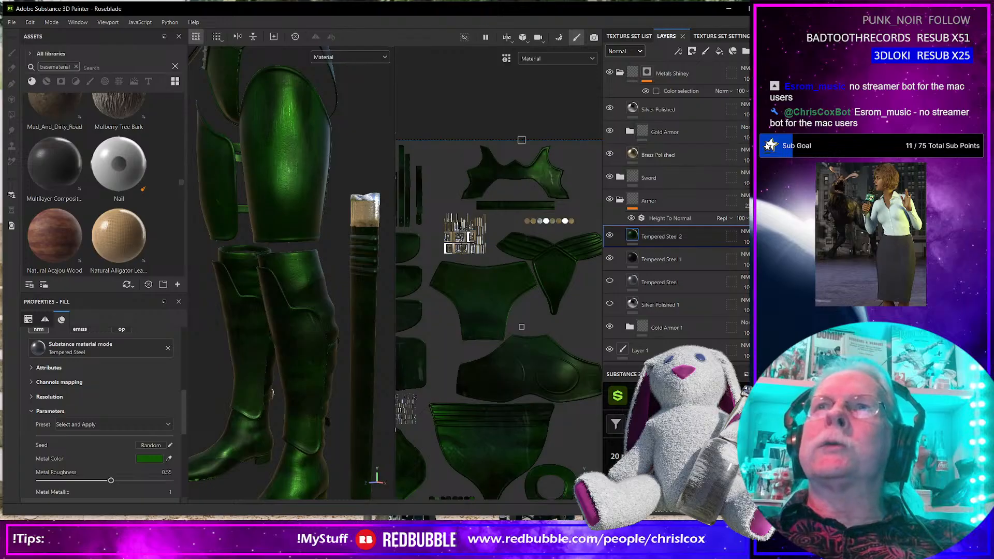
{"action": "left_click_drag", "start_coordinate": [749, 24], "coordinate": [636, 12]}
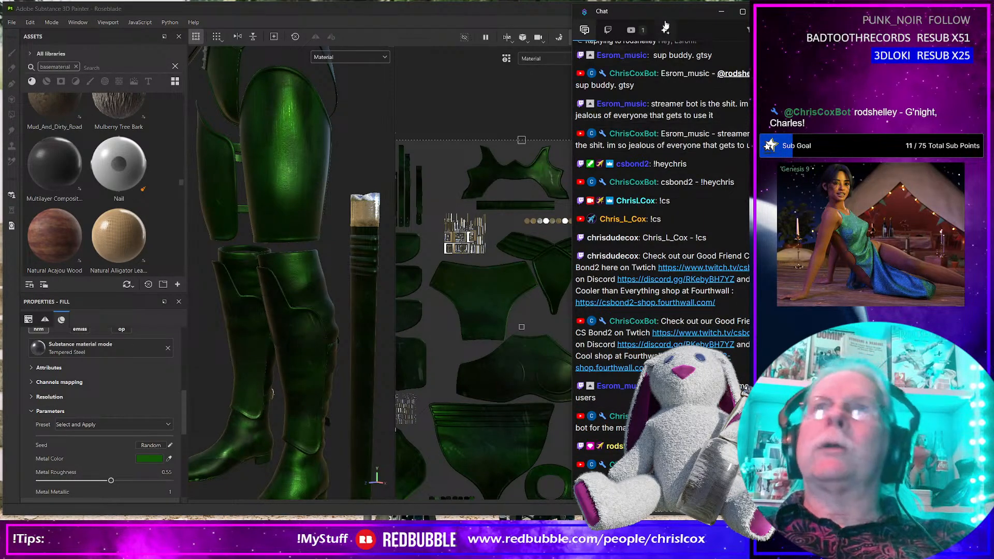
{"action": "left_click_drag", "start_coordinate": [666, 15], "coordinate": [879, 22]}
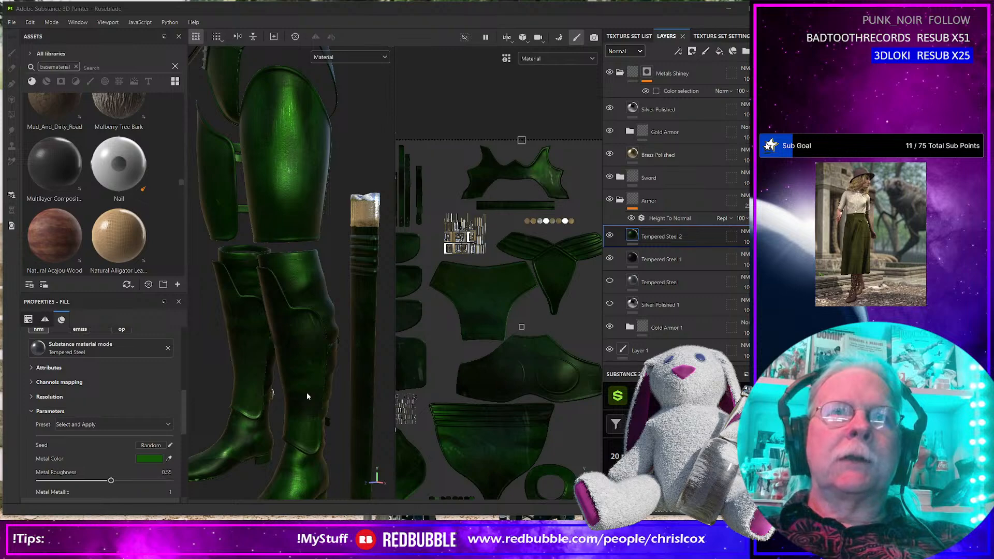
{"action": "scroll", "coordinate": [307, 397], "scroll_direction": "down", "scroll_amount": 5}
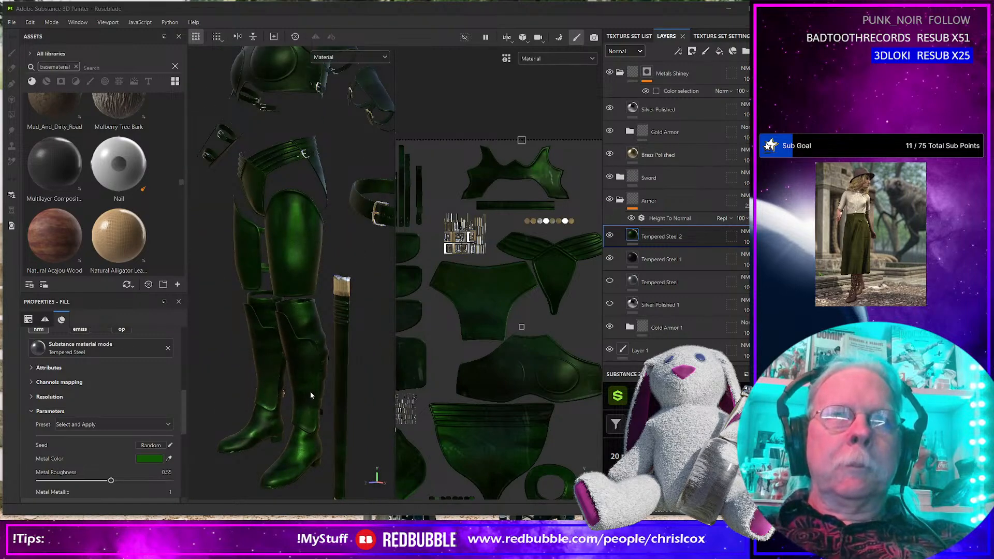
{"action": "left_click_drag", "start_coordinate": [371, 421], "coordinate": [409, 403], "text": "alt"}
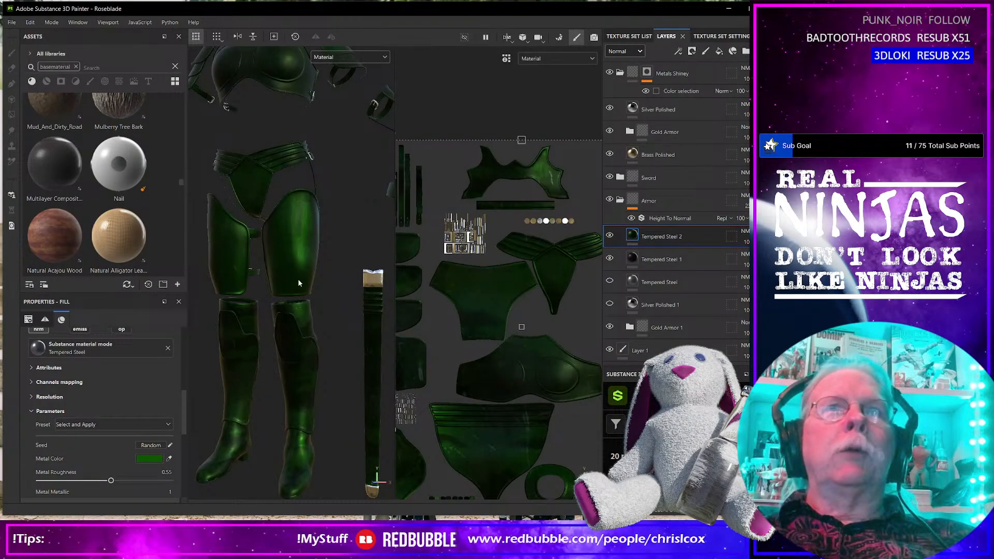
{"action": "scroll", "coordinate": [282, 253], "scroll_direction": "down", "scroll_amount": 5}
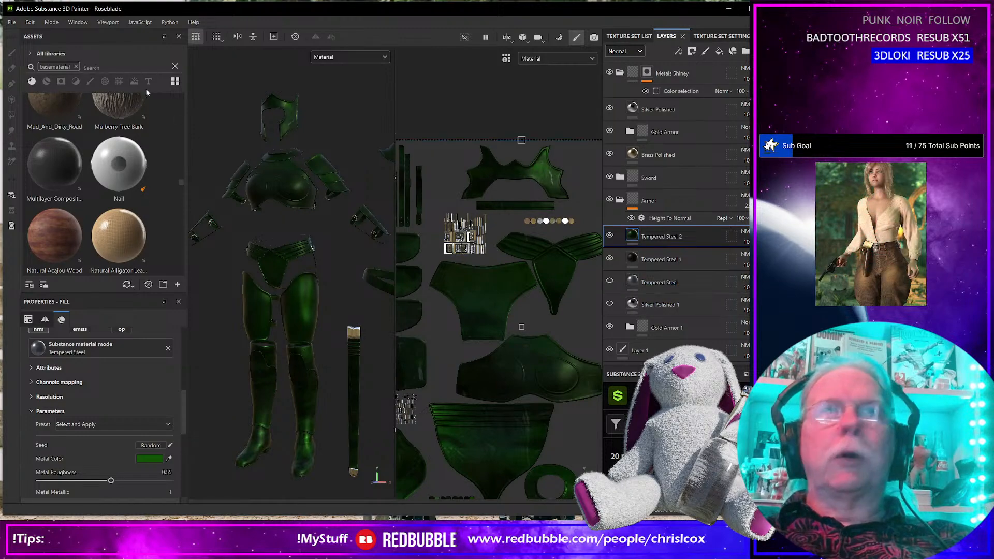
Clear the basematerial asset filter, duplicate the black Tempered Steel 1 layer, and hide the green Tempered Steel 2 layer.
{"action": "left_click", "coordinate": [76, 67]}
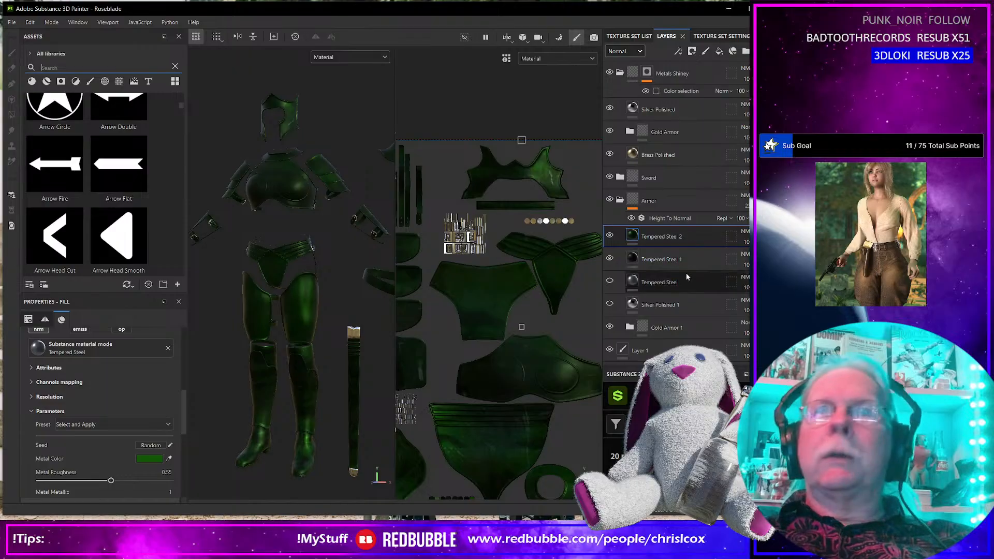
{"action": "right_click", "coordinate": [669, 261]}
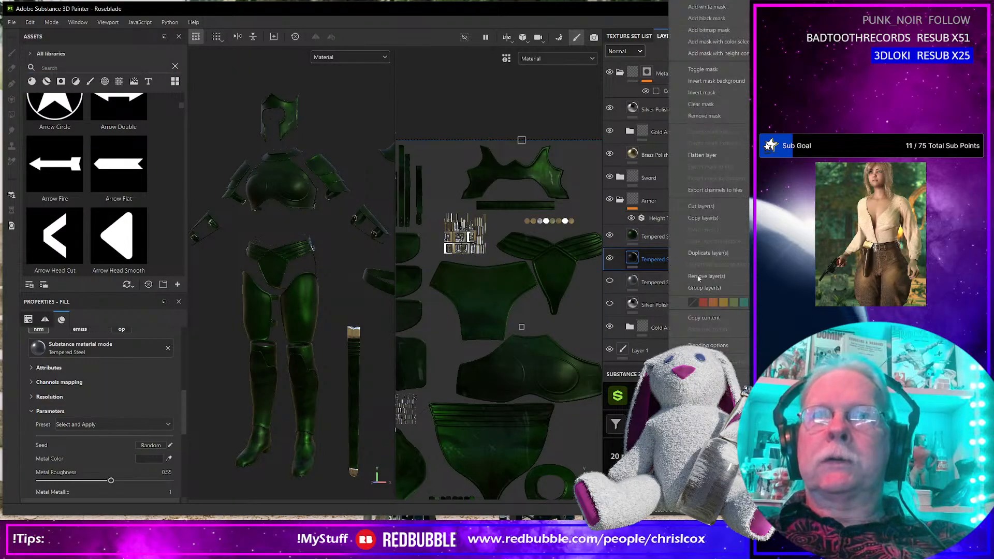
{"action": "left_click", "coordinate": [706, 253]}
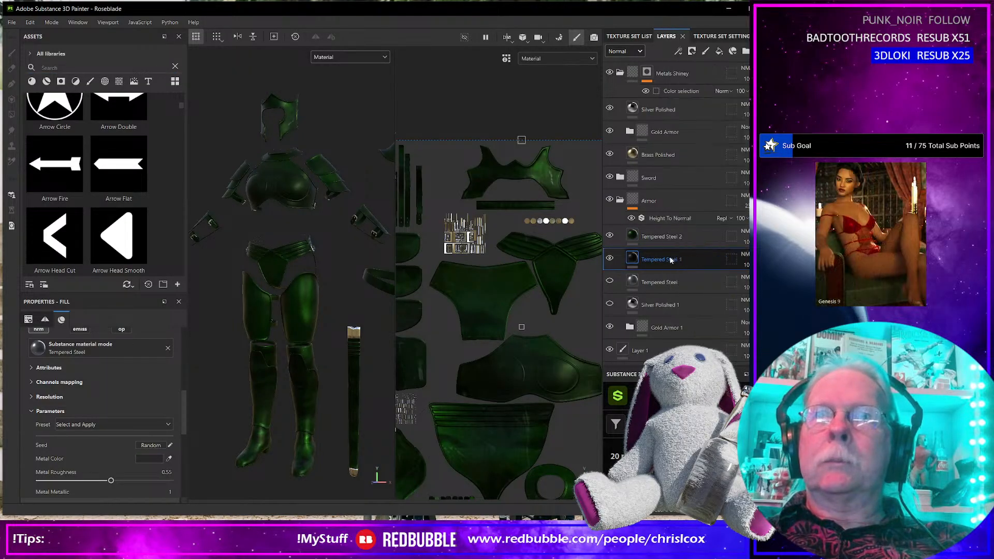
{"action": "left_click", "coordinate": [609, 236]}
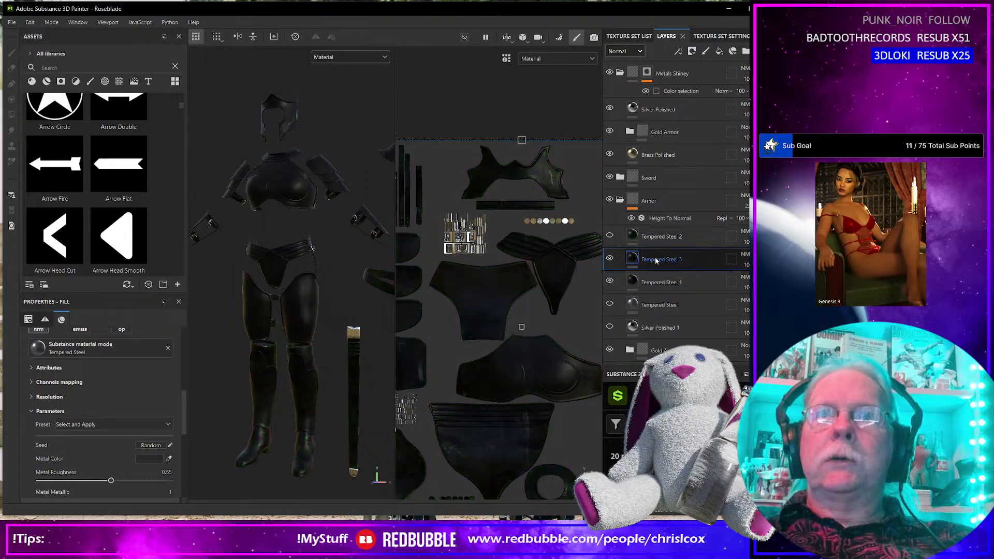
Set the Metal Color of the duplicated Tempered Steel 3 layer to a light silver, DCDFE3.
{"action": "left_click", "coordinate": [150, 459]}
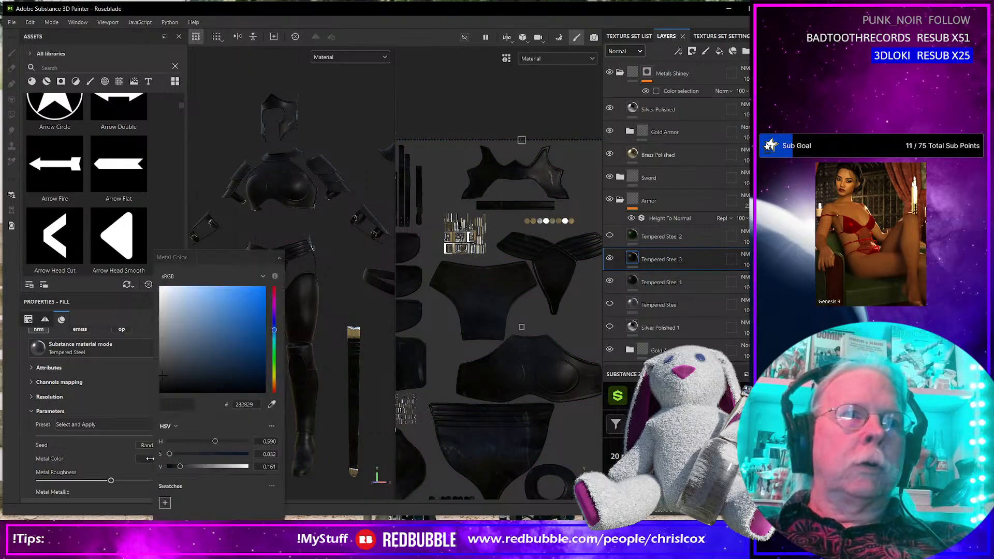
{"action": "left_click", "coordinate": [165, 373]}
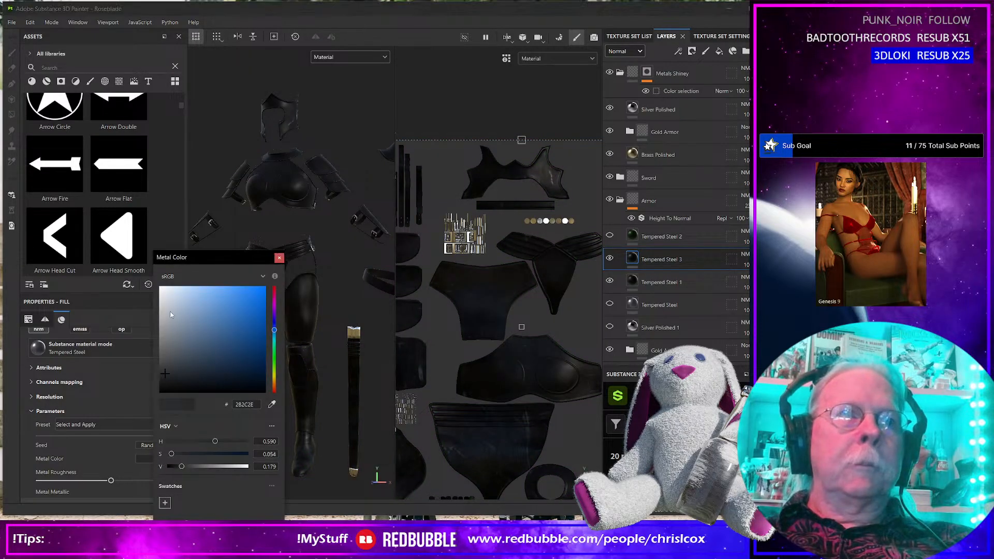
{"action": "left_click", "coordinate": [163, 298]}
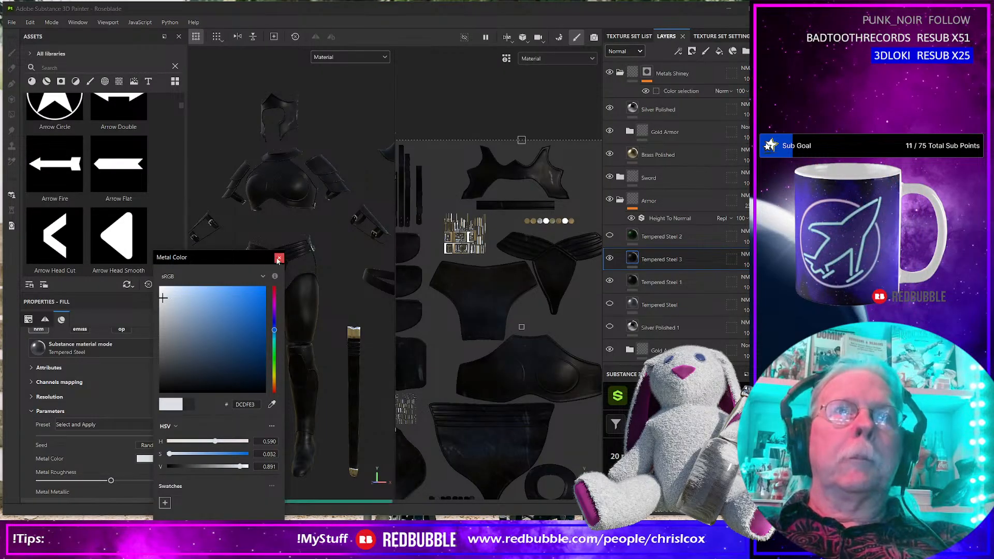
{"action": "left_click_drag", "start_coordinate": [255, 260], "coordinate": [195, 235]}
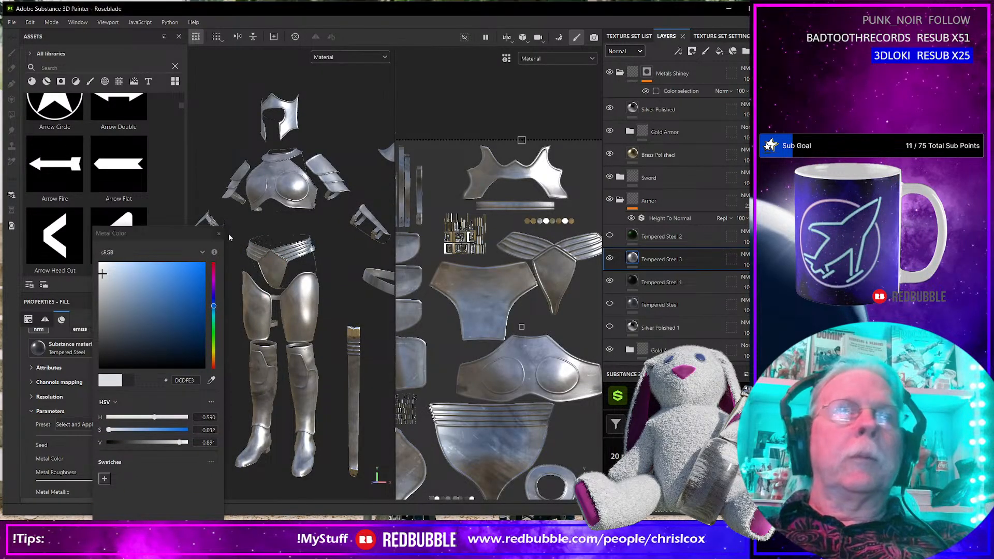
{"action": "left_click", "coordinate": [218, 234]}
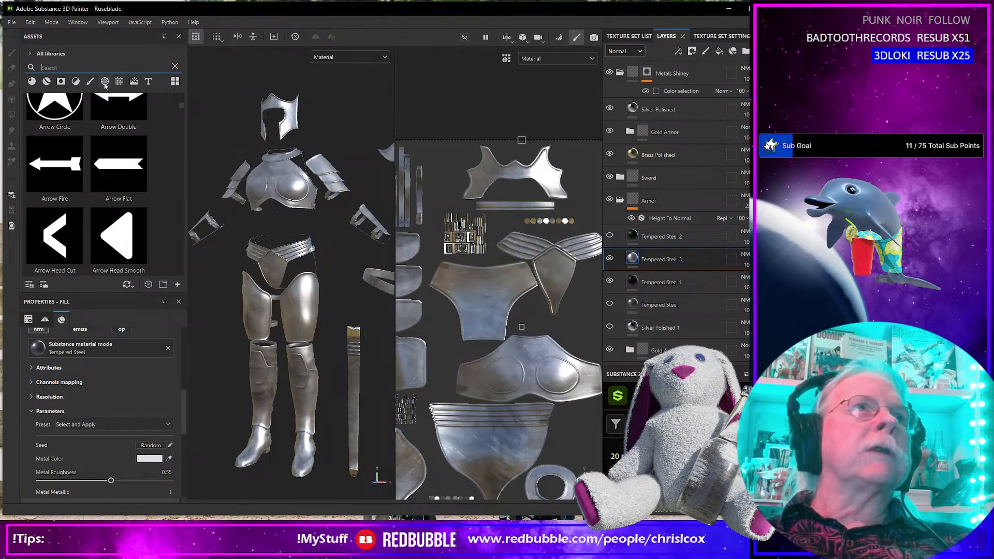
Search the assets for Bronze and apply the Bronze Armor smart material to the armor set.
{"action": "type", "text": "Bron"}
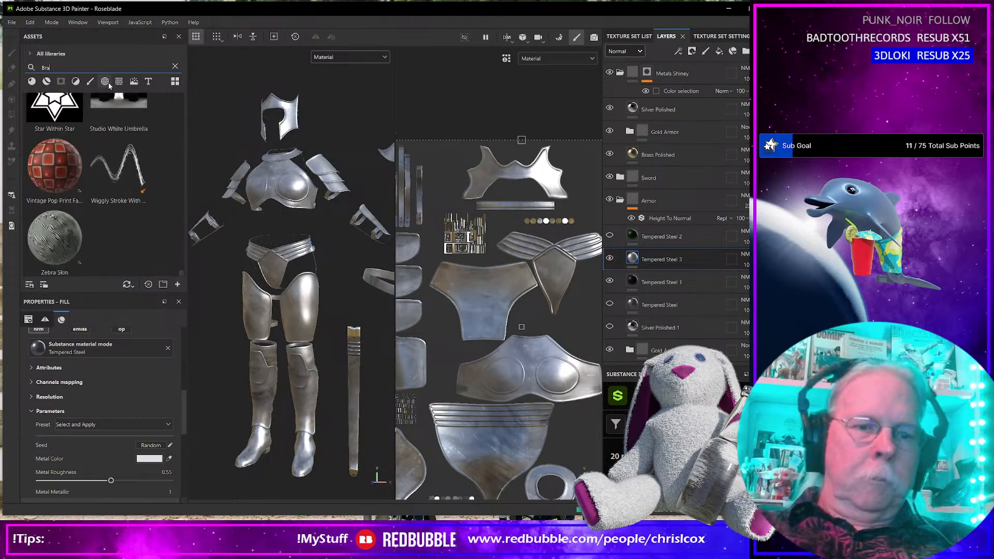
{"action": "type", "text": "ze"}
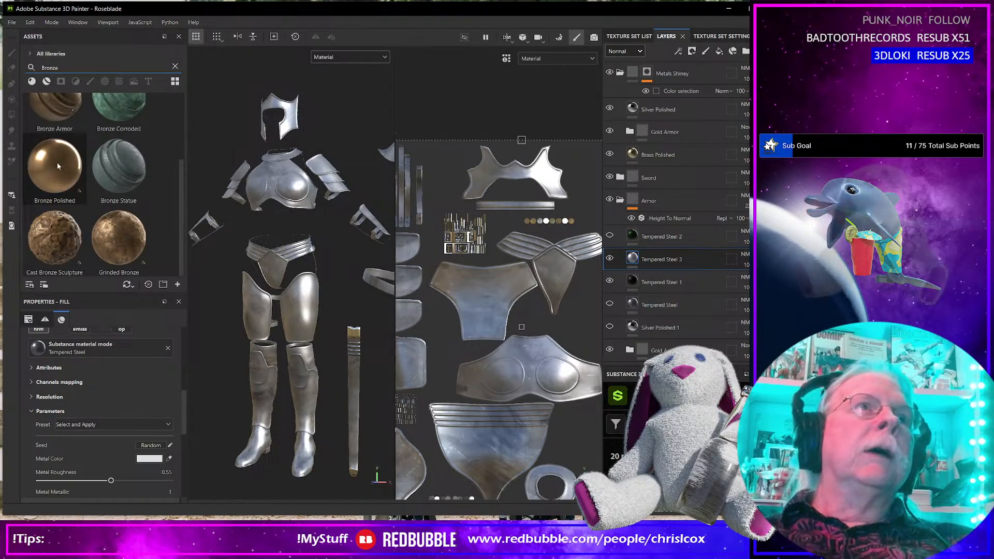
{"action": "scroll", "coordinate": [107, 239], "scroll_direction": "up", "scroll_amount": 3}
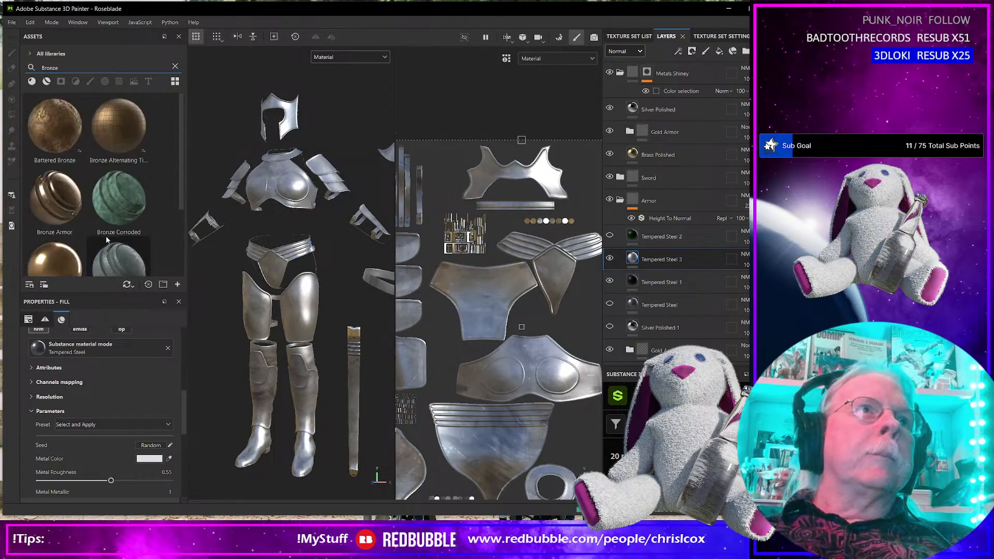
{"action": "left_click_drag", "start_coordinate": [54, 201], "coordinate": [283, 201]}
{"action": "scroll", "coordinate": [280, 256], "scroll_direction": "up", "scroll_amount": 2}
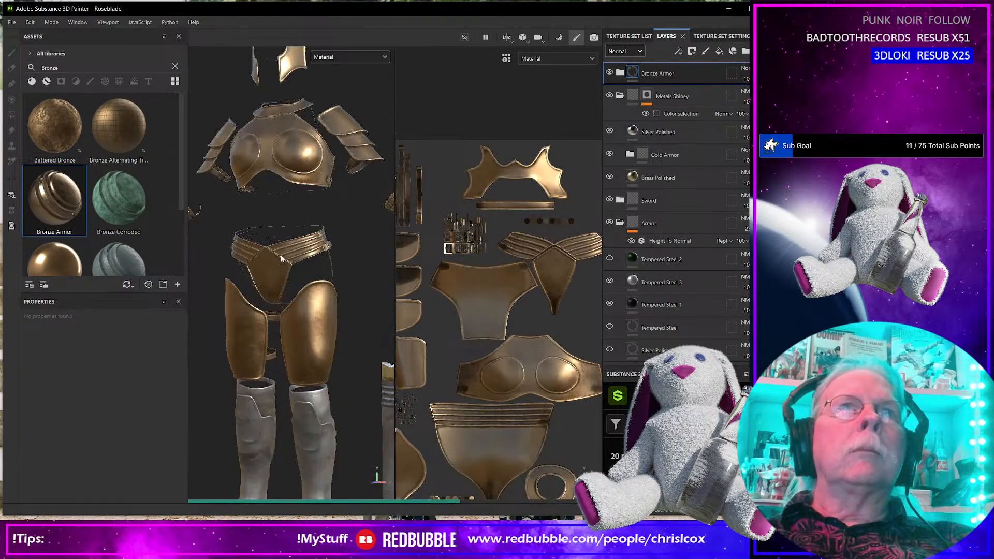
{"action": "scroll", "coordinate": [279, 256], "scroll_direction": "down", "scroll_amount": 1}
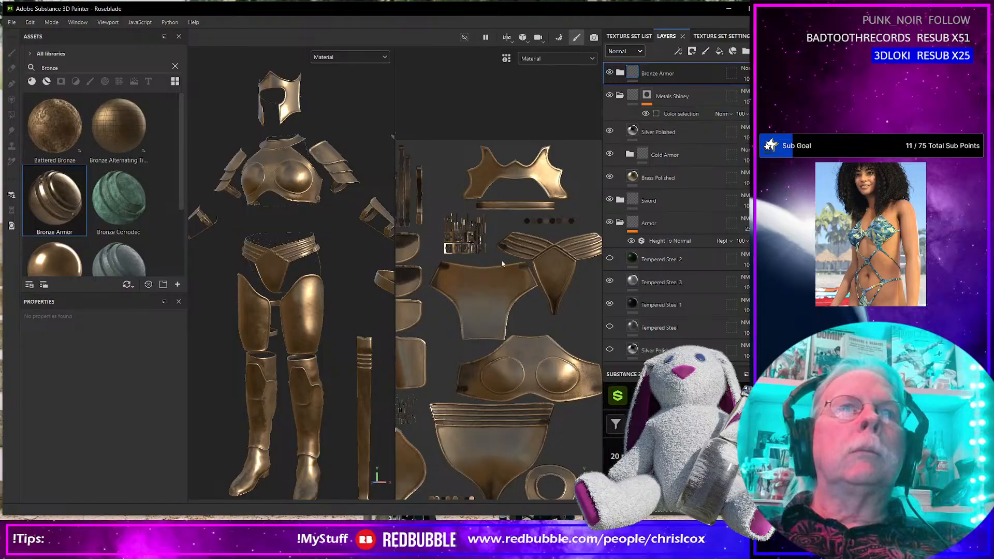
{"action": "scroll", "coordinate": [320, 242], "scroll_direction": "up", "scroll_amount": 3}
{"action": "scroll", "coordinate": [320, 242], "scroll_direction": "down", "scroll_amount": 2}
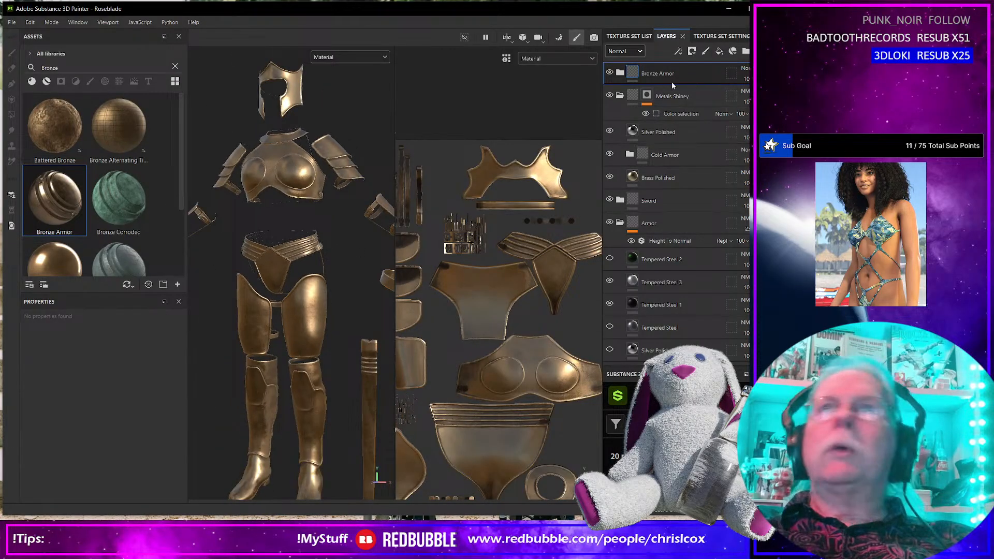
Move the Bronze Armor group into the Armor folder above Tempered Steel 2, inspect the bronze on the model, and hide the group.
{"action": "left_click_drag", "start_coordinate": [671, 82], "coordinate": [685, 248]}
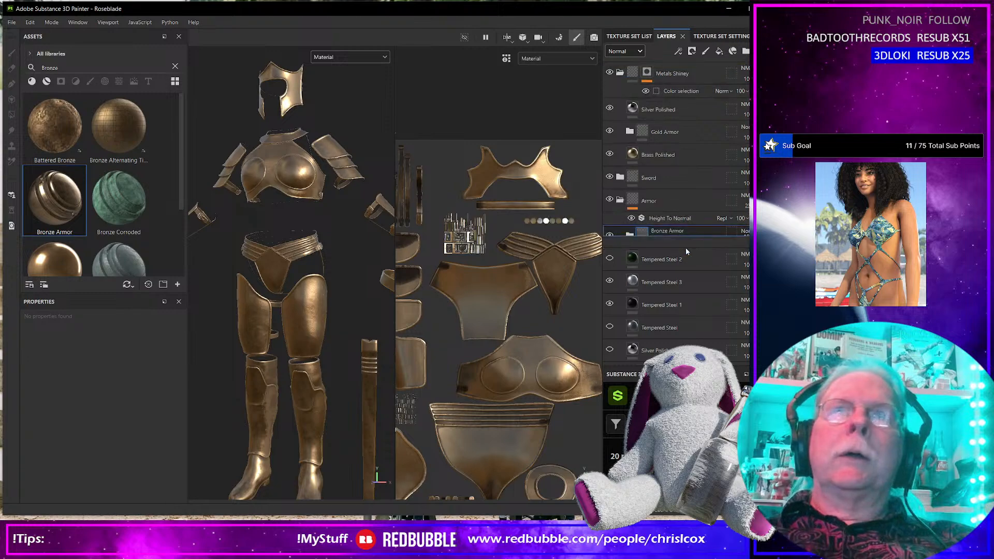
{"action": "scroll", "coordinate": [314, 286], "scroll_direction": "up", "scroll_amount": 5}
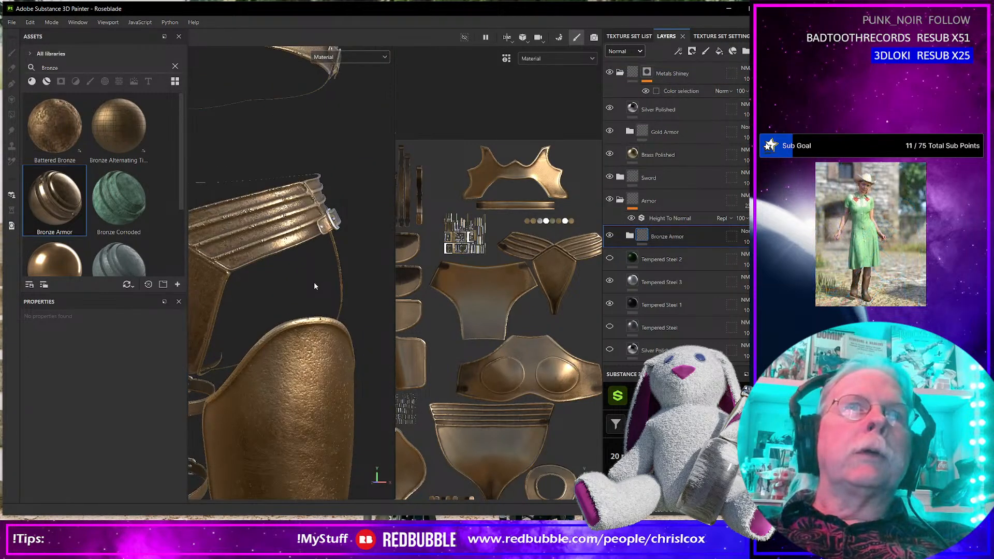
{"action": "scroll", "coordinate": [314, 286], "scroll_direction": "down", "scroll_amount": 5}
{"action": "scroll", "coordinate": [318, 241], "scroll_direction": "down", "scroll_amount": 2}
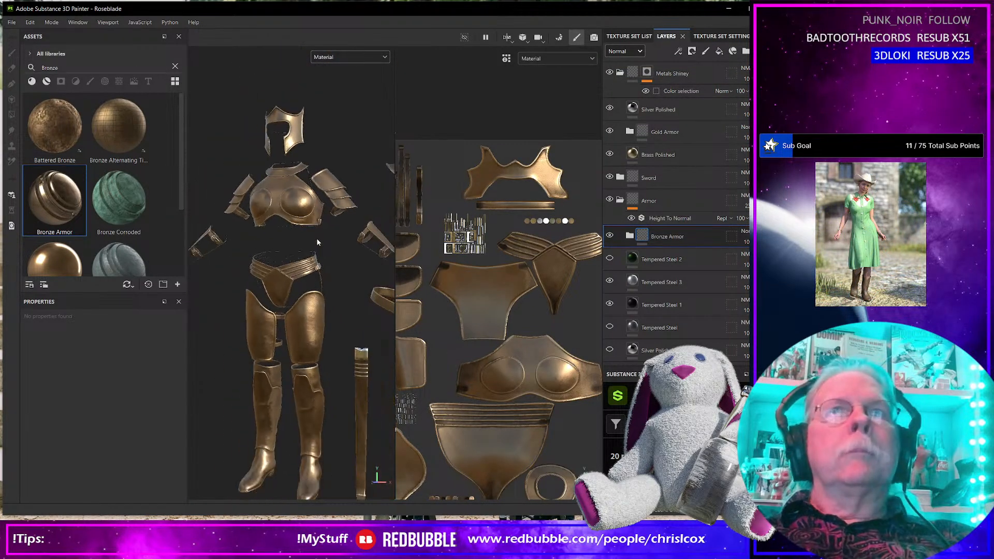
{"action": "scroll", "coordinate": [322, 248], "scroll_direction": "up", "scroll_amount": 2}
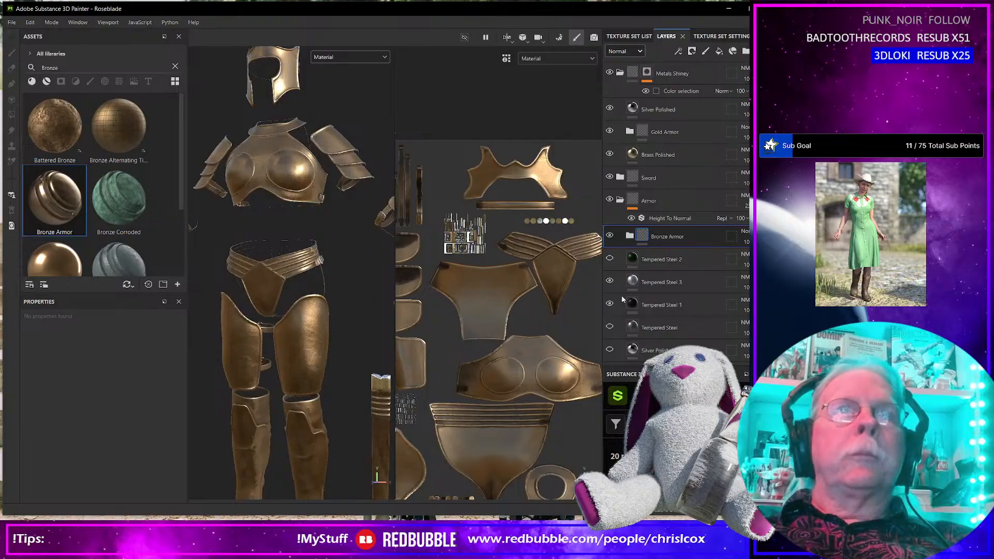
{"action": "left_click", "coordinate": [609, 236]}
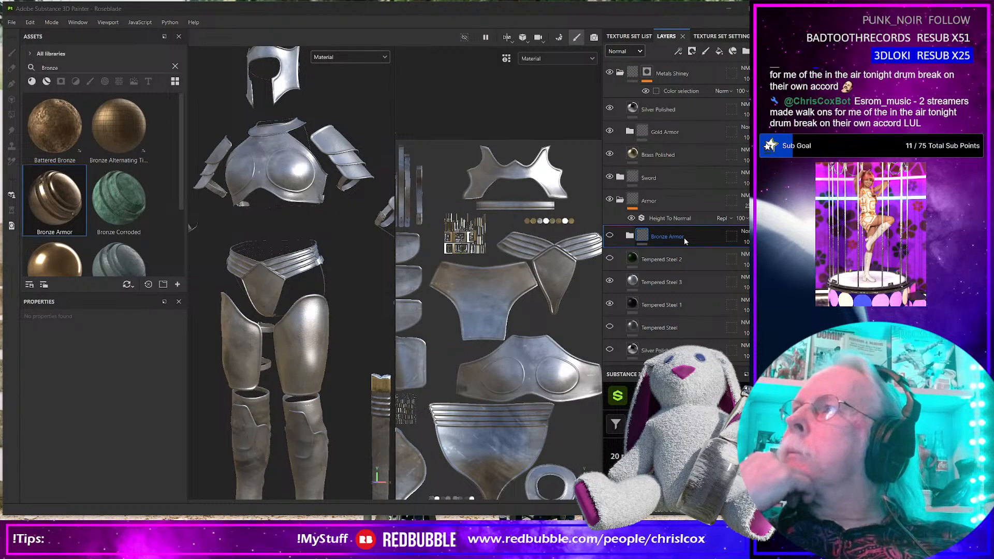
Switch to the browser and save the Rose ornament, 1905 image listed as 307 × 1,024 pixels to Downloads as Rose_ornament_1905.svg.png.
{"action": "key", "text": "alt+Tab"}
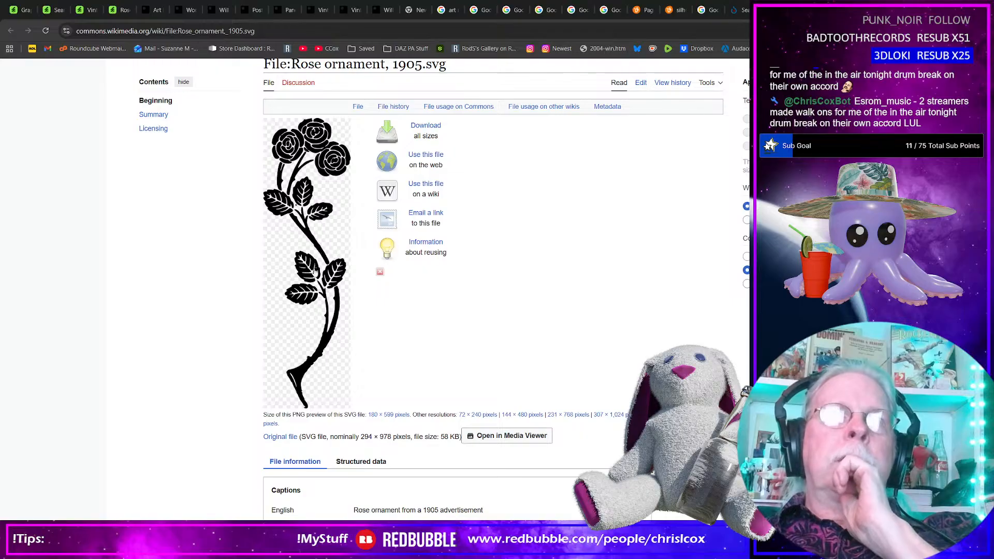
{"action": "scroll", "coordinate": [312, 233], "scroll_direction": "up", "scroll_amount": 1}
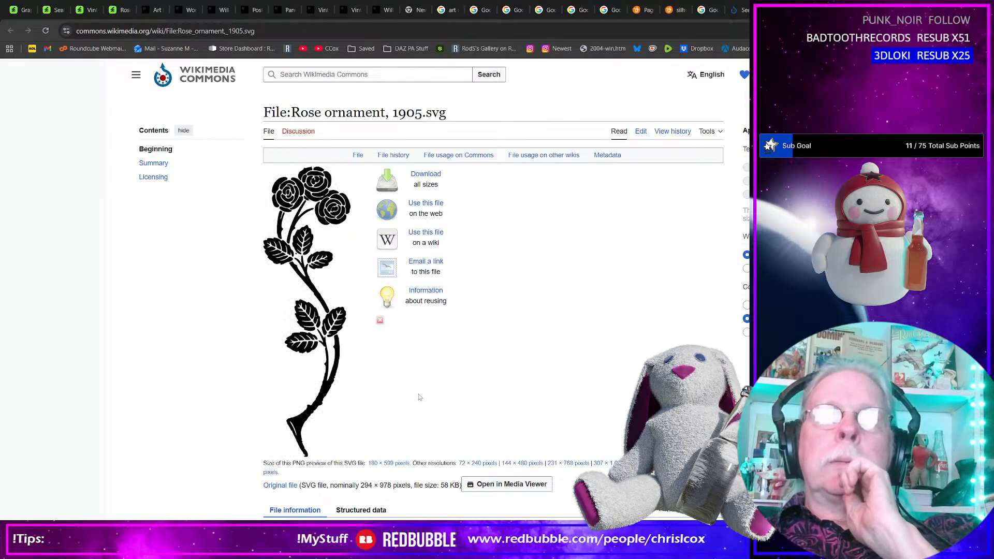
{"action": "scroll", "coordinate": [434, 420], "scroll_direction": "down", "scroll_amount": 1}
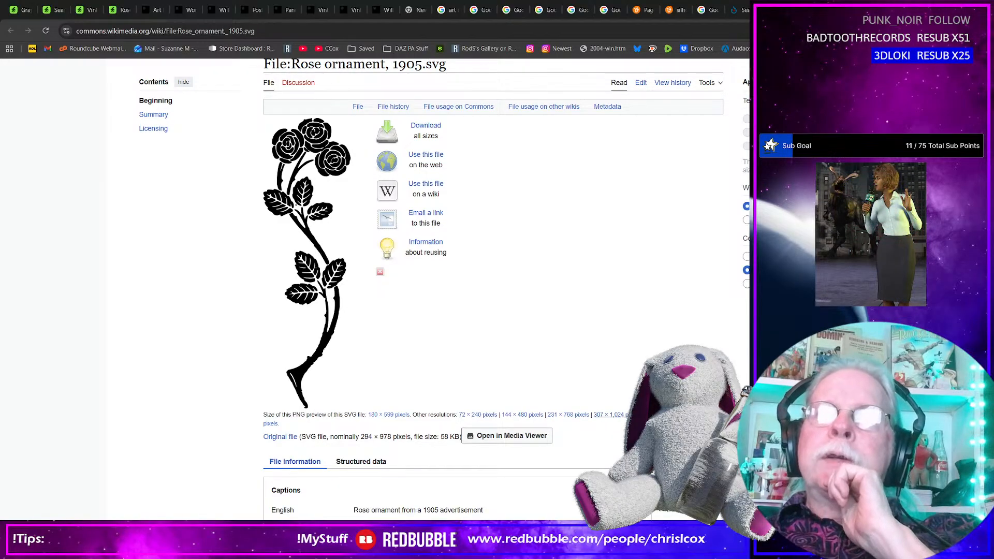
{"action": "left_click", "coordinate": [611, 415]}
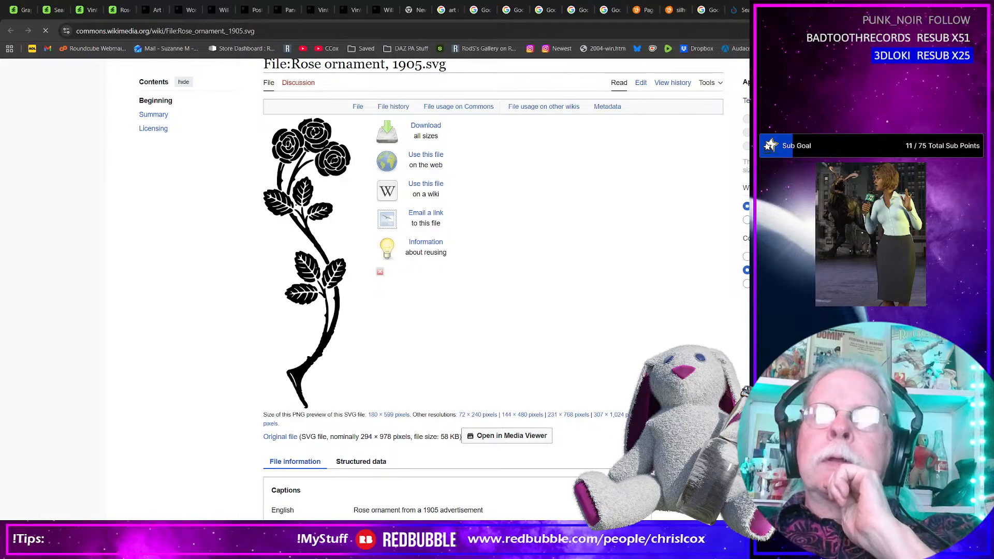
{"action": "right_click", "coordinate": [598, 287]}
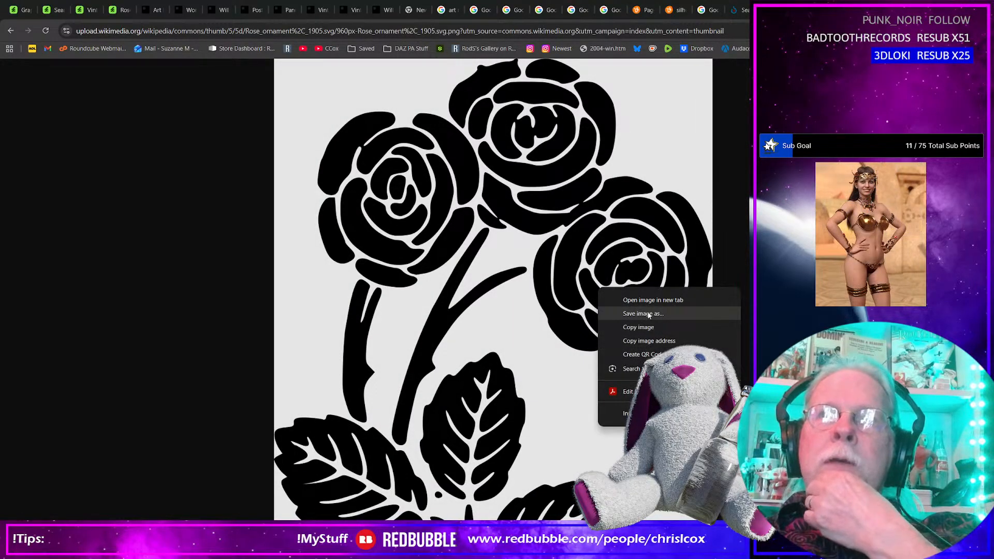
{"action": "left_click", "coordinate": [648, 314]}
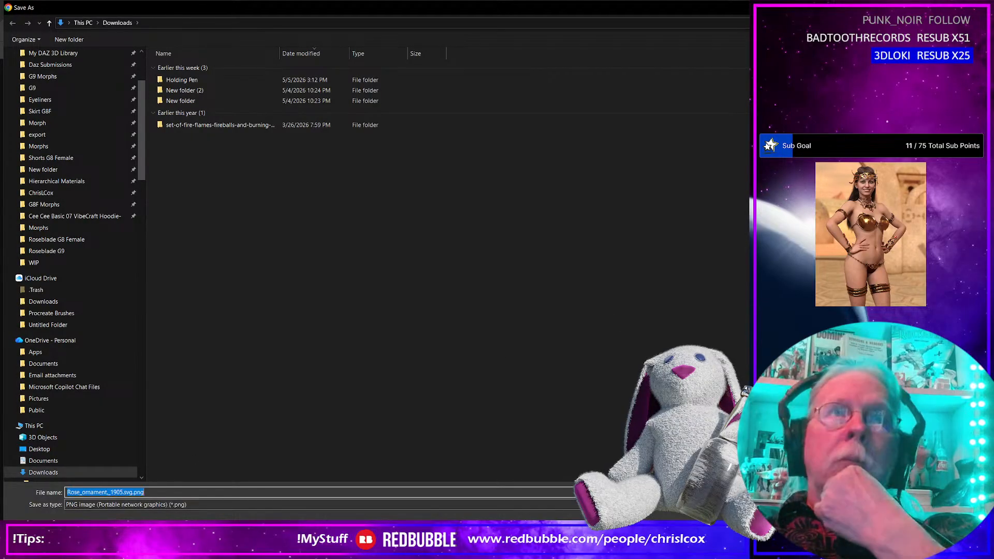
{"action": "key", "text": "Return"}
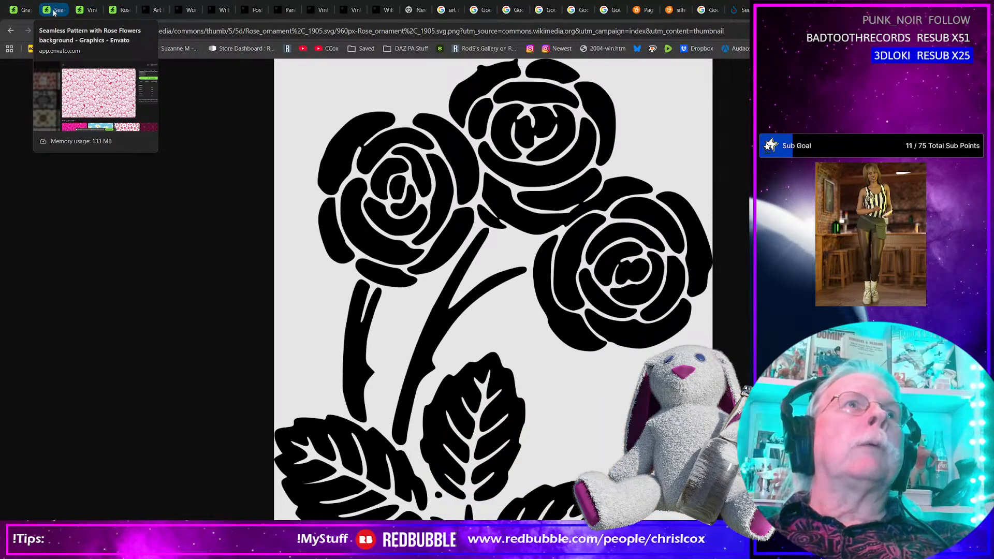
Review the rose pattern graphics in the open Envato tabs, including the seamless rose flowers background.
{"action": "left_click", "coordinate": [54, 11]}
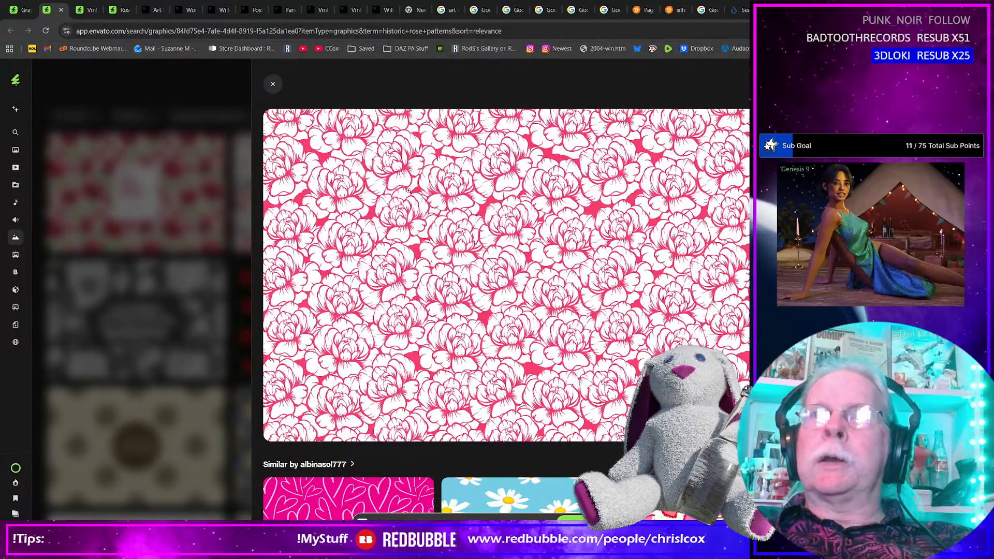
{"action": "left_click", "coordinate": [89, 14]}
{"action": "left_click", "coordinate": [128, 13]}
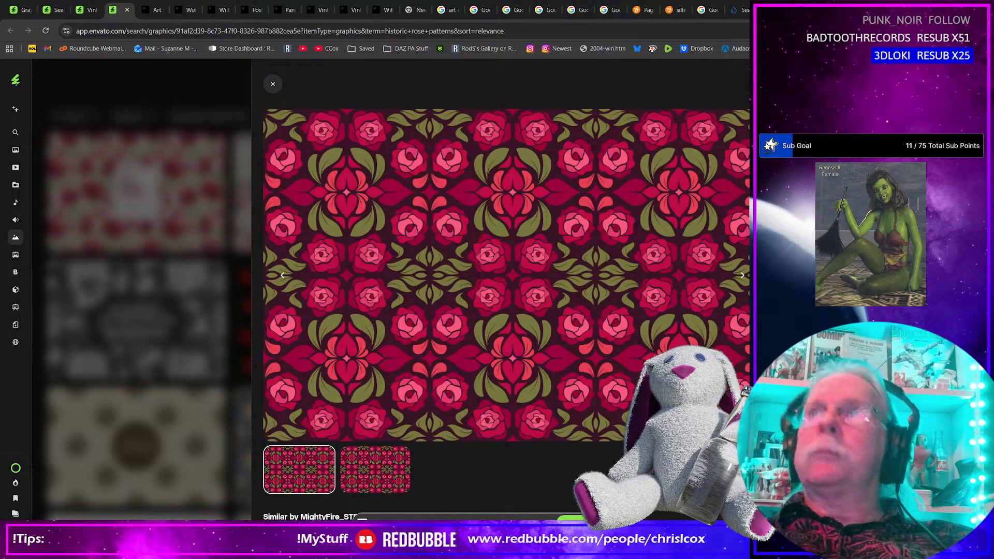
Switch to File Explorer, paste the rose ornament PNG and two rose pattern archives into Roseblade's WIP folder, and widen the window to show them.
{"action": "key", "text": "alt+Tab"}
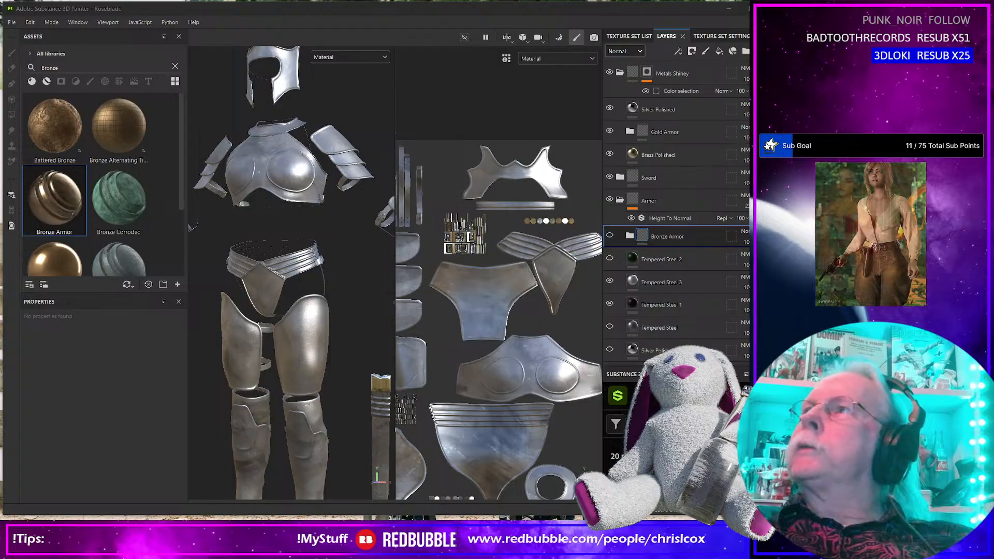
{"action": "mouse_move", "coordinate": [510, 0]}
{"action": "left_mouse_down"}
{"action": "mouse_move", "coordinate": [477, 2]}
{"action": "mouse_move", "coordinate": [364, 103]}
{"action": "left_mouse_up"}
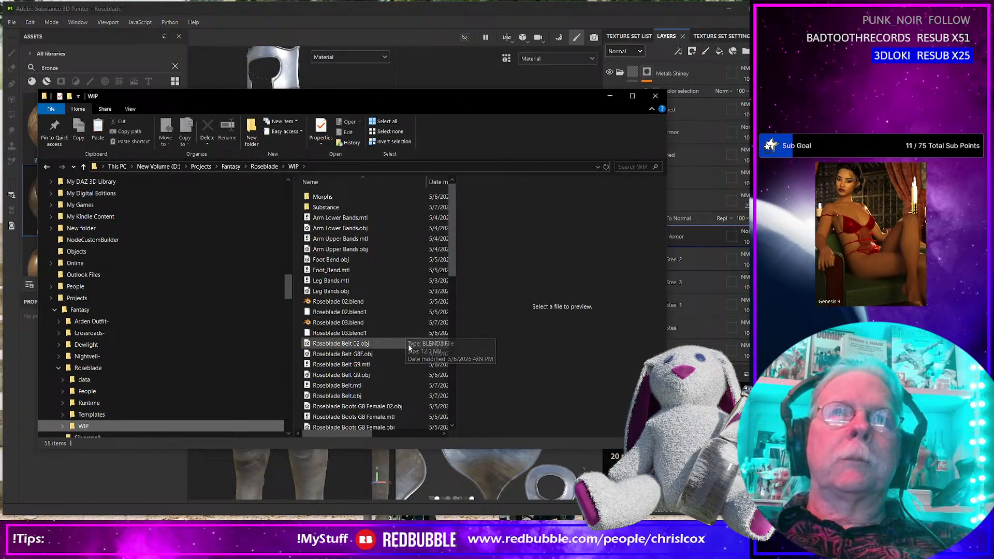
{"action": "right_click", "coordinate": [159, 429]}
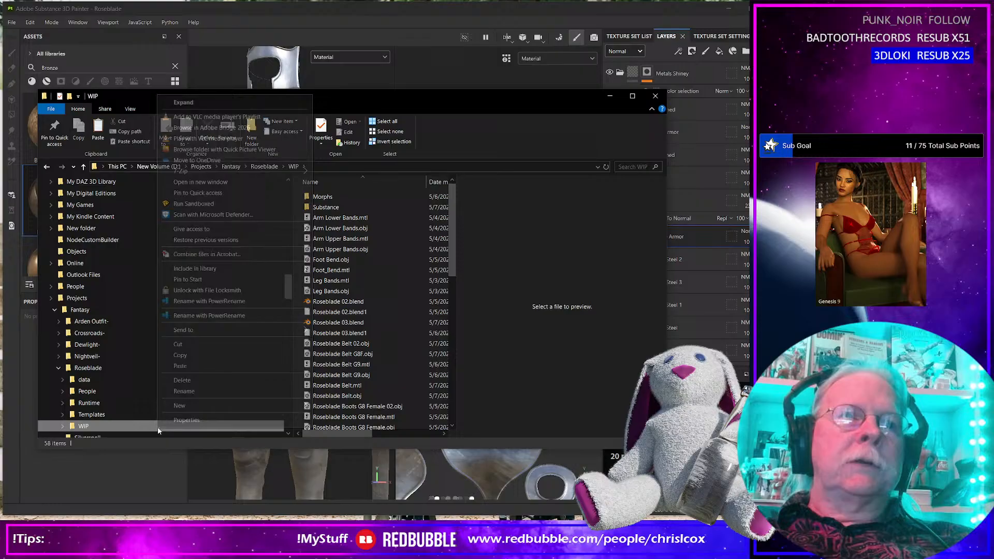
{"action": "left_click", "coordinate": [183, 368]}
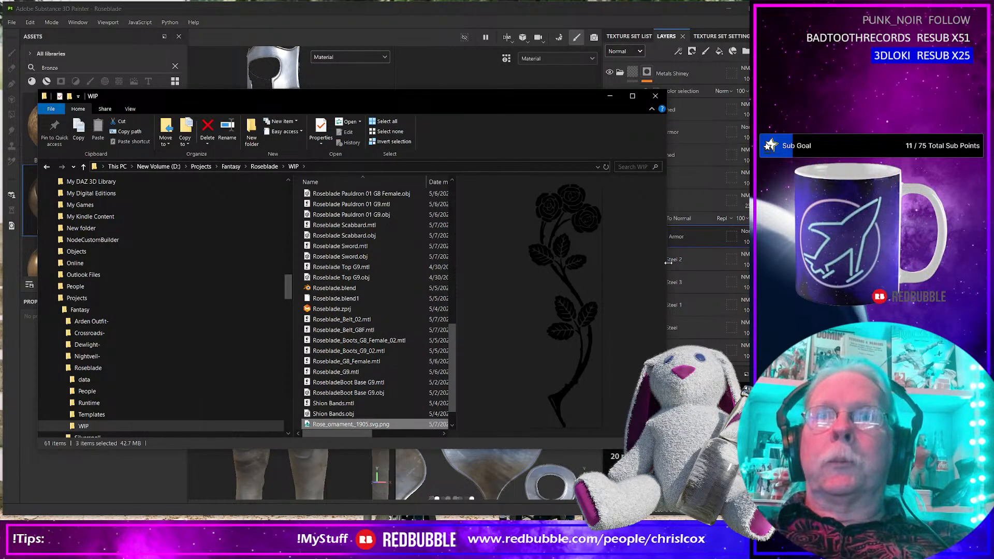
{"action": "left_click_drag", "start_coordinate": [665, 260], "coordinate": [750, 260]}
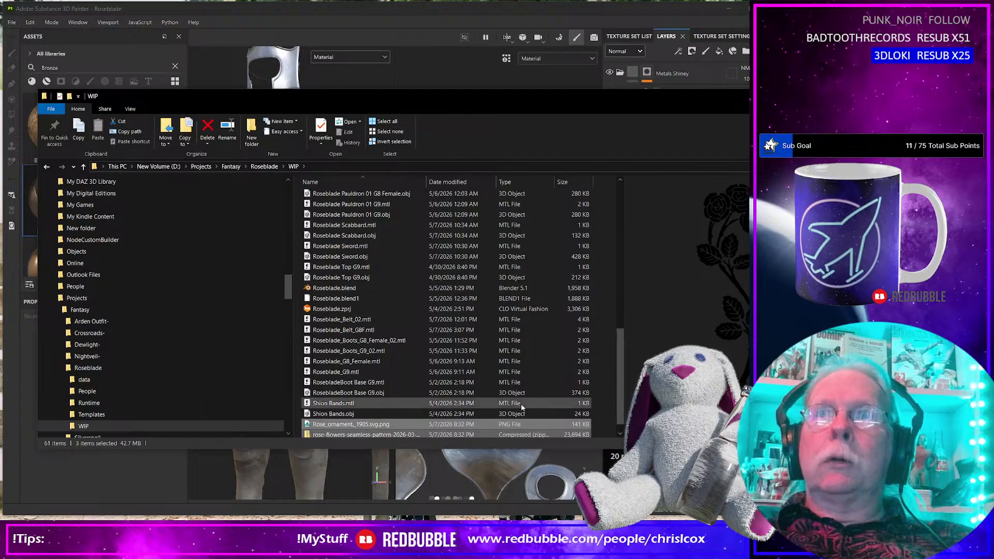
{"action": "scroll", "coordinate": [427, 381], "scroll_direction": "down", "scroll_amount": 1}
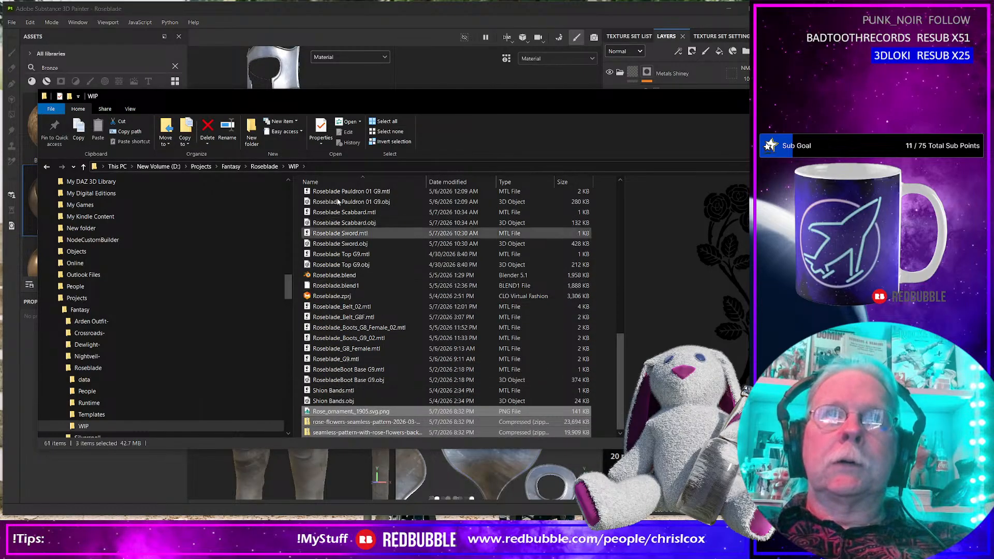
Copy the rose flowers seamless pattern PNG out of its archive into the WIP folder and preview the image there.
{"action": "double_click", "coordinate": [372, 423]}
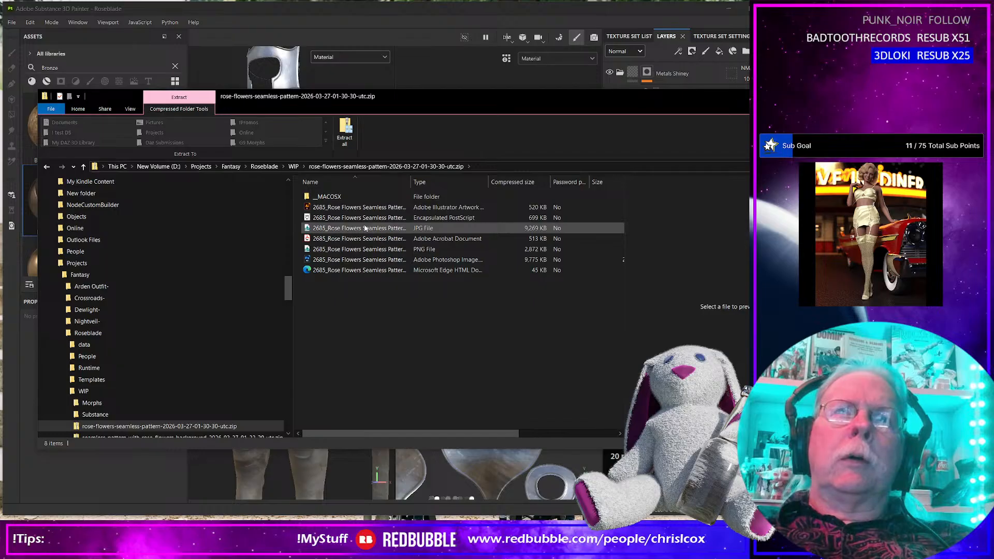
{"action": "left_click", "coordinate": [363, 250]}
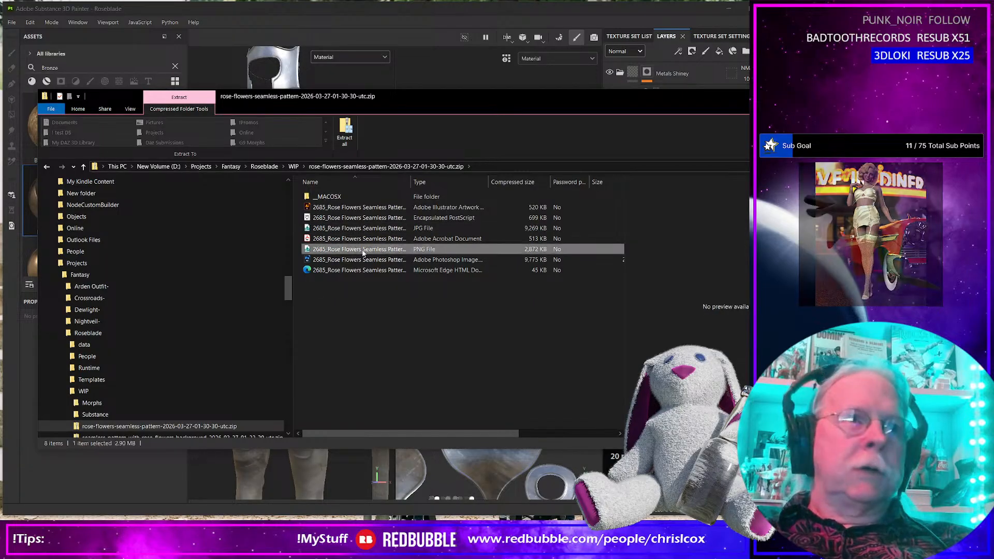
{"action": "left_click_drag", "start_coordinate": [362, 253], "coordinate": [110, 394]}
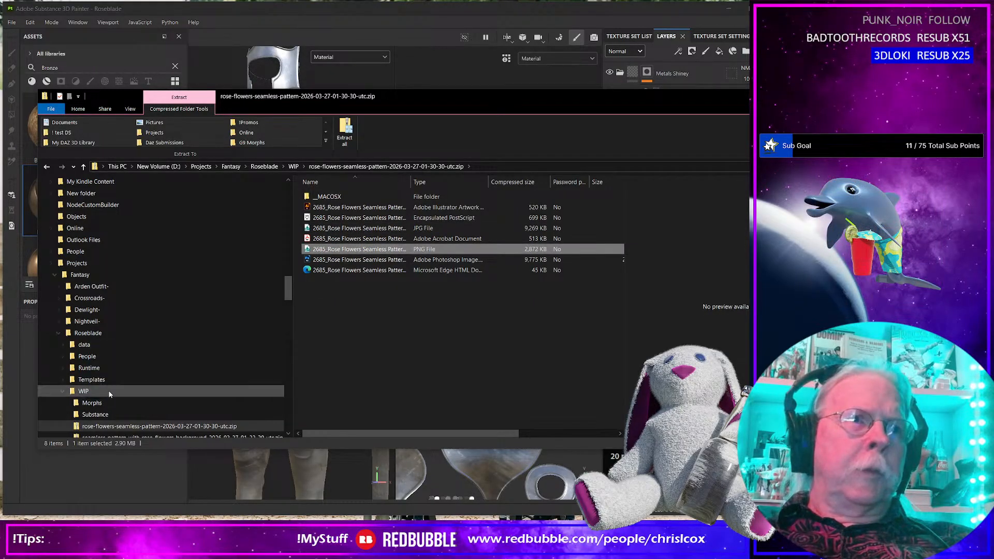
{"action": "left_click", "coordinate": [160, 395]}
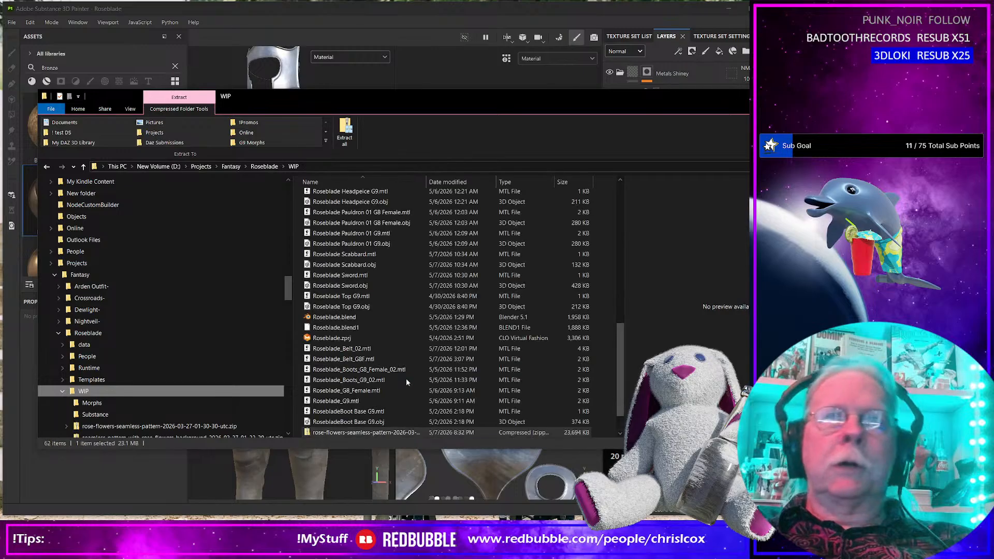
{"action": "scroll", "coordinate": [409, 375], "scroll_direction": "down", "scroll_amount": 1}
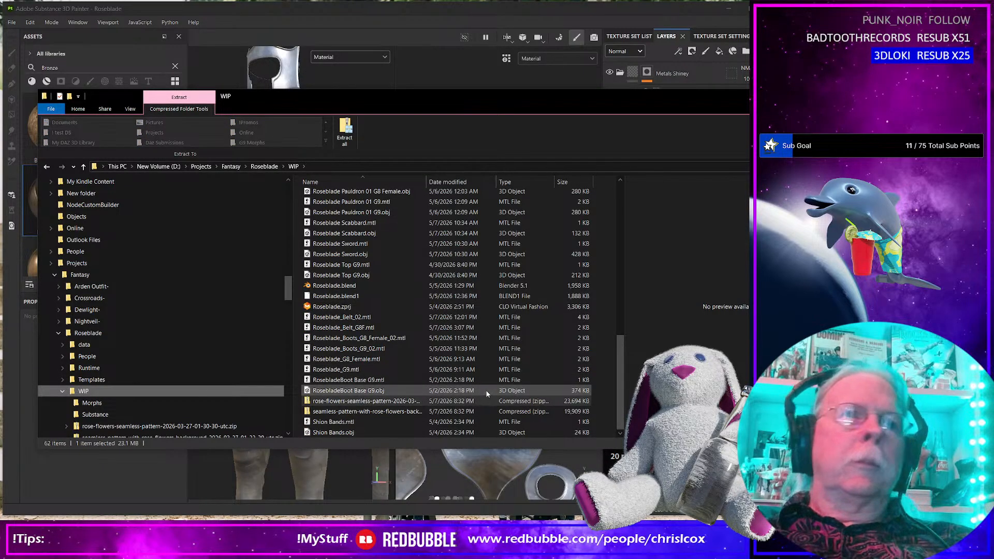
{"action": "scroll", "coordinate": [489, 381], "scroll_direction": "up", "scroll_amount": 4}
{"action": "scroll", "coordinate": [487, 370], "scroll_direction": "up", "scroll_amount": 8}
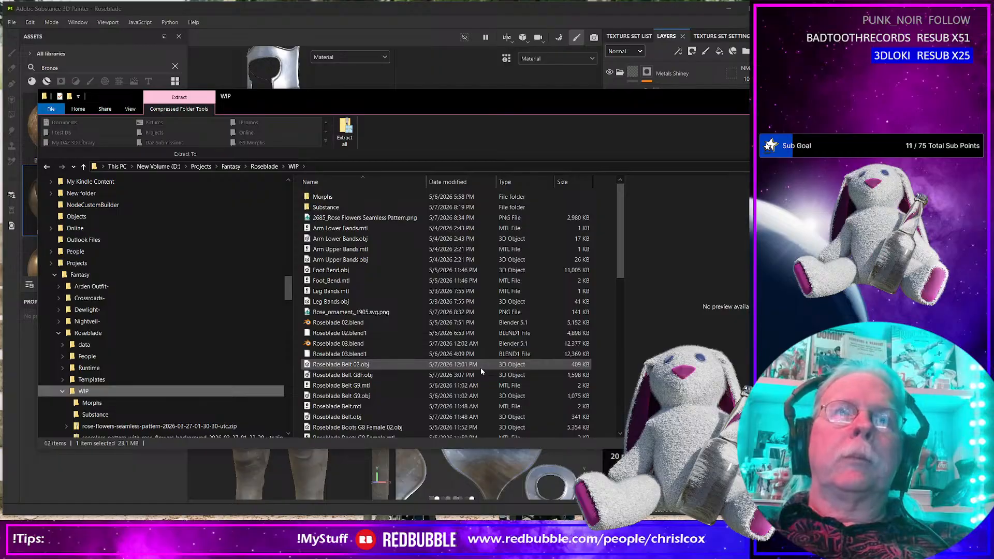
{"action": "left_click", "coordinate": [374, 218]}
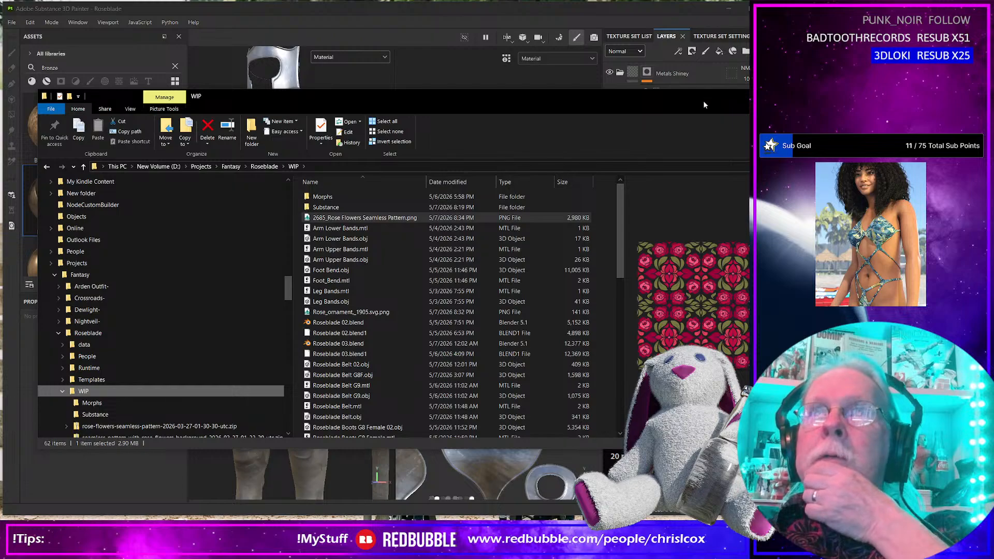
{"action": "left_click_drag", "start_coordinate": [704, 105], "coordinate": [635, 108]}
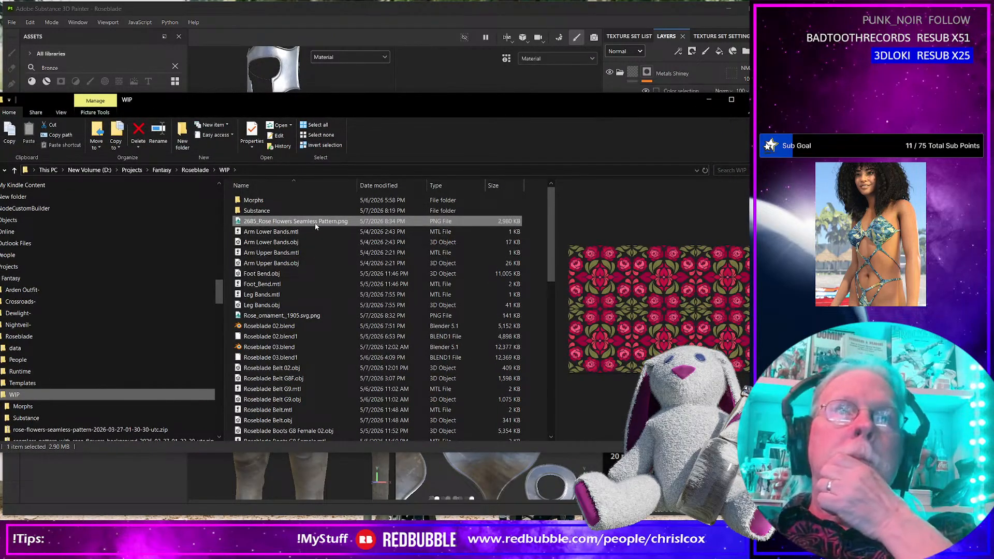
Open 2685_Rose Flowers Seamless Pattern.png in Adobe Photoshop 2026, dismiss the plug-in notice, and reposition the window to show the layers.
{"action": "double_click", "coordinate": [315, 223]}
{"action": "right_click", "coordinate": [314, 223]}
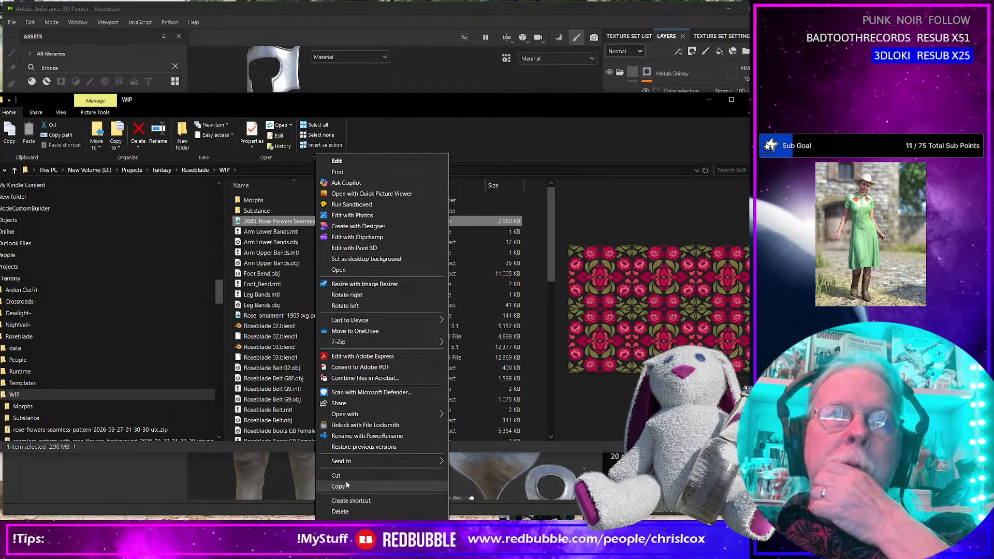
{"action": "mouse_move", "coordinate": [351, 418]}
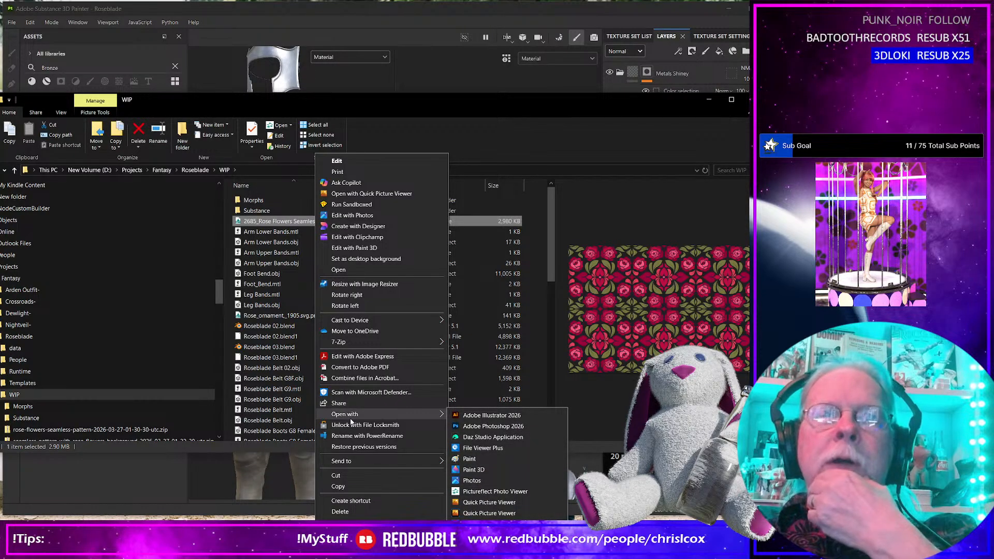
{"action": "left_click", "coordinate": [516, 427]}
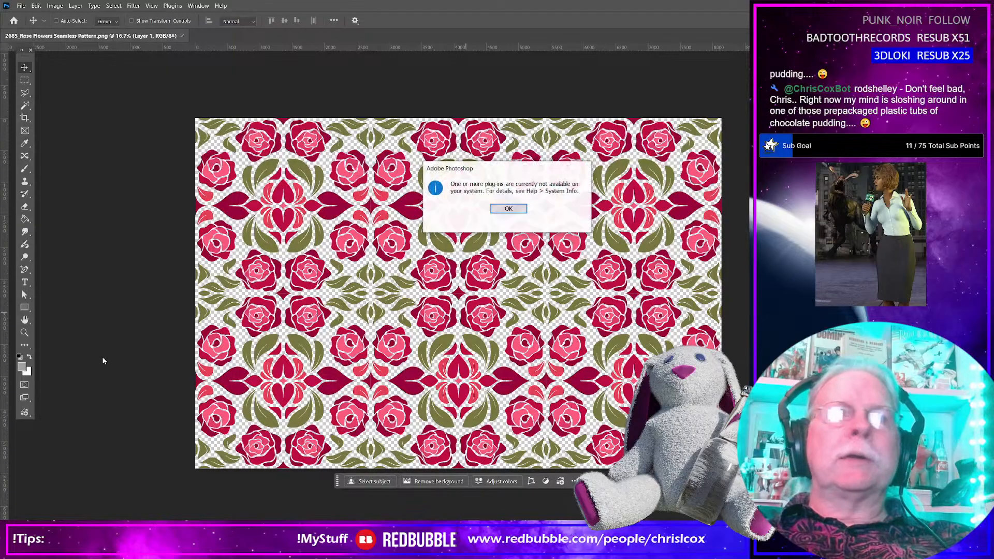
{"action": "left_click", "coordinate": [508, 209]}
{"action": "left_click", "coordinate": [958, 6]}
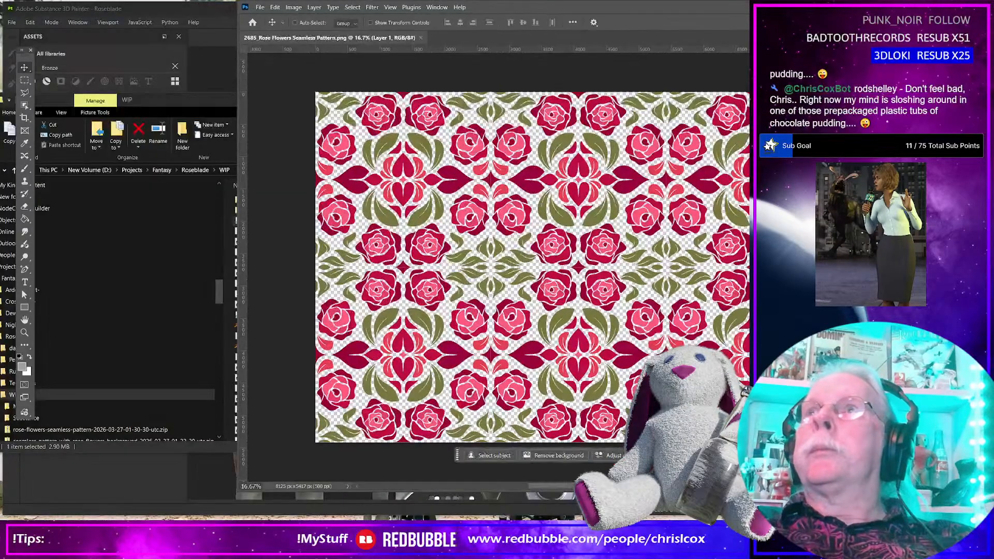
{"action": "left_click_drag", "start_coordinate": [801, 11], "coordinate": [569, 13]}
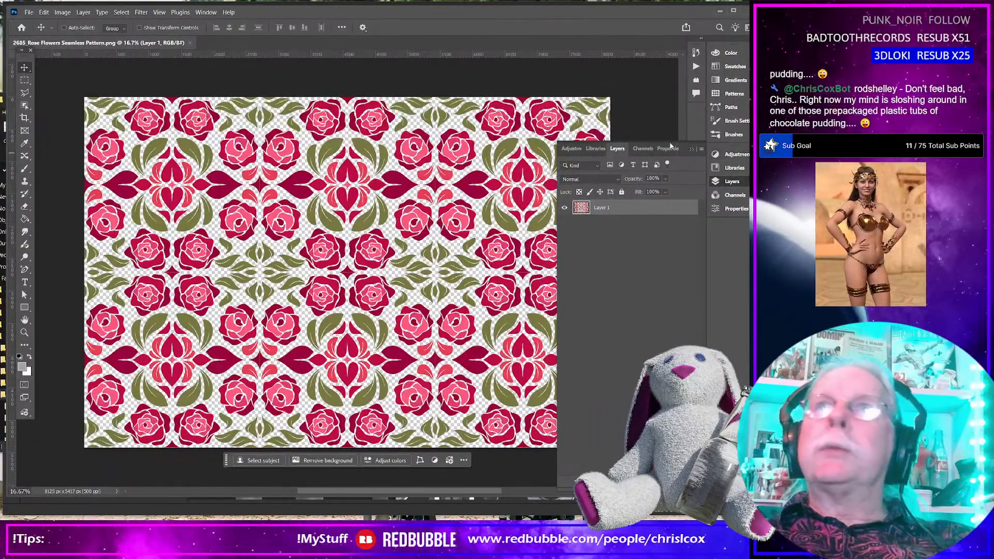
Lock the transparent pixels of Layer 1 and fill the rose artwork with white.
{"action": "left_click", "coordinate": [579, 192]}
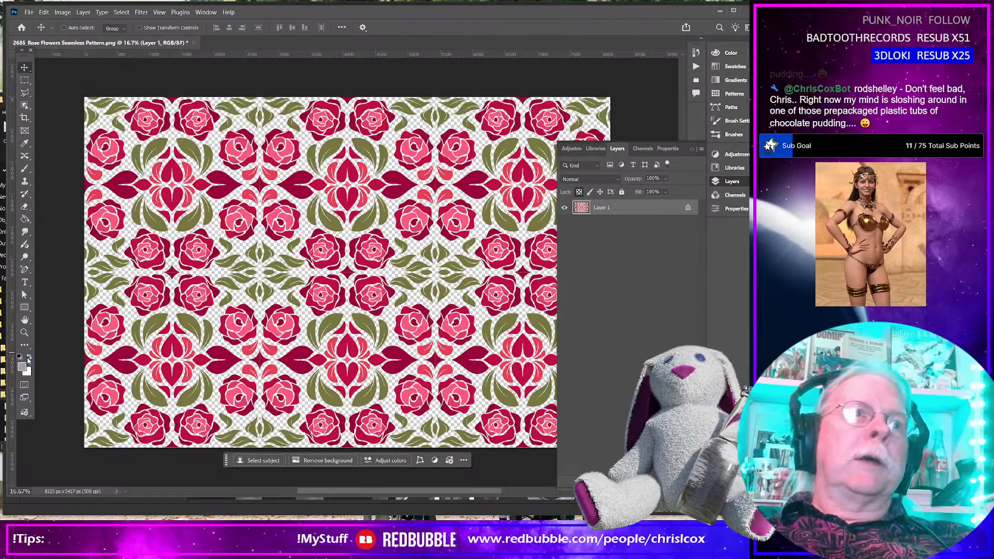
{"action": "key", "text": "x"}
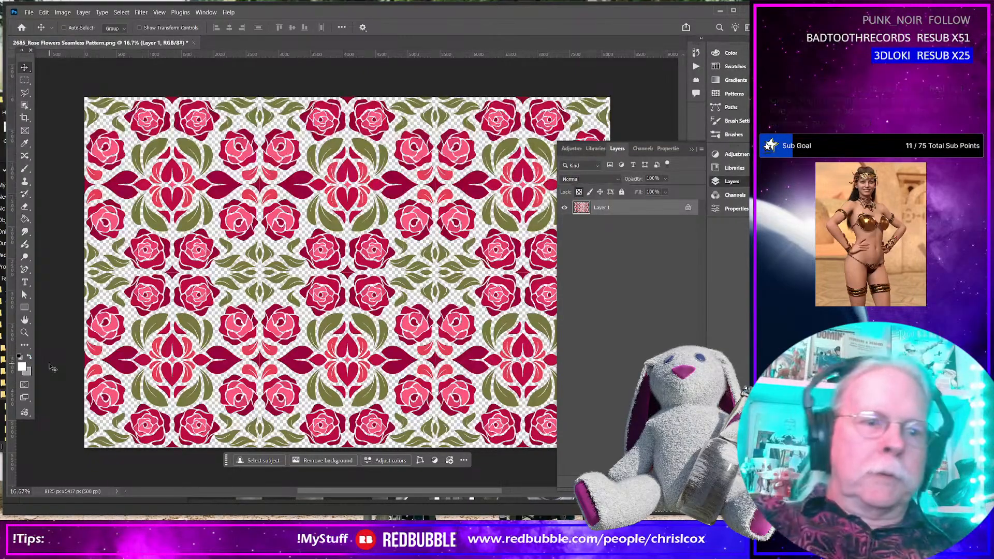
{"action": "key", "text": "shift+BackSpace"}
{"action": "key", "text": "Return"}
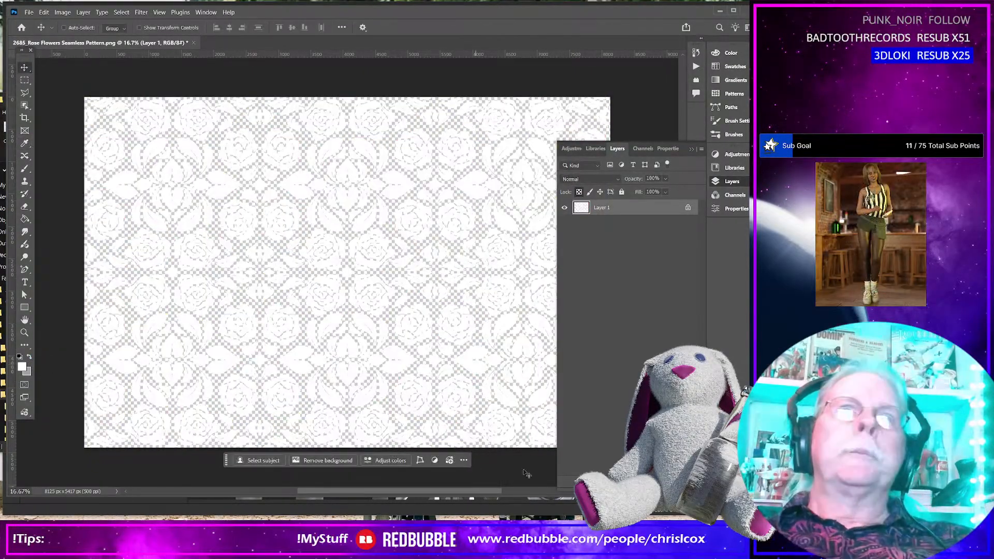
Add a new layer above the white rose pattern and fill it with black.
{"action": "left_click", "coordinate": [631, 256]}
{"action": "left_click", "coordinate": [701, 148]}
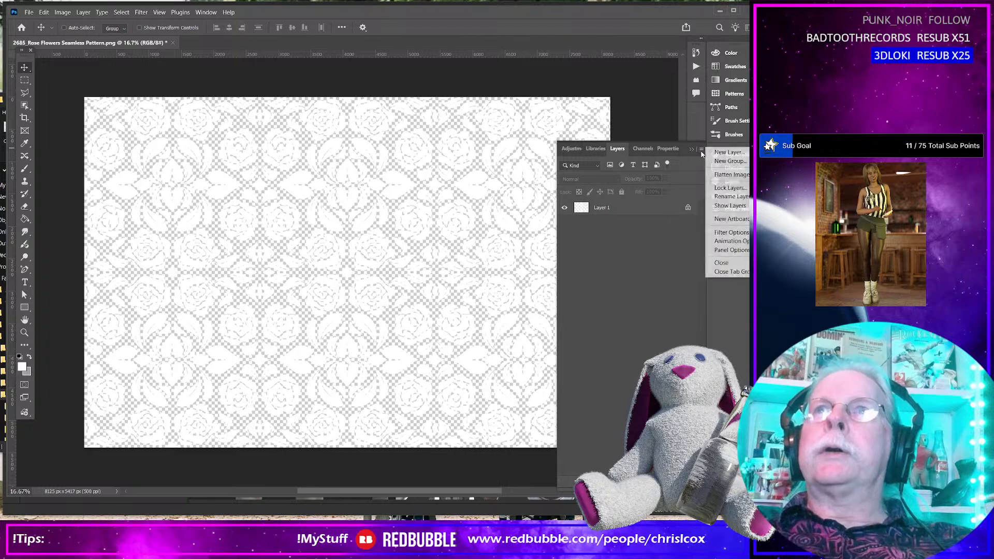
{"action": "left_click", "coordinate": [724, 155]}
{"action": "left_click", "coordinate": [493, 265]}
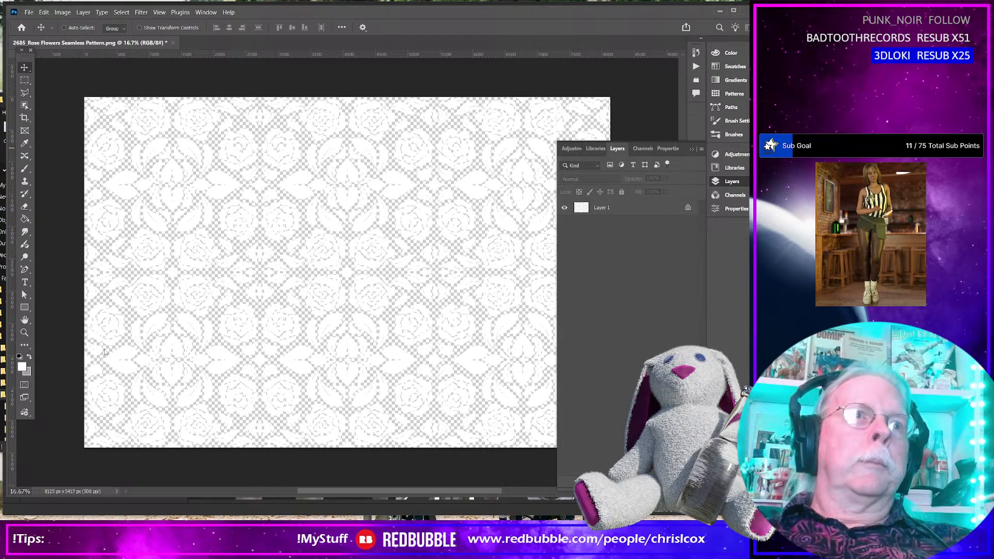
{"action": "key", "text": "g"}
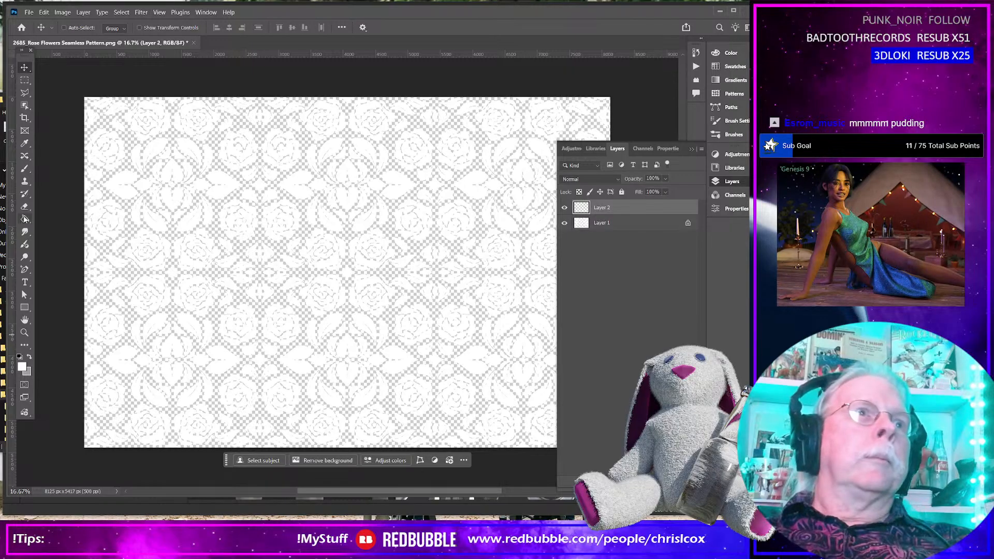
{"action": "left_click", "coordinate": [19, 357]}
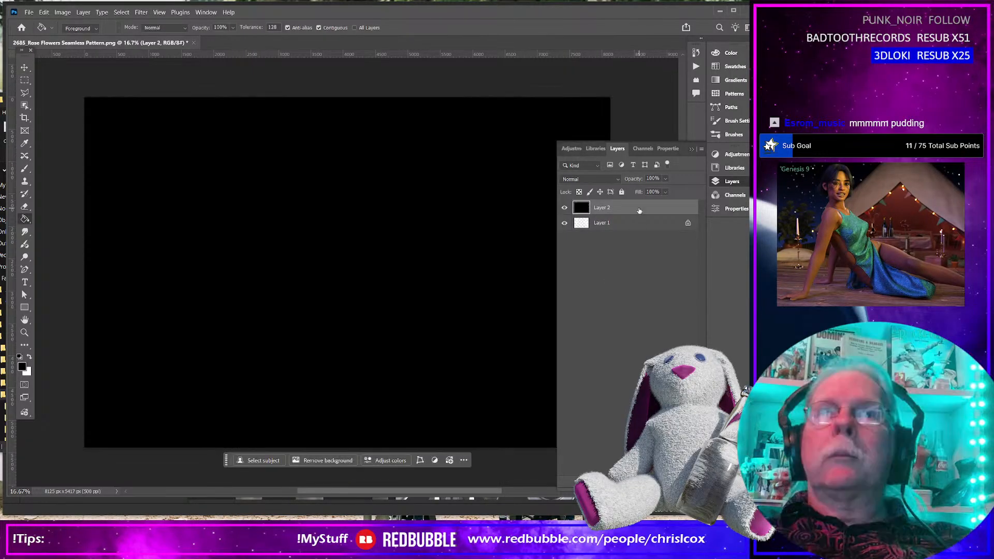
Move the black layer below the white rose pattern and flatten the image.
{"action": "left_click_drag", "start_coordinate": [639, 211], "coordinate": [634, 241]}
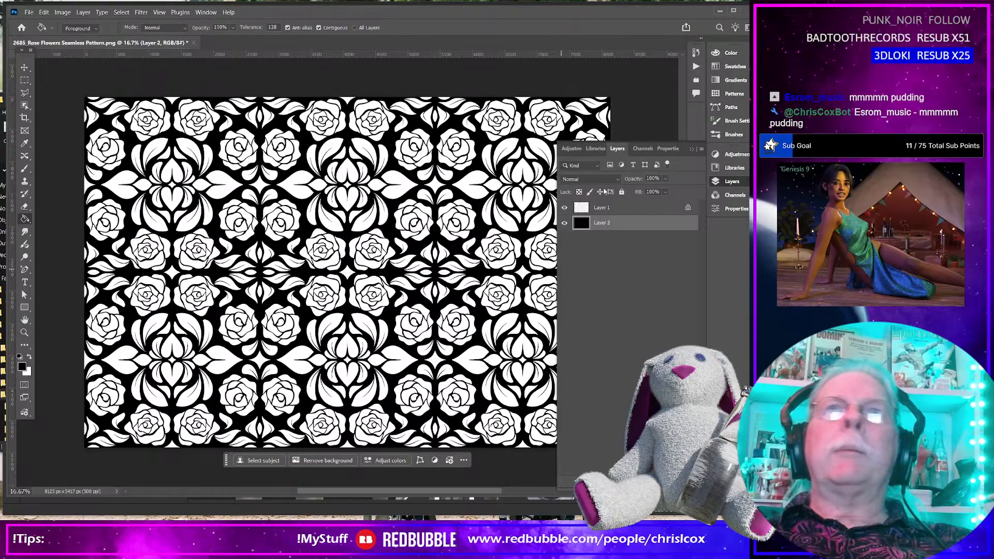
{"action": "left_click", "coordinate": [629, 213], "text": "shift"}
{"action": "right_click", "coordinate": [630, 216]}
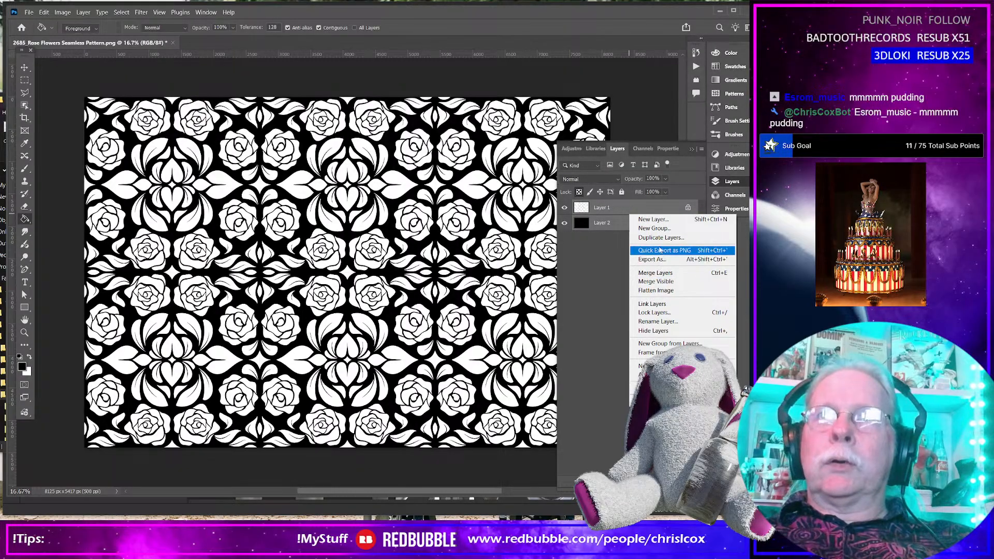
{"action": "left_click", "coordinate": [661, 291]}
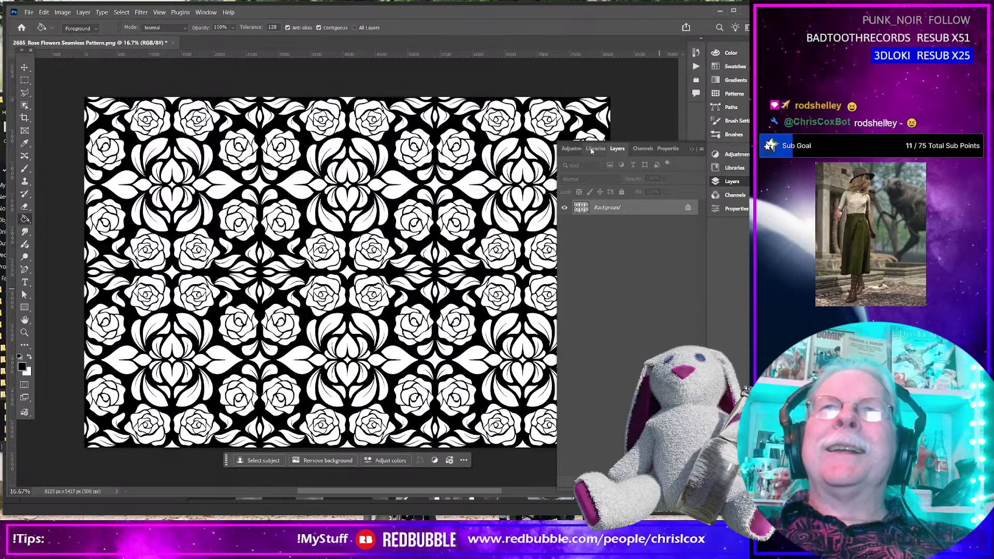
Save a PNG copy of the flattened pattern in the WIP folder as 2685_Rose Flowers Seamless Pattern B&W.png.
{"action": "mouse_move", "coordinate": [578, 150]}
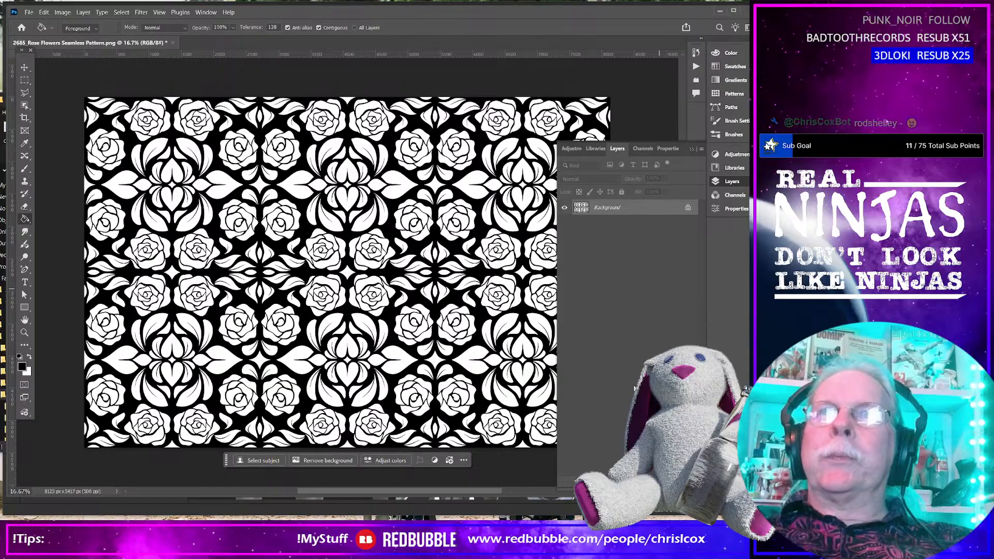
{"action": "left_click", "coordinate": [29, 13]}
{"action": "left_click", "coordinate": [51, 133]}
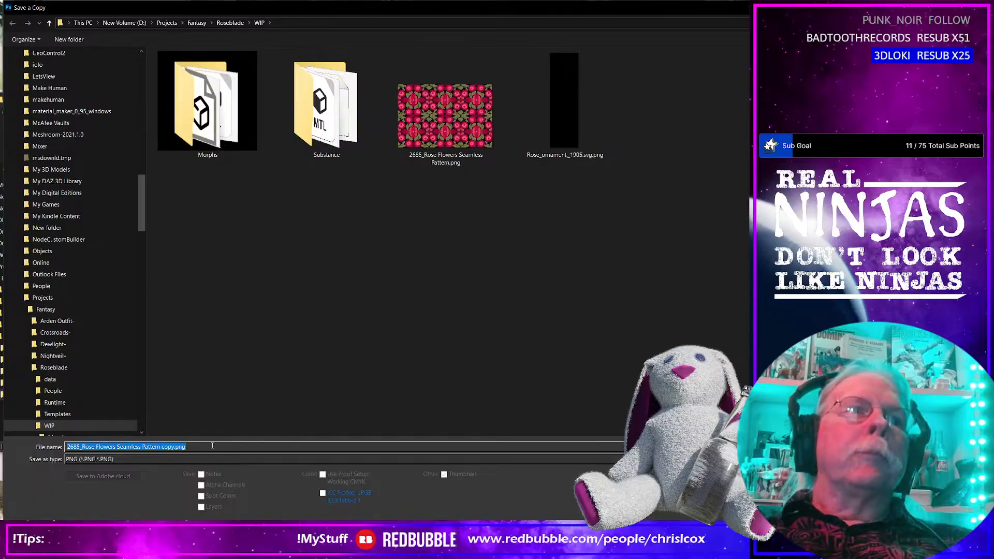
{"action": "left_click", "coordinate": [212, 447]}
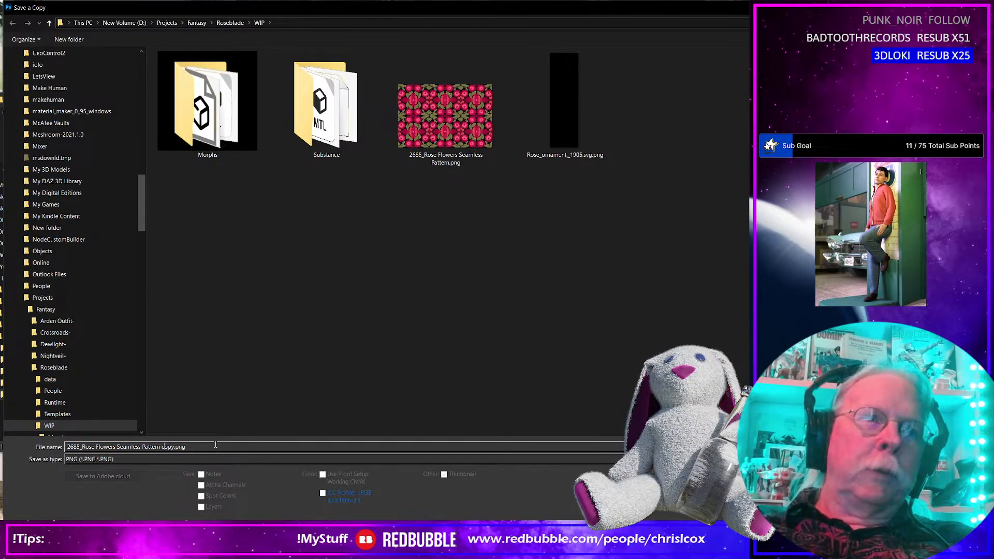
{"action": "key", "text": "shift+Right"}
{"action": "key", "text": "shift+Right"}
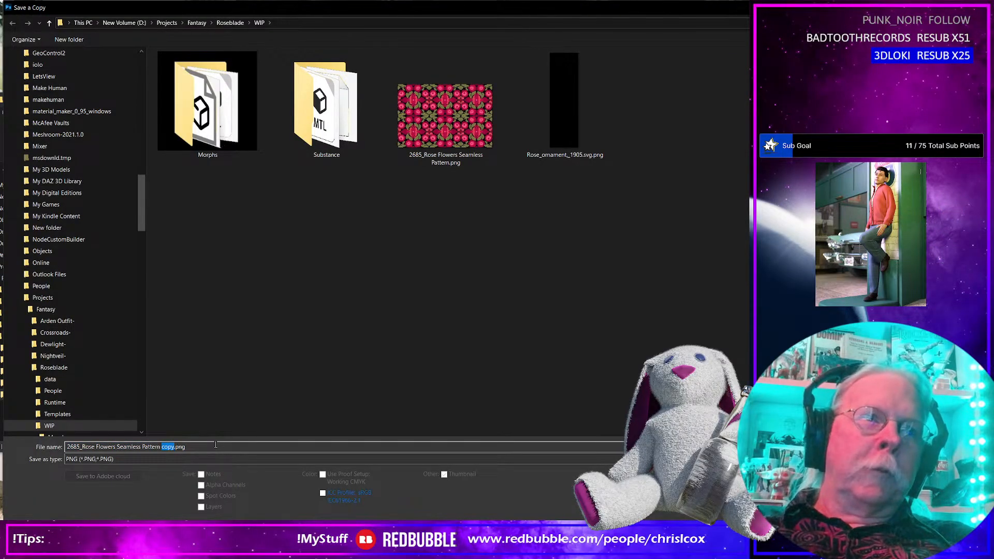
{"action": "type", "text": "B&"}
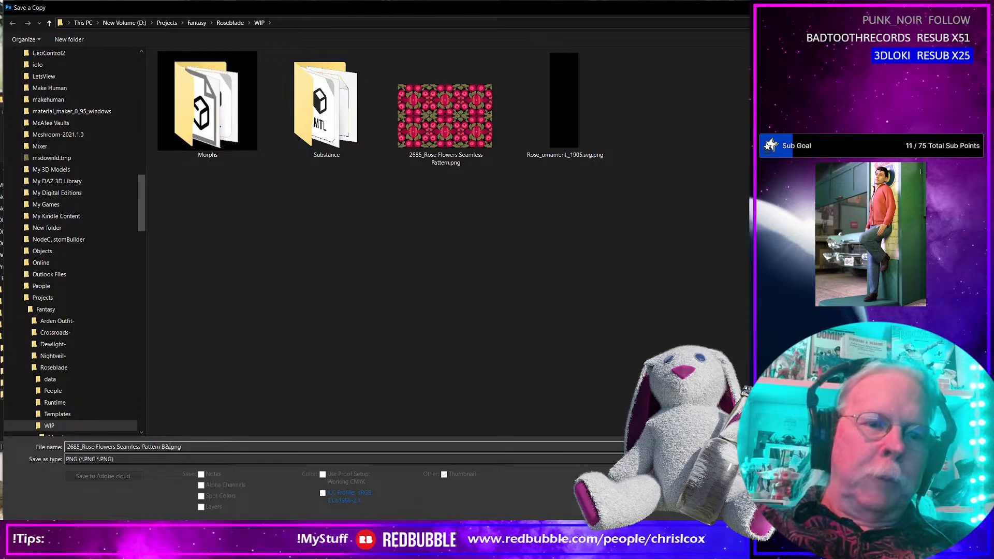
{"action": "type", "text": "W"}
{"action": "key", "text": "Return"}
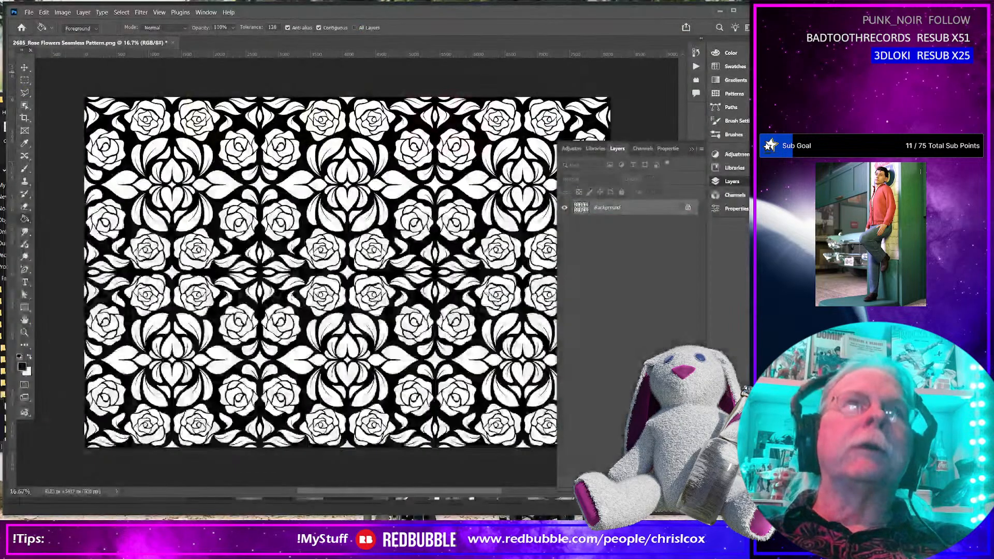
{"action": "left_click", "coordinate": [540, 167]}
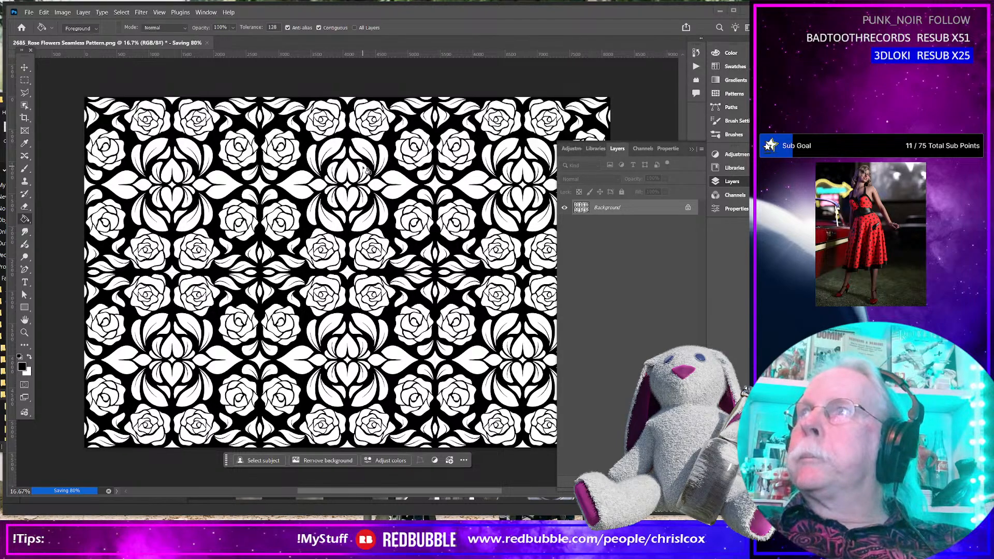
Switch to File Explorer and copy pink rose pattern.jpg from the seamless-pattern-with-rose-flowers-background zip archive into the WIP folder.
{"action": "key", "text": "alt+Tab"}
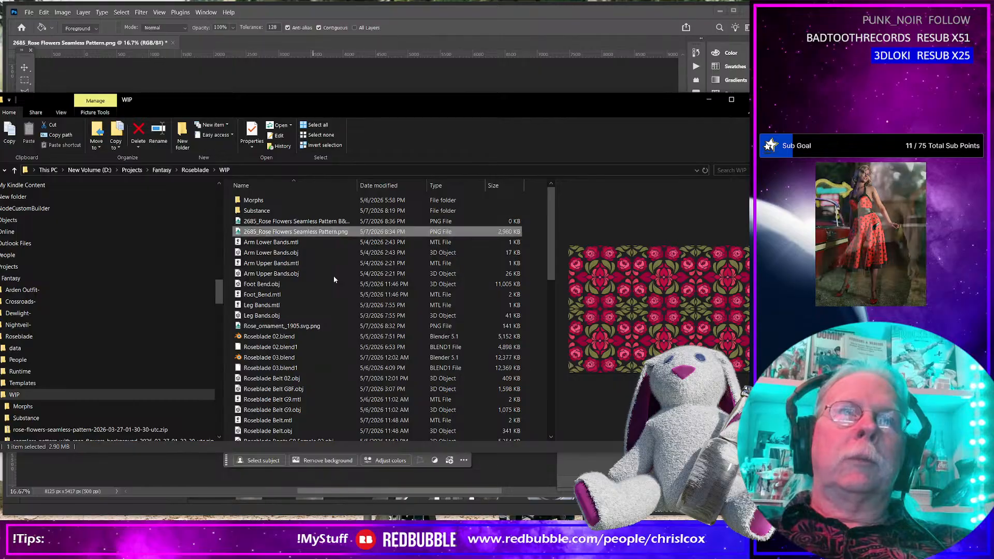
{"action": "scroll", "coordinate": [537, 286], "scroll_direction": "down", "scroll_amount": 13}
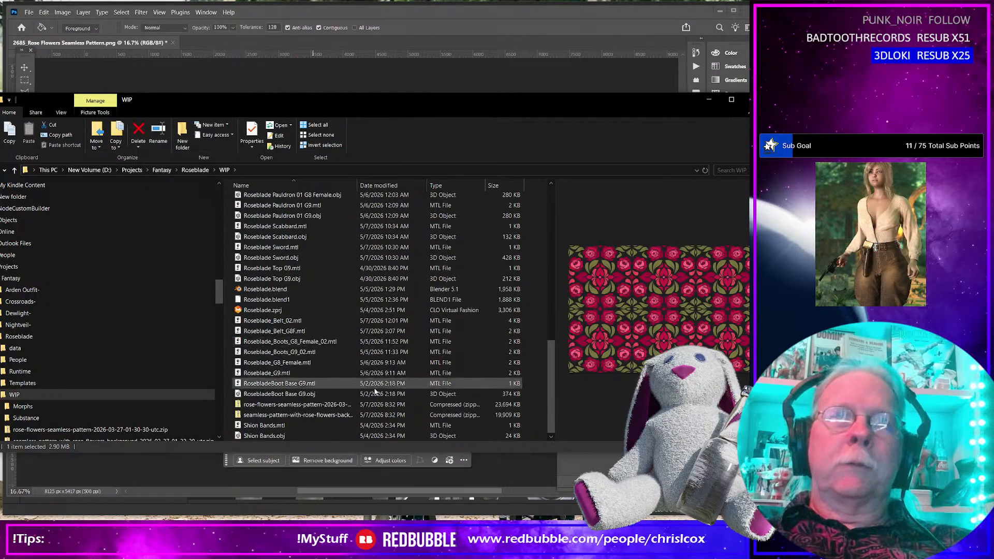
{"action": "left_click", "coordinate": [305, 417]}
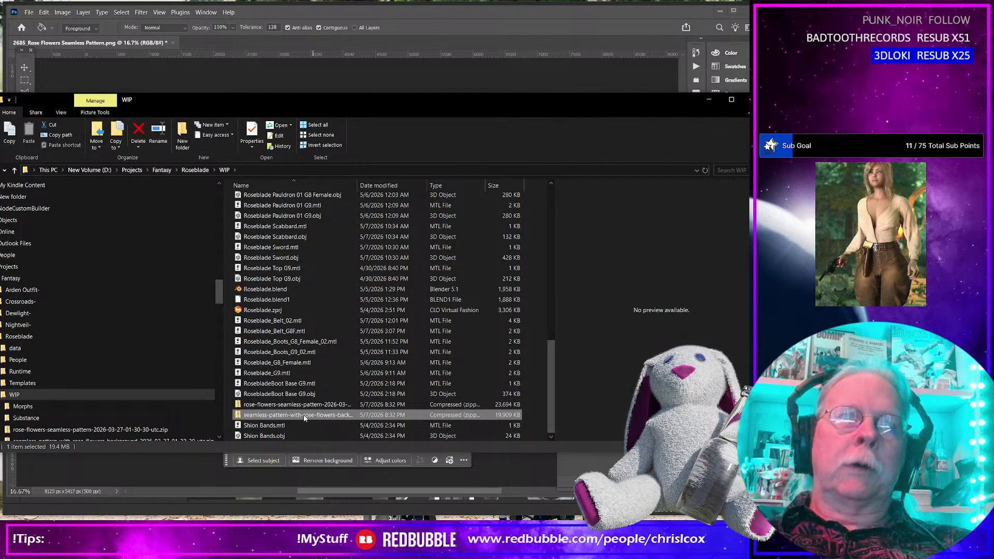
{"action": "double_click", "coordinate": [305, 416]}
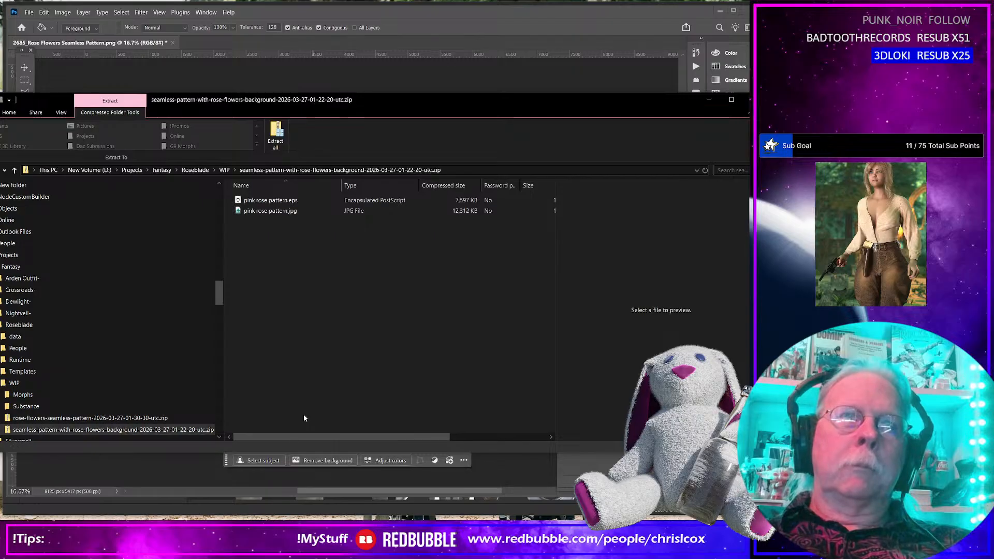
{"action": "left_click", "coordinate": [284, 212]}
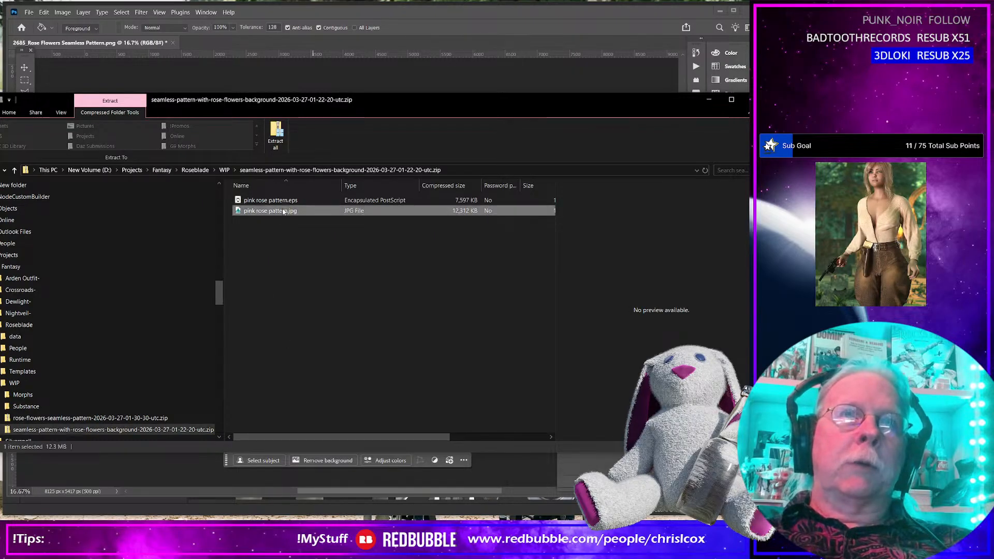
{"action": "left_click_drag", "start_coordinate": [283, 211], "coordinate": [68, 381]}
{"action": "left_click", "coordinate": [66, 382]}
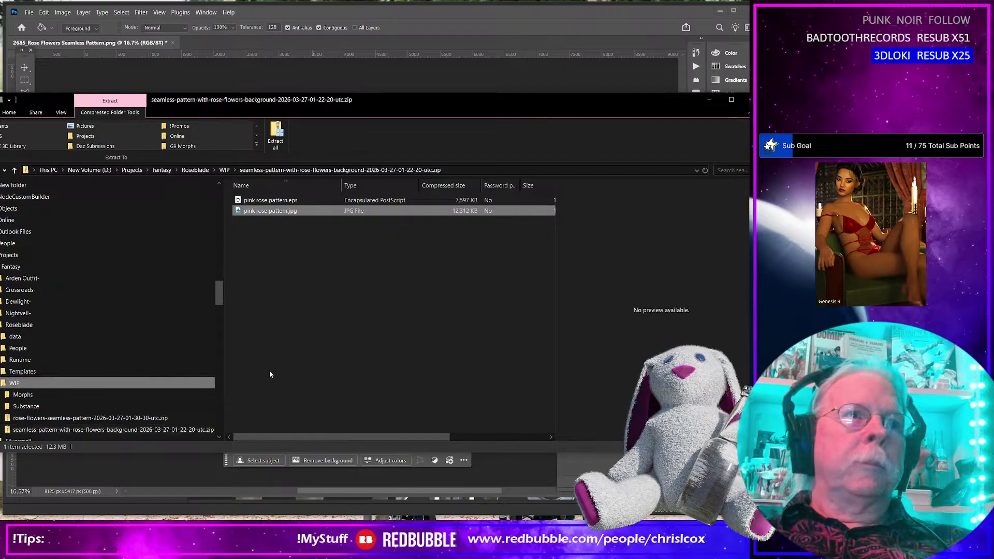
Open 2685_Rose Flowers Seamless Pattern B&W.png from the WIP folder in Photoshop to check the saved copy.
{"action": "scroll", "coordinate": [327, 322], "scroll_direction": "up", "scroll_amount": 15}
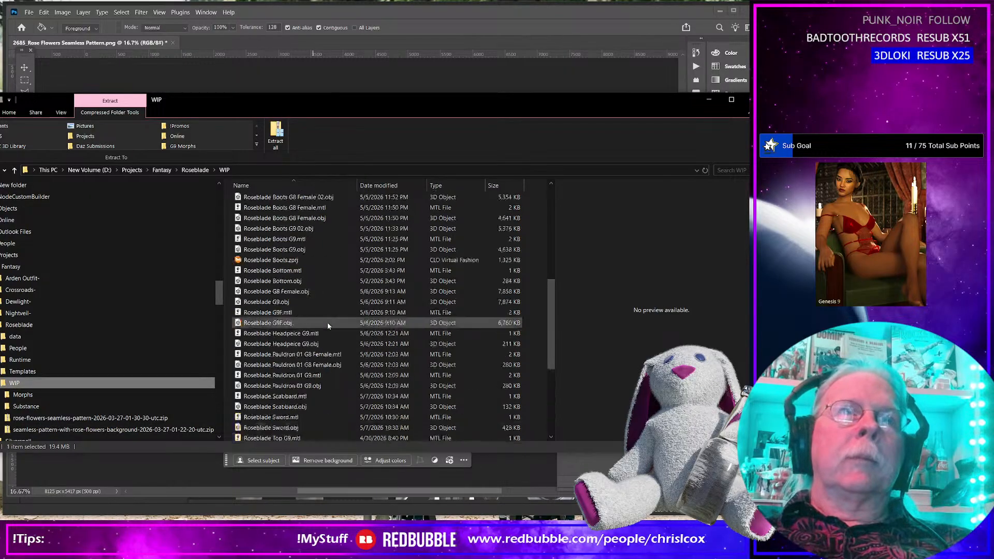
{"action": "left_click", "coordinate": [307, 222]}
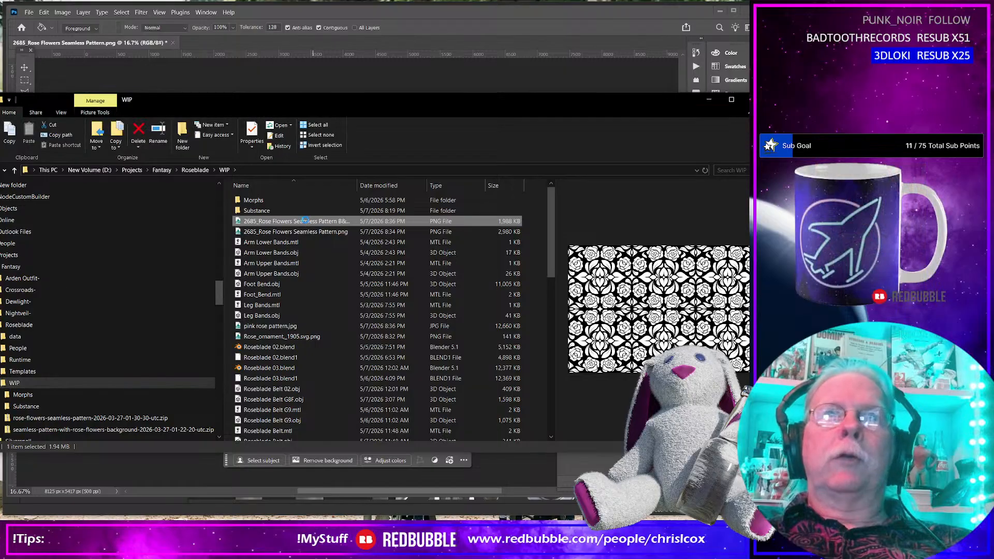
{"action": "right_click", "coordinate": [306, 221]}
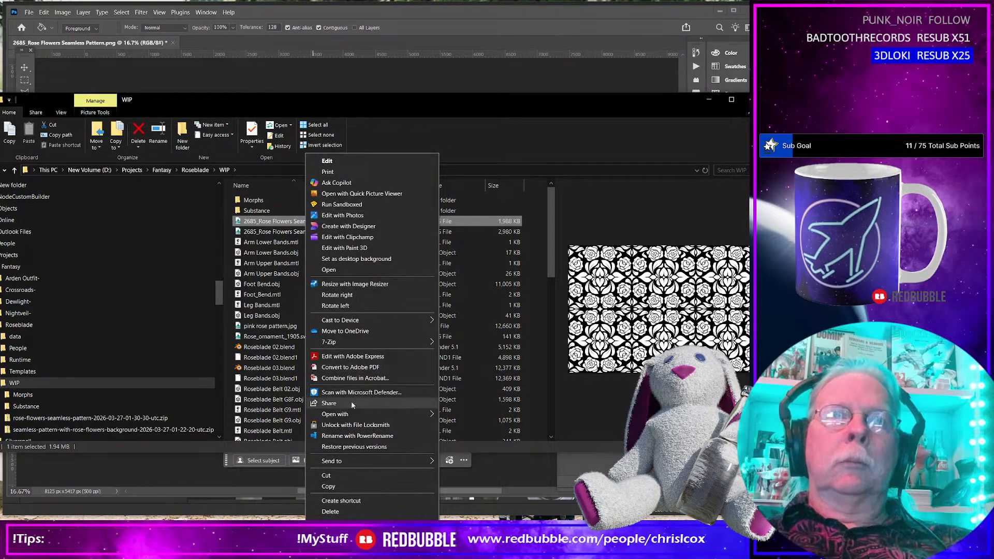
{"action": "mouse_move", "coordinate": [351, 414]}
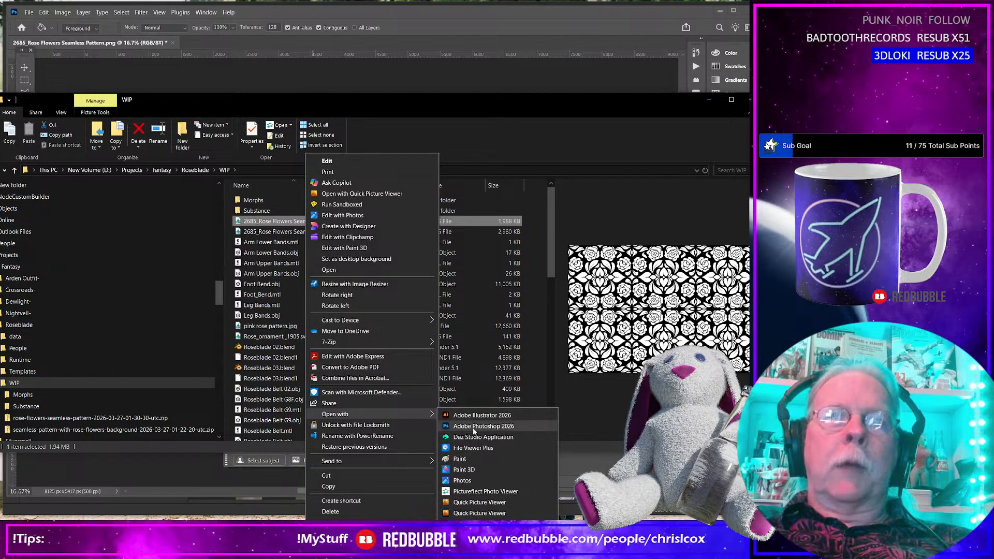
{"action": "left_click", "coordinate": [472, 427]}
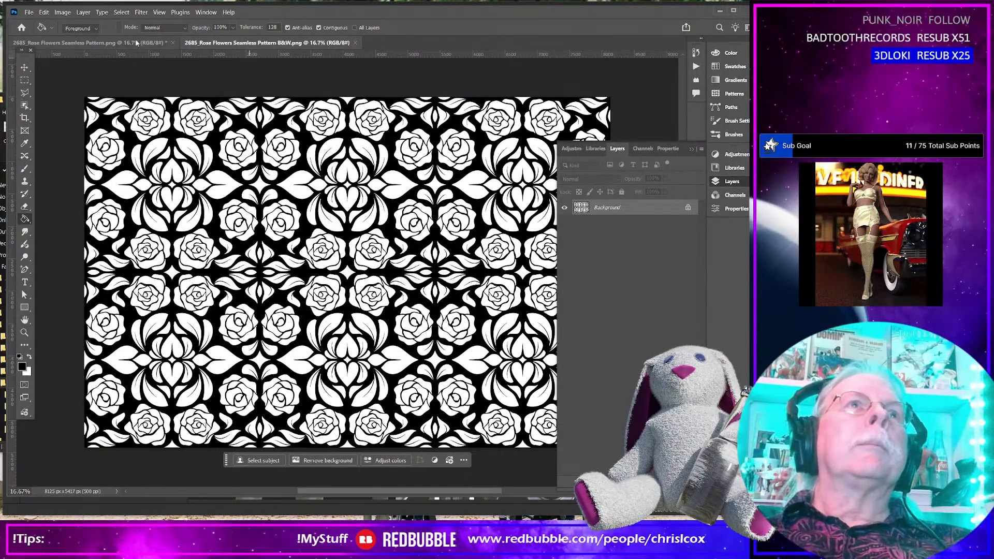
Close the B&W pattern copy and the original rose pattern document, discarding the original's unsaved changes.
{"action": "left_click", "coordinate": [354, 43]}
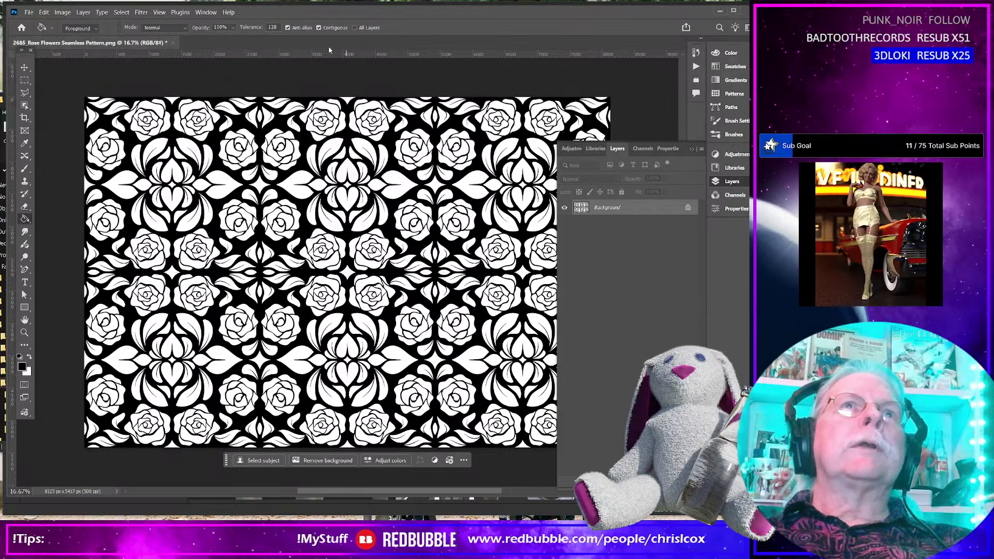
{"action": "left_click", "coordinate": [174, 42]}
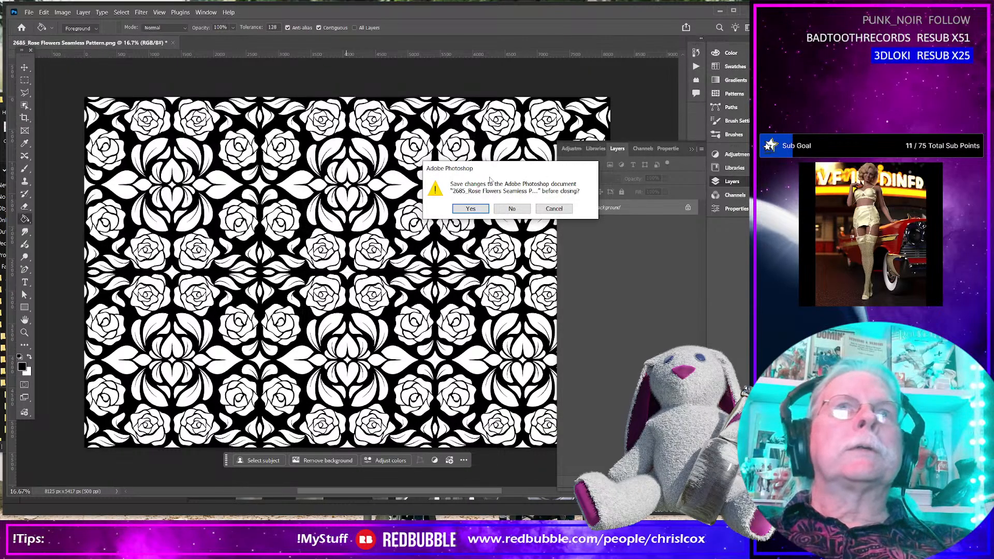
{"action": "left_click", "coordinate": [511, 208]}
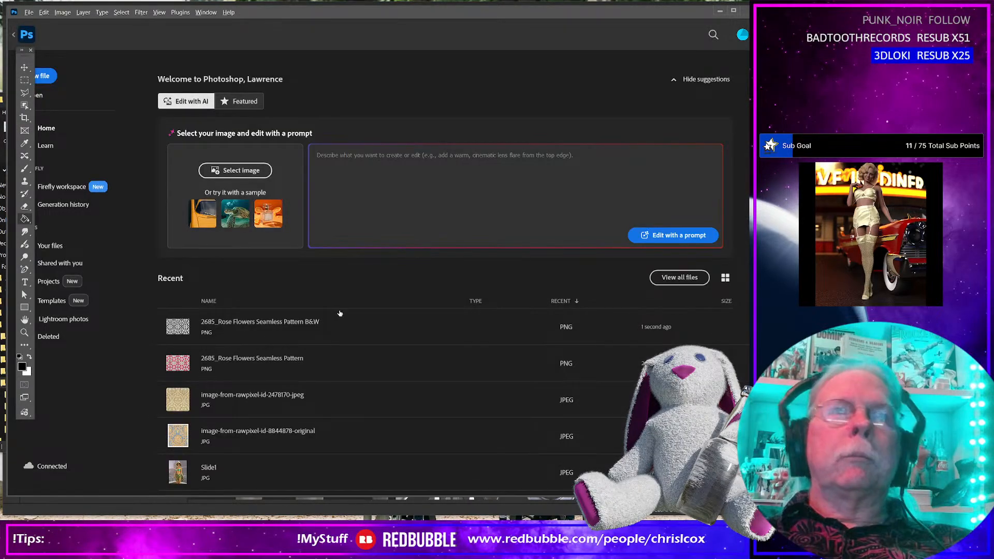
In File Explorer, sort the WIP folder by date modified and open pink rose pattern.jpg in Photoshop.
{"action": "key", "text": "alt+Tab"}
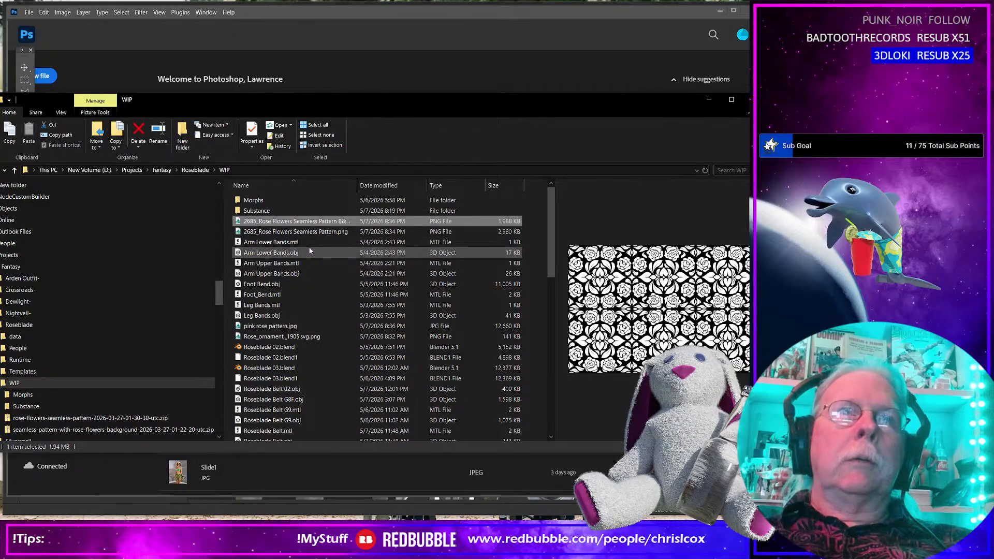
{"action": "left_click", "coordinate": [314, 337]}
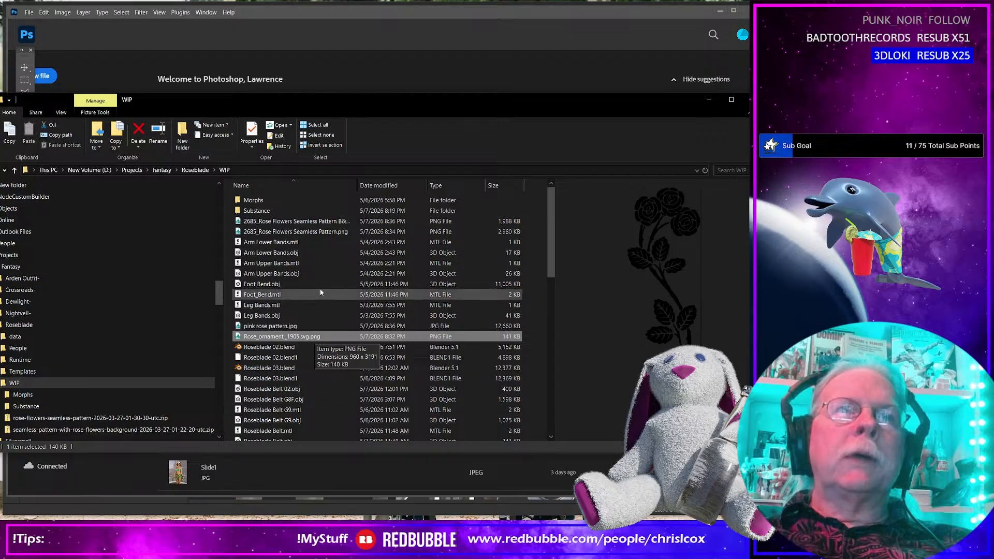
{"action": "left_click", "coordinate": [387, 185]}
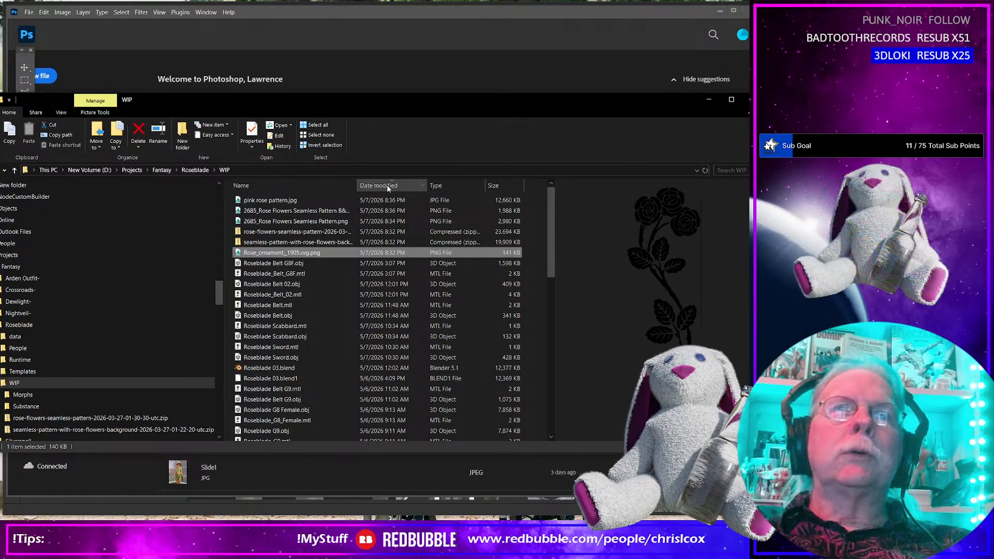
{"action": "left_click", "coordinate": [284, 201]}
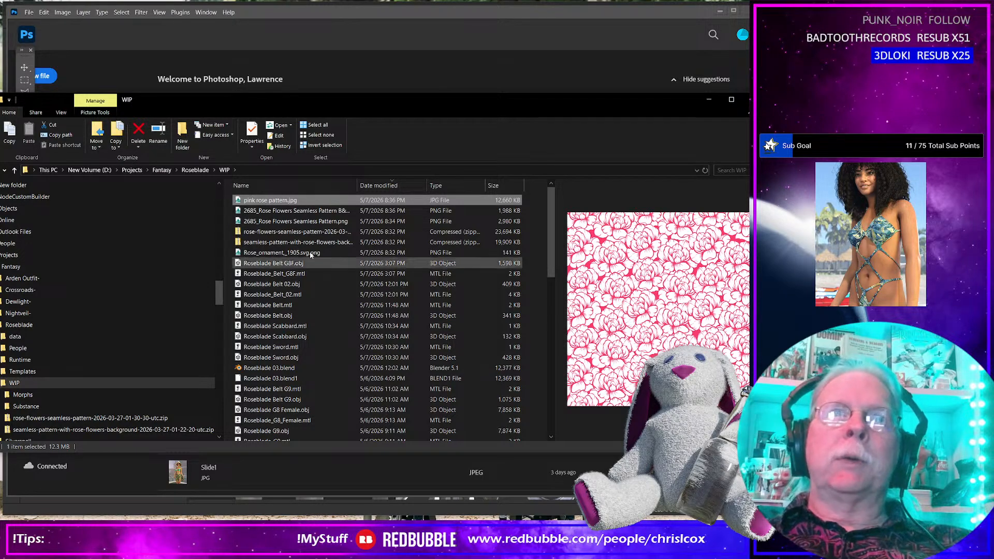
{"action": "right_click", "coordinate": [314, 200]}
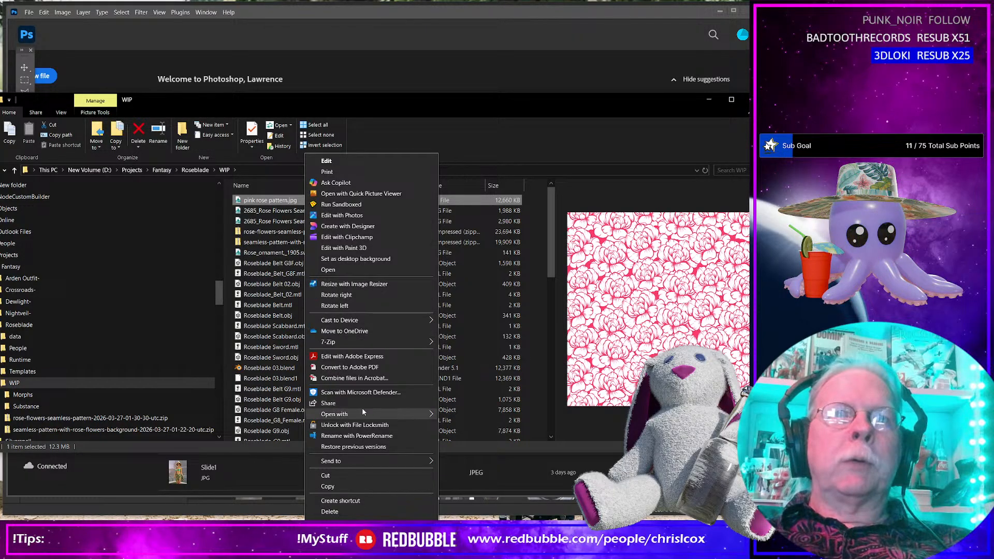
{"action": "mouse_move", "coordinate": [364, 414]}
{"action": "left_click", "coordinate": [485, 427]}
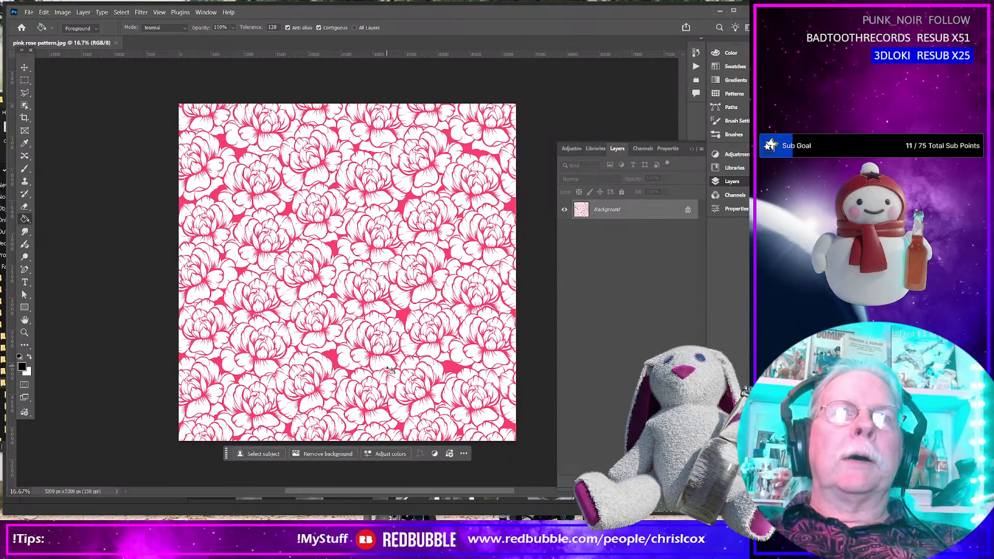
Desaturate the pink rose pattern and invert its tones.
{"action": "left_click", "coordinate": [44, 13]}
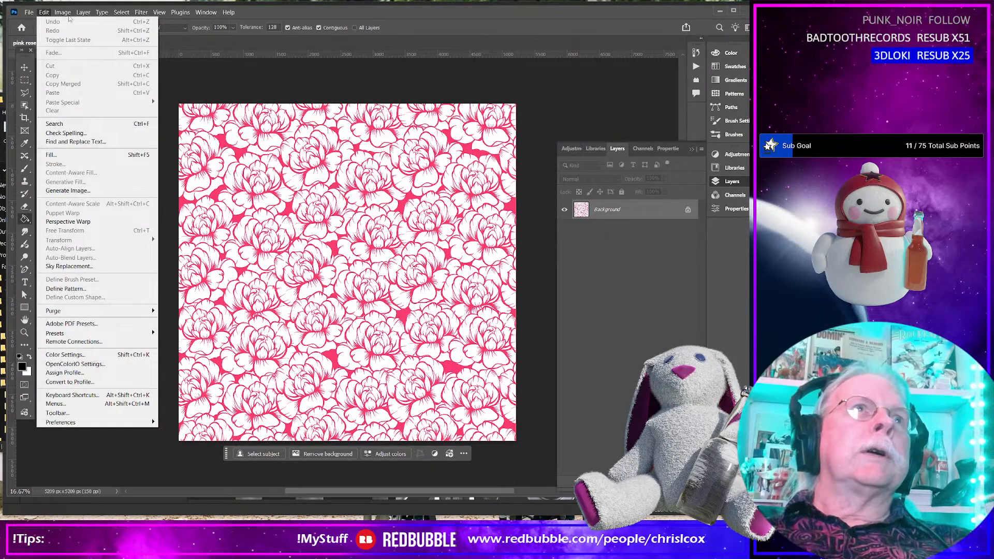
{"action": "mouse_move", "coordinate": [63, 13]}
{"action": "mouse_move", "coordinate": [70, 35]}
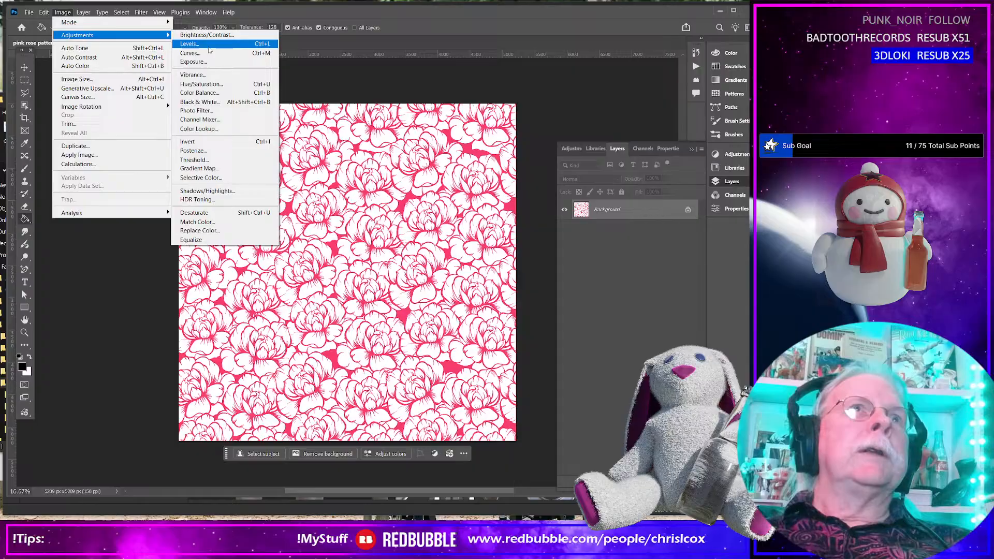
{"action": "left_click", "coordinate": [215, 213]}
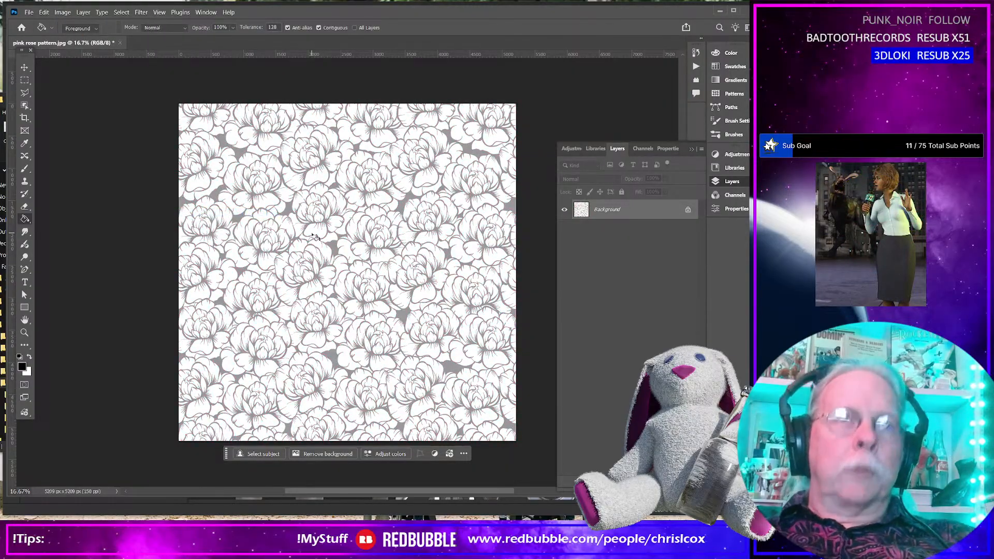
{"action": "key", "text": "ctrl+i"}
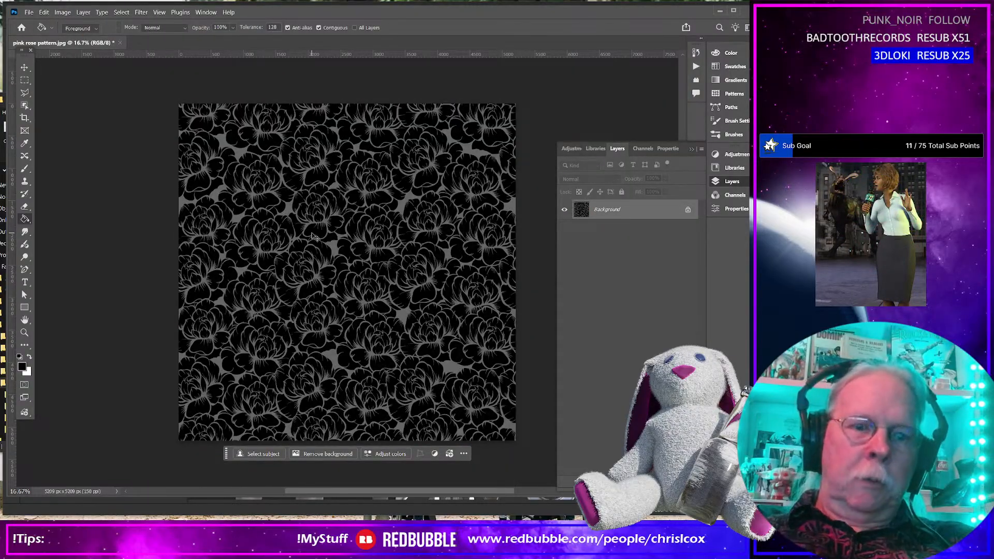
Raise the pattern's contrast with Curves, moving the black point to input 11 and the white point to input 92.
{"action": "key", "text": "ctrl+m"}
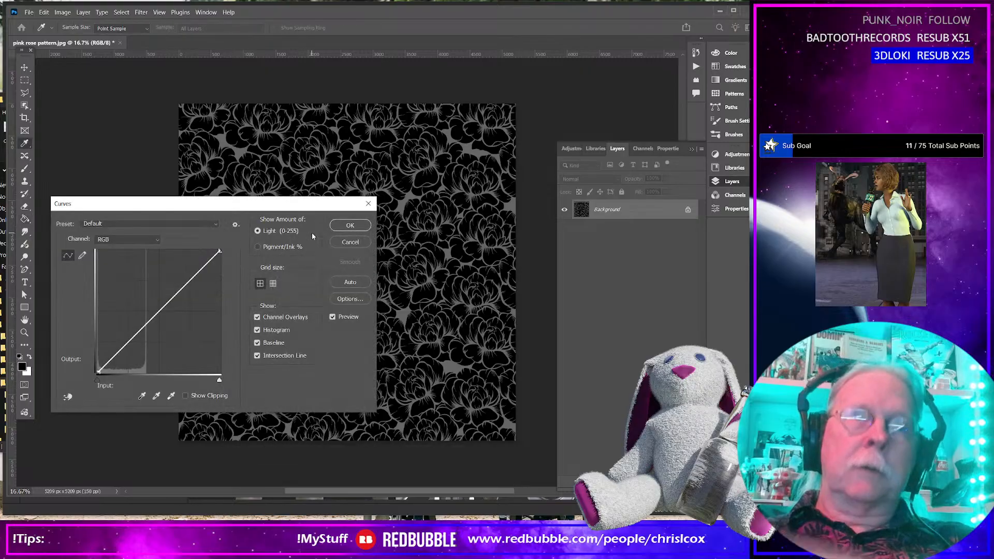
{"action": "left_click_drag", "start_coordinate": [220, 251], "coordinate": [145, 251]}
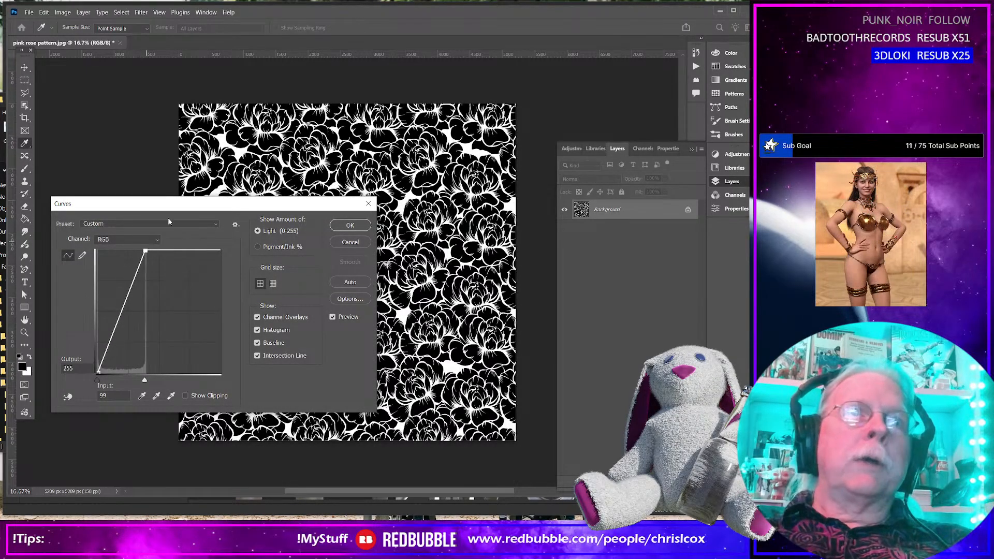
{"action": "left_click_drag", "start_coordinate": [99, 372], "coordinate": [103, 372]}
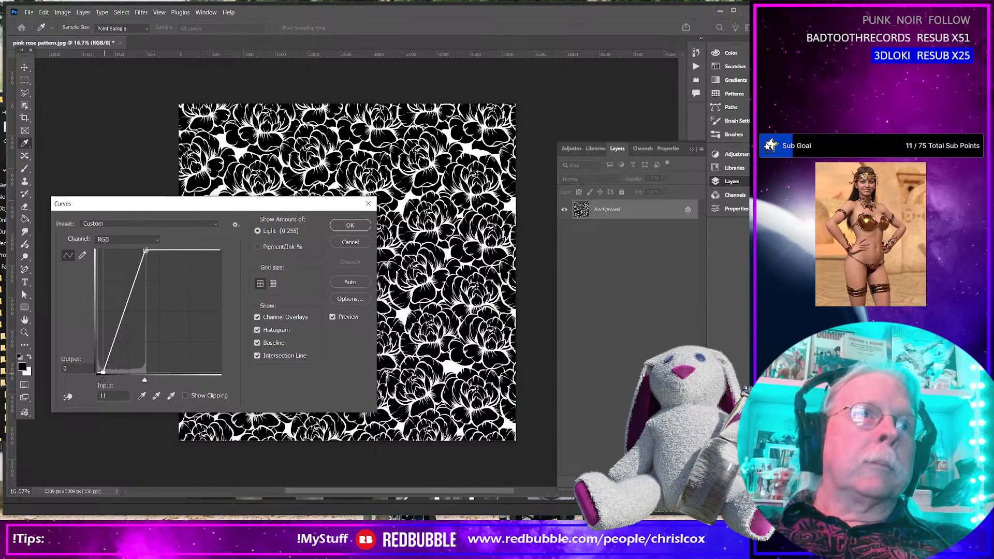
{"action": "left_click_drag", "start_coordinate": [146, 252], "coordinate": [142, 250]}
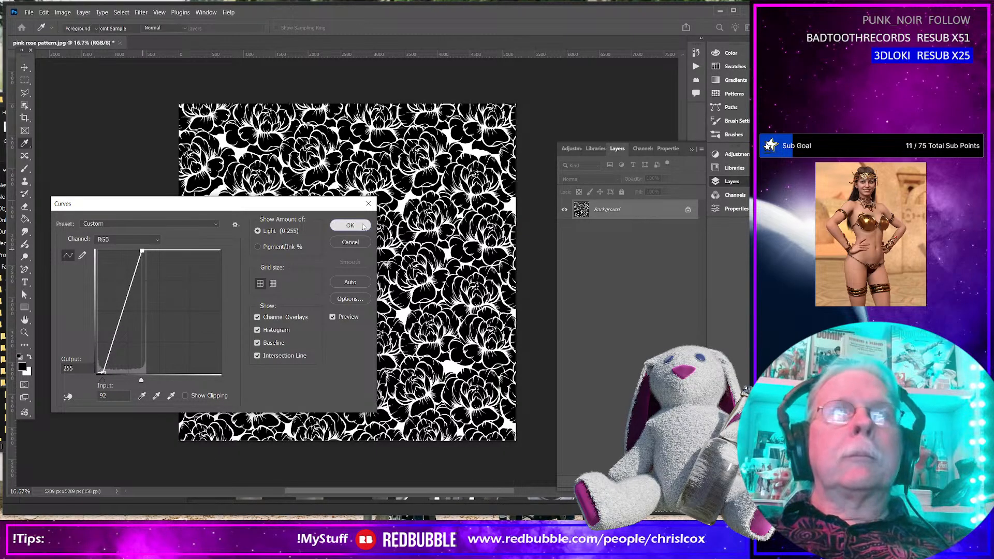
{"action": "left_click", "coordinate": [362, 226]}
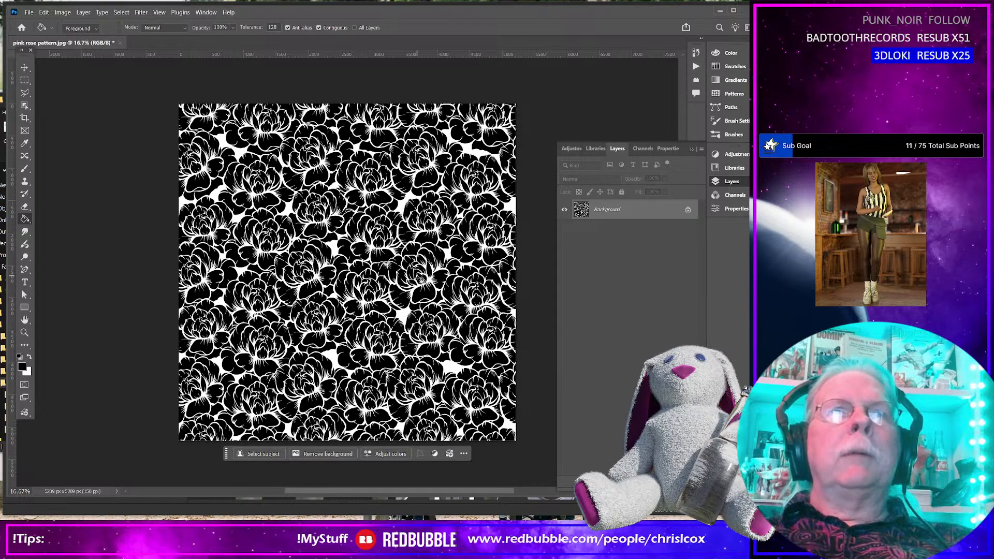
Save a copy of the black-and-white pattern in the WIP folder as pink rose pattern B&W.jpg, with JPEG quality 10 and Progressive format.
{"action": "left_click", "coordinate": [28, 13]}
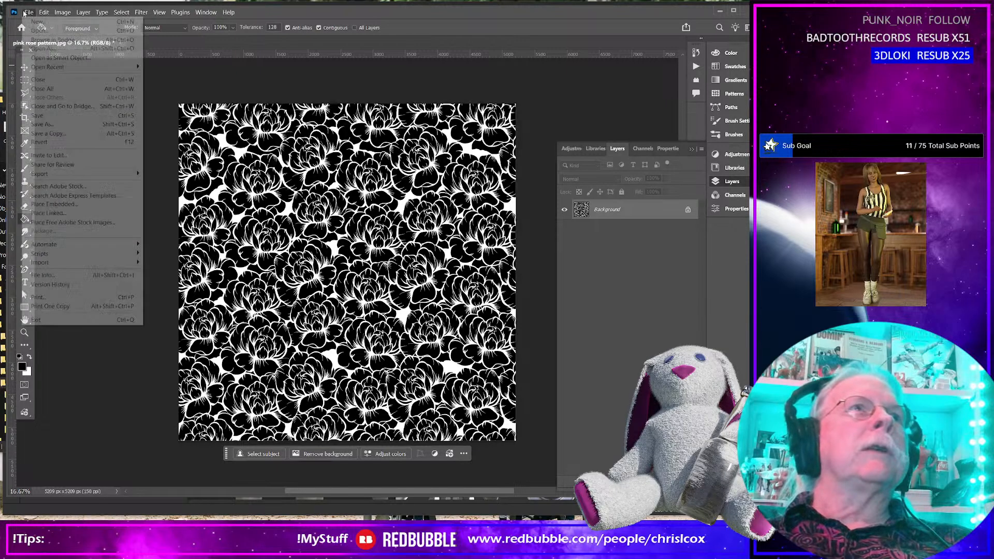
{"action": "left_click", "coordinate": [48, 133]}
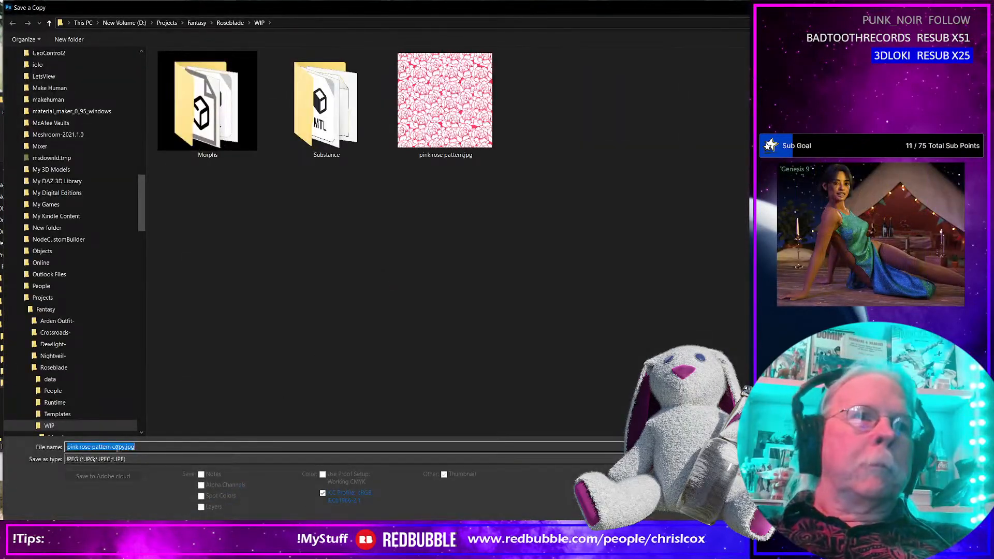
{"action": "double_click", "coordinate": [115, 447]}
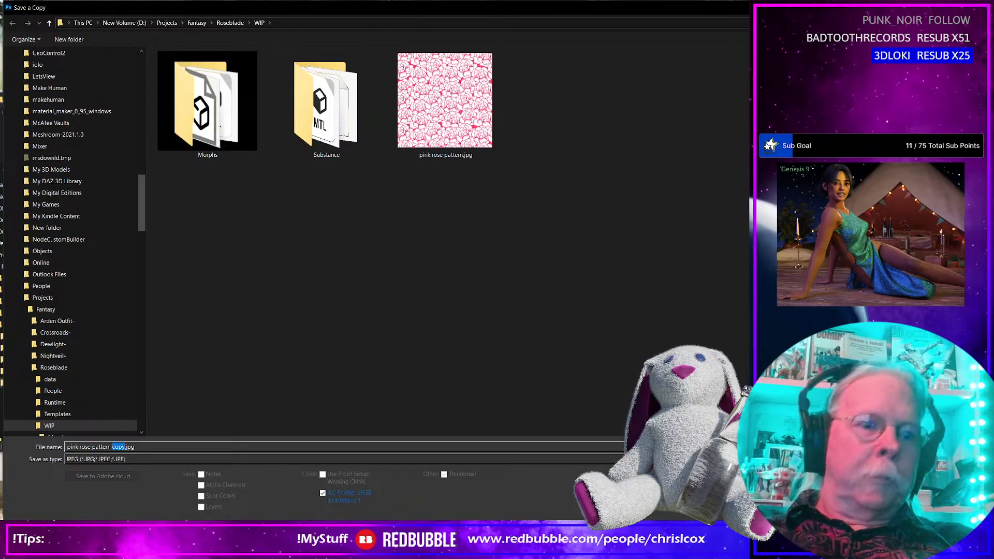
{"action": "type", "text": "B&"}
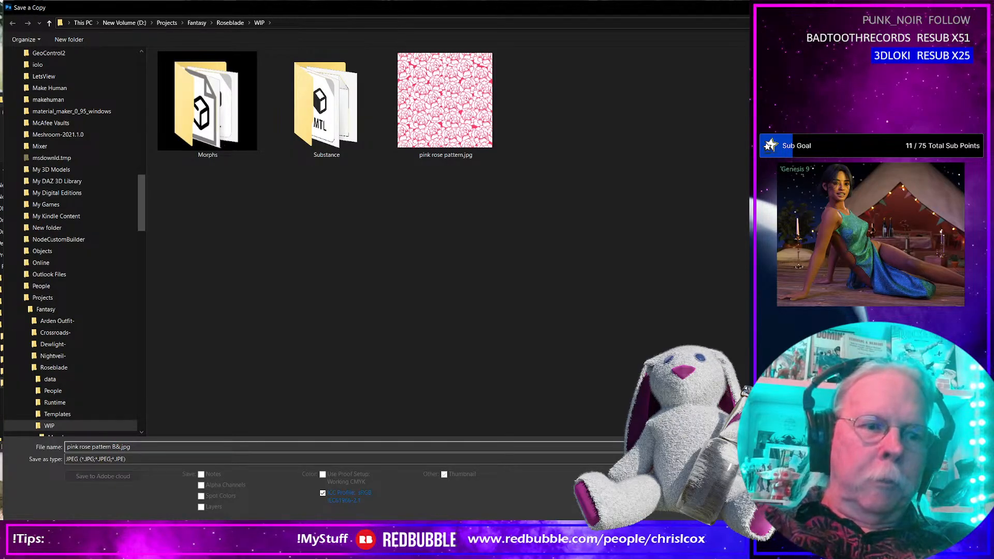
{"action": "type", "text": "W"}
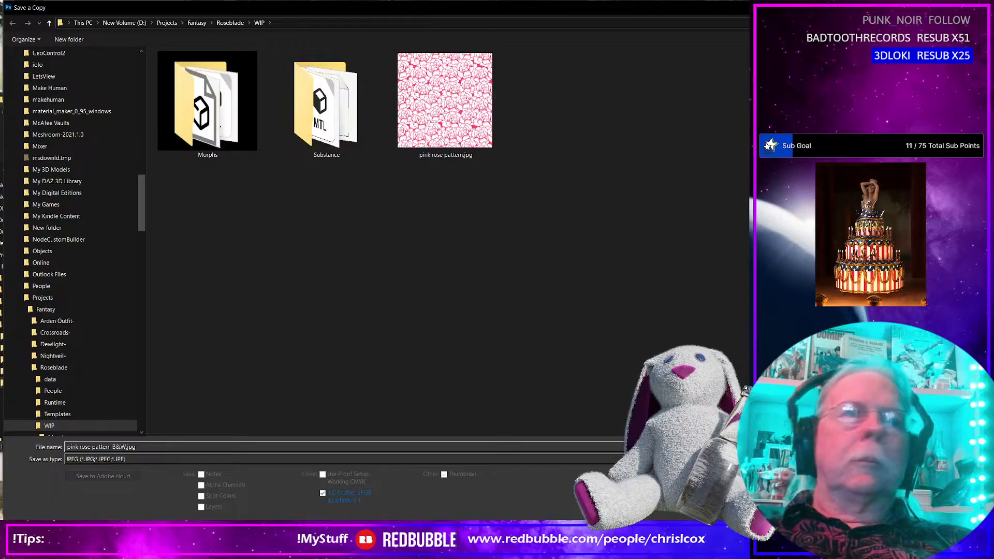
{"action": "key", "text": "Return"}
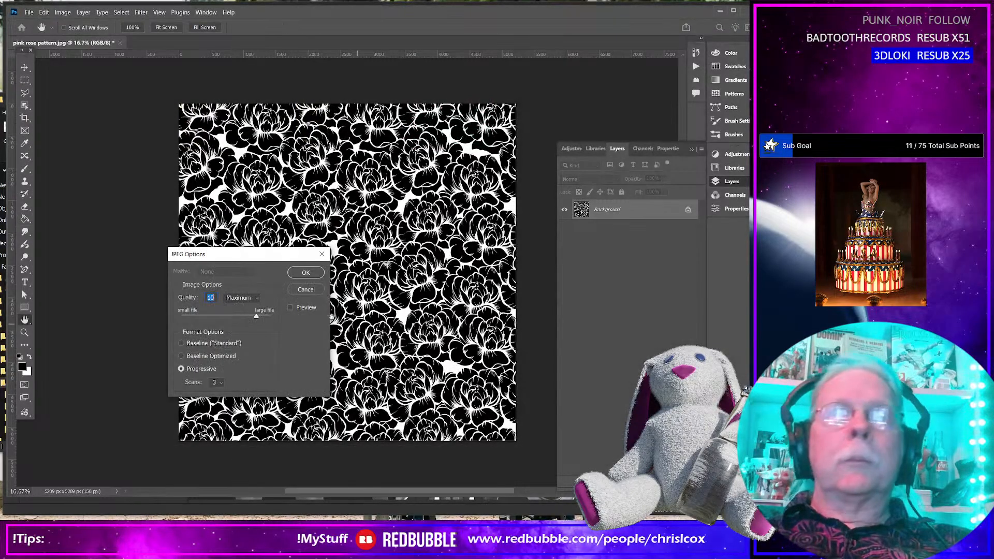
{"action": "left_click", "coordinate": [306, 272]}
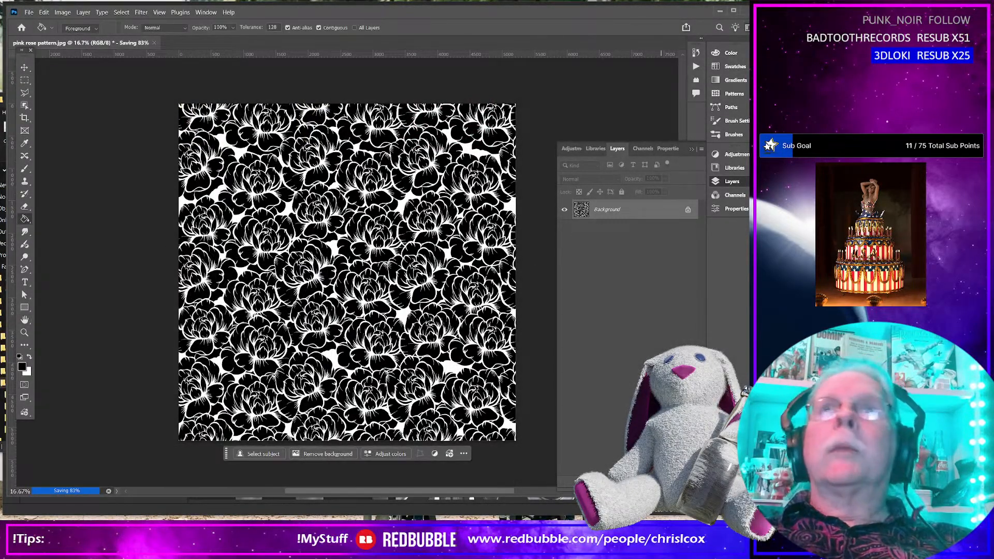
Quit Photoshop without saving changes to the original, select the new B&W file in the WIP folder, and switch to Substance 3D Painter.
{"action": "left_click", "coordinate": [745, 10]}
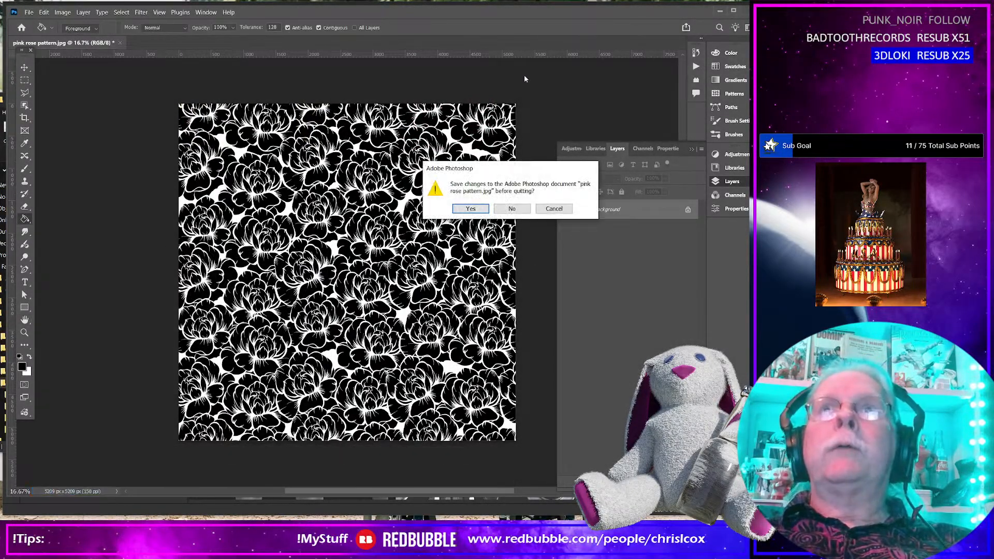
{"action": "left_click", "coordinate": [512, 209]}
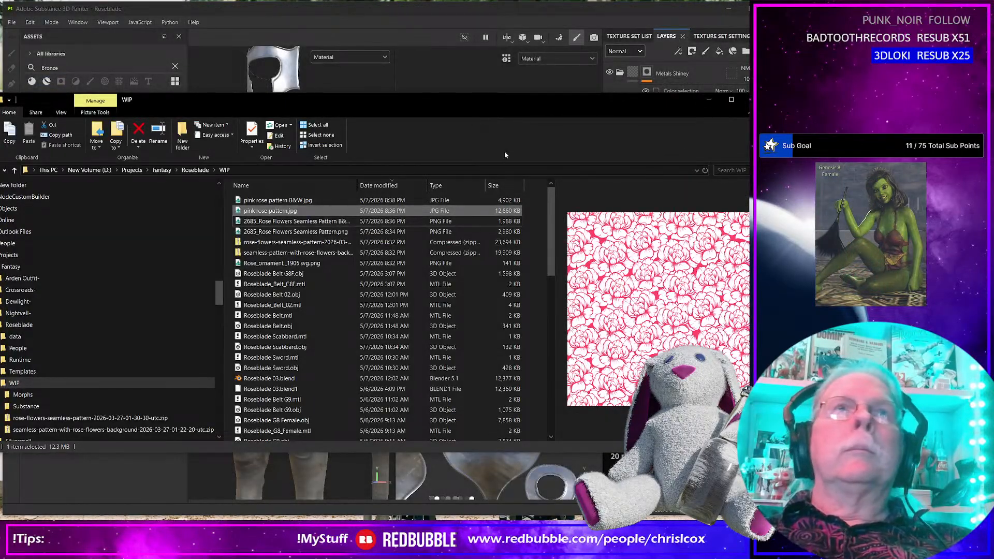
{"action": "left_click", "coordinate": [291, 202]}
{"action": "left_click", "coordinate": [322, 22]}
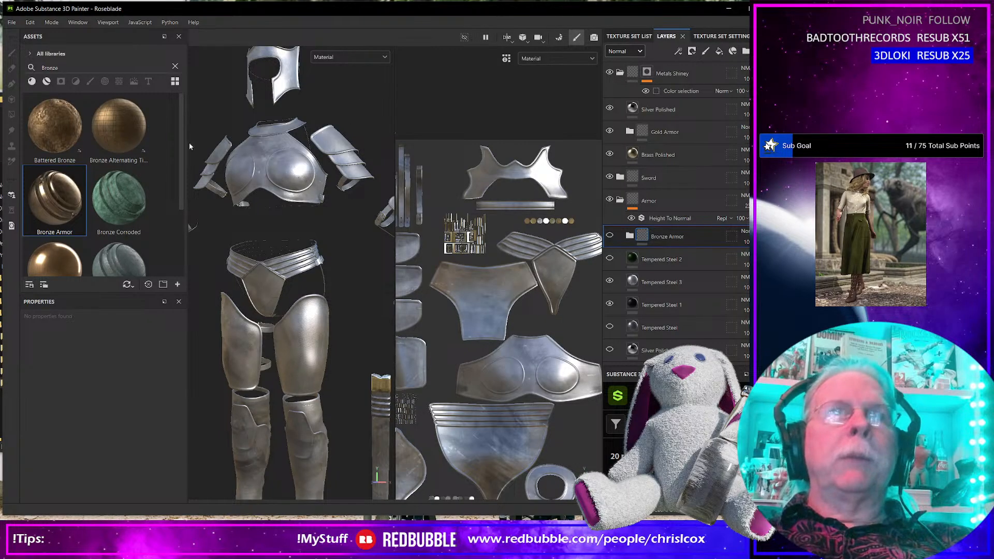
Add 2685_Rose Flowers Seamless Pattern B&W.png, pink rose pattern B&W.jpg and Rose_ornament_1905.svg.png from the WIP folder to a resource import.
{"action": "left_click", "coordinate": [11, 23]}
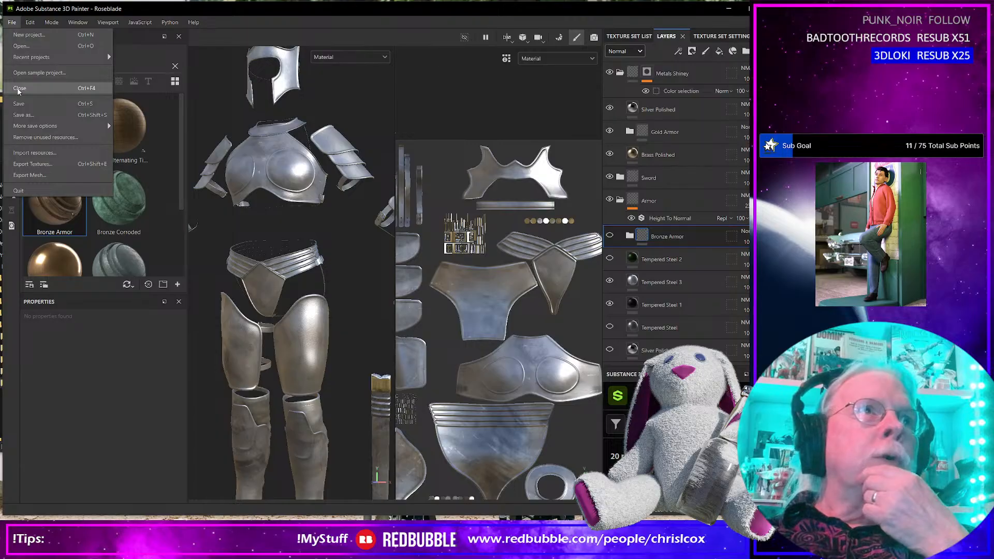
{"action": "left_click", "coordinate": [46, 153]}
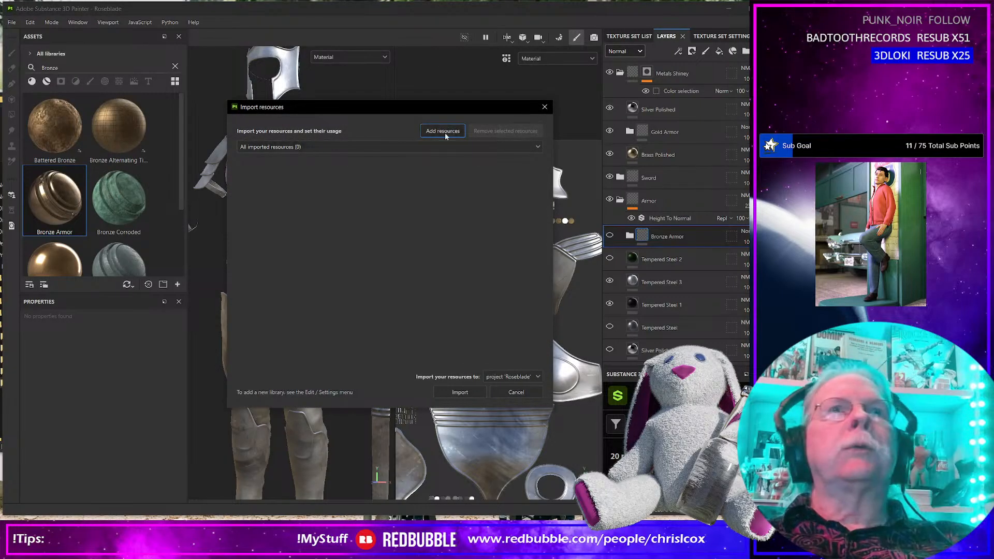
{"action": "left_click", "coordinate": [443, 131]}
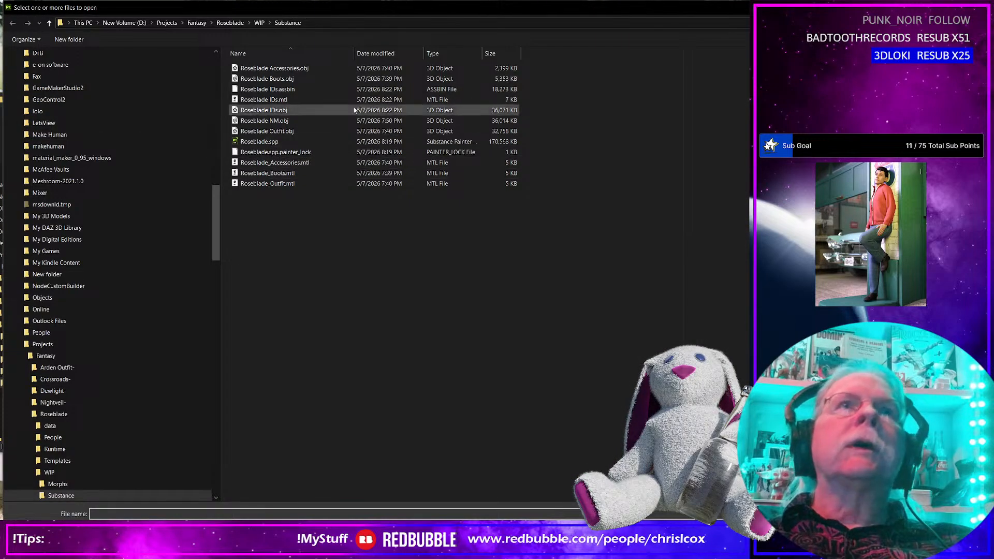
{"action": "key", "text": "alt+Up"}
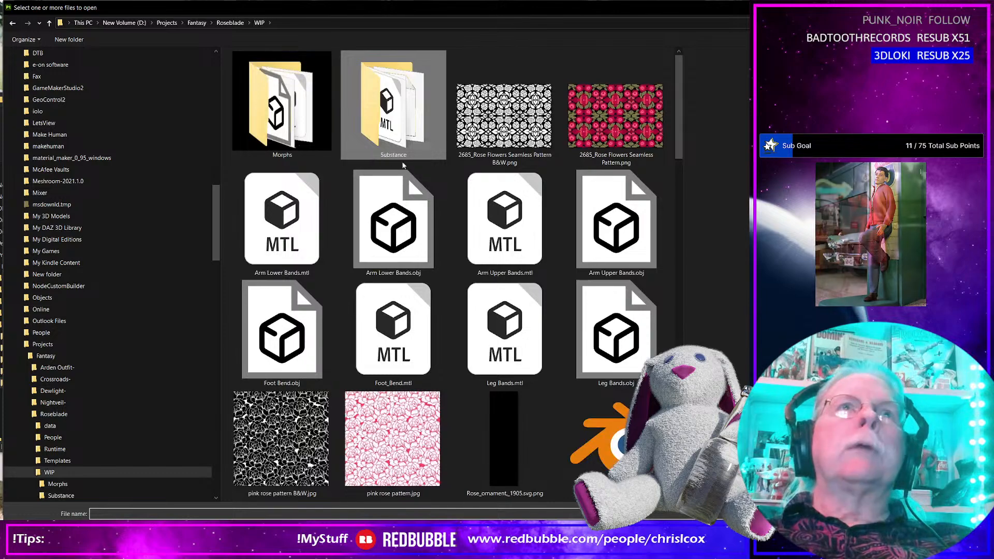
{"action": "left_click", "coordinate": [502, 129]}
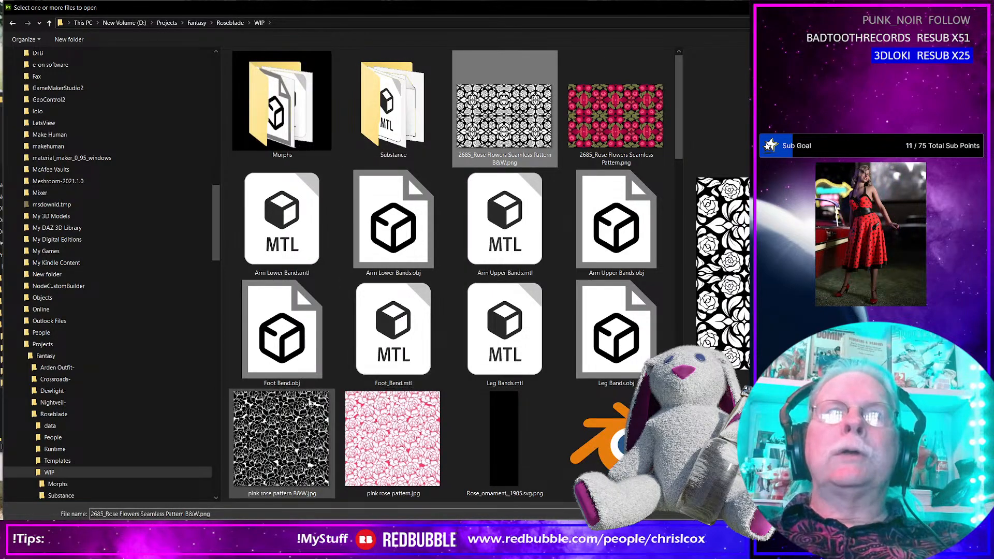
{"action": "left_click", "coordinate": [310, 404], "text": "ctrl"}
{"action": "left_click", "coordinate": [498, 446], "text": "ctrl"}
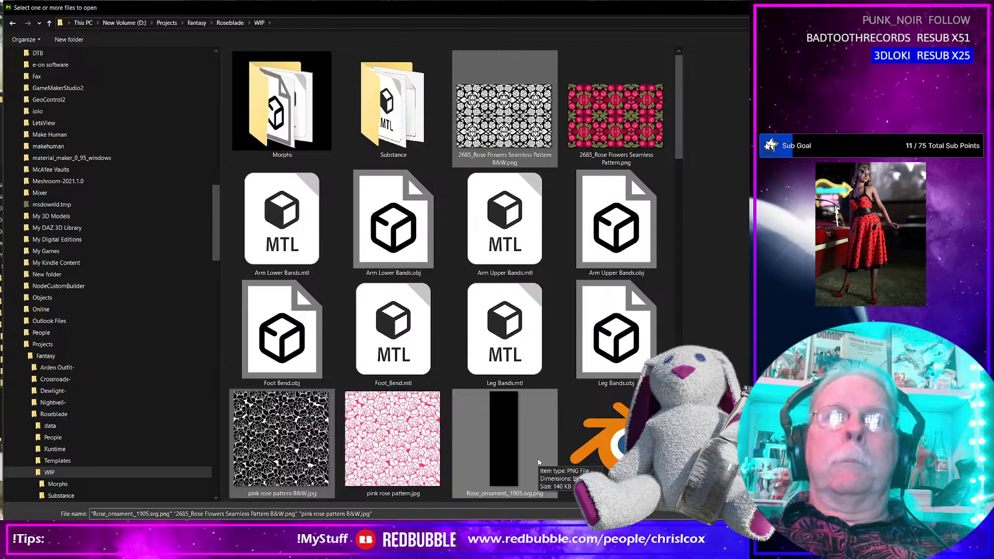
{"action": "key", "text": "Return"}
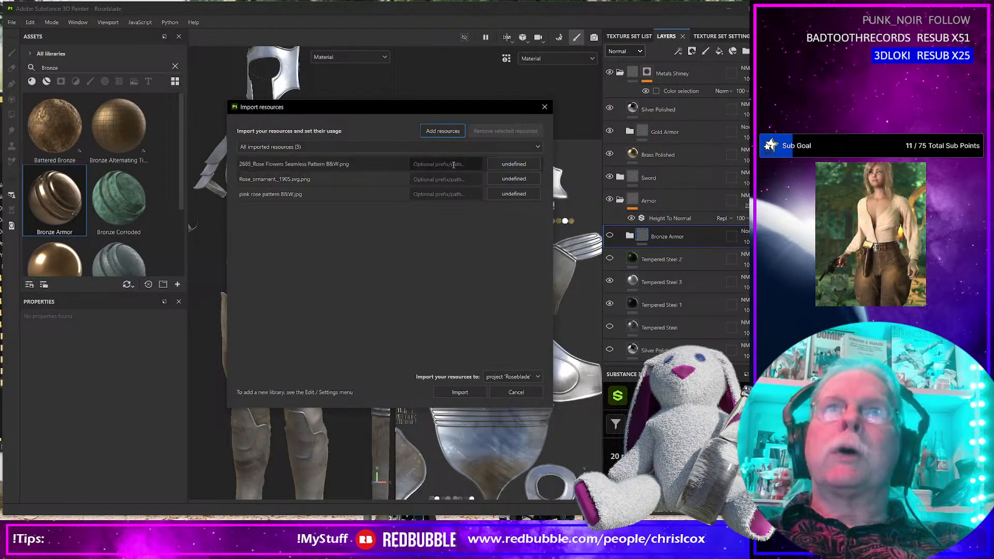
Give all three resources a prefix of the author's name plus "-Roses", set their usage to alpha, and import them into project Roseblade.
{"action": "left_click", "coordinate": [387, 163]}
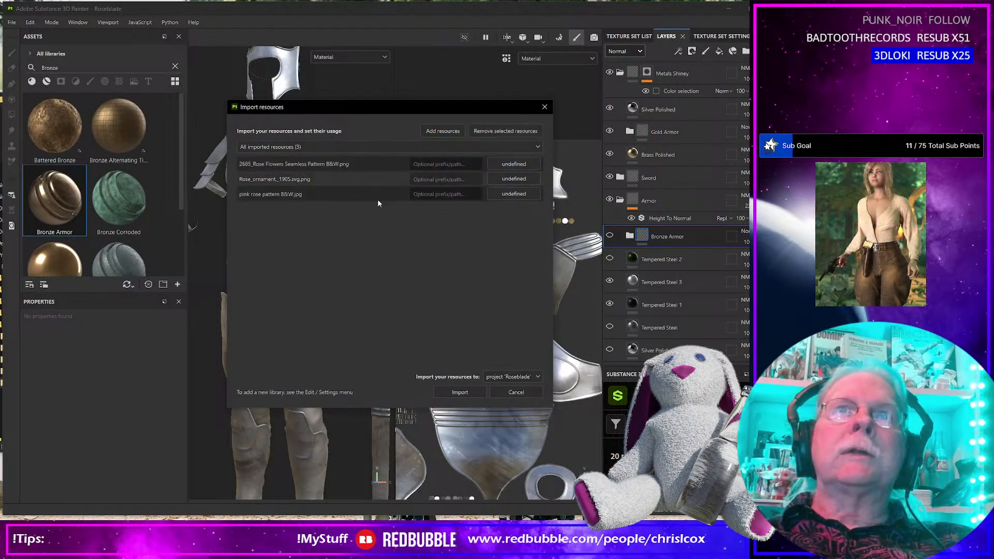
{"action": "left_click", "coordinate": [439, 164]}
{"action": "type", "text": "cc"}
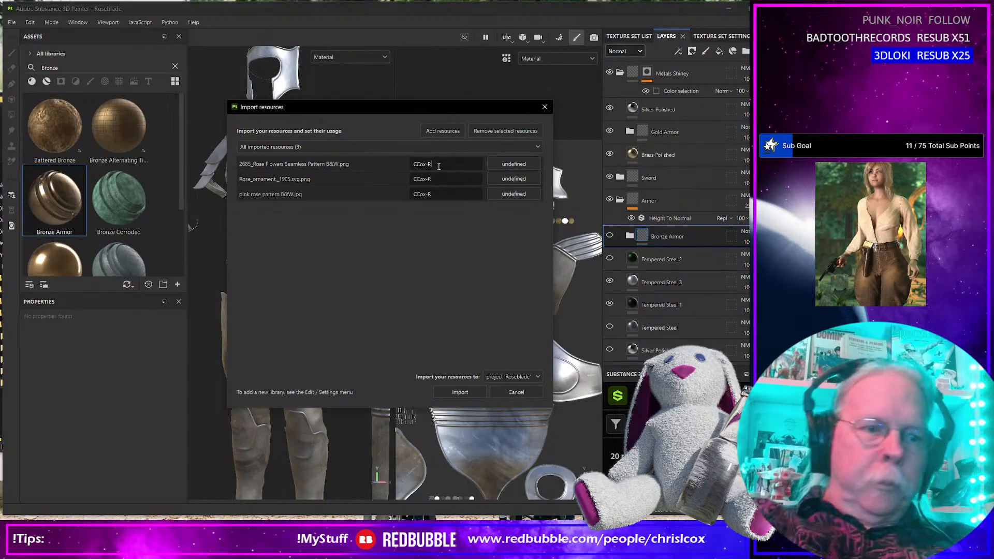
{"action": "type", "text": "ox-Roses"}
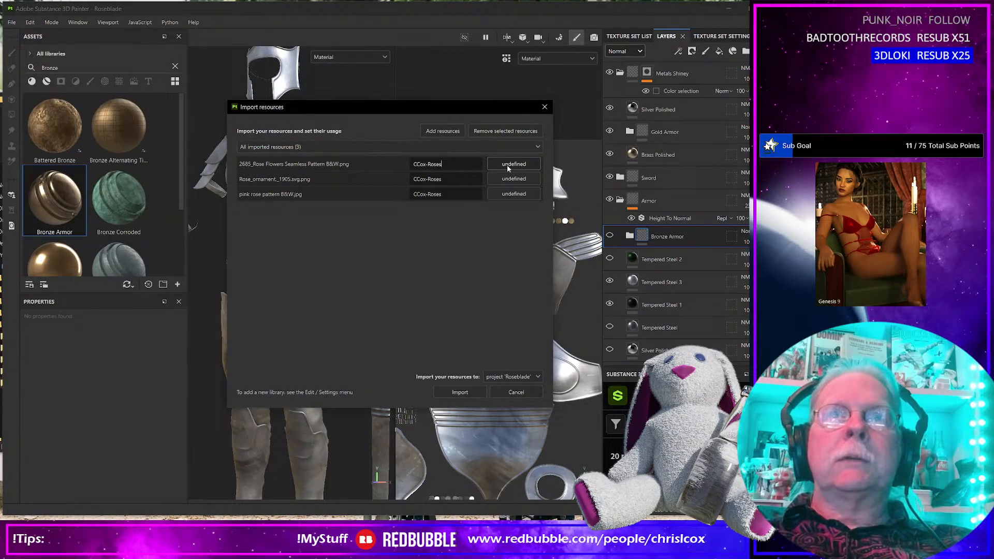
{"action": "left_click", "coordinate": [507, 165]}
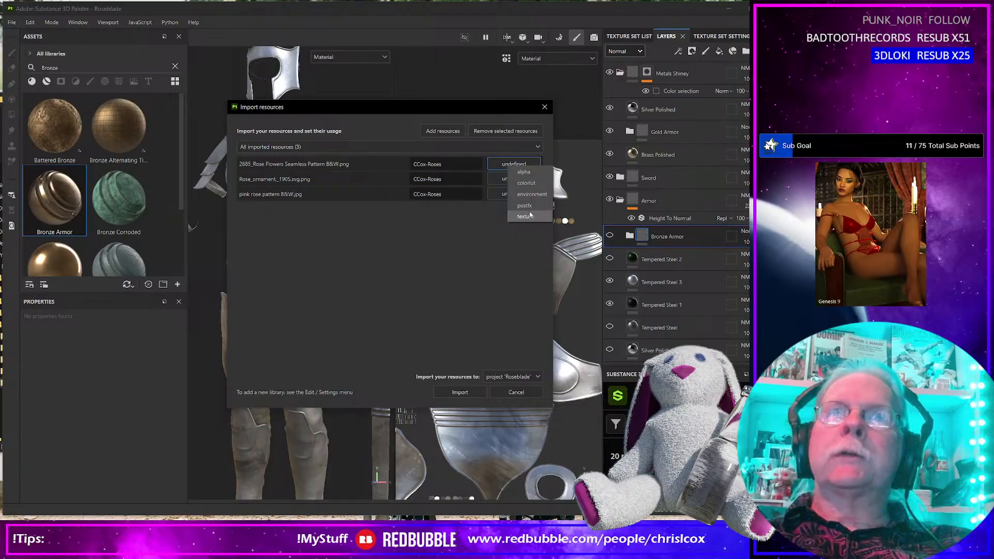
{"action": "left_click", "coordinate": [524, 172]}
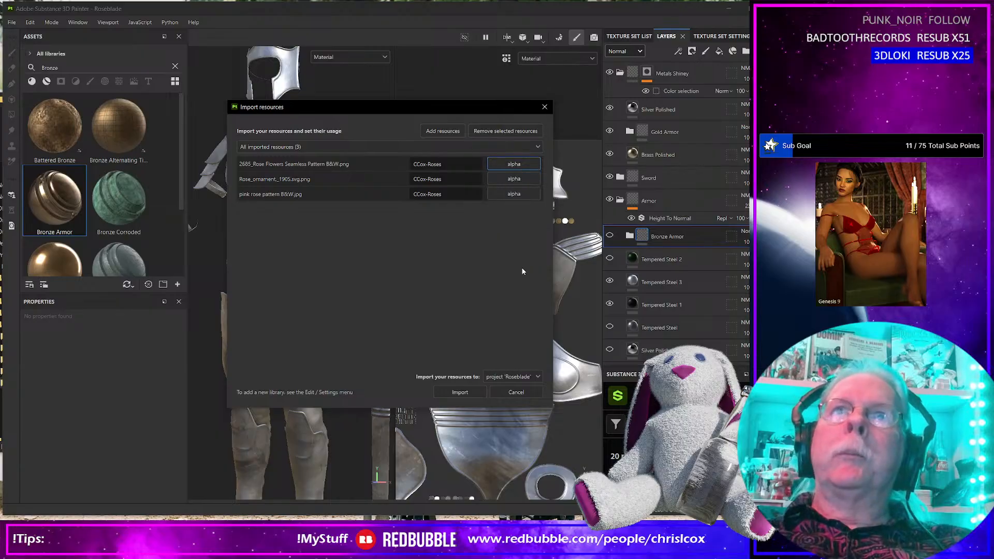
{"action": "left_click", "coordinate": [461, 391]}
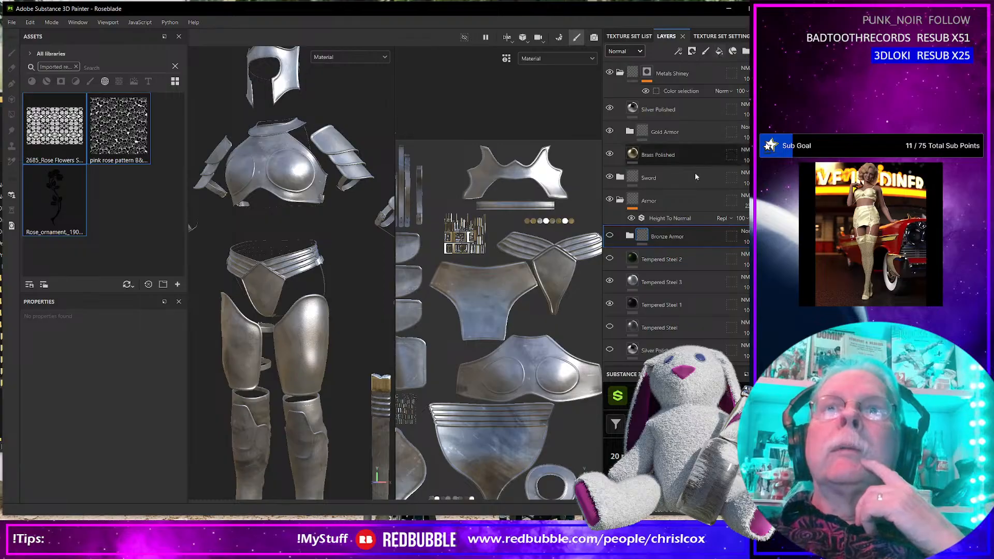
Add a fill layer above the Armor folder, disable color, enable height, and assign pink rose pattern B&W as its height map.
{"action": "left_click", "coordinate": [668, 200]}
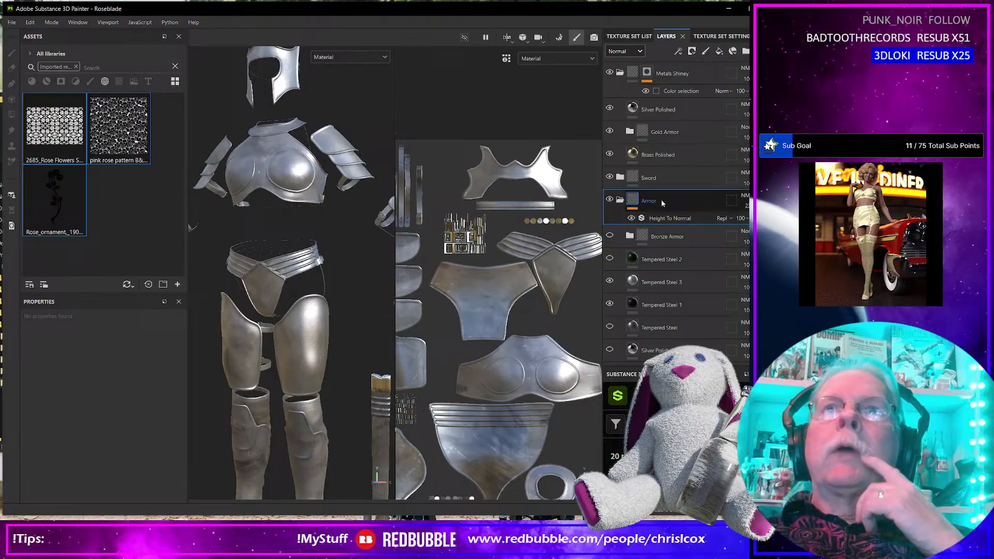
{"action": "left_click", "coordinate": [719, 51]}
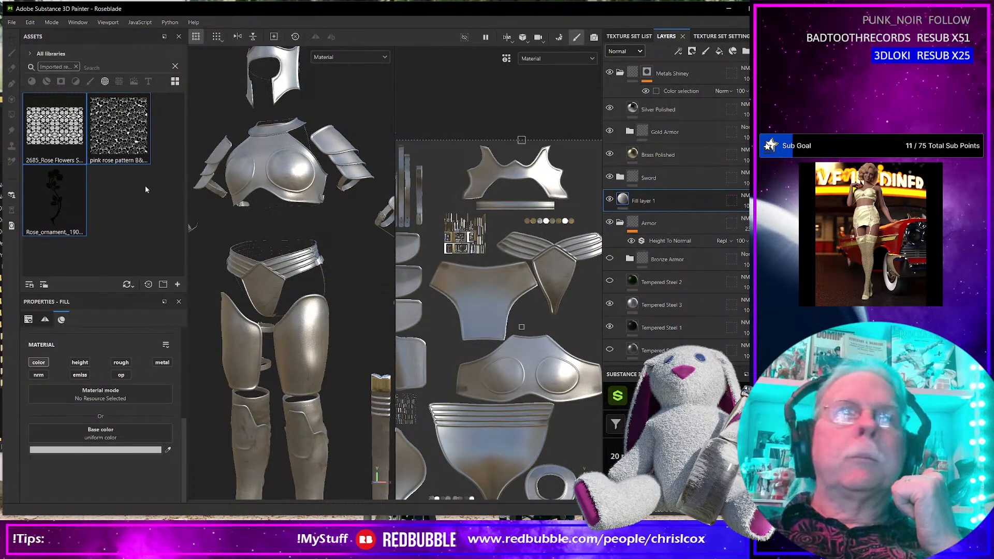
{"action": "left_click", "coordinate": [124, 153]}
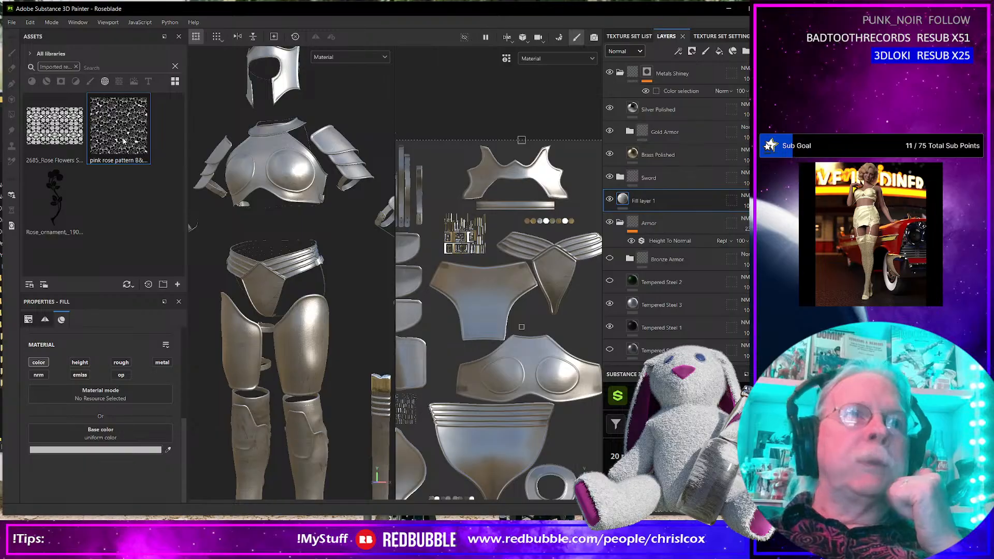
{"action": "left_click", "coordinate": [38, 363]}
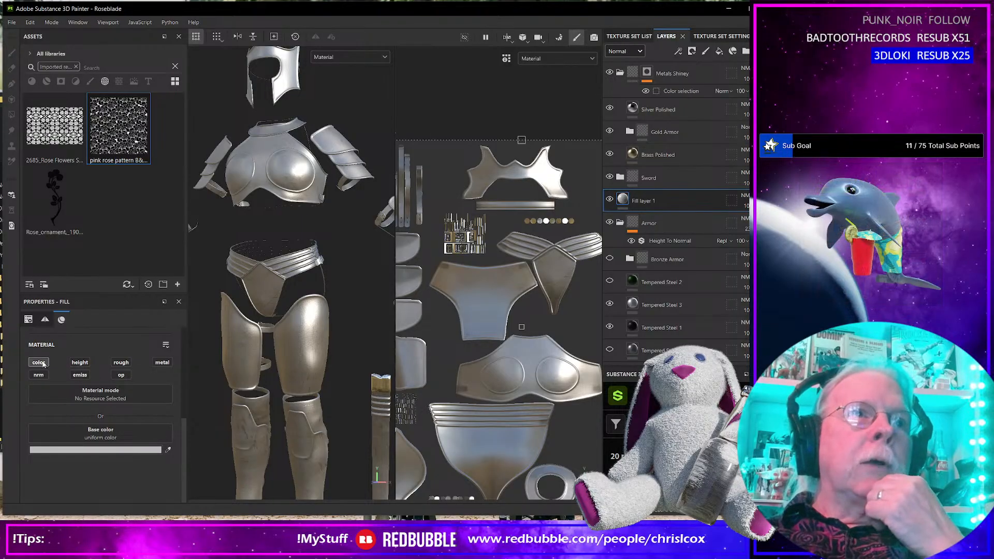
{"action": "left_click", "coordinate": [80, 363]}
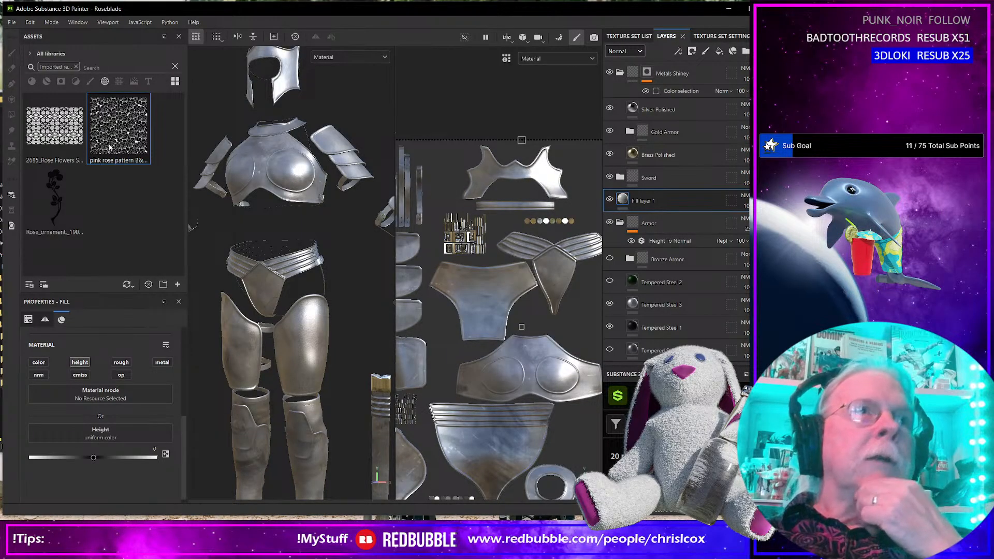
{"action": "left_click_drag", "start_coordinate": [116, 136], "coordinate": [110, 435]}
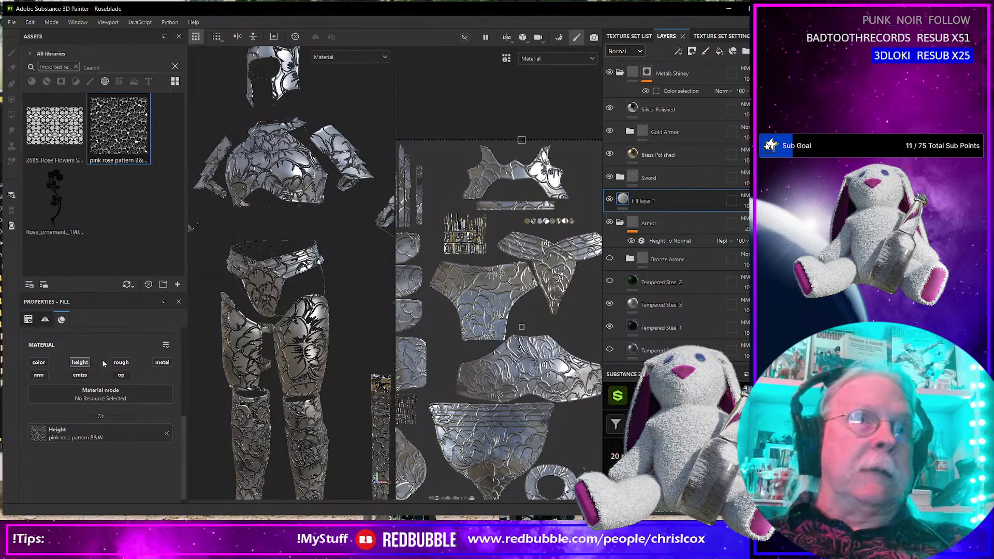
Try a UV tiling of 8 on the rose pattern fill, settle on 4, and inspect the breastplate close up.
{"action": "scroll", "coordinate": [103, 364], "scroll_direction": "up", "scroll_amount": 5}
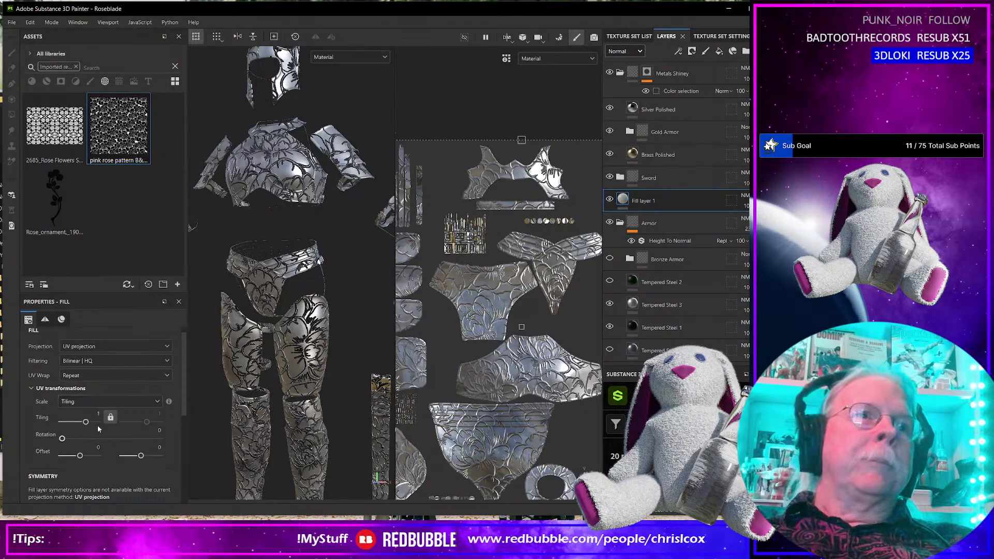
{"action": "left_click", "coordinate": [97, 414]}
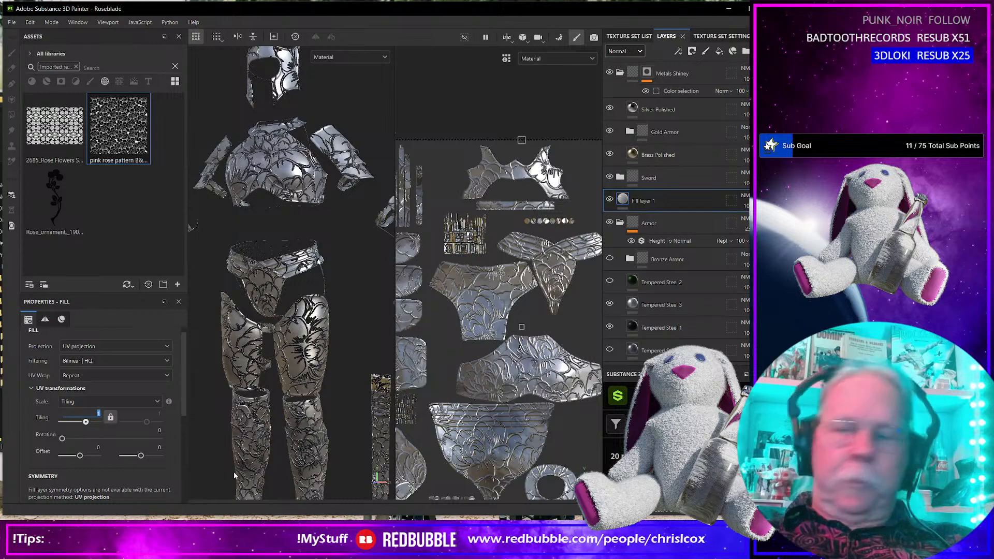
{"action": "type", "text": "8"}
{"action": "key", "text": "Return"}
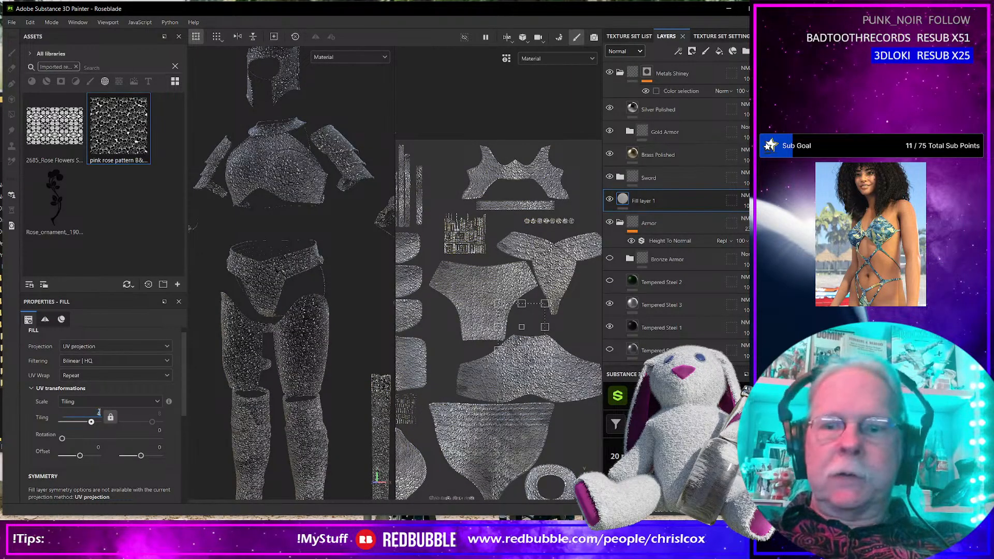
{"action": "key", "text": "Return"}
{"action": "scroll", "coordinate": [350, 179], "scroll_direction": "up", "scroll_amount": 6}
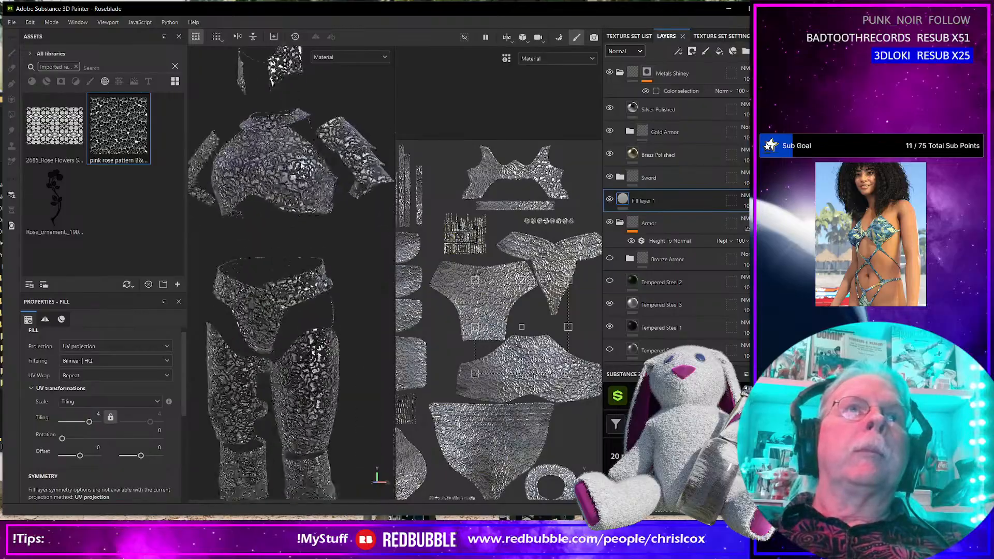
{"action": "scroll", "coordinate": [300, 186], "scroll_direction": "up", "scroll_amount": 5}
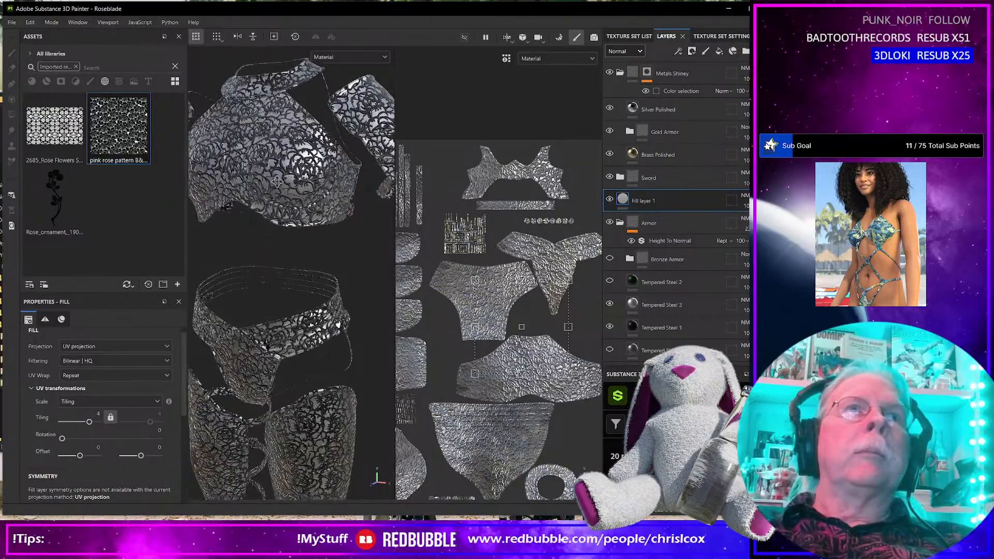
{"action": "left_click_drag", "start_coordinate": [284, 226], "coordinate": [306, 251], "text": "alt"}
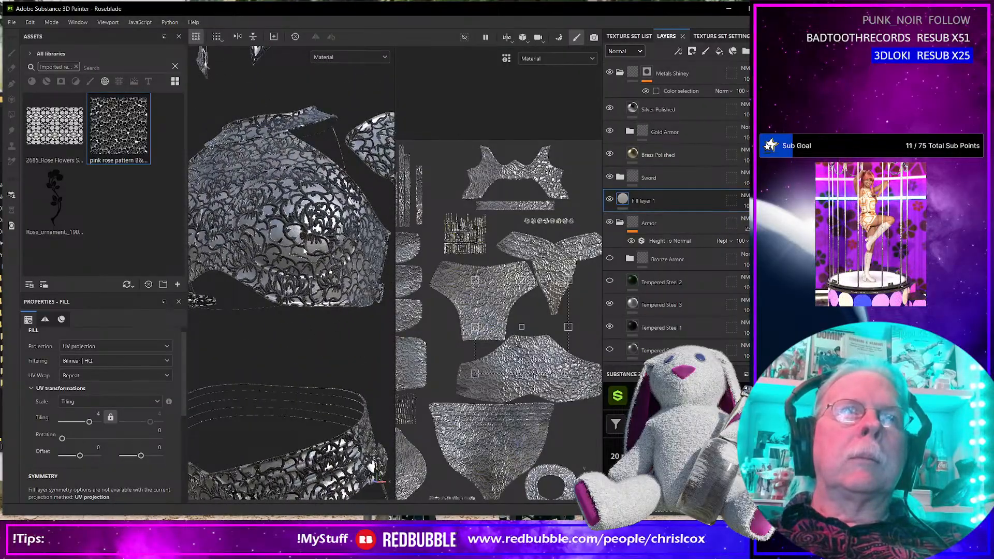
Add a color selection mask to Fill layer 1 and pick the armor plates' pink from the ID map.
{"action": "scroll", "coordinate": [304, 250], "scroll_direction": "down", "scroll_amount": 5}
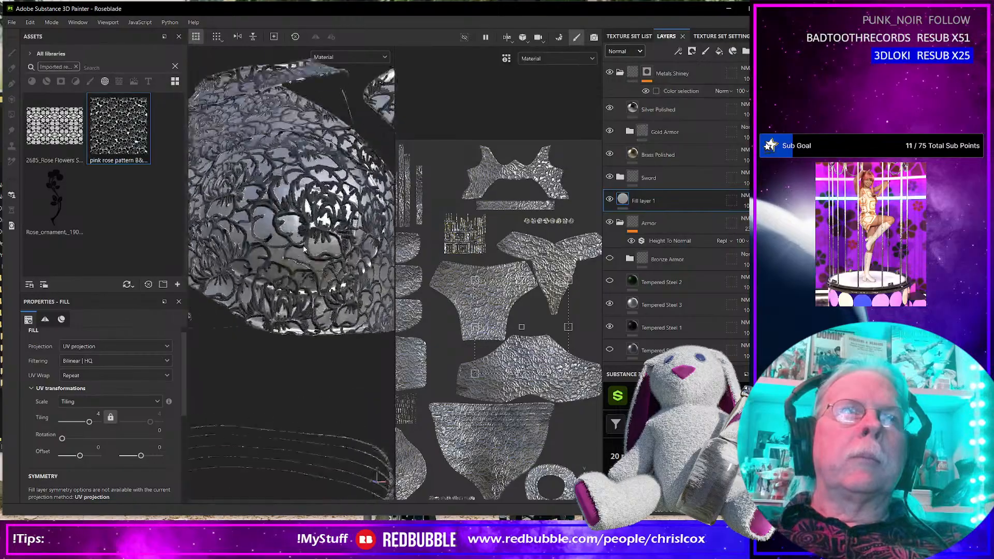
{"action": "left_click_drag", "start_coordinate": [306, 249], "coordinate": [309, 268], "text": "alt"}
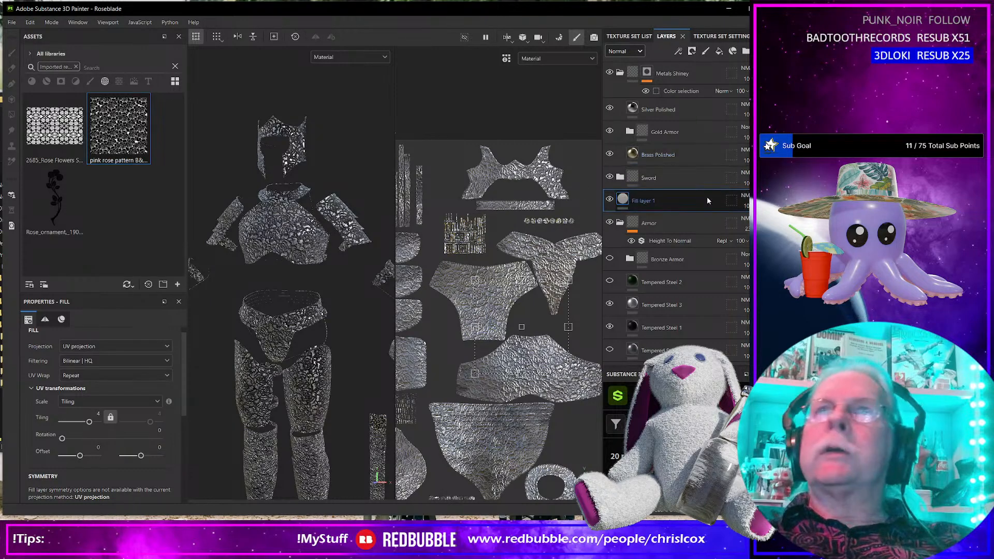
{"action": "left_click", "coordinate": [692, 51]}
{"action": "left_click", "coordinate": [725, 106]}
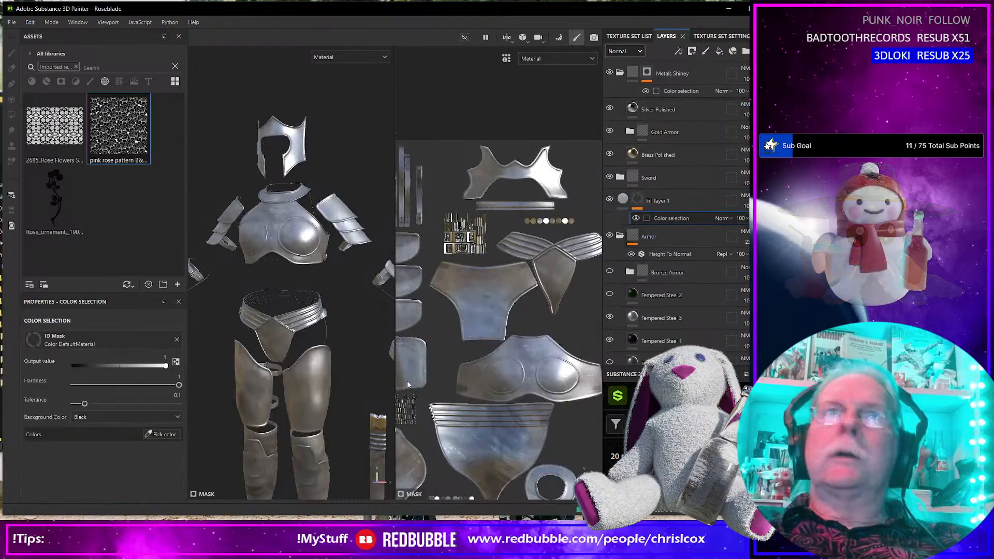
{"action": "left_click", "coordinate": [162, 434]}
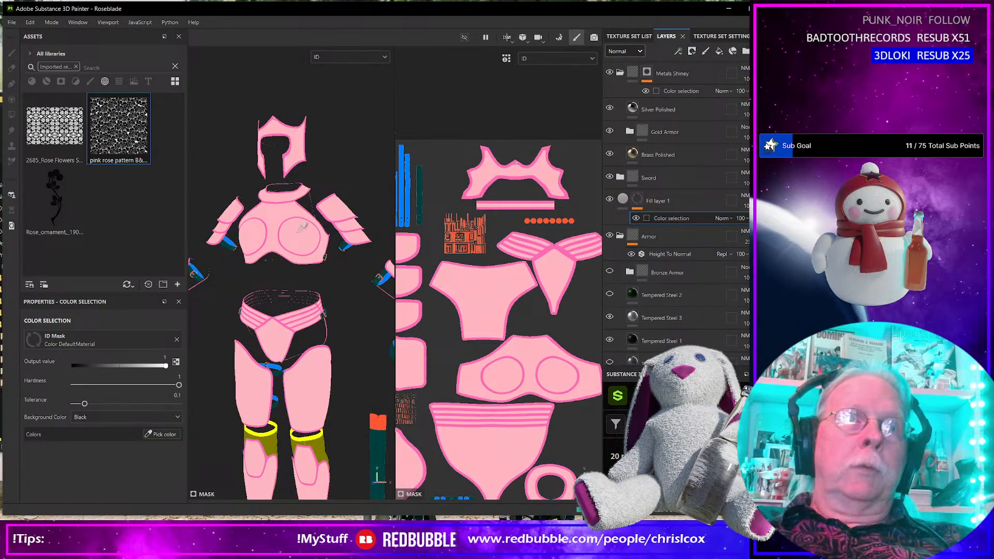
{"action": "left_click", "coordinate": [325, 317]}
Examine the masked rose pattern up close on the waist, thigh and leg plates and across the whole armor.
{"action": "scroll", "coordinate": [324, 322], "scroll_direction": "up", "scroll_amount": 6}
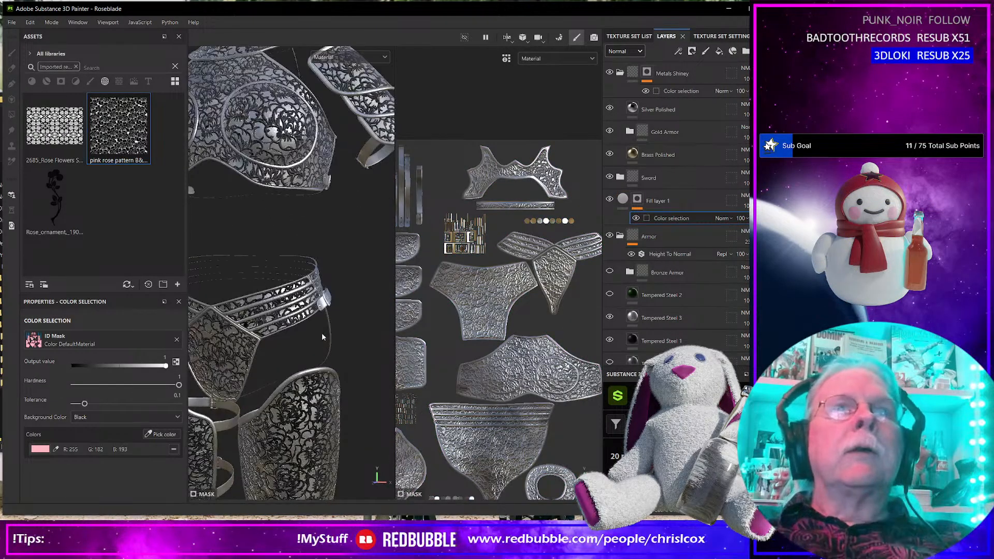
{"action": "scroll", "coordinate": [311, 345], "scroll_direction": "down", "scroll_amount": 6}
{"action": "left_click_drag", "start_coordinate": [321, 350], "coordinate": [301, 348], "text": "alt"}
{"action": "middle_click_drag", "start_coordinate": [305, 357], "coordinate": [232, 295], "text": "alt"}
{"action": "left_click_drag", "start_coordinate": [232, 295], "coordinate": [299, 319], "text": "alt"}
{"action": "scroll", "coordinate": [299, 319], "scroll_direction": "up", "scroll_amount": 4}
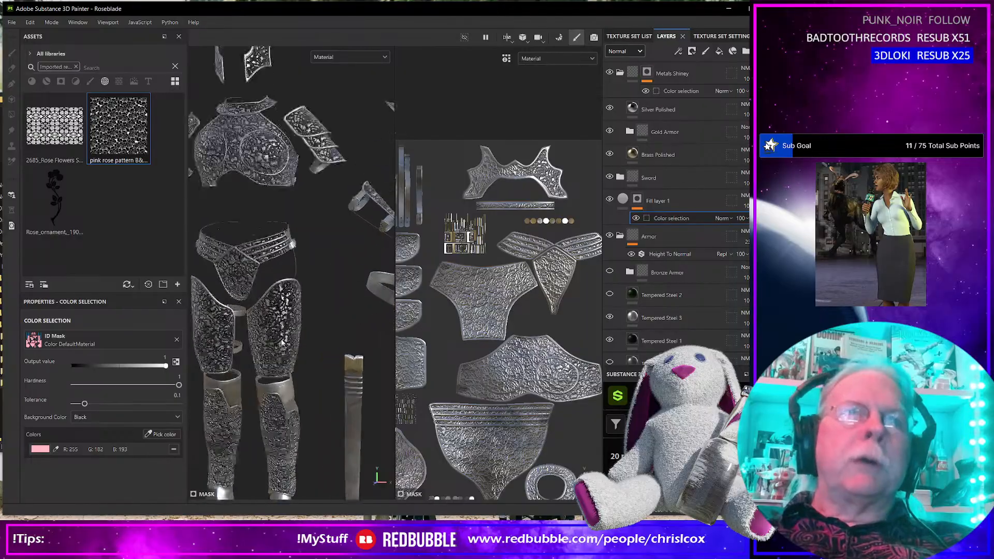
{"action": "scroll", "coordinate": [280, 346], "scroll_direction": "down", "scroll_amount": 3}
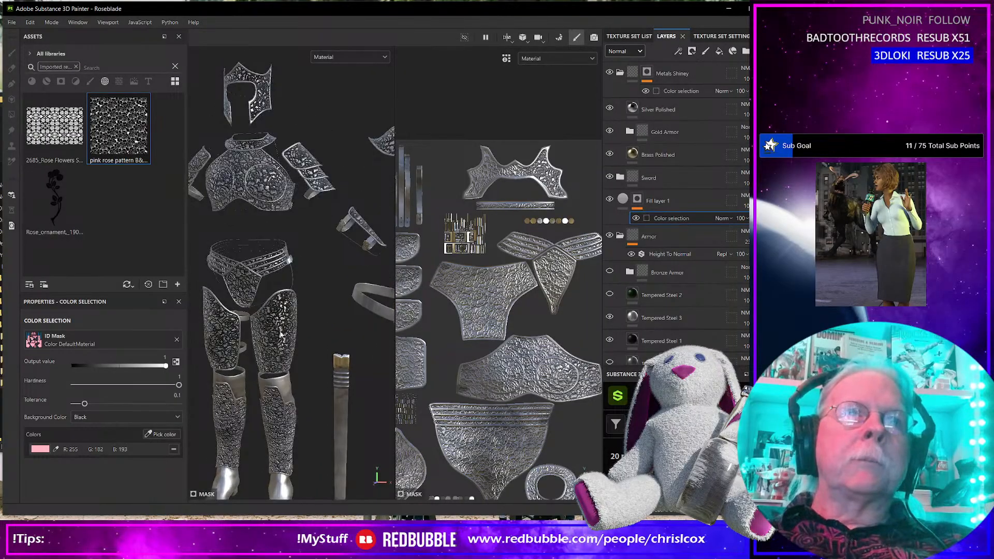
{"action": "scroll", "coordinate": [282, 335], "scroll_direction": "up", "scroll_amount": 10}
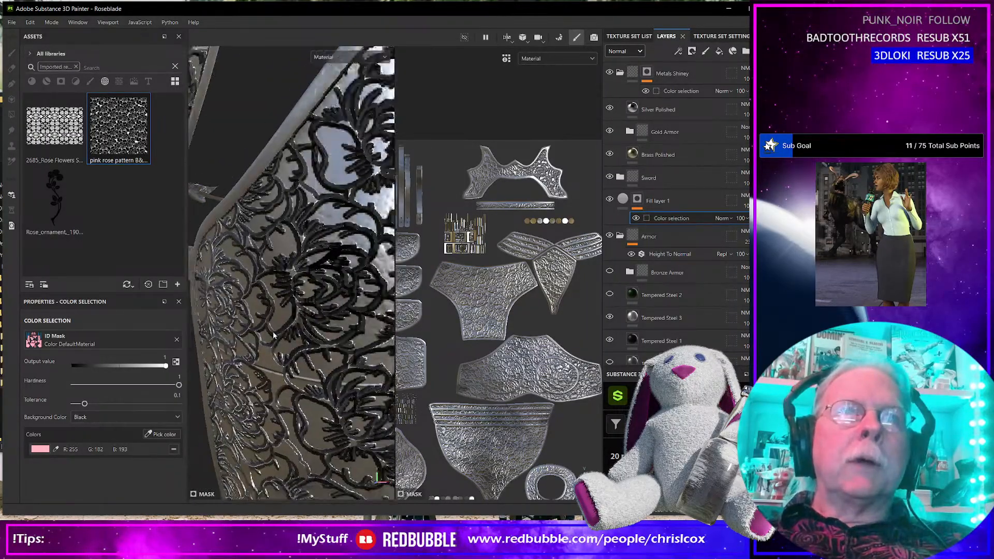
{"action": "scroll", "coordinate": [274, 333], "scroll_direction": "down", "scroll_amount": 10}
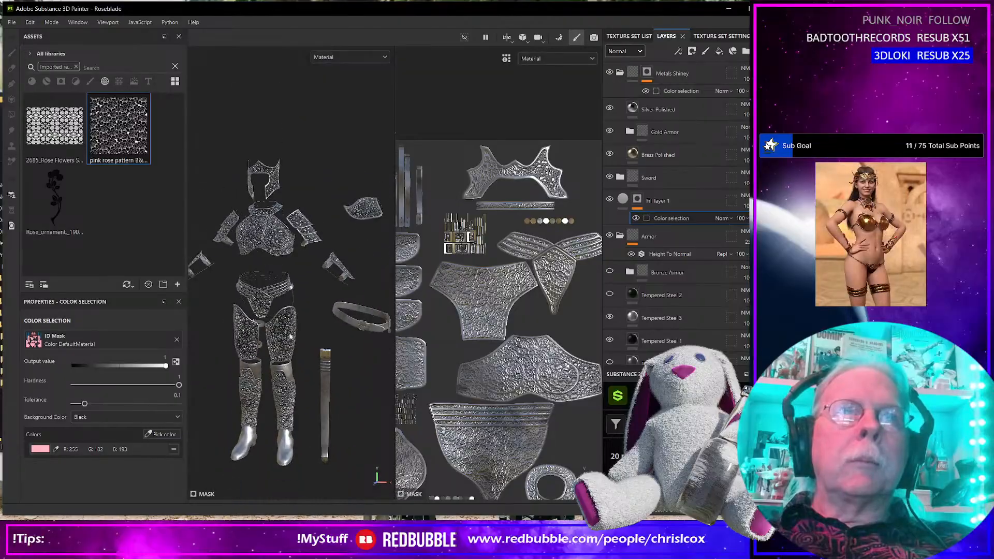
{"action": "scroll", "coordinate": [290, 331], "scroll_direction": "up", "scroll_amount": 2}
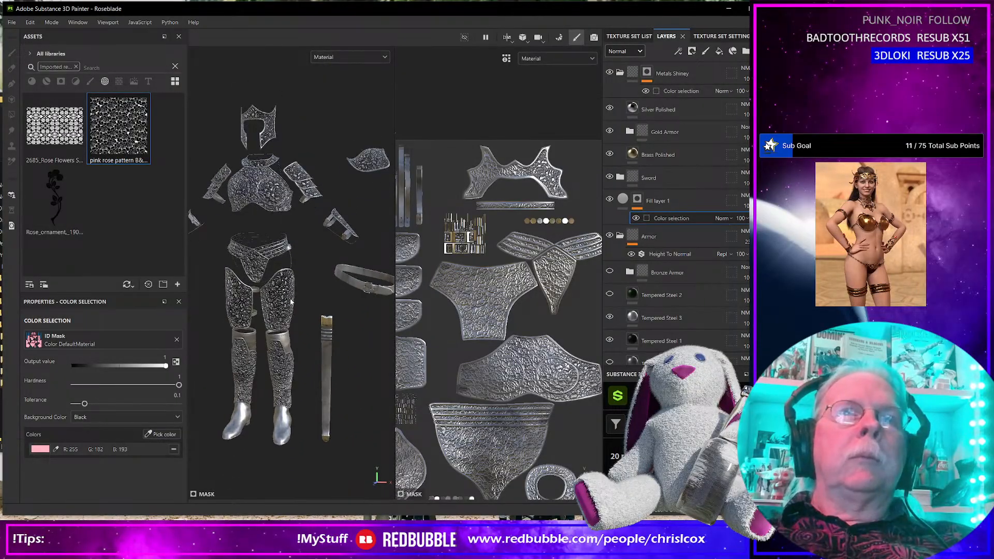
{"action": "scroll", "coordinate": [291, 302], "scroll_direction": "up", "scroll_amount": 1}
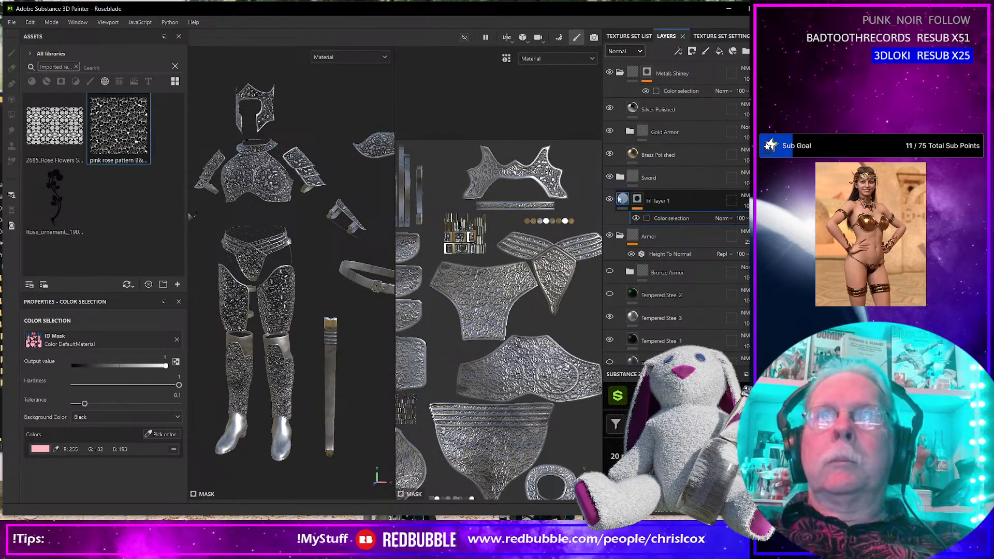
Duplicate the masked rose pattern layer, Fill layer 1.
{"action": "left_click", "coordinate": [673, 200]}
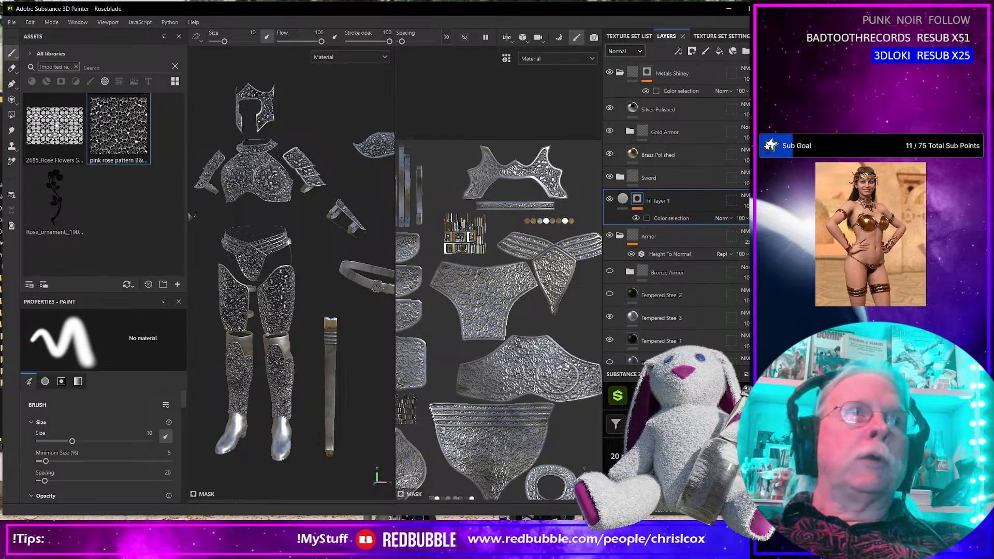
{"action": "mouse_move", "coordinate": [115, 125]}
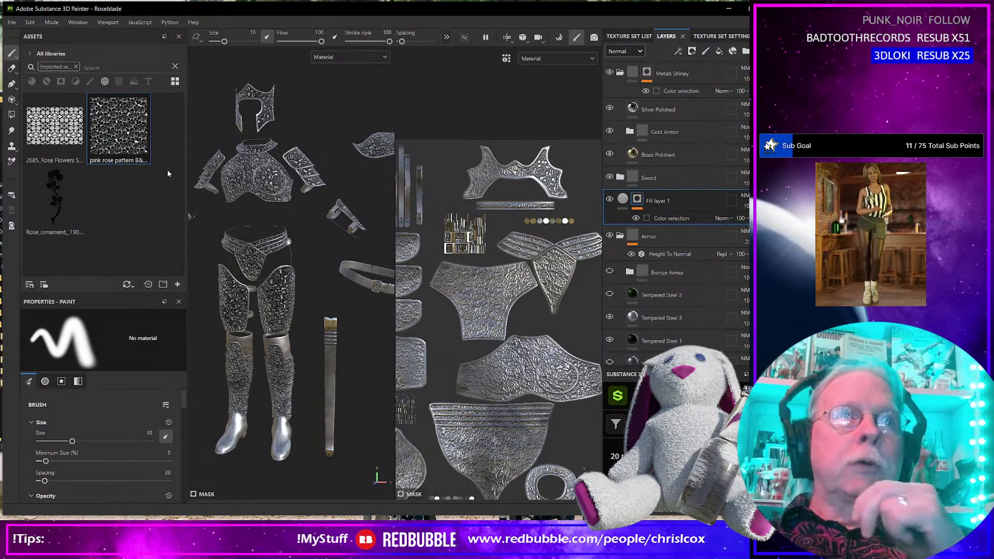
{"action": "scroll", "coordinate": [242, 48], "scroll_direction": "up", "scroll_amount": 5}
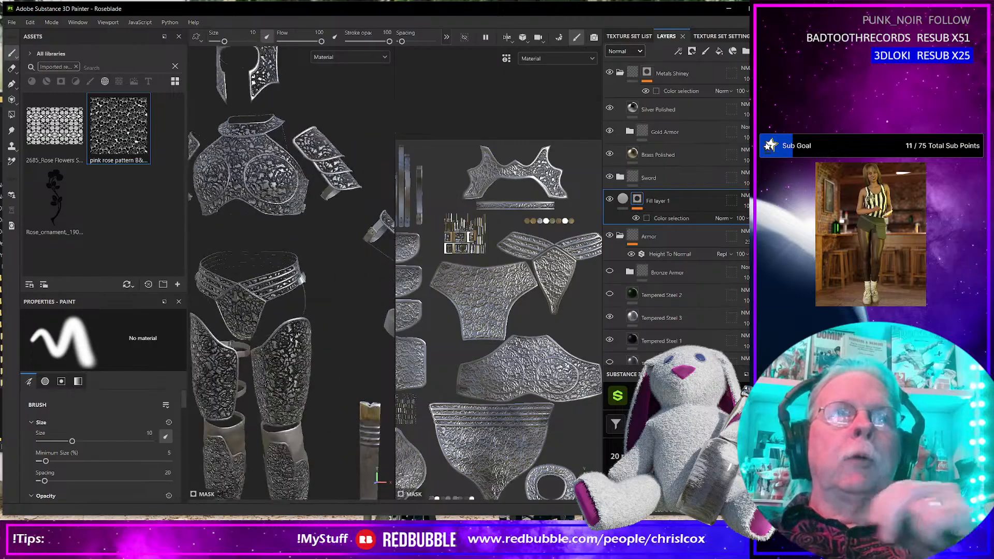
{"action": "scroll", "coordinate": [273, 184], "scroll_direction": "up", "scroll_amount": 1}
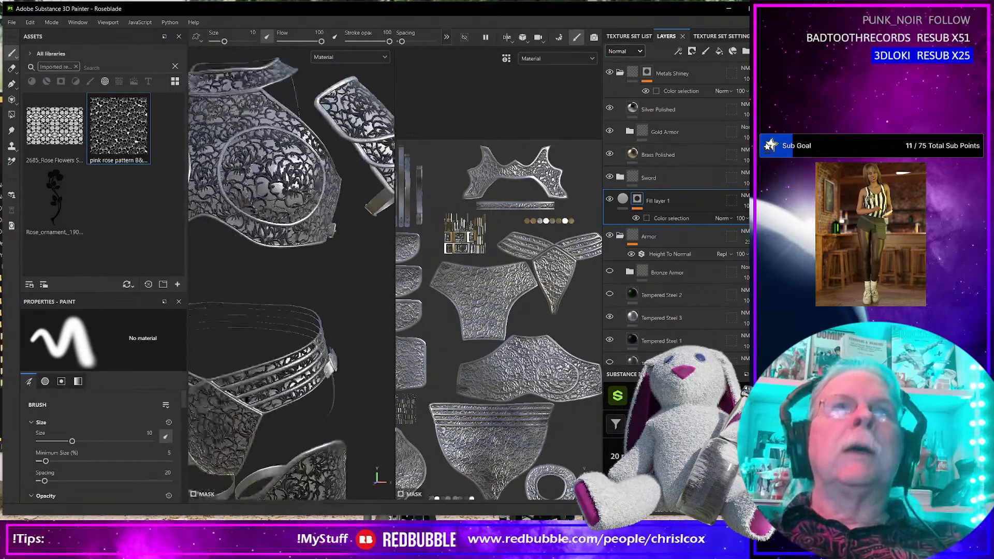
{"action": "right_click", "coordinate": [680, 200]}
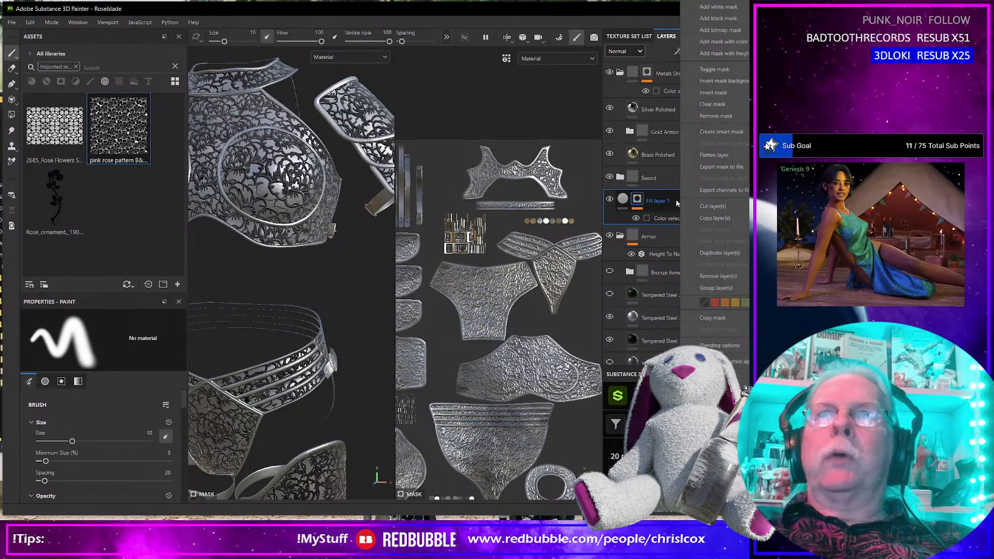
{"action": "left_click", "coordinate": [675, 201]}
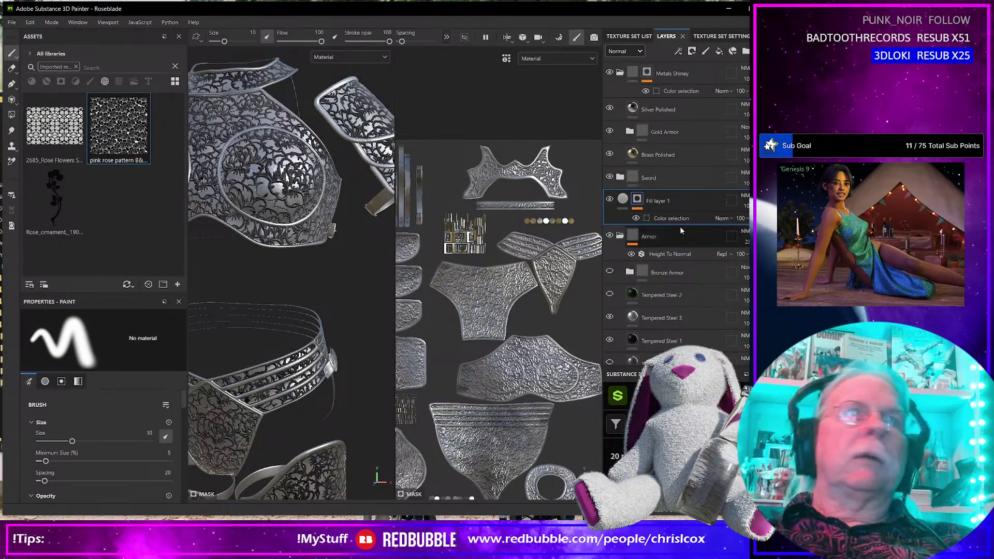
{"action": "right_click", "coordinate": [695, 201]}
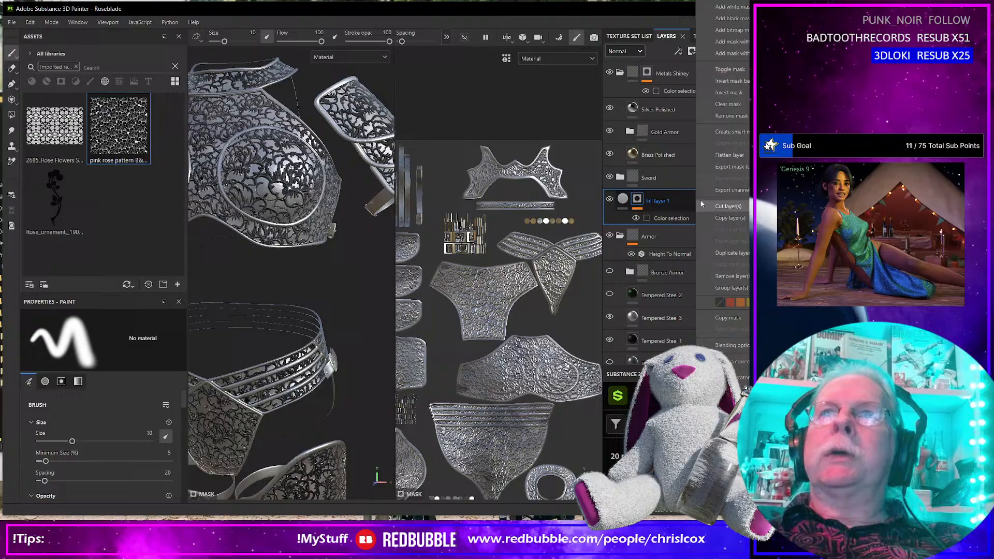
{"action": "left_click", "coordinate": [731, 252]}
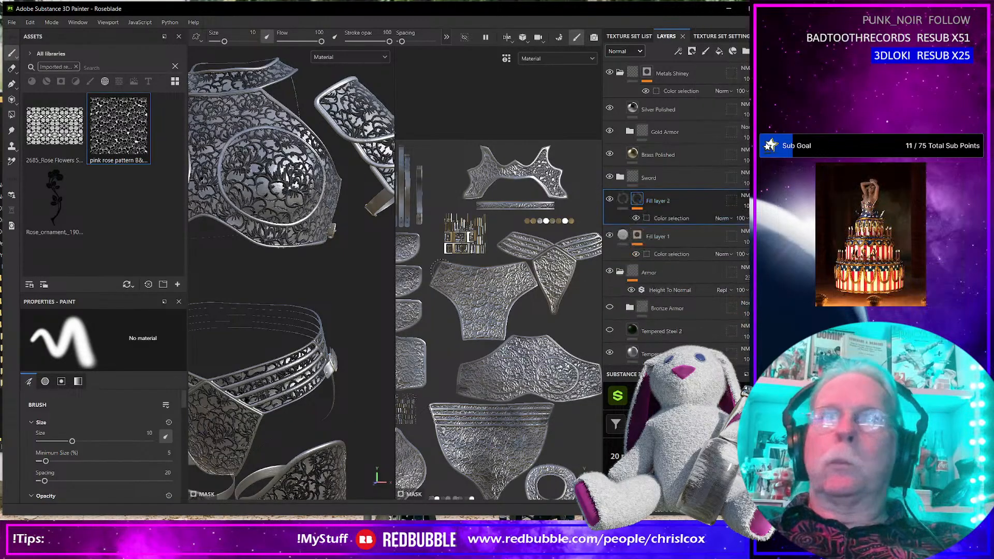
Replace Fill layer 2's height map with 2685_Rose Flowers Seamless Pattern B&W and hide Fill layer 1.
{"action": "scroll", "coordinate": [67, 406], "scroll_direction": "down", "scroll_amount": 10}
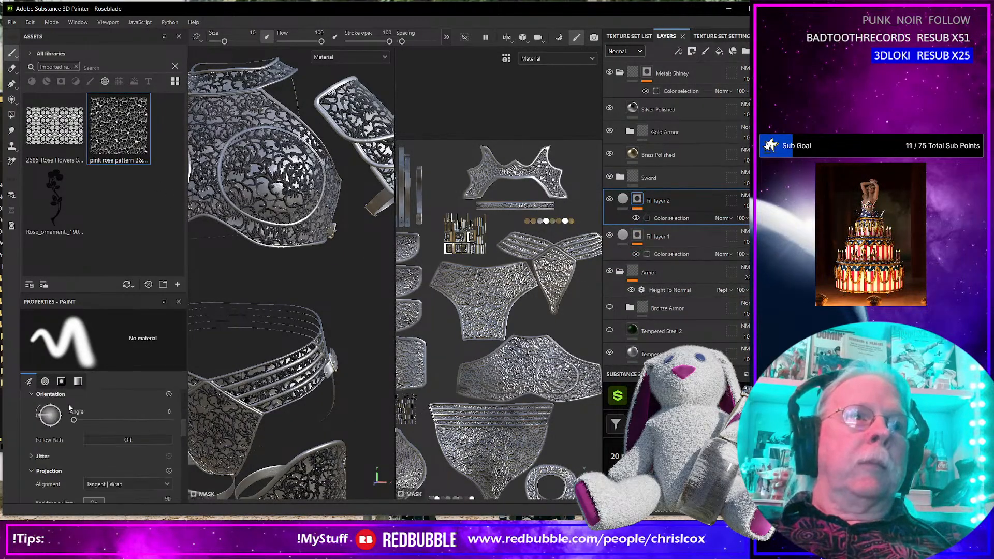
{"action": "scroll", "coordinate": [86, 483], "scroll_direction": "down", "scroll_amount": 3}
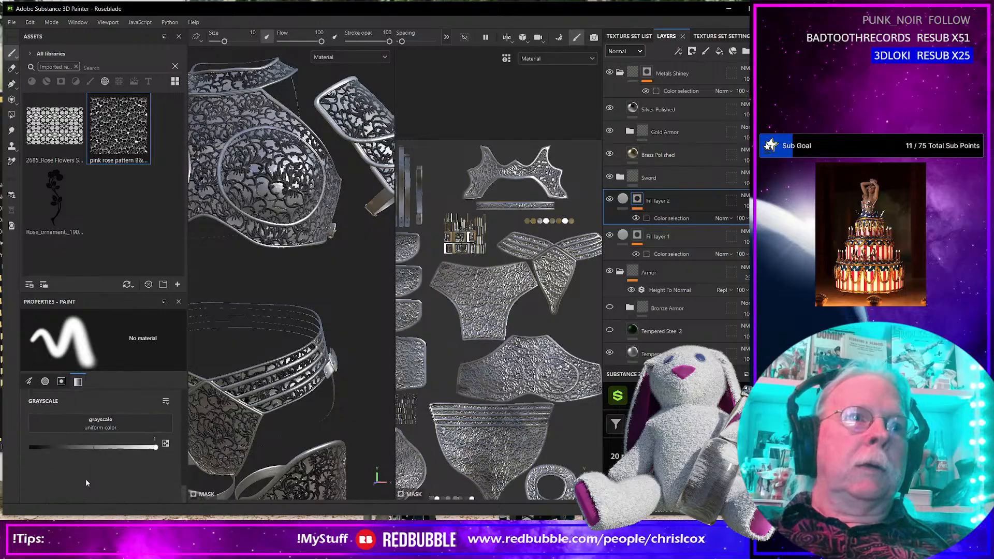
{"action": "left_click", "coordinate": [618, 201]}
{"action": "scroll", "coordinate": [124, 437], "scroll_direction": "down", "scroll_amount": 5}
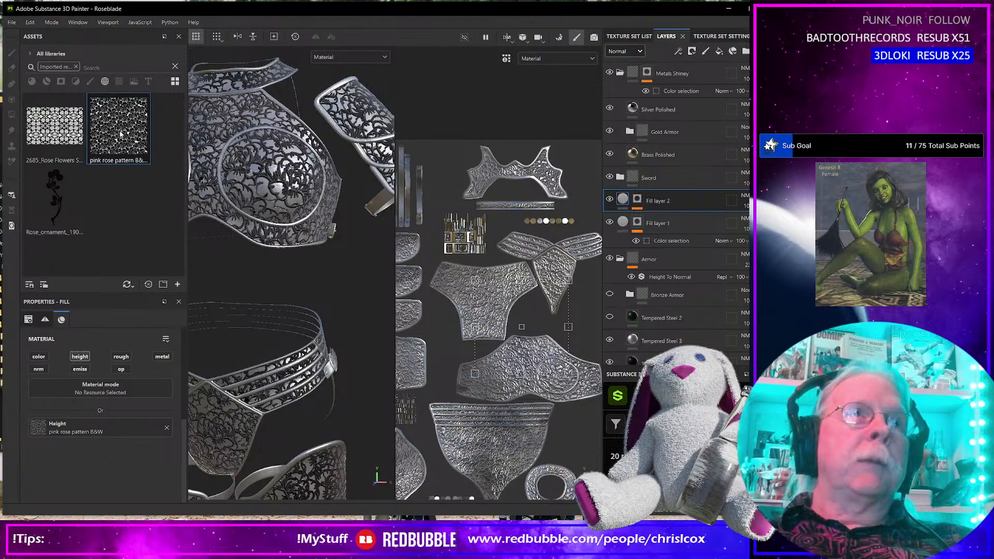
{"action": "left_click_drag", "start_coordinate": [102, 433], "coordinate": [100, 422]}
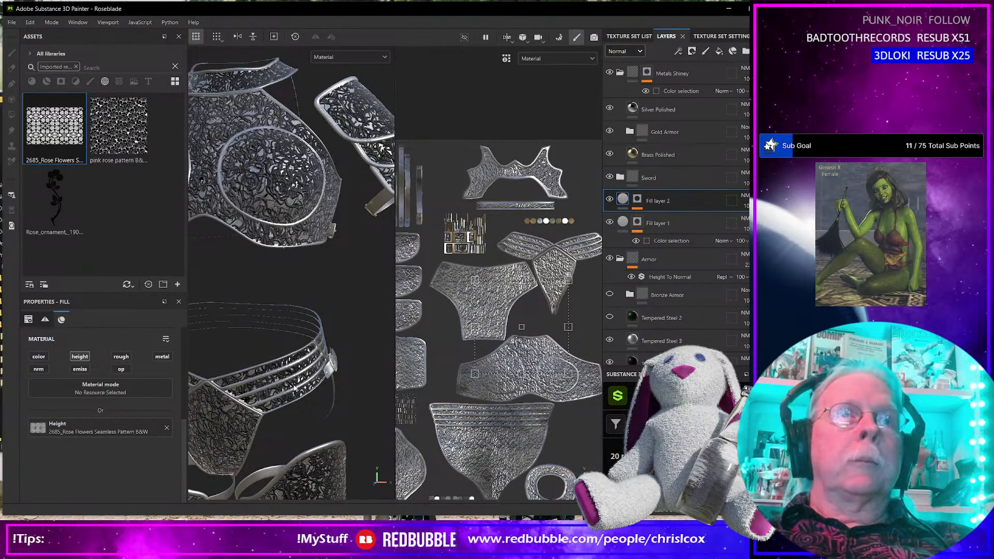
{"action": "scroll", "coordinate": [302, 383], "scroll_direction": "down", "scroll_amount": 8}
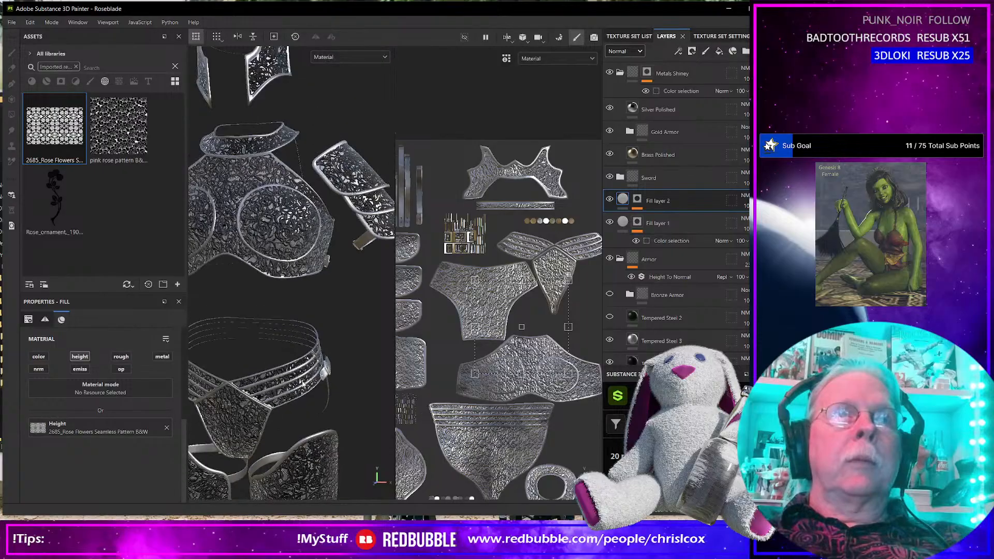
{"action": "left_click", "coordinate": [609, 222]}
Examine how the 2685 rose flowers pattern sits on the breastplate, helmet and waist armor.
{"action": "scroll", "coordinate": [296, 298], "scroll_direction": "up", "scroll_amount": 5}
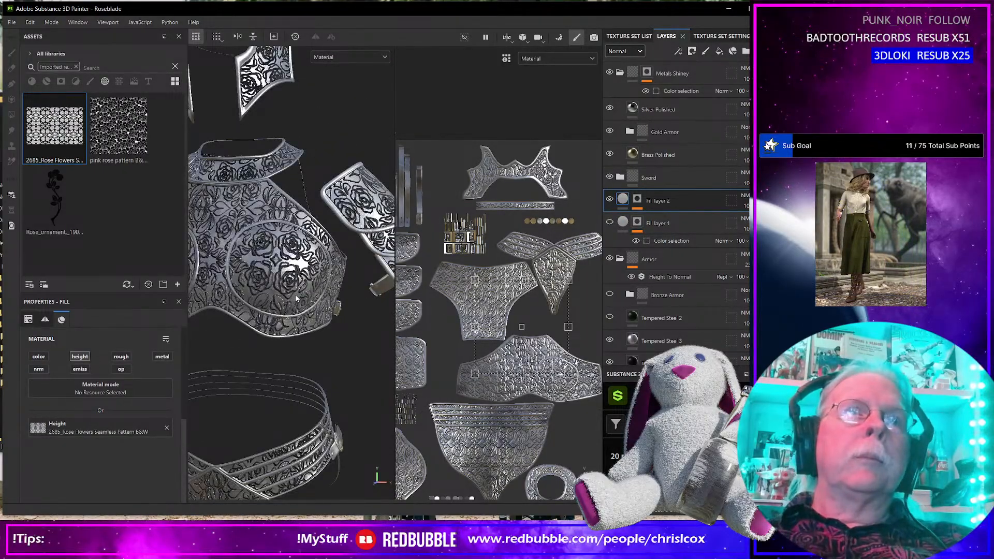
{"action": "left_click_drag", "start_coordinate": [297, 299], "coordinate": [309, 319], "text": "alt"}
{"action": "scroll", "coordinate": [280, 294], "scroll_direction": "up", "scroll_amount": 2}
{"action": "scroll", "coordinate": [280, 293], "scroll_direction": "down", "scroll_amount": 5}
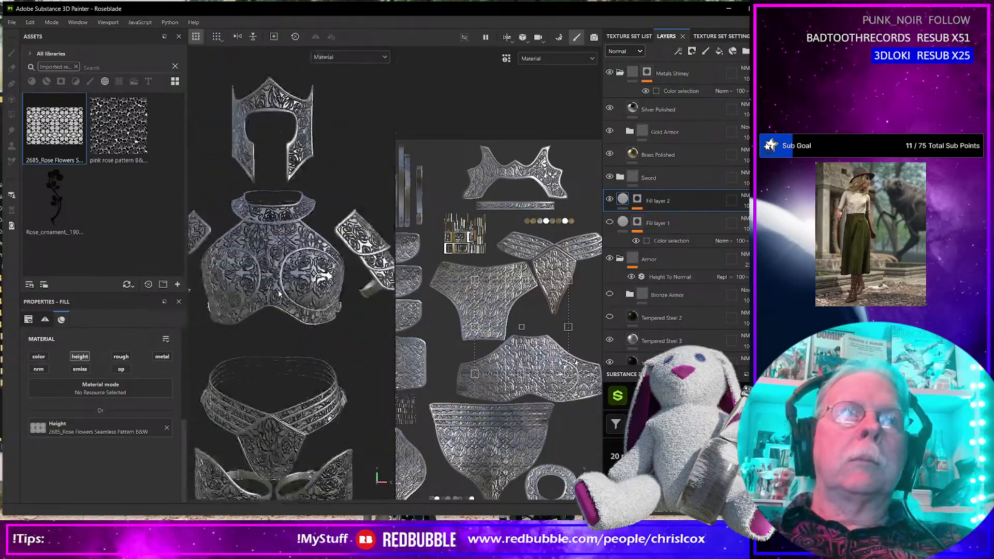
{"action": "middle_click_drag", "start_coordinate": [279, 294], "coordinate": [279, 249], "text": "alt"}
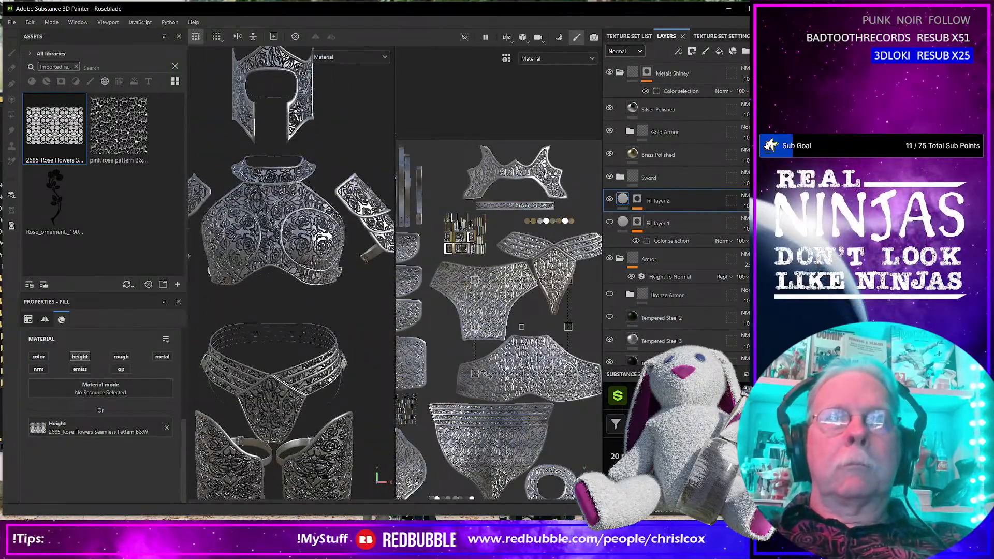
{"action": "scroll", "coordinate": [541, 373], "scroll_direction": "up", "scroll_amount": 3}
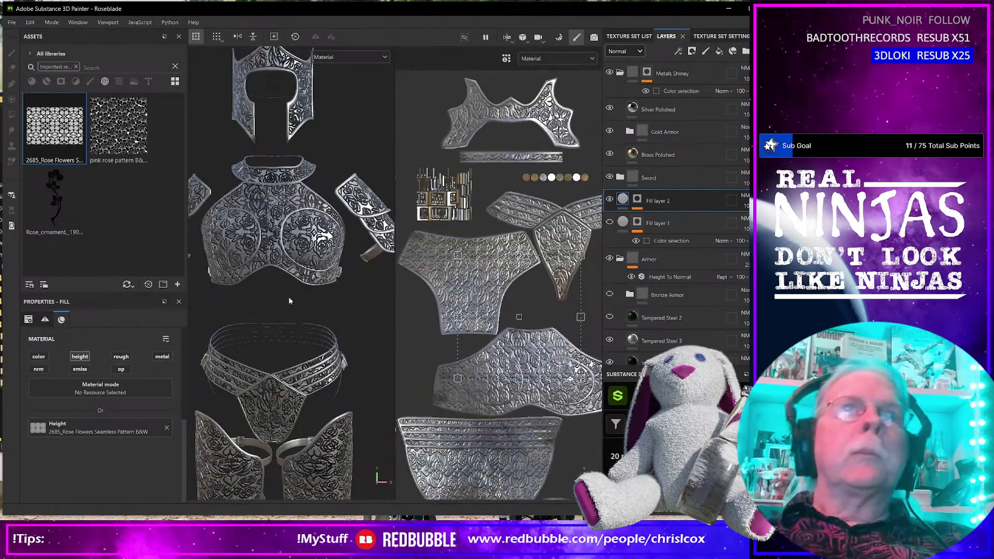
{"action": "scroll", "coordinate": [289, 300], "scroll_direction": "up", "scroll_amount": 3}
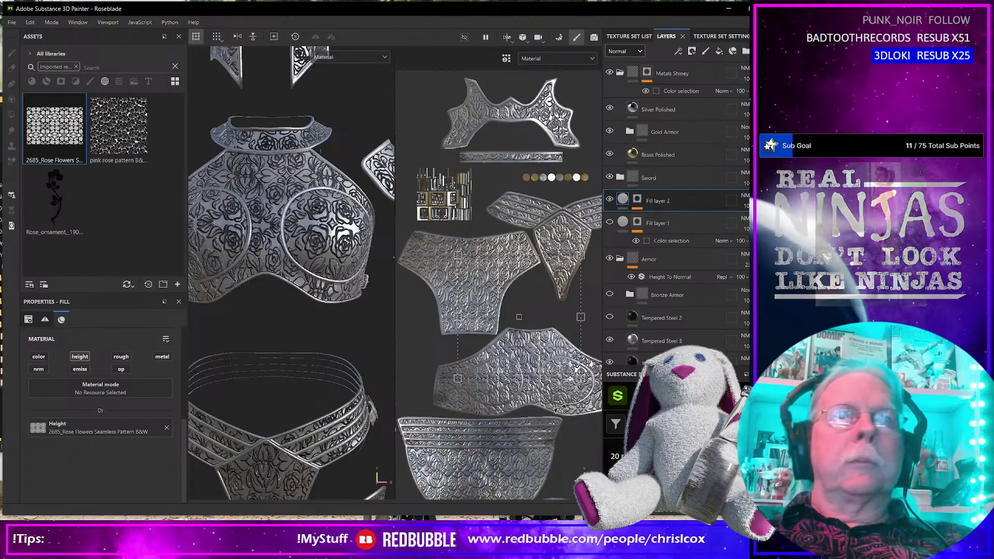
Examine the UV layout across the tiles to check where the rose pattern falls on the armor pieces.
{"action": "scroll", "coordinate": [569, 378], "scroll_direction": "down", "scroll_amount": 4}
{"action": "middle_click_drag", "start_coordinate": [563, 341], "coordinate": [571, 337], "text": "alt"}
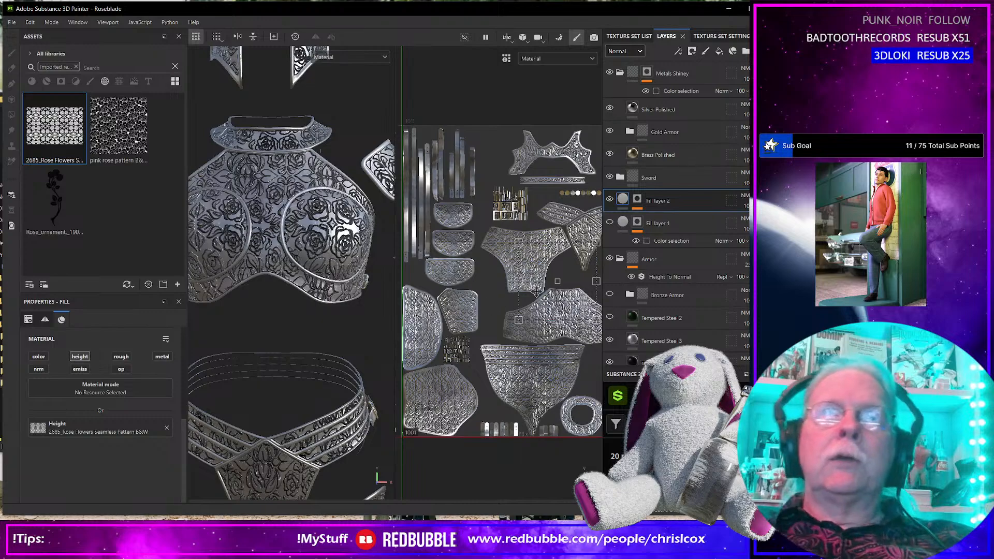
{"action": "scroll", "coordinate": [536, 292], "scroll_direction": "down", "scroll_amount": 4}
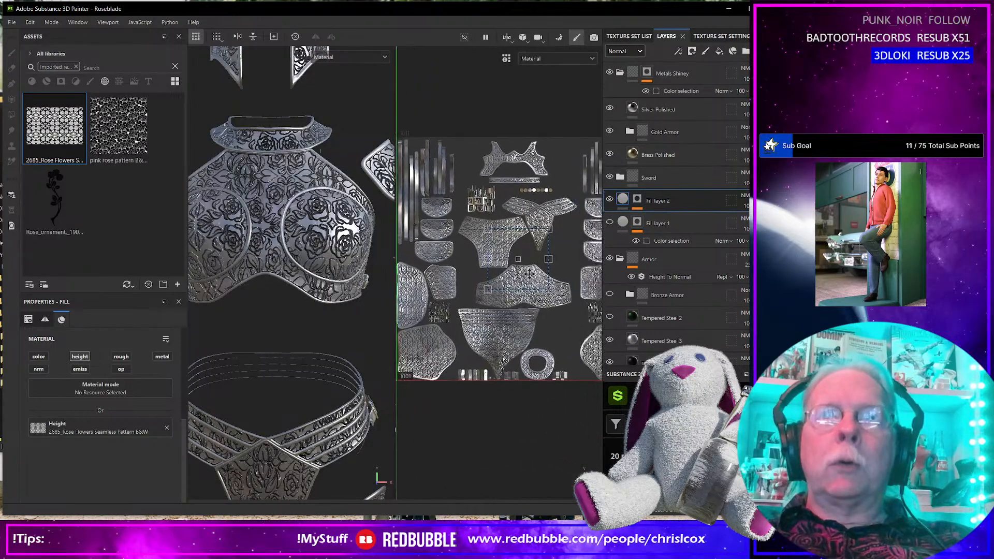
{"action": "middle_click_drag", "start_coordinate": [533, 274], "coordinate": [397, 284], "text": "alt"}
{"action": "middle_click_drag", "start_coordinate": [497, 287], "coordinate": [417, 322], "text": "alt"}
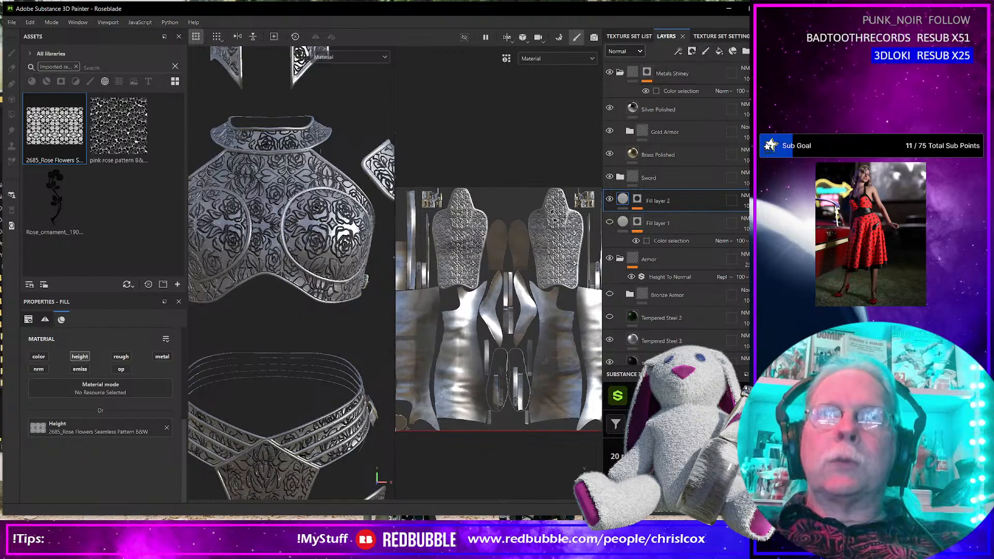
{"action": "middle_click_drag", "start_coordinate": [445, 255], "coordinate": [605, 242], "text": "alt"}
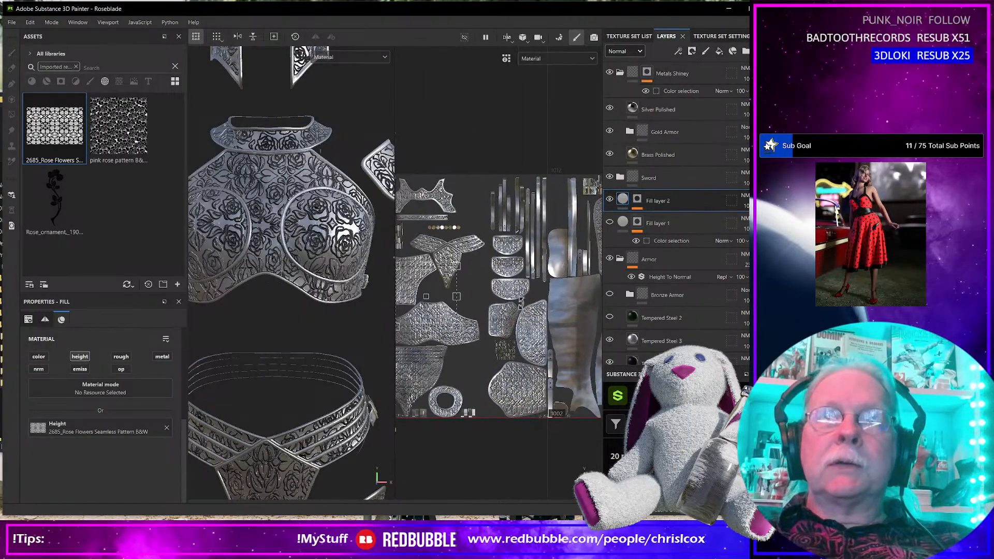
{"action": "middle_click_drag", "start_coordinate": [520, 304], "coordinate": [565, 291], "text": "alt"}
{"action": "middle_click_drag", "start_coordinate": [445, 353], "coordinate": [548, 342], "text": "alt"}
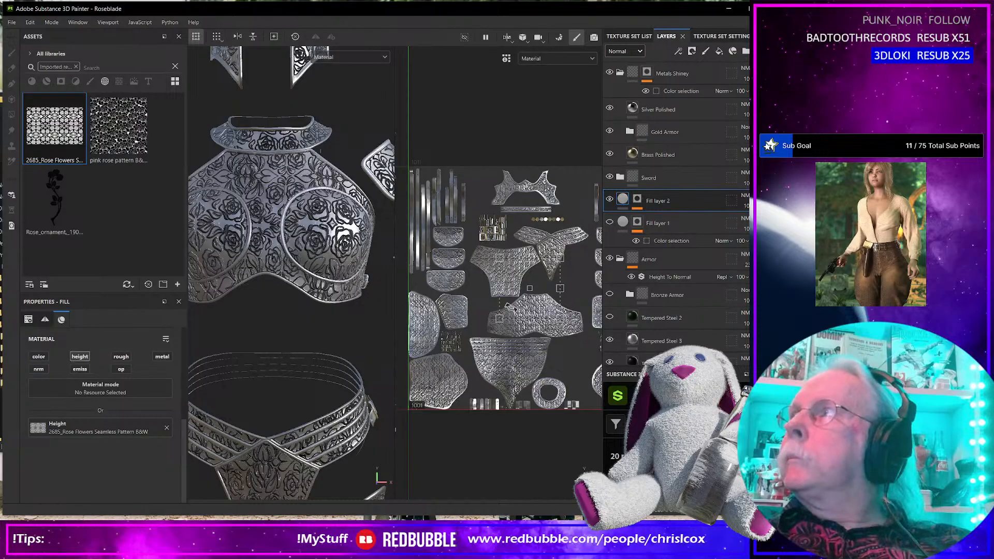
Switch to Blender, view the whole Roseblade outfit and enlarge the material slot list of Roseblade_Accessories.
{"action": "key", "text": "alt+Tab"}
{"action": "scroll", "coordinate": [334, 284], "scroll_direction": "up", "scroll_amount": 5}
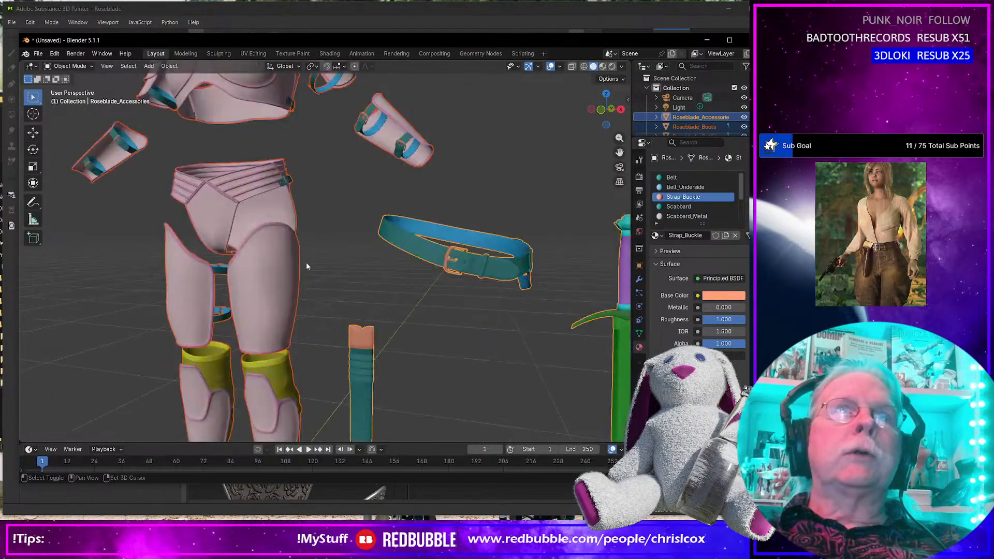
{"action": "middle_click_drag", "start_coordinate": [377, 302], "coordinate": [371, 345]}
{"action": "middle_click_drag", "start_coordinate": [318, 169], "coordinate": [330, 203]}
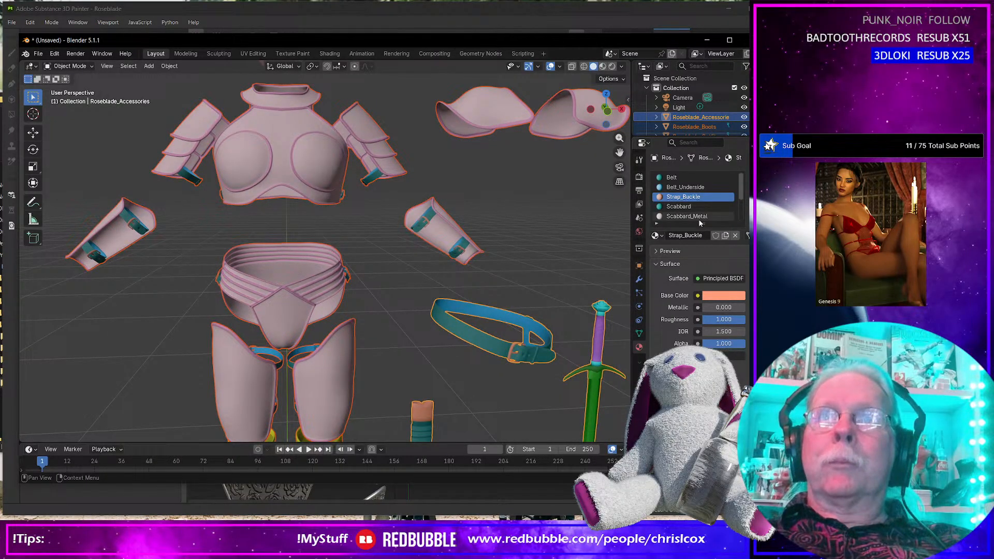
{"action": "left_click_drag", "start_coordinate": [698, 221], "coordinate": [699, 261]}
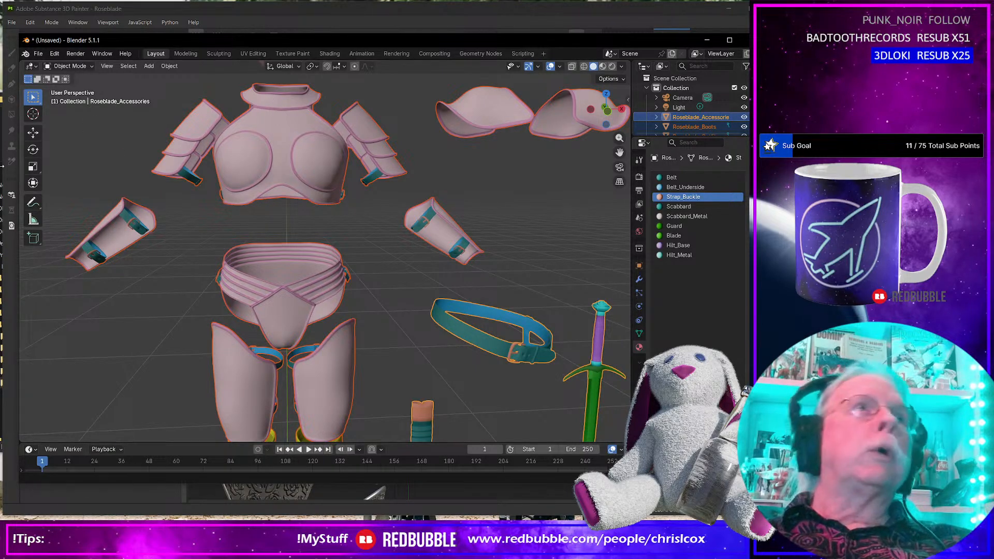
Make Roseblade_Outfit the active object and enter Edit Mode on it.
{"action": "key", "text": "Tab"}
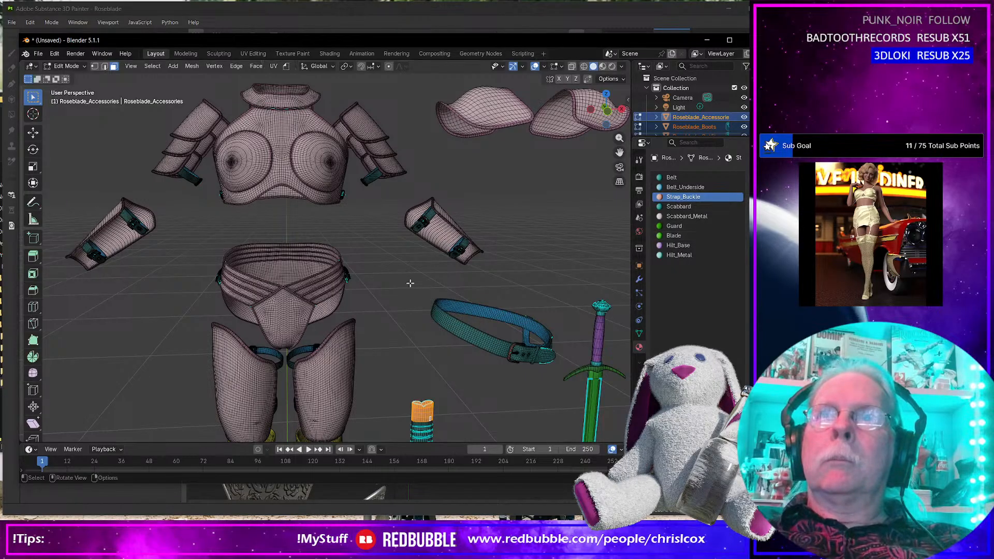
{"action": "key", "text": "Tab"}
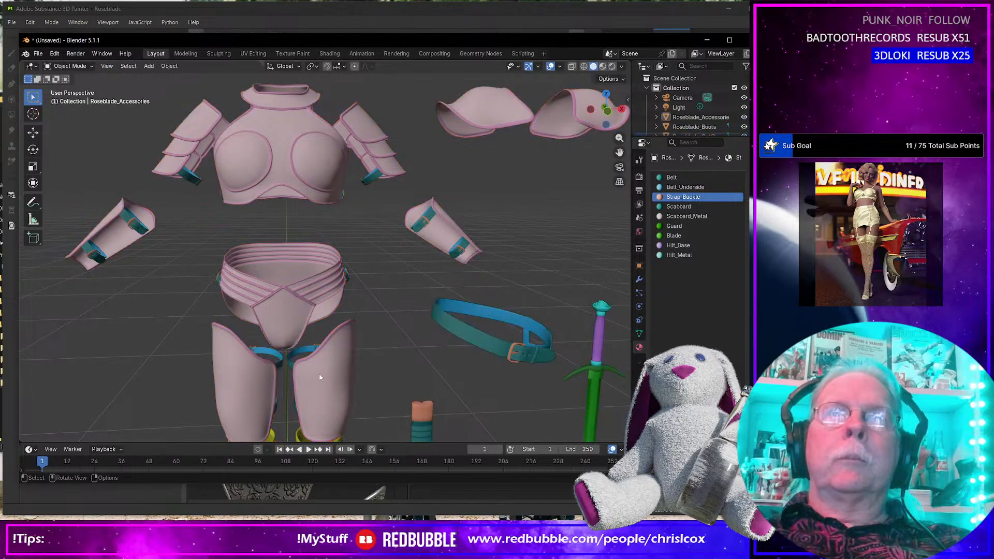
{"action": "left_click", "coordinate": [321, 373]}
{"action": "key", "text": "Tab"}
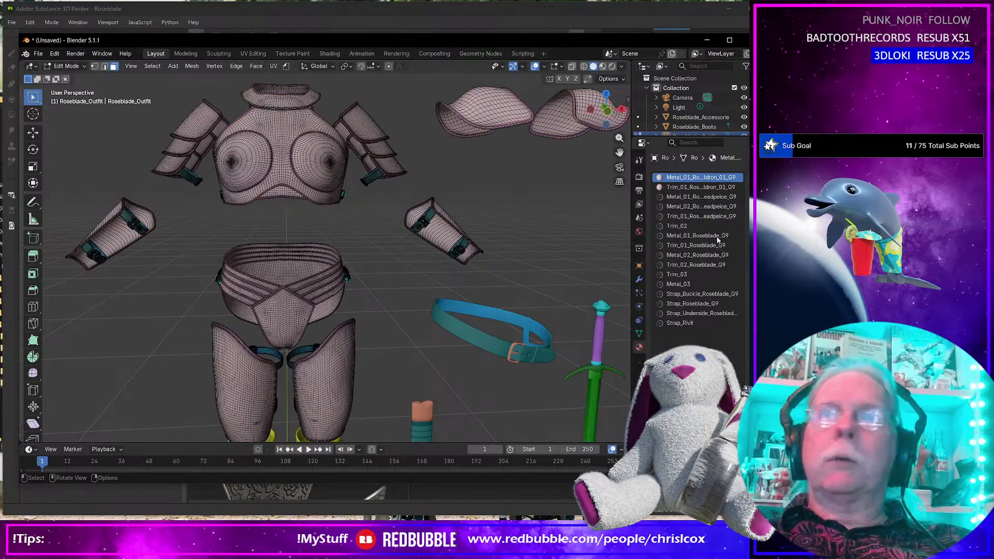
Select the faces of the pauldron and headpiece Trim_01 materials, Trim_02, Trim_02_Roseblade_G9 and Trim_03.
{"action": "left_click", "coordinate": [704, 187]}
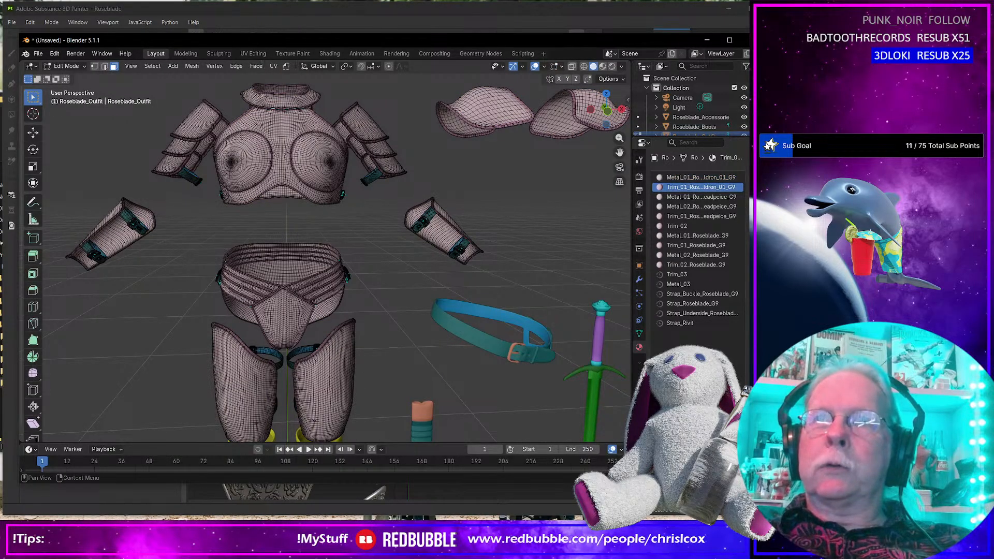
{"action": "left_click", "coordinate": [679, 226]}
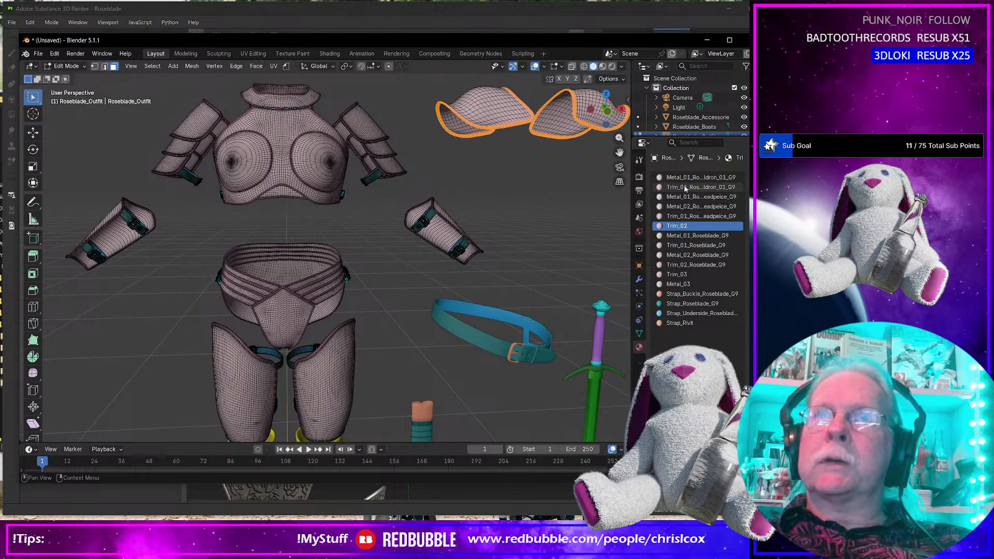
{"action": "left_click", "coordinate": [691, 216]}
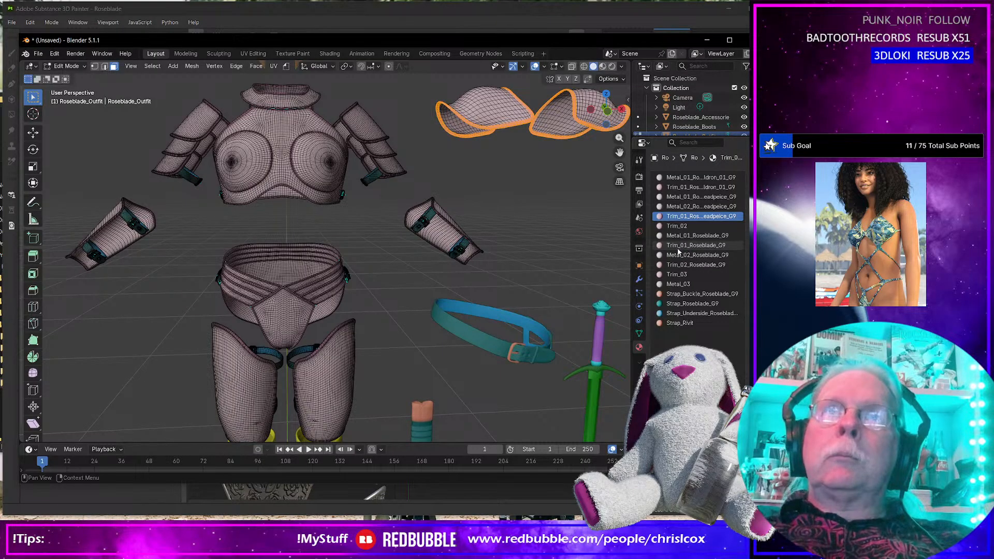
{"action": "left_click", "coordinate": [681, 187]}
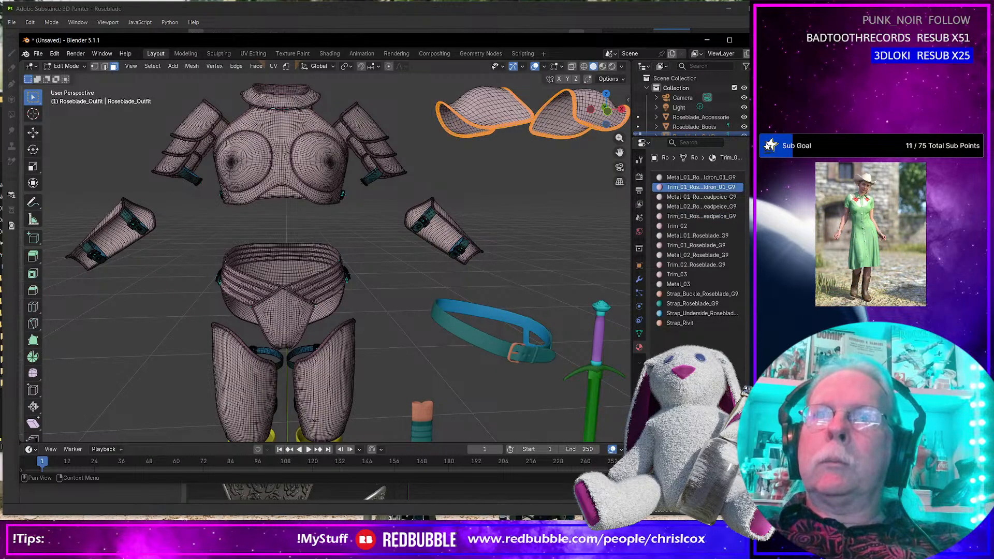
{"action": "left_click", "coordinate": [678, 217]}
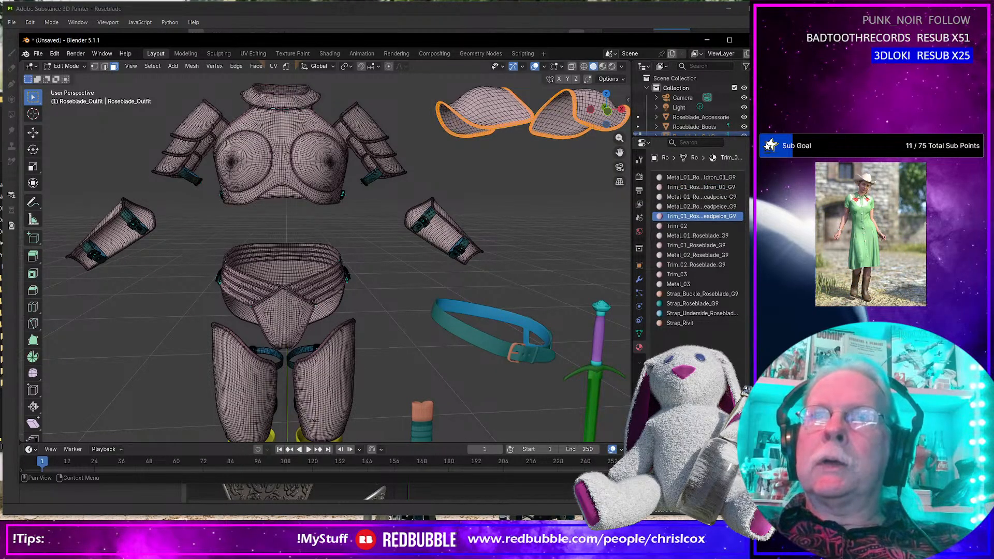
{"action": "left_click", "coordinate": [676, 225]}
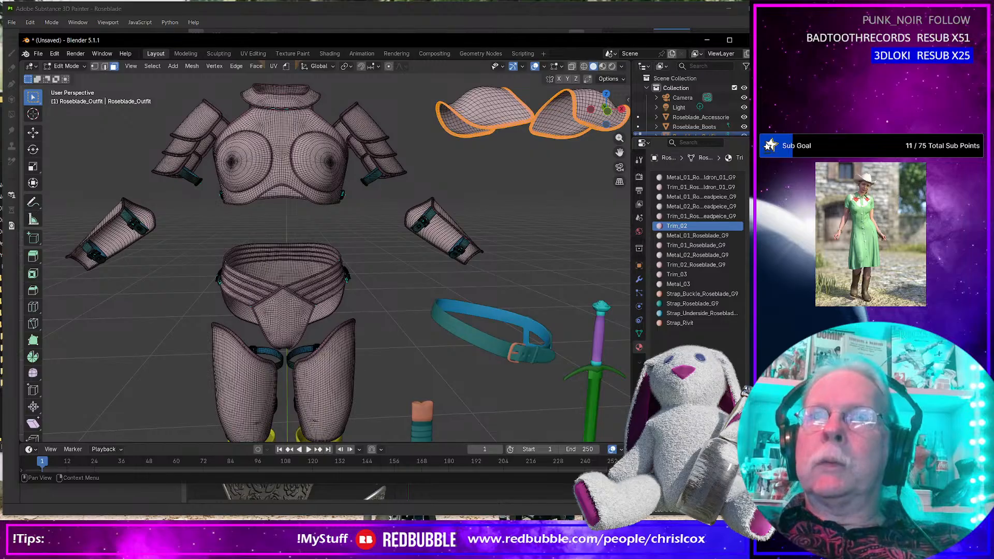
{"action": "left_click", "coordinate": [675, 265]}
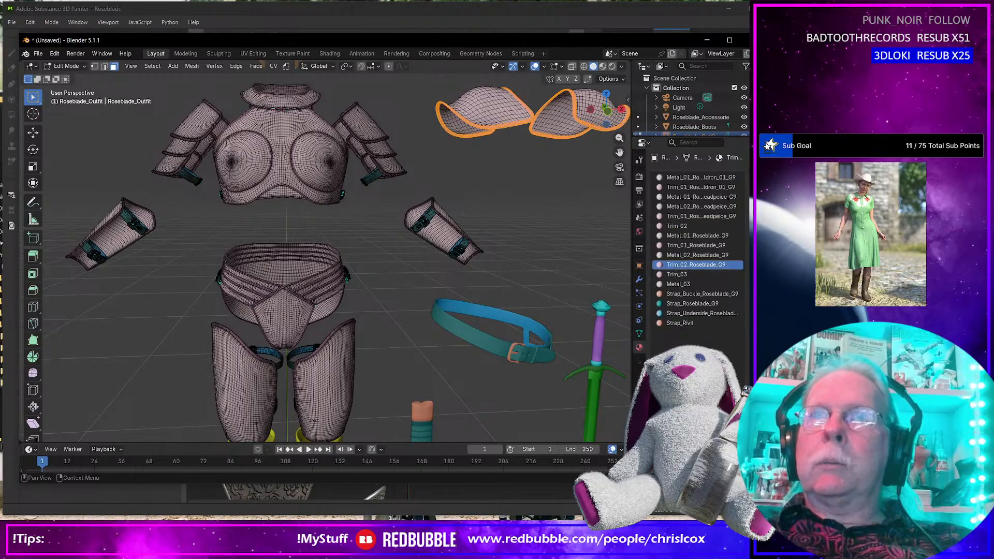
{"action": "left_click", "coordinate": [699, 372]}
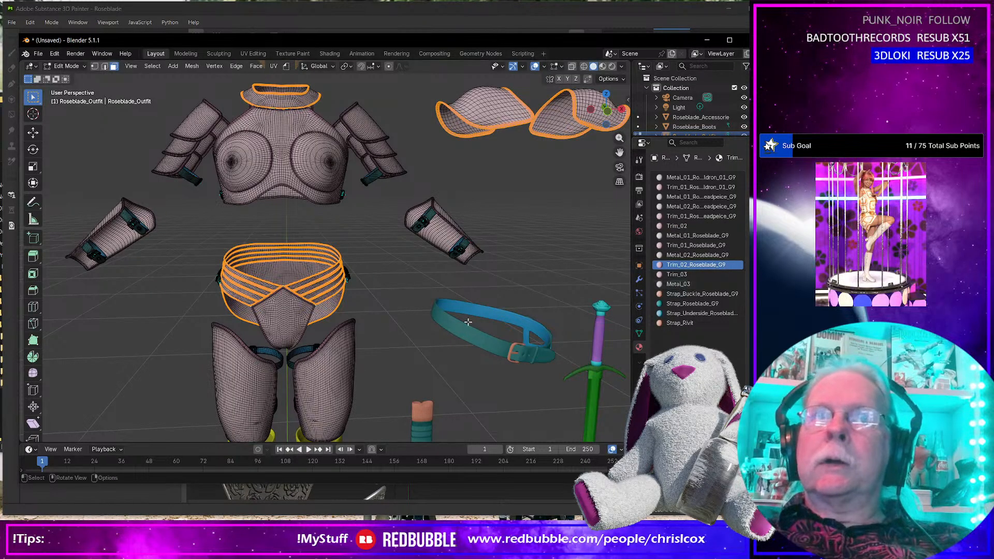
{"action": "left_click", "coordinate": [682, 275]}
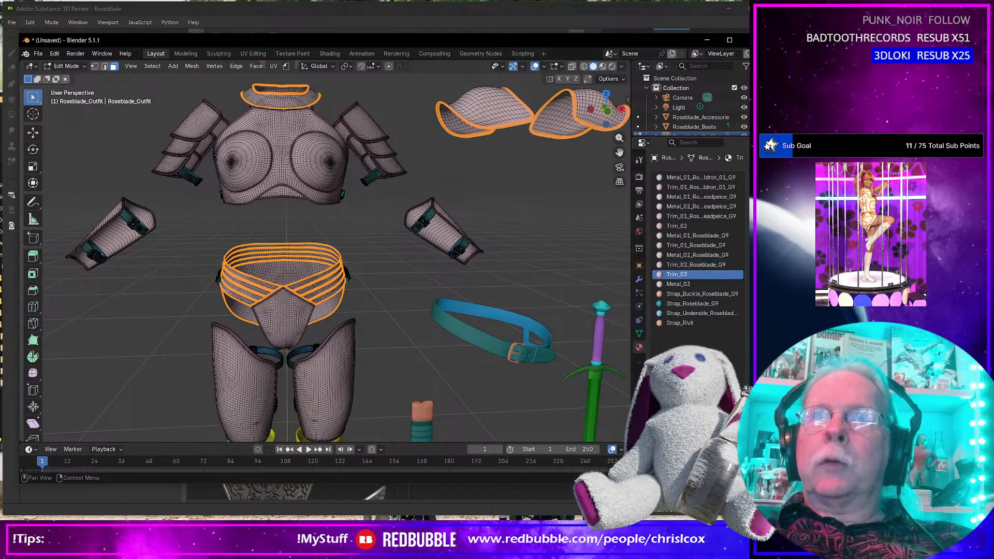
Add the faces of the Strap_Buckle, Strap, Strap_Underside and Strap_Rivit materials to the selection.
{"action": "left_click", "coordinate": [681, 294]}
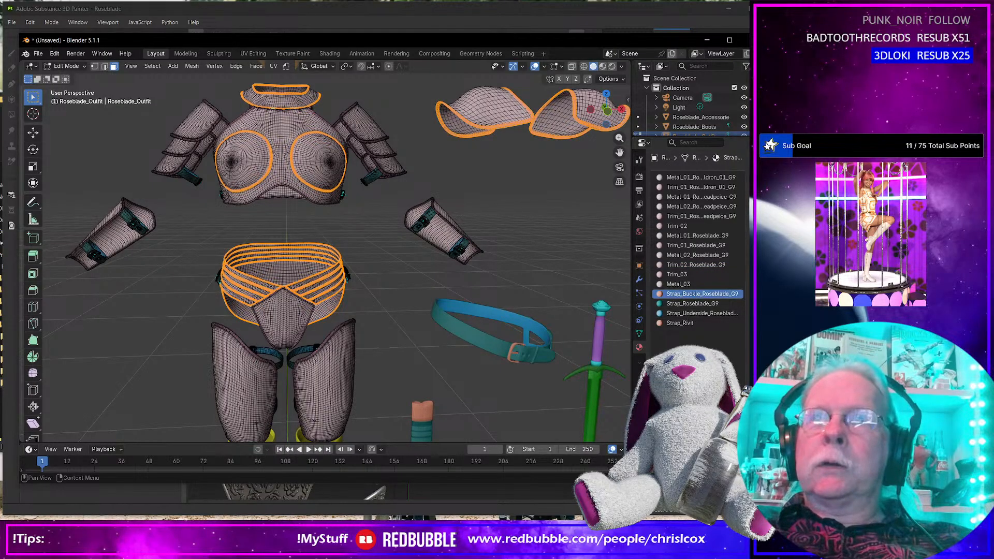
{"action": "left_click", "coordinate": [681, 304]}
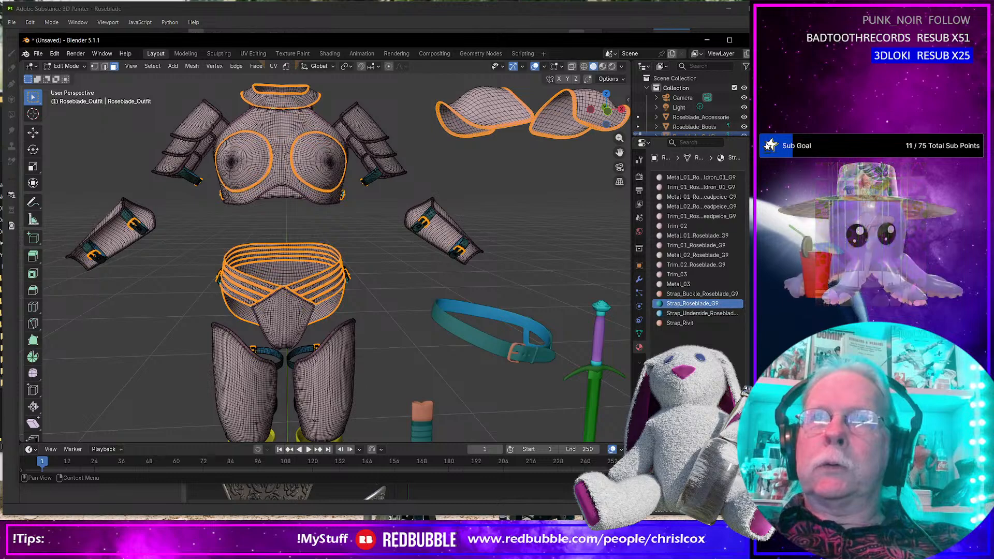
{"action": "left_click", "coordinate": [681, 313]}
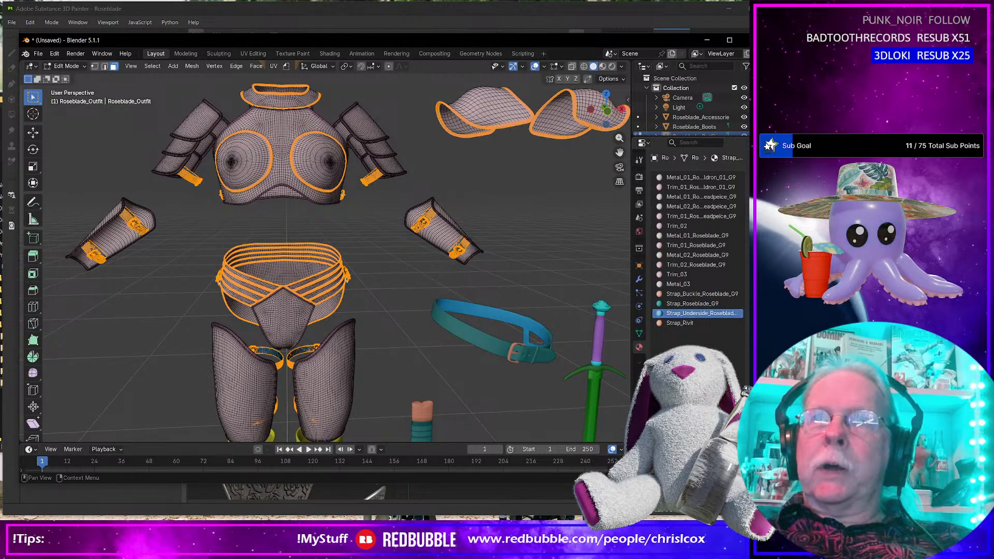
{"action": "left_click", "coordinate": [679, 322]}
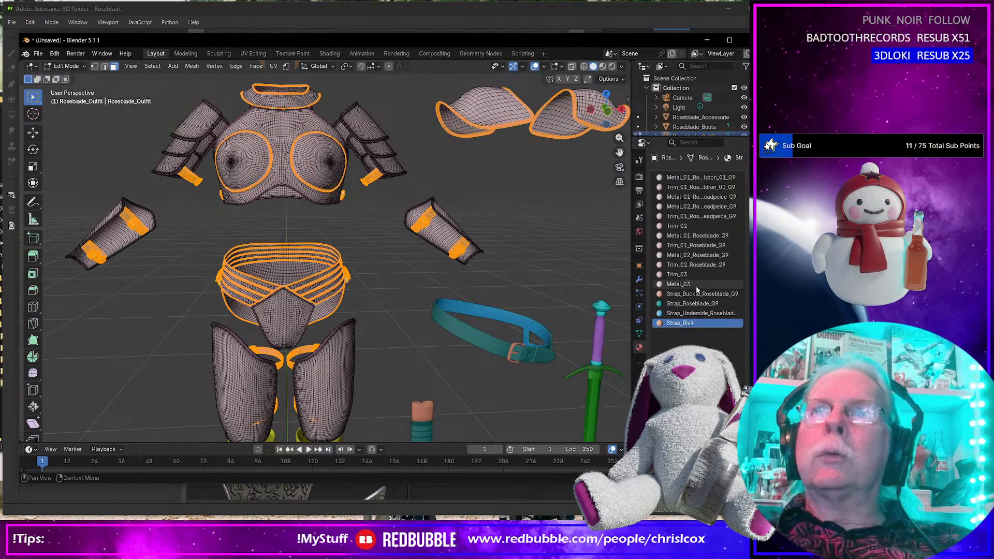
Hide the selected trim, strap and buckle faces of the outfit mesh.
{"action": "scroll", "coordinate": [491, 221], "scroll_direction": "up", "scroll_amount": 4}
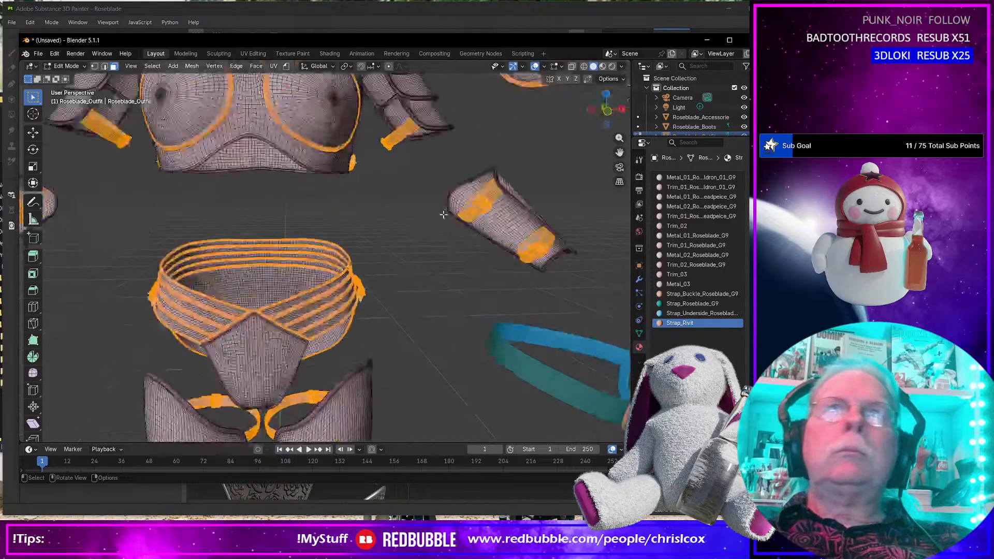
{"action": "middle_click_drag", "start_coordinate": [491, 221], "coordinate": [394, 241]}
{"action": "middle_click_drag", "start_coordinate": [280, 302], "coordinate": [304, 317]}
{"action": "scroll", "coordinate": [342, 310], "scroll_direction": "up", "scroll_amount": 4}
{"action": "scroll", "coordinate": [341, 310], "scroll_direction": "down", "scroll_amount": 11}
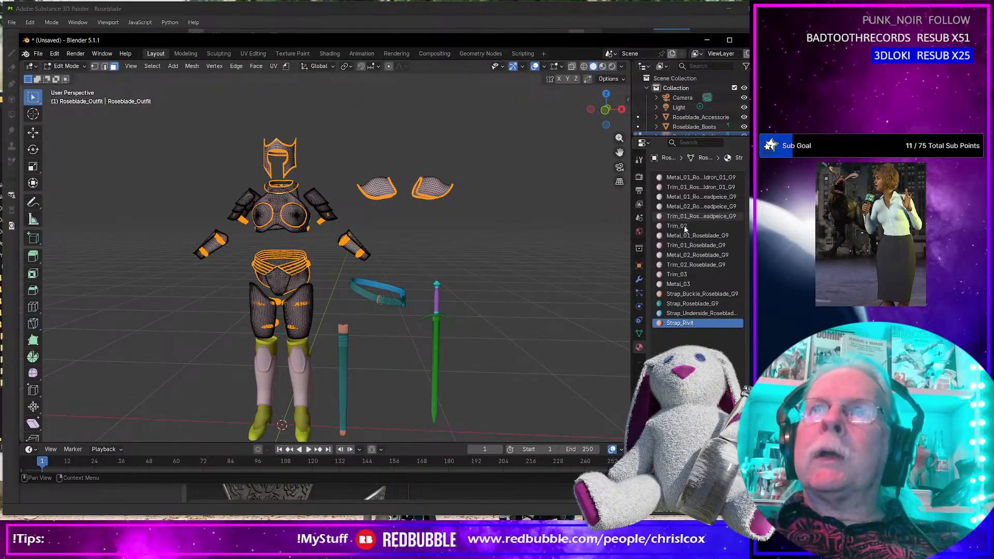
{"action": "scroll", "coordinate": [340, 270], "scroll_direction": "up", "scroll_amount": 5}
{"action": "scroll", "coordinate": [339, 270], "scroll_direction": "down", "scroll_amount": 4}
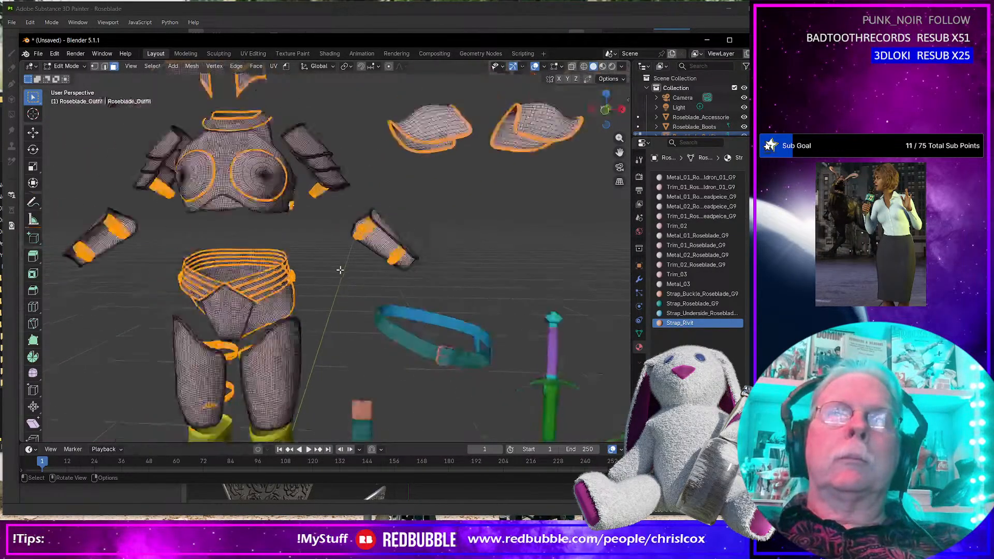
{"action": "scroll", "coordinate": [363, 275], "scroll_direction": "up", "scroll_amount": 2}
{"action": "key", "text": "h"}
{"action": "scroll", "coordinate": [368, 280], "scroll_direction": "up", "scroll_amount": 4}
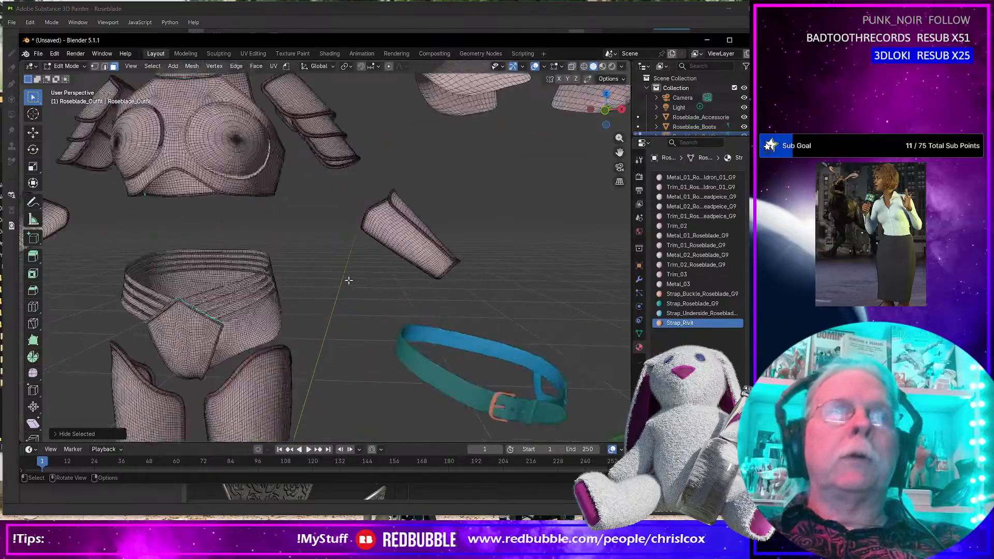
{"action": "left_click_drag", "start_coordinate": [362, 283], "coordinate": [437, 309], "text": "shift"}
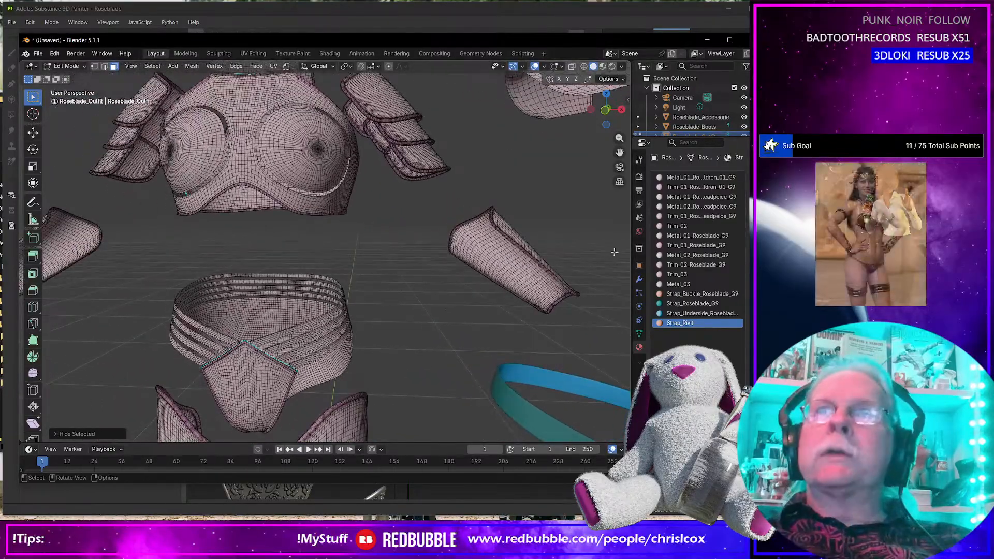
{"action": "scroll", "coordinate": [718, 253], "scroll_direction": "down", "scroll_amount": 5}
{"action": "scroll", "coordinate": [718, 250], "scroll_direction": "up", "scroll_amount": 5}
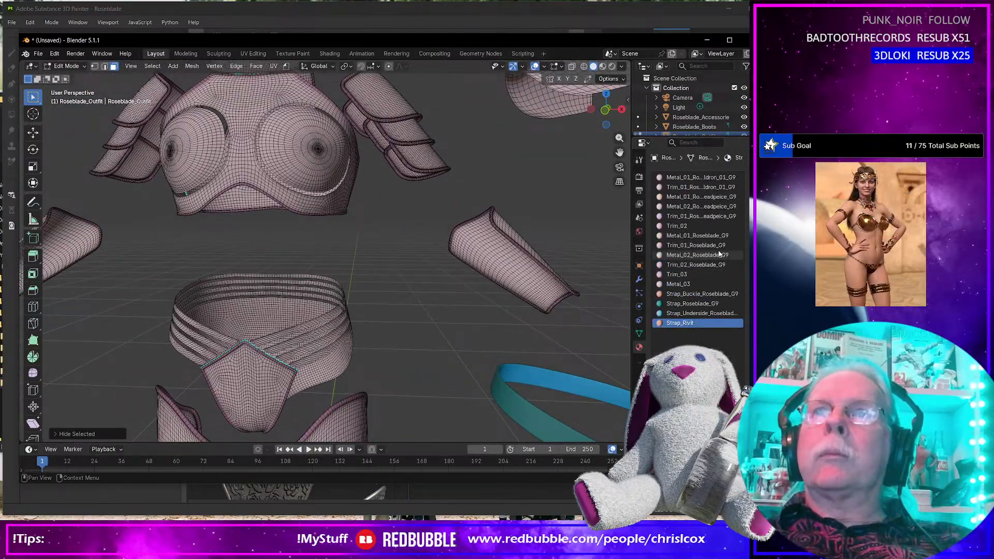
Widen the material list to show full names and check the trim materials against the trim remaining on the armor.
{"action": "left_click", "coordinate": [681, 187]}
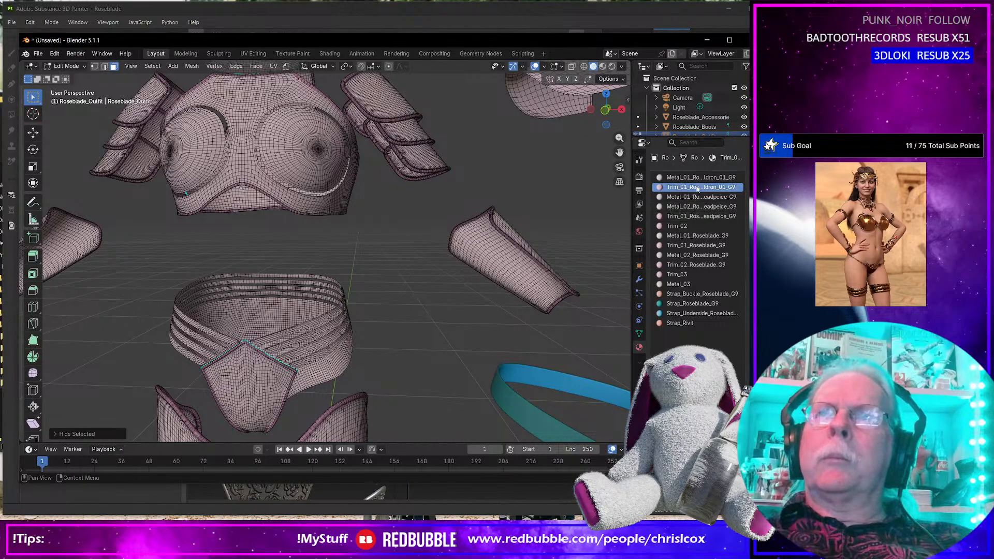
{"action": "middle_click_drag", "start_coordinate": [343, 217], "coordinate": [465, 375], "text": "shift"}
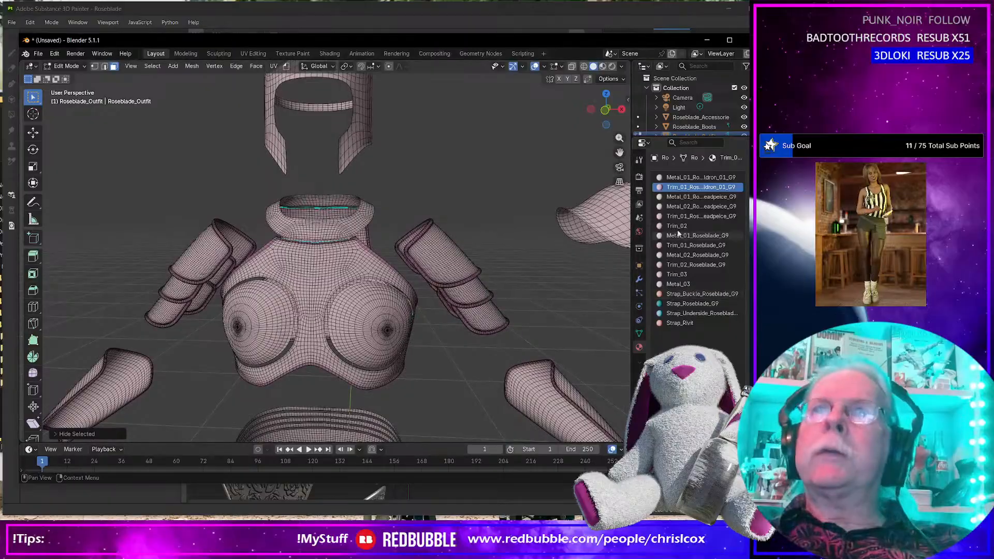
{"action": "left_click", "coordinate": [688, 217]}
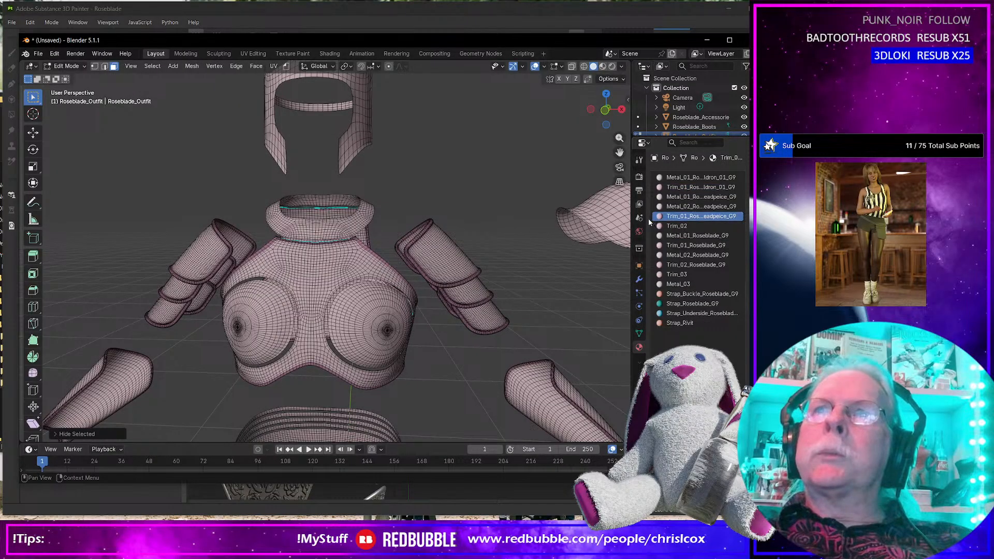
{"action": "left_click_drag", "start_coordinate": [630, 222], "coordinate": [525, 223]}
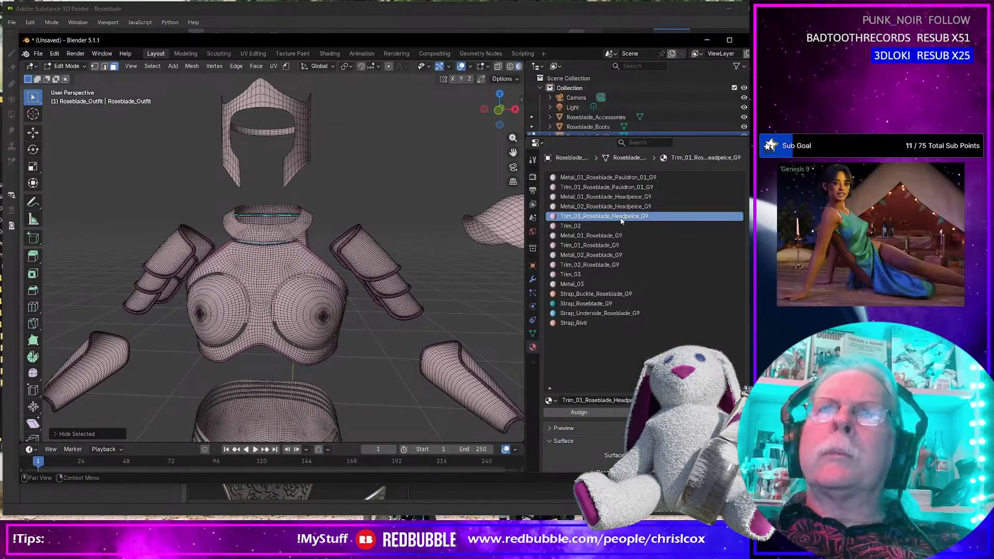
{"action": "left_click", "coordinate": [574, 227]}
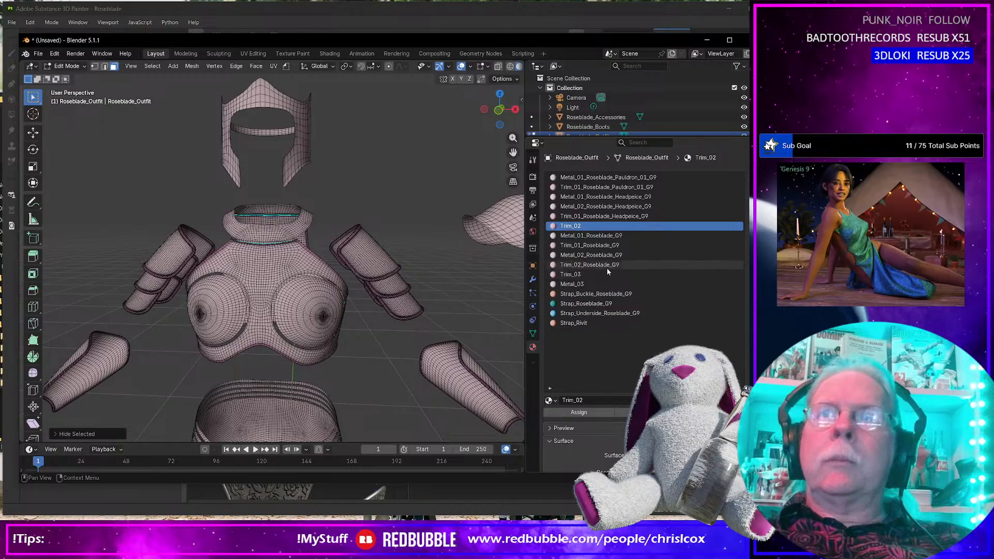
{"action": "left_click", "coordinate": [575, 274]}
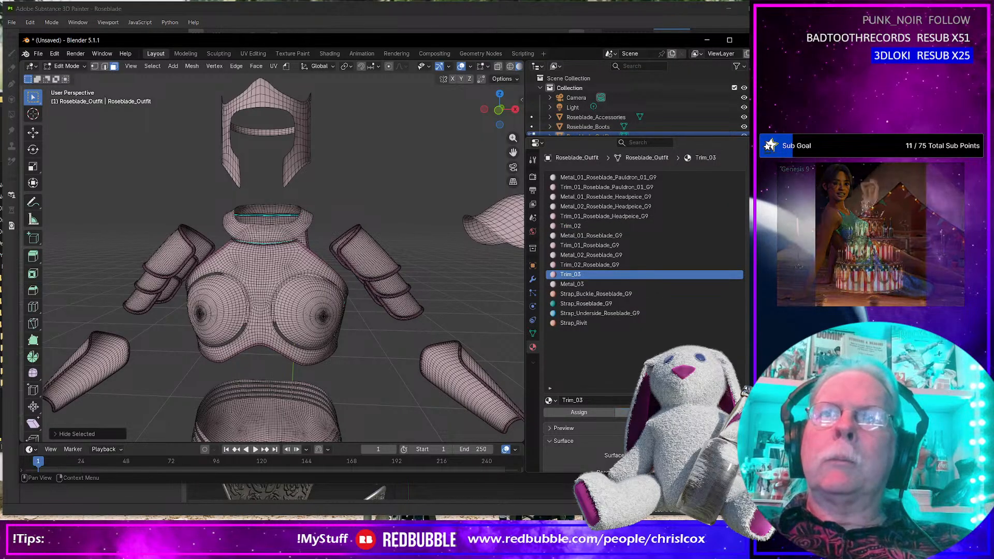
{"action": "left_click", "coordinate": [601, 177]}
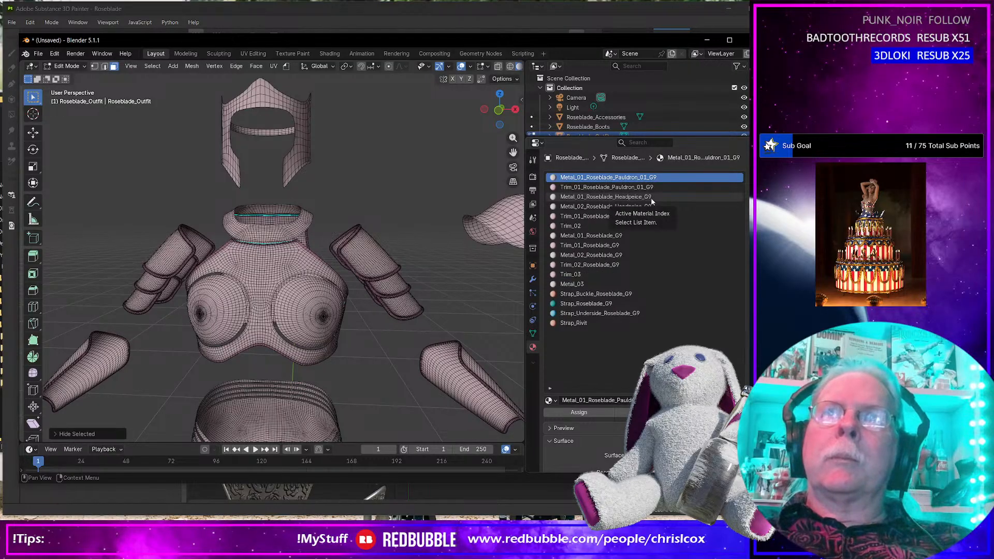
Identify the material of the pauldron's edge trim from one of its faces and select all Trim_01_Roseblade_G9 faces.
{"action": "scroll", "coordinate": [365, 295], "scroll_direction": "up", "scroll_amount": 3}
{"action": "scroll", "coordinate": [365, 295], "scroll_direction": "up", "scroll_amount": 2}
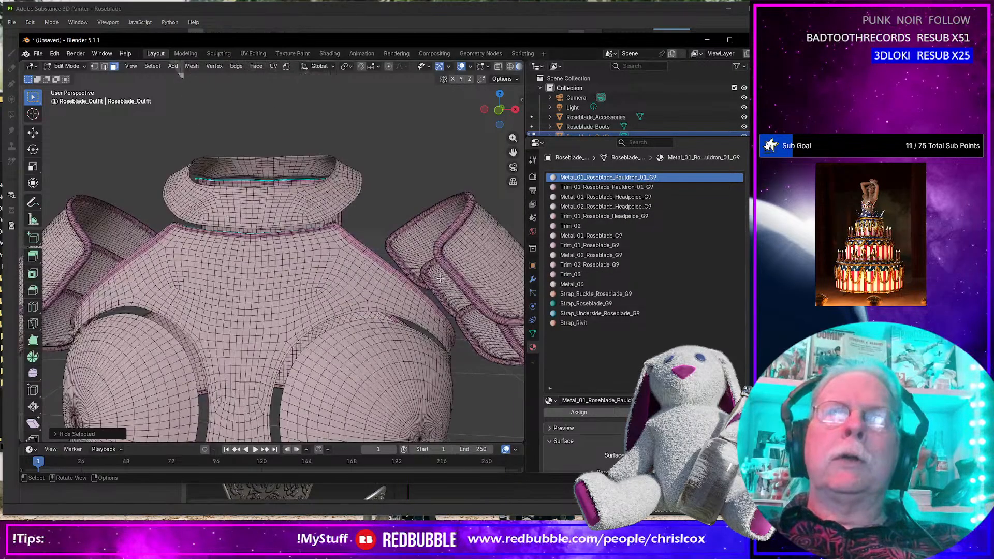
{"action": "left_click", "coordinate": [454, 277]}
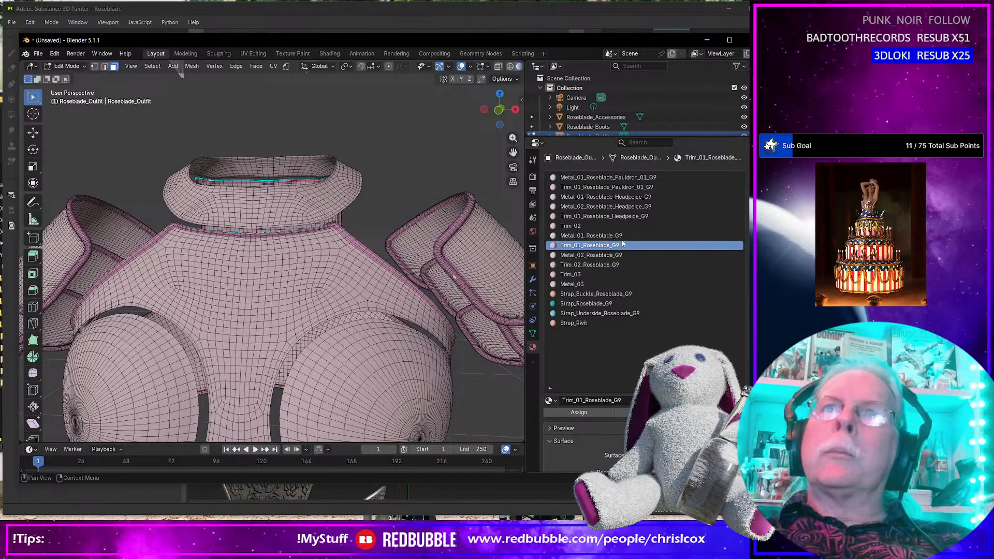
{"action": "left_click", "coordinate": [647, 413]}
{"action": "scroll", "coordinate": [463, 365], "scroll_direction": "down", "scroll_amount": 7}
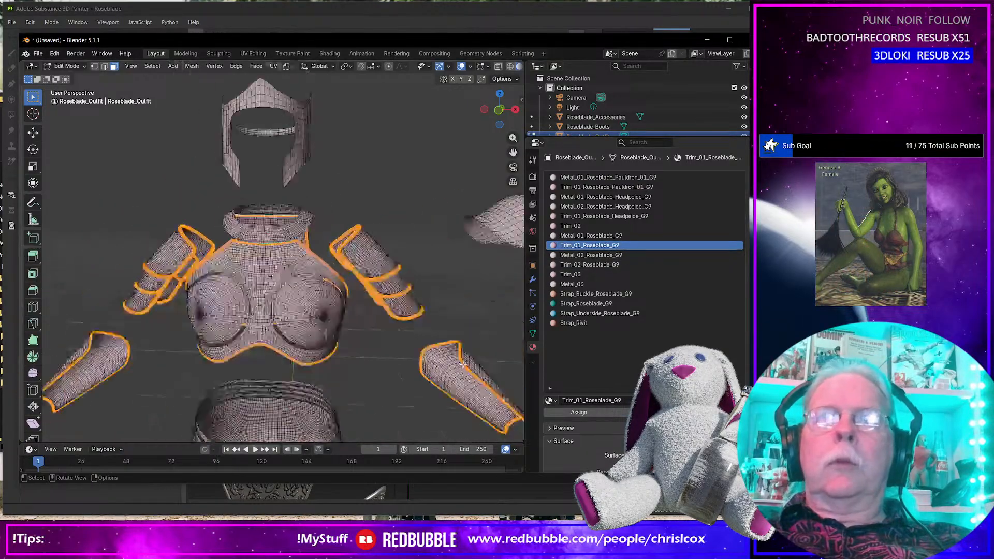
Hide the selected Trim_01_Roseblade_G9 faces of the outfit mesh.
{"action": "mouse_move", "coordinate": [463, 364]}
{"action": "middle_mouse_down"}
{"action": "mouse_move", "coordinate": [386, 381]}
{"action": "mouse_move", "coordinate": [453, 375]}
{"action": "middle_mouse_up"}
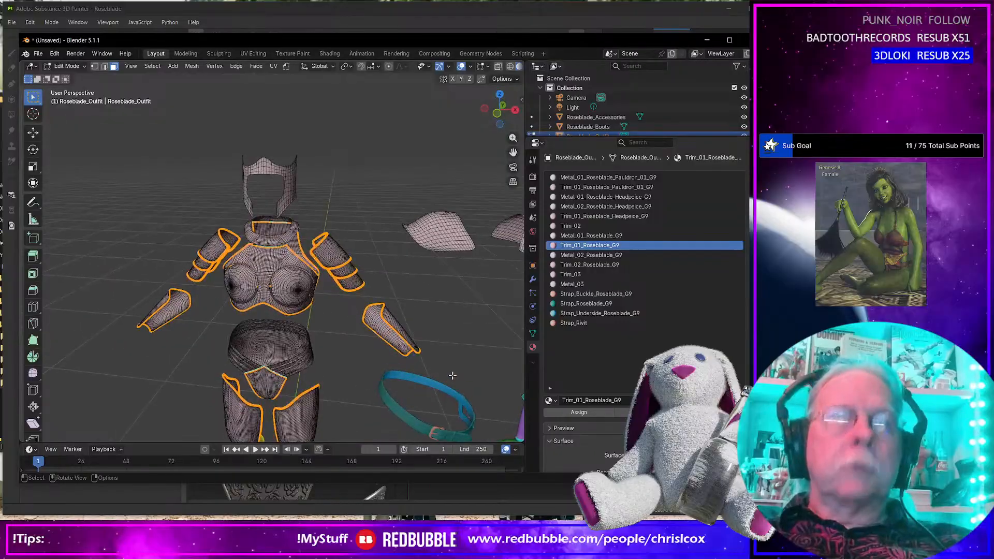
{"action": "key", "text": "h"}
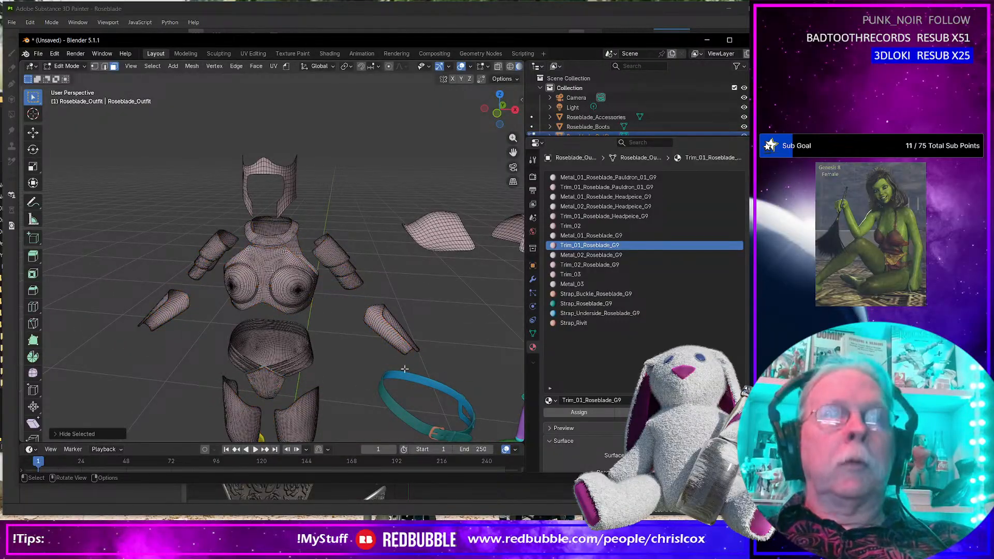
Select all connected faces of the breastplate, including the collar, both breast plates and the back plate.
{"action": "scroll", "coordinate": [404, 369], "scroll_direction": "up", "scroll_amount": 5}
{"action": "mouse_move", "coordinate": [404, 369]}
{"action": "middle_mouse_down"}
{"action": "mouse_move", "coordinate": [393, 365]}
{"action": "mouse_move", "coordinate": [405, 361]}
{"action": "middle_mouse_up"}
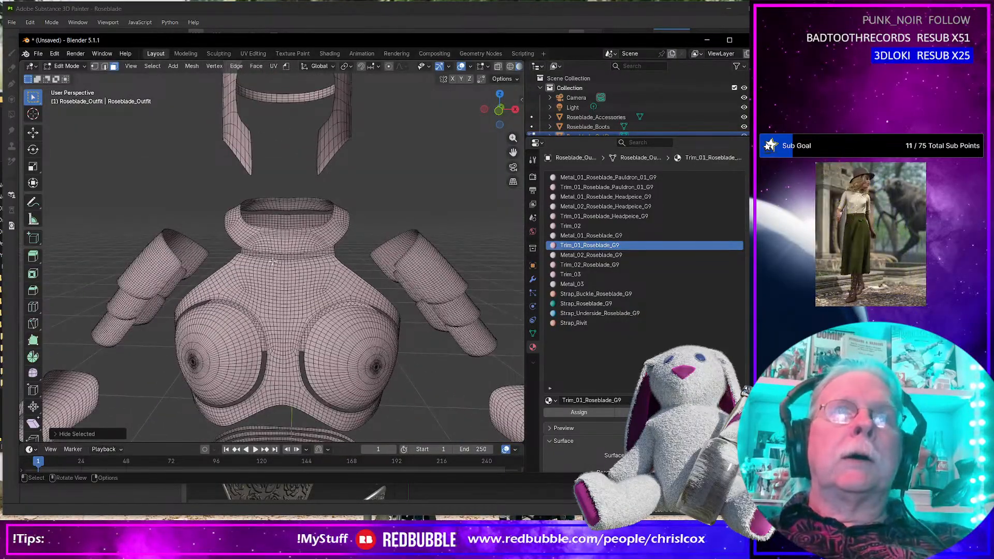
{"action": "left_click", "coordinate": [275, 237]}
{"action": "left_click", "coordinate": [275, 309], "text": "shift"}
{"action": "left_click", "coordinate": [342, 338], "text": "shift"}
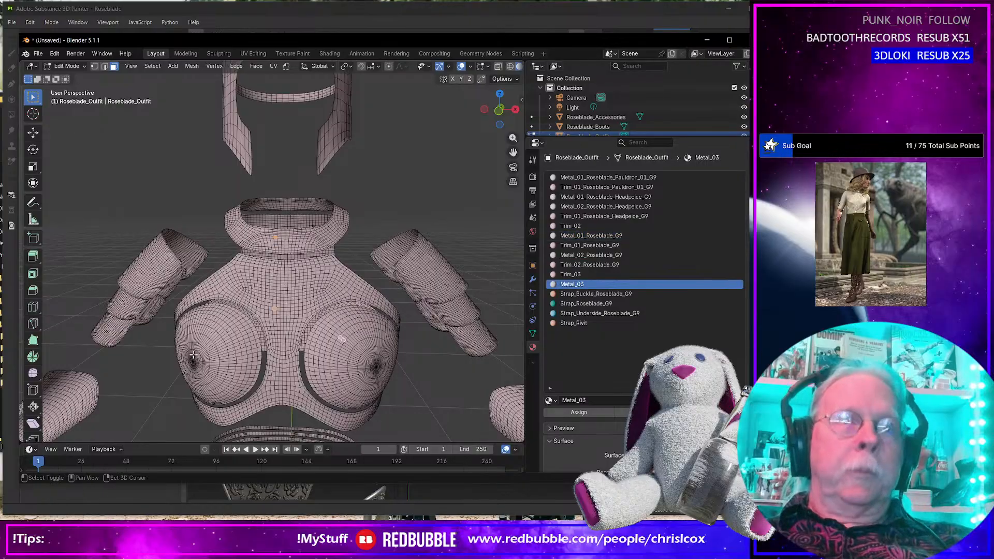
{"action": "key", "text": "ctrl+l"}
{"action": "scroll", "coordinate": [341, 326], "scroll_direction": "down", "scroll_amount": 4}
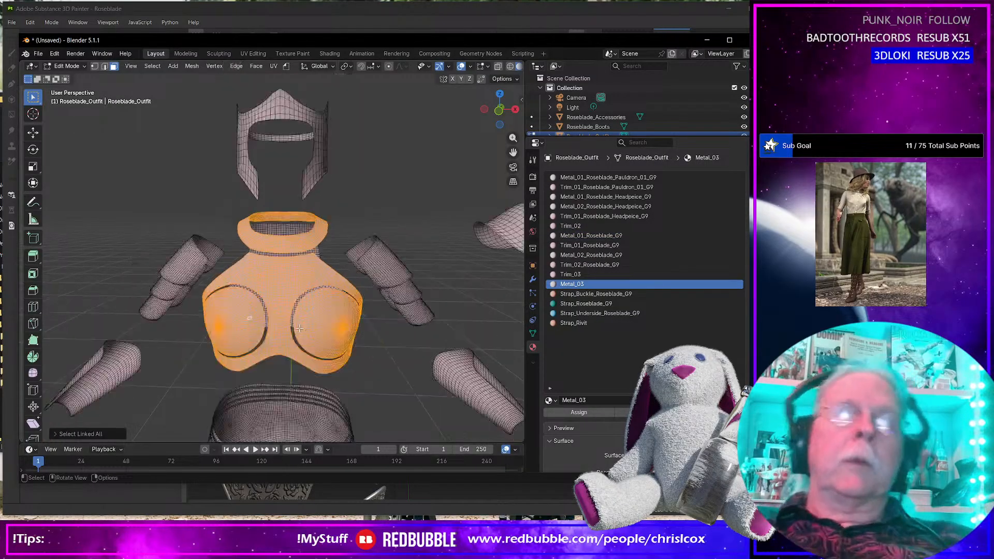
{"action": "middle_click_drag", "start_coordinate": [346, 324], "coordinate": [448, 326]}
{"action": "left_click", "coordinate": [259, 321], "text": "shift"}
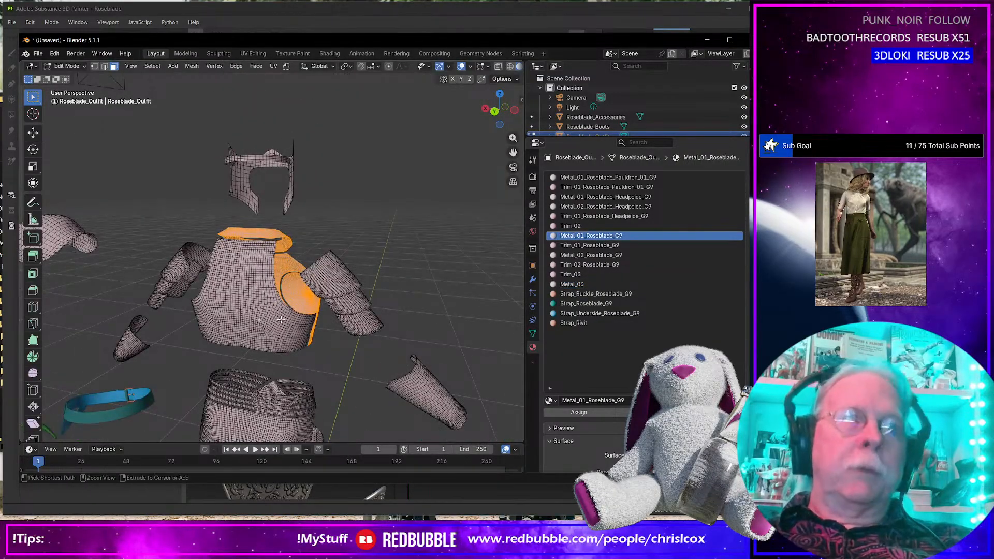
{"action": "key", "text": "ctrl+l"}
{"action": "middle_click_drag", "start_coordinate": [281, 320], "coordinate": [541, 194]}
Add a new material named 01 to the outfit and give it a green base color.
{"action": "left_click", "coordinate": [751, 178]}
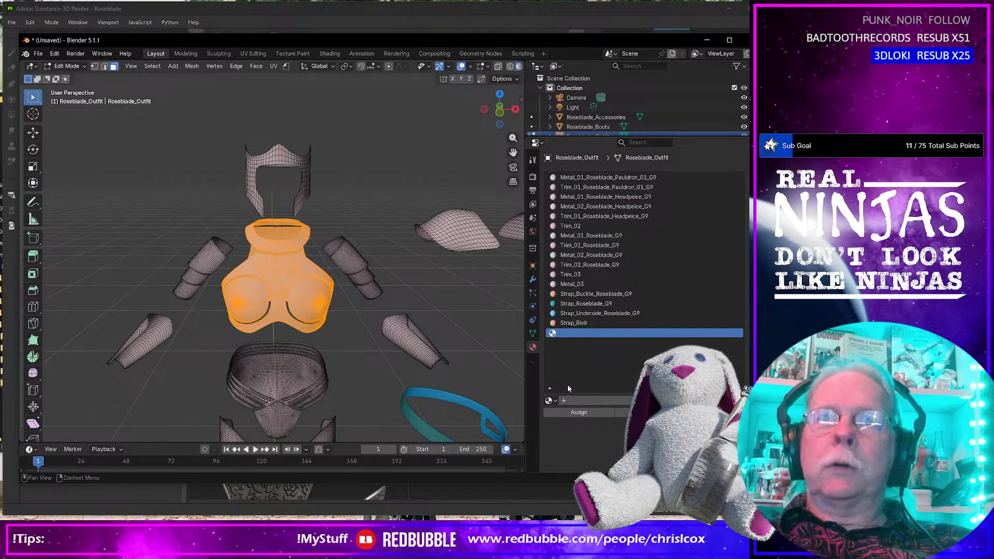
{"action": "left_click", "coordinate": [575, 401]}
{"action": "left_click", "coordinate": [576, 400]}
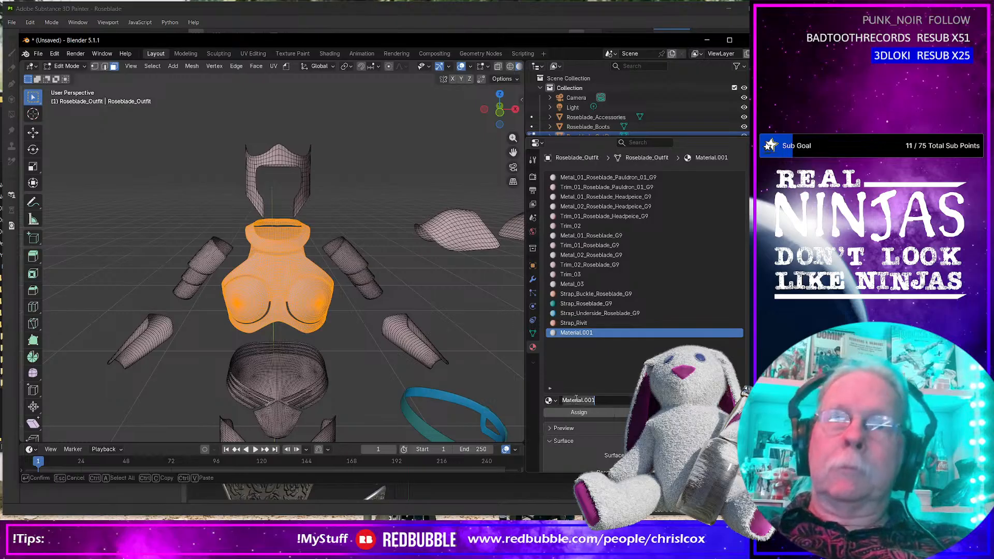
{"action": "type", "text": "01"}
{"action": "key", "text": "Return"}
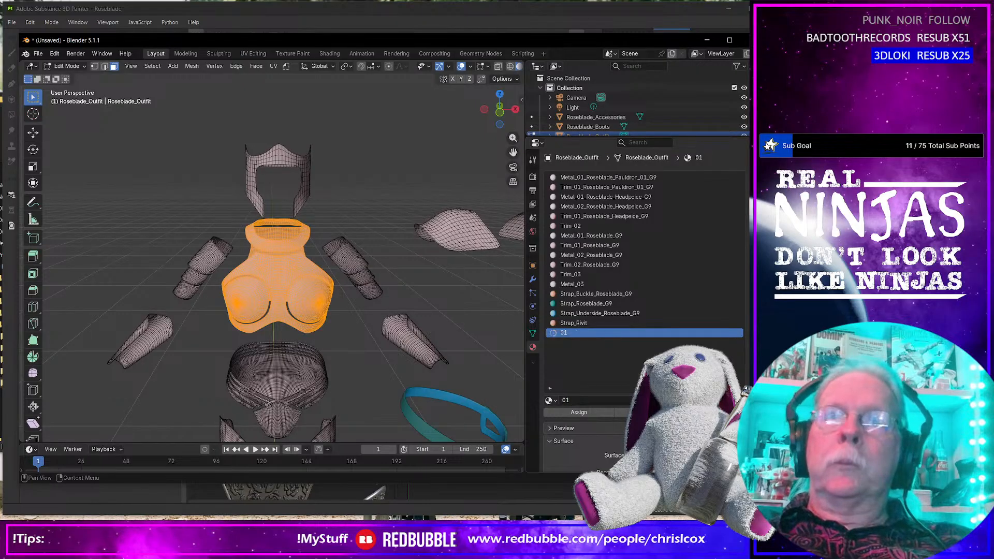
{"action": "left_click", "coordinate": [692, 470]}
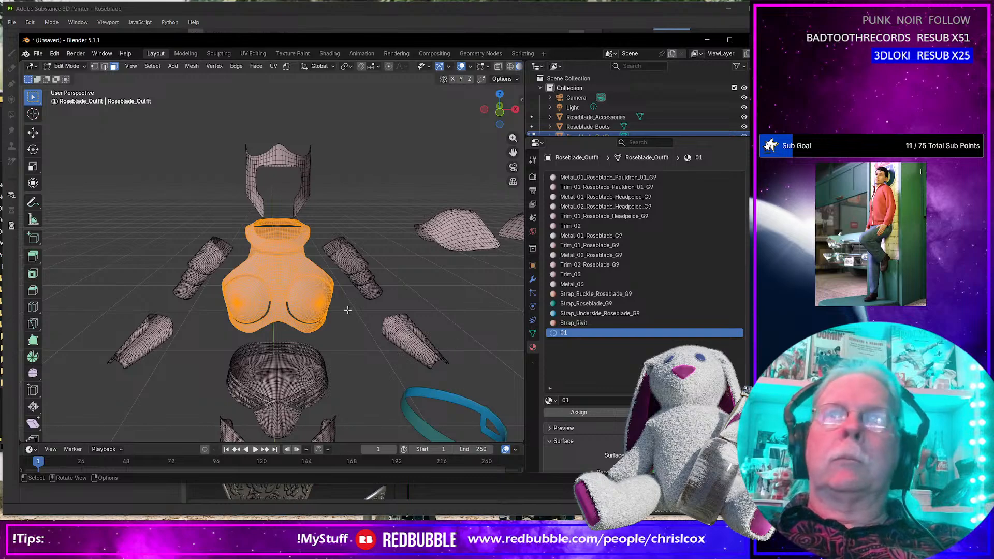
Check which materials the upper-arm plates and the headpiece use by picking individual faces.
{"action": "scroll", "coordinate": [322, 312], "scroll_direction": "up", "scroll_amount": 2}
{"action": "scroll", "coordinate": [362, 276], "scroll_direction": "up", "scroll_amount": 1}
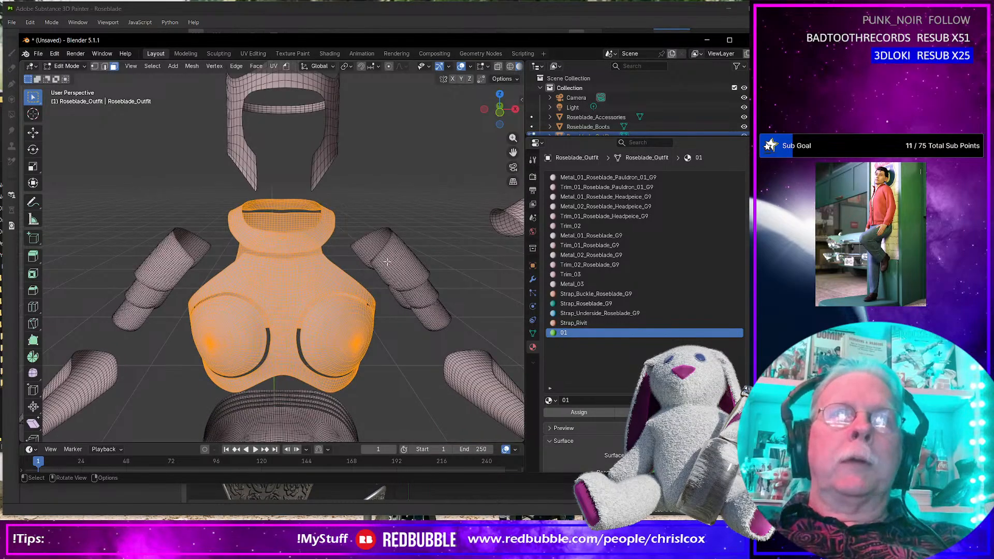
{"action": "left_click", "coordinate": [387, 262]}
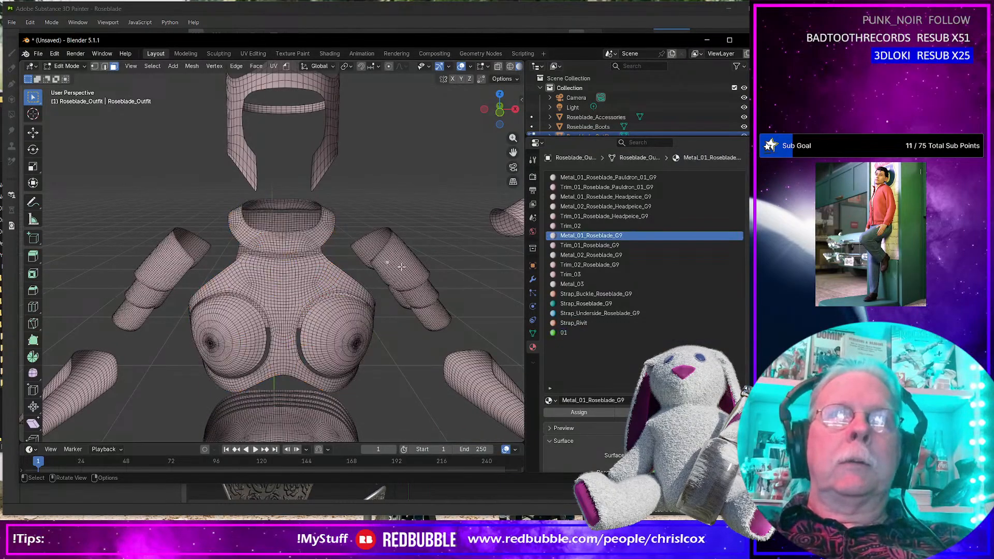
{"action": "left_click", "coordinate": [166, 253], "text": "shift"}
{"action": "scroll", "coordinate": [354, 310], "scroll_direction": "up", "scroll_amount": 2}
{"action": "scroll", "coordinate": [363, 310], "scroll_direction": "down", "scroll_amount": 3}
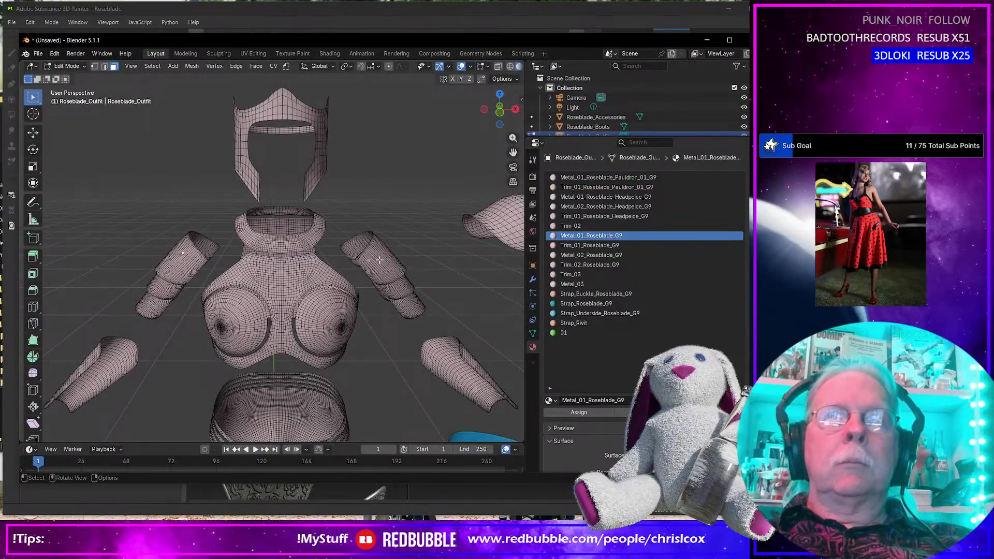
{"action": "middle_click_drag", "start_coordinate": [402, 271], "coordinate": [288, 281]}
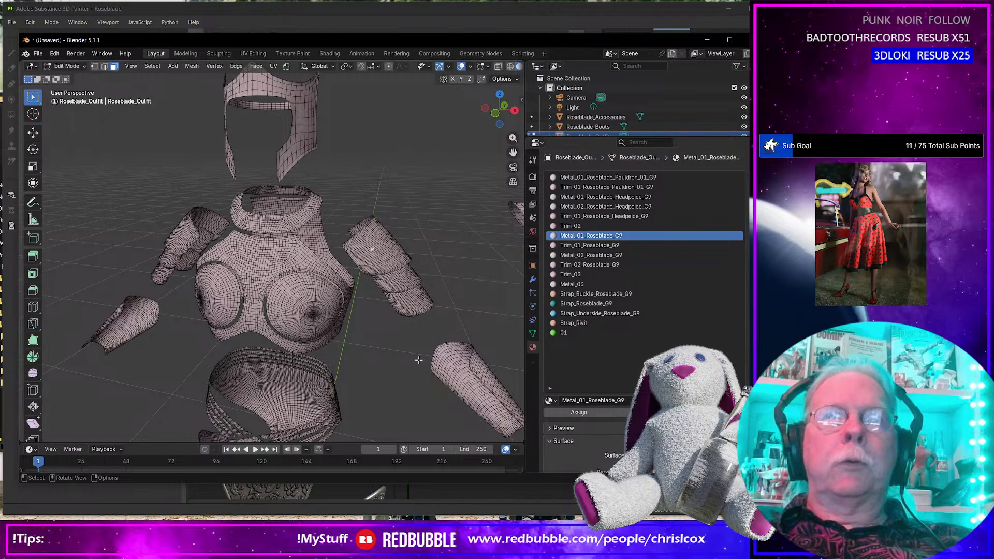
{"action": "left_click", "coordinate": [297, 147]}
{"action": "scroll", "coordinate": [329, 211], "scroll_direction": "up", "scroll_amount": 3}
{"action": "scroll", "coordinate": [329, 212], "scroll_direction": "down", "scroll_amount": 6}
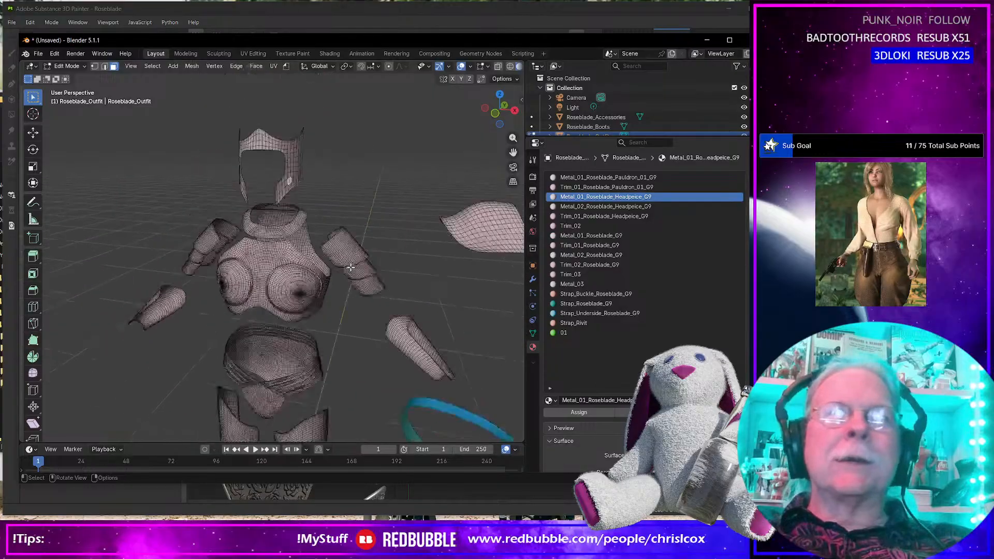
Select all connected faces of the pelvic armor between the breastplate and the thigh plates.
{"action": "middle_click_drag", "start_coordinate": [322, 382], "coordinate": [315, 296]}
{"action": "left_click", "coordinate": [281, 293]}
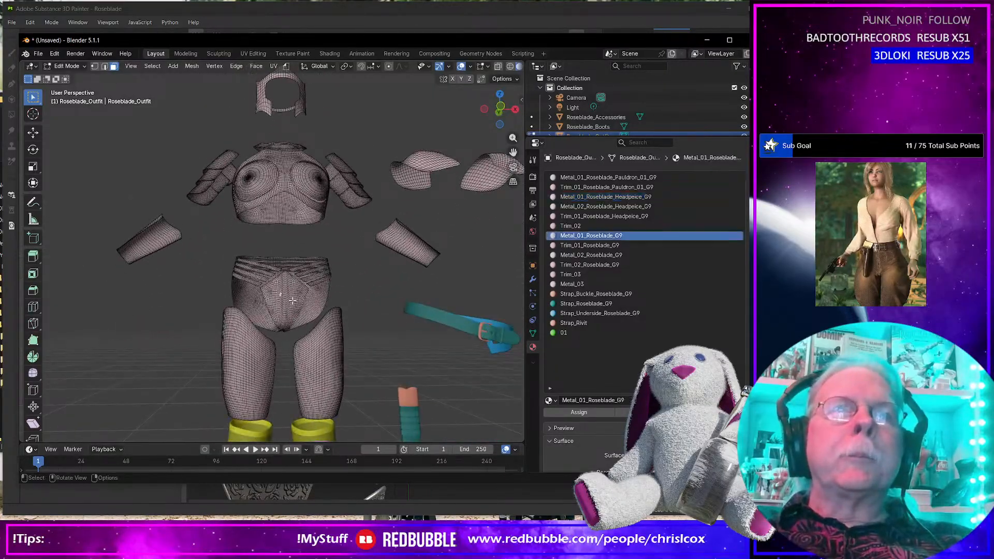
{"action": "left_click_drag", "start_coordinate": [268, 248], "coordinate": [309, 298]}
{"action": "key", "text": "ctrl+l"}
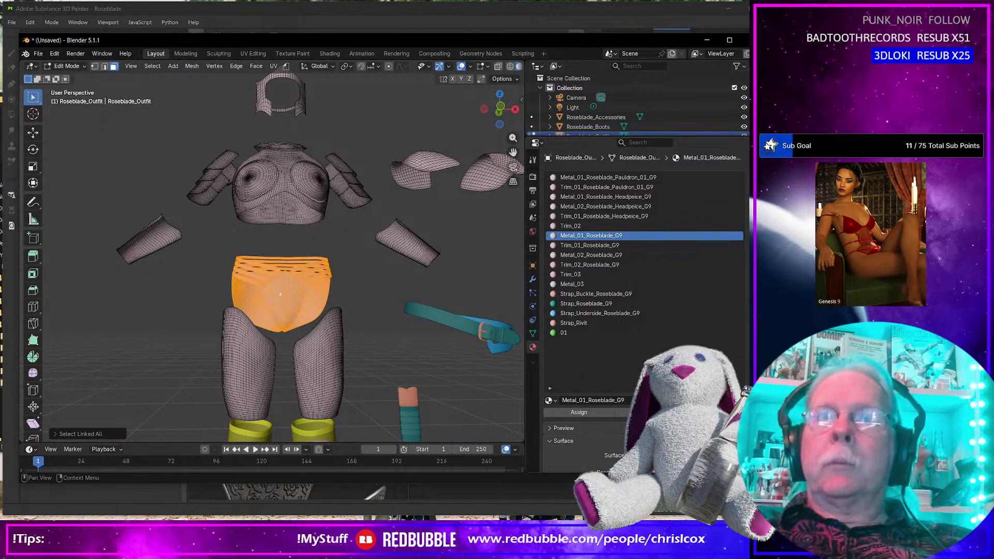
Add a new material named 02 and assign it to the selected pelvic armor faces.
{"action": "left_click", "coordinate": [753, 177]}
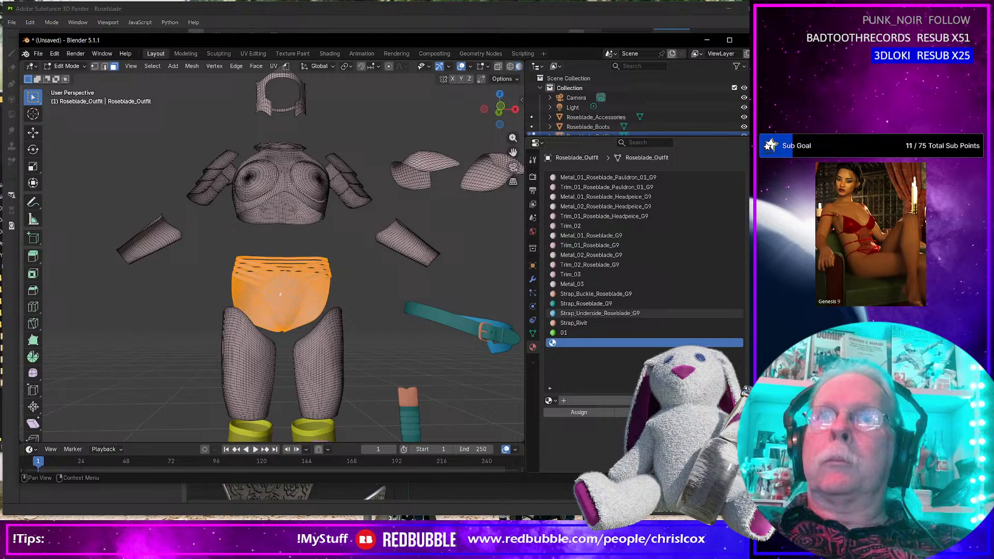
{"action": "left_click", "coordinate": [589, 403]}
{"action": "double_click", "coordinate": [604, 402]}
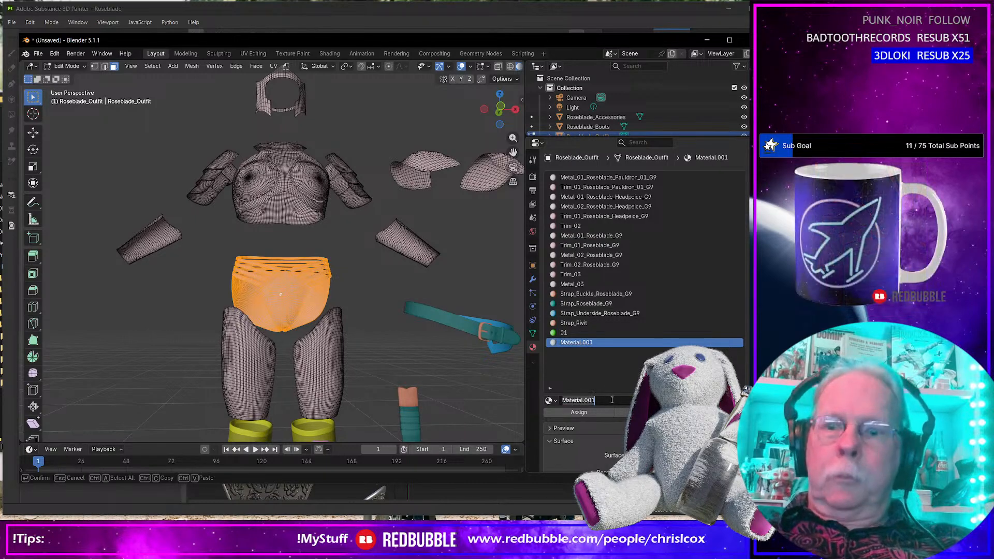
{"action": "type", "text": "02"}
{"action": "key", "text": "Return"}
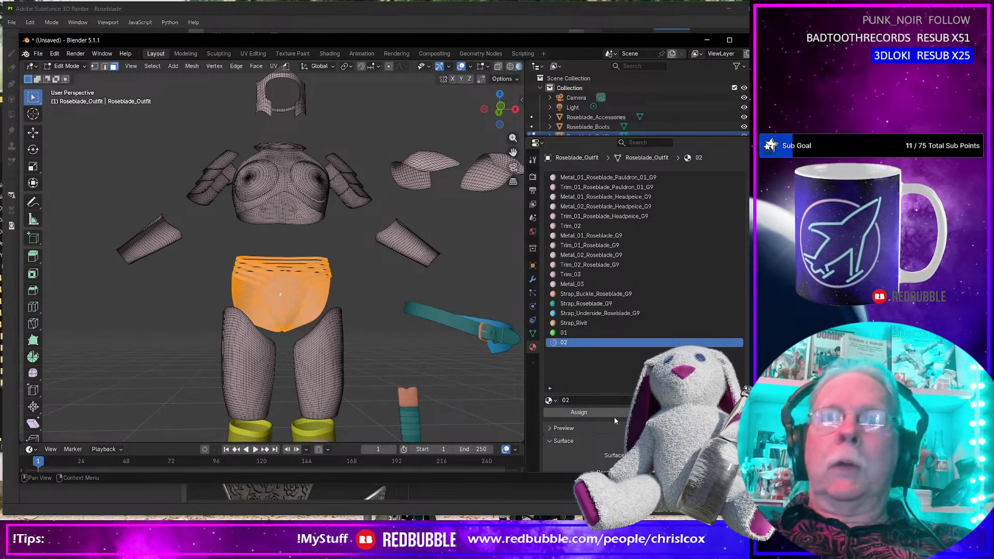
{"action": "left_click", "coordinate": [594, 412]}
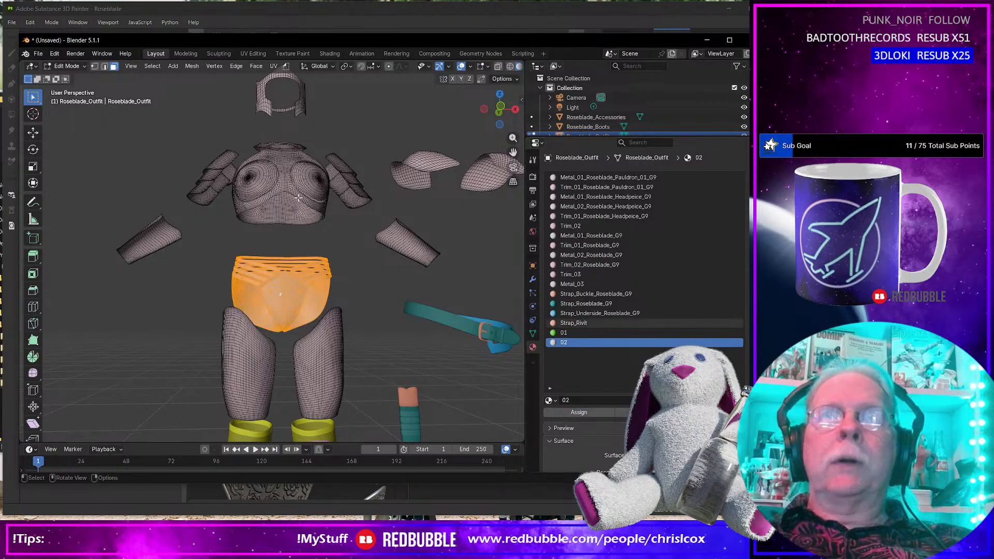
Set the base color of material 02 to a saturated turquoise.
{"action": "scroll", "coordinate": [621, 322], "scroll_direction": "down", "scroll_amount": 2}
{"action": "left_click", "coordinate": [686, 434]}
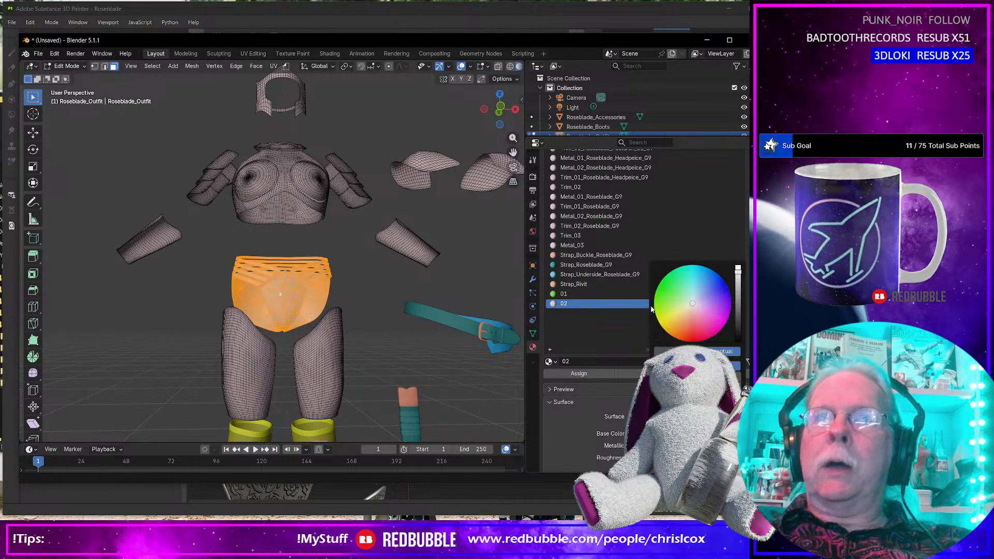
{"action": "left_click_drag", "start_coordinate": [678, 286], "coordinate": [689, 264]}
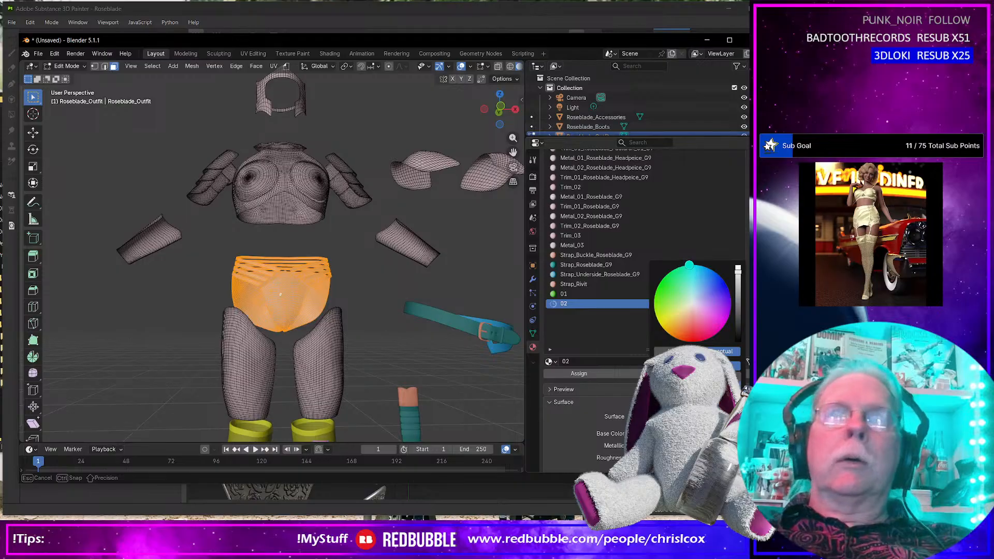
Compare Material Preview with Rendered shading and leave the viewport in Material Preview.
{"action": "scroll", "coordinate": [485, 68], "scroll_direction": "right", "scroll_amount": 2}
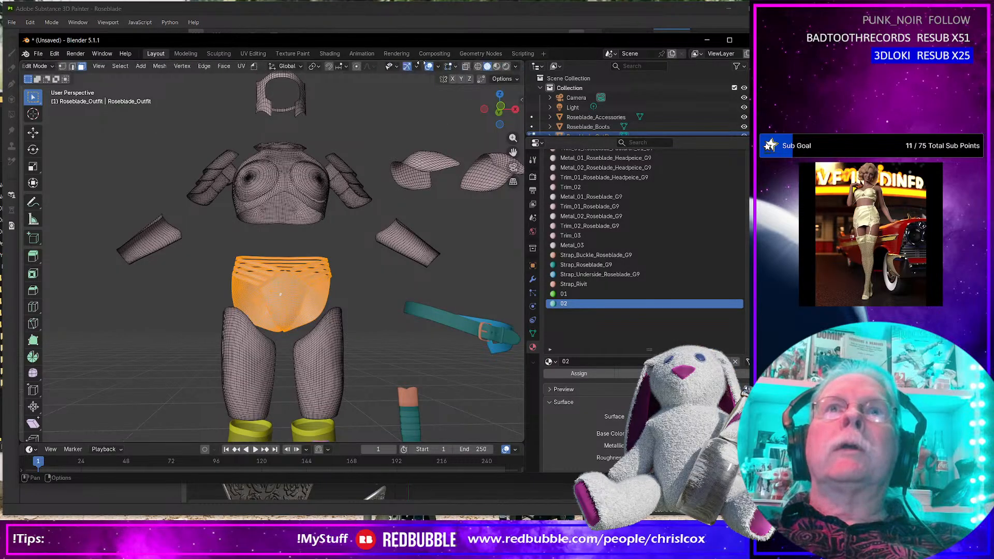
{"action": "left_click", "coordinate": [496, 66]}
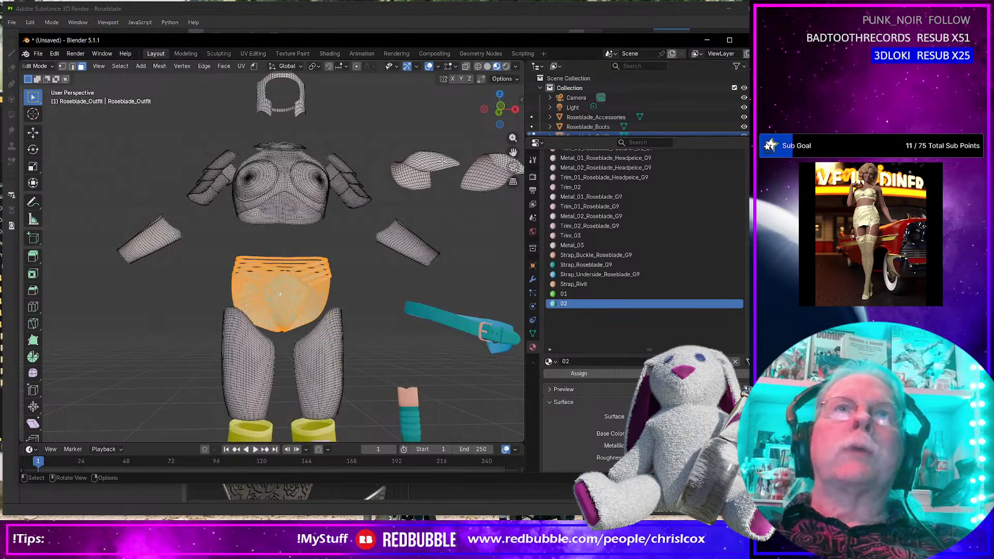
{"action": "mouse_move", "coordinate": [357, 226]}
{"action": "middle_mouse_down"}
{"action": "mouse_move", "coordinate": [359, 241]}
{"action": "mouse_move", "coordinate": [390, 214]}
{"action": "middle_mouse_up"}
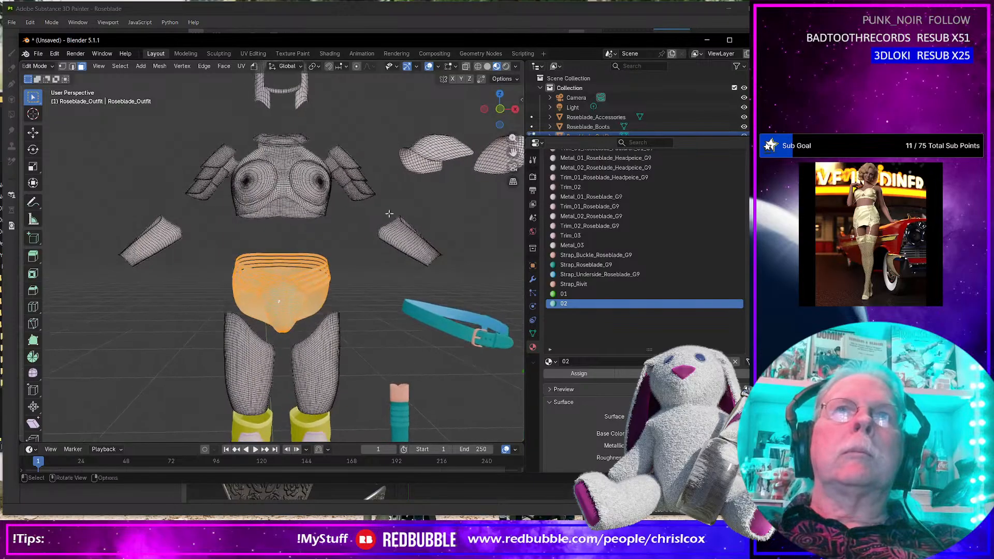
{"action": "left_click", "coordinate": [505, 66]}
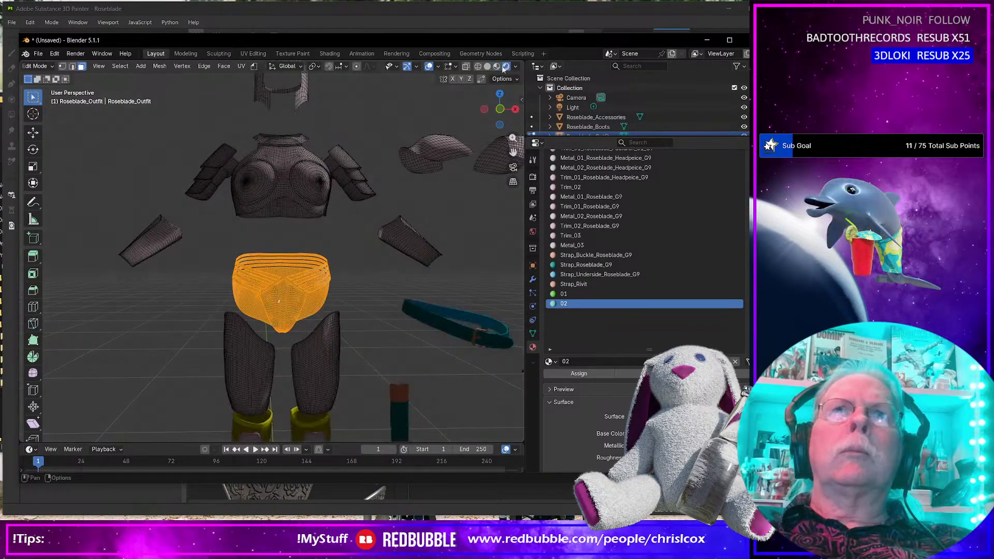
{"action": "left_click", "coordinate": [496, 66]}
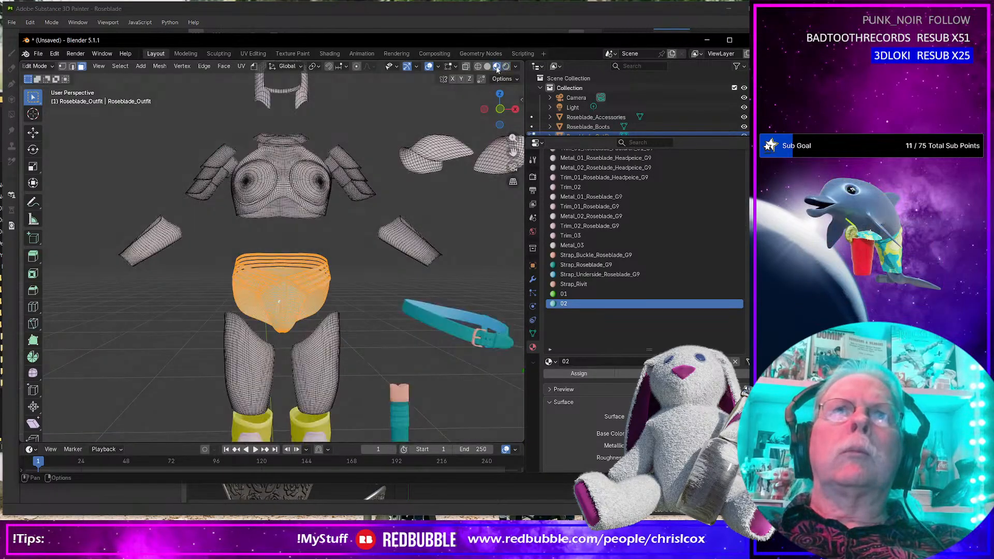
Select the whole breastplate with its connected faces and assign material 01 to it.
{"action": "left_click", "coordinate": [335, 251]}
{"action": "left_click_drag", "start_coordinate": [261, 121], "coordinate": [315, 204]}
{"action": "key", "text": "ctrl+l"}
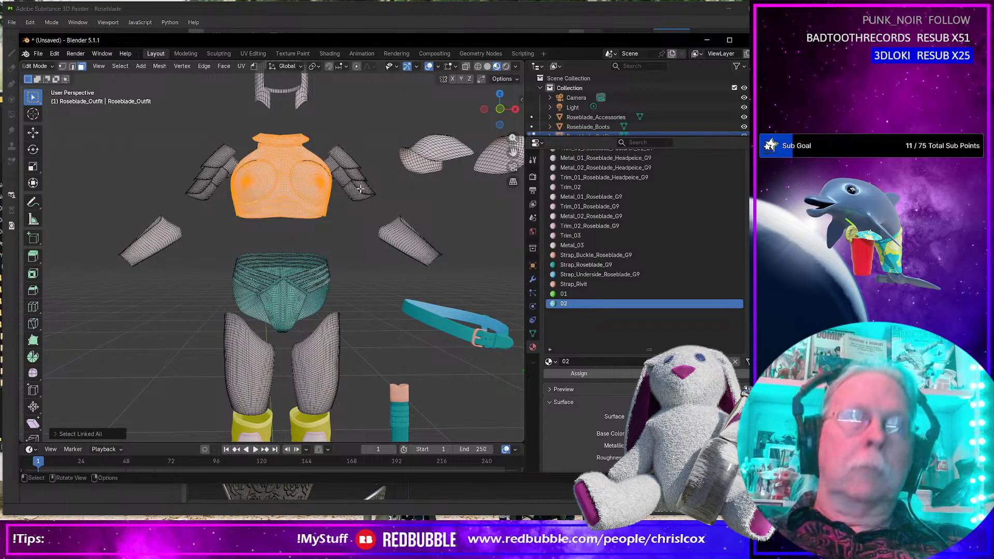
{"action": "left_click", "coordinate": [564, 294]}
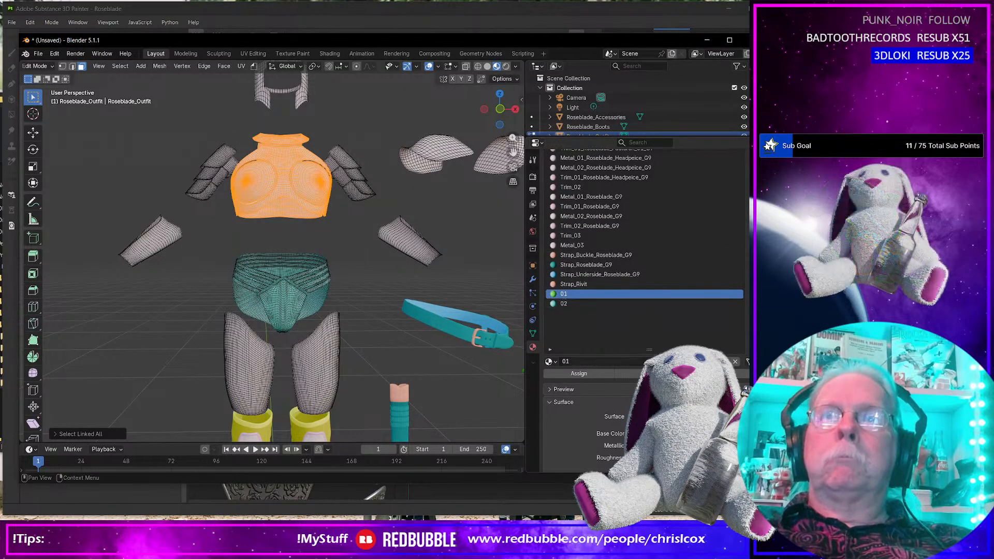
{"action": "left_click", "coordinate": [570, 374]}
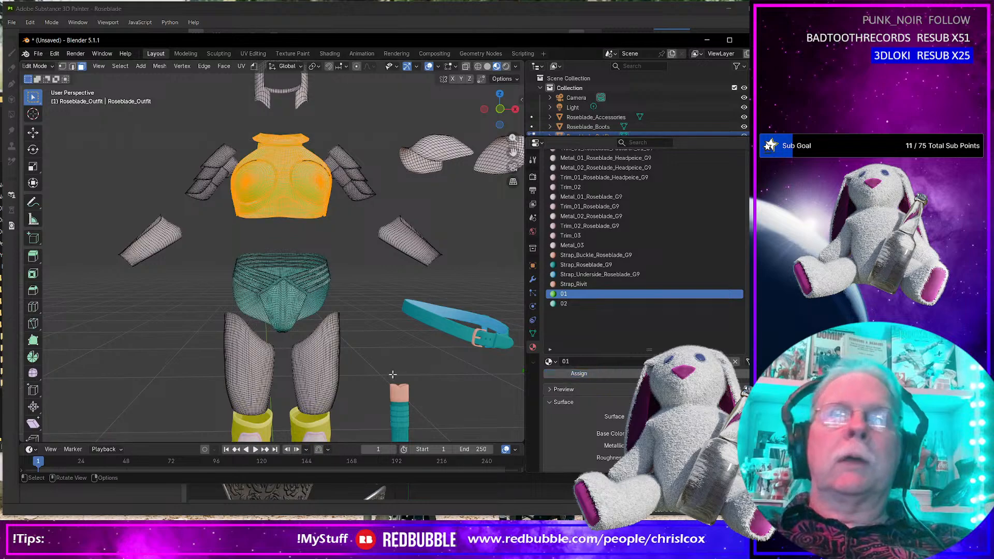
Select the connected outer plate faces of the headpiece from a face at its peak.
{"action": "middle_click_drag", "start_coordinate": [333, 375], "coordinate": [347, 212], "text": "shift"}
{"action": "middle_click_drag", "start_coordinate": [347, 251], "coordinate": [329, 176], "text": "shift"}
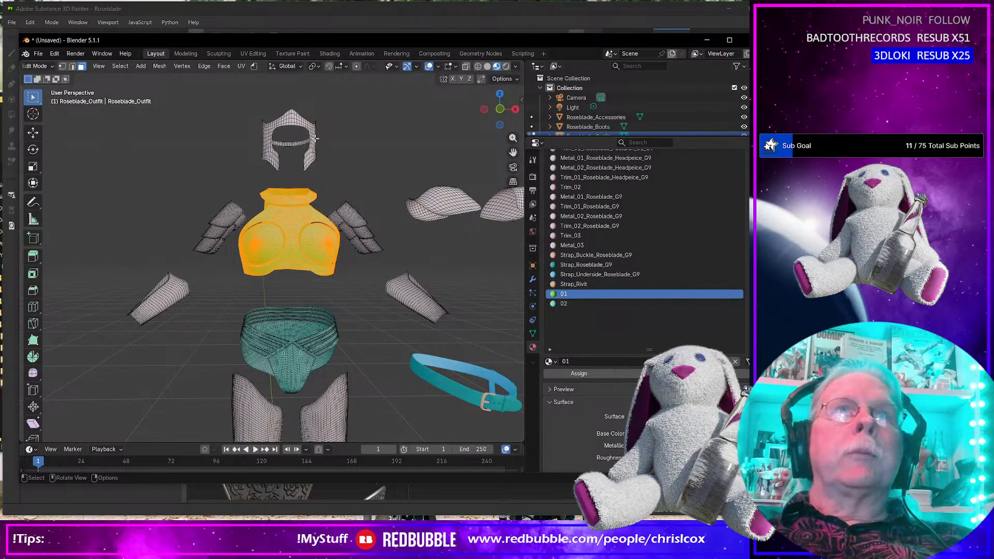
{"action": "left_click", "coordinate": [293, 115]}
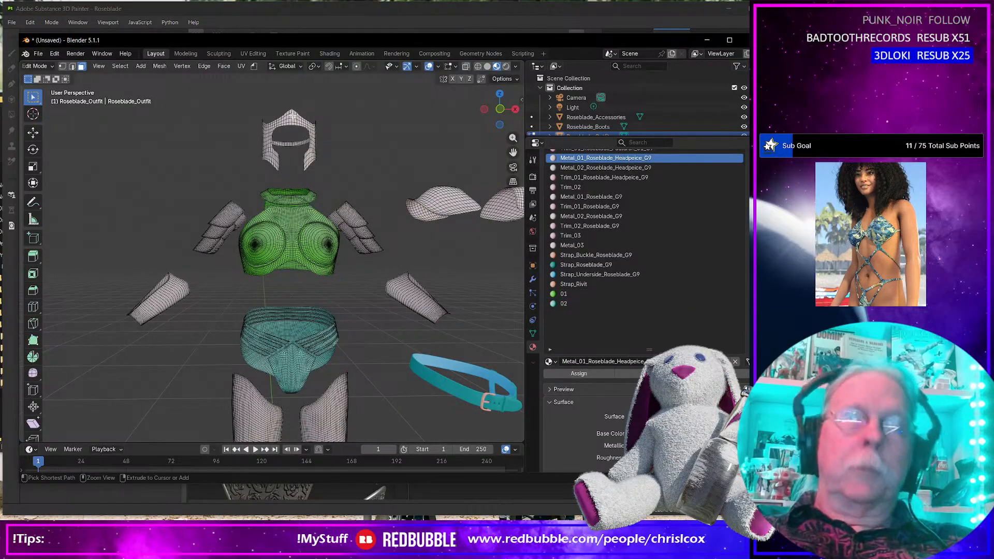
{"action": "key", "text": "ctrl+l"}
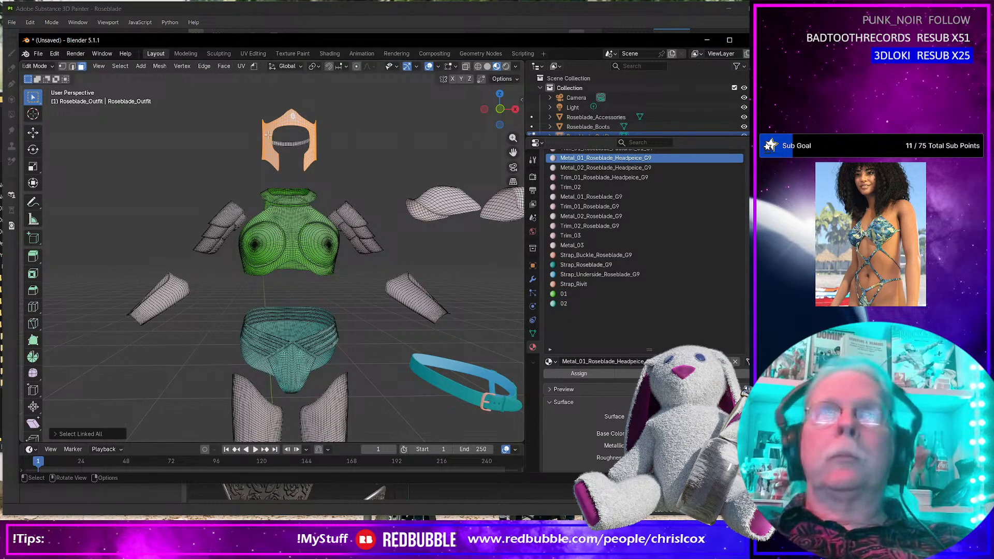
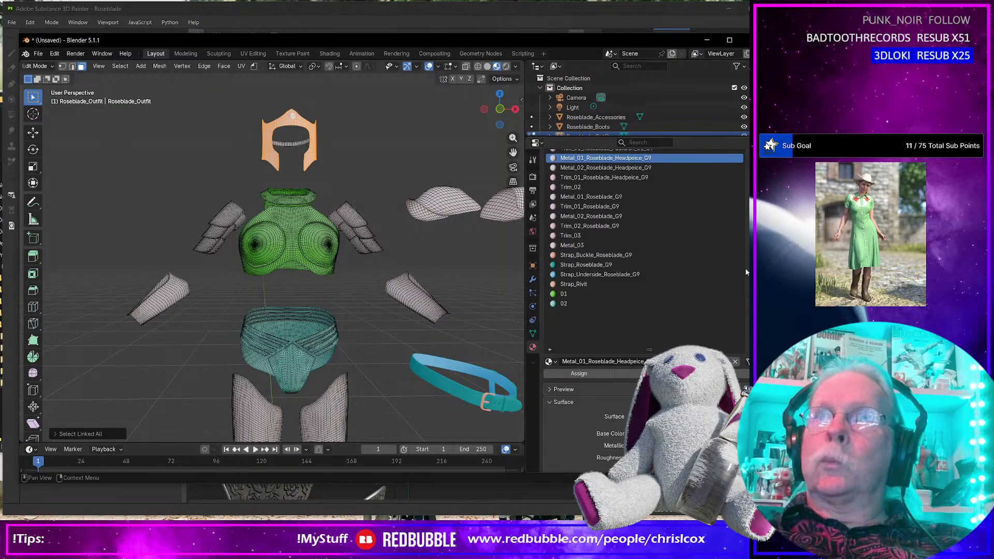
Assign a new material named 03 with a saturated blue base color to the selected headpiece plate.
{"action": "scroll", "coordinate": [740, 248], "scroll_direction": "up", "scroll_amount": 2}
{"action": "left_click", "coordinate": [753, 177]}
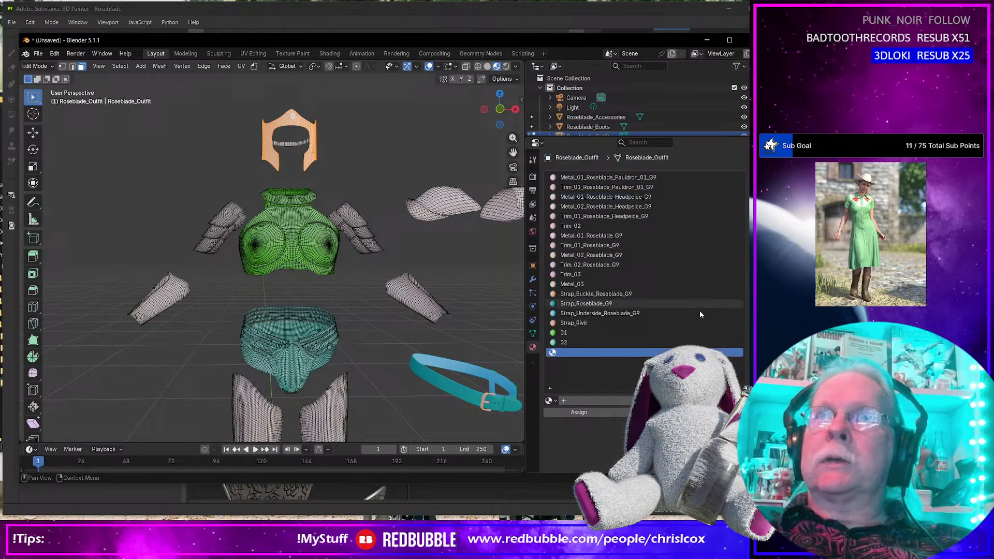
{"action": "left_click", "coordinate": [611, 400]}
{"action": "left_click", "coordinate": [613, 400]}
{"action": "type", "text": "03"}
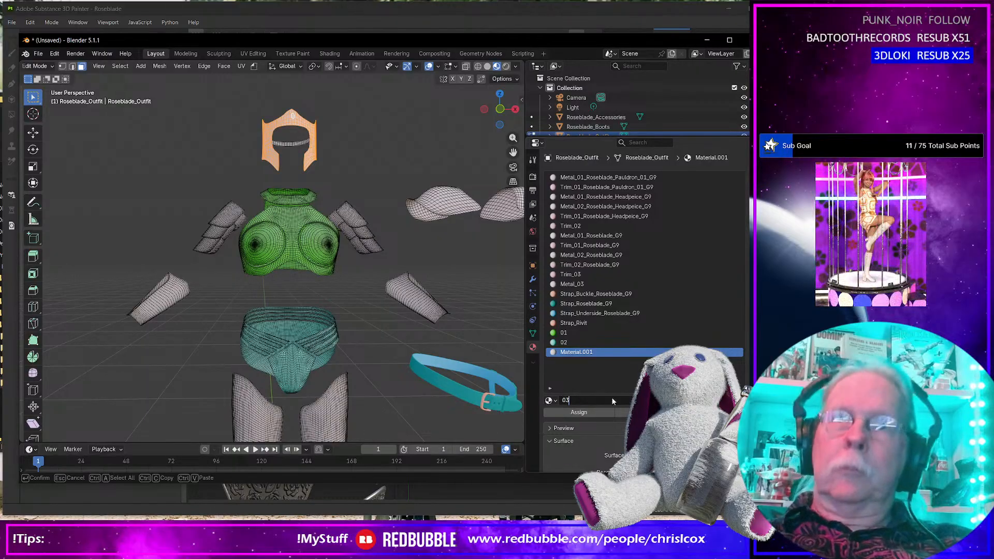
{"action": "key", "text": "Return"}
{"action": "left_click", "coordinate": [590, 412]}
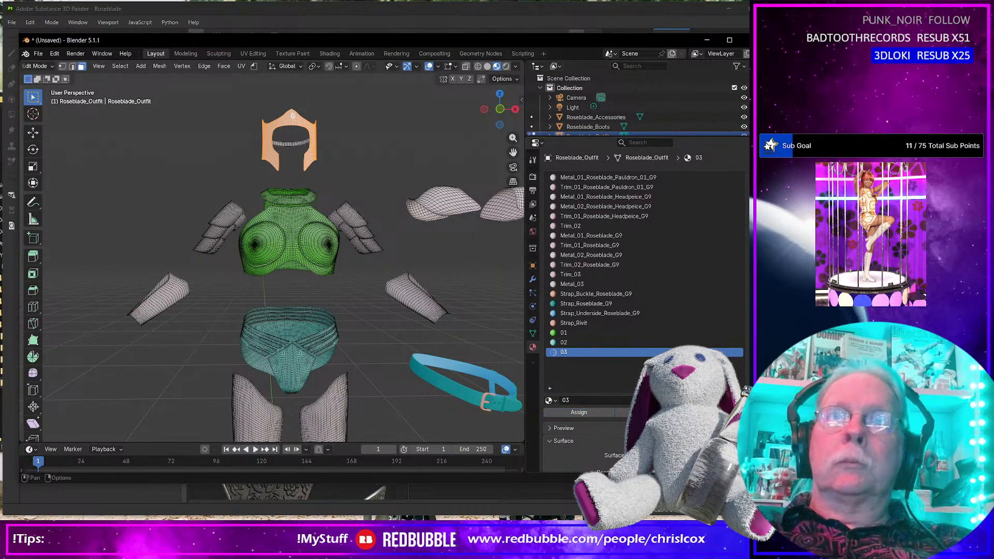
{"action": "left_click", "coordinate": [684, 470]}
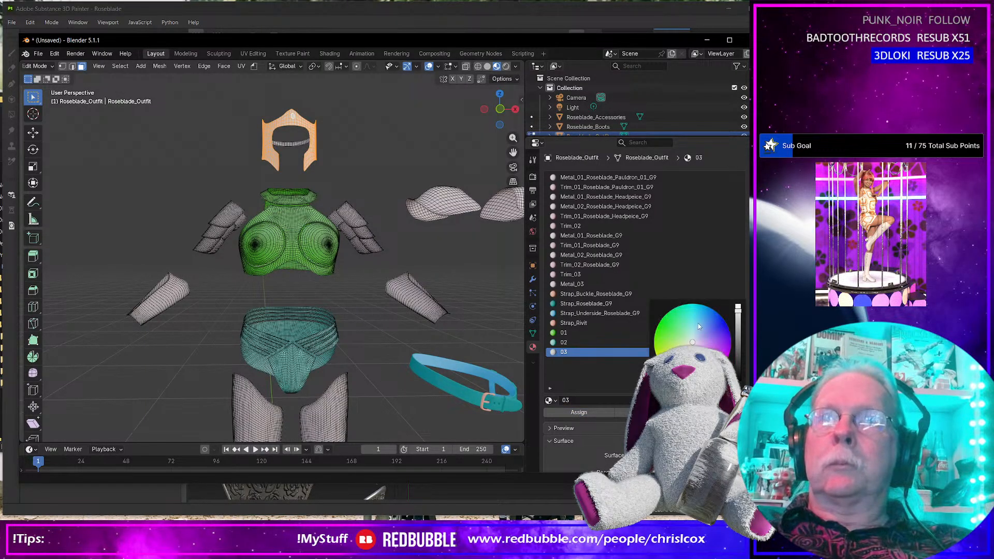
{"action": "left_click_drag", "start_coordinate": [698, 326], "coordinate": [727, 318]}
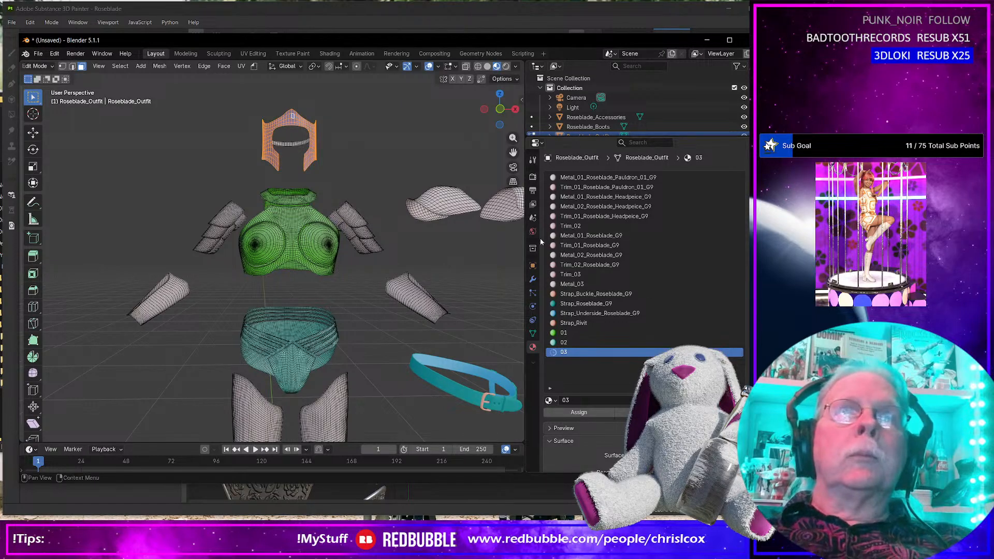
Select the connected uppermost plate on the wearer's left arm and assign it a new purple material named 04.
{"action": "left_click", "coordinate": [590, 236]}
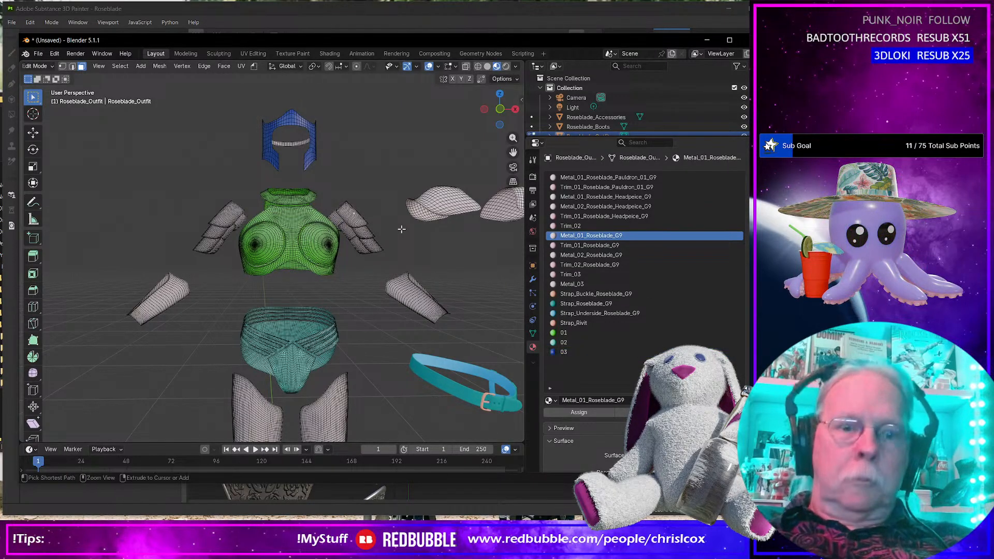
{"action": "key", "text": "ctrl+l"}
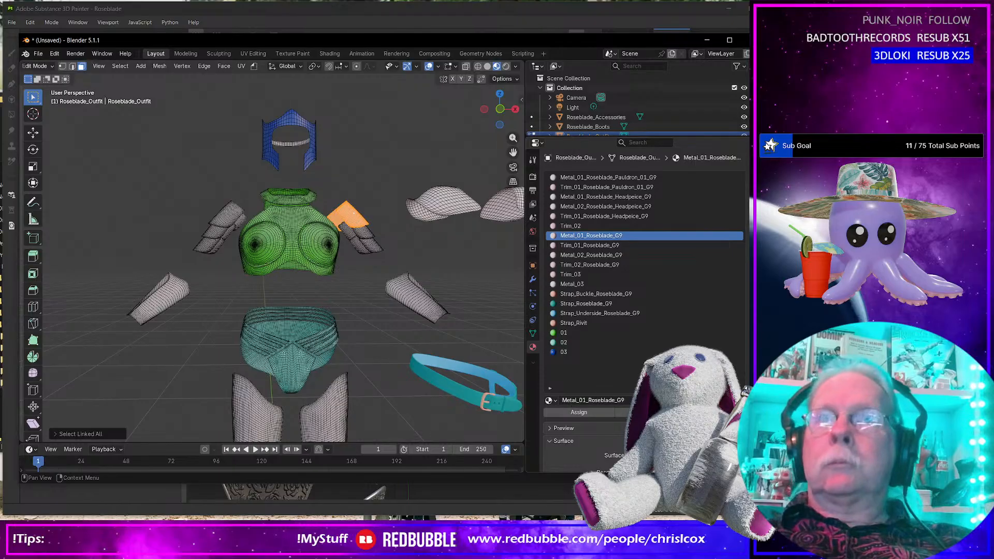
{"action": "left_click", "coordinate": [751, 177]}
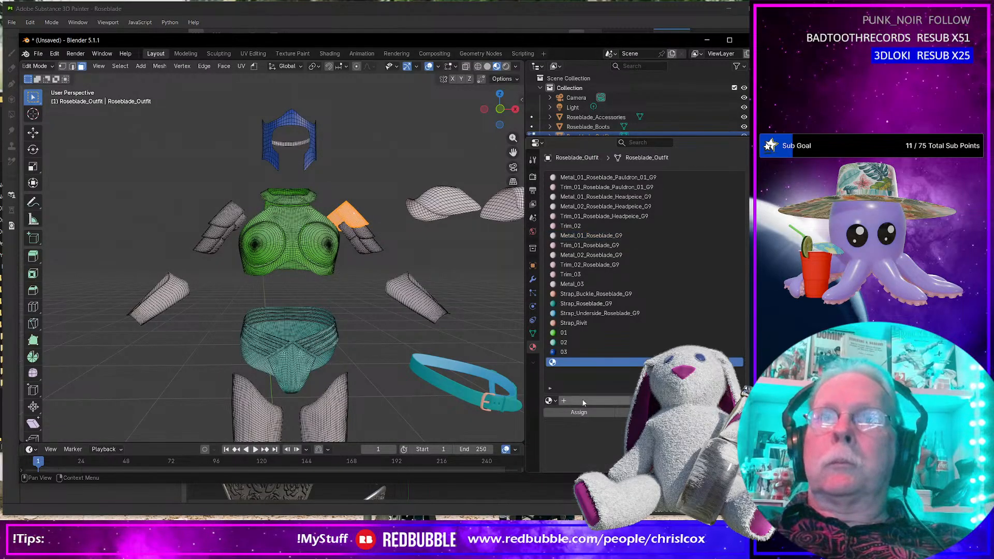
{"action": "left_click", "coordinate": [583, 401]}
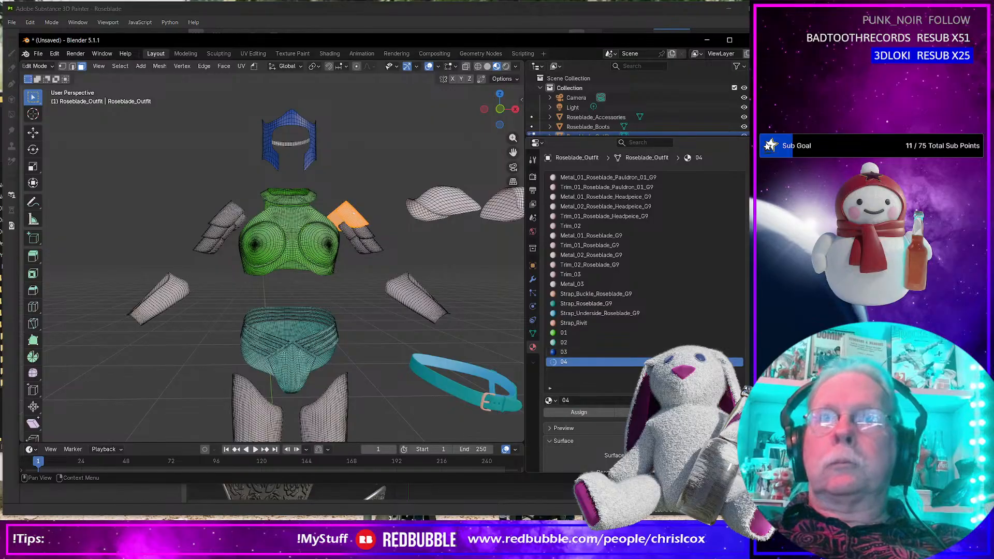
{"action": "left_click", "coordinate": [595, 416]}
{"action": "scroll", "coordinate": [595, 416], "scroll_direction": "down", "scroll_amount": 2}
{"action": "left_click", "coordinate": [673, 434]}
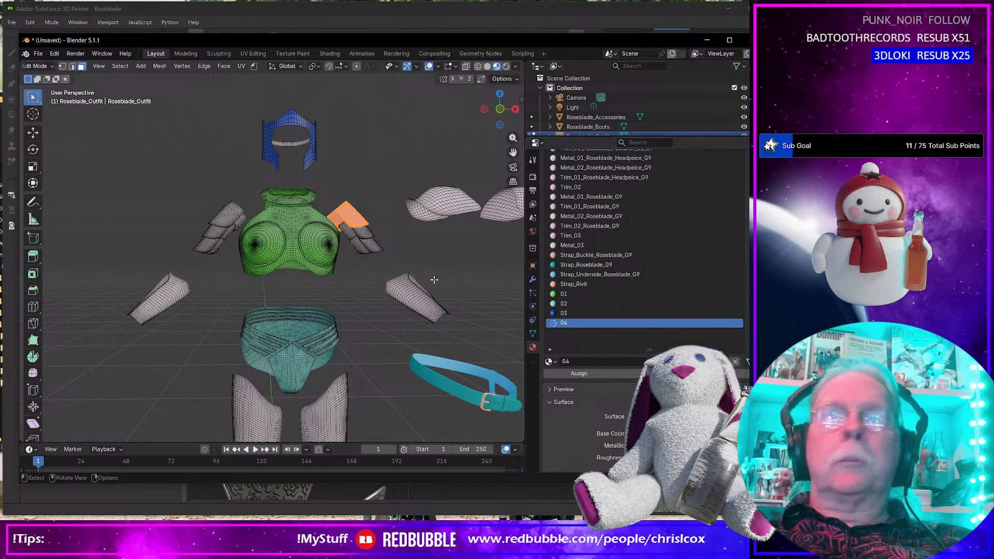
Select the connected uppermost plate on the wearer's right arm and create a material named 05 with a violet base color.
{"action": "left_click", "coordinate": [241, 219]}
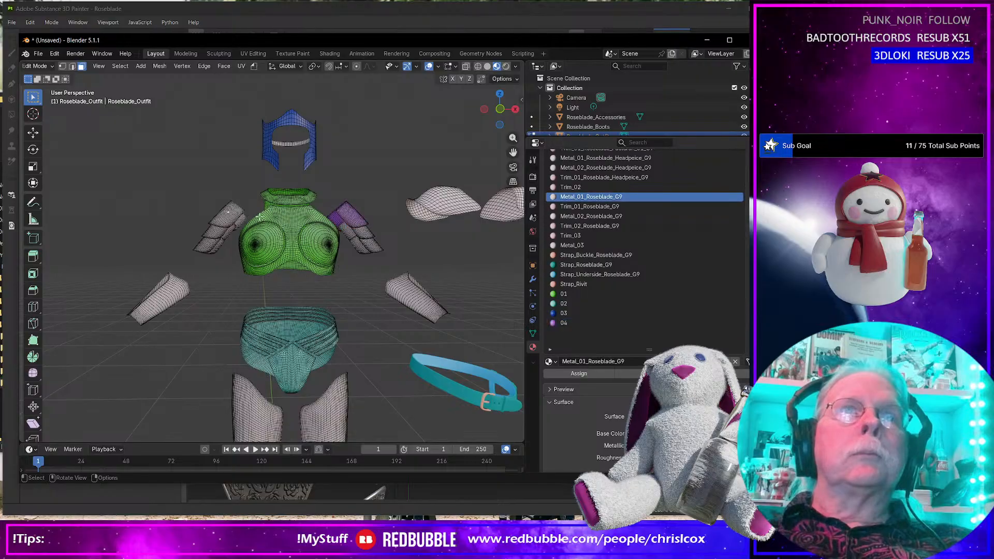
{"action": "key", "text": "ctrl+l"}
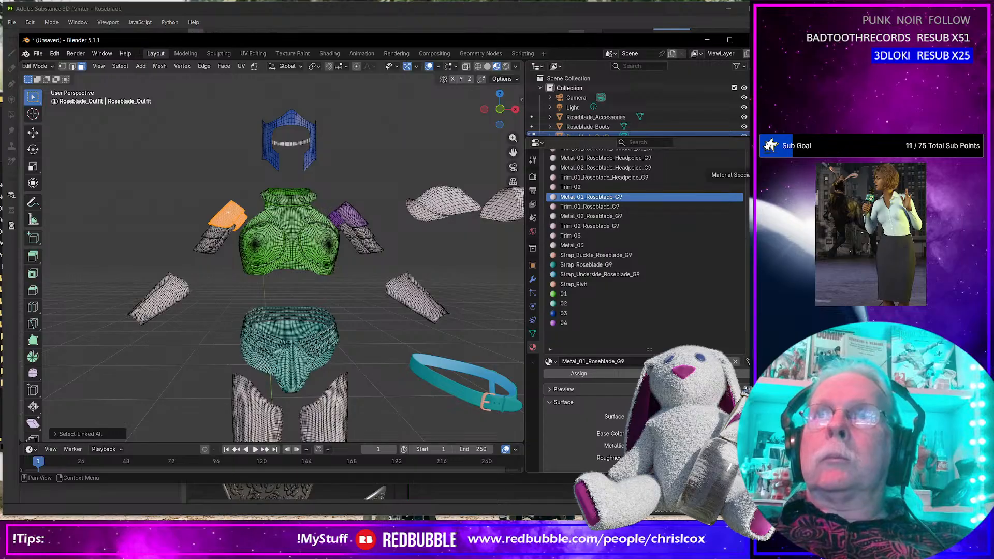
{"action": "scroll", "coordinate": [752, 163], "scroll_direction": "up", "scroll_amount": 2}
{"action": "left_click", "coordinate": [752, 177]}
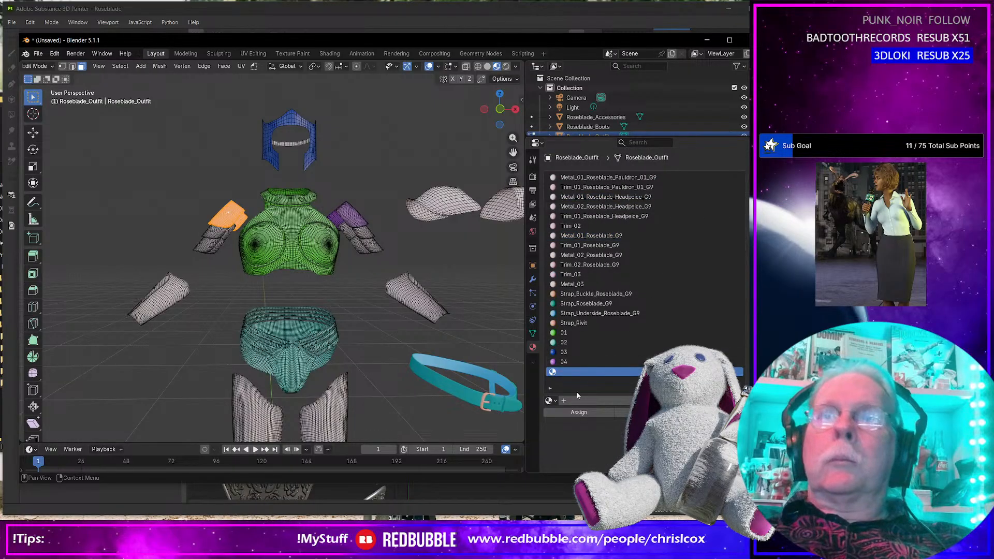
{"action": "left_click", "coordinate": [589, 396]}
{"action": "double_click", "coordinate": [606, 401]}
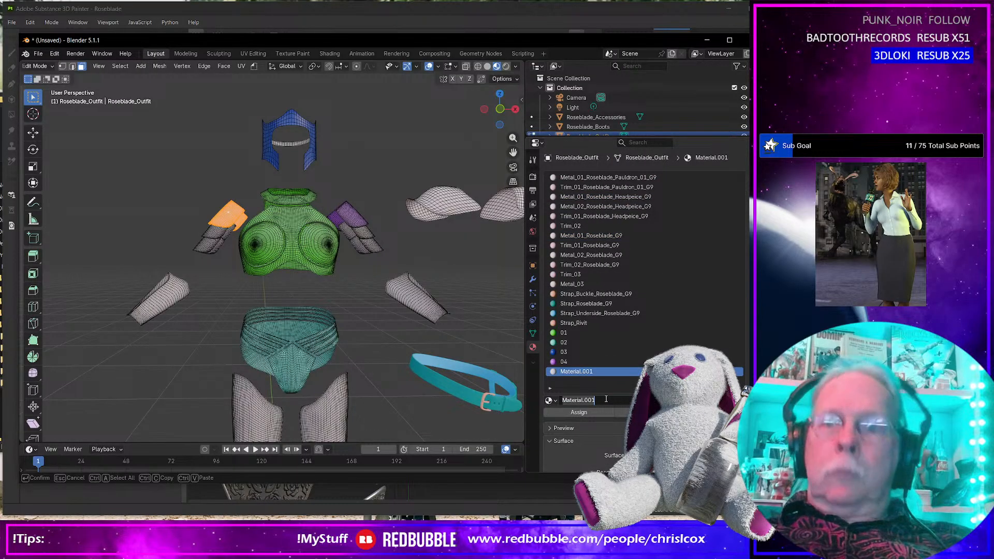
{"action": "type", "text": "05"}
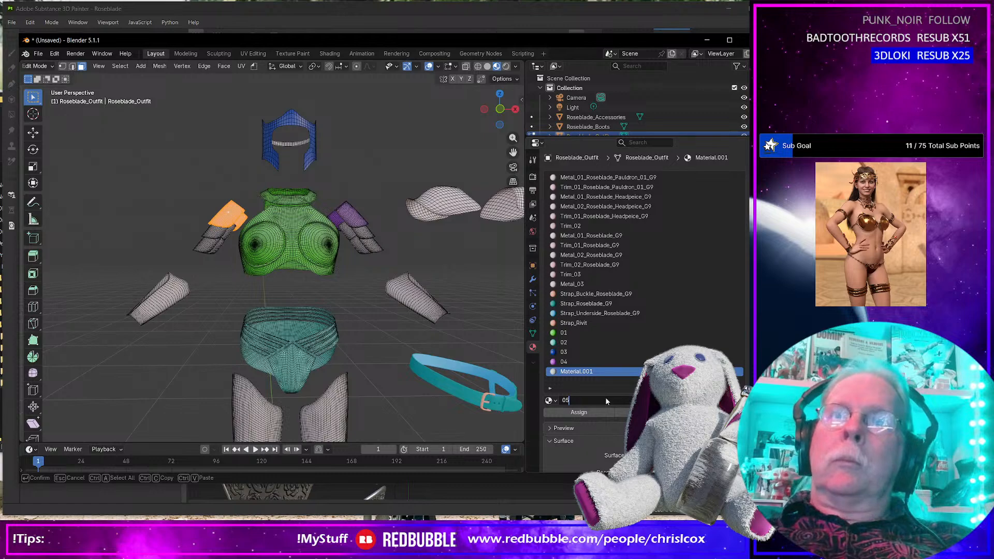
{"action": "key", "text": "Return"}
{"action": "left_click", "coordinate": [685, 470]}
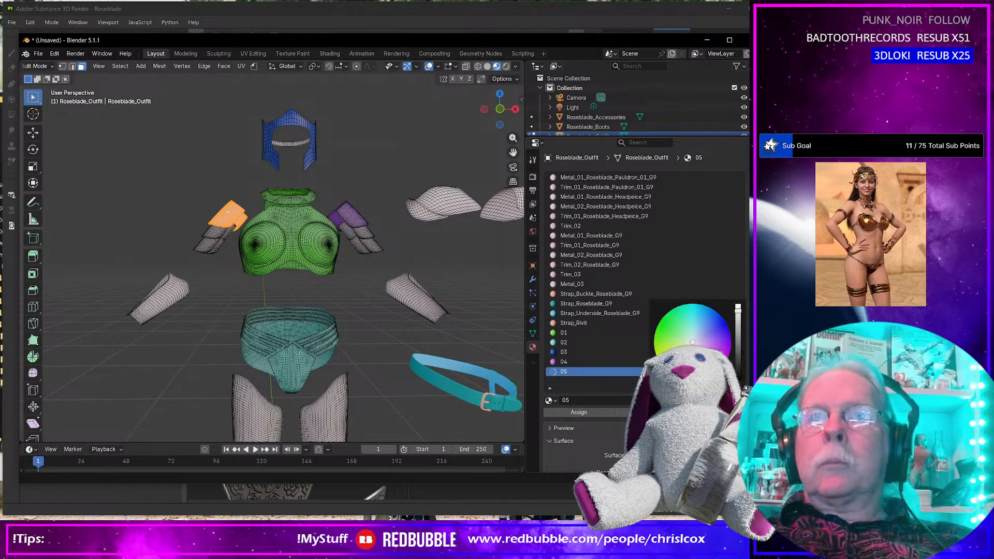
{"action": "mouse_move", "coordinate": [691, 342]}
{"action": "left_mouse_down"}
{"action": "mouse_move", "coordinate": [729, 343]}
{"action": "mouse_move", "coordinate": [688, 337]}
{"action": "mouse_move", "coordinate": [714, 343]}
{"action": "left_mouse_up"}
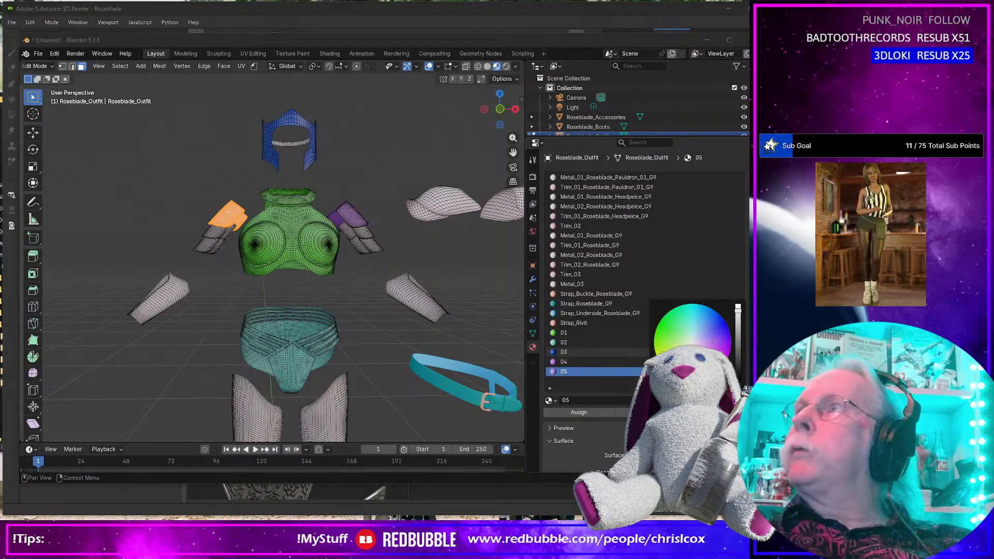
Switch to Substance 3D Painter, examine the rose pattern on the breastplate and waist armor, and return to Blender.
{"action": "key", "text": "alt+Tab"}
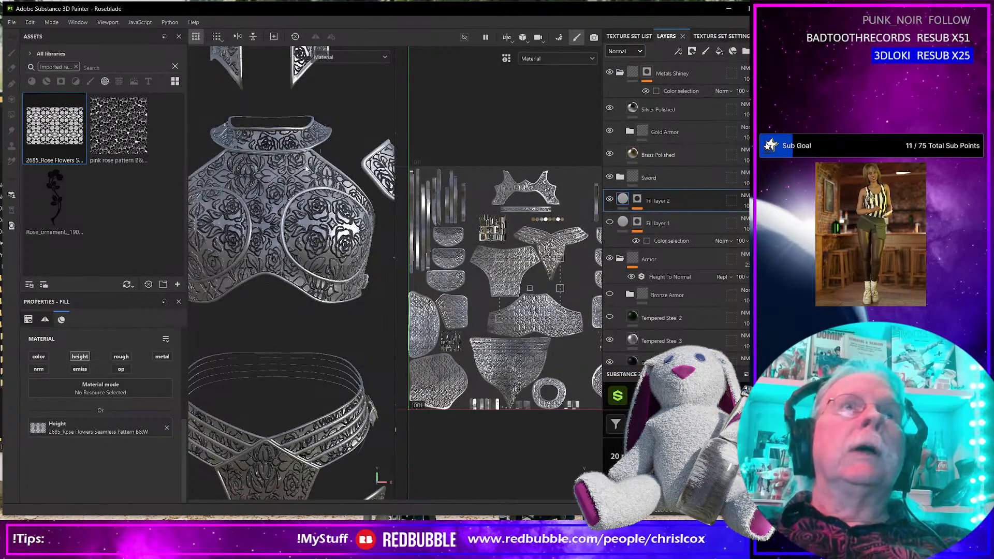
{"action": "scroll", "coordinate": [311, 174], "scroll_direction": "up", "scroll_amount": 3}
{"action": "scroll", "coordinate": [311, 175], "scroll_direction": "down", "scroll_amount": 5}
{"action": "scroll", "coordinate": [312, 175], "scroll_direction": "up", "scroll_amount": 3}
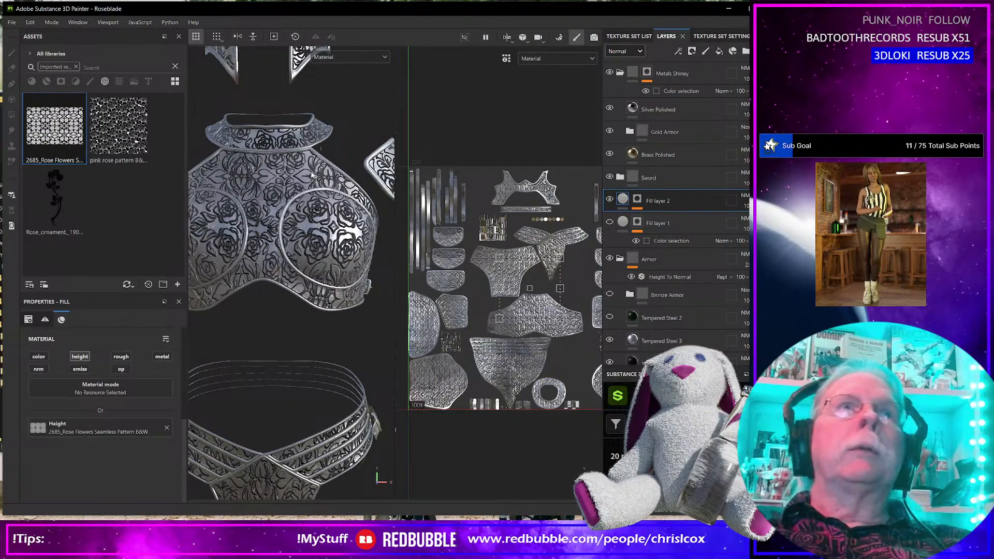
{"action": "key", "text": "alt+Tab"}
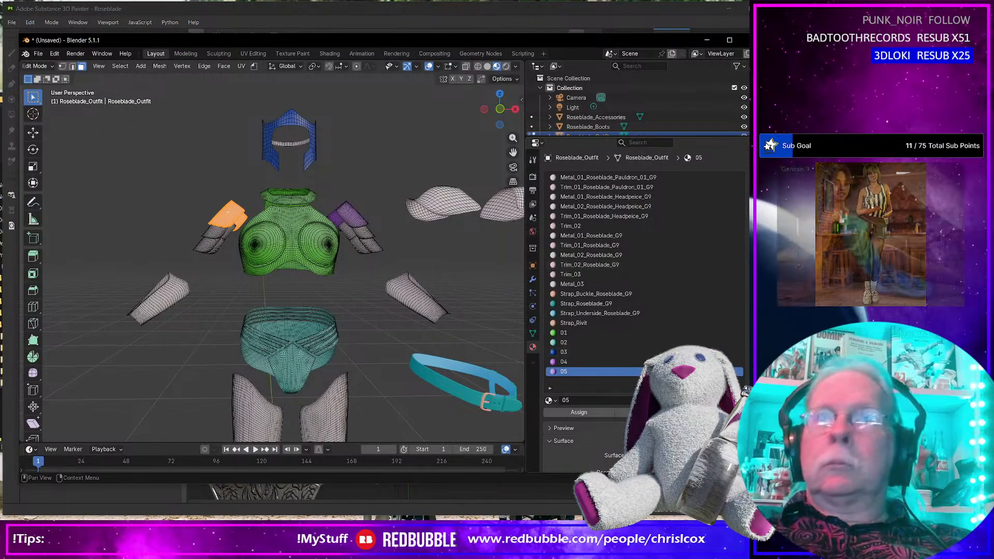
Assign material 05 to the selected upper arm plate and select a face on the second plate of the wearer's left arm.
{"action": "left_click", "coordinate": [588, 414]}
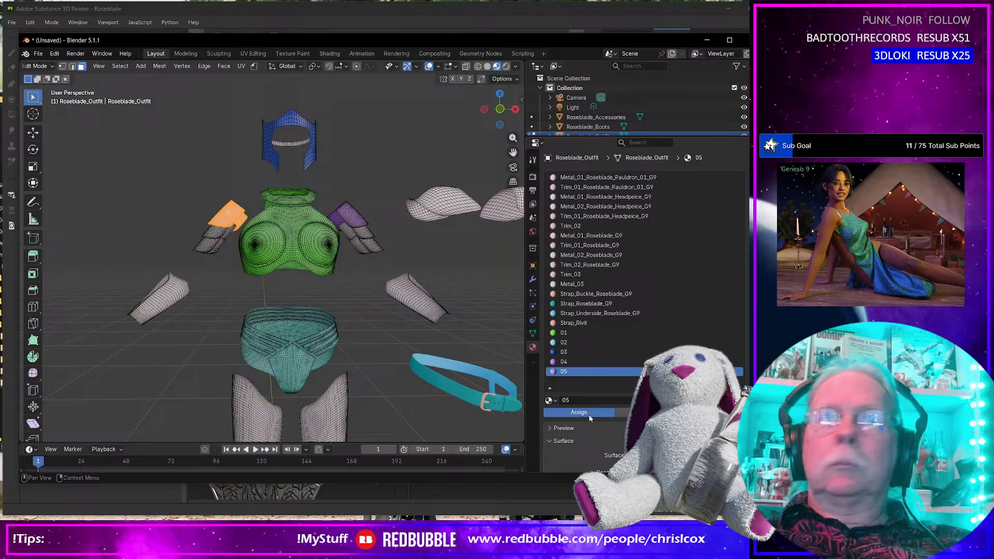
{"action": "left_click", "coordinate": [362, 235]}
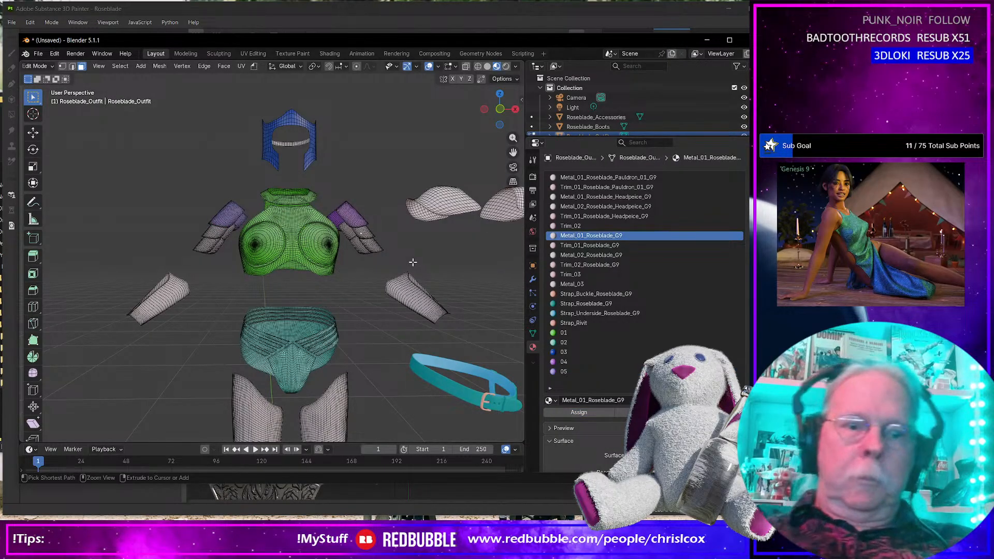
Add a material named 06 for the linked middle pauldron plate on the wearer's left arm, with a dark purple base color.
{"action": "key", "text": "ctrl+l"}
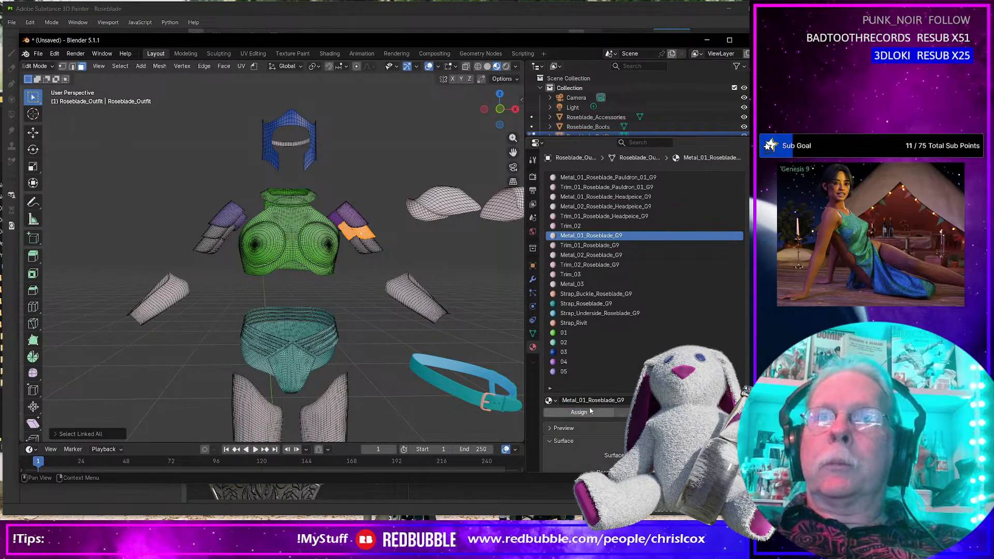
{"action": "left_click", "coordinate": [752, 178]}
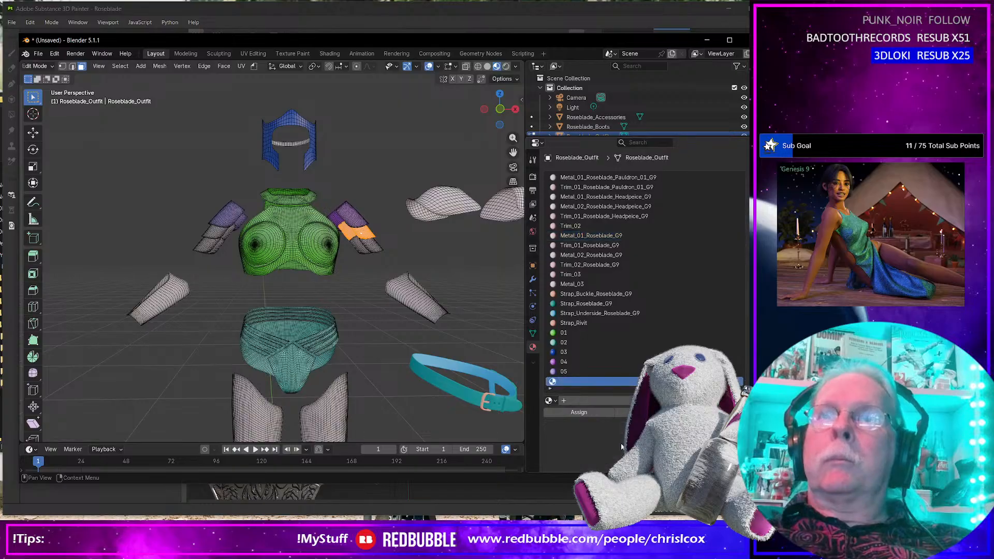
{"action": "left_click", "coordinate": [621, 402]}
{"action": "left_click", "coordinate": [622, 400]}
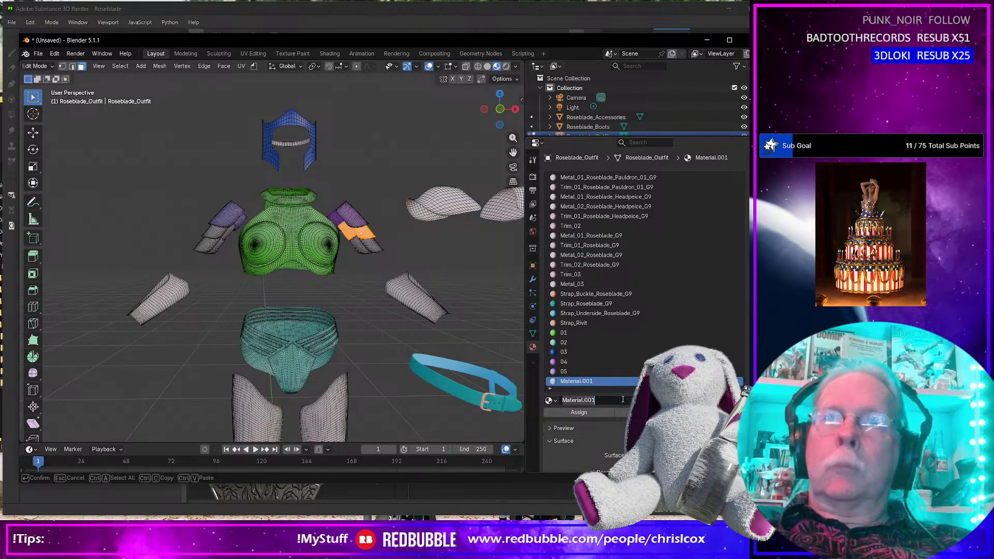
{"action": "type", "text": "06"}
{"action": "key", "text": "Return"}
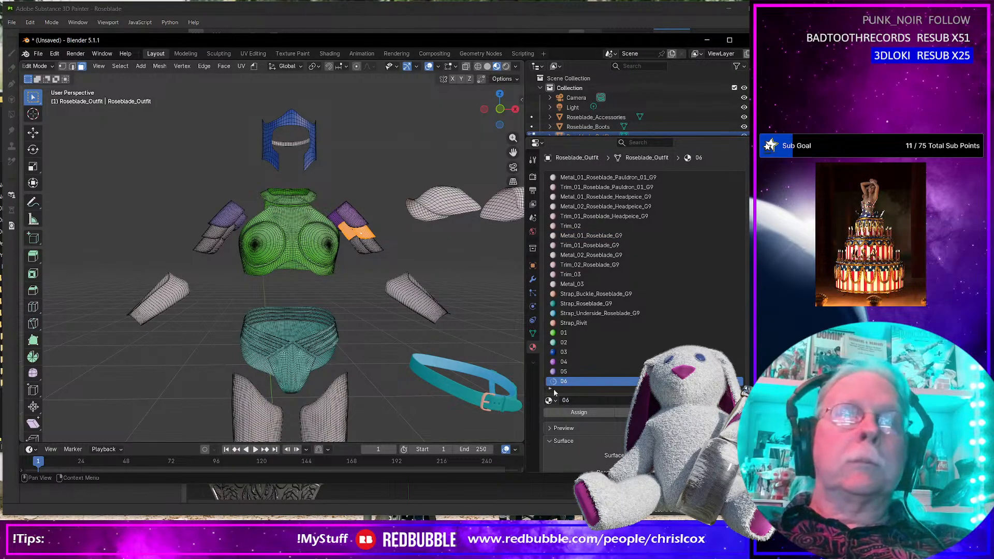
{"action": "left_click", "coordinate": [694, 469]}
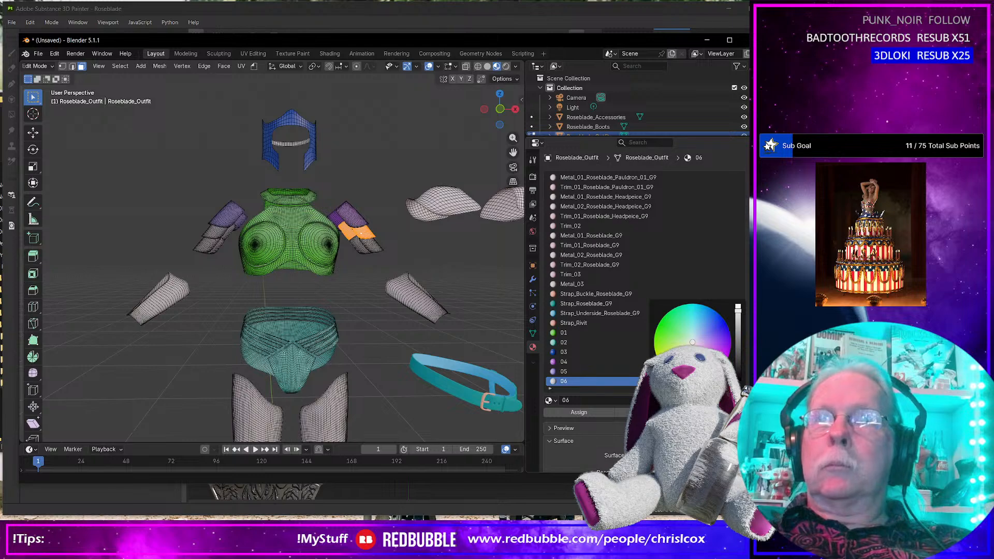
{"action": "mouse_move", "coordinate": [719, 355]}
{"action": "left_mouse_down"}
{"action": "mouse_move", "coordinate": [738, 348]}
{"action": "mouse_move", "coordinate": [738, 362]}
{"action": "left_mouse_up"}
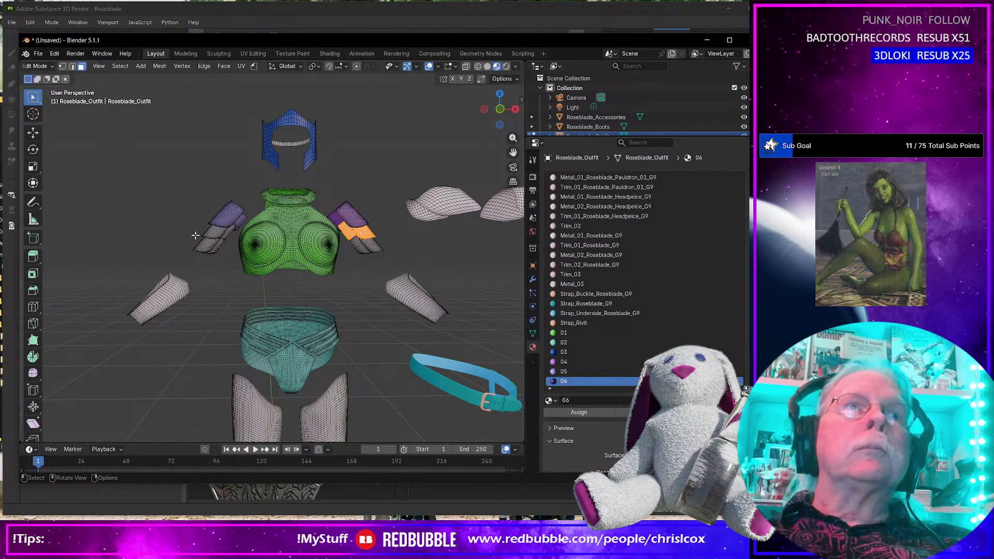
Select the whole middle pauldron plate on the wearer's right arm and assign it a new material named 07.
{"action": "left_click", "coordinate": [217, 232]}
{"action": "key", "text": "ctrl+l"}
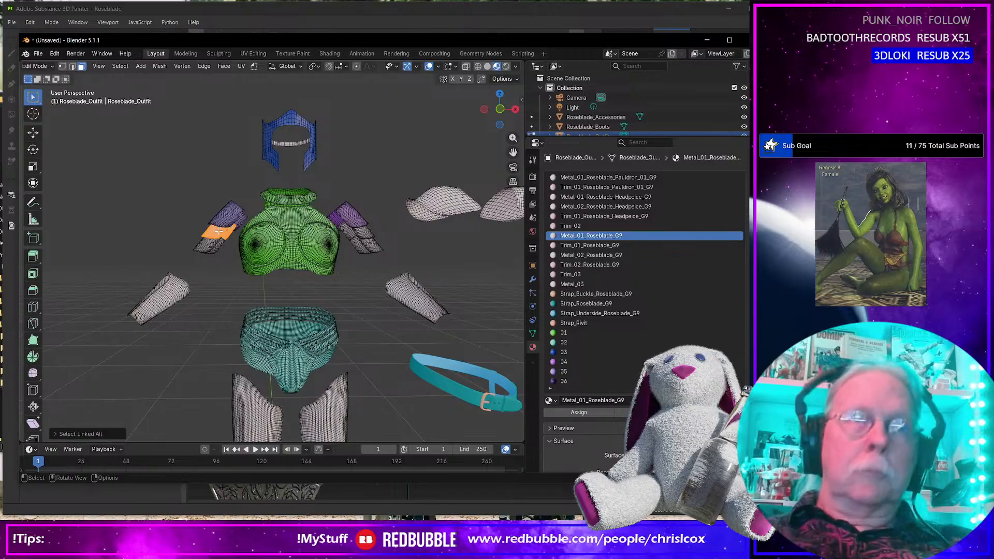
{"action": "left_click", "coordinate": [752, 177]}
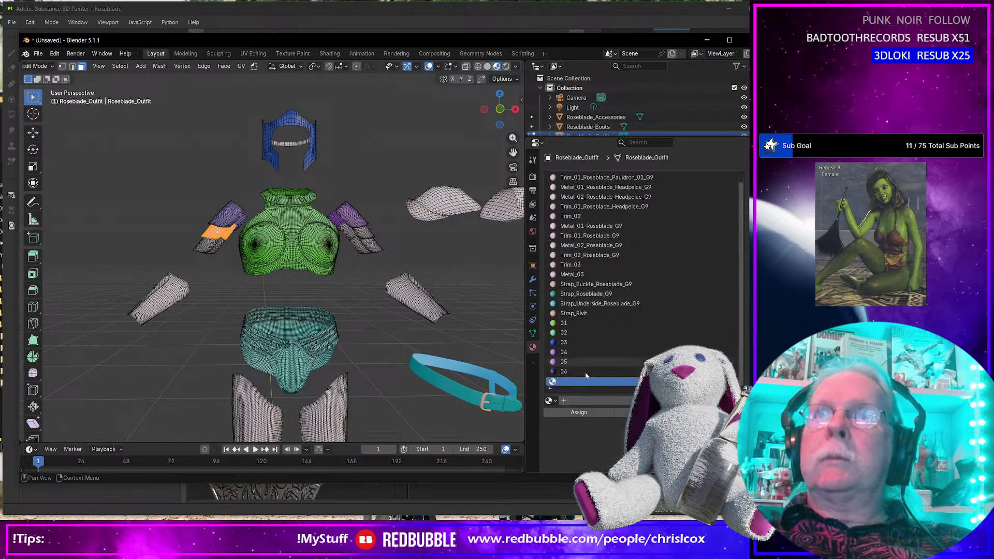
{"action": "left_click", "coordinate": [589, 400]}
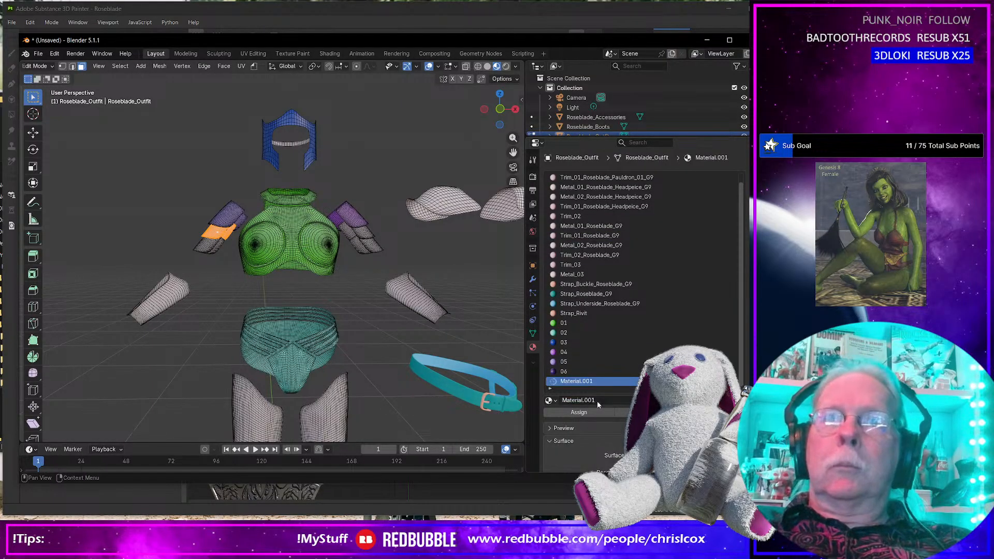
{"action": "left_click", "coordinate": [601, 402]}
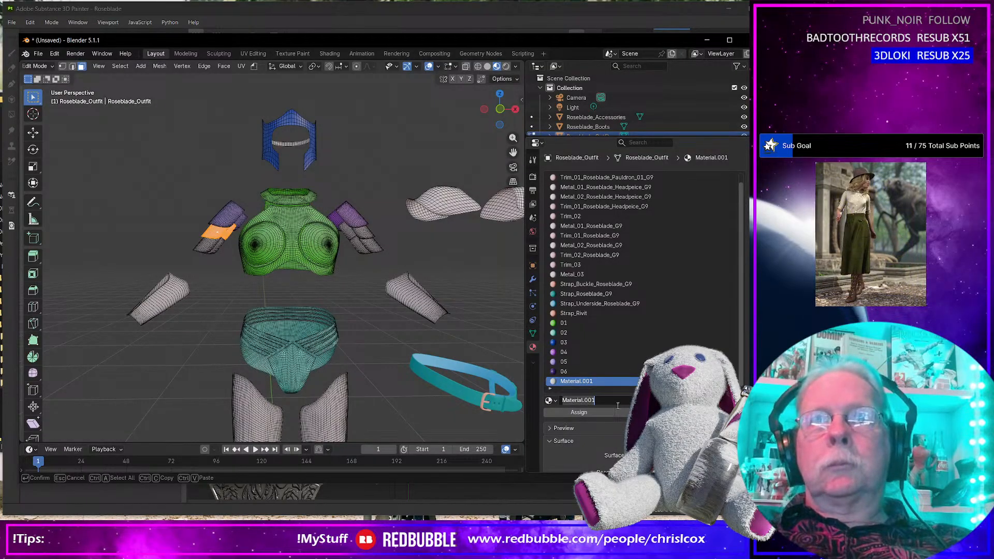
{"action": "type", "text": "07"}
{"action": "key", "text": "Return"}
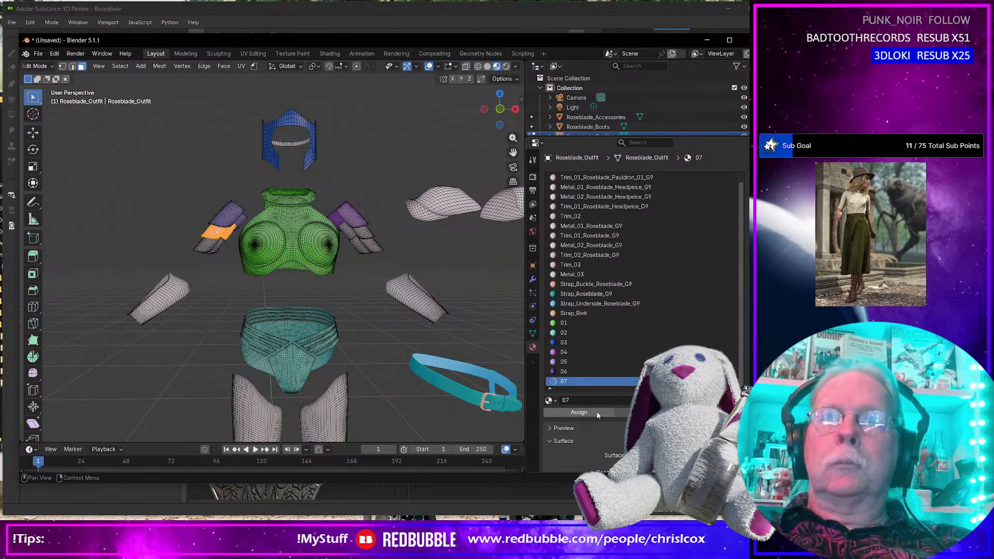
Set the base color of material 07 to a darkened blue.
{"action": "left_click", "coordinate": [683, 470]}
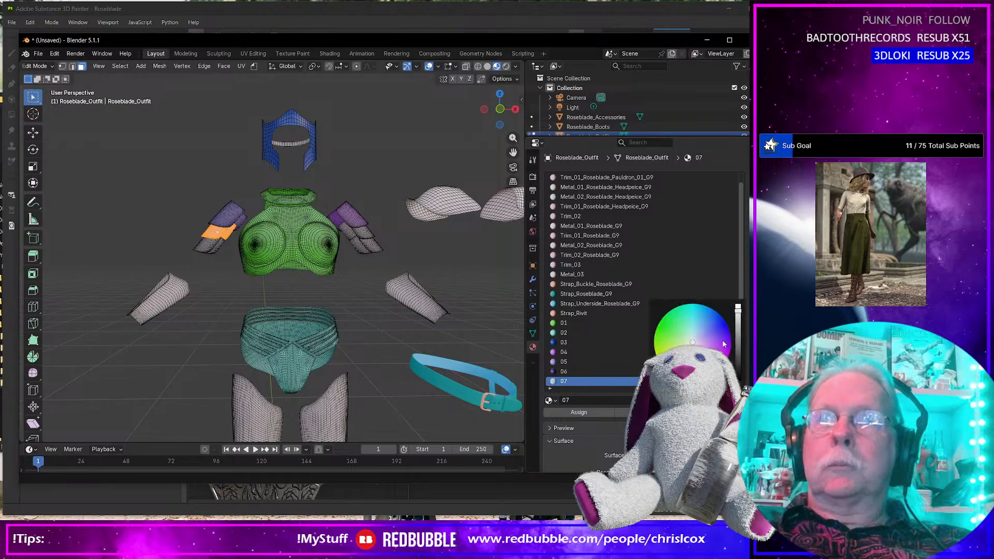
{"action": "left_click", "coordinate": [725, 322]}
{"action": "left_click_drag", "start_coordinate": [738, 309], "coordinate": [738, 328]}
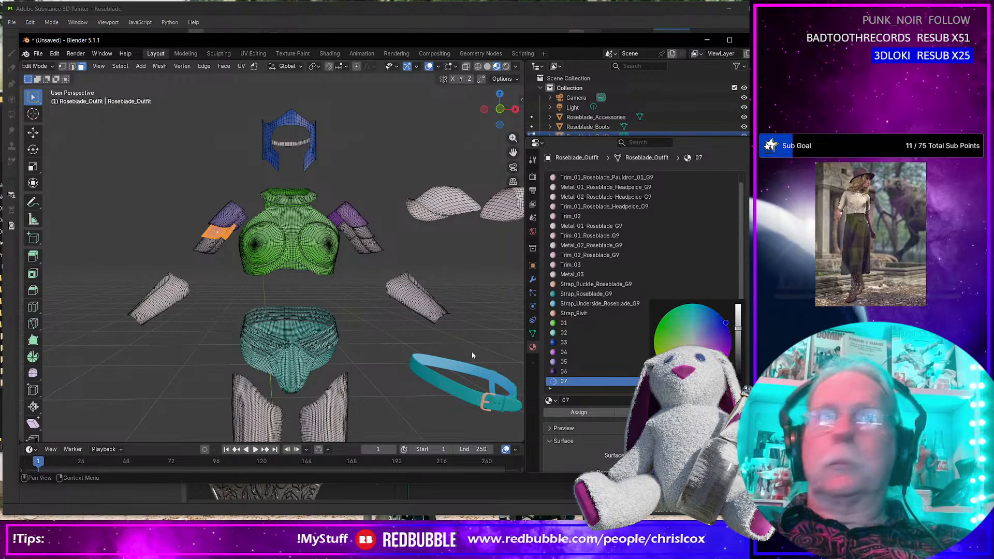
Assign material 06 to the whole middle pauldron plate on the wearer's left arm.
{"action": "left_click", "coordinate": [374, 245]}
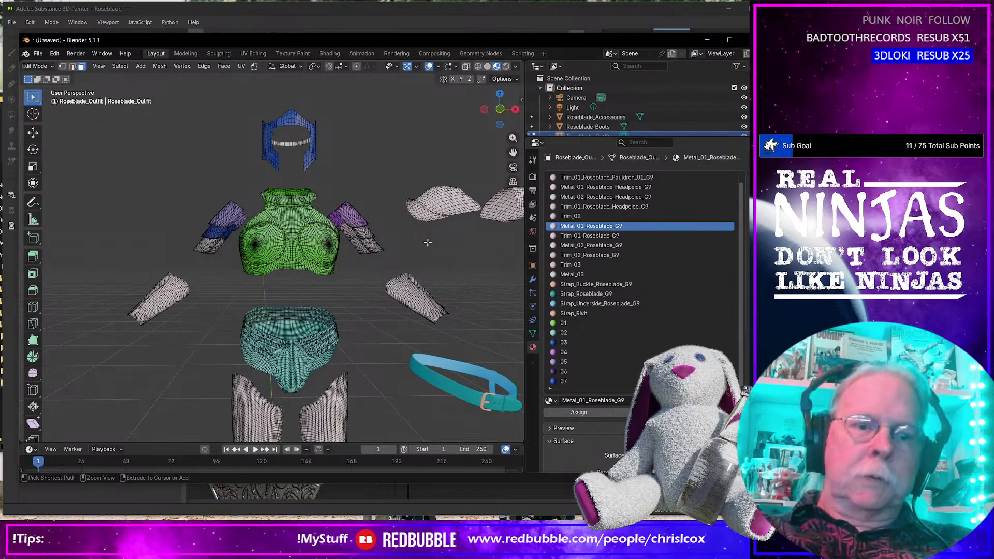
{"action": "key", "text": "ctrl+l"}
{"action": "left_click", "coordinate": [563, 372]}
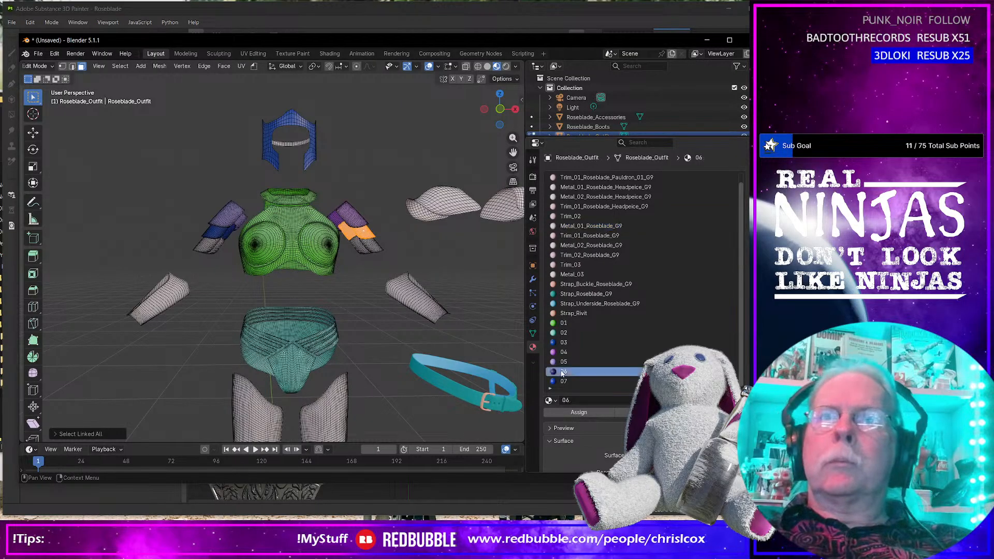
{"action": "left_click", "coordinate": [589, 411]}
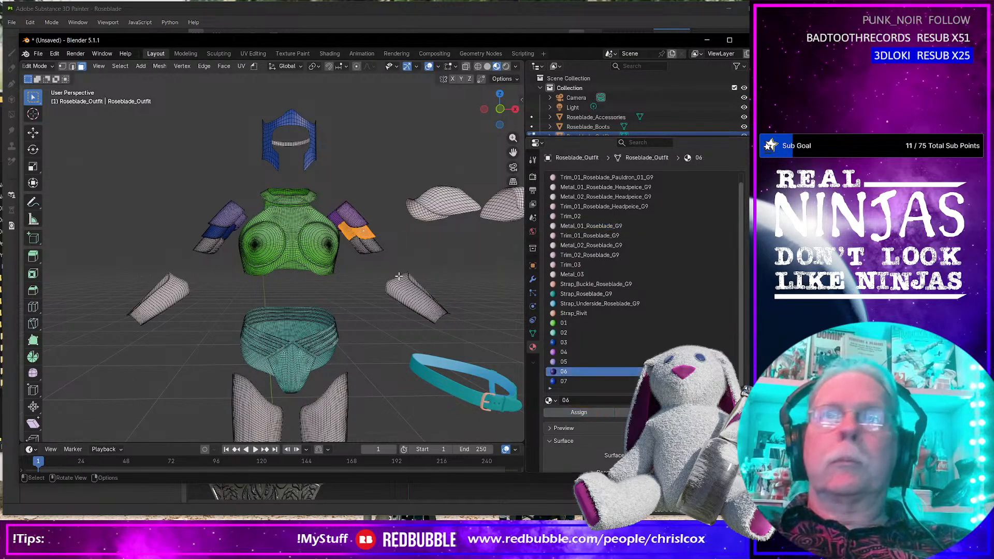
Assign a new material named 08 with a muted blue base color to the lowest pauldron plate on the wearer's left arm.
{"action": "left_click", "coordinate": [371, 247]}
{"action": "key", "text": "ctrl+l"}
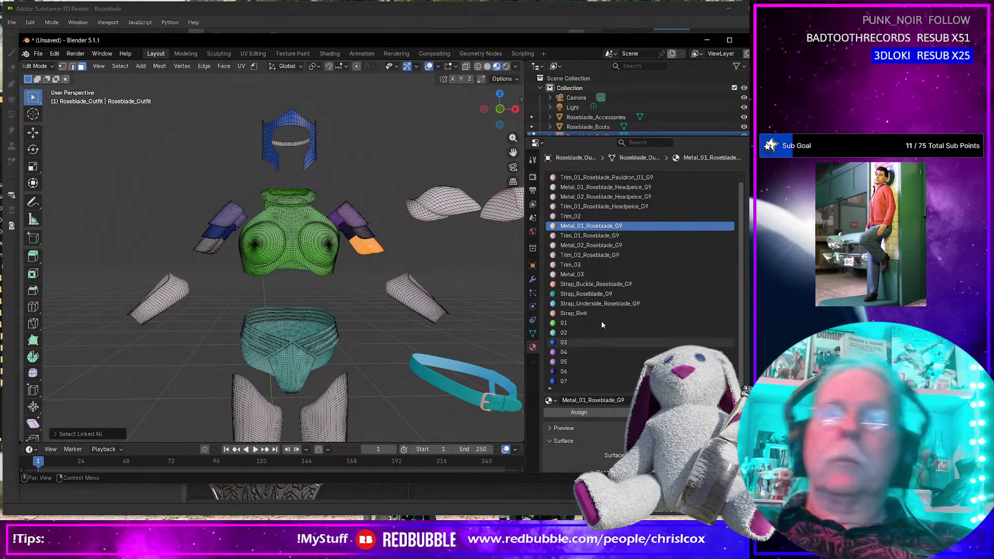
{"action": "left_click", "coordinate": [753, 177]}
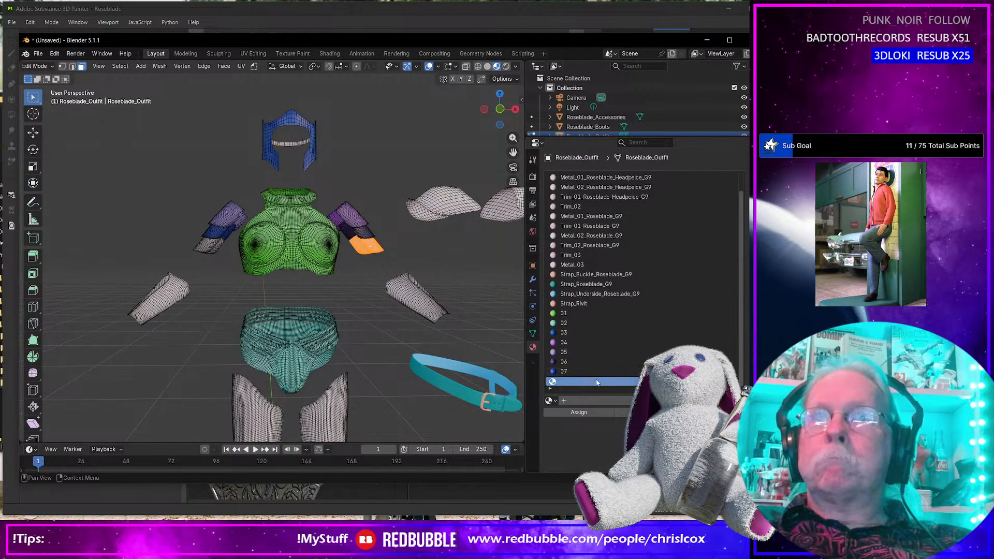
{"action": "left_click", "coordinate": [612, 402]}
{"action": "double_click", "coordinate": [608, 399]}
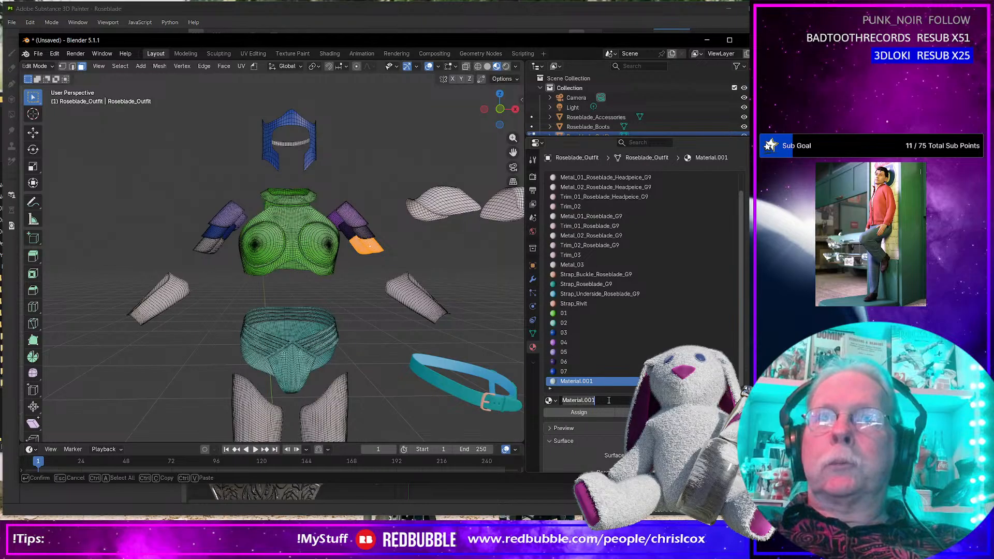
{"action": "type", "text": "08"}
{"action": "key", "text": "Return"}
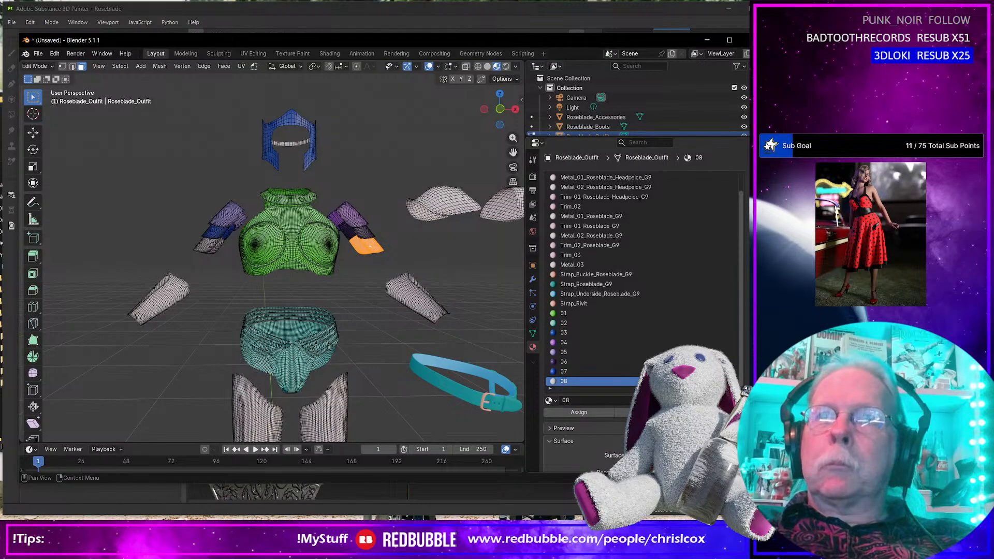
{"action": "left_click", "coordinate": [688, 471]}
{"action": "left_click_drag", "start_coordinate": [711, 335], "coordinate": [709, 332]}
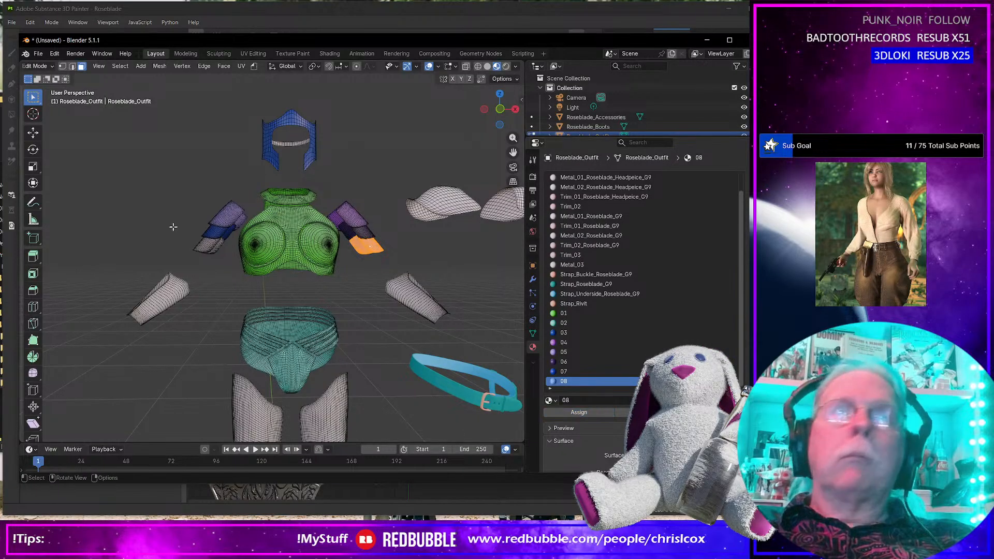
Select the whole lowest pauldron plate on the wearer's right arm and add a new material named 09.
{"action": "left_click", "coordinate": [208, 245]}
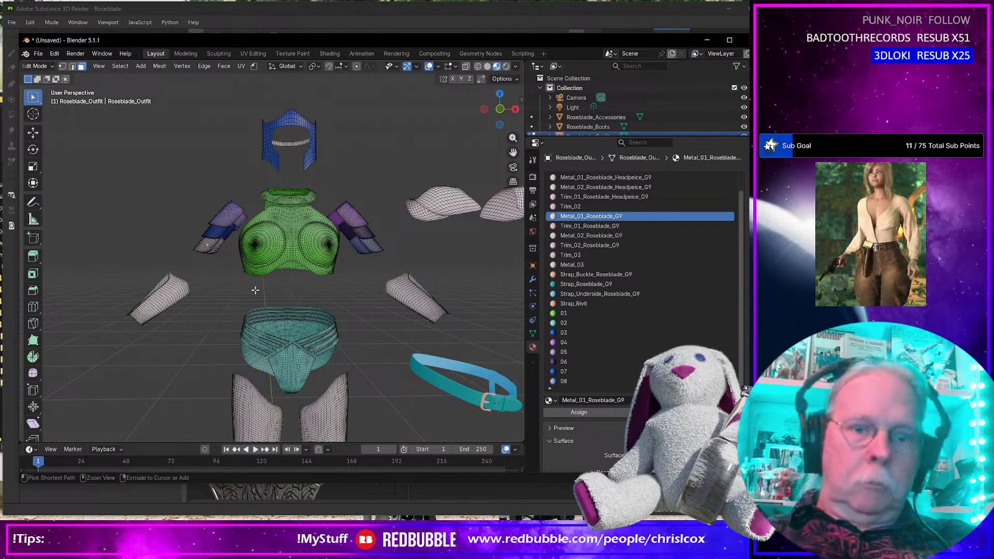
{"action": "key", "text": "ctrl+l"}
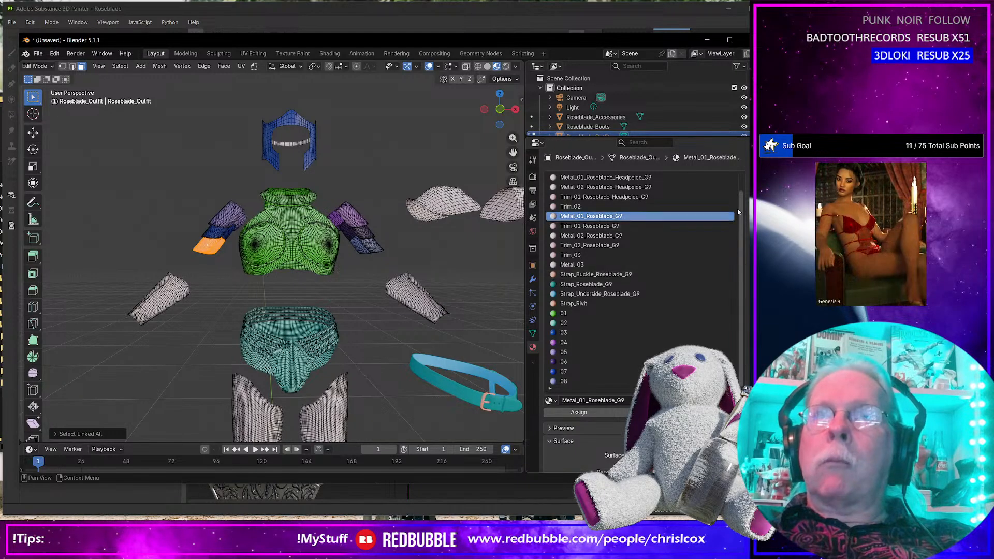
{"action": "left_click", "coordinate": [754, 178]}
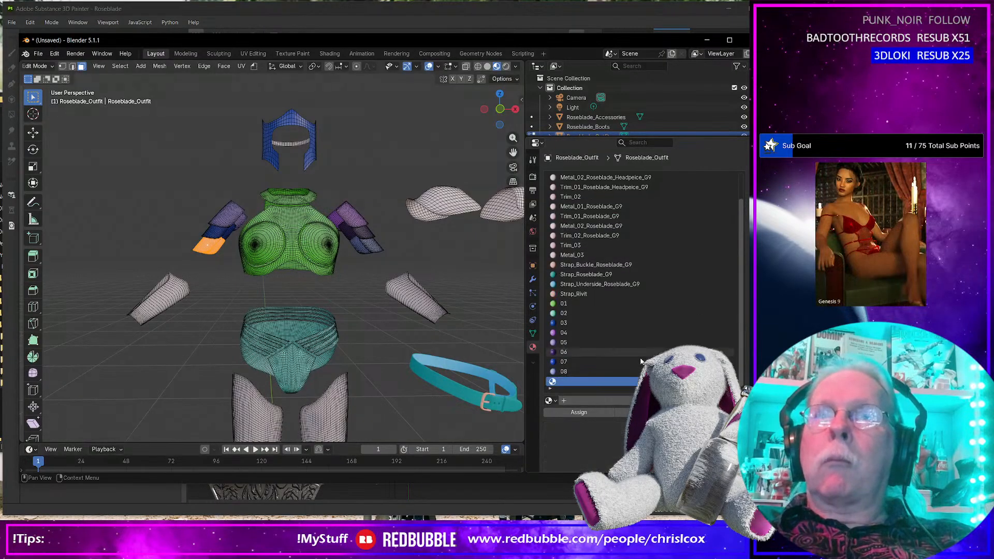
{"action": "left_click", "coordinate": [590, 399]}
{"action": "left_click", "coordinate": [593, 401]}
{"action": "type", "text": "0"}
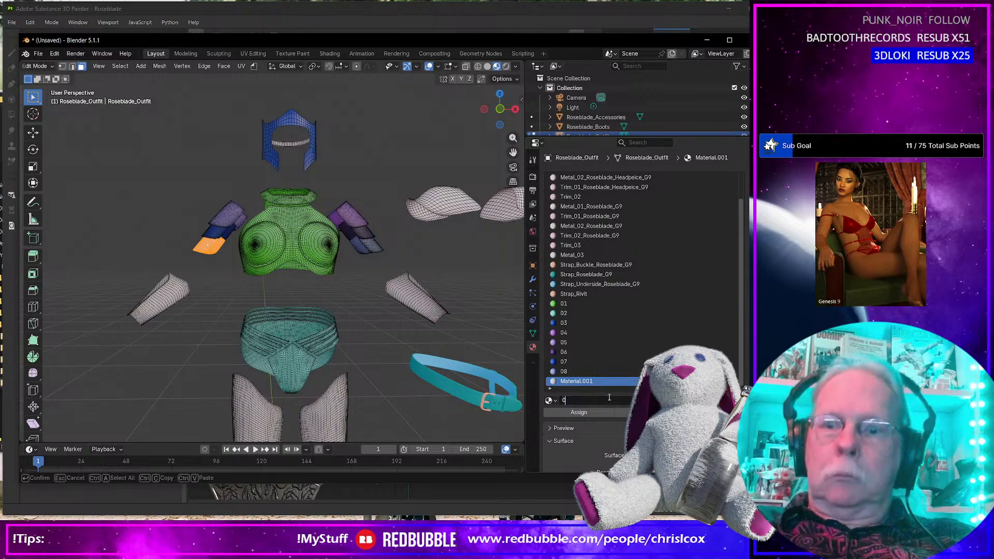
{"action": "type", "text": "9"}
{"action": "key", "text": "Return"}
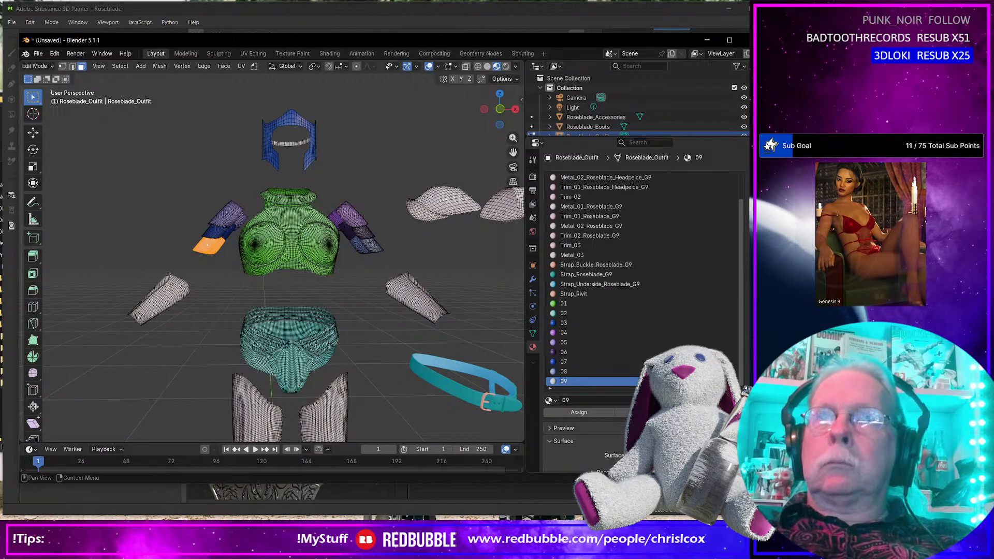
Give material 09 a blue base color and assign it to the selected lowest plate.
{"action": "left_click_drag", "start_coordinate": [643, 136], "coordinate": [643, 88]}
{"action": "left_click", "coordinate": [692, 425]}
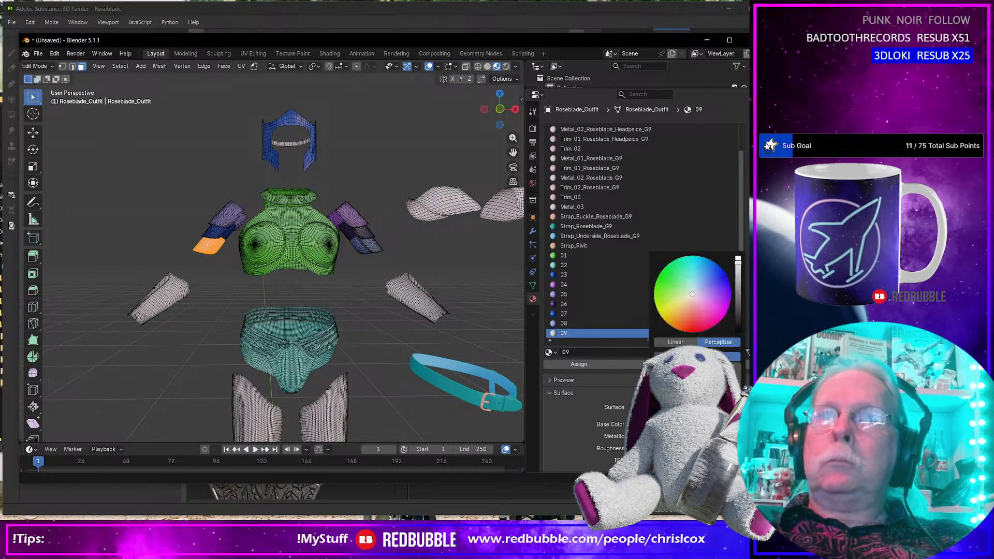
{"action": "left_click_drag", "start_coordinate": [718, 273], "coordinate": [721, 277]}
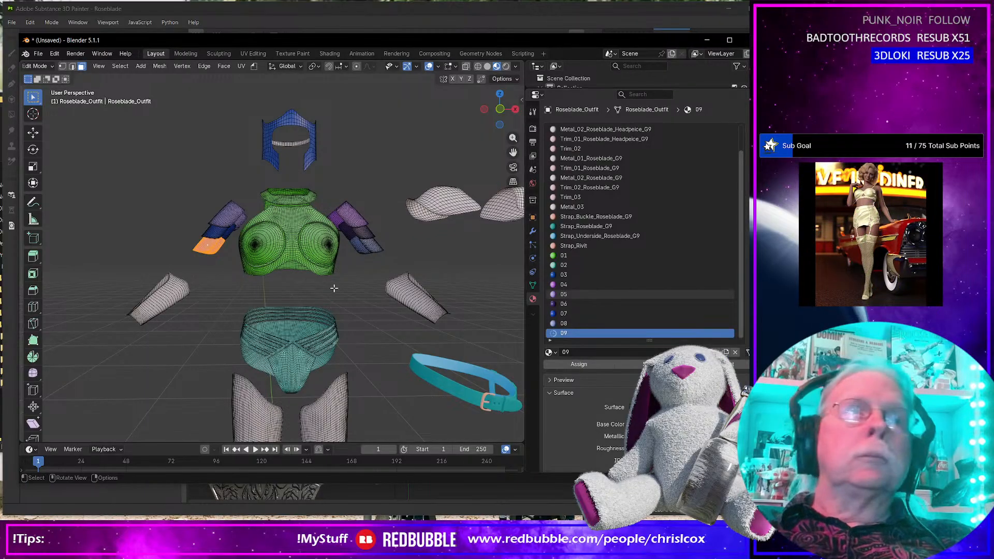
{"action": "left_click", "coordinate": [585, 365]}
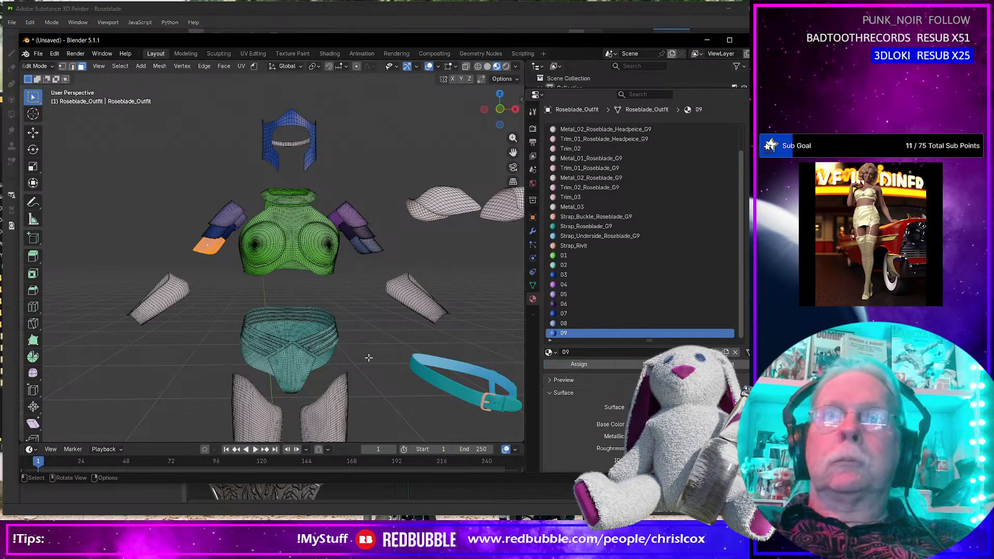
Select the whole forearm guard on the wearer's left arm and add a new material named 10.
{"action": "left_click", "coordinate": [412, 293]}
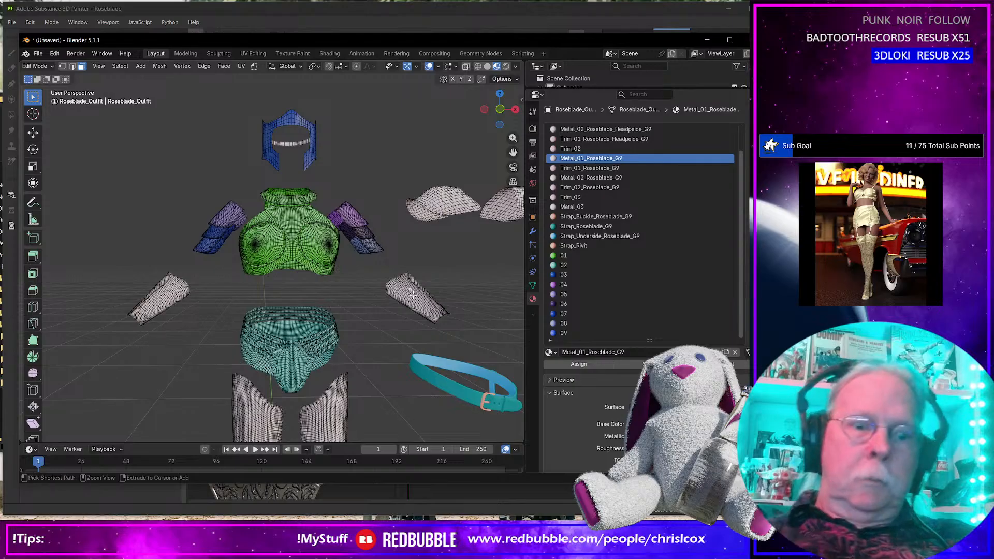
{"action": "key", "text": "ctrl+l"}
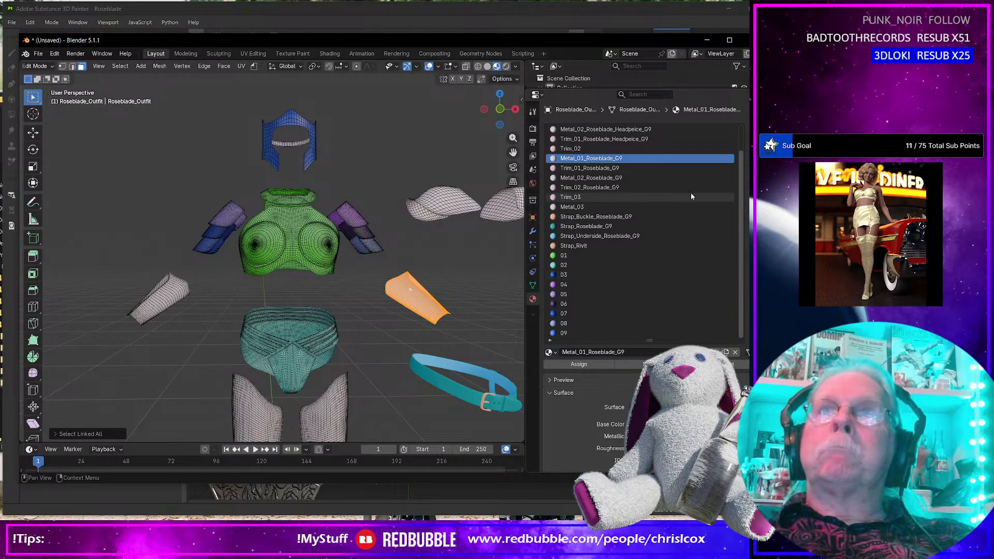
{"action": "left_click", "coordinate": [744, 129]}
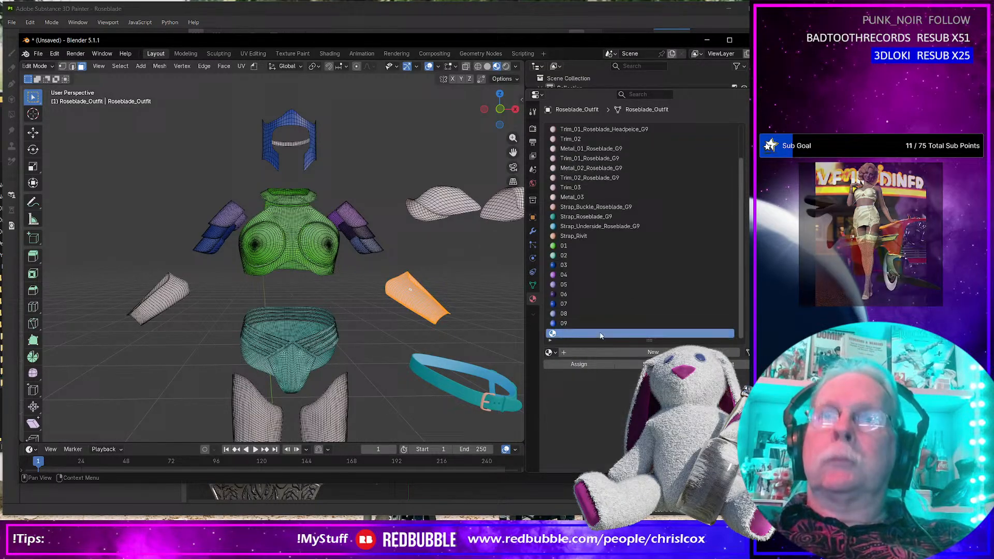
{"action": "left_click", "coordinate": [576, 352]}
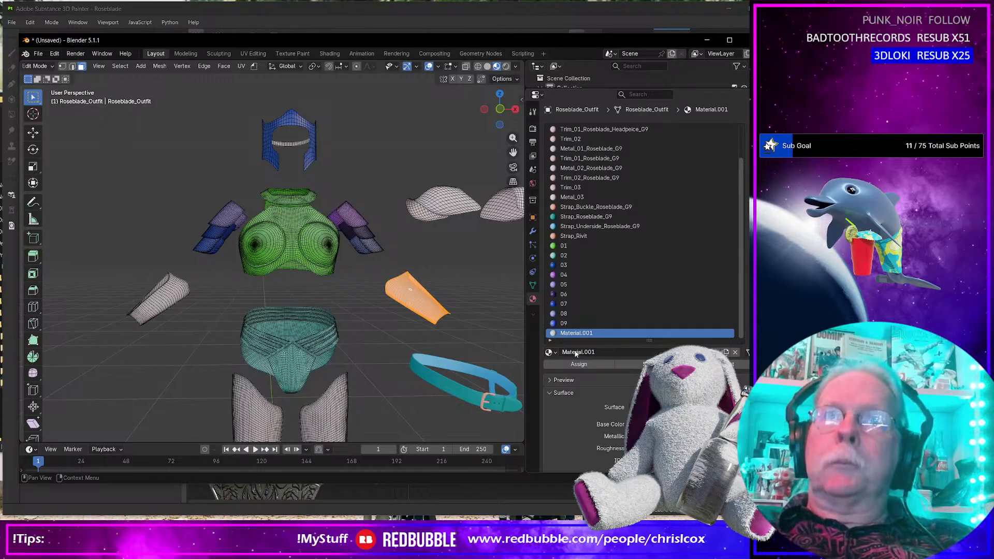
{"action": "double_click", "coordinate": [576, 352]}
{"action": "type", "text": "10"}
{"action": "key", "text": "Return"}
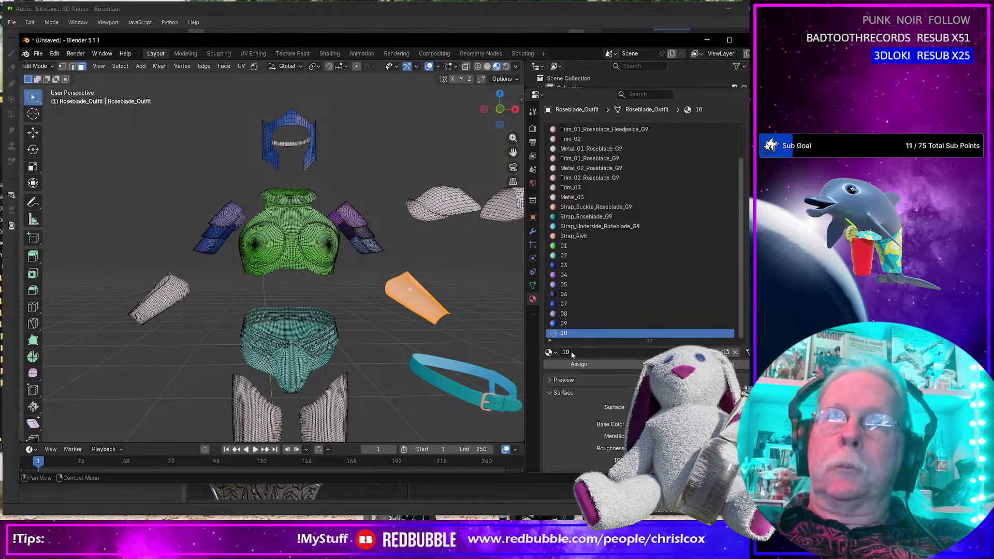
Assign material 10 to the selected forearm guard and give it a magenta-purple base color.
{"action": "left_click", "coordinate": [579, 363]}
{"action": "left_click", "coordinate": [683, 424]}
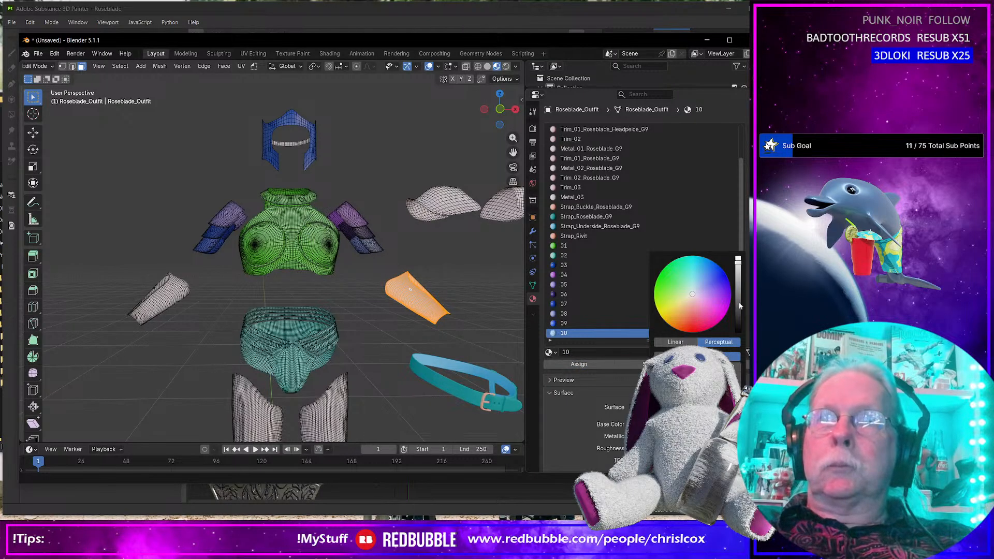
{"action": "left_click_drag", "start_coordinate": [714, 307], "coordinate": [727, 311]}
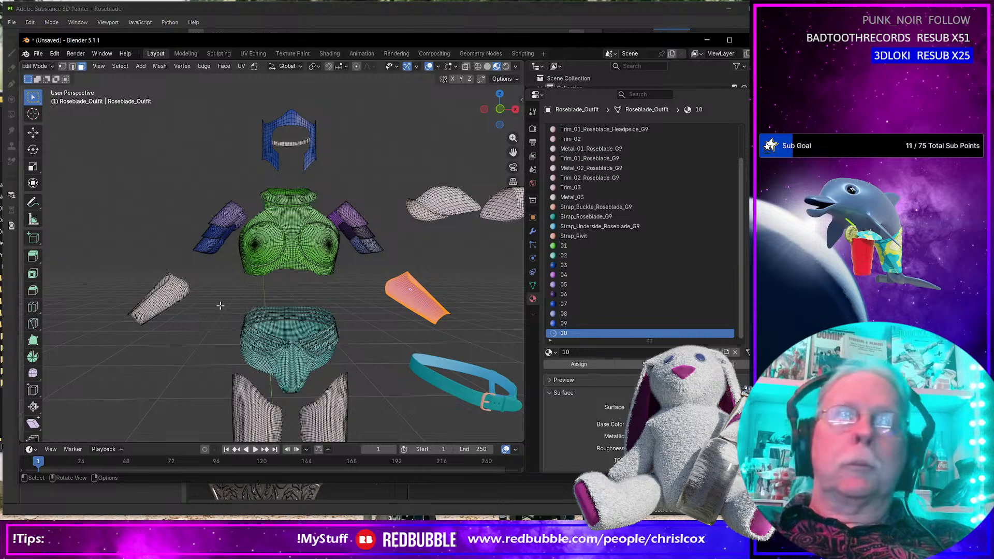
Select the whole forearm guard on the wearer's right arm and add a new material named 11.
{"action": "left_click", "coordinate": [159, 296]}
{"action": "key", "text": "ctrl+l"}
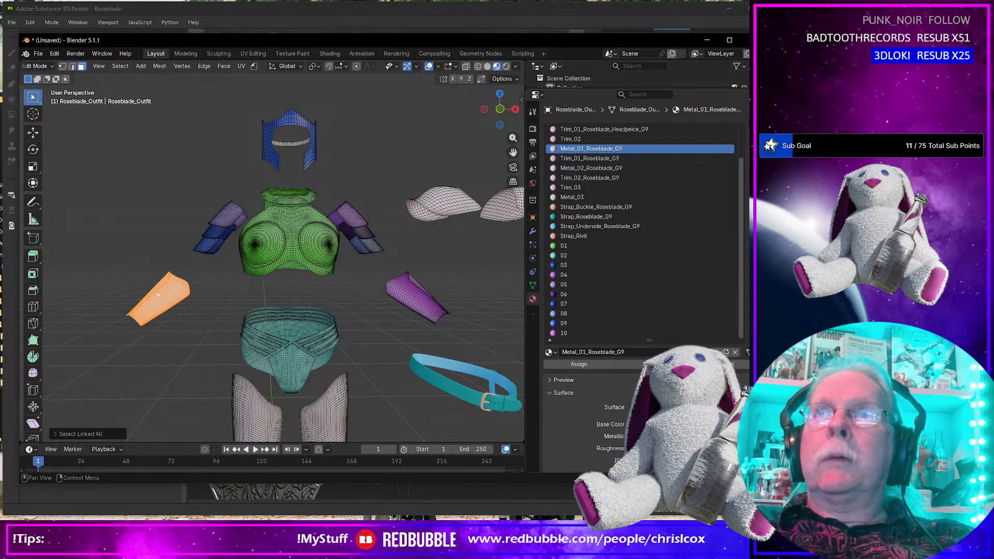
{"action": "left_click", "coordinate": [753, 129]}
{"action": "left_click", "coordinate": [617, 353]}
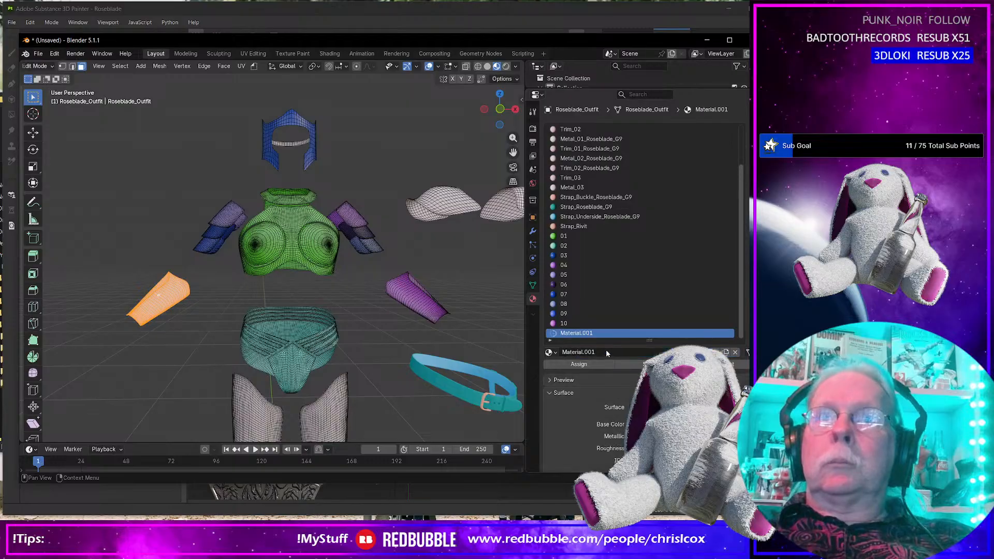
{"action": "left_click", "coordinate": [606, 351]}
{"action": "type", "text": "11"}
{"action": "key", "text": "Return"}
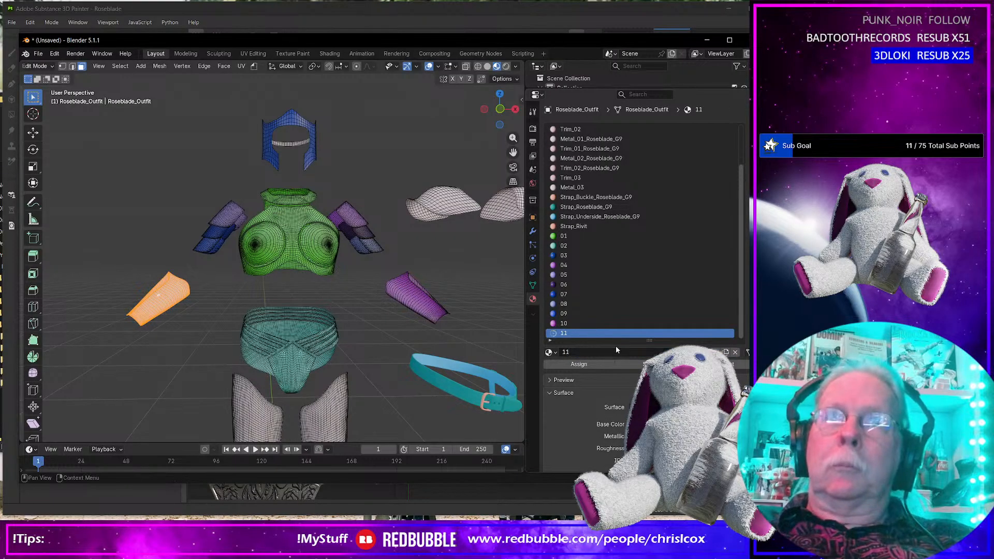
Assign material 11 to the selected forearm guard and give it a pinkish-magenta base color.
{"action": "left_click", "coordinate": [580, 364]}
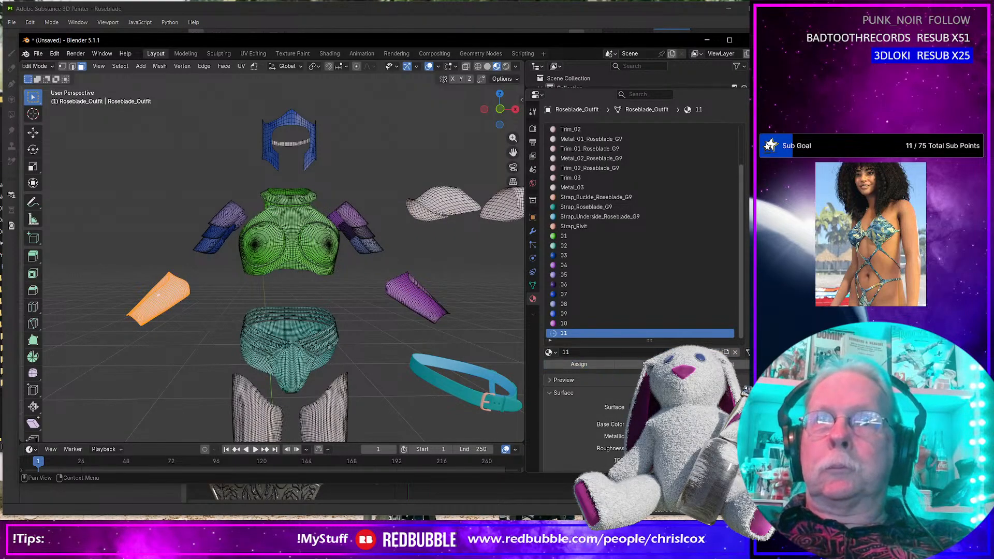
{"action": "left_click", "coordinate": [694, 424]}
{"action": "left_click_drag", "start_coordinate": [702, 305], "coordinate": [713, 306]}
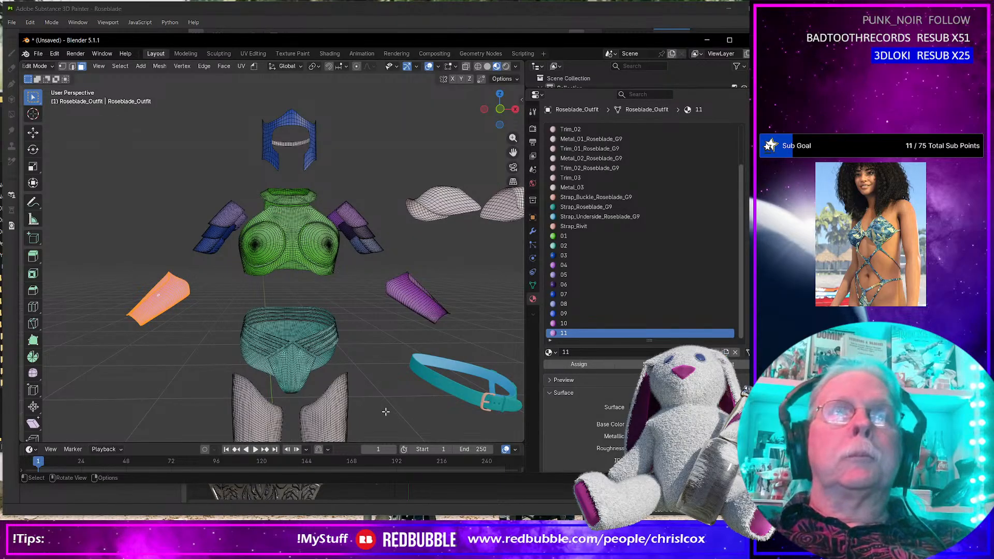
Assign a new material named 12 with a purple base color to the whole thigh plate on the wearer's left leg.
{"action": "middle_click_drag", "start_coordinate": [386, 411], "coordinate": [385, 318], "text": "shift"}
{"action": "left_click", "coordinate": [325, 316]}
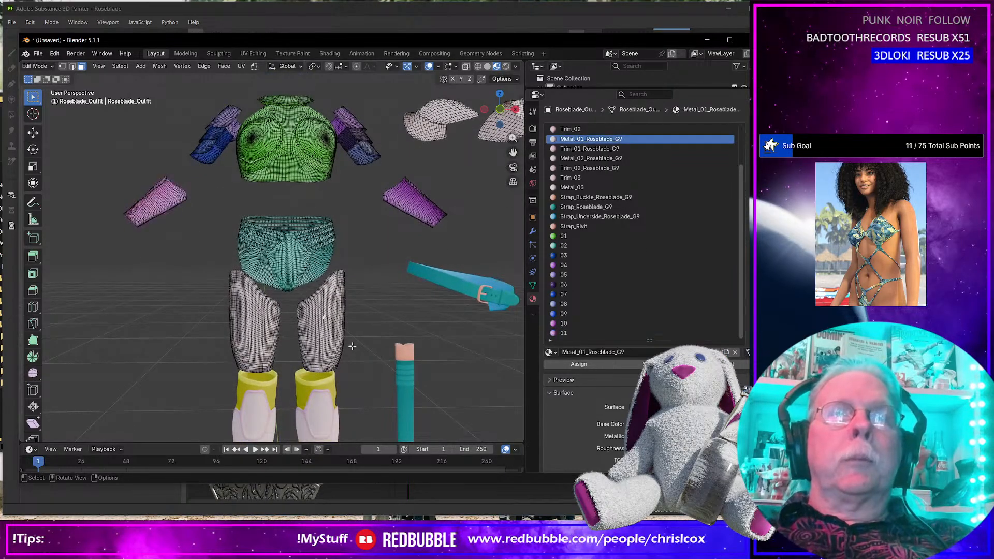
{"action": "key", "text": "ctrl+l"}
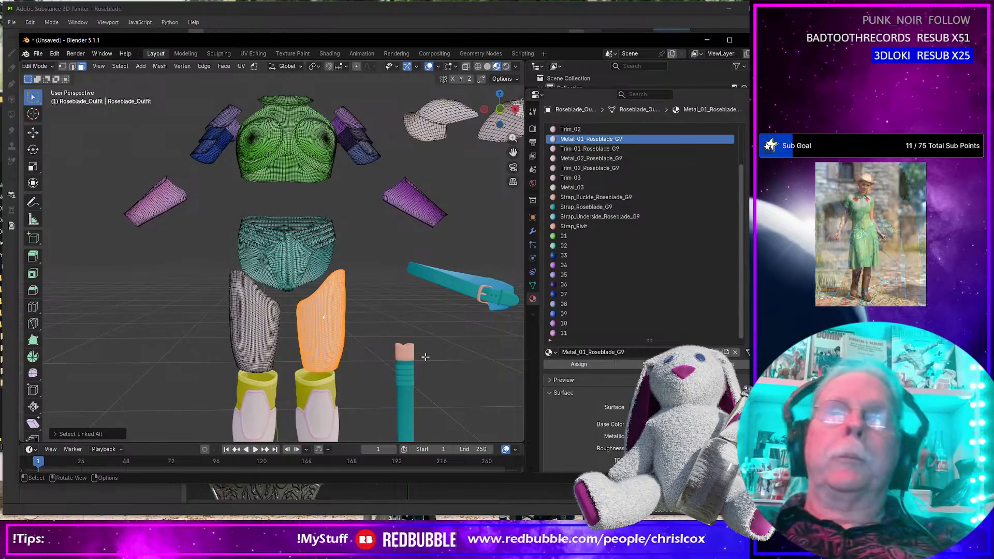
{"action": "left_click", "coordinate": [752, 129]}
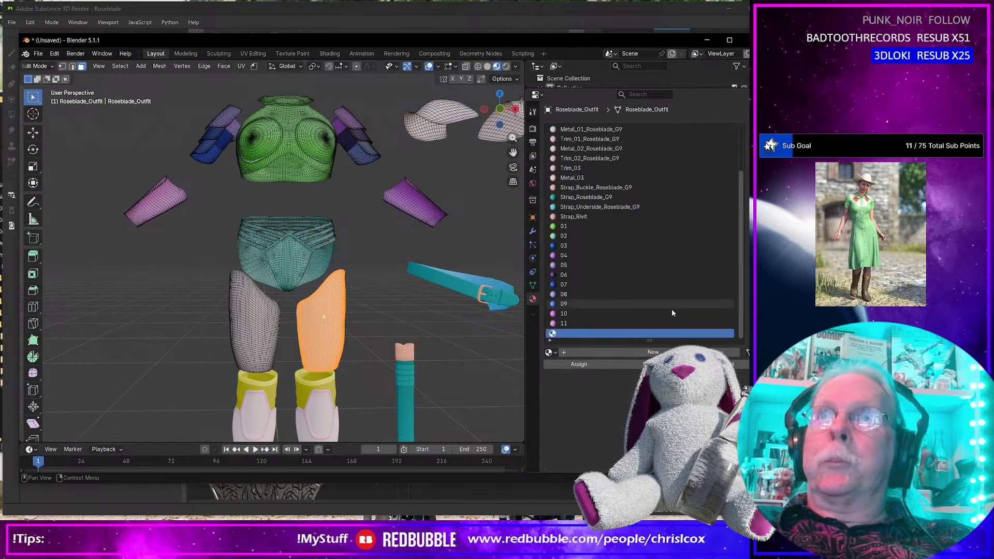
{"action": "left_click", "coordinate": [597, 351]}
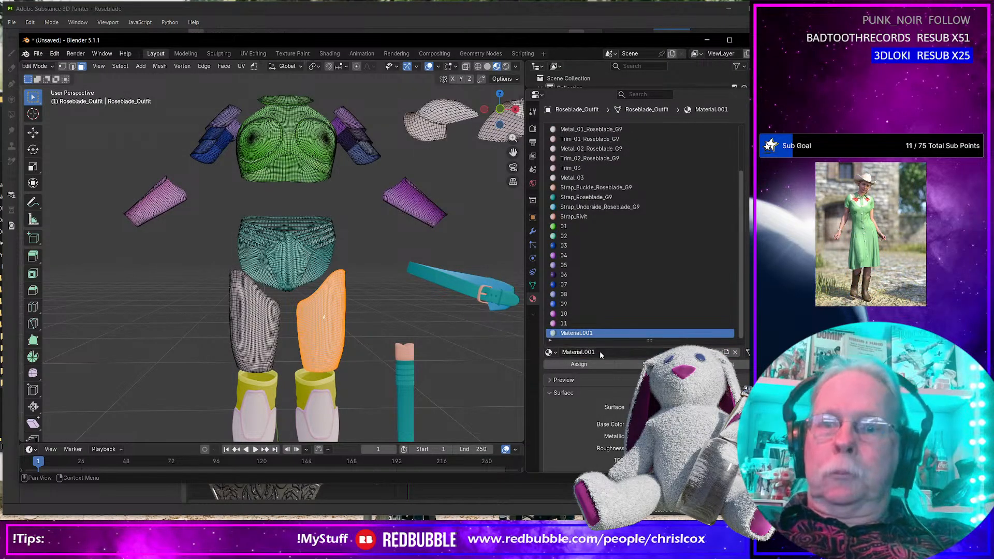
{"action": "left_click", "coordinate": [601, 352]}
{"action": "type", "text": "12"}
{"action": "key", "text": "Return"}
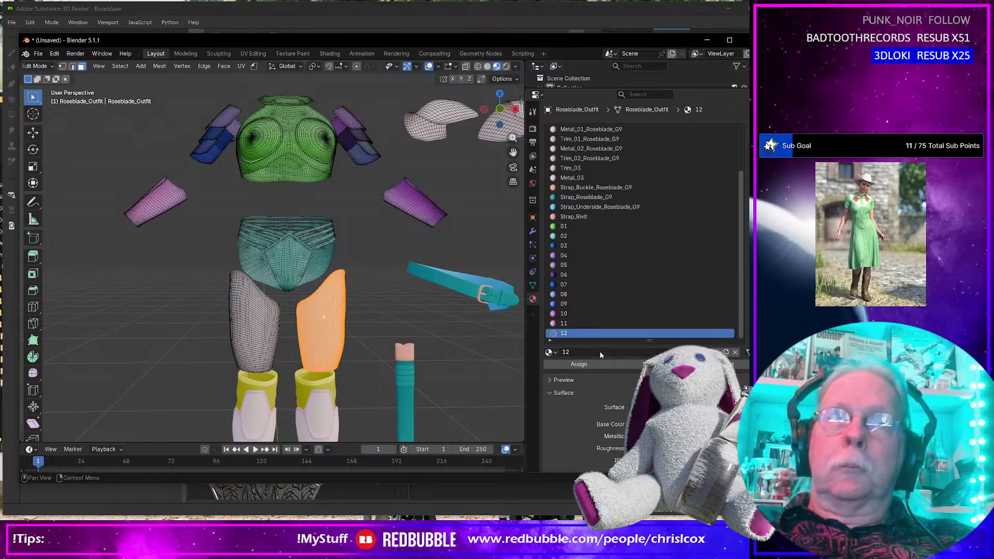
{"action": "left_click", "coordinate": [683, 423]}
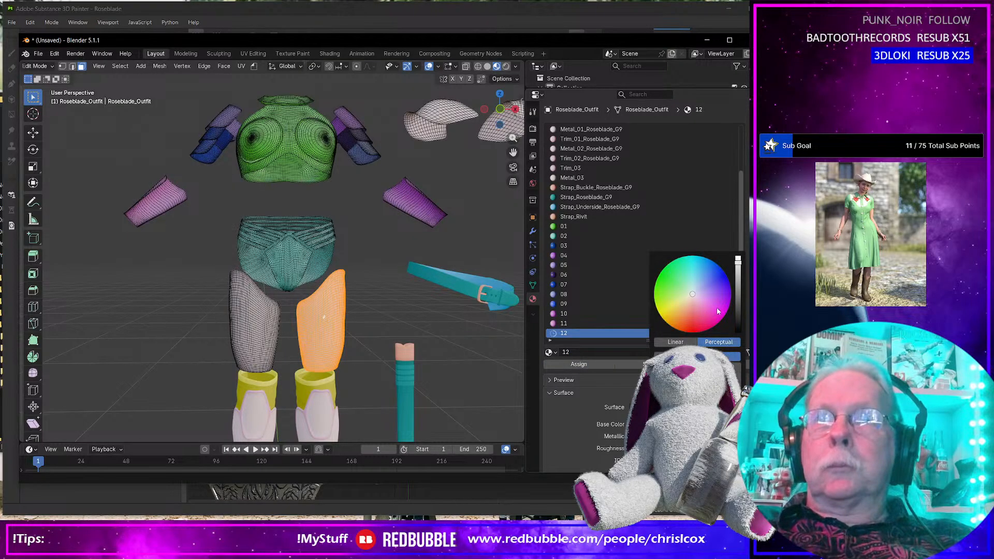
{"action": "left_click_drag", "start_coordinate": [717, 307], "coordinate": [738, 283]}
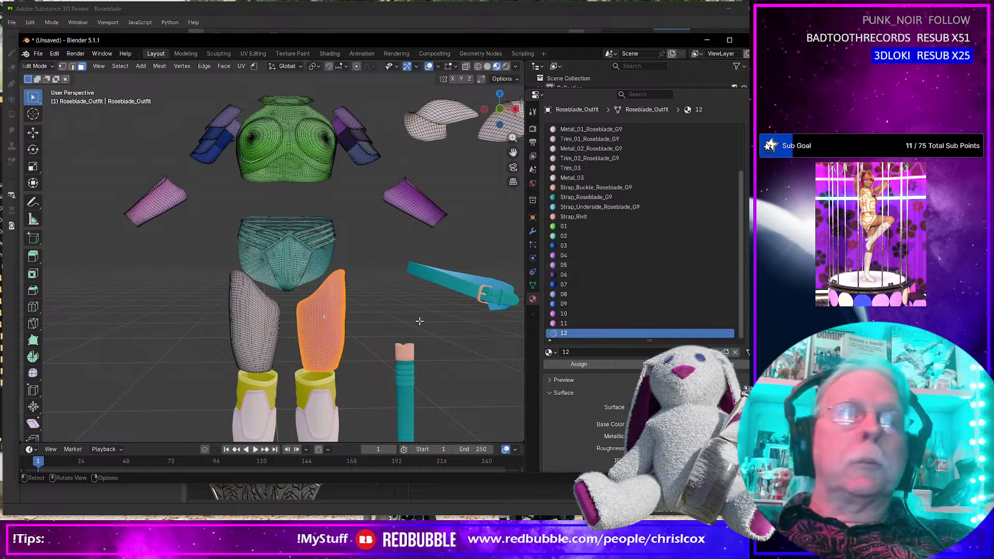
Select the whole thigh plate on the wearer's right leg and add a new material named 13.
{"action": "left_click", "coordinate": [256, 334]}
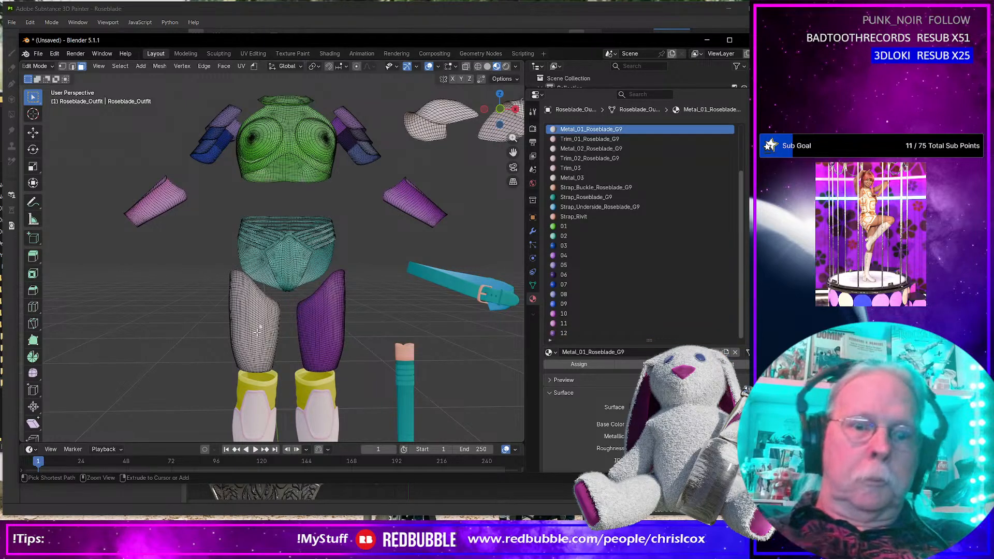
{"action": "key", "text": "ctrl+l"}
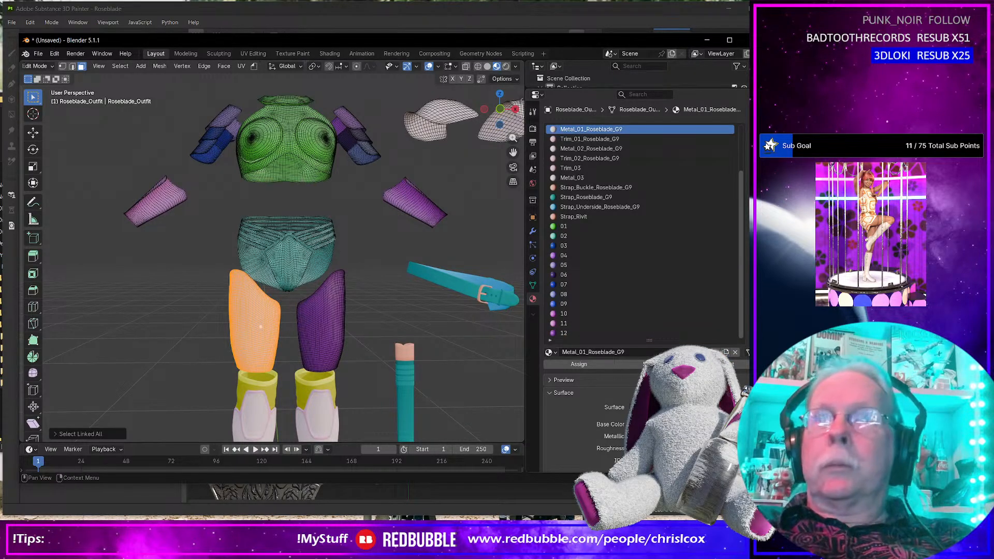
{"action": "left_click", "coordinate": [752, 129]}
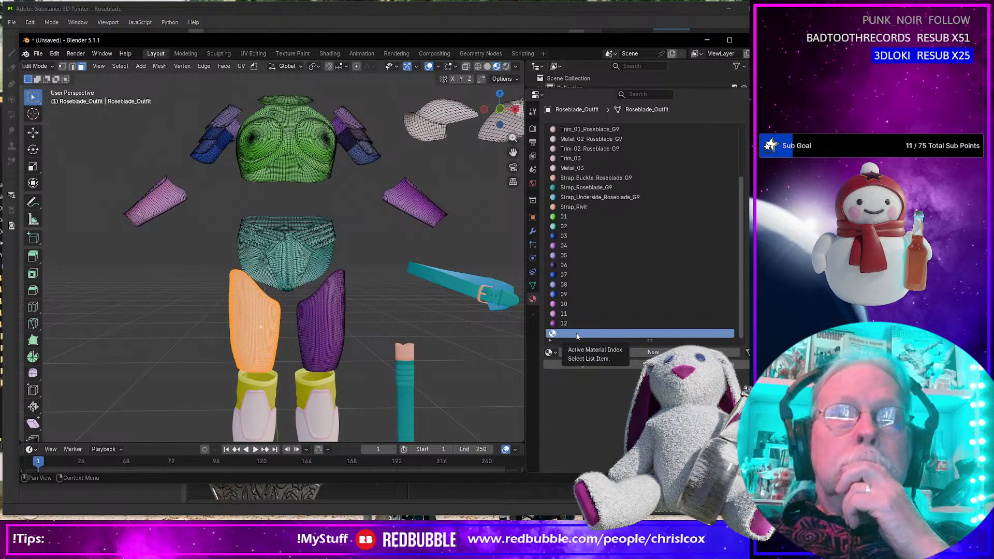
{"action": "left_click", "coordinate": [604, 353]}
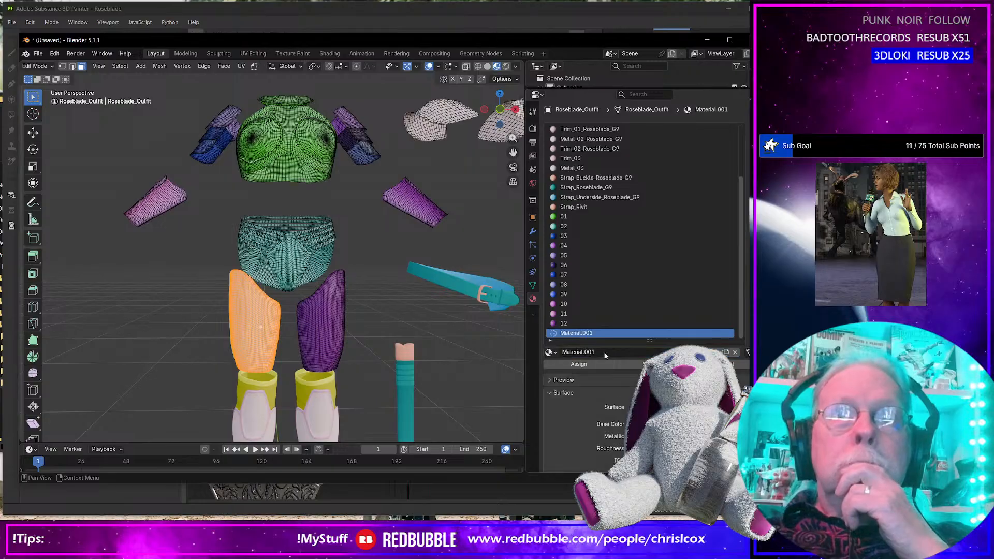
{"action": "left_click", "coordinate": [604, 354]}
{"action": "type", "text": "13"}
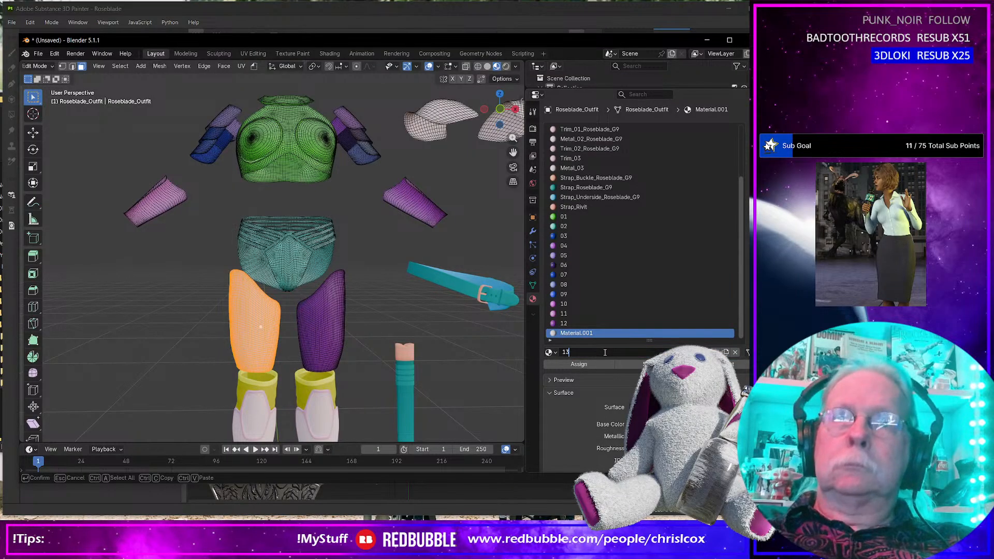
{"action": "key", "text": "Return"}
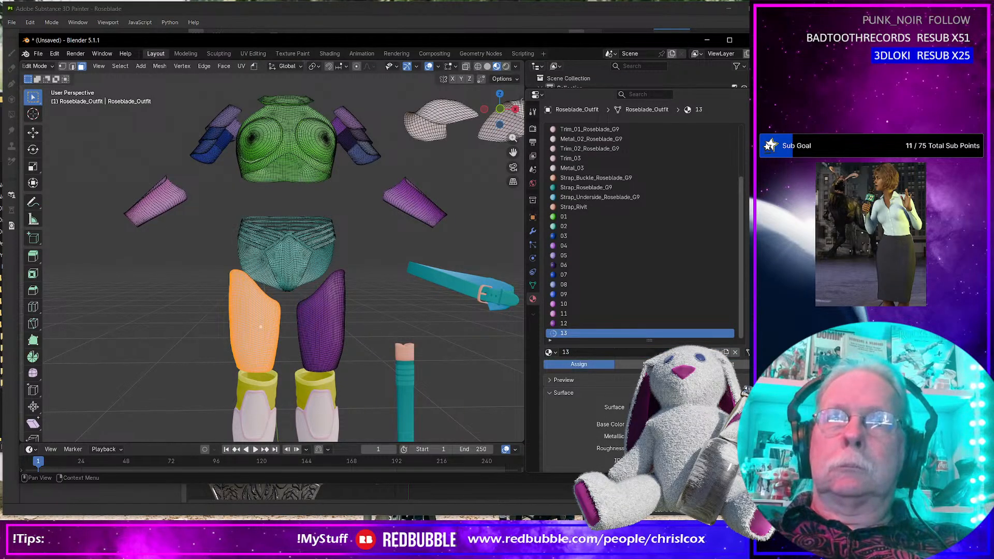
Give material 13 on the selected thigh plate a dark magenta base color.
{"action": "left_click", "coordinate": [691, 424]}
{"action": "left_click_drag", "start_coordinate": [715, 316], "coordinate": [716, 310]}
{"action": "left_click_drag", "start_coordinate": [738, 259], "coordinate": [736, 305]}
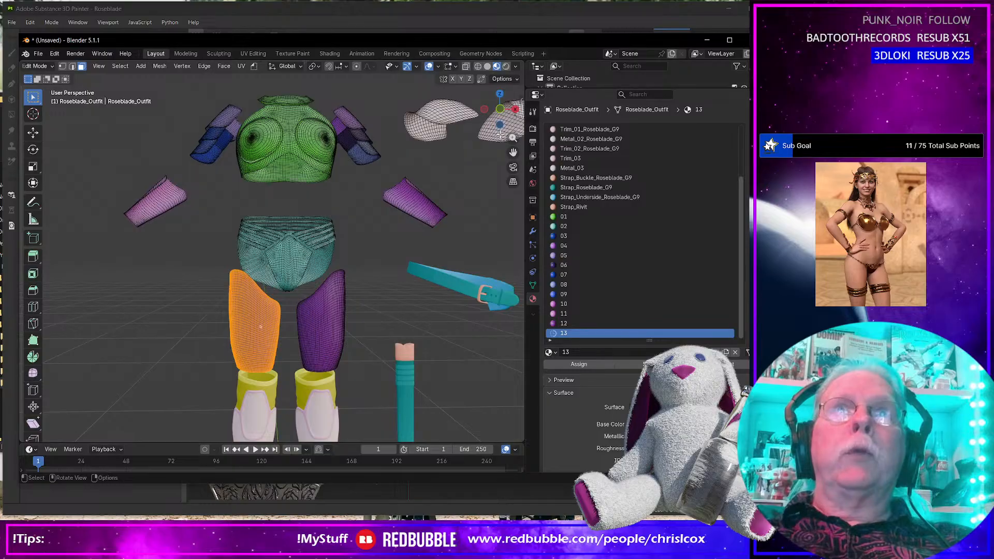
Select the whole detached pauldron farthest from the body and add a new material named 14.
{"action": "middle_click", "coordinate": [451, 157], "text": "alt"}
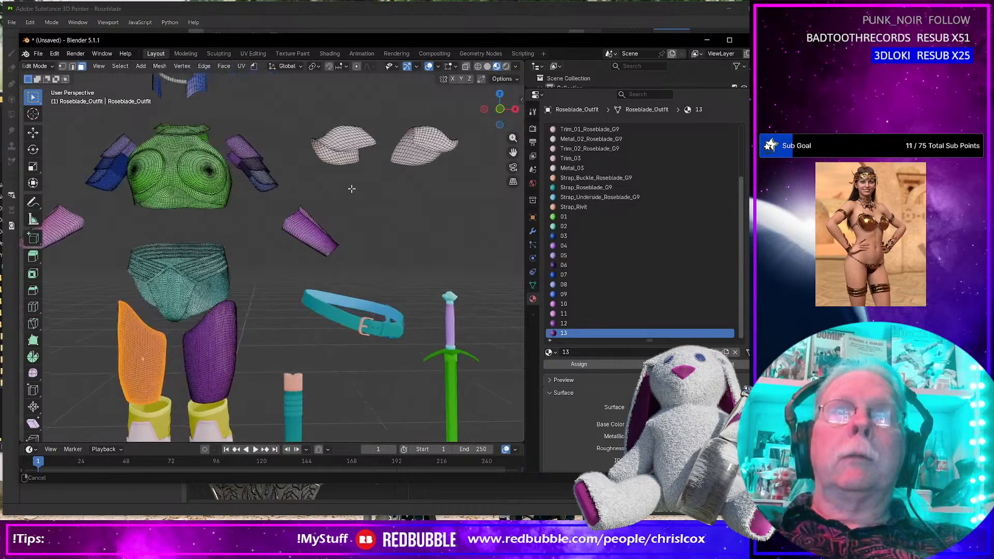
{"action": "left_click", "coordinate": [433, 142]}
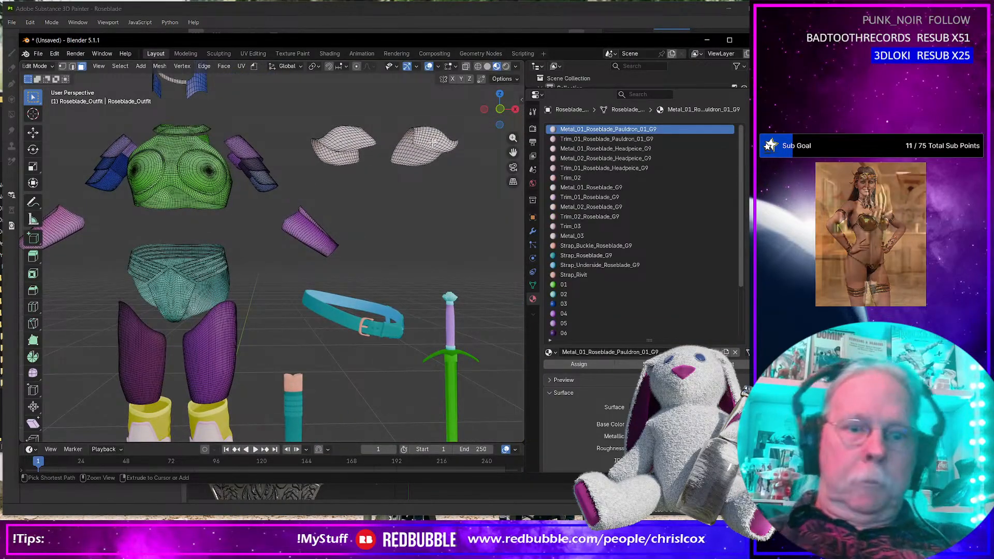
{"action": "key", "text": "ctrl+l"}
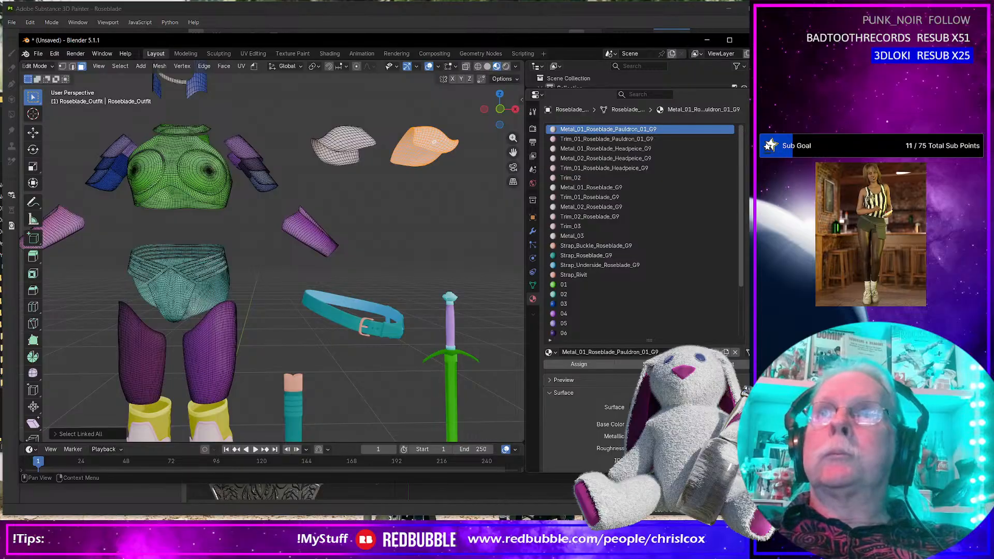
{"action": "left_click", "coordinate": [743, 129]}
{"action": "left_click", "coordinate": [626, 349]}
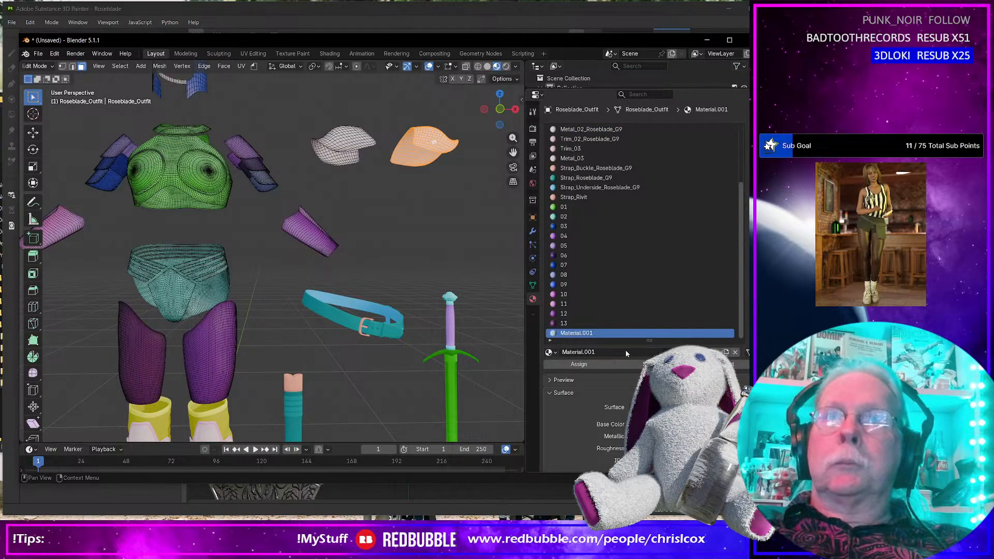
{"action": "double_click", "coordinate": [625, 350]}
{"action": "type", "text": "14"}
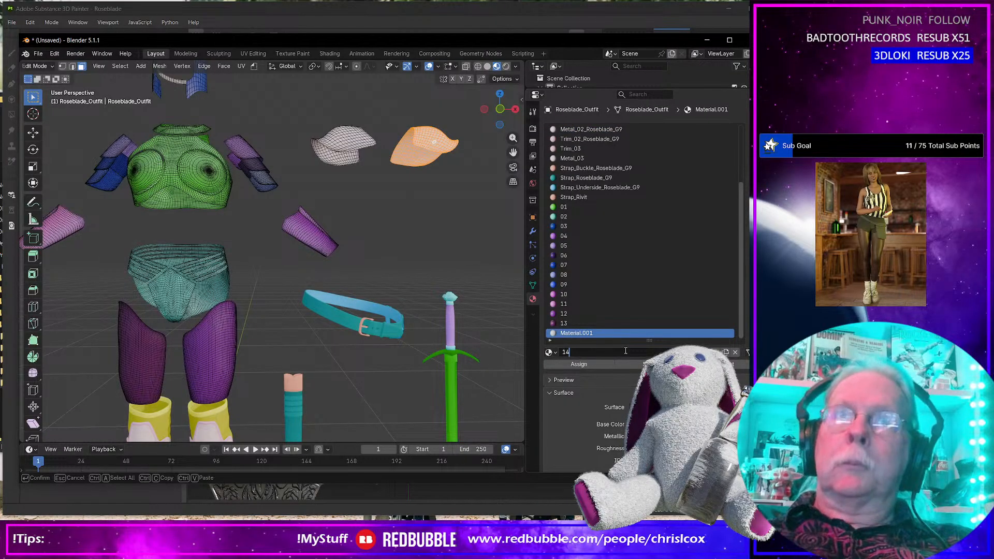
{"action": "key", "text": "Return"}
Assign material 14 to the selected outer pauldron and give it a dark yellow base color.
{"action": "left_click", "coordinate": [579, 365]}
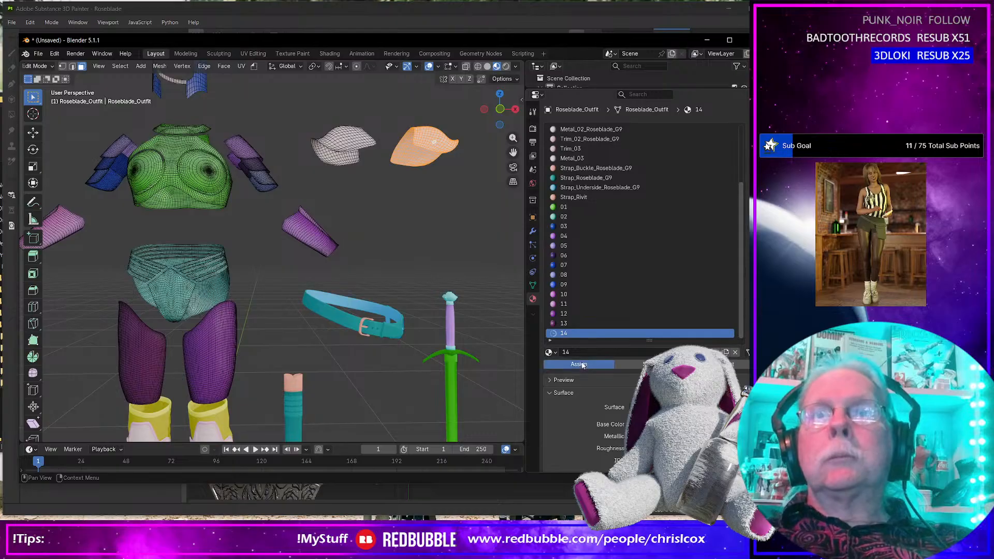
{"action": "left_click", "coordinate": [676, 424]}
{"action": "left_click_drag", "start_coordinate": [675, 312], "coordinate": [680, 306]}
{"action": "left_click_drag", "start_coordinate": [737, 264], "coordinate": [738, 300]}
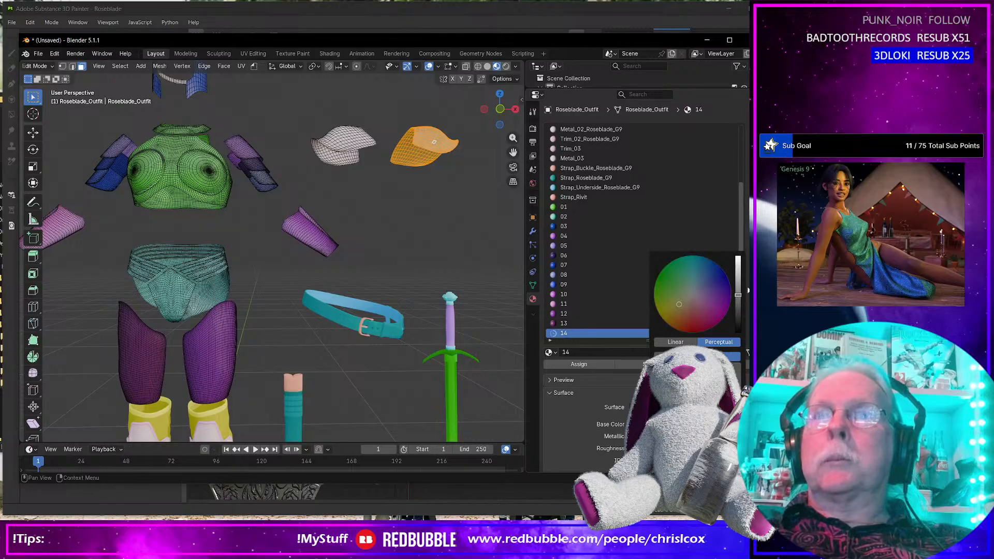
Select the whole detached pauldron nearest the body and add a new material named 15.
{"action": "left_click", "coordinate": [347, 136]}
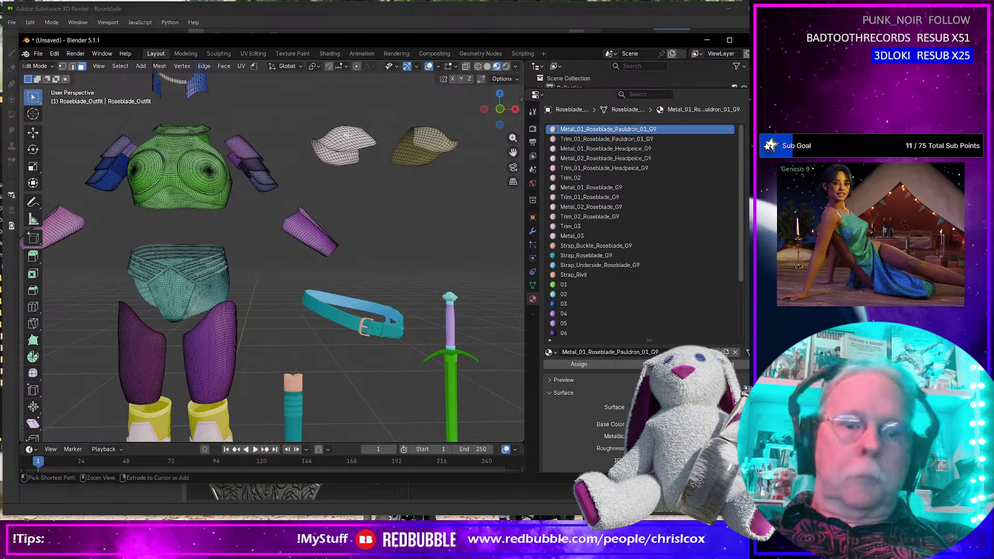
{"action": "key", "text": "ctrl+l"}
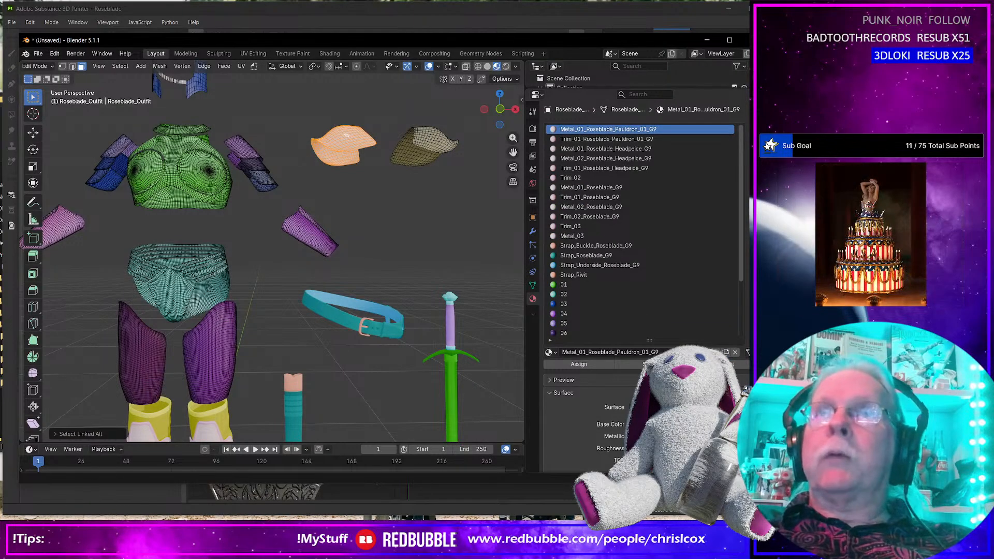
{"action": "left_click", "coordinate": [752, 130]}
{"action": "left_click", "coordinate": [622, 351]}
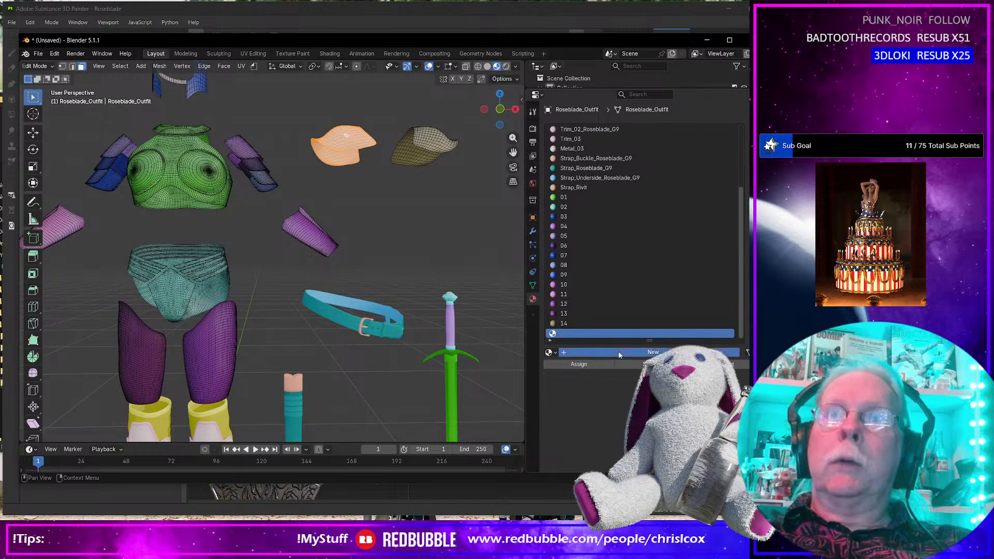
{"action": "left_click", "coordinate": [619, 350]}
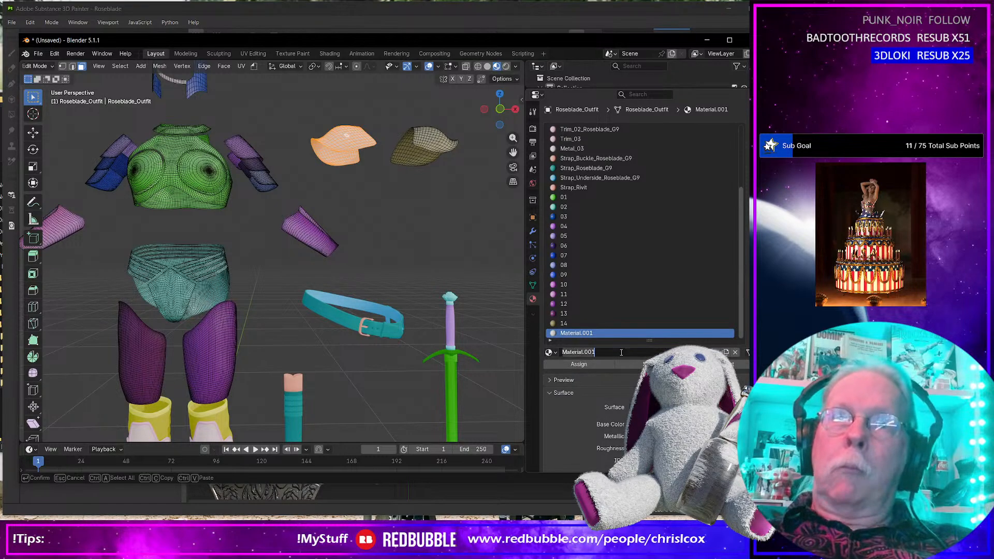
{"action": "type", "text": "15"}
{"action": "key", "text": "Return"}
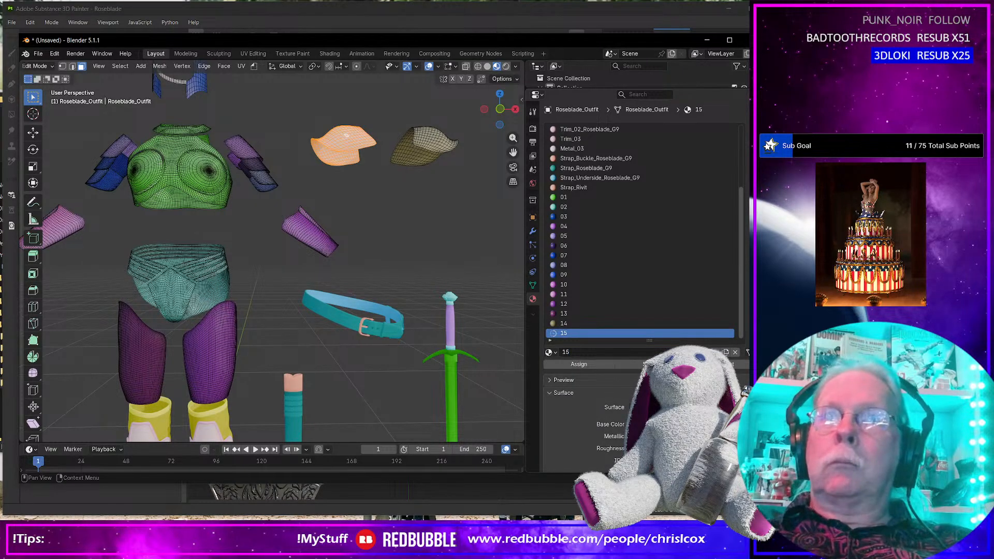
Give material 15 a dark brownish-yellow base color and assign it to the selected pauldron.
{"action": "left_click", "coordinate": [676, 424]}
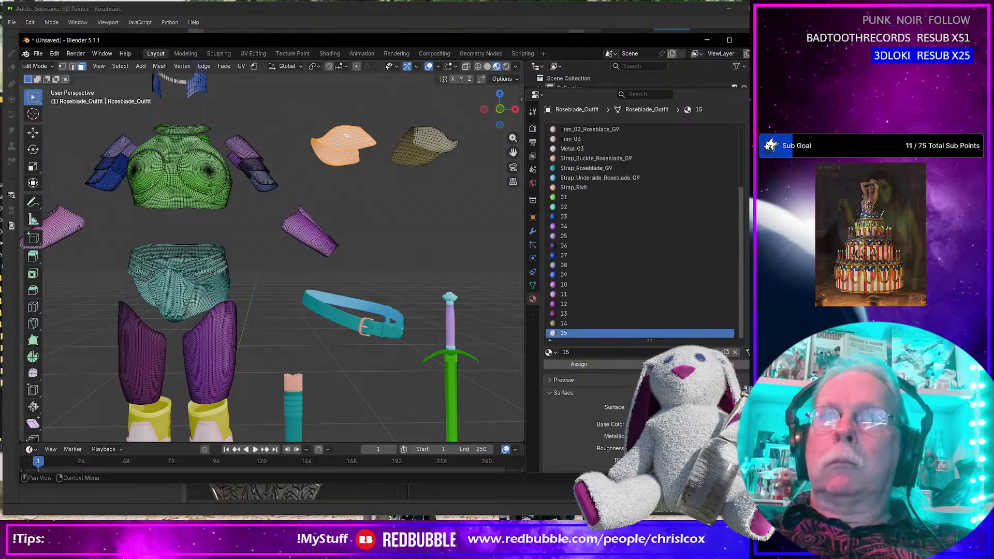
{"action": "left_click", "coordinate": [678, 425]}
{"action": "left_click", "coordinate": [672, 308]}
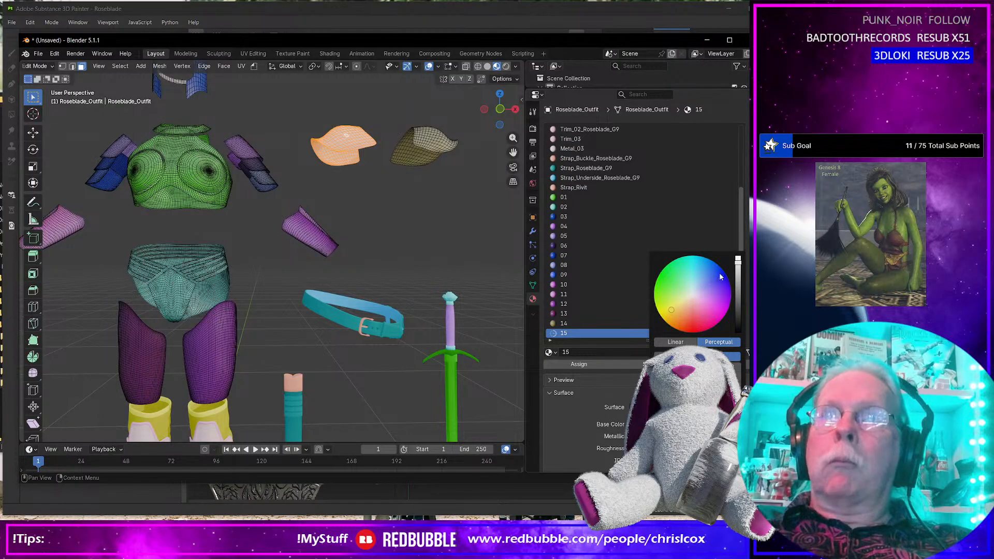
{"action": "left_click_drag", "start_coordinate": [741, 267], "coordinate": [739, 316]}
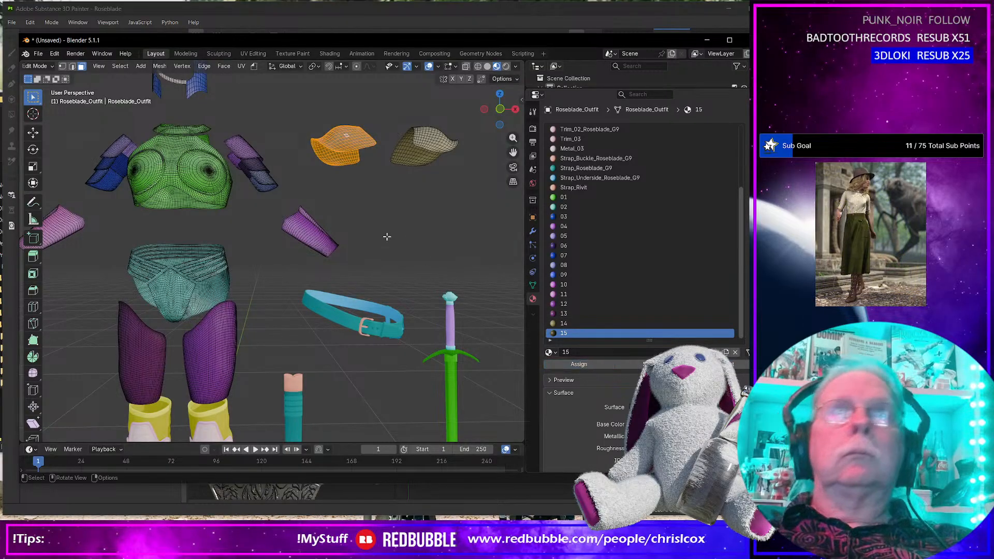
Leave Edit Mode on the outfit and select the Roseblade_Boots object.
{"action": "scroll", "coordinate": [376, 266], "scroll_direction": "down", "scroll_amount": 4}
{"action": "middle_click_drag", "start_coordinate": [376, 266], "coordinate": [418, 185], "text": "shift"}
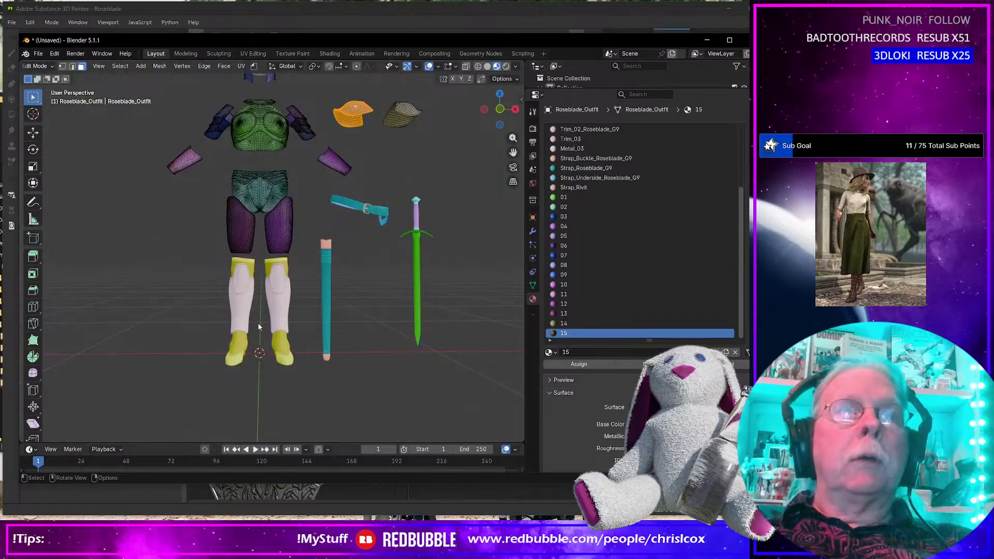
{"action": "key", "text": "Tab"}
{"action": "left_click", "coordinate": [278, 328]}
{"action": "scroll", "coordinate": [280, 325], "scroll_direction": "up", "scroll_amount": 6}
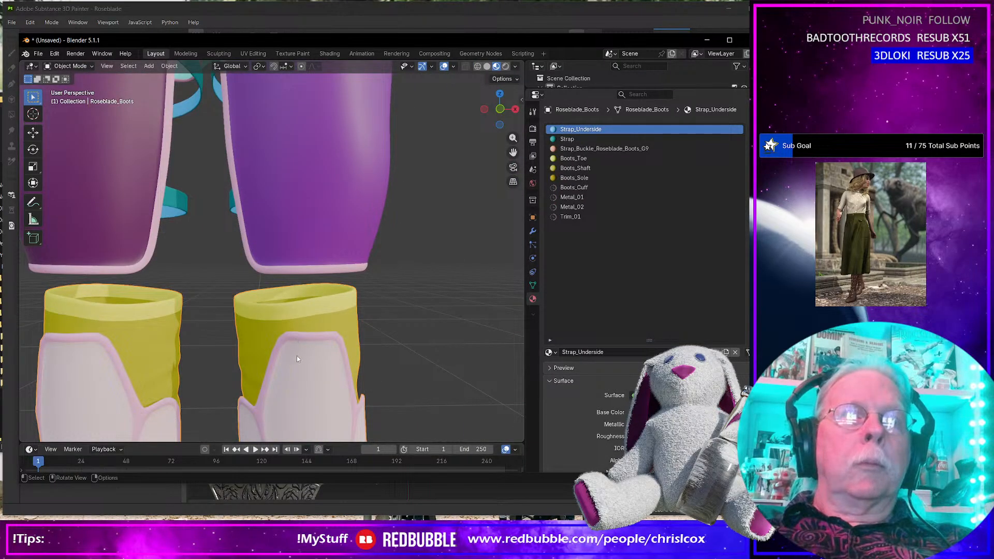
Switch to Substance 3D Painter and examine the boot plates in the UV tiles, comparing them with the boots in Blender.
{"action": "key", "text": "alt+Tab"}
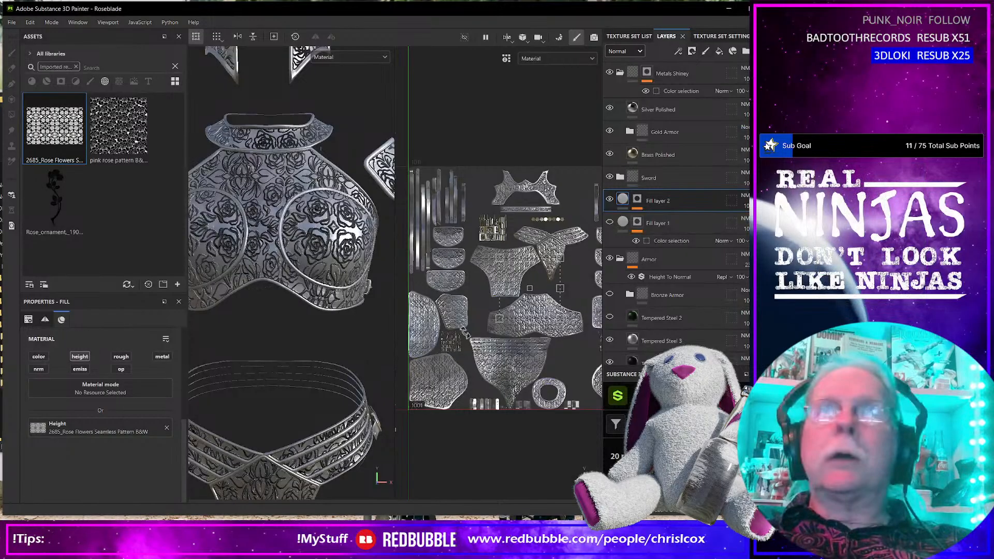
{"action": "scroll", "coordinate": [510, 315], "scroll_direction": "up", "scroll_amount": 2}
{"action": "scroll", "coordinate": [511, 315], "scroll_direction": "down", "scroll_amount": 3}
{"action": "middle_click_drag", "start_coordinate": [529, 316], "coordinate": [476, 317], "text": "alt"}
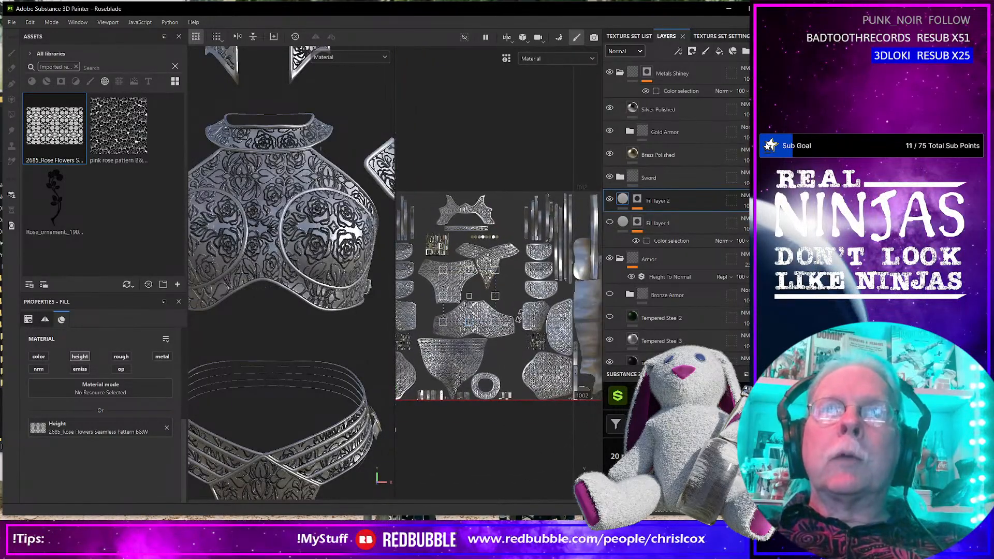
{"action": "middle_click_drag", "start_coordinate": [584, 317], "coordinate": [423, 327], "text": "alt"}
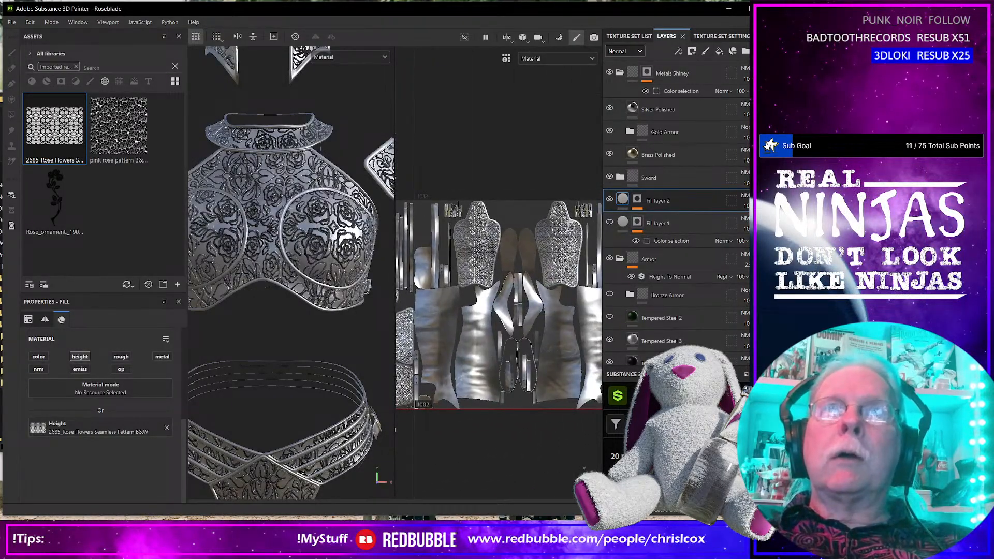
{"action": "key", "text": "alt+Tab"}
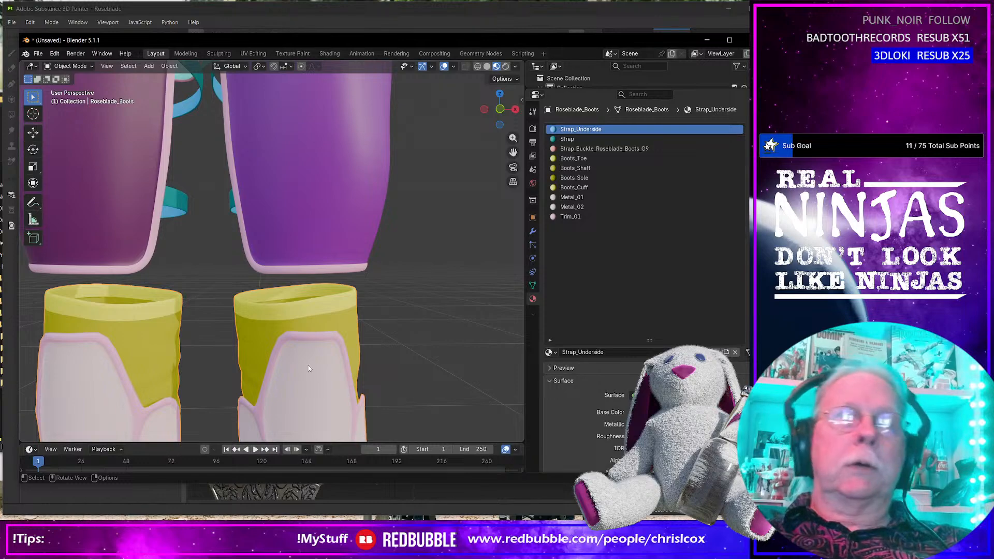
{"action": "scroll", "coordinate": [308, 365], "scroll_direction": "down", "scroll_amount": 2}
{"action": "scroll", "coordinate": [308, 365], "scroll_direction": "up", "scroll_amount": 2}
{"action": "key", "text": "alt+Tab"}
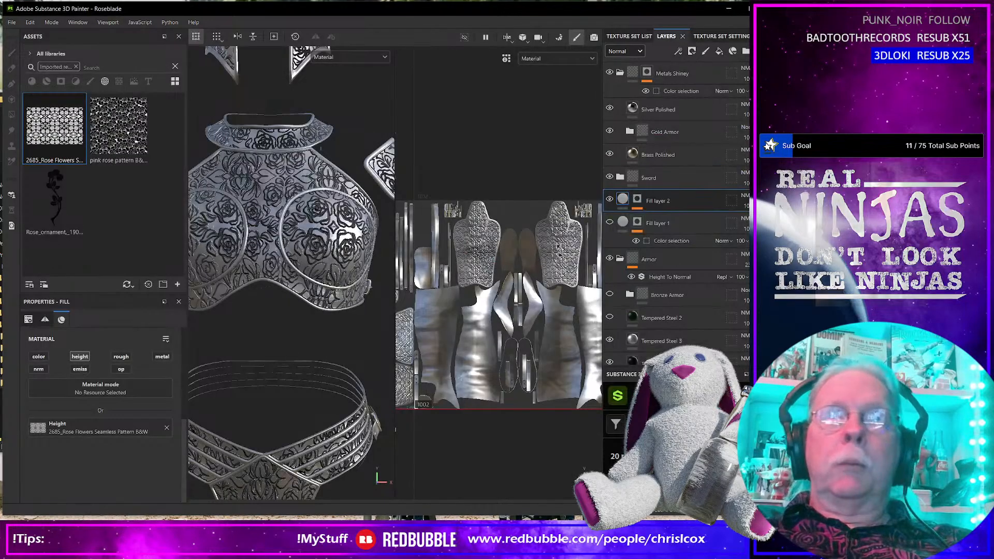
Return to Blender and put the boots into Edit Mode.
{"action": "key", "text": "alt+Tab"}
{"action": "scroll", "coordinate": [315, 371], "scroll_direction": "down", "scroll_amount": 2}
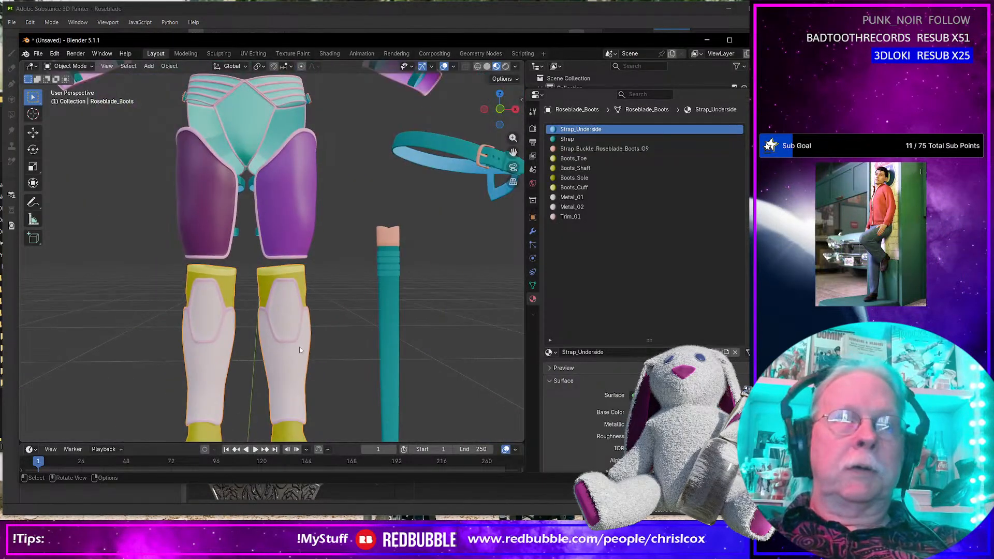
{"action": "key", "text": "Tab"}
{"action": "left_click", "coordinate": [279, 314]}
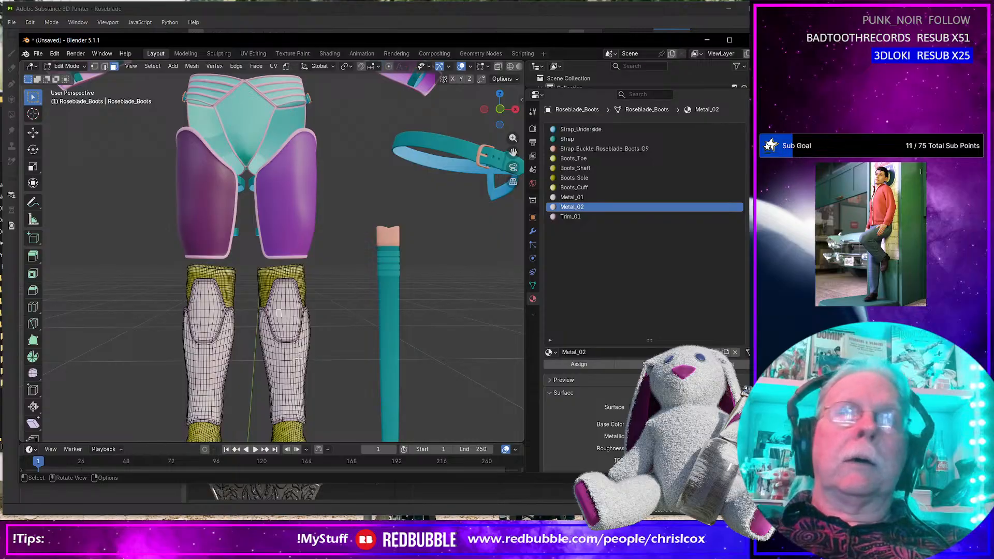
{"action": "left_click", "coordinate": [570, 216]}
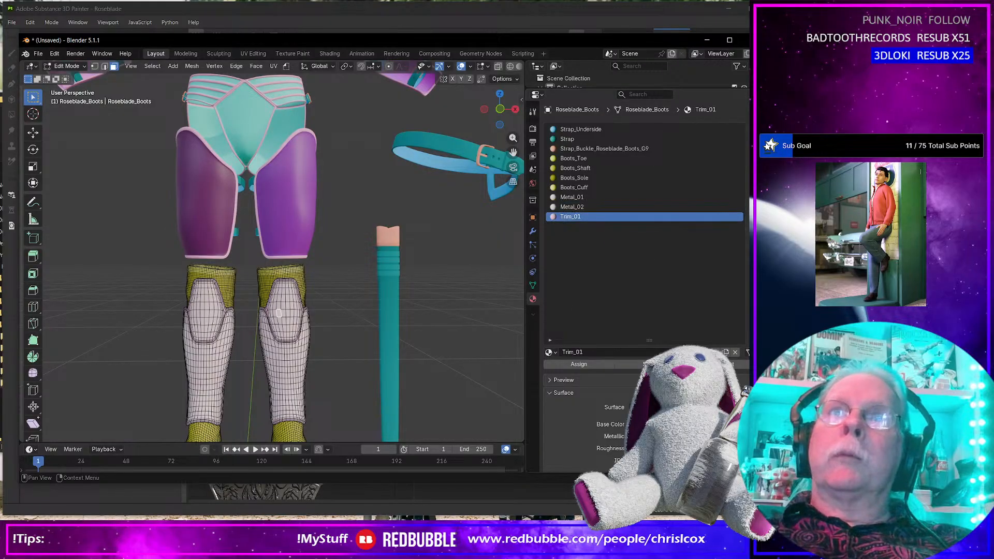
{"action": "left_click", "coordinate": [629, 364]}
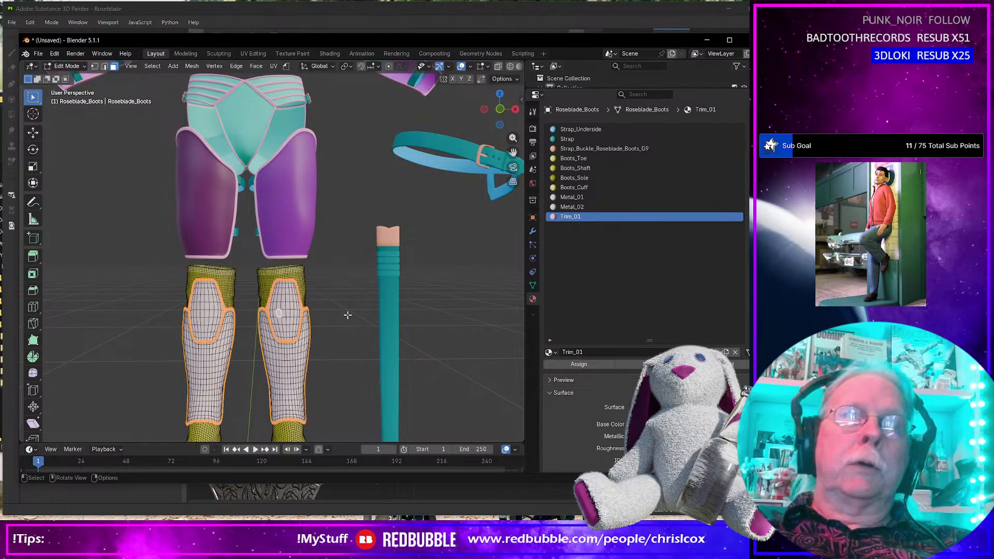
{"action": "key", "text": "h"}
{"action": "left_click", "coordinate": [280, 312]}
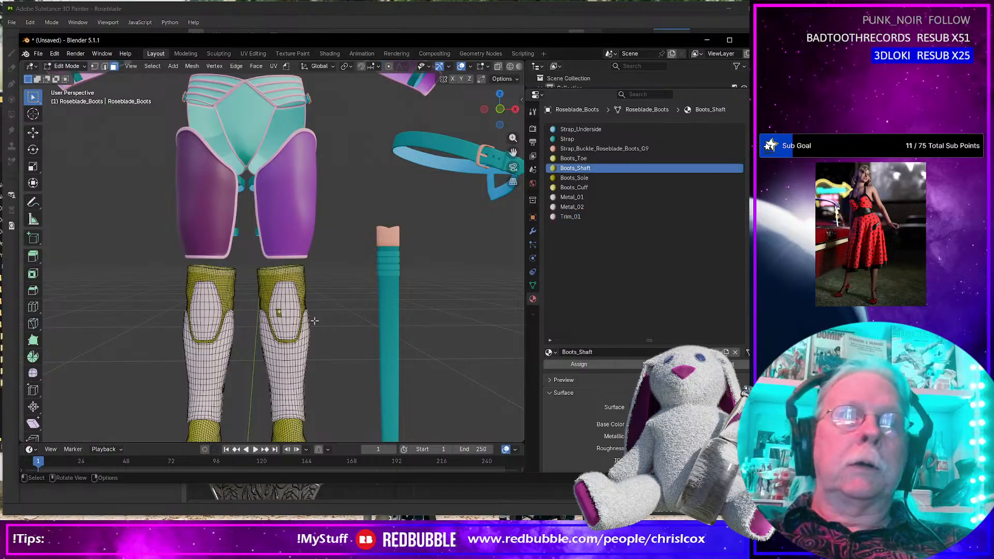
{"action": "key", "text": "ctrl+z"}
{"action": "key", "text": "alt+h"}
{"action": "left_click", "coordinate": [330, 339]}
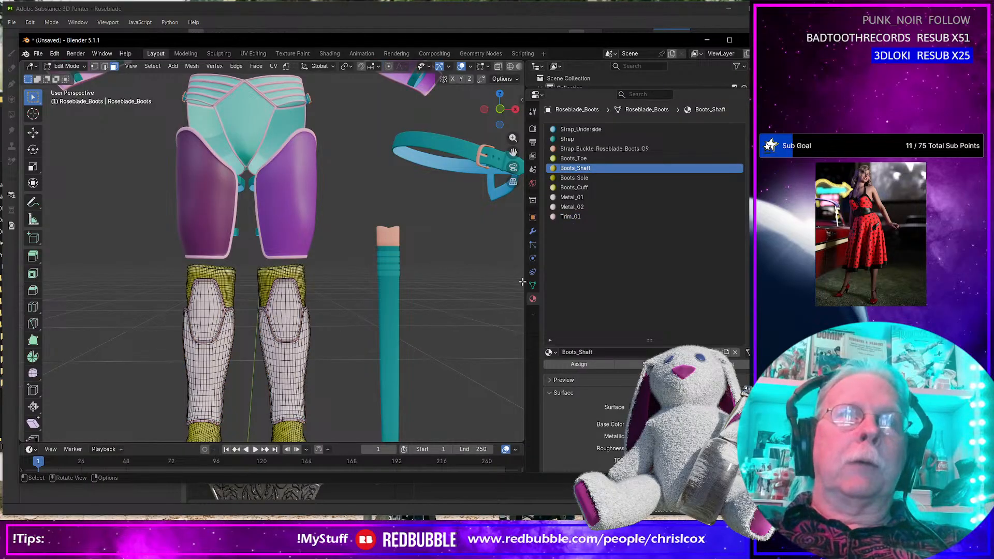
Select all Trim_01 faces on the boots and hide them.
{"action": "left_click", "coordinate": [570, 217]}
{"action": "left_click", "coordinate": [629, 364]}
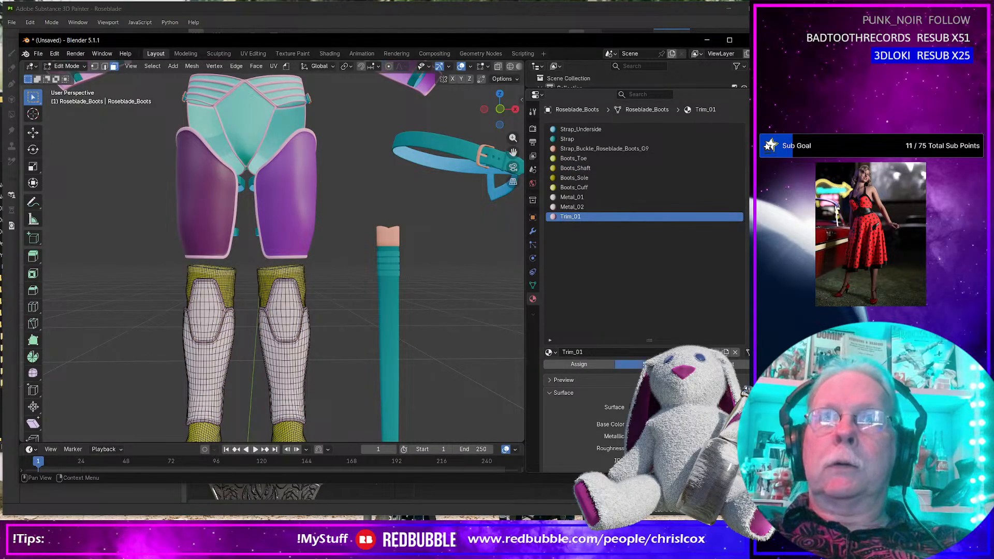
{"action": "key", "text": "h"}
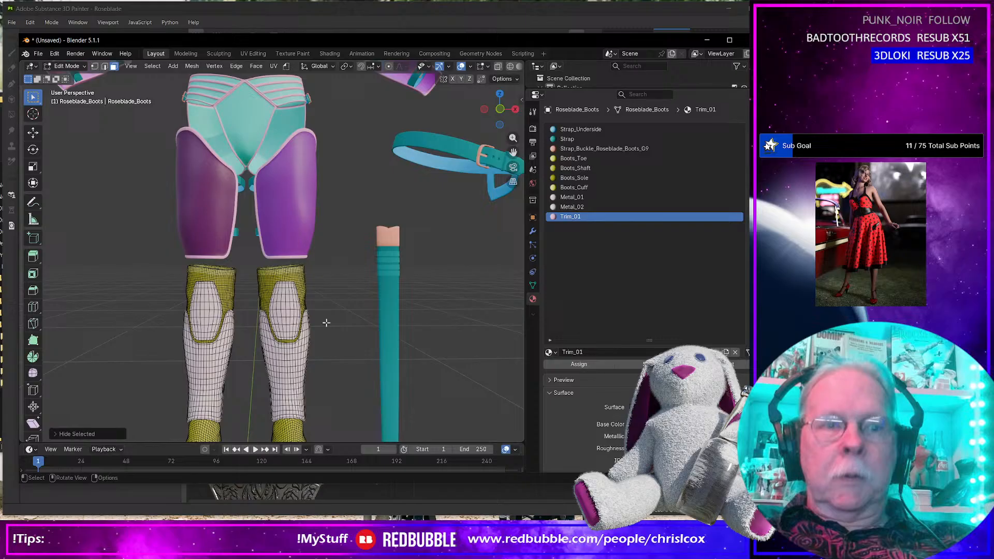
Select the whole knee and shin plates on the wearer's left boot and add a new material named 16.
{"action": "left_click", "coordinate": [279, 313], "text": "ctrl"}
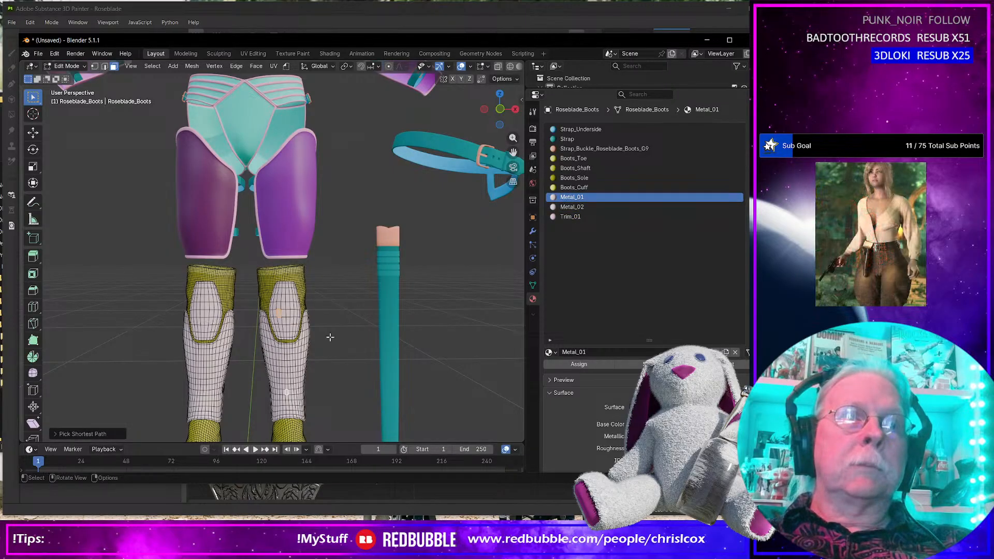
{"action": "key", "text": "ctrl+l"}
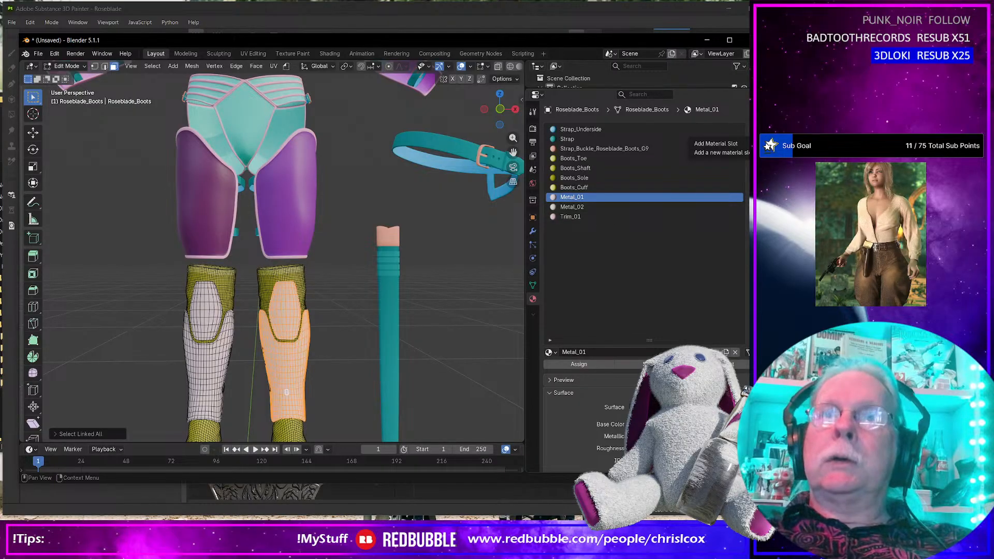
{"action": "left_click", "coordinate": [745, 130]}
{"action": "left_click", "coordinate": [653, 352]}
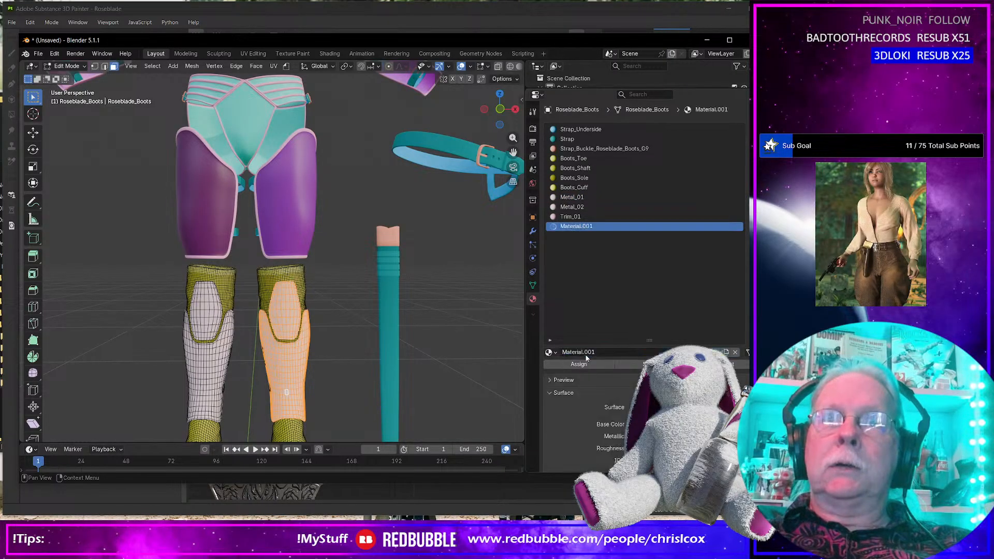
{"action": "double_click", "coordinate": [612, 351]}
{"action": "type", "text": "16"}
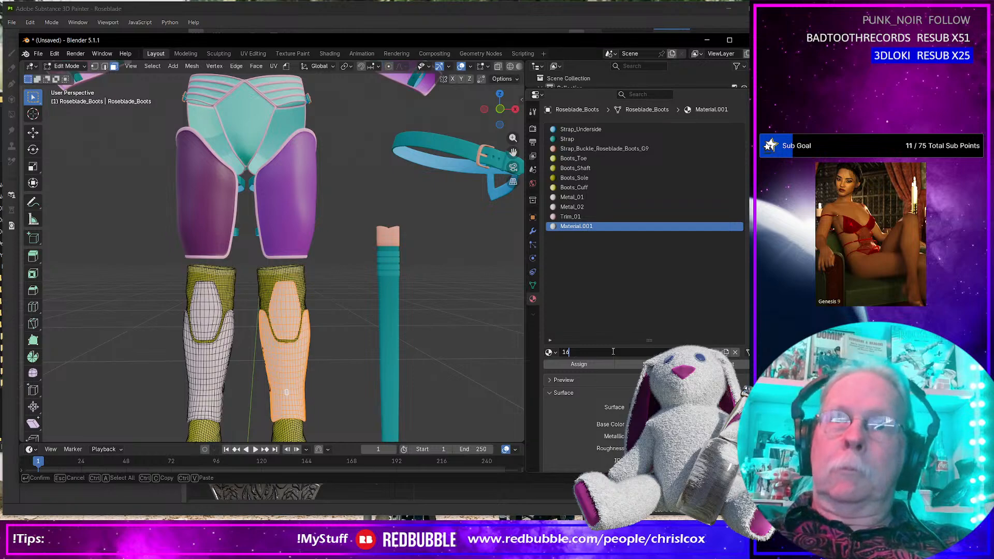
{"action": "key", "text": "Return"}
Give material 16 a dark green base color and assign it to the selected knee and shin plates.
{"action": "left_click", "coordinate": [691, 424]}
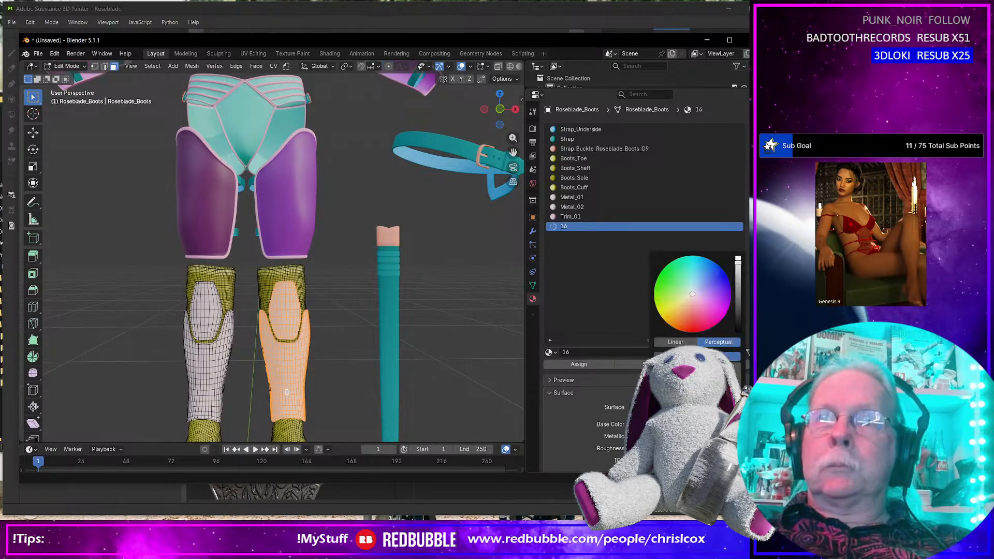
{"action": "left_click_drag", "start_coordinate": [674, 300], "coordinate": [665, 282]}
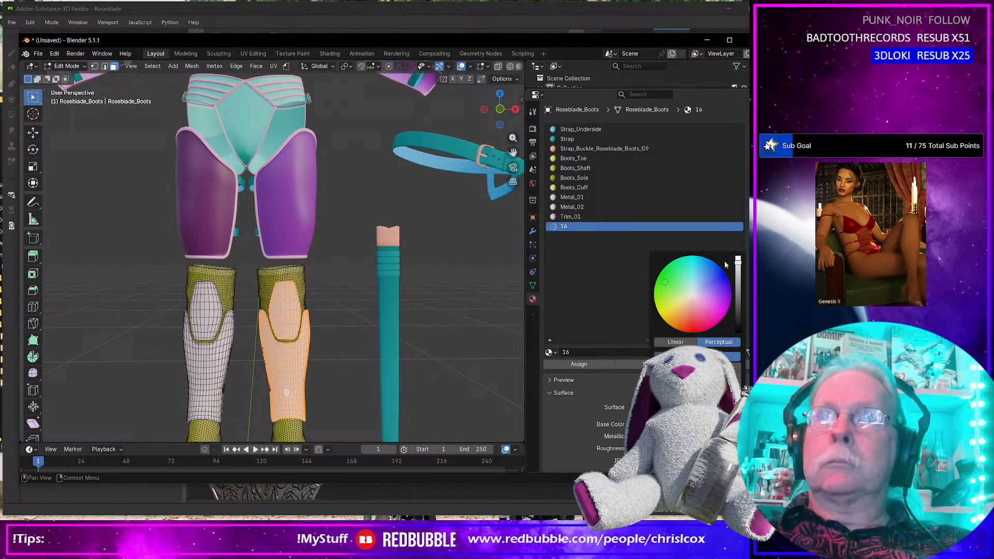
{"action": "left_click_drag", "start_coordinate": [738, 259], "coordinate": [745, 308]}
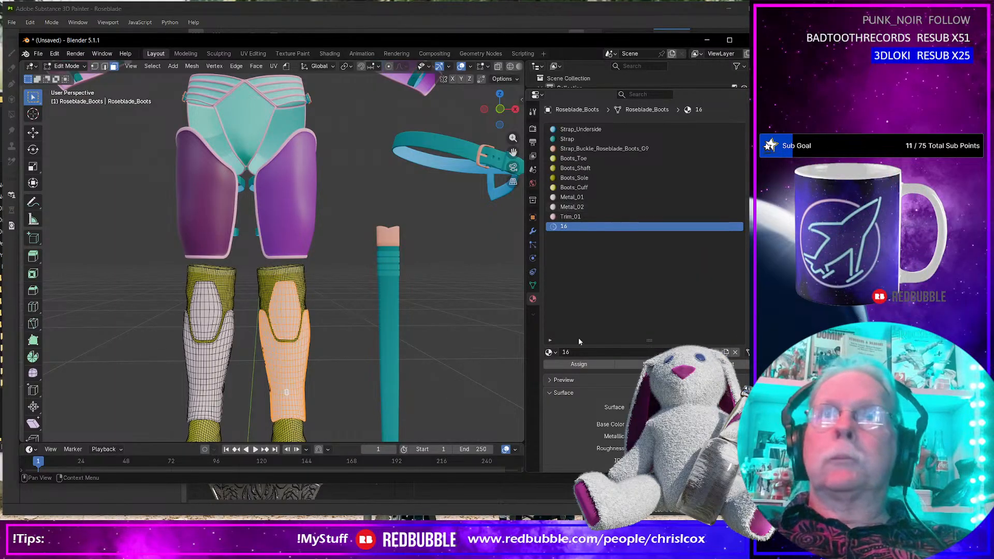
{"action": "left_click", "coordinate": [585, 366]}
Select the whole knee and shin plates on the wearer's right boot and add a new material named 17.
{"action": "left_click", "coordinate": [206, 320], "text": "ctrl"}
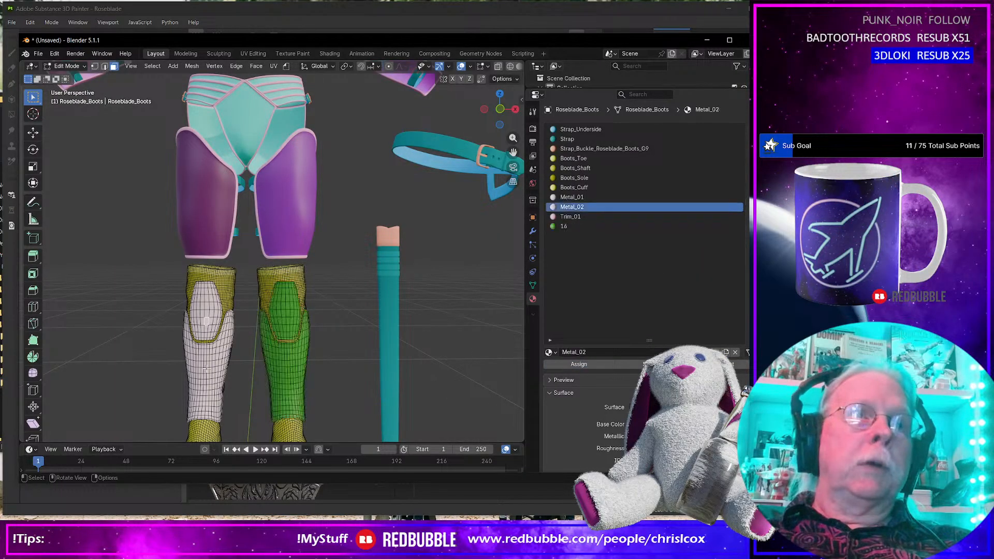
{"action": "key", "text": "ctrl+l"}
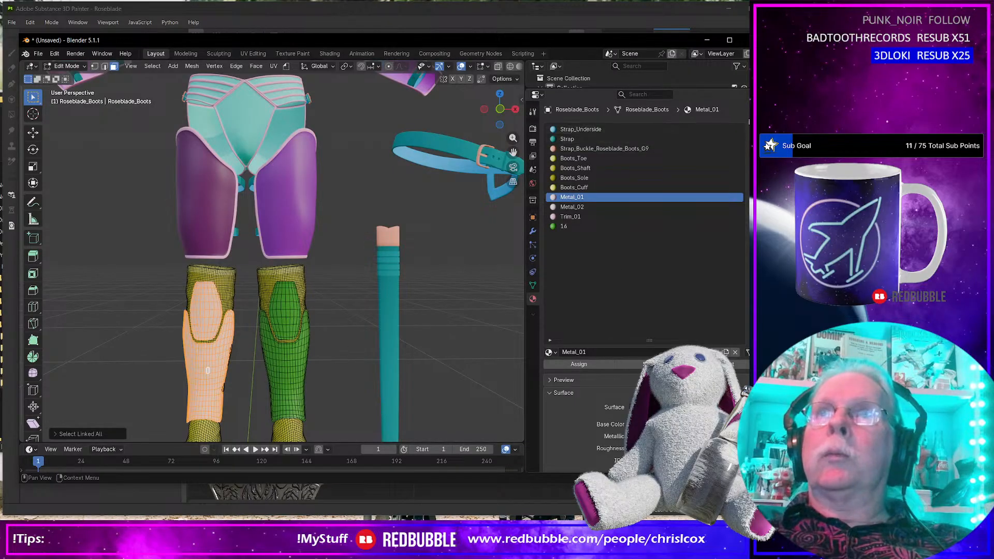
{"action": "left_click", "coordinate": [753, 129]}
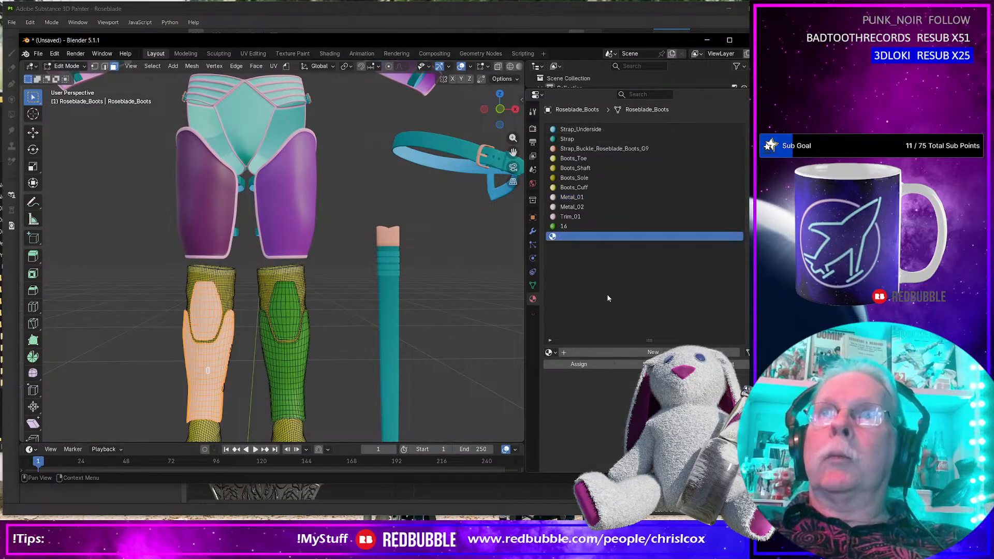
{"action": "left_click", "coordinate": [593, 355]}
{"action": "left_click", "coordinate": [612, 352]}
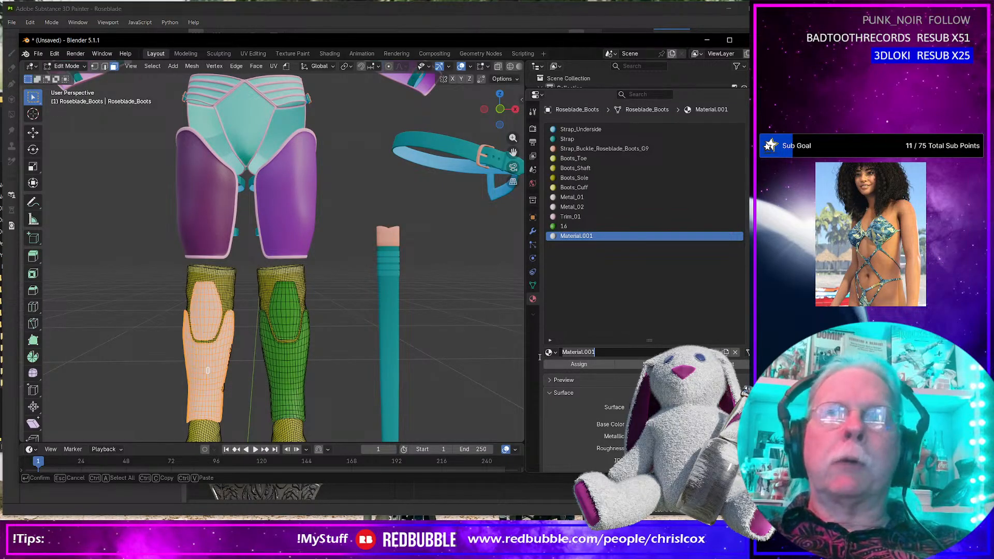
{"action": "type", "text": "17"}
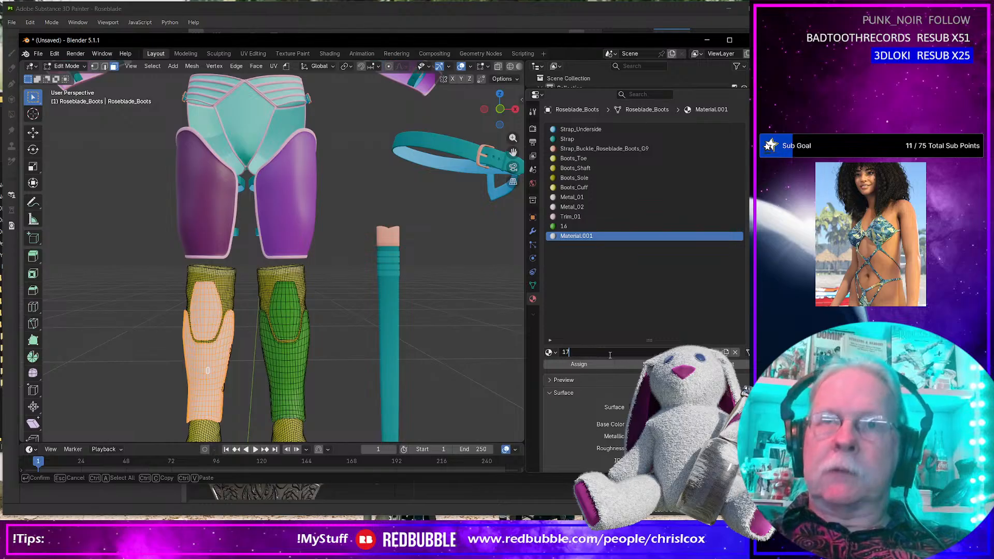
{"action": "key", "text": "Return"}
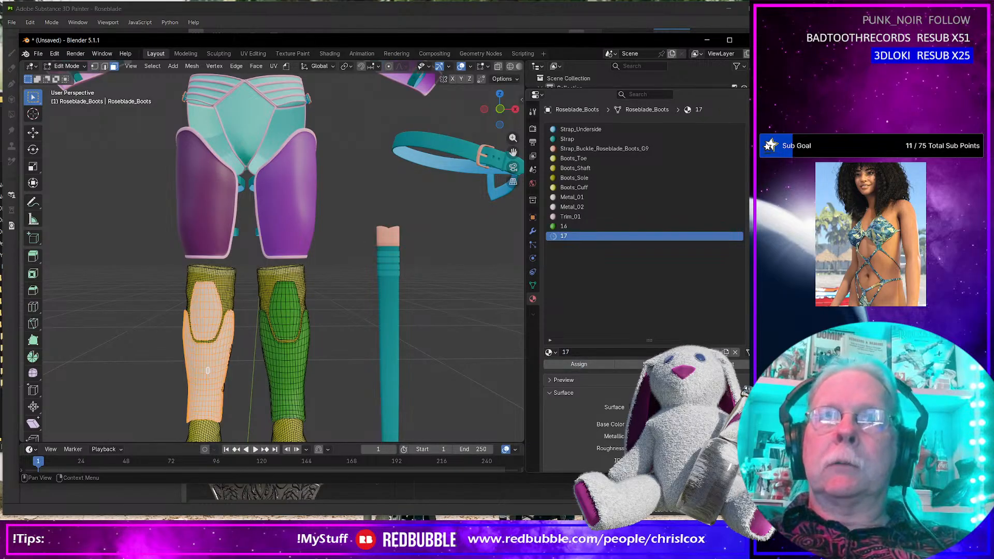
Assign material 17 to the selected plates and give it a dark teal-green base color.
{"action": "left_click", "coordinate": [673, 425]}
{"action": "left_click", "coordinate": [685, 268]}
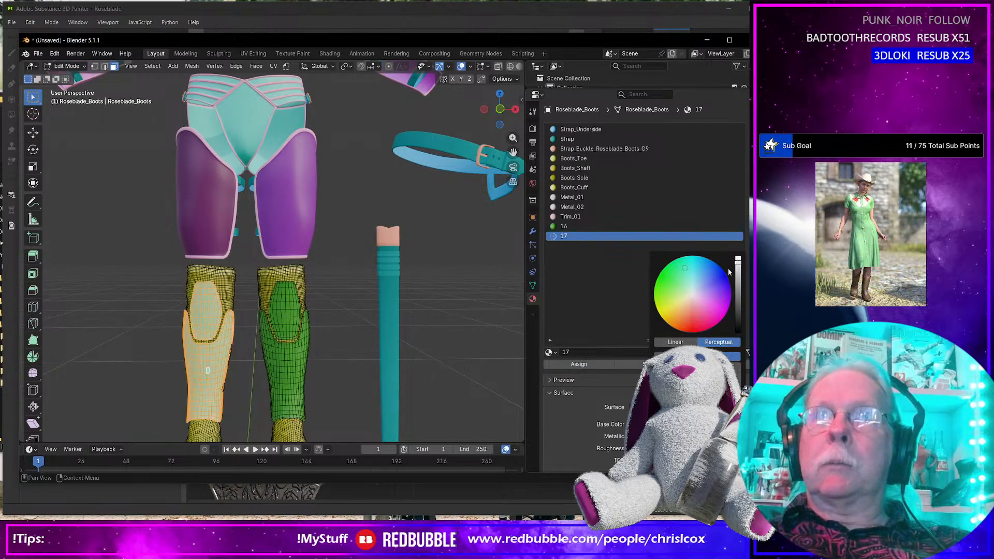
{"action": "left_click_drag", "start_coordinate": [737, 263], "coordinate": [737, 311]}
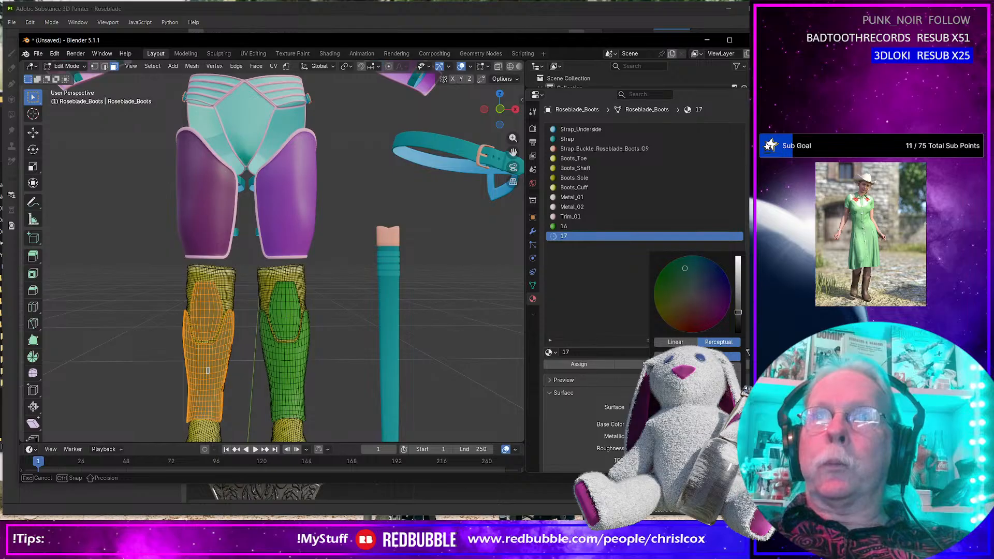
Leave Edit Mode, select all outfit, boot and accessory objects, and export them over Roseblade IDs.obj in the Substance folder.
{"action": "scroll", "coordinate": [362, 389], "scroll_direction": "down", "scroll_amount": 7}
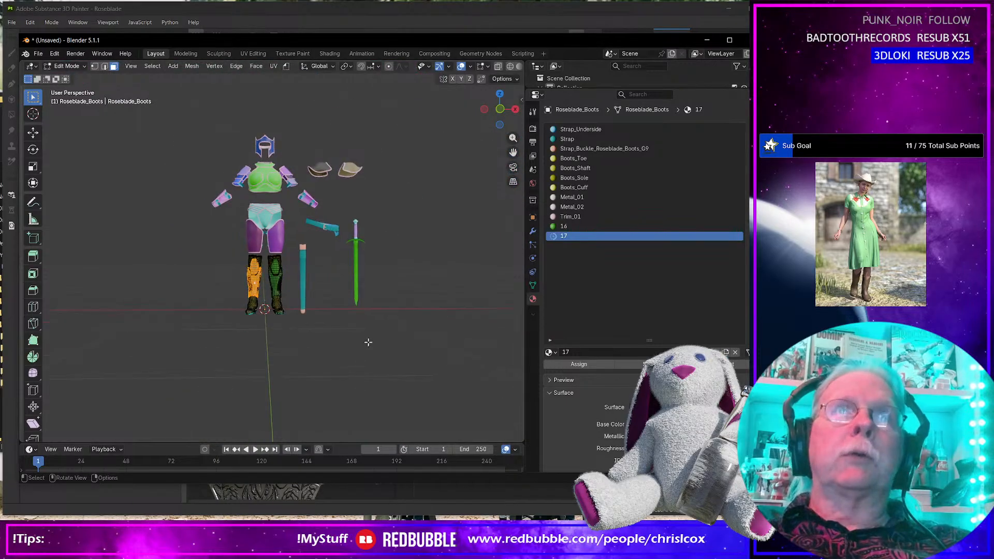
{"action": "key", "text": "Tab"}
{"action": "left_click_drag", "start_coordinate": [205, 130], "coordinate": [375, 286]}
{"action": "middle_click_drag", "start_coordinate": [375, 286], "coordinate": [358, 291]}
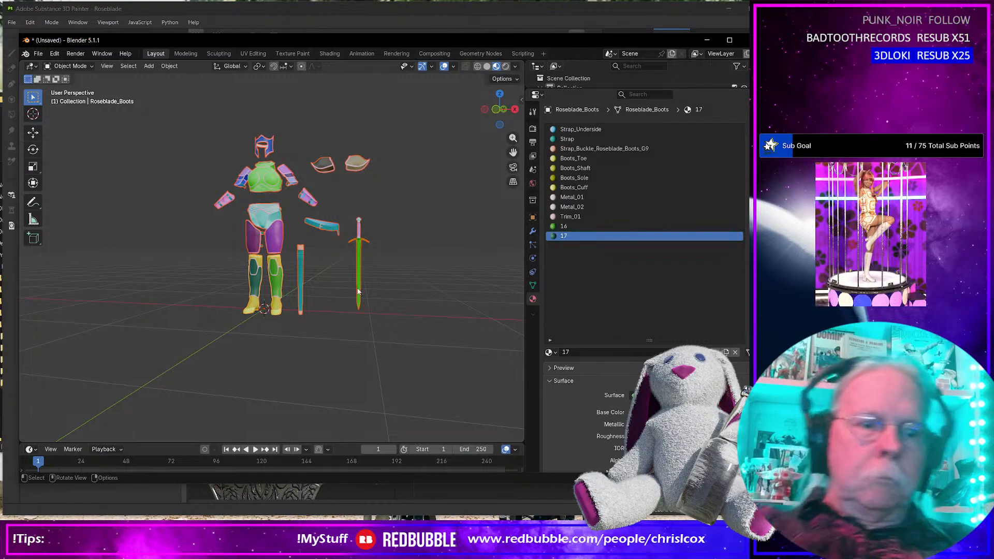
{"action": "key", "text": "ctrl+e"}
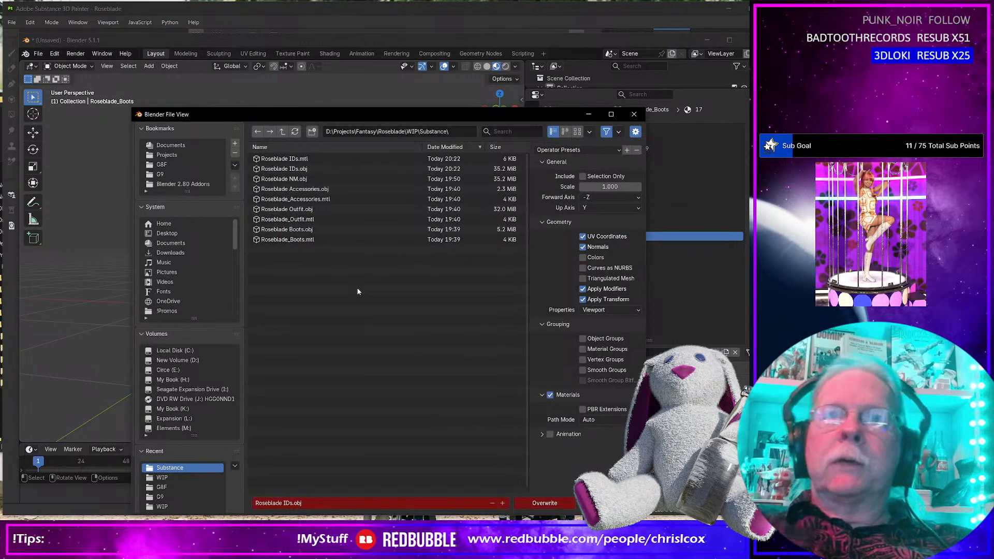
{"action": "key", "text": "Return"}
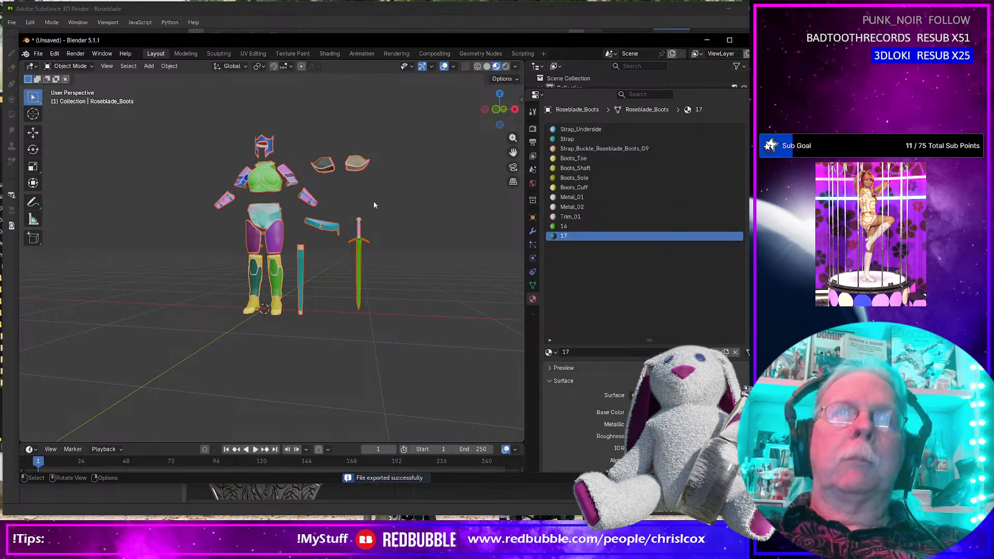
Switch to Substance 3D Painter and enter the mesh map baking mode.
{"action": "key", "text": "alt+Tab"}
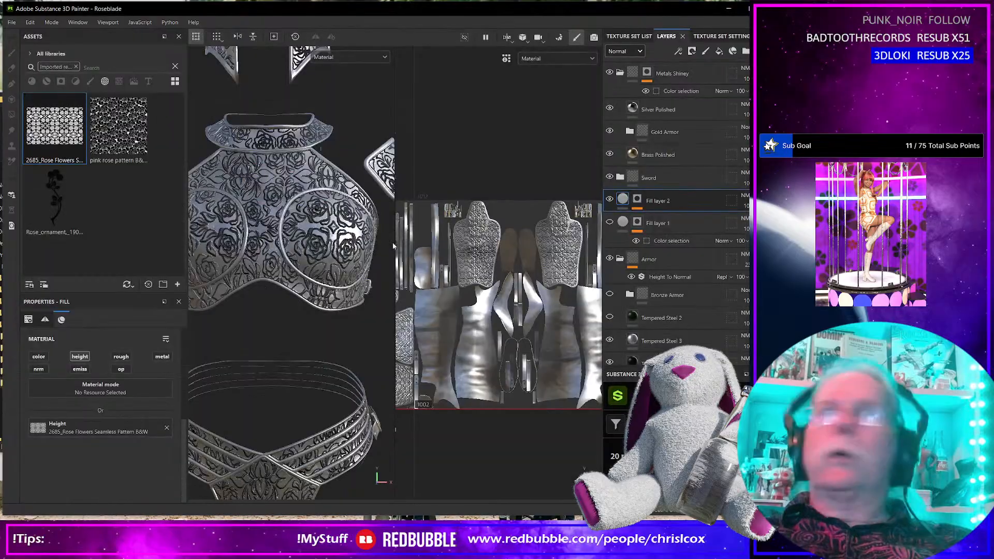
{"action": "scroll", "coordinate": [392, 242], "scroll_direction": "up", "scroll_amount": 3}
{"action": "scroll", "coordinate": [346, 237], "scroll_direction": "down", "scroll_amount": 6}
{"action": "scroll", "coordinate": [336, 235], "scroll_direction": "down", "scroll_amount": 2}
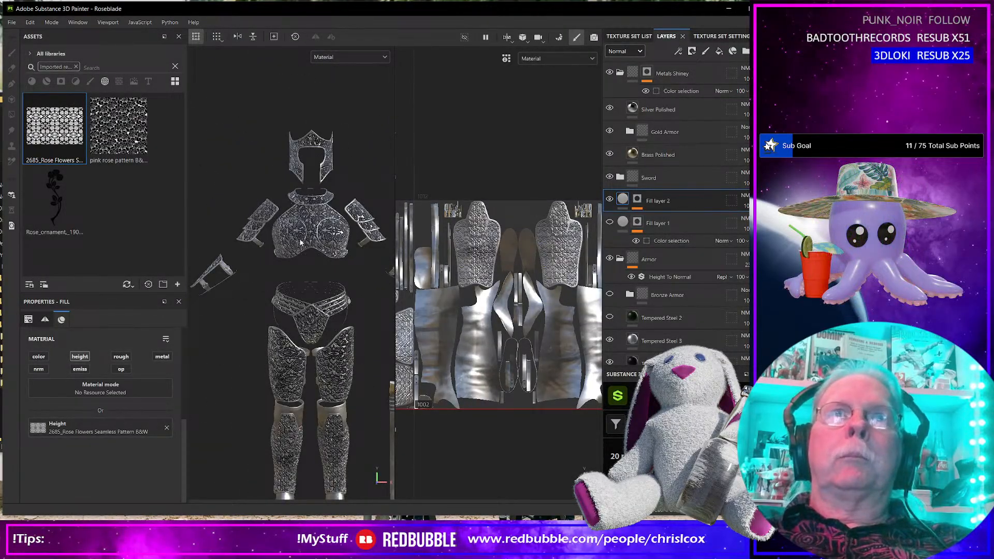
{"action": "left_click", "coordinate": [673, 264]}
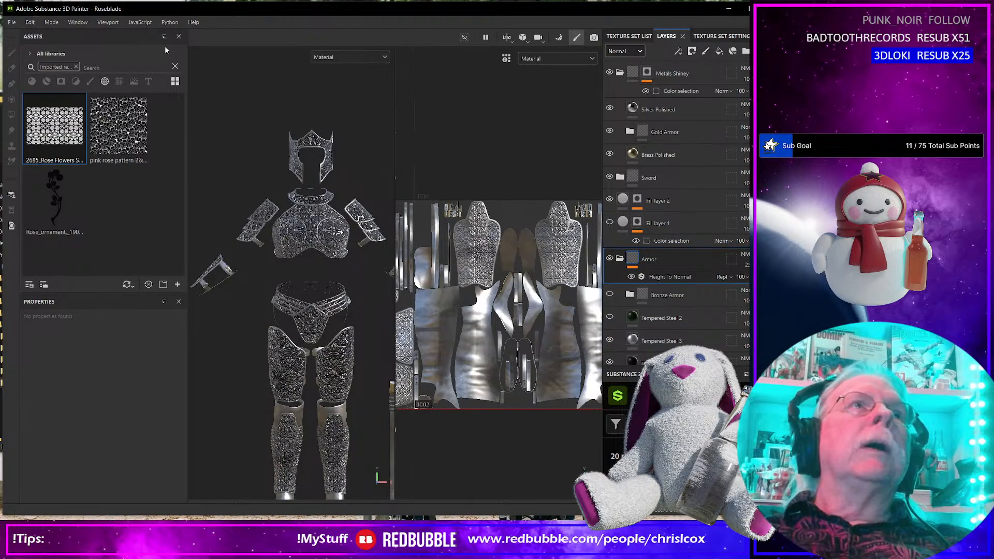
{"action": "left_click", "coordinate": [35, 23]}
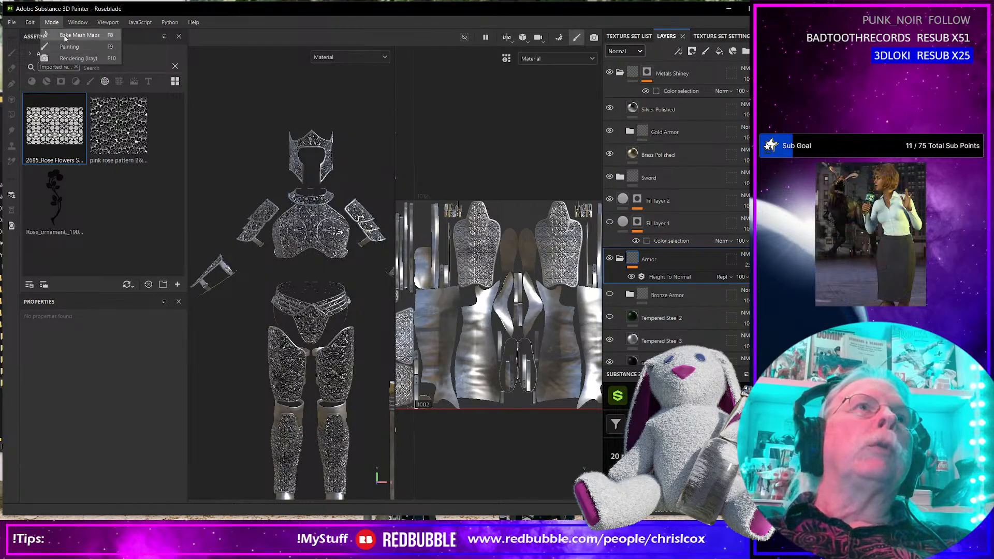
{"action": "left_click", "coordinate": [64, 35]}
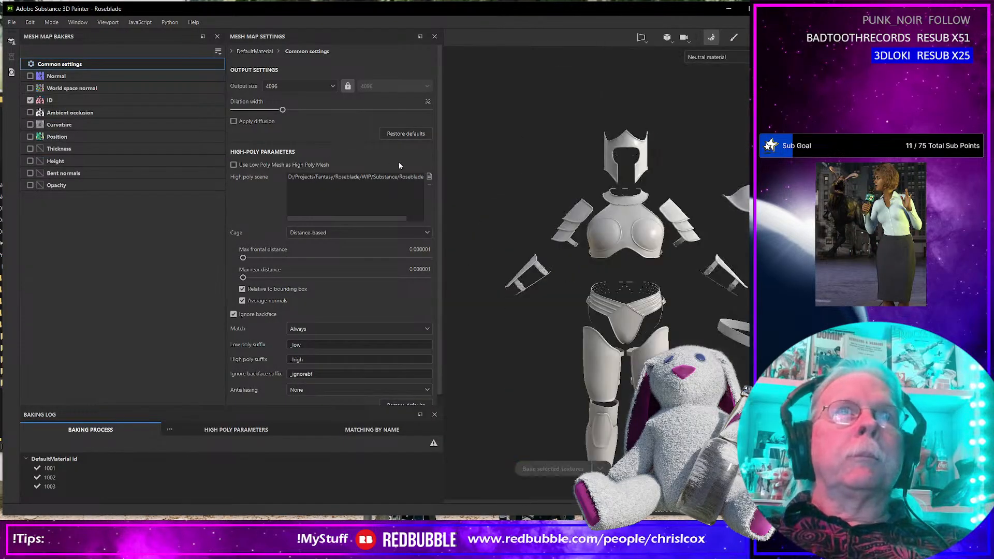
Load Roseblade IDs.obj as the high poly scene and bake the ID map for the selected textures.
{"action": "left_click", "coordinate": [429, 177]}
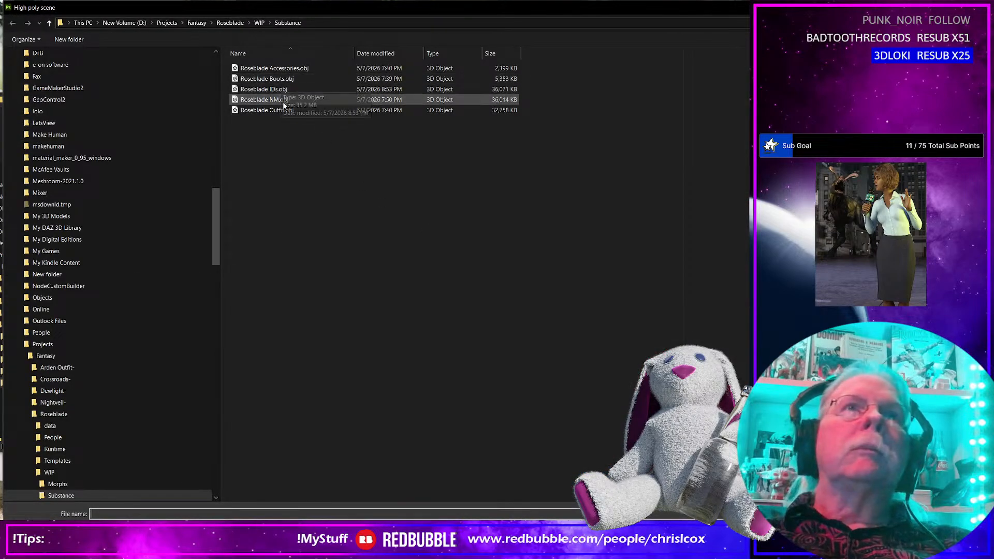
{"action": "left_click", "coordinate": [266, 91]}
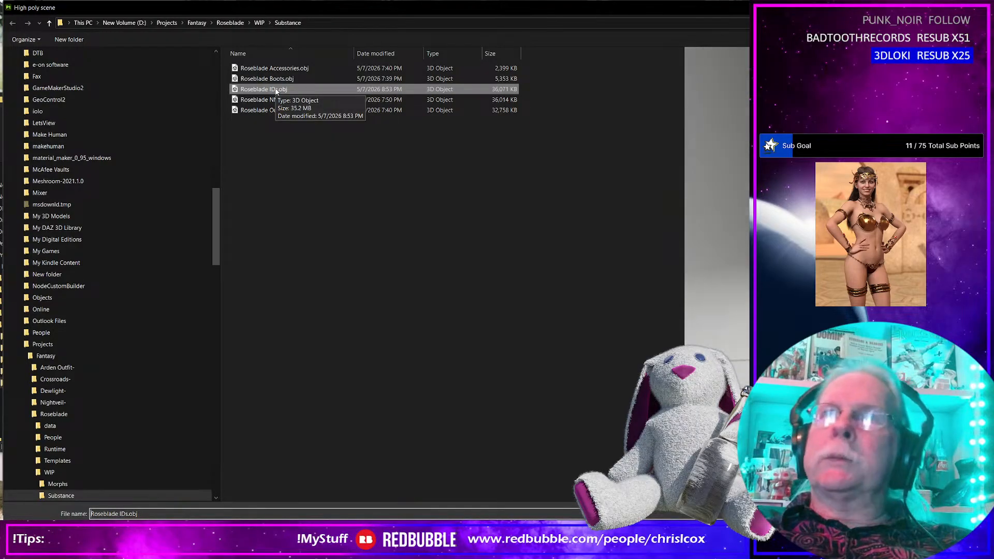
{"action": "double_click", "coordinate": [276, 90]}
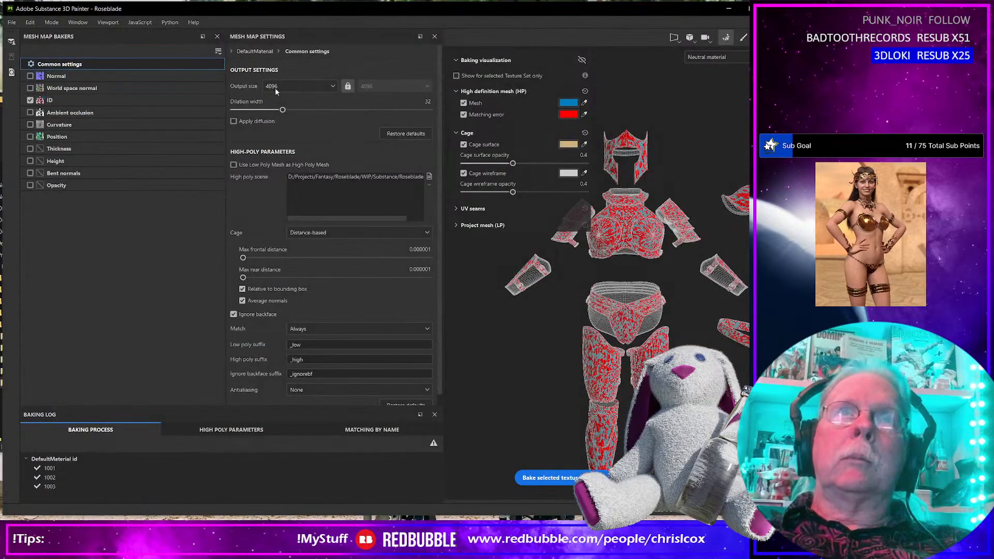
{"action": "left_click", "coordinate": [549, 477]}
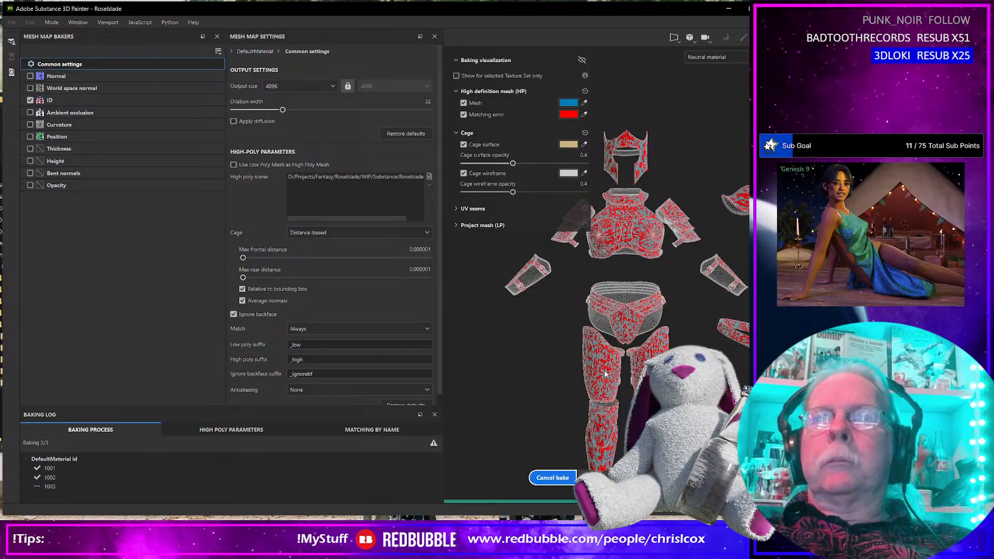
Return to painting mode, then hide Fill layer 2 and show Fill layer 1.
{"action": "left_click", "coordinate": [51, 23]}
{"action": "left_click", "coordinate": [61, 48]}
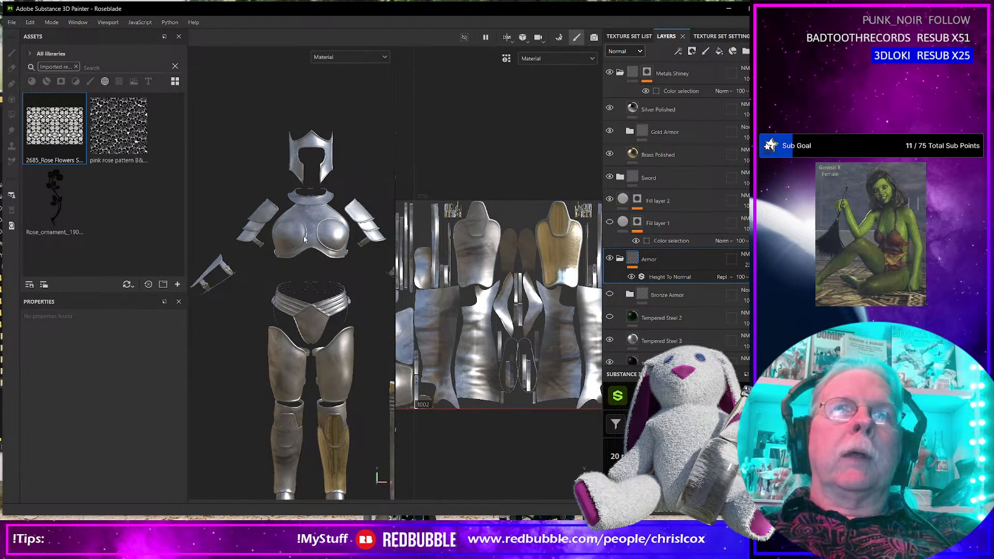
{"action": "scroll", "coordinate": [311, 225], "scroll_direction": "up", "scroll_amount": 2}
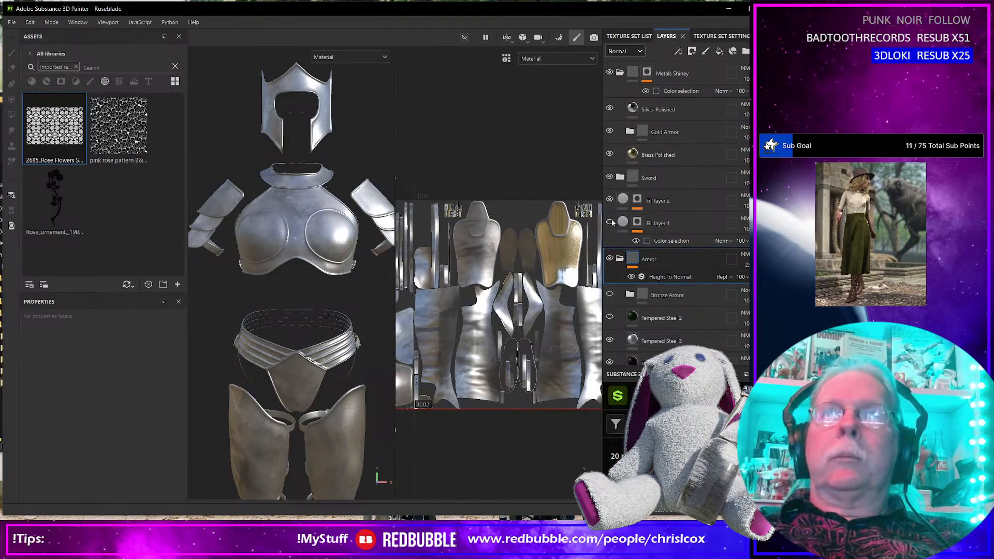
{"action": "left_click", "coordinate": [610, 258]}
{"action": "left_click", "coordinate": [609, 258]}
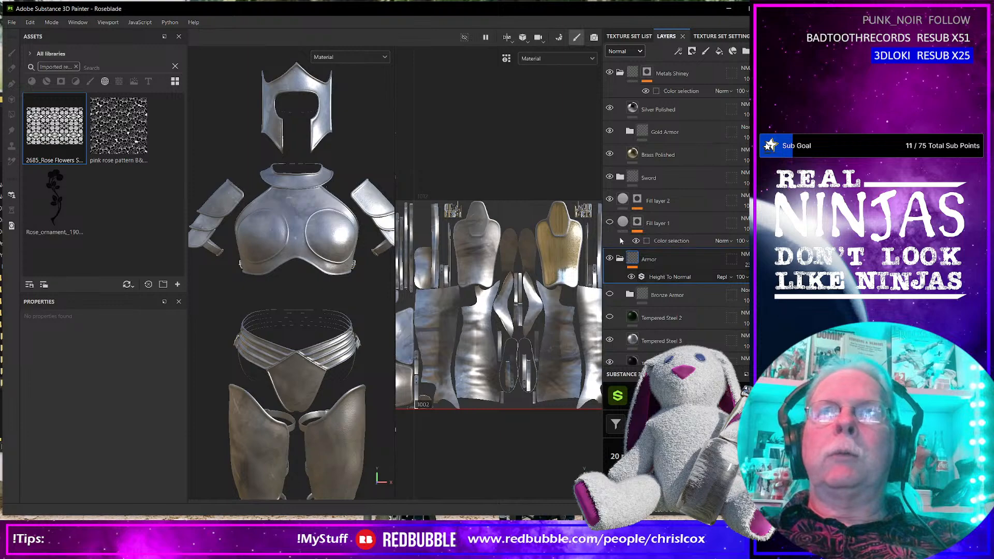
{"action": "left_click", "coordinate": [609, 200]}
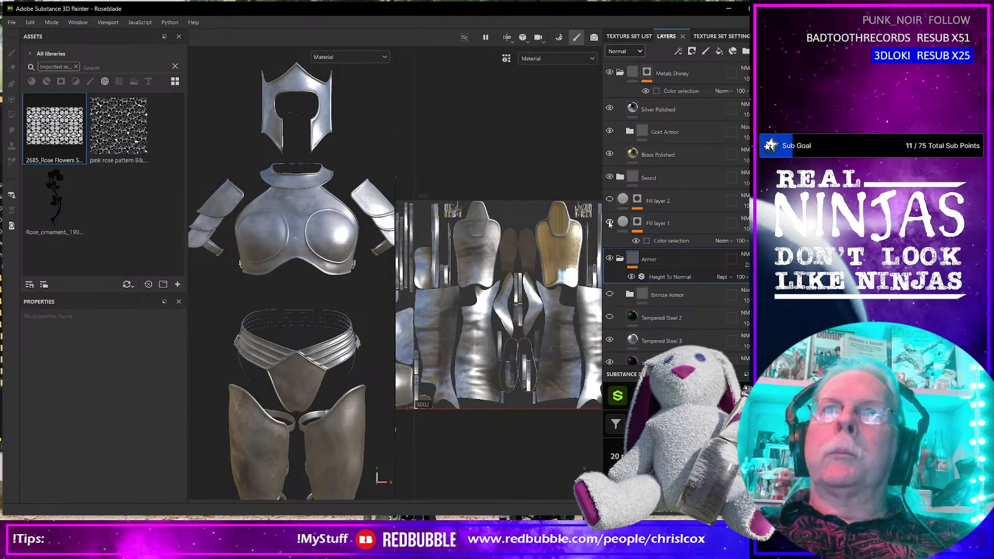
Replace the pink in Fill layer 1's color selection with the ID colors of the helmet, breastplate and wearer's right upper shoulder plate.
{"action": "left_click", "coordinate": [672, 241]}
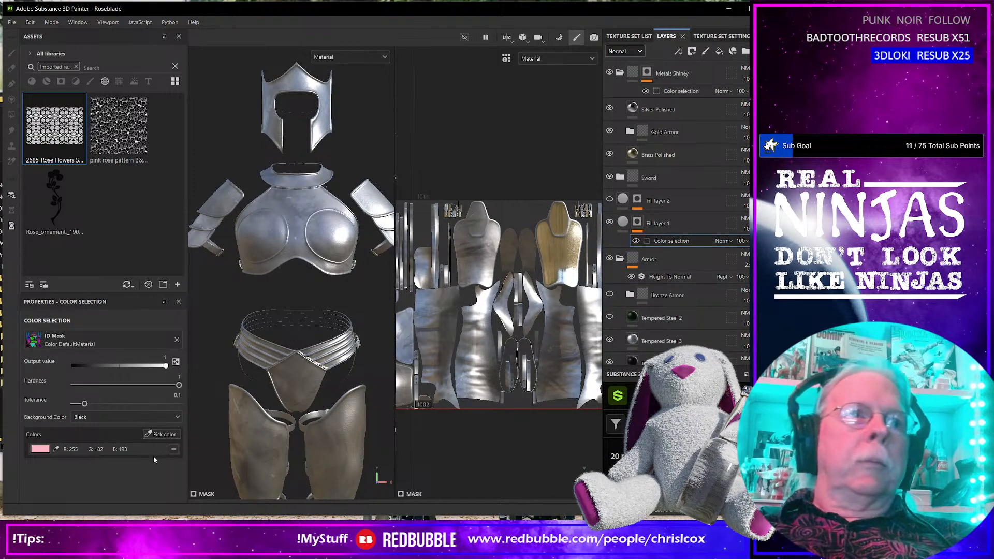
{"action": "left_click", "coordinate": [173, 449]}
{"action": "left_click", "coordinate": [165, 434]}
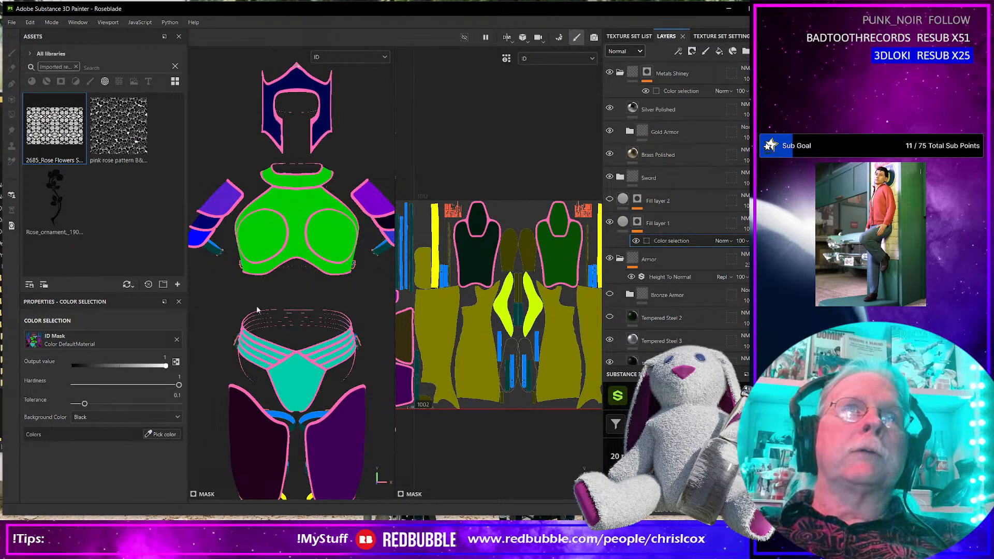
{"action": "left_click", "coordinate": [268, 122]}
{"action": "left_click", "coordinate": [164, 435]}
{"action": "left_click", "coordinate": [274, 222]}
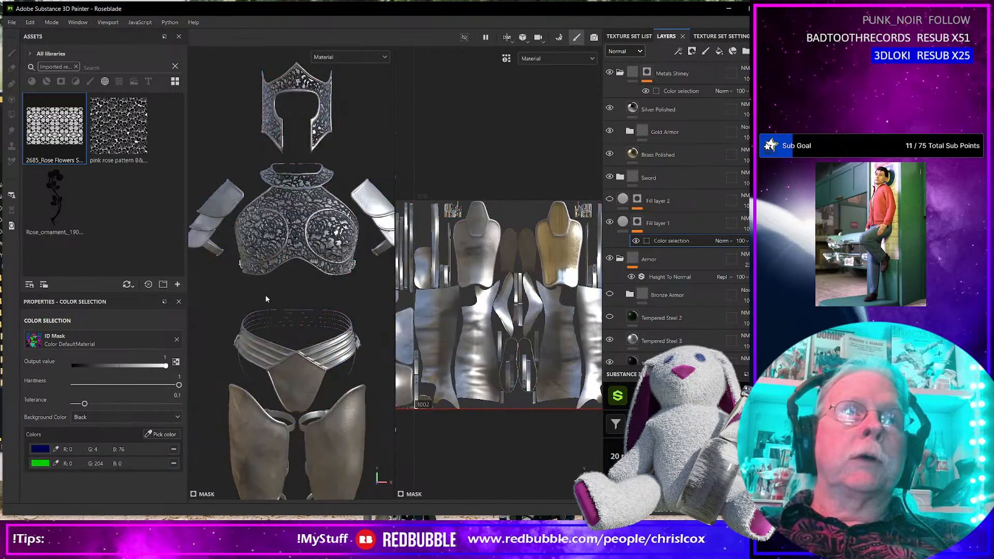
{"action": "left_click", "coordinate": [165, 434]}
{"action": "left_click", "coordinate": [234, 220]}
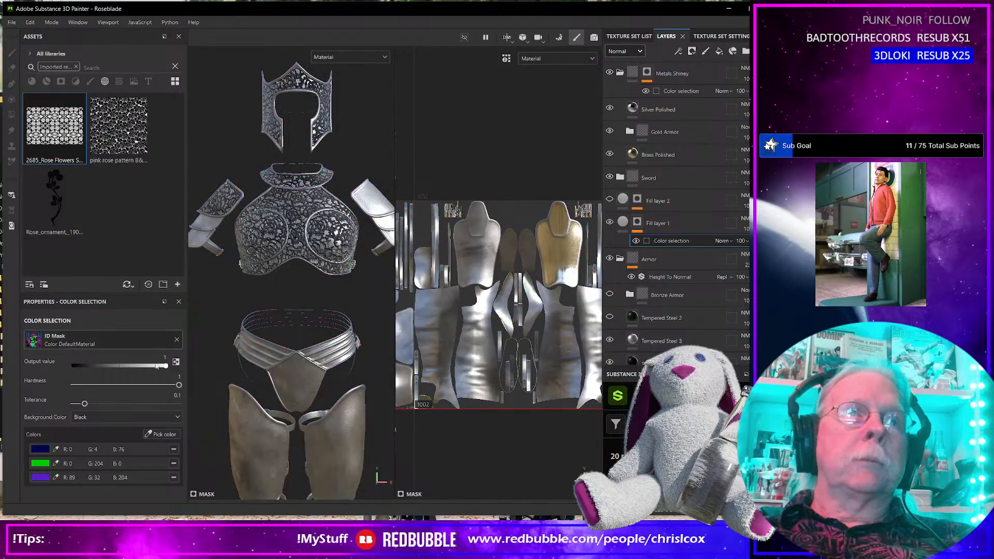
Set the color selection tolerance of Fill layer 1 to 0.01.
{"action": "left_click", "coordinate": [177, 395]}
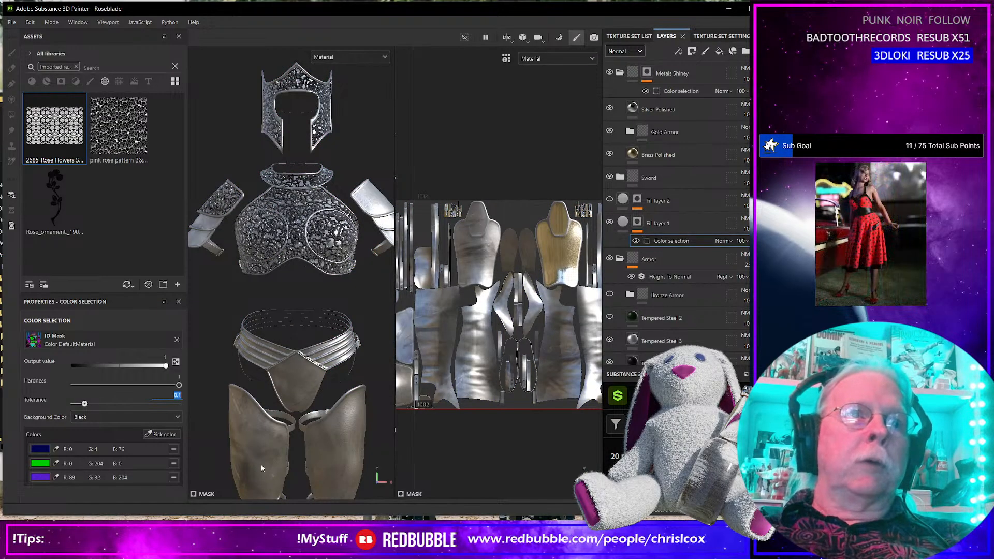
{"action": "key", "text": "Right"}
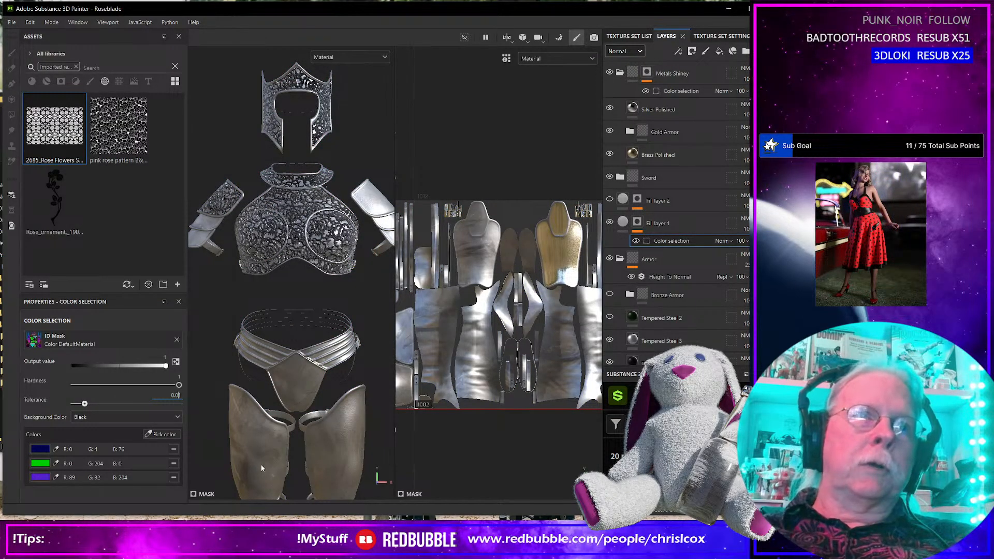
{"action": "type", "text": "1"}
{"action": "key", "text": "Return"}
Add the ID colors of the wearer's left upper shoulder plate and the pelvis armor to Fill layer 1's color selection.
{"action": "left_click", "coordinate": [160, 434]}
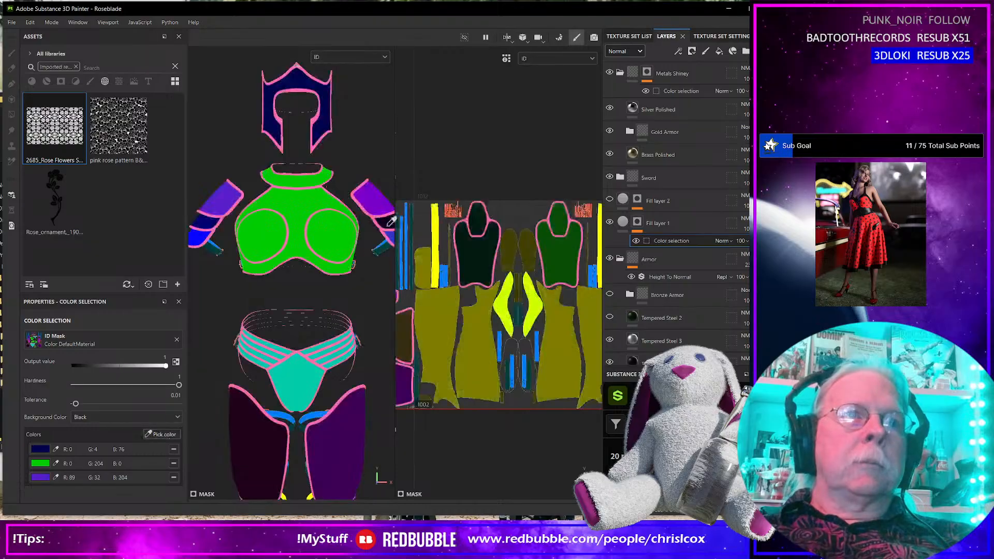
{"action": "left_click", "coordinate": [389, 217]}
{"action": "left_click", "coordinate": [156, 434]}
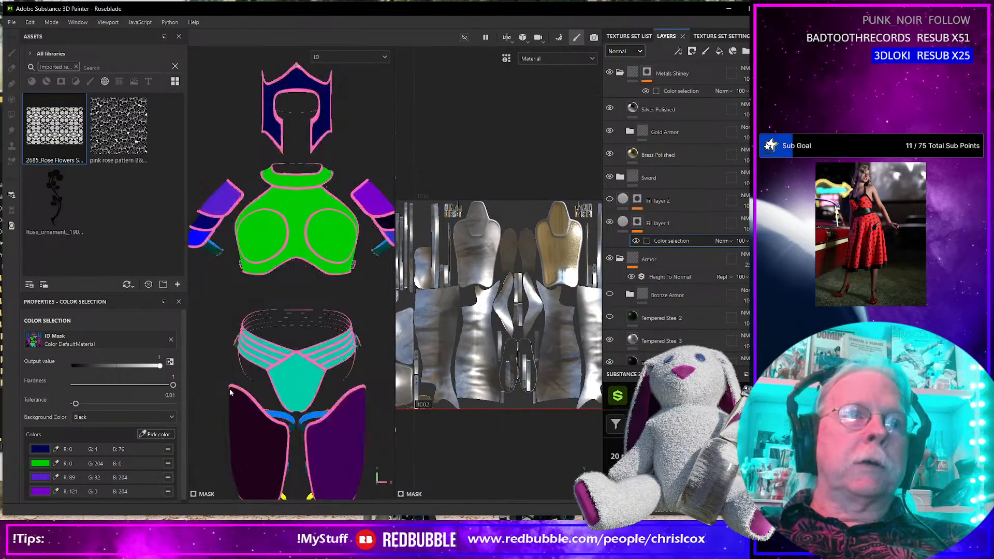
{"action": "left_click", "coordinate": [387, 222]}
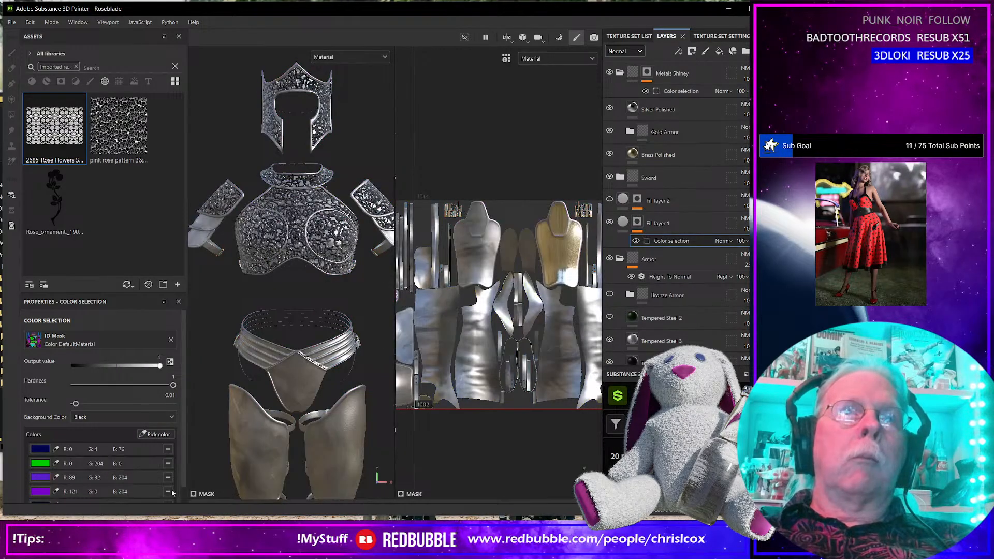
{"action": "left_click", "coordinate": [151, 434]}
{"action": "left_click", "coordinate": [281, 391]}
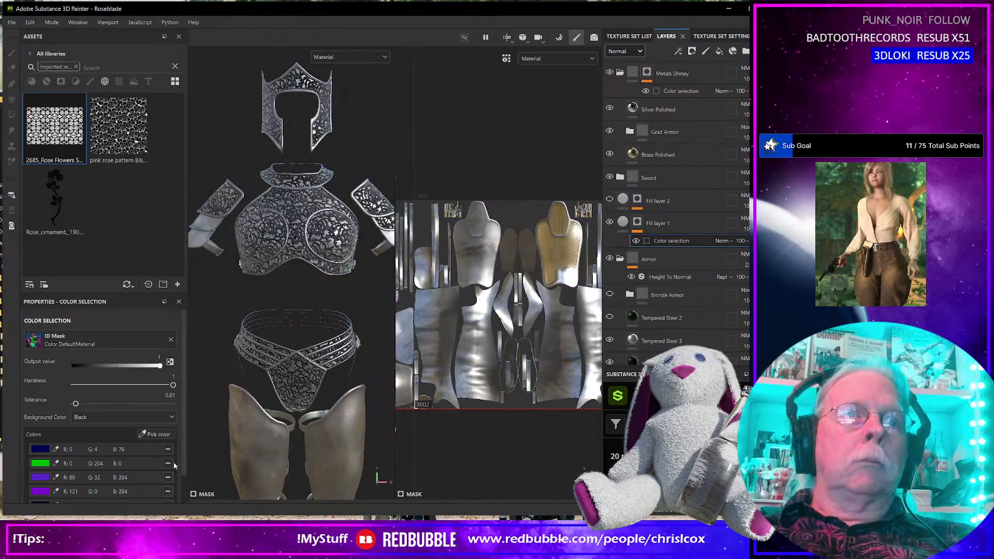
Add the ID colors of both thigh plates to Fill layer 1's color selection.
{"action": "left_click", "coordinate": [155, 434]}
{"action": "left_click", "coordinate": [250, 436]}
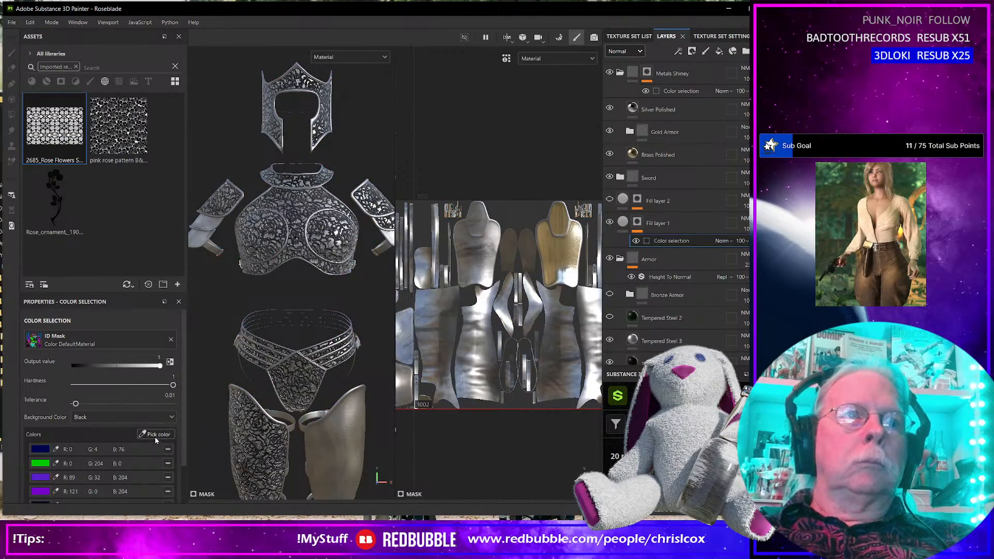
{"action": "left_click", "coordinate": [155, 434]}
{"action": "left_click", "coordinate": [244, 434]}
Add the ID colors of the wearer's right lower shoulder plates and right forearm guard to Fill layer 1's color selection.
{"action": "left_click", "coordinate": [164, 434]}
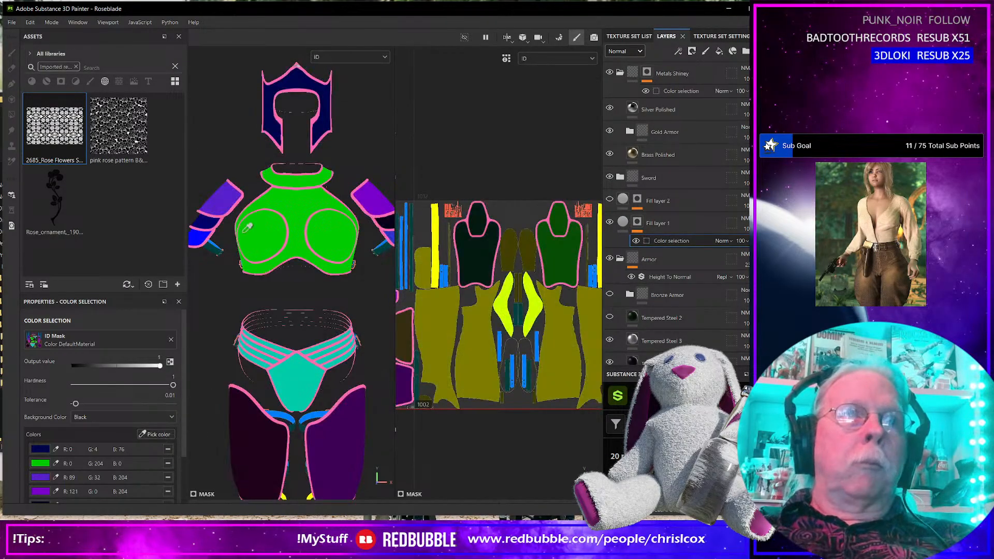
{"action": "left_click", "coordinate": [214, 218]}
{"action": "left_click", "coordinate": [163, 434]}
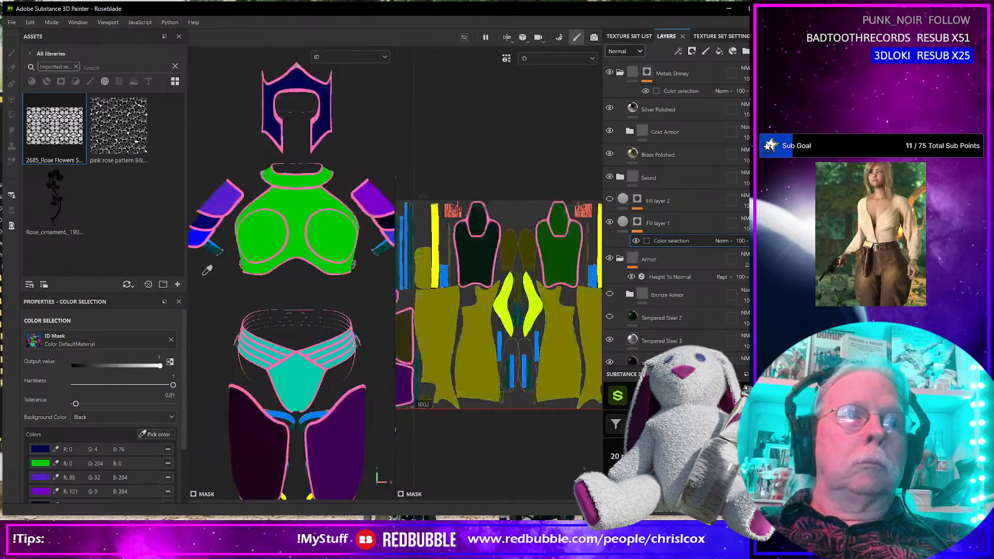
{"action": "left_click", "coordinate": [241, 253]}
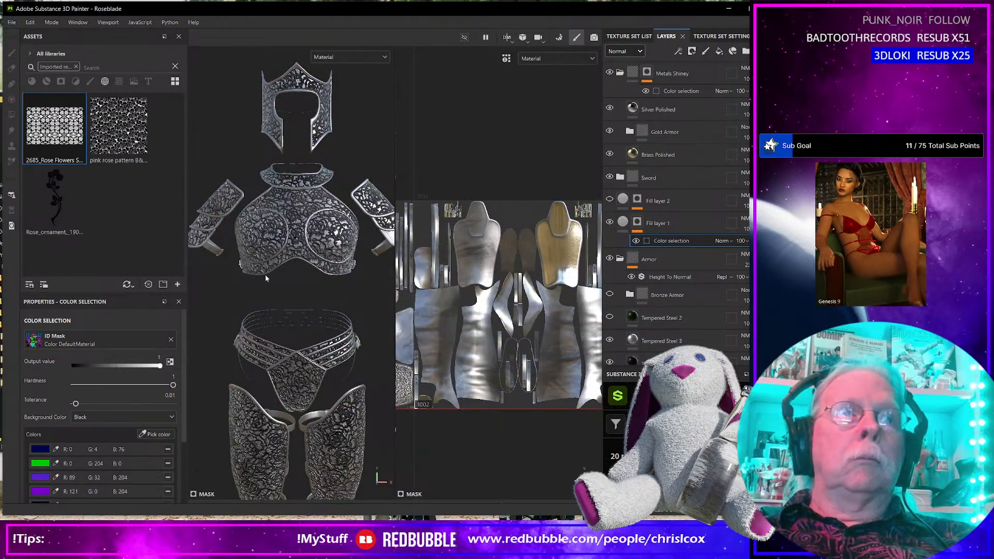
{"action": "left_click_drag", "start_coordinate": [263, 296], "coordinate": [173, 355], "text": "alt"}
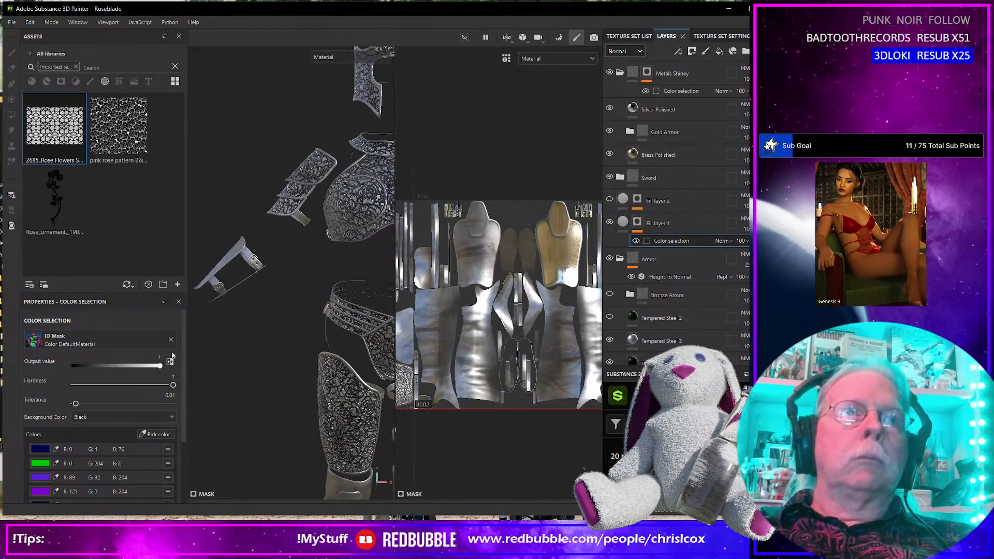
{"action": "left_click", "coordinate": [144, 434]}
{"action": "left_click", "coordinate": [232, 253]}
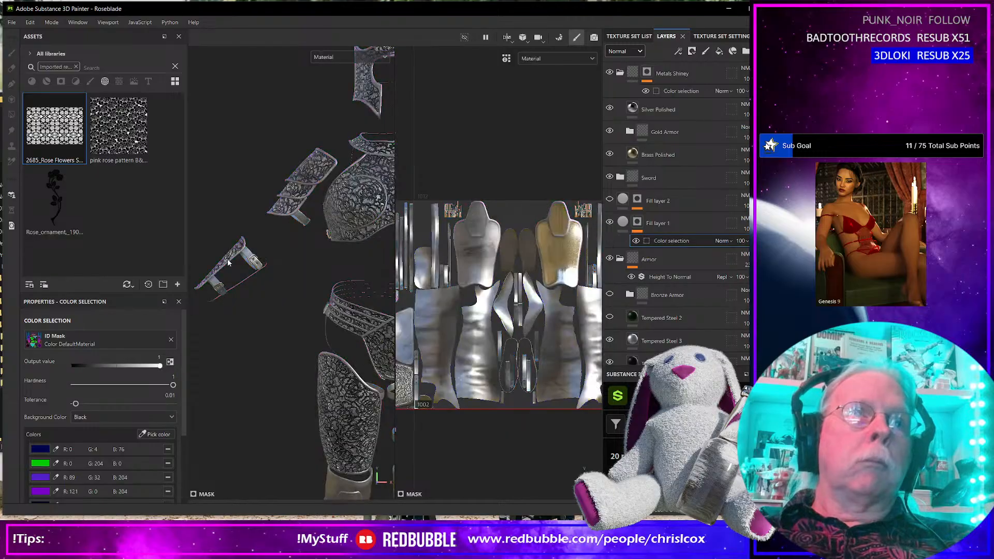
Add the ID colors of the nearer loose curved plate and the wearer's left lowest shoulder plate to Fill layer 1's color selection.
{"action": "middle_click_drag", "start_coordinate": [316, 280], "coordinate": [246, 288], "text": "alt"}
{"action": "mouse_move", "coordinate": [362, 305]}
{"action": "middle_mouse_down", "text": "alt"}
{"action": "mouse_move", "coordinate": [245, 315]}
{"action": "mouse_move", "coordinate": [266, 285]}
{"action": "middle_mouse_up", "text": "alt"}
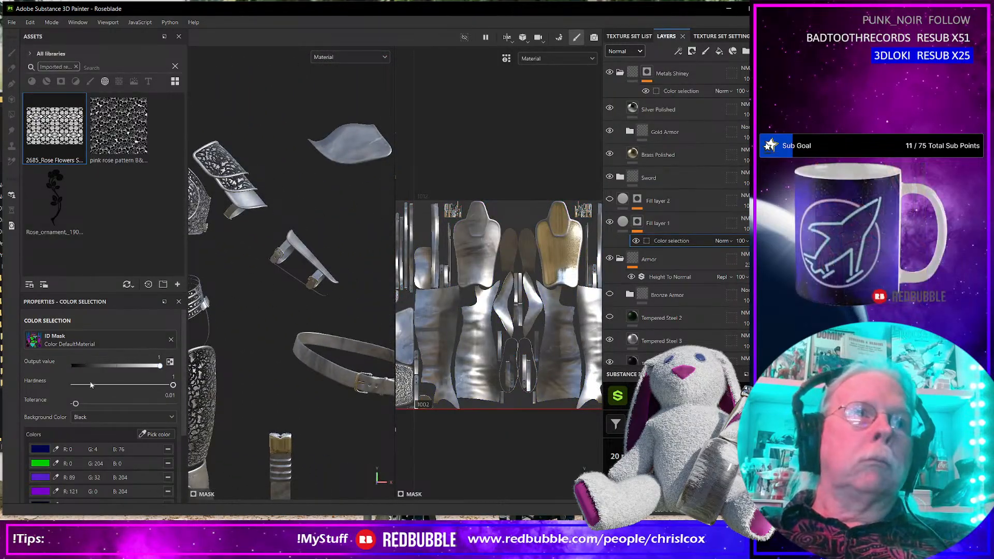
{"action": "left_click", "coordinate": [153, 434]}
{"action": "left_click", "coordinate": [349, 168]}
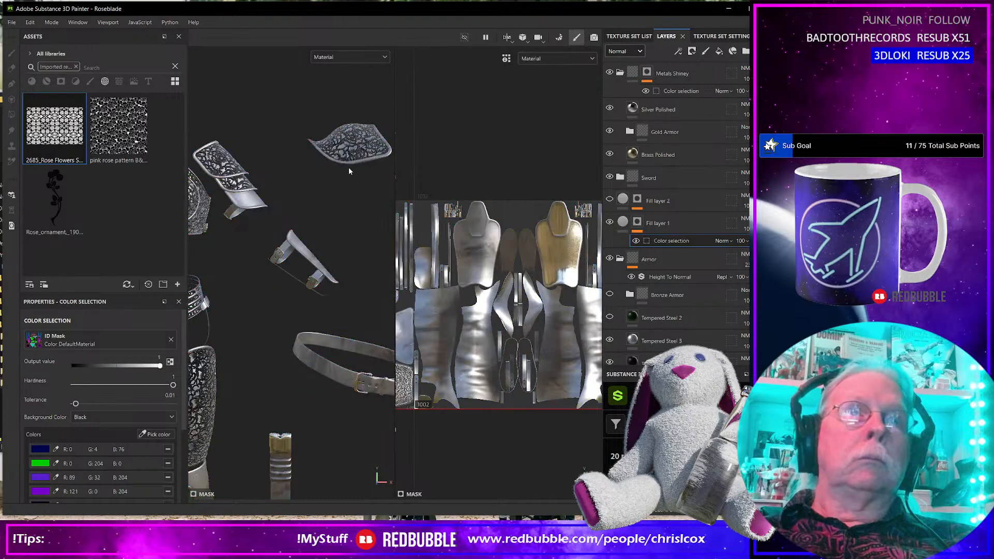
{"action": "left_click", "coordinate": [153, 434]}
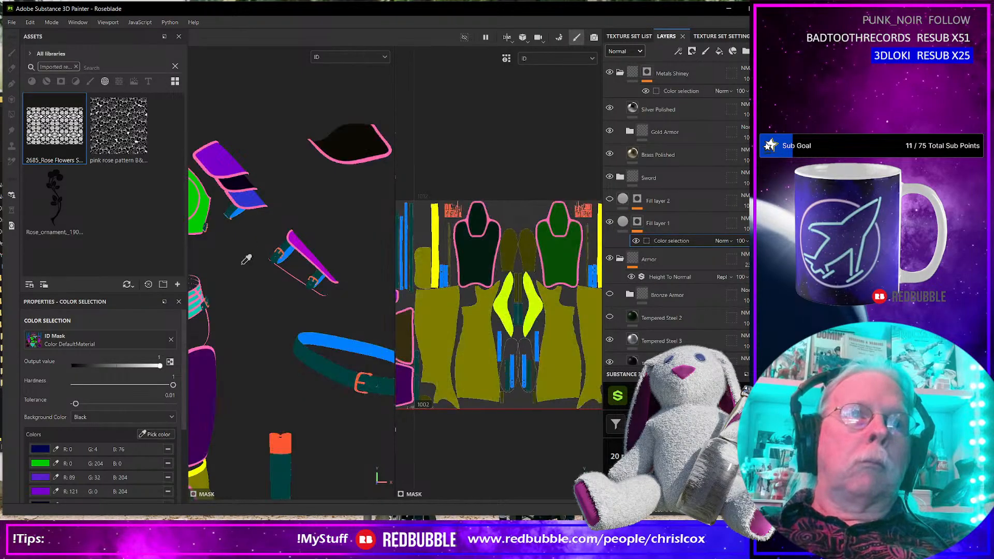
{"action": "left_click", "coordinate": [250, 207]}
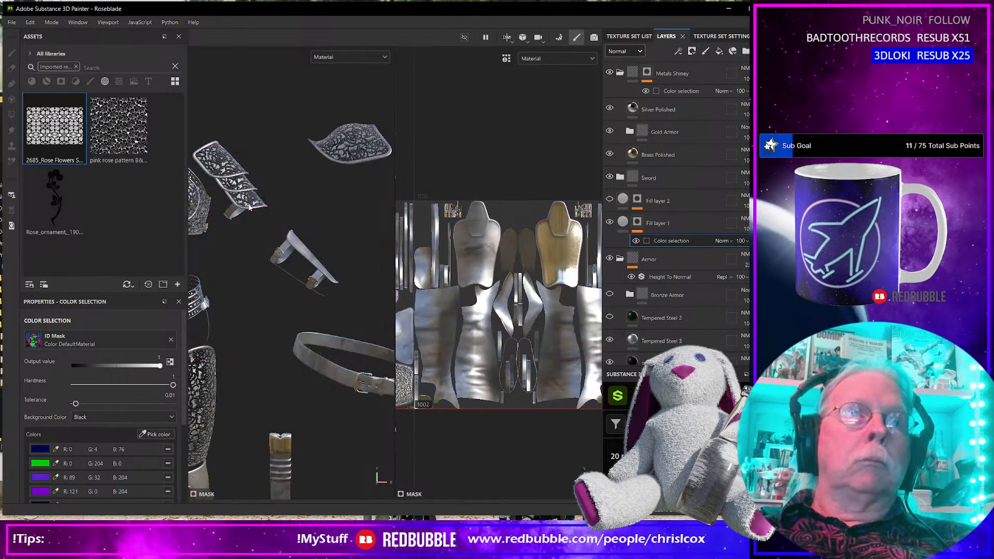
Add the ID colors of the wearer's left forearm guard and the second loose curved plate to Fill layer 1's color selection.
{"action": "left_click", "coordinate": [152, 434]}
{"action": "left_click", "coordinate": [316, 259]}
{"action": "middle_click_drag", "start_coordinate": [346, 248], "coordinate": [218, 264], "text": "alt"}
{"action": "left_click", "coordinate": [160, 434]}
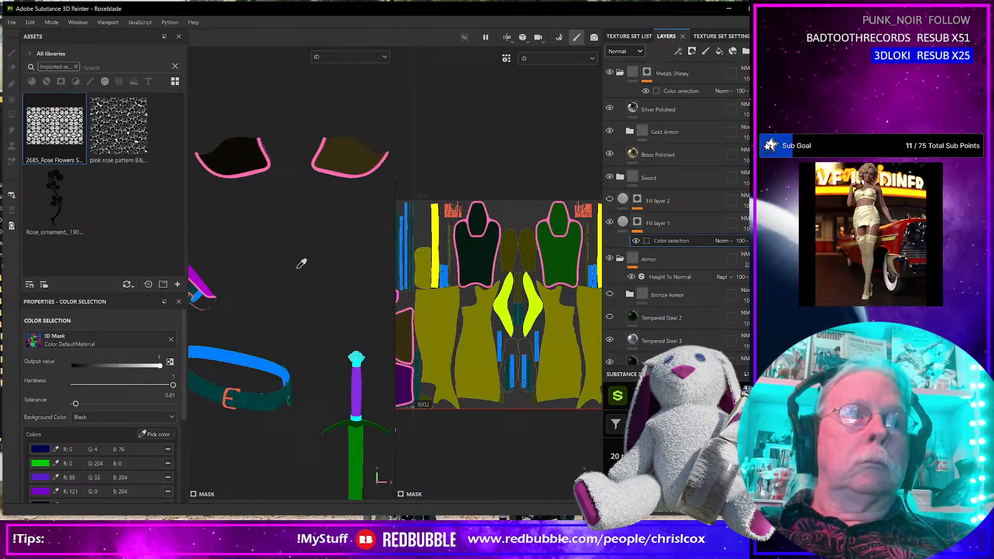
{"action": "left_click", "coordinate": [337, 152]}
Add the ID colors of both shin guards to Fill layer 1's color selection.
{"action": "middle_click_drag", "start_coordinate": [223, 322], "coordinate": [312, 291], "text": "alt"}
{"action": "middle_click_drag", "start_coordinate": [303, 333], "coordinate": [344, 331], "text": "alt"}
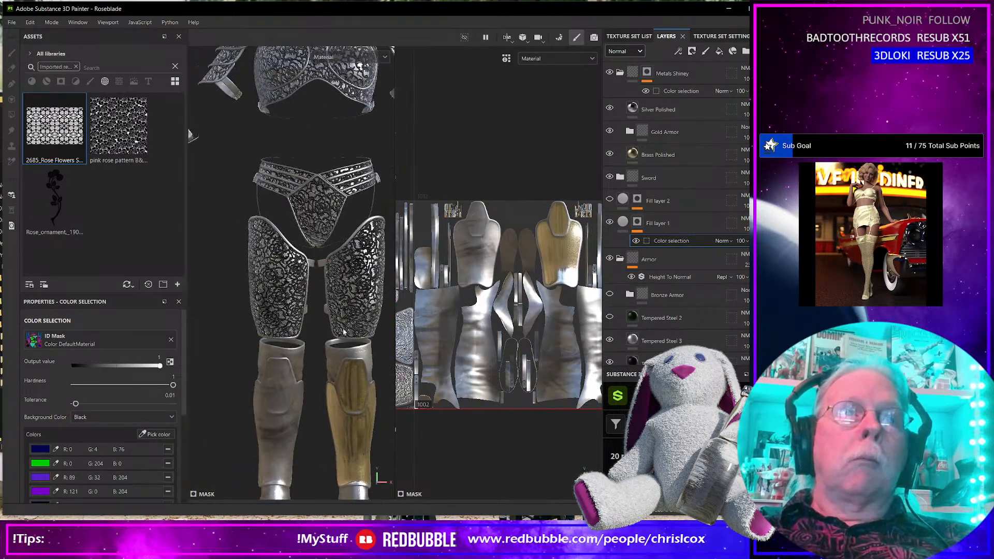
{"action": "left_click", "coordinate": [155, 434]}
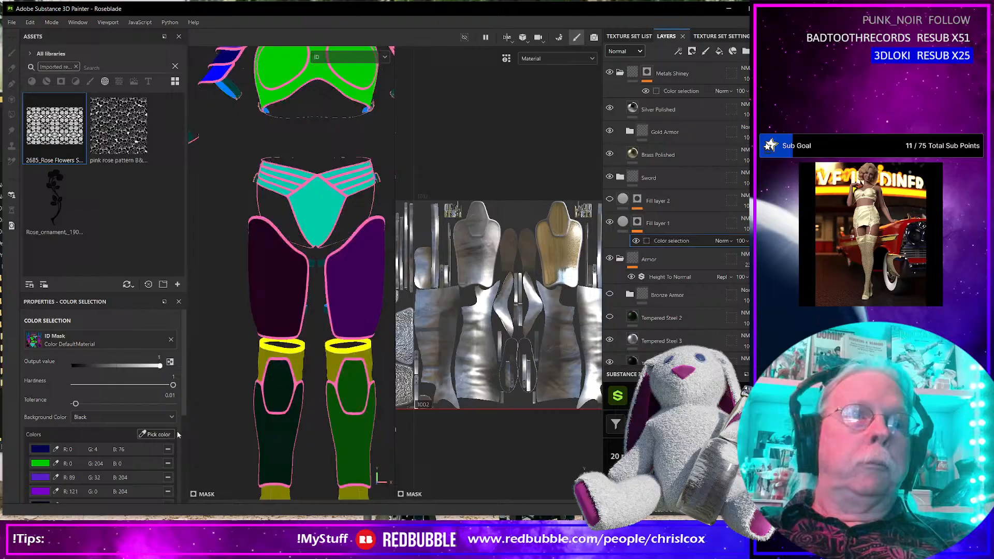
{"action": "left_click", "coordinate": [350, 384]}
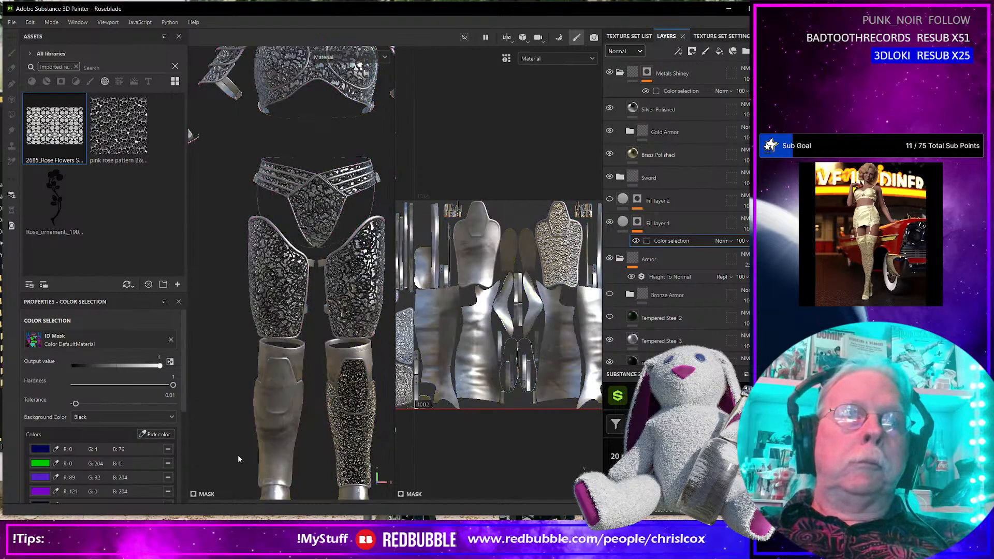
{"action": "left_click", "coordinate": [155, 435]}
{"action": "left_click", "coordinate": [281, 384]}
{"action": "scroll", "coordinate": [315, 412], "scroll_direction": "down", "scroll_amount": 2}
{"action": "scroll", "coordinate": [315, 411], "scroll_direction": "down", "scroll_amount": 2}
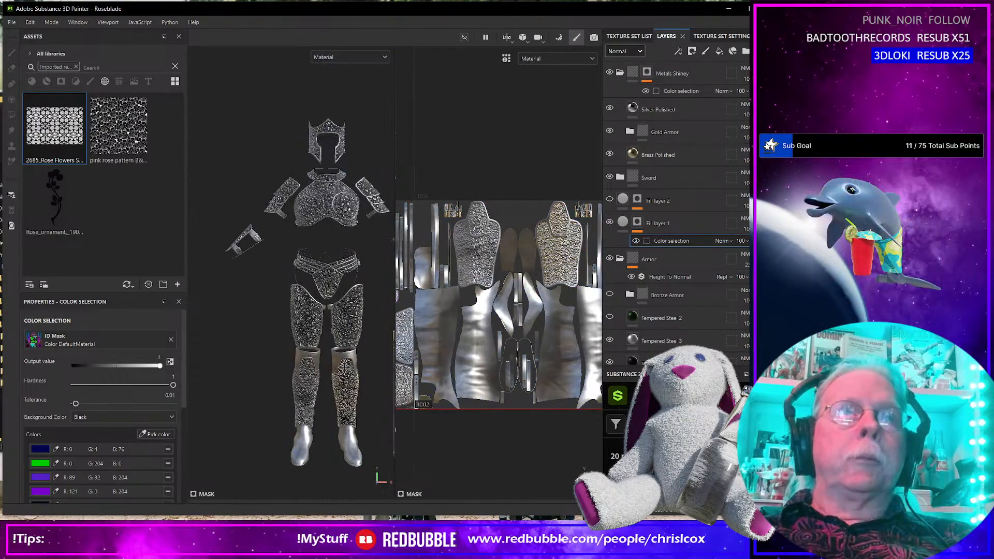
{"action": "middle_click_drag", "start_coordinate": [340, 365], "coordinate": [303, 367], "text": "alt"}
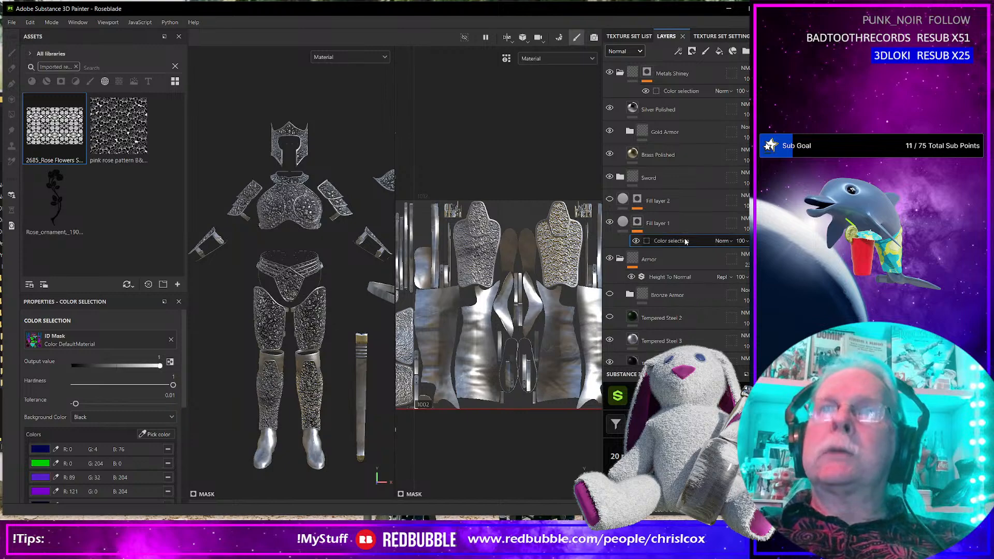
Replace Fill layer 2's mask with a copy of Fill layer 1's mask, and show Fill layer 2 instead of Fill layer 1.
{"action": "left_click", "coordinate": [678, 222]}
{"action": "right_click", "coordinate": [678, 222]}
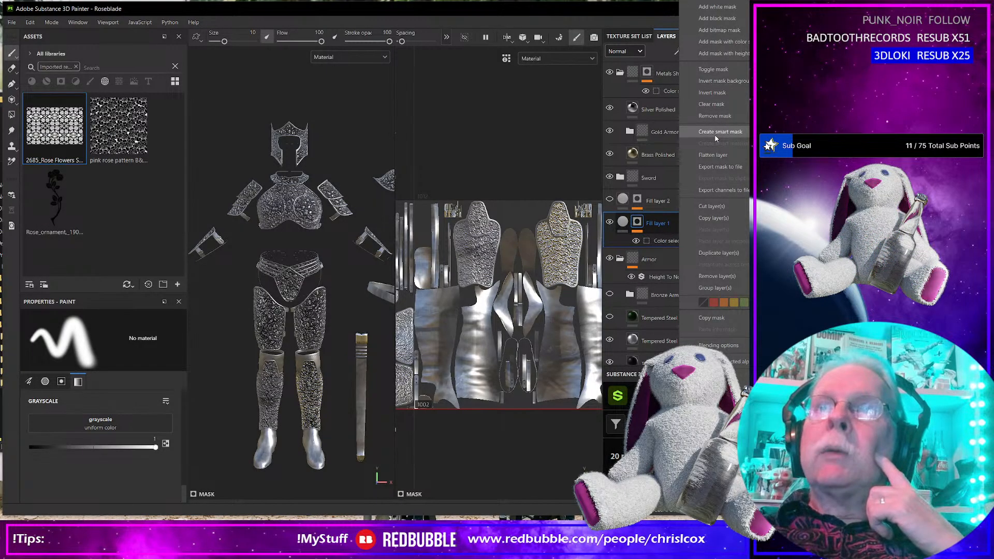
{"action": "left_click", "coordinate": [717, 317]}
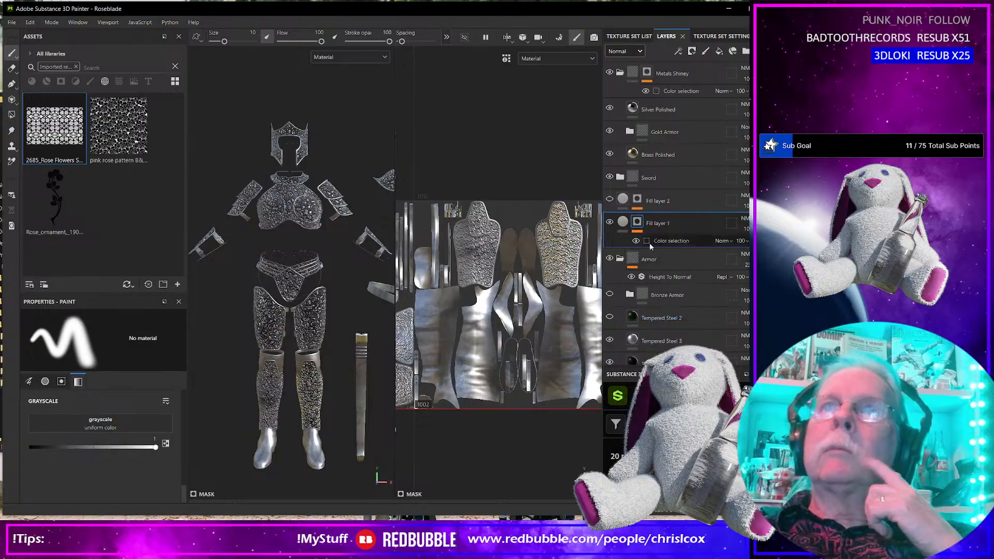
{"action": "left_click", "coordinate": [639, 202]}
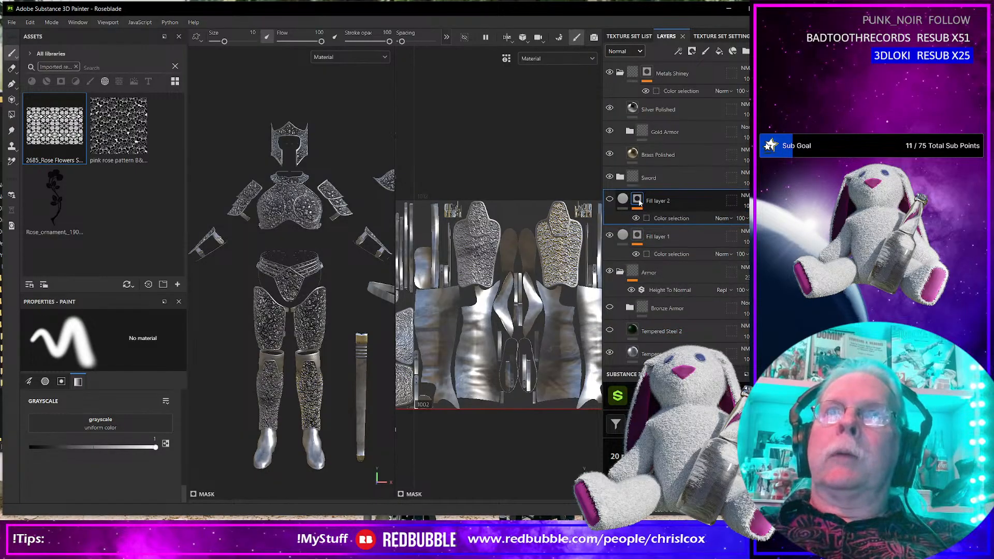
{"action": "right_click", "coordinate": [640, 201]}
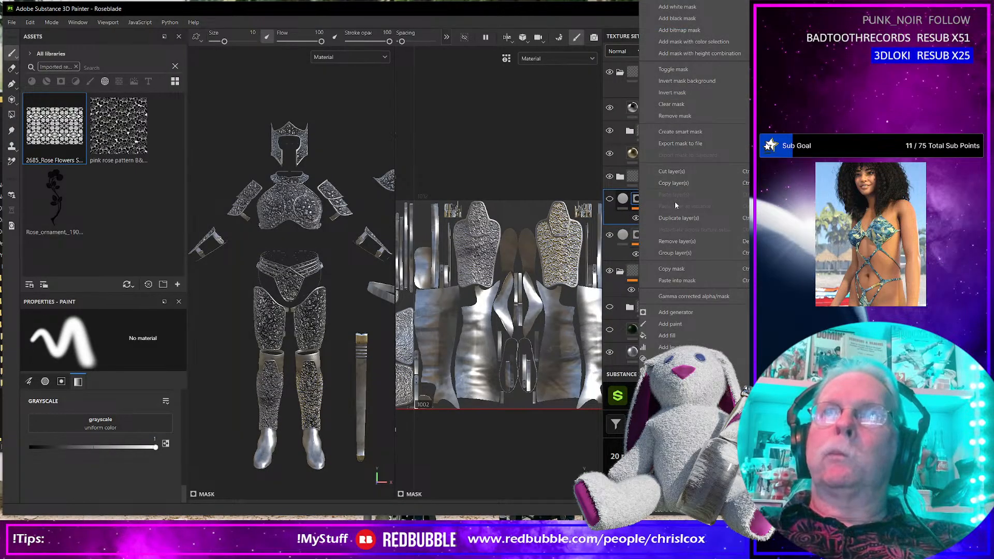
{"action": "left_click", "coordinate": [678, 116]}
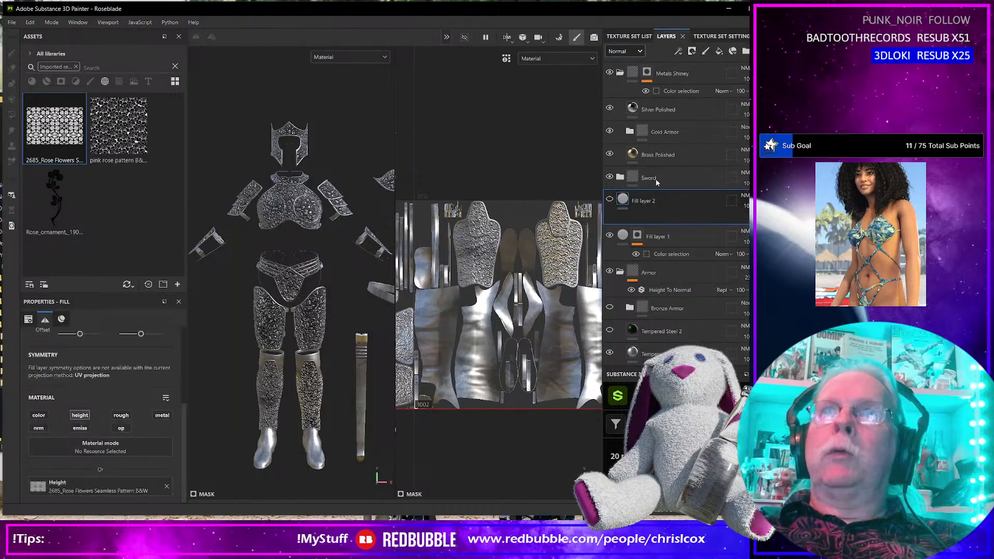
{"action": "right_click", "coordinate": [642, 202]}
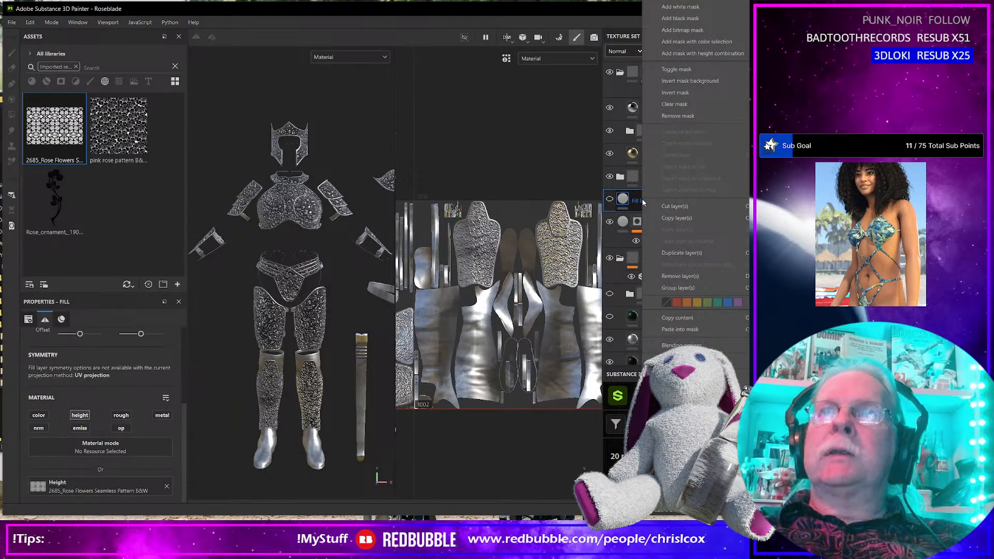
{"action": "left_click", "coordinate": [682, 330]}
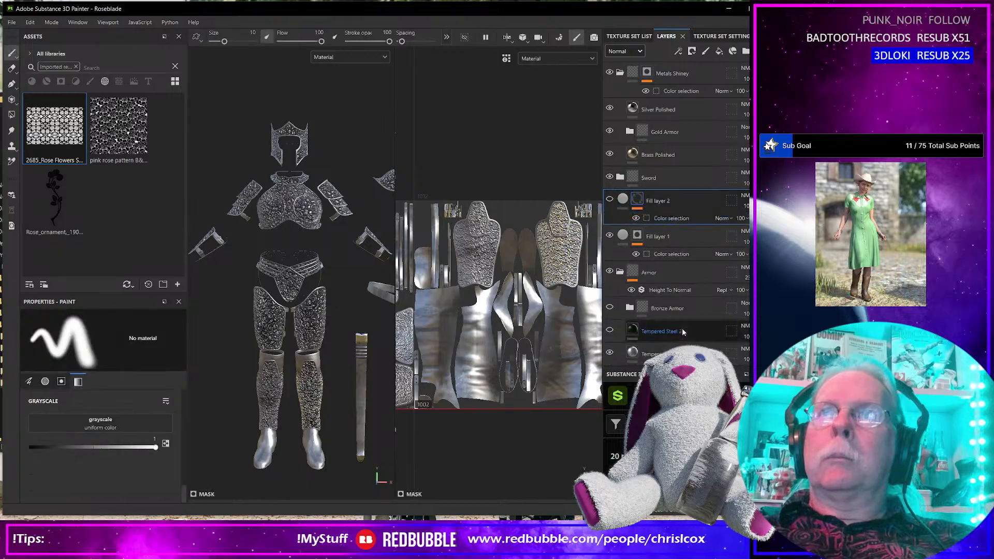
{"action": "left_click", "coordinate": [609, 235]}
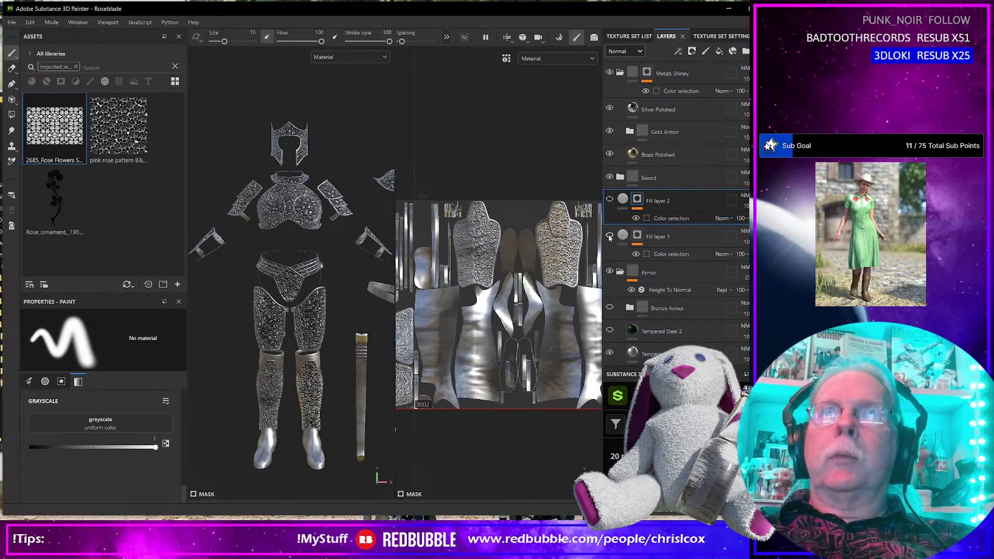
{"action": "left_click", "coordinate": [610, 200]}
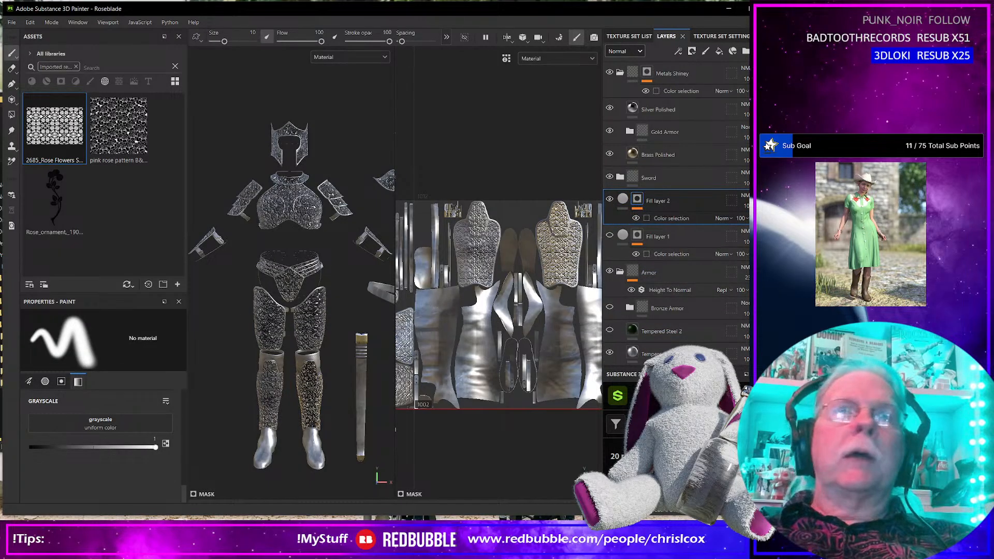
Examine Fill layer 2's rose pattern on the helmet, breastplate, pelvis and leg armor.
{"action": "scroll", "coordinate": [289, 290], "scroll_direction": "up", "scroll_amount": 5}
{"action": "scroll", "coordinate": [280, 269], "scroll_direction": "down", "scroll_amount": 5}
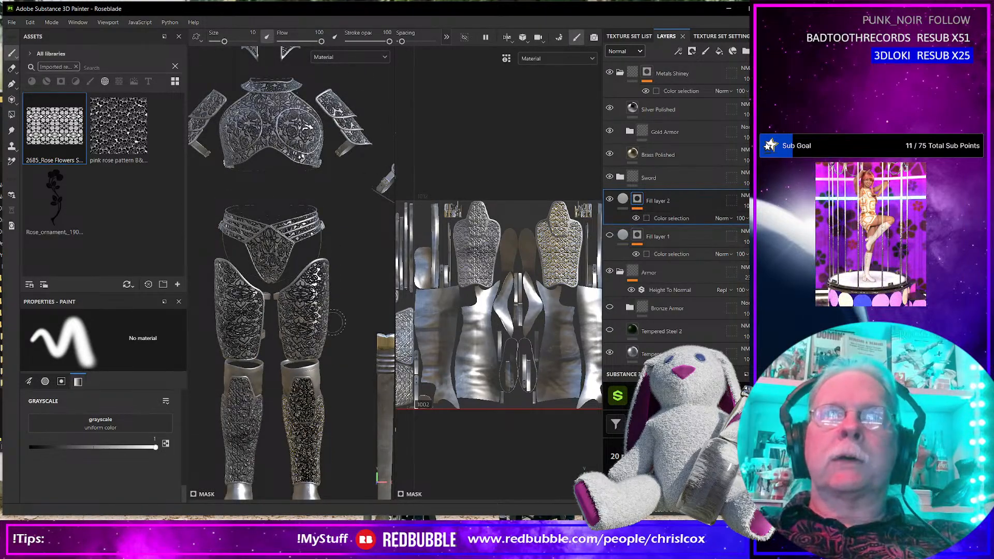
{"action": "middle_click_drag", "start_coordinate": [302, 312], "coordinate": [336, 382]}
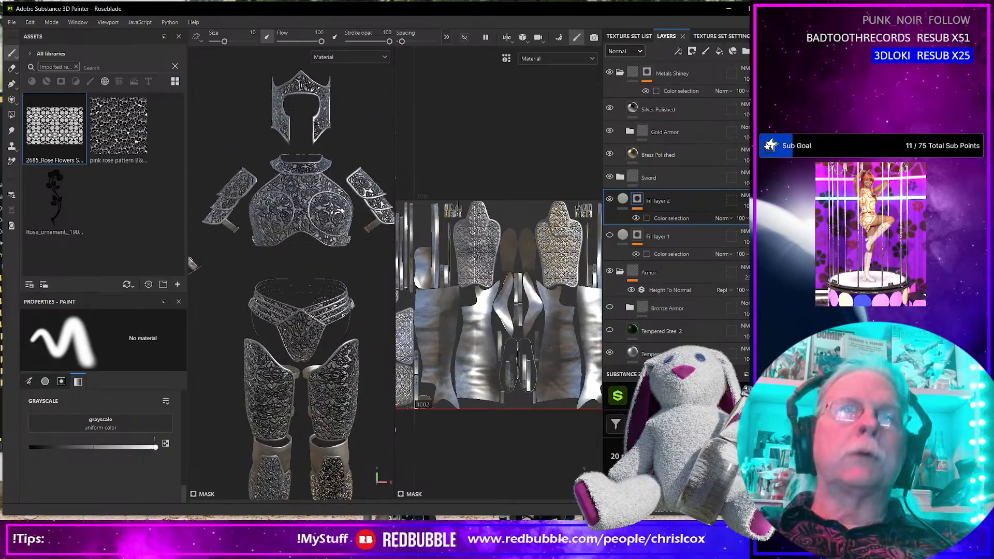
{"action": "scroll", "coordinate": [334, 302], "scroll_direction": "up", "scroll_amount": 2}
{"action": "middle_click_drag", "start_coordinate": [317, 256], "coordinate": [324, 348]}
{"action": "scroll", "coordinate": [304, 297], "scroll_direction": "up", "scroll_amount": 2}
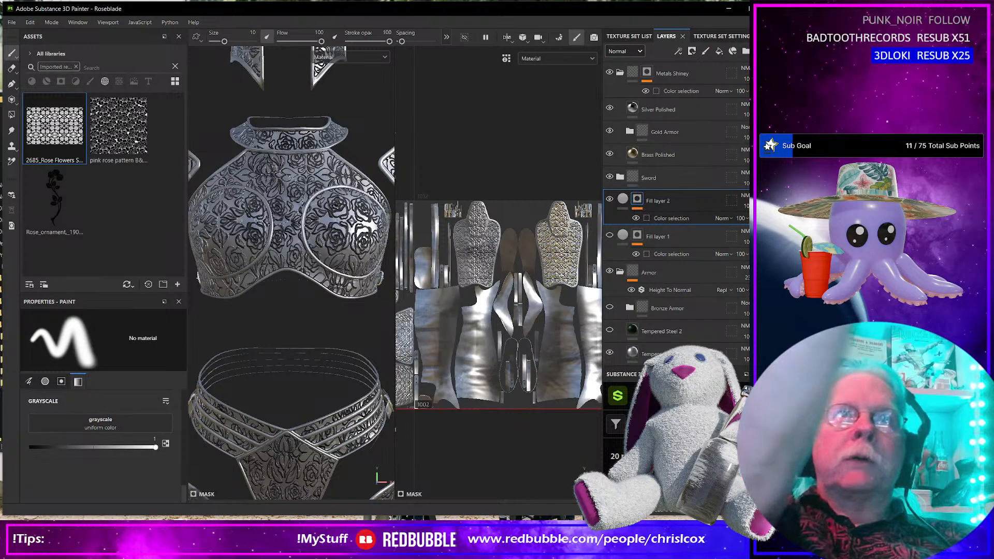
{"action": "scroll", "coordinate": [278, 329], "scroll_direction": "up", "scroll_amount": 3}
{"action": "scroll", "coordinate": [279, 331], "scroll_direction": "down", "scroll_amount": 6}
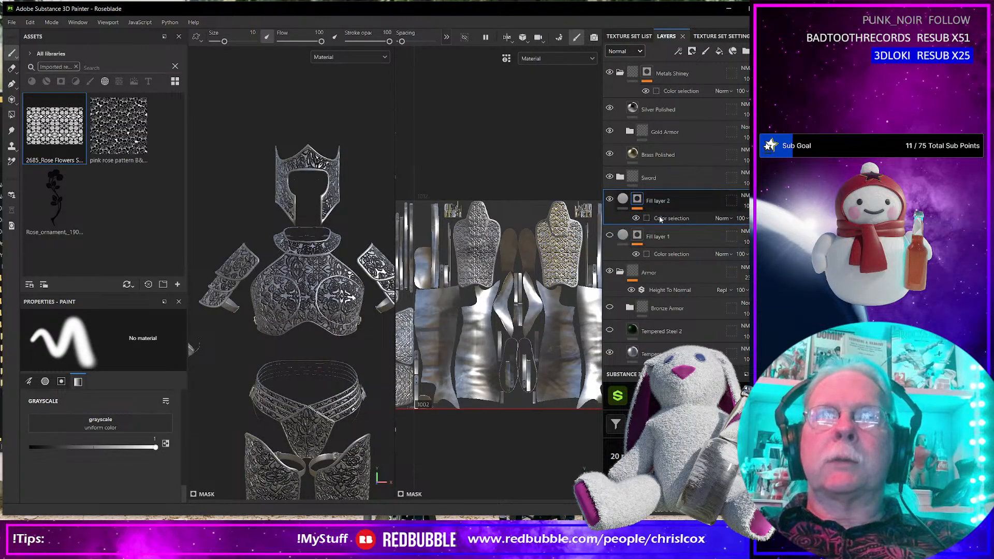
{"action": "mouse_move", "coordinate": [623, 237]}
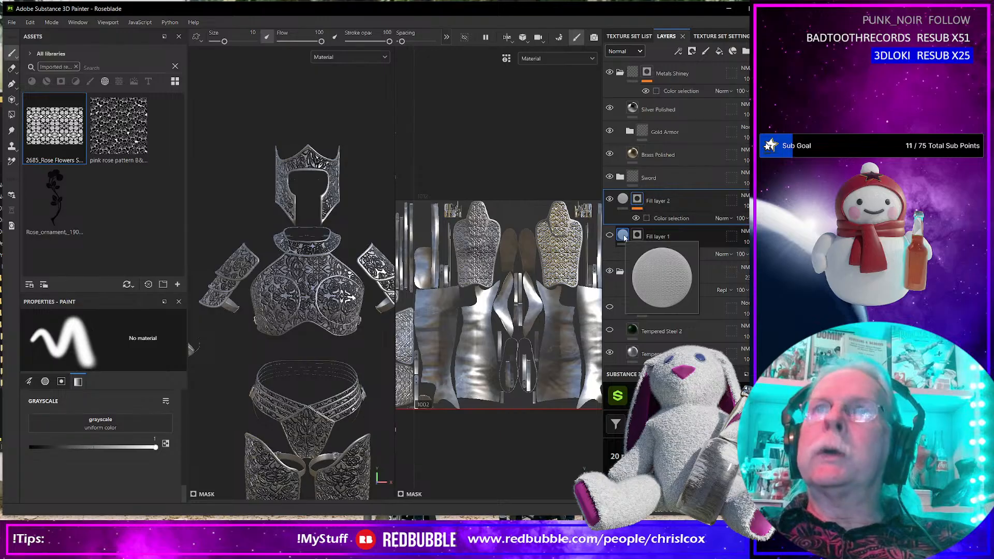
{"action": "scroll", "coordinate": [326, 297], "scroll_direction": "up", "scroll_amount": 5}
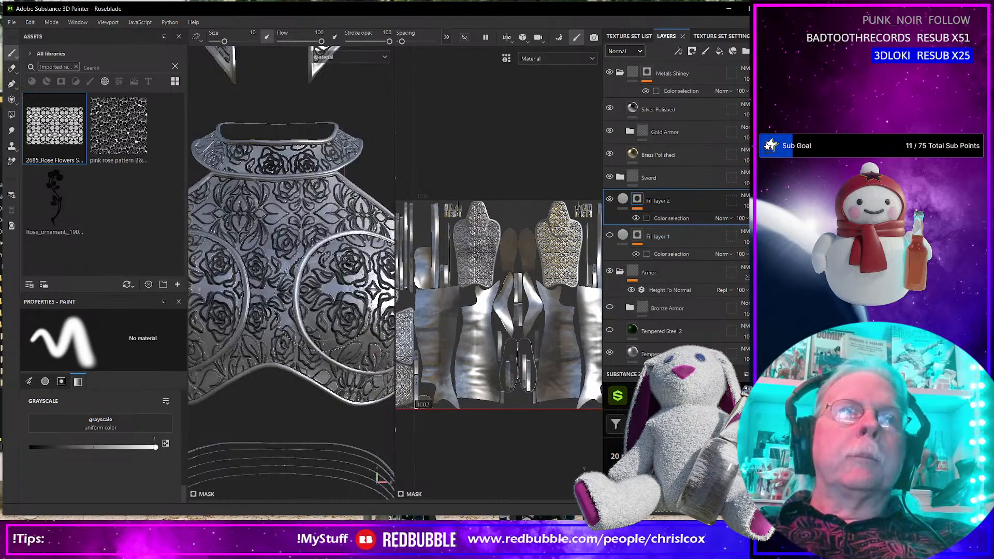
{"action": "scroll", "coordinate": [322, 297], "scroll_direction": "down", "scroll_amount": 5}
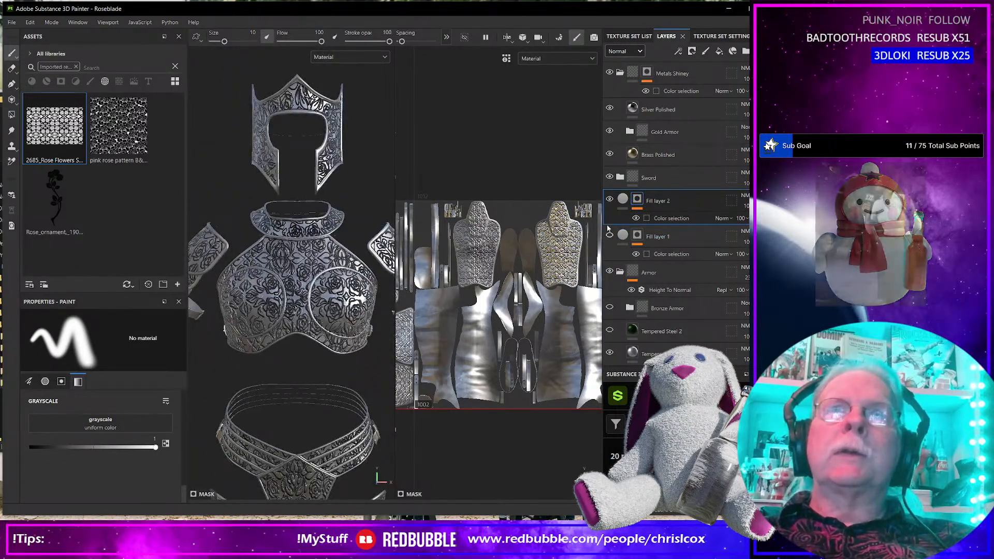
Enable the color channel and disable the height channel in Fill layer 2's material.
{"action": "left_click", "coordinate": [624, 202]}
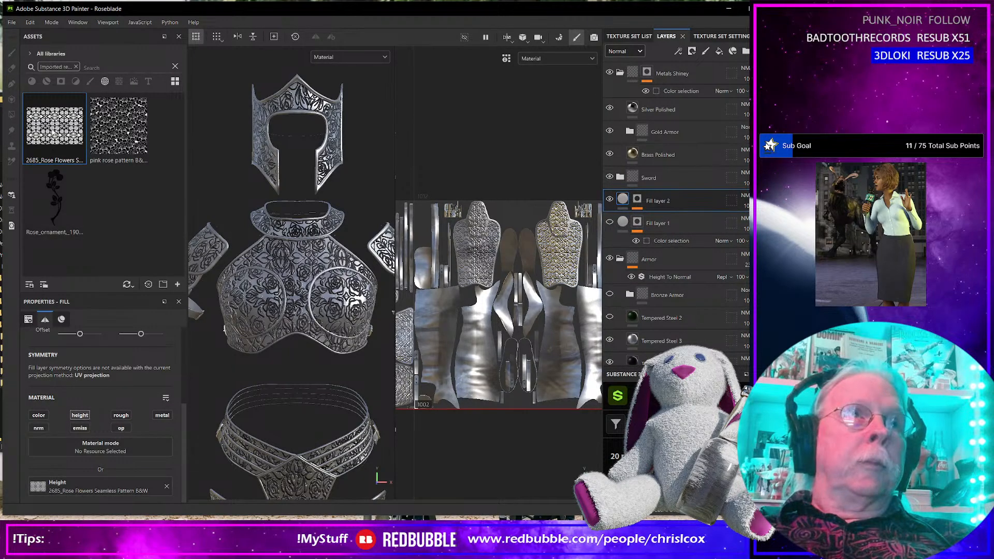
{"action": "left_click_drag", "start_coordinate": [53, 132], "coordinate": [39, 111]}
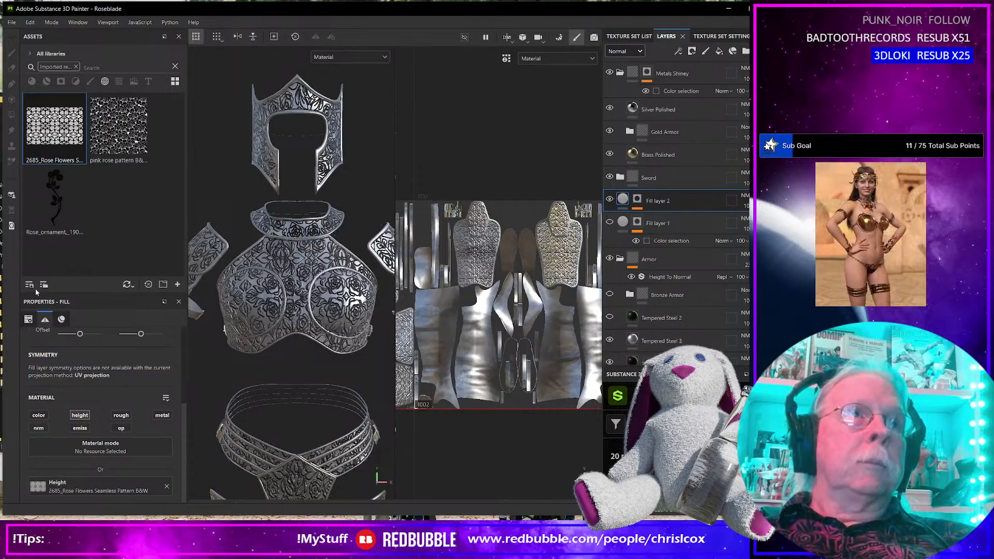
{"action": "left_click", "coordinate": [39, 415]}
{"action": "left_click", "coordinate": [79, 415]}
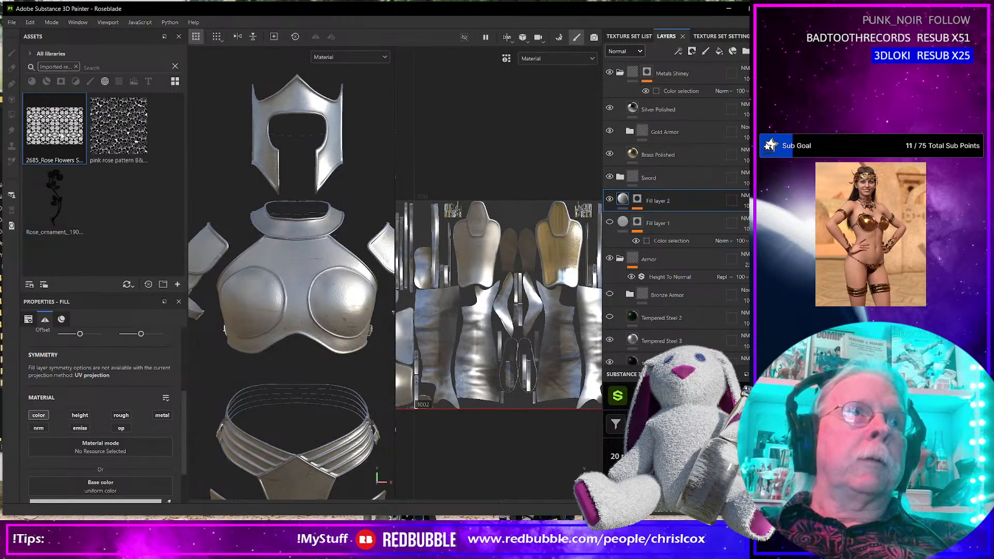
Assign the 2685_Rose Flowers Seamless Pattern B&W texture to Fill layer 2's base color and check it on the armor.
{"action": "left_click_drag", "start_coordinate": [61, 136], "coordinate": [91, 486]}
{"action": "scroll", "coordinate": [320, 359], "scroll_direction": "up", "scroll_amount": 3}
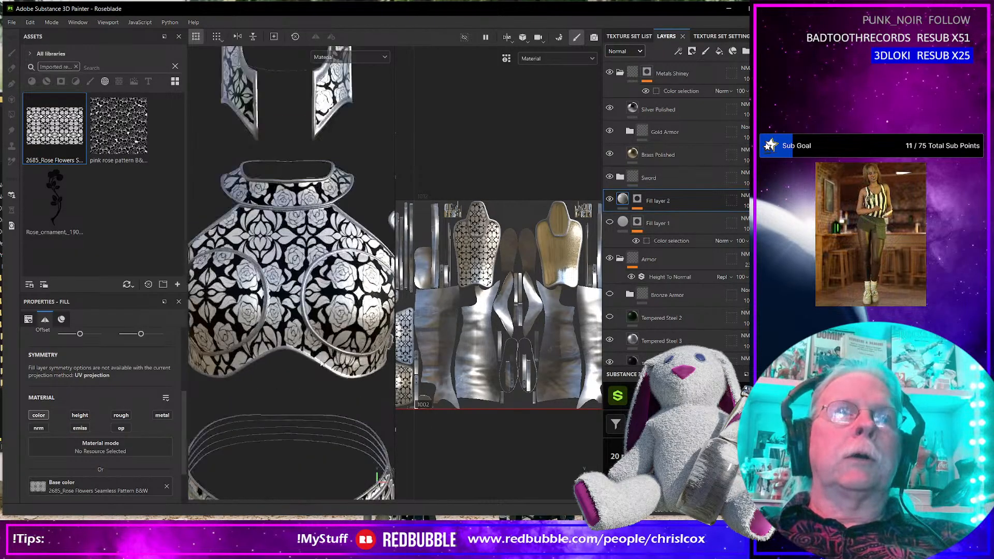
{"action": "scroll", "coordinate": [319, 359], "scroll_direction": "down", "scroll_amount": 2}
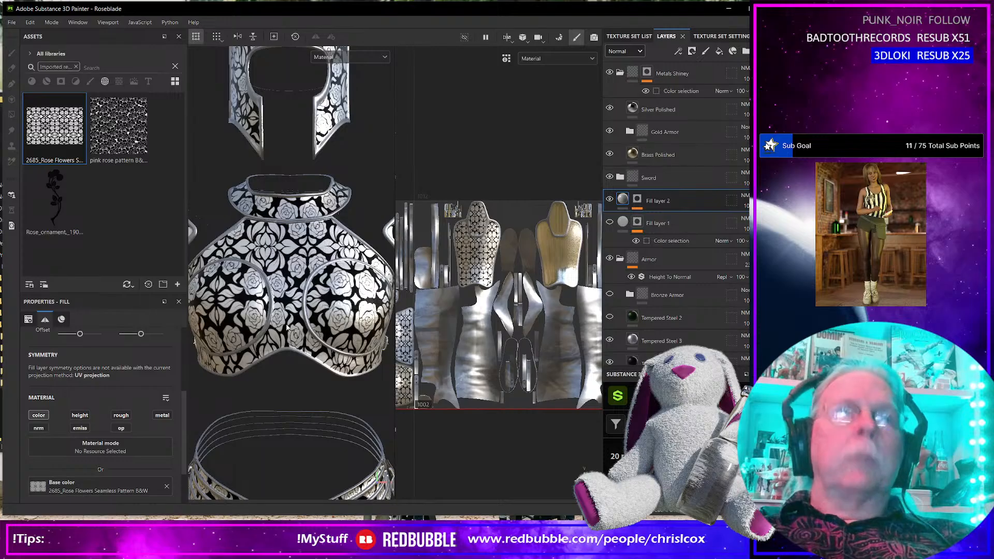
{"action": "scroll", "coordinate": [288, 328], "scroll_direction": "down", "scroll_amount": 3}
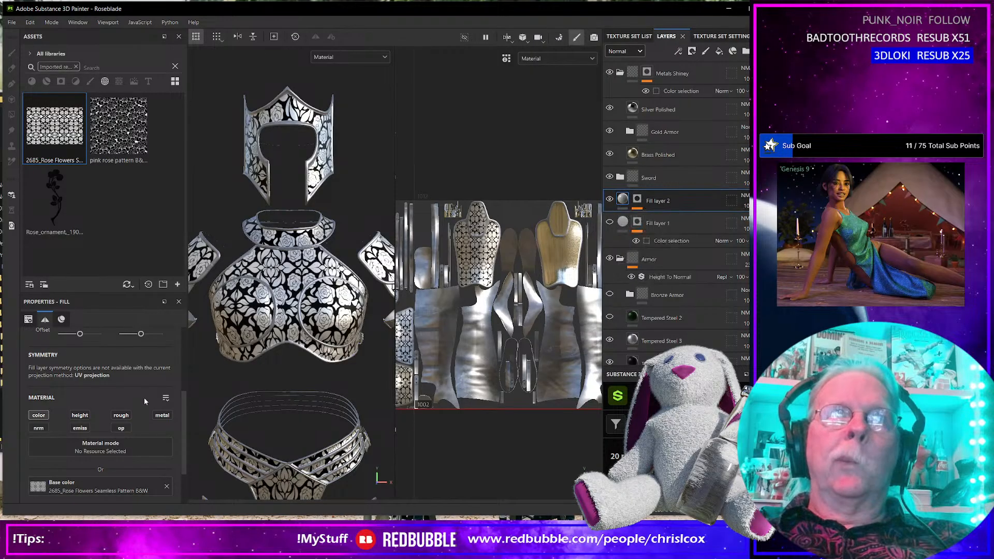
Examine Fill layer 2's projection, UV transformation and material channel settings.
{"action": "scroll", "coordinate": [88, 400], "scroll_direction": "down", "scroll_amount": 2}
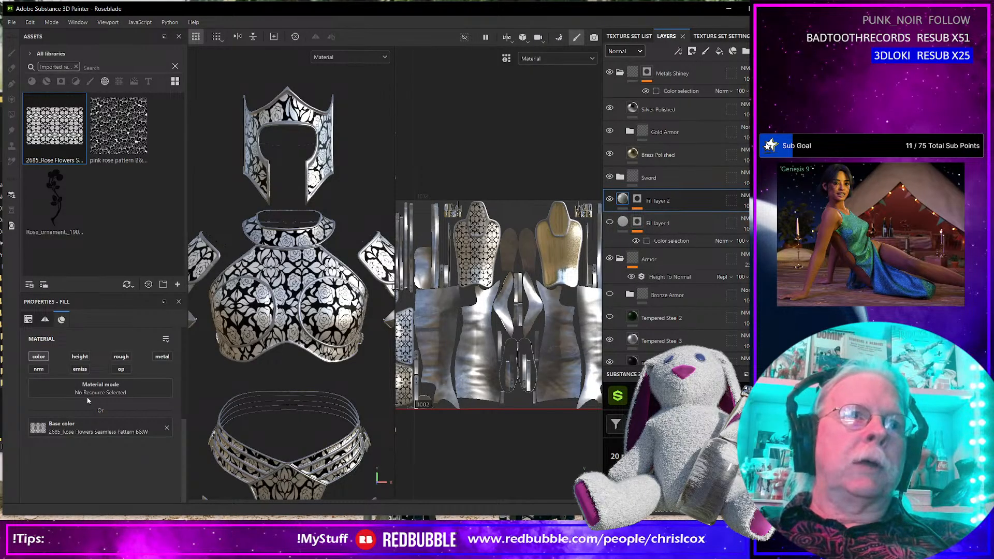
{"action": "scroll", "coordinate": [87, 400], "scroll_direction": "up", "scroll_amount": 5}
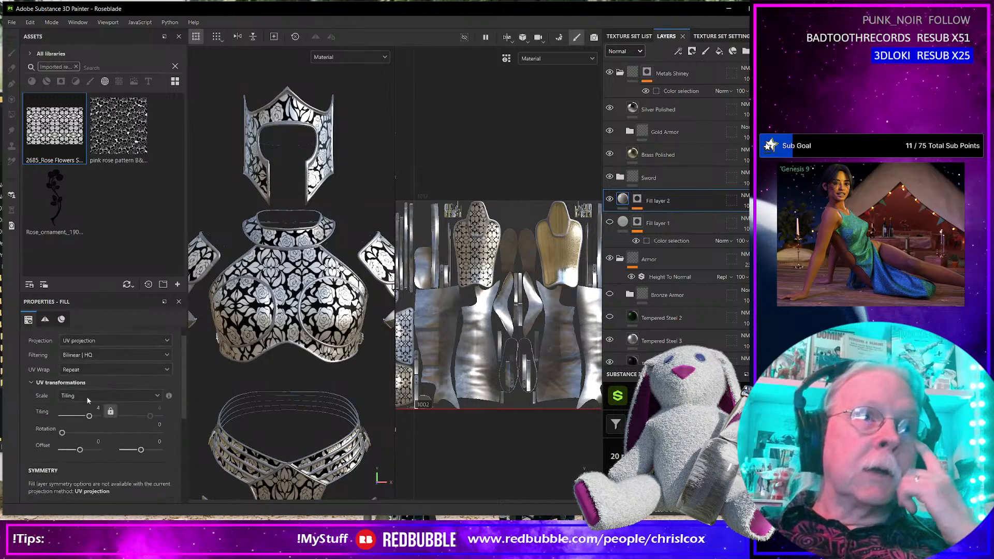
{"action": "scroll", "coordinate": [88, 400], "scroll_direction": "down", "scroll_amount": 5}
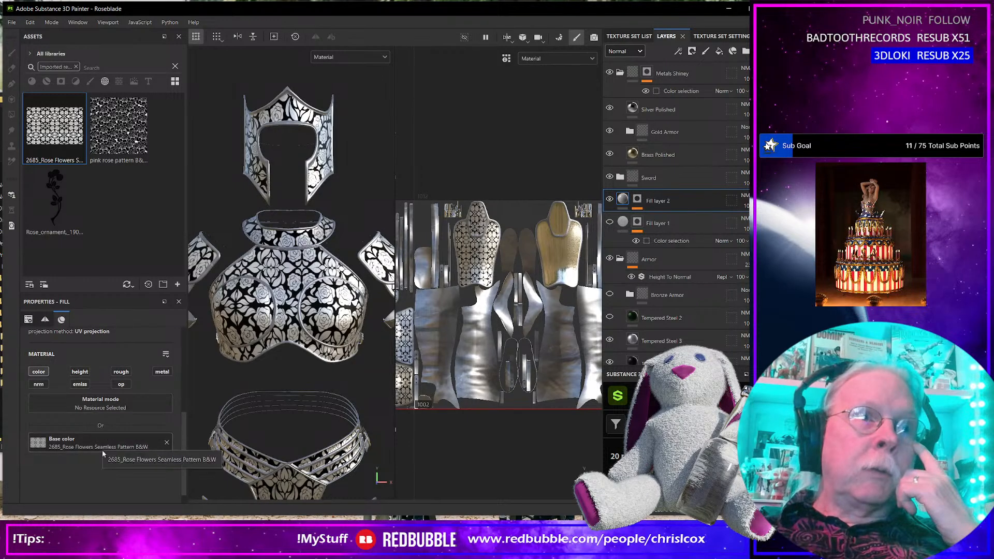
{"action": "scroll", "coordinate": [103, 450], "scroll_direction": "up", "scroll_amount": 5}
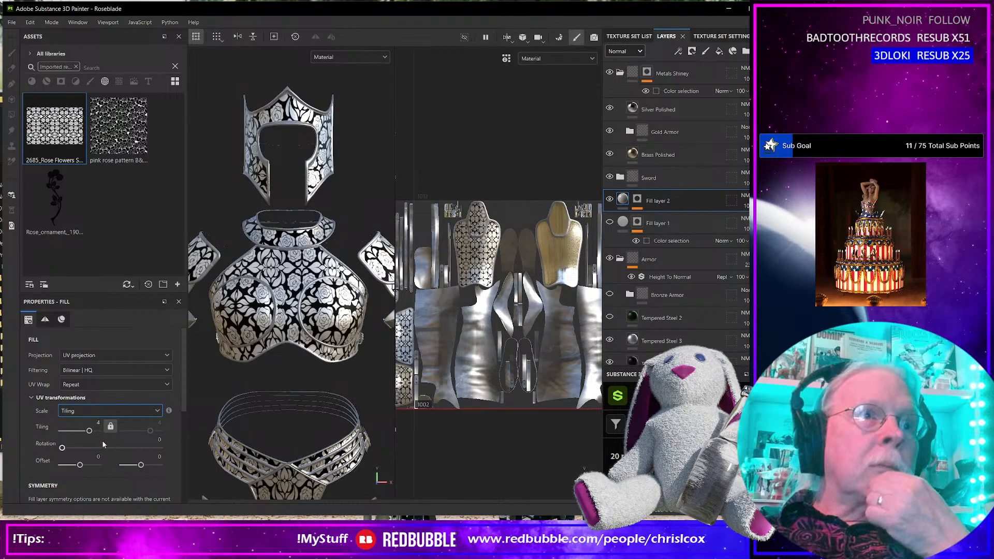
{"action": "scroll", "coordinate": [95, 415], "scroll_direction": "down", "scroll_amount": 5}
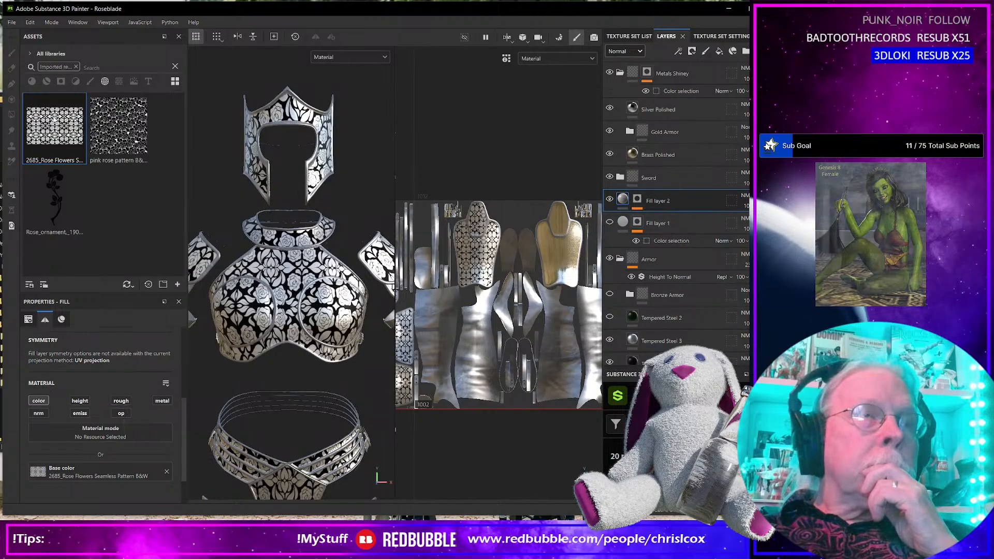
{"action": "mouse_move", "coordinate": [37, 133]}
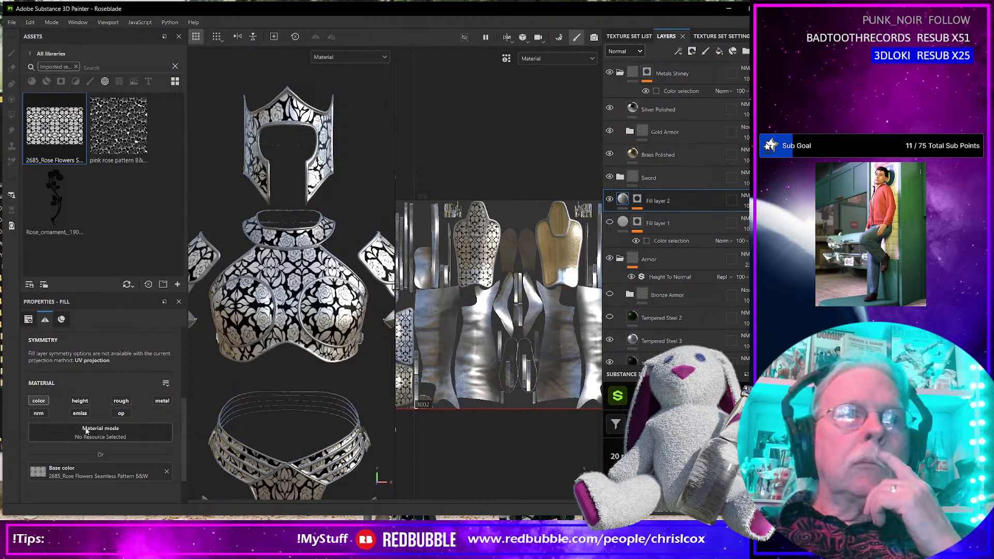
{"action": "scroll", "coordinate": [79, 424], "scroll_direction": "up", "scroll_amount": 1}
{"action": "scroll", "coordinate": [79, 424], "scroll_direction": "up", "scroll_amount": 2}
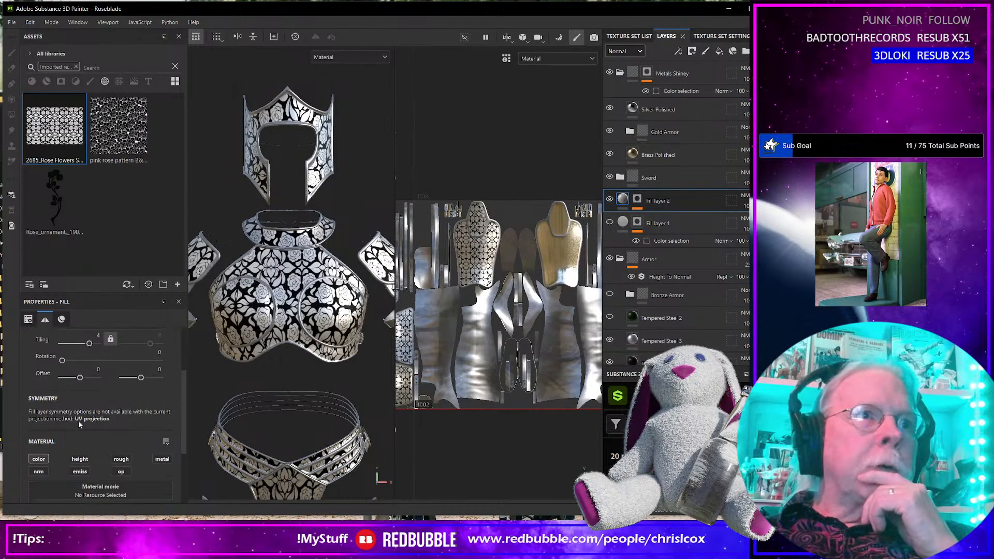
{"action": "scroll", "coordinate": [78, 421], "scroll_direction": "down", "scroll_amount": 1}
{"action": "scroll", "coordinate": [79, 420], "scroll_direction": "down", "scroll_amount": 2}
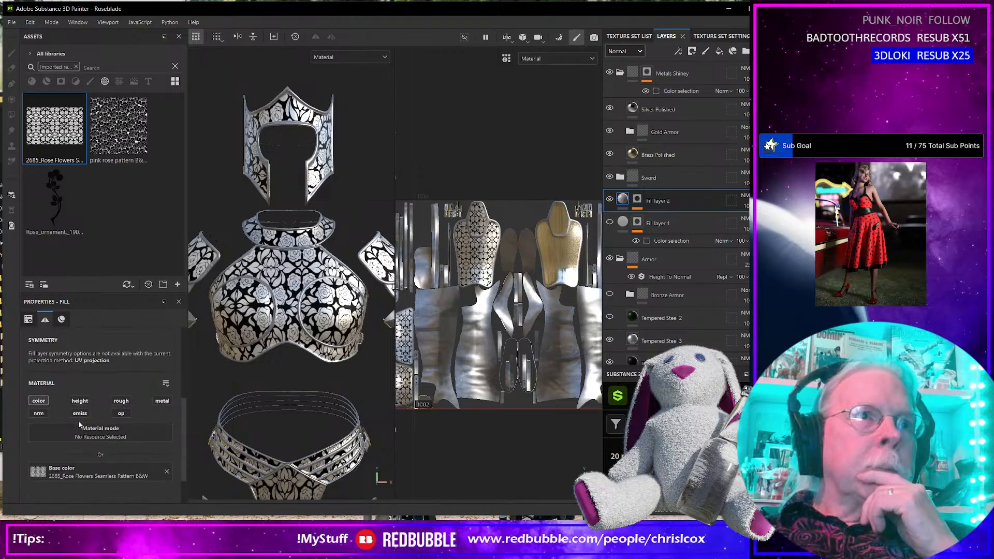
Enable Fill layer 2's opacity channel and move the rose flowers pattern from base color to opacity.
{"action": "left_click", "coordinate": [121, 413]}
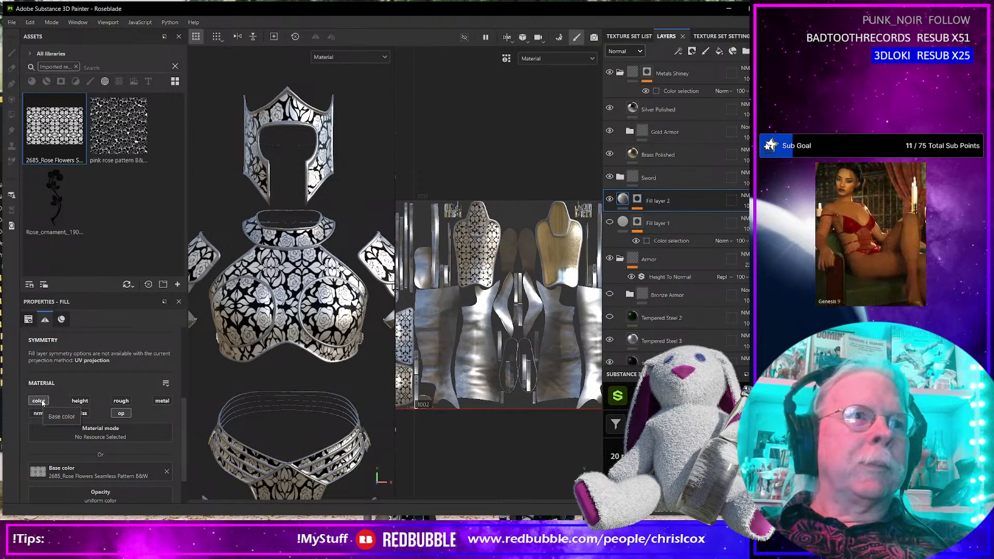
{"action": "scroll", "coordinate": [105, 439], "scroll_direction": "down", "scroll_amount": 2}
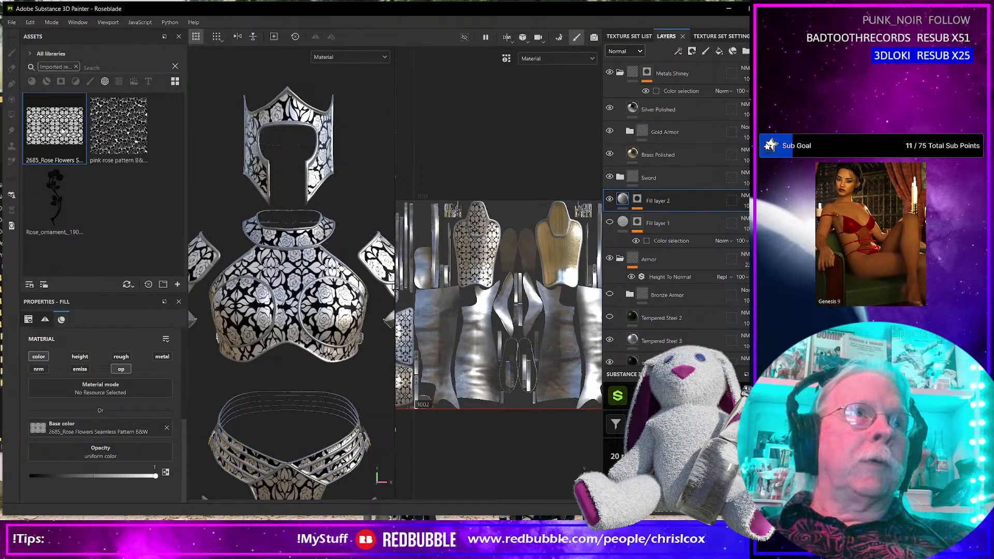
{"action": "left_click_drag", "start_coordinate": [61, 132], "coordinate": [103, 451]}
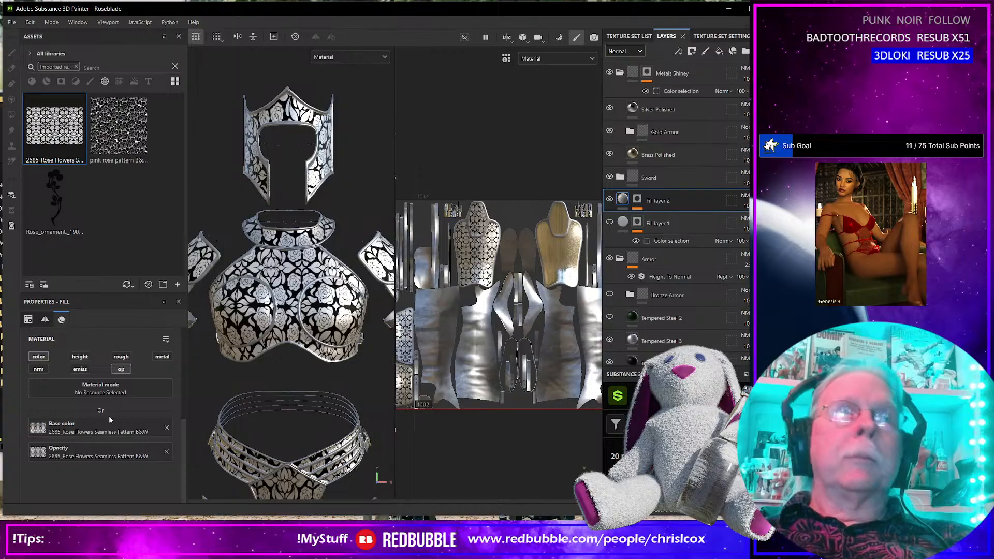
{"action": "left_click", "coordinate": [166, 427]}
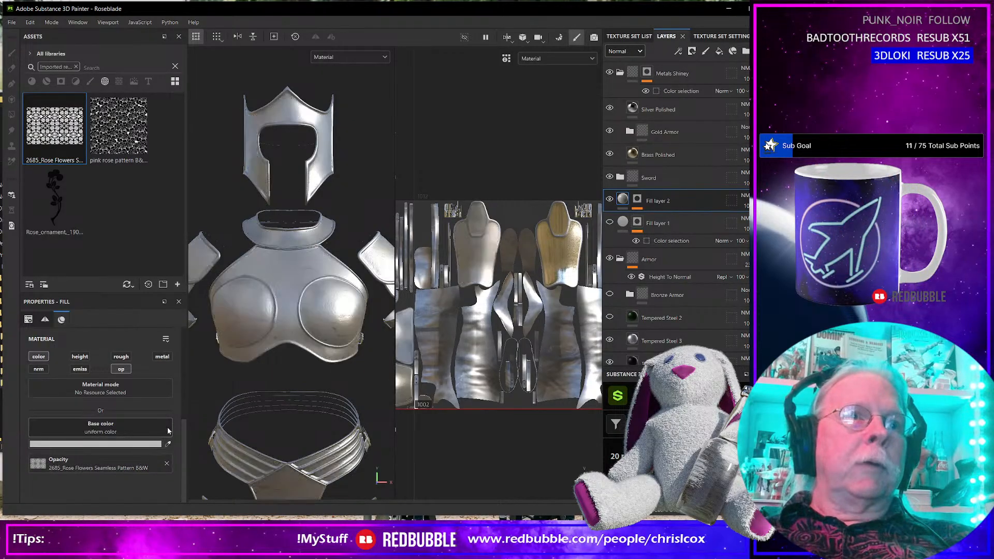
Try a bright yellow base color (HSV 0.150, 0.905, 1.000) on Fill layer 2 and undo it.
{"action": "left_click", "coordinate": [141, 444]}
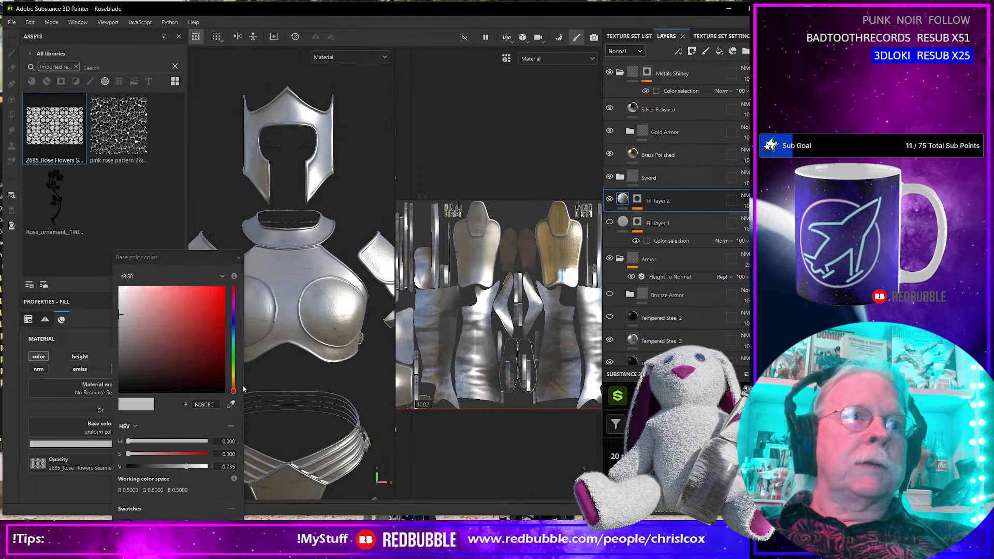
{"action": "left_click_drag", "start_coordinate": [236, 381], "coordinate": [233, 379]}
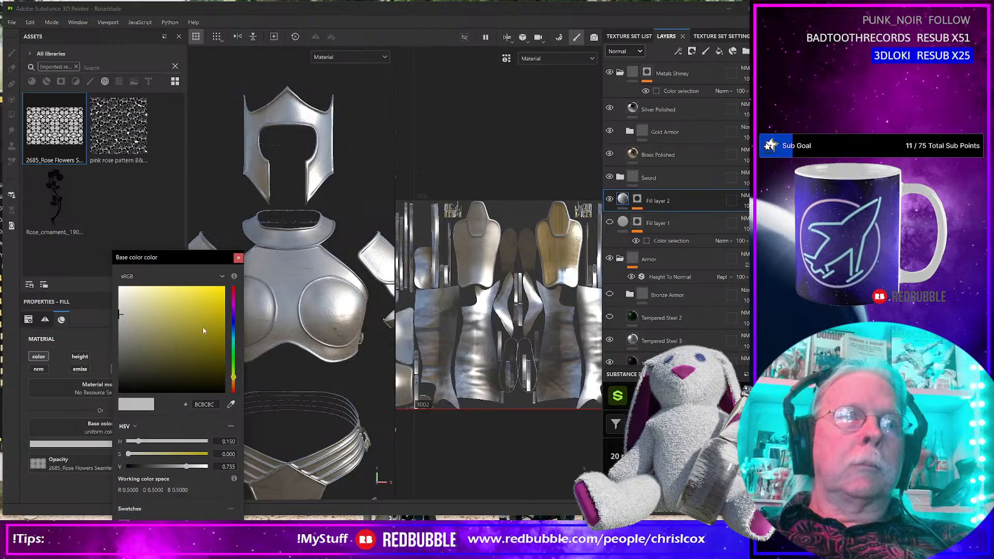
{"action": "left_click_drag", "start_coordinate": [202, 330], "coordinate": [214, 287]}
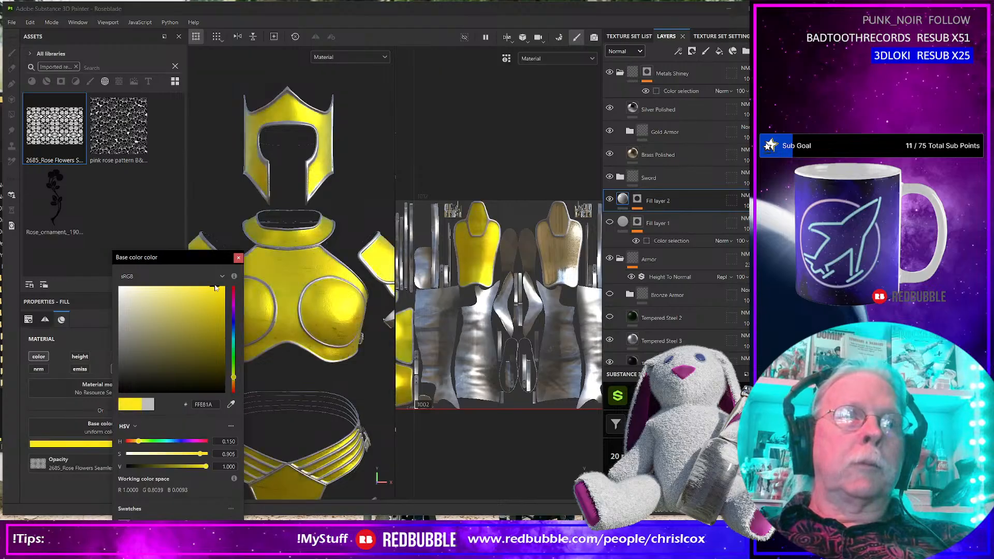
{"action": "left_click", "coordinate": [238, 258]}
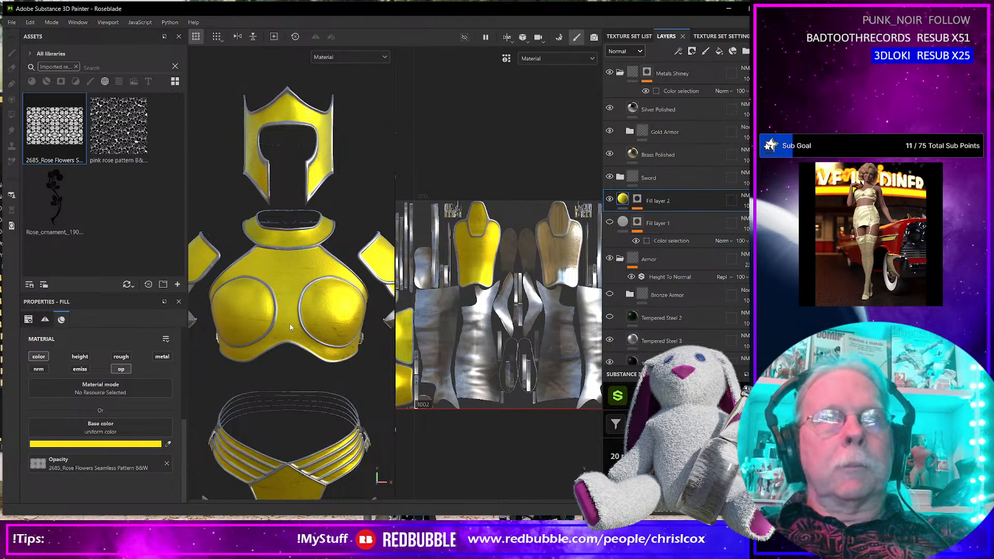
{"action": "key", "text": "ctrl+z"}
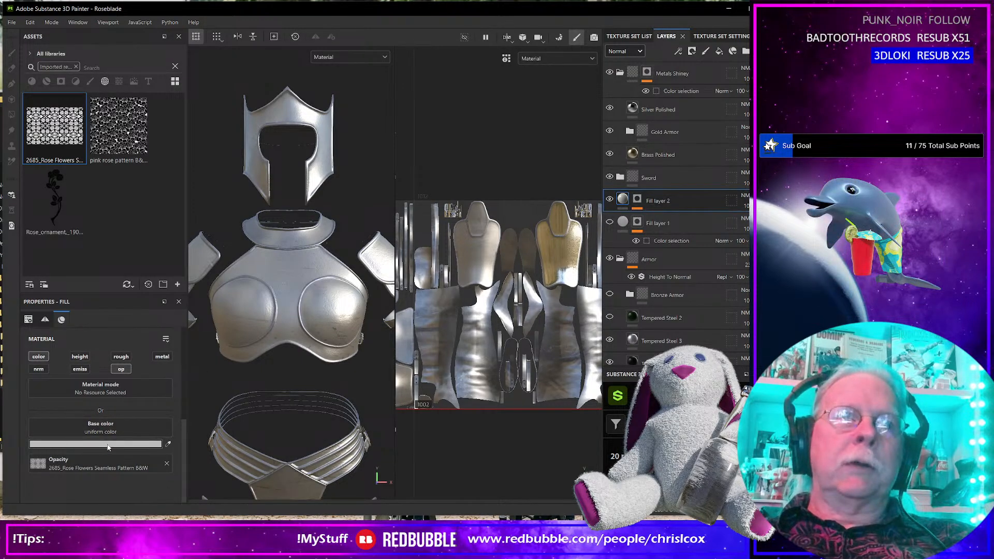
Disable Fill layer 2's opacity channel and assign the 2685_Rose Flowers Seamless Pattern B&W texture to its base color again.
{"action": "scroll", "coordinate": [107, 435], "scroll_direction": "up", "scroll_amount": 3}
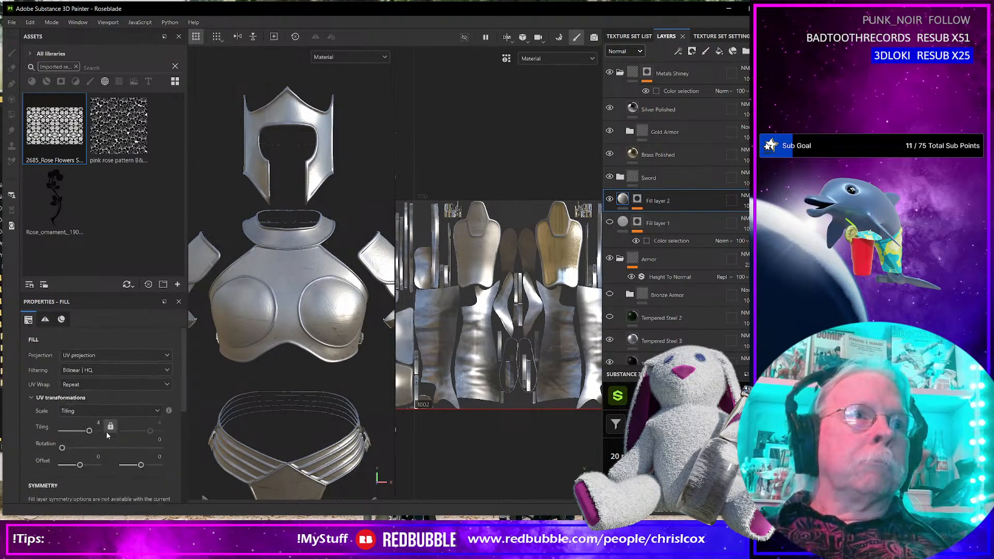
{"action": "scroll", "coordinate": [107, 433], "scroll_direction": "down", "scroll_amount": 3}
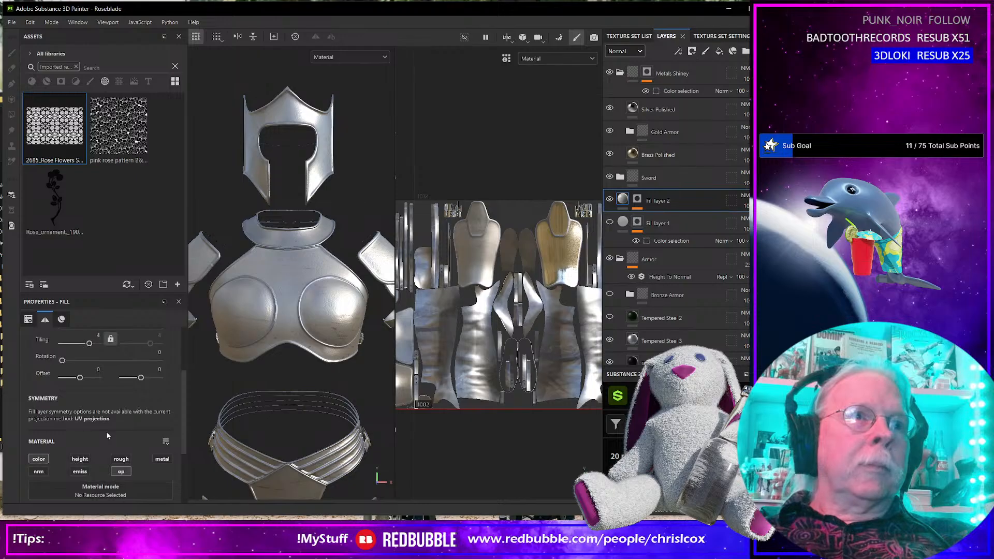
{"action": "scroll", "coordinate": [107, 431], "scroll_direction": "down", "scroll_amount": 2}
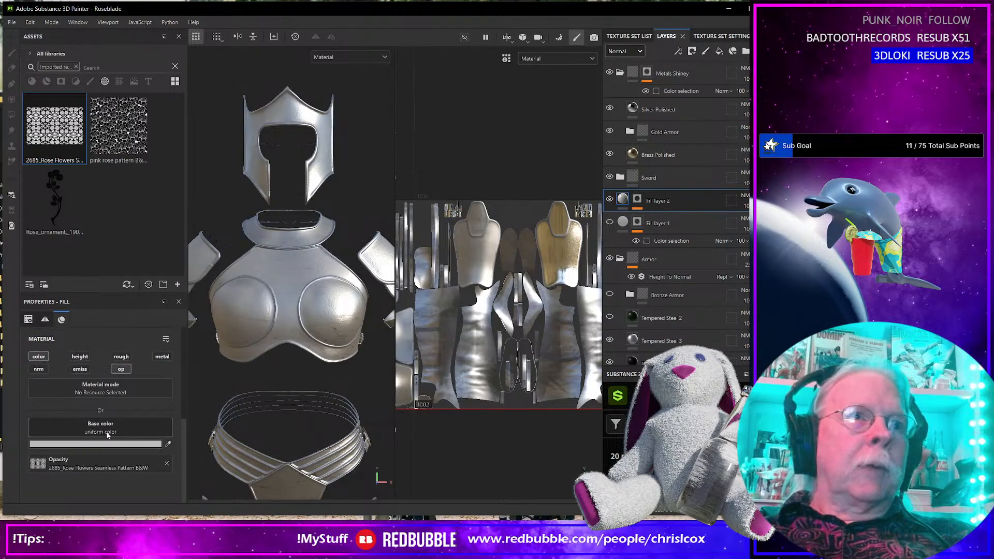
{"action": "scroll", "coordinate": [108, 428], "scroll_direction": "up", "scroll_amount": 1}
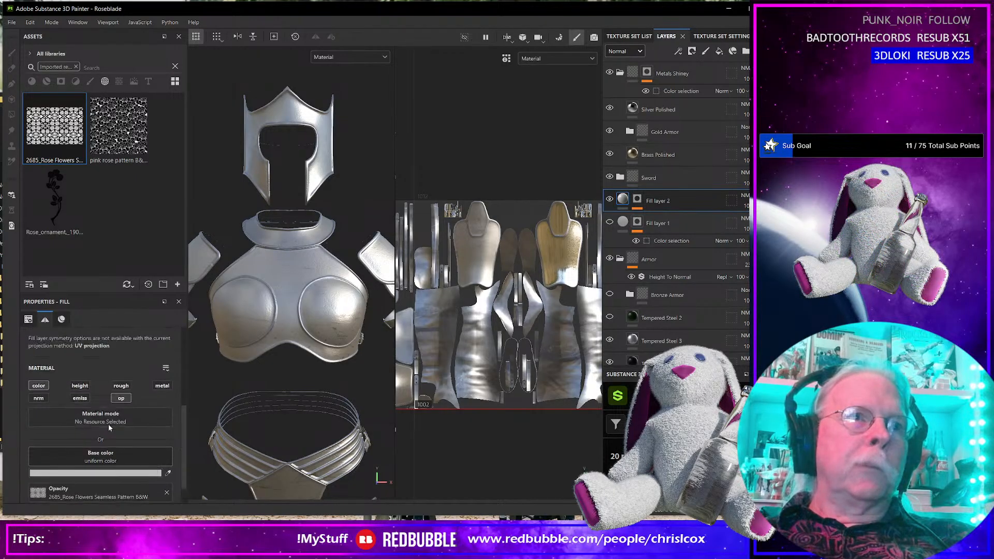
{"action": "scroll", "coordinate": [109, 427], "scroll_direction": "up", "scroll_amount": 2}
{"action": "scroll", "coordinate": [108, 427], "scroll_direction": "up", "scroll_amount": 1}
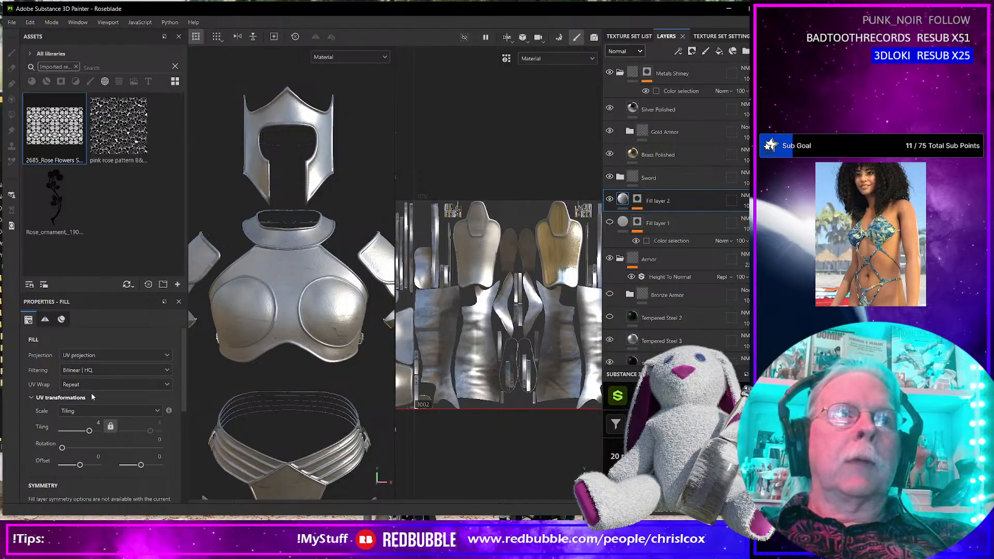
{"action": "scroll", "coordinate": [91, 393], "scroll_direction": "down", "scroll_amount": 5}
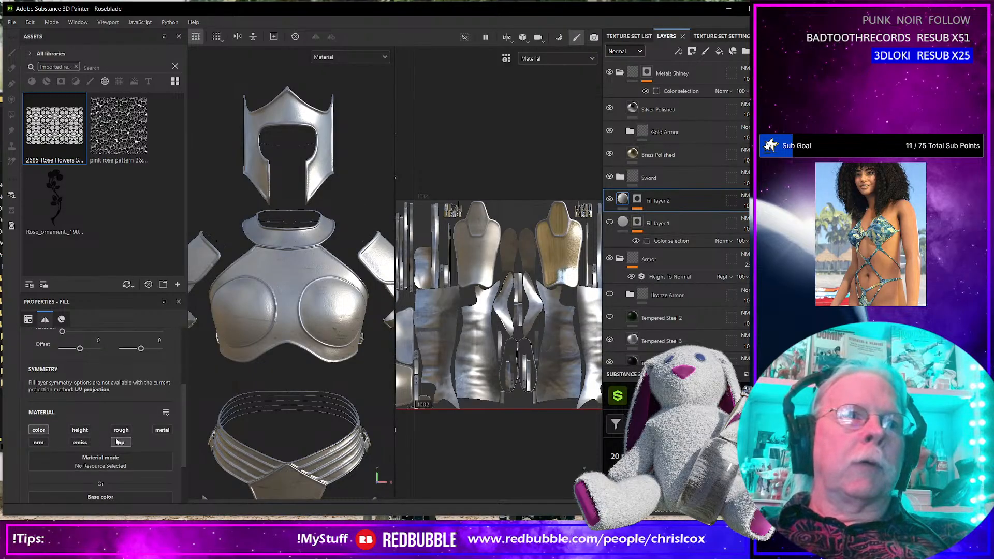
{"action": "left_click", "coordinate": [126, 445]}
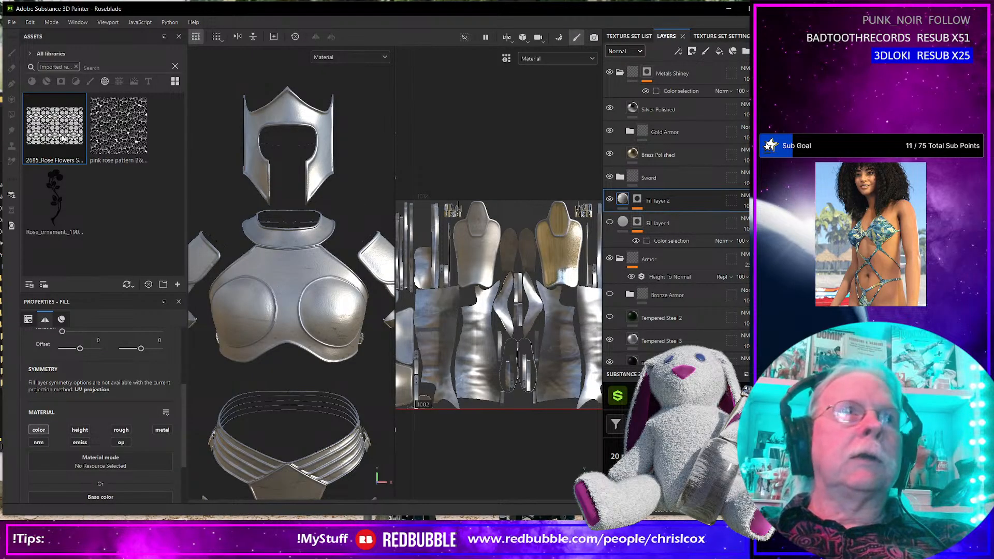
{"action": "scroll", "coordinate": [119, 448], "scroll_direction": "down", "scroll_amount": 3}
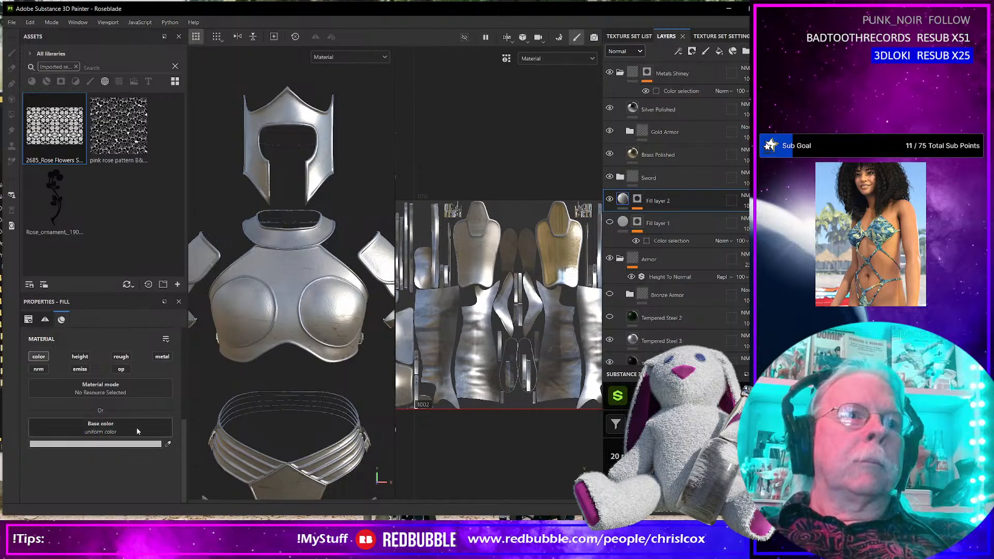
{"action": "left_click_drag", "start_coordinate": [54, 129], "coordinate": [111, 428]}
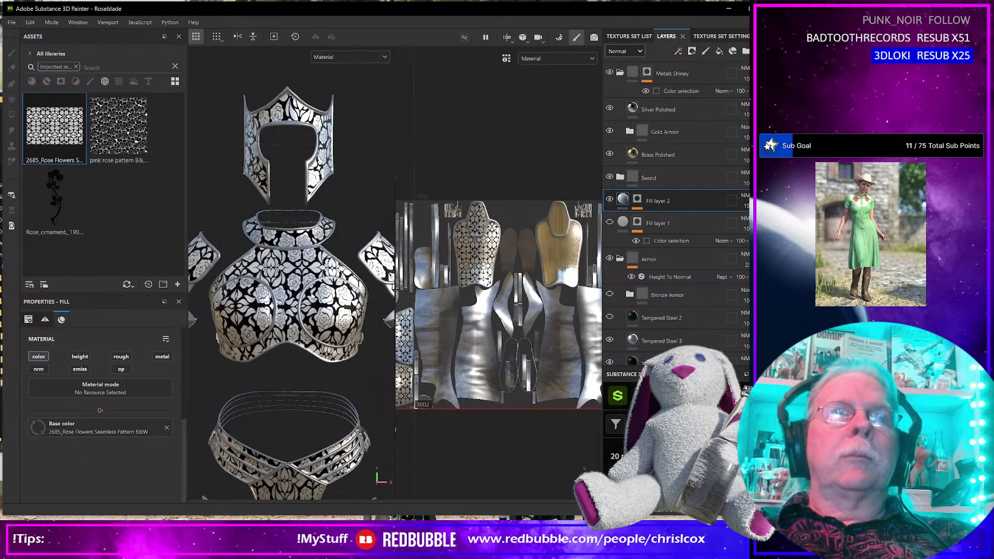
Set the tiling of Fill layer 2's rose pattern to 3.
{"action": "scroll", "coordinate": [79, 411], "scroll_direction": "up", "scroll_amount": 5}
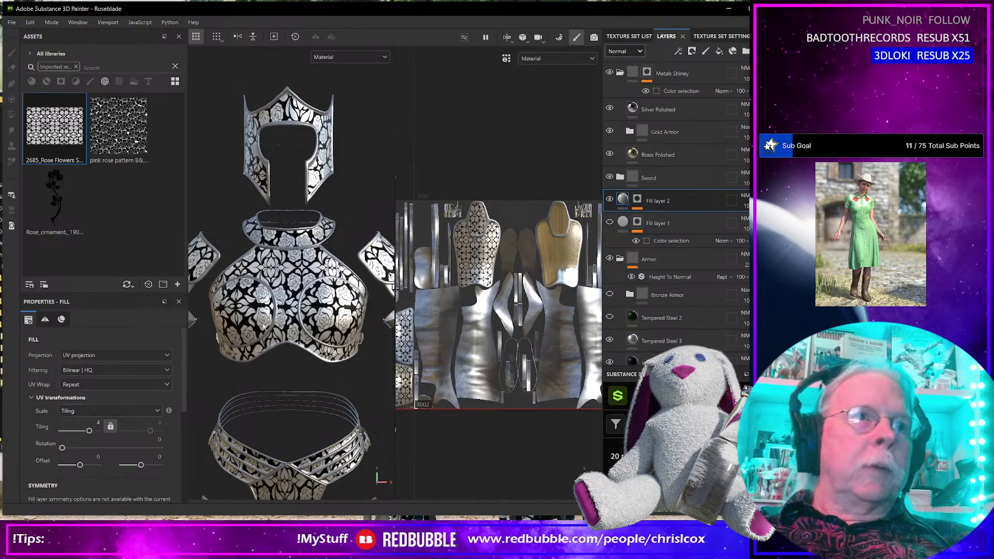
{"action": "left_click", "coordinate": [98, 422]}
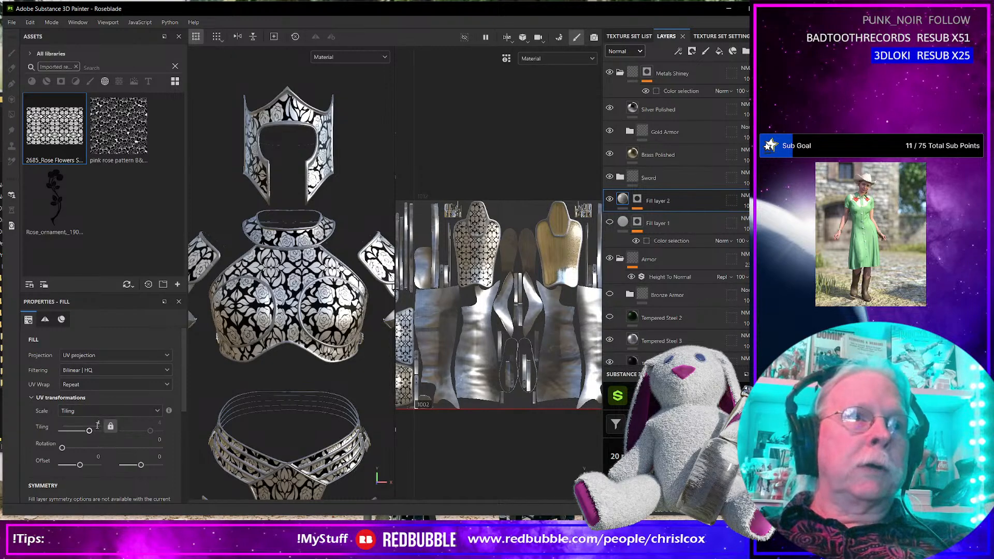
{"action": "type", "text": "3"}
{"action": "key", "text": "Return"}
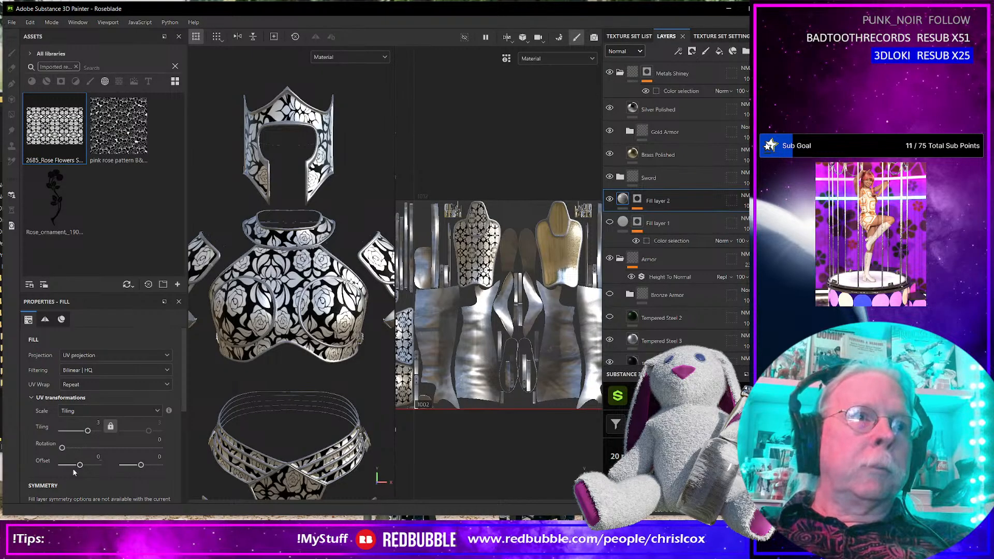
Try shifting the rose pattern on Fill layer 2 with first-axis UV offsets of 0.143 and 0.14.
{"action": "left_click_drag", "start_coordinate": [80, 465], "coordinate": [83, 466]}
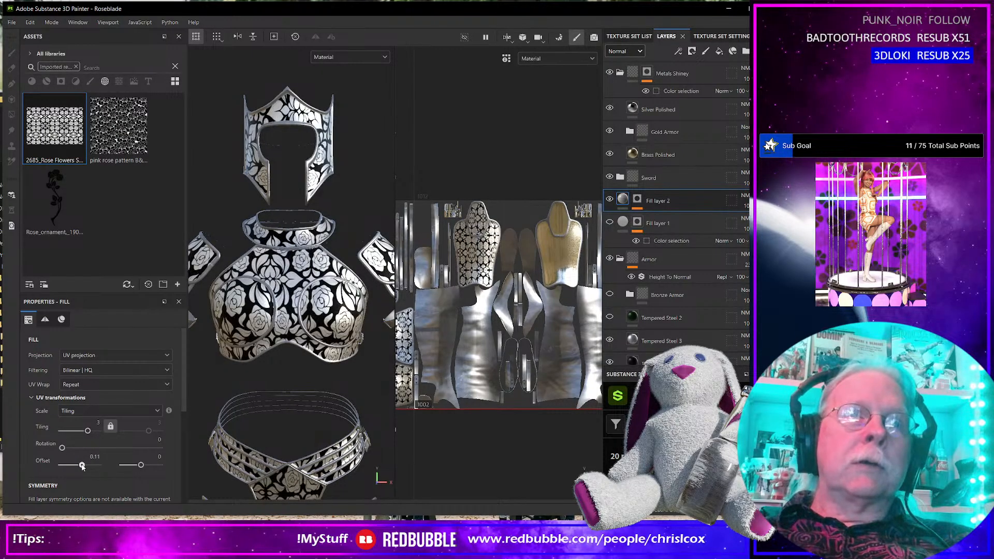
{"action": "left_click_drag", "start_coordinate": [83, 466], "coordinate": [86, 467]}
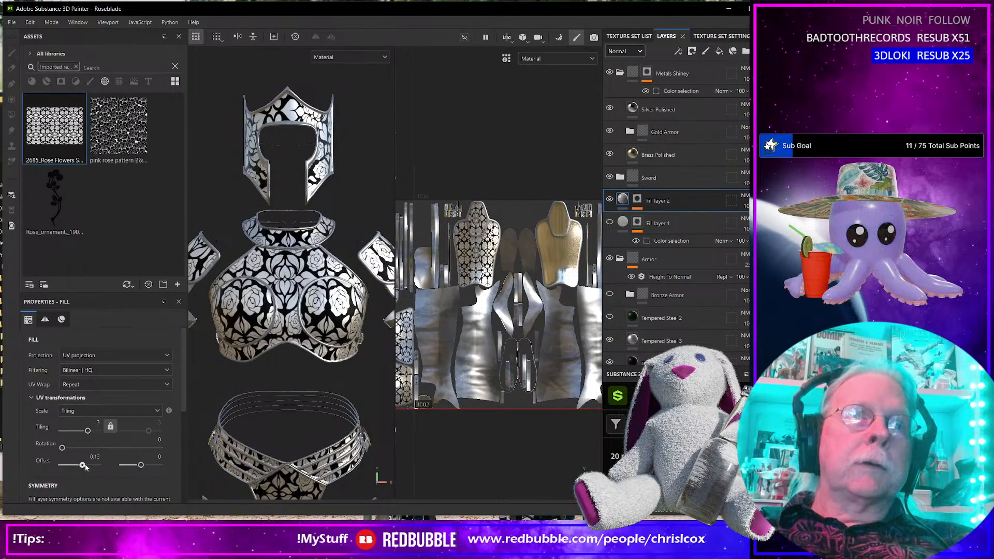
{"action": "left_click", "coordinate": [93, 457]}
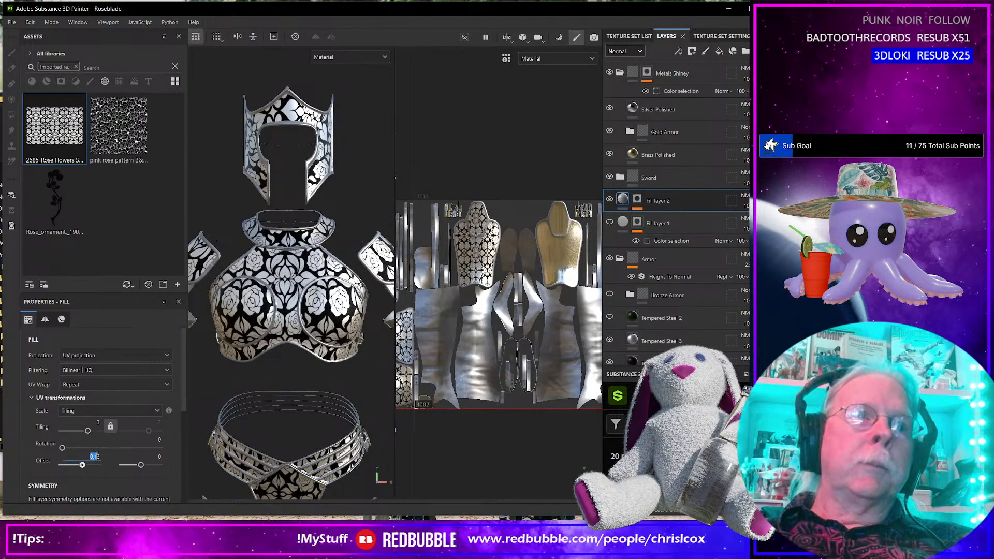
{"action": "type", "text": ".143"}
{"action": "key", "text": "Return"}
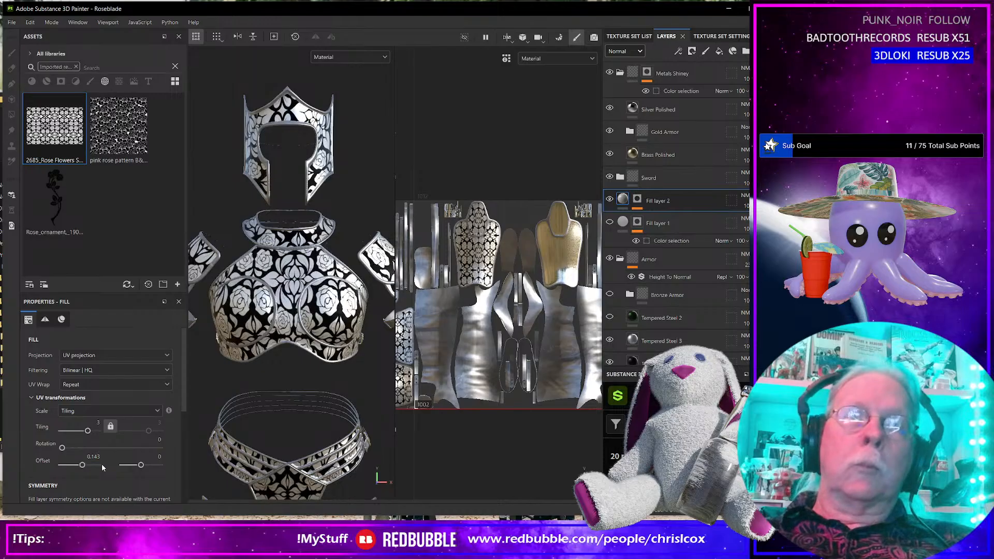
{"action": "left_click", "coordinate": [97, 458]}
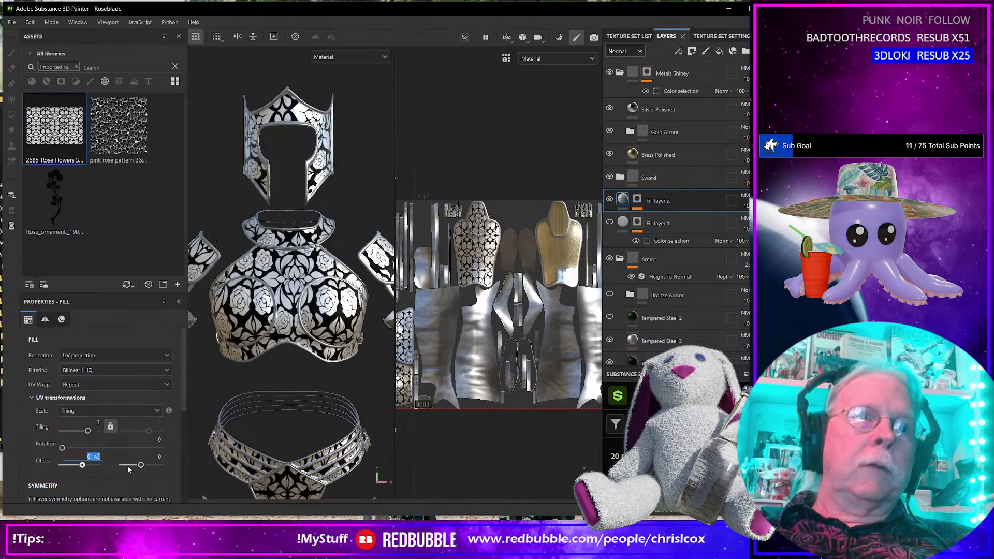
{"action": "key", "text": "BackSpace"}
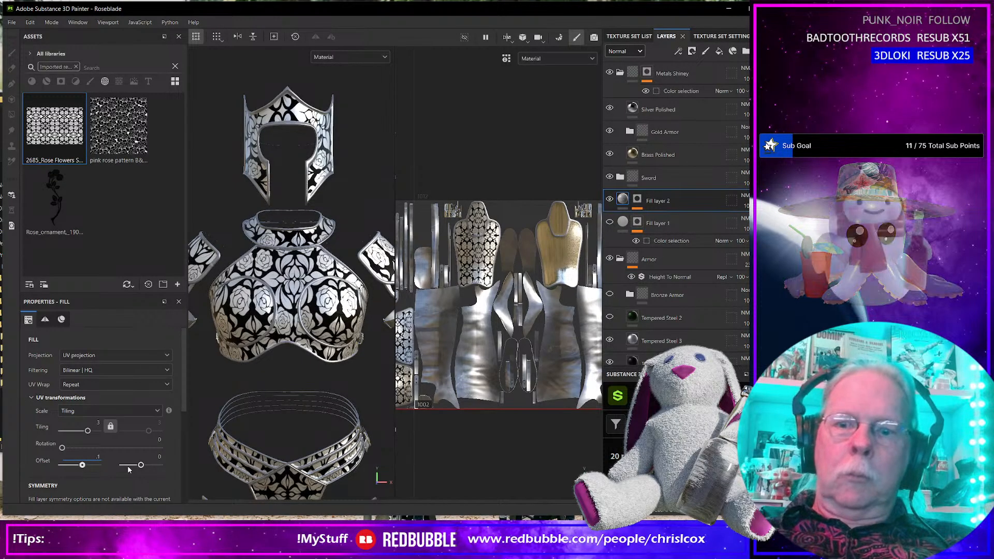
{"action": "key", "text": "Return"}
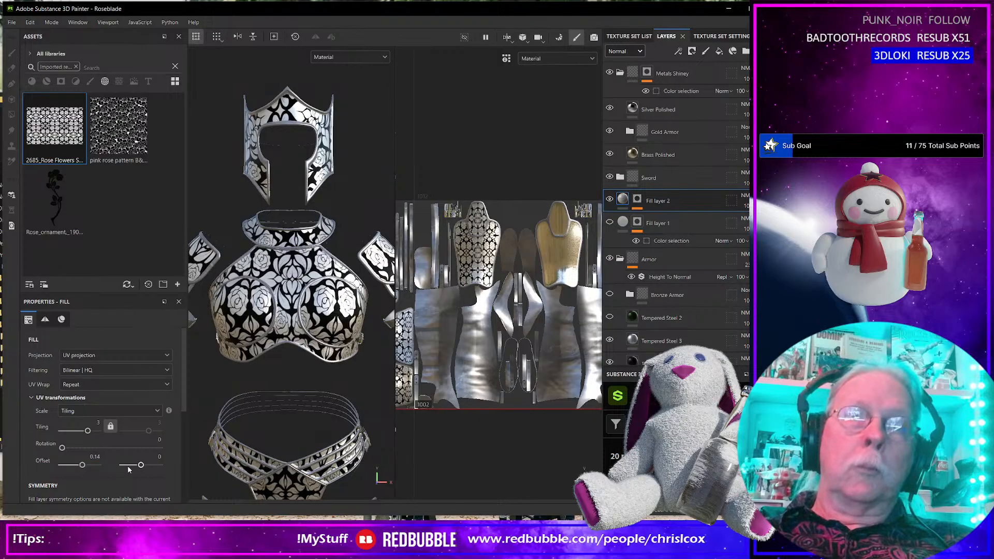
Set the first UV offset value of Fill layer 2's rose pattern to 0.135 and check the fit on the armor.
{"action": "left_click", "coordinate": [95, 456]}
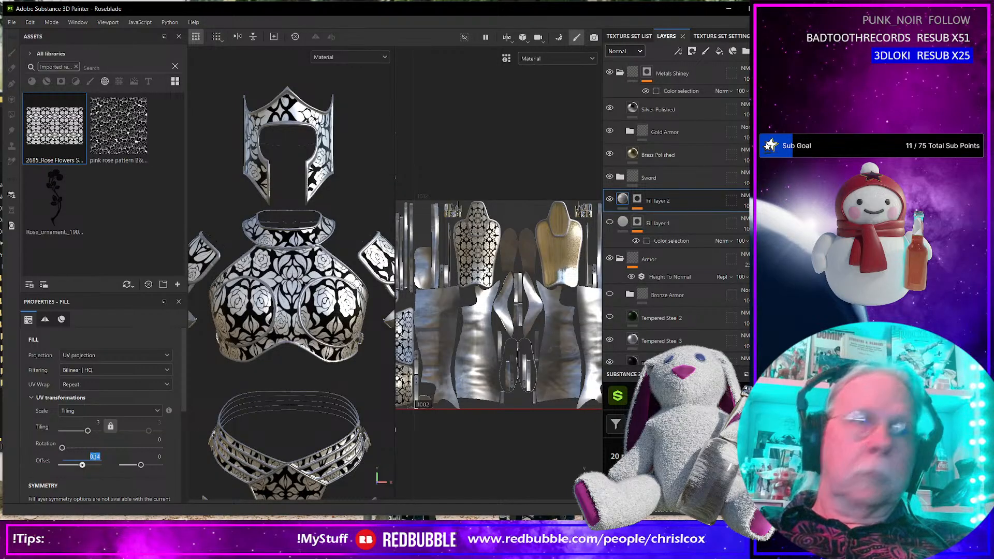
{"action": "key", "text": "BackSpace"}
{"action": "key", "text": "Return"}
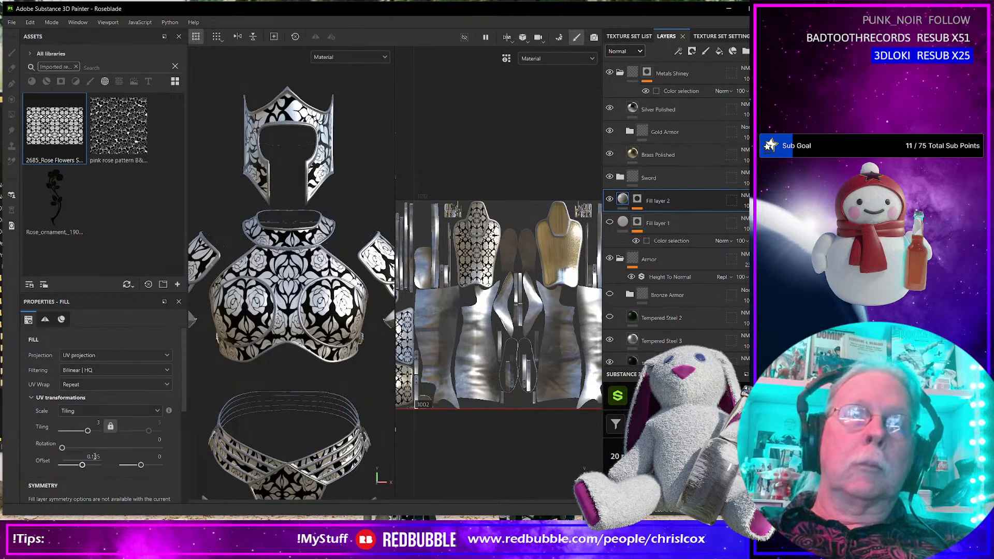
{"action": "scroll", "coordinate": [269, 372], "scroll_direction": "down", "scroll_amount": 5}
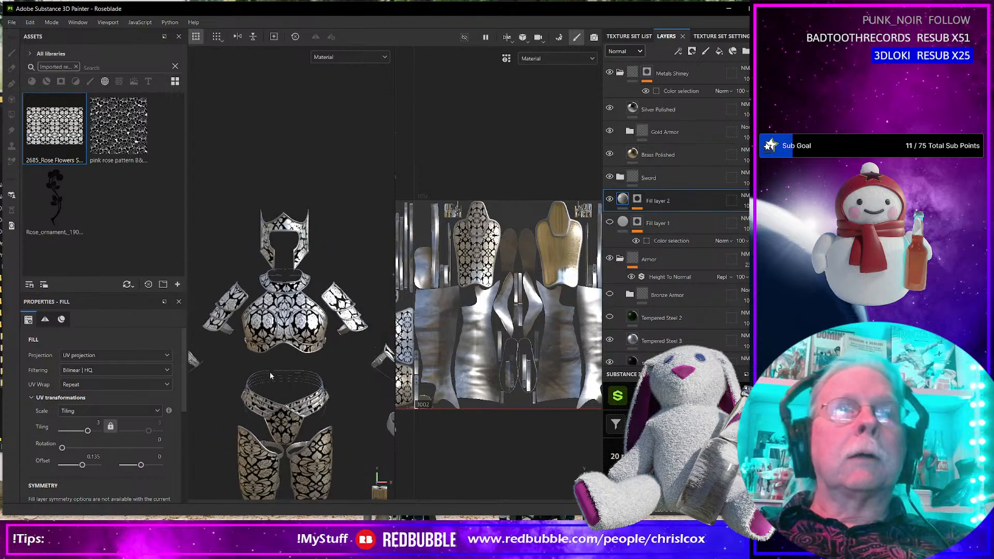
{"action": "left_click_drag", "start_coordinate": [286, 371], "coordinate": [260, 359], "text": "alt"}
{"action": "scroll", "coordinate": [260, 359], "scroll_direction": "up", "scroll_amount": 5}
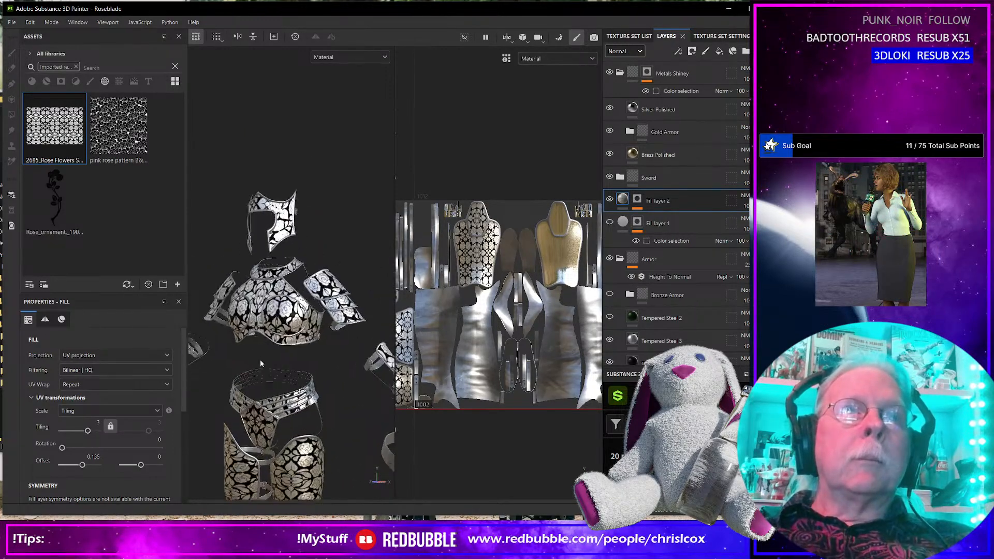
{"action": "scroll", "coordinate": [122, 468], "scroll_direction": "down", "scroll_amount": 5}
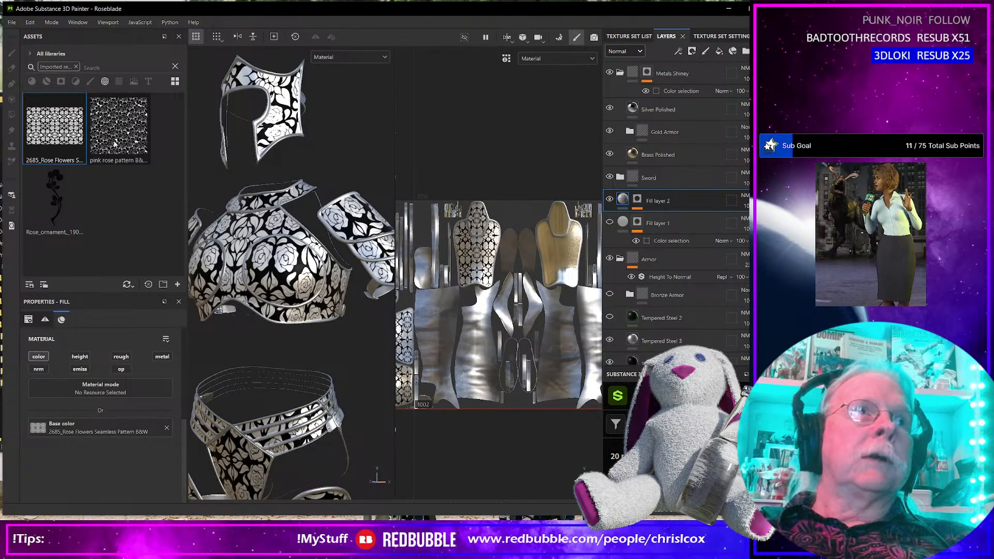
Preview the armor's Base color channel alone in the viewports, and restore the full Material display.
{"action": "left_click", "coordinate": [549, 60]}
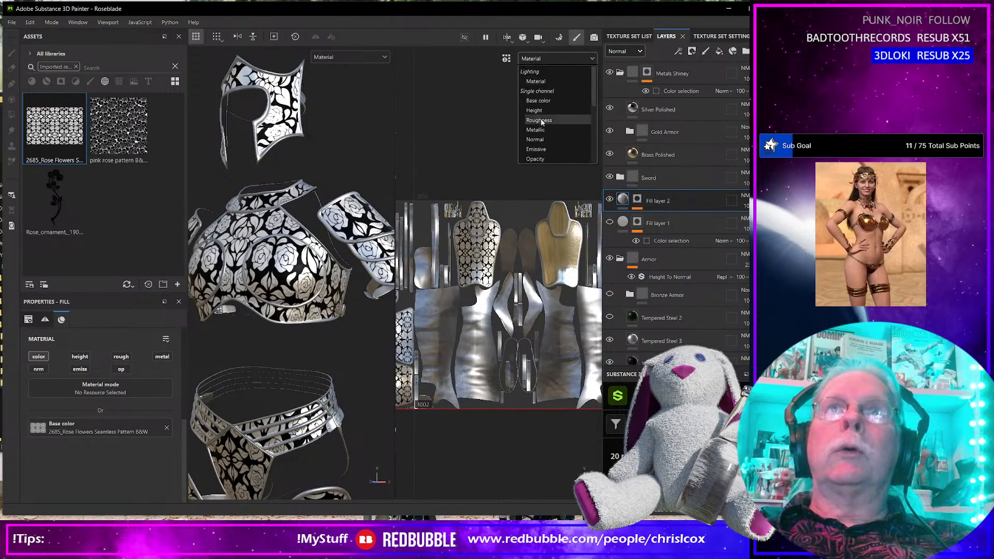
{"action": "left_click", "coordinate": [539, 100]}
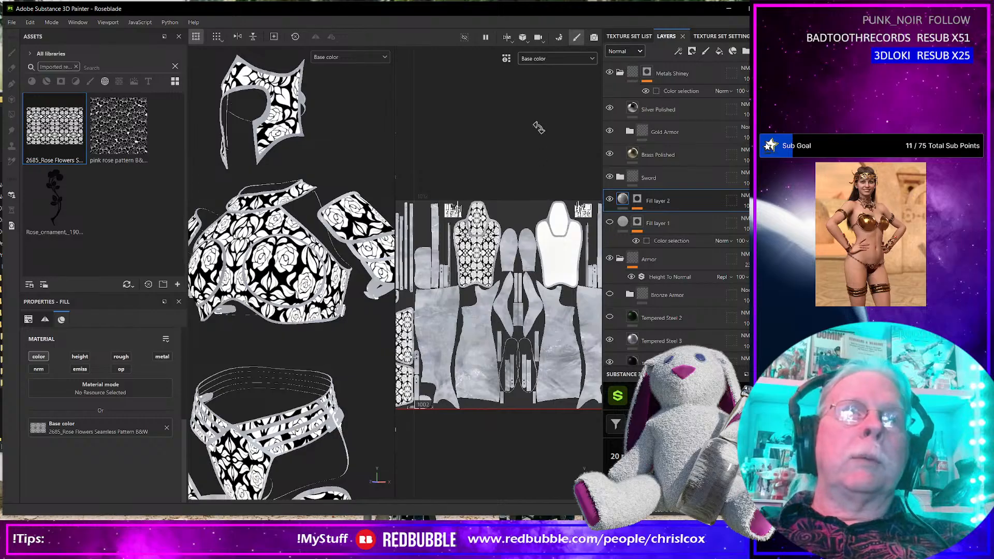
{"action": "left_click", "coordinate": [548, 58]}
{"action": "left_click", "coordinate": [541, 80]}
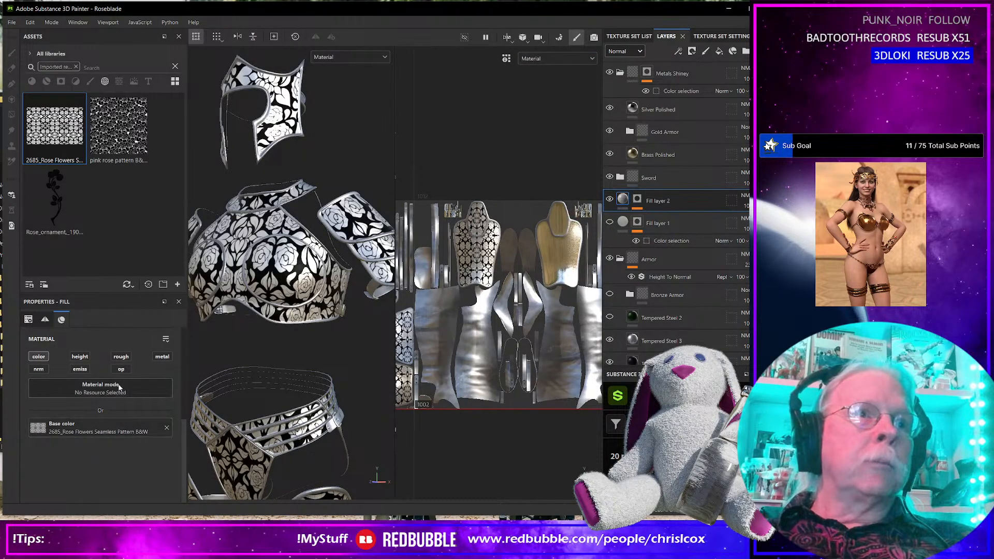
Enable Fill layer 2's height channel with the 2685_Rose Flowers Seamless Pattern B&W texture and disable its color channel.
{"action": "mouse_move", "coordinate": [117, 140]}
{"action": "left_mouse_down"}
{"action": "mouse_move", "coordinate": [136, 196]}
{"action": "mouse_move", "coordinate": [121, 393]}
{"action": "mouse_move", "coordinate": [107, 132]}
{"action": "left_mouse_up"}
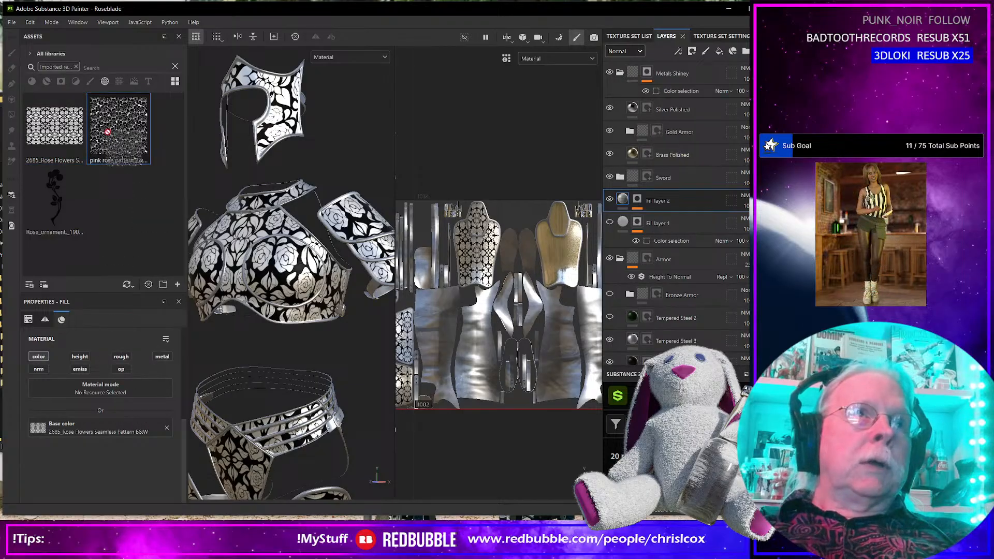
{"action": "left_click", "coordinate": [80, 357]}
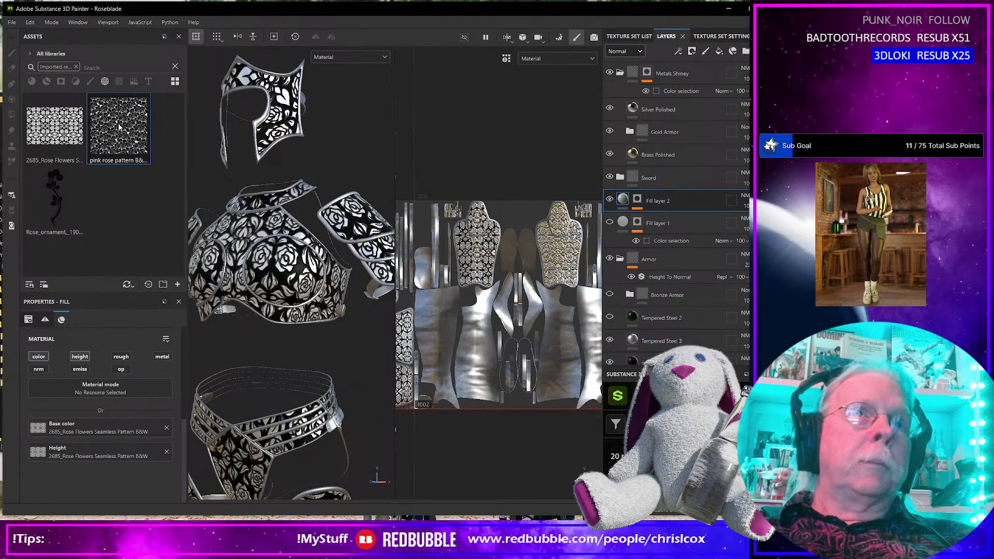
{"action": "mouse_move", "coordinate": [119, 124]}
{"action": "left_mouse_down"}
{"action": "mouse_move", "coordinate": [147, 340]}
{"action": "mouse_move", "coordinate": [133, 132]}
{"action": "mouse_move", "coordinate": [112, 124]}
{"action": "left_mouse_up"}
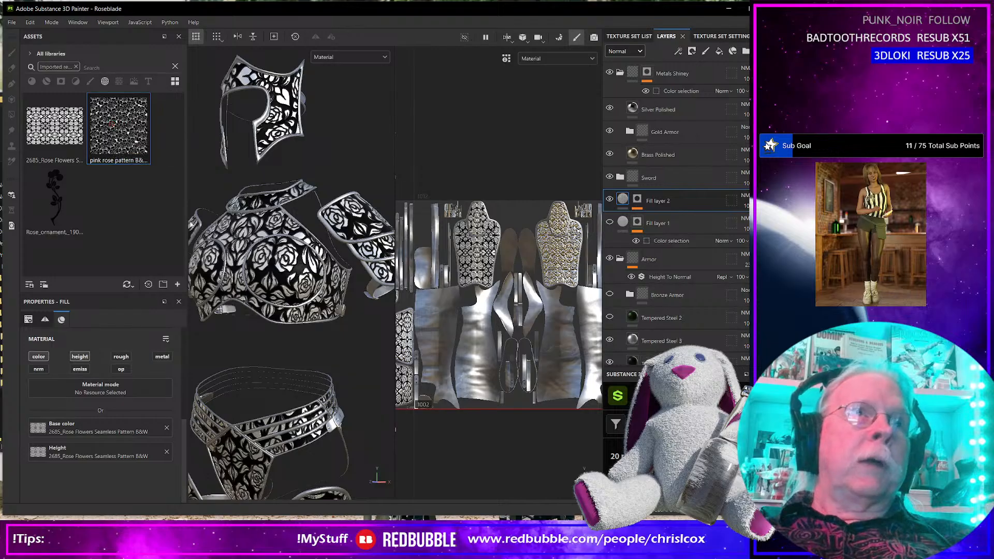
{"action": "scroll", "coordinate": [305, 271], "scroll_direction": "up", "scroll_amount": 2}
{"action": "scroll", "coordinate": [305, 272], "scroll_direction": "down", "scroll_amount": 3}
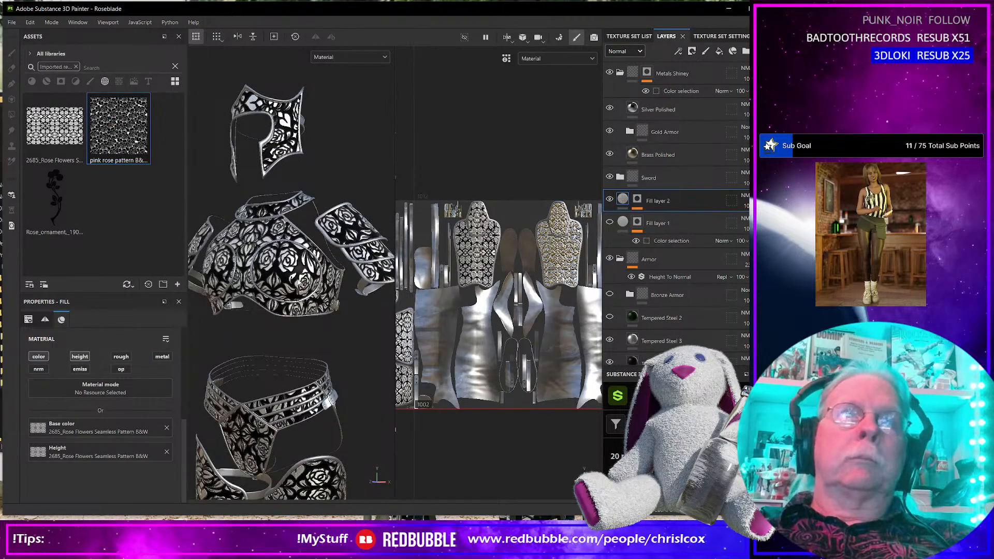
{"action": "left_click", "coordinate": [38, 357]}
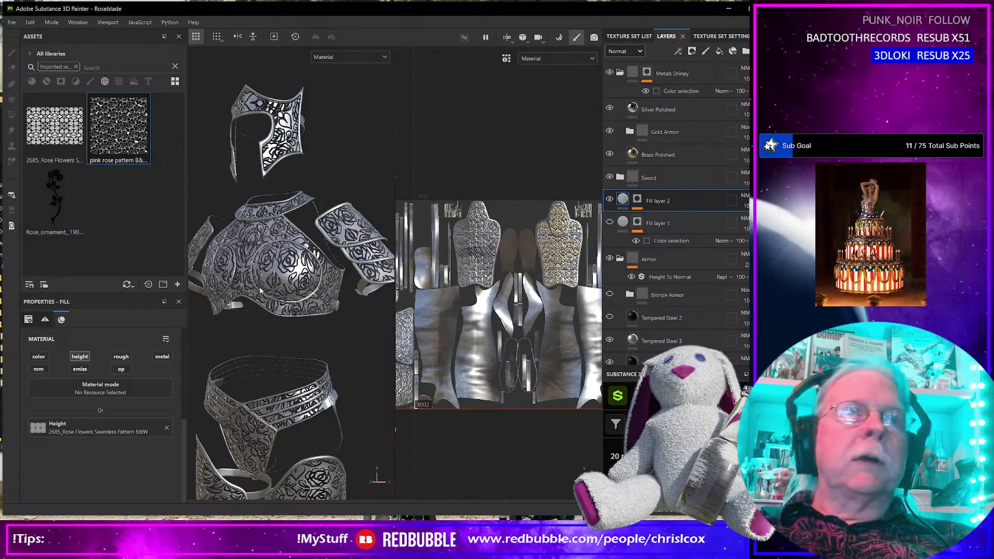
Examine the height-only rose pattern on the helmet, chest, belt, thigh and shin armor from several distances and angles.
{"action": "scroll", "coordinate": [259, 306], "scroll_direction": "down", "scroll_amount": 5}
{"action": "left_click_drag", "start_coordinate": [259, 304], "coordinate": [280, 274], "text": "alt"}
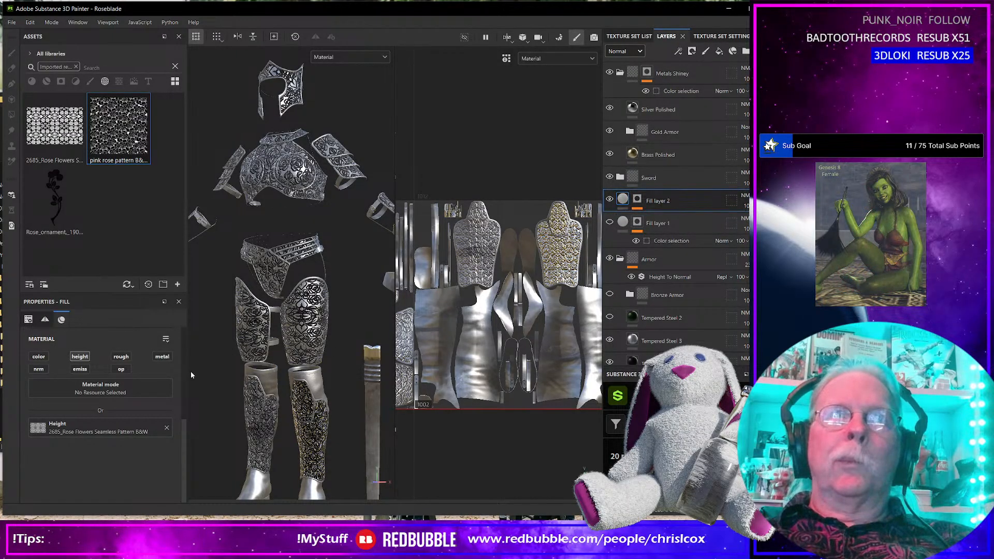
{"action": "scroll", "coordinate": [255, 372], "scroll_direction": "up", "scroll_amount": 4}
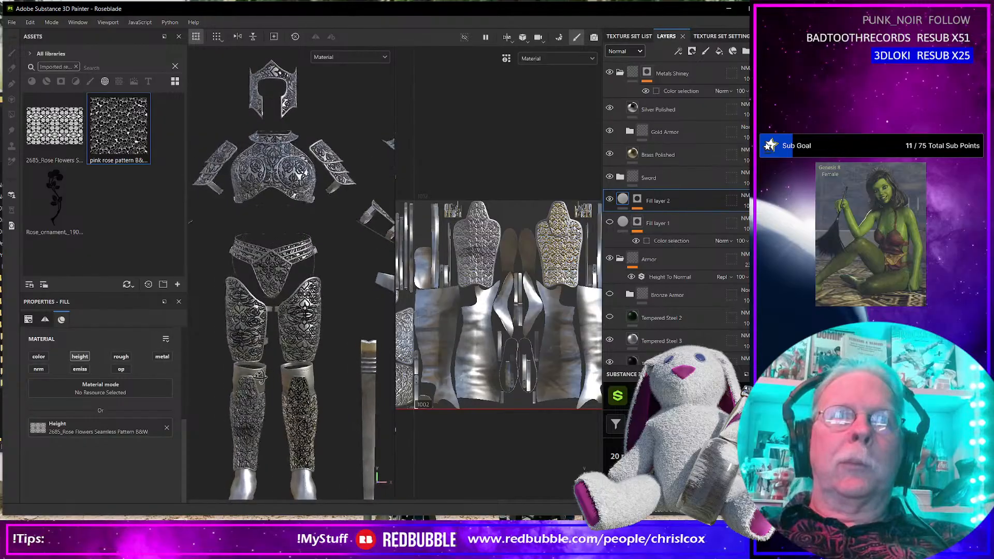
{"action": "scroll", "coordinate": [259, 375], "scroll_direction": "up", "scroll_amount": 2}
{"action": "scroll", "coordinate": [259, 372], "scroll_direction": "down", "scroll_amount": 4}
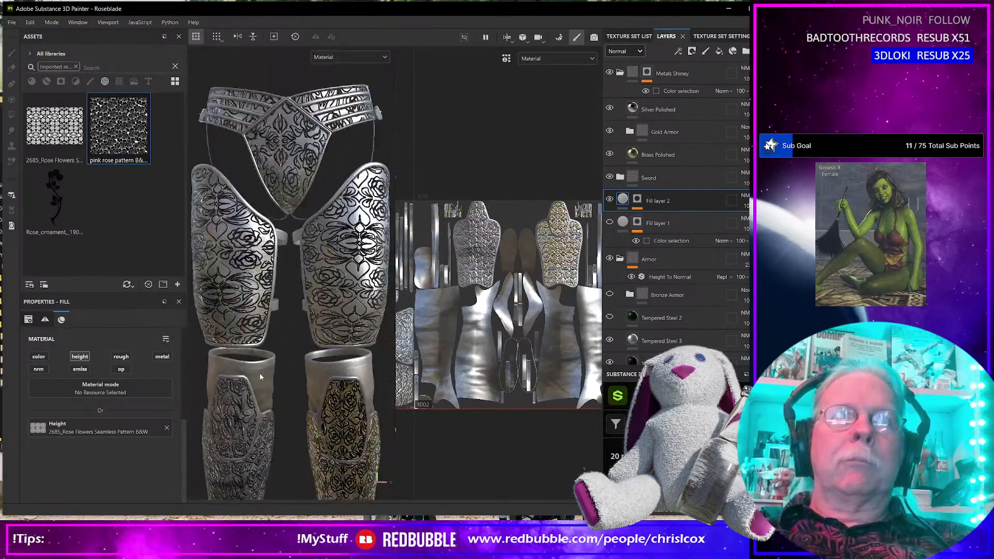
{"action": "scroll", "coordinate": [264, 370], "scroll_direction": "up", "scroll_amount": 3}
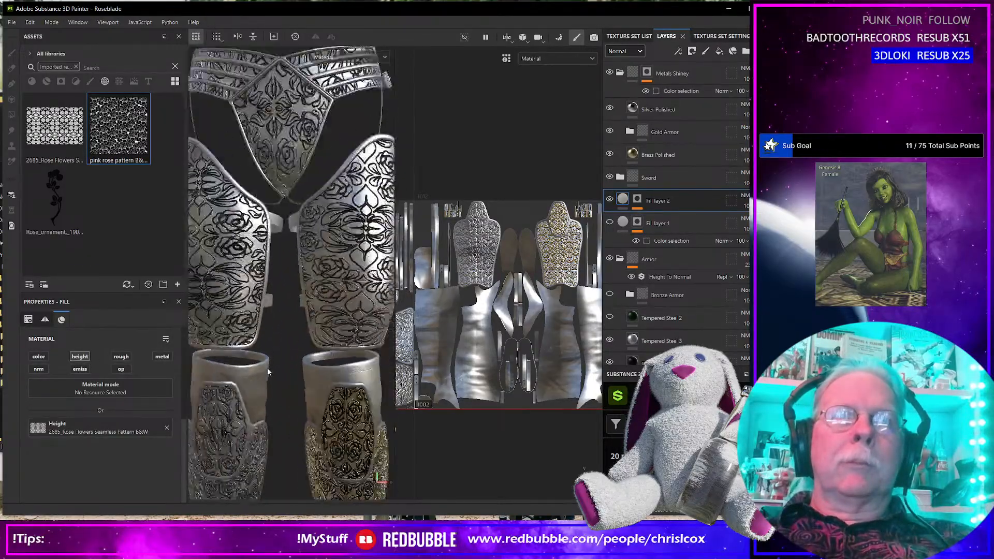
{"action": "scroll", "coordinate": [268, 371], "scroll_direction": "down", "scroll_amount": 1}
{"action": "scroll", "coordinate": [268, 371], "scroll_direction": "down", "scroll_amount": 4}
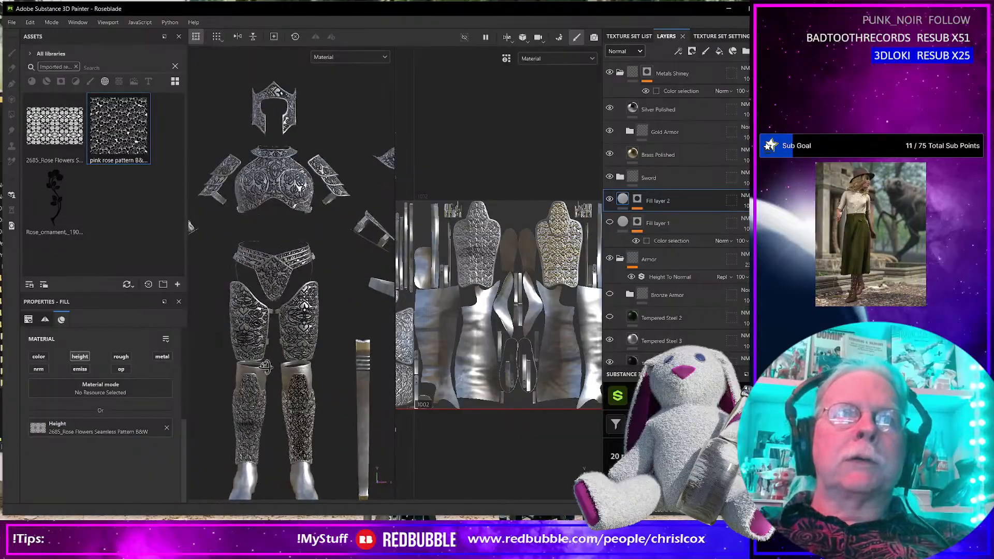
{"action": "scroll", "coordinate": [265, 366], "scroll_direction": "up", "scroll_amount": 3}
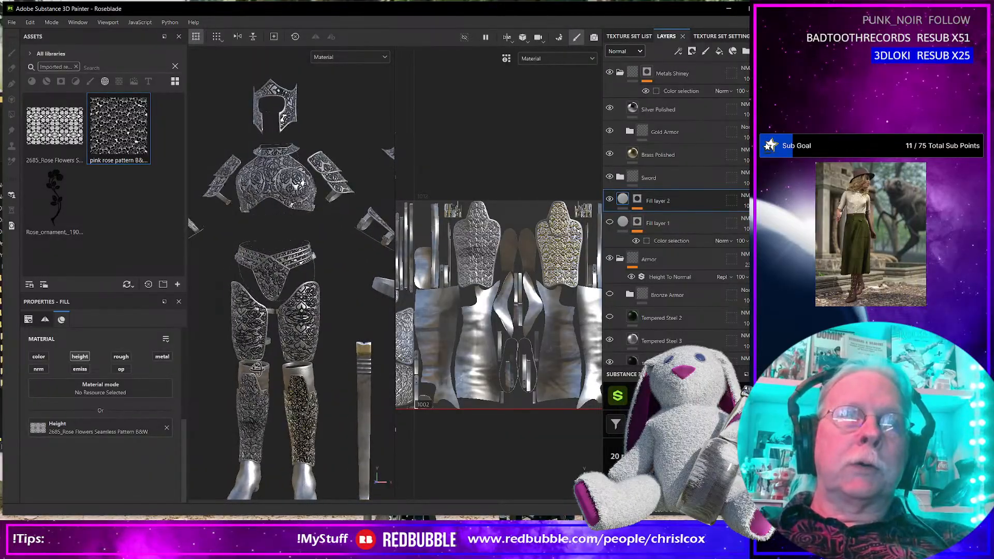
{"action": "scroll", "coordinate": [338, 297], "scroll_direction": "up", "scroll_amount": 2}
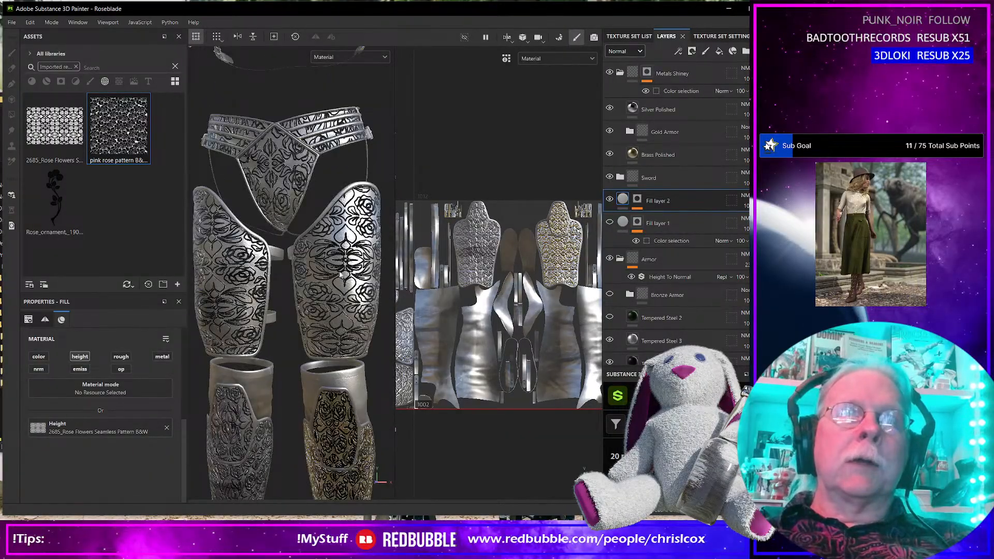
{"action": "scroll", "coordinate": [228, 325], "scroll_direction": "up", "scroll_amount": 2}
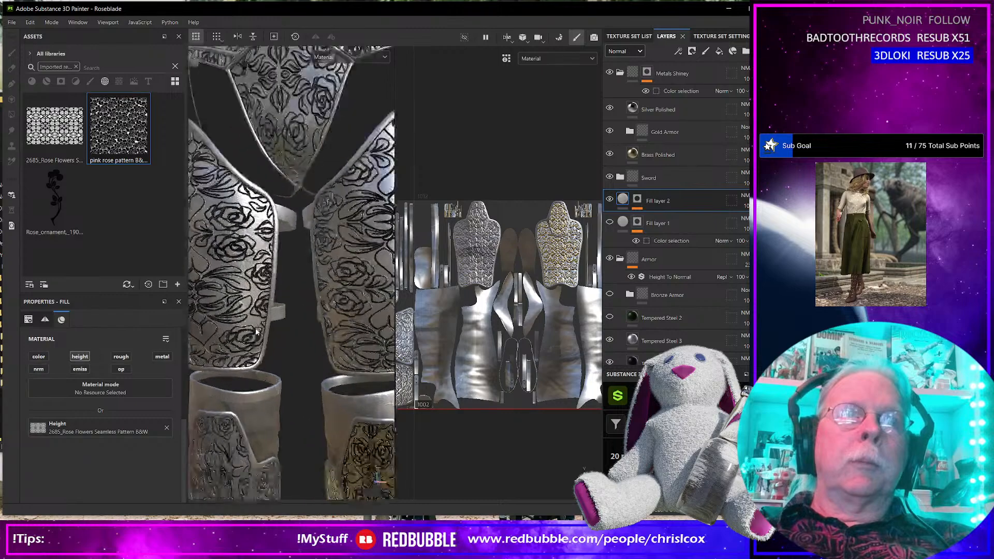
{"action": "scroll", "coordinate": [228, 325], "scroll_direction": "down", "scroll_amount": 4}
{"action": "mouse_move", "coordinate": [260, 335]}
{"action": "left_mouse_down", "text": "alt"}
{"action": "mouse_move", "coordinate": [295, 342]}
{"action": "mouse_move", "coordinate": [219, 345]}
{"action": "mouse_move", "coordinate": [274, 346]}
{"action": "left_mouse_up", "text": "alt"}
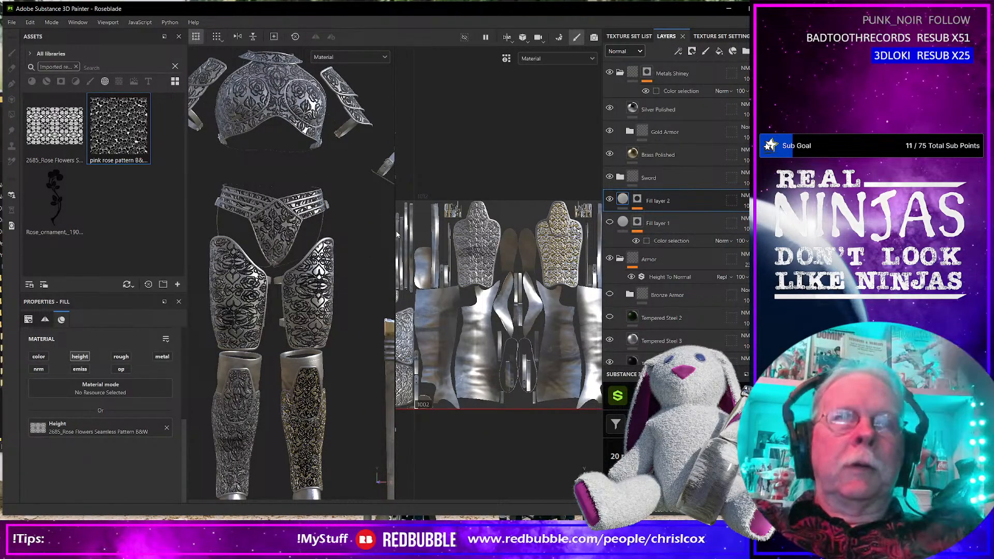
{"action": "scroll", "coordinate": [245, 305], "scroll_direction": "up", "scroll_amount": 2}
{"action": "scroll", "coordinate": [298, 309], "scroll_direction": "up", "scroll_amount": 3}
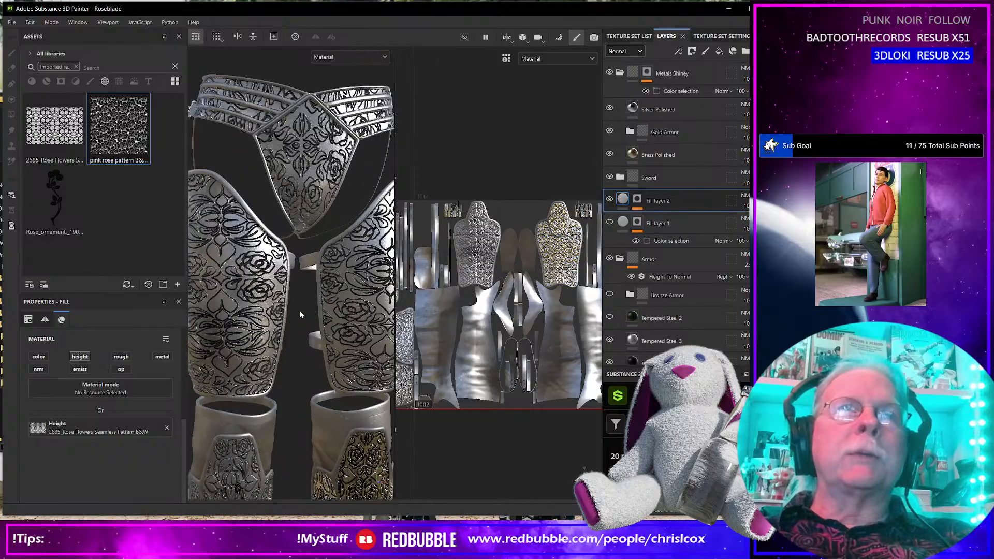
{"action": "left_click_drag", "start_coordinate": [301, 309], "coordinate": [284, 308], "text": "alt"}
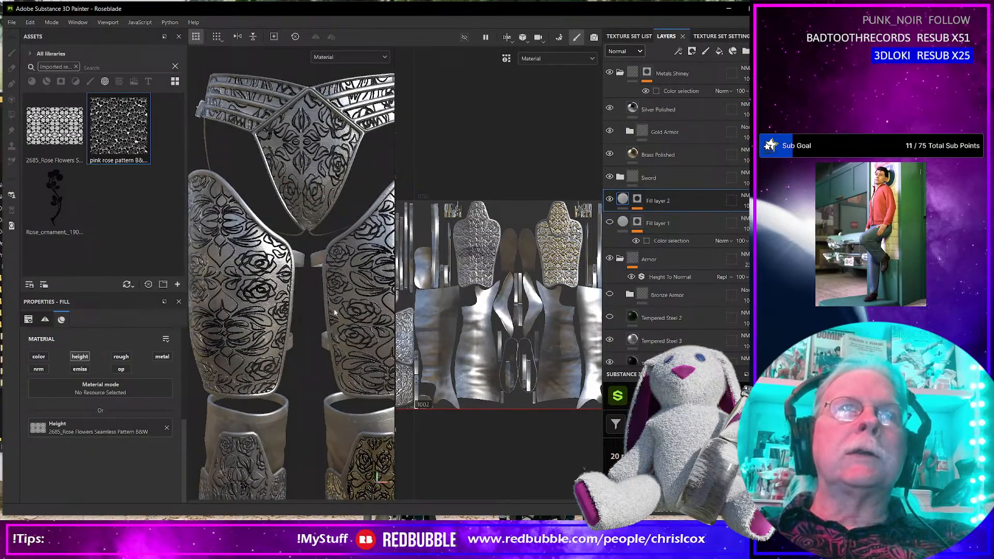
Duplicate Fill layer 2 and open the Color selection settings in the copy's mask.
{"action": "right_click", "coordinate": [674, 201]}
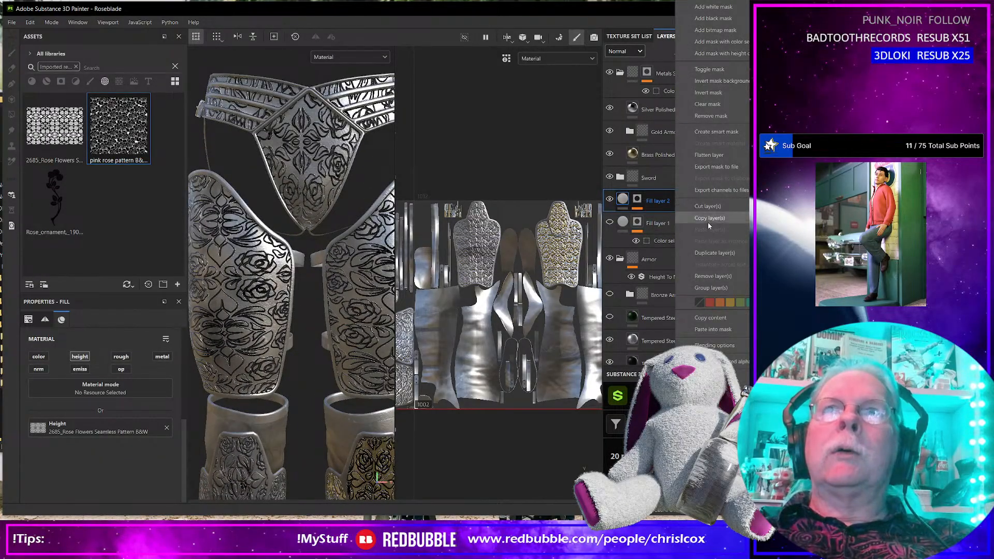
{"action": "left_click", "coordinate": [712, 253]}
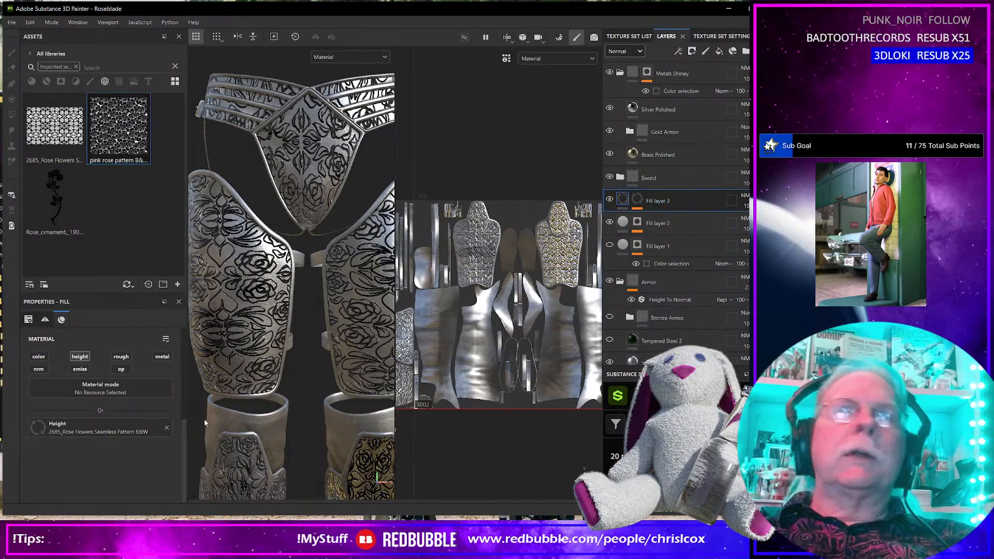
{"action": "scroll", "coordinate": [140, 419], "scroll_direction": "up", "scroll_amount": 3}
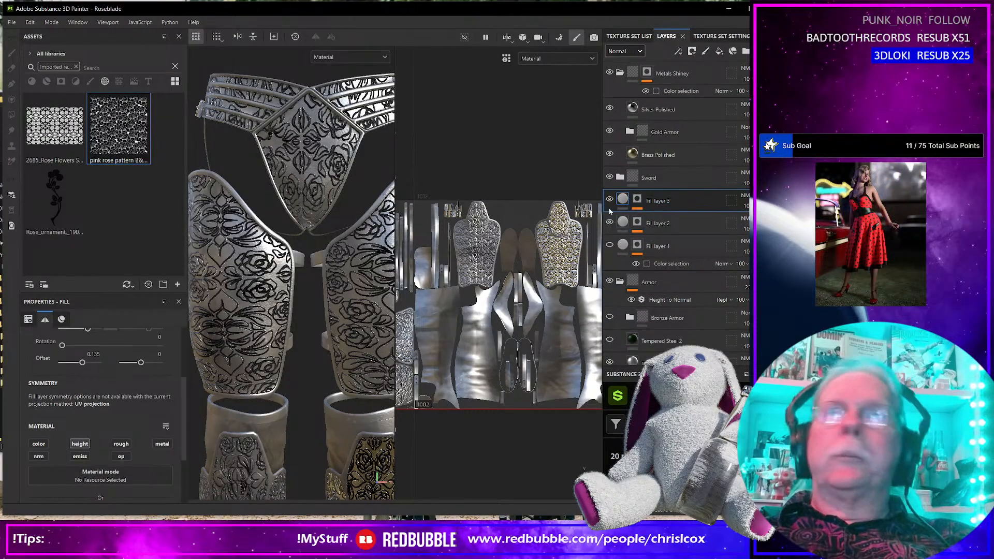
{"action": "left_click", "coordinate": [637, 199]}
{"action": "left_click", "coordinate": [672, 218]}
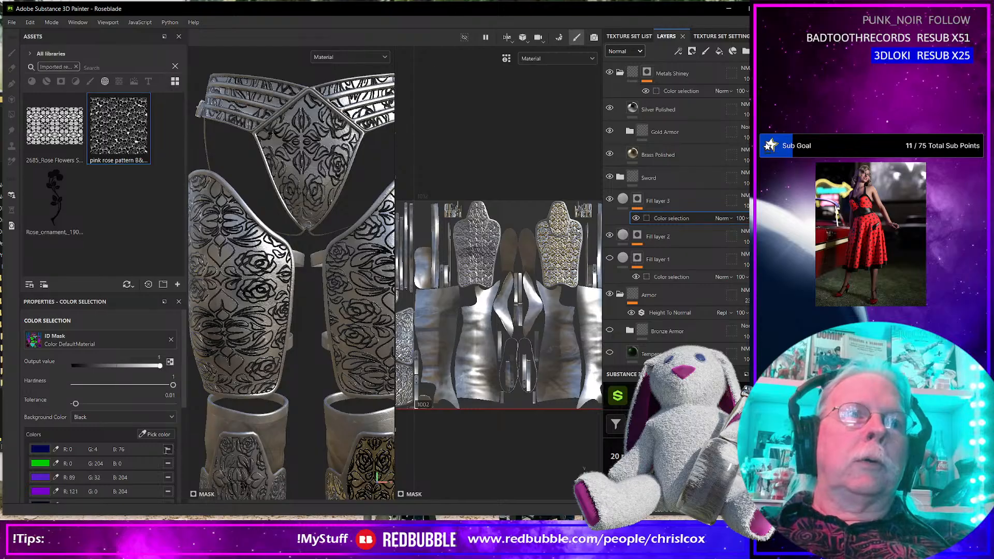
Clear all colors from the color selection in Fill layer 3's mask and pick only the pelvis plate's teal ID color.
{"action": "scroll", "coordinate": [166, 450], "scroll_direction": "down", "scroll_amount": 5}
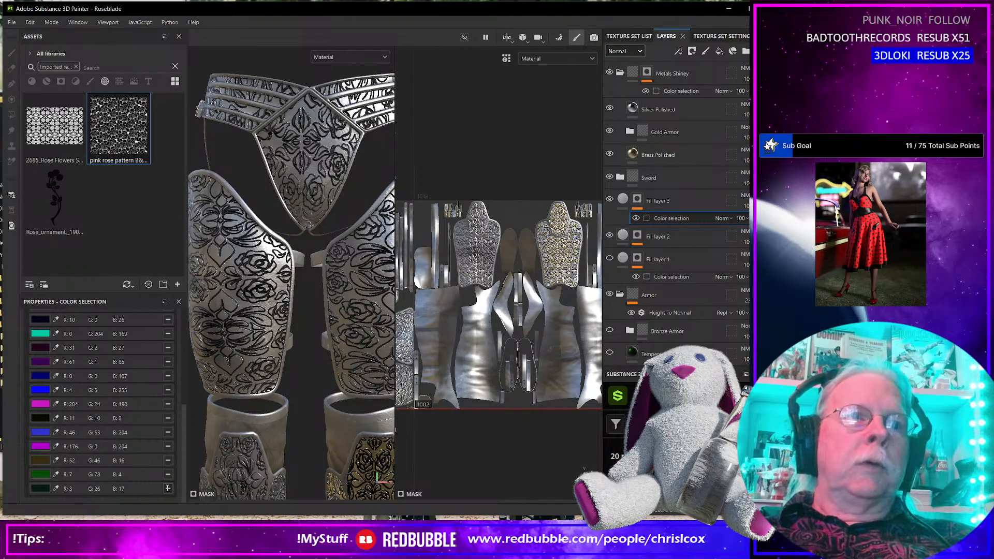
{"action": "left_click", "coordinate": [168, 488]}
{"action": "left_click", "coordinate": [168, 488]}
{"action": "left_click", "coordinate": [168, 488]}
{"action": "left_click", "coordinate": [168, 475]}
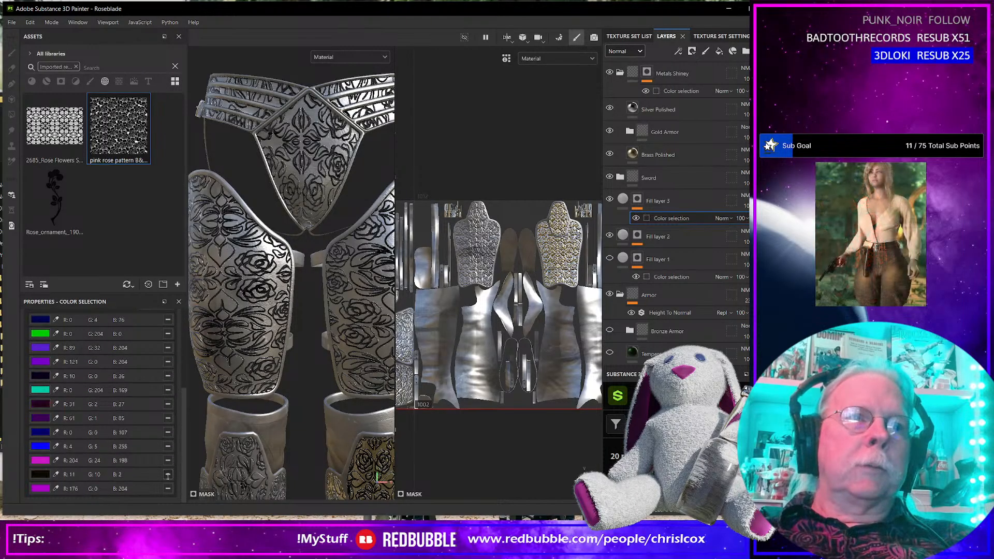
{"action": "left_click", "coordinate": [168, 488]}
{"action": "left_click", "coordinate": [168, 487]}
{"action": "left_click", "coordinate": [168, 488]}
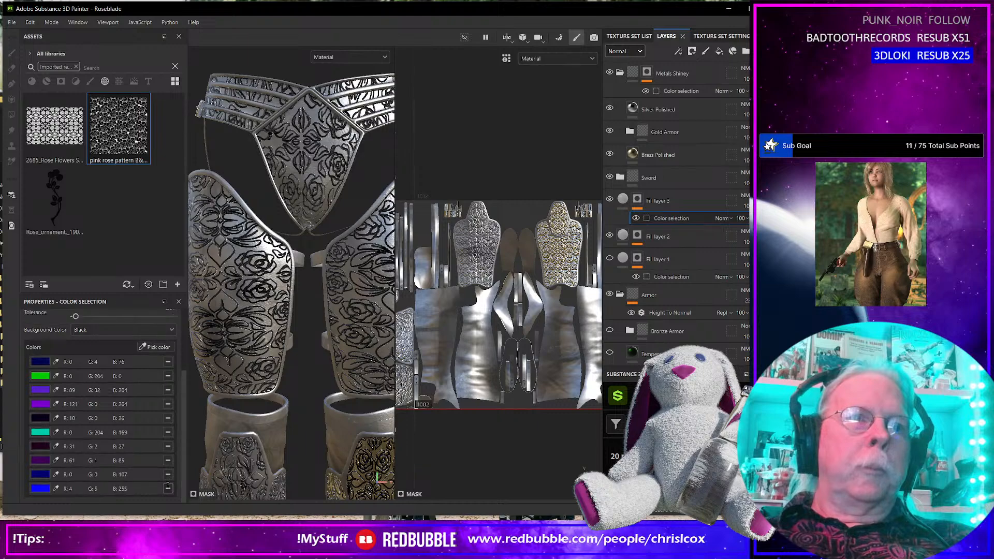
{"action": "left_click", "coordinate": [167, 488]}
{"action": "left_click", "coordinate": [168, 488]}
{"action": "left_click", "coordinate": [168, 488]}
{"action": "left_click", "coordinate": [167, 488]}
{"action": "left_click", "coordinate": [168, 488]}
{"action": "left_click", "coordinate": [167, 488]}
{"action": "left_click", "coordinate": [168, 488]}
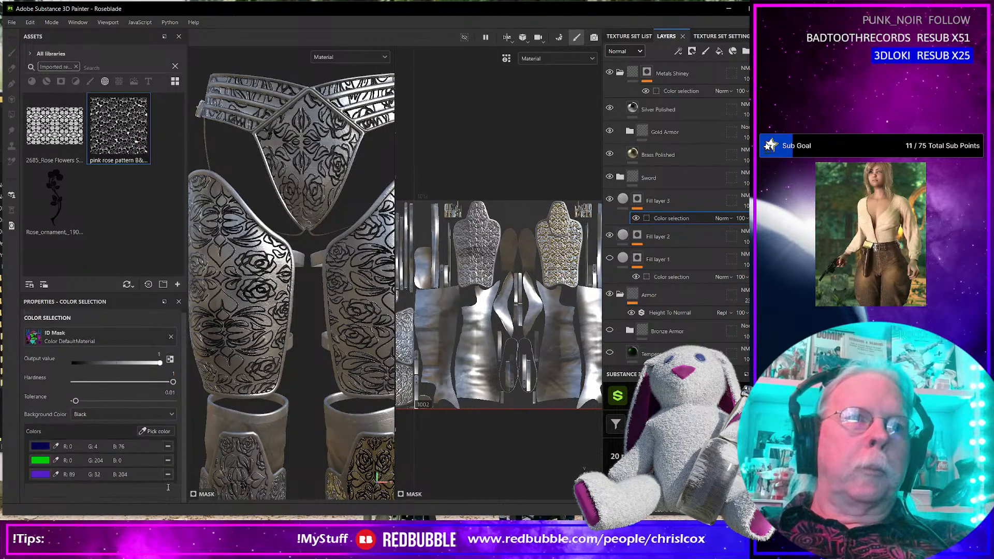
{"action": "left_click", "coordinate": [173, 477]}
{"action": "left_click", "coordinate": [174, 464]}
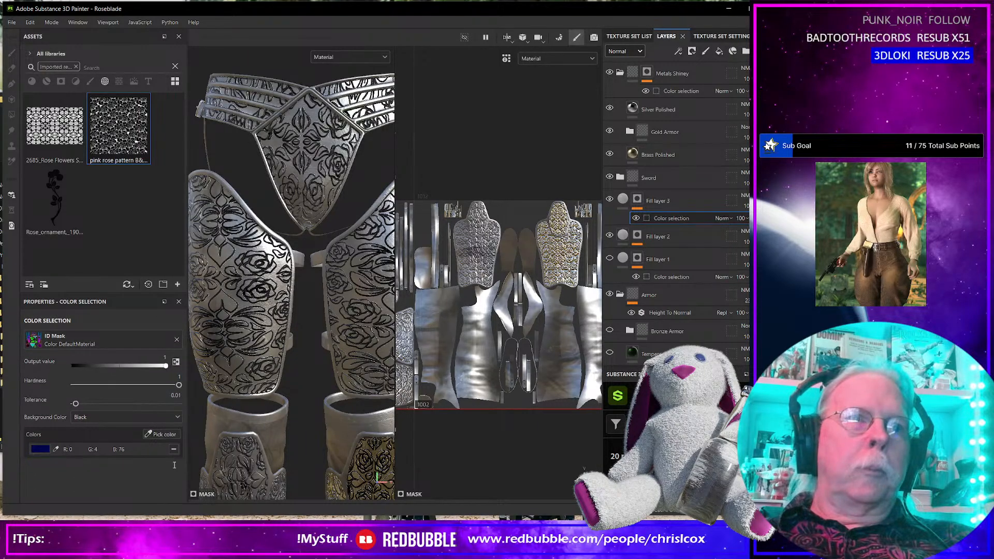
{"action": "left_click", "coordinate": [162, 434]}
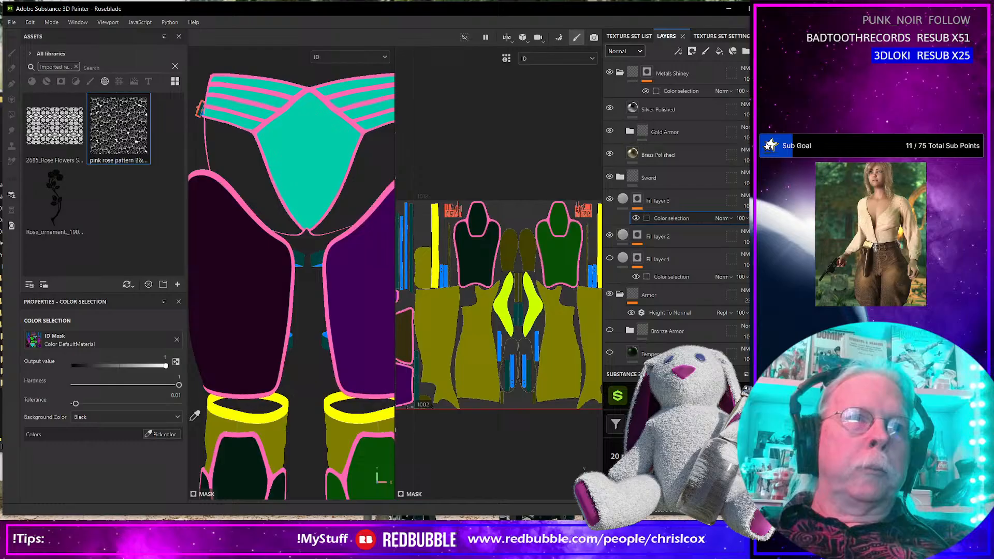
{"action": "left_click", "coordinate": [310, 163]}
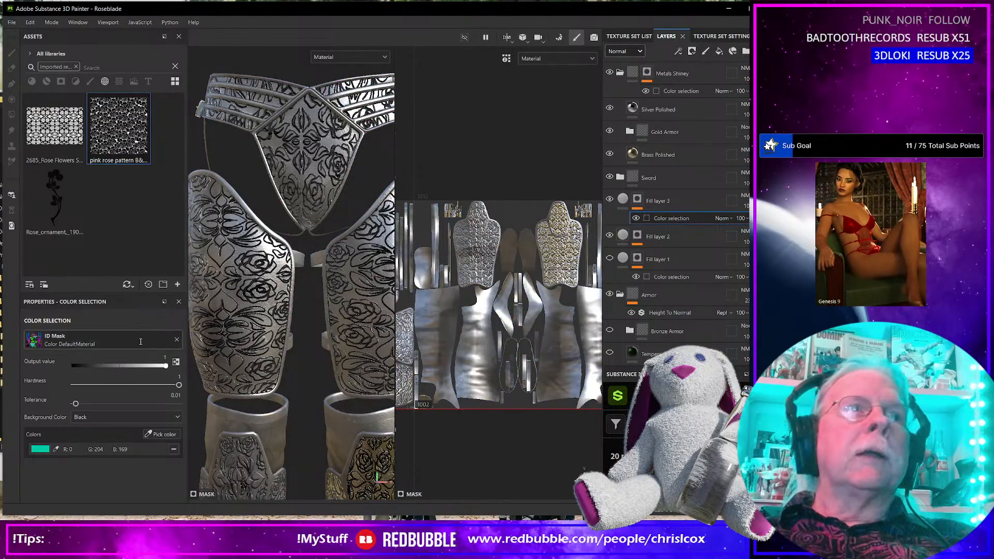
Select Fill layer 3, switch the layer stack to the Height channel and check that layer's blending mode.
{"action": "left_click", "coordinate": [622, 201]}
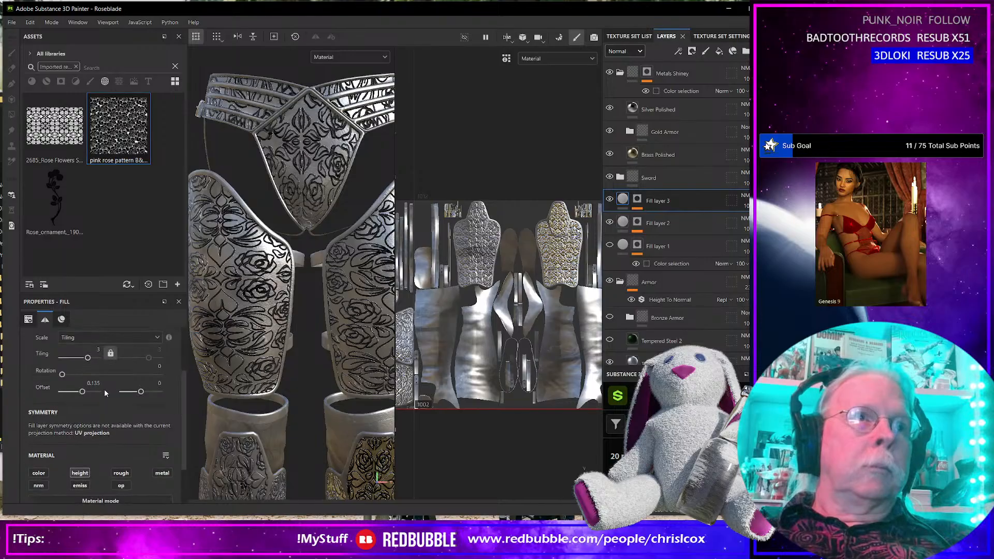
{"action": "scroll", "coordinate": [104, 389], "scroll_direction": "up", "scroll_amount": 1}
{"action": "left_click_drag", "start_coordinate": [81, 421], "coordinate": [82, 420]}
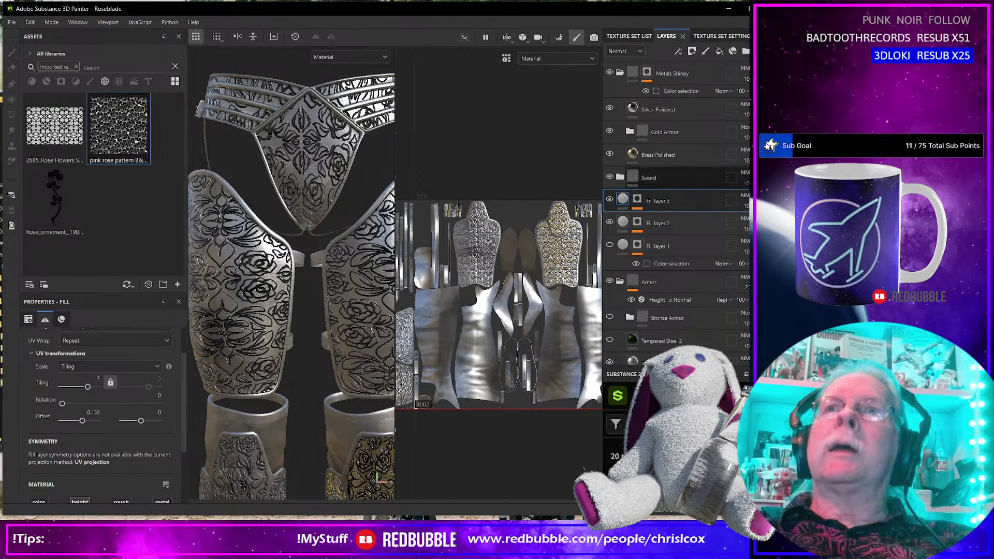
{"action": "left_click", "coordinate": [744, 196]}
{"action": "key", "text": "Escape"}
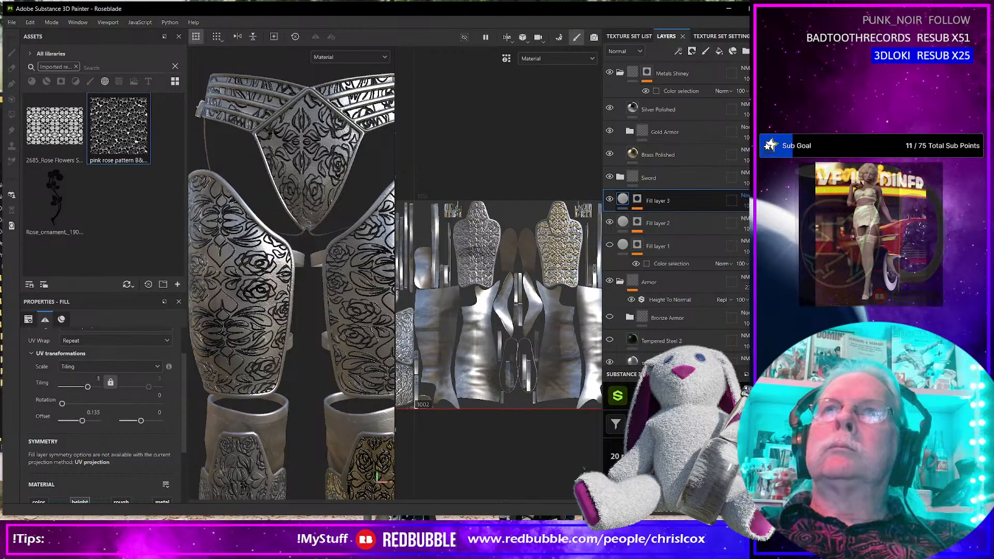
{"action": "left_click", "coordinate": [625, 51]}
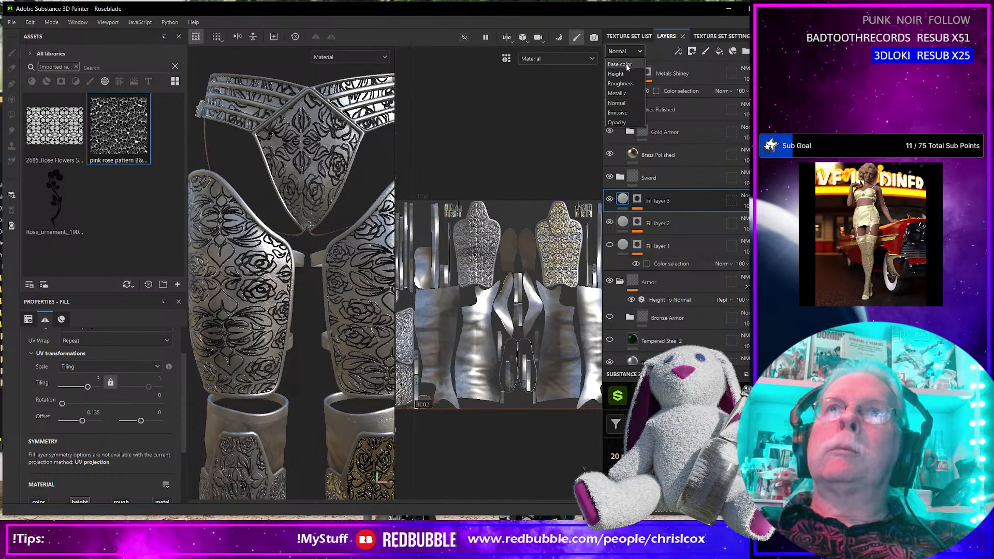
{"action": "left_click", "coordinate": [627, 74]}
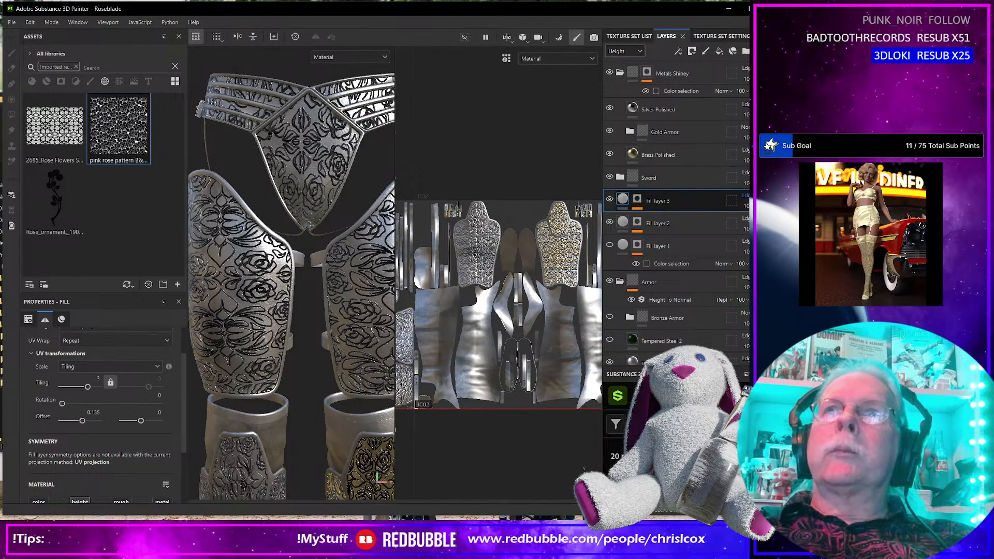
{"action": "left_click", "coordinate": [744, 196]}
{"action": "left_click", "coordinate": [745, 205]}
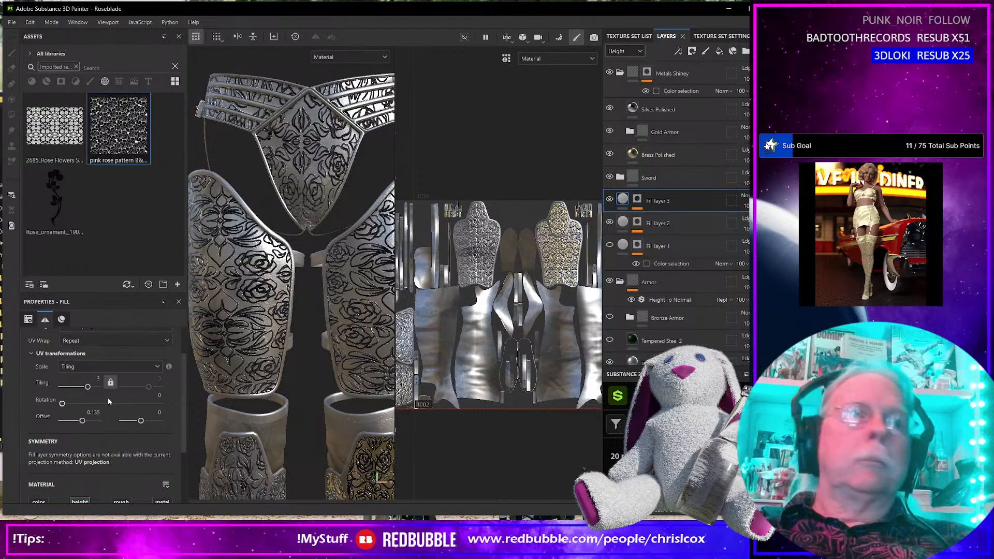
Shift the rose pattern on the pelvis plate by setting Fill layer 3's offset to 0.2 and 0.07.
{"action": "left_click_drag", "start_coordinate": [83, 420], "coordinate": [83, 421]}
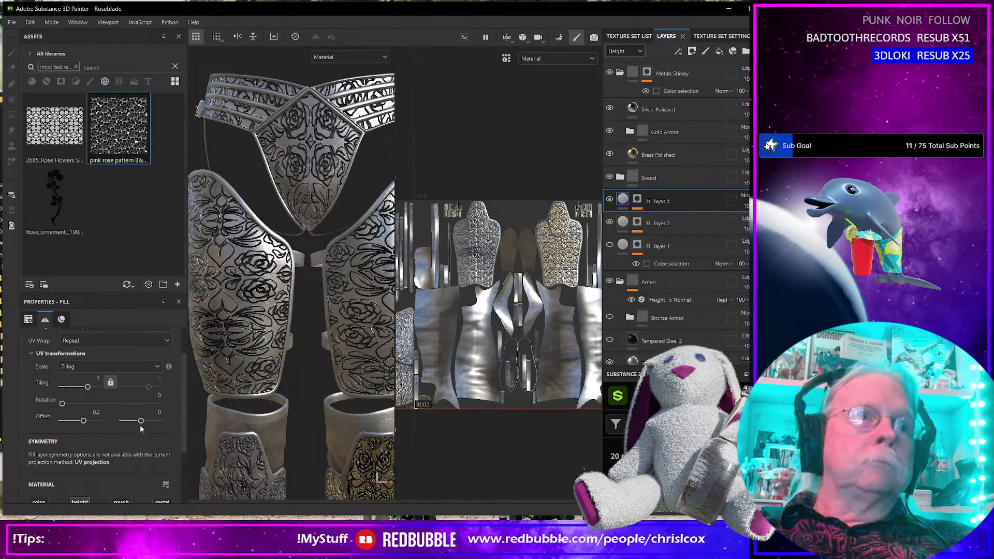
{"action": "left_click_drag", "start_coordinate": [141, 420], "coordinate": [144, 422]}
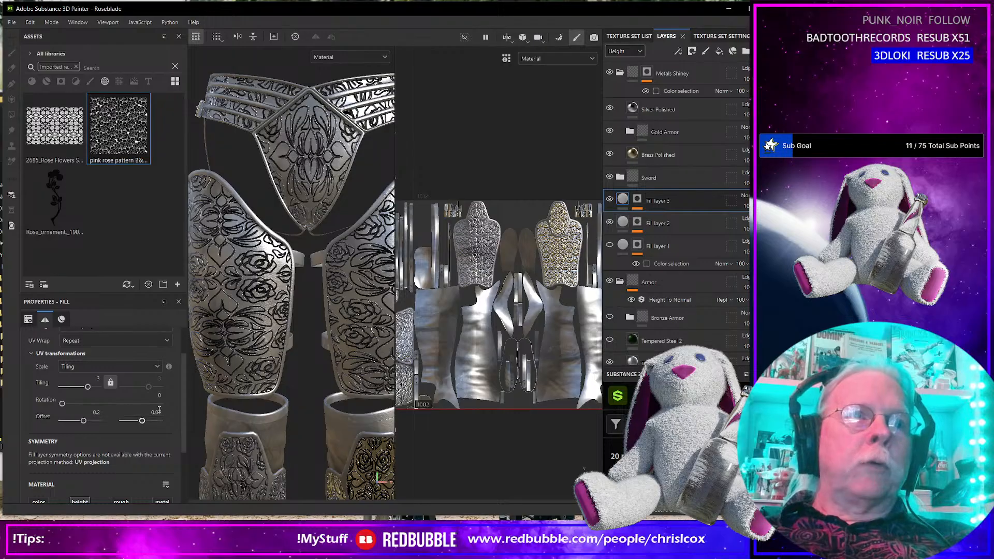
{"action": "left_click", "coordinate": [159, 412]}
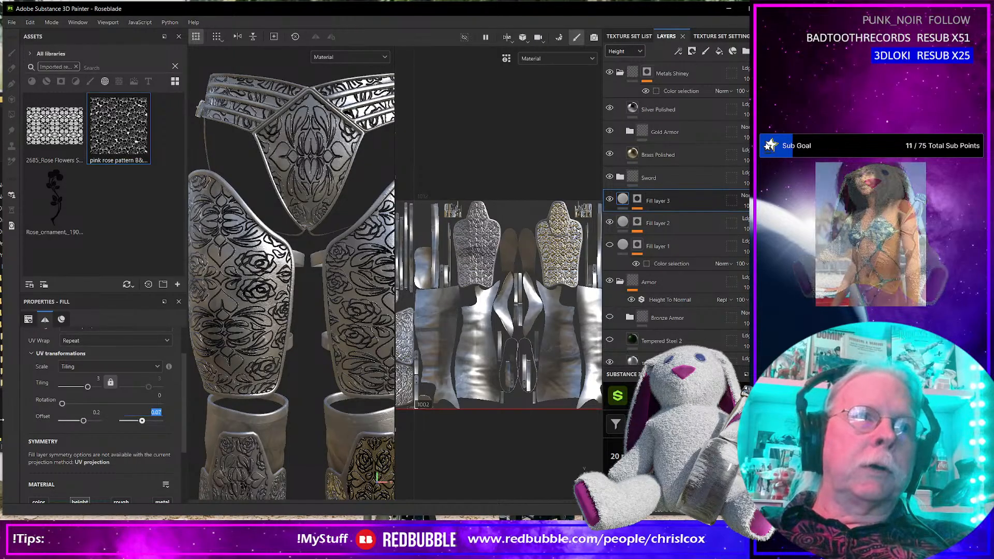
Fine-tune Fill layer 3's first offset value to about 0.198 to center the rose pattern on the pelvis plate.
{"action": "left_click", "coordinate": [97, 412]}
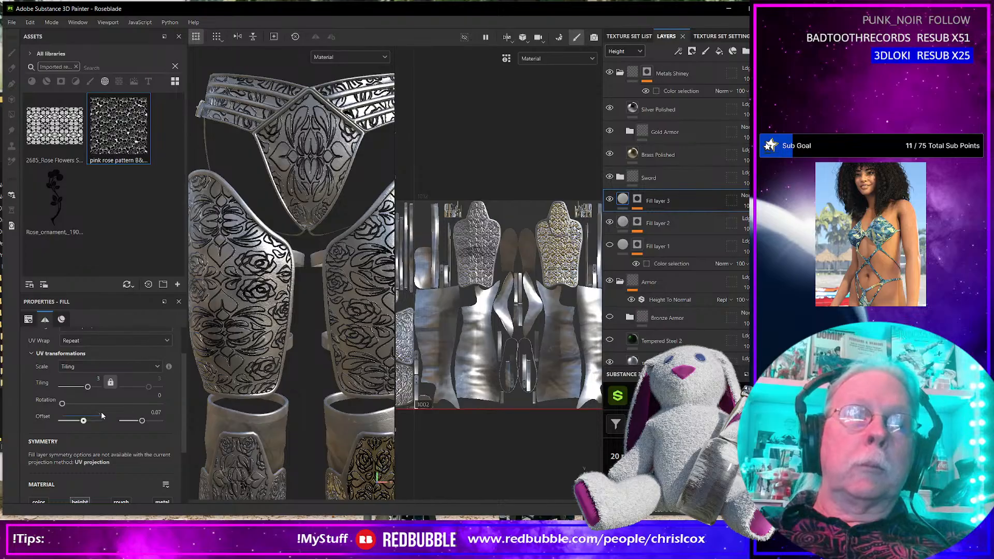
{"action": "key", "text": "Return"}
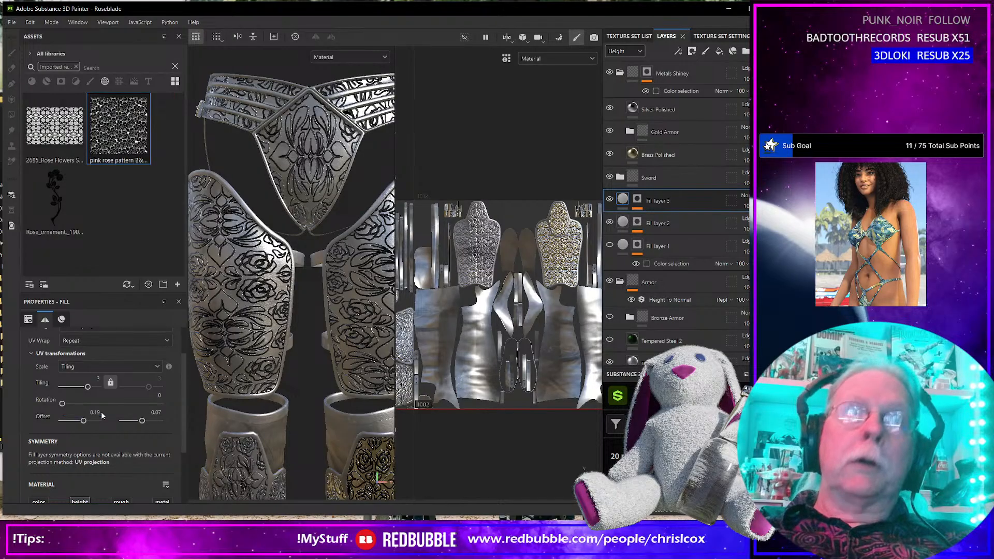
{"action": "left_click", "coordinate": [93, 411]}
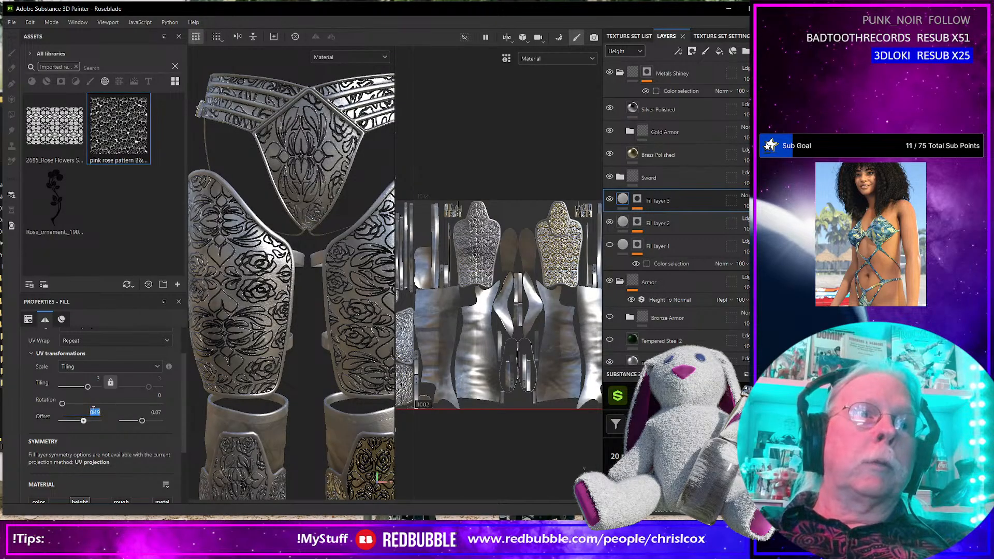
{"action": "key", "text": "Return"}
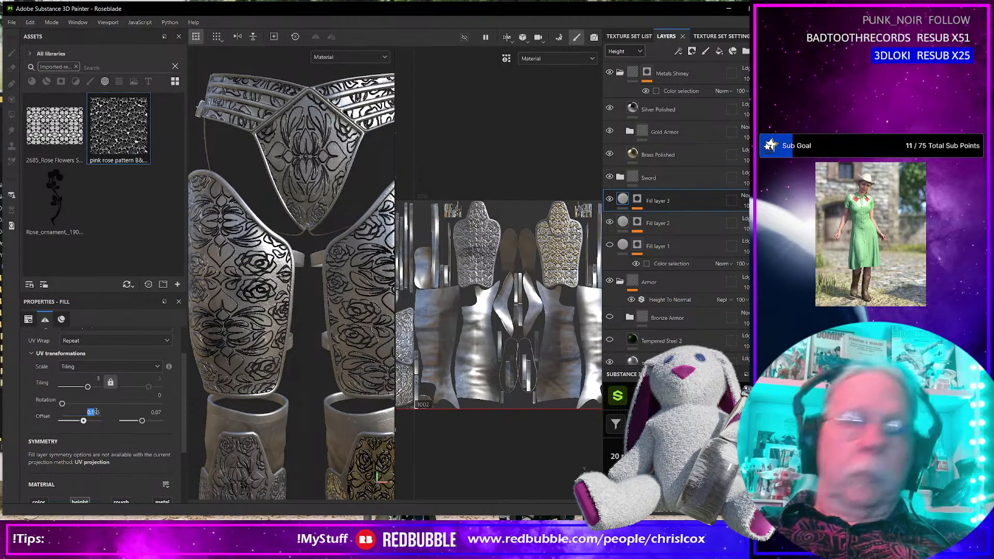
{"action": "key", "text": "Return"}
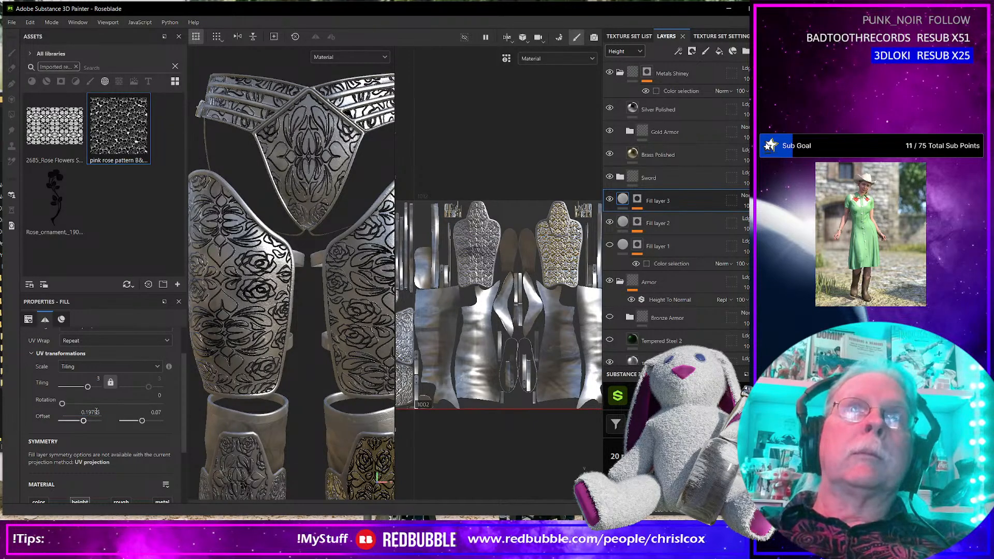
Preview the armor's Height channel alone in the viewports, and restore the full Material display.
{"action": "scroll", "coordinate": [373, 277], "scroll_direction": "down", "scroll_amount": 5}
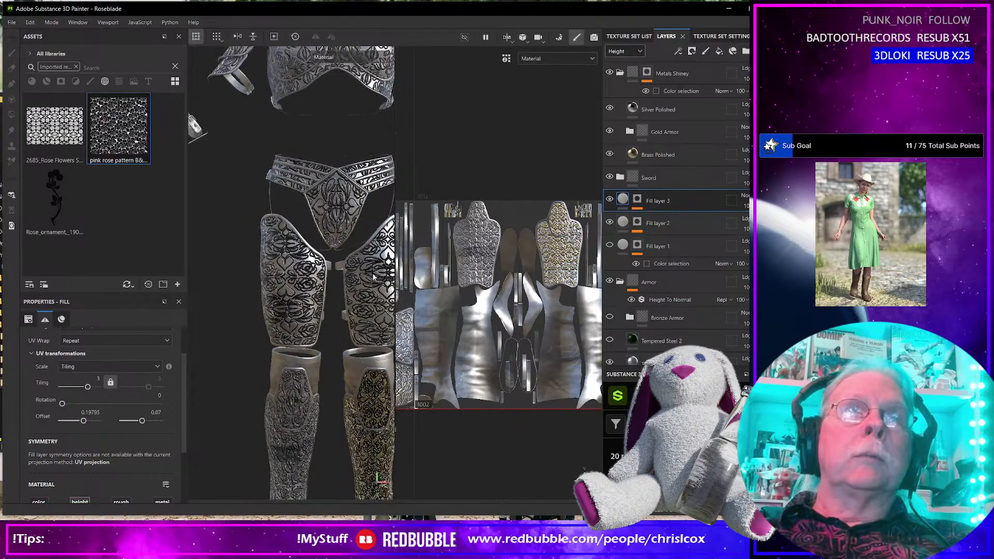
{"action": "middle_click_drag", "start_coordinate": [360, 249], "coordinate": [338, 378], "text": "alt"}
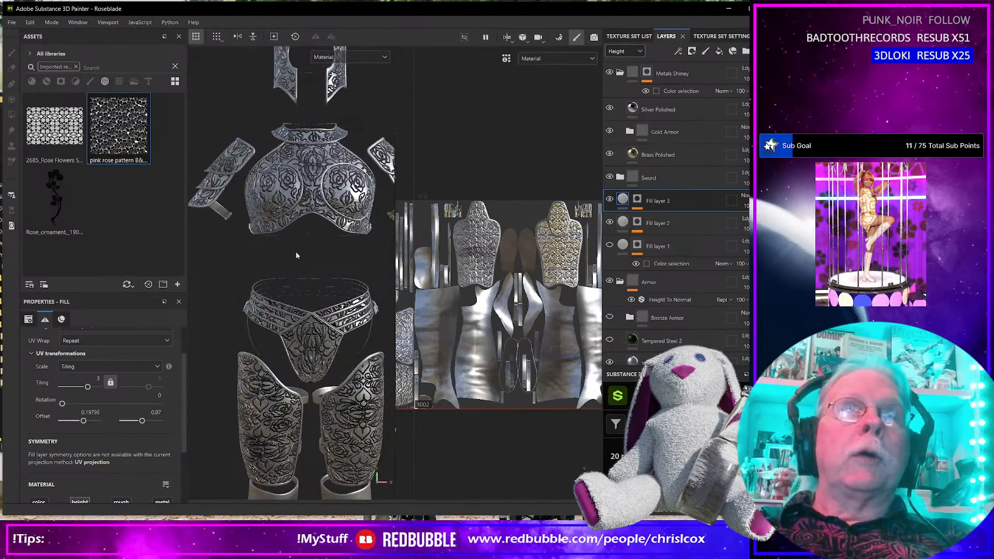
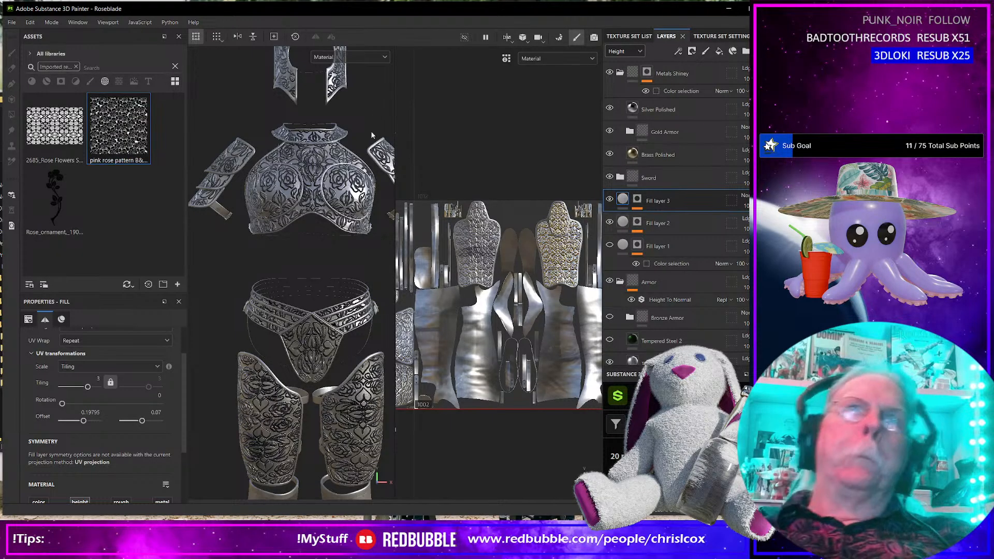
{"action": "left_click", "coordinate": [352, 57]}
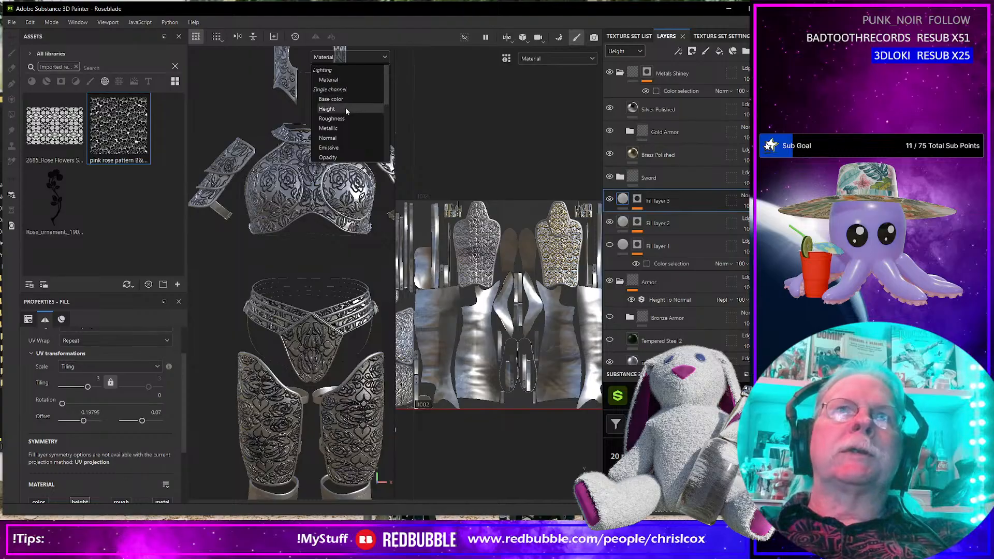
{"action": "left_click", "coordinate": [346, 110]}
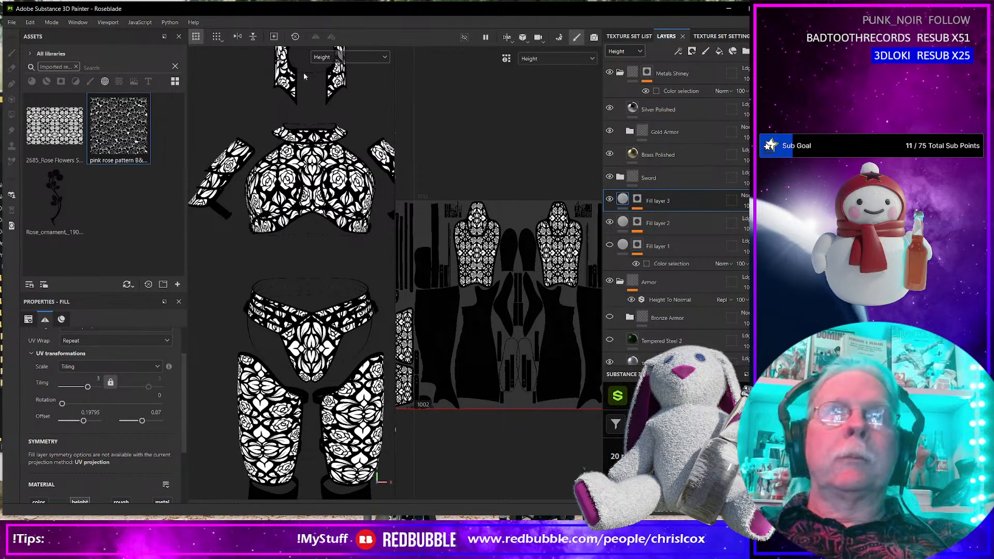
{"action": "left_click", "coordinate": [323, 59]}
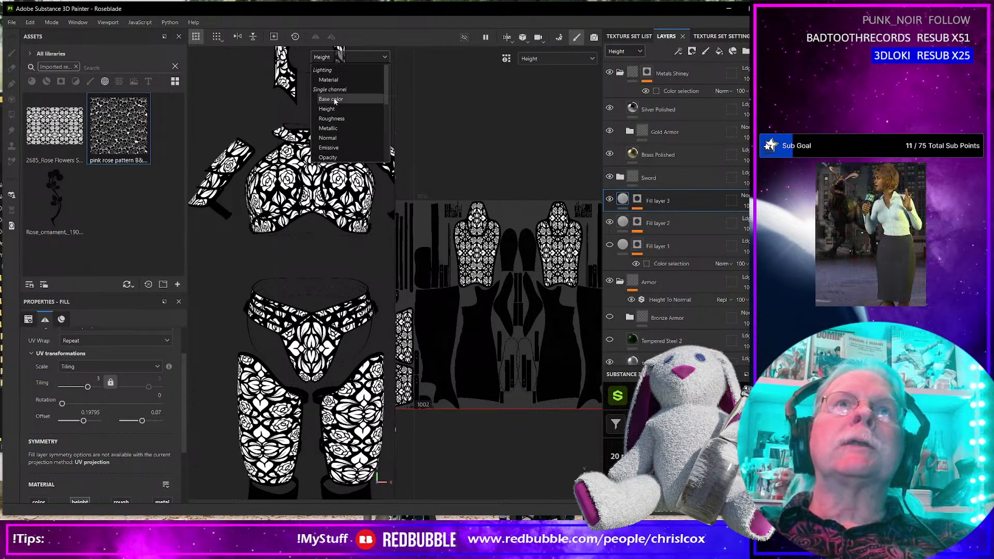
{"action": "left_click", "coordinate": [328, 79]}
Examine the rose relief on the thigh and shin armor and the full suit, and inspect the belt and sword.
{"action": "scroll", "coordinate": [333, 332], "scroll_direction": "down", "scroll_amount": 3}
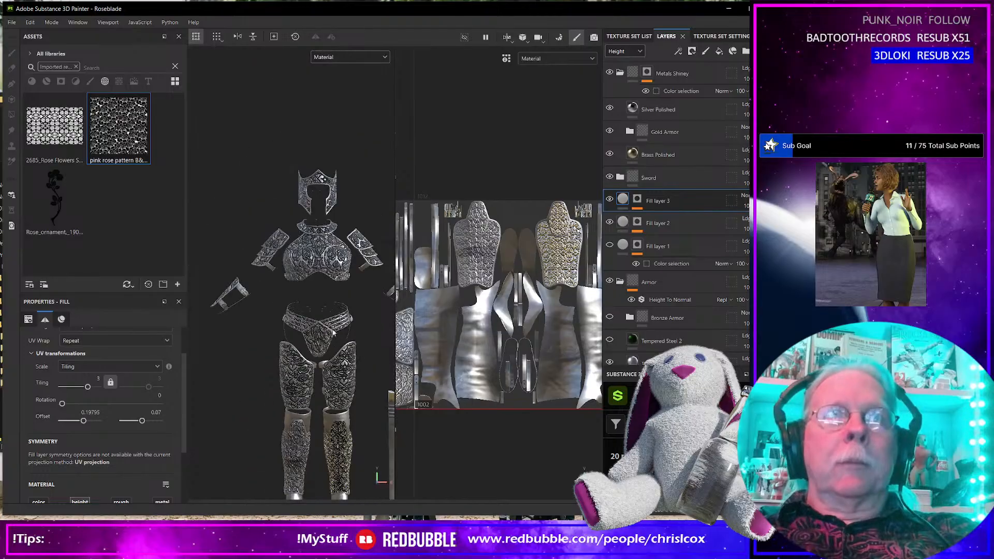
{"action": "middle_click_drag", "start_coordinate": [333, 333], "coordinate": [284, 286], "text": "alt"}
{"action": "scroll", "coordinate": [291, 345], "scroll_direction": "up", "scroll_amount": 3}
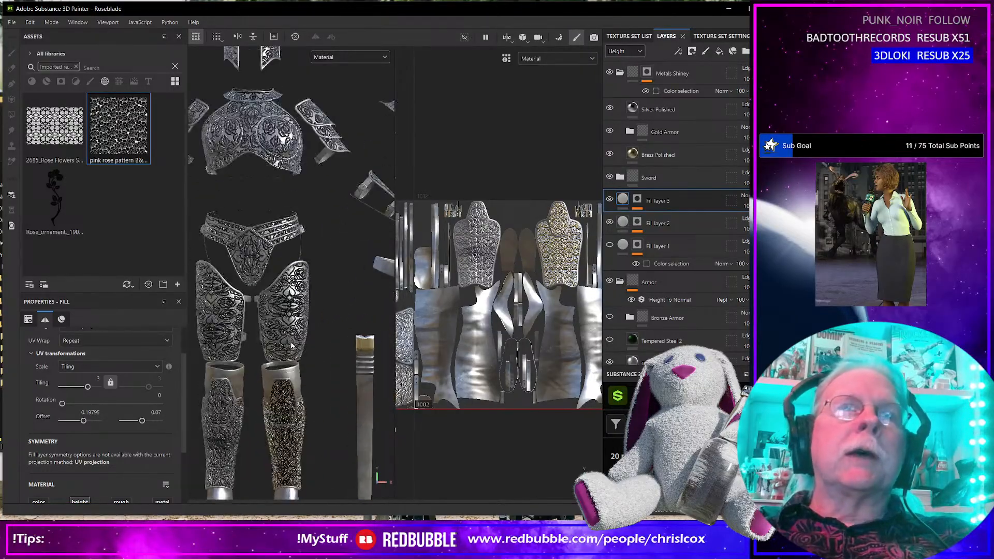
{"action": "scroll", "coordinate": [292, 345], "scroll_direction": "up", "scroll_amount": 2}
{"action": "scroll", "coordinate": [305, 330], "scroll_direction": "up", "scroll_amount": 5}
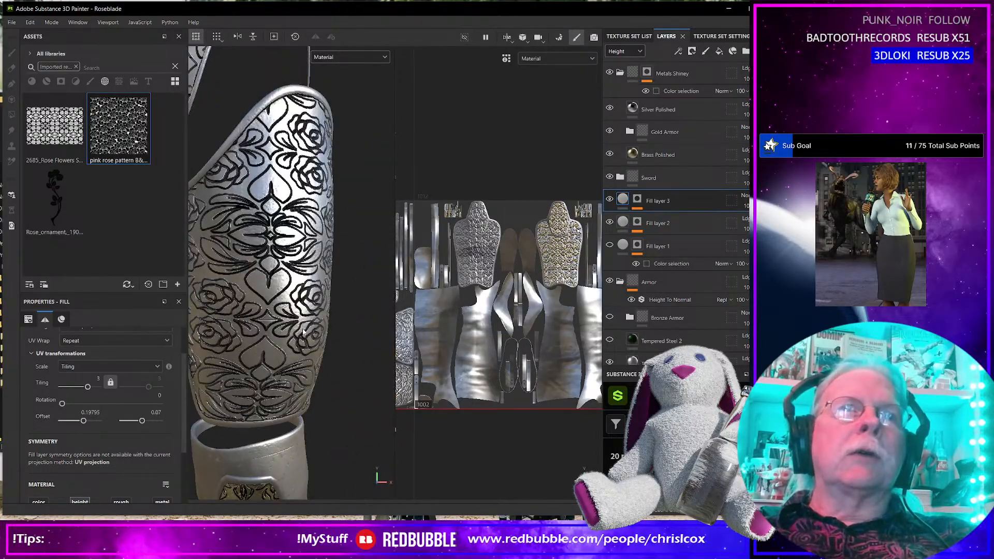
{"action": "left_click_drag", "start_coordinate": [255, 338], "coordinate": [286, 336], "text": "alt"}
{"action": "scroll", "coordinate": [286, 336], "scroll_direction": "down", "scroll_amount": 8}
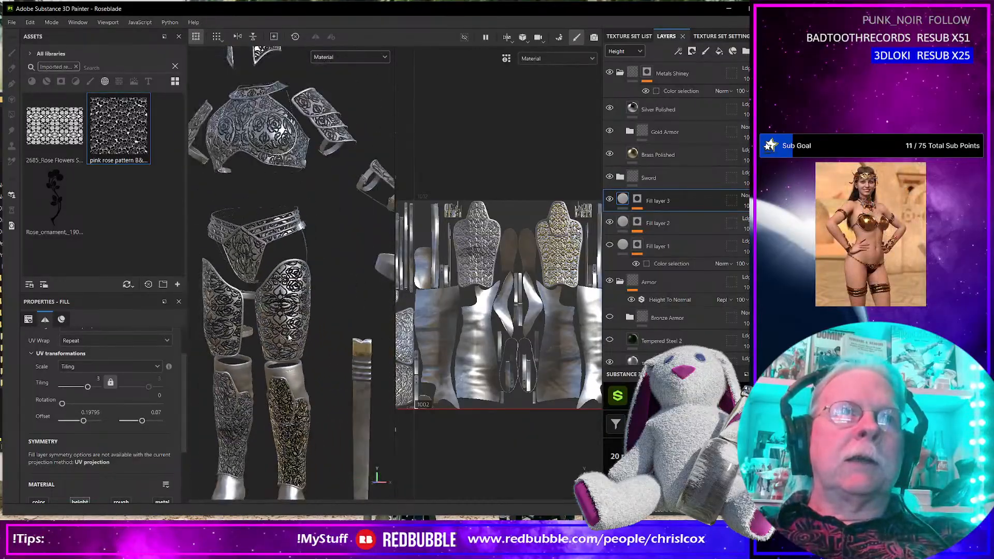
{"action": "middle_click_drag", "start_coordinate": [320, 334], "coordinate": [267, 322], "text": "alt"}
{"action": "left_click_drag", "start_coordinate": [267, 322], "coordinate": [333, 320], "text": "alt"}
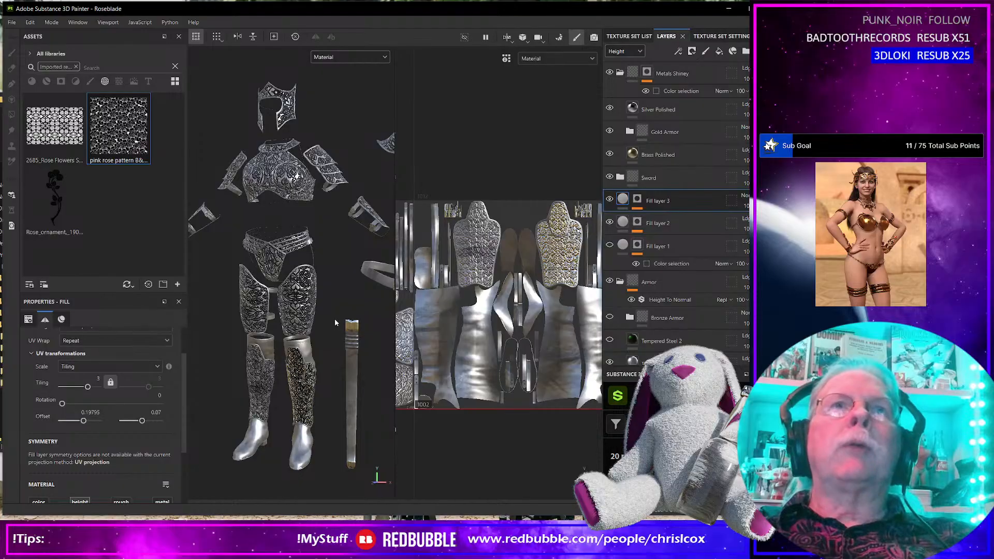
{"action": "scroll", "coordinate": [334, 318], "scroll_direction": "up", "scroll_amount": 3}
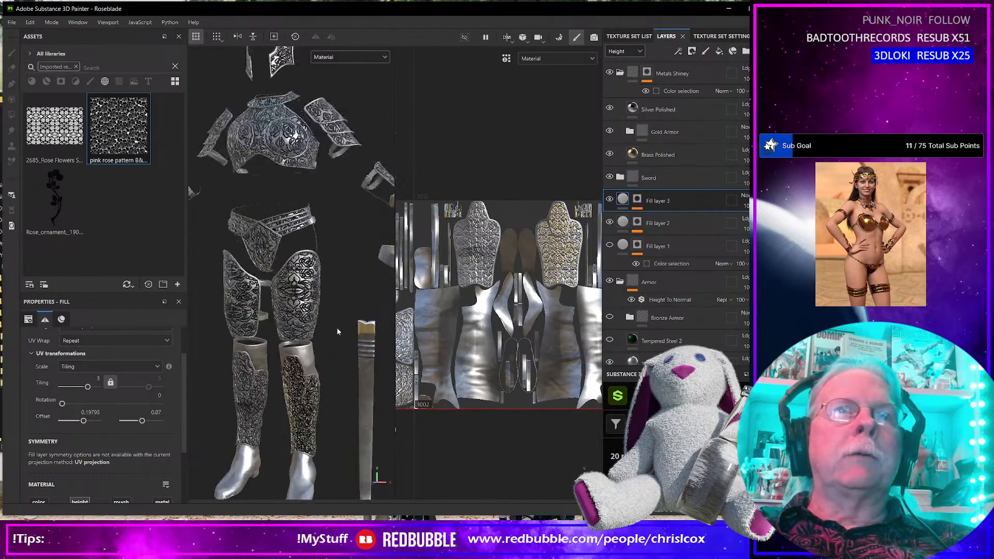
{"action": "middle_click_drag", "start_coordinate": [336, 327], "coordinate": [155, 307], "text": "alt"}
{"action": "scroll", "coordinate": [254, 327], "scroll_direction": "up", "scroll_amount": 3}
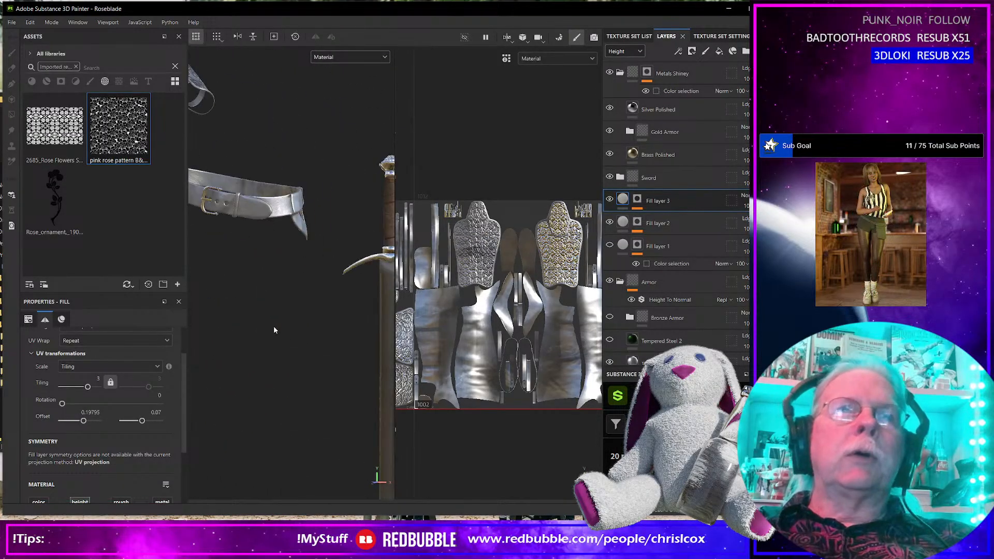
{"action": "middle_click_drag", "start_coordinate": [281, 324], "coordinate": [147, 333], "text": "alt"}
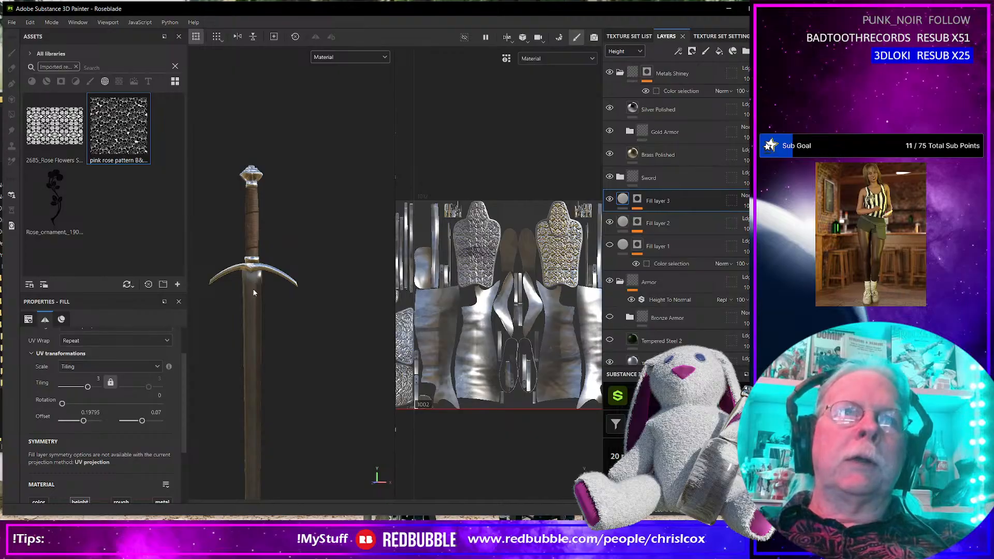
{"action": "left_click", "coordinate": [719, 52]}
{"action": "left_click_drag", "start_coordinate": [676, 205], "coordinate": [680, 164]}
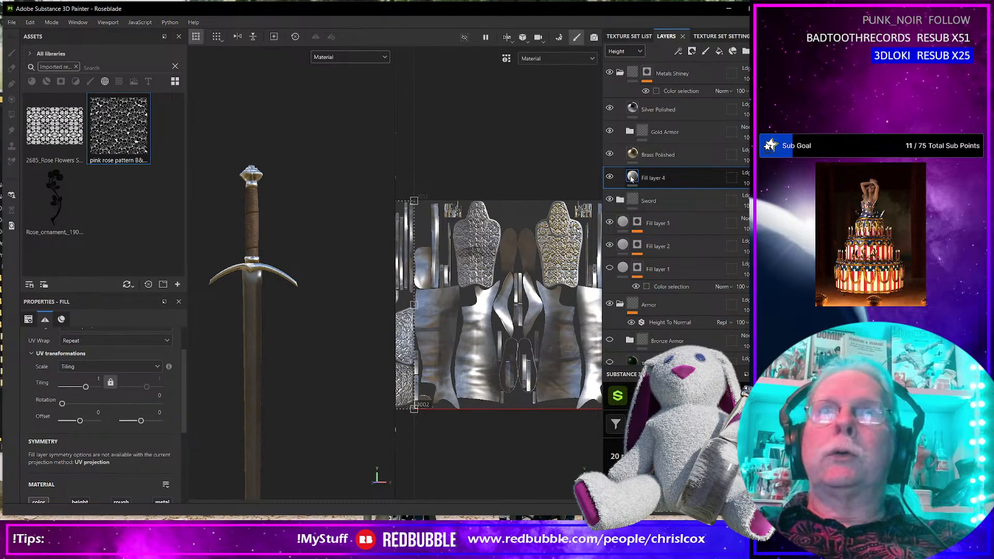
{"action": "scroll", "coordinate": [124, 446], "scroll_direction": "down", "scroll_amount": 3}
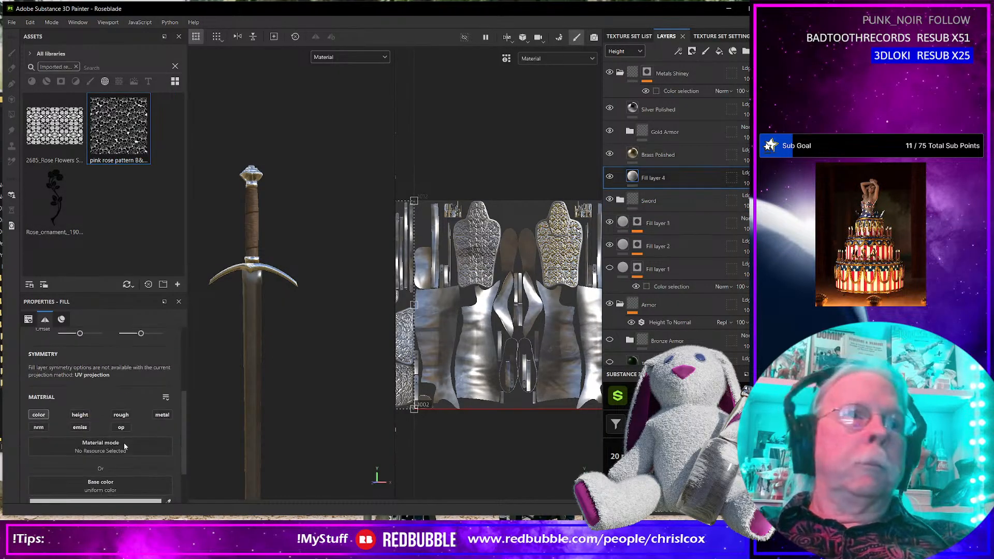
{"action": "left_click", "coordinate": [40, 414]}
{"action": "left_click", "coordinate": [80, 414]}
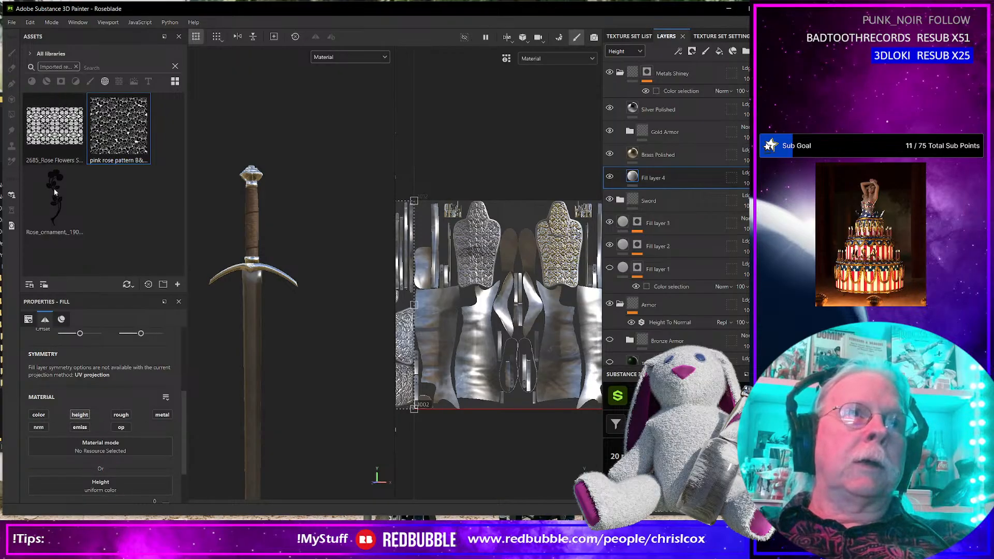
{"action": "left_click_drag", "start_coordinate": [57, 206], "coordinate": [231, 279]}
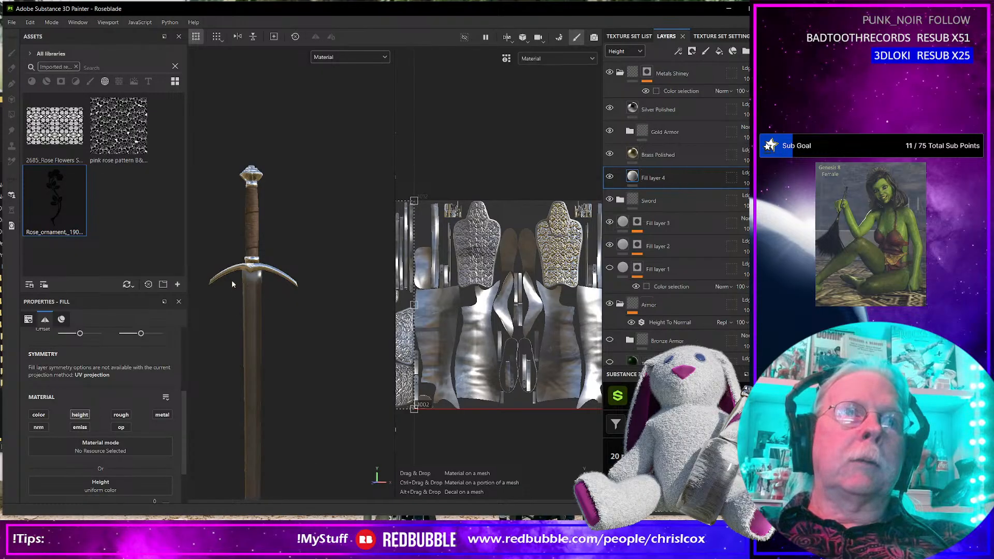
{"action": "scroll", "coordinate": [264, 338], "scroll_direction": "up", "scroll_amount": 2}
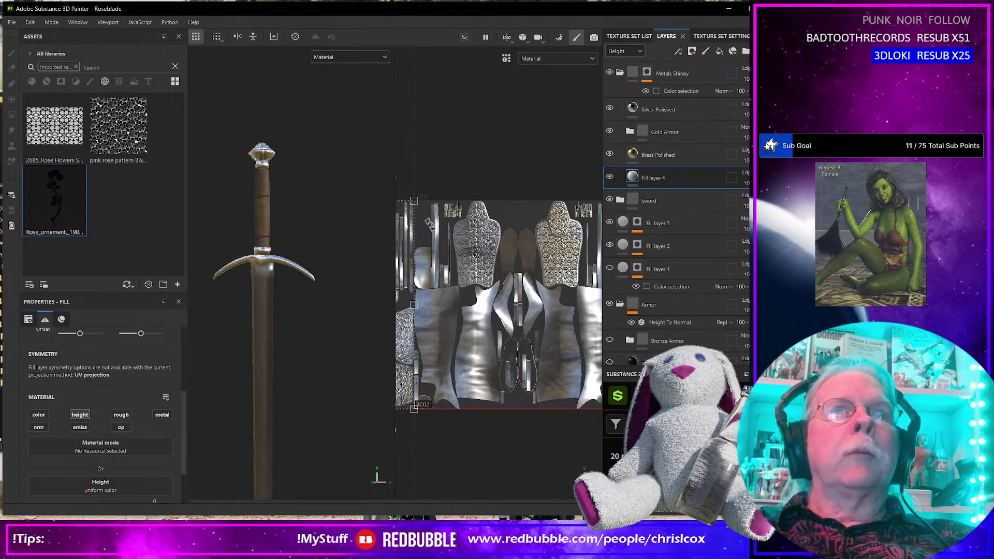
{"action": "key", "text": "ctrl+z"}
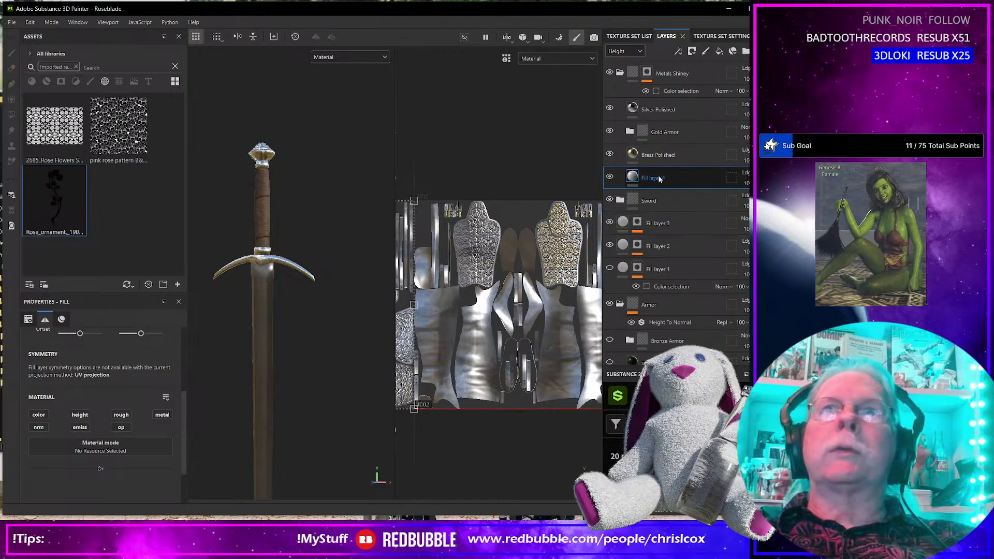
{"action": "key", "text": "ctrl+z"}
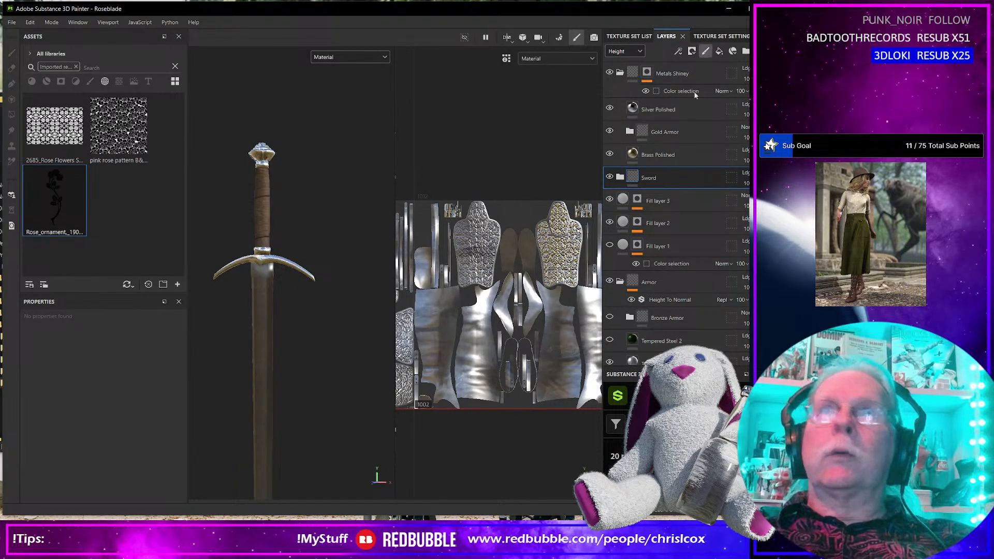
Add a paint layer above the Sword folder and set the brush's projection alignment to UV.
{"action": "left_click", "coordinate": [705, 51]}
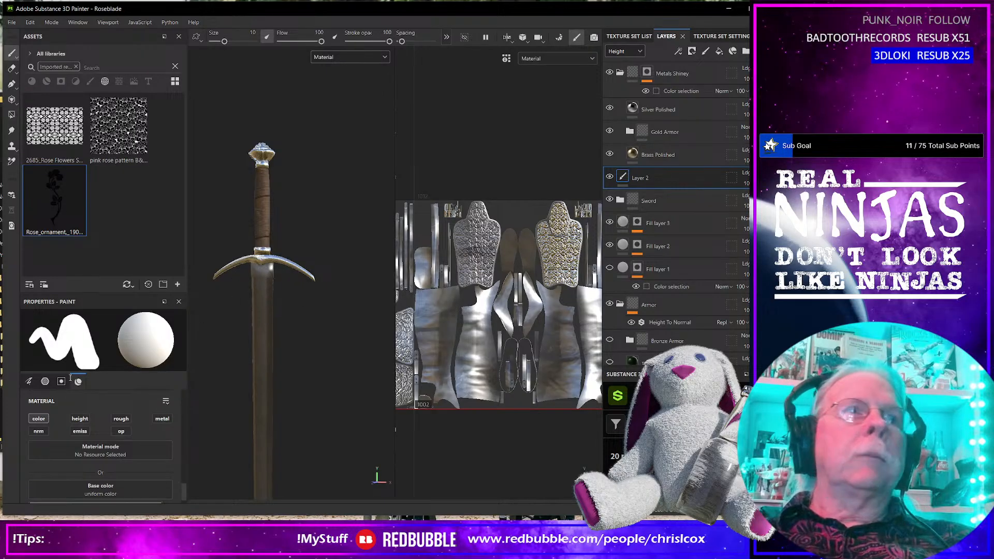
{"action": "scroll", "coordinate": [101, 455], "scroll_direction": "up", "scroll_amount": 5}
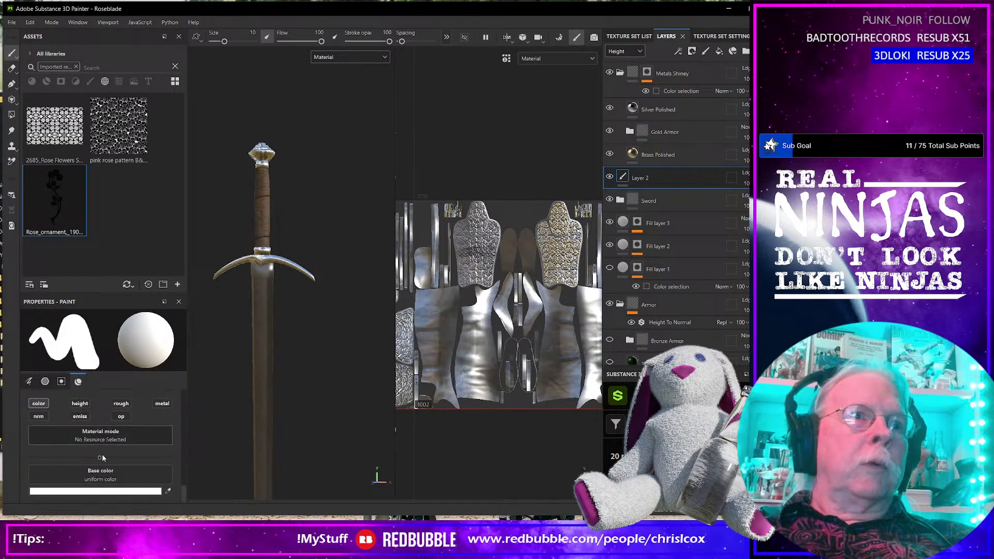
{"action": "scroll", "coordinate": [100, 438], "scroll_direction": "down", "scroll_amount": 4}
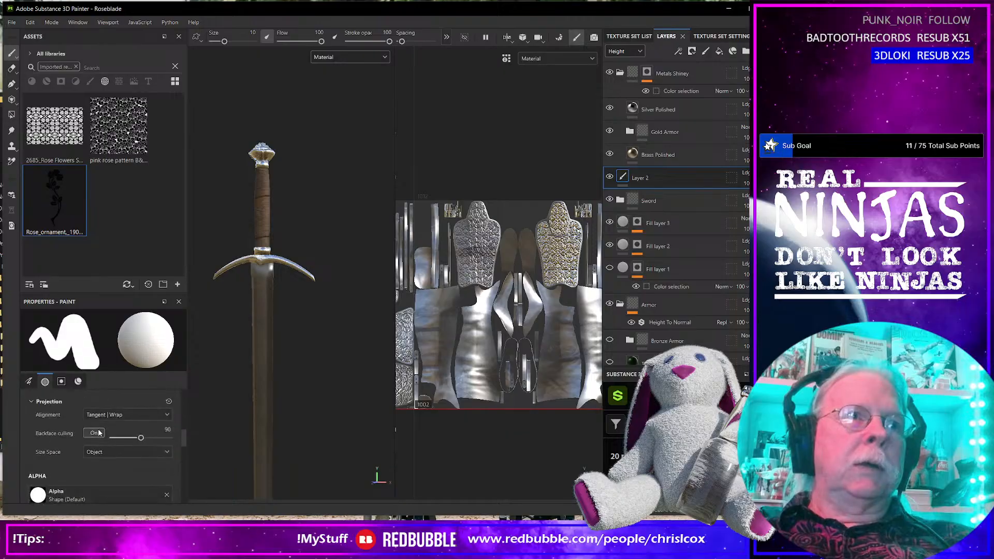
{"action": "left_click", "coordinate": [105, 473]}
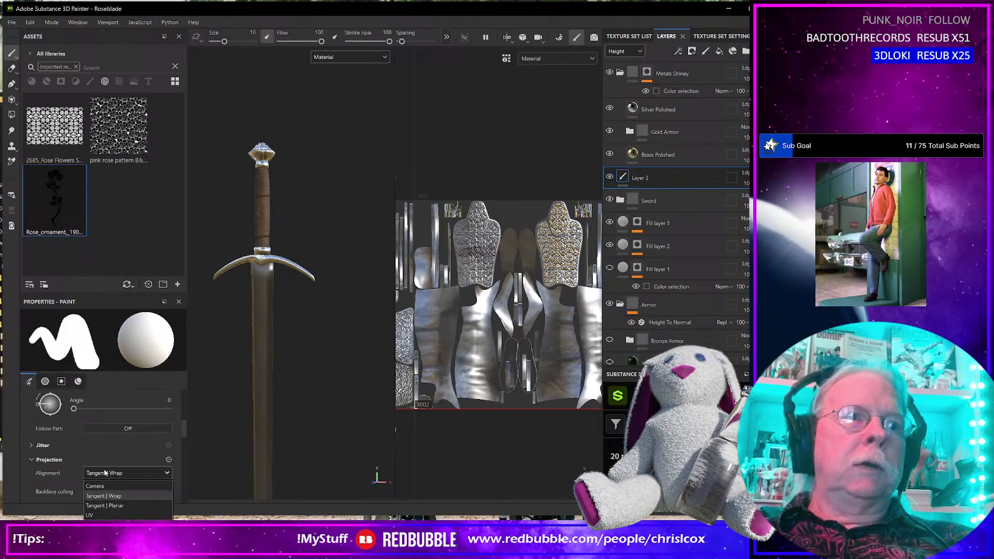
{"action": "left_click", "coordinate": [98, 514]}
Enlarge the brush size to about 14.62 over the sword blade's UV islands.
{"action": "middle_click_drag", "start_coordinate": [548, 309], "coordinate": [393, 308], "text": "alt"}
{"action": "middle_click_drag", "start_coordinate": [475, 234], "coordinate": [471, 267], "text": "alt"}
{"action": "scroll", "coordinate": [470, 266], "scroll_direction": "up", "scroll_amount": 1}
{"action": "scroll", "coordinate": [471, 266], "scroll_direction": "up", "scroll_amount": 3}
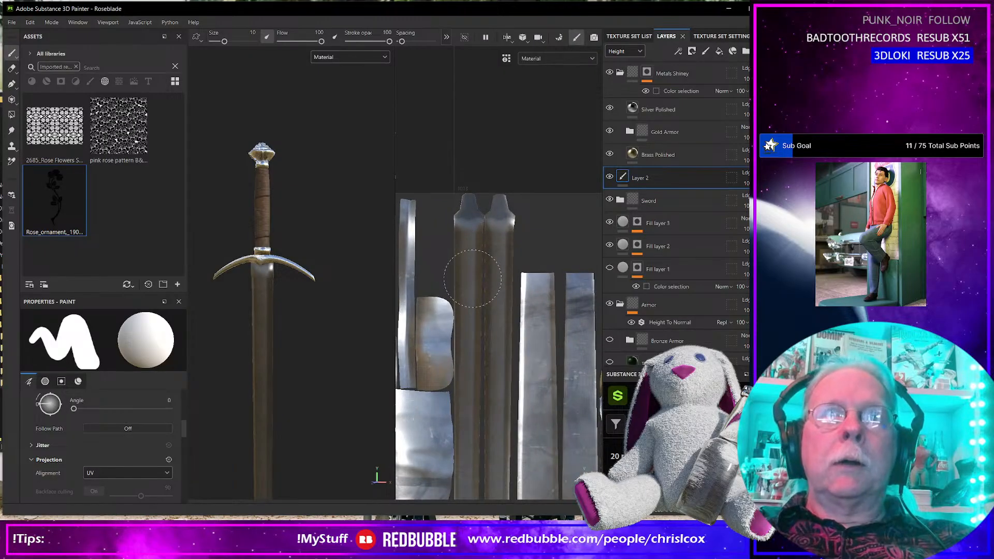
{"action": "mouse_move", "coordinate": [472, 279]}
{"action": "right_mouse_down", "text": "ctrl"}
{"action": "mouse_move", "coordinate": [456, 278]}
{"action": "mouse_move", "coordinate": [502, 278]}
{"action": "right_mouse_up", "text": "ctrl"}
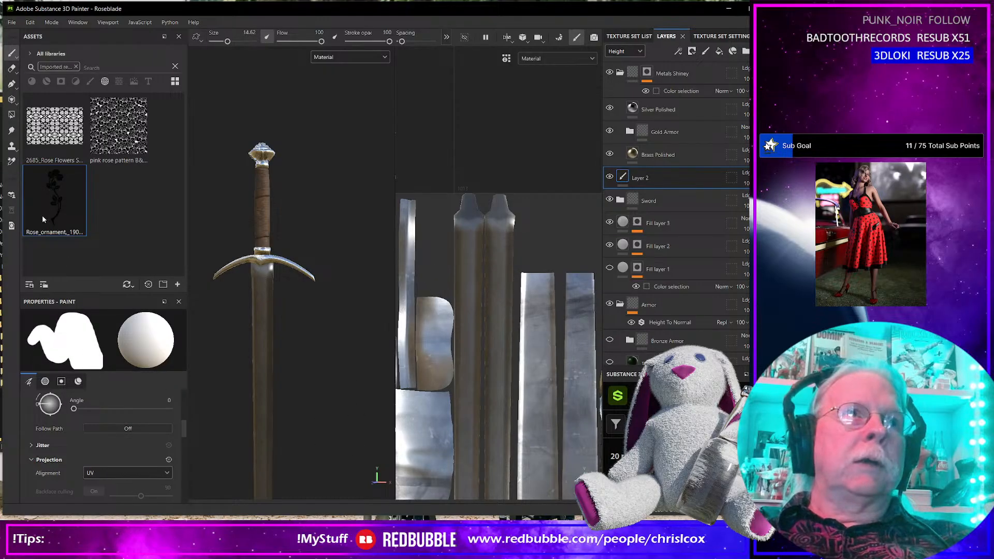
Assign the Rose_ornament_1905.svg texture as the paint brush's alpha.
{"action": "scroll", "coordinate": [133, 435], "scroll_direction": "down", "scroll_amount": 5}
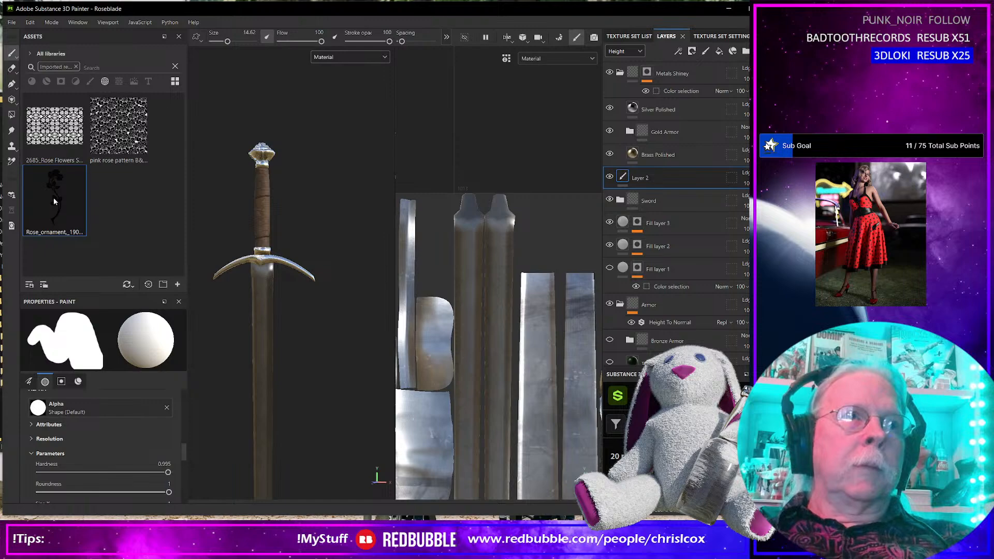
{"action": "mouse_move", "coordinate": [57, 191]}
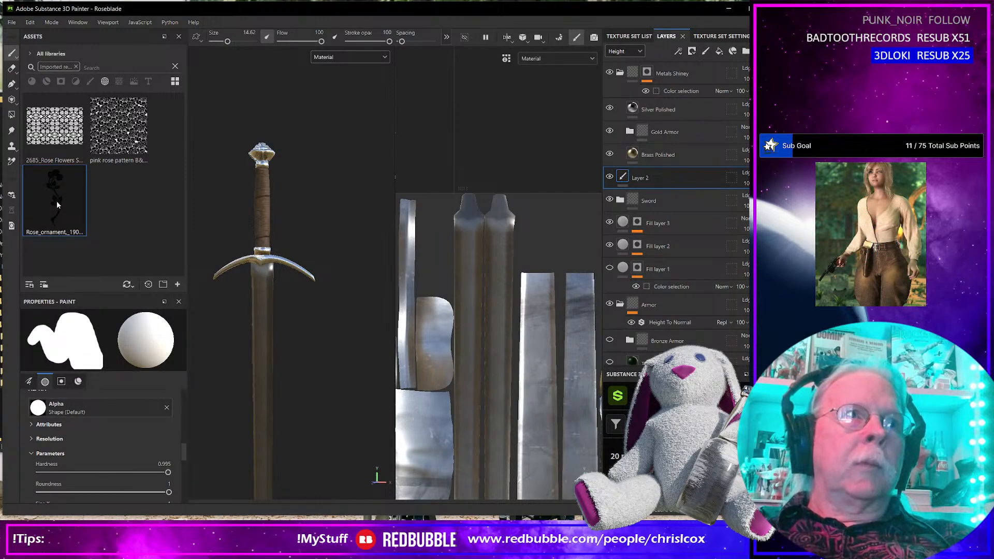
{"action": "left_click_drag", "start_coordinate": [57, 204], "coordinate": [89, 408]}
{"action": "scroll", "coordinate": [119, 451], "scroll_direction": "down", "scroll_amount": 4}
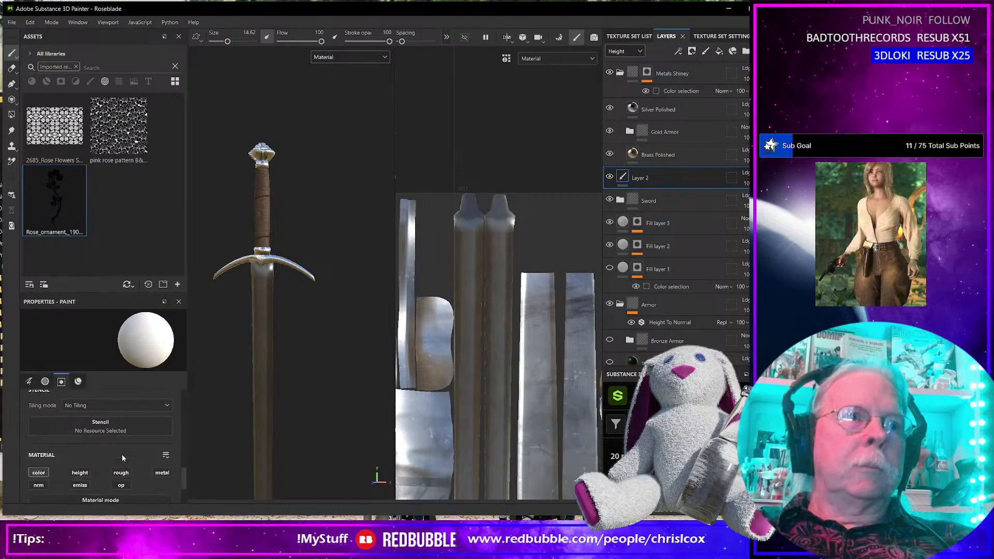
{"action": "scroll", "coordinate": [122, 455], "scroll_direction": "up", "scroll_amount": 3}
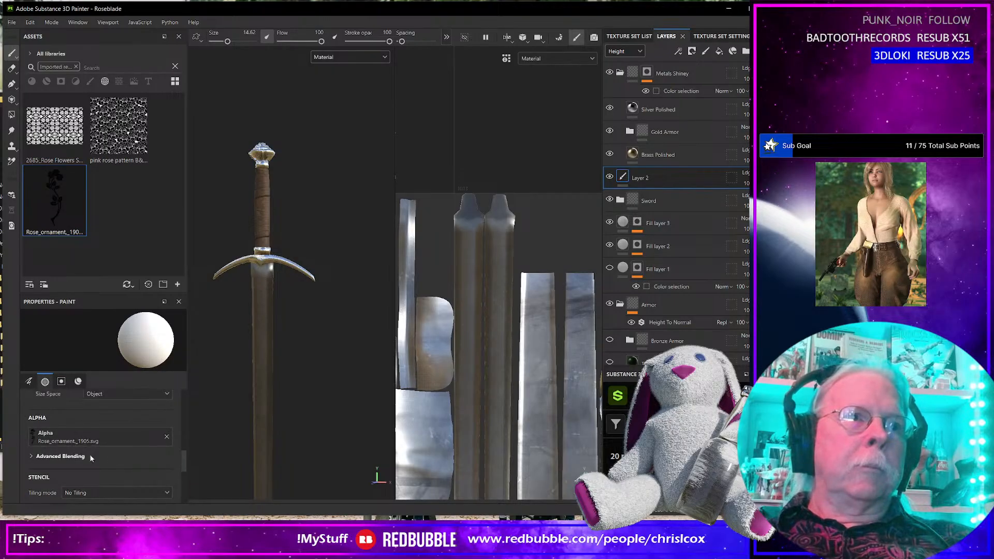
Set the brush alpha's Stamps Blending to Lighten (Maximum), keeping the paint layer above the Sword folder.
{"action": "left_click", "coordinate": [32, 456]}
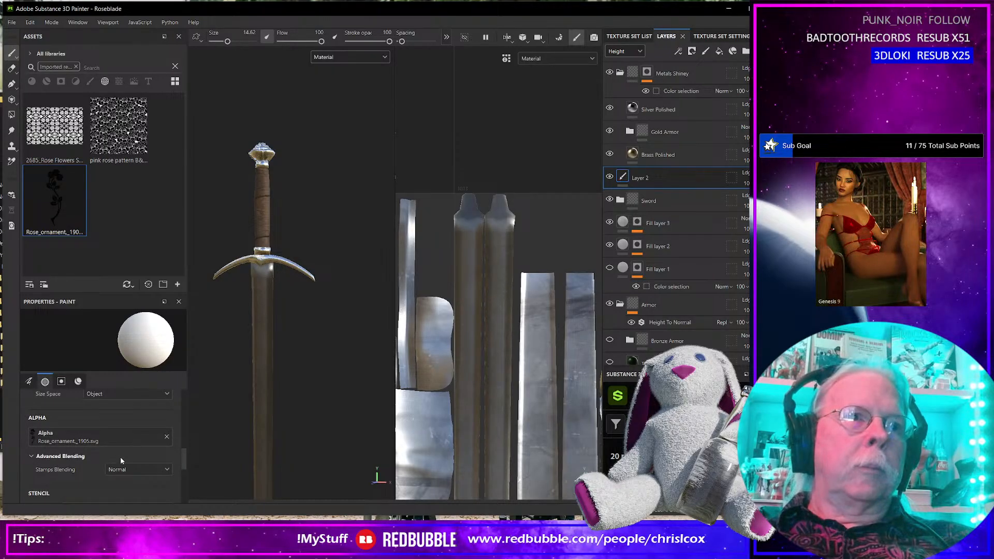
{"action": "left_click", "coordinate": [139, 469]}
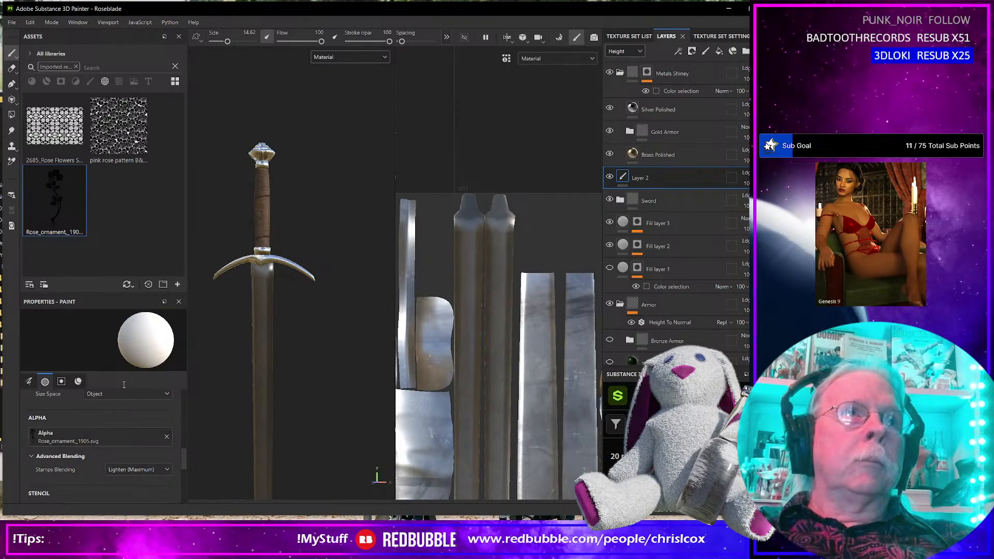
{"action": "key", "text": "Delete"}
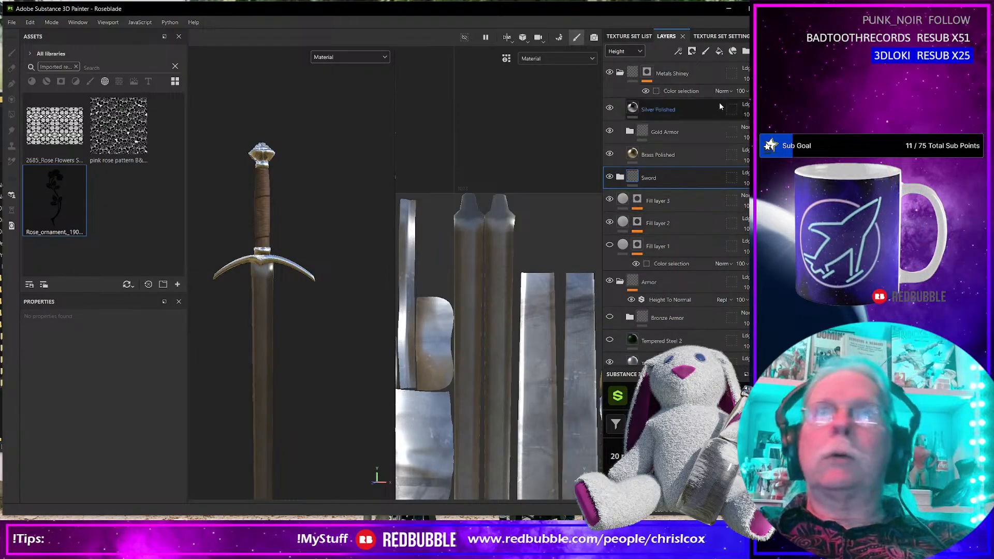
{"action": "key", "text": "ctrl+z"}
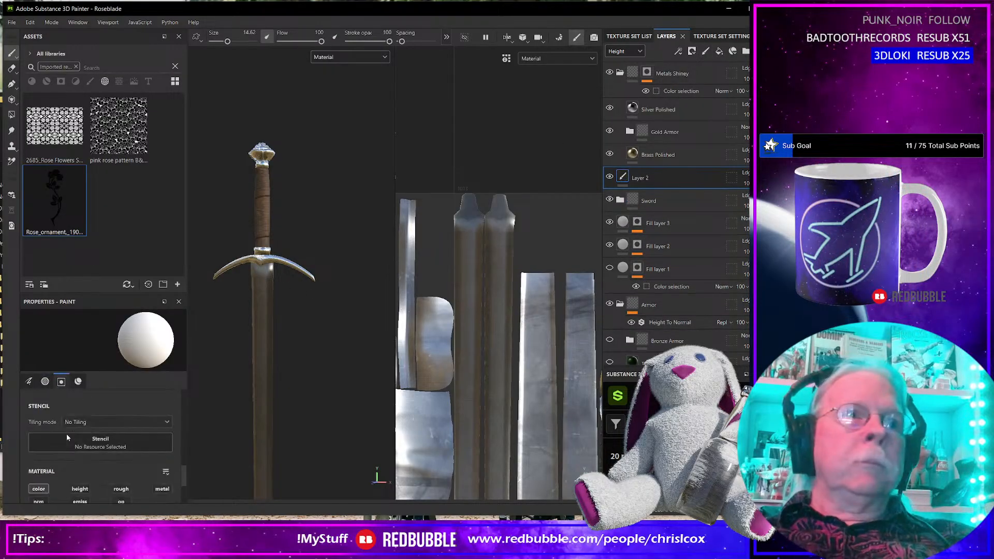
Clear the rose ornament from the brush alpha and stamp the plain brush on the blade below the guard.
{"action": "left_click", "coordinate": [166, 436]}
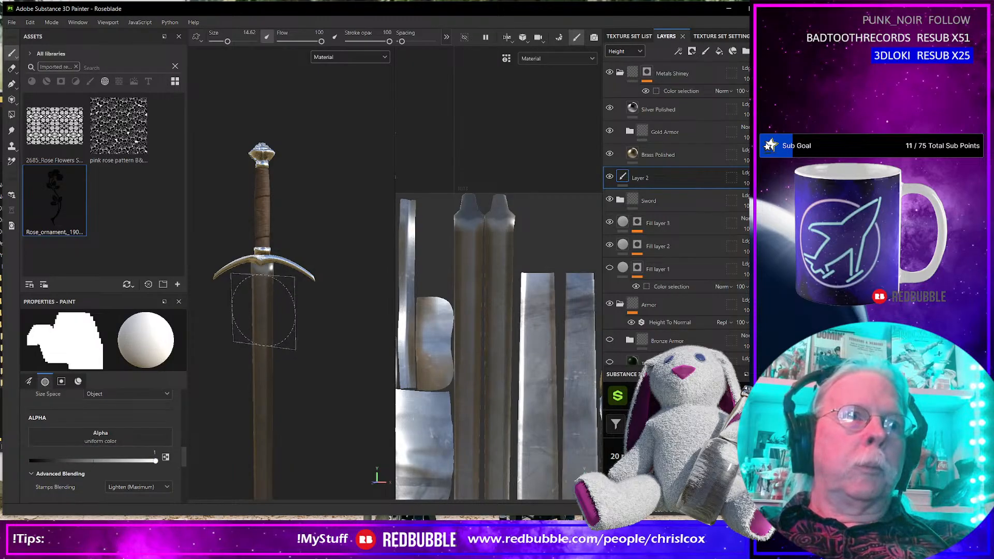
{"action": "left_click", "coordinate": [266, 303]}
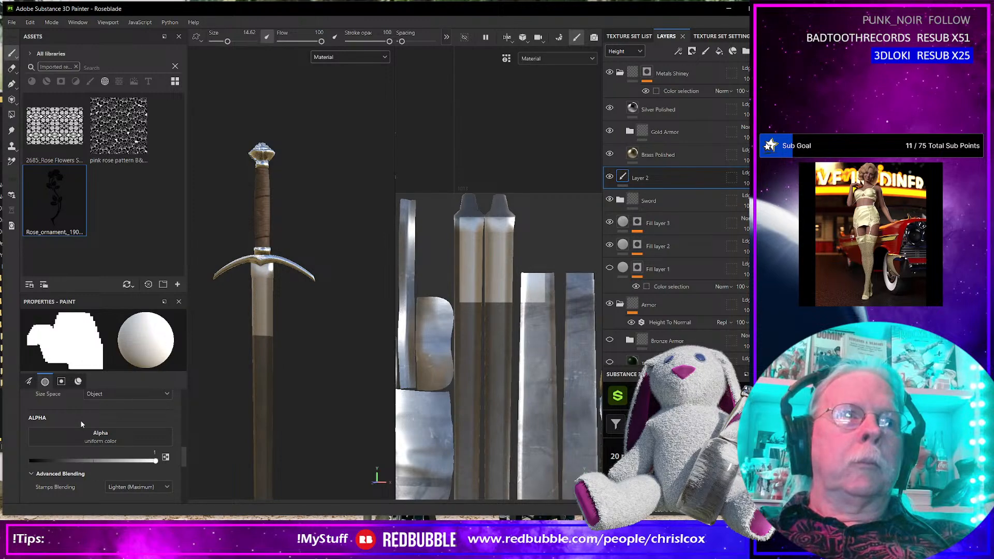
Make the brush paint only the height channel and assign Rose_ornament_1905.svg as its height texture.
{"action": "scroll", "coordinate": [82, 423], "scroll_direction": "down", "scroll_amount": 5}
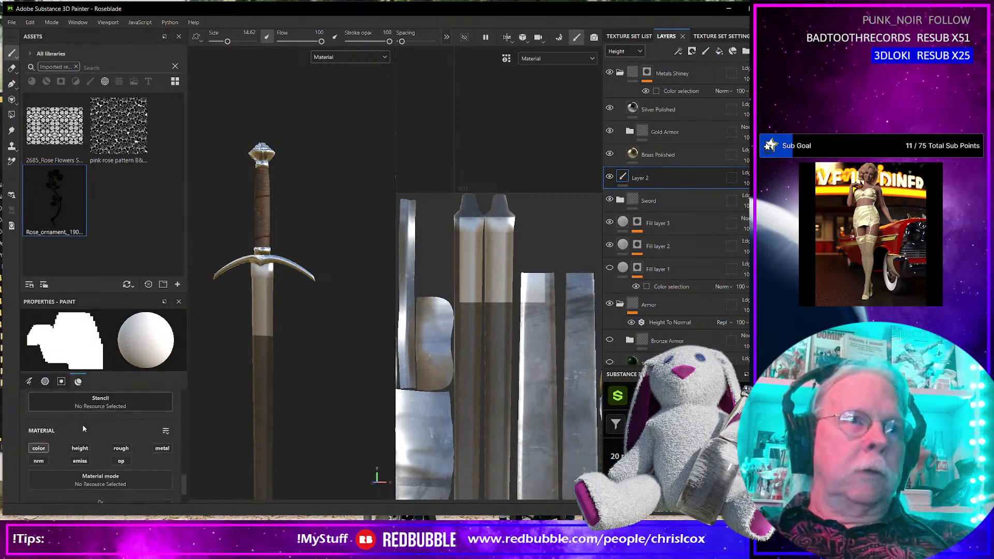
{"action": "scroll", "coordinate": [82, 425], "scroll_direction": "down", "scroll_amount": 2}
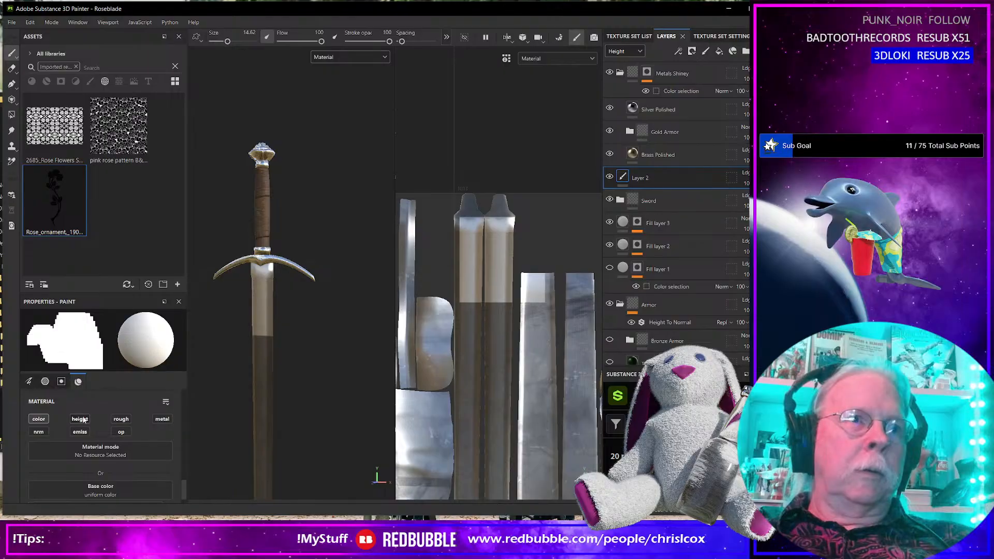
{"action": "left_click", "coordinate": [80, 418]}
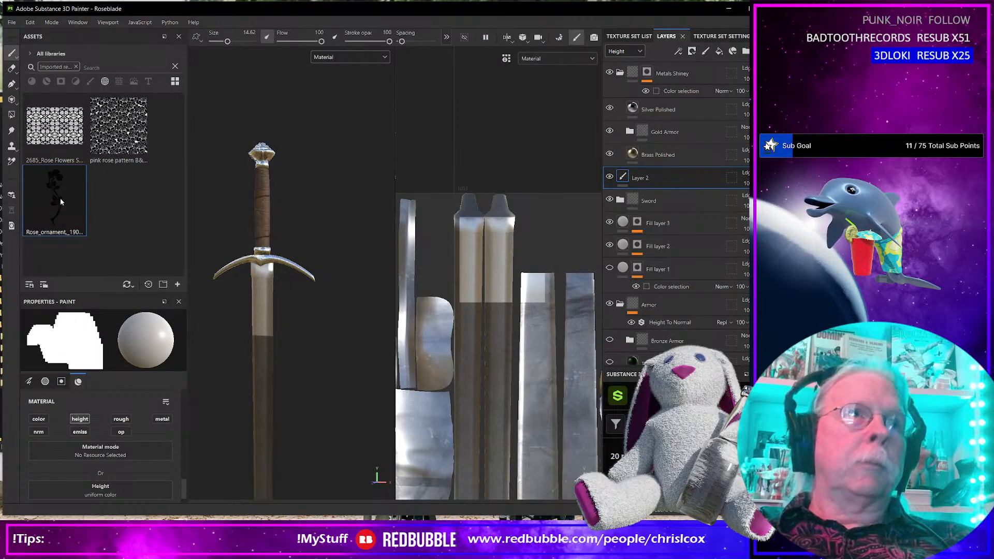
{"action": "left_click_drag", "start_coordinate": [60, 202], "coordinate": [107, 492]}
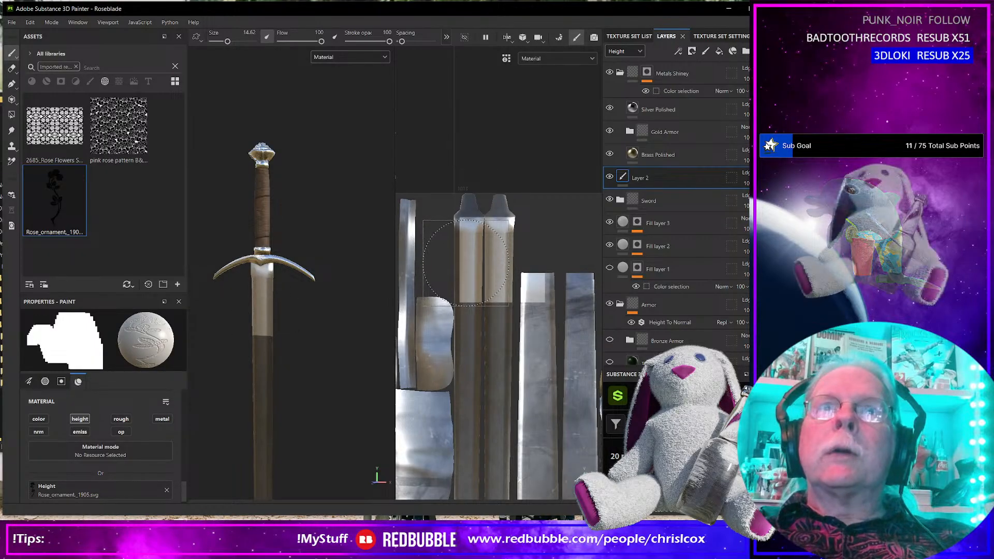
Stamp the rose ornament height on the upper blade's UV islands and set the paint layer's height blending mode to Multiply.
{"action": "left_click", "coordinate": [466, 263]}
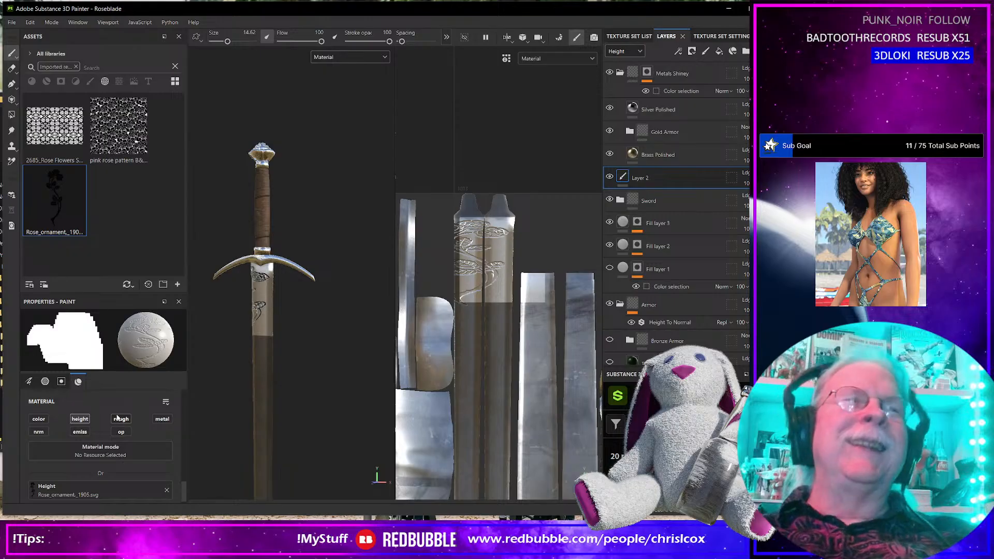
{"action": "scroll", "coordinate": [400, 337], "scroll_direction": "up", "scroll_amount": 2}
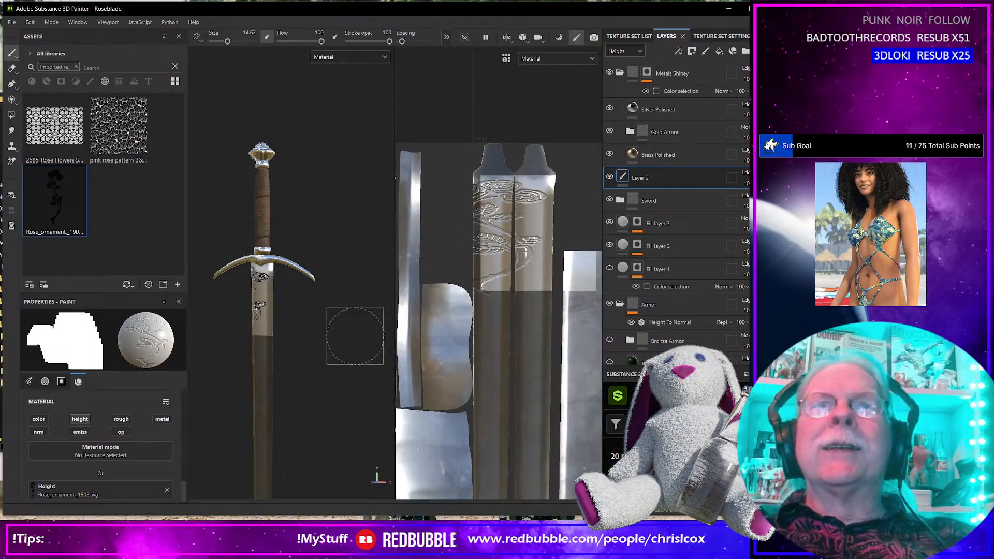
{"action": "scroll", "coordinate": [254, 332], "scroll_direction": "up", "scroll_amount": 5}
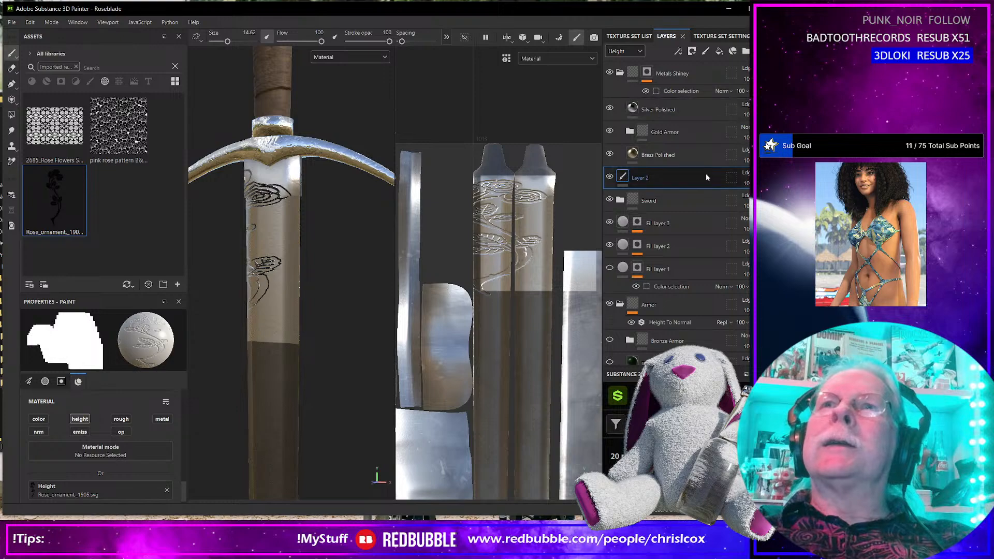
{"action": "left_click", "coordinate": [745, 174]}
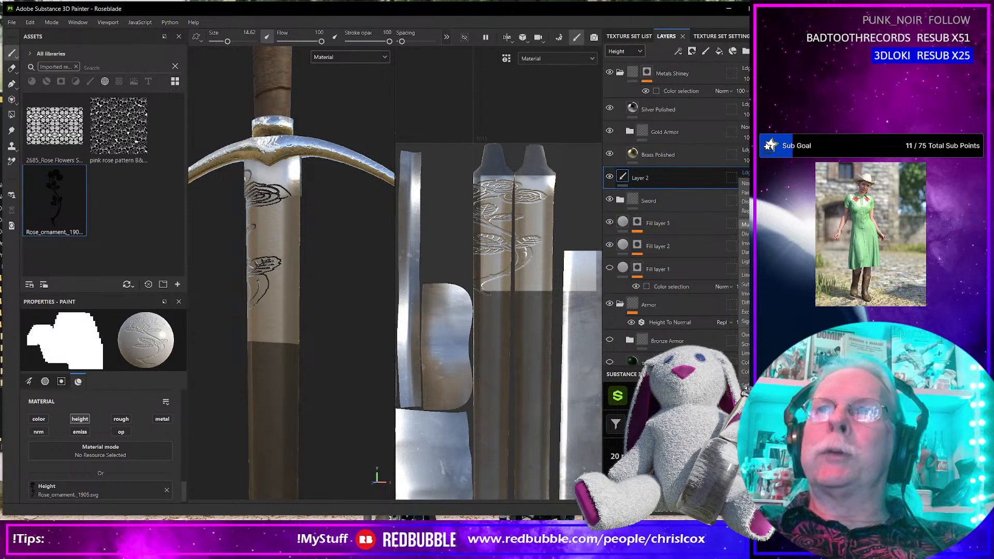
{"action": "left_click", "coordinate": [745, 224]}
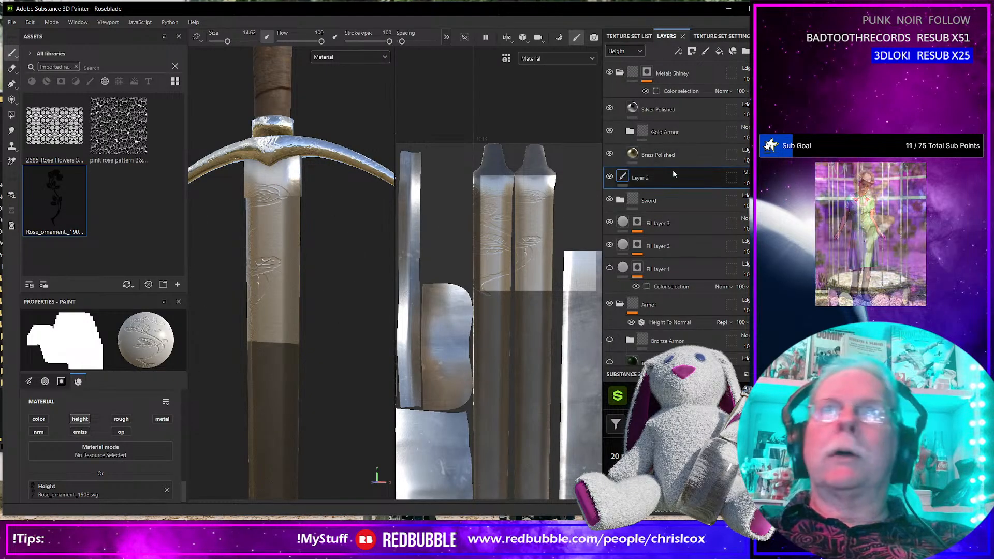
Delete the test paint layer and add a fresh paint layer above the Sword folder.
{"action": "key", "text": "Delete"}
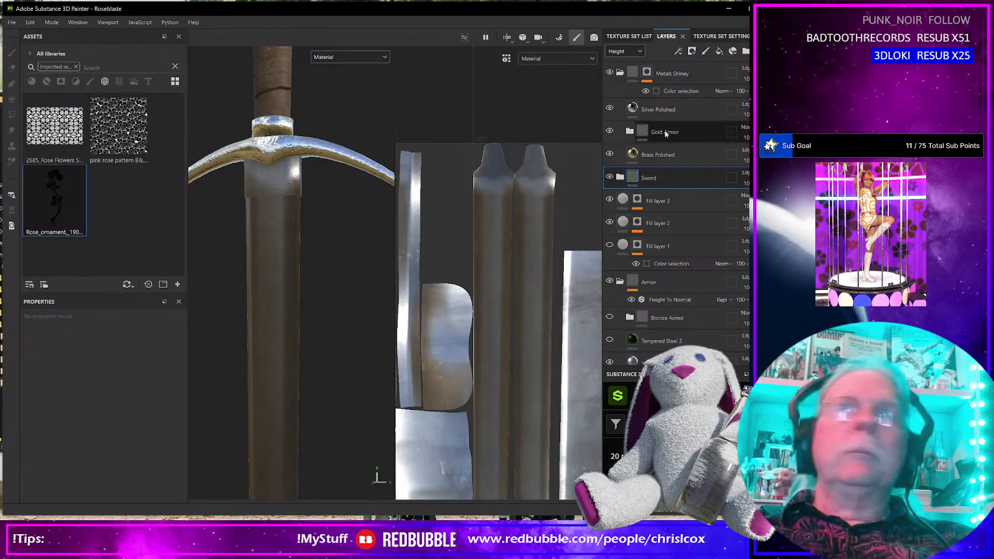
{"action": "left_click", "coordinate": [705, 51]}
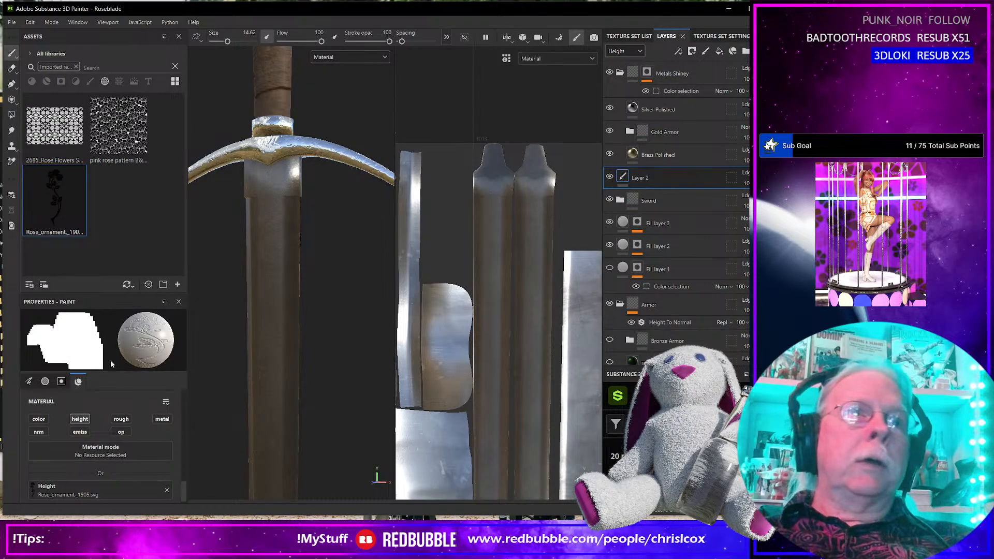
{"action": "scroll", "coordinate": [120, 467], "scroll_direction": "down", "scroll_amount": 1}
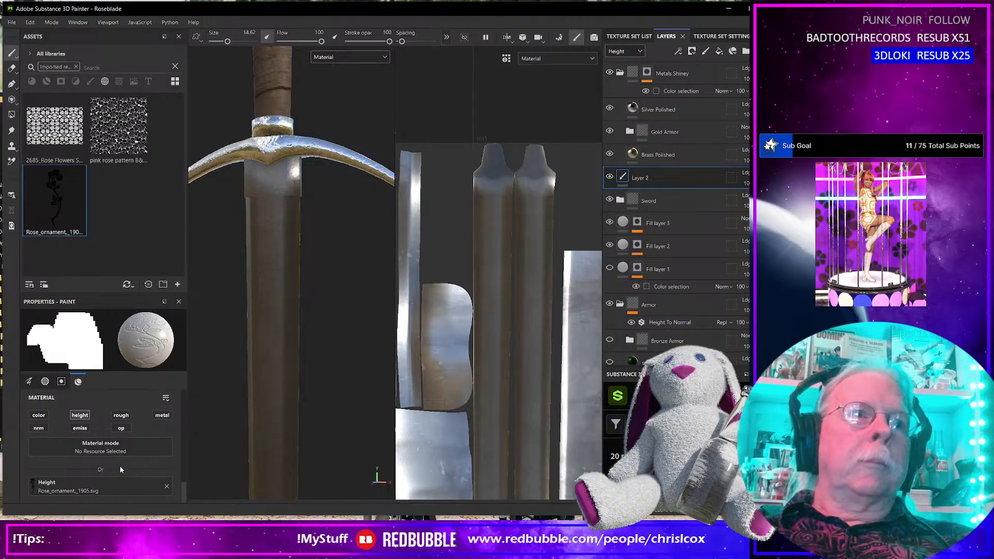
Try stamping the rose ornament height across the upper blade with the 14.62 brush, and undo the stamp.
{"action": "left_click", "coordinate": [276, 248]}
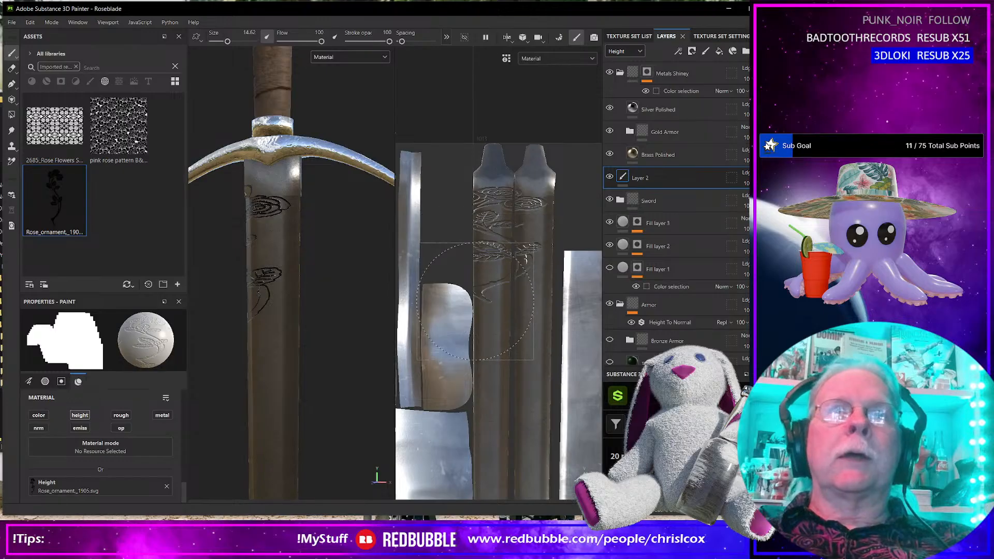
{"action": "scroll", "coordinate": [482, 274], "scroll_direction": "up", "scroll_amount": 2}
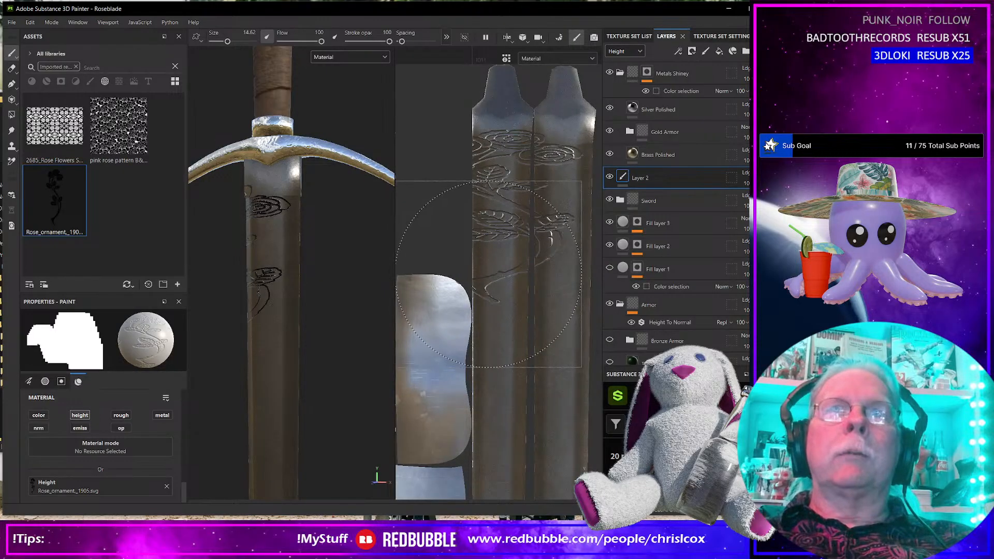
{"action": "key", "text": "ctrl+z"}
Reduce the brush size to 7.21 and stamp the rose ornament height once on each of the two upper-blade UV islands.
{"action": "right_click_drag", "start_coordinate": [496, 268], "coordinate": [452, 268], "text": "ctrl"}
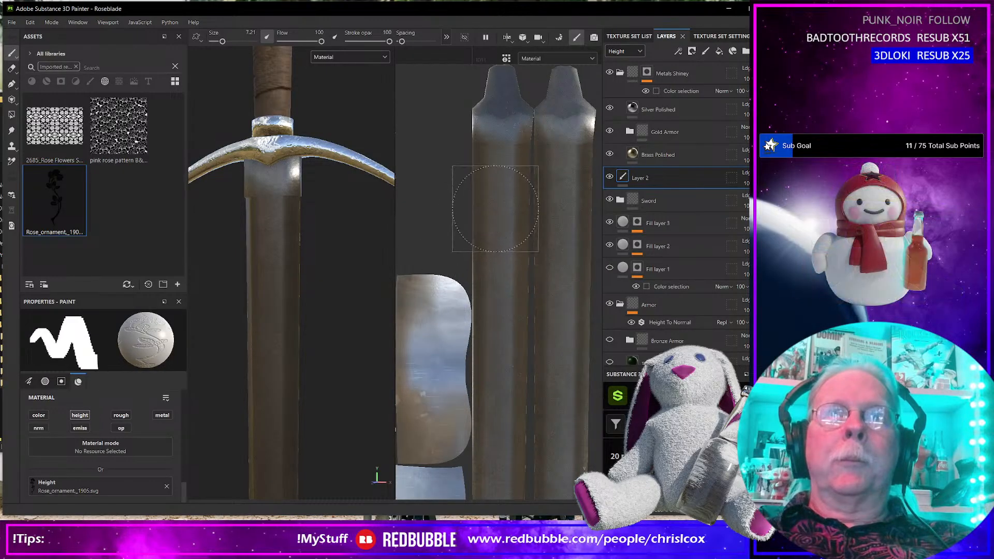
{"action": "left_click", "coordinate": [494, 189]}
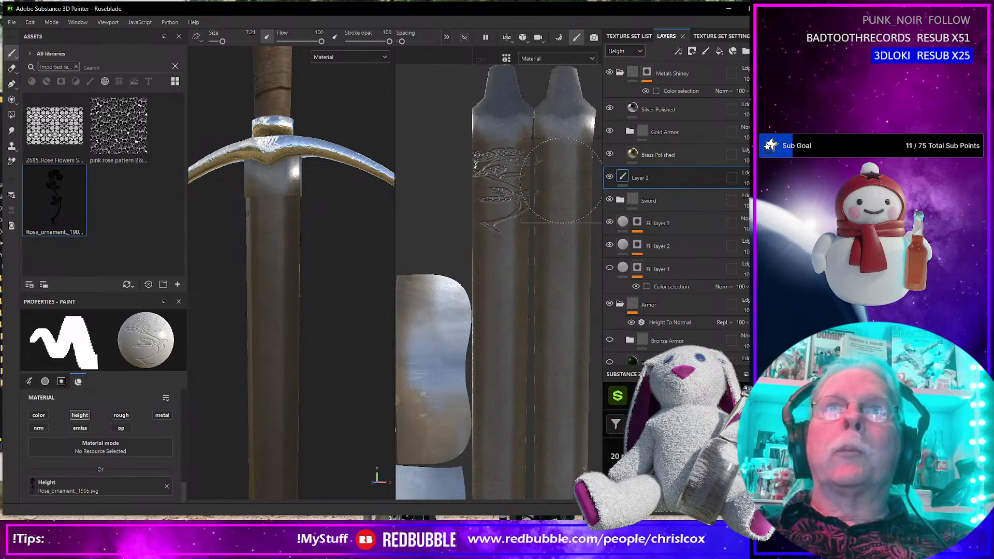
{"action": "left_click", "coordinate": [558, 185]}
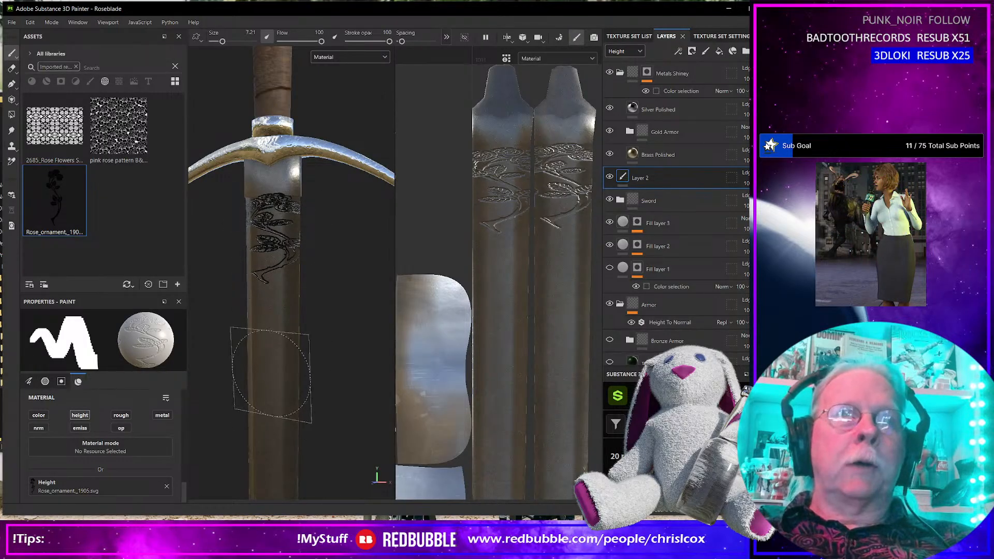
Examine the rose ornament relief on the sword blade along with the guard, grip and rose pommel from several angles.
{"action": "scroll", "coordinate": [270, 373], "scroll_direction": "down", "scroll_amount": 2}
{"action": "scroll", "coordinate": [270, 374], "scroll_direction": "down", "scroll_amount": 2}
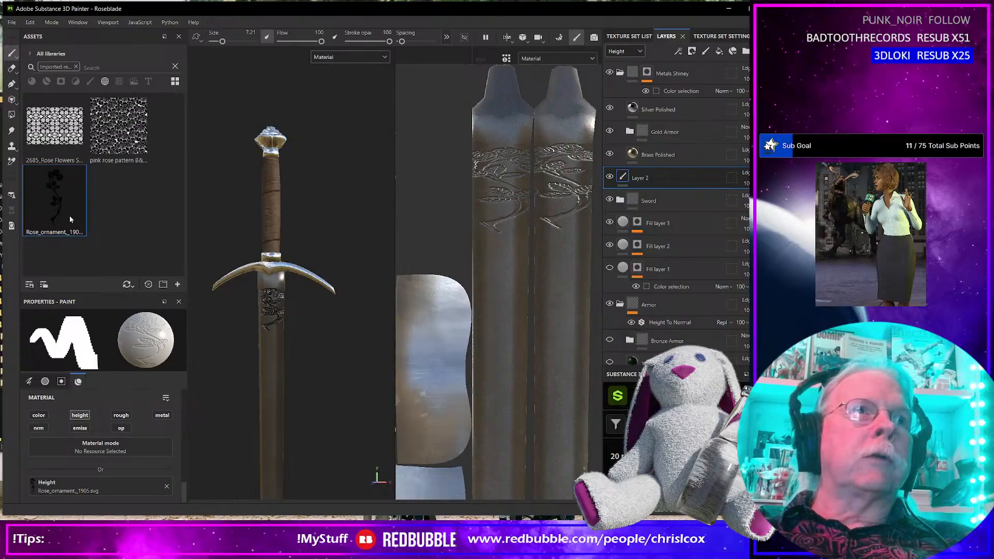
{"action": "mouse_move", "coordinate": [81, 226]}
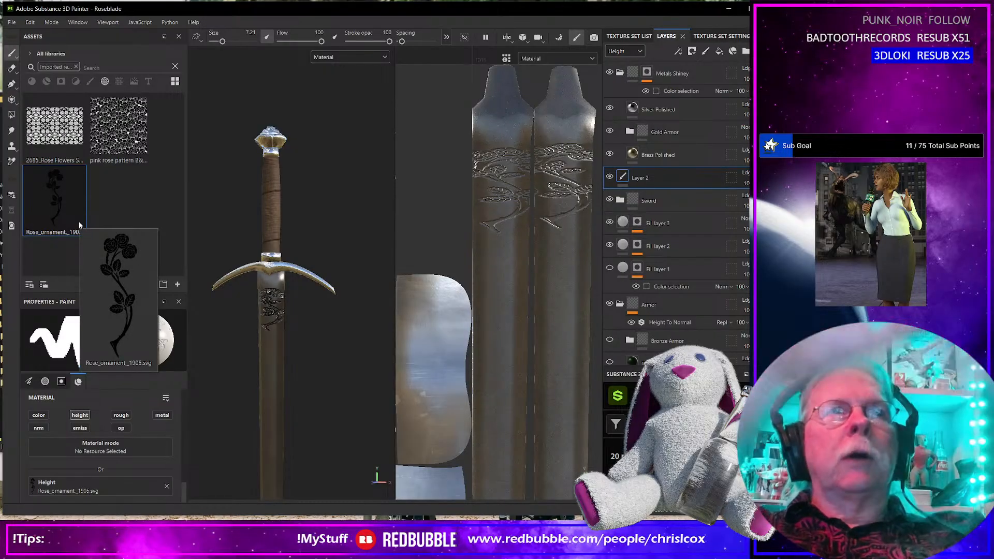
{"action": "scroll", "coordinate": [274, 324], "scroll_direction": "up", "scroll_amount": 5}
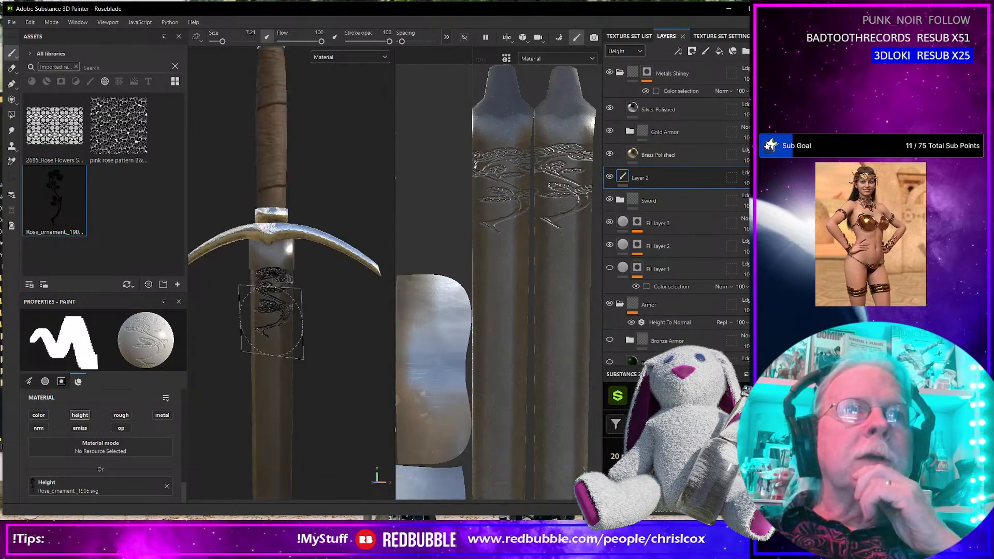
{"action": "scroll", "coordinate": [273, 323], "scroll_direction": "down", "scroll_amount": 5}
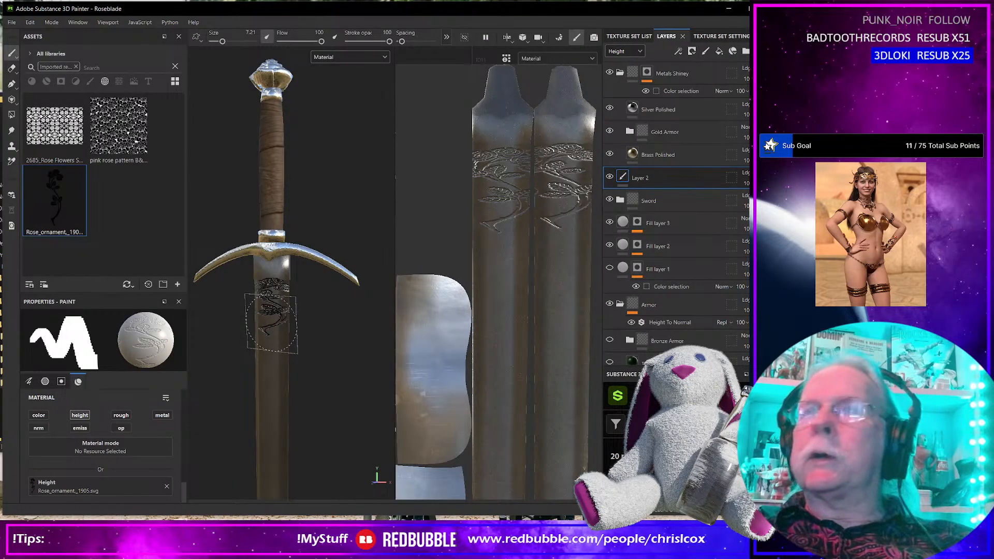
{"action": "scroll", "coordinate": [282, 288], "scroll_direction": "up", "scroll_amount": 3}
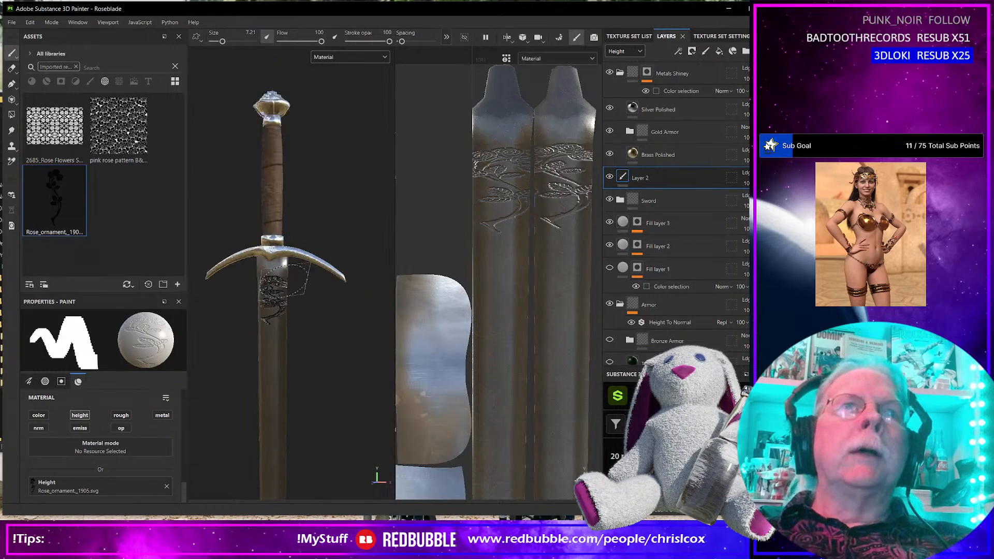
{"action": "mouse_move", "coordinate": [328, 206]}
{"action": "left_mouse_down", "text": "alt"}
{"action": "mouse_move", "coordinate": [339, 318]}
{"action": "mouse_move", "coordinate": [337, 308]}
{"action": "left_mouse_up", "text": "alt"}
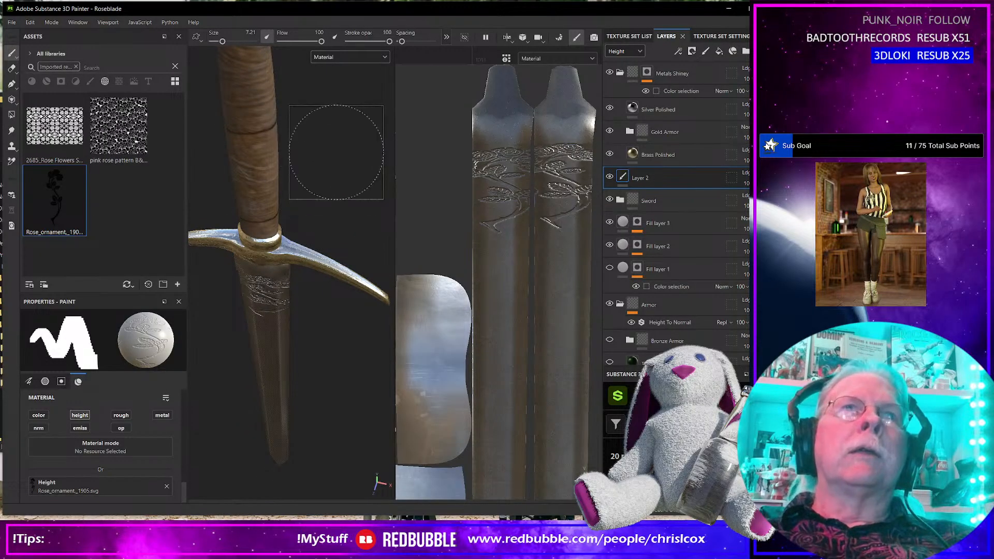
{"action": "middle_click_drag", "start_coordinate": [330, 120], "coordinate": [343, 220], "text": "alt"}
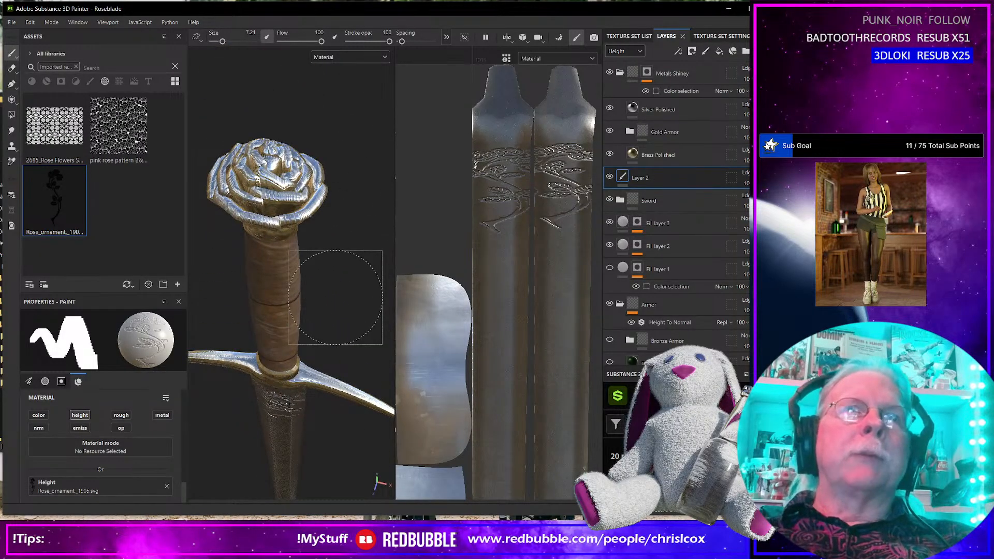
{"action": "scroll", "coordinate": [331, 297], "scroll_direction": "up", "scroll_amount": 3}
{"action": "scroll", "coordinate": [336, 298], "scroll_direction": "down", "scroll_amount": 4}
{"action": "left_click_drag", "start_coordinate": [328, 341], "coordinate": [333, 284], "text": "alt"}
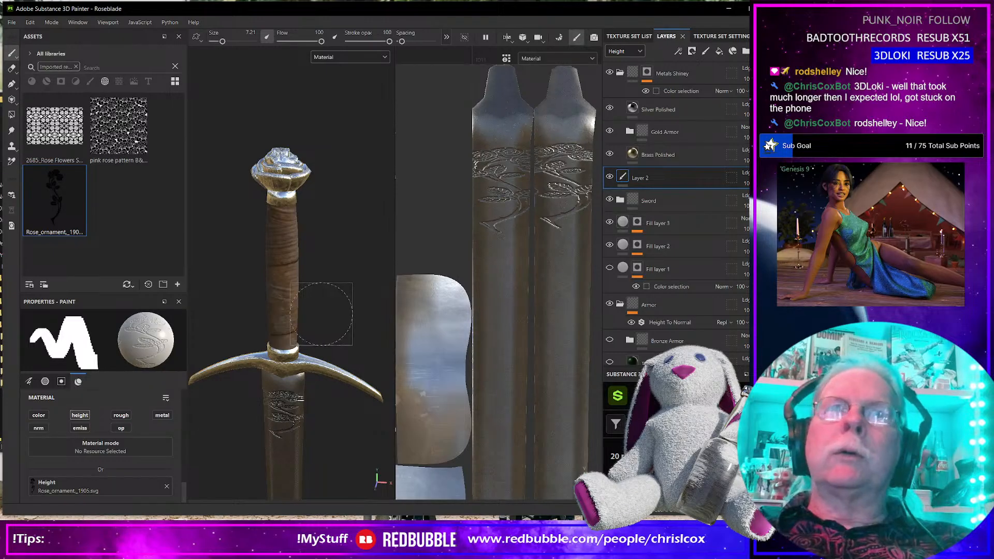
{"action": "left_click", "coordinate": [283, 414]}
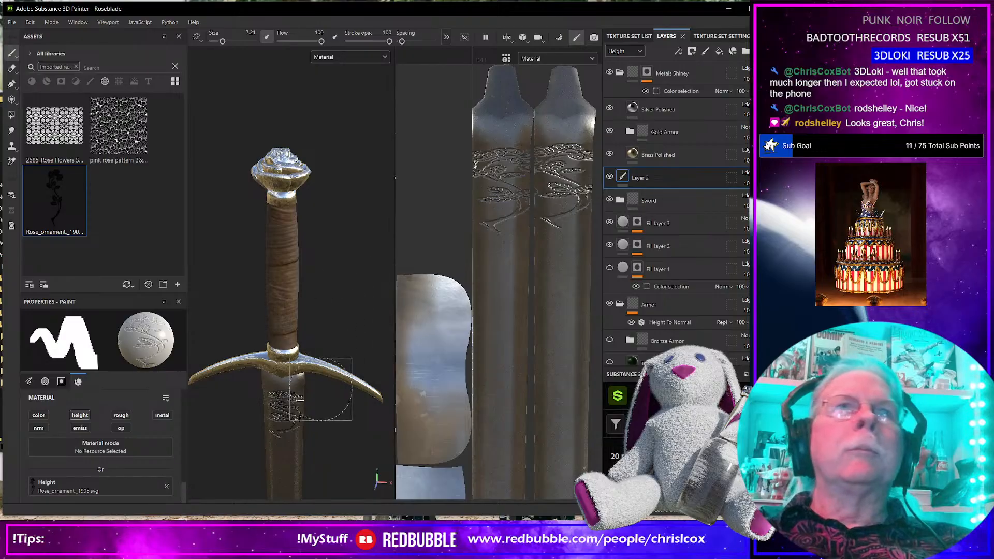
Review the rose relief across the full armor set, then the belt, scabbard and sword together.
{"action": "scroll", "coordinate": [323, 384], "scroll_direction": "down", "scroll_amount": 10}
{"action": "middle_click_drag", "start_coordinate": [284, 385], "coordinate": [295, 371], "text": "alt"}
{"action": "scroll", "coordinate": [292, 362], "scroll_direction": "up", "scroll_amount": 8}
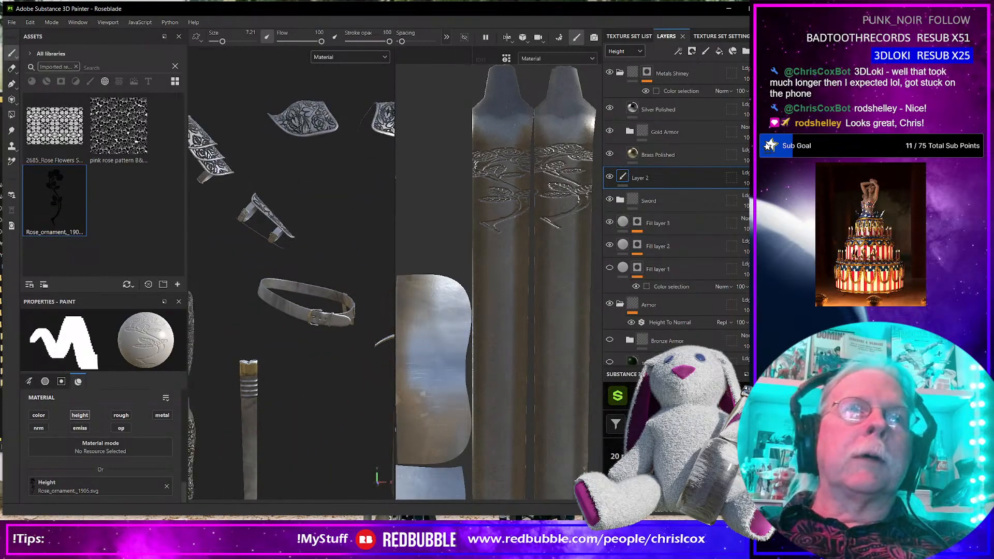
{"action": "scroll", "coordinate": [285, 335], "scroll_direction": "down", "scroll_amount": 8}
{"action": "scroll", "coordinate": [284, 336], "scroll_direction": "up", "scroll_amount": 6}
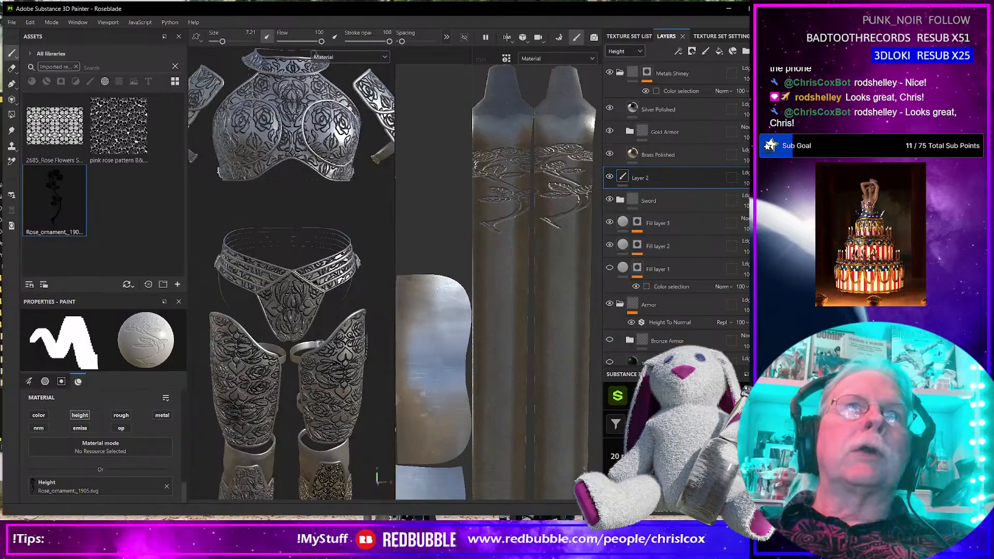
{"action": "left_click_drag", "start_coordinate": [364, 348], "coordinate": [306, 345], "text": "alt"}
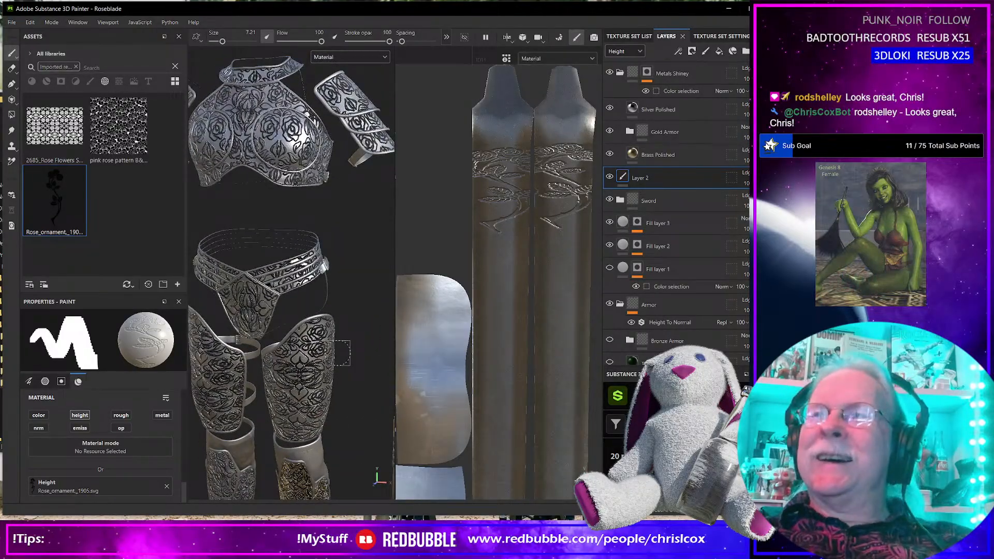
{"action": "scroll", "coordinate": [330, 356], "scroll_direction": "up", "scroll_amount": 3}
{"action": "scroll", "coordinate": [331, 356], "scroll_direction": "down", "scroll_amount": 7}
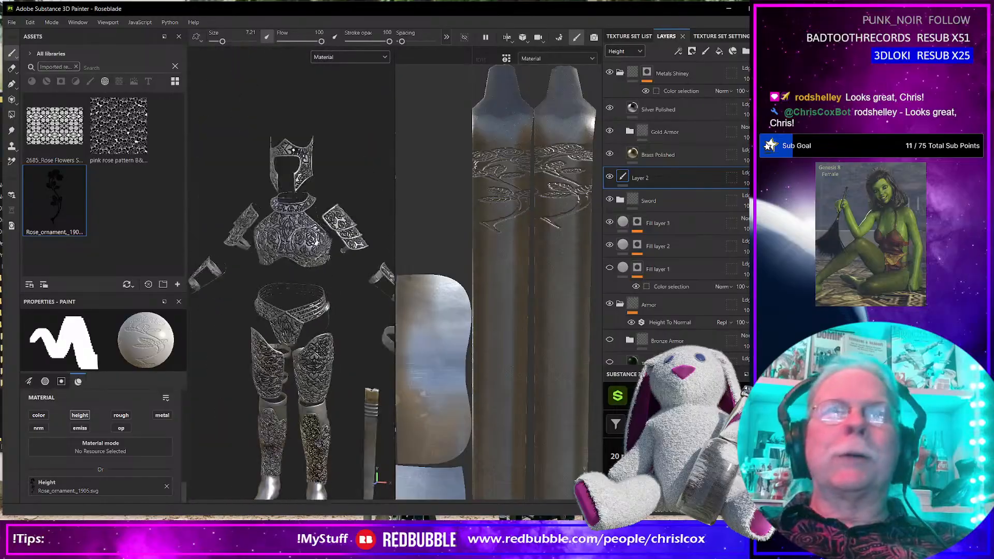
{"action": "left_click_drag", "start_coordinate": [332, 355], "coordinate": [190, 302], "text": "alt"}
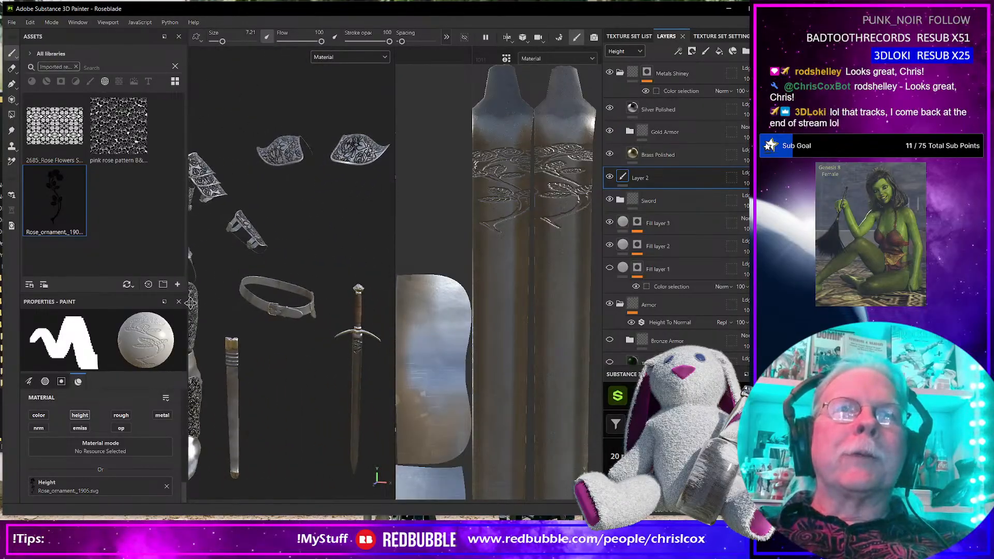
{"action": "middle_click_drag", "start_coordinate": [191, 303], "coordinate": [192, 303], "text": "alt"}
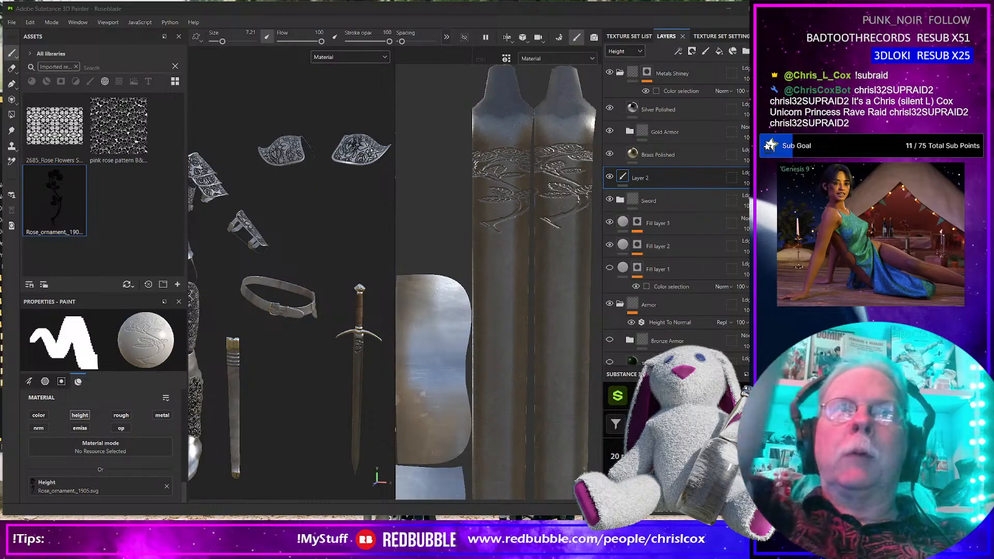
{"action": "scroll", "coordinate": [246, 335], "scroll_direction": "down", "scroll_amount": 3}
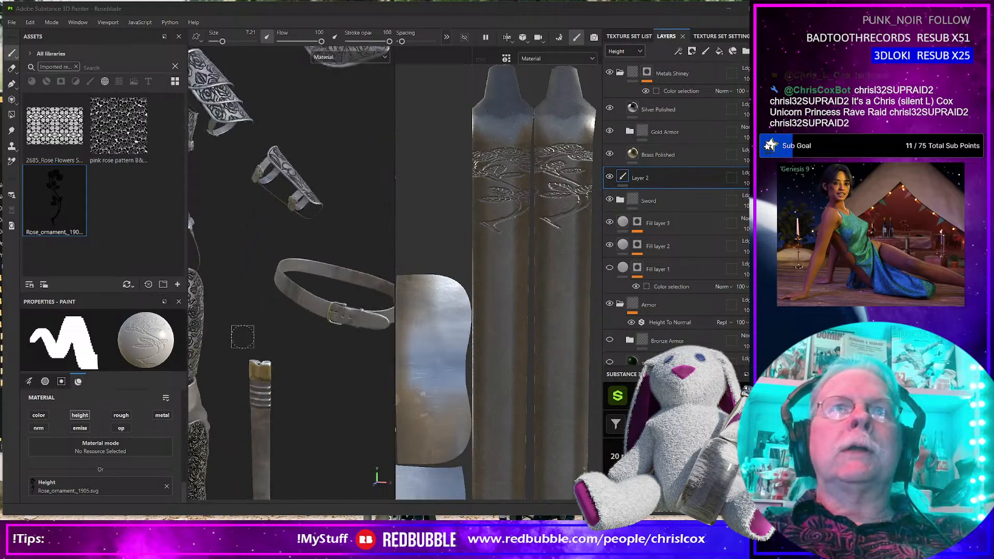
{"action": "scroll", "coordinate": [246, 336], "scroll_direction": "down", "scroll_amount": 1}
{"action": "mouse_move", "coordinate": [246, 335]}
{"action": "middle_mouse_down", "text": "alt"}
{"action": "mouse_move", "coordinate": [365, 362]}
{"action": "mouse_move", "coordinate": [307, 332]}
{"action": "mouse_move", "coordinate": [315, 327]}
{"action": "middle_mouse_up", "text": "alt"}
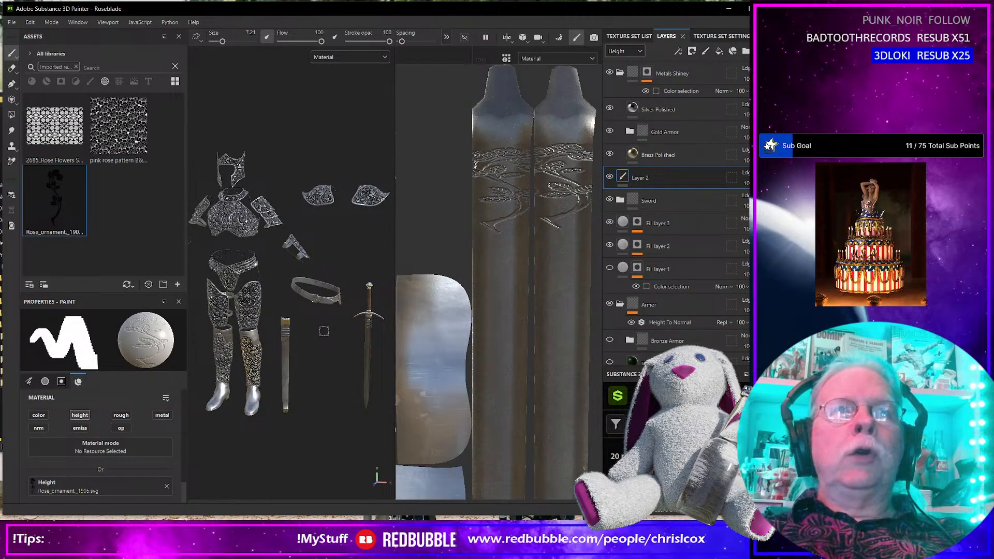
{"action": "left_click_drag", "start_coordinate": [328, 352], "coordinate": [320, 331], "text": "alt"}
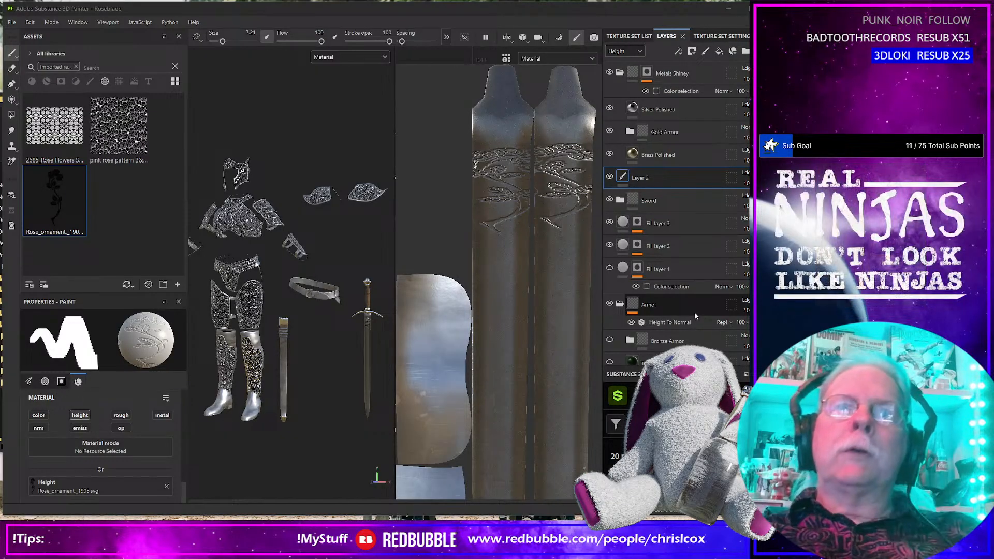
Minimize the Substance 3D Painter, Blender and WIP folder windows.
{"action": "left_click", "coordinate": [729, 10]}
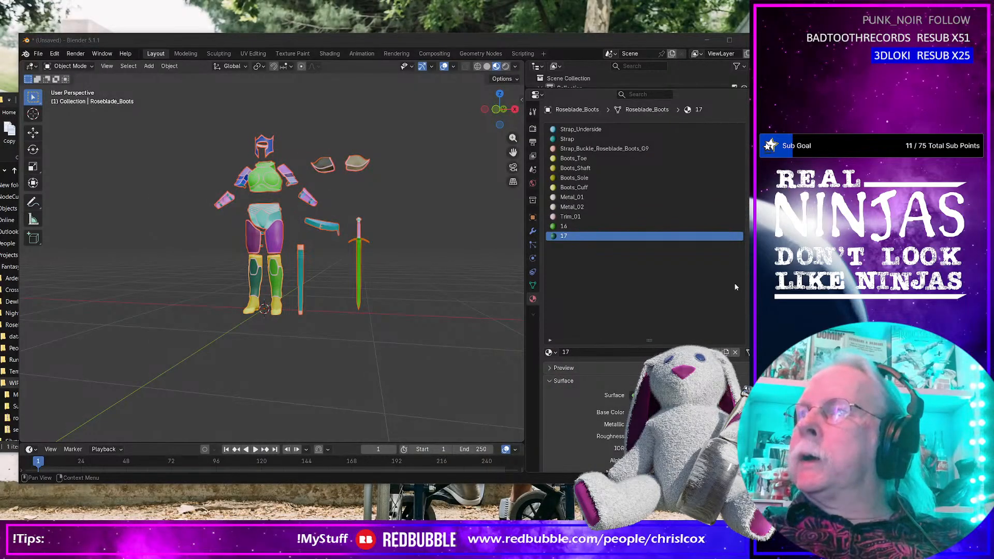
{"action": "left_click", "coordinate": [707, 40]}
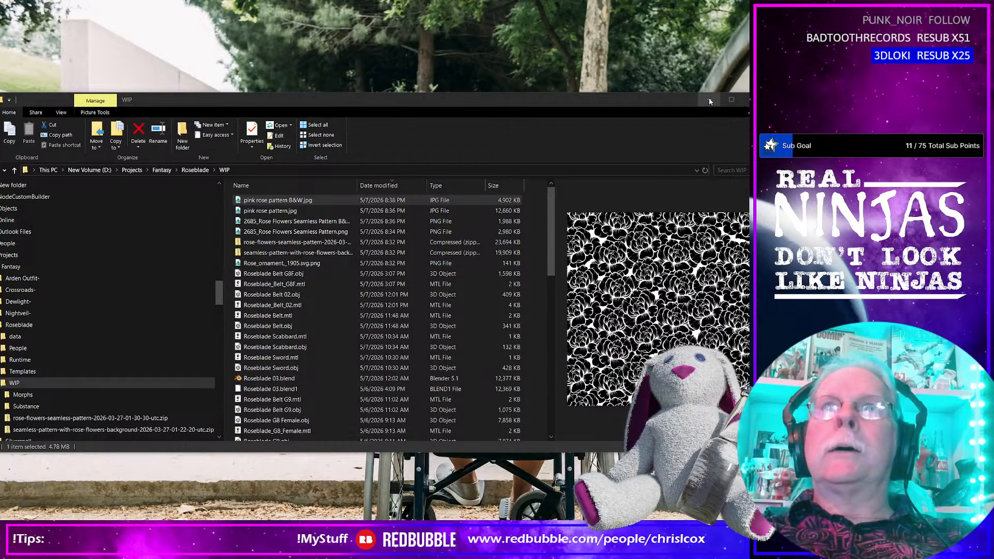
{"action": "left_click", "coordinate": [708, 100]}
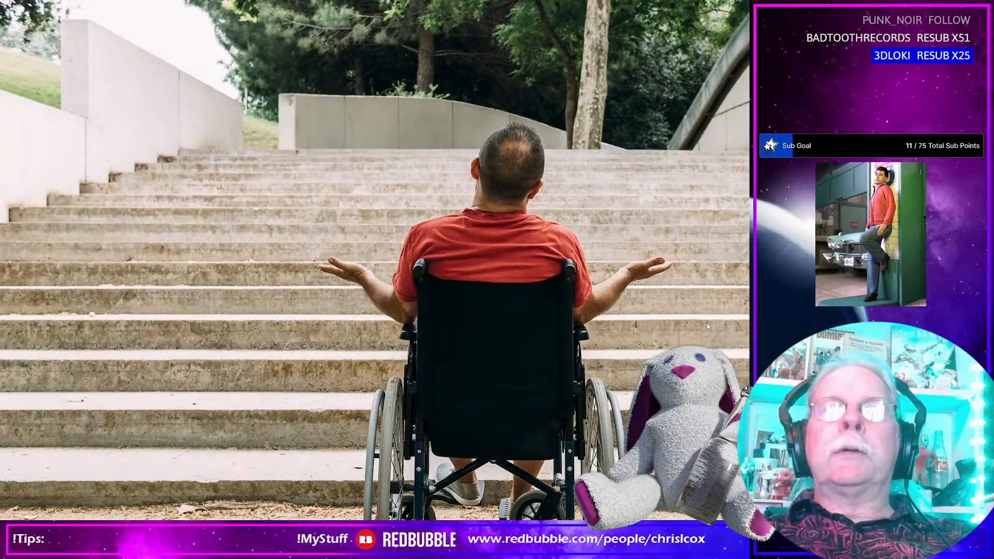